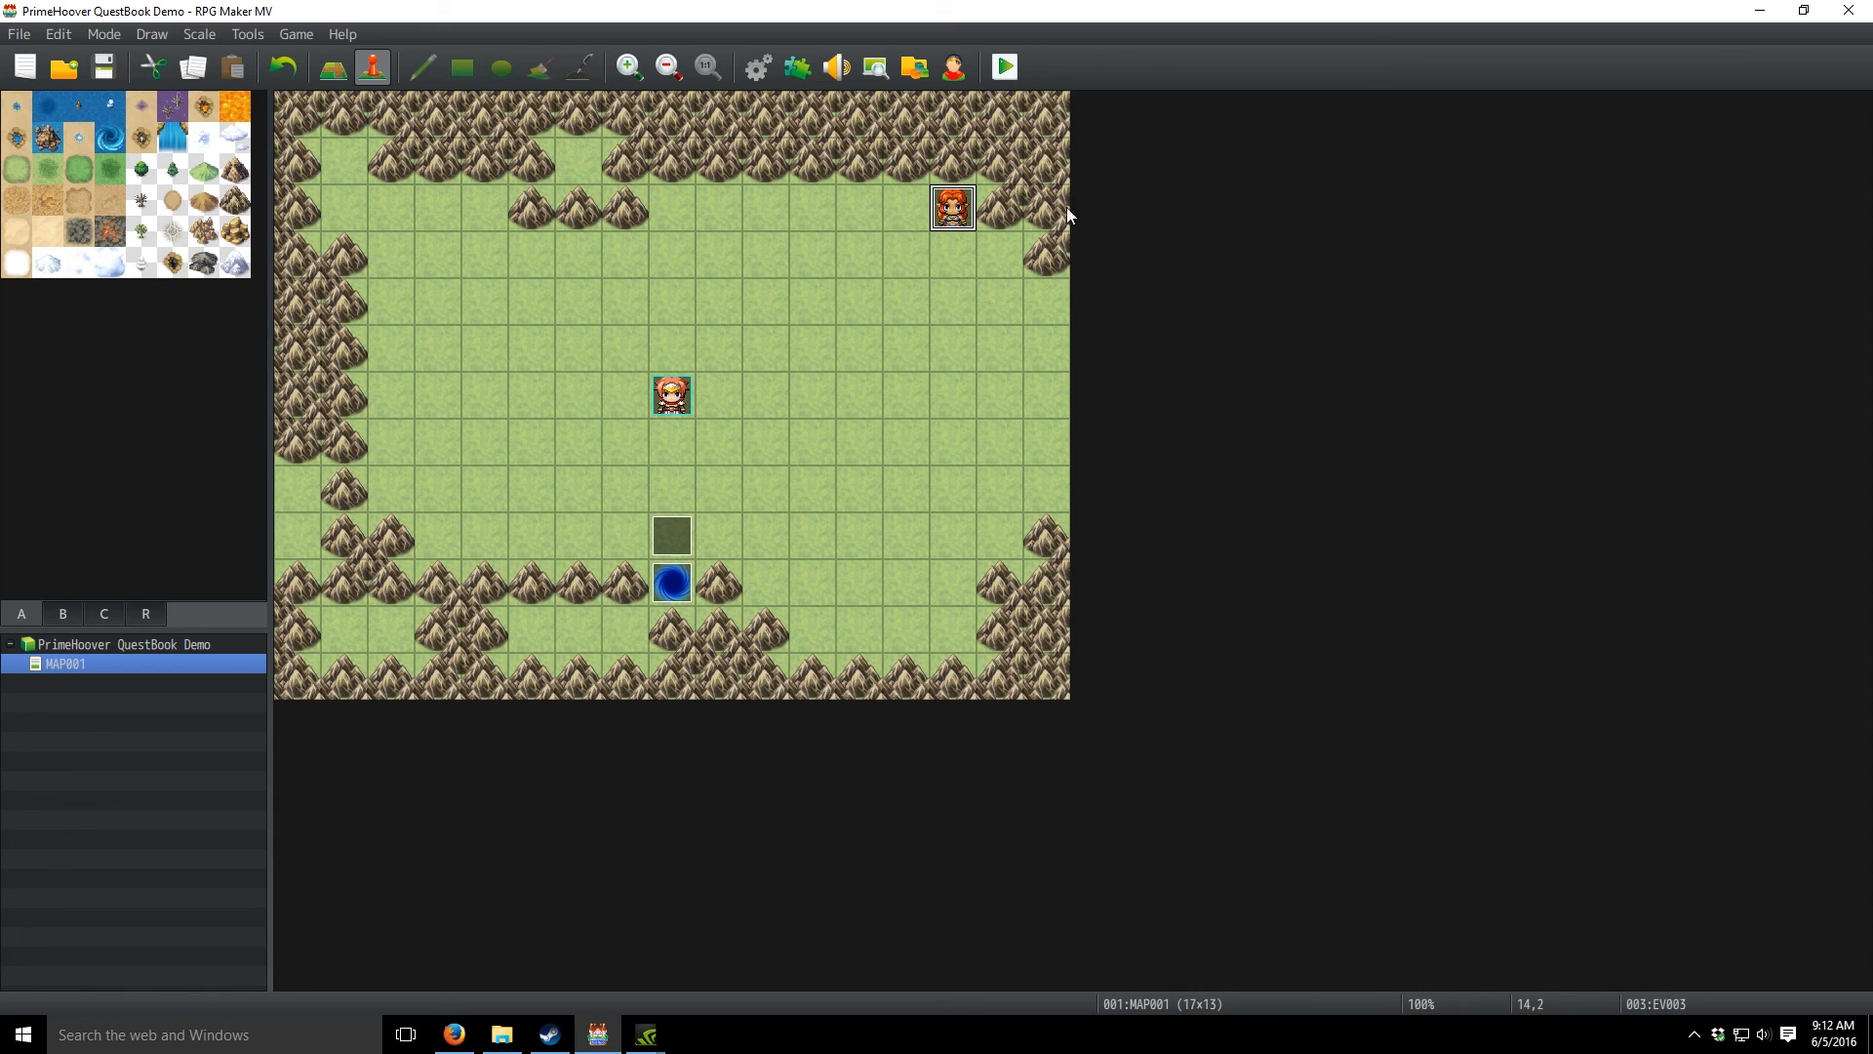
- Switch to Firefox and open the GitHub repository linked in the Script section of the PH - Quest Book forum topic
click(1759, 12)
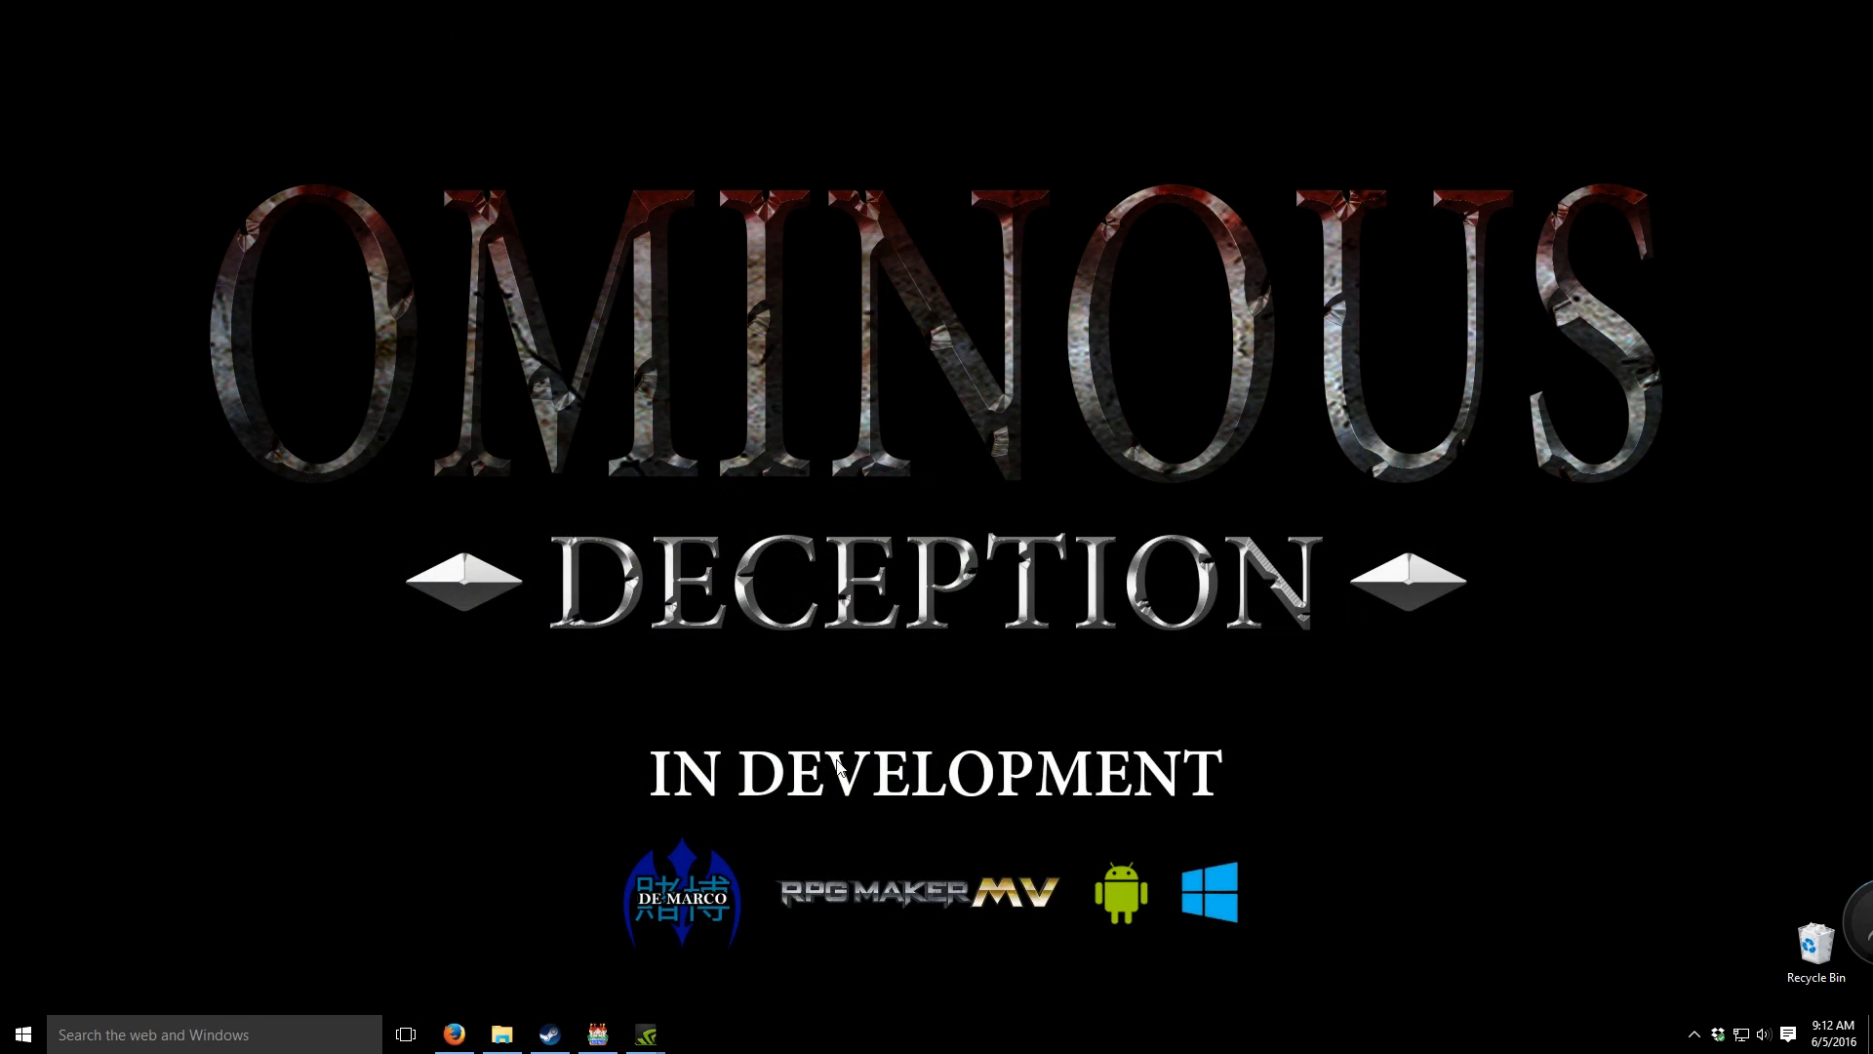
click(454, 1034)
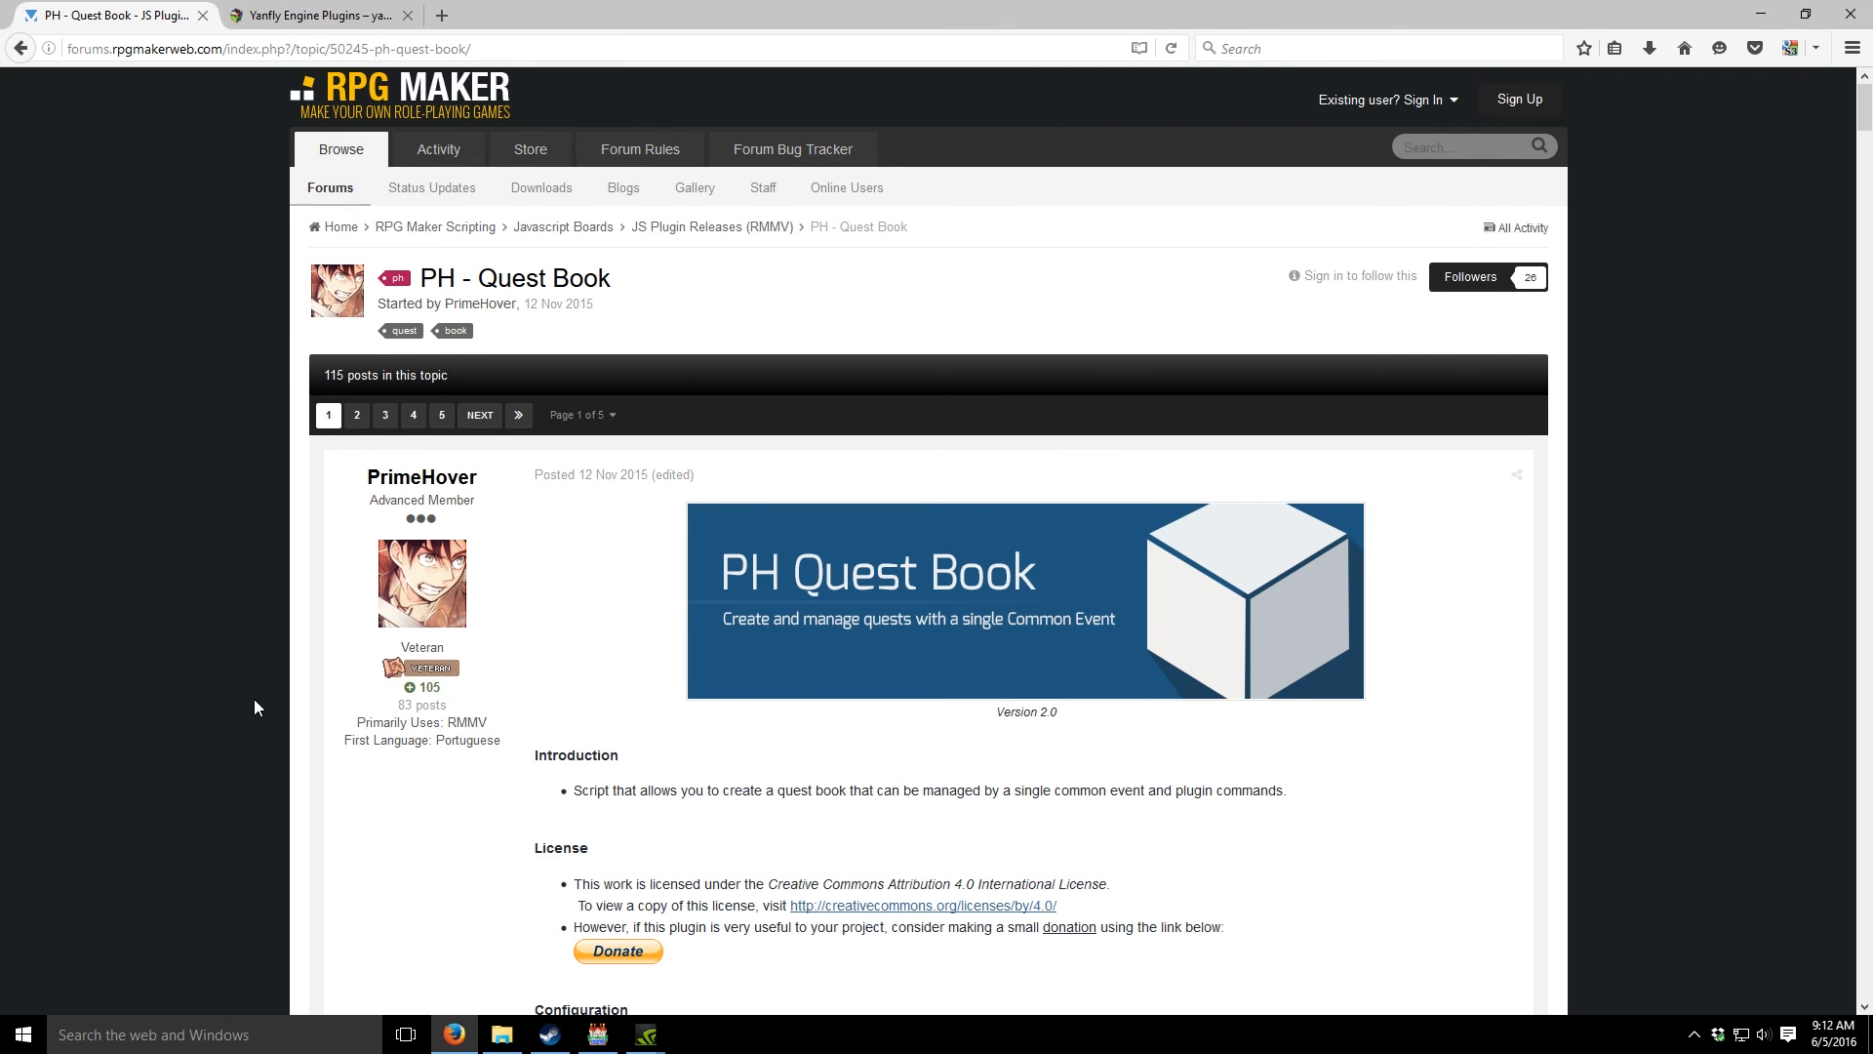
scroll(263, 704, down, 10)
scroll(819, 278, down, 10)
scroll(818, 344, down, 12)
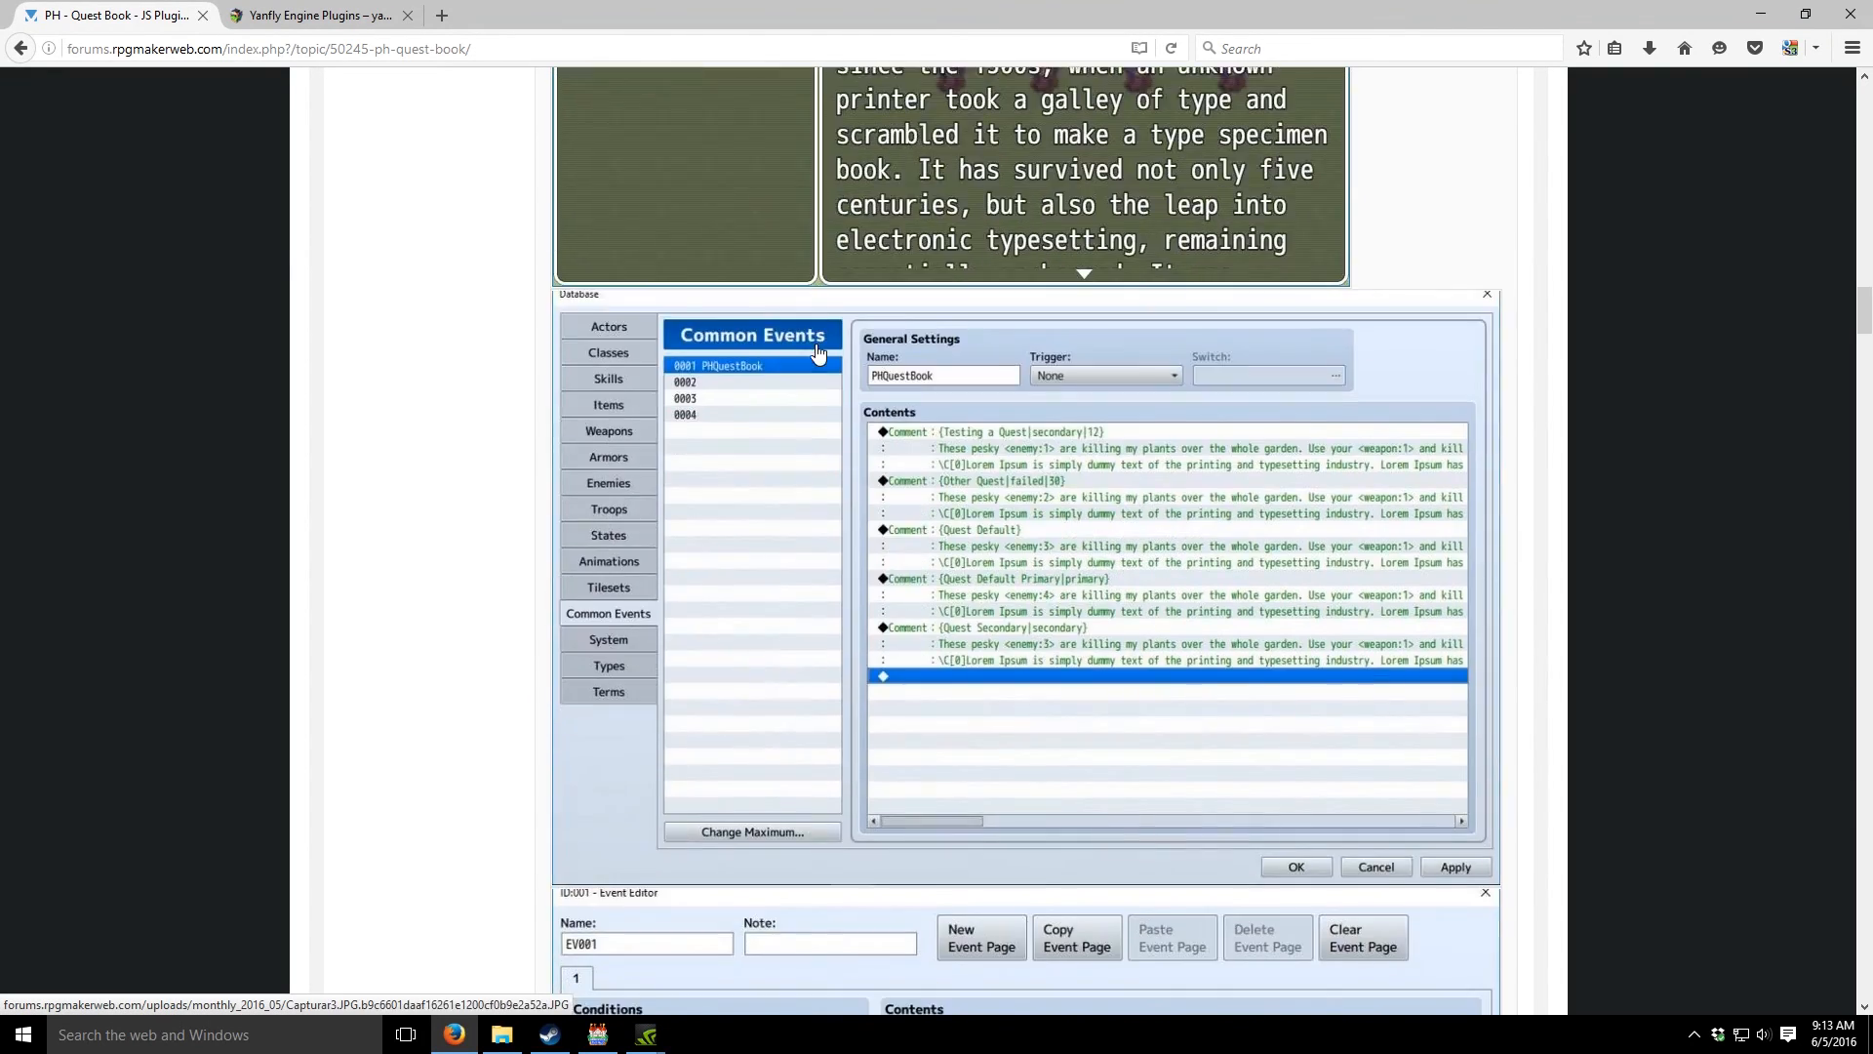
scroll(817, 351, down, 12)
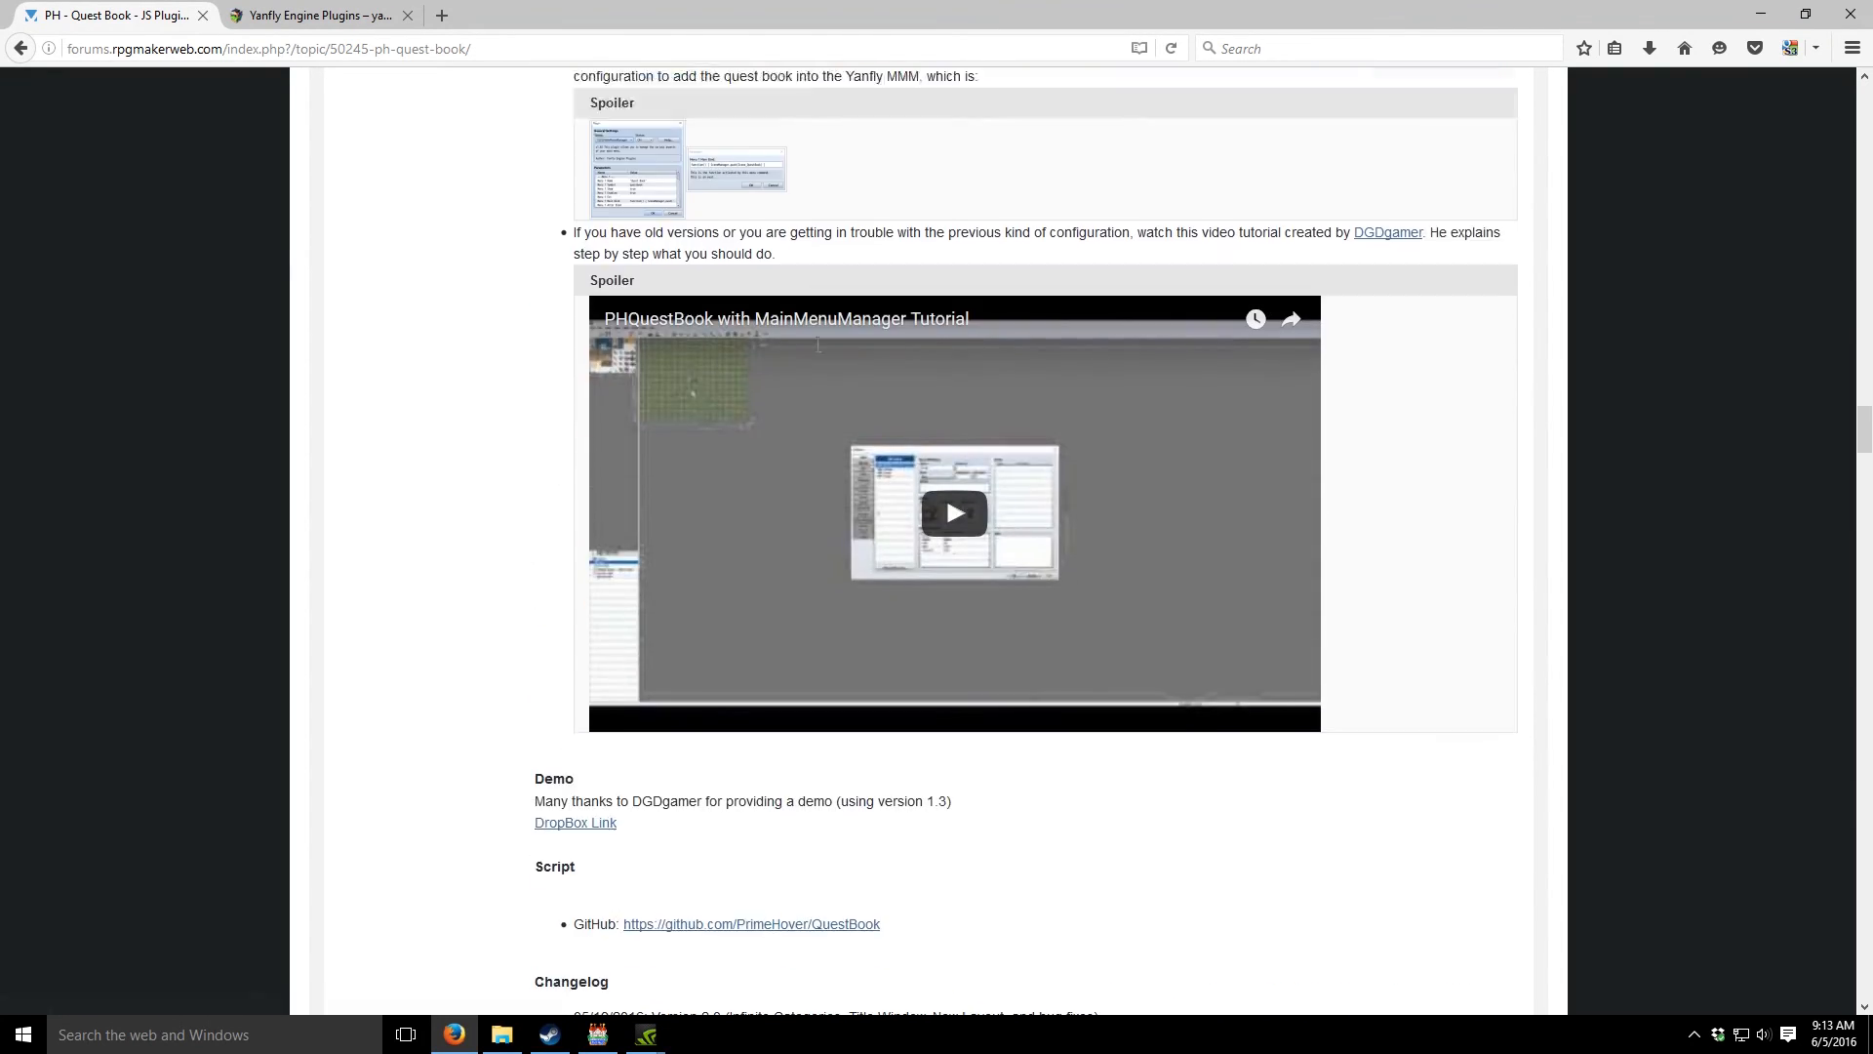
scroll(817, 344, down, 1)
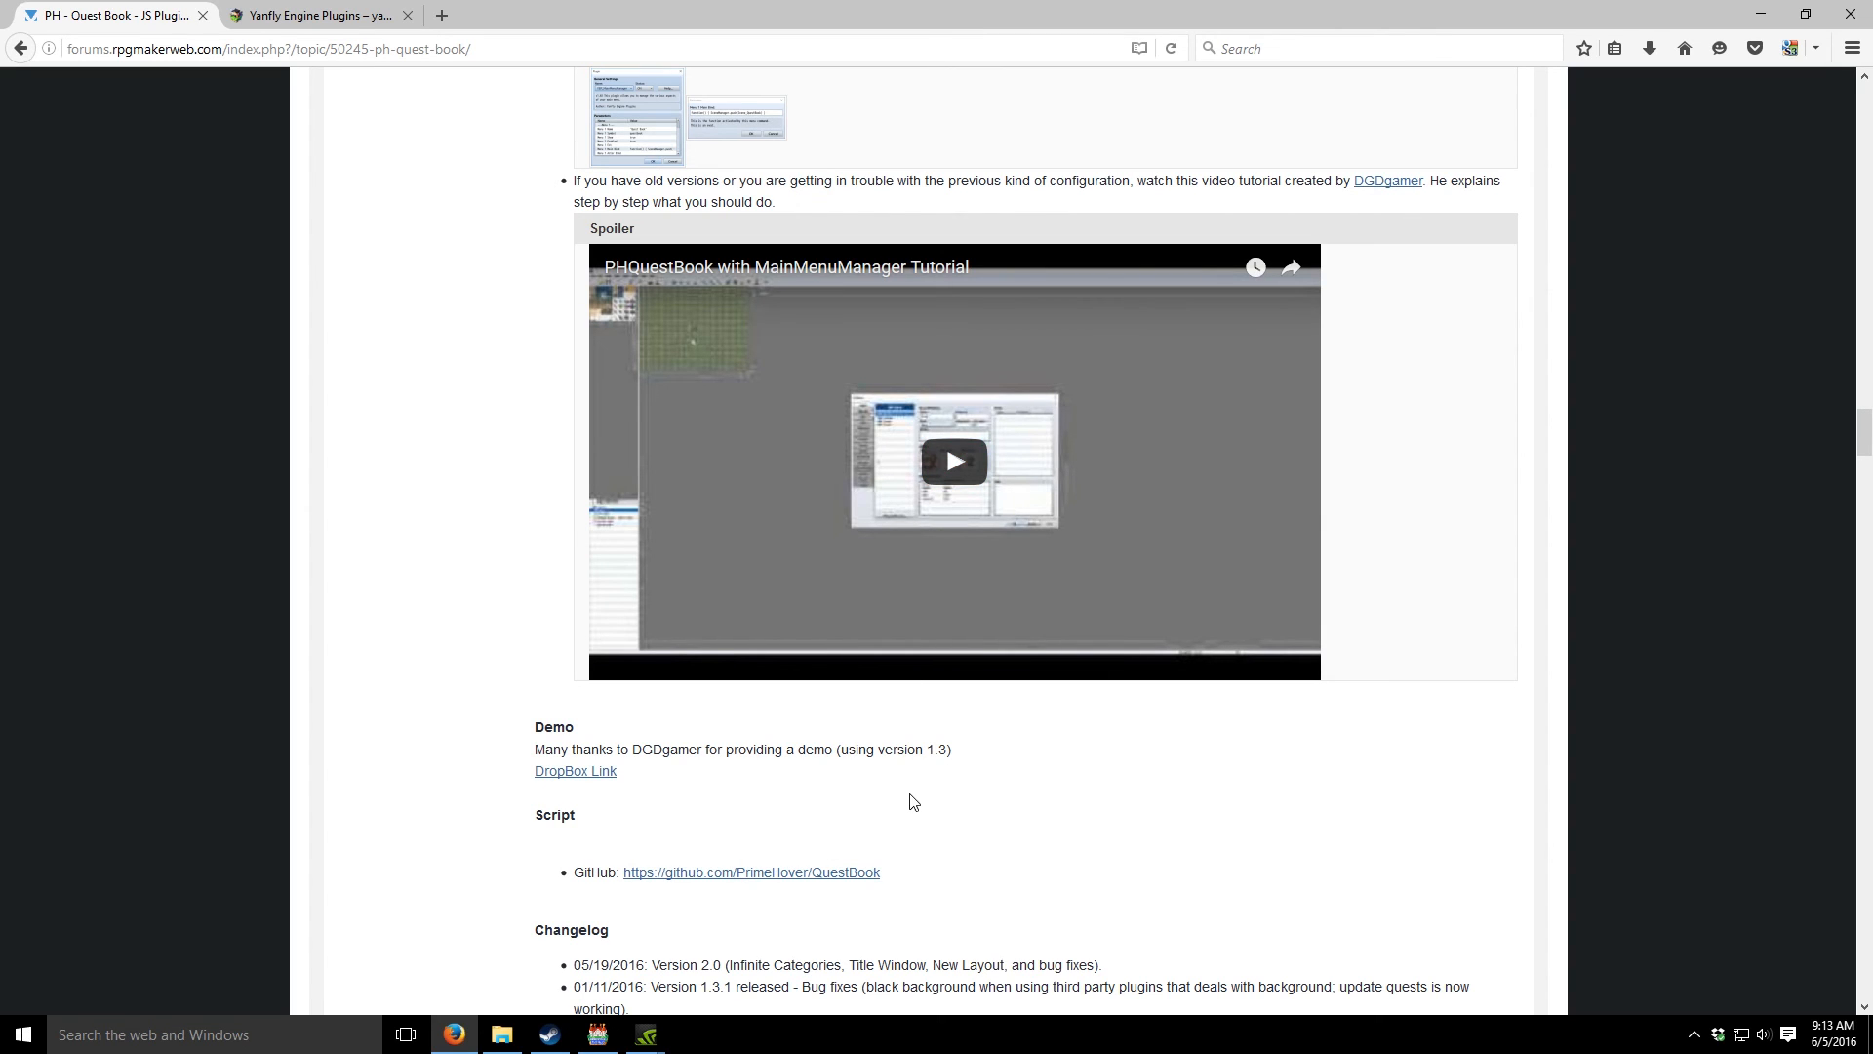
scroll(913, 802, down, 4)
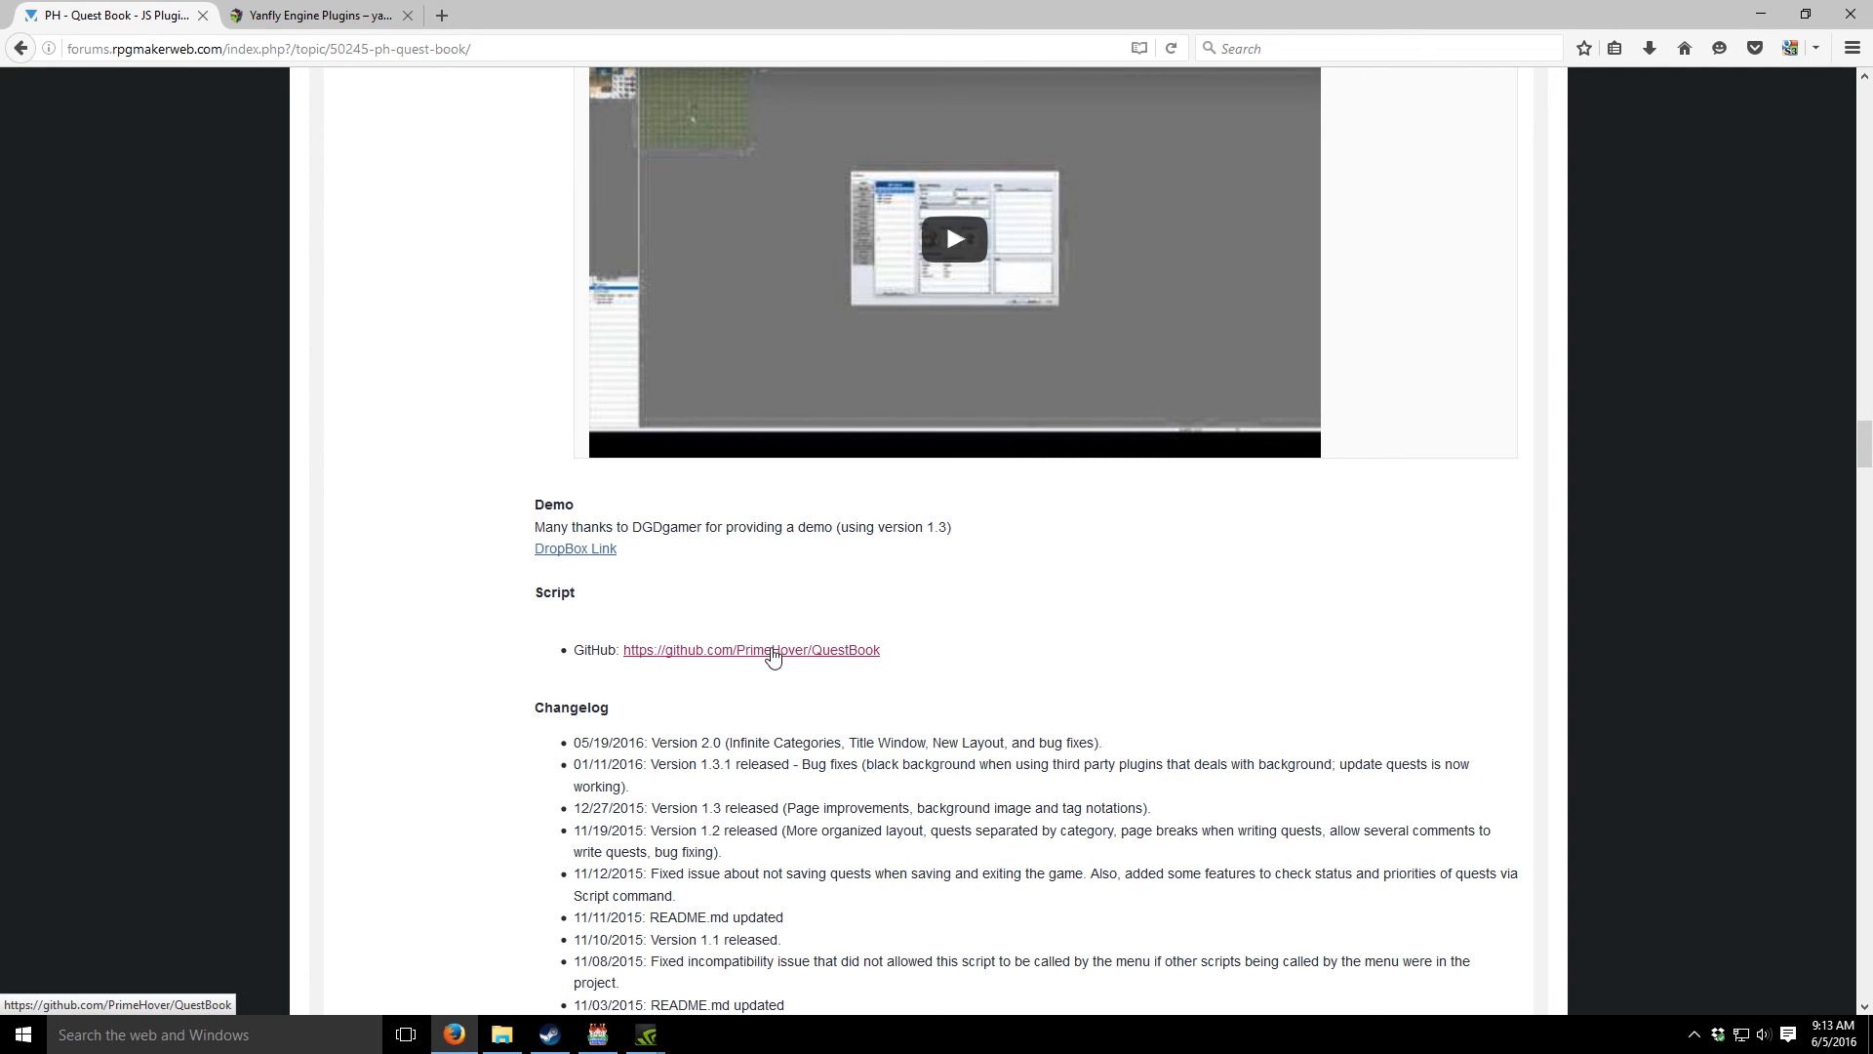
click(771, 653)
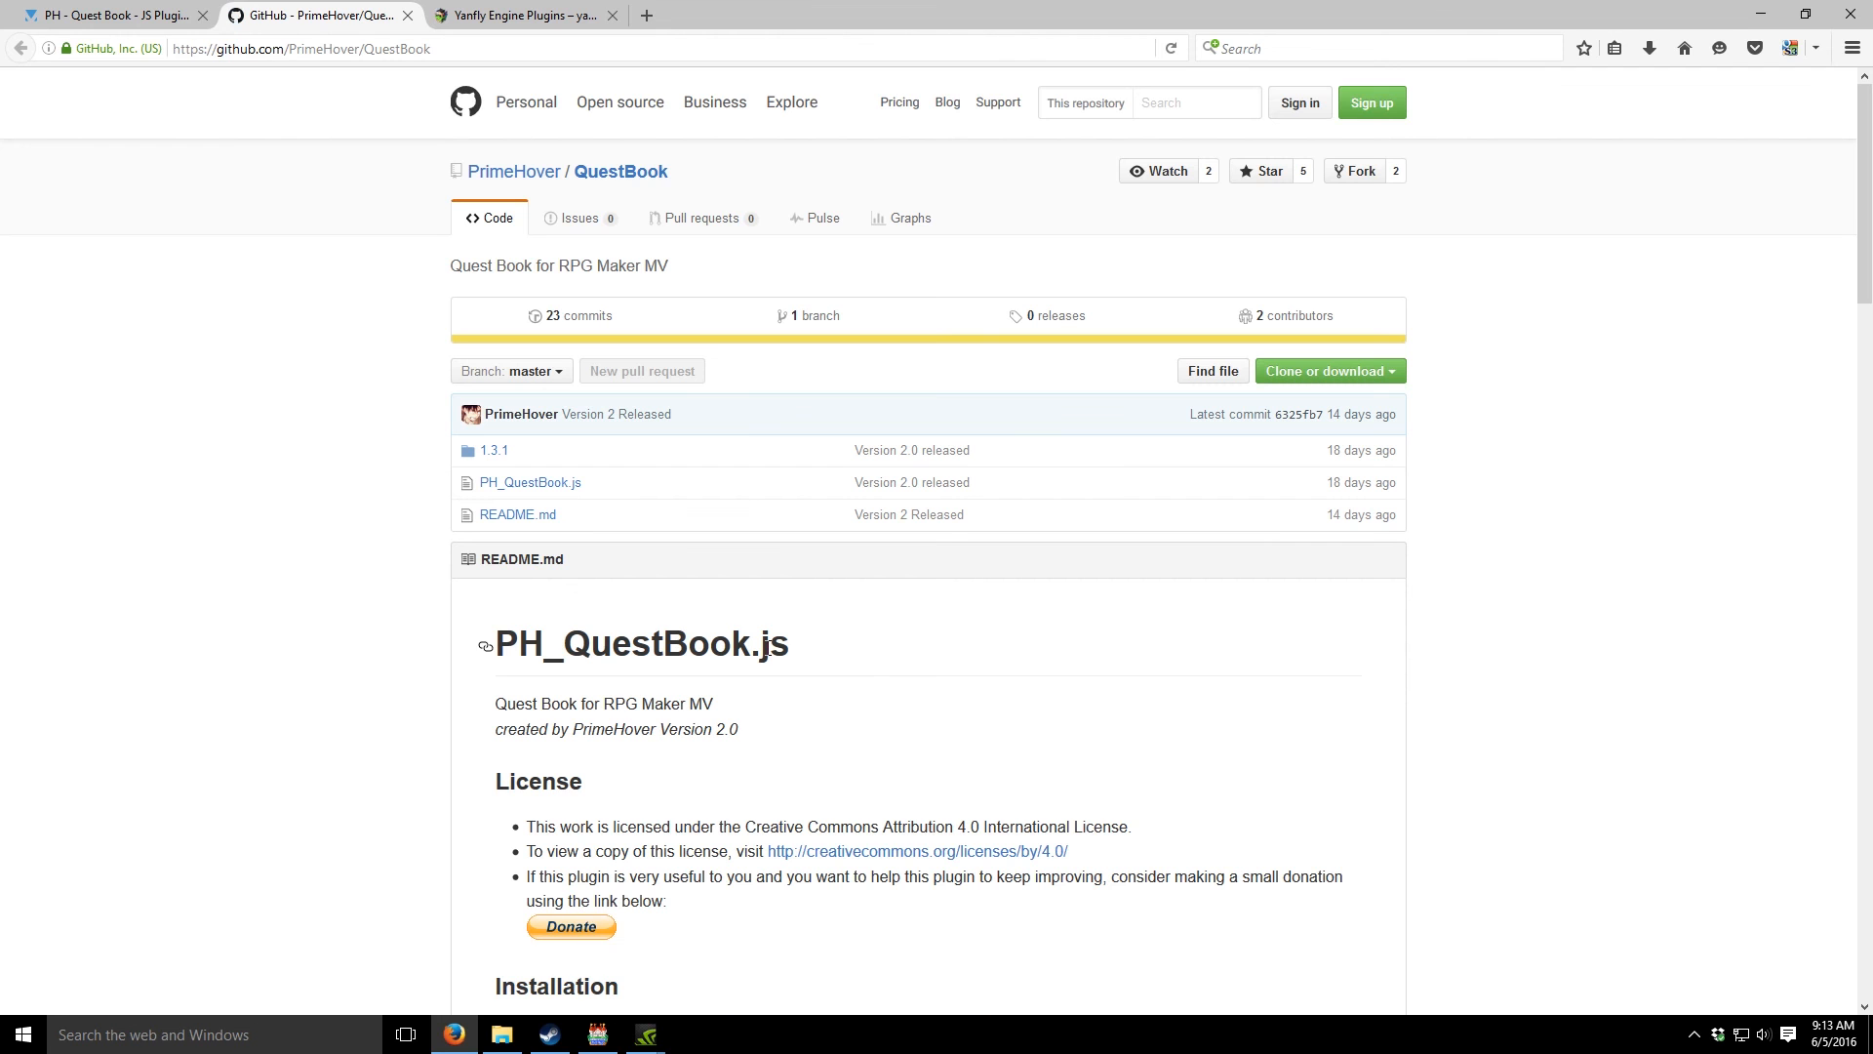
- Show PH_QuestBook.js from the repository as raw text and select all of its code
click(521, 490)
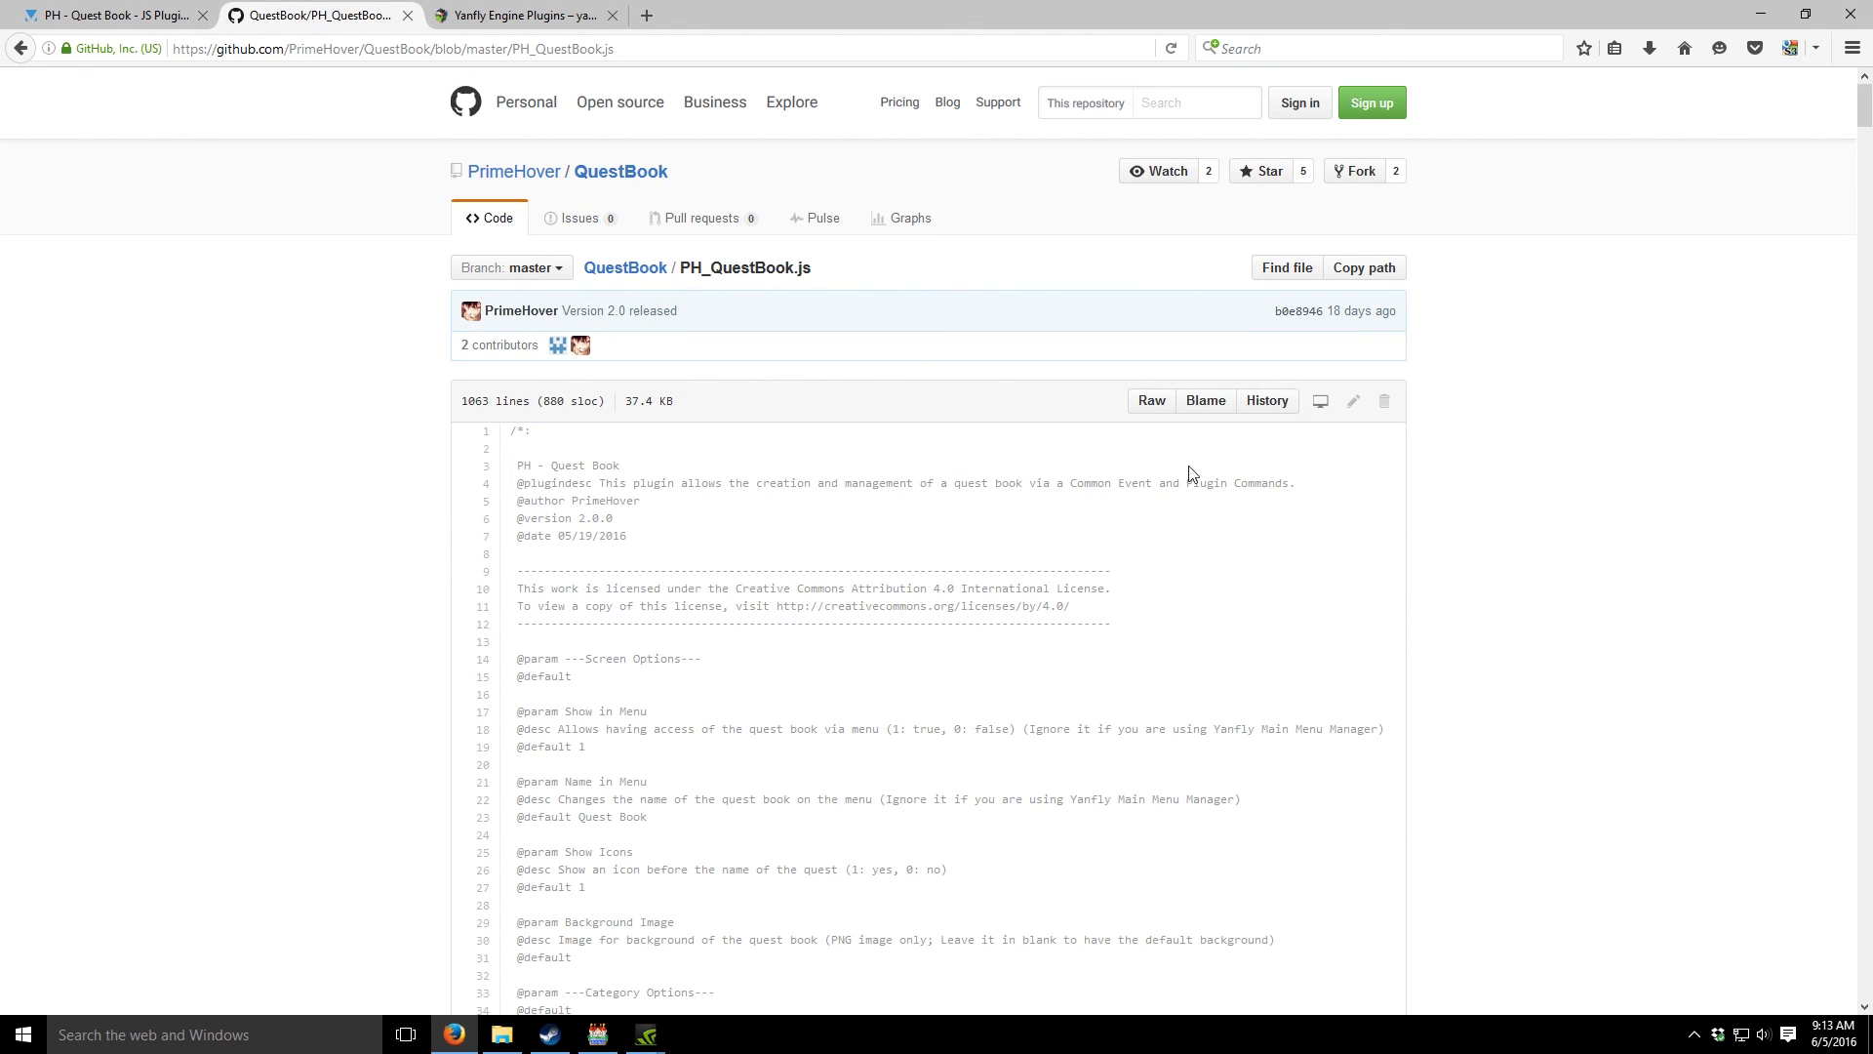
click(1152, 400)
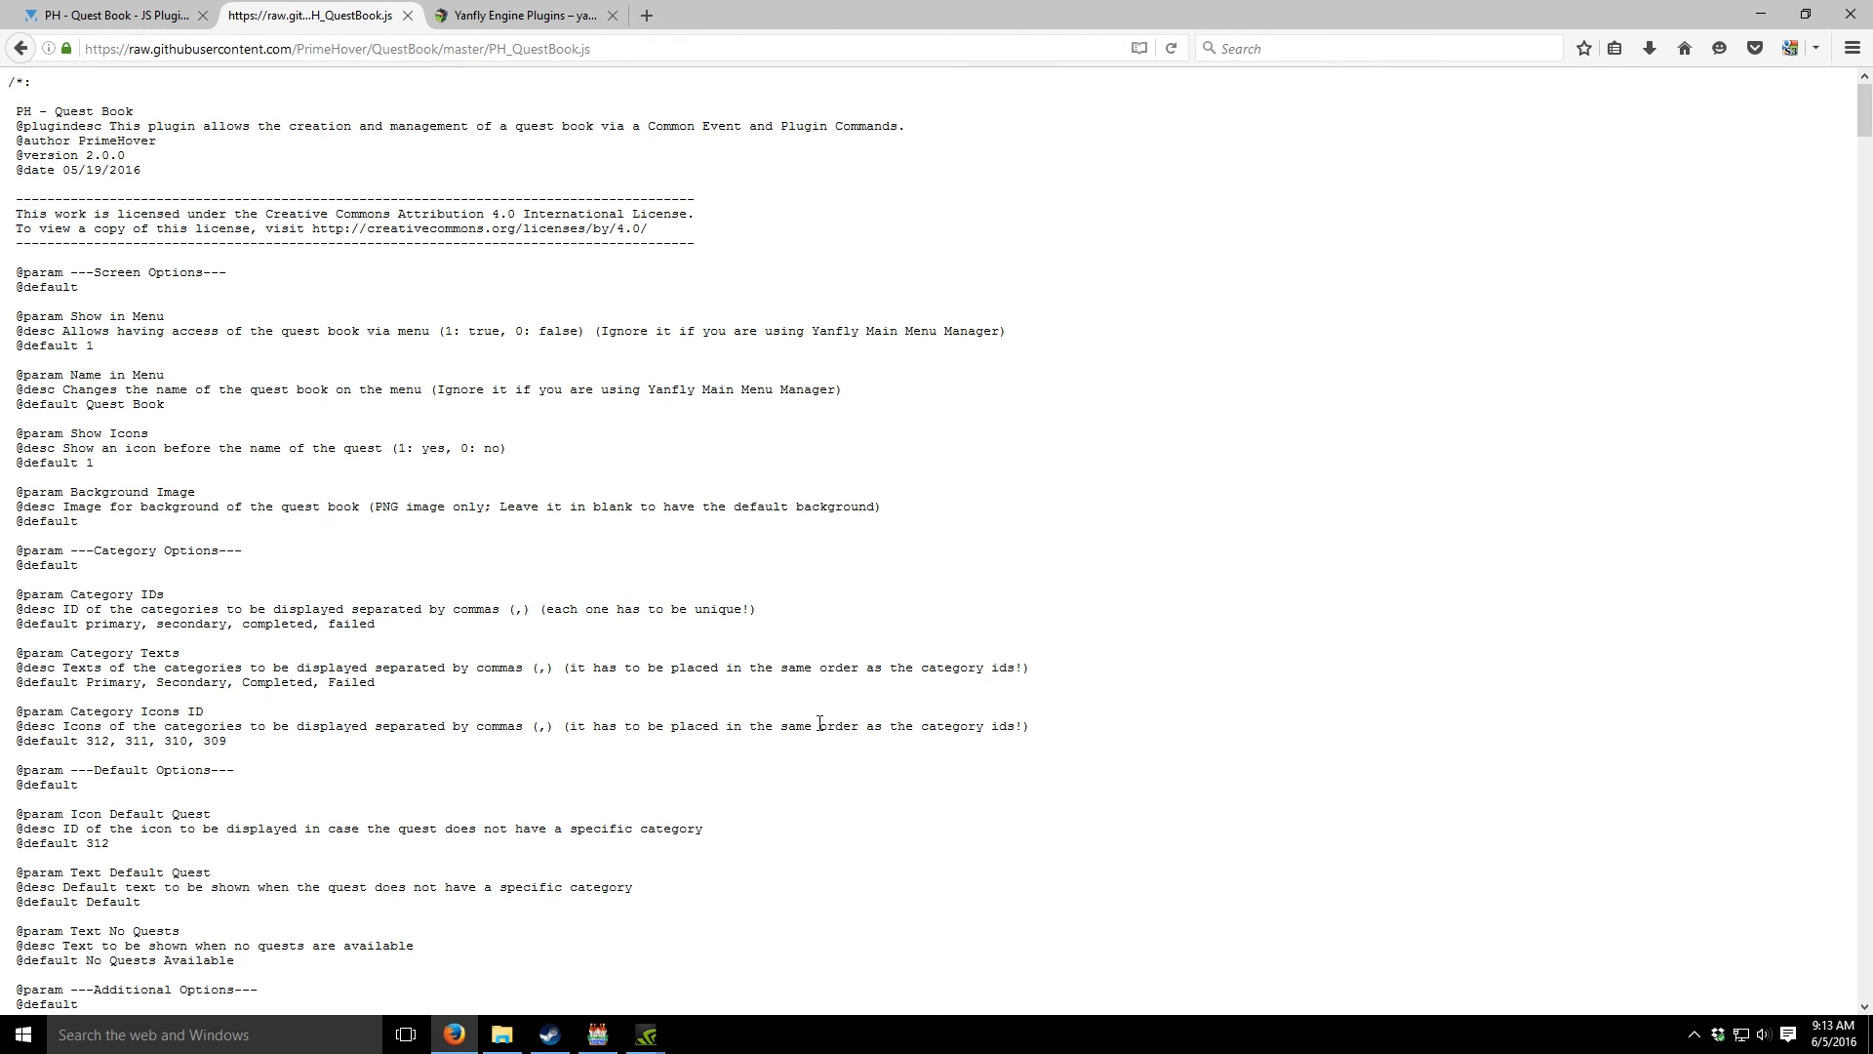
key(ctrl+a)
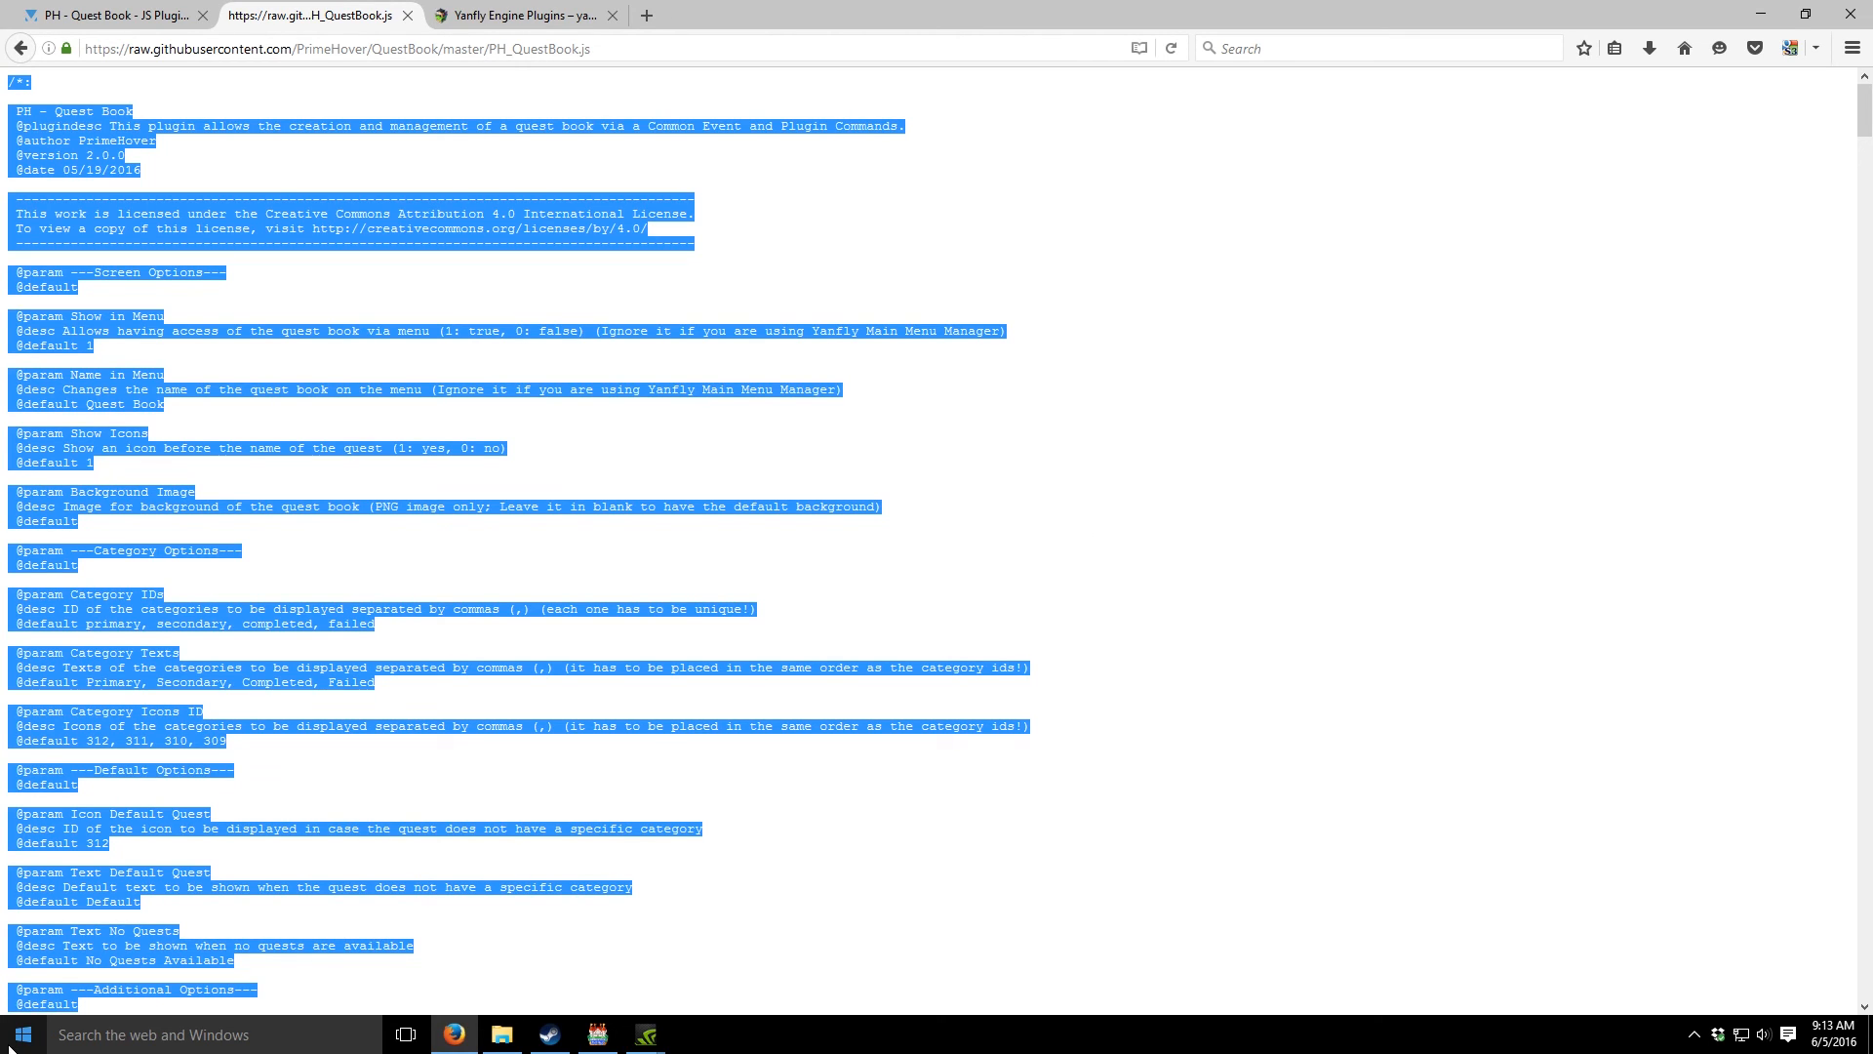
- Switch to File Explorer and open the js\plugins folder of the PrimeHoover QuestBook Demo 2.0 project
mouse_move(501, 1037)
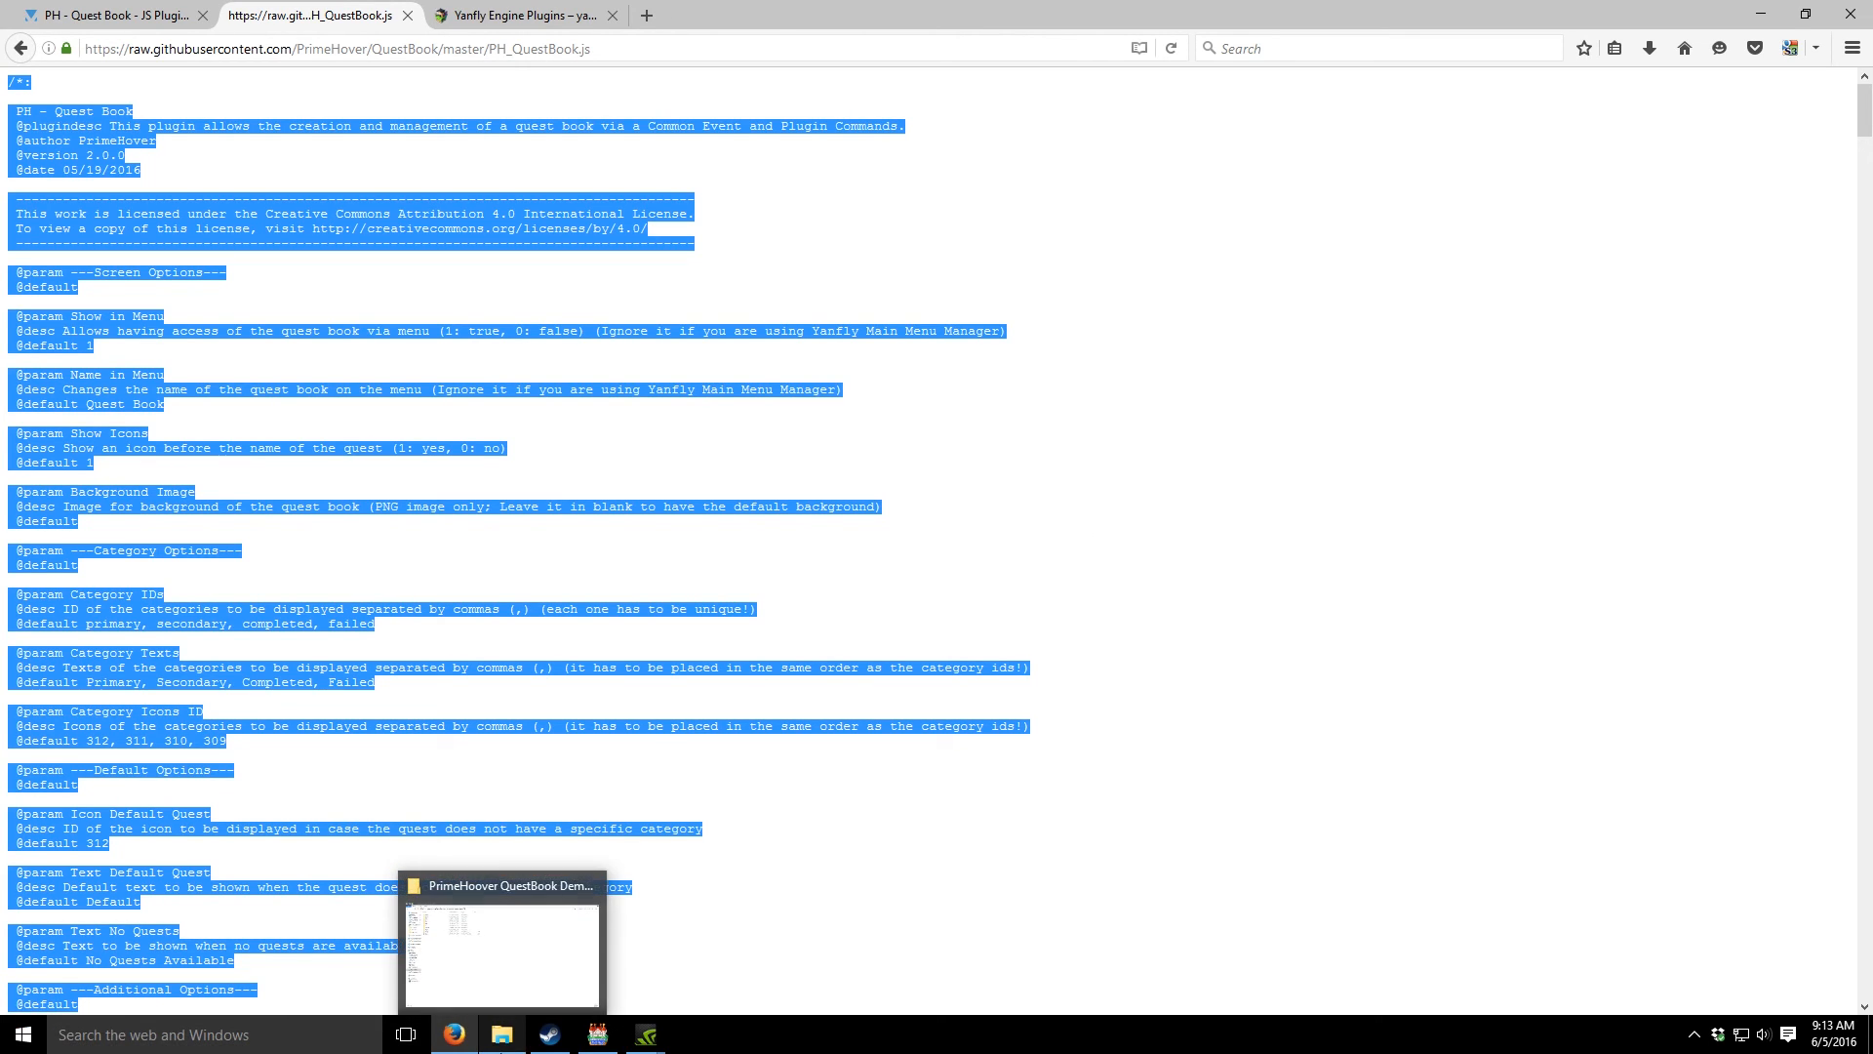
click(507, 1044)
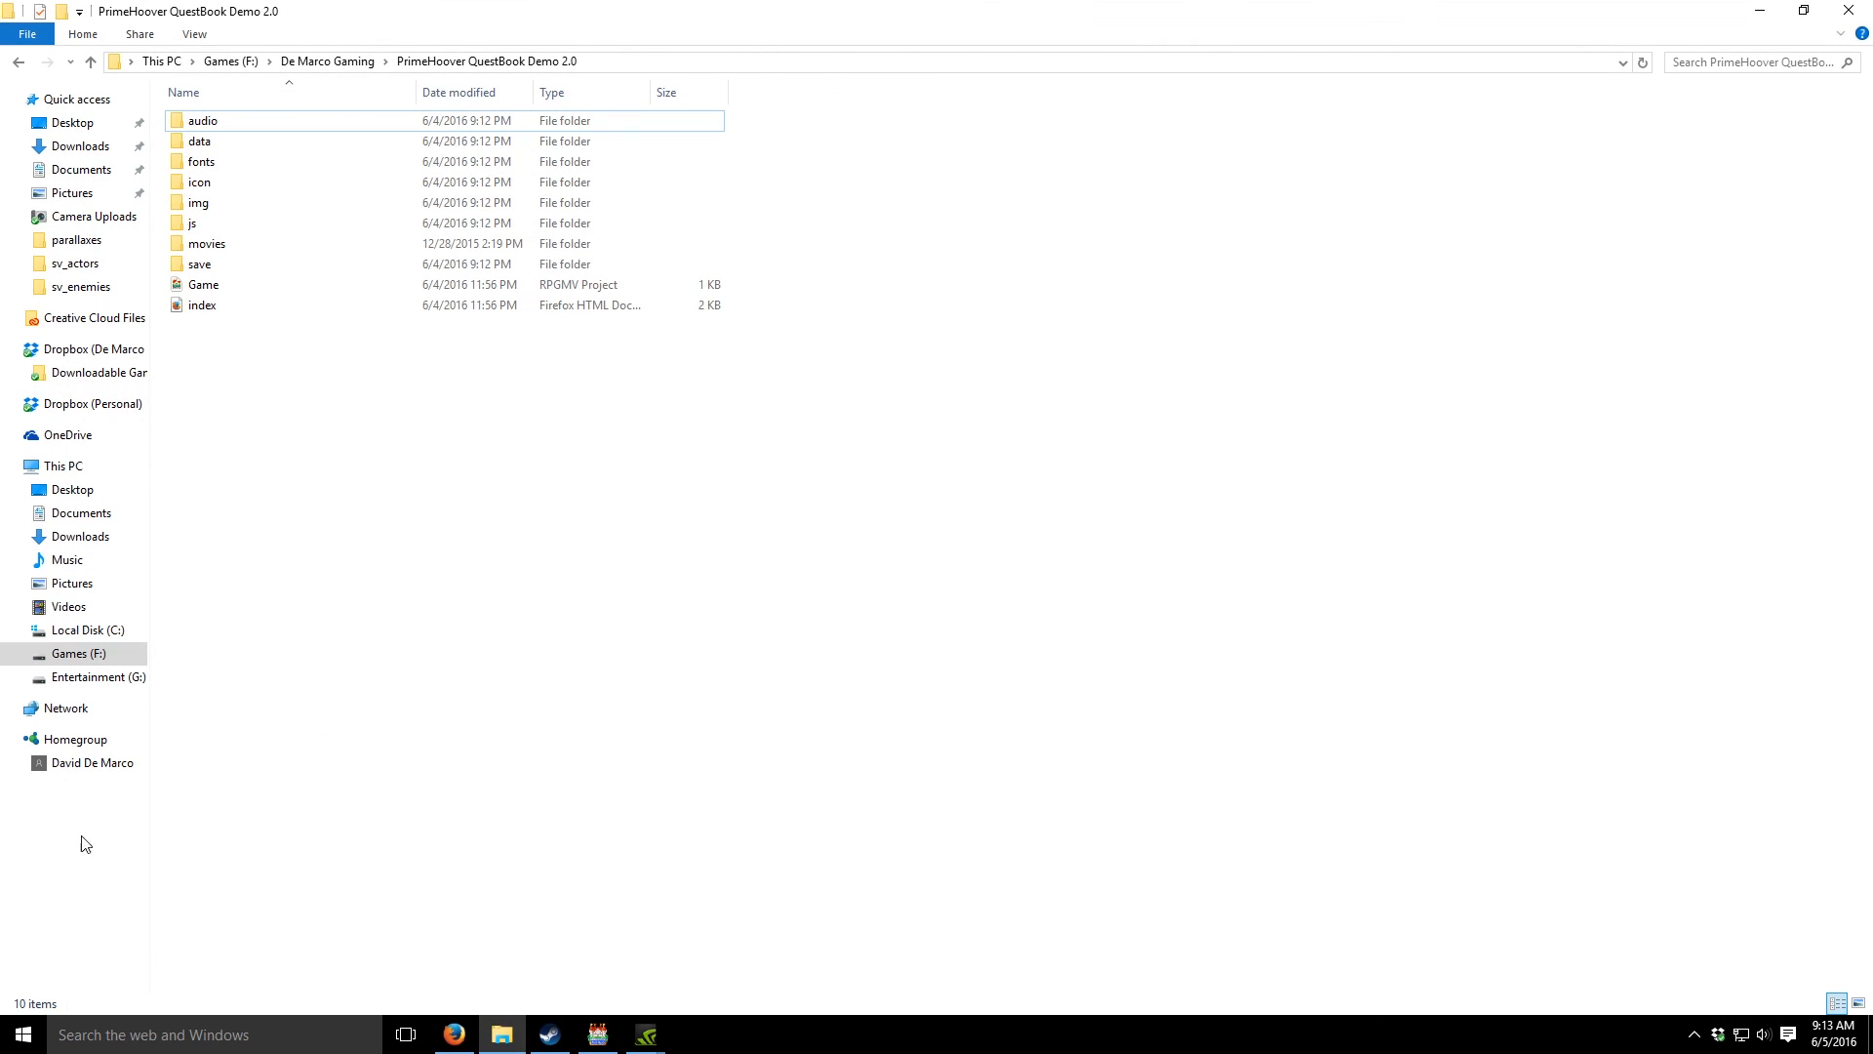
double_click(199, 227)
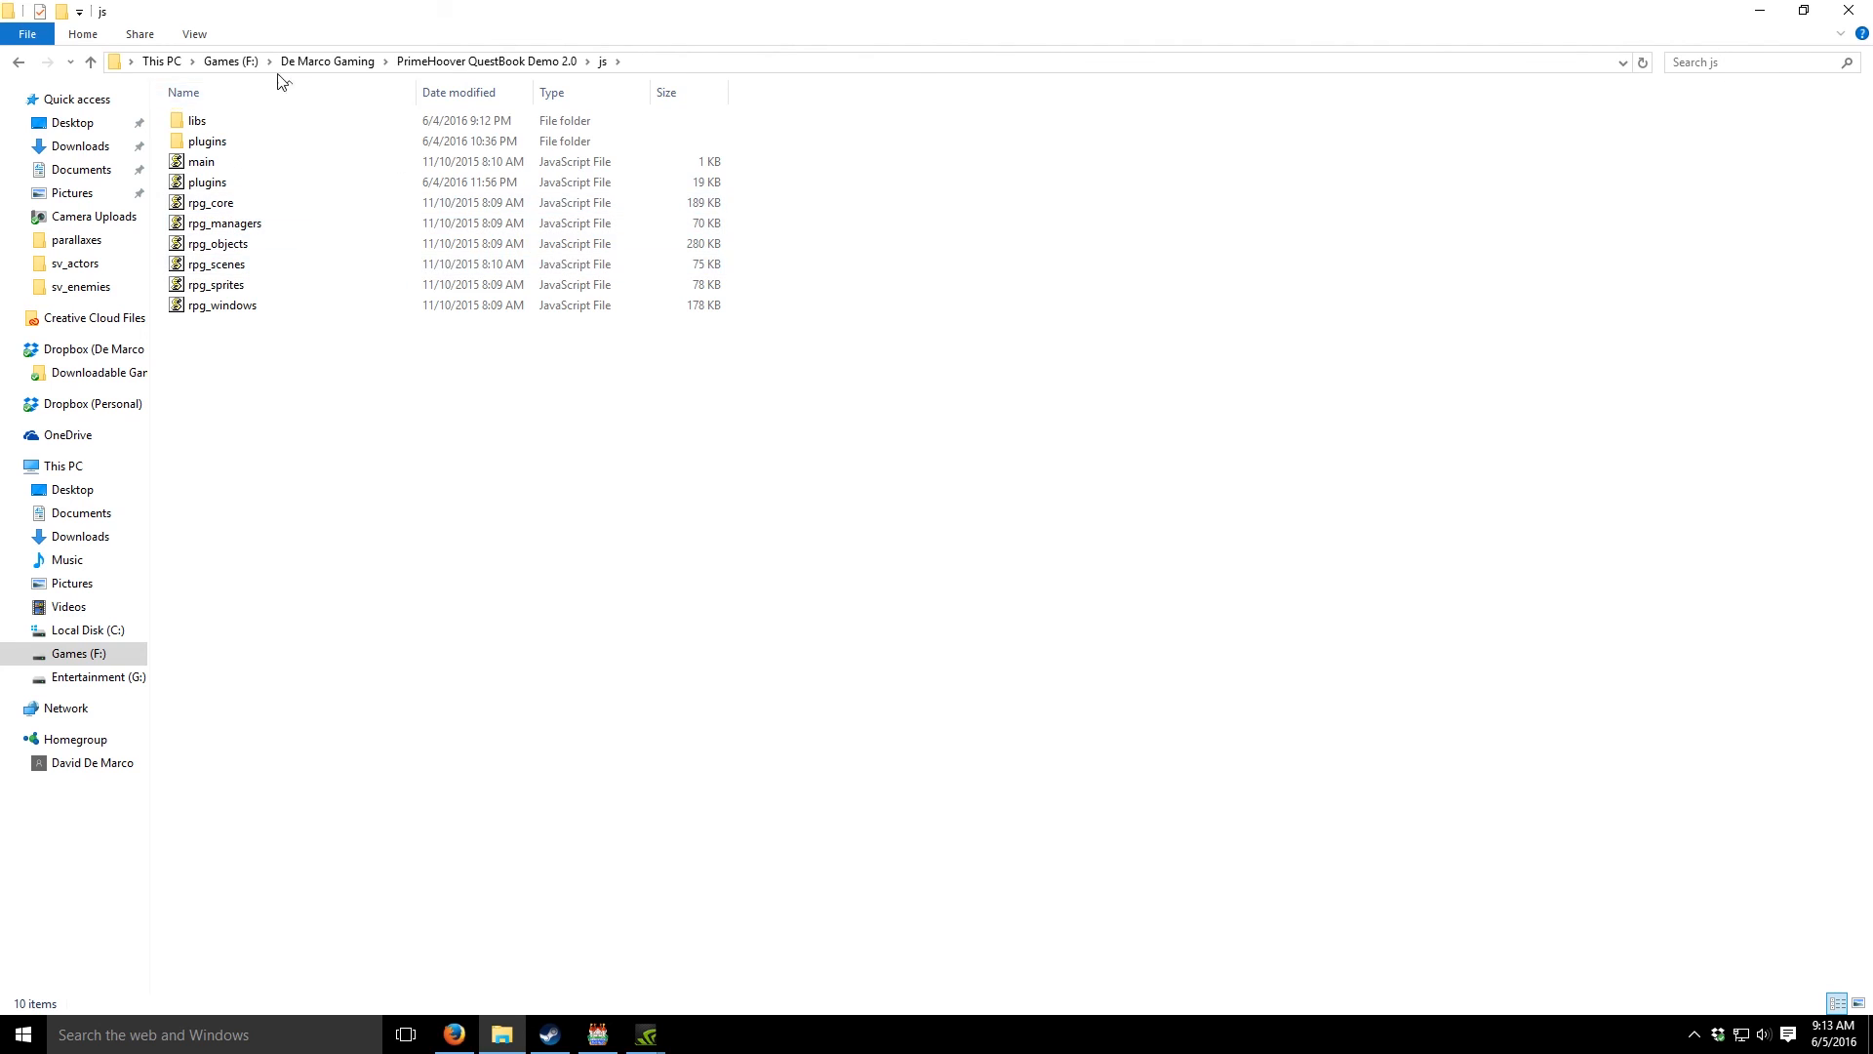
double_click(243, 141)
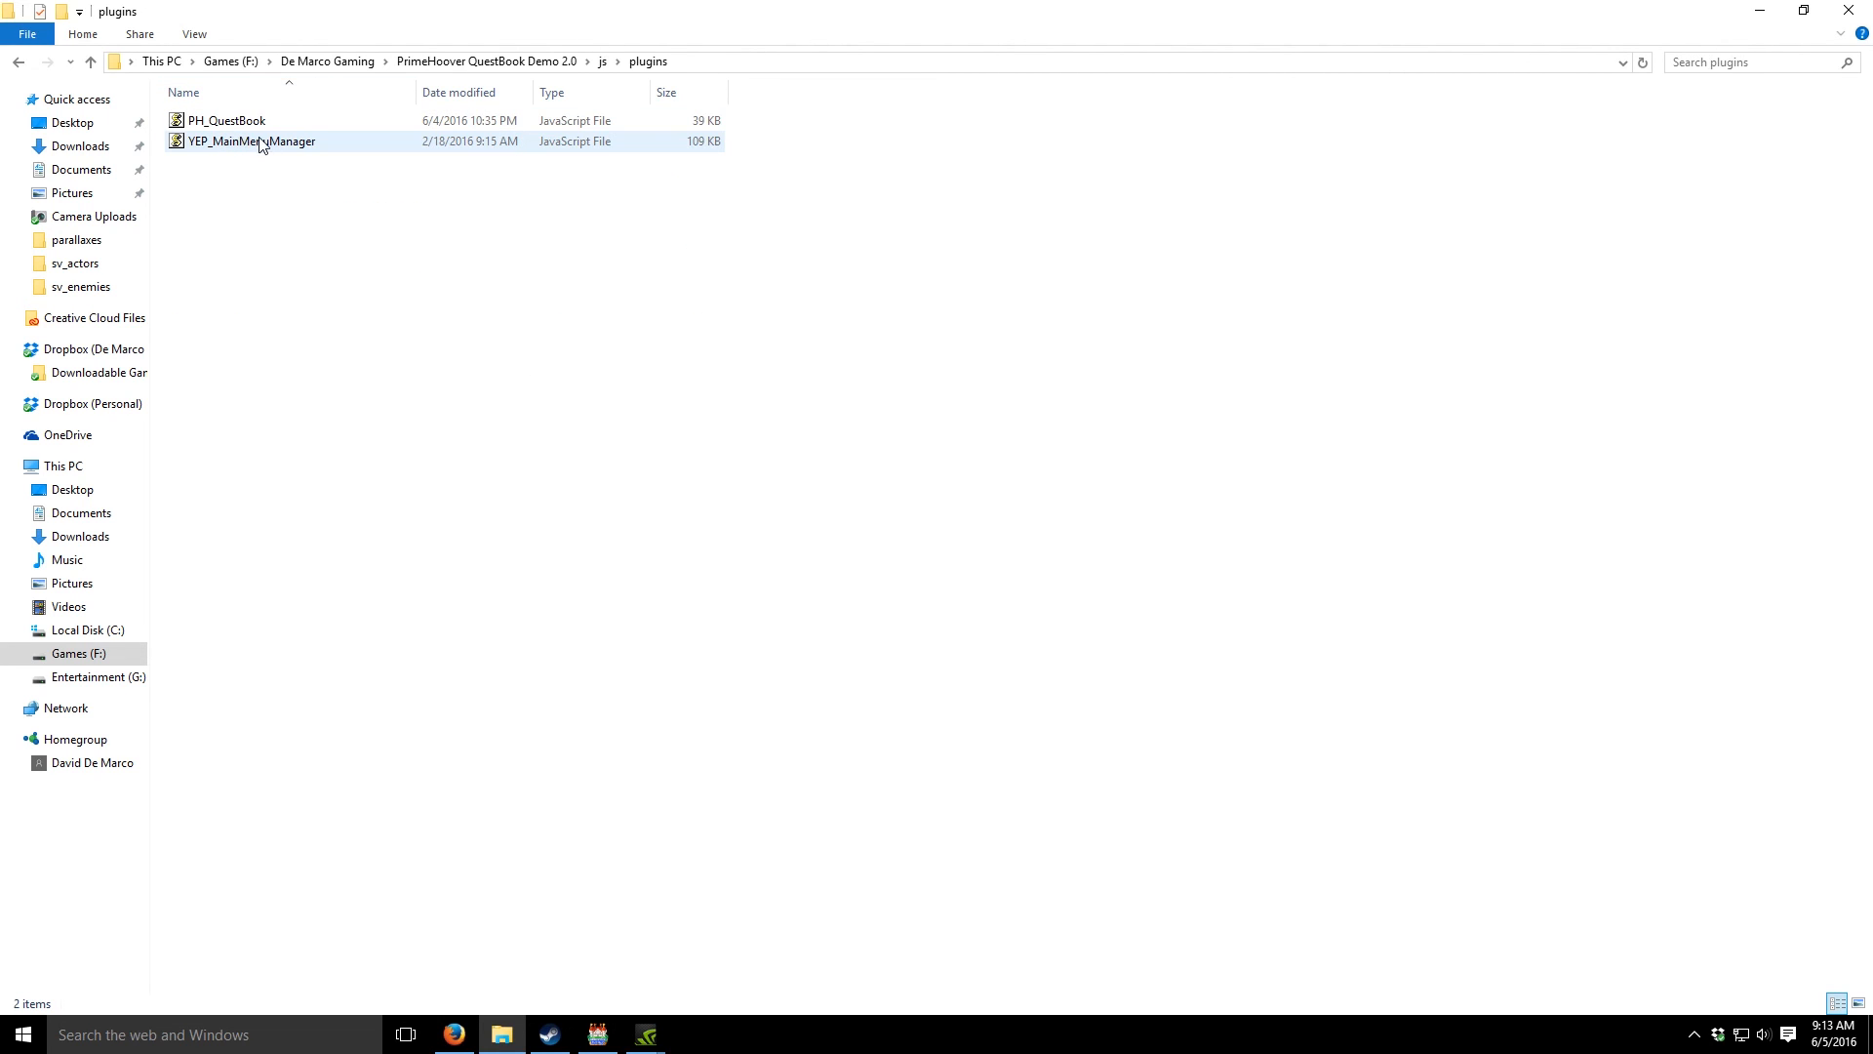
click(14, 62)
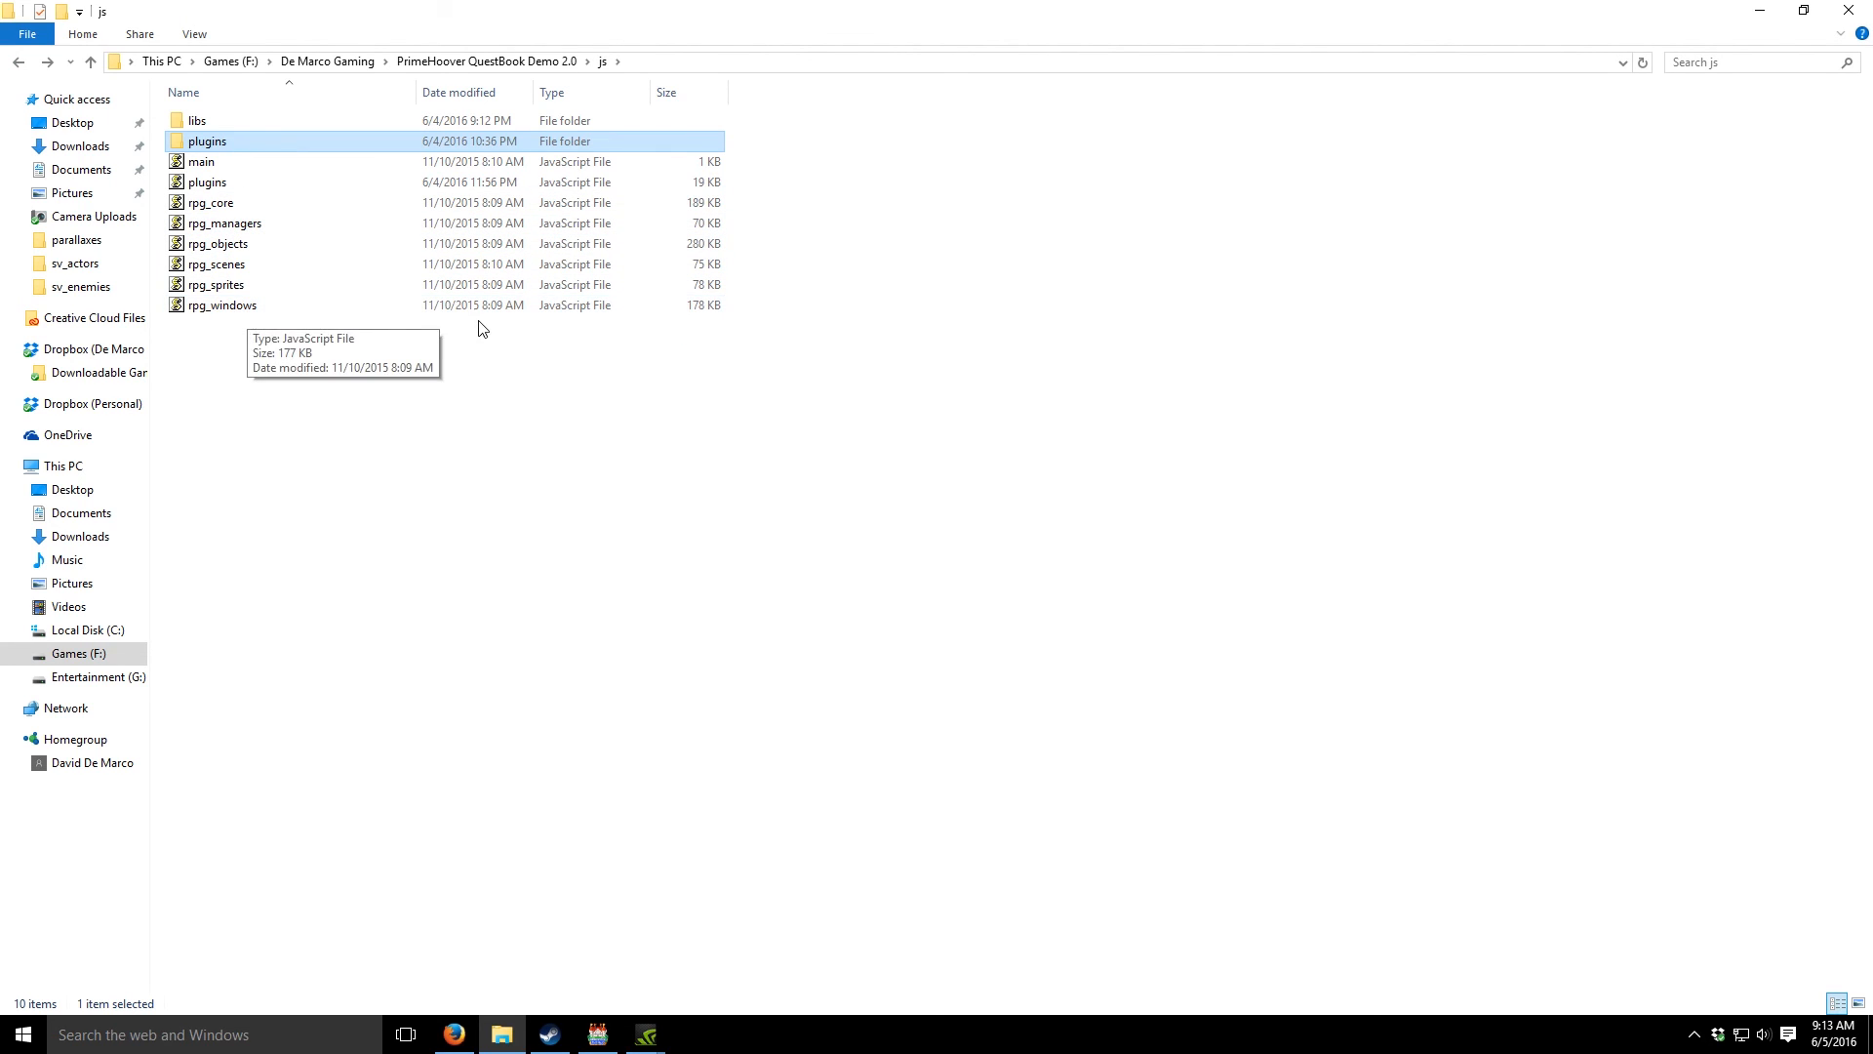
double_click(278, 147)
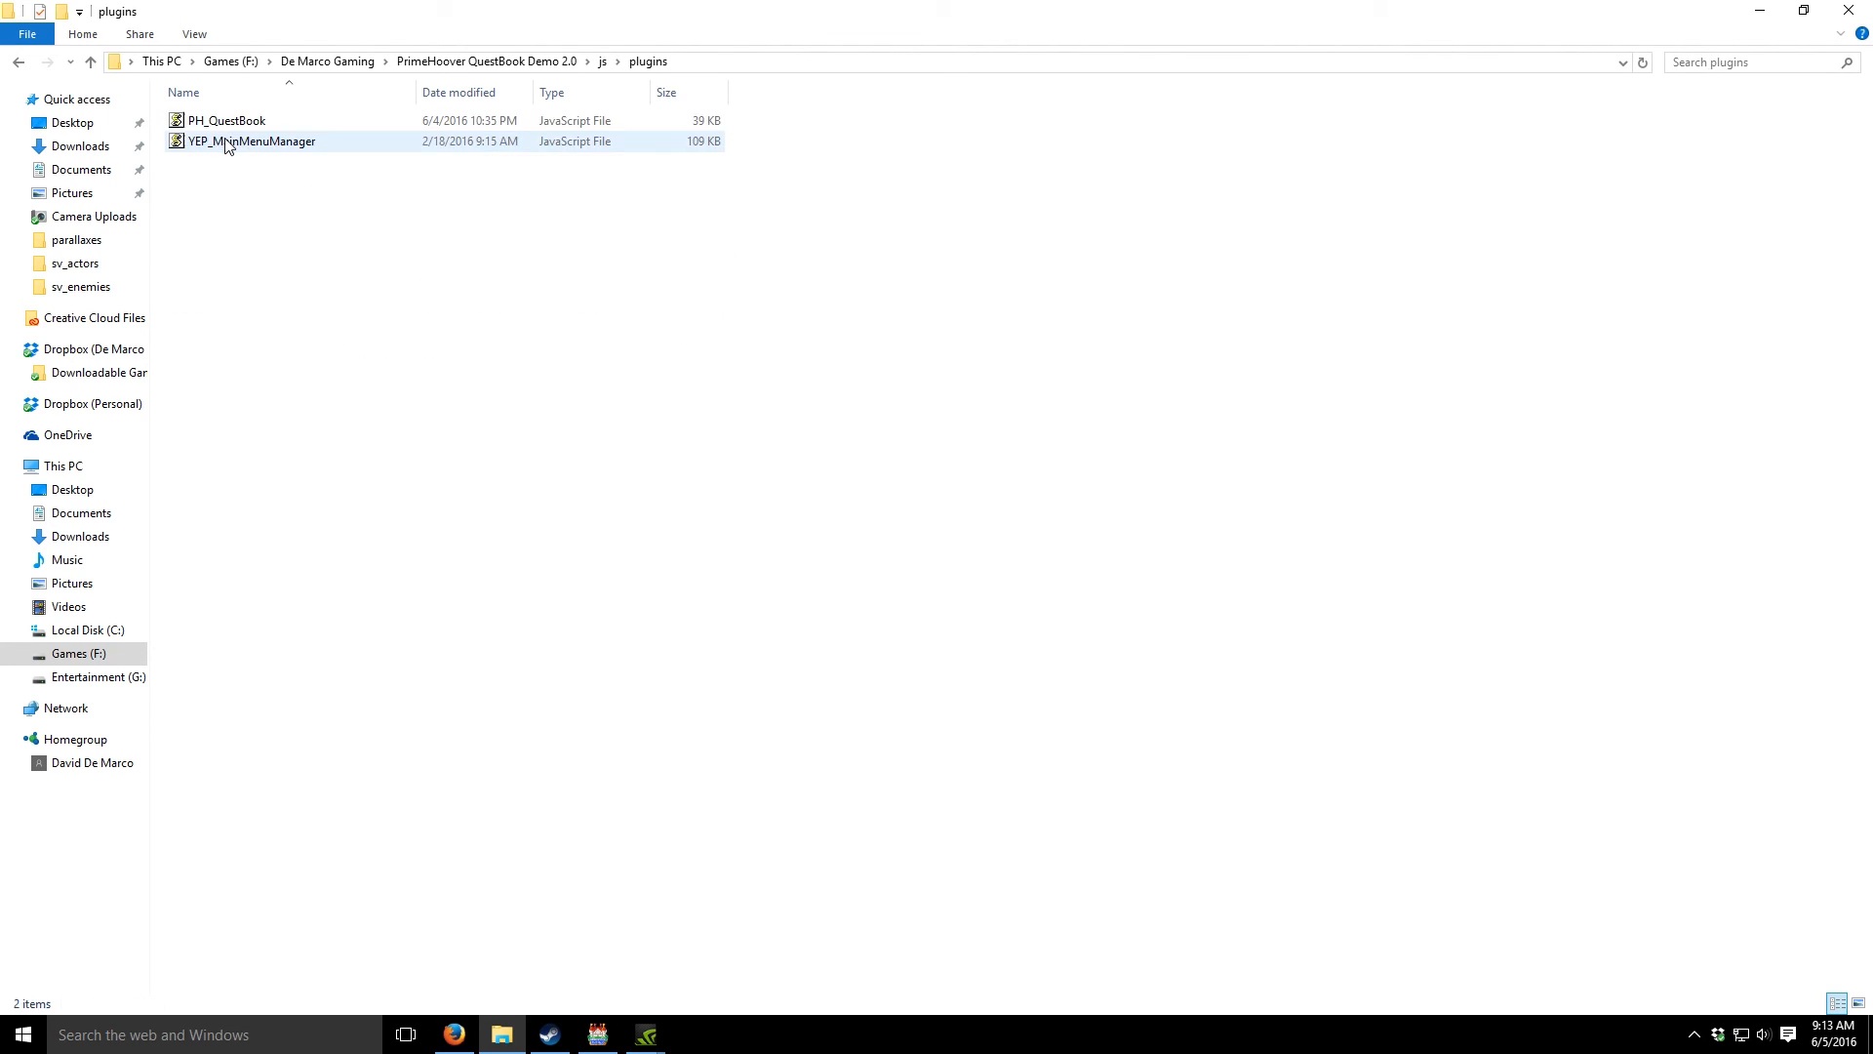
- Copy the main JavaScript file from the js folder into its plugins subfolder
click(24, 59)
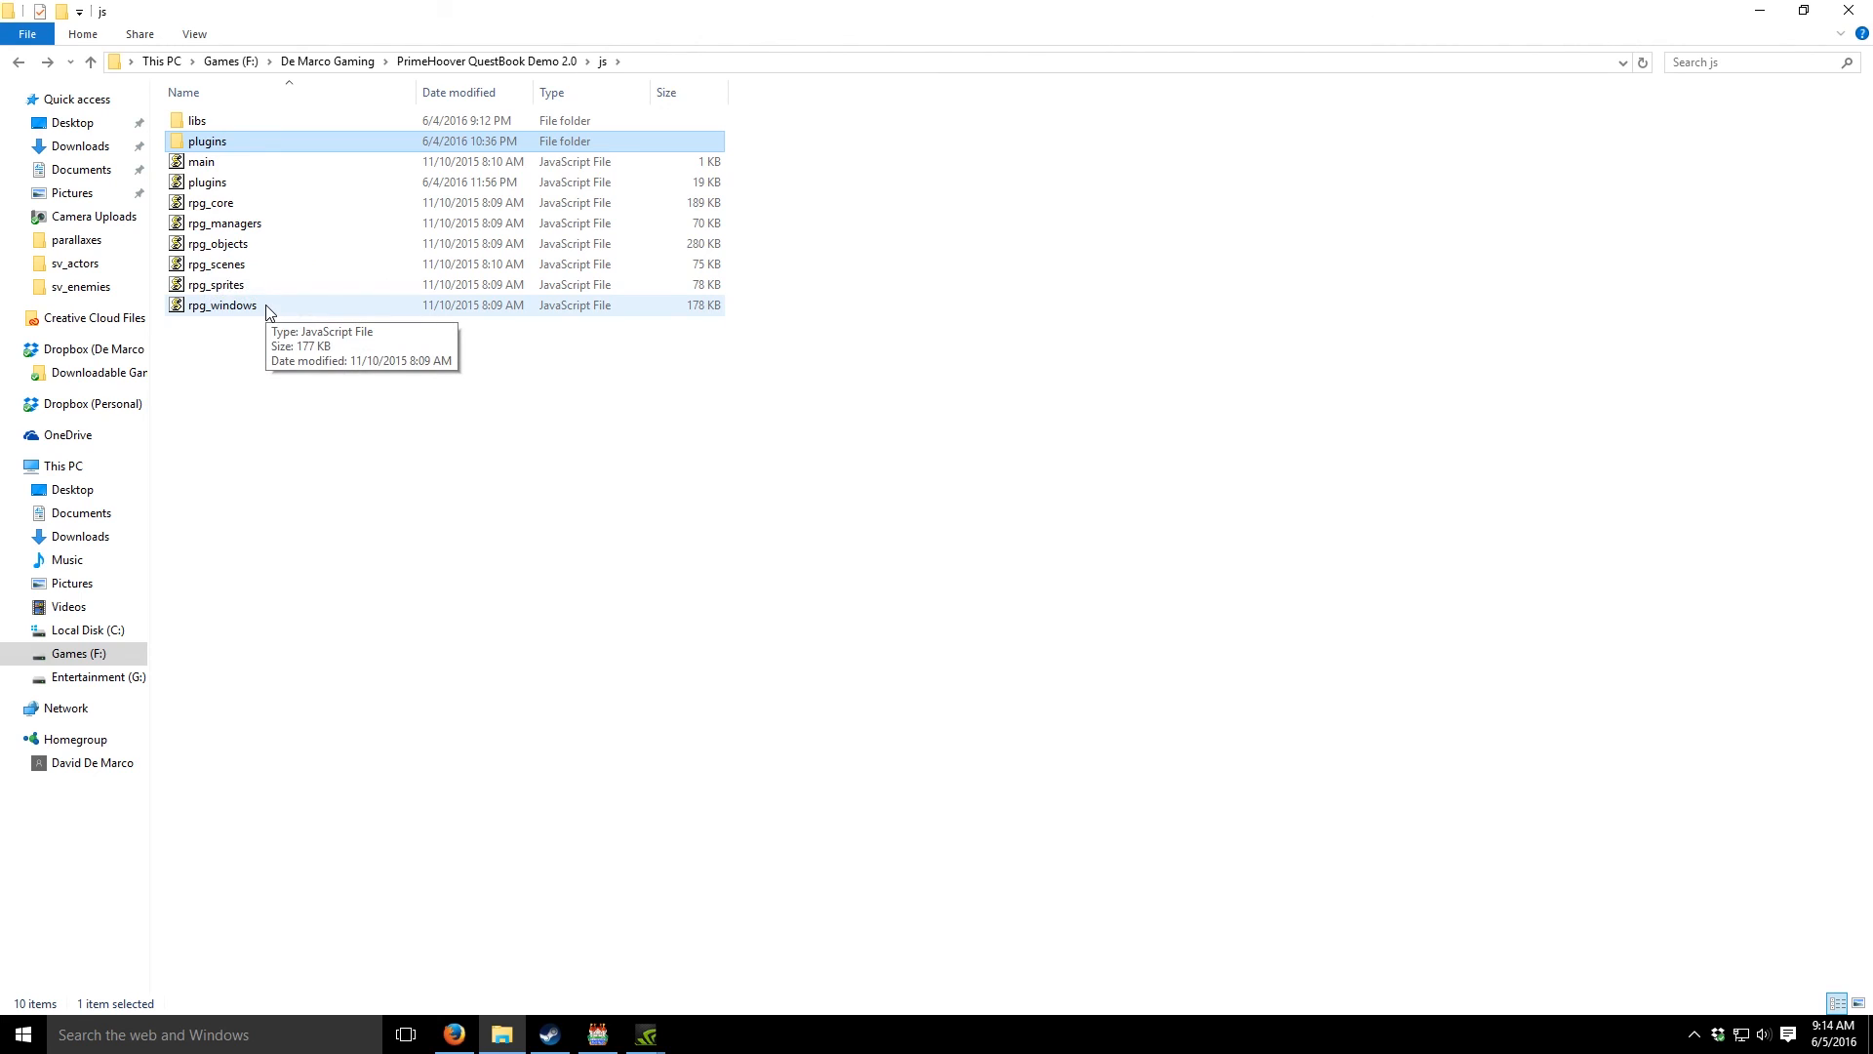
right_click(205, 164)
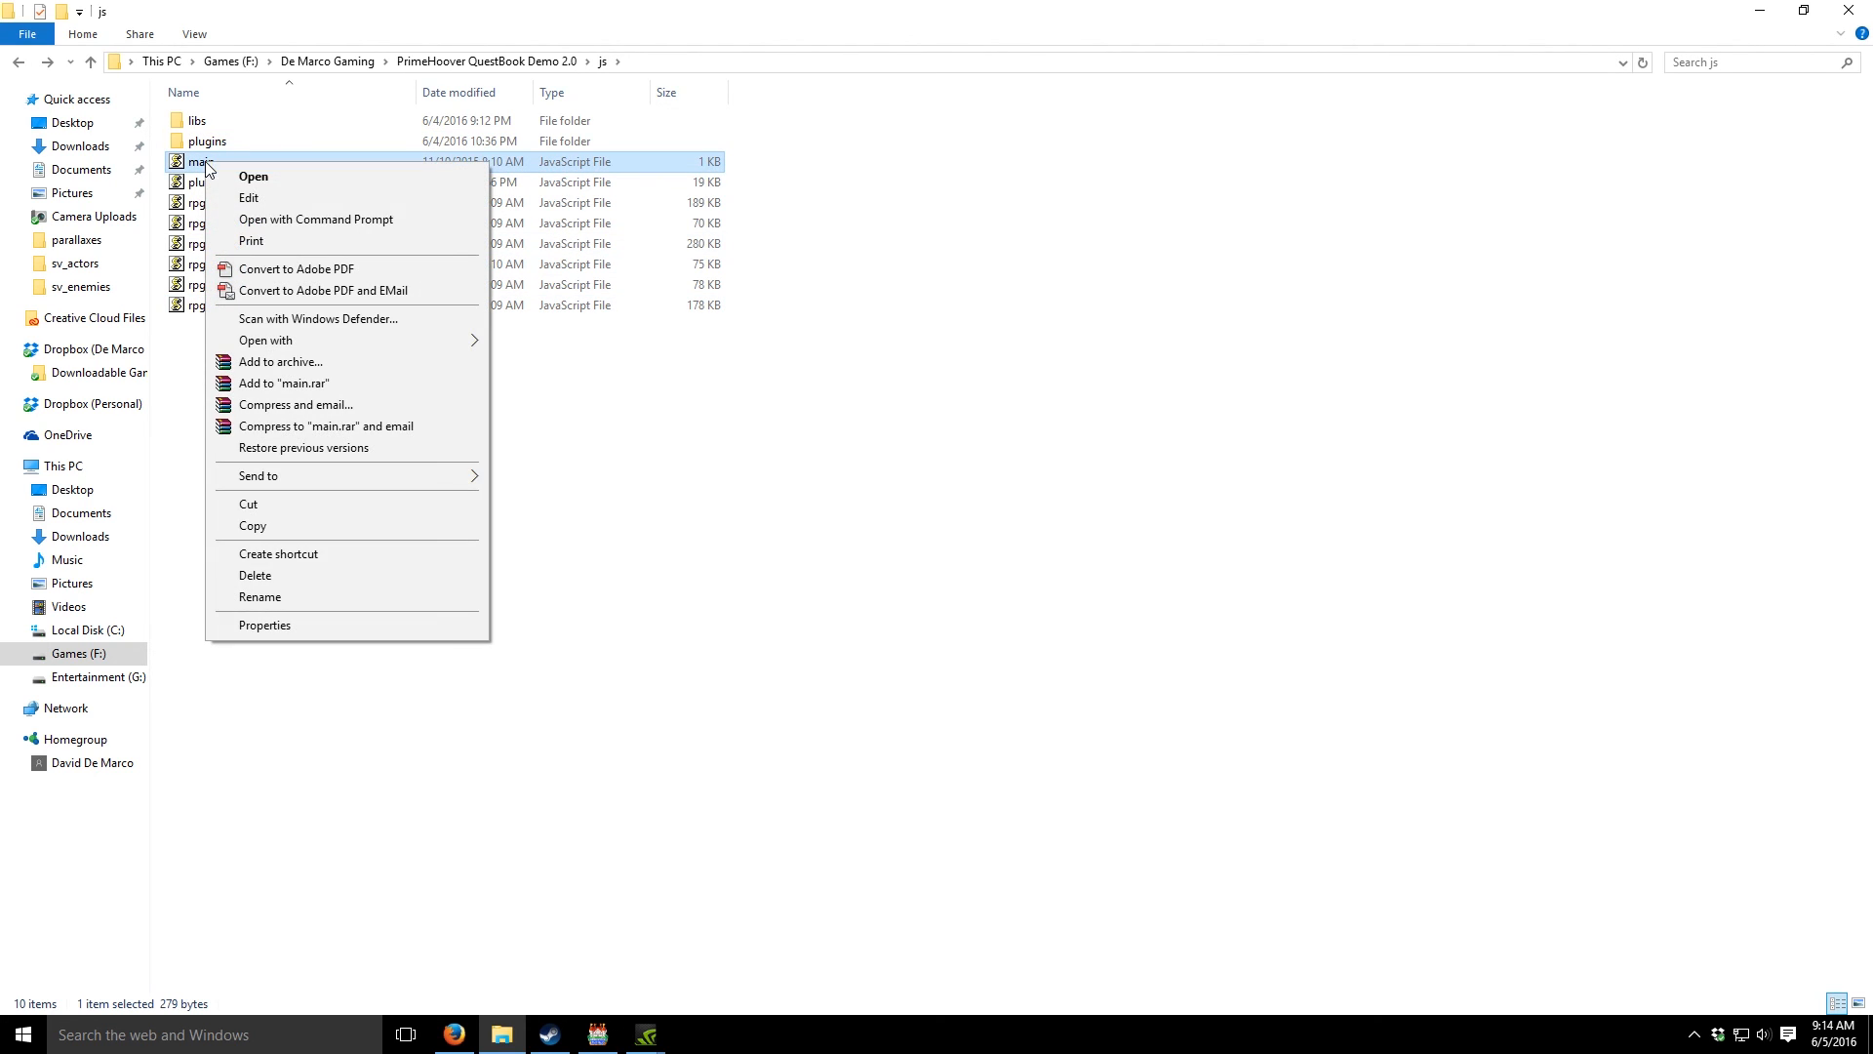
click(301, 527)
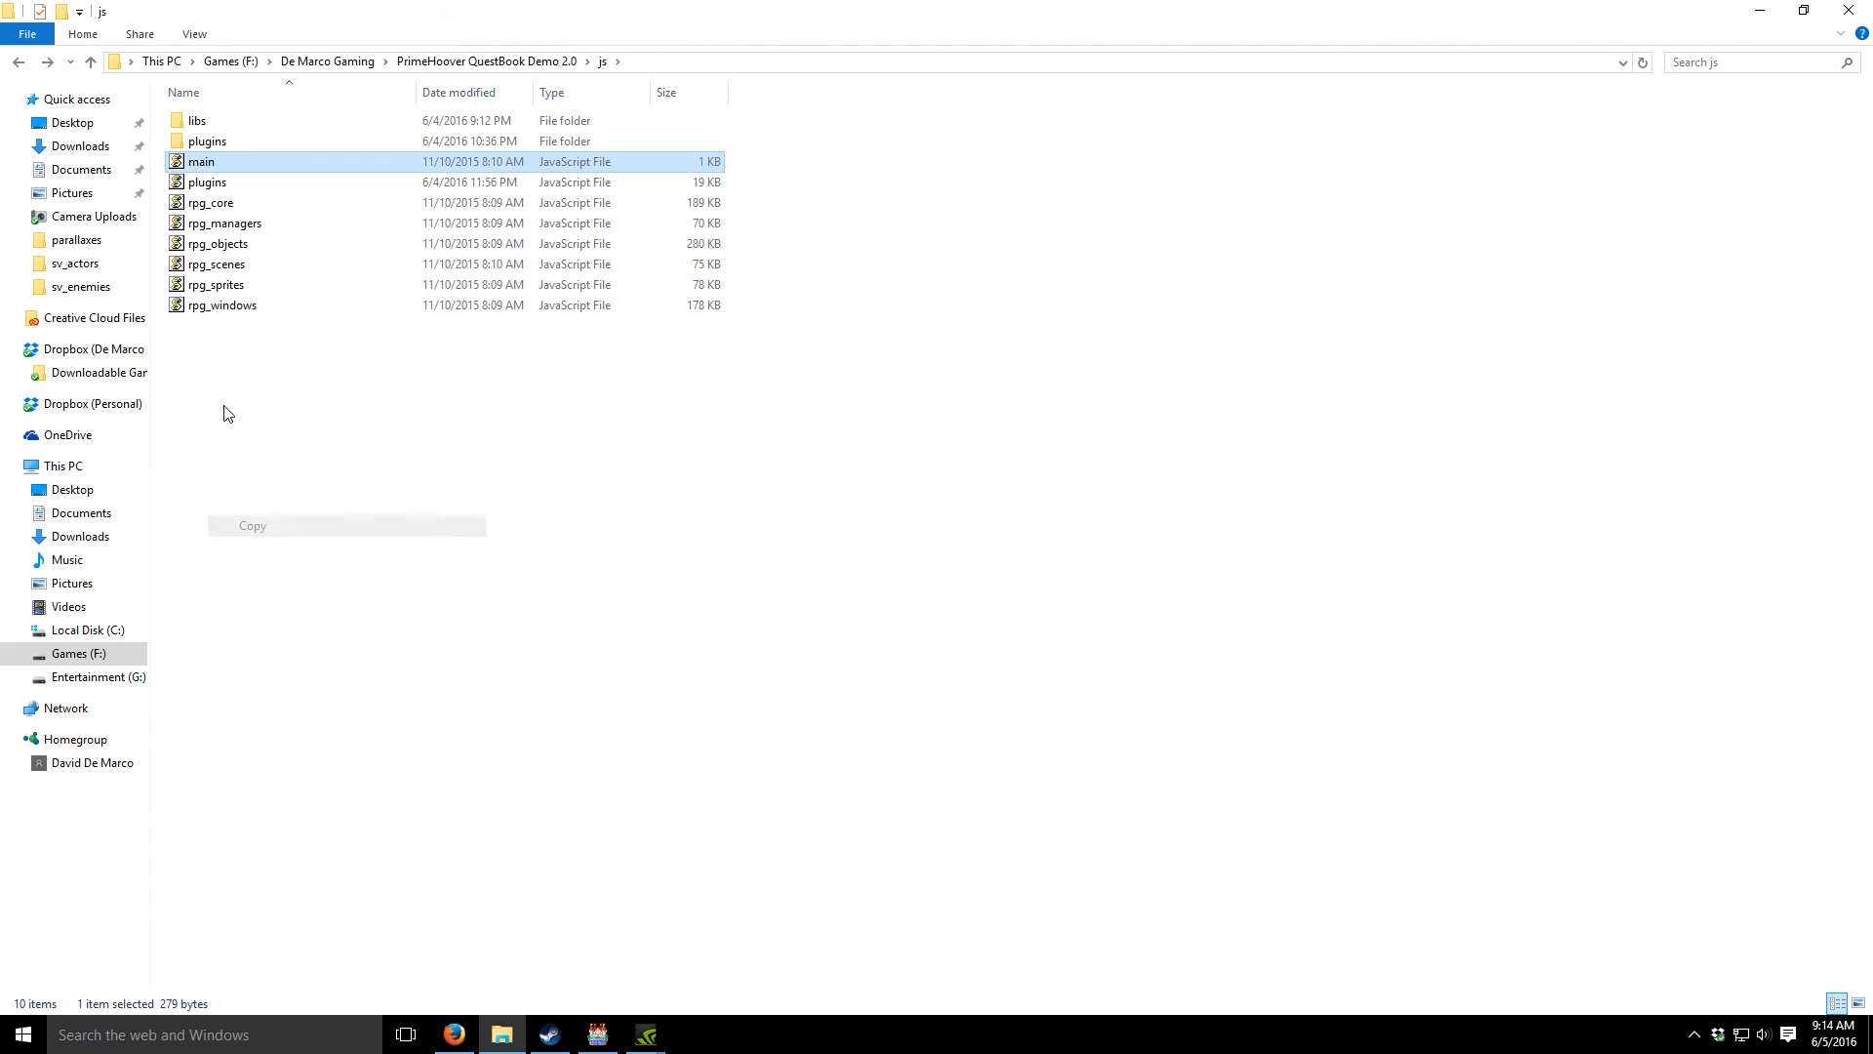
click(230, 141)
double_click(267, 146)
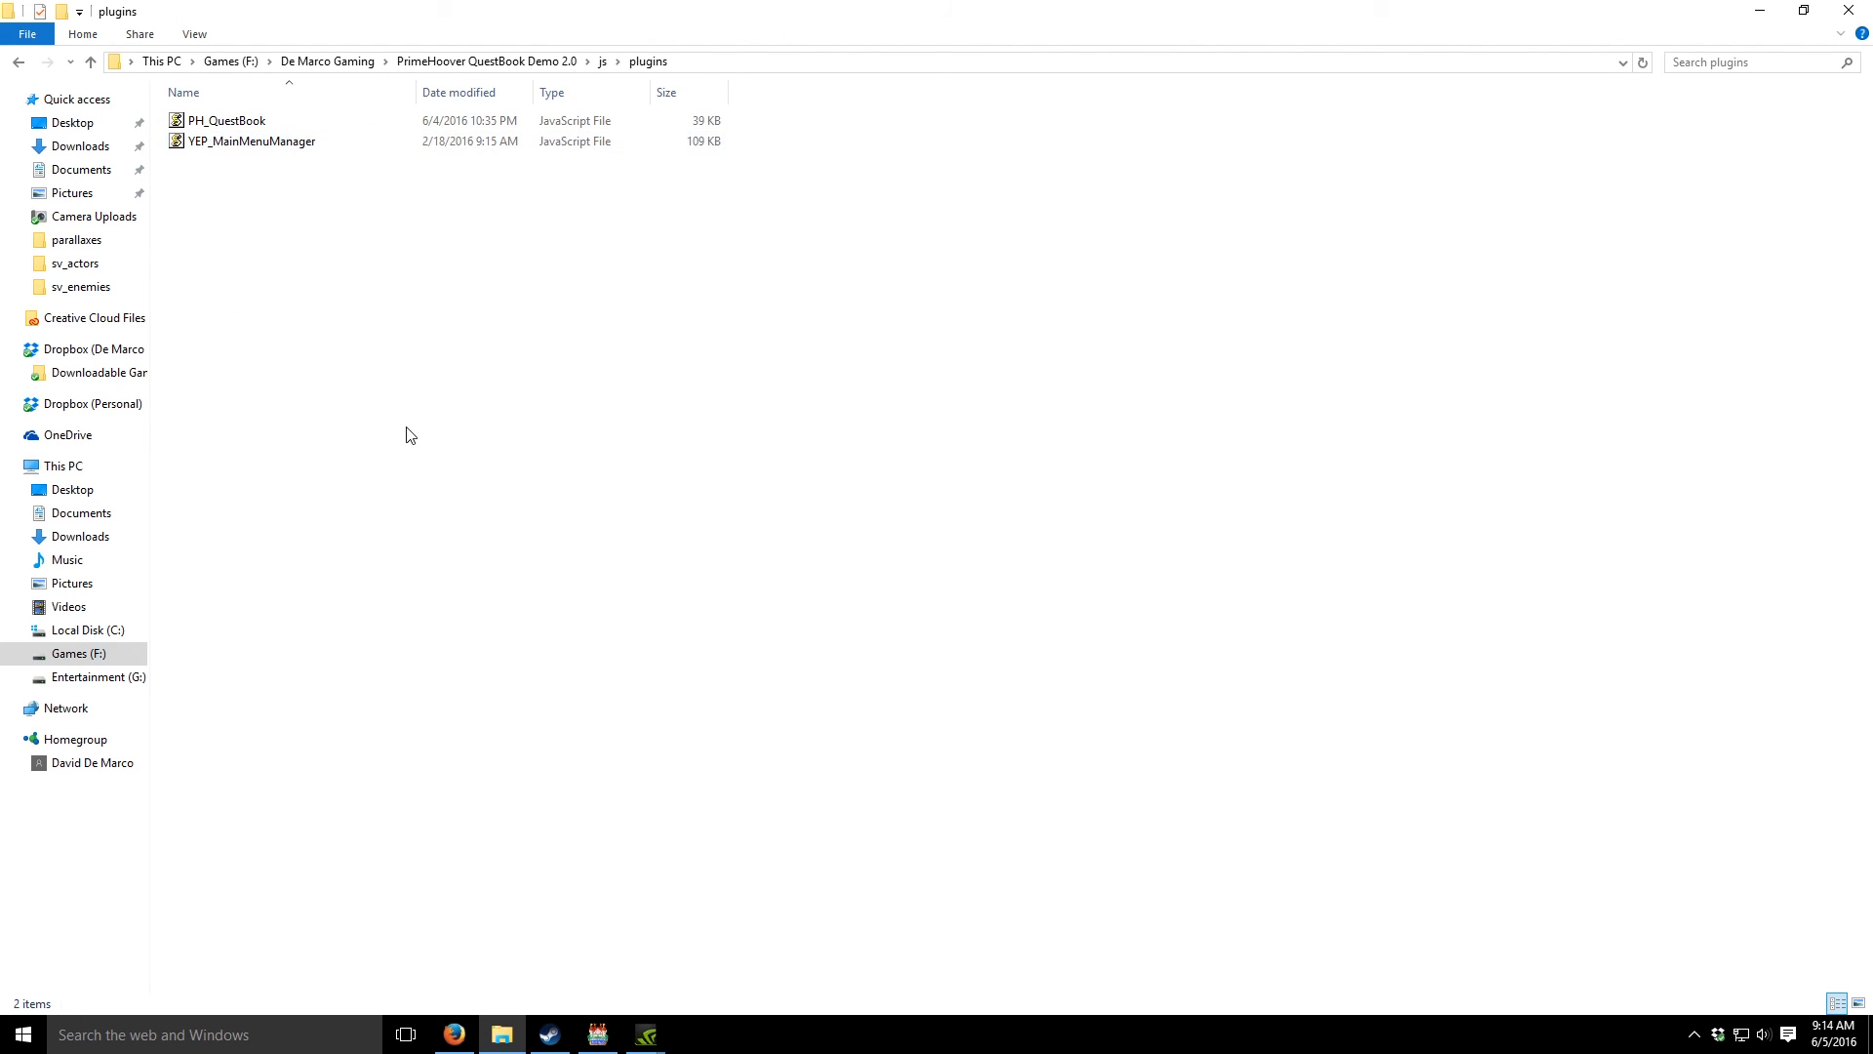
right_click(405, 427)
click(503, 566)
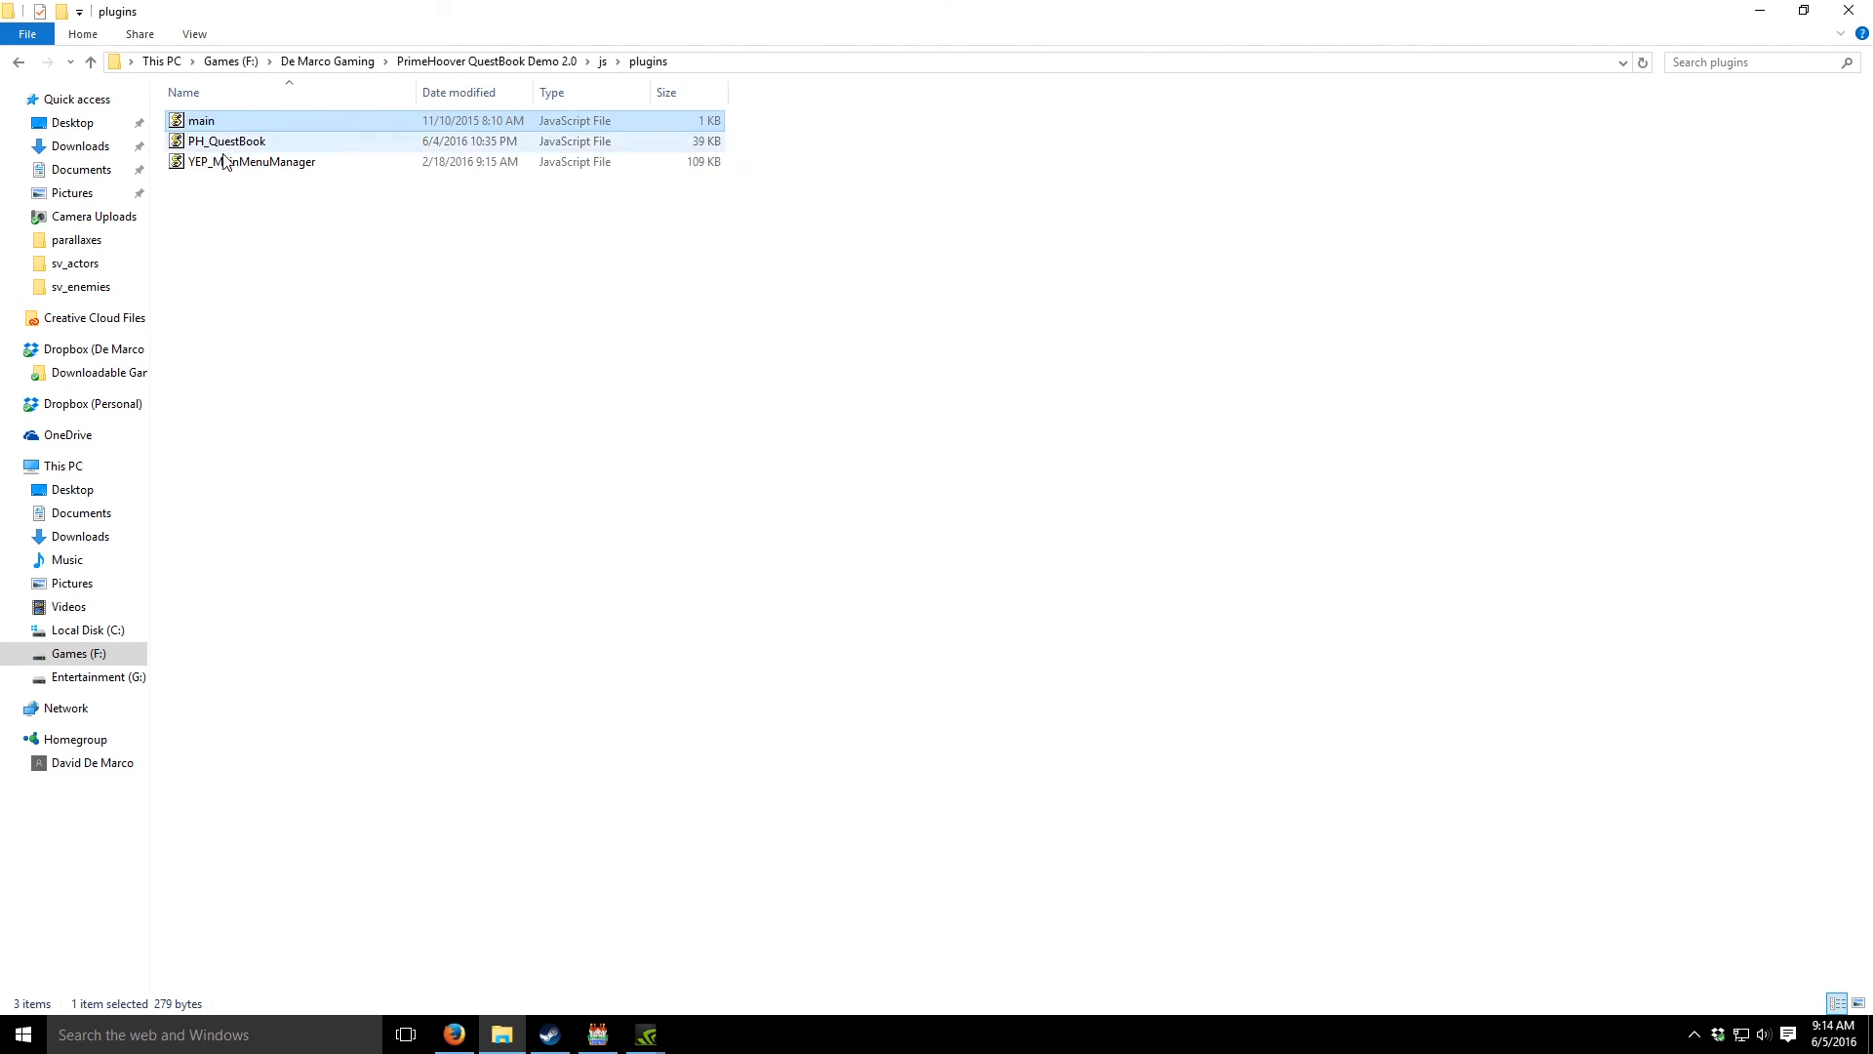
double_click(252, 123)
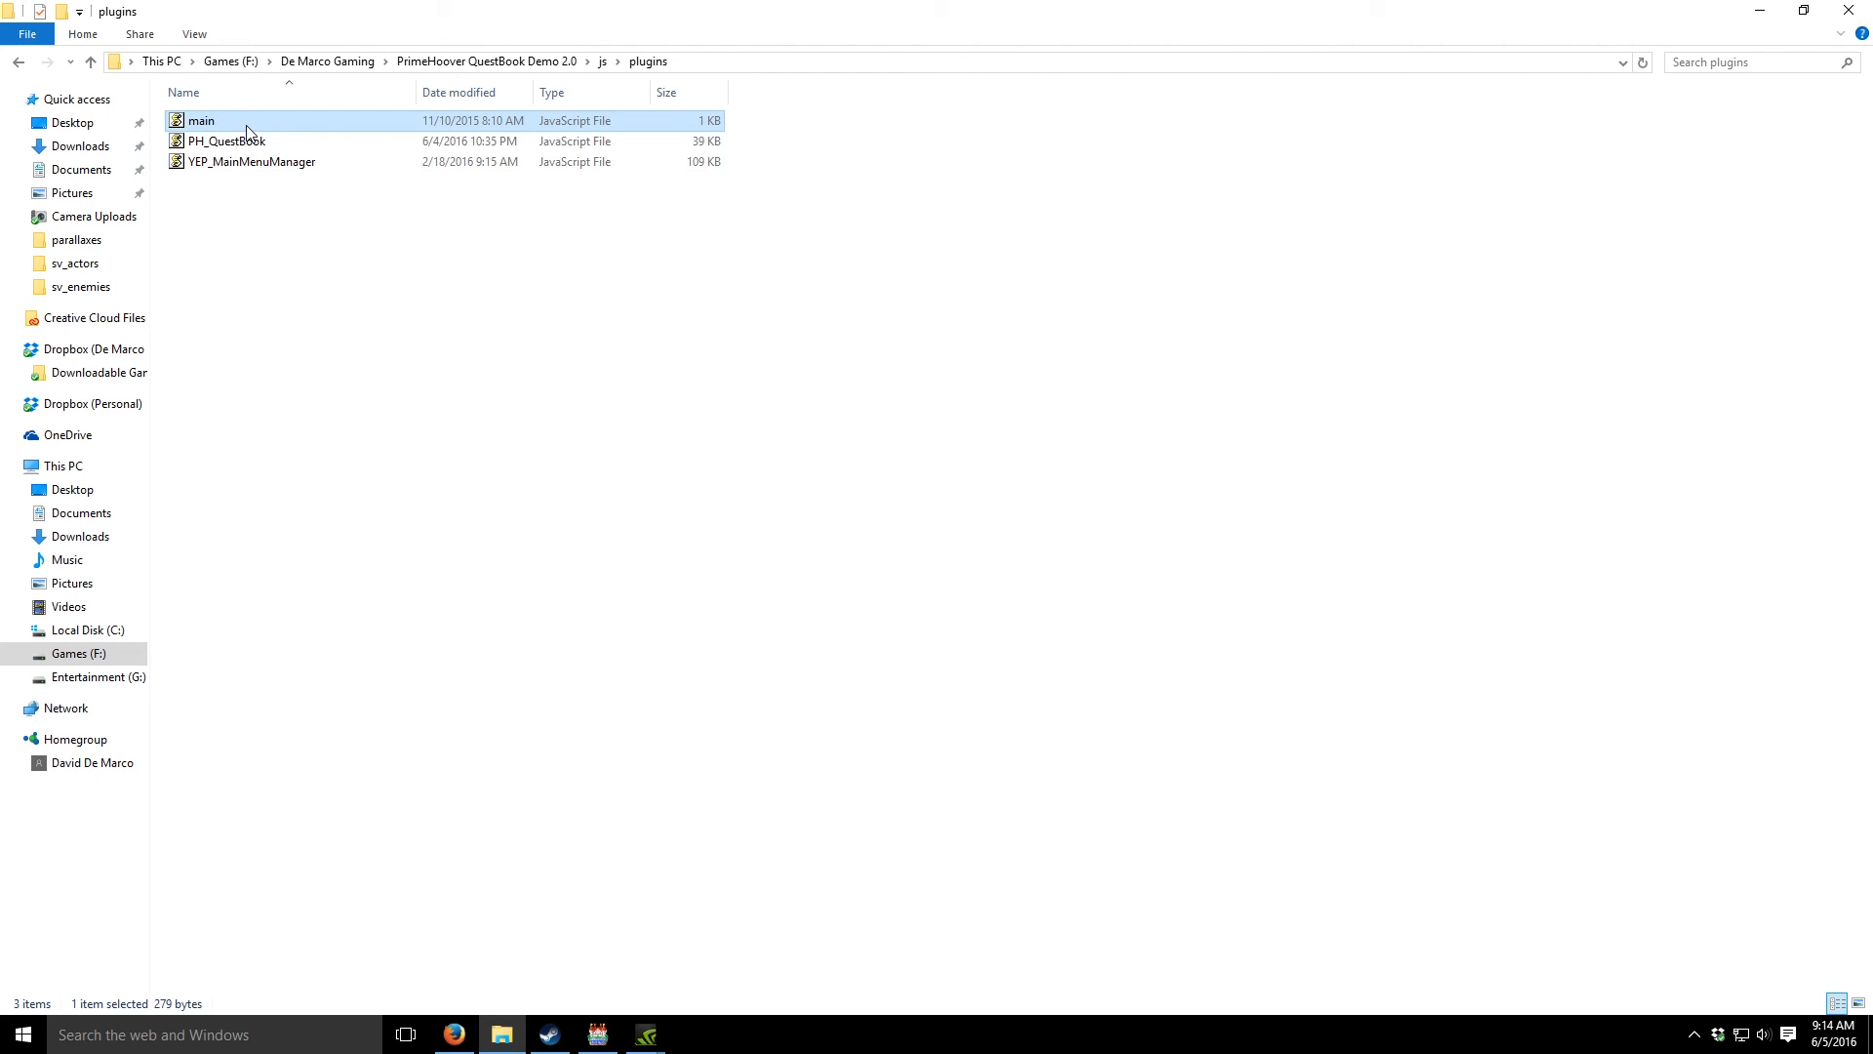
click(1097, 634)
click(1096, 627)
right_click(228, 121)
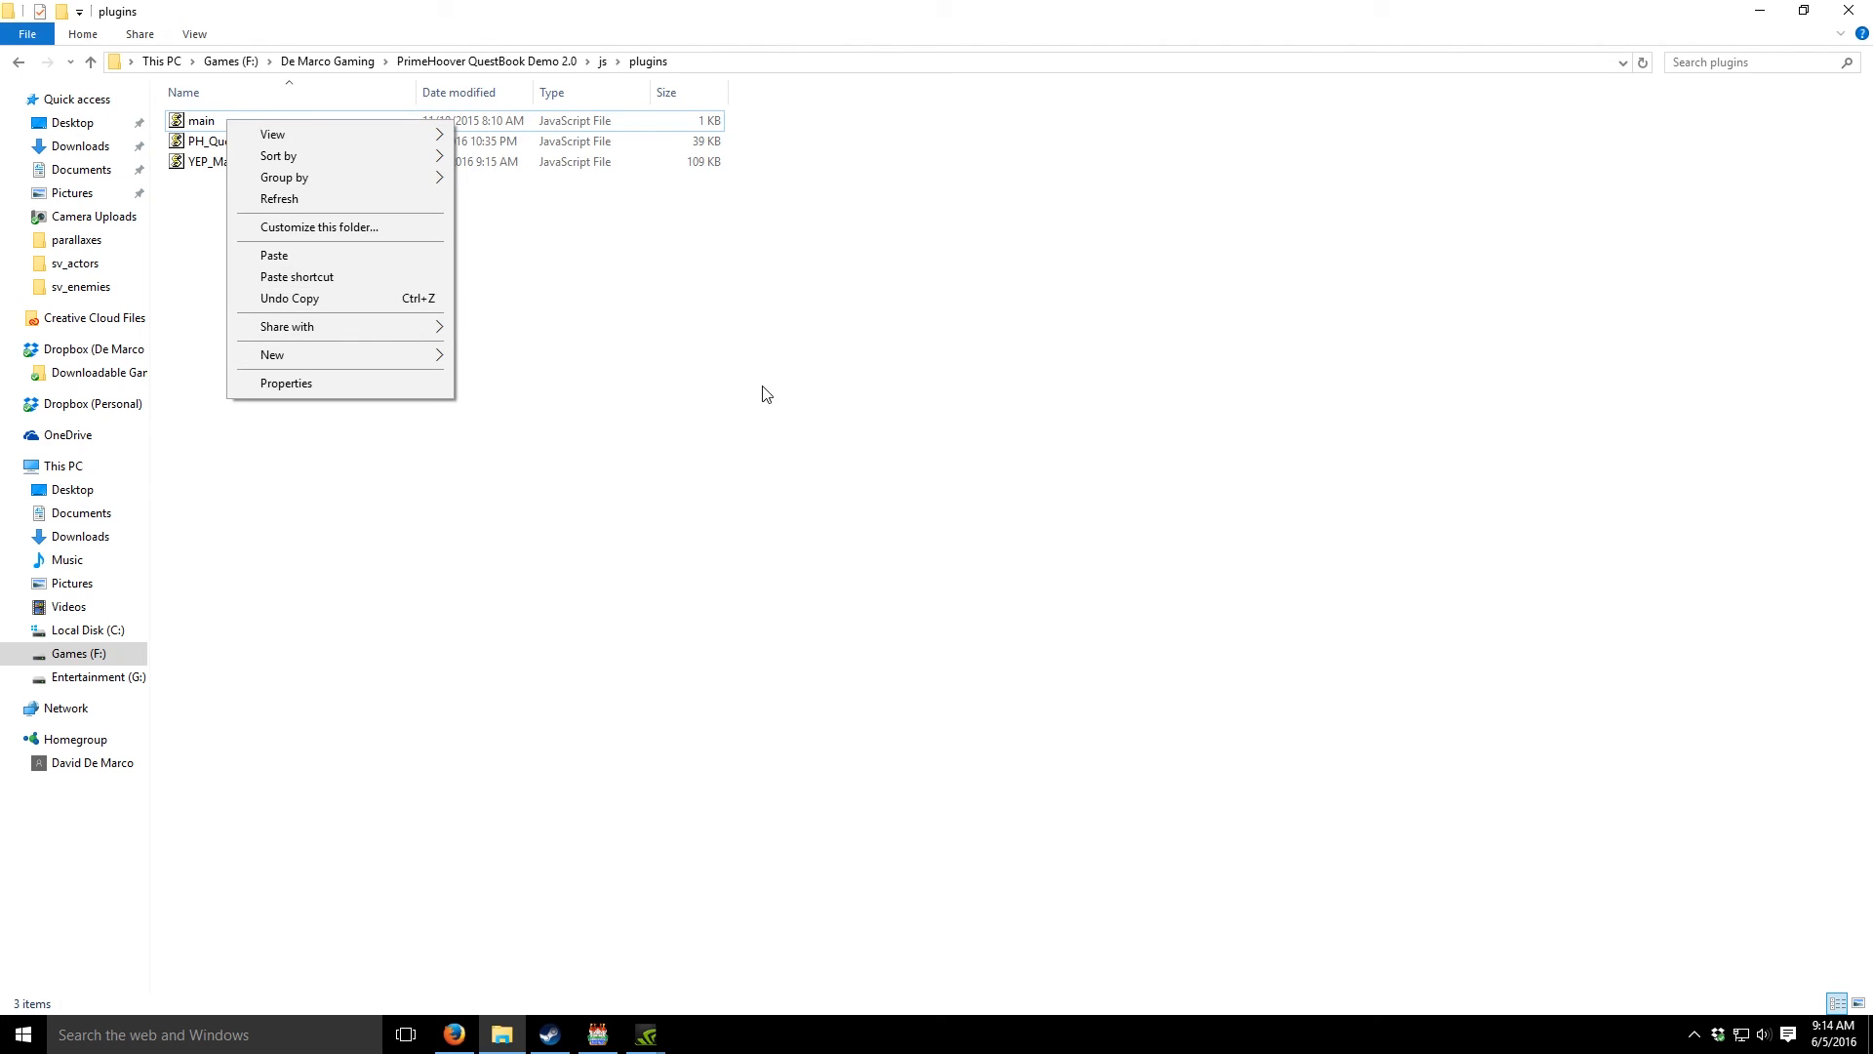
click(701, 338)
- Open the copied main file in Adobe Dreamweaver CC 2015
right_click(244, 122)
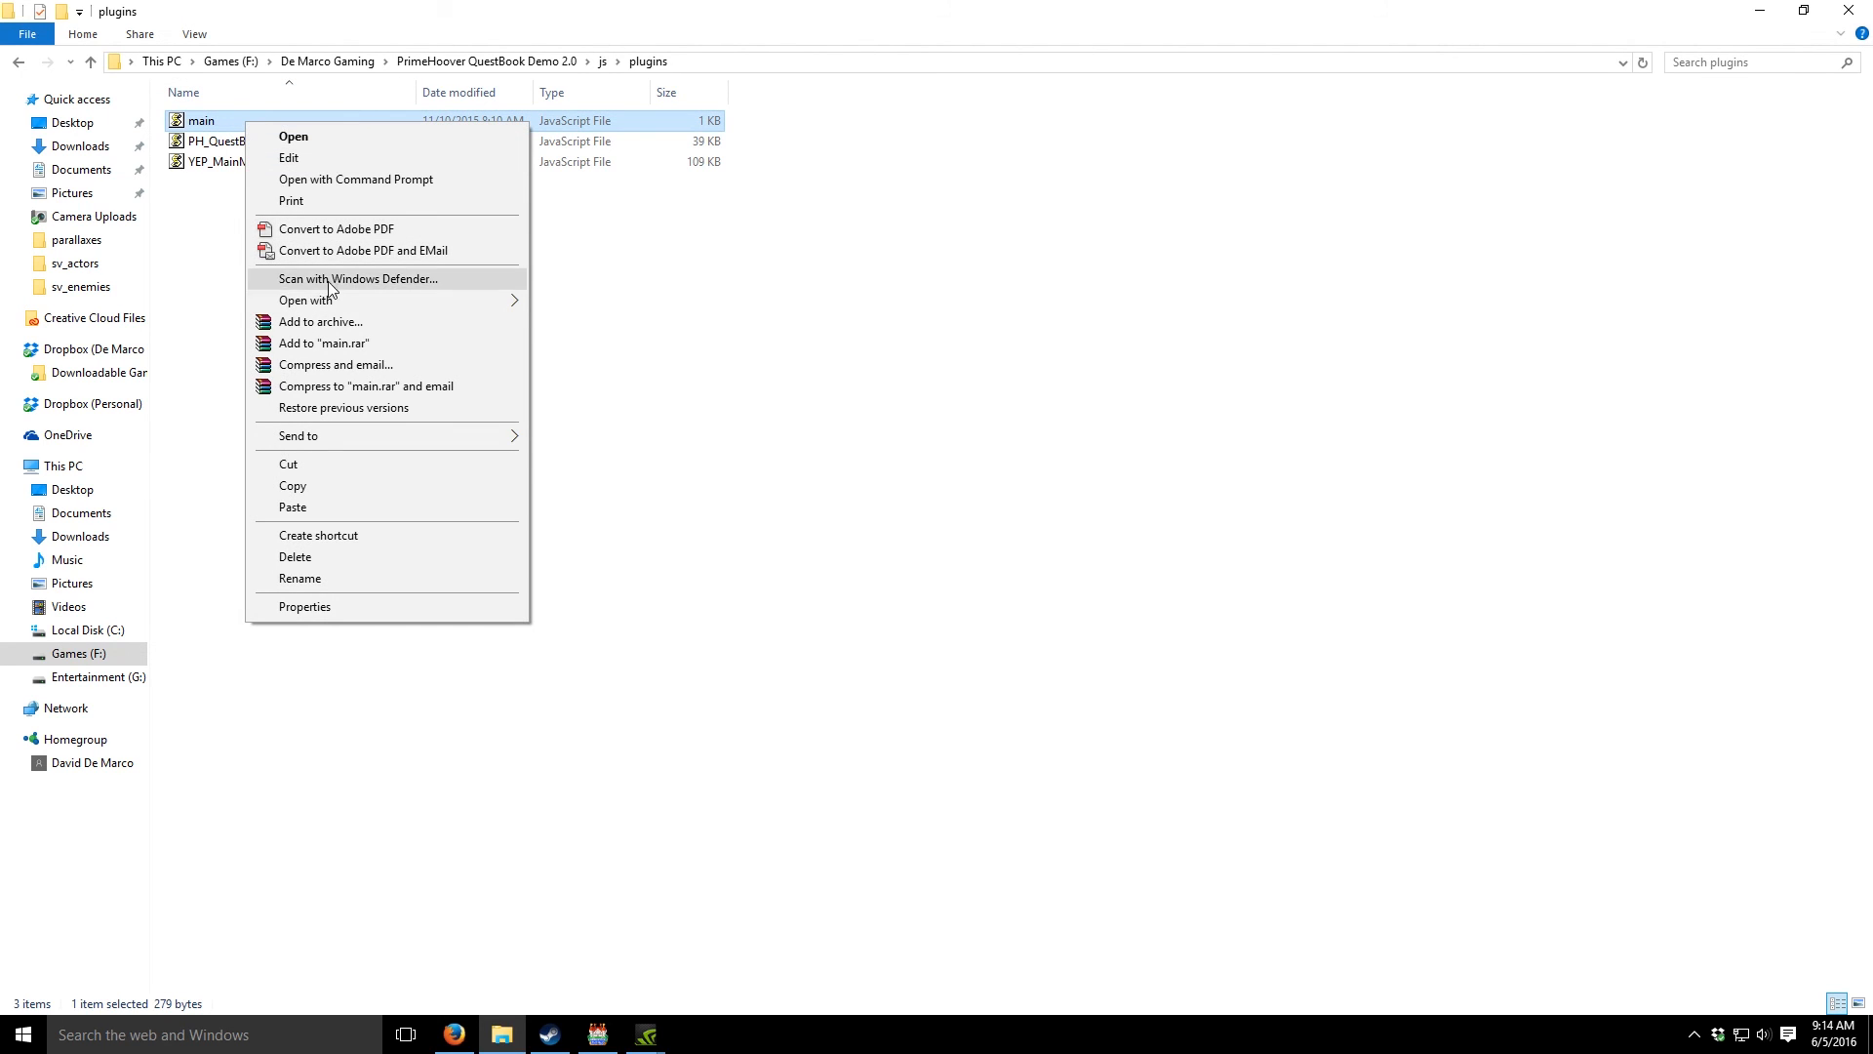
mouse_move(360, 301)
click(627, 303)
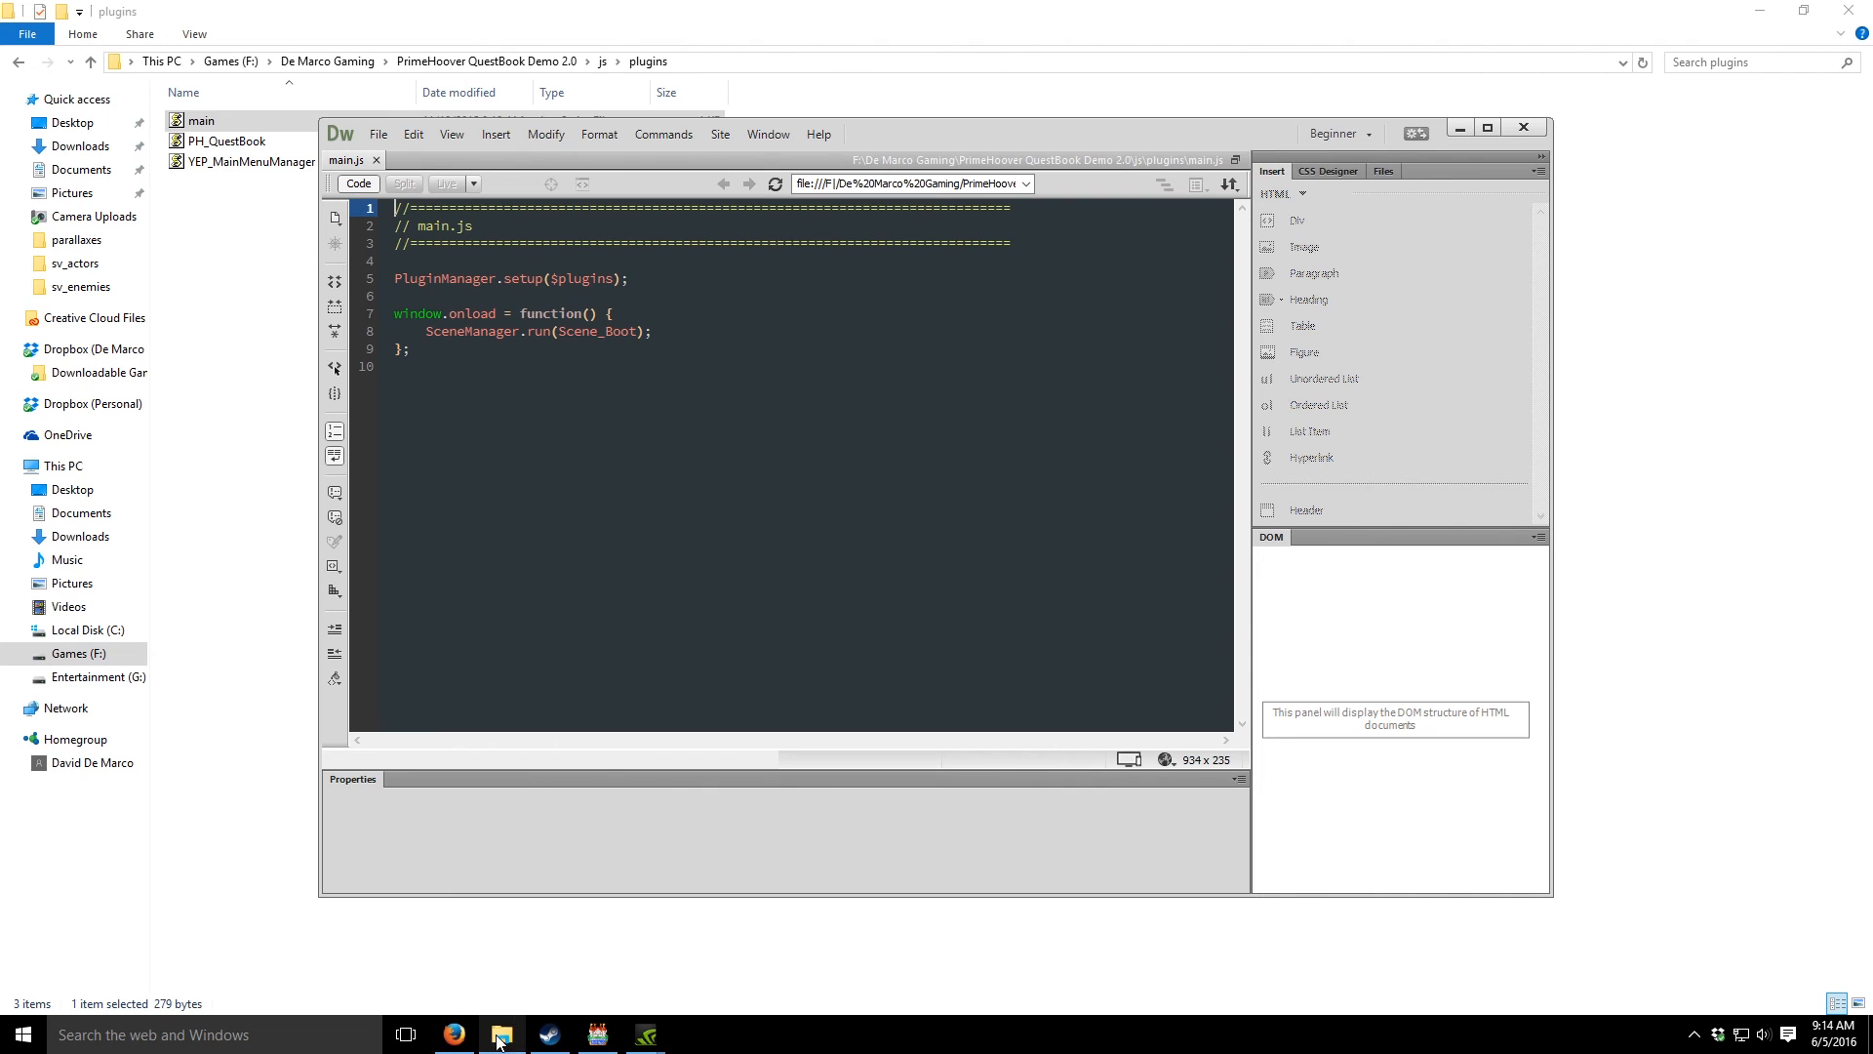
- Copy the selected PH_QuestBook.js code in Firefox and return to the plugins folder in File Explorer
click(454, 1034)
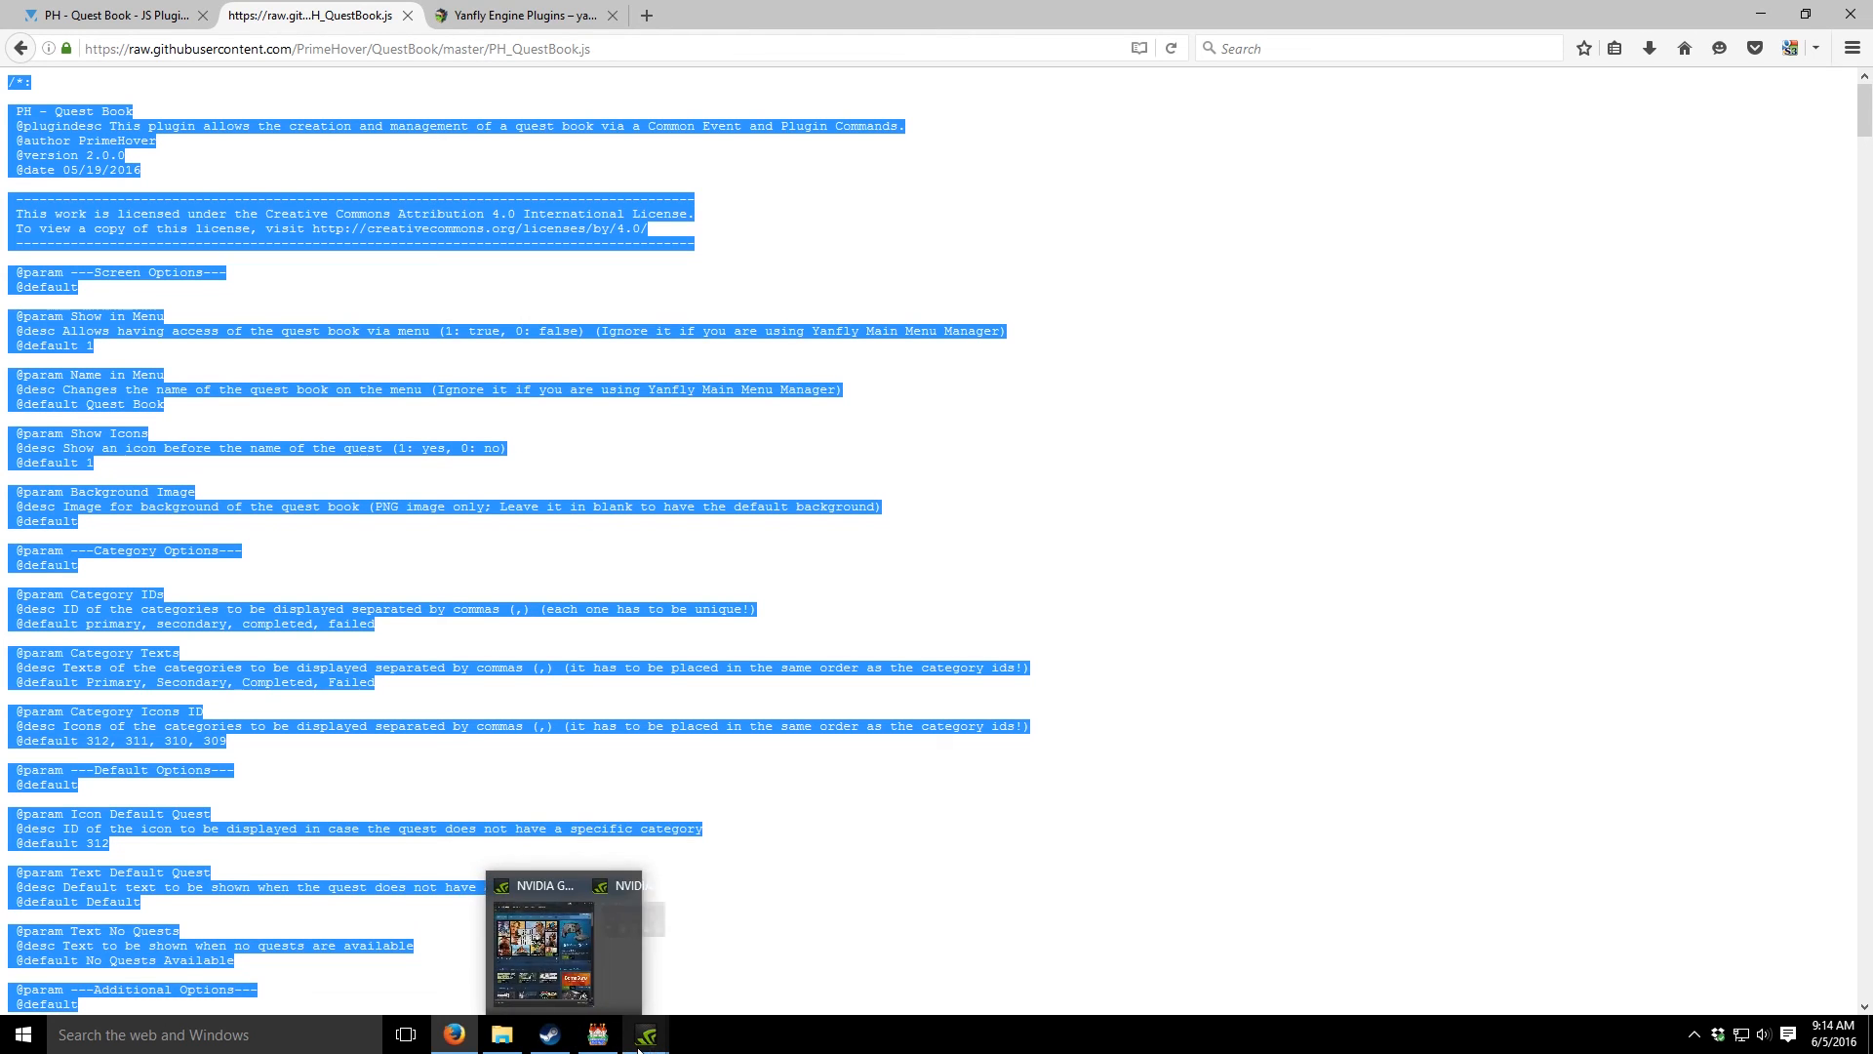
mouse_move(467, 1050)
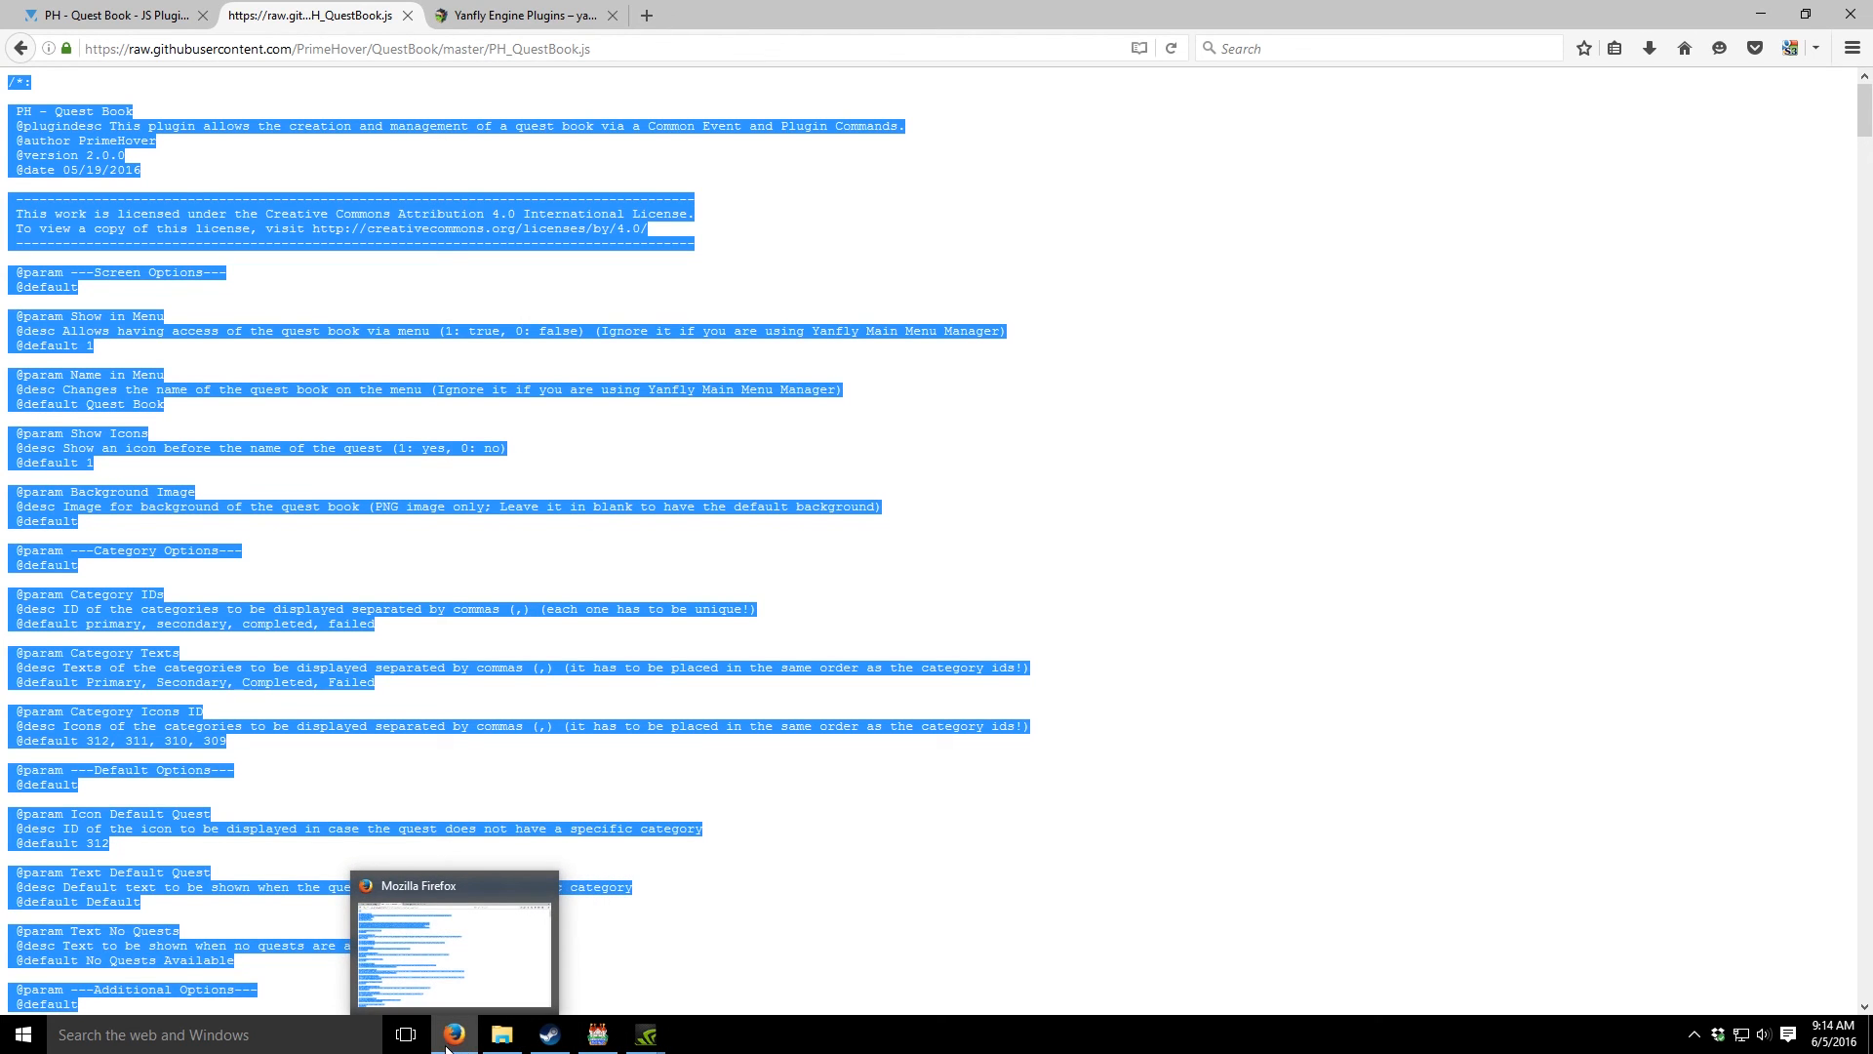
mouse_move(614, 1050)
click(501, 1038)
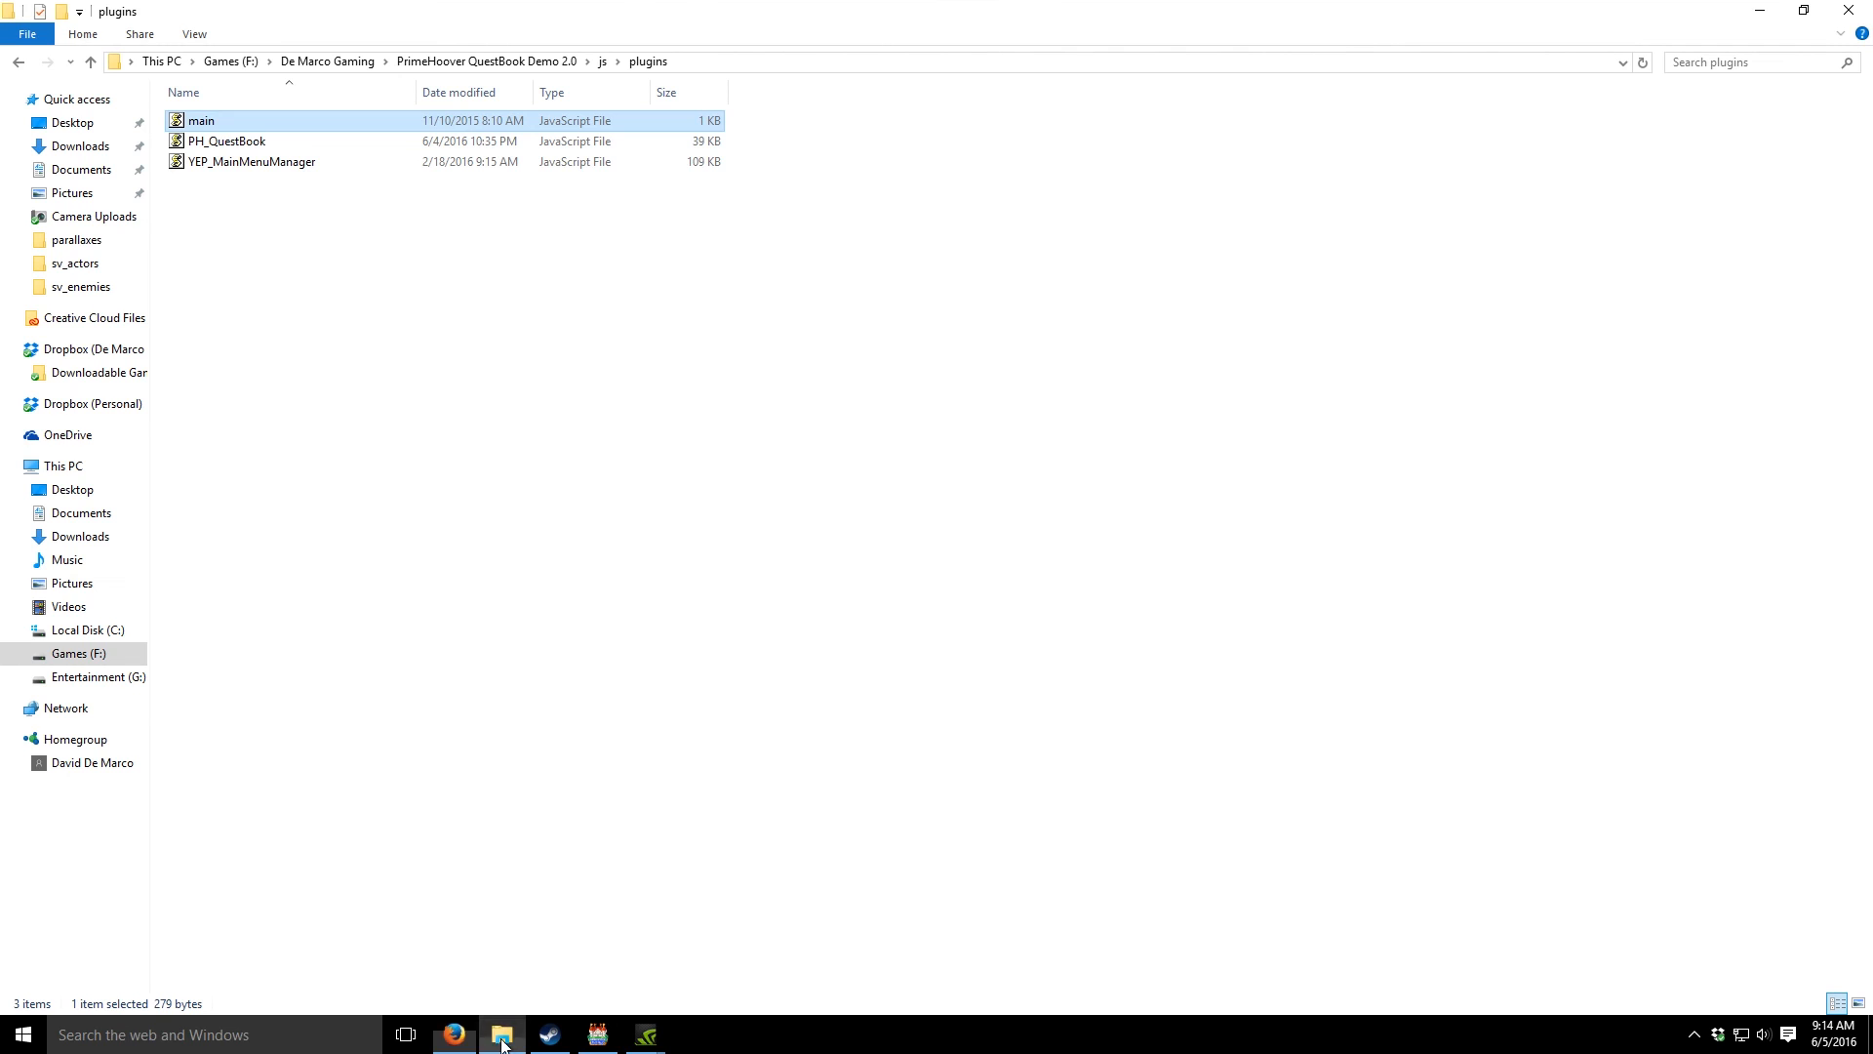
- Open main from the plugins folder in Adobe Dreamweaver CC 2015 and replace its entire contents with the copied Quest Book code
double_click(205, 121)
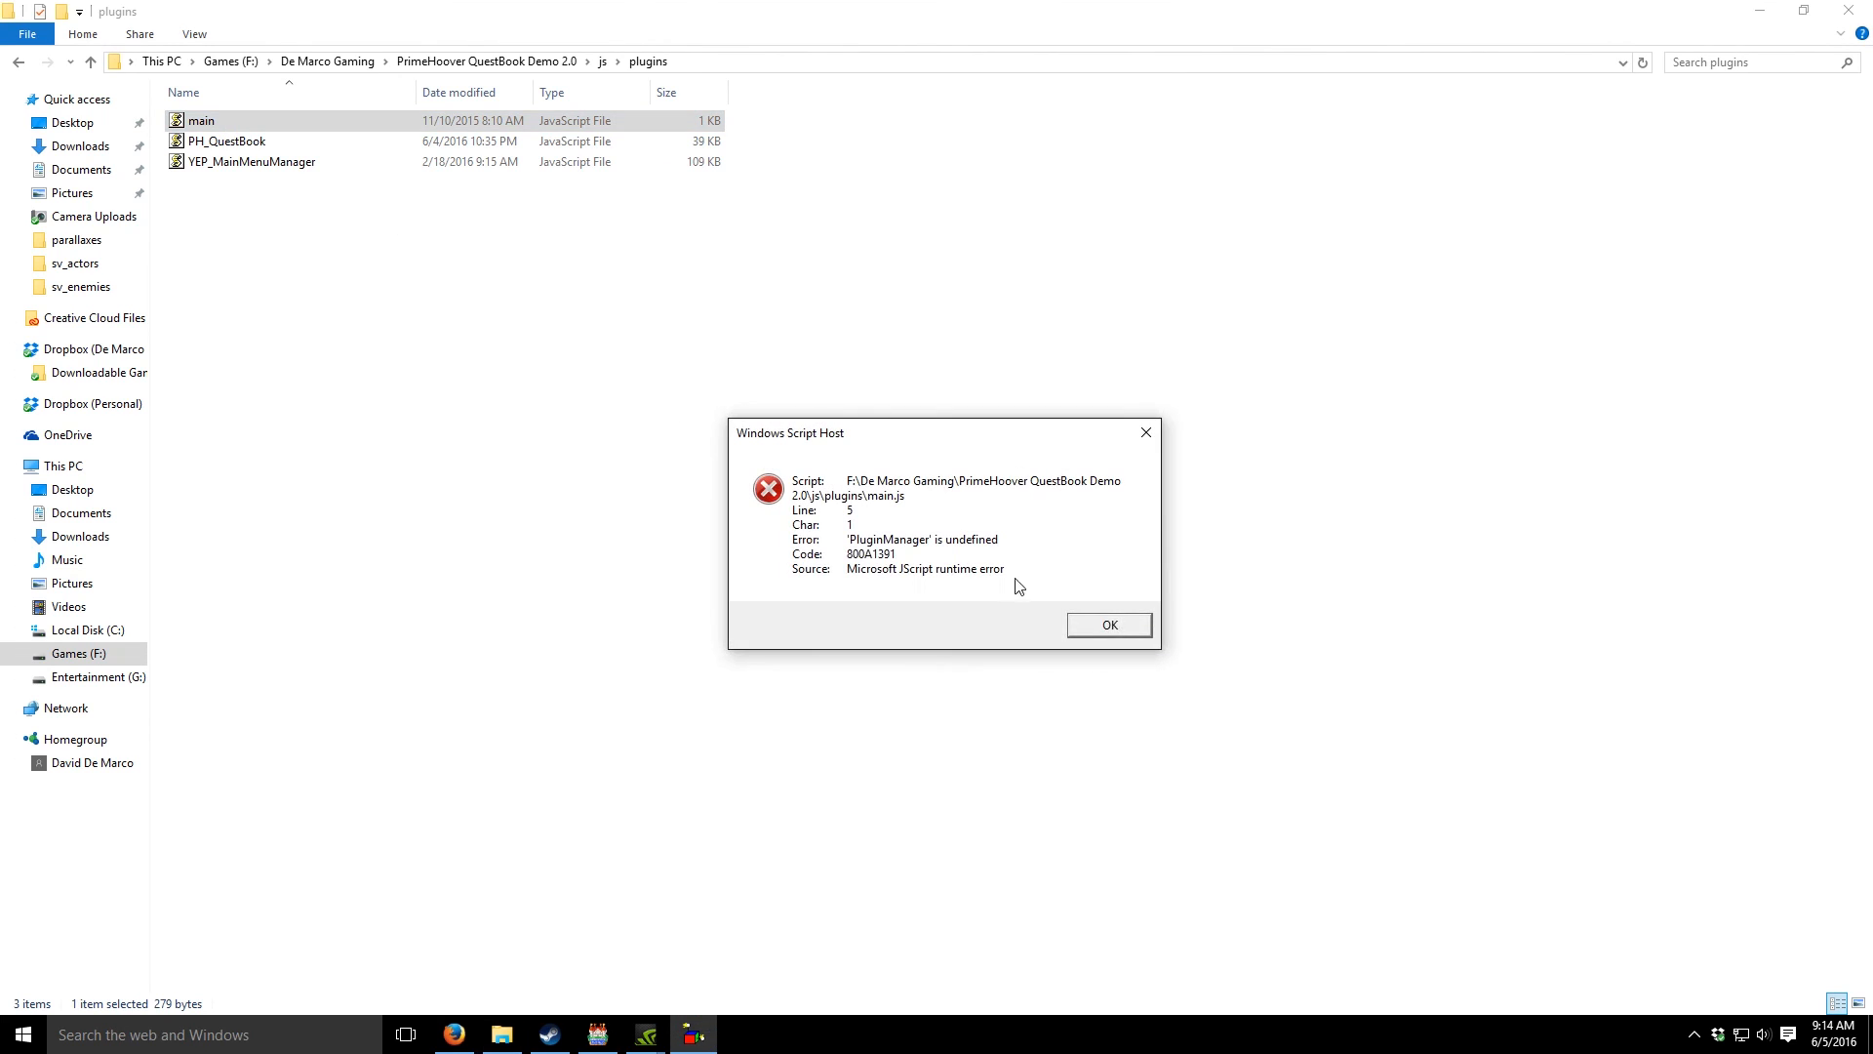
click(1109, 625)
right_click(357, 121)
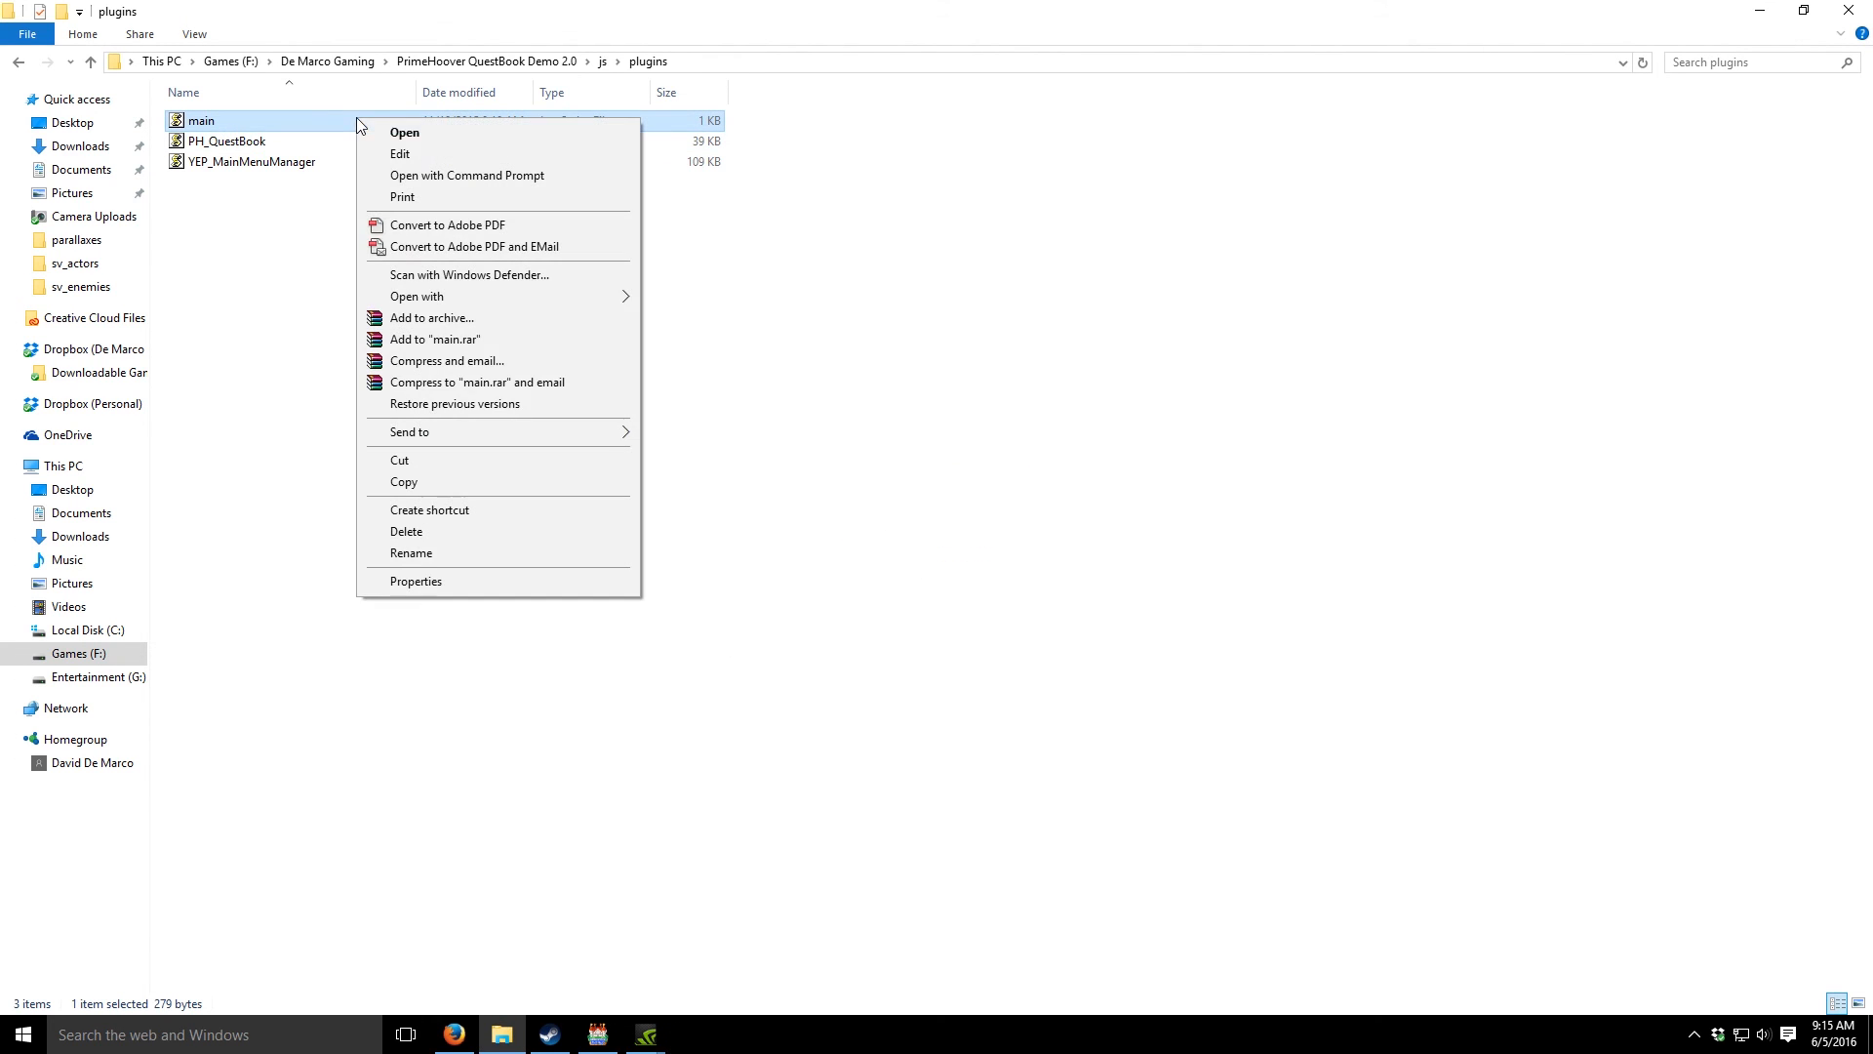
mouse_move(610, 304)
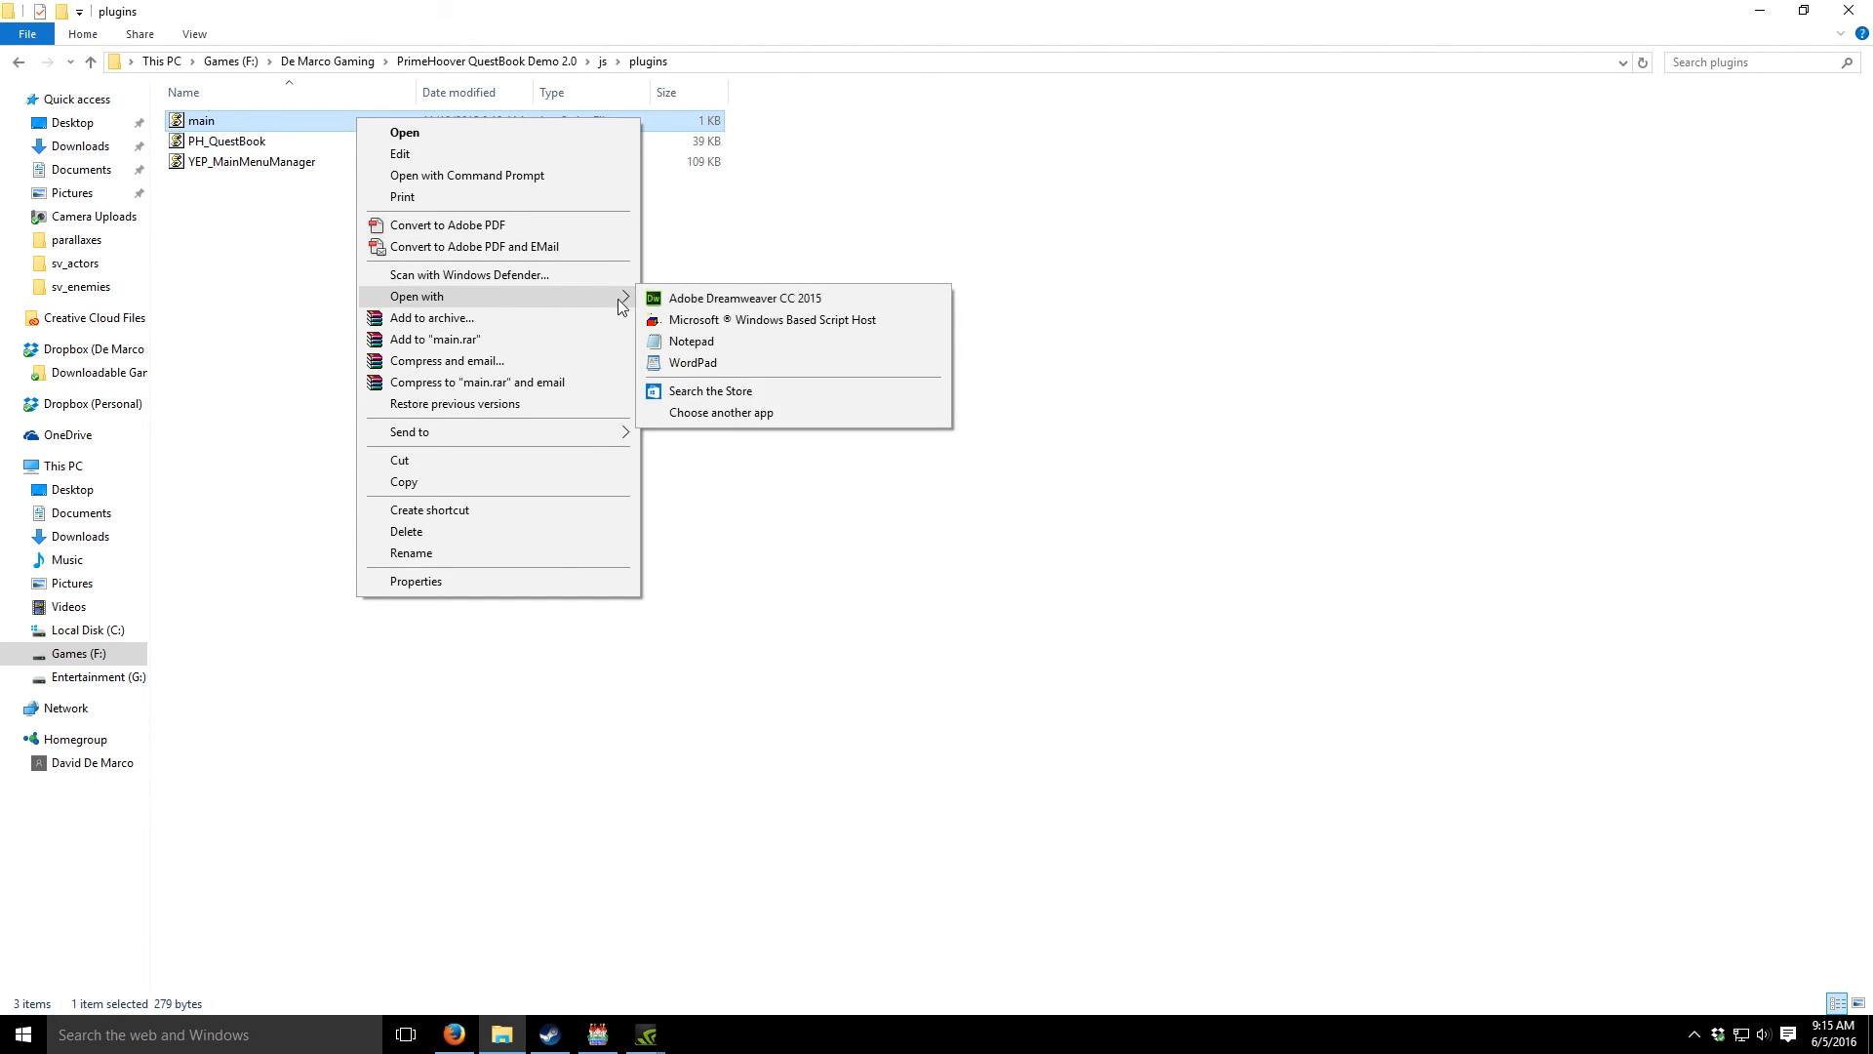
click(744, 299)
click(753, 494)
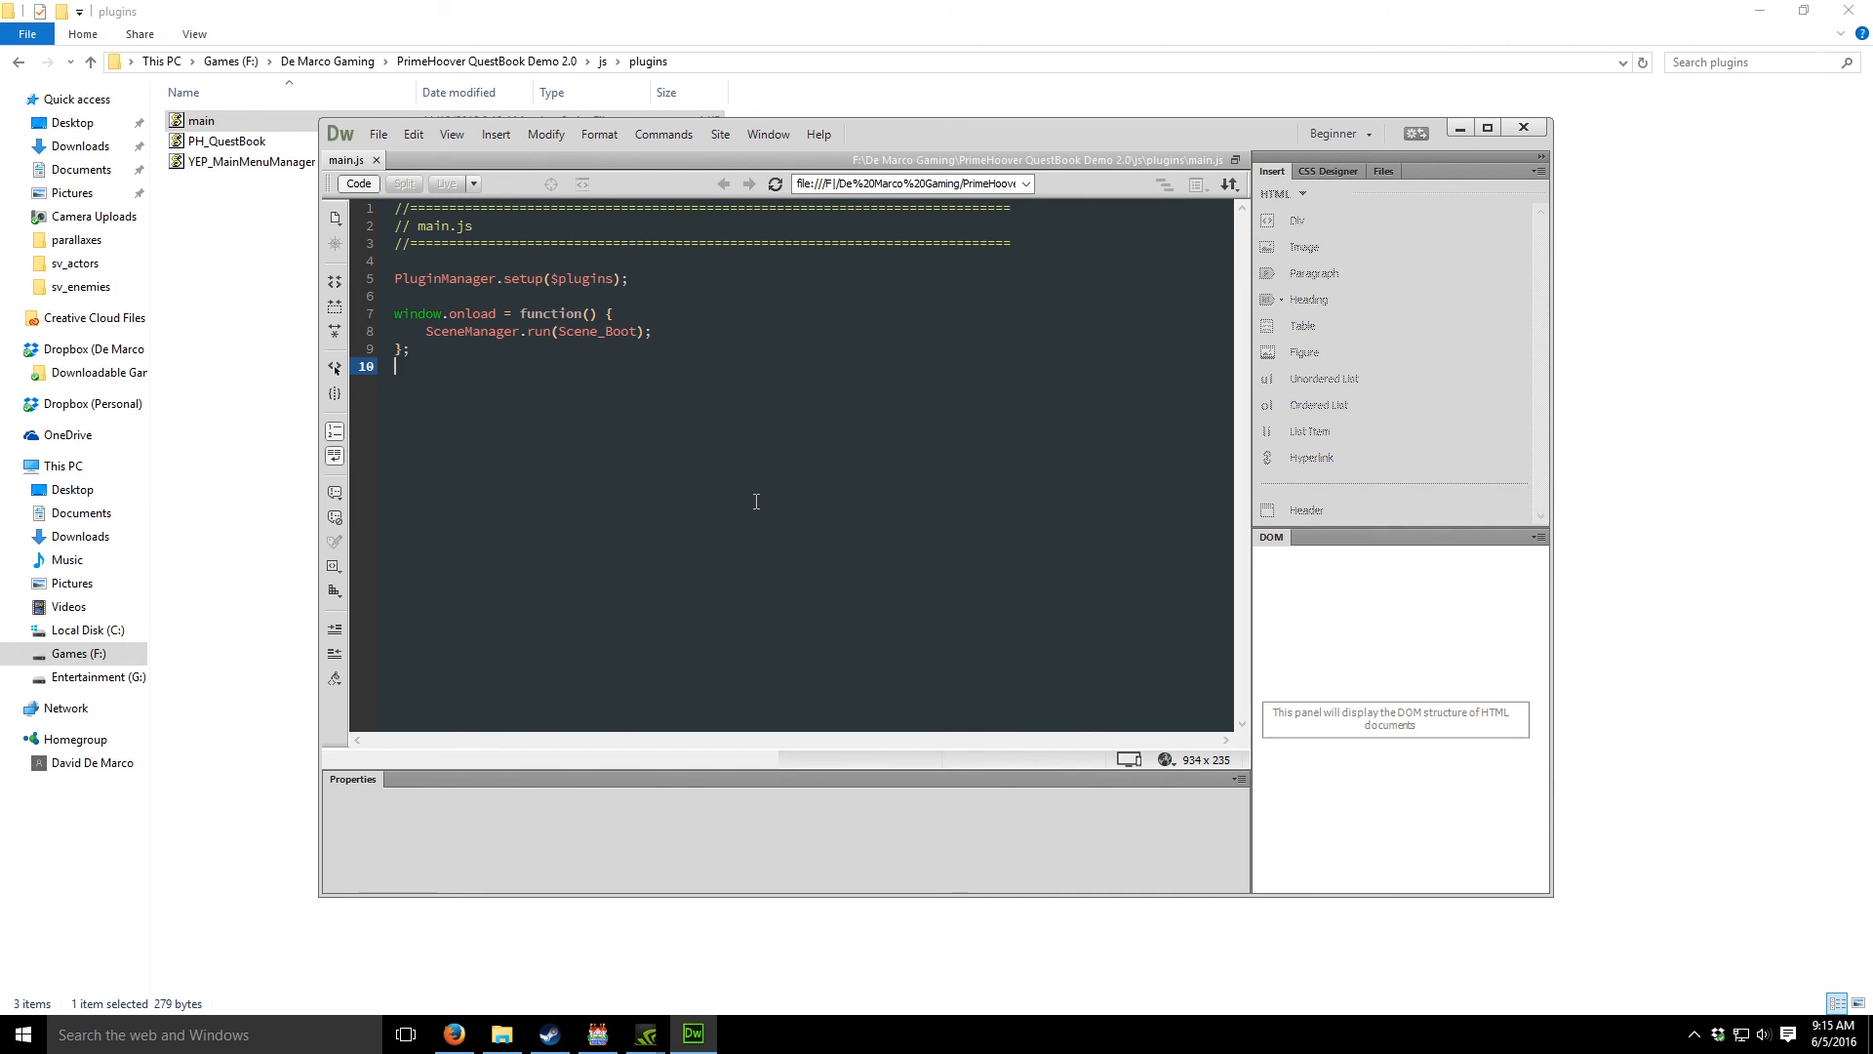
key(ctrl+a)
key(ctrl+v)
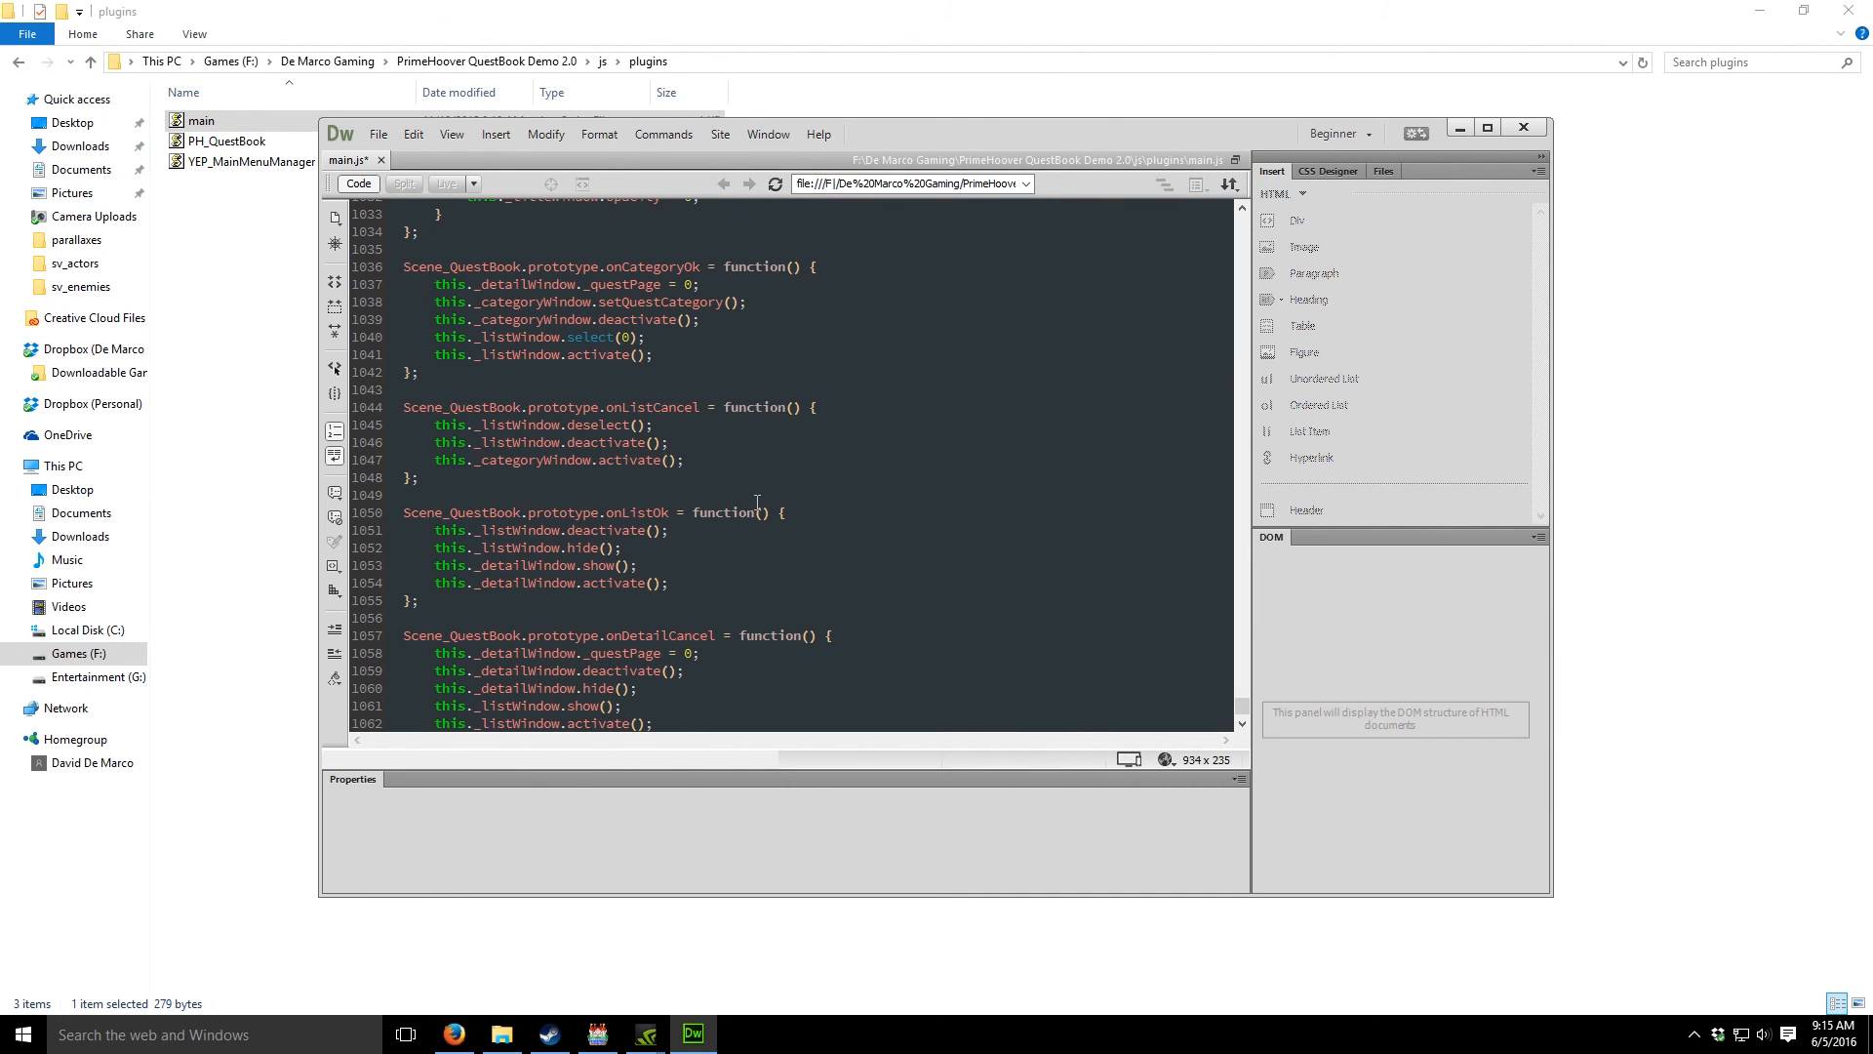
click(378, 133)
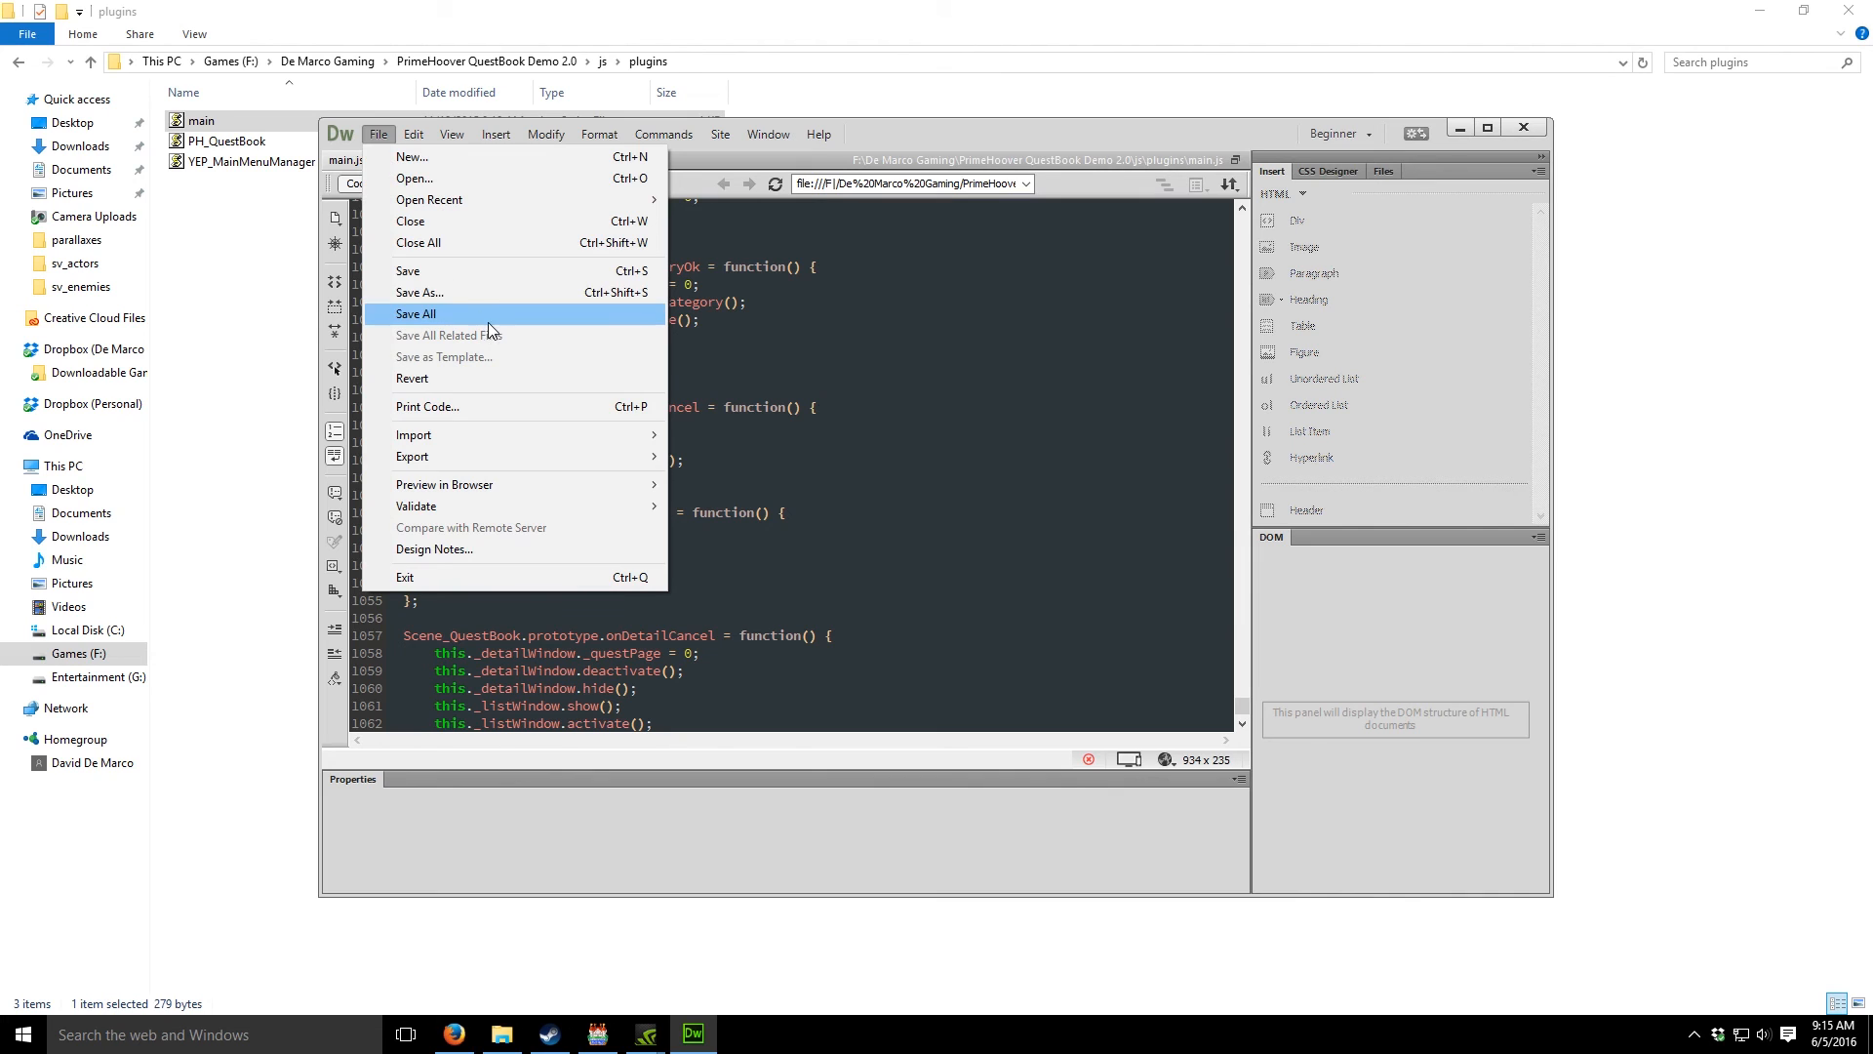
click(459, 291)
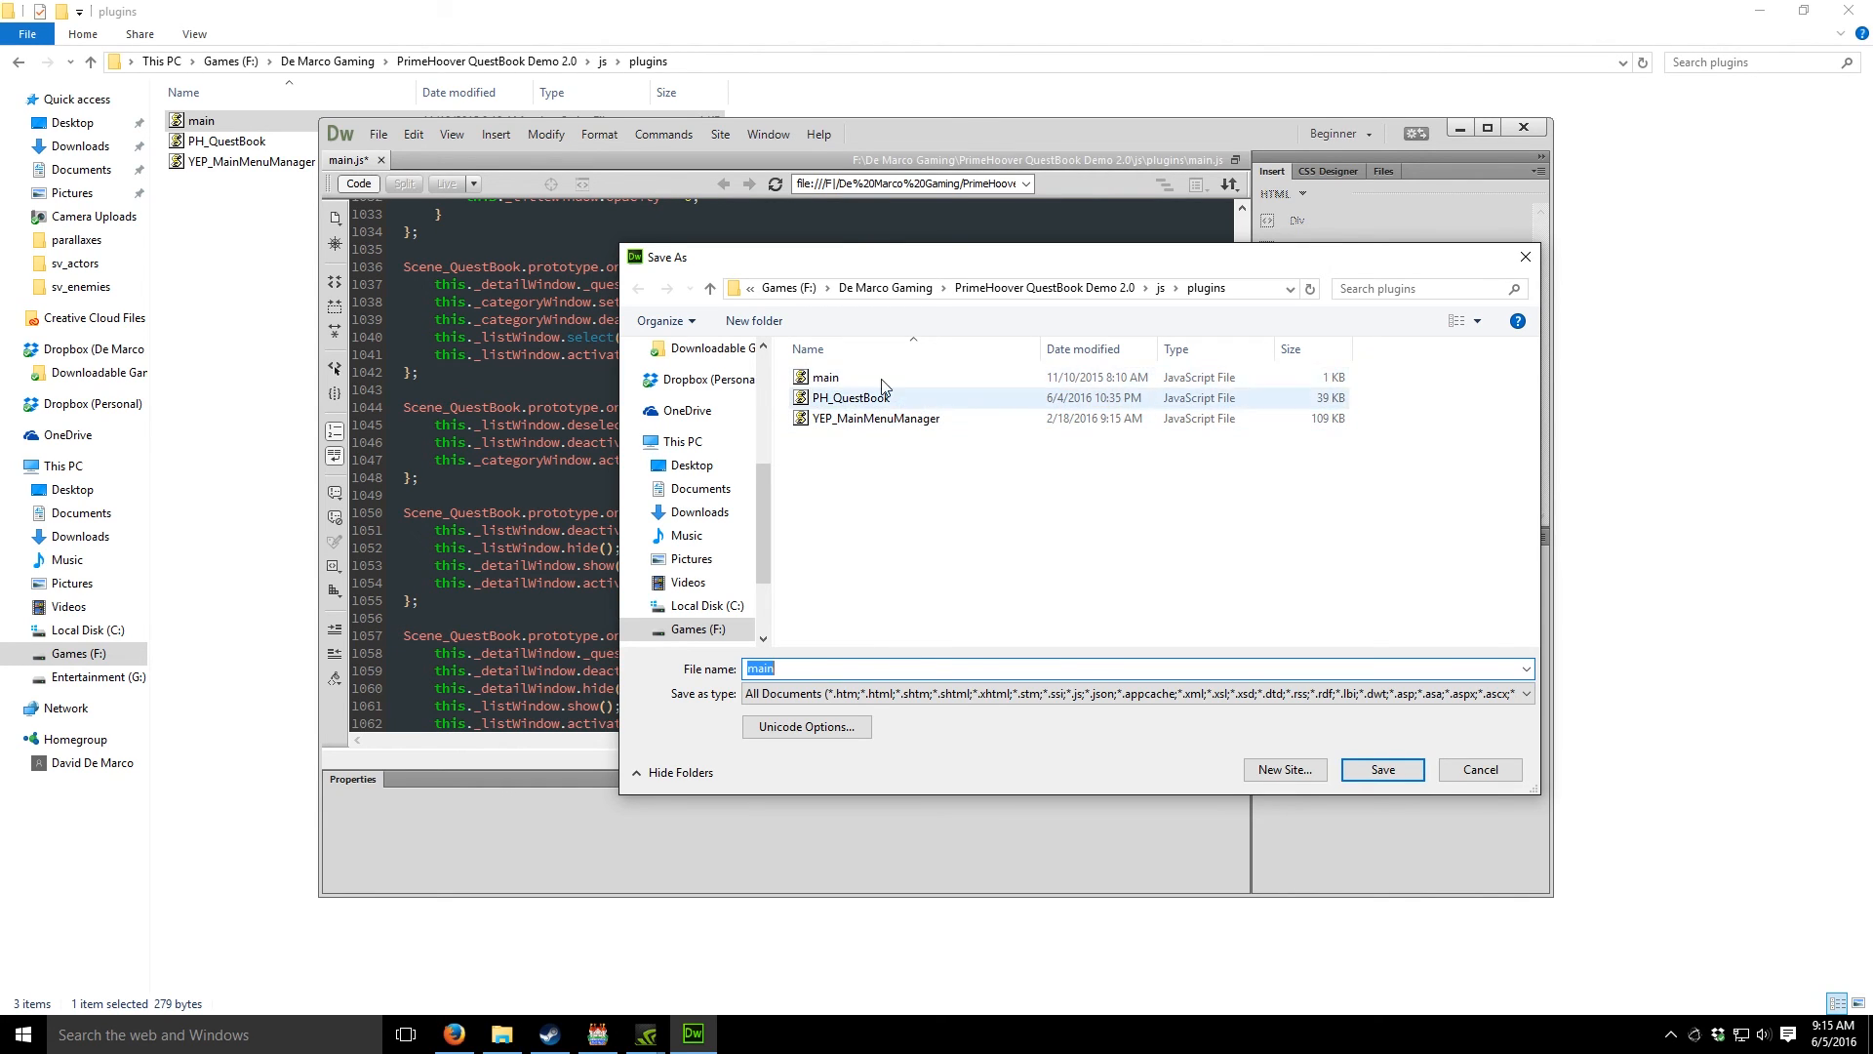
click(1475, 768)
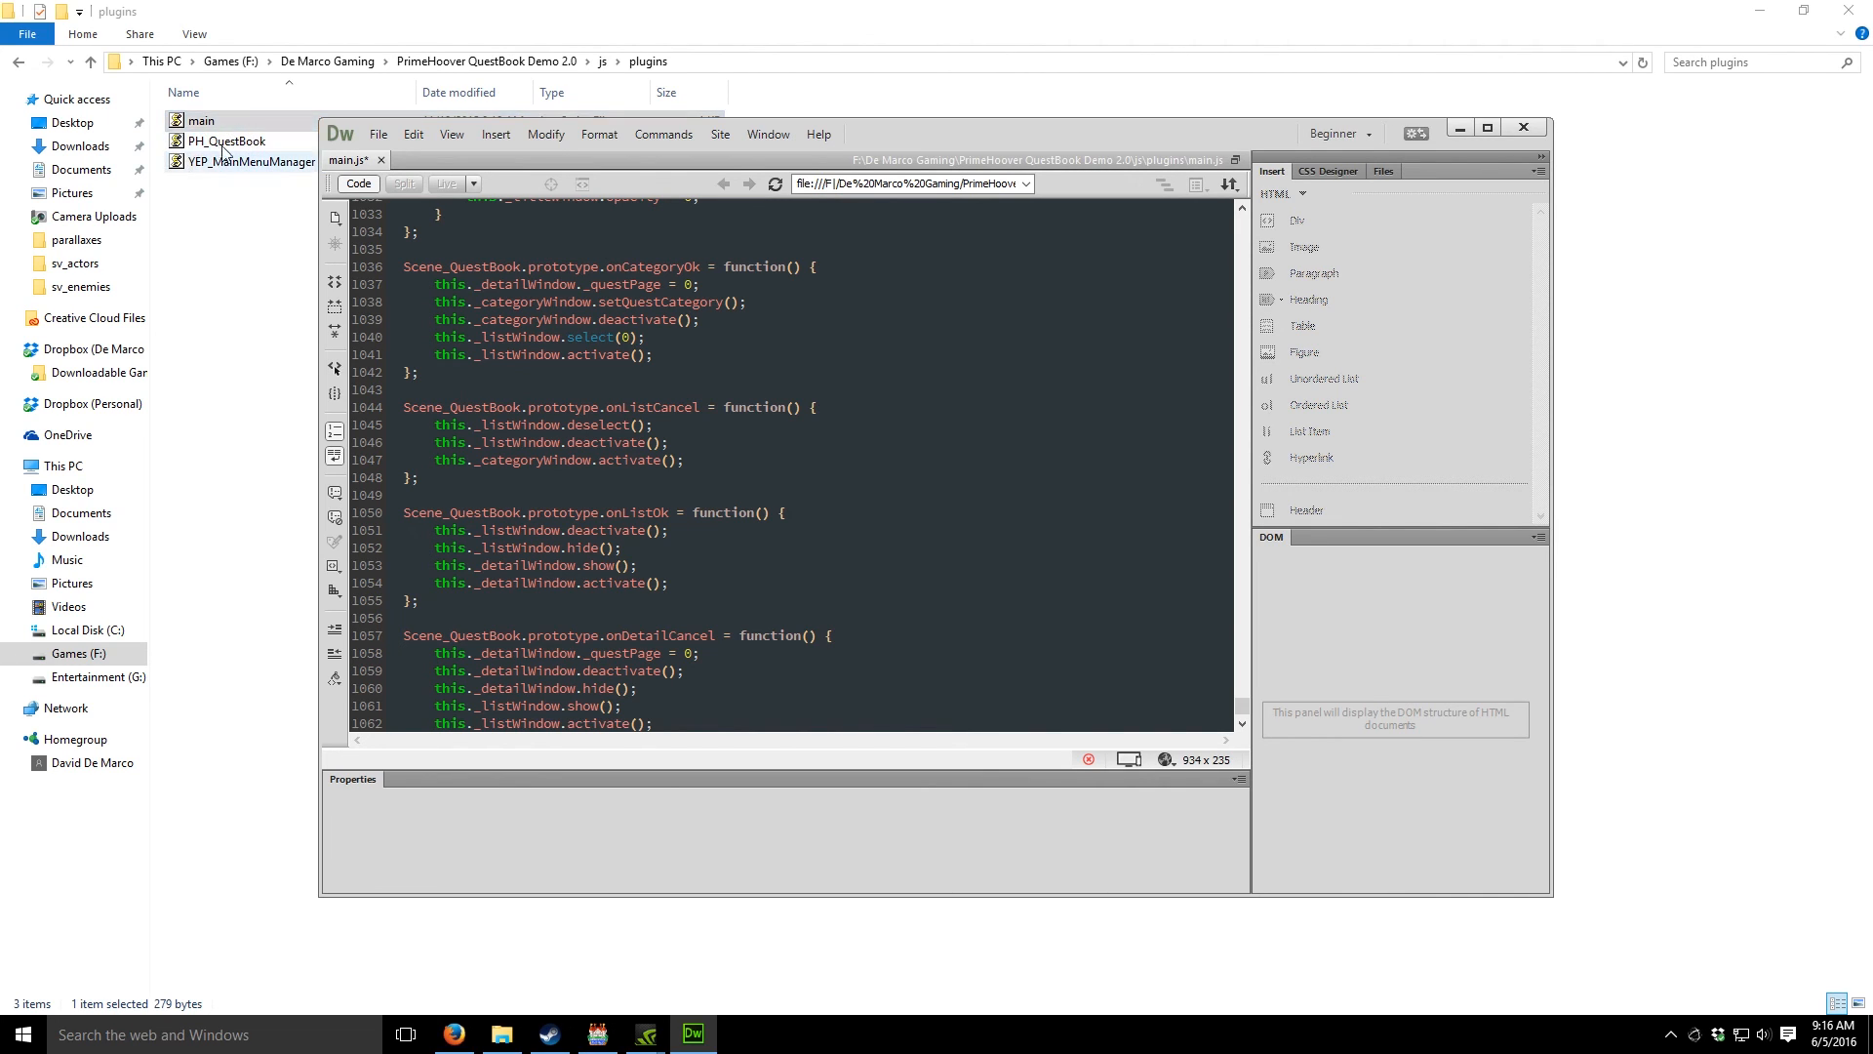
- Close the edited main.js in Dreamweaver without saving and delete the copied main file from the plugins folder
click(1522, 128)
click(948, 564)
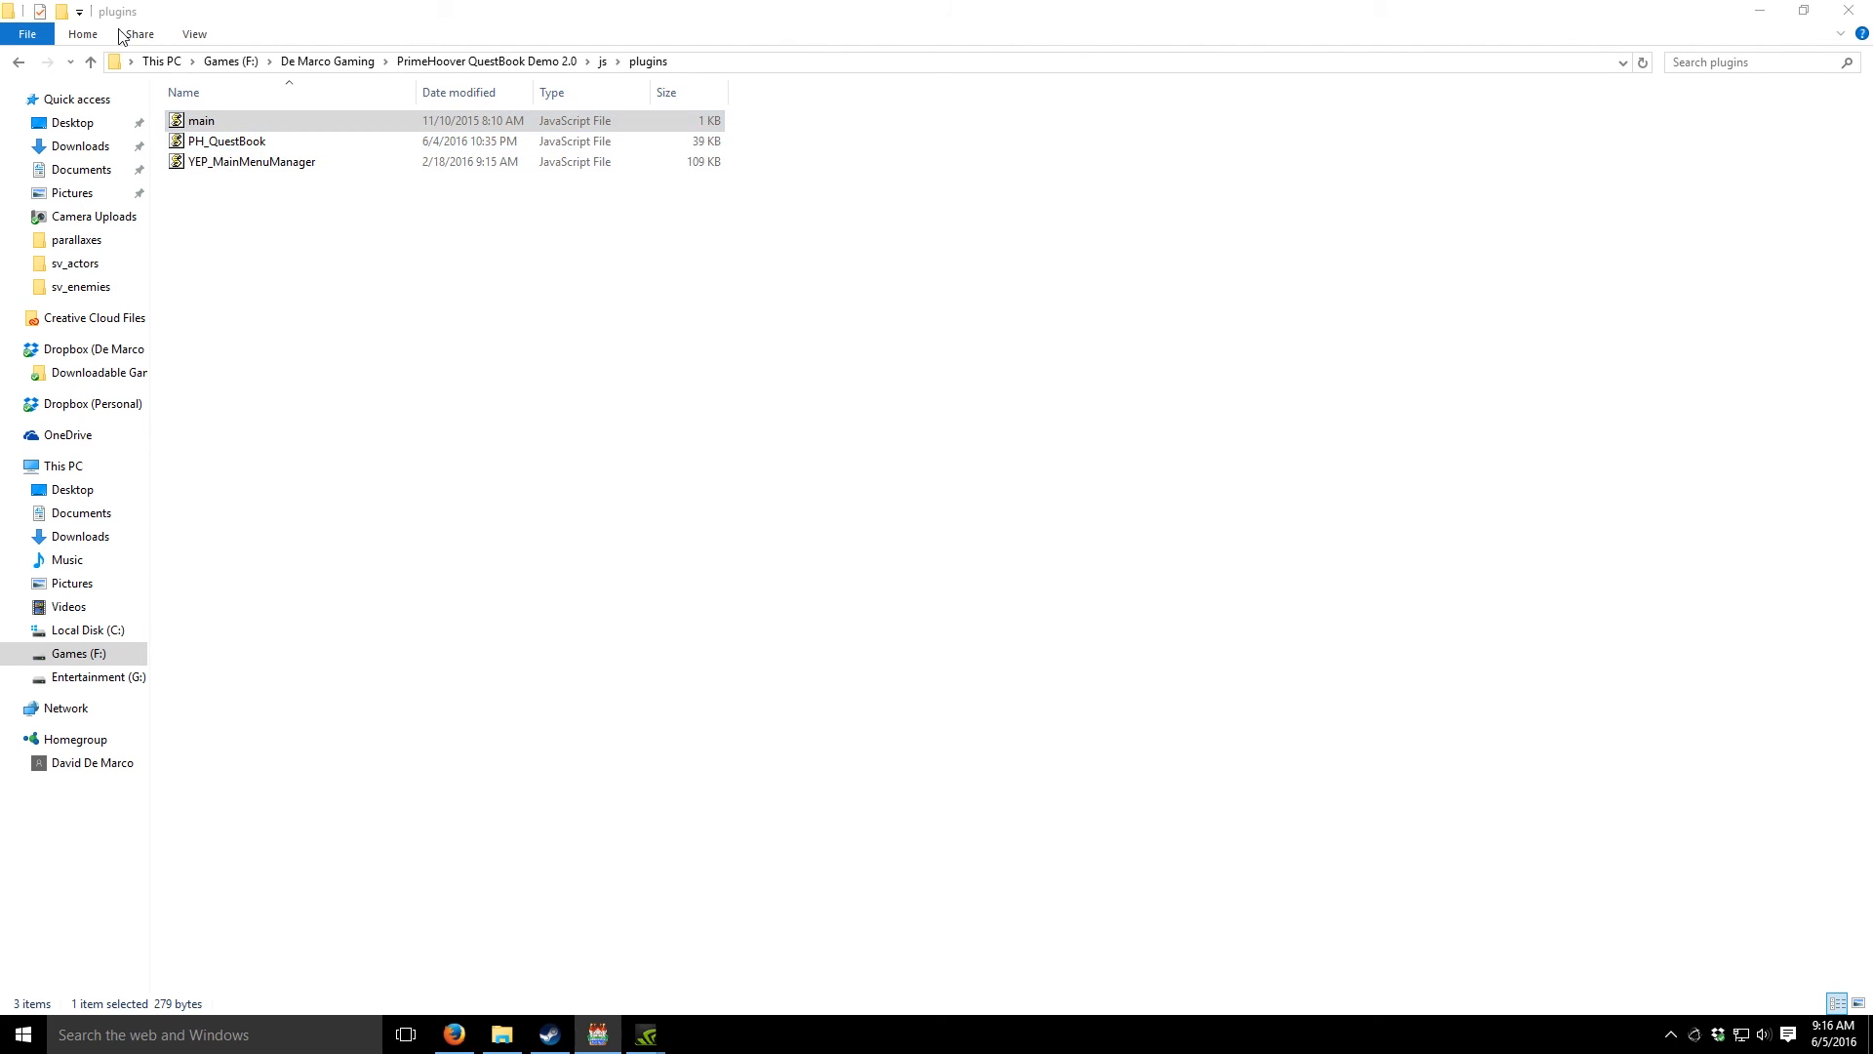
click(277, 124)
key(Delete)
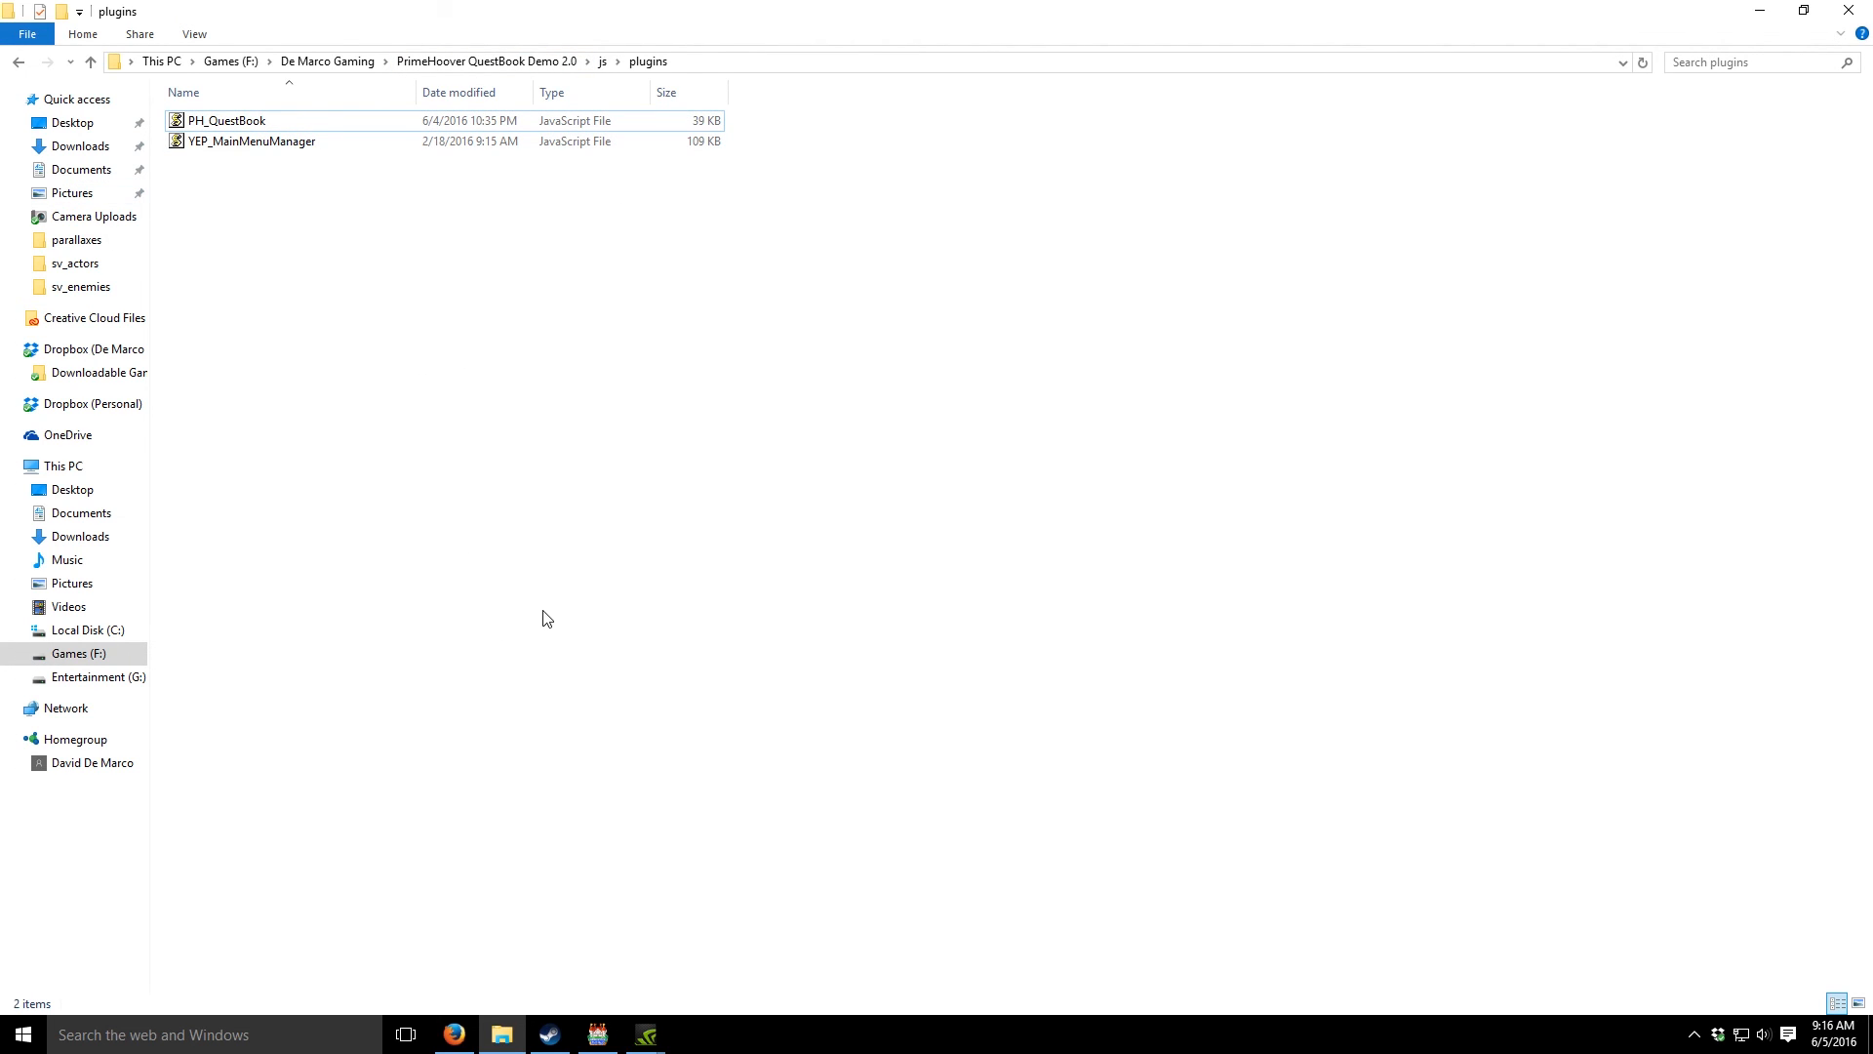
- Close the raw code page in Firefox and look up Main Menu Manager on the Yanfly Engine Plugins page
mouse_move(646, 1036)
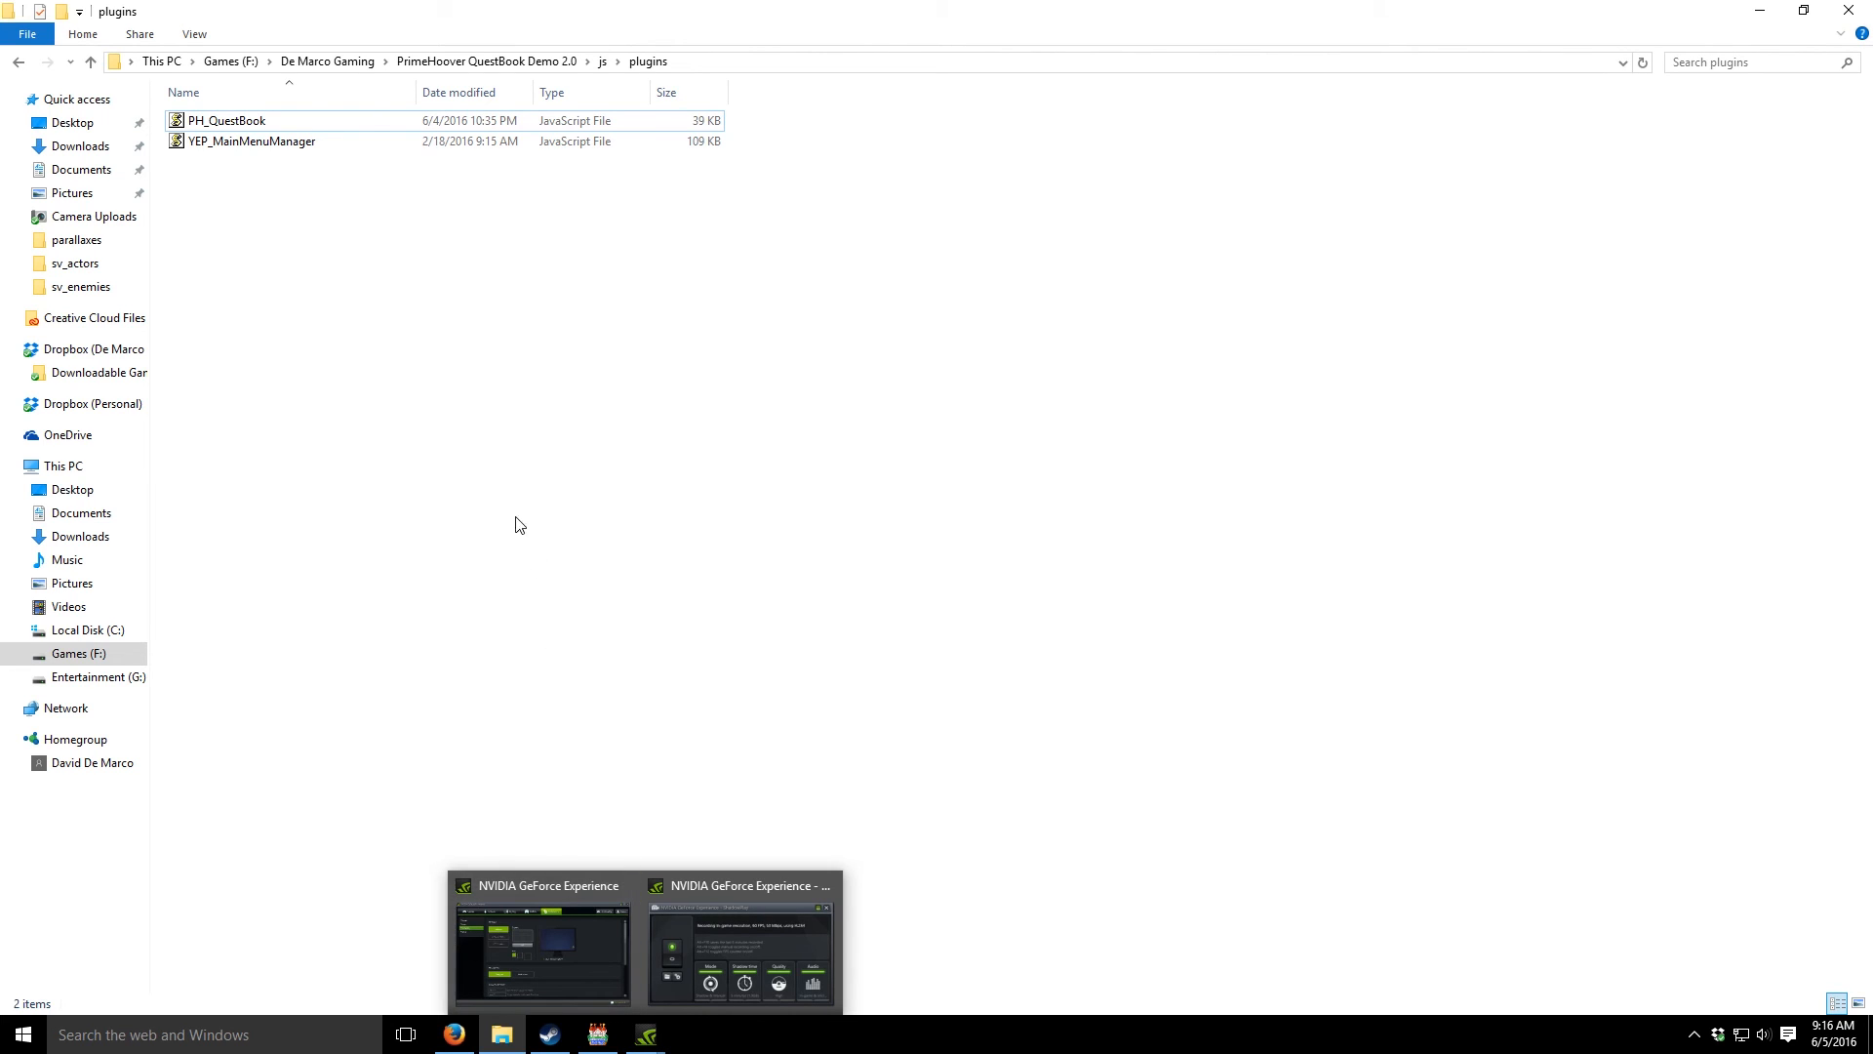
click(309, 145)
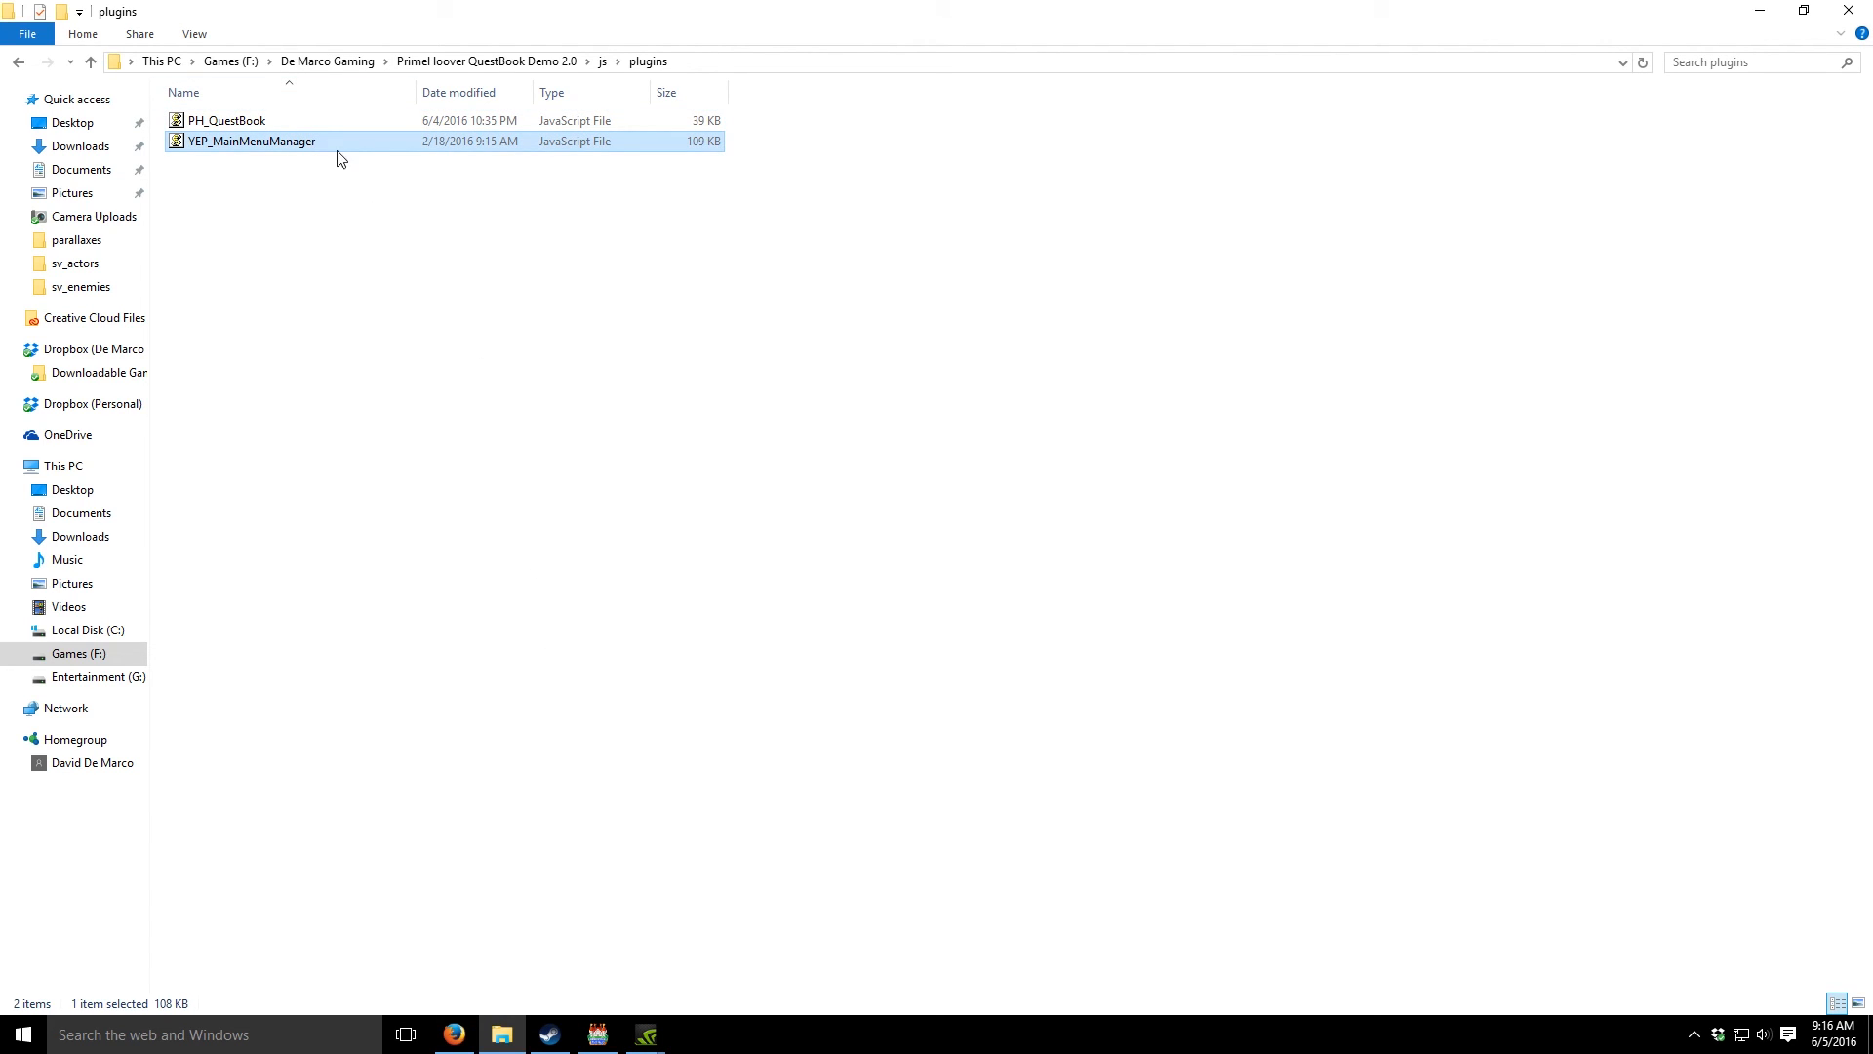
click(454, 1034)
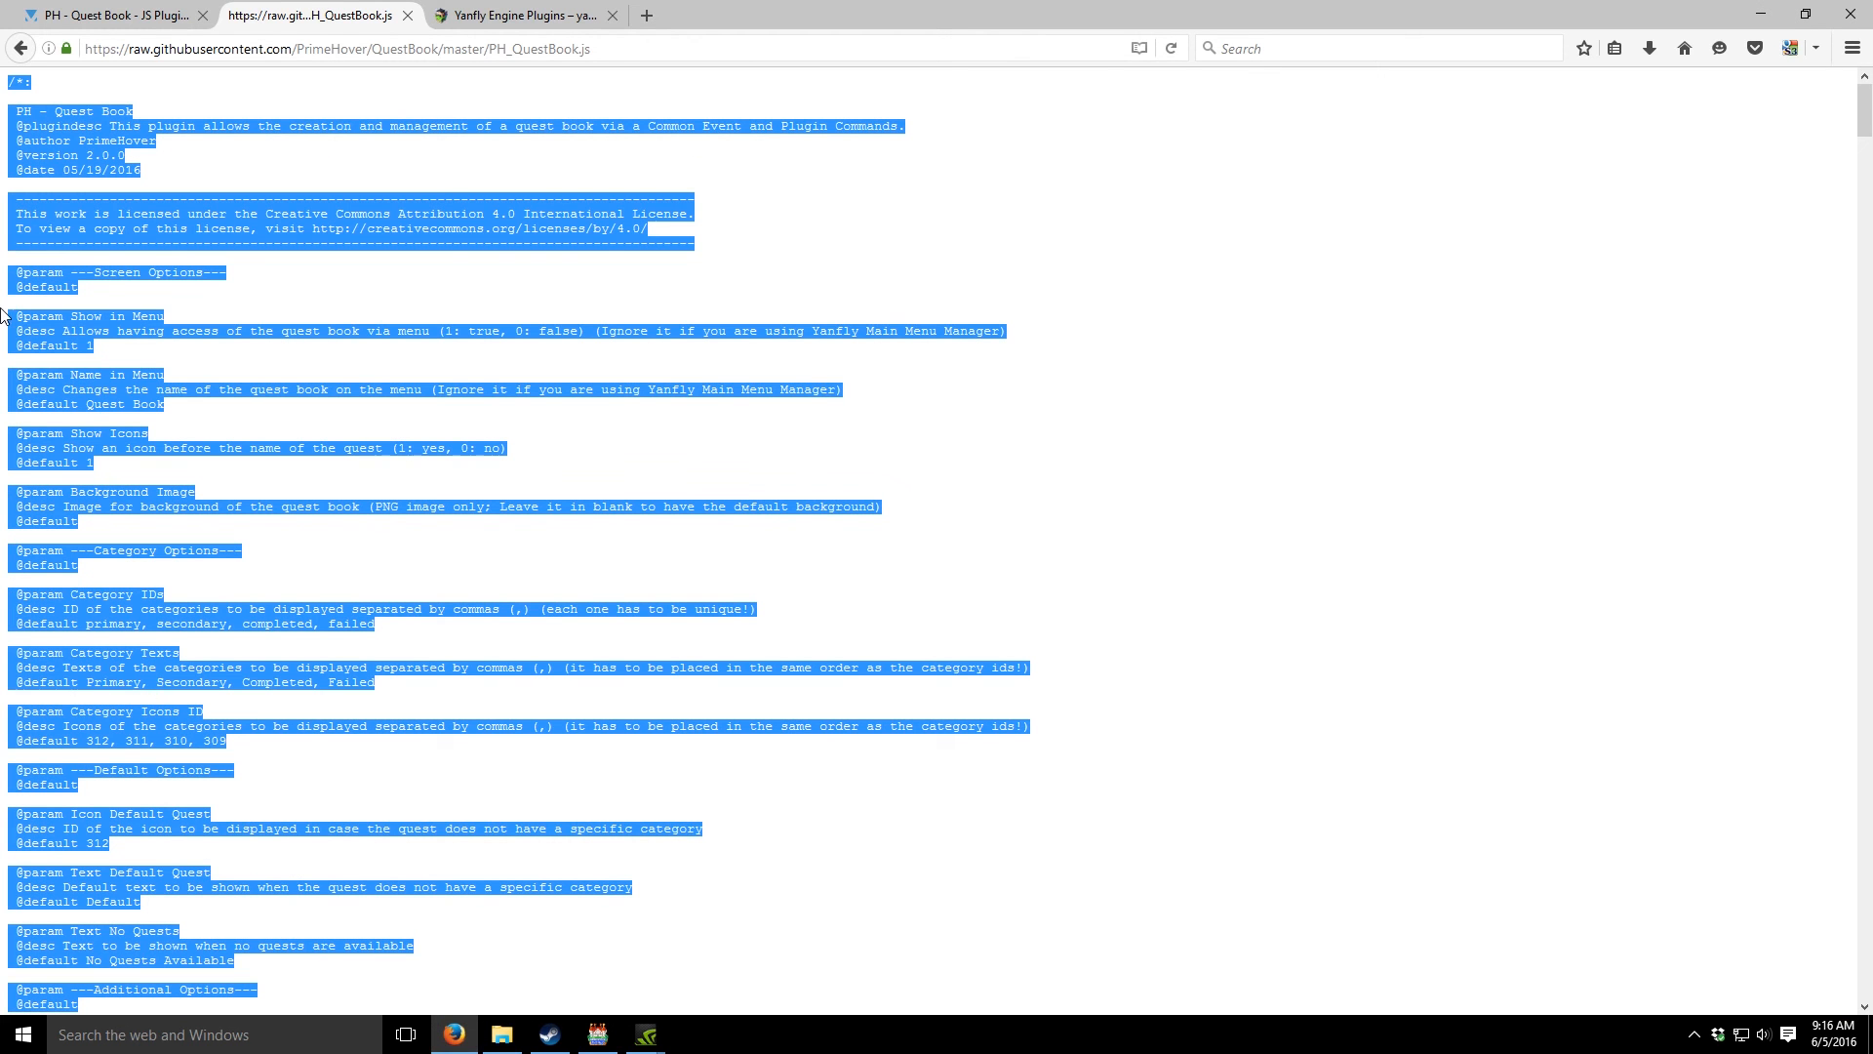
click(408, 16)
click(308, 20)
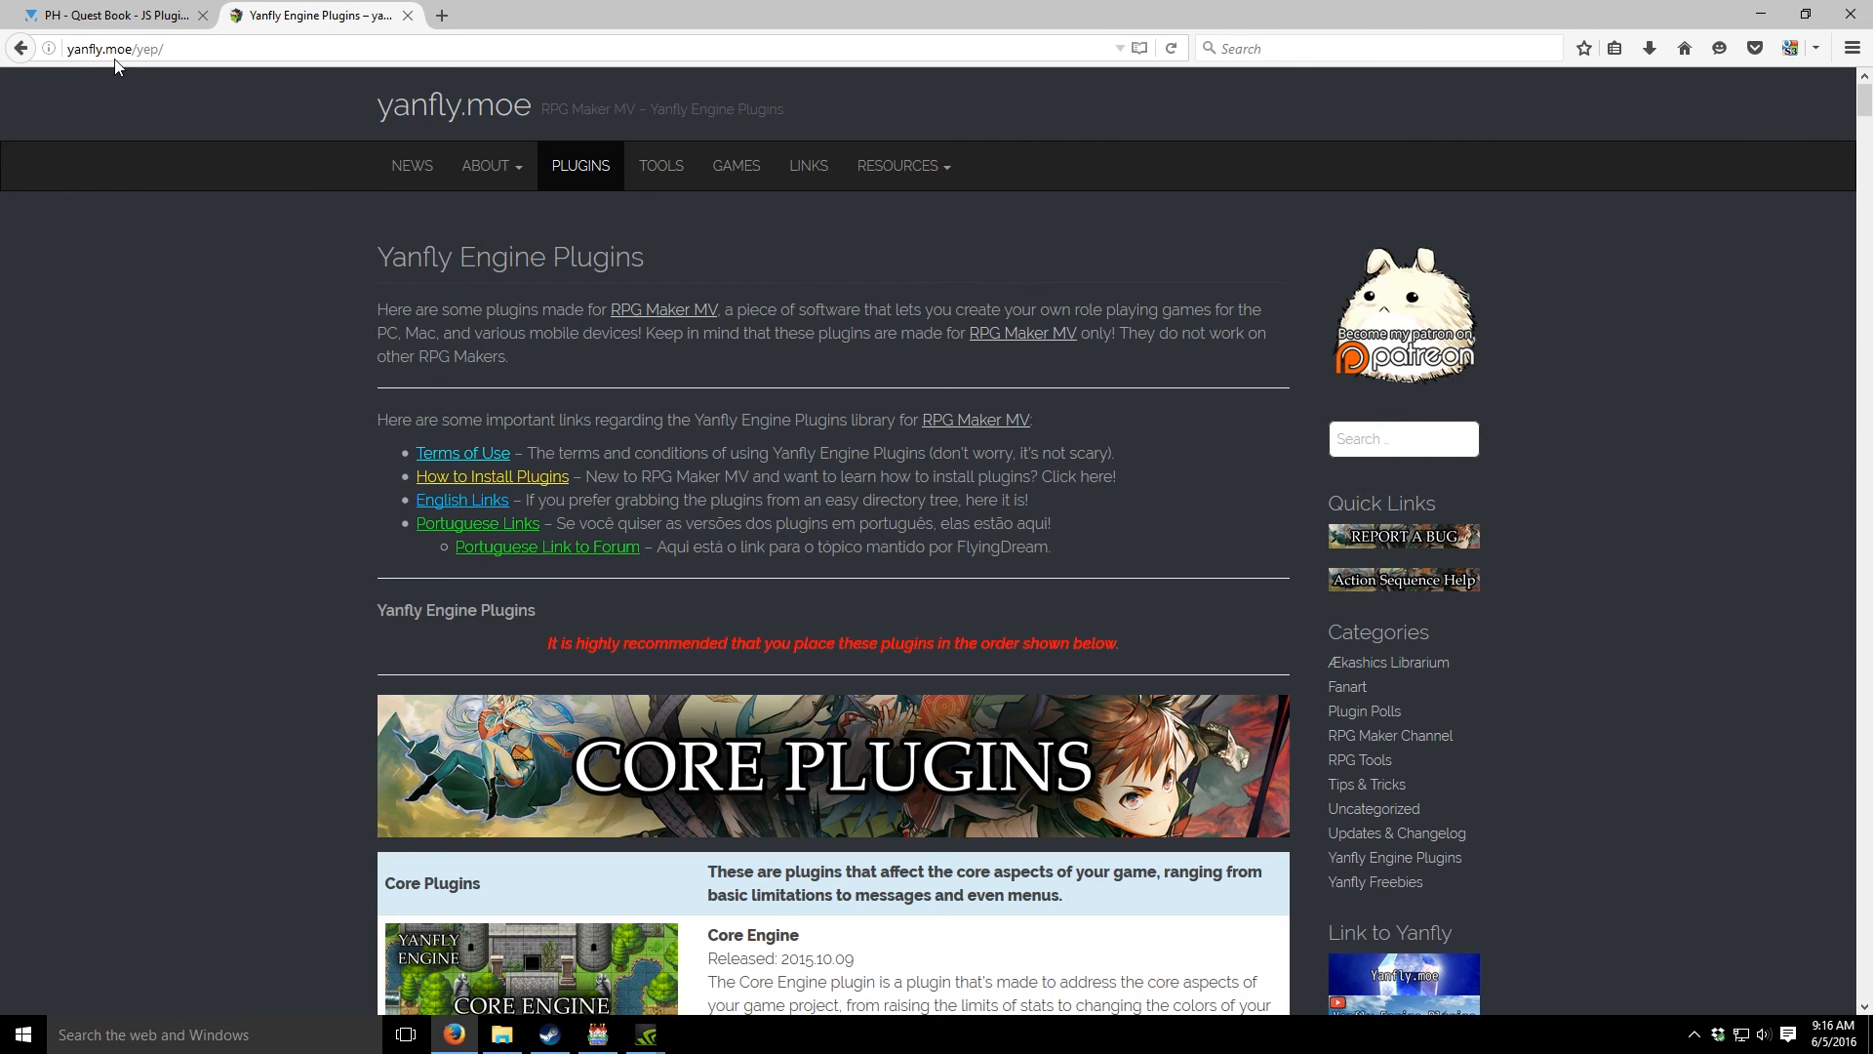
click(584, 186)
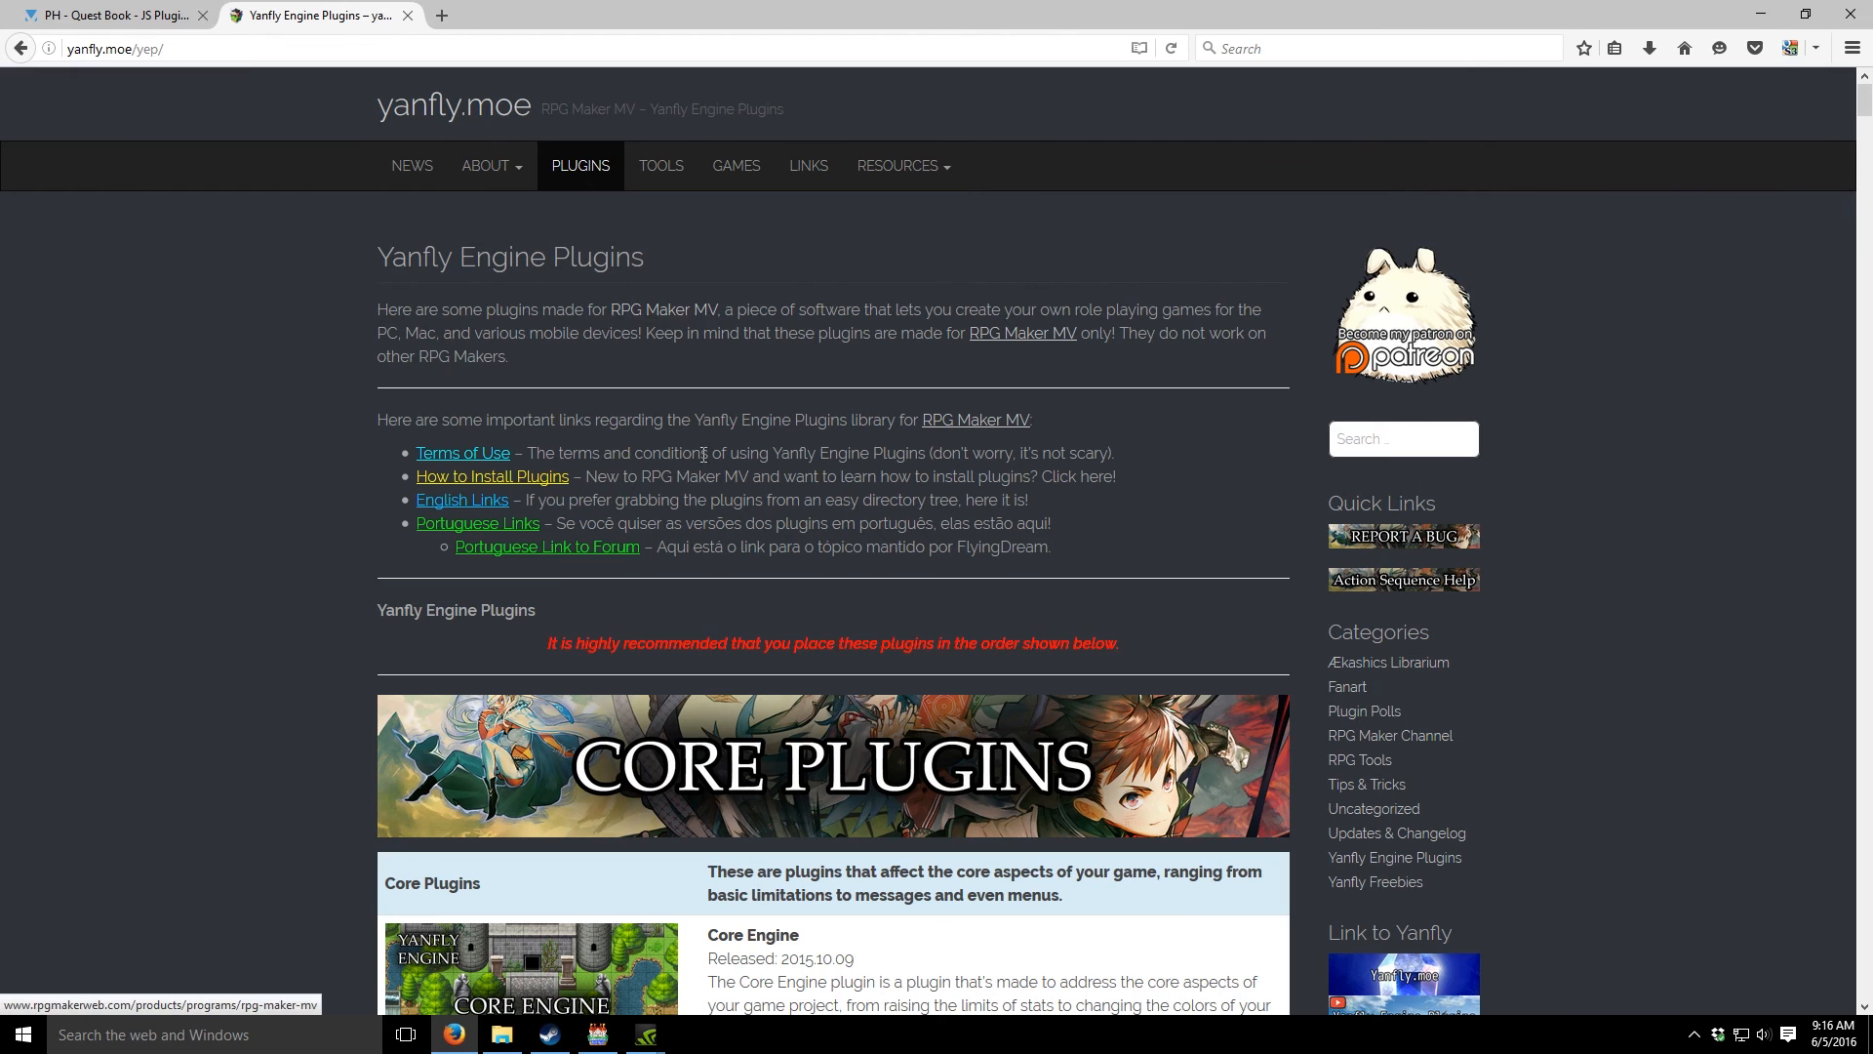
scroll(845, 619, down, 3)
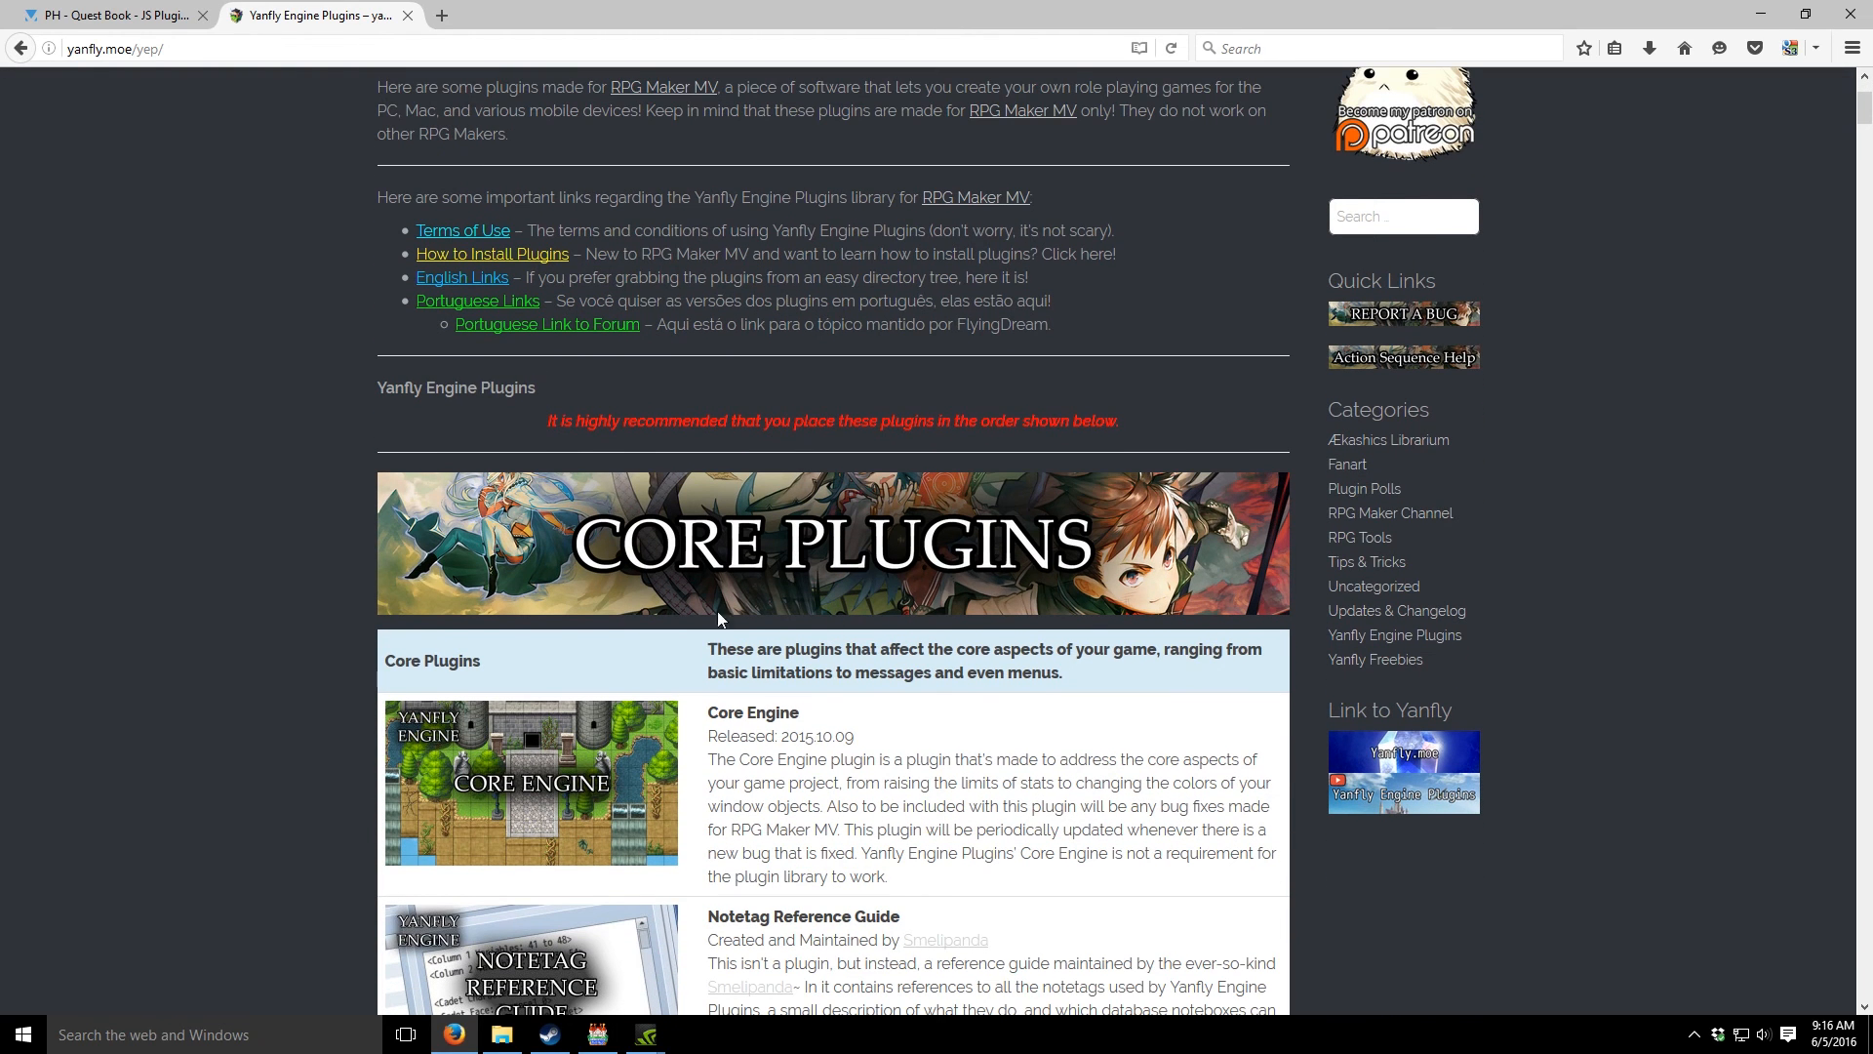
scroll(759, 564, down, 15)
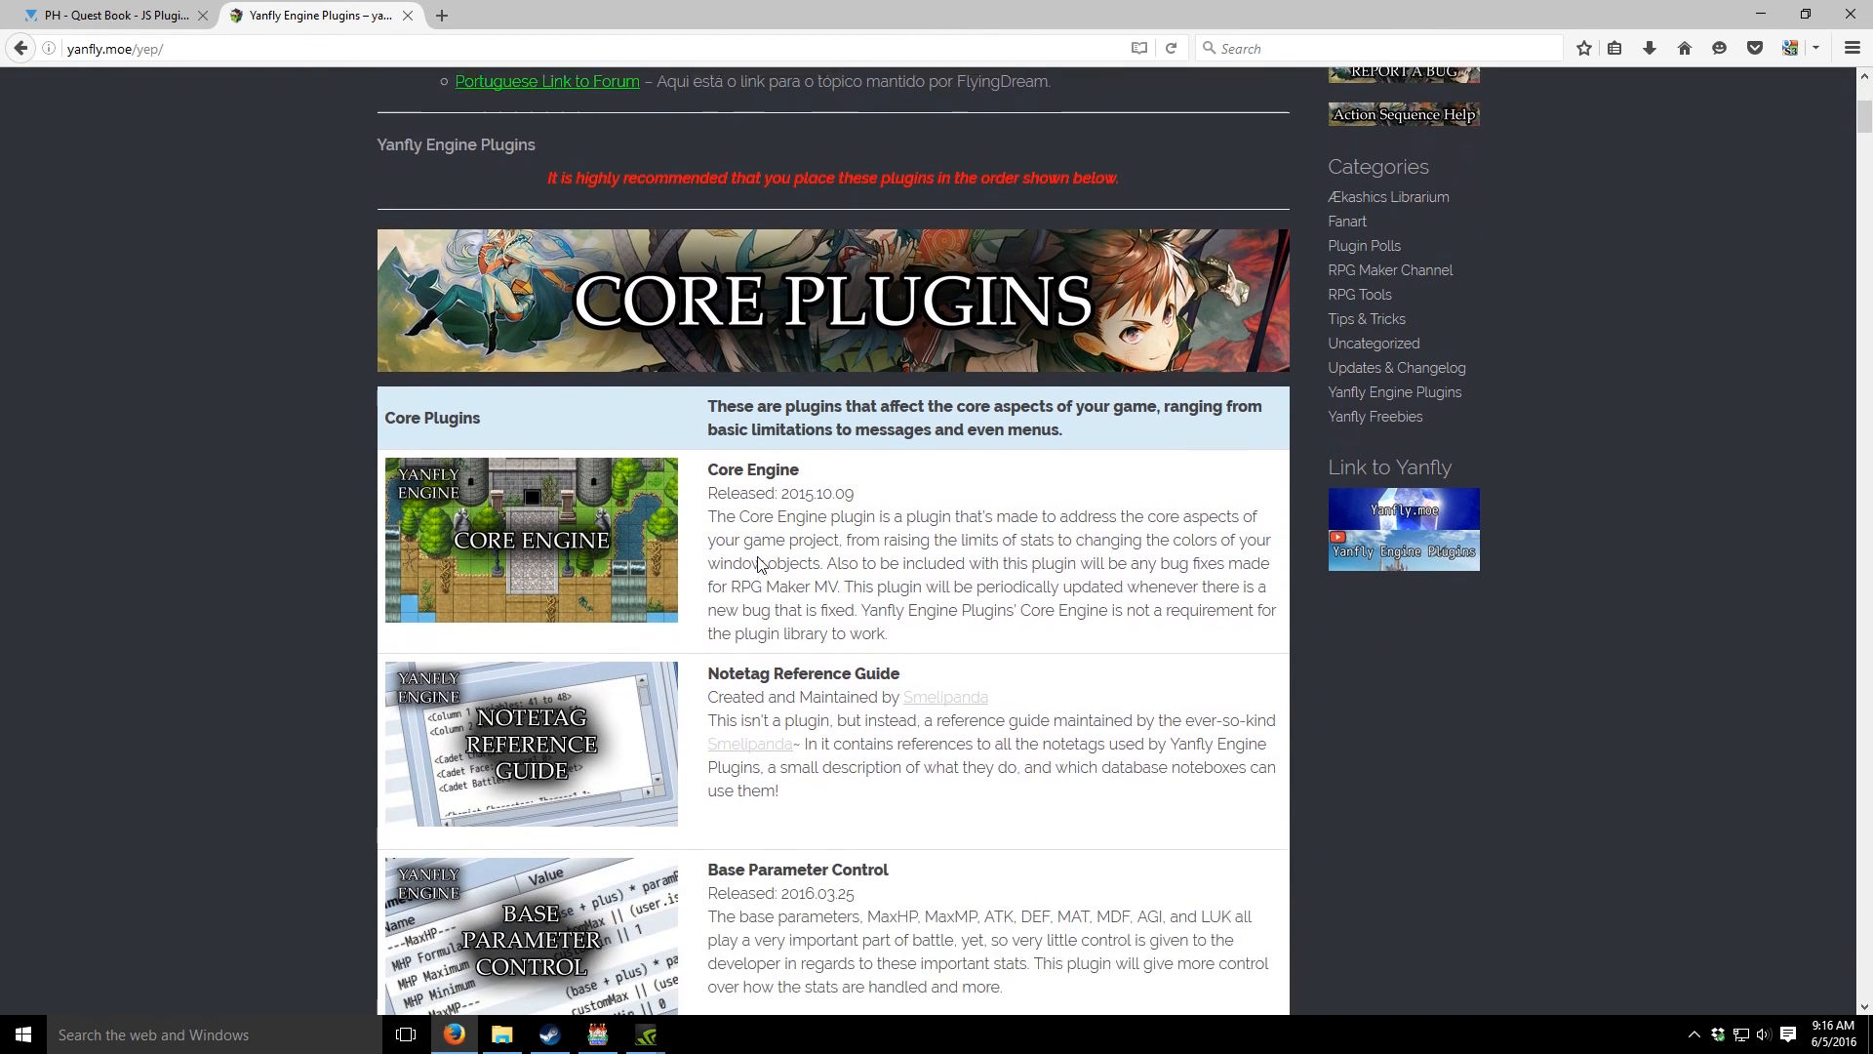
scroll(759, 556, down, 5)
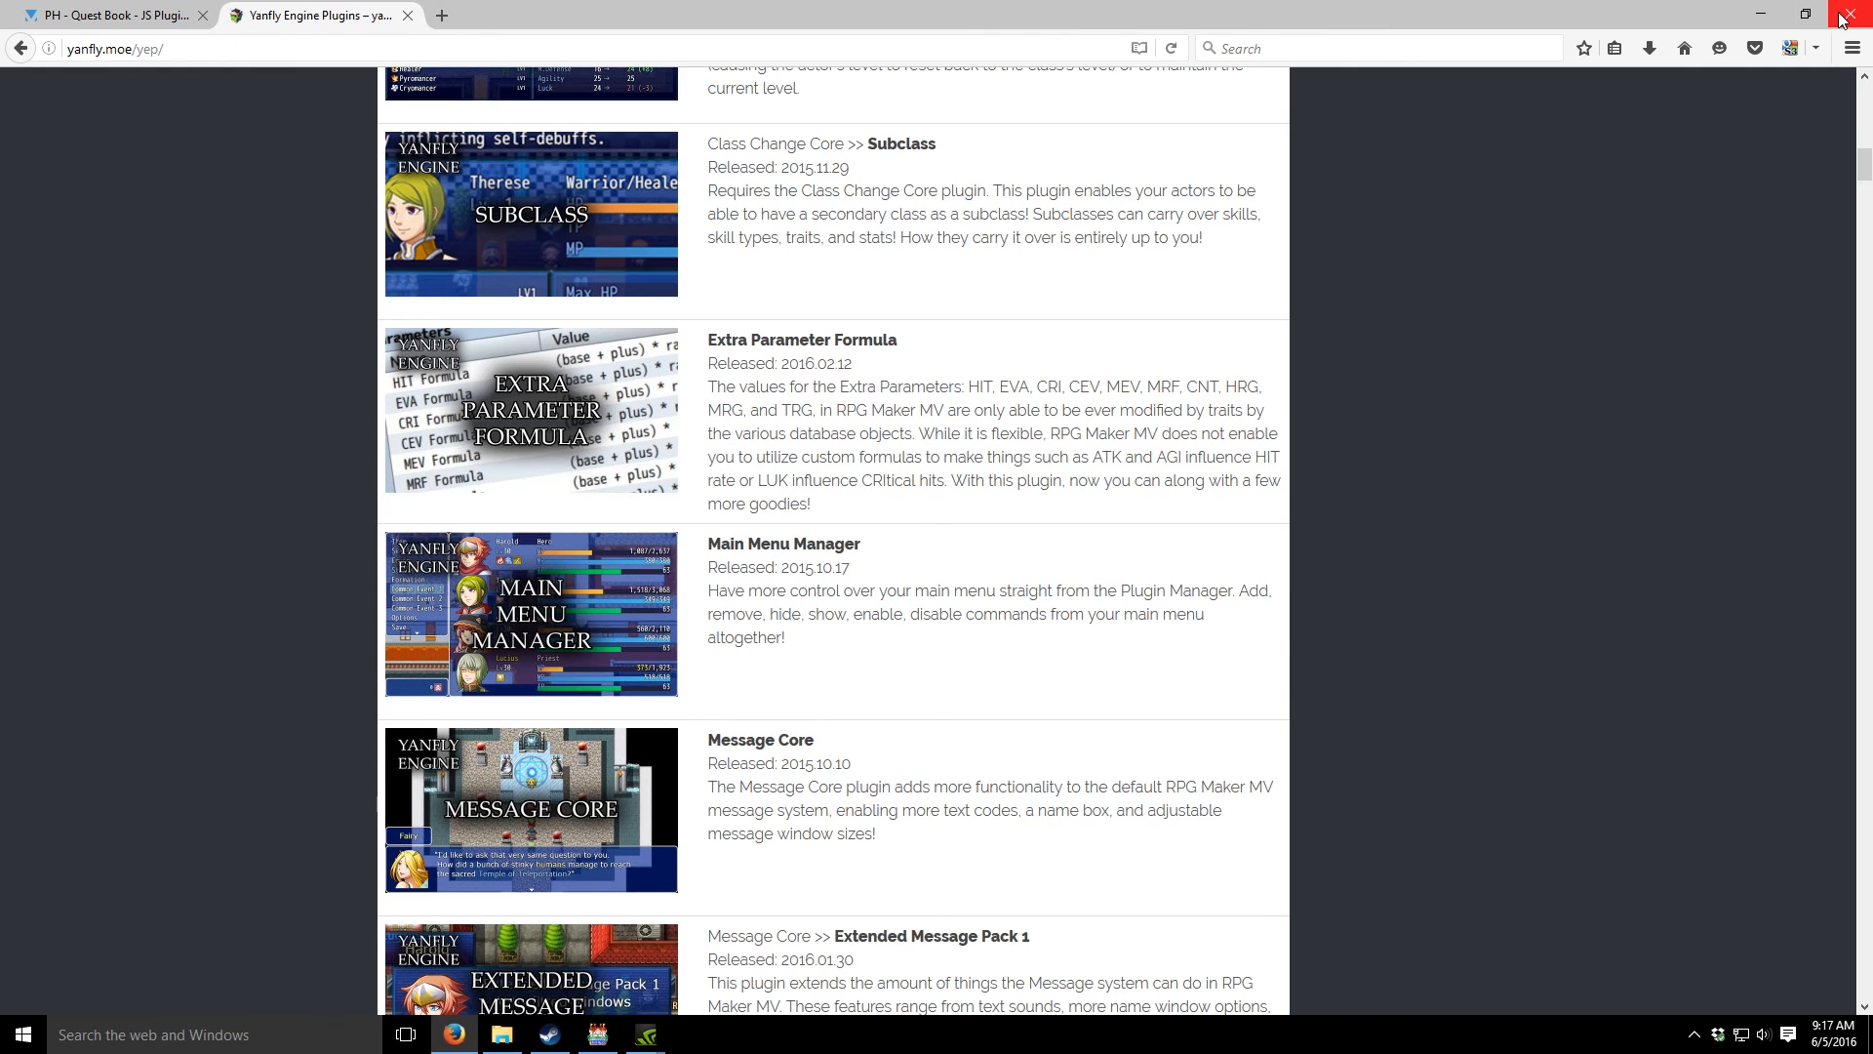
click(1759, 14)
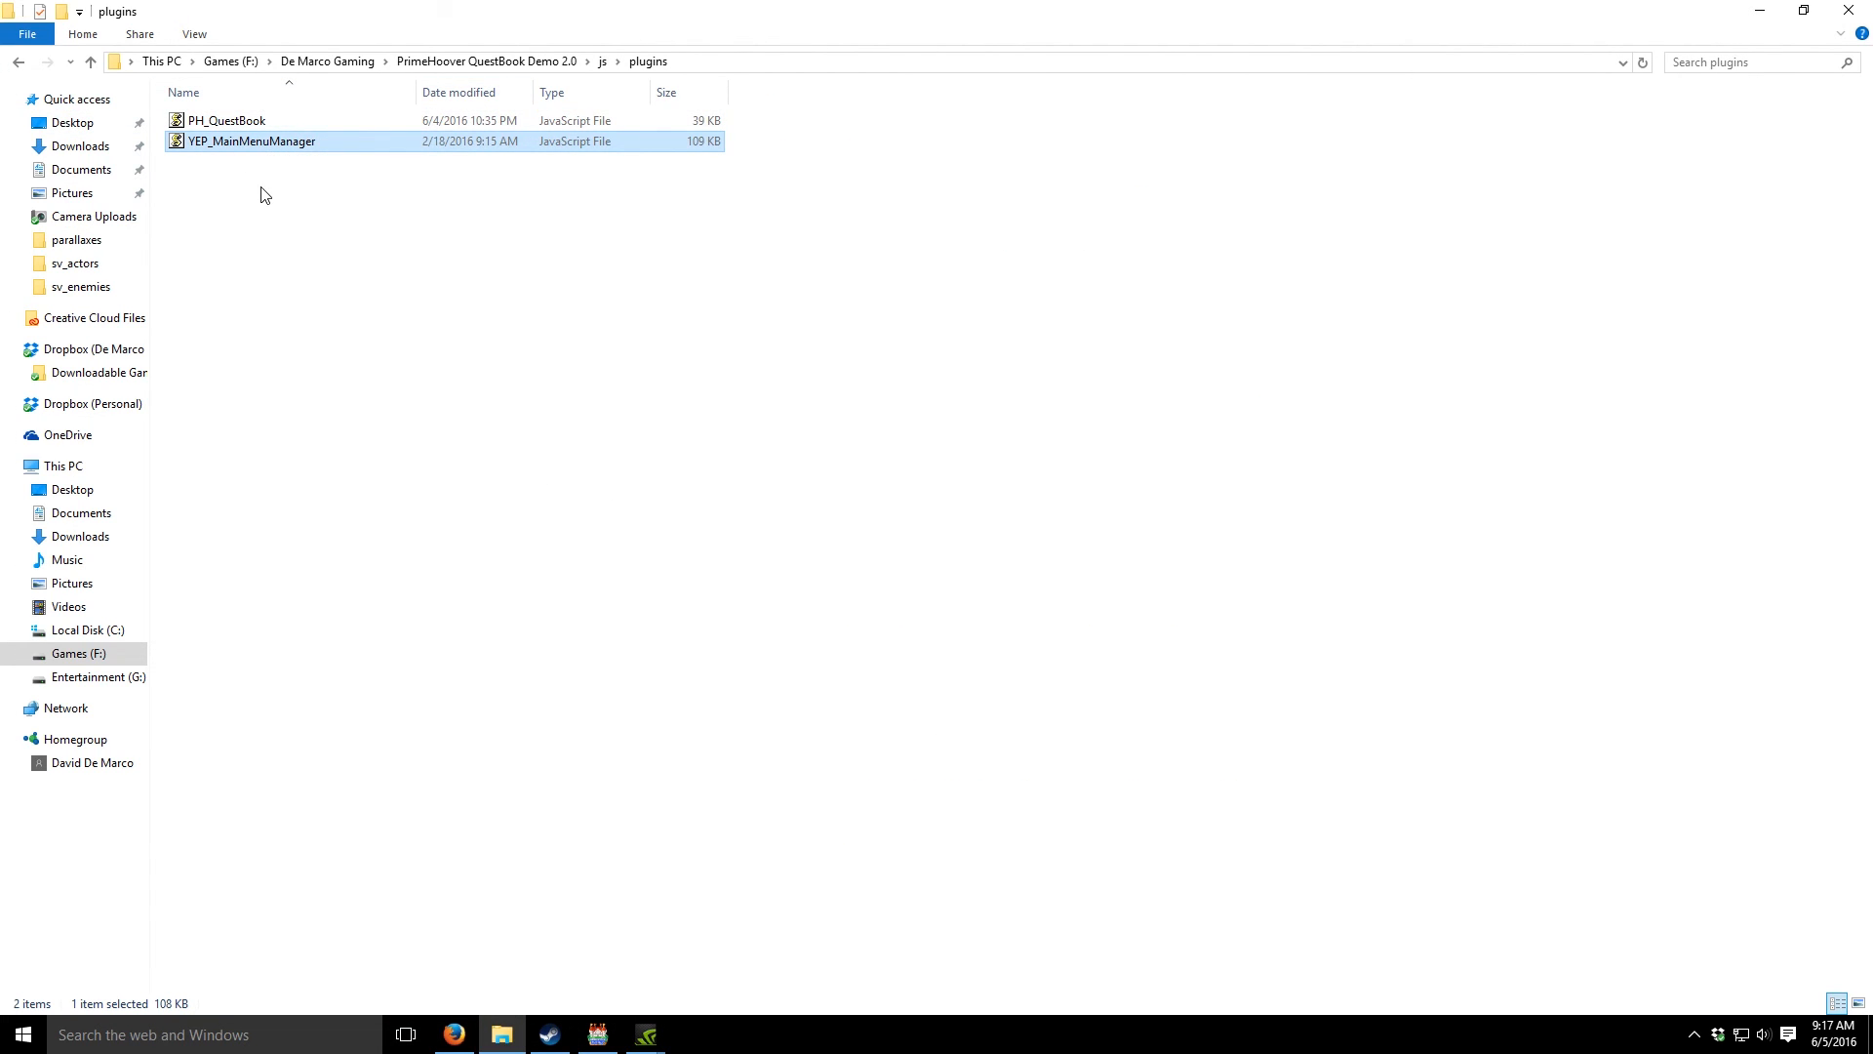
- Switch to RPG Maker MV, playtest the PrimeHoover QuestBook Demo project and start a new game in full screen
click(436, 62)
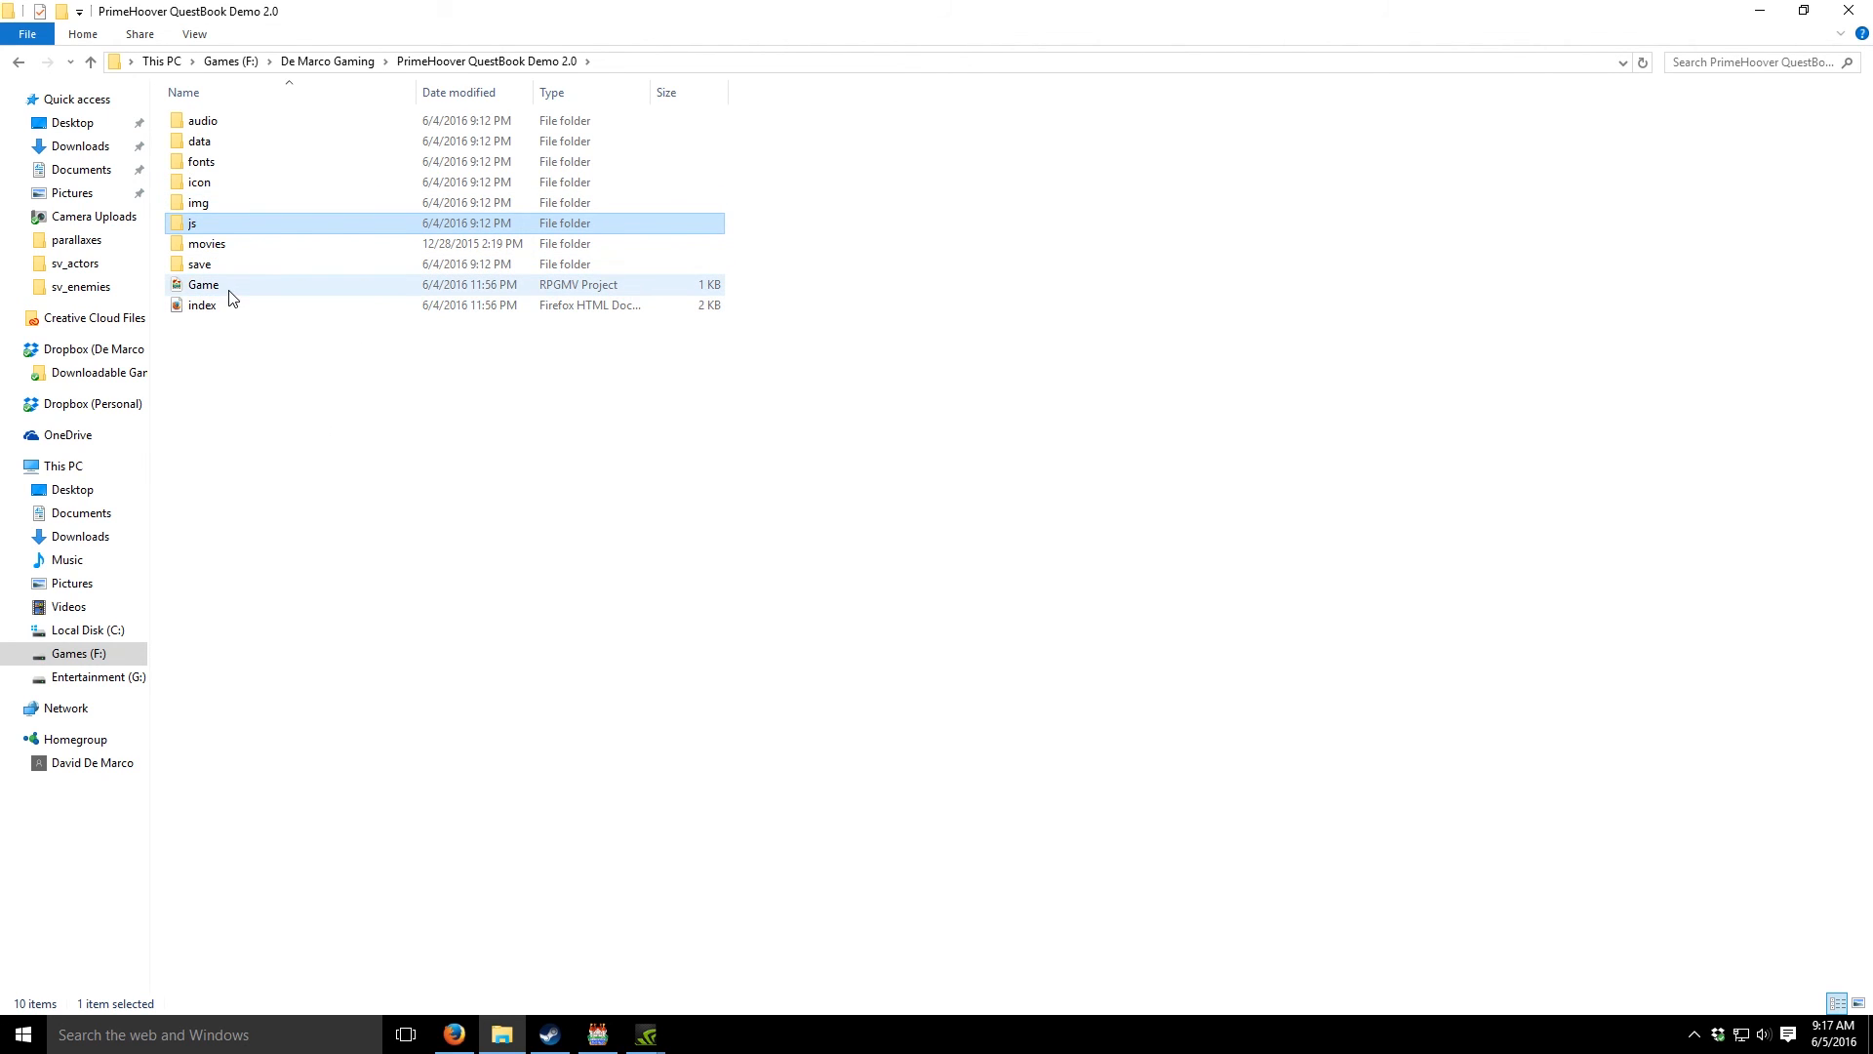
click(598, 1032)
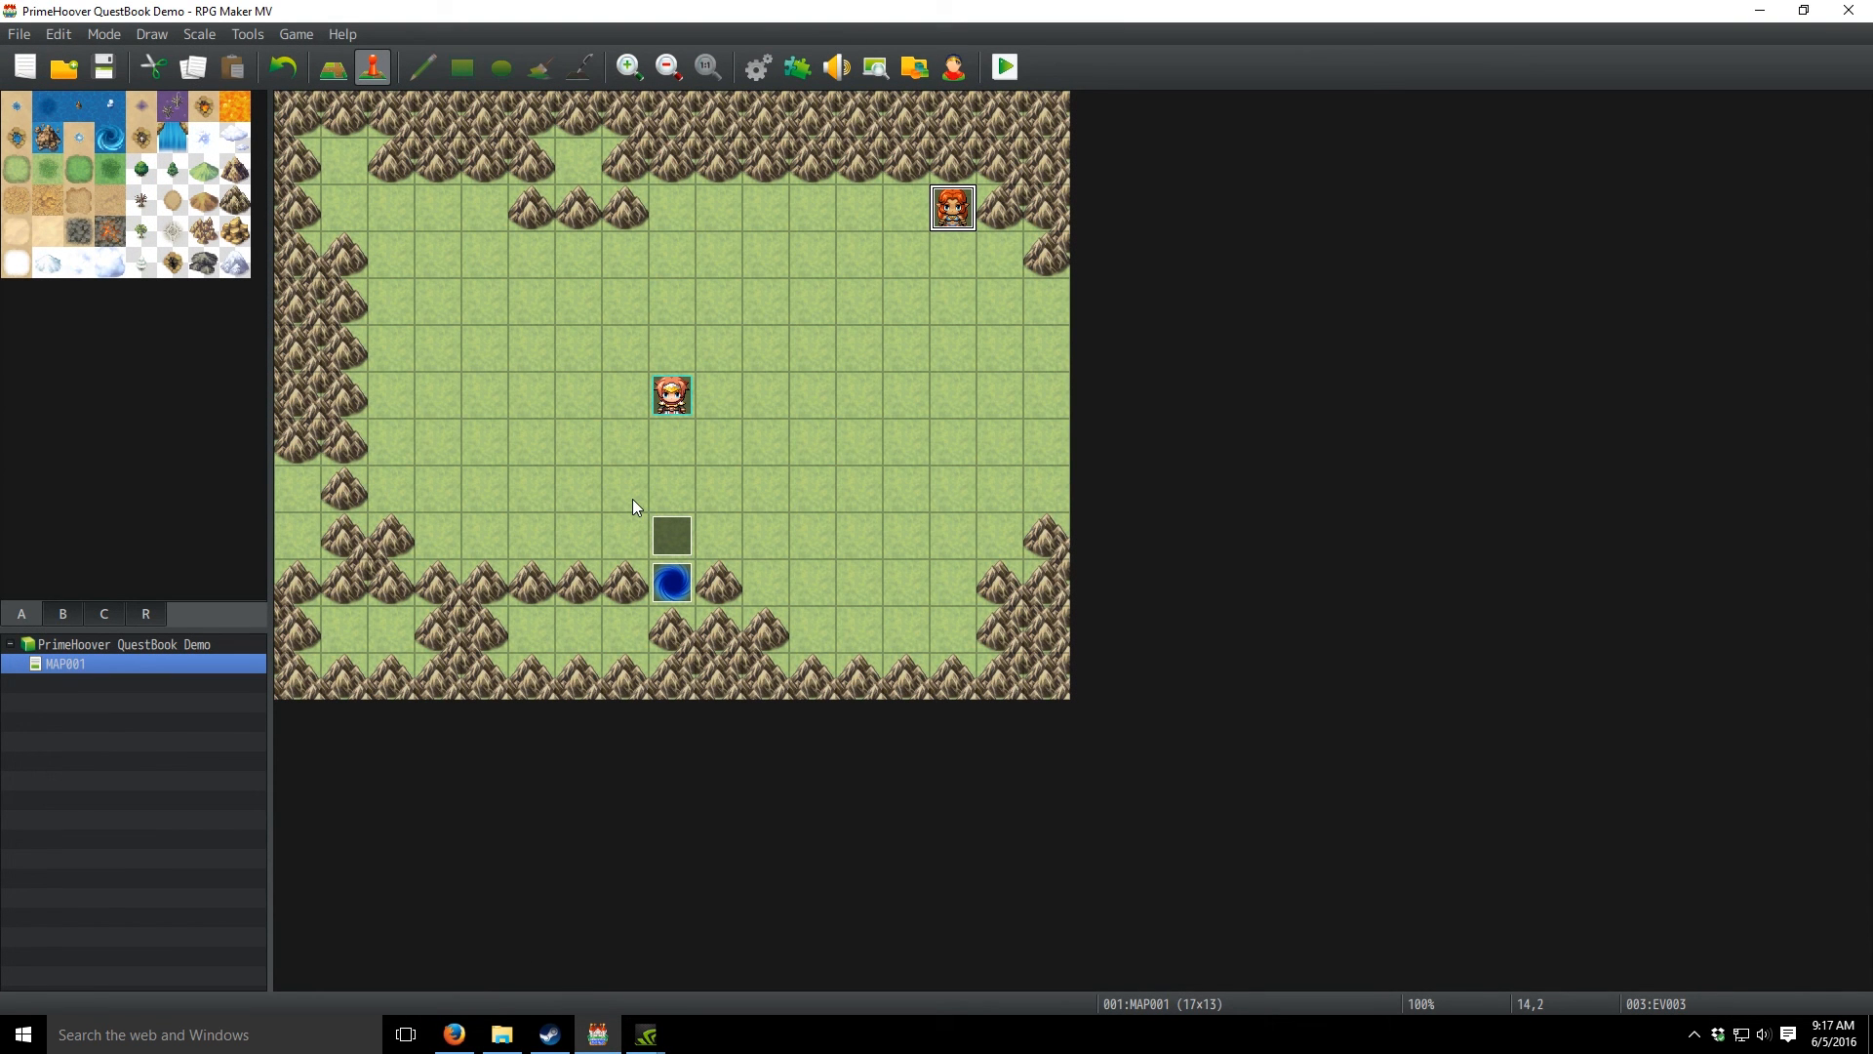
click(1018, 66)
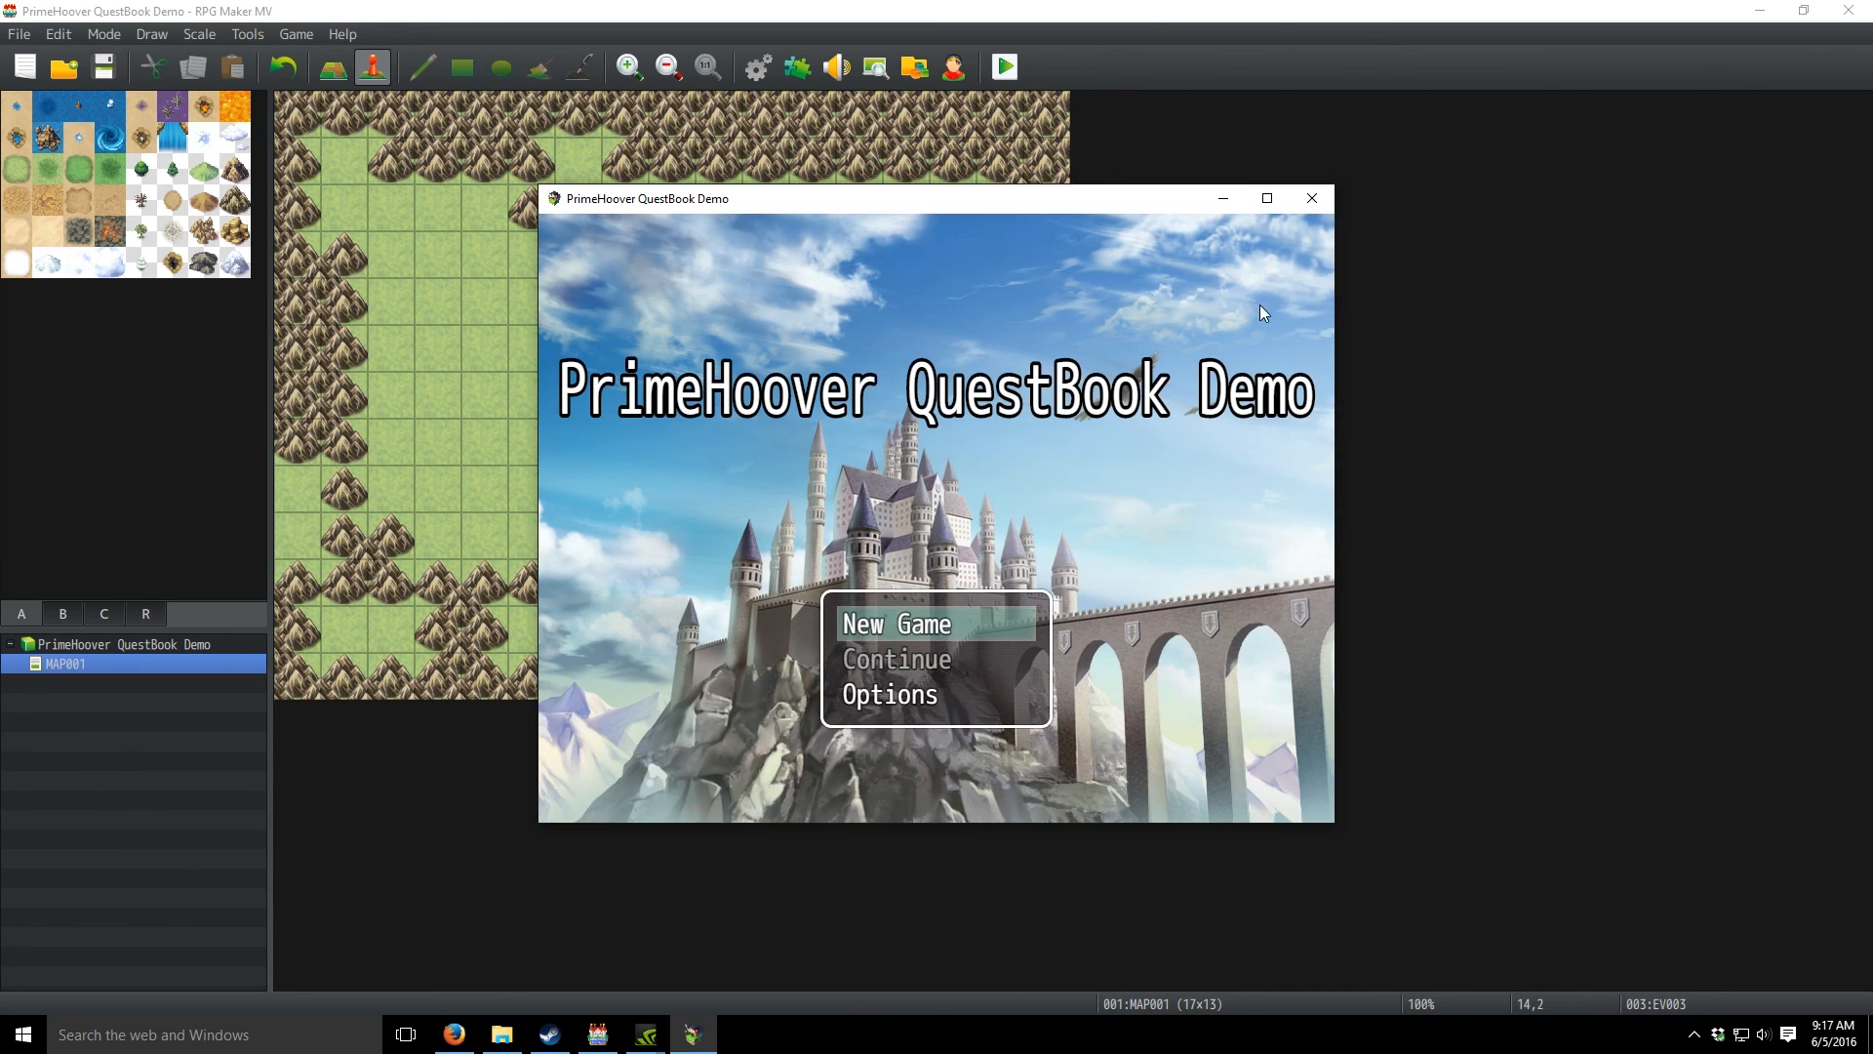
click(940, 629)
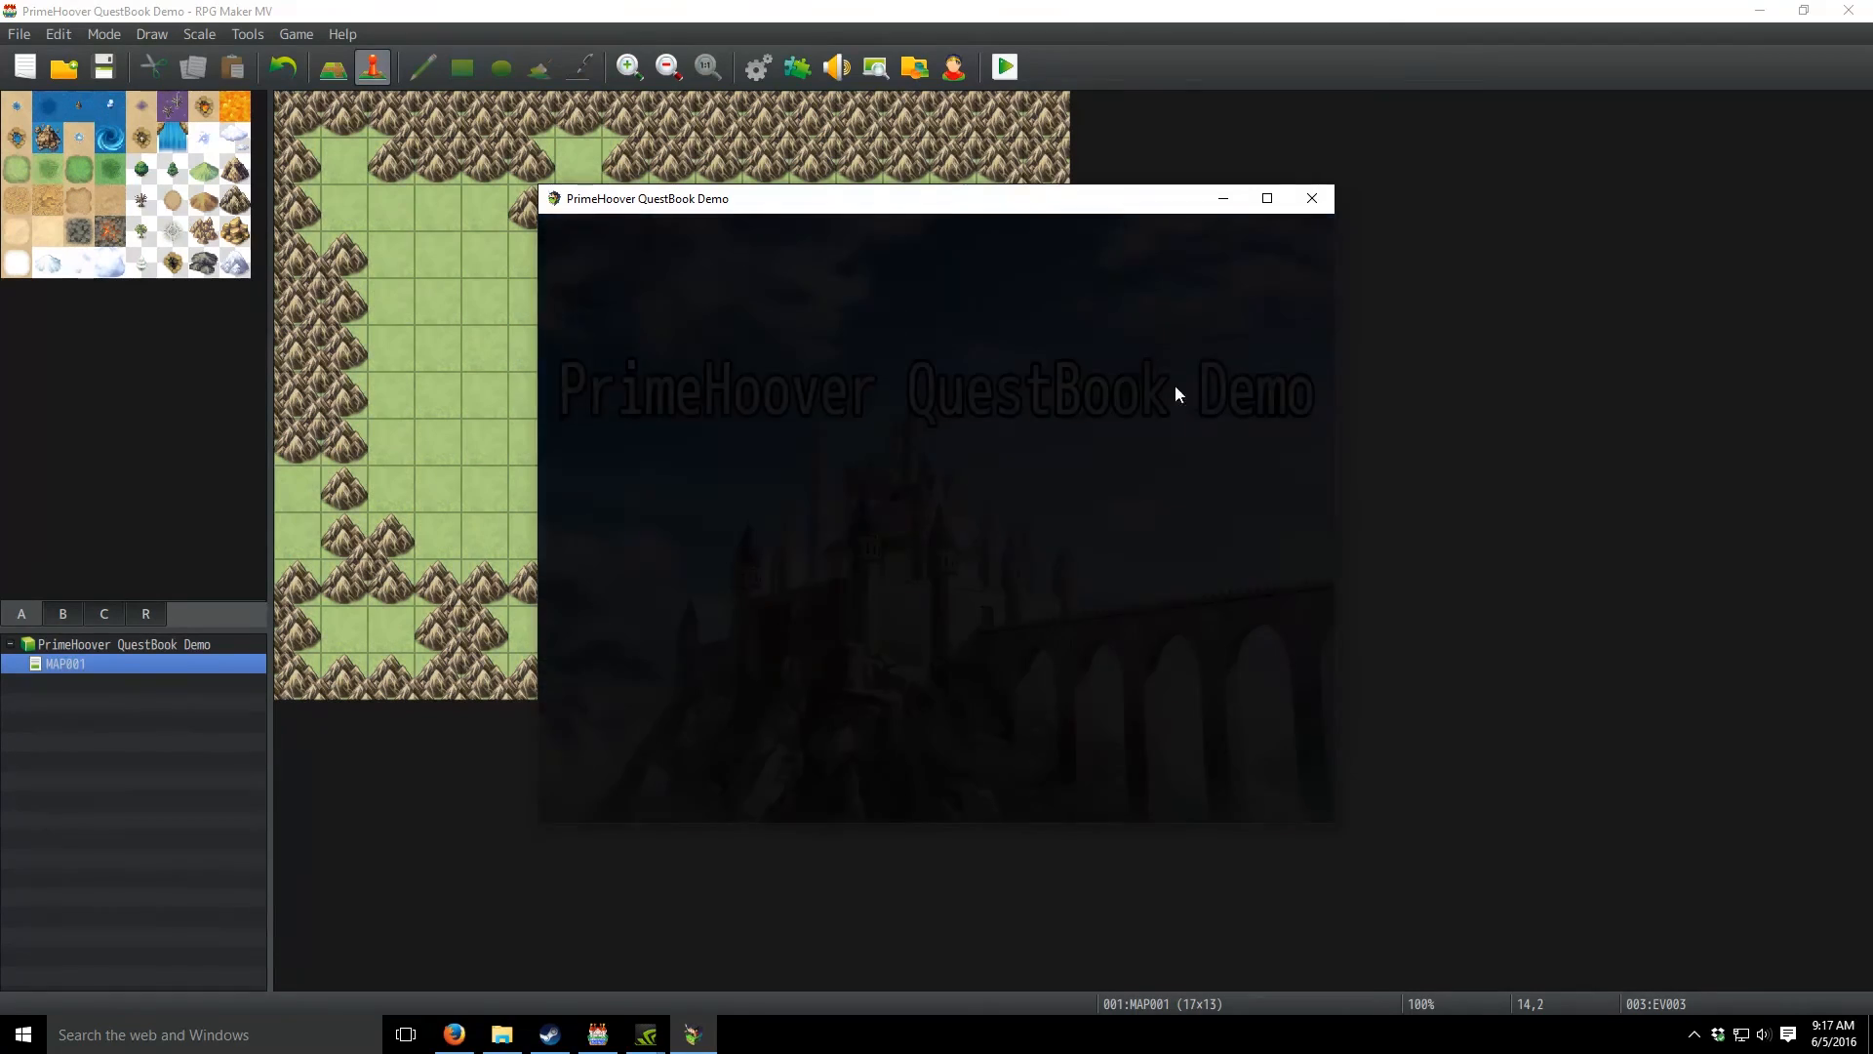
click(1270, 200)
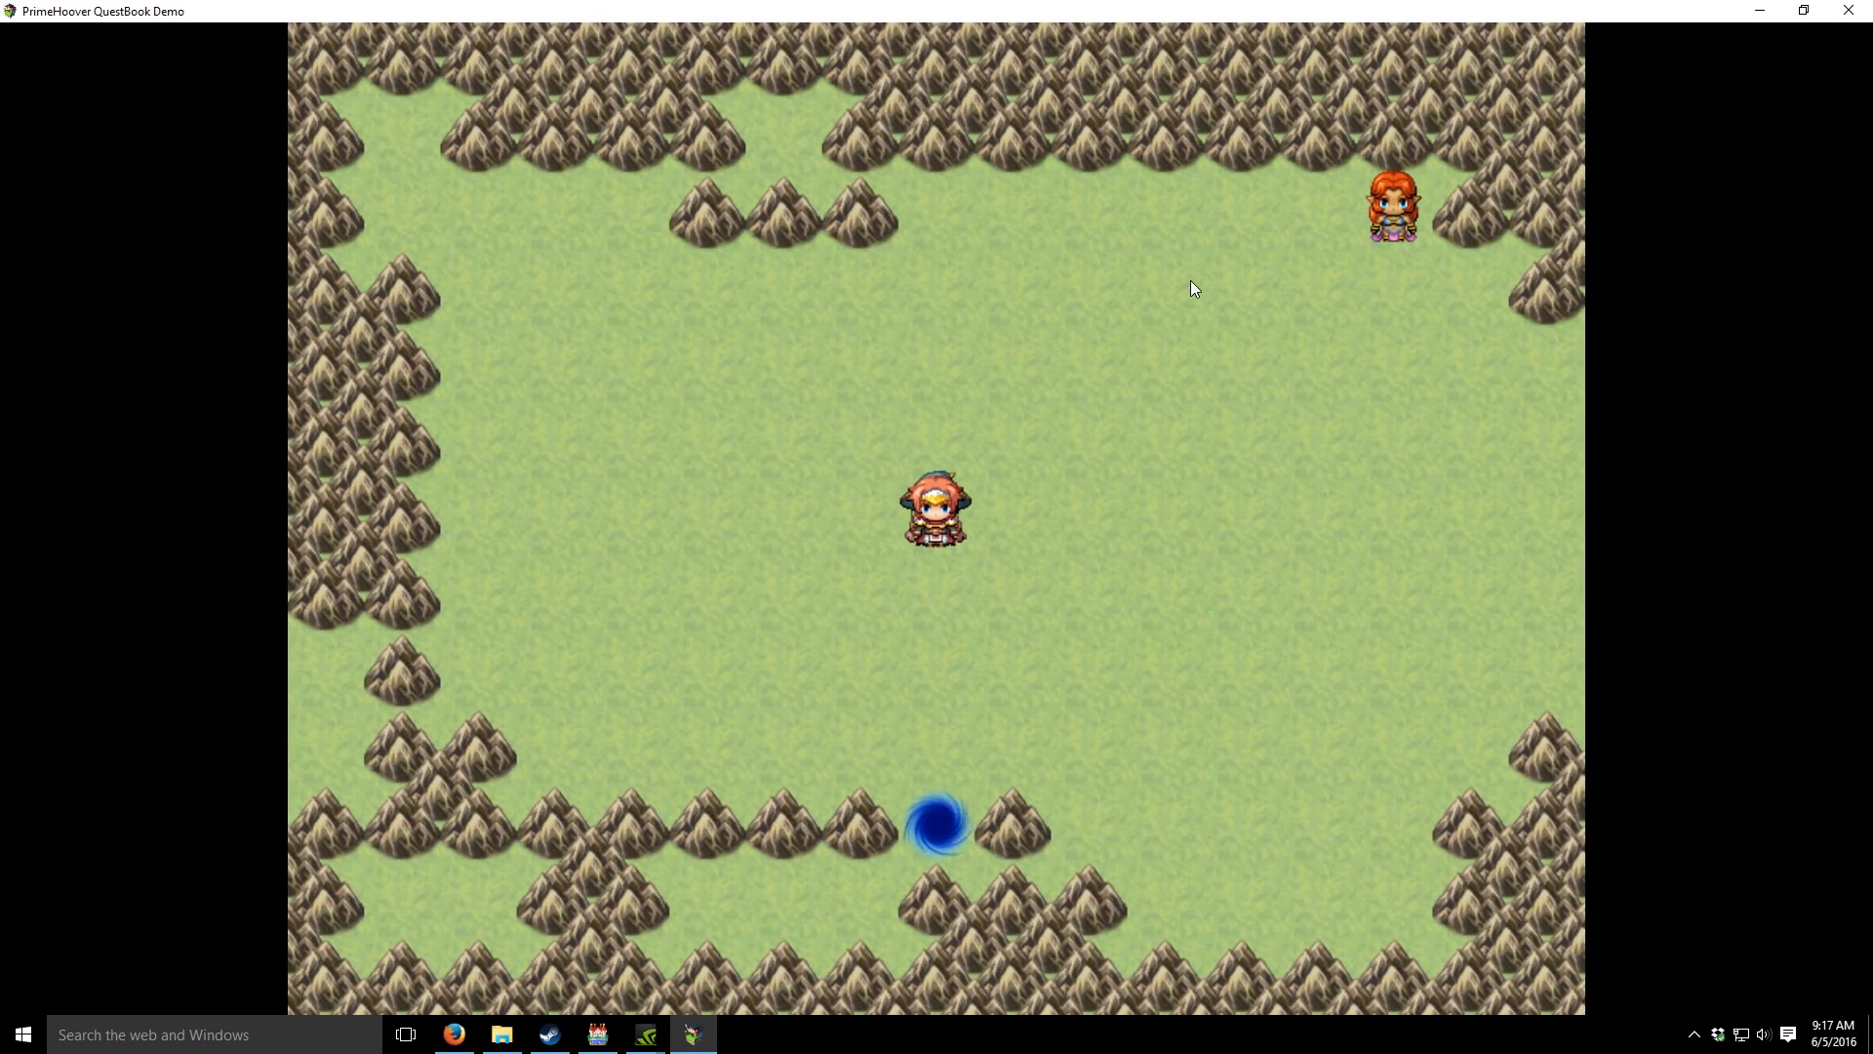
key(F4)
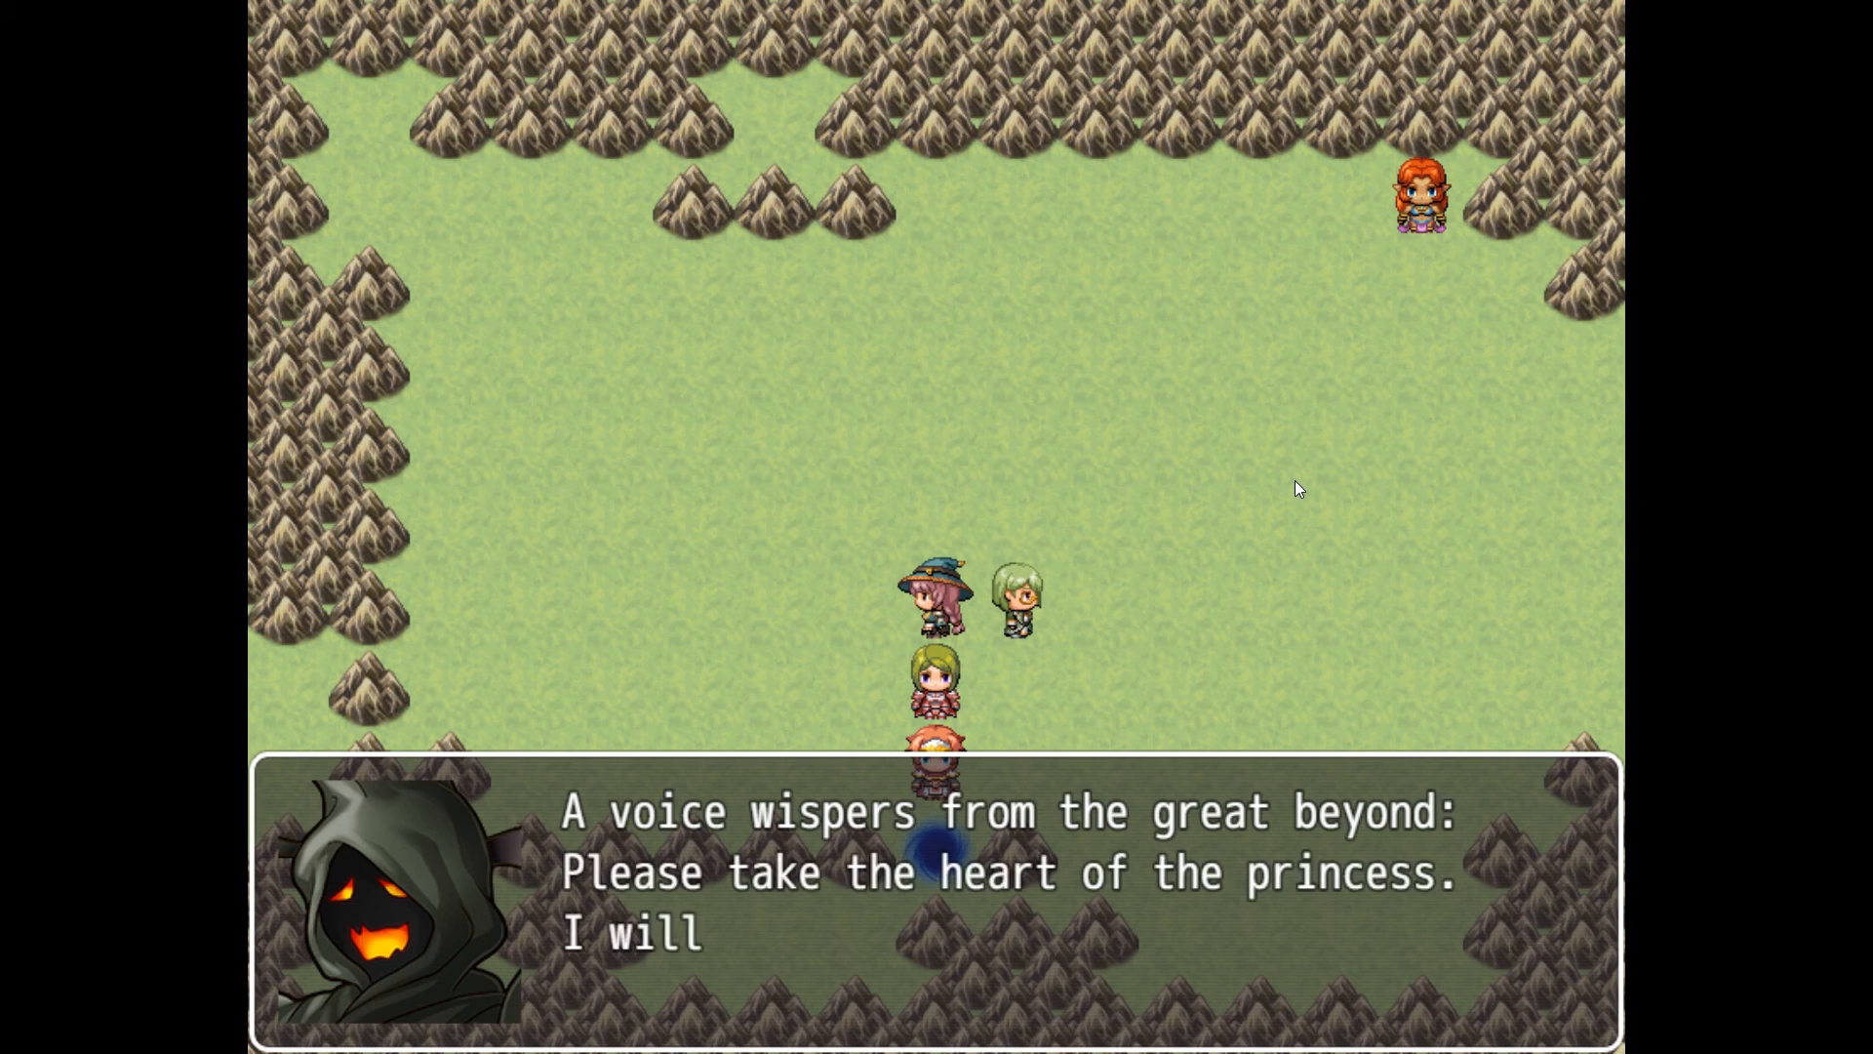
- Finish the Dark Stranger's dialogue, then read the Princess's Heart entry under Story Quest in the quest journal
key(Return)
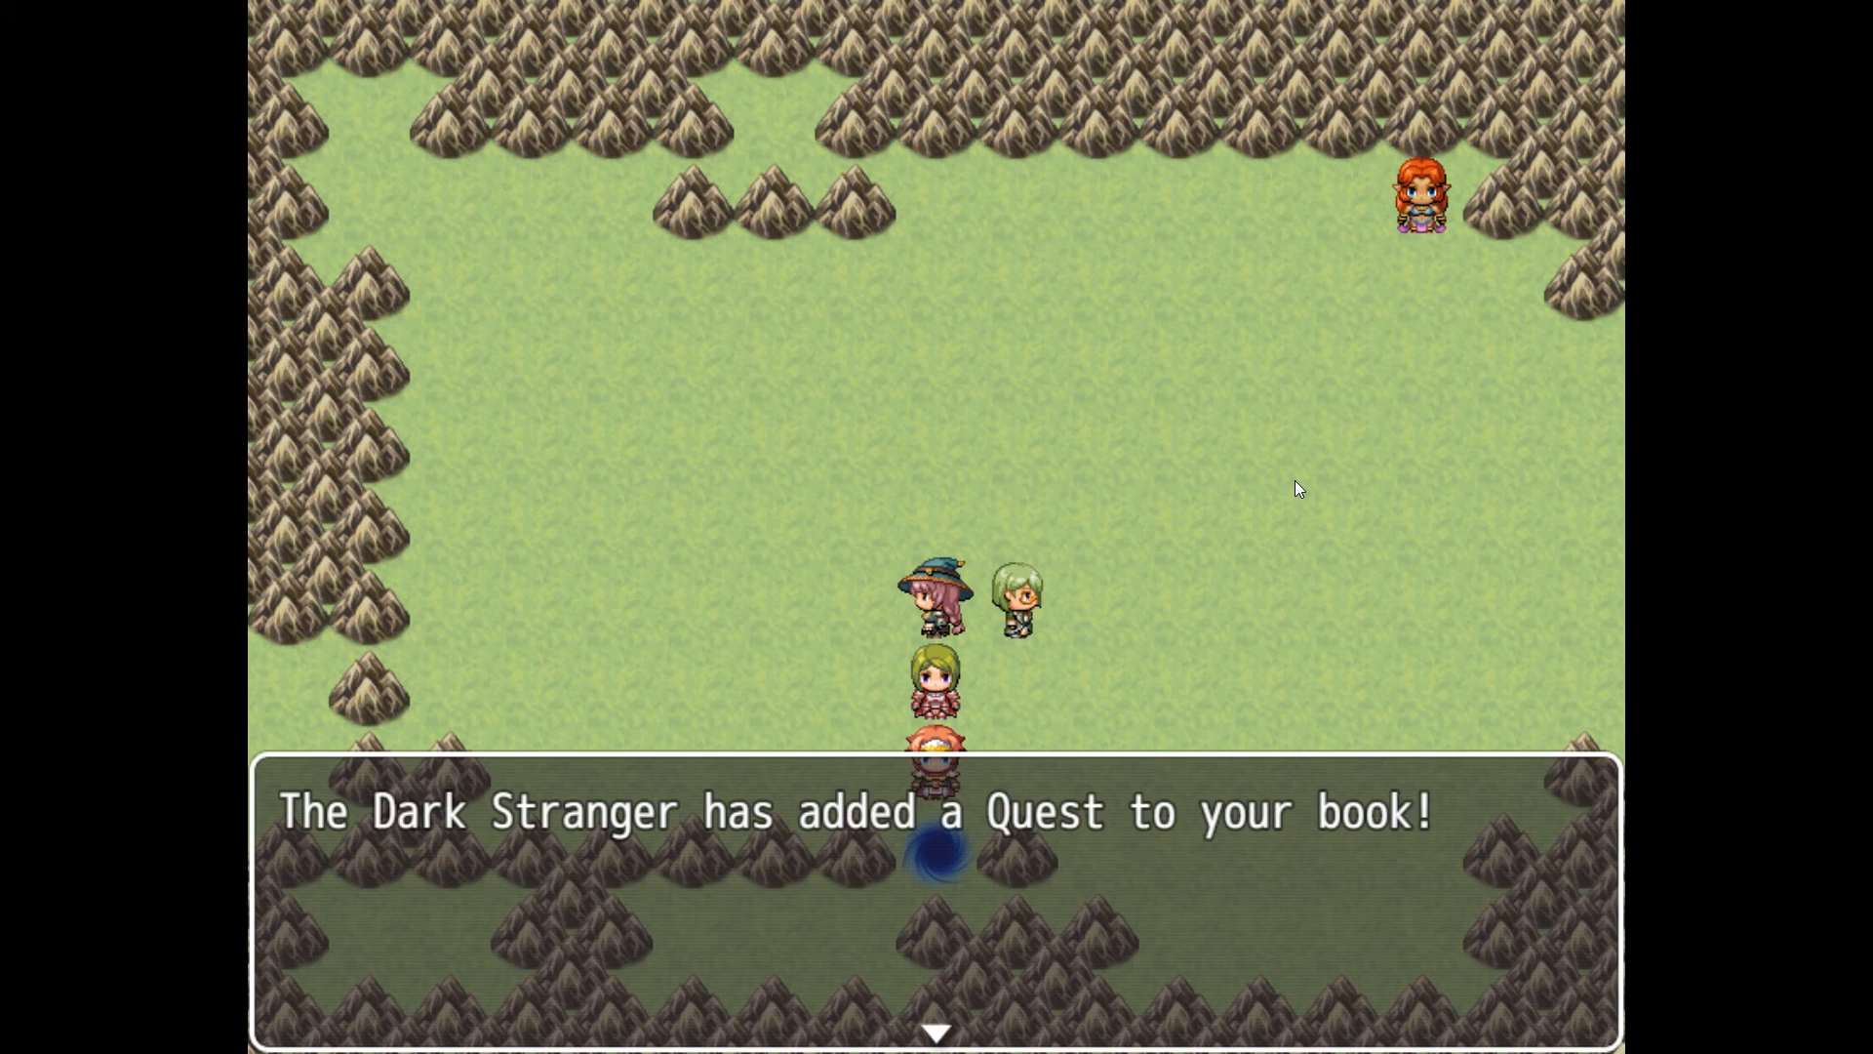
key(Return)
key(Escape)
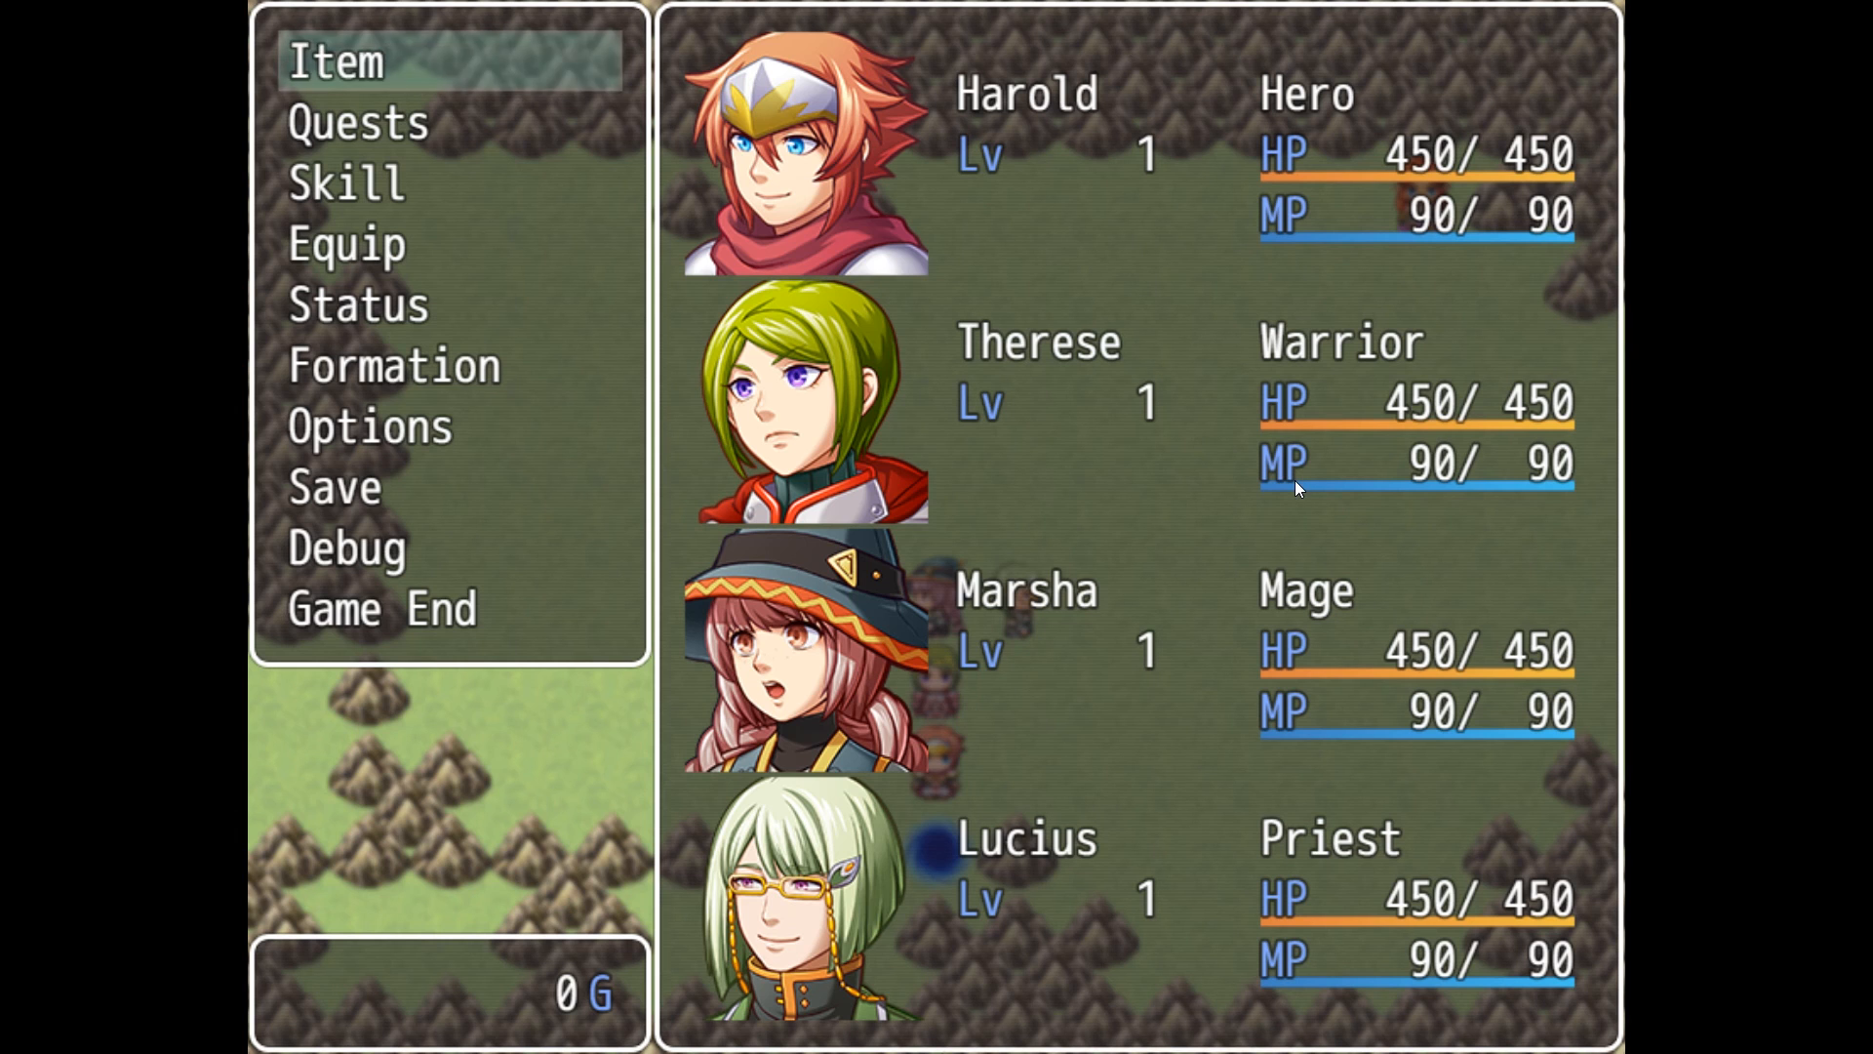
key(Down)
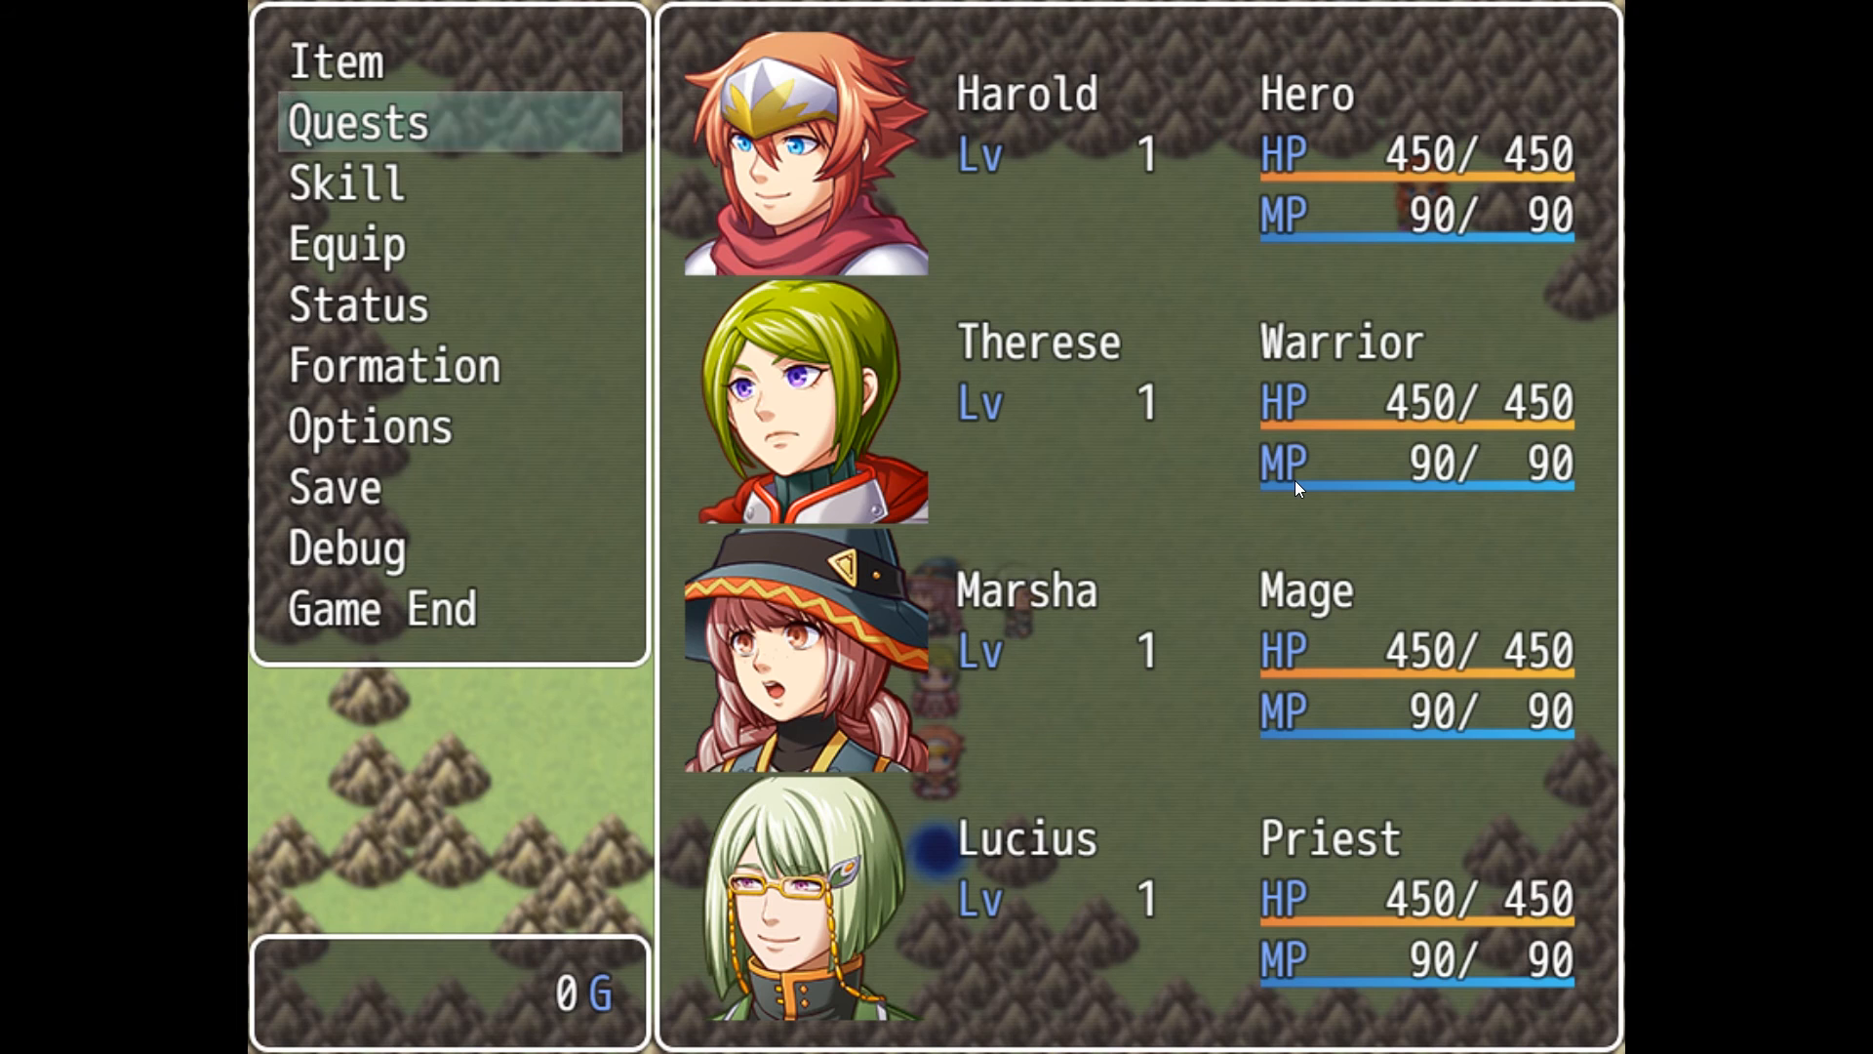
key(Return)
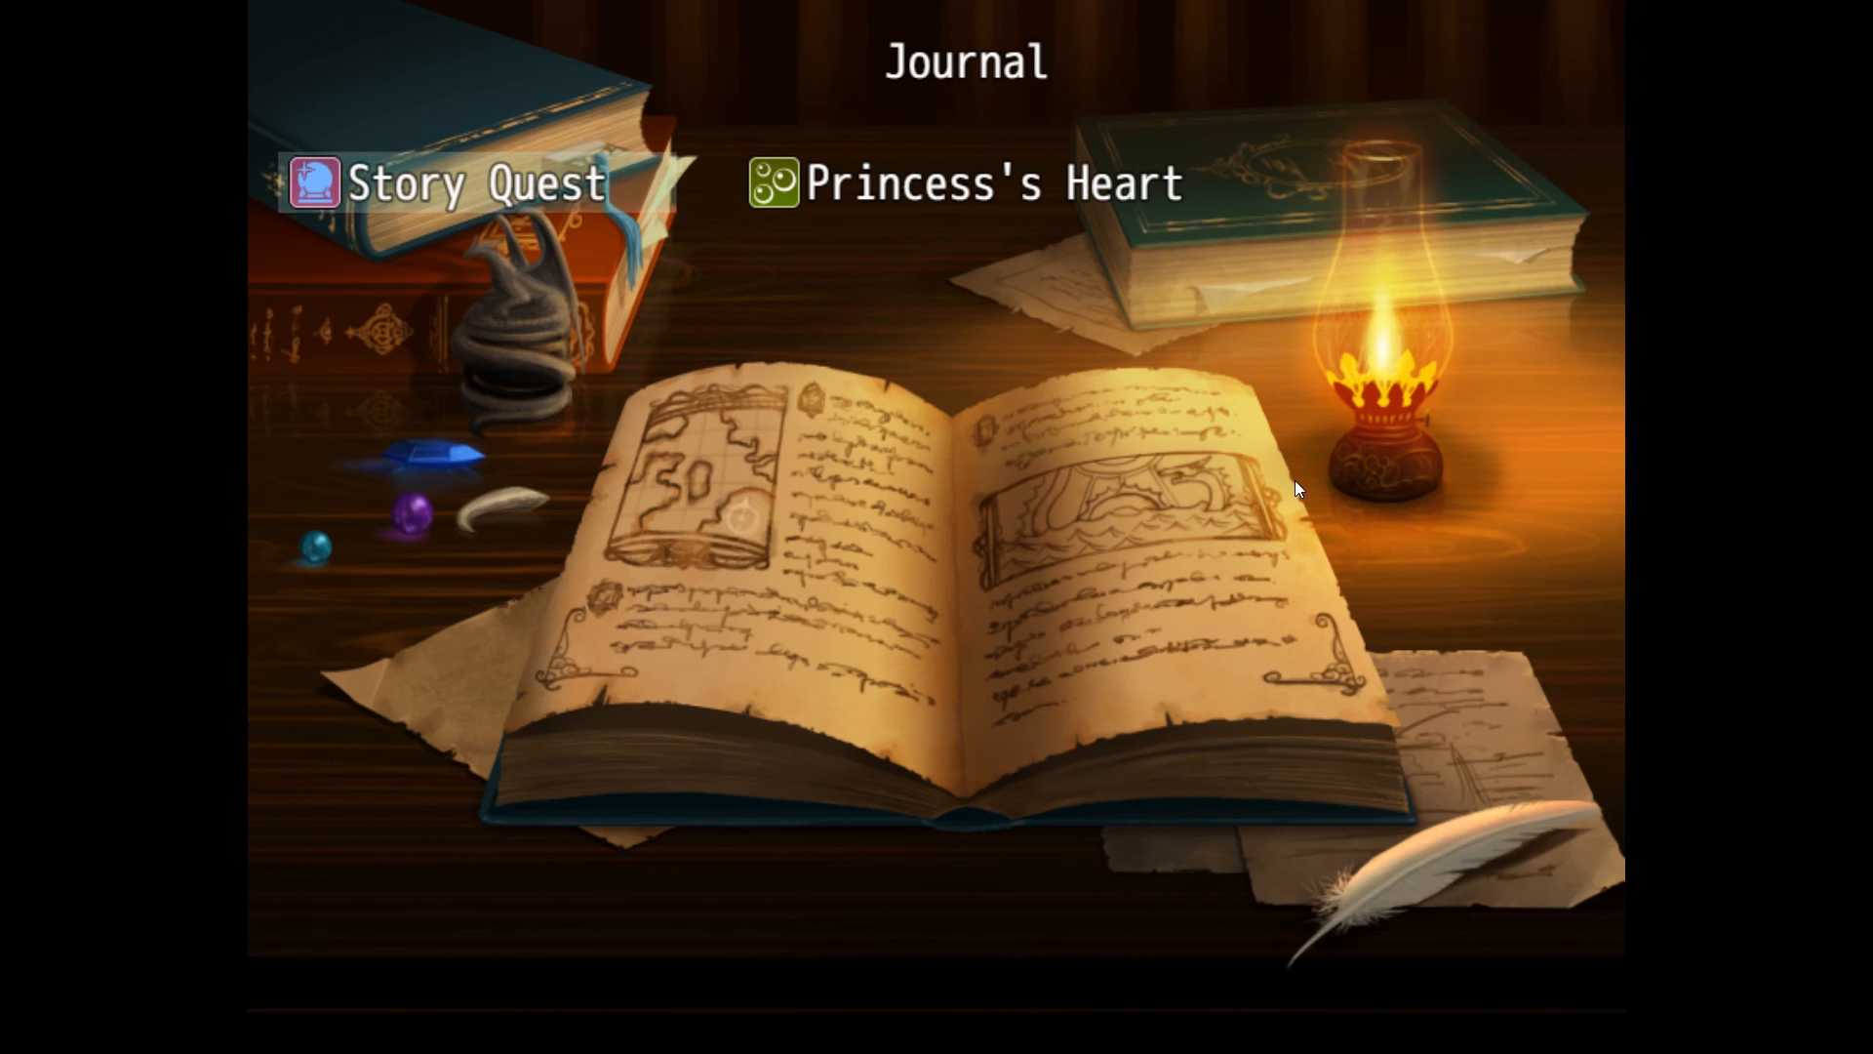
key(Return)
key(Return)
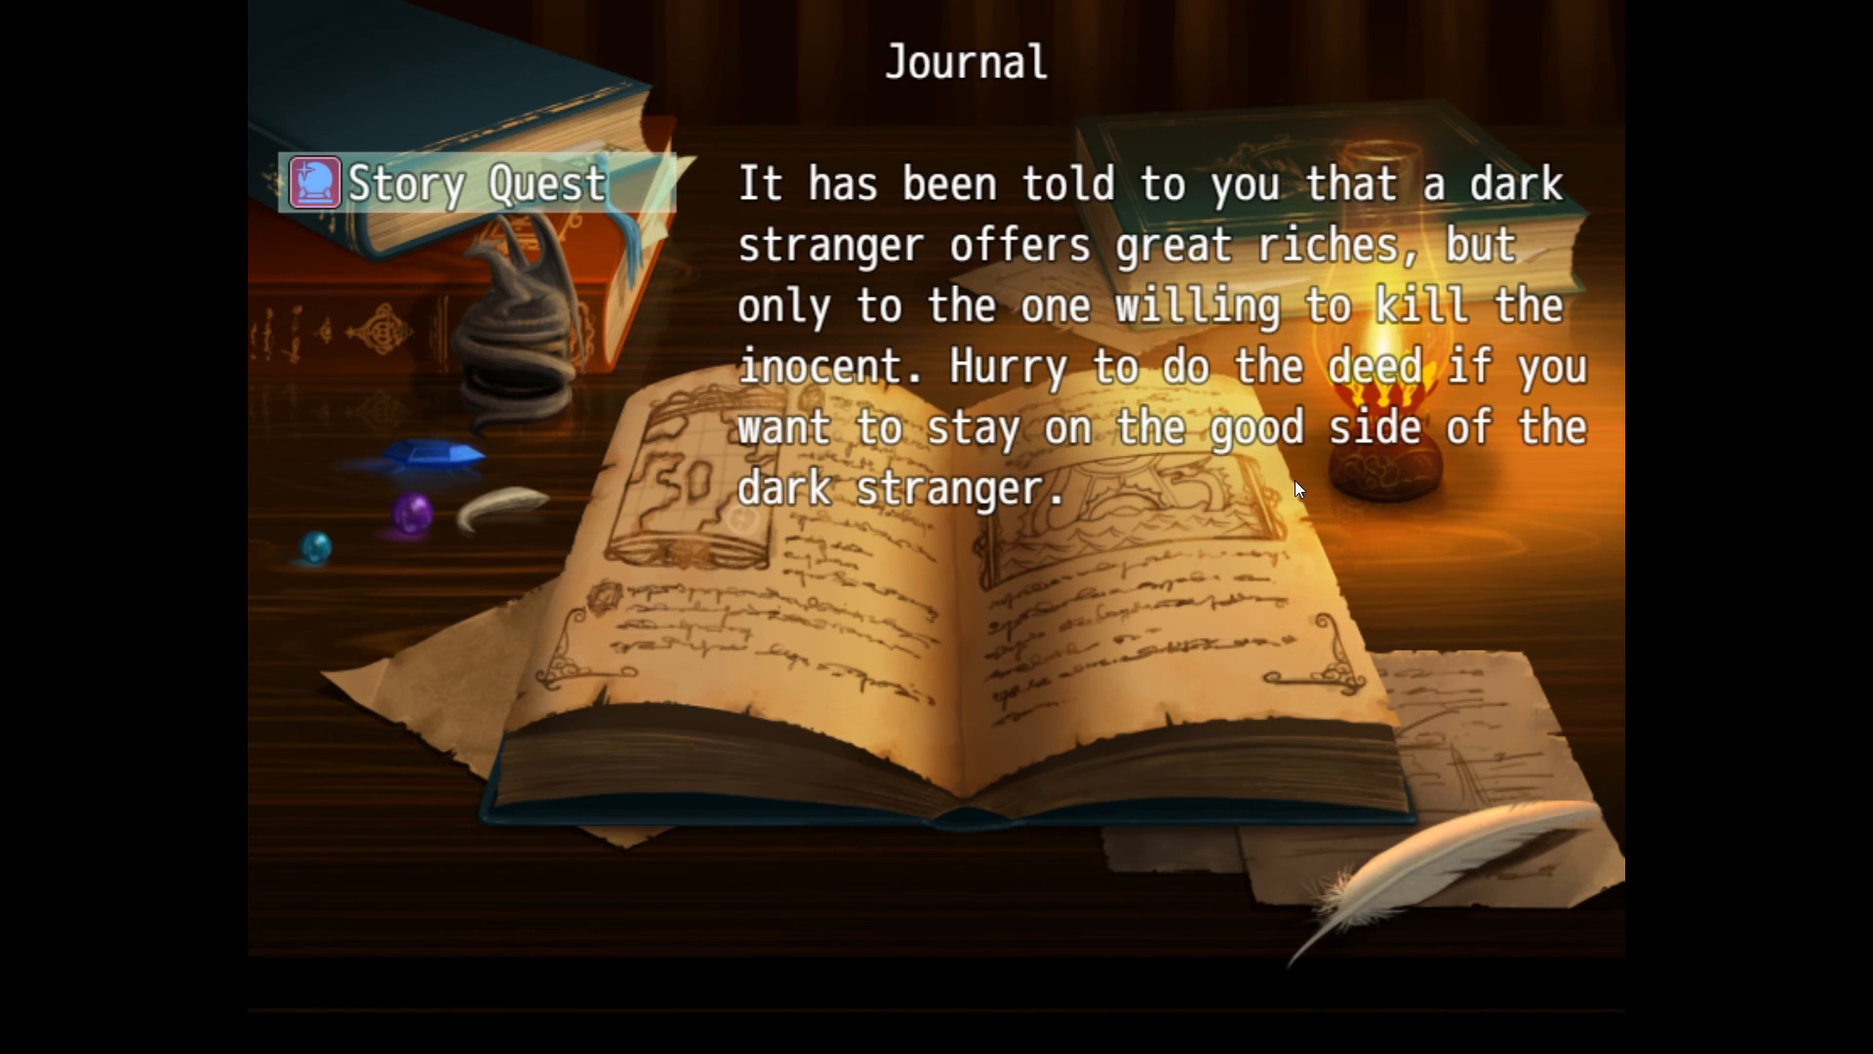
key(Escape)
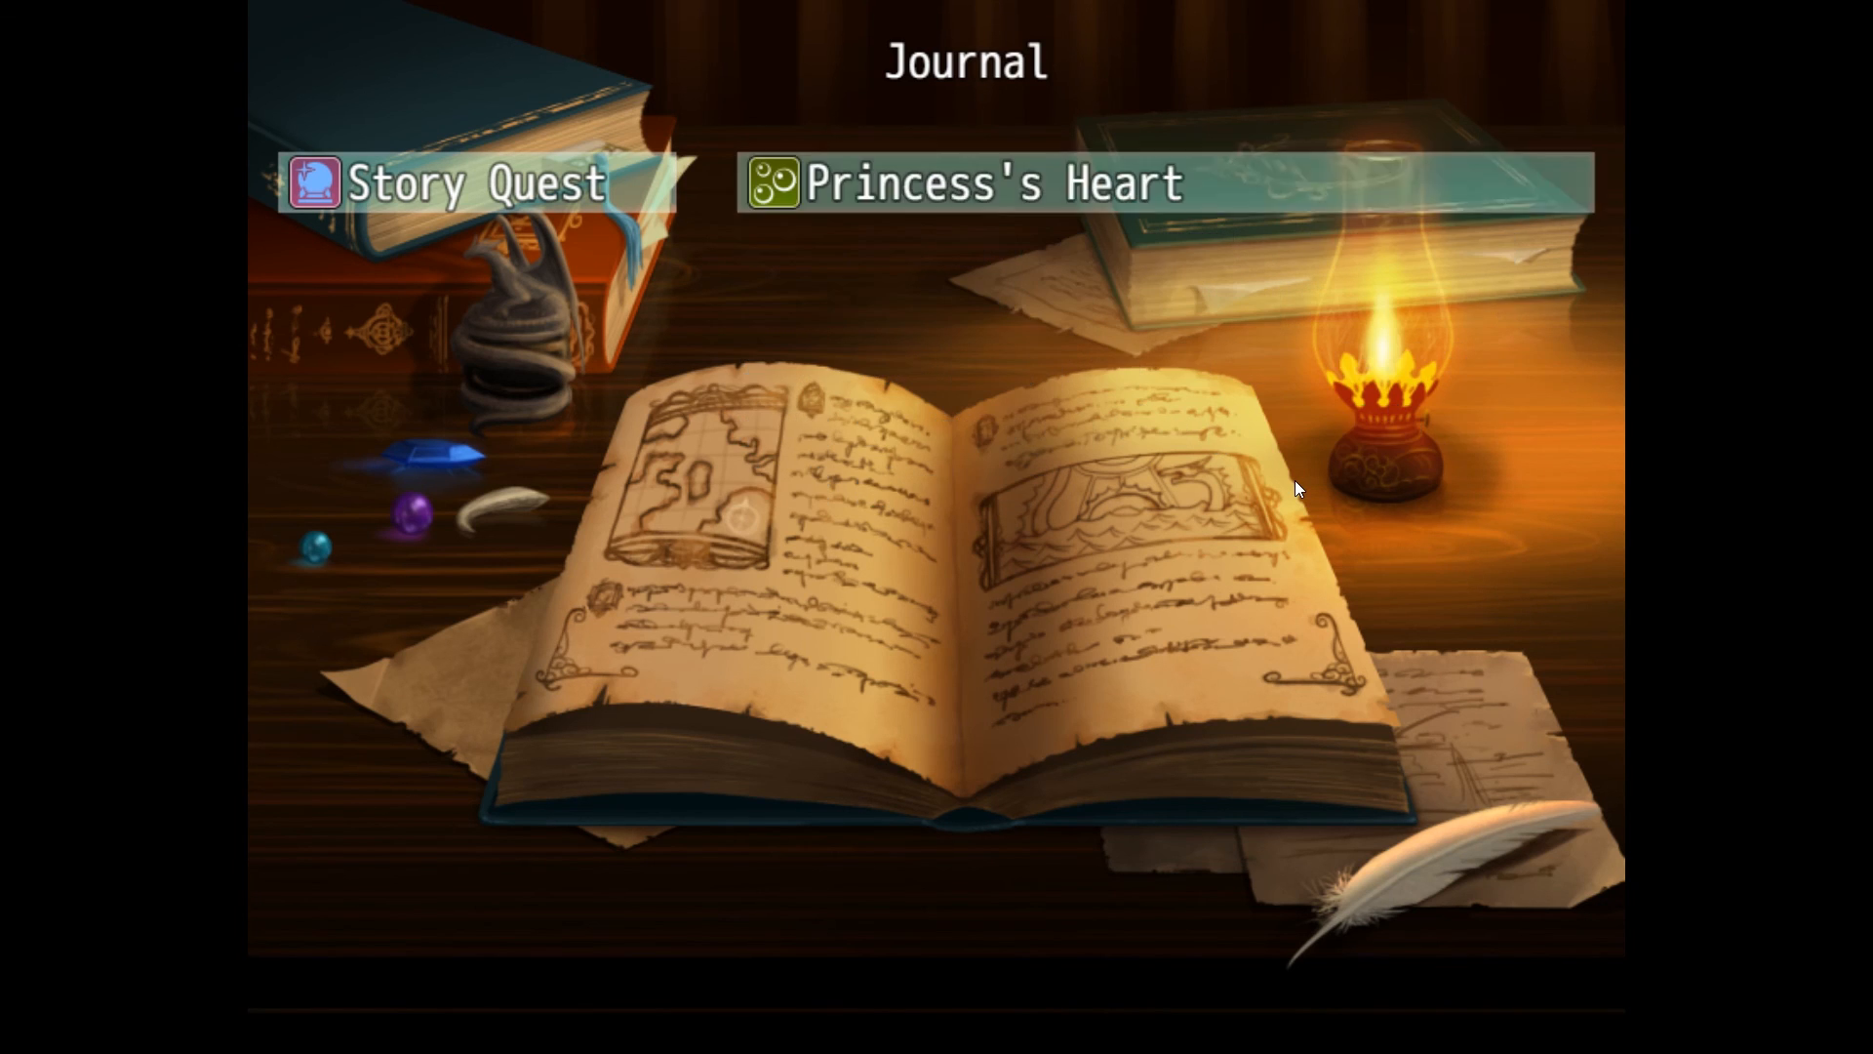
key(Escape)
key(Escape)
key(Escape)
- Walk the party to the red-haired princess and play through her dialogue to take her heart
key(Up)
key(Up)
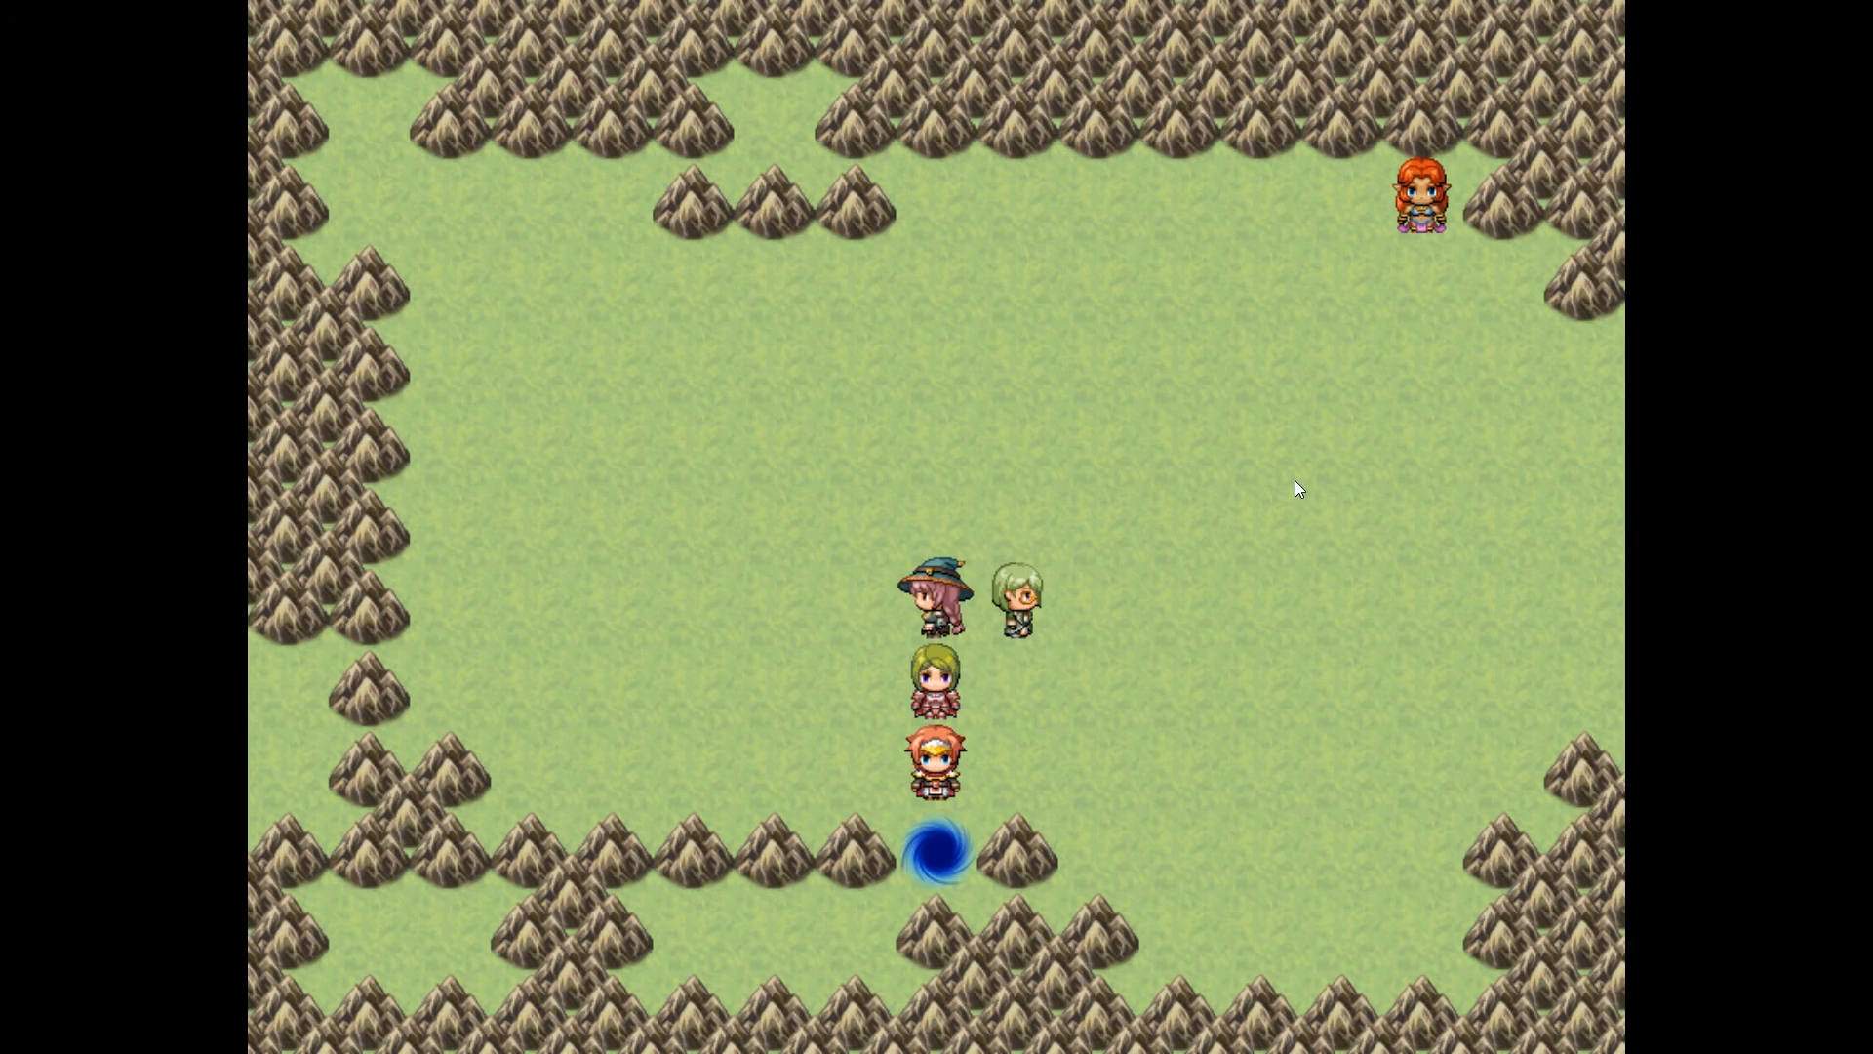
key(Right)
key(Right)
key(Right)
key(Right)
key(Right)
key(Right)
key(Up)
key(Up)
key(Up)
key(Up)
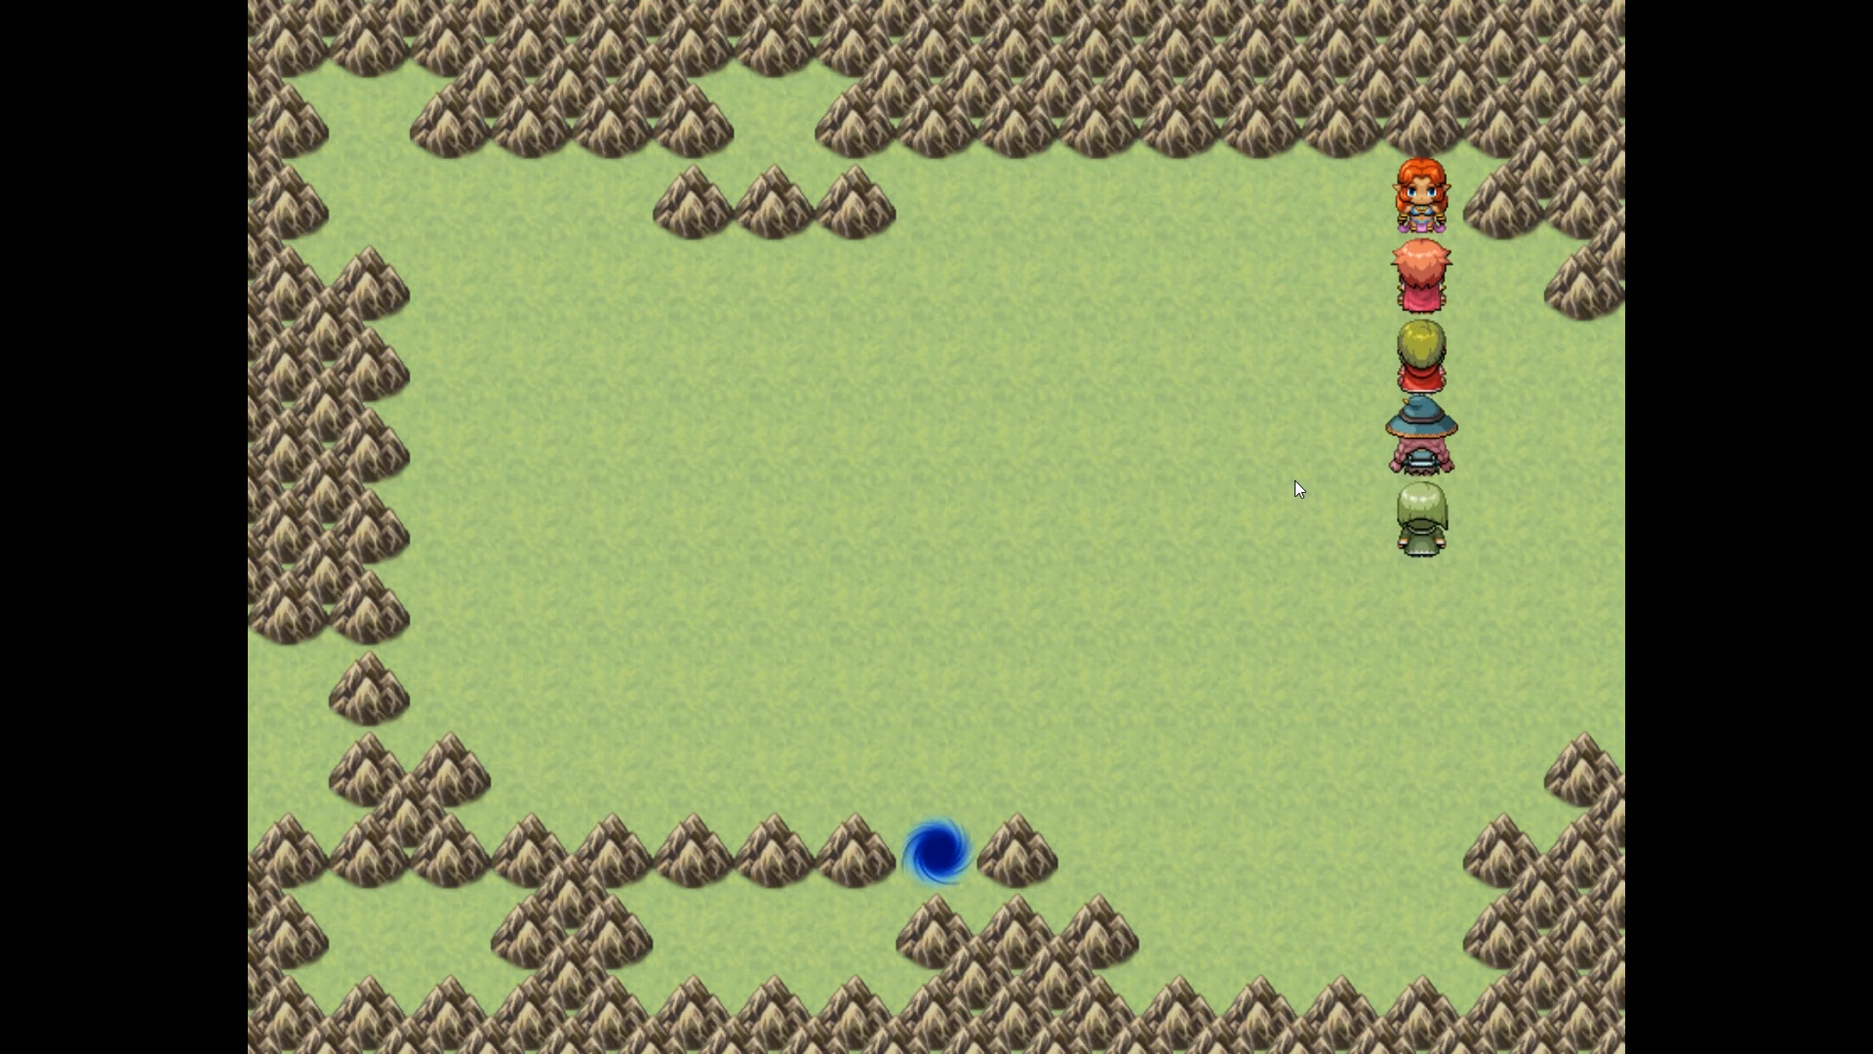
key(Return)
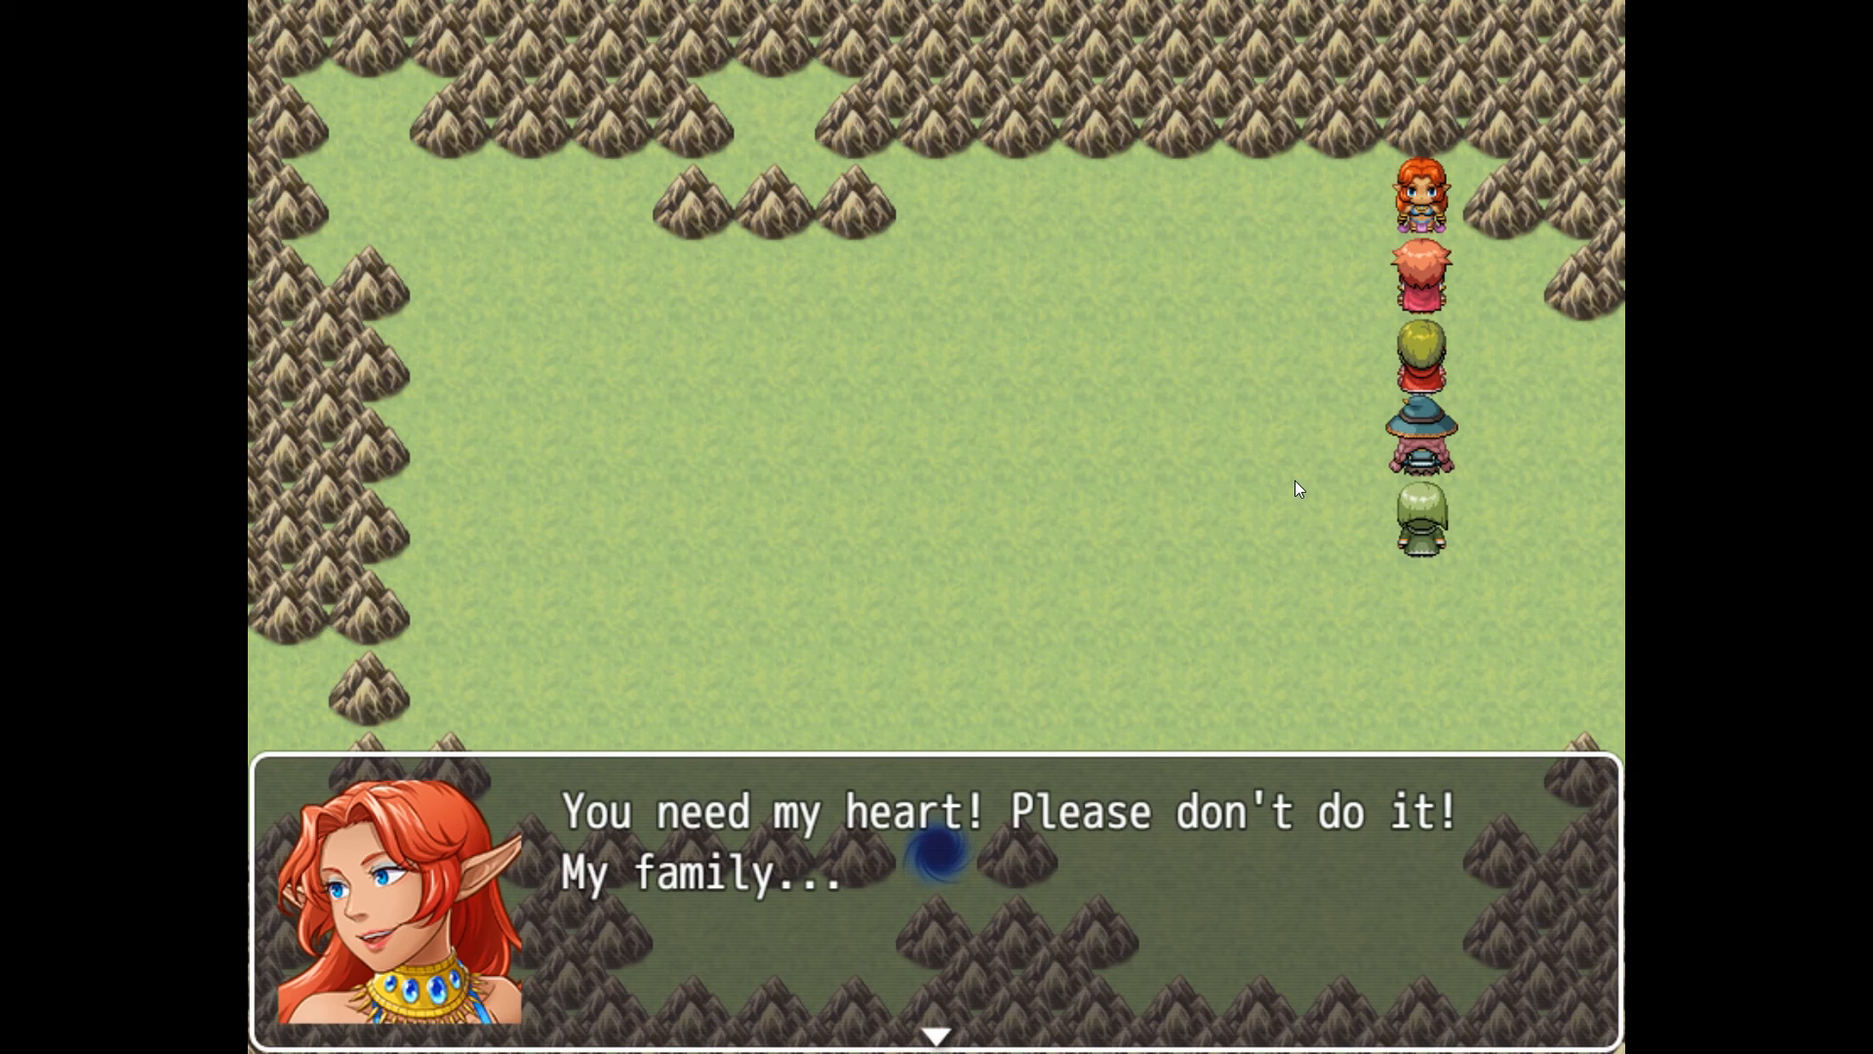
key(Return)
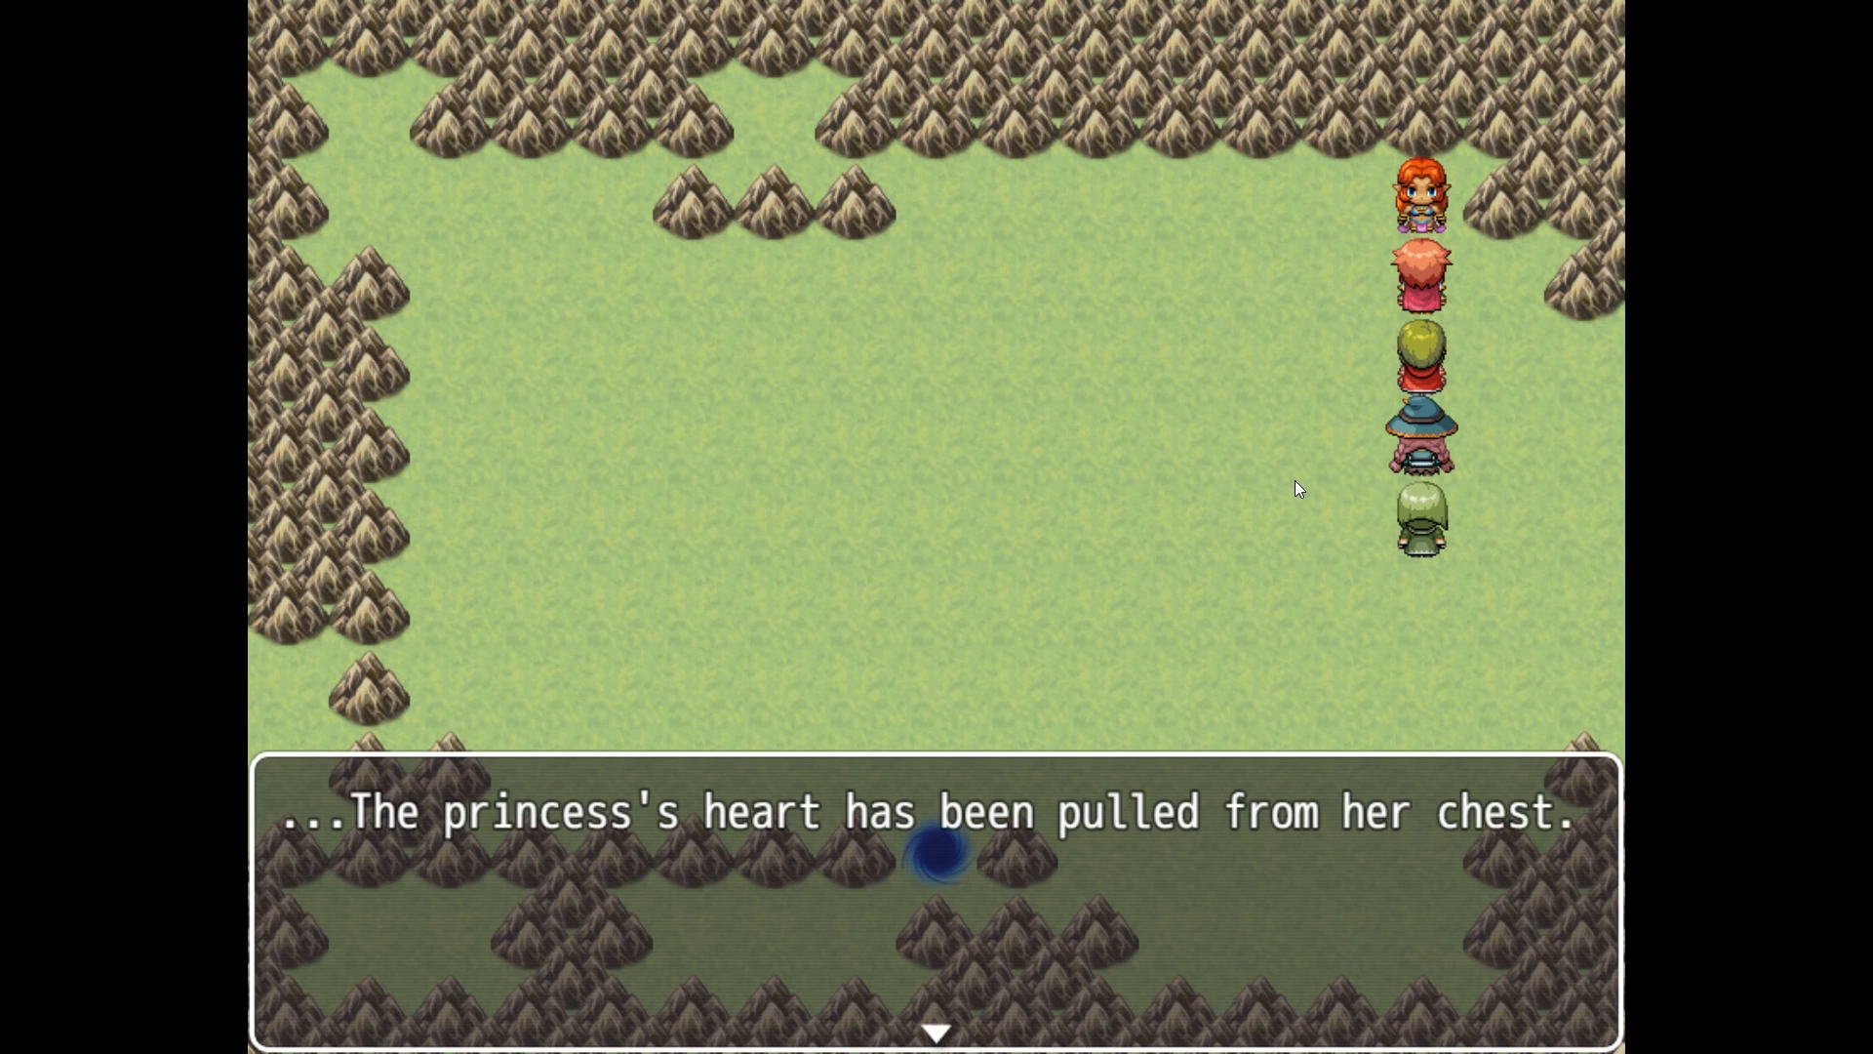
key(Return)
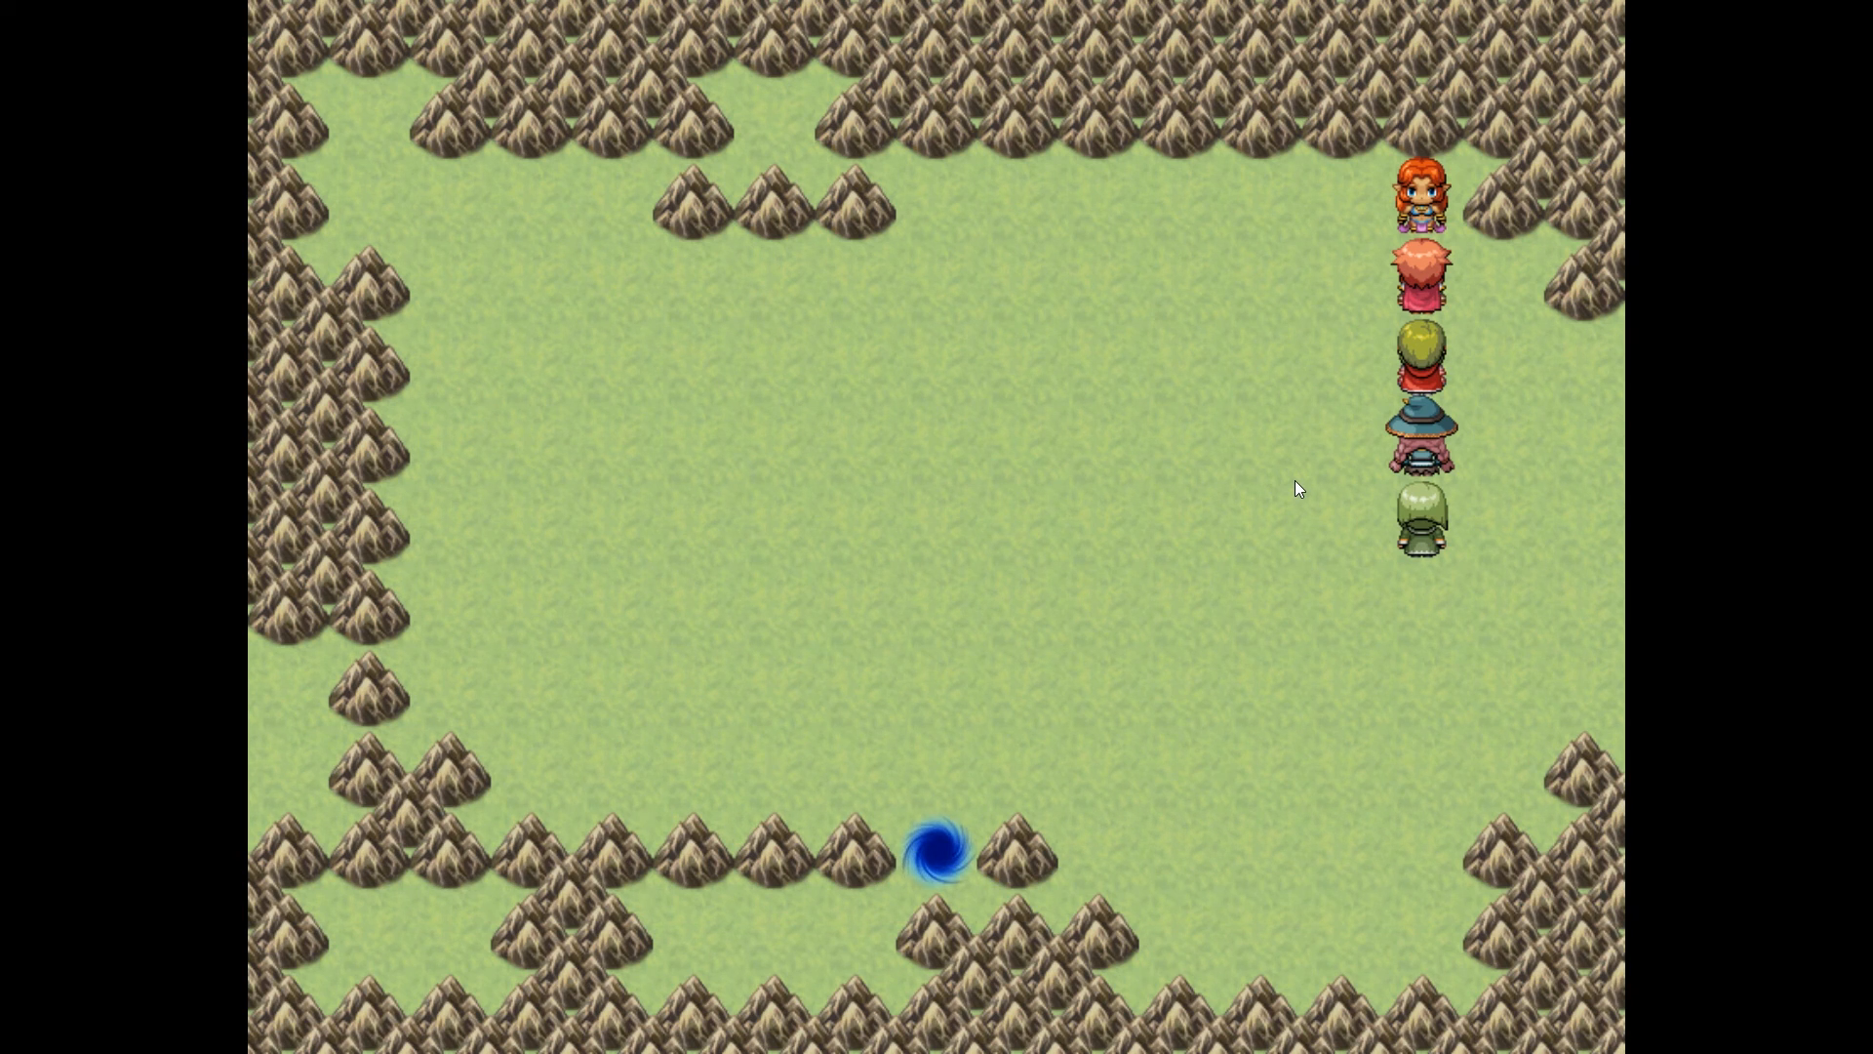
- Reopen the quest journal and check the Princess's Heart entry under Story Quest for the quest update
key(Escape)
key(Down)
key(Return)
key(Return)
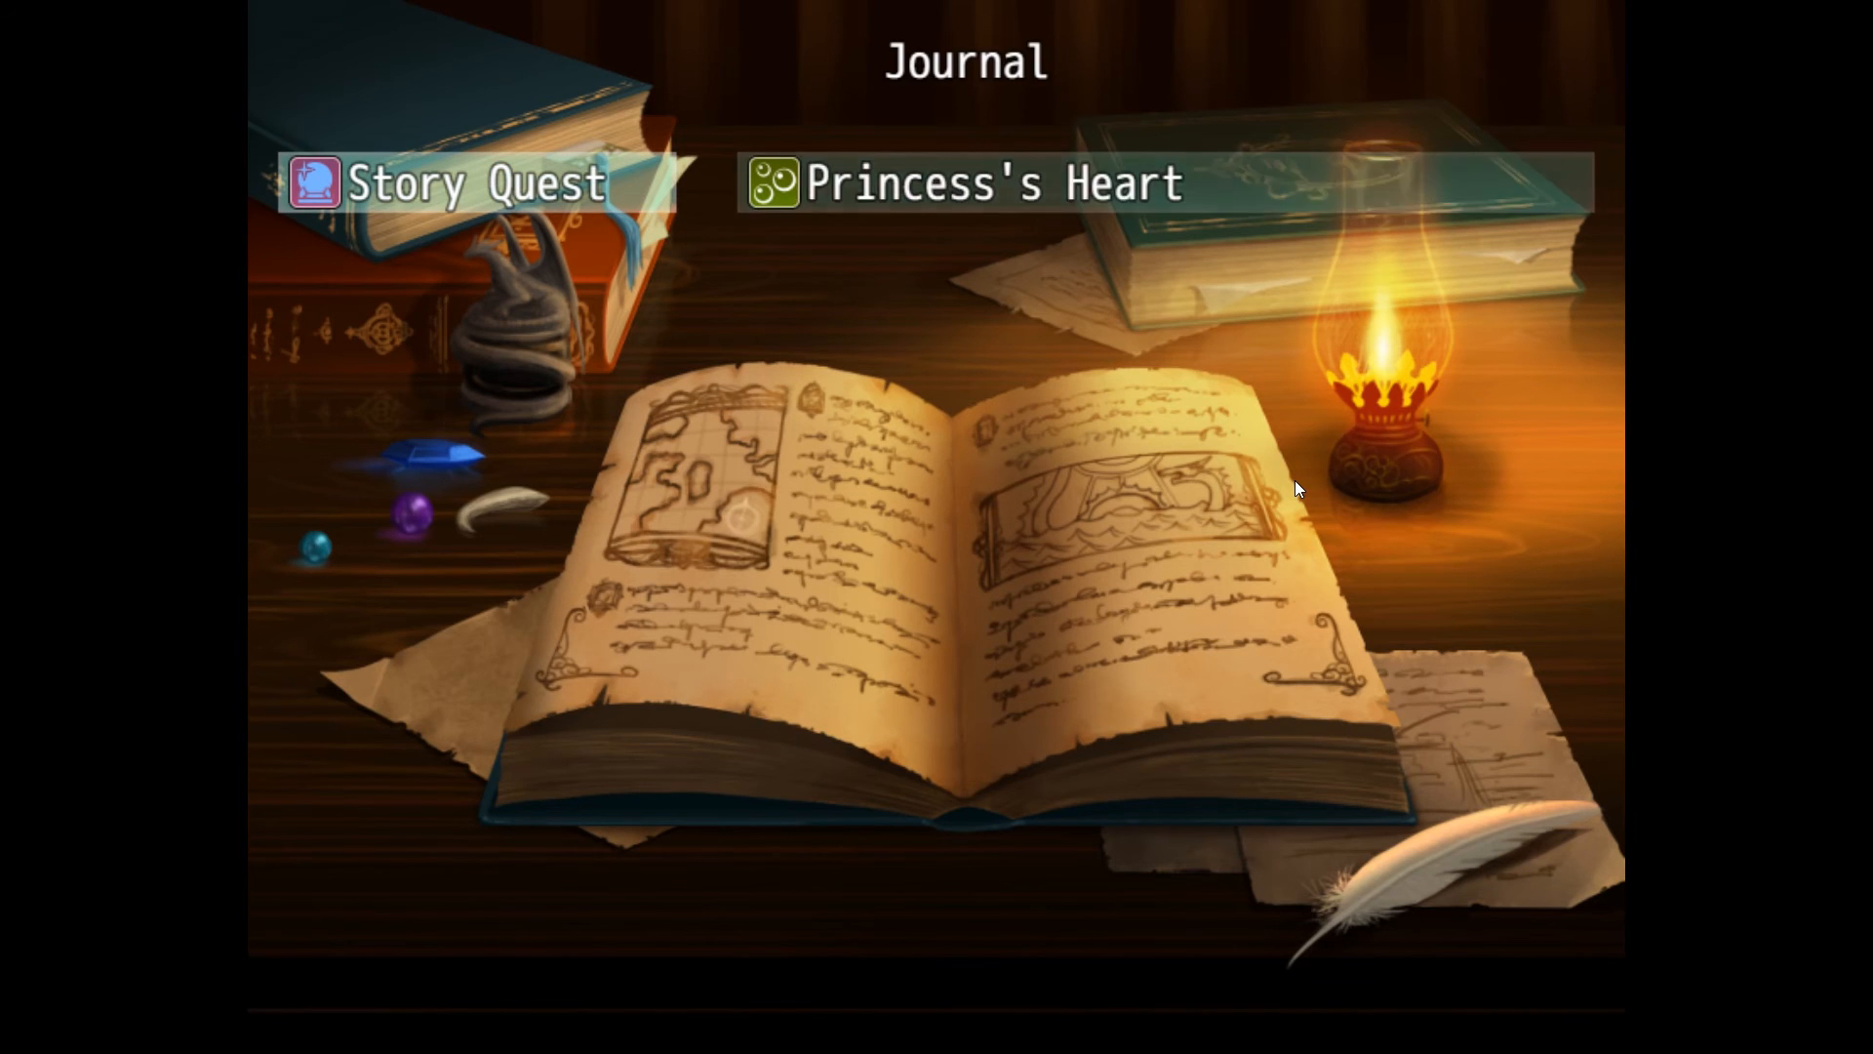
key(Return)
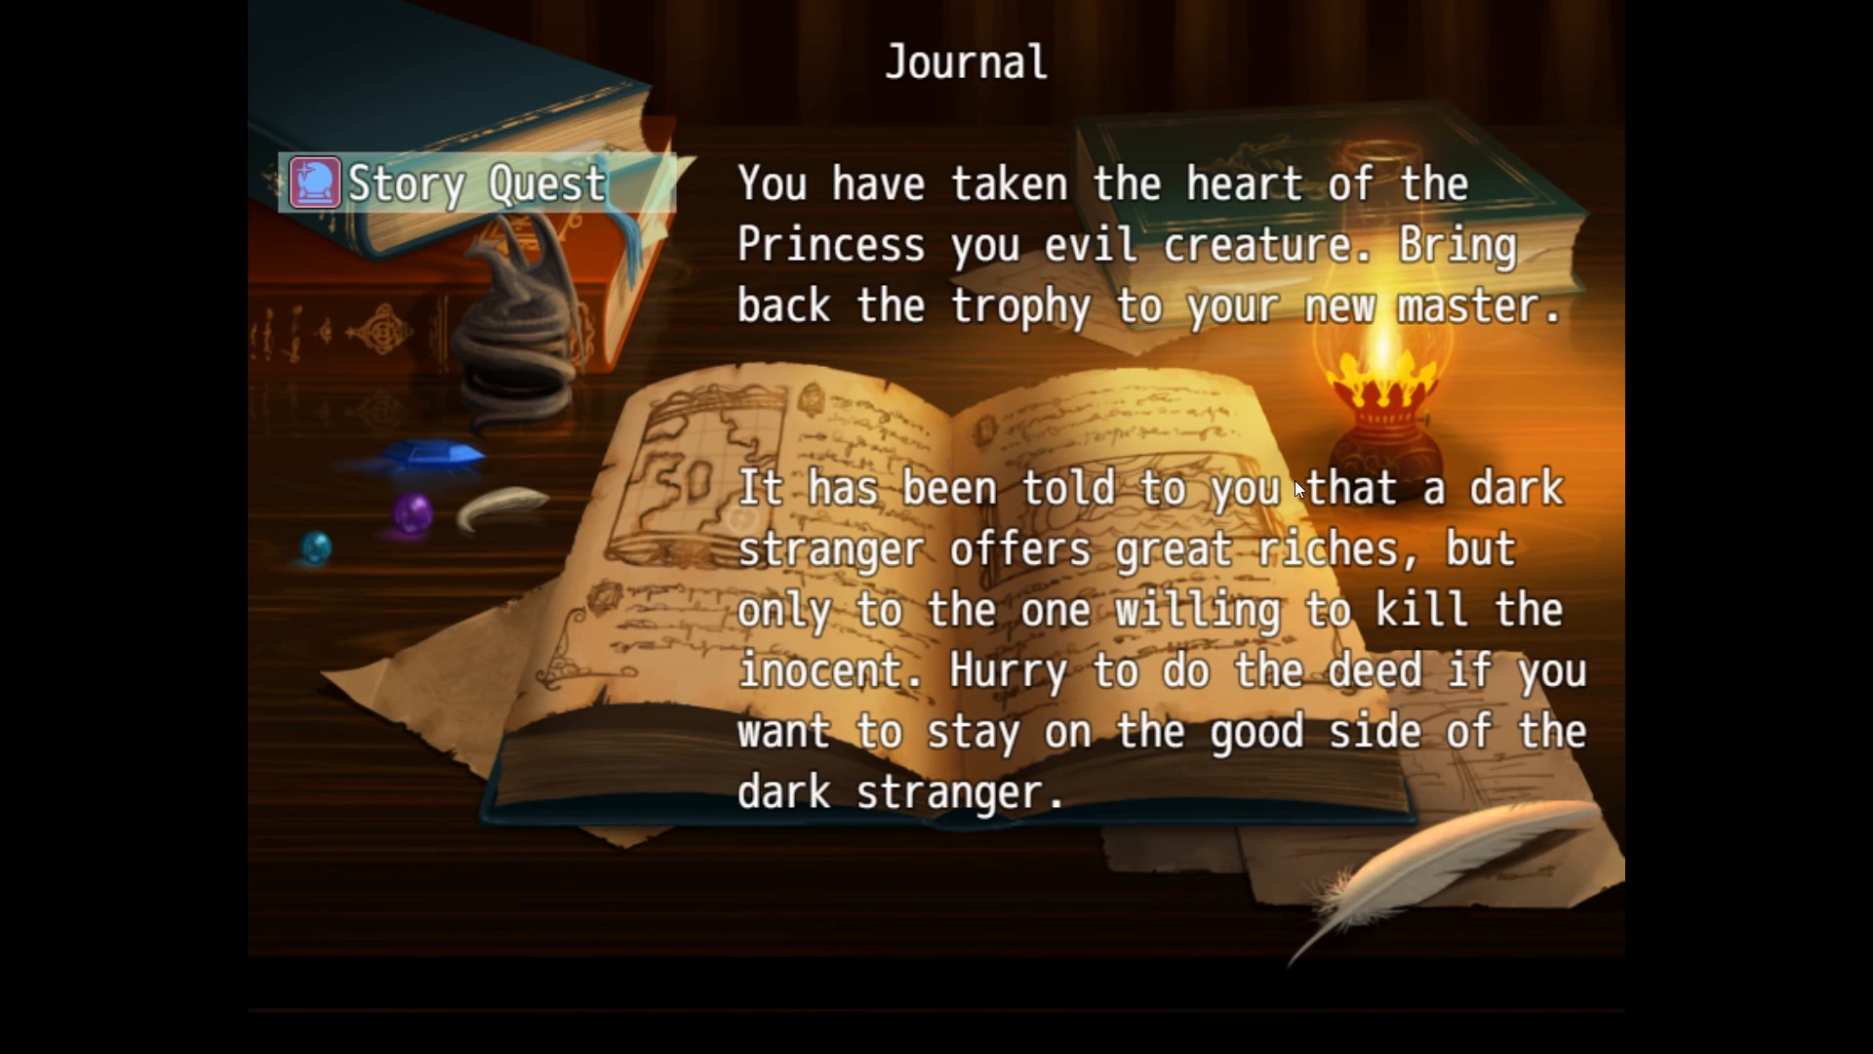
key(Escape)
key(Escape)
key(Escape)
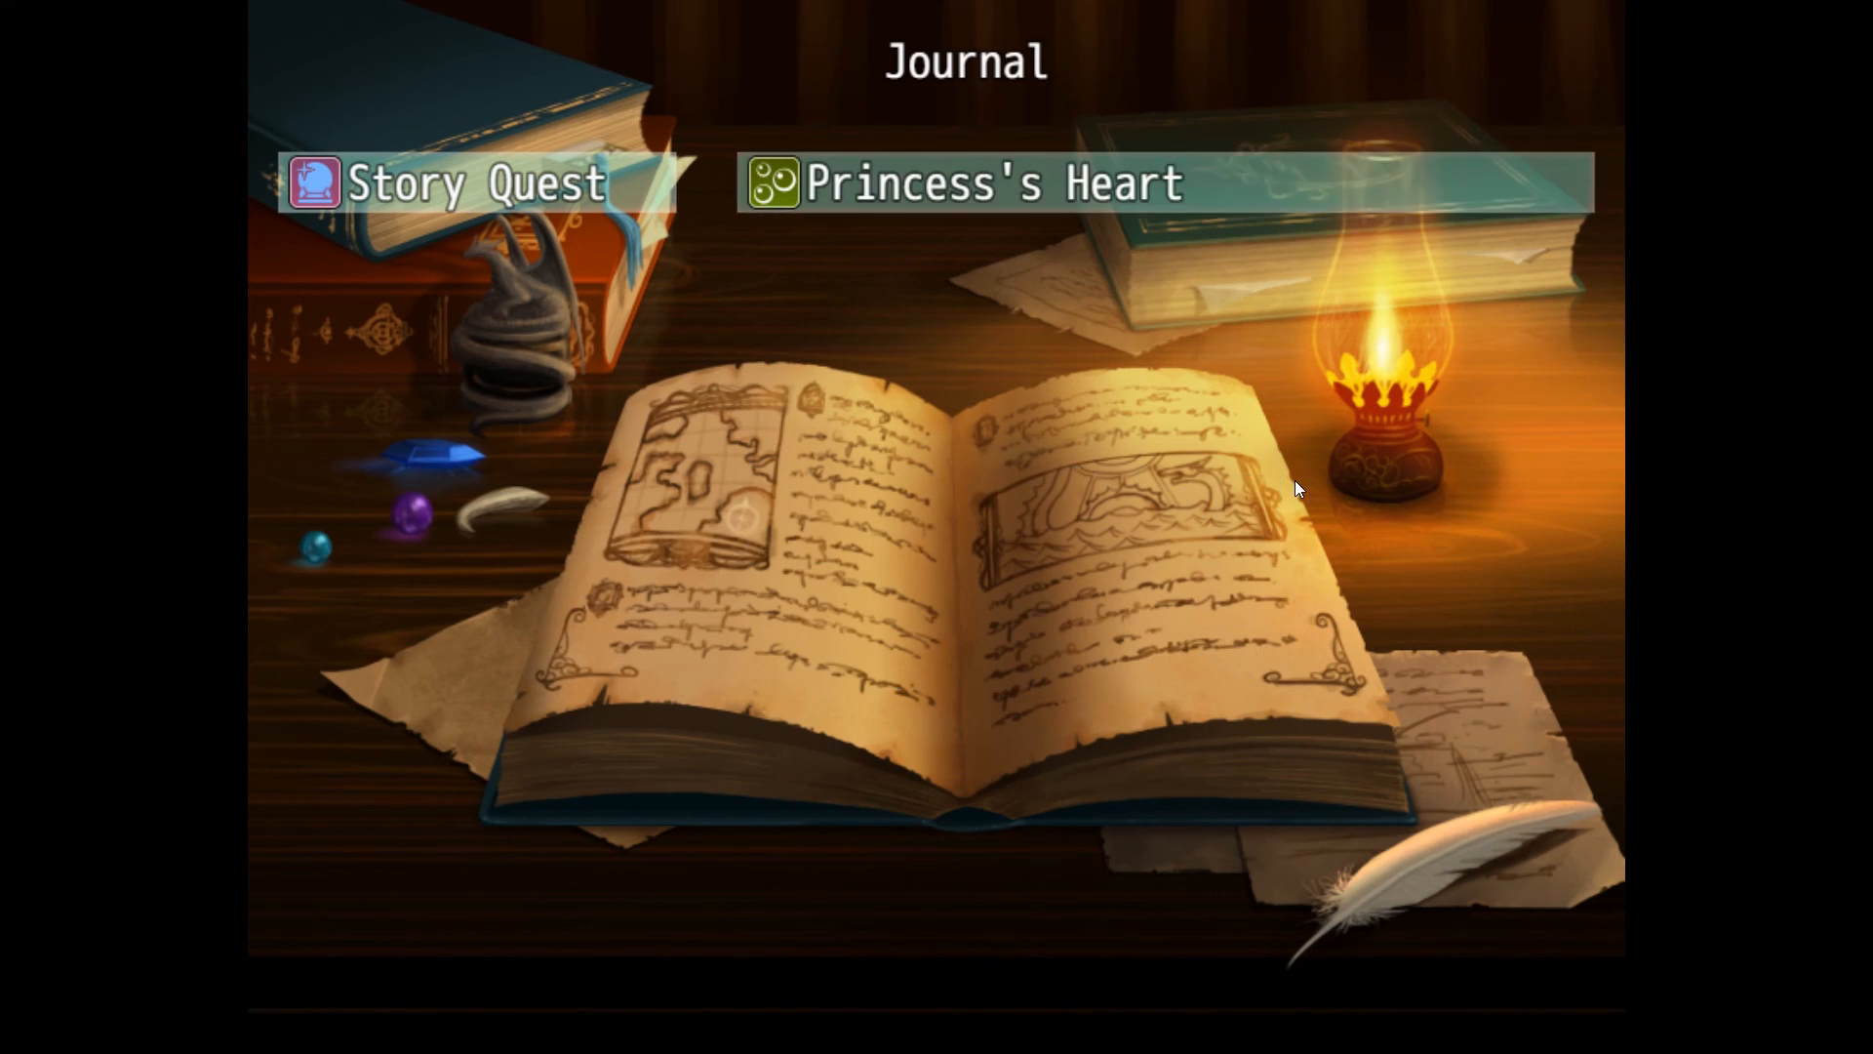
key(Escape)
- Leave the journal, walk the party back to the blue portal and finish the Dark Stranger's dialogue to hand over the princess's heart
key(Left)
key(Left)
key(Left)
key(Left)
key(Left)
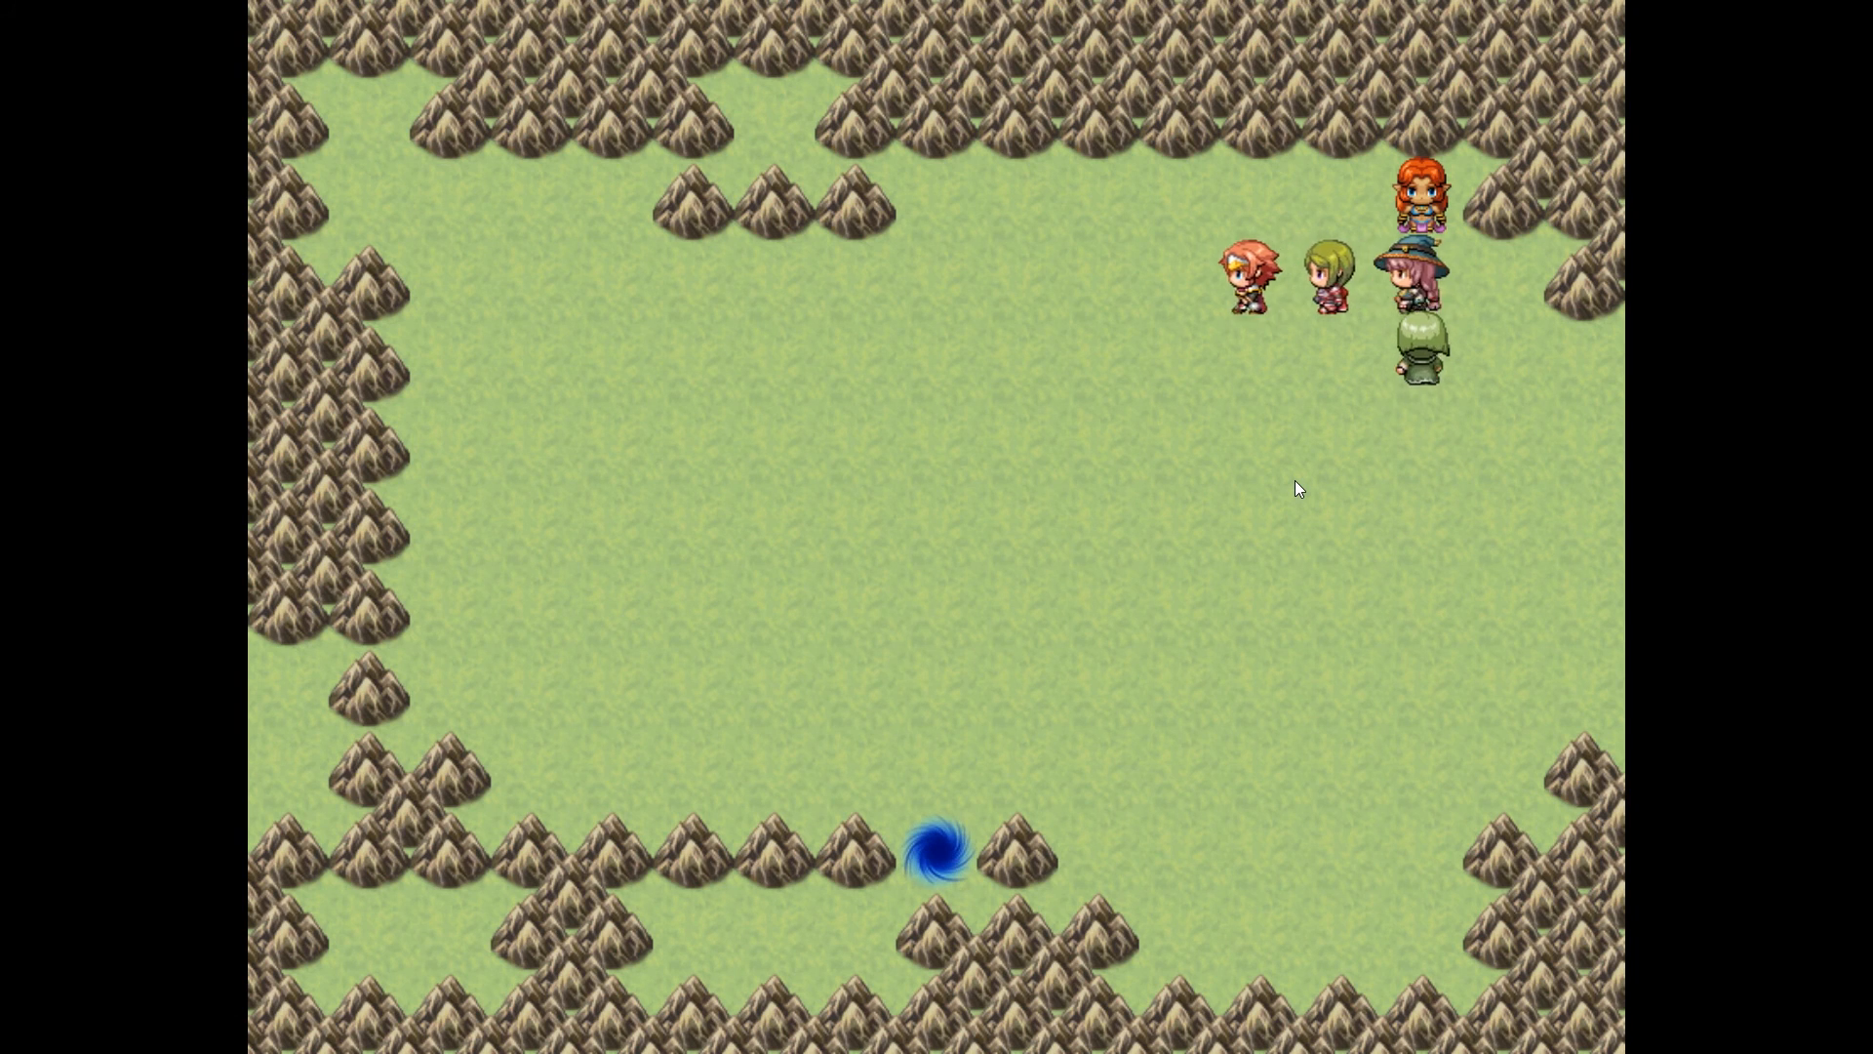
key(Down)
key(Down)
key(Down)
key(Down)
key(Left)
key(Down)
key(Down)
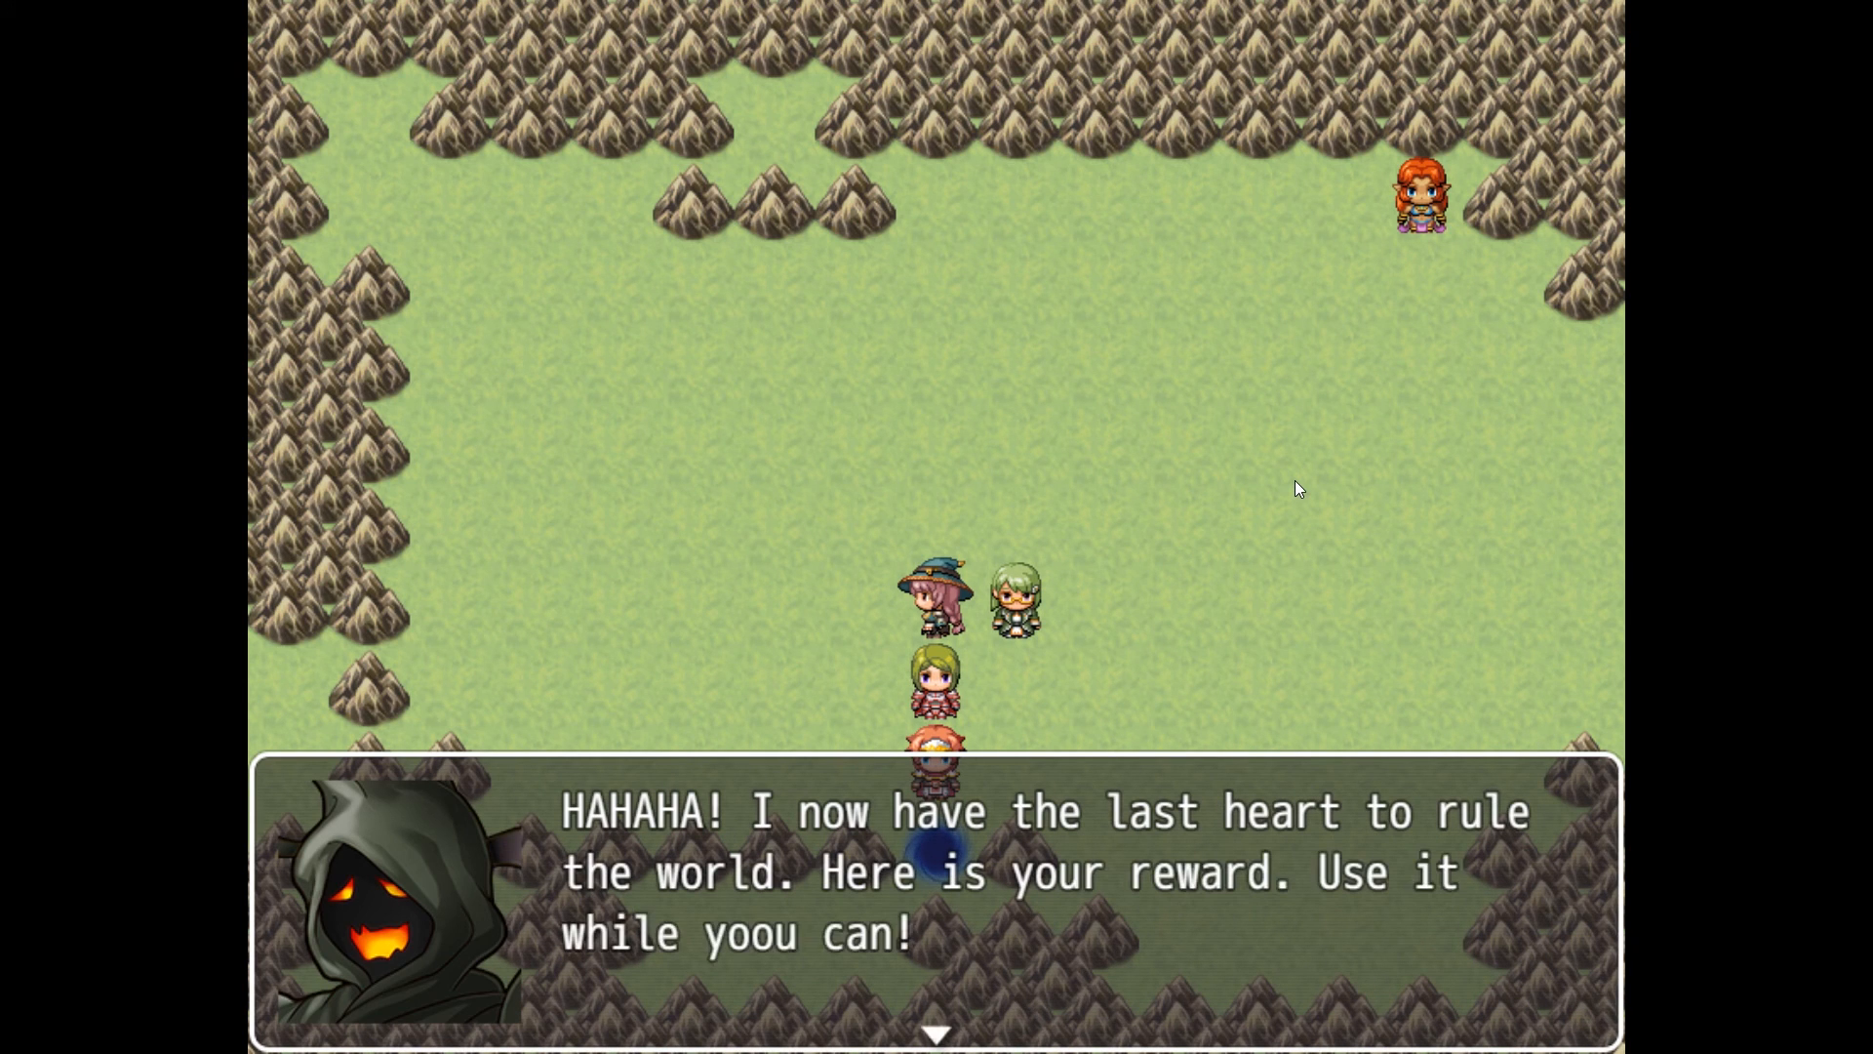
key(Return)
- Read the full Princess's Heart entry under Completed in the quest journal, then return to the map
key(Escape)
key(Down)
key(Return)
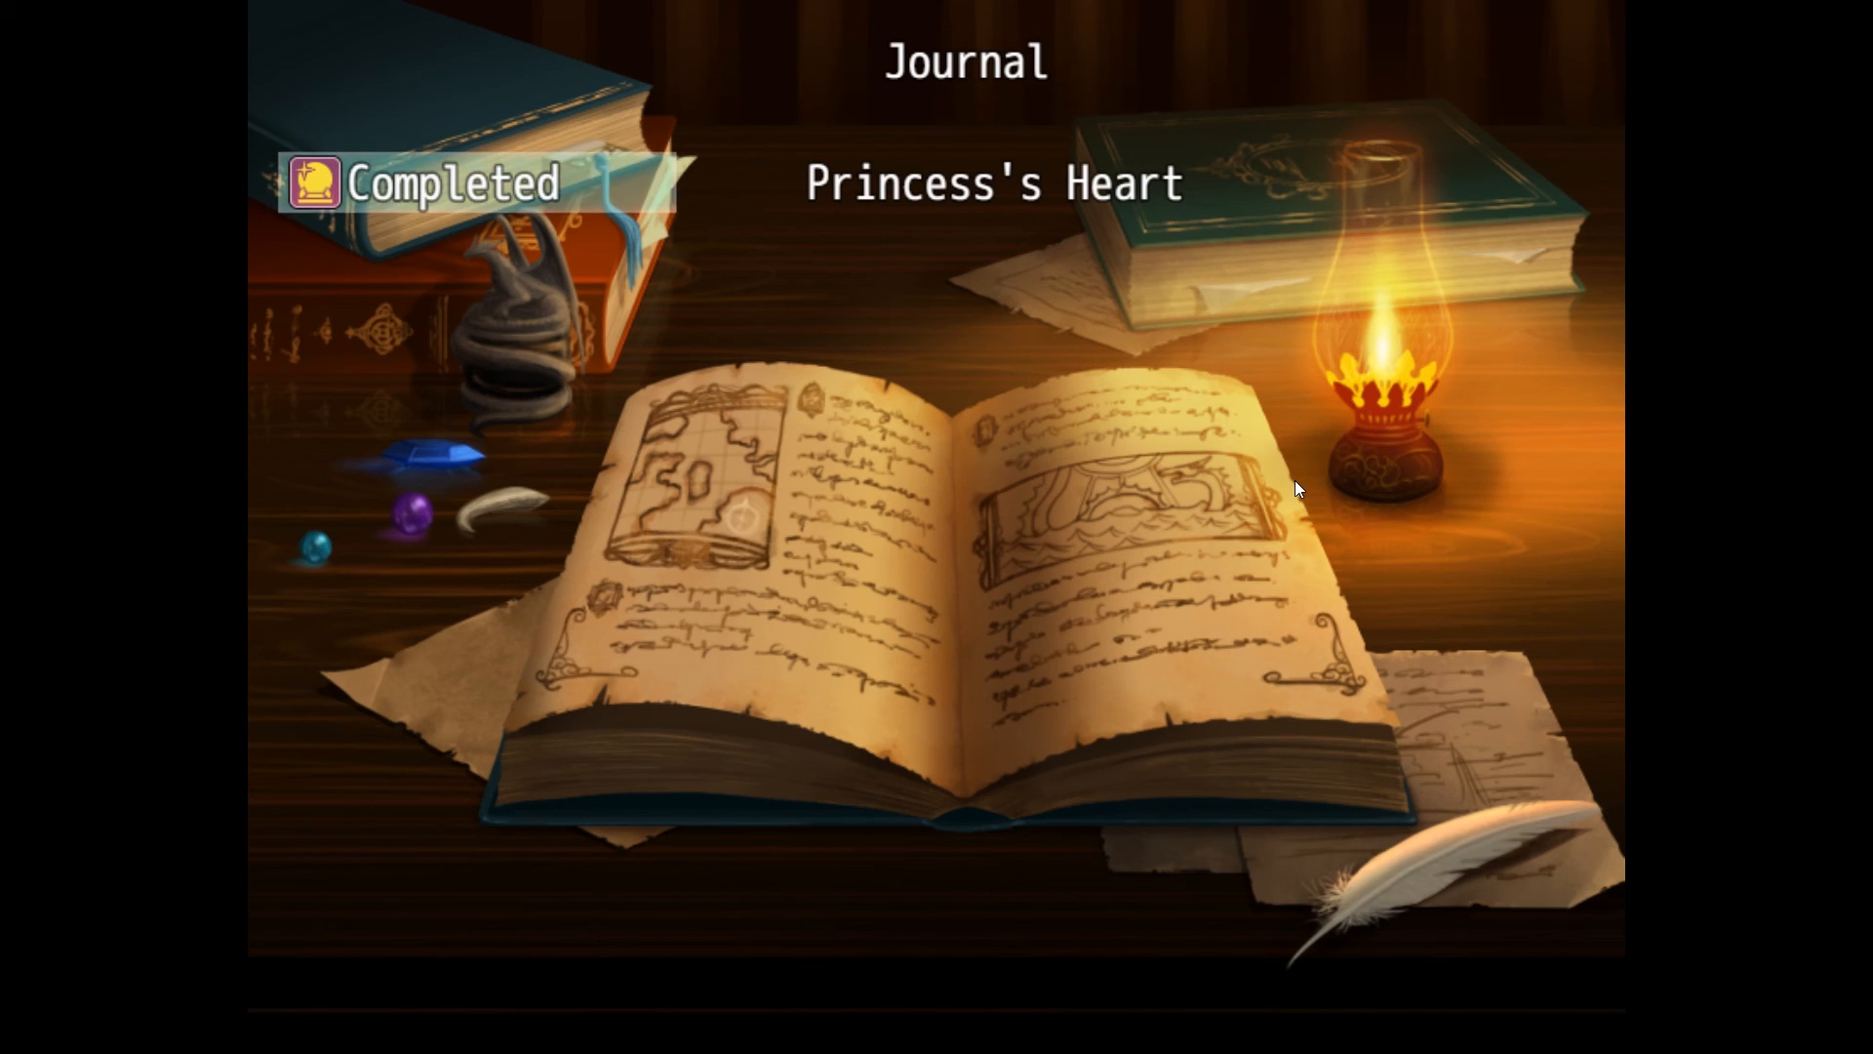
key(Return)
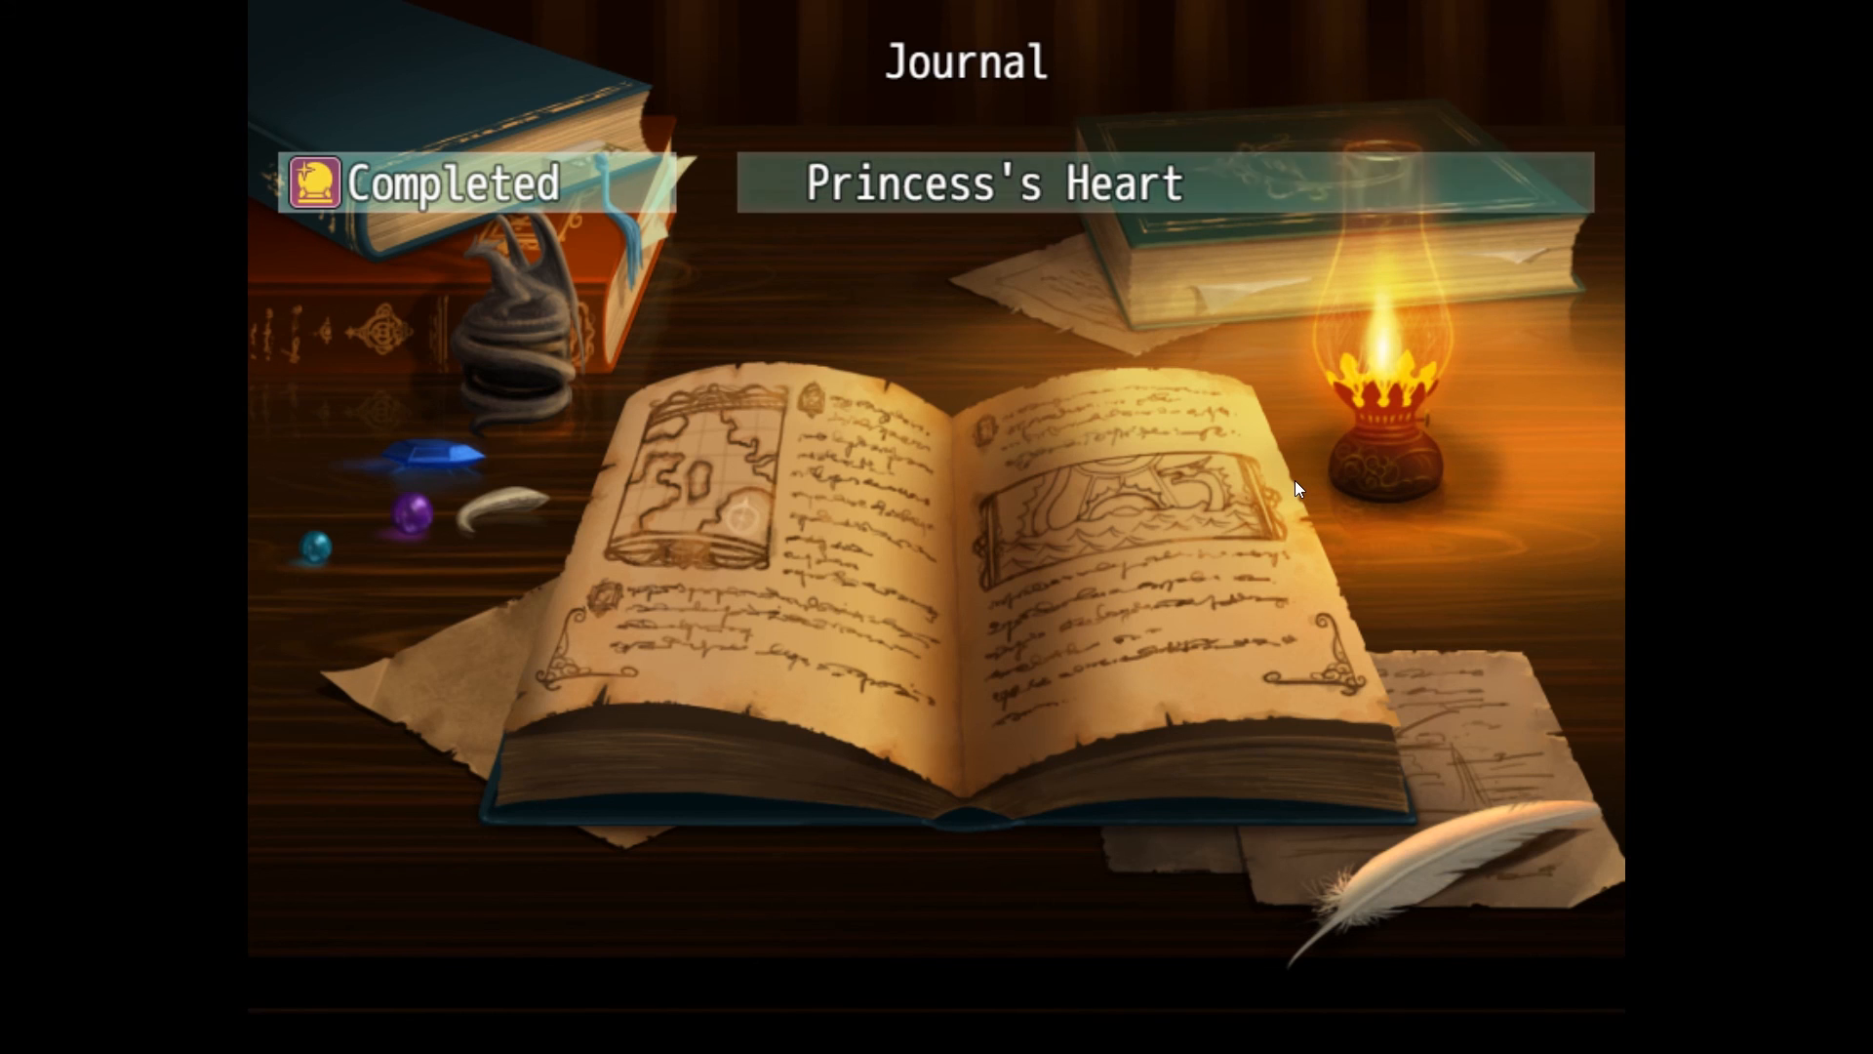
key(Return)
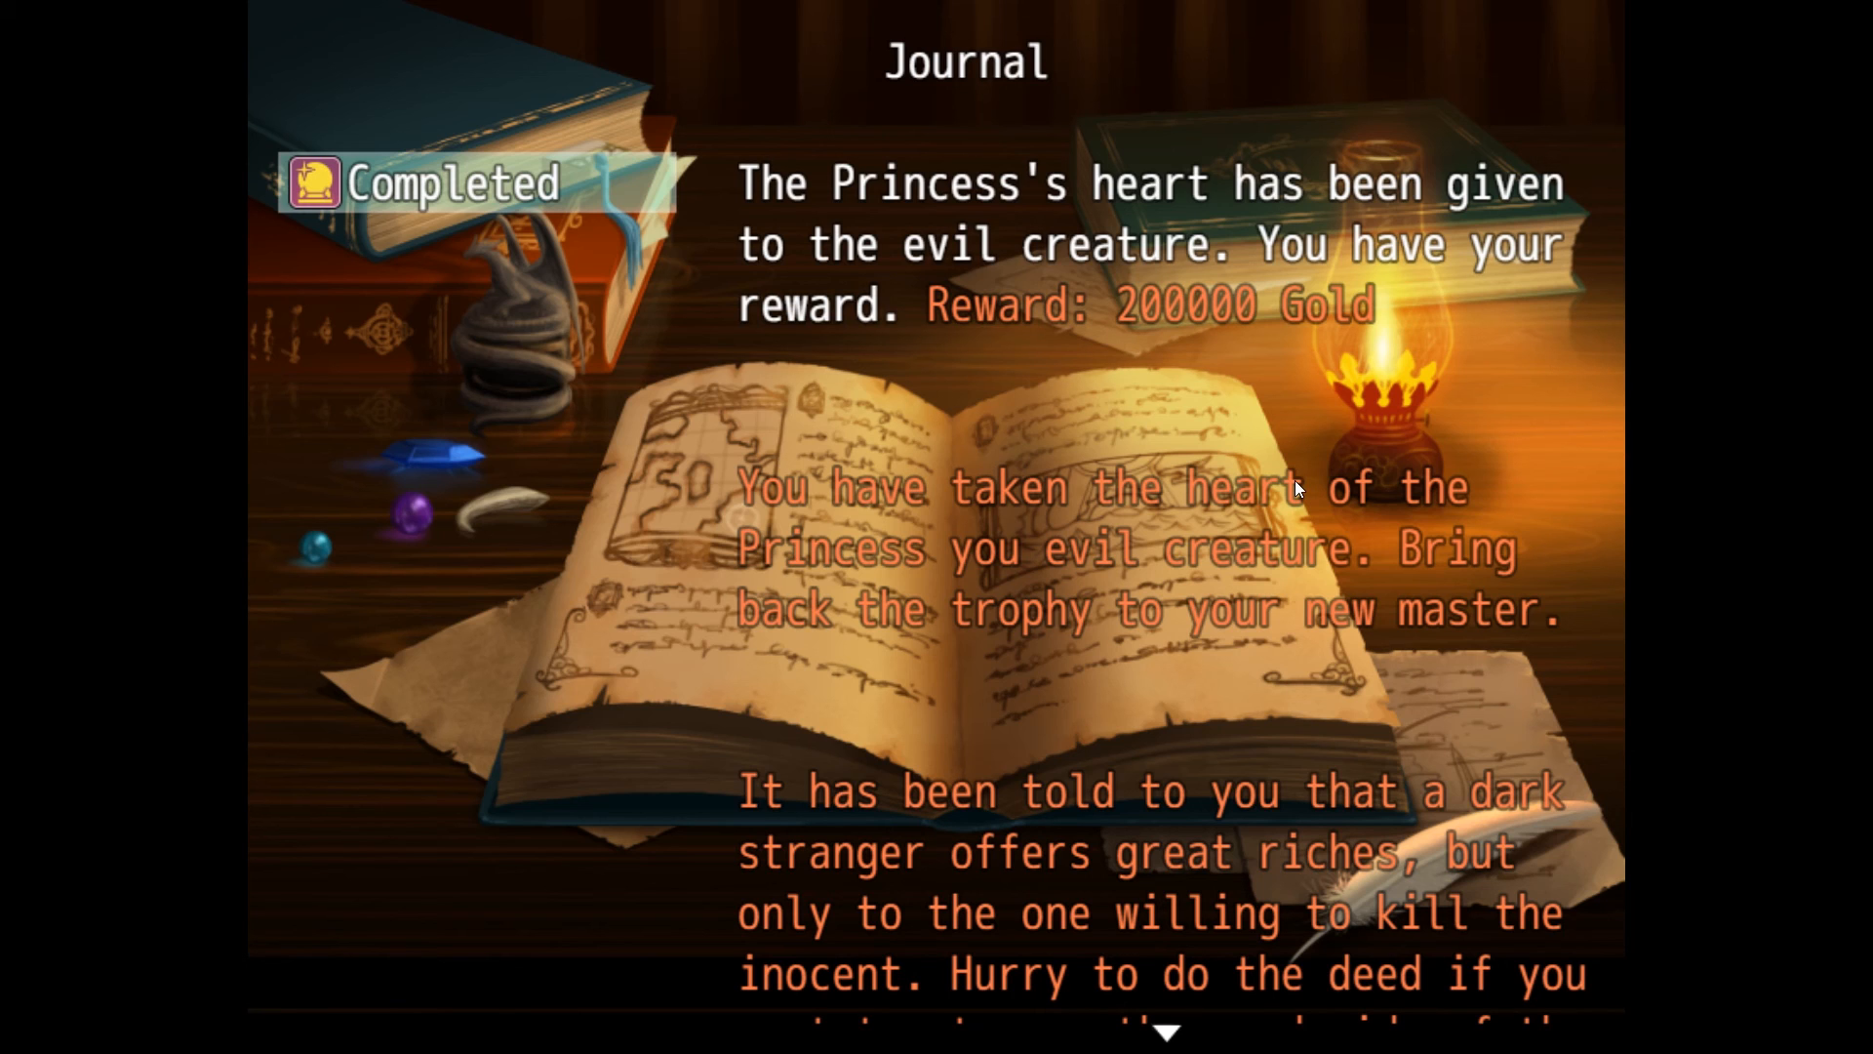
scroll(1295, 480, down, 2)
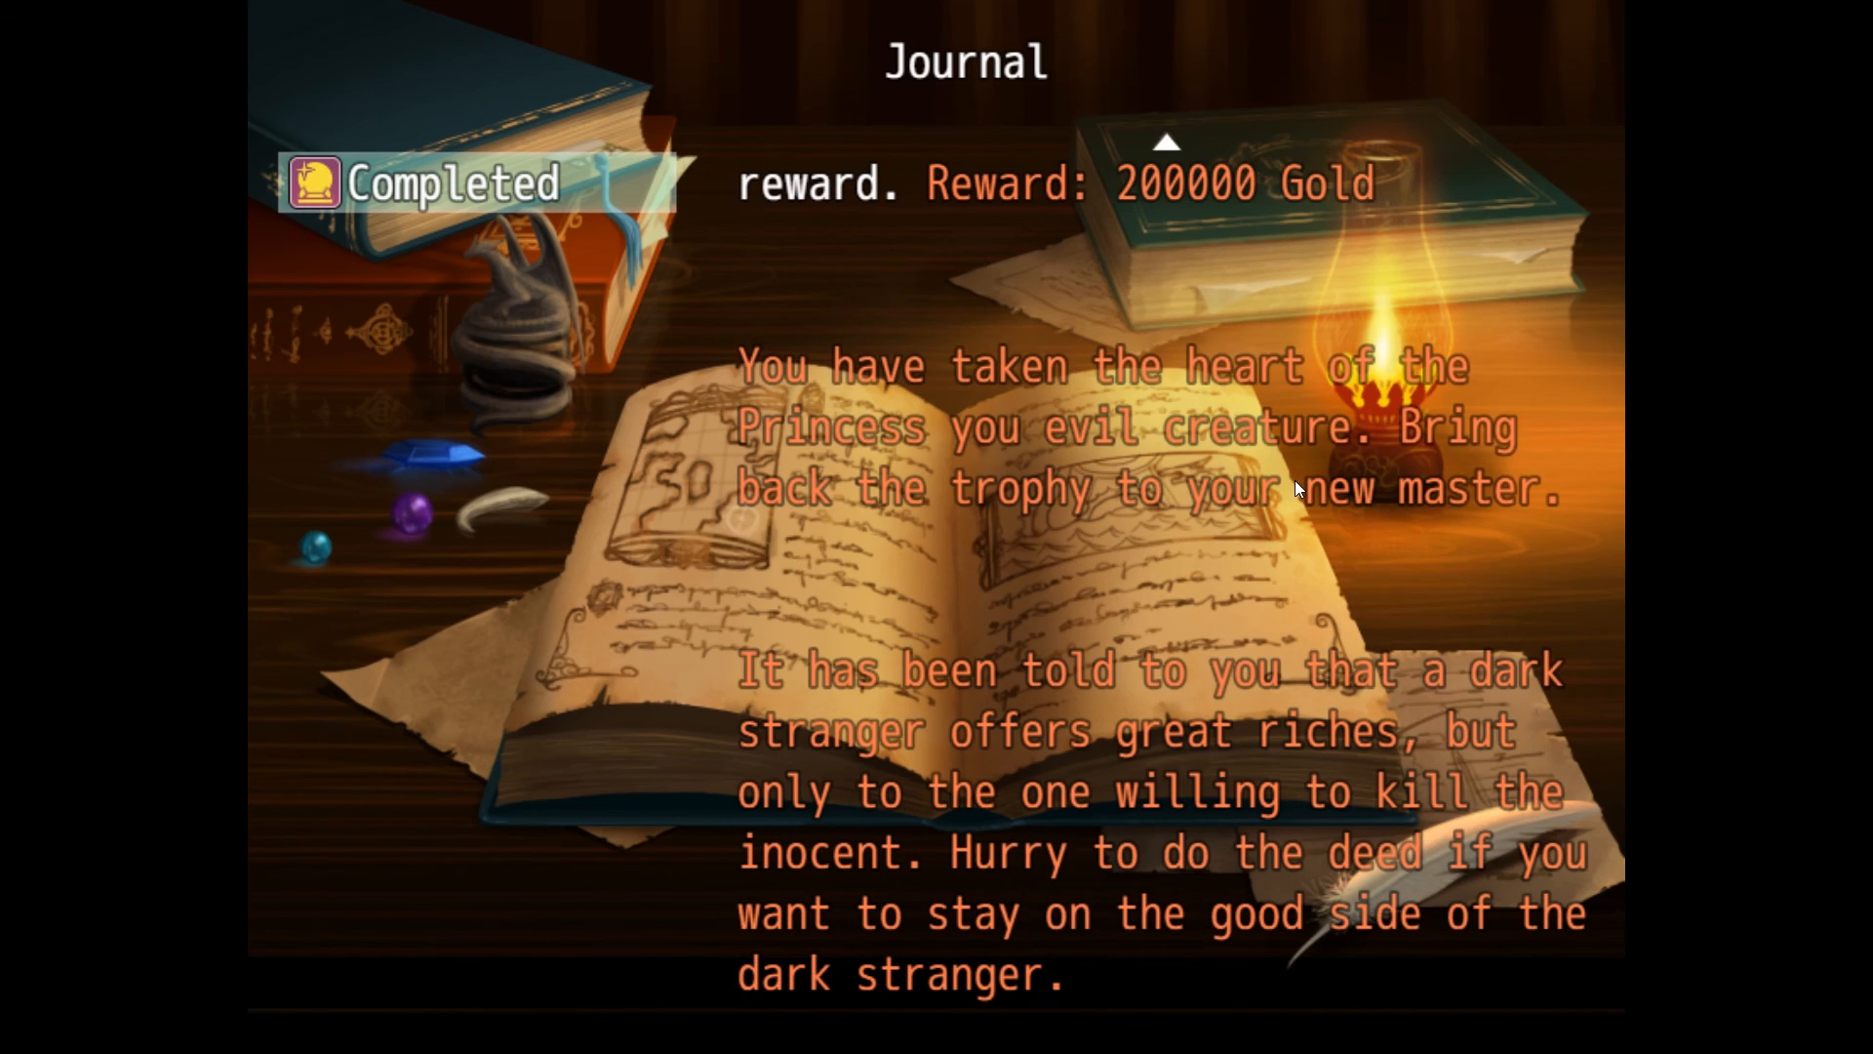
scroll(1295, 480, up, 2)
scroll(1295, 480, down, 2)
scroll(1295, 480, up, 2)
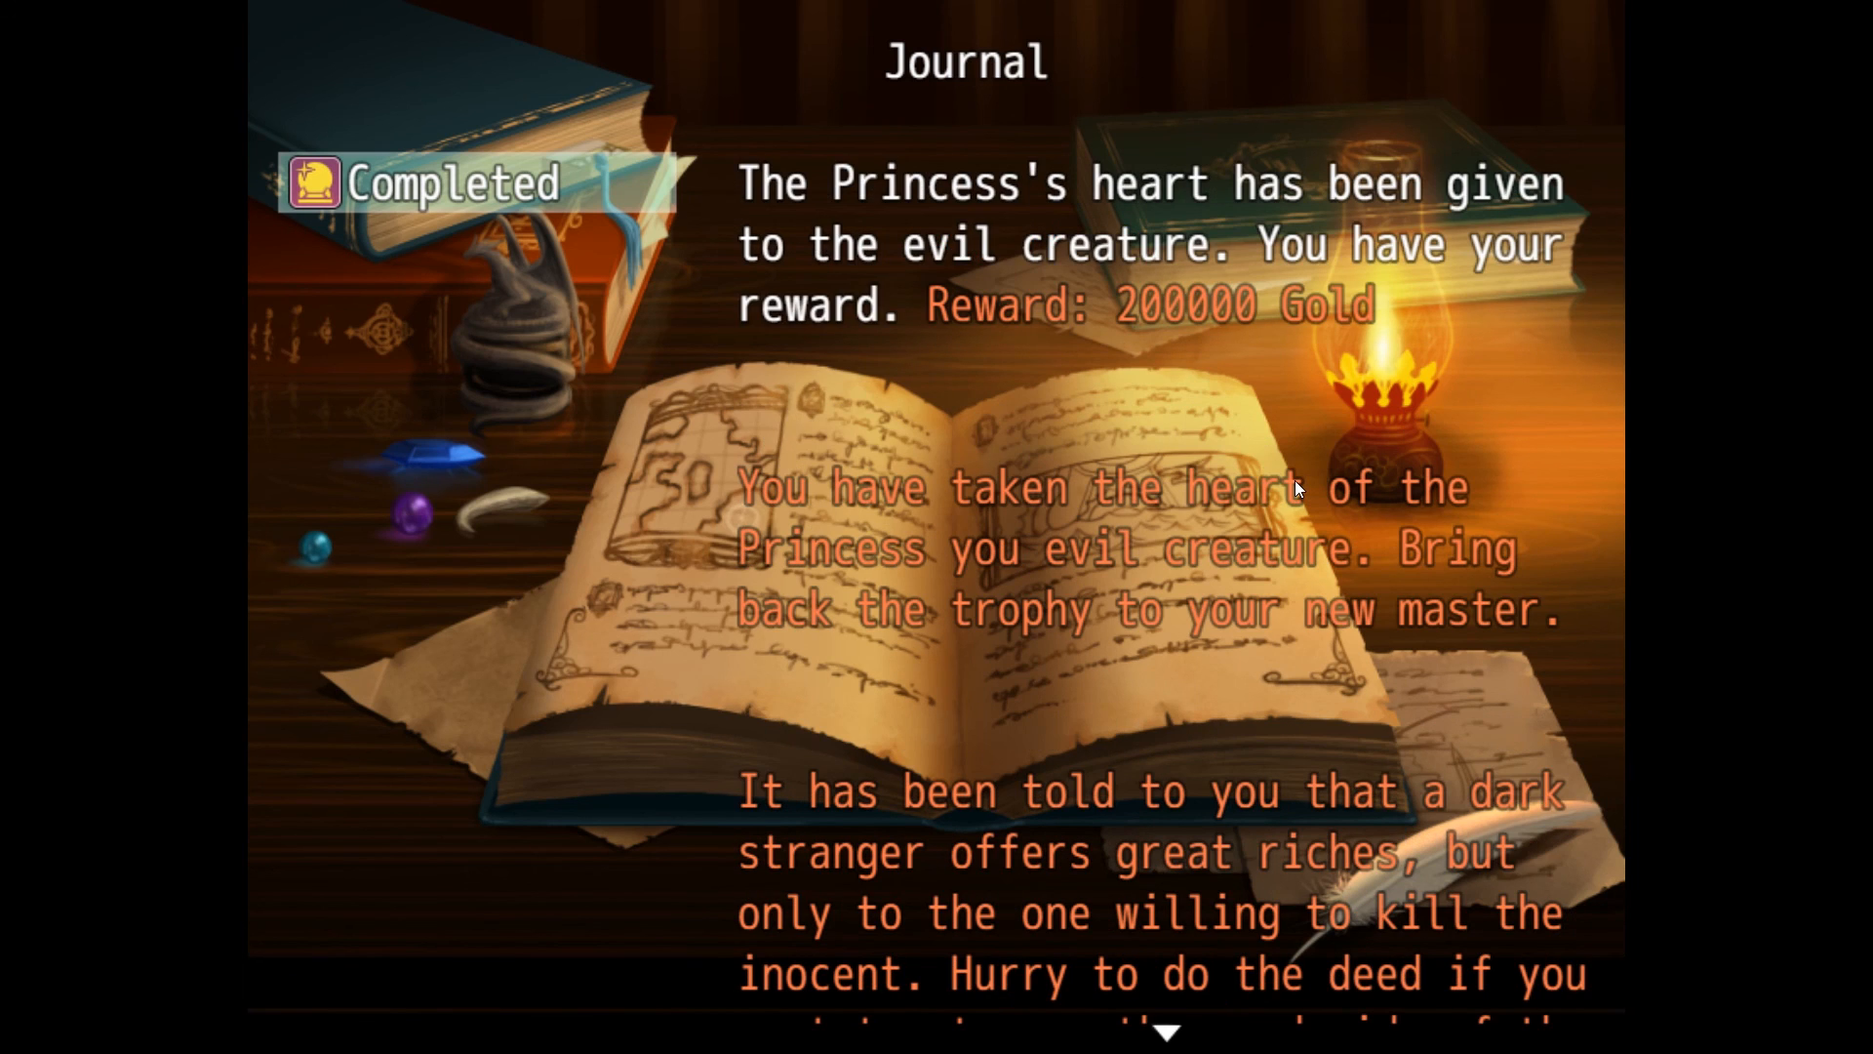
scroll(1295, 480, down, 2)
key(Escape)
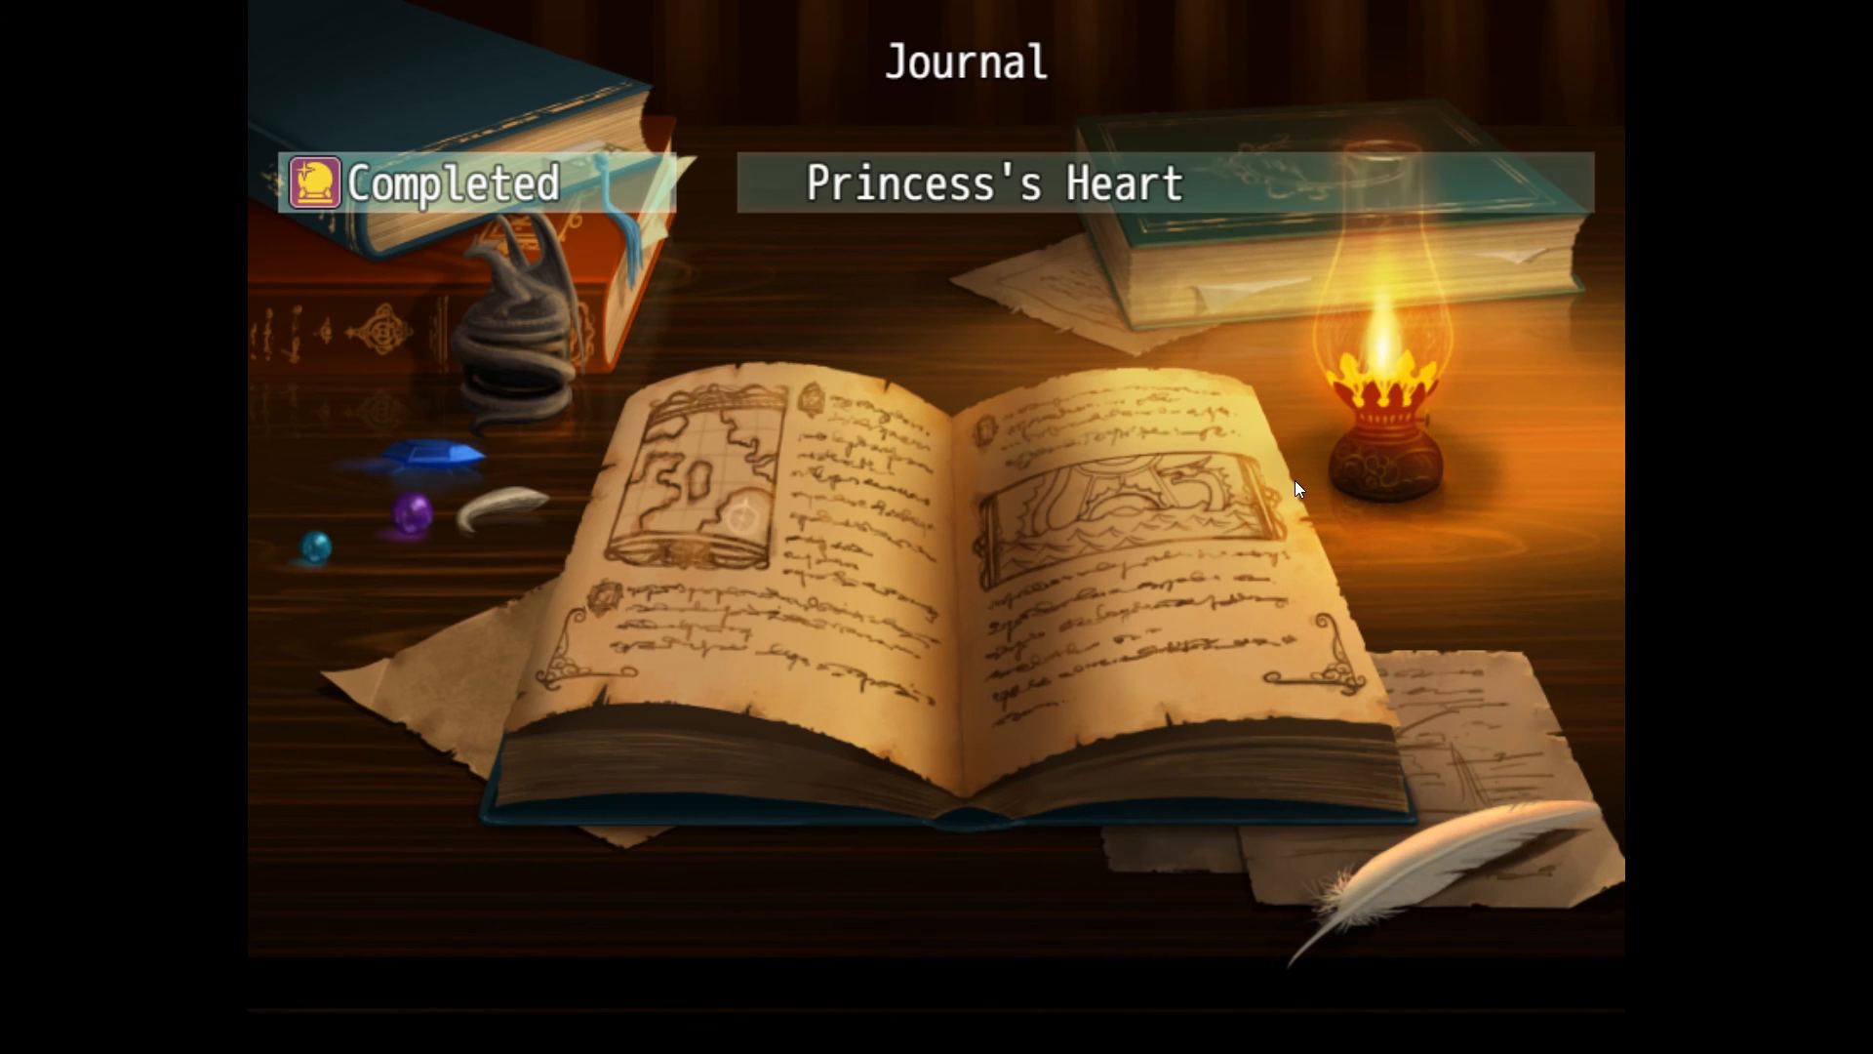
key(Escape)
key(Escape)
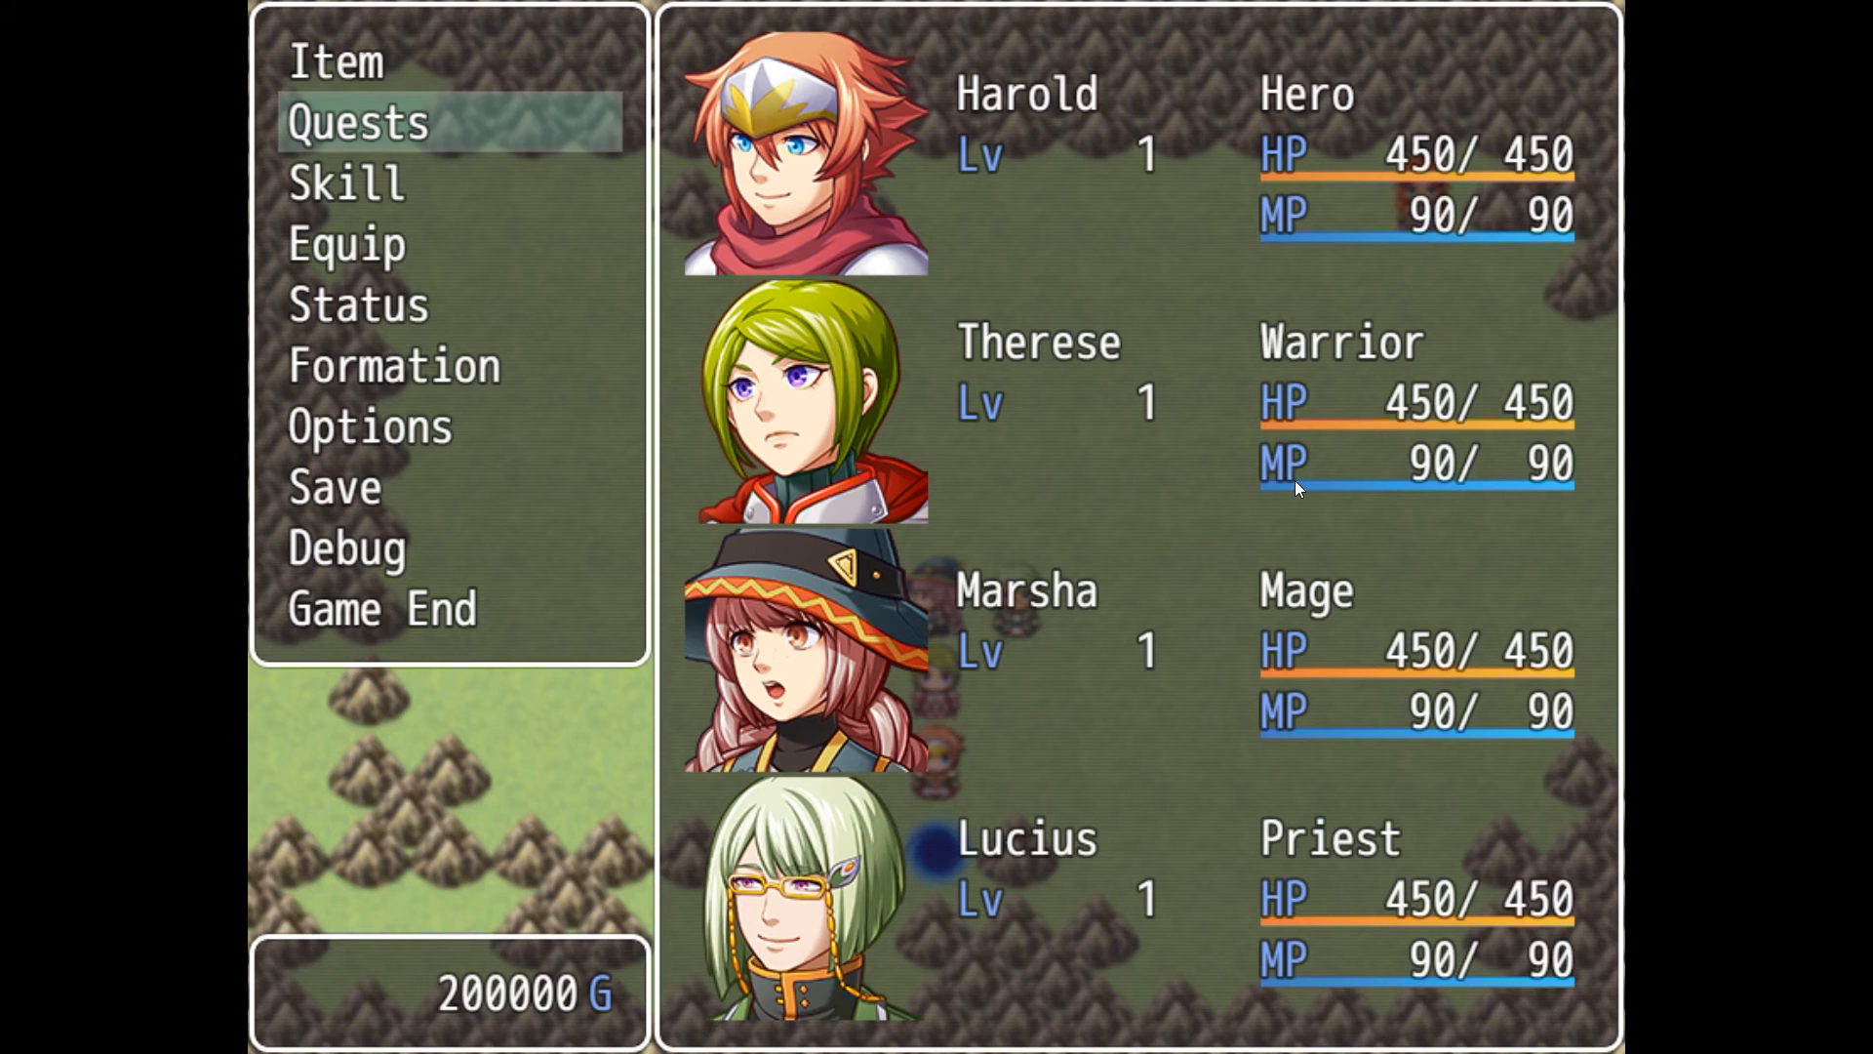
key(Escape)
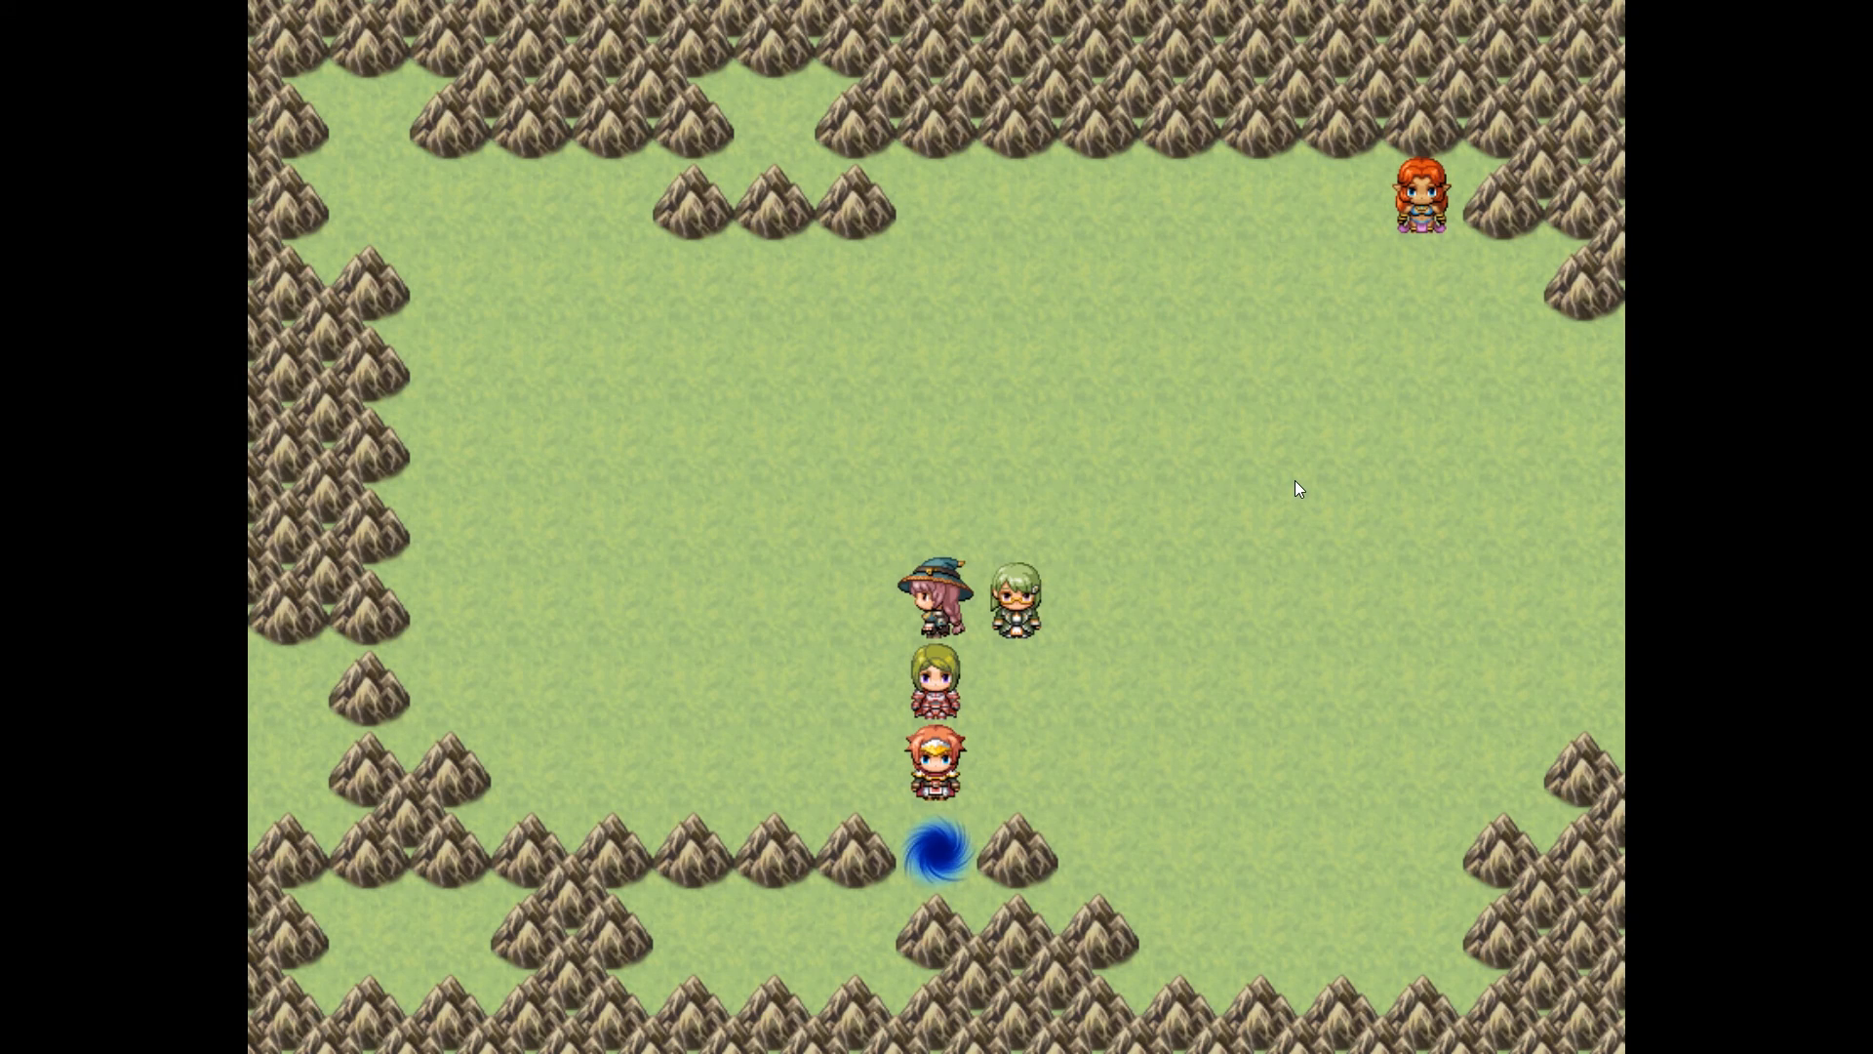
- Leave full screen, end the playtest and check the plugins listed in the project's Plugin Manager
key(F4)
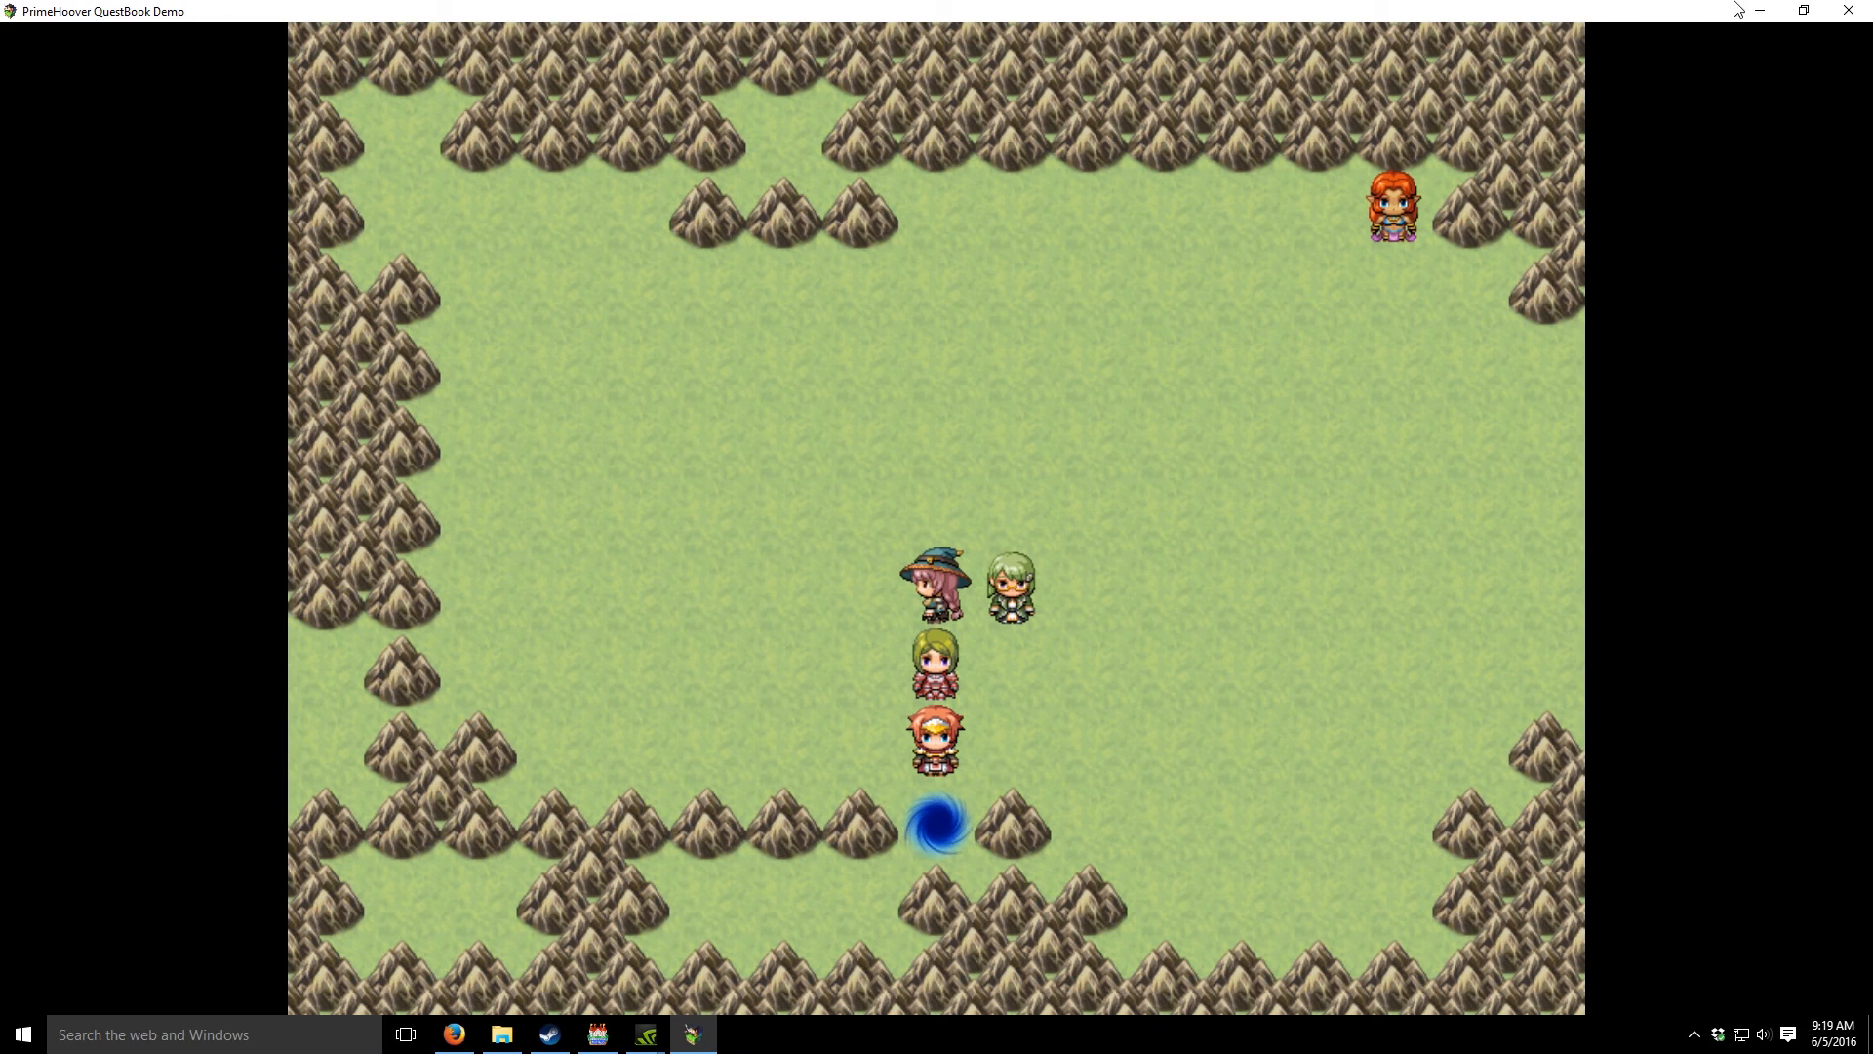
click(1849, 10)
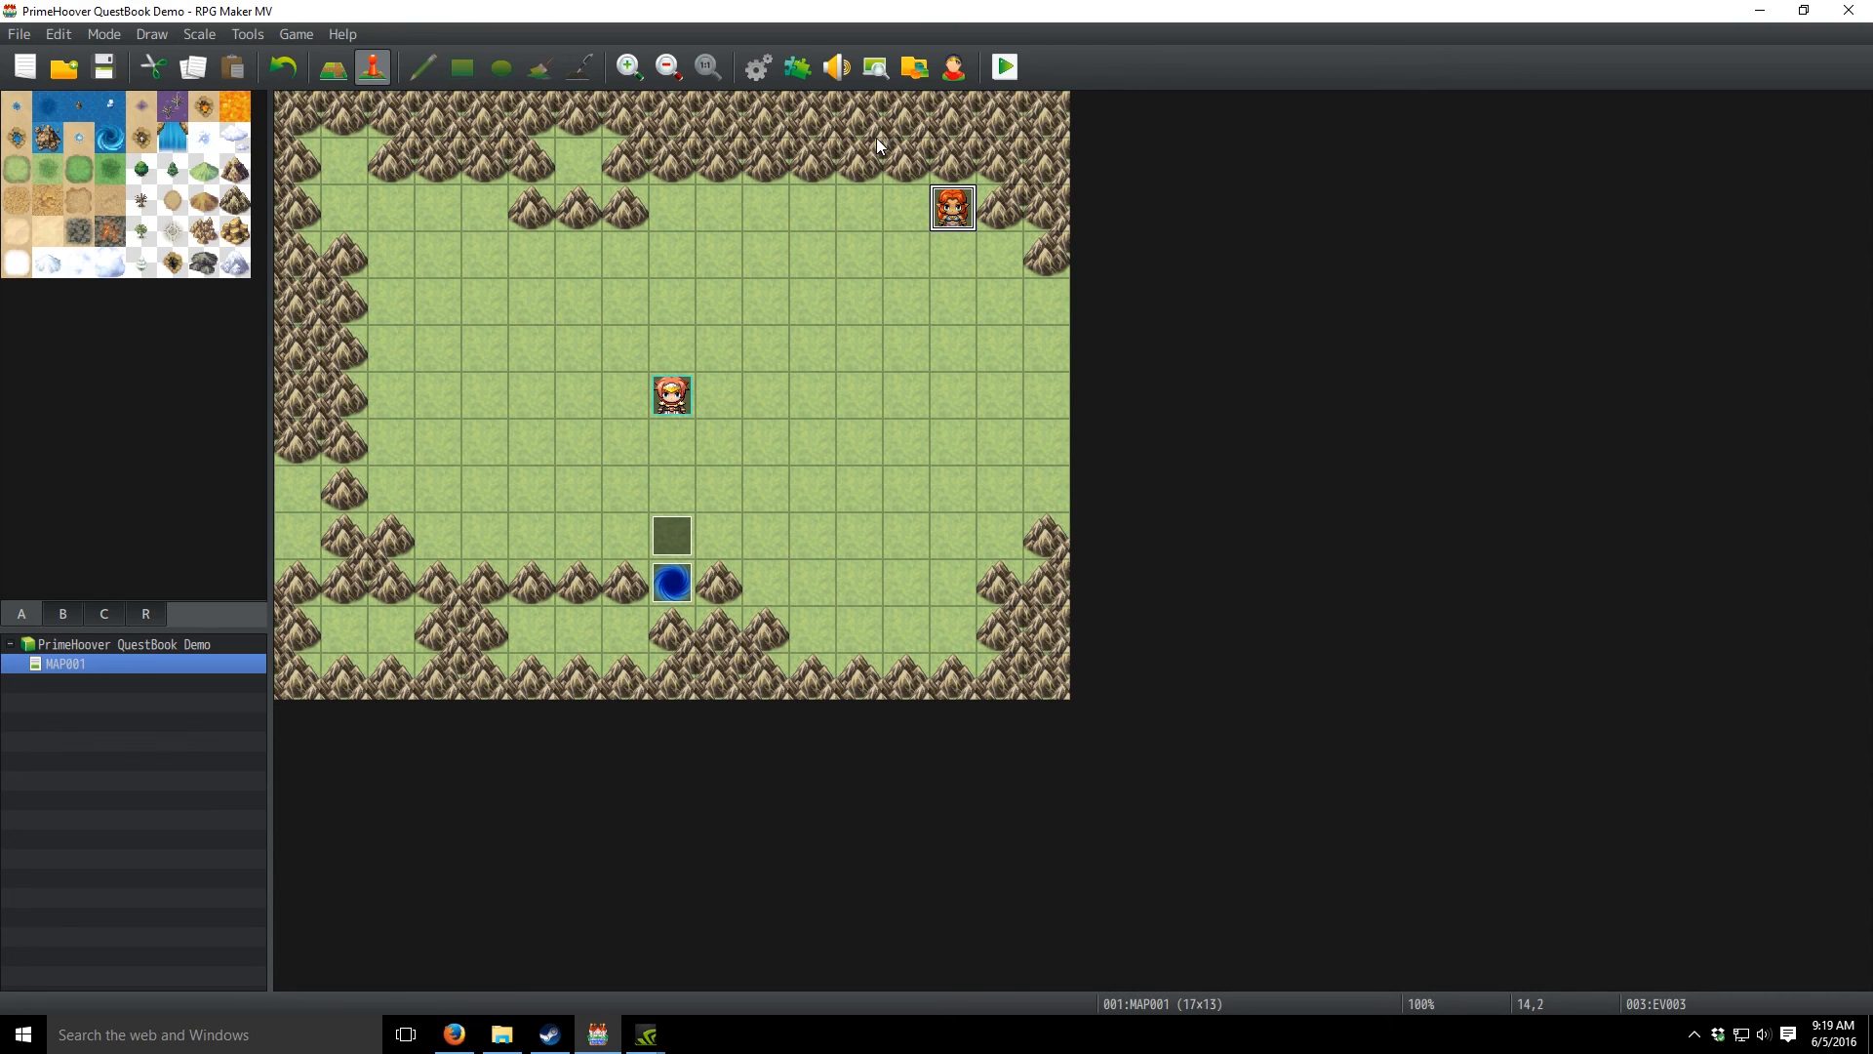
click(796, 68)
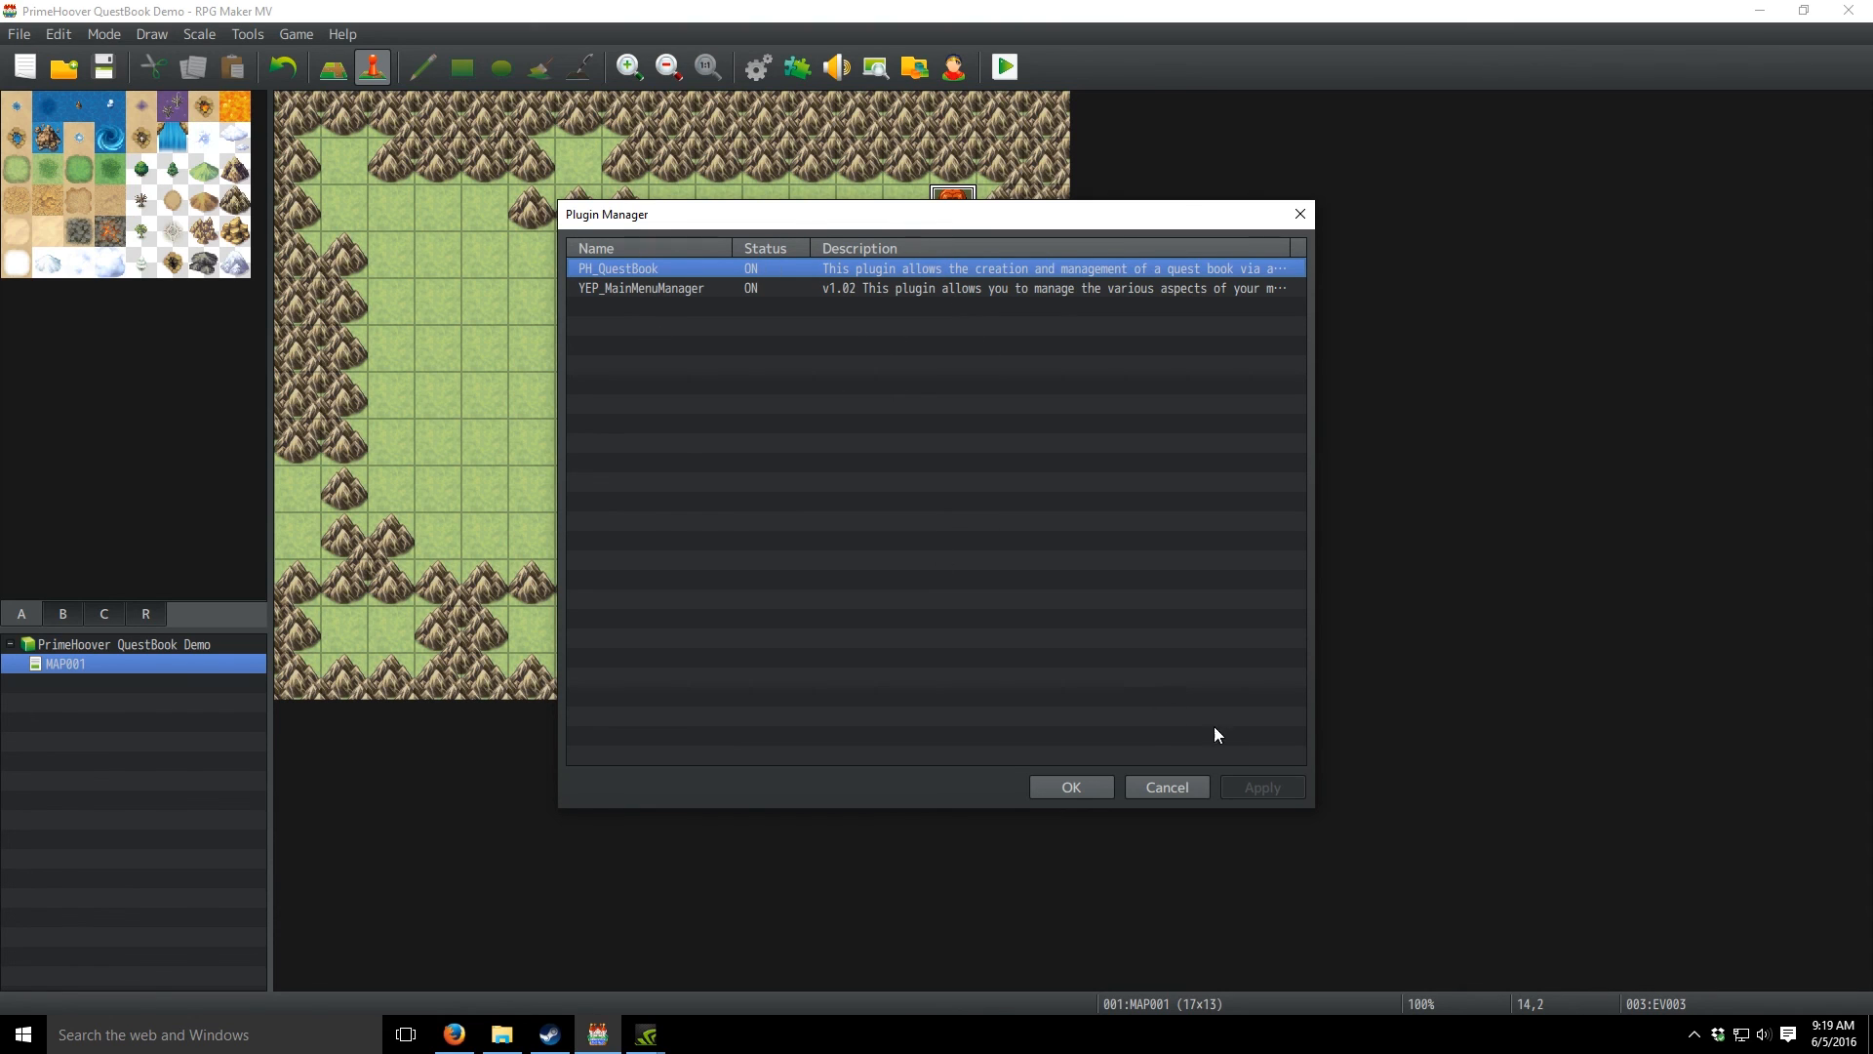
click(1177, 796)
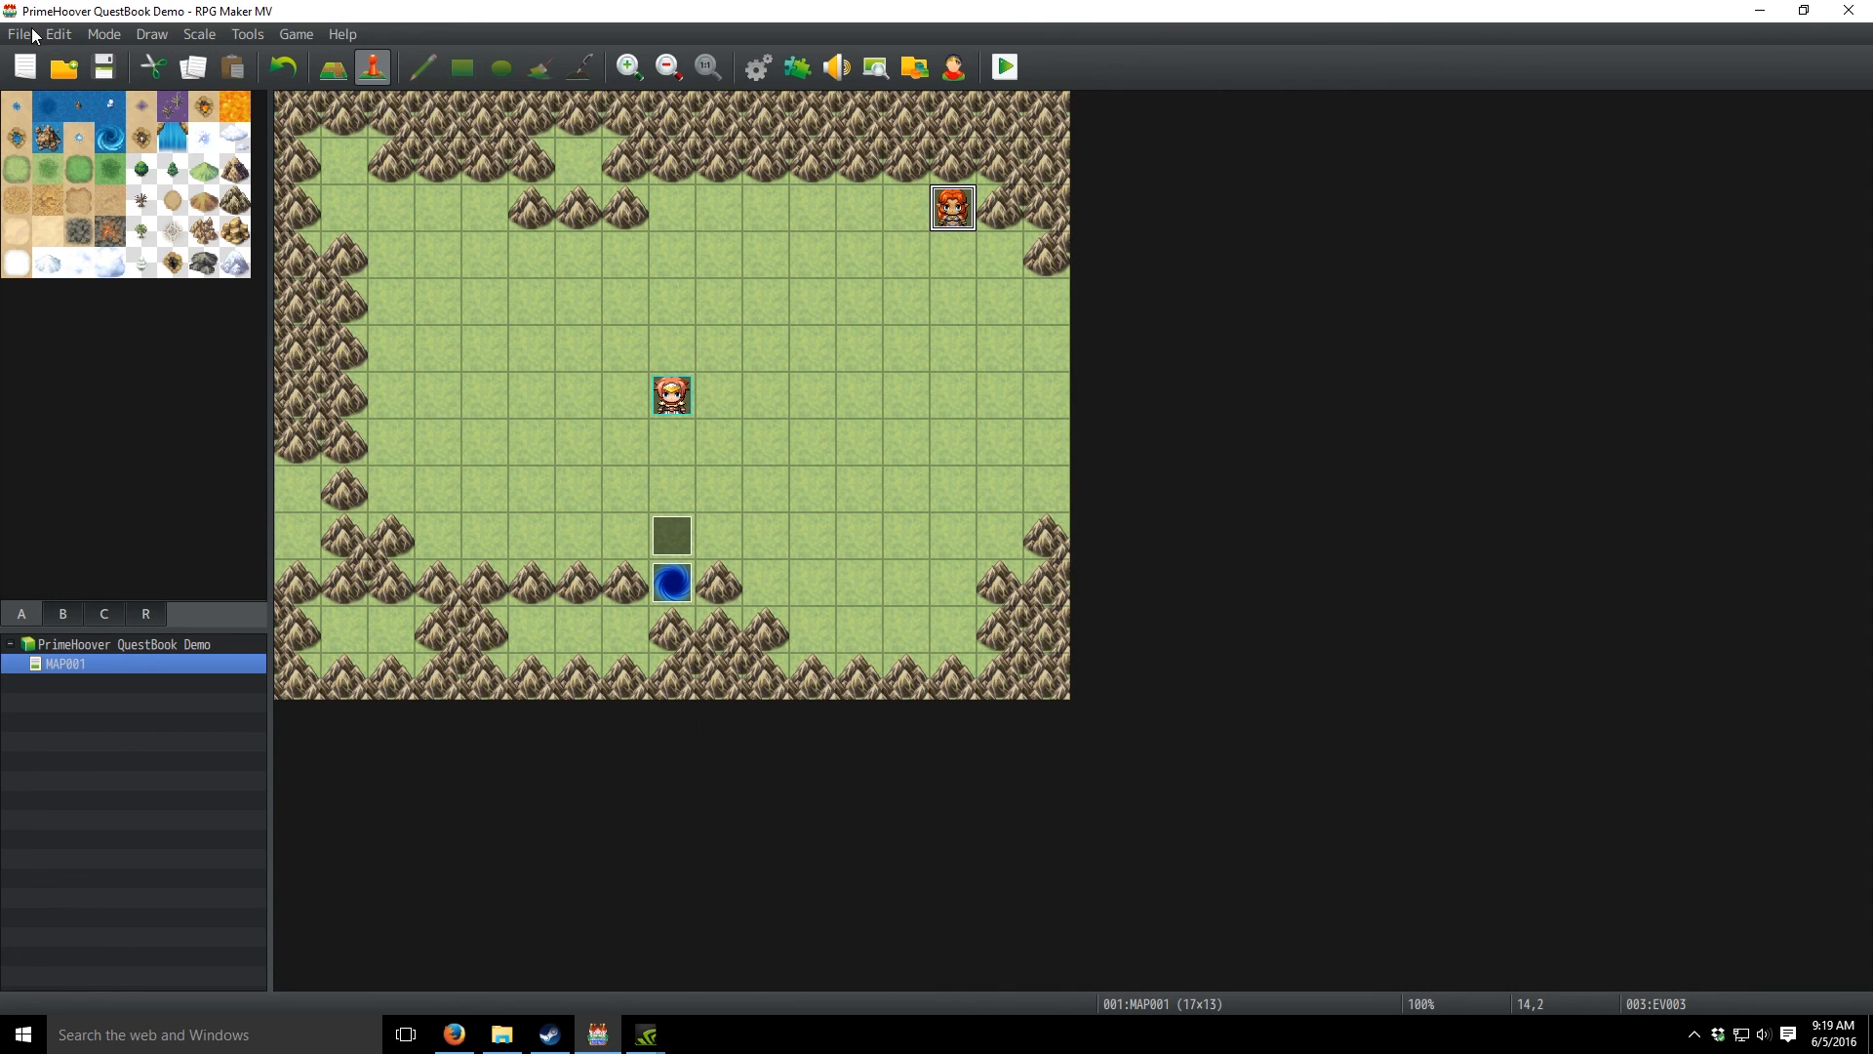
- Create a new project named Project1 in the F:\De Marco Gaming folder
click(20, 34)
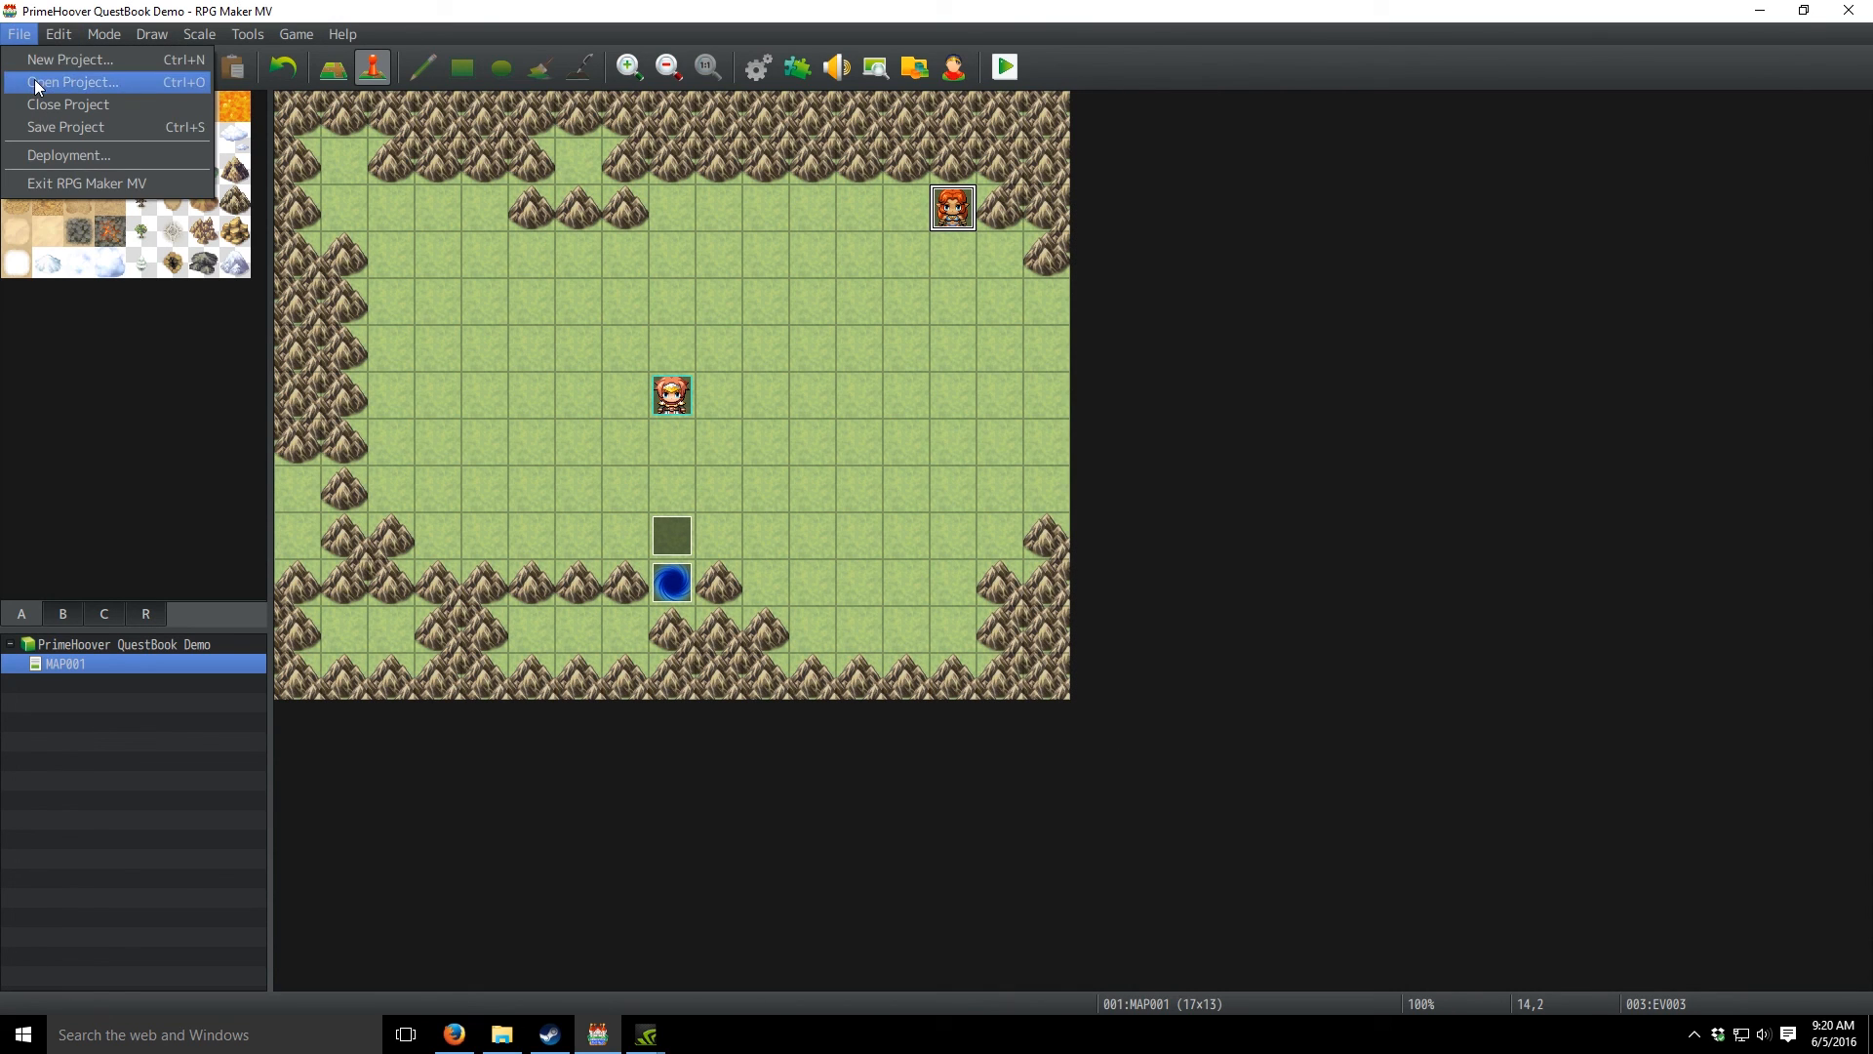
click(33, 59)
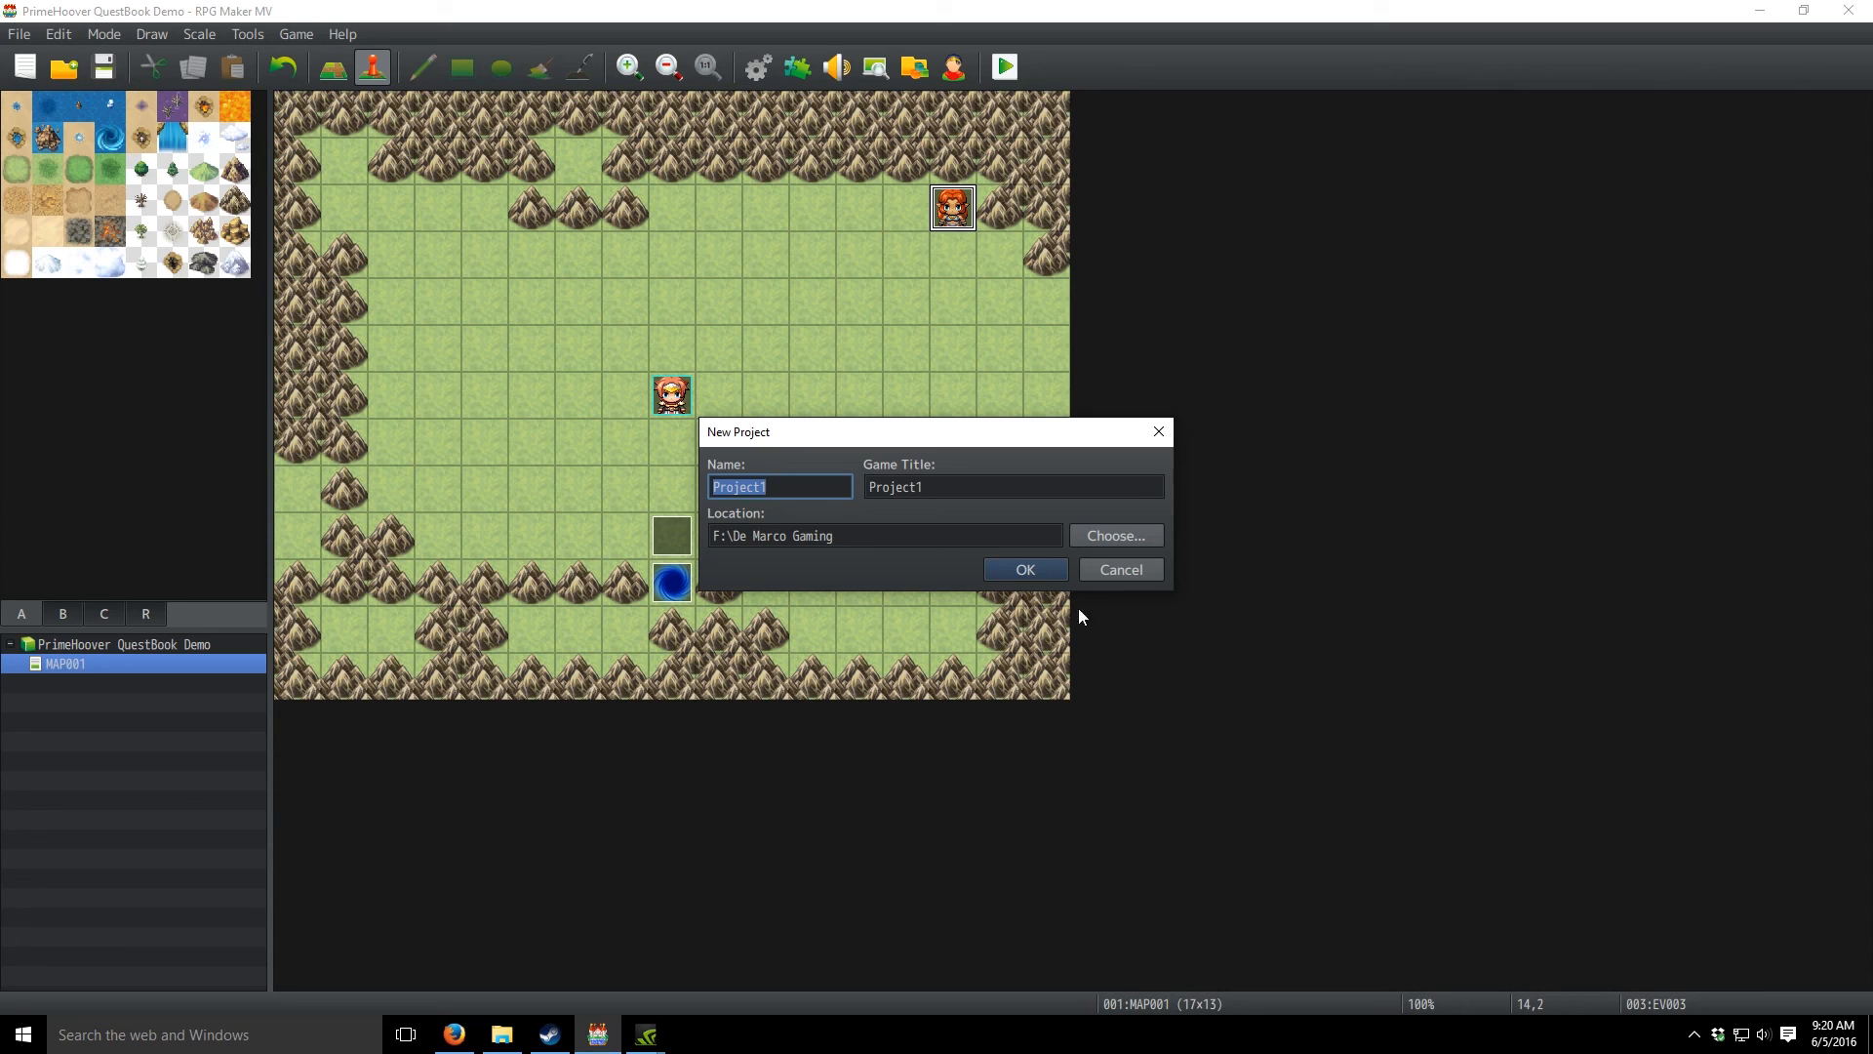
click(1020, 572)
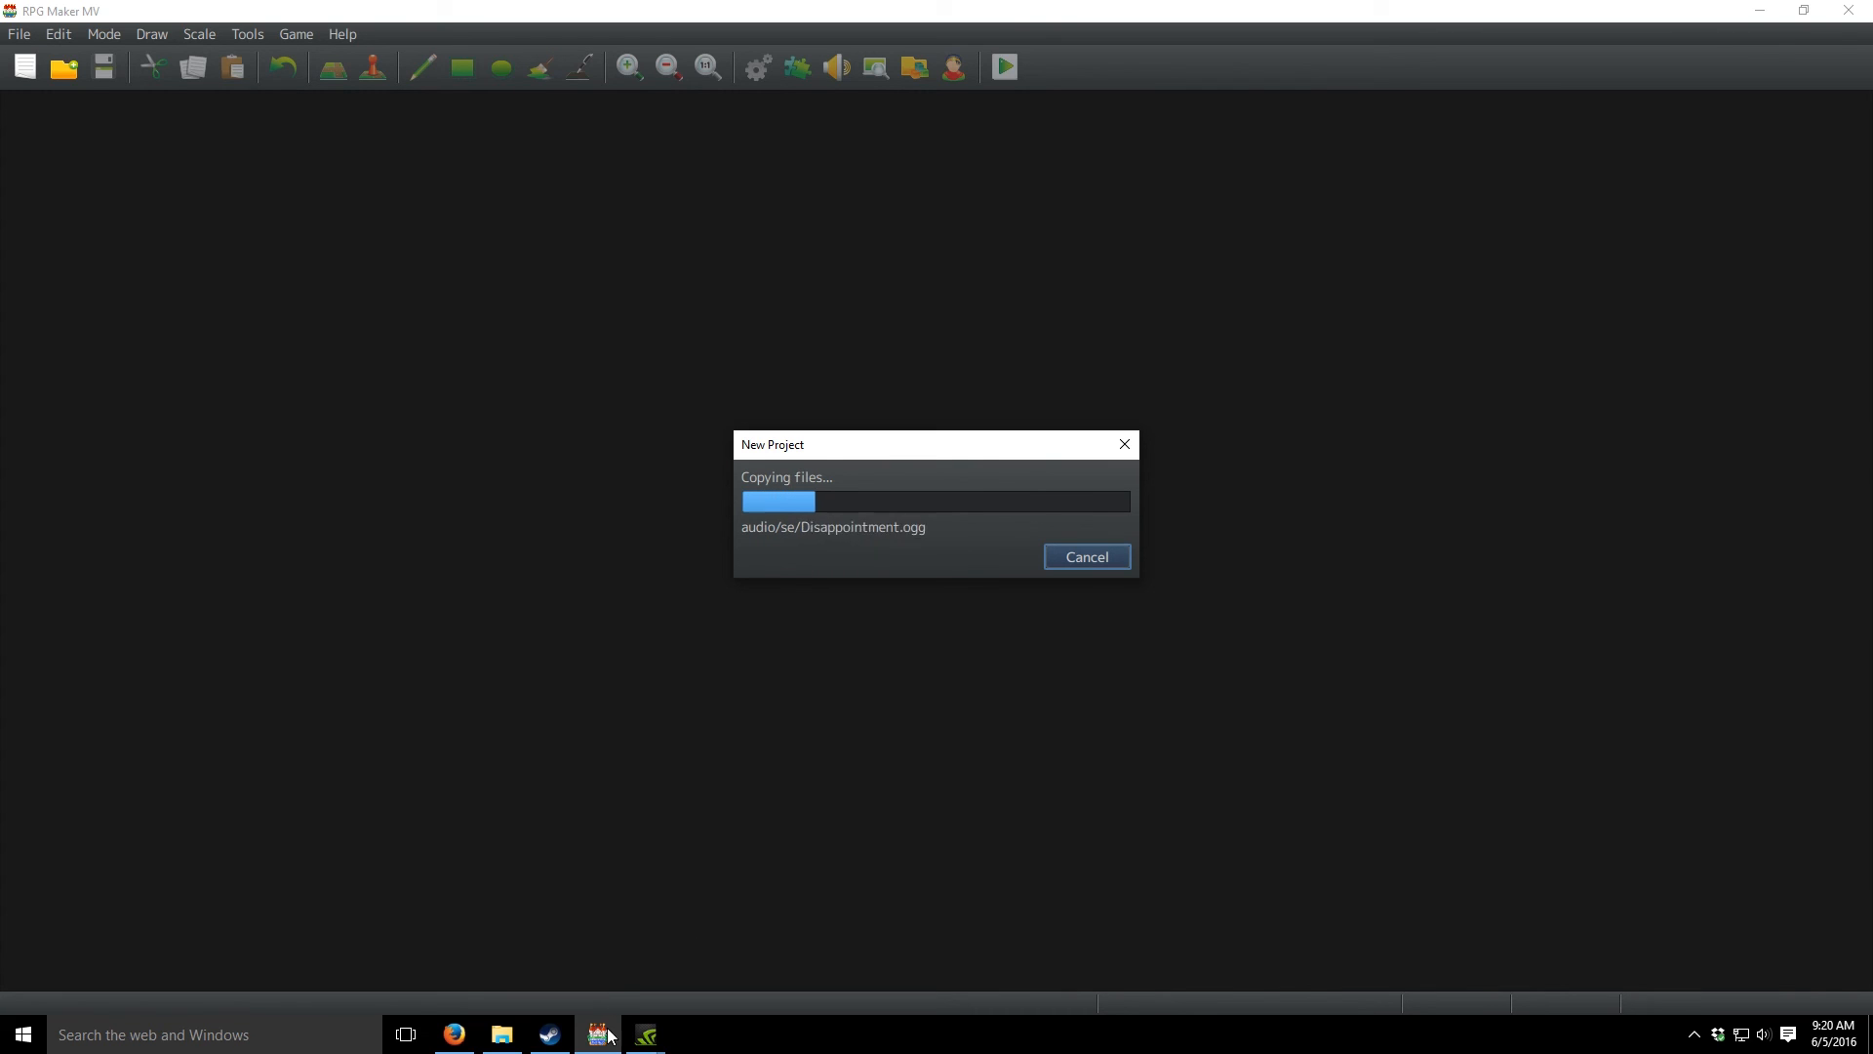
- Switch to File Explorer and copy PH_QuestBook and YEP_MainMenuManager from the QuestBook demo's js\plugins folder
mouse_move(493, 1049)
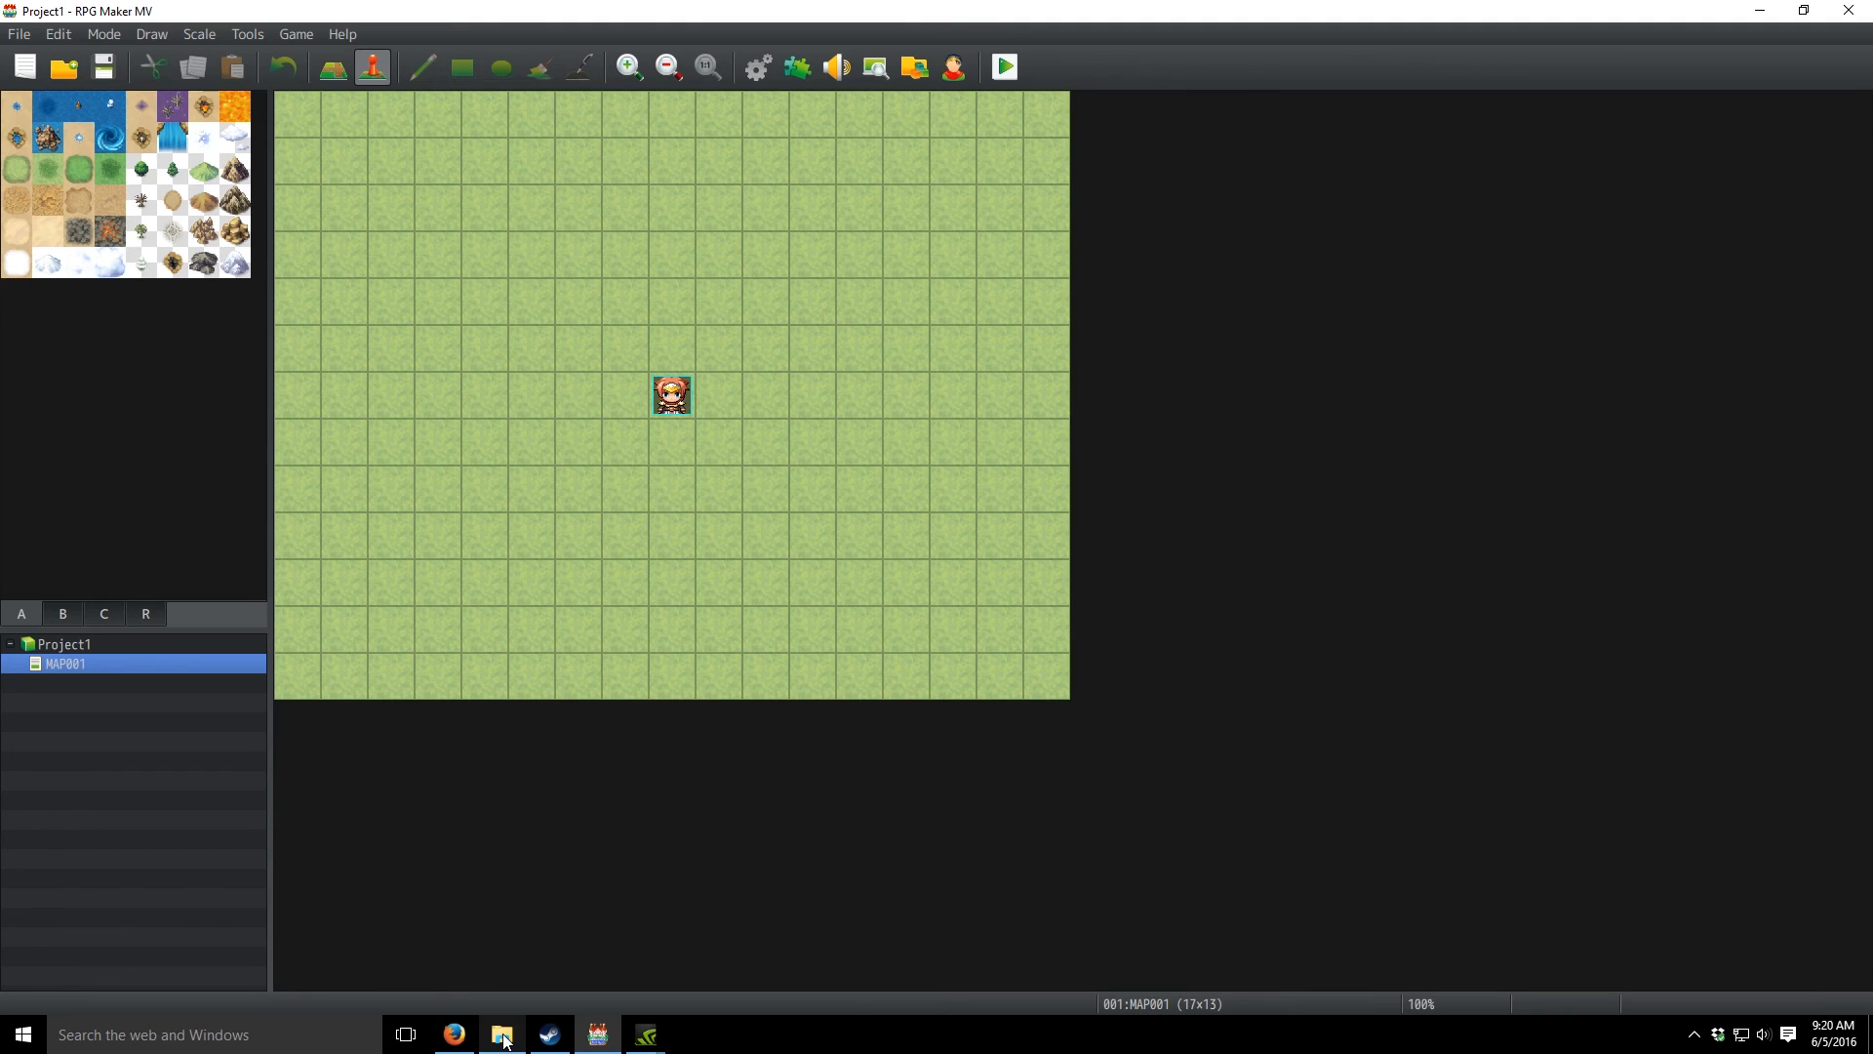
click(503, 1037)
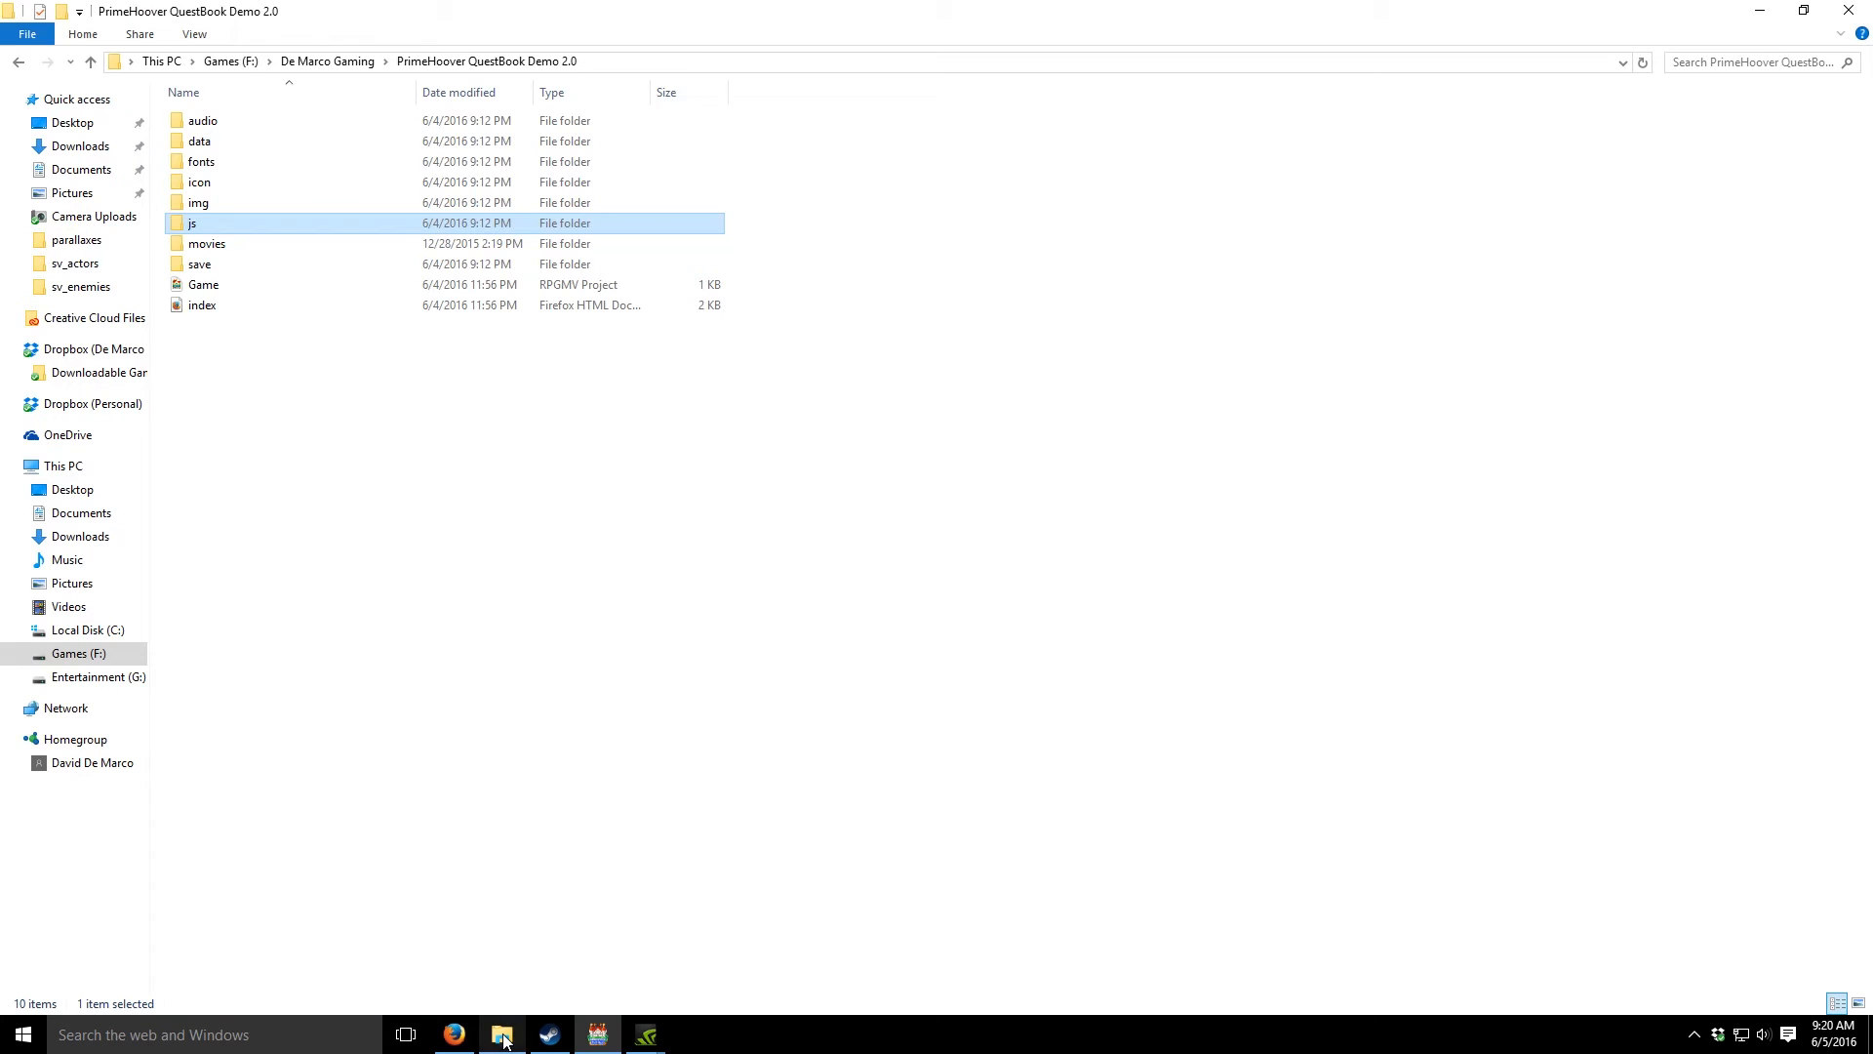
double_click(195, 228)
double_click(234, 142)
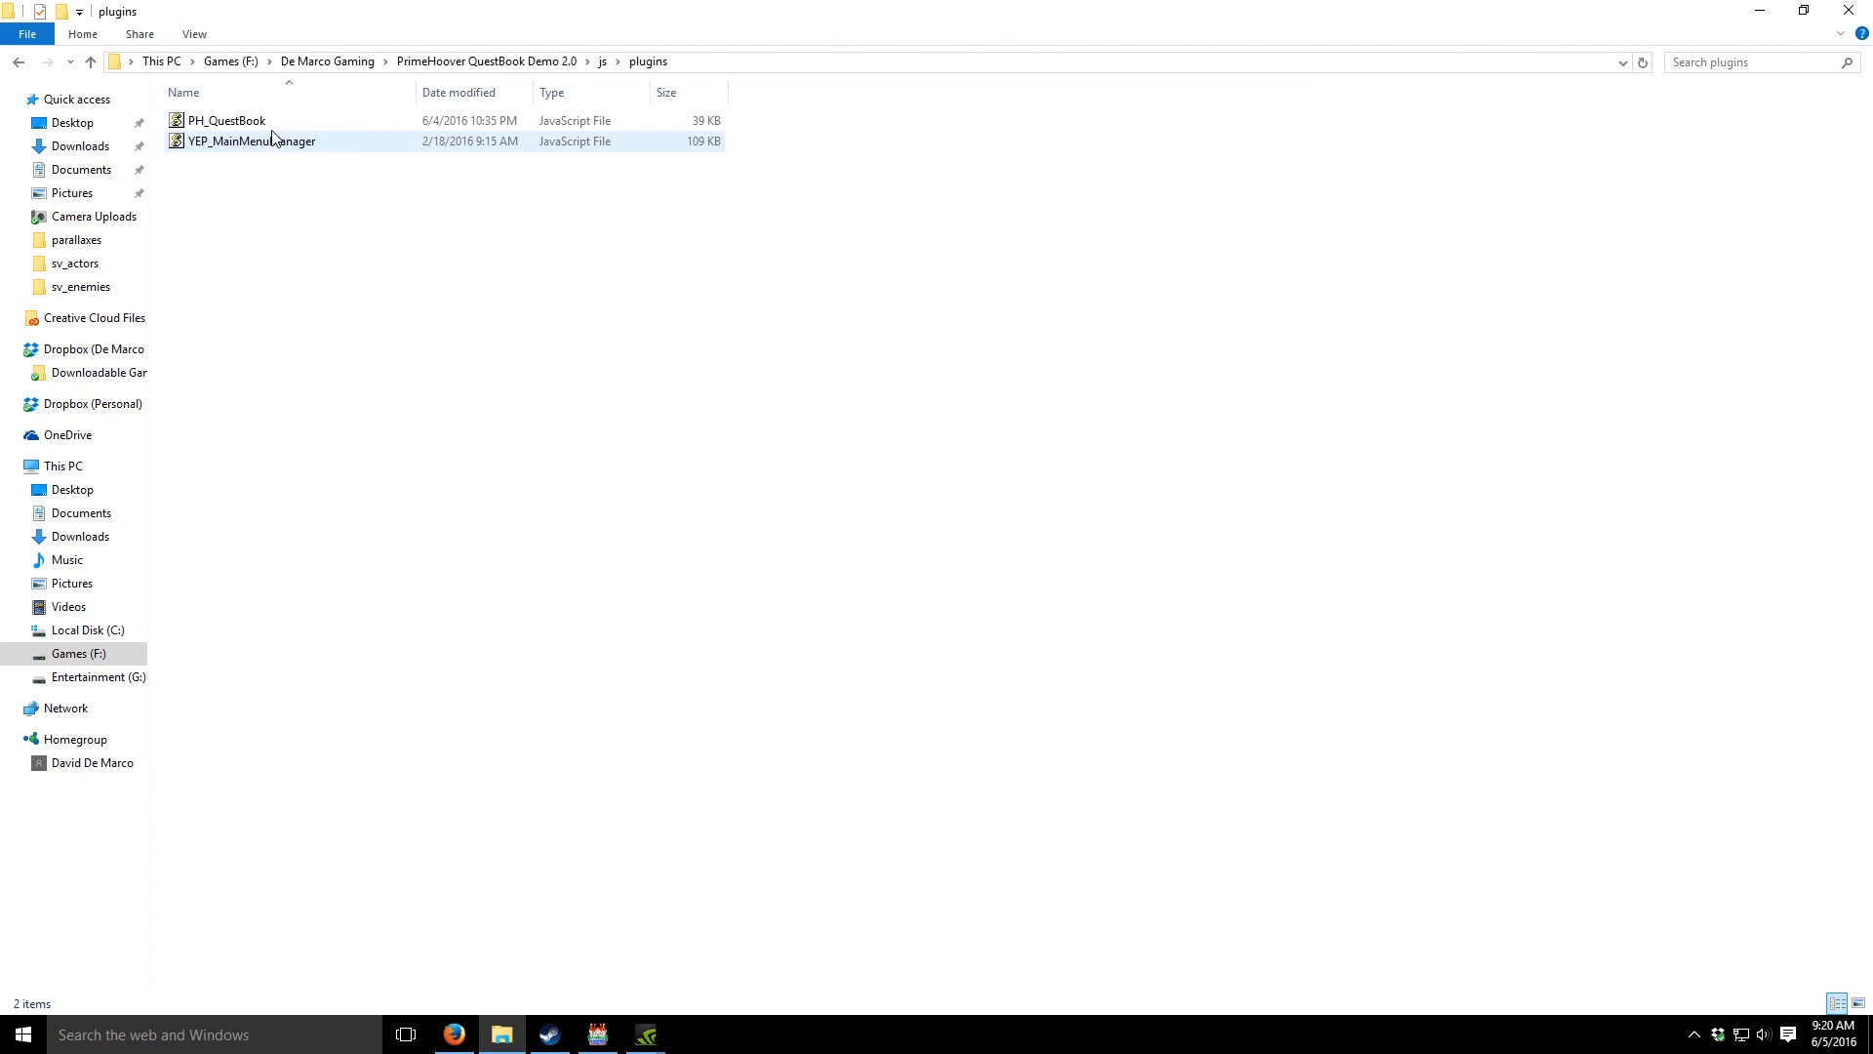
click(271, 123)
ctrl+click(273, 144)
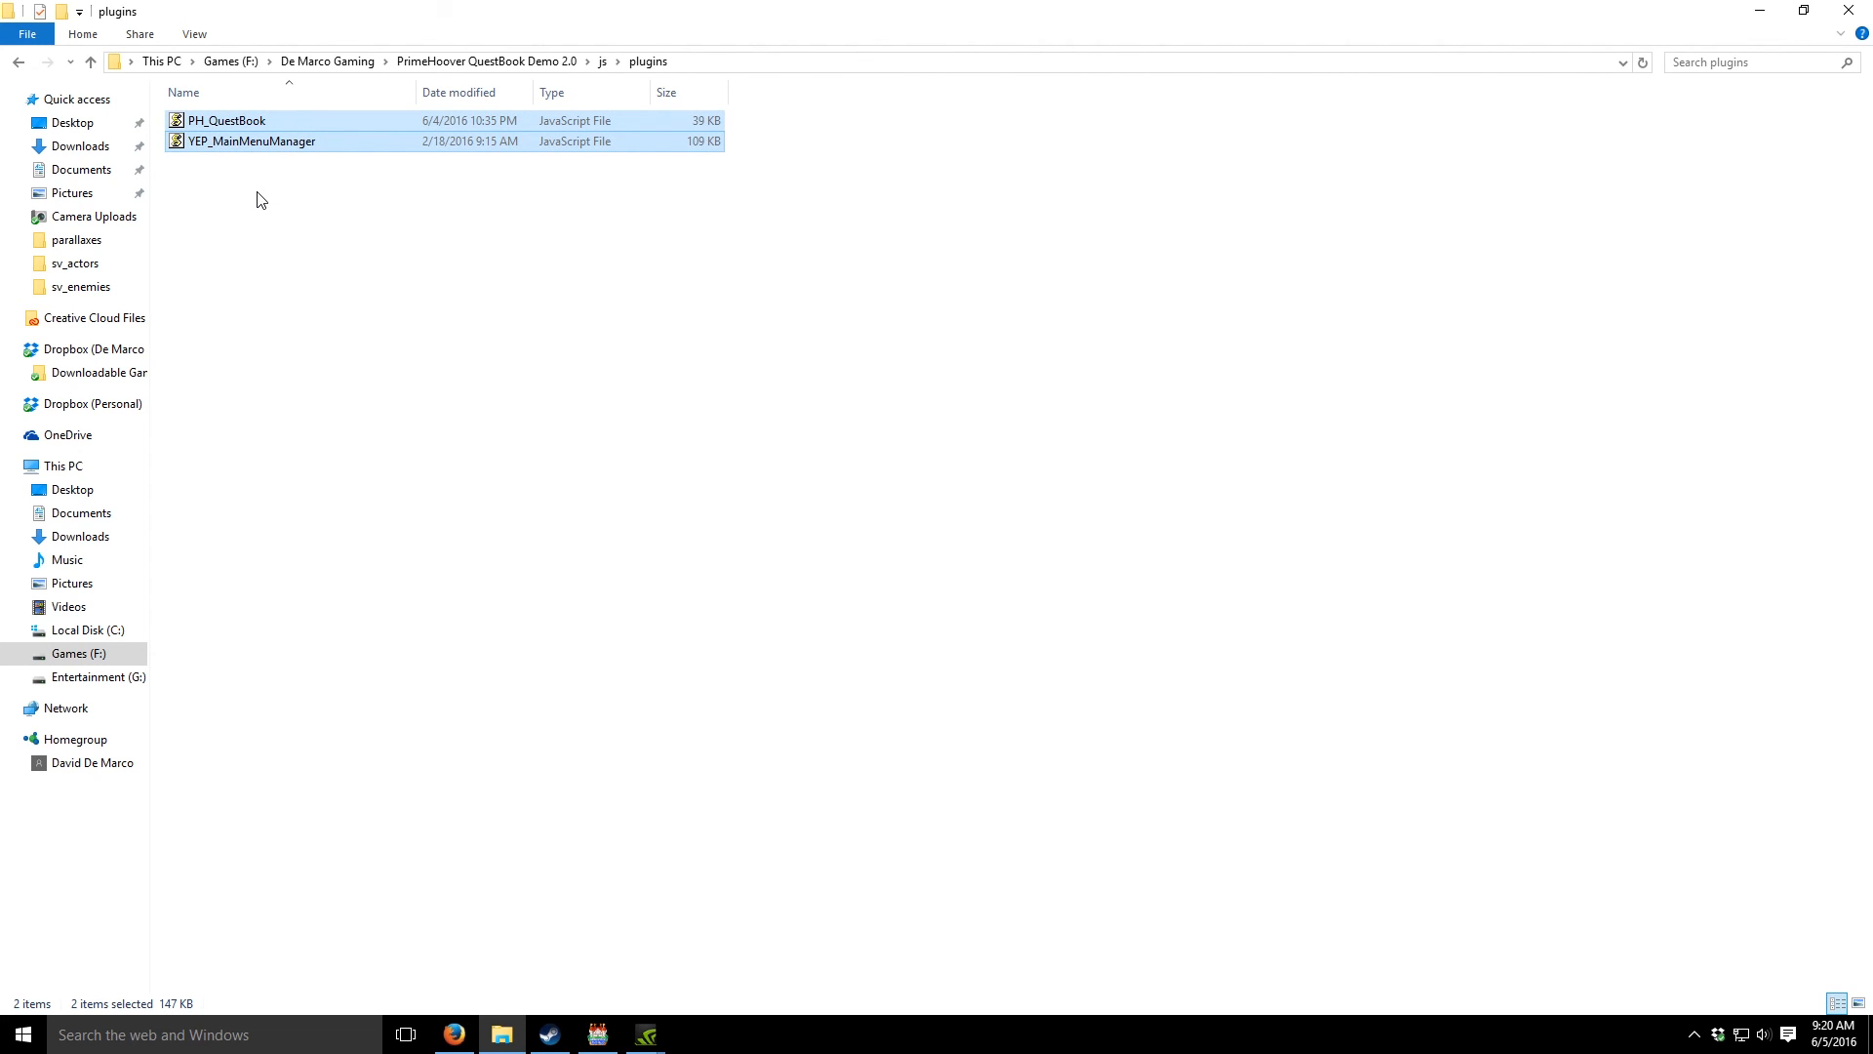
- Go to the js\plugins folder of Project1 in De Marco Gaming
click(18, 63)
click(19, 63)
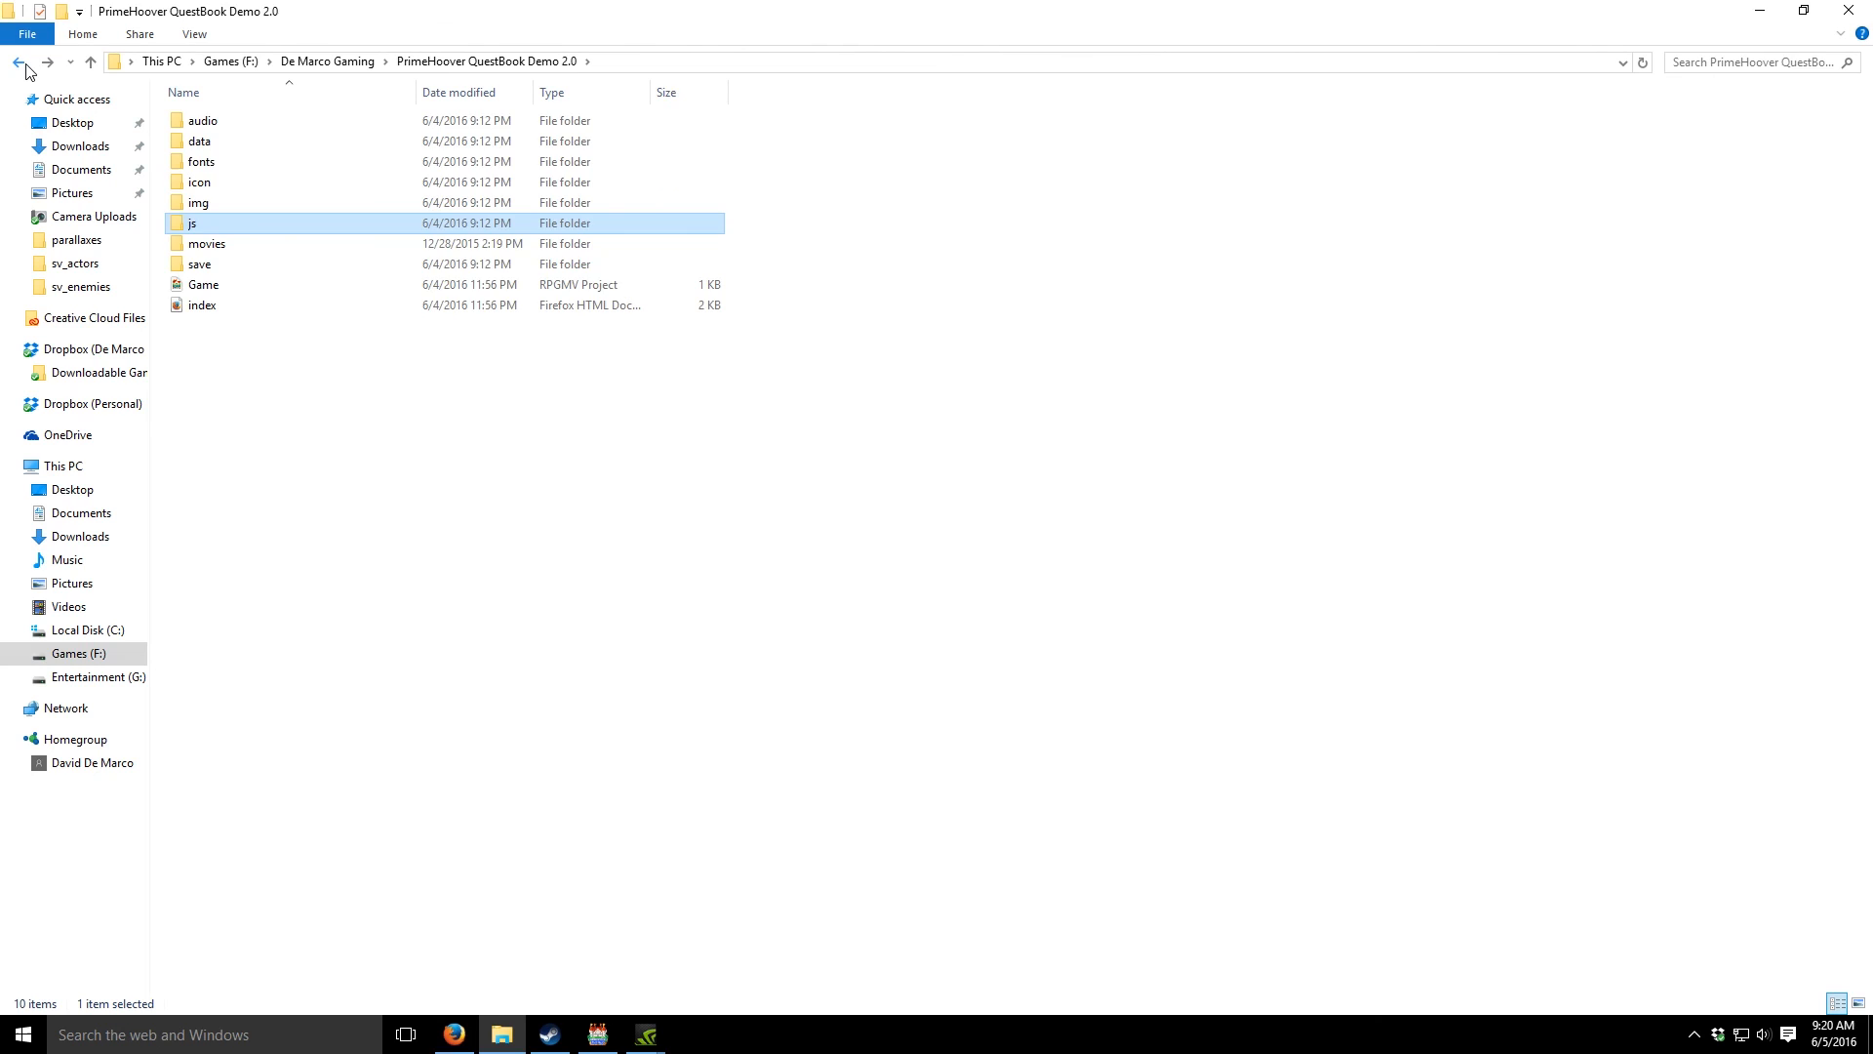
key(alt+Right)
key(alt+Right)
click(23, 62)
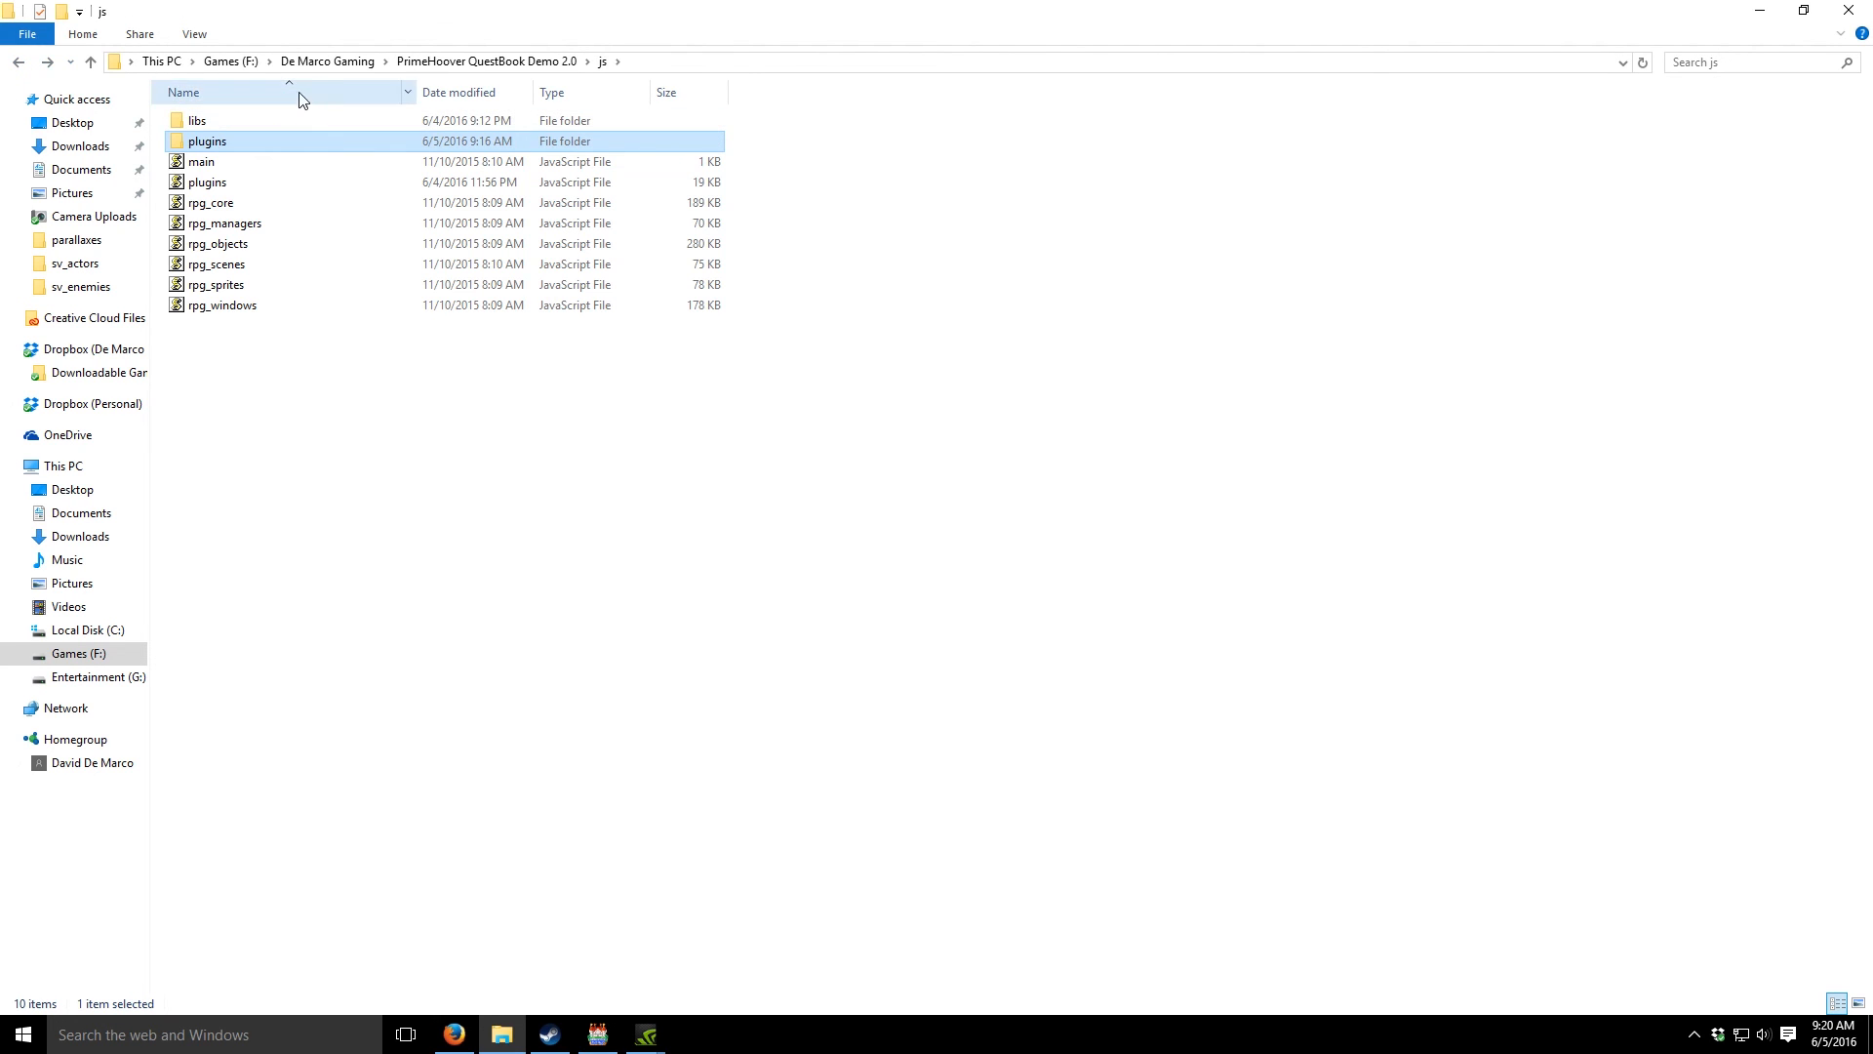
click(324, 60)
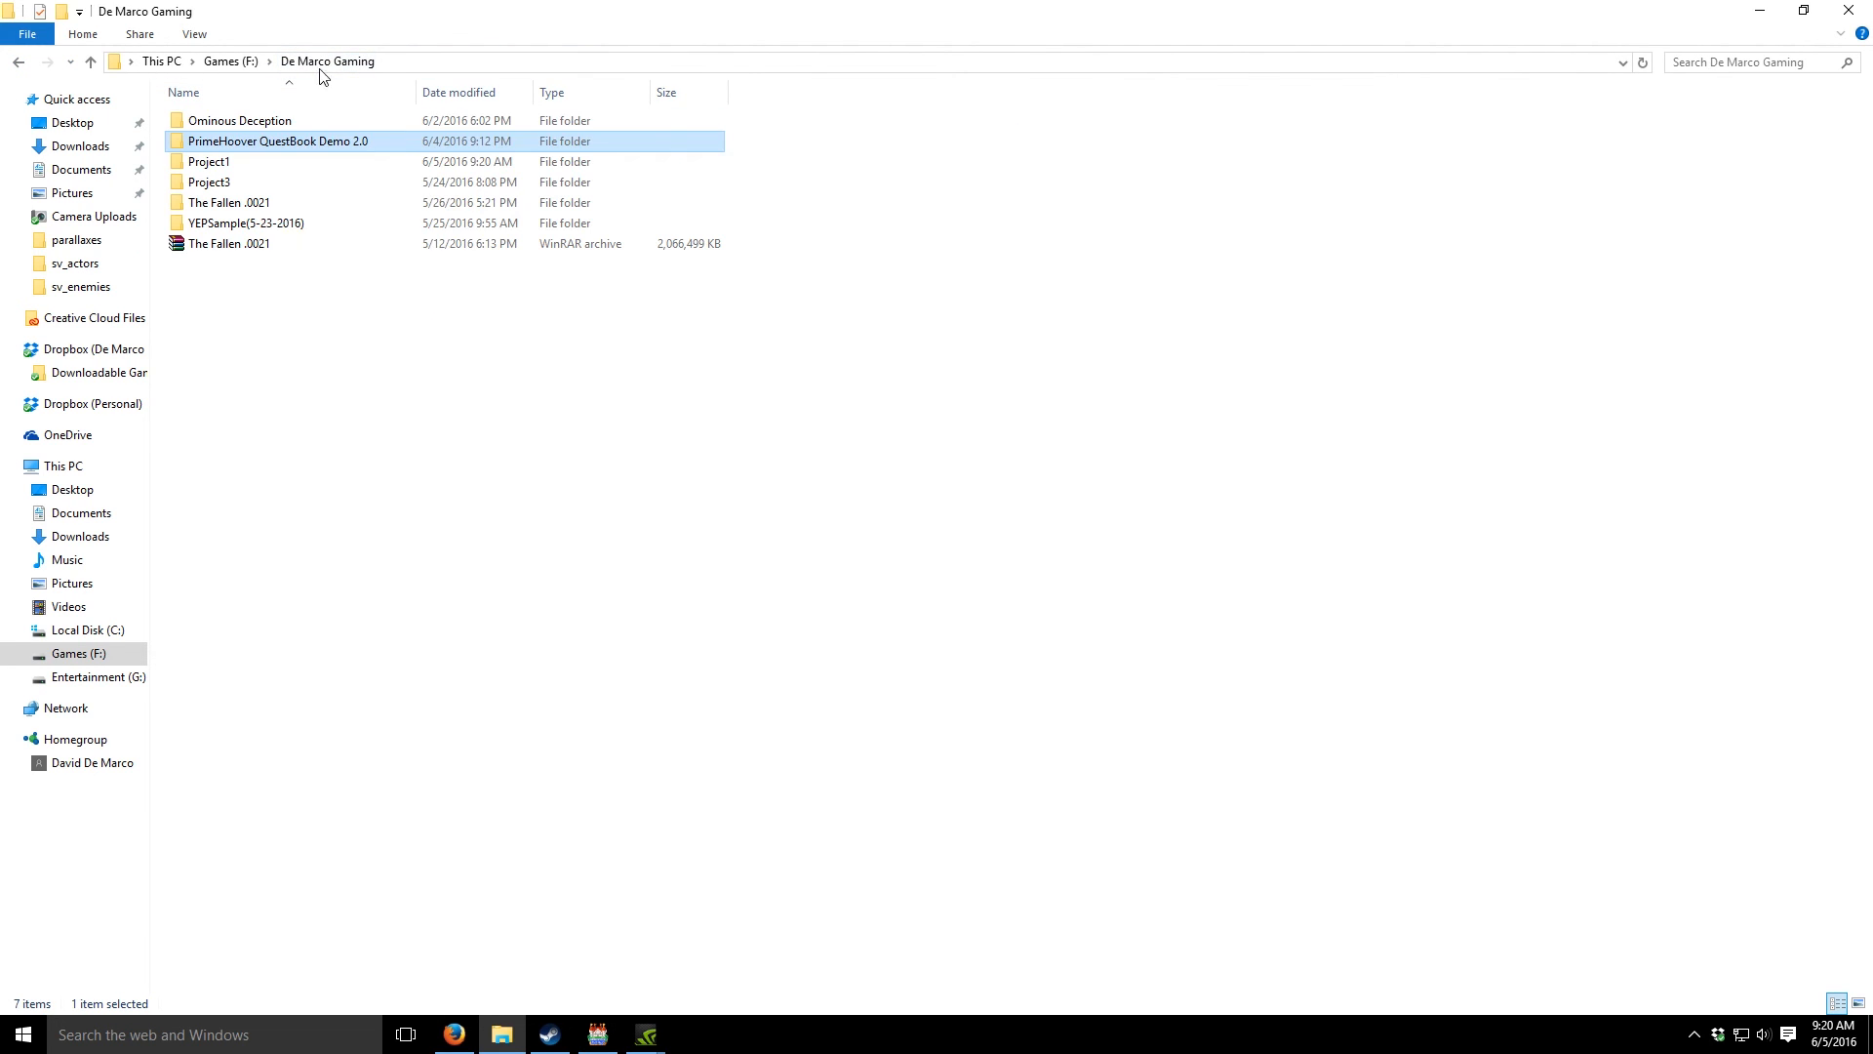
double_click(248, 163)
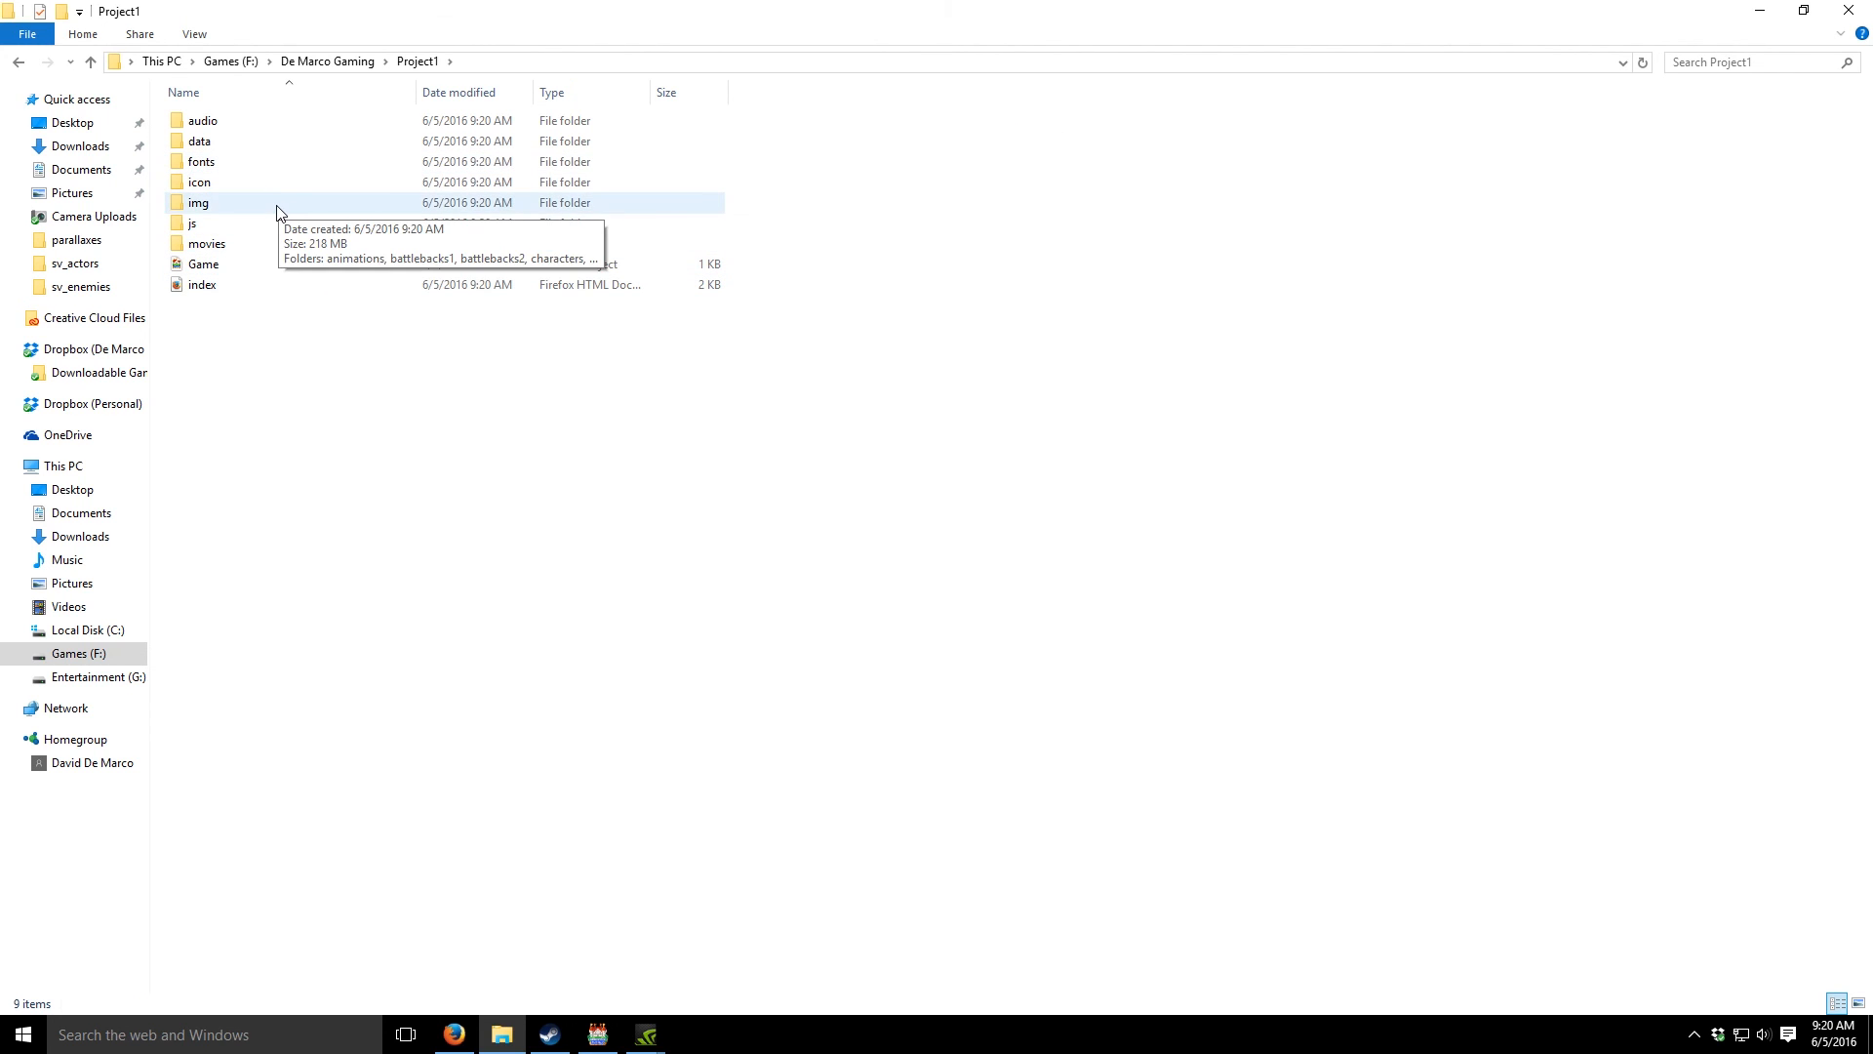
double_click(258, 224)
double_click(291, 147)
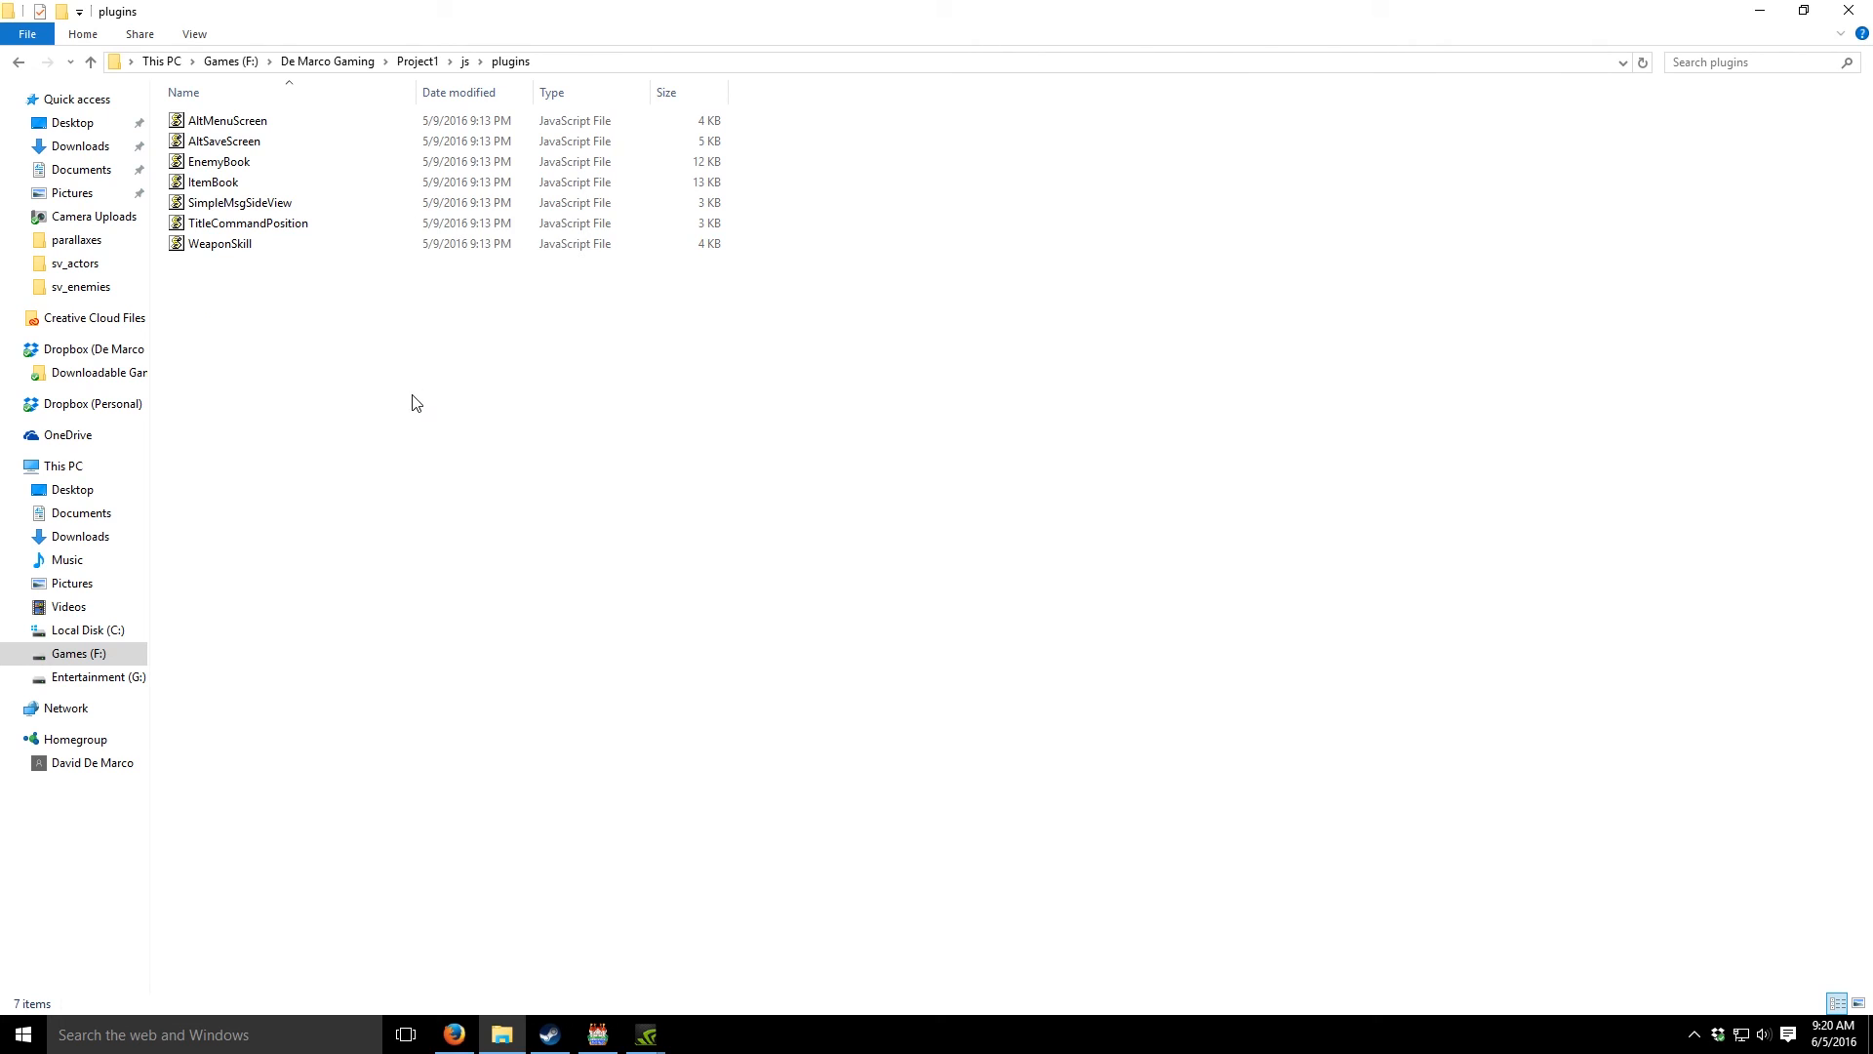
- Replace all default plugin files in Project1's plugins folder with the two copied plugins, then return to RPG Maker MV
click(266, 117)
shift+click(239, 246)
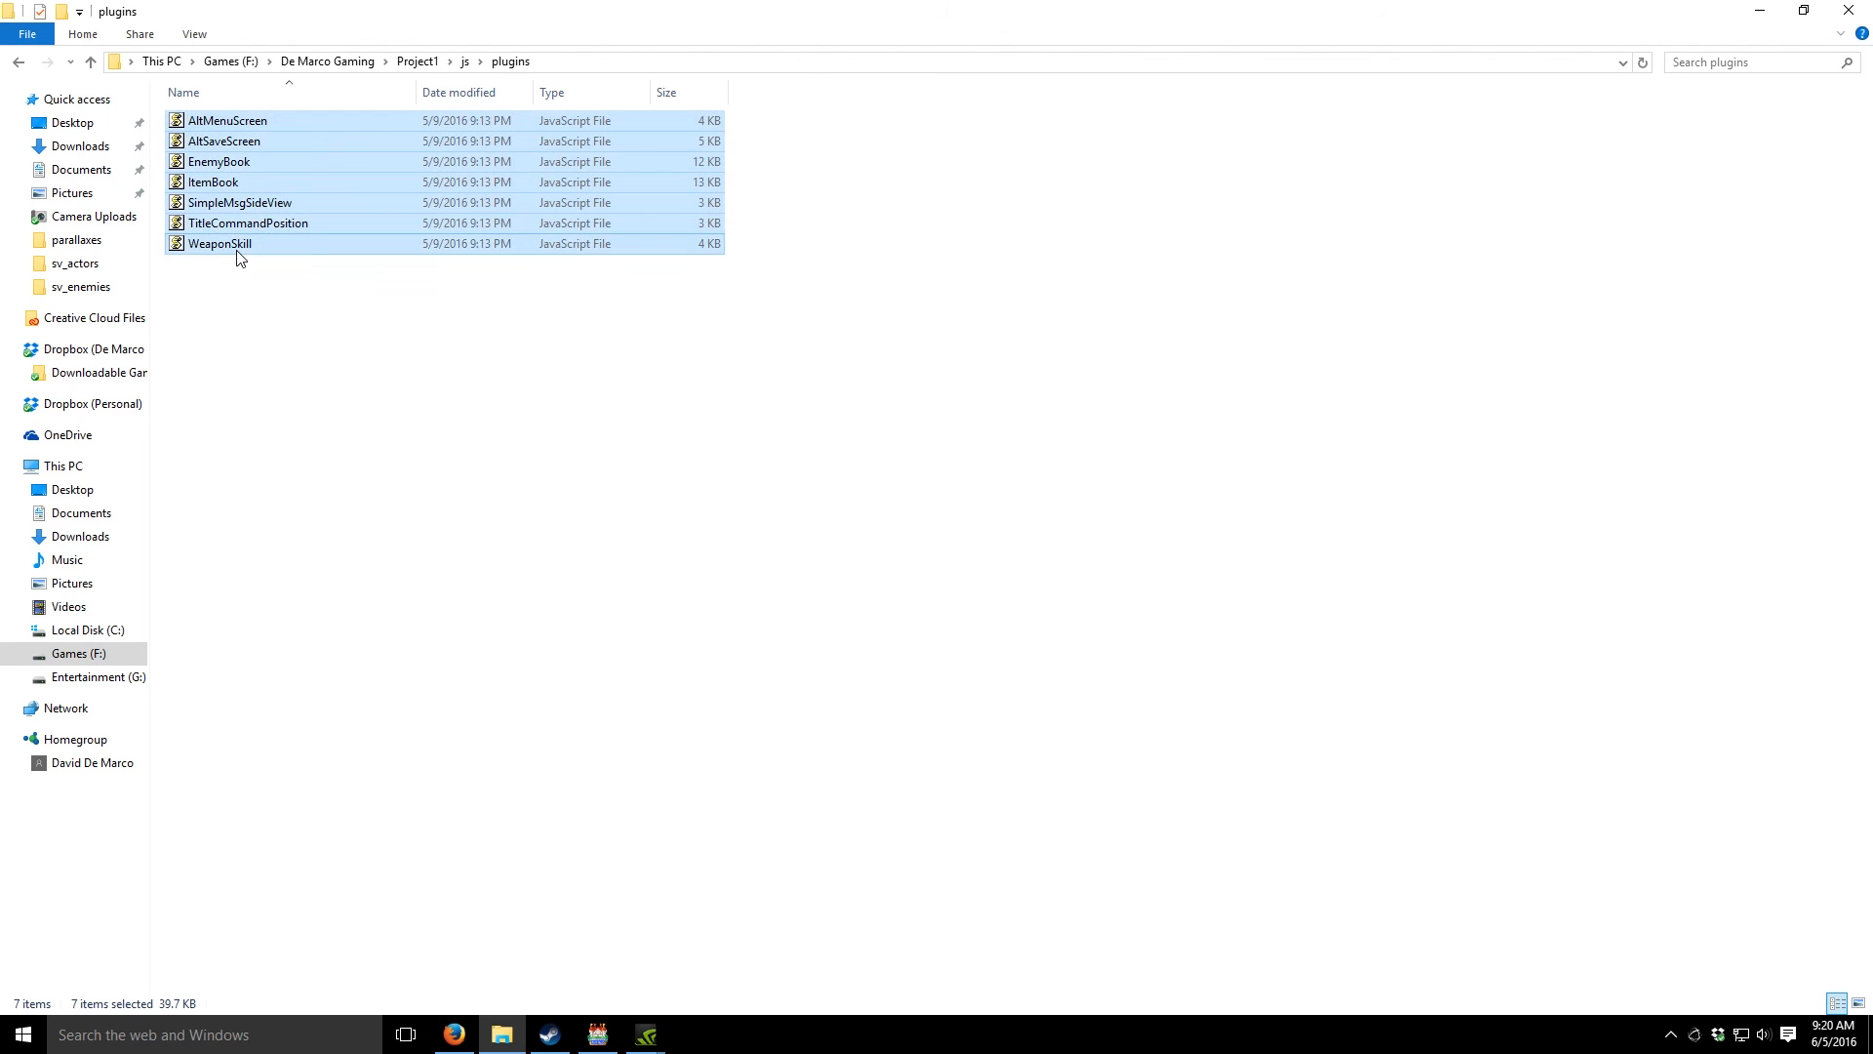
key(Delete)
key(ctrl+v)
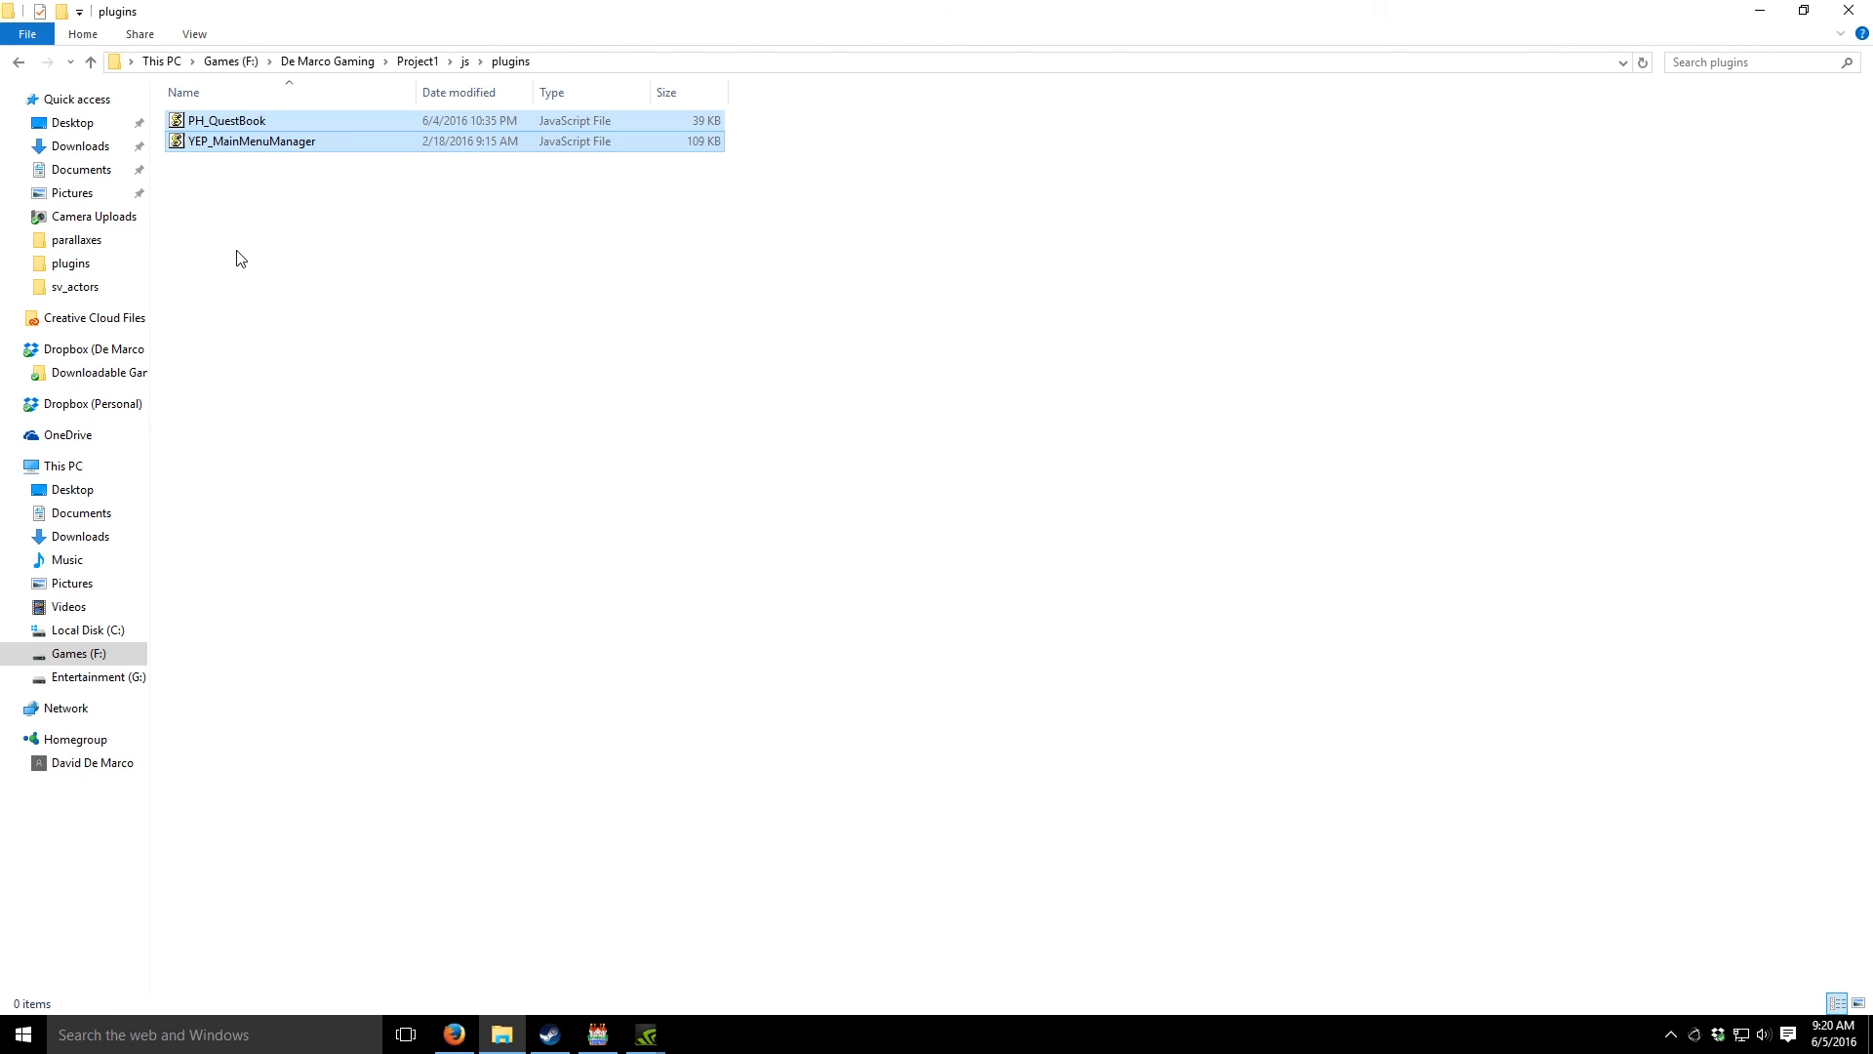
click(18, 63)
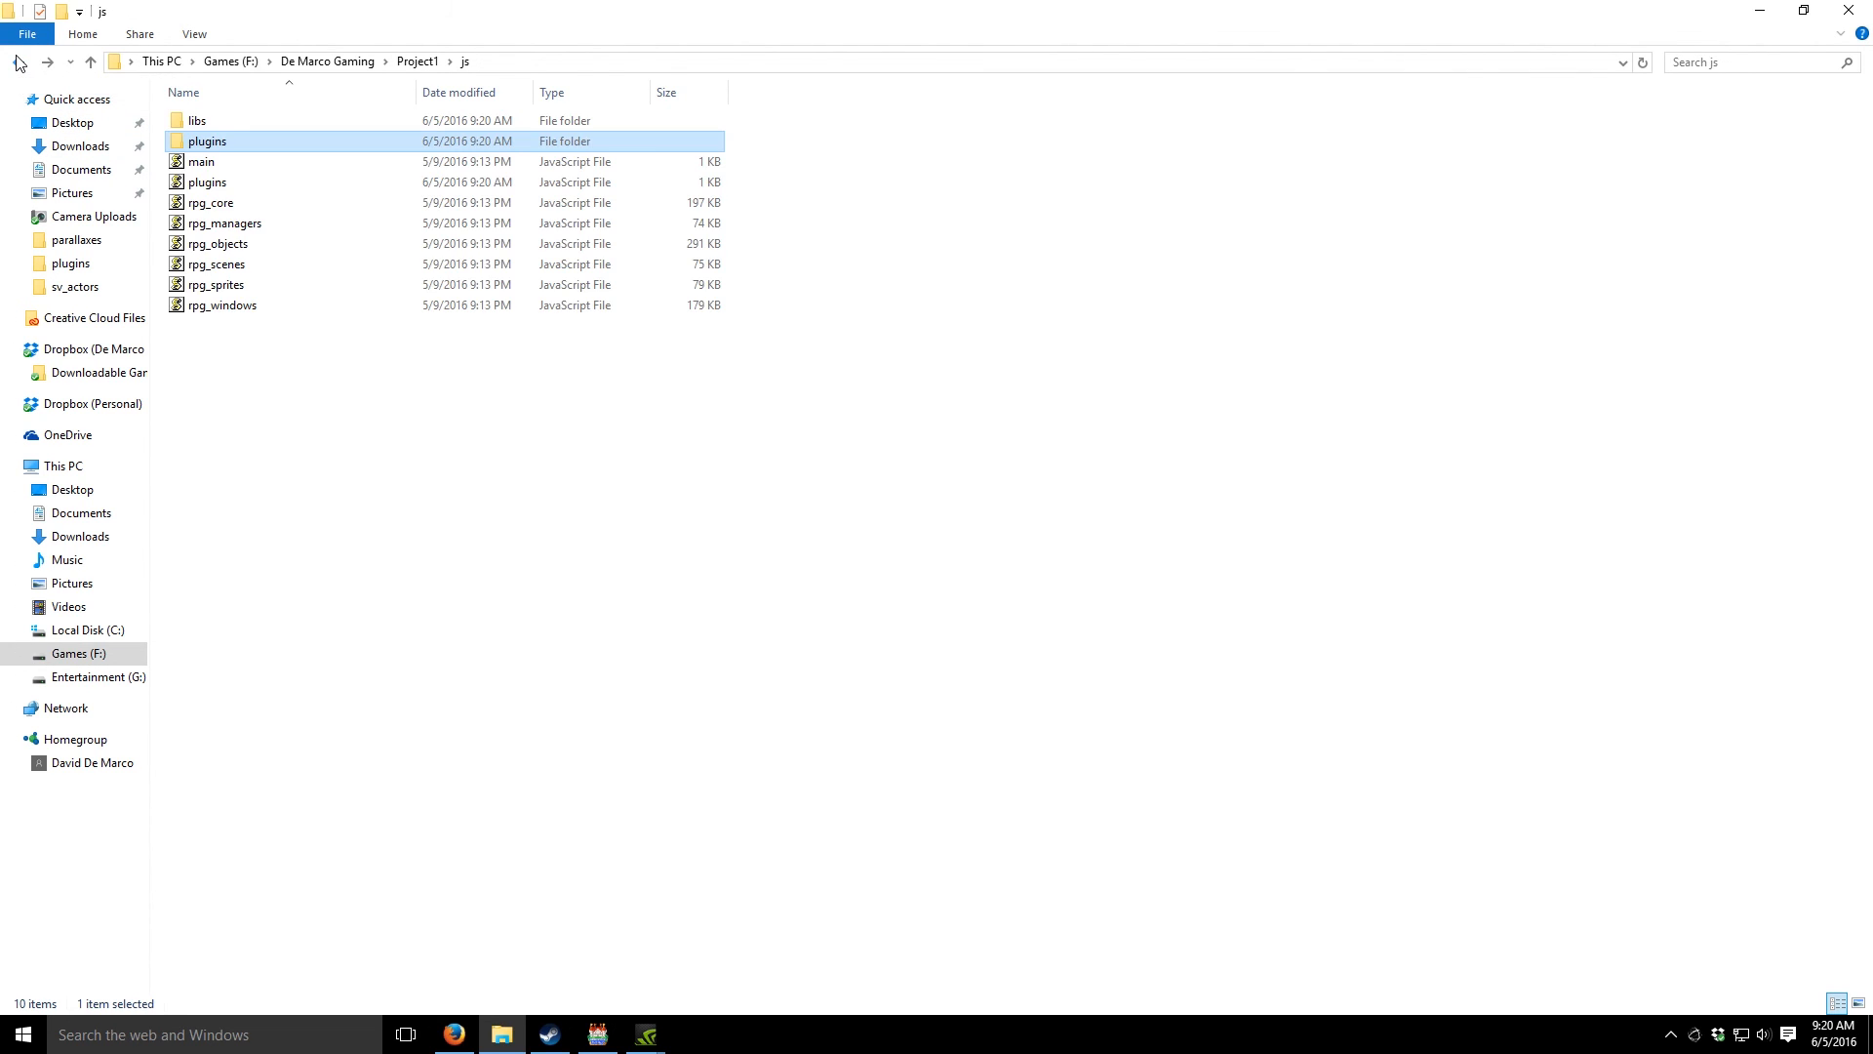
click(1759, 10)
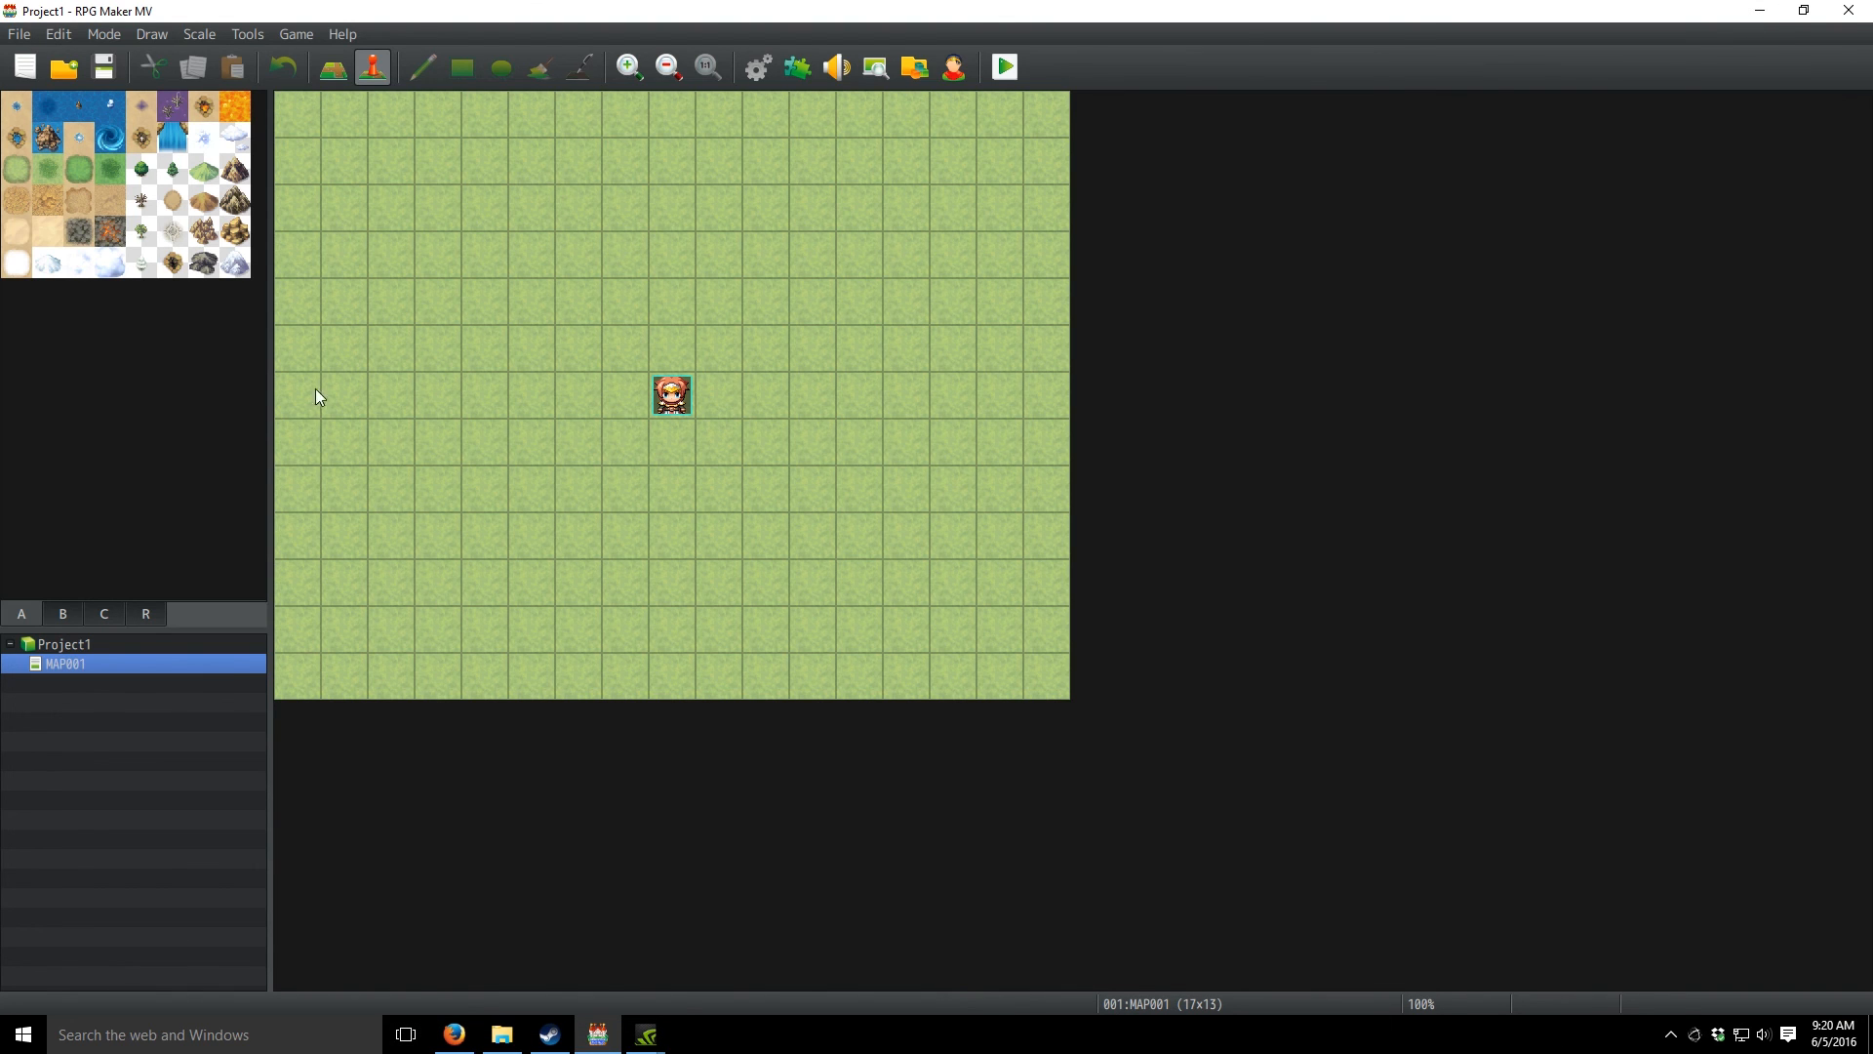
- Create an event on the tile two below the player start, using the red floor button from !Switch1 as its image
right_click(677, 508)
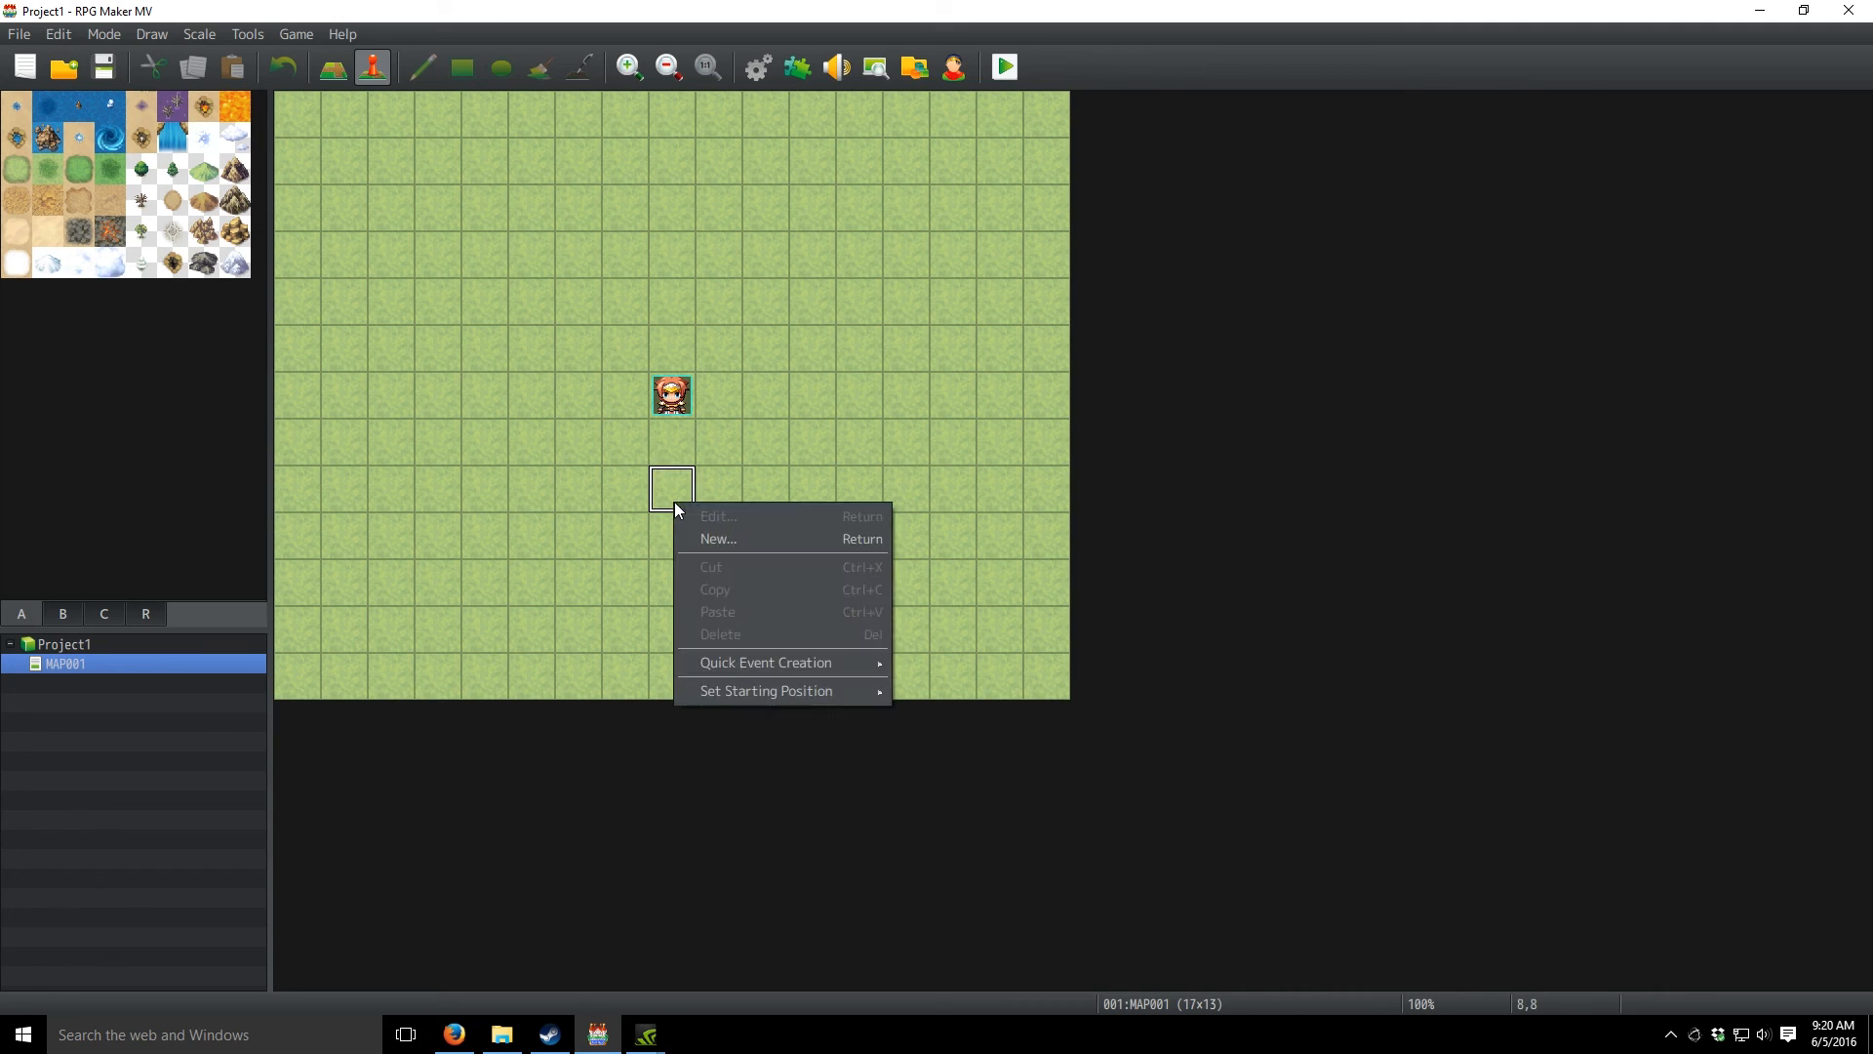
click(728, 538)
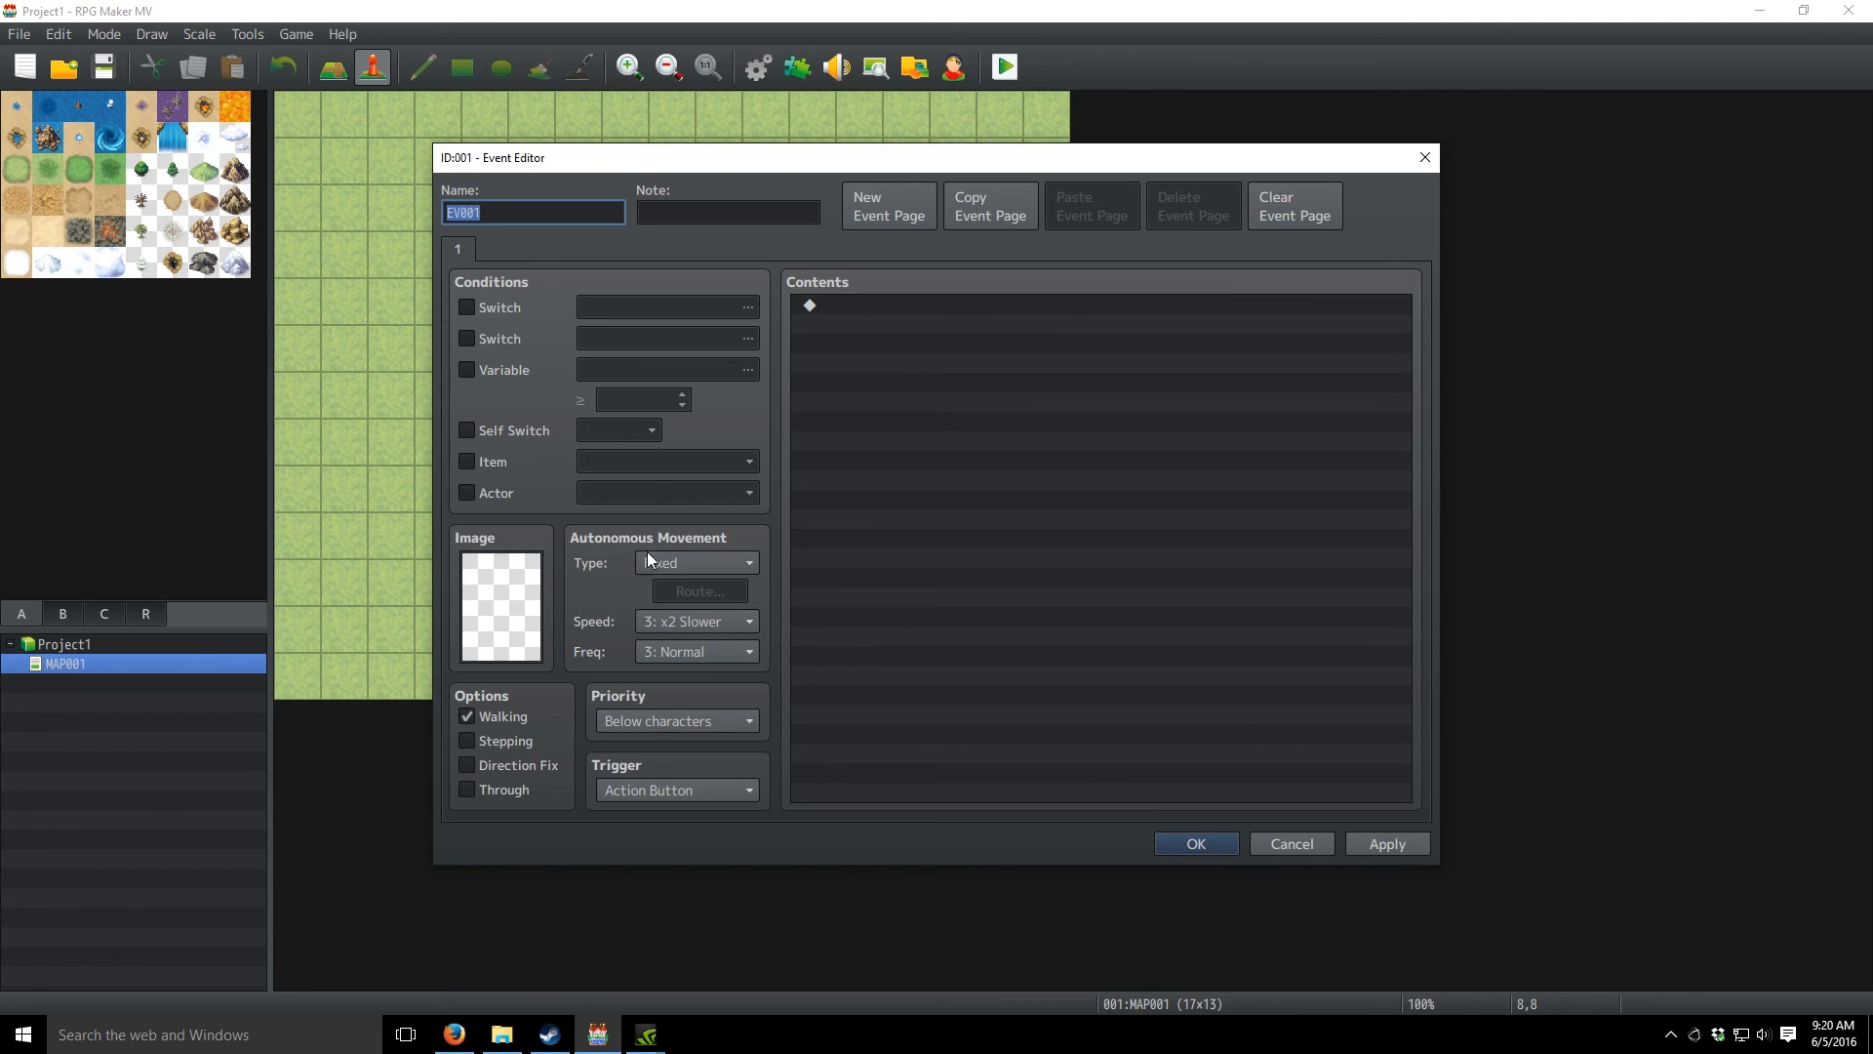
double_click(501, 613)
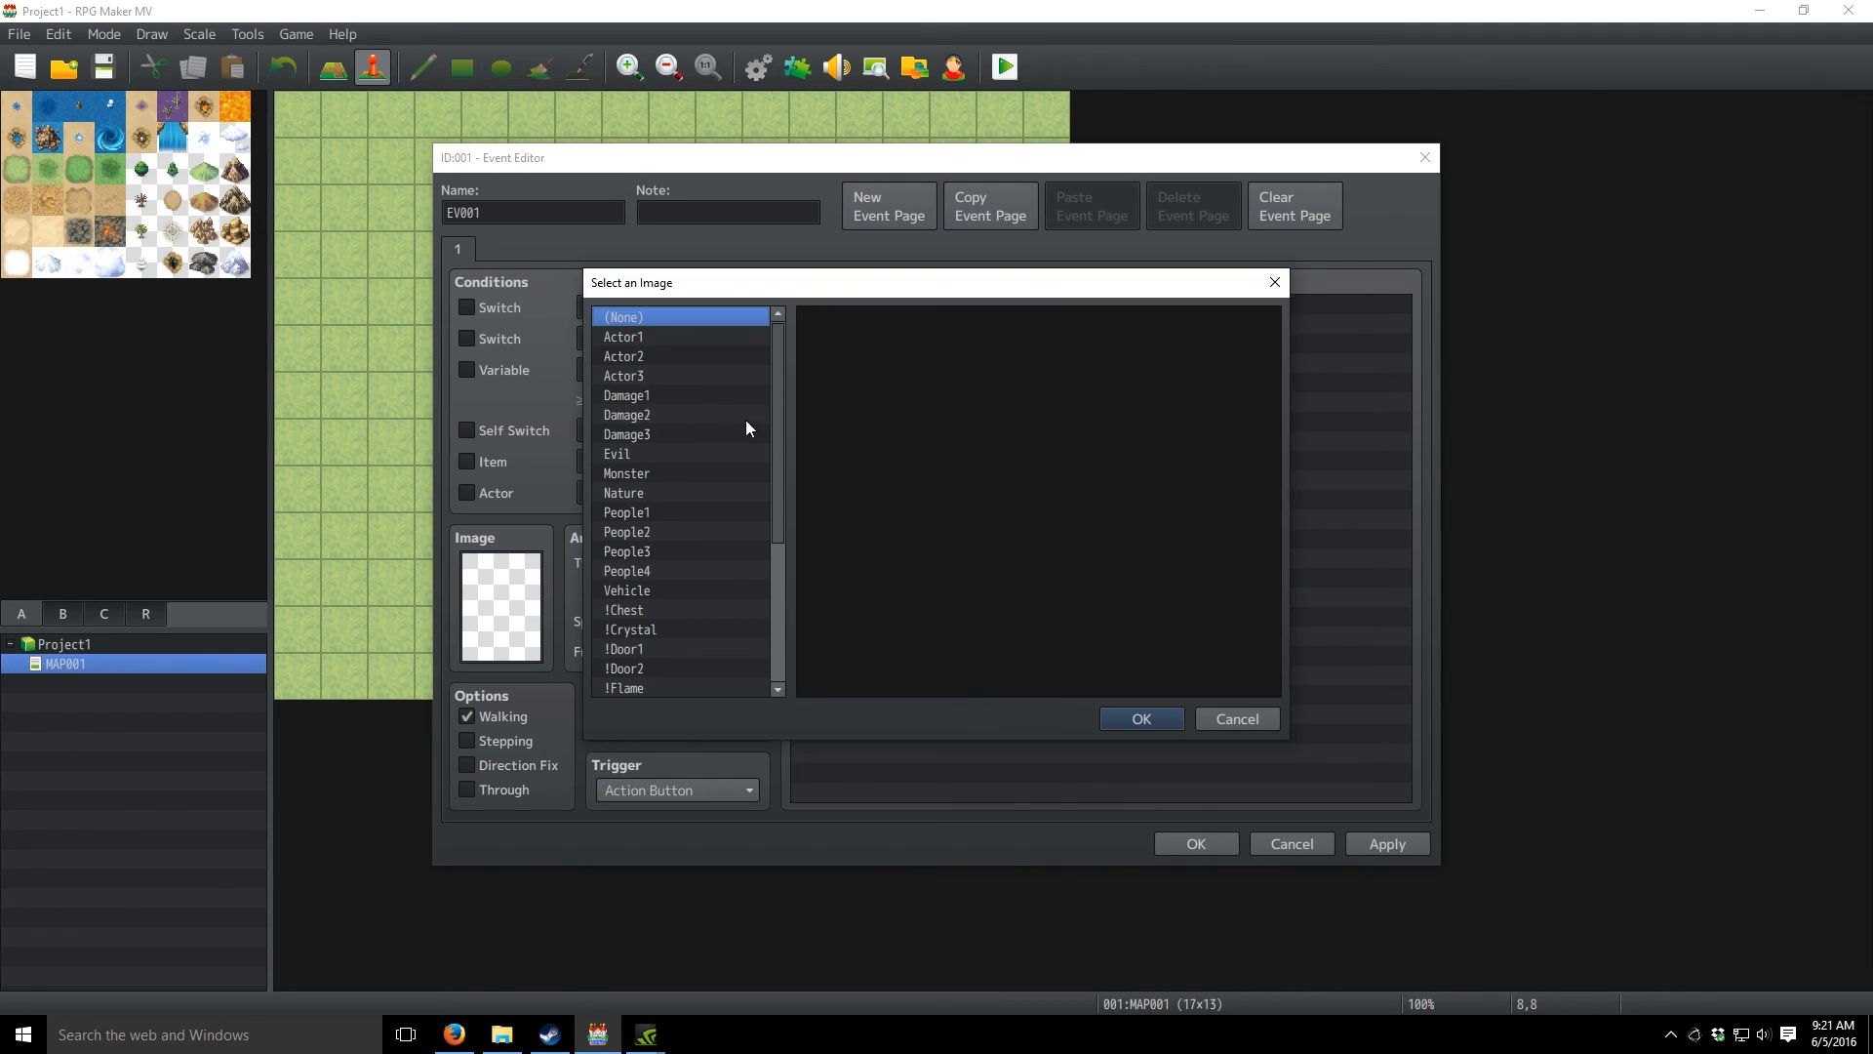
drag(777, 447, 759, 671)
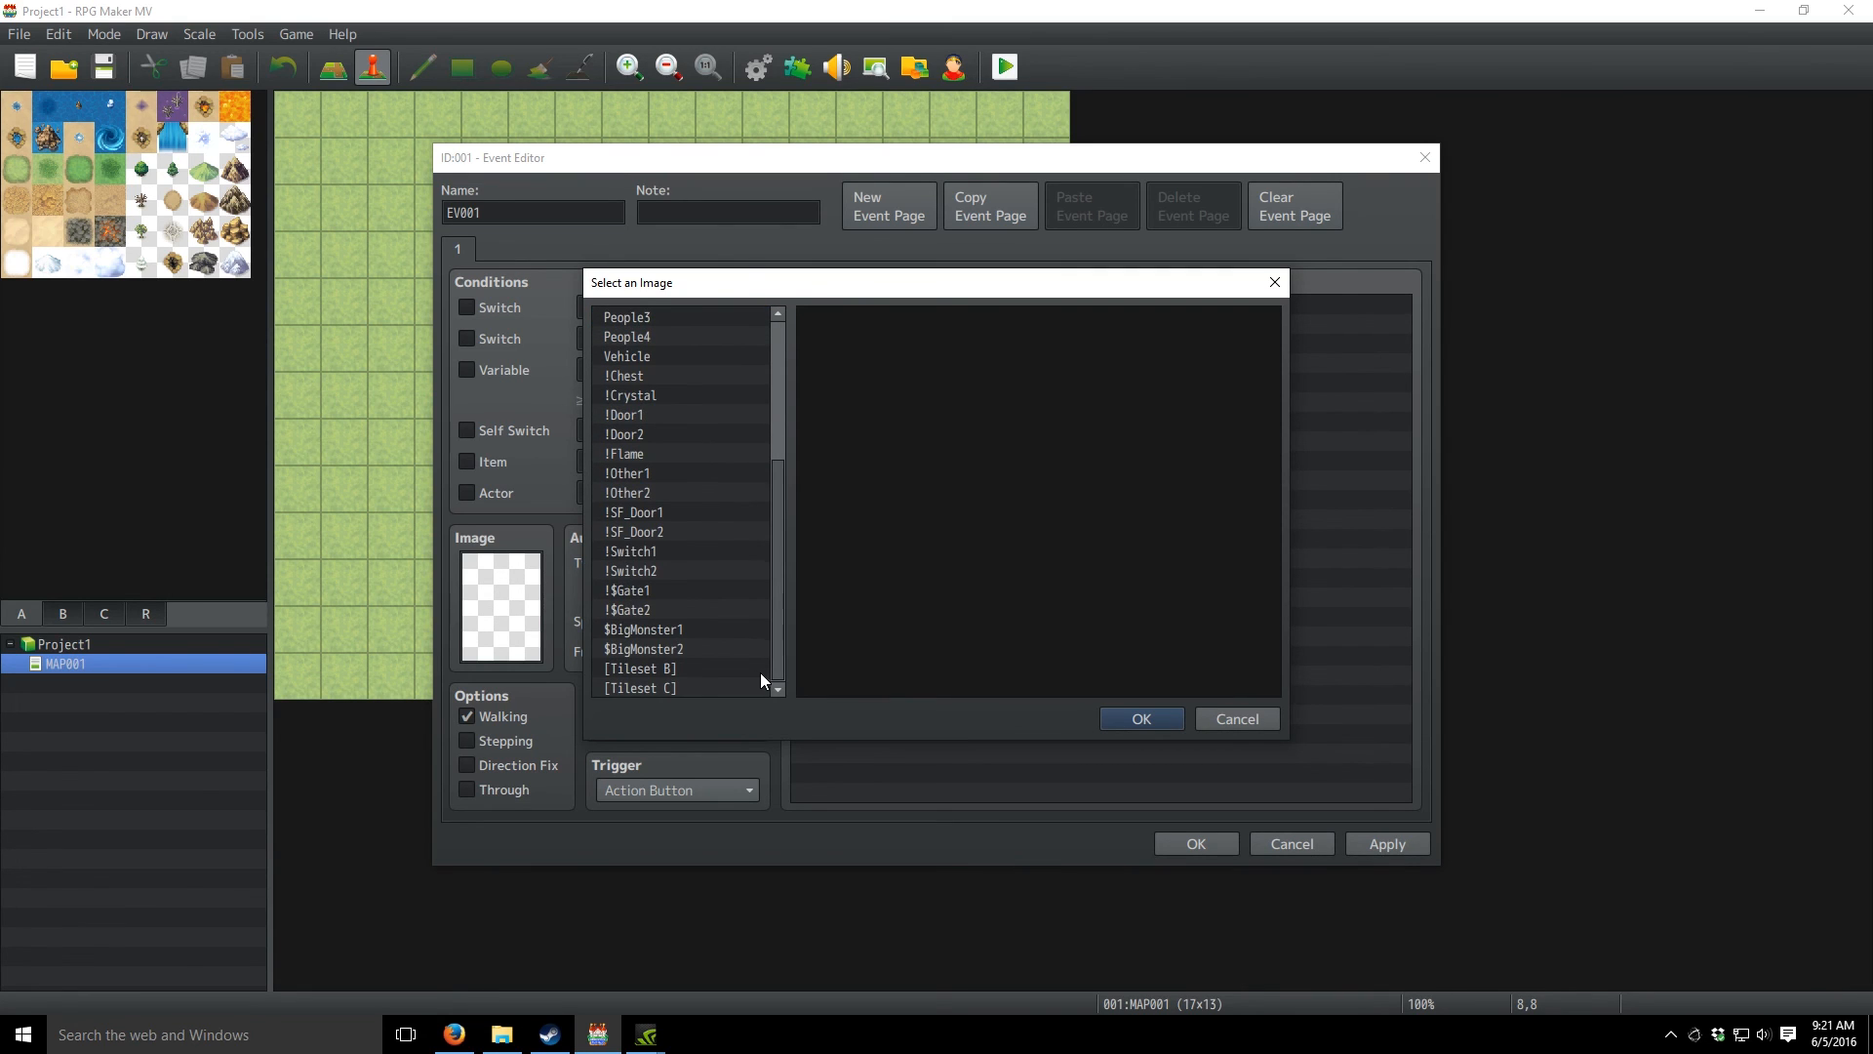
click(634, 612)
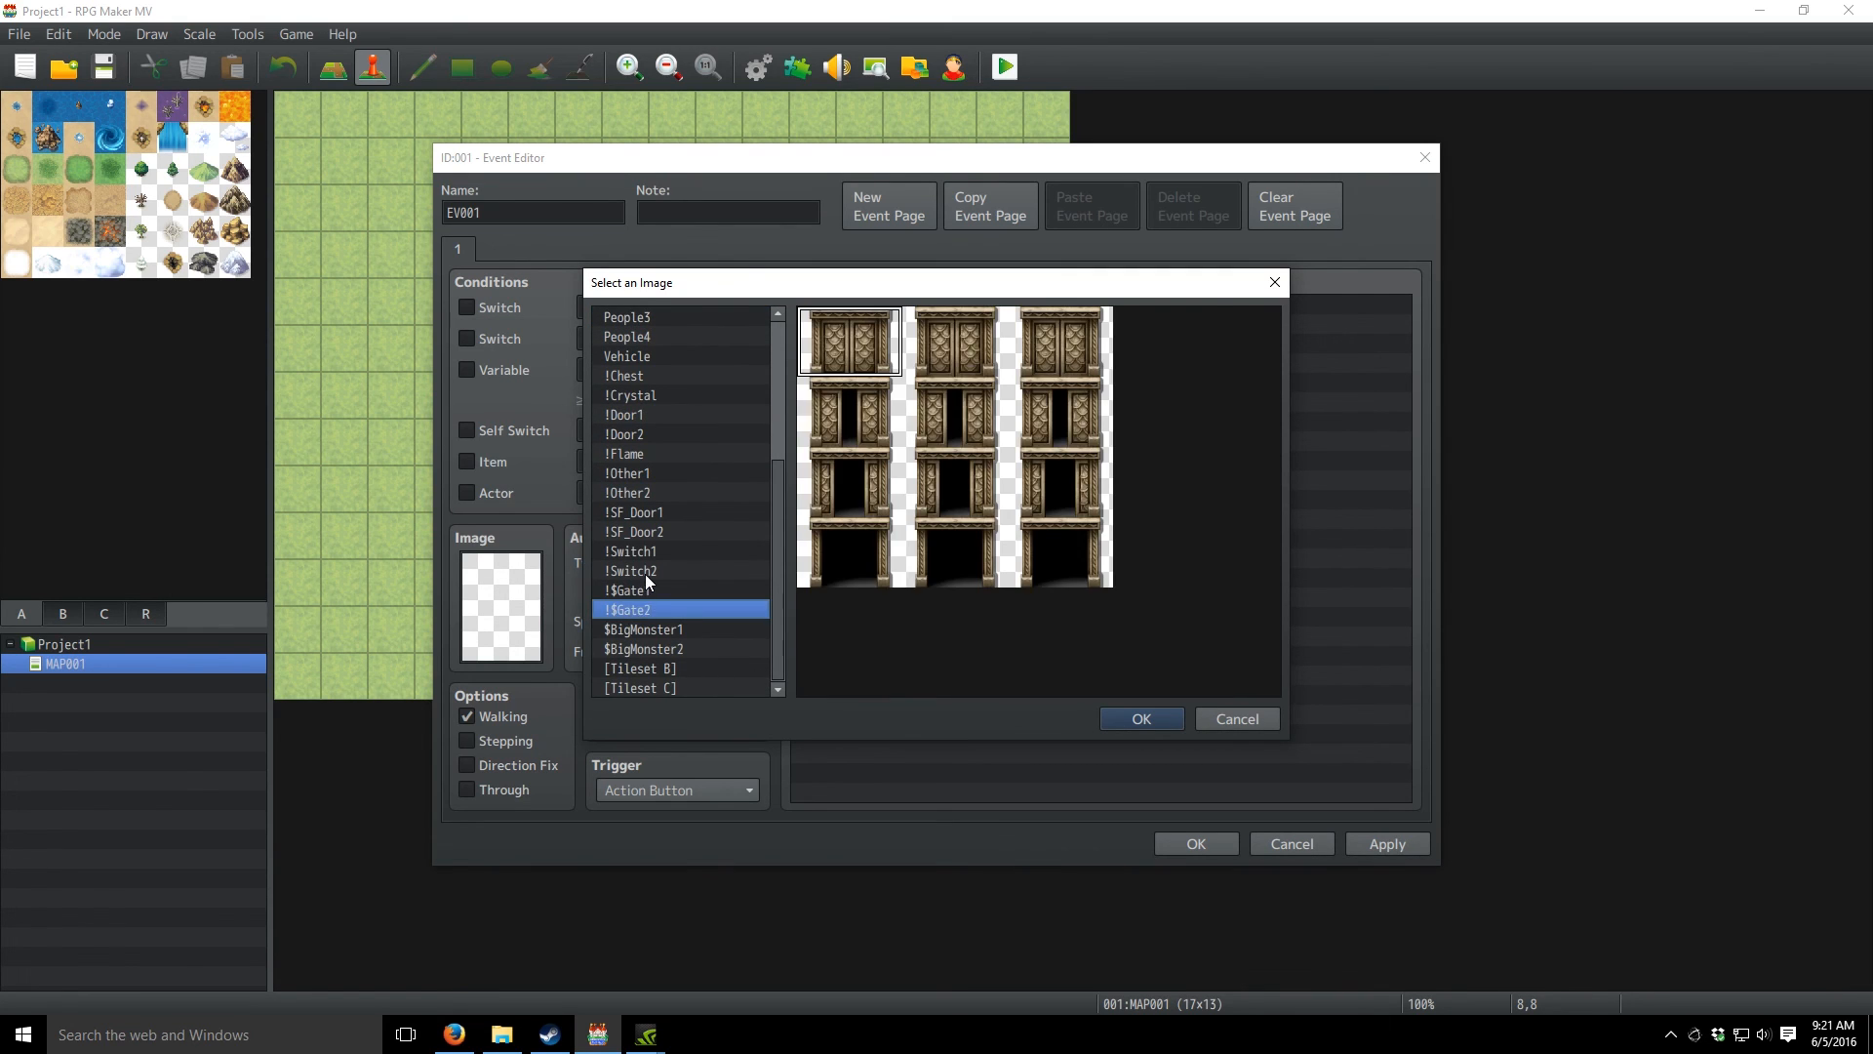
click(646, 574)
click(649, 551)
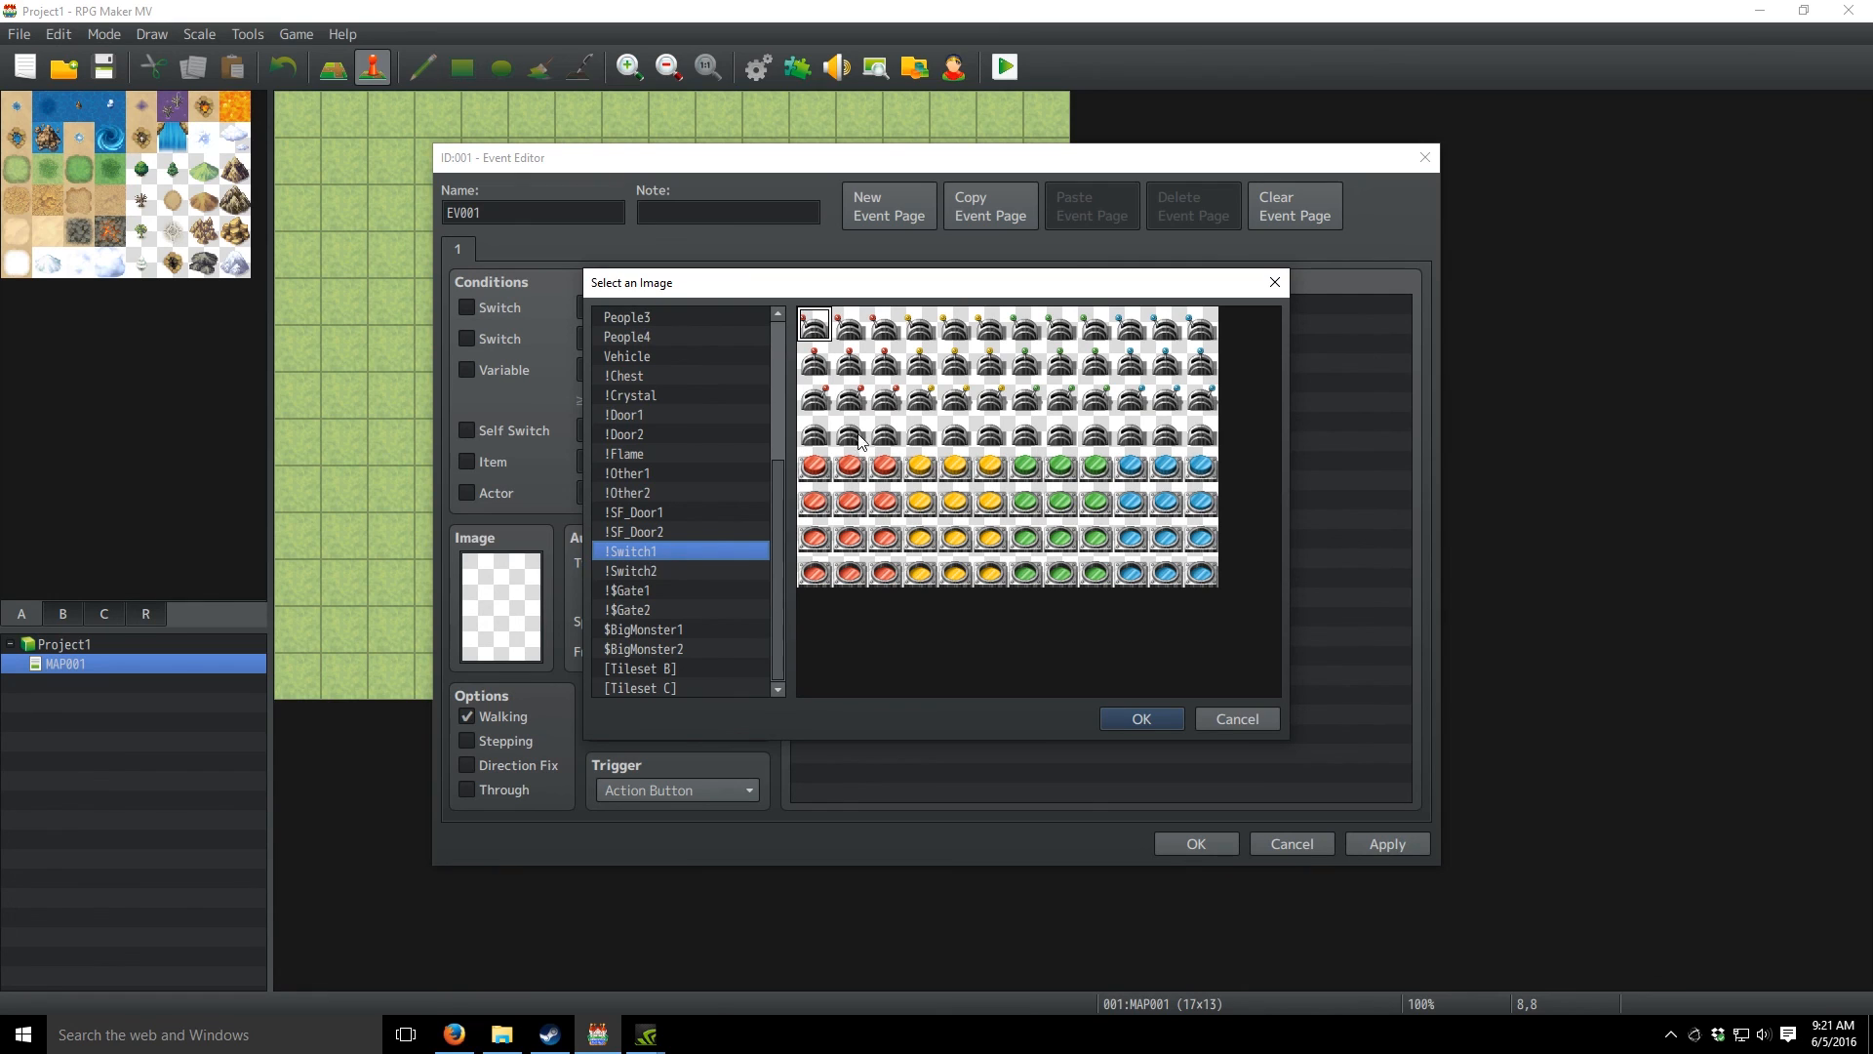
click(840, 463)
click(1140, 720)
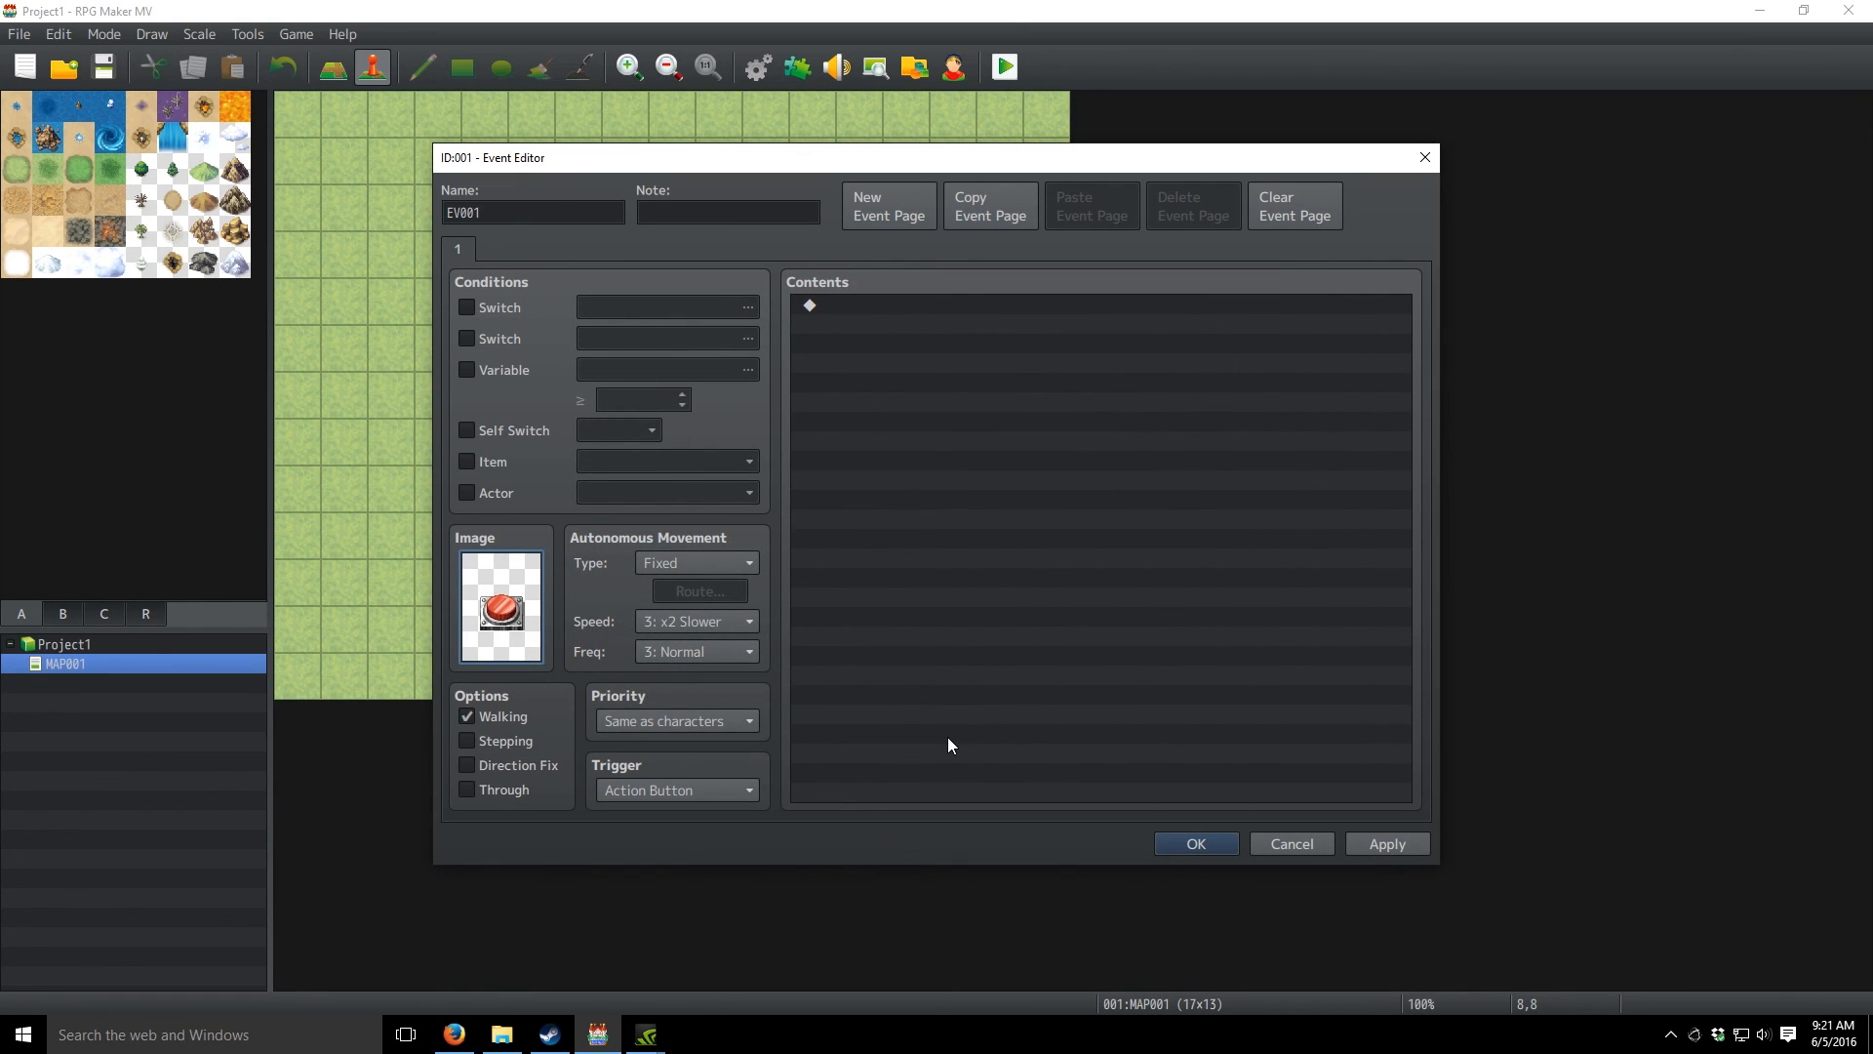
click(1380, 849)
click(1218, 846)
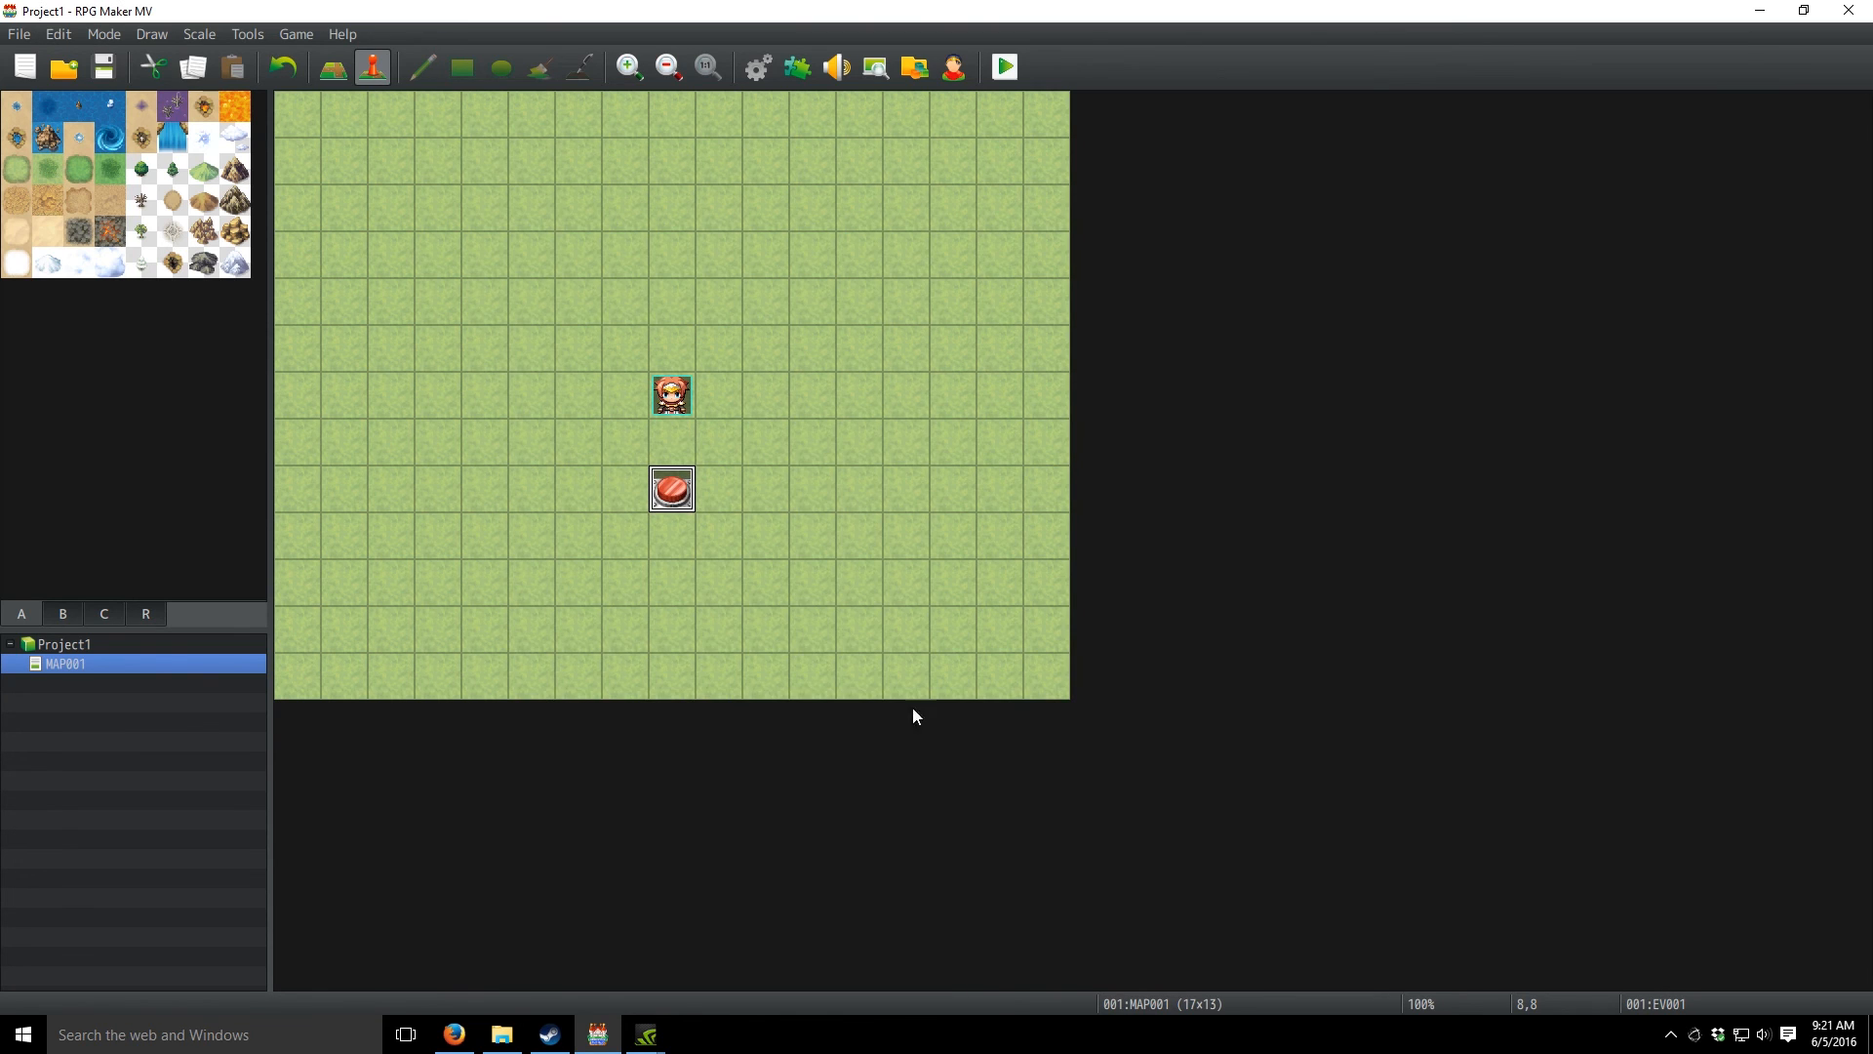
- Add the PH_QuestBook plugin to Project1 with its status ON
click(795, 68)
double_click(789, 268)
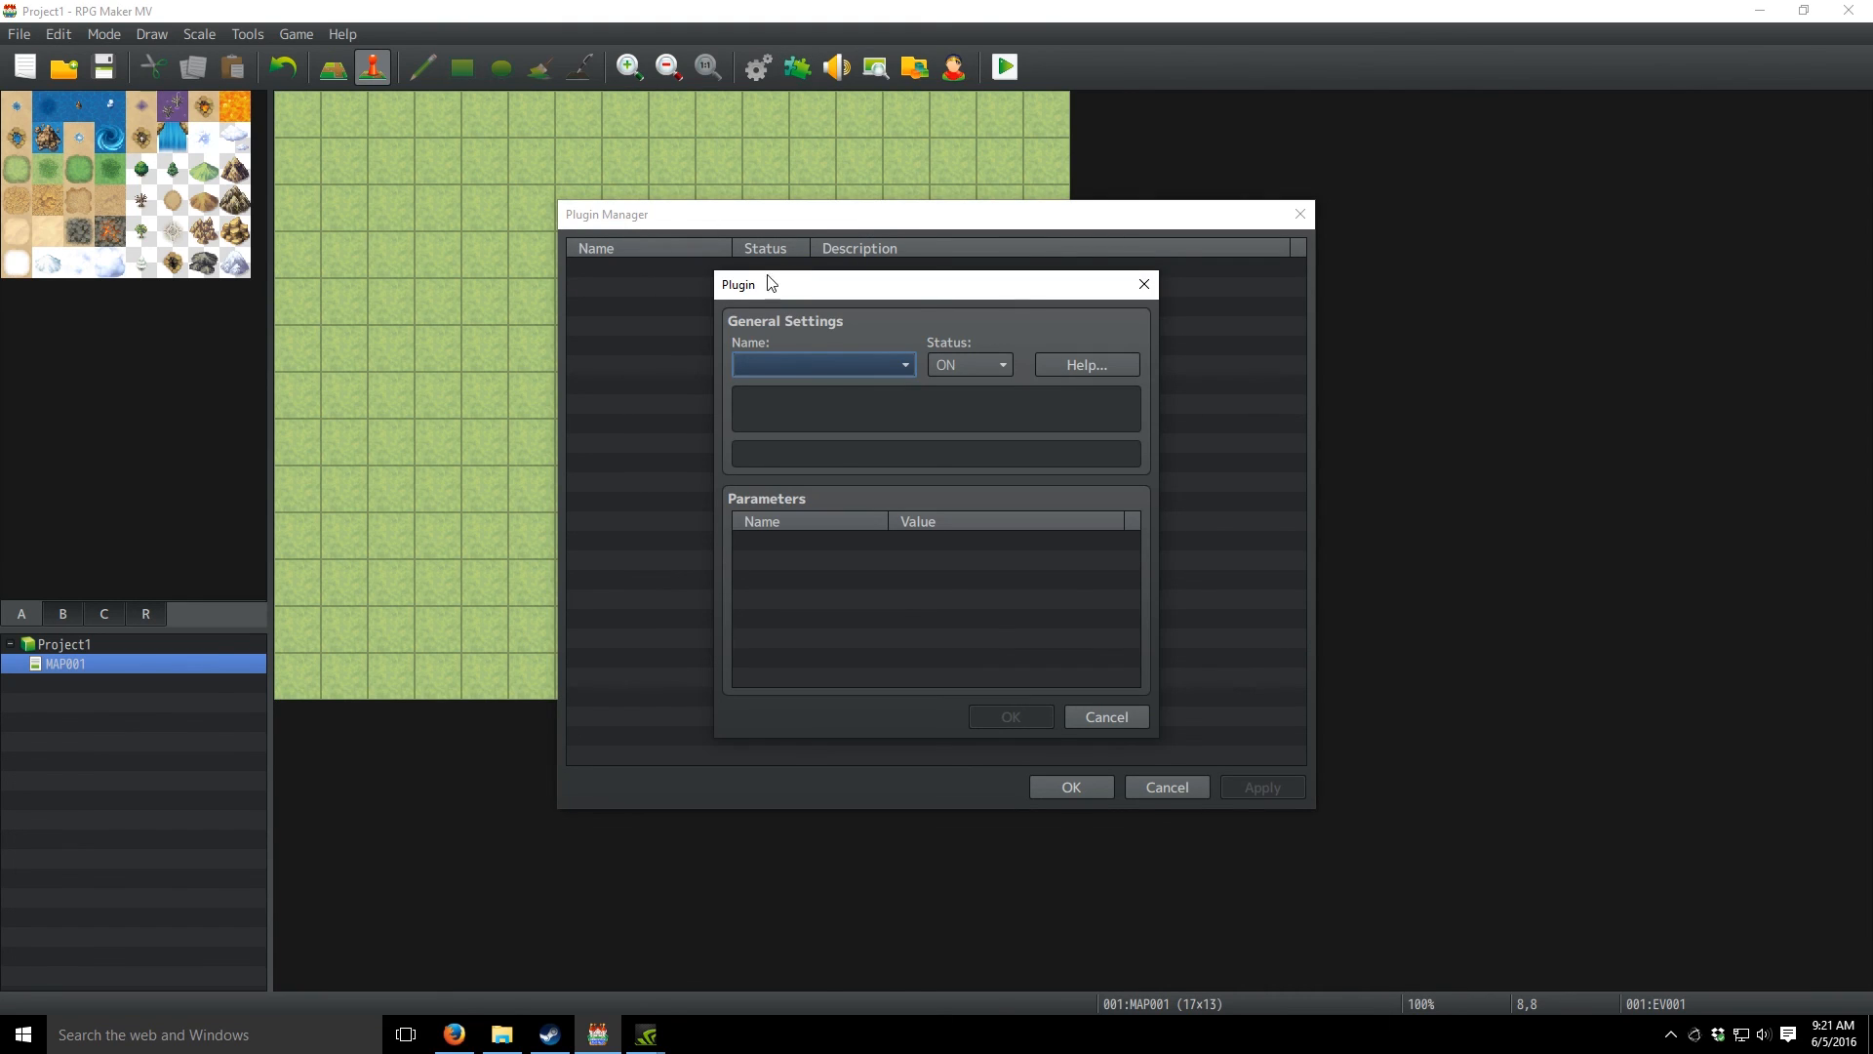
click(837, 363)
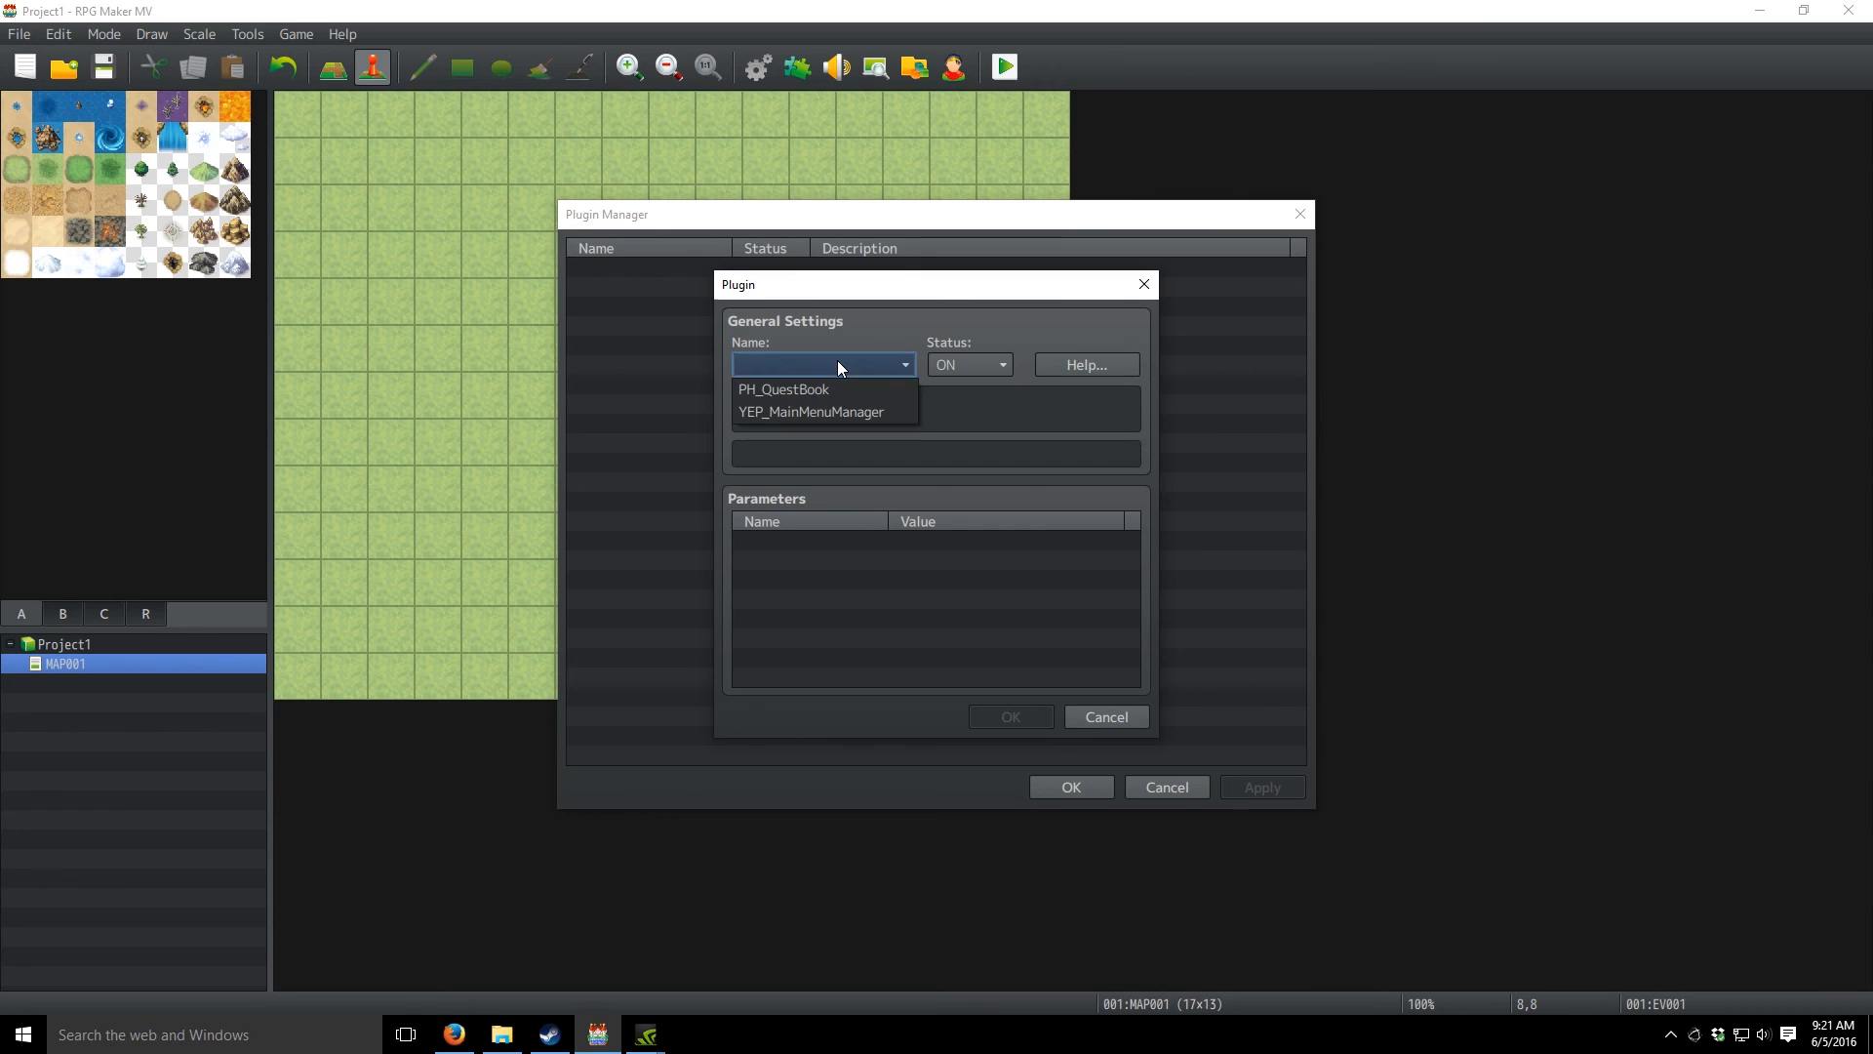
click(810, 390)
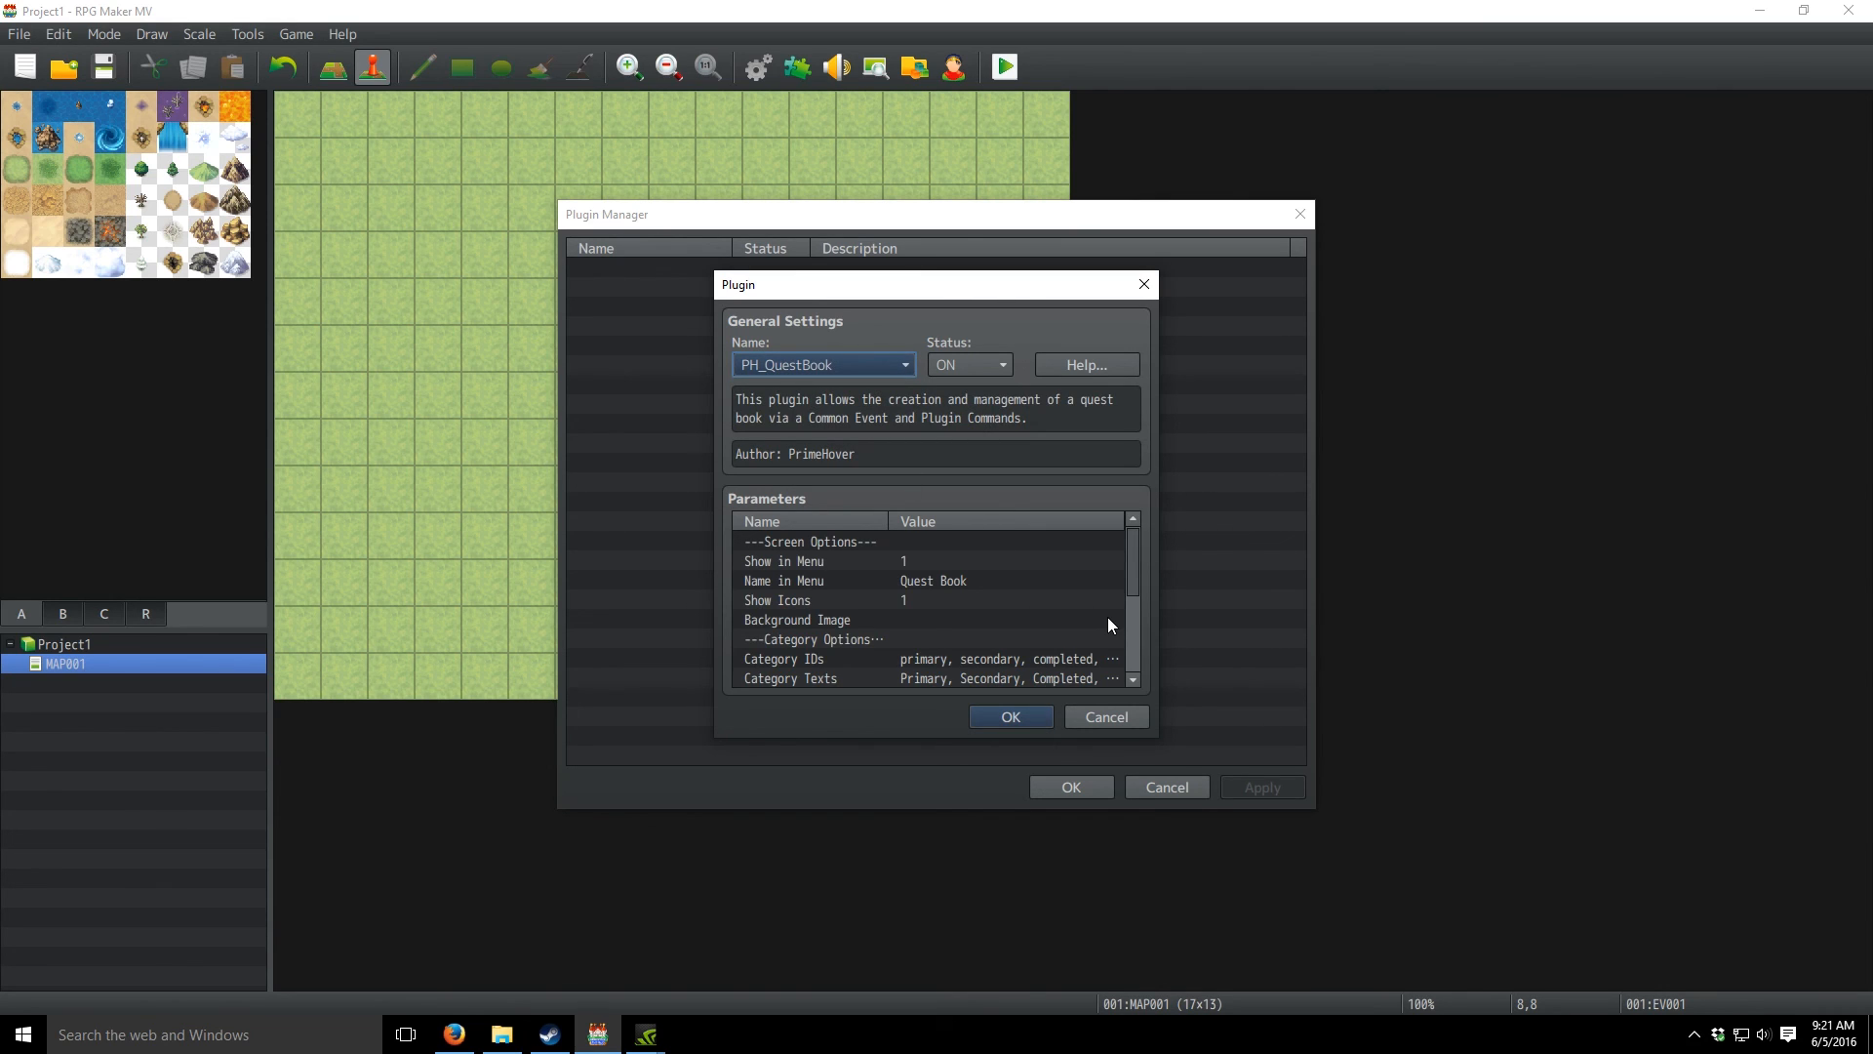
click(1023, 708)
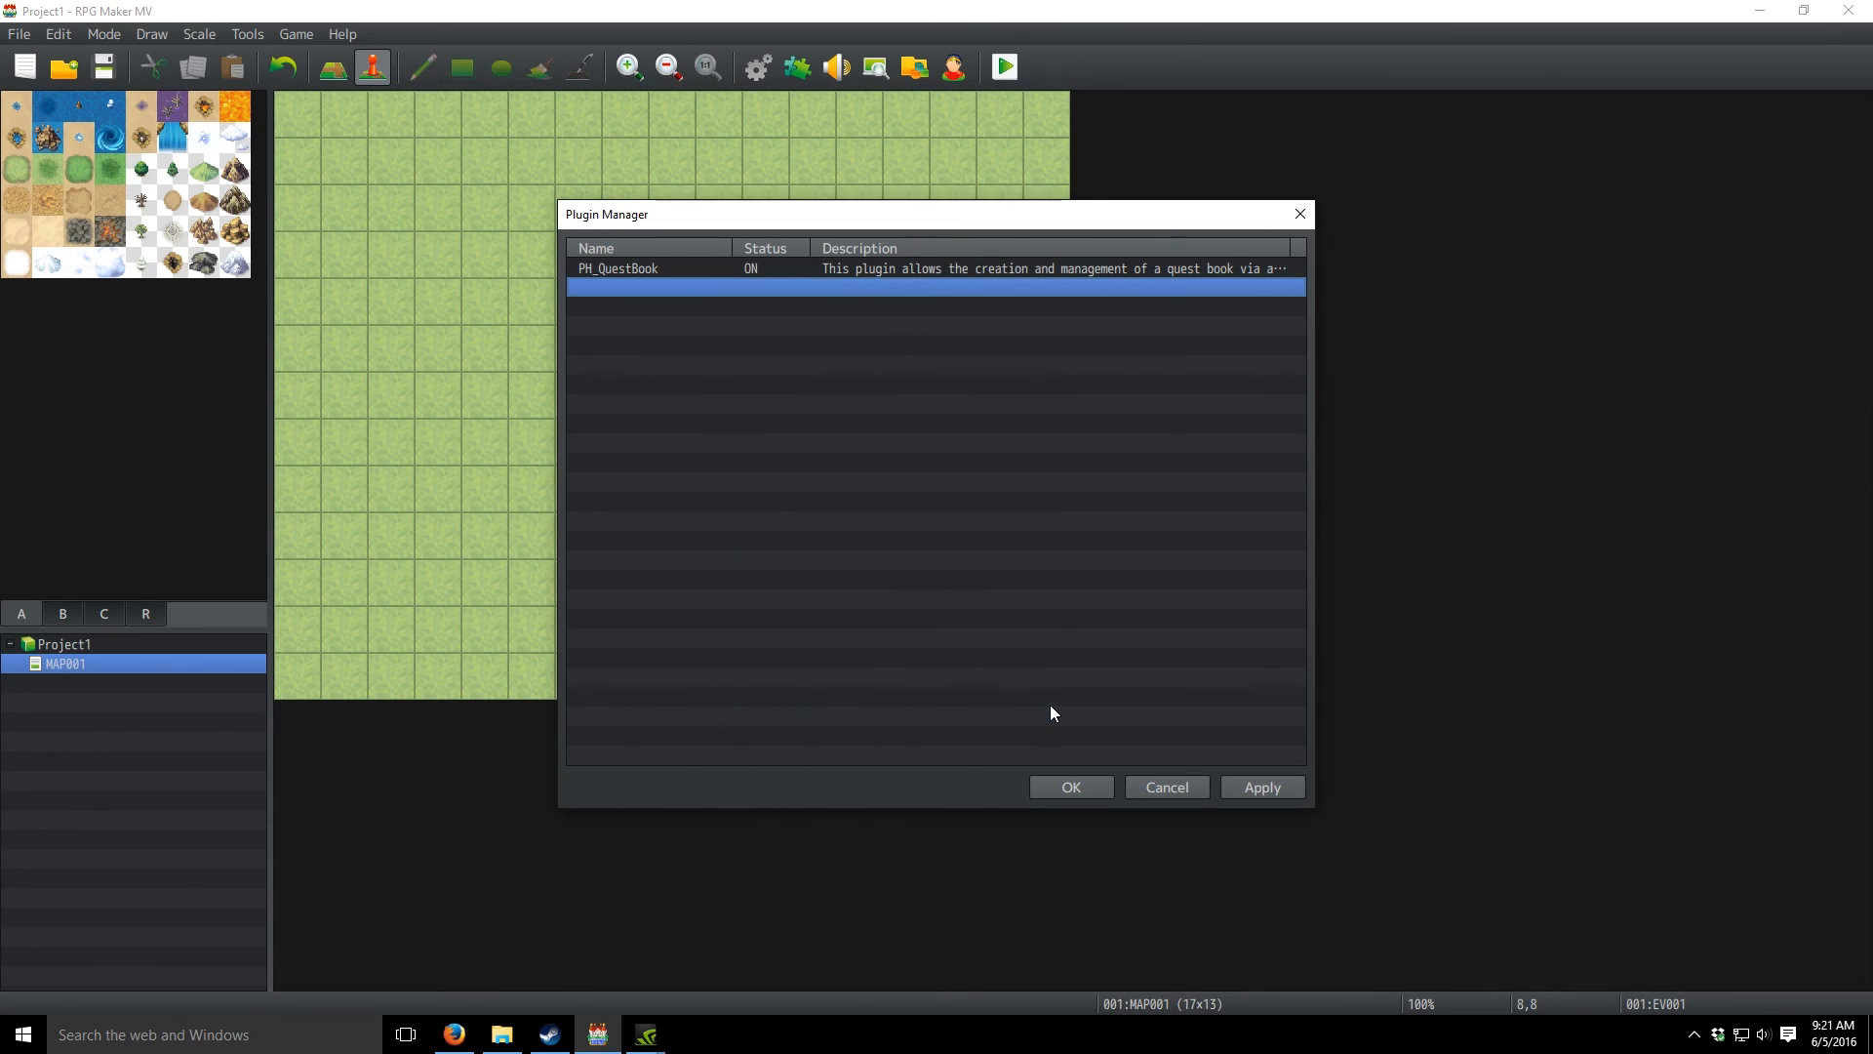
- Add the YEP_MainMenuManager plugin below PH_QuestBook with status ON and apply the plugin list
double_click(818, 288)
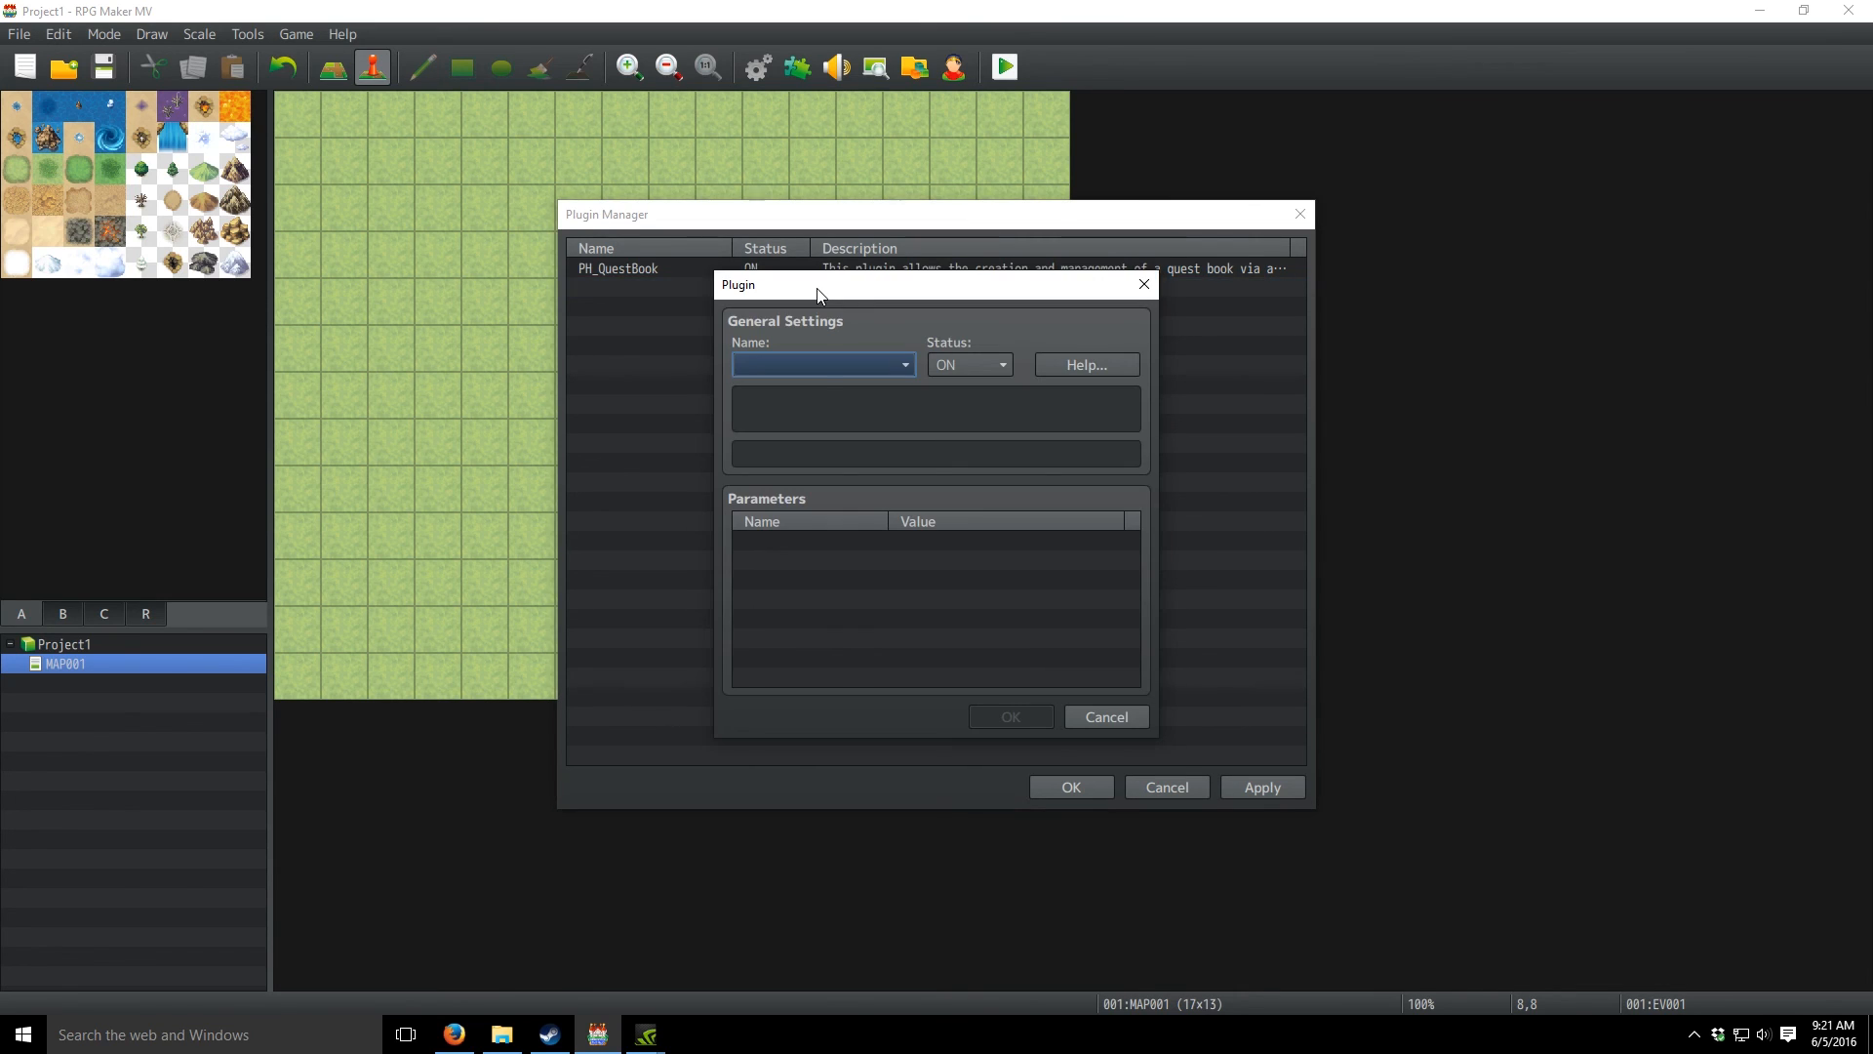
click(822, 365)
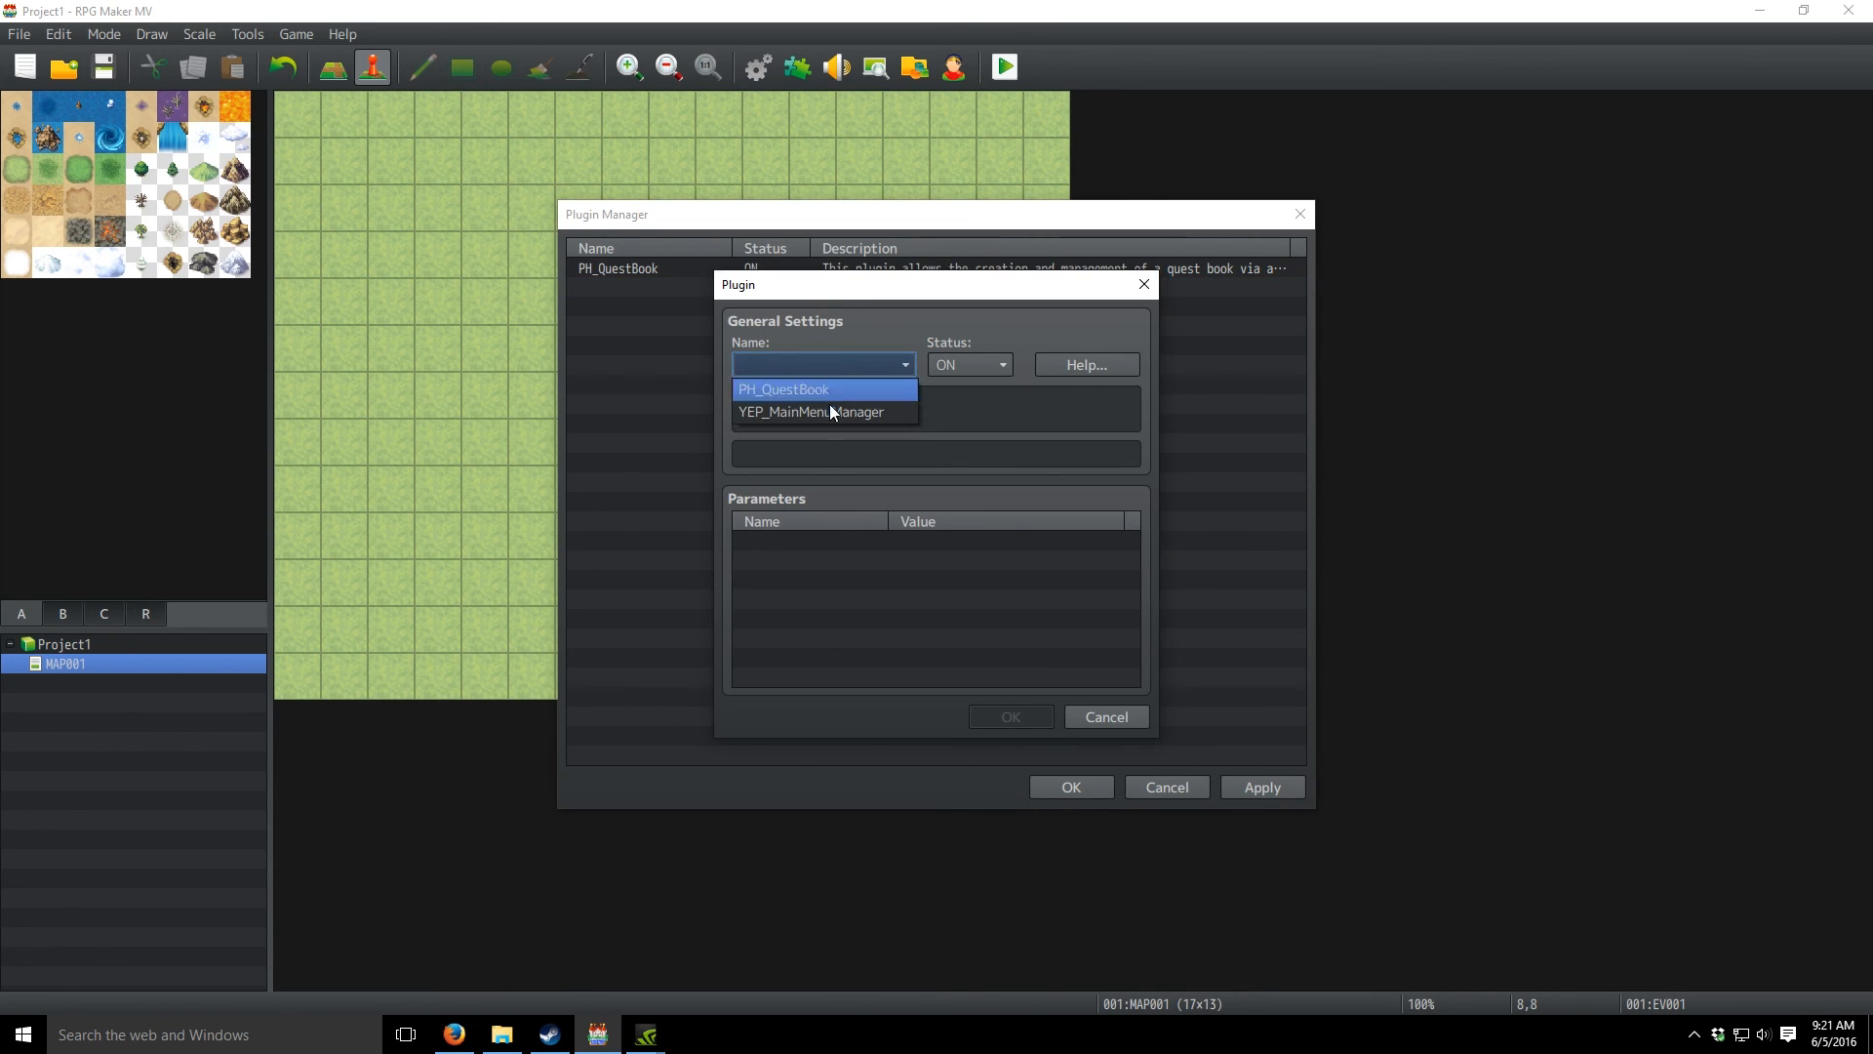
click(830, 412)
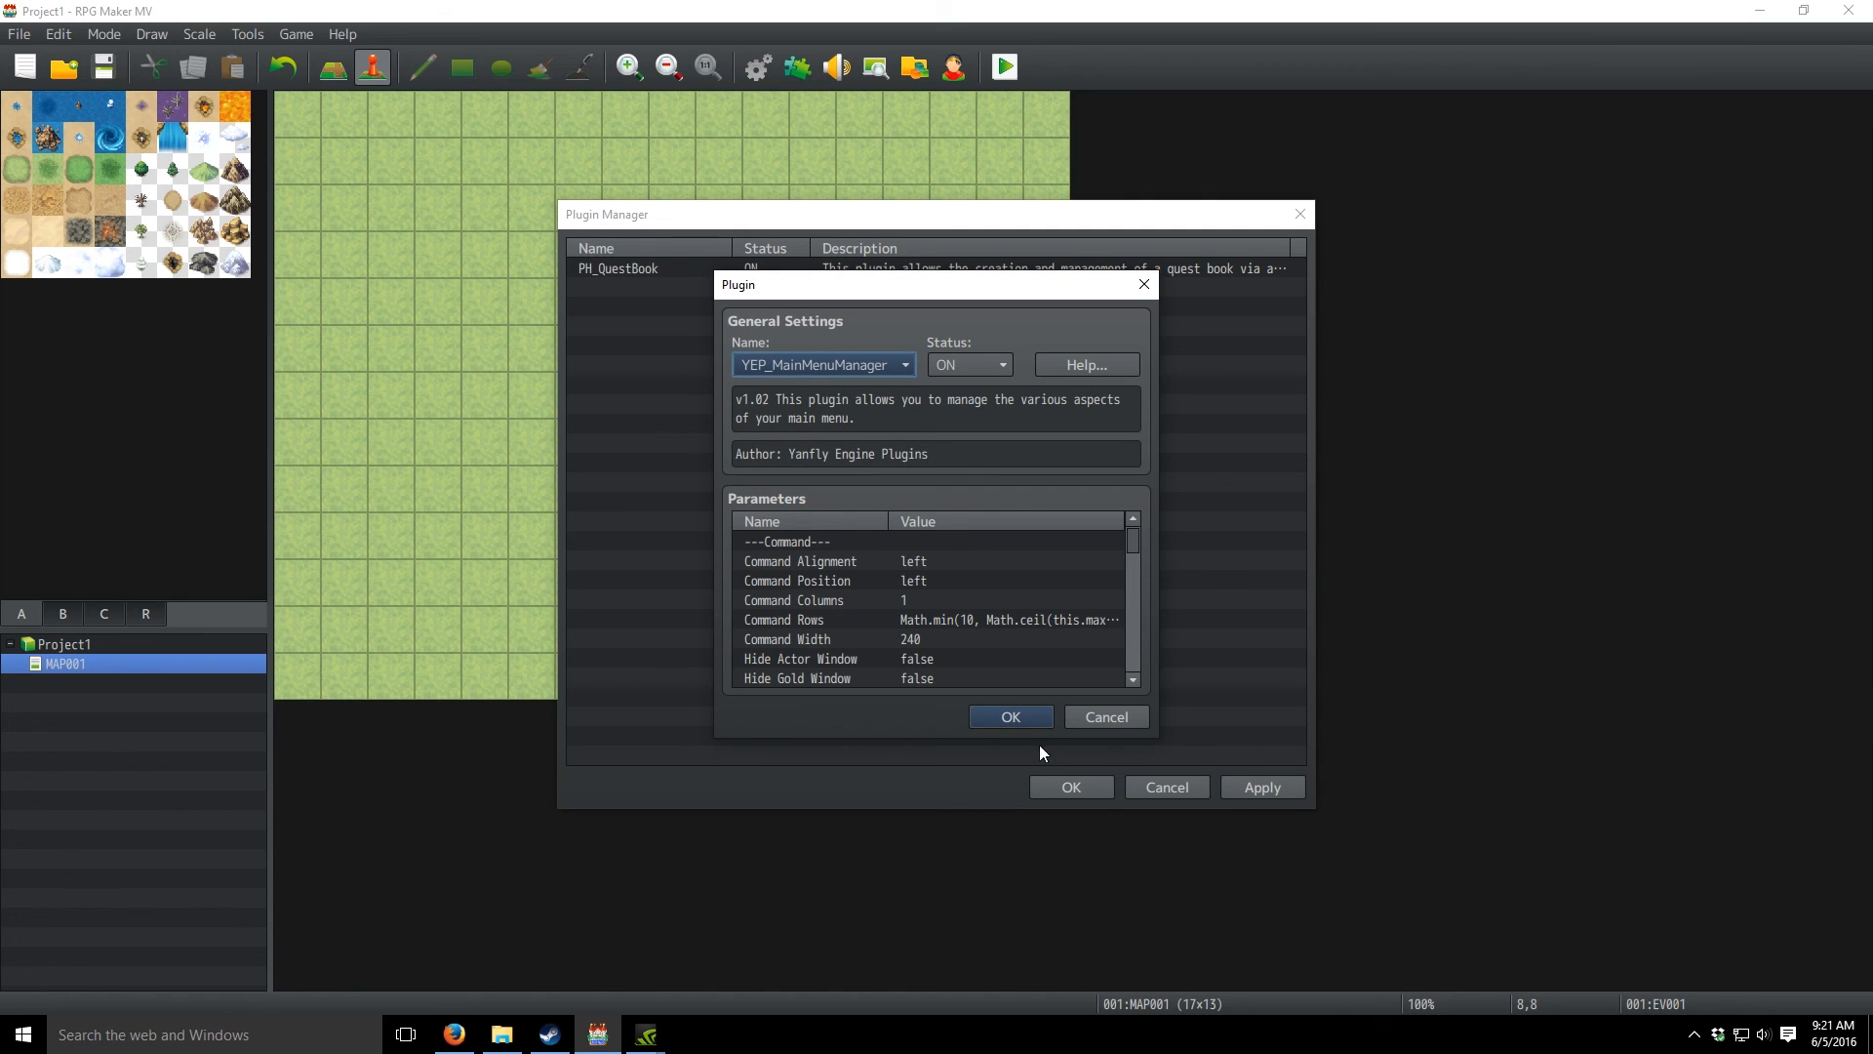
click(1016, 710)
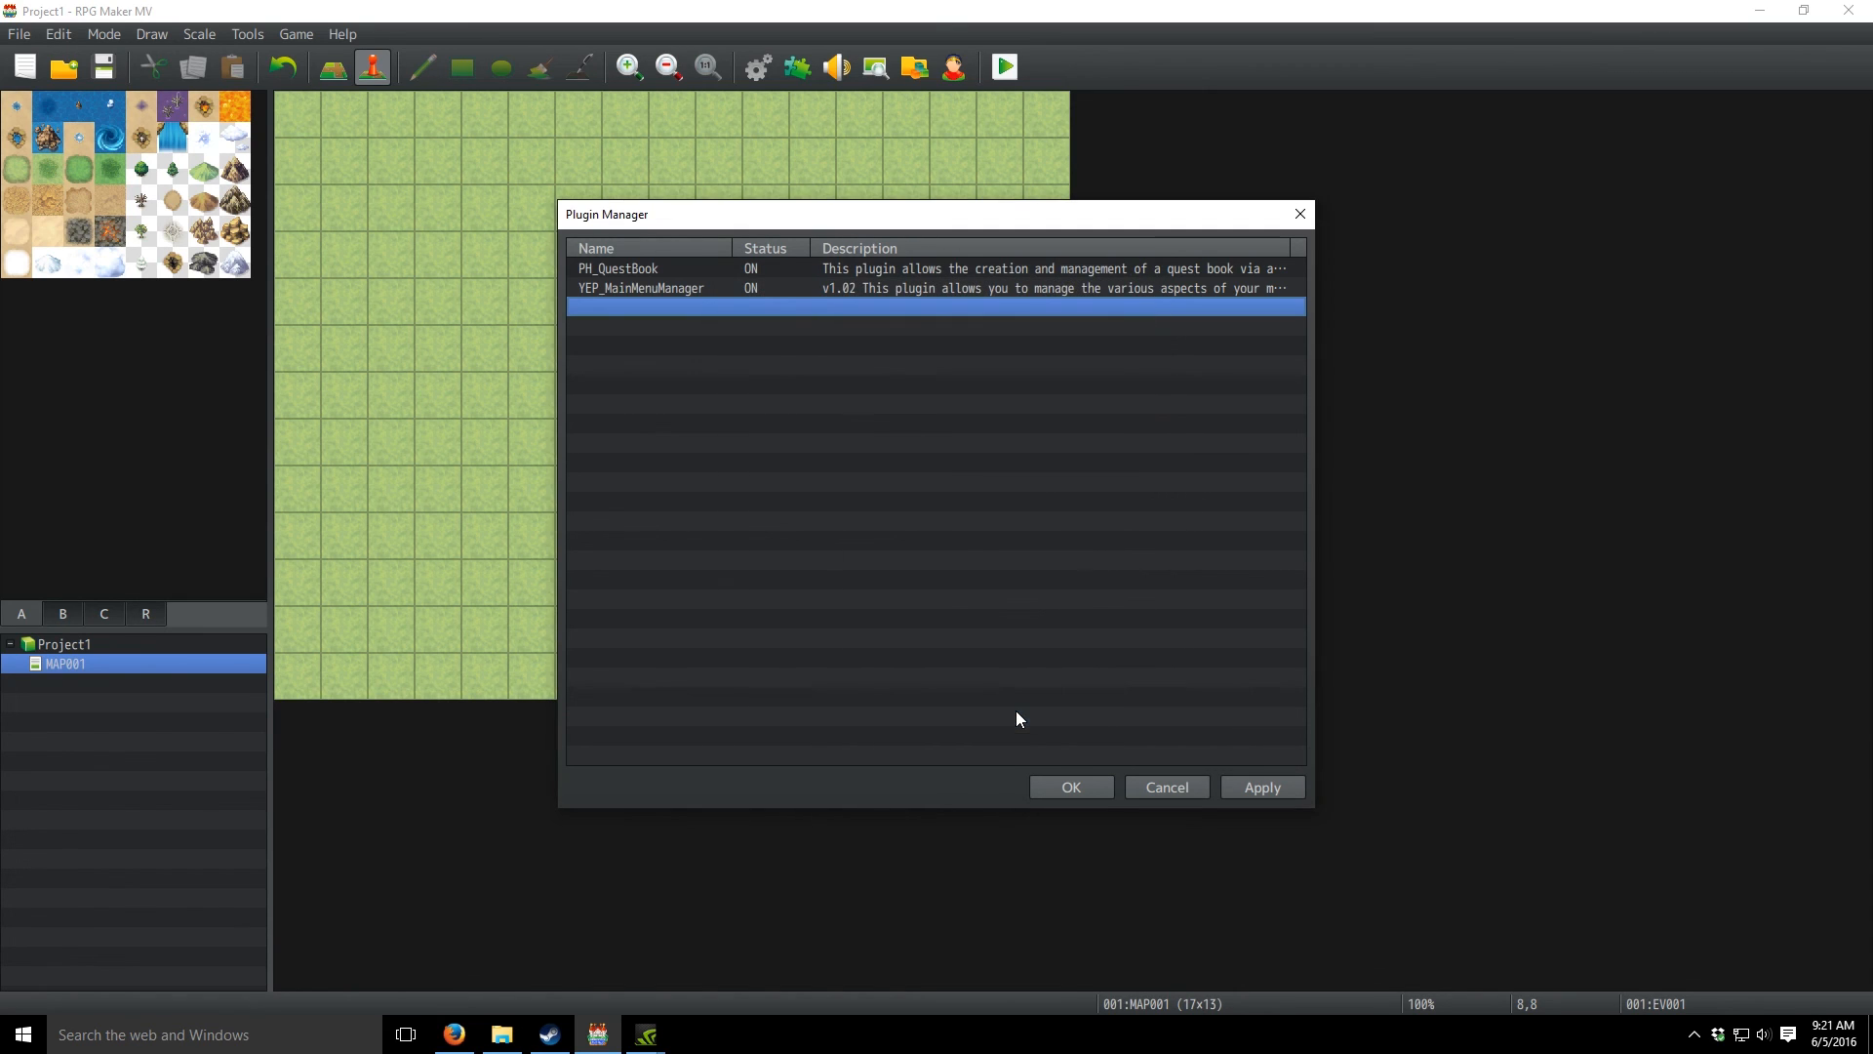
click(1262, 787)
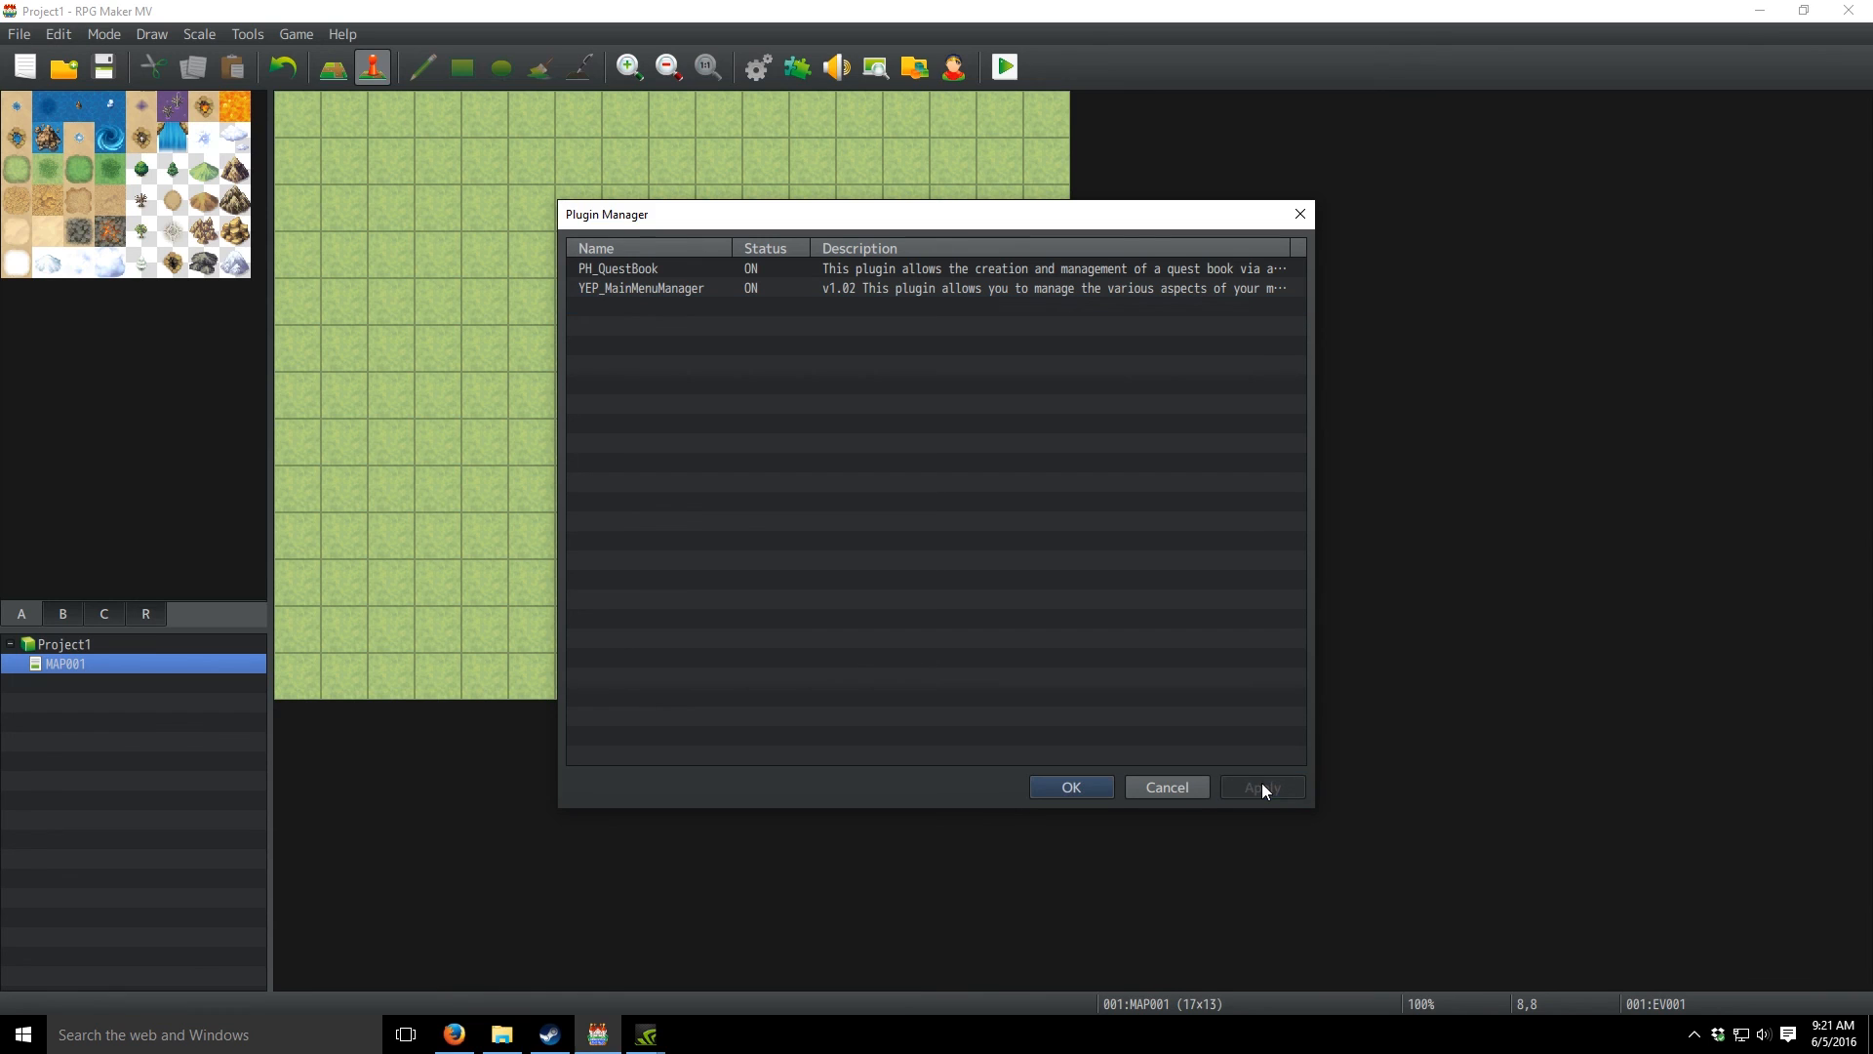
click(1072, 786)
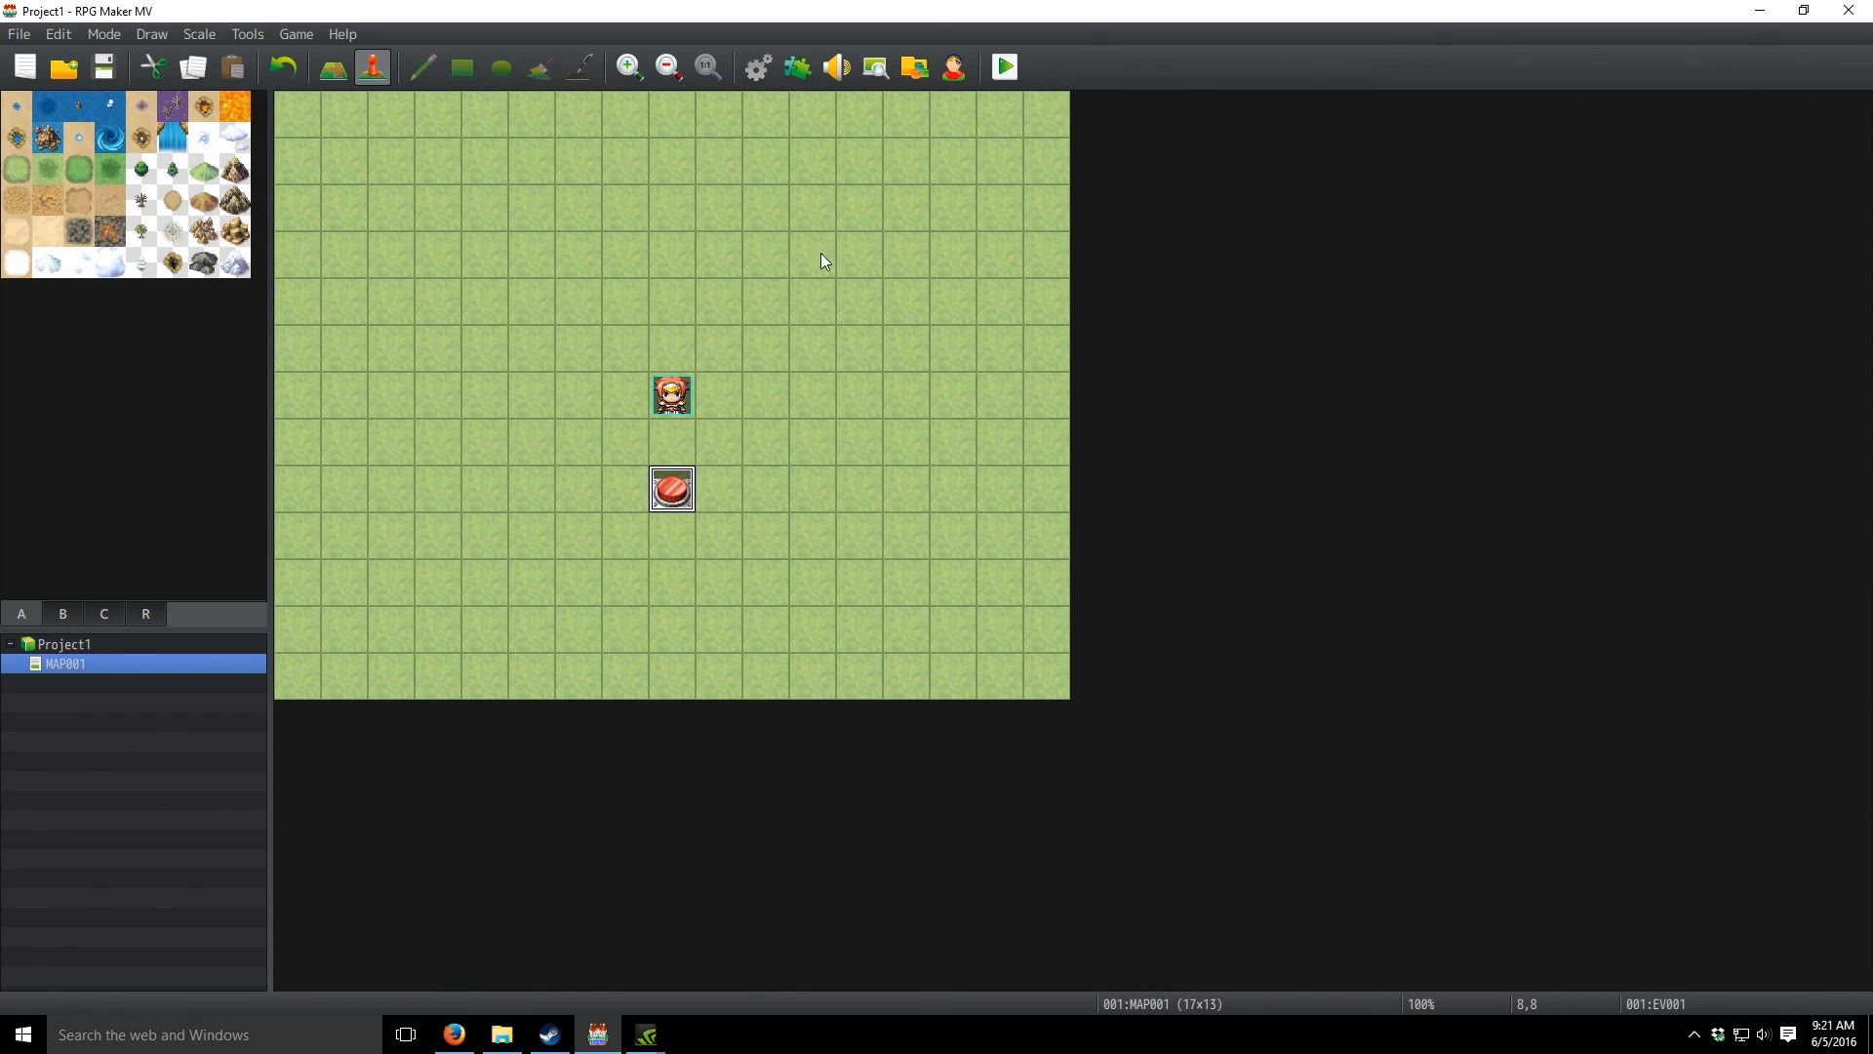
click(759, 67)
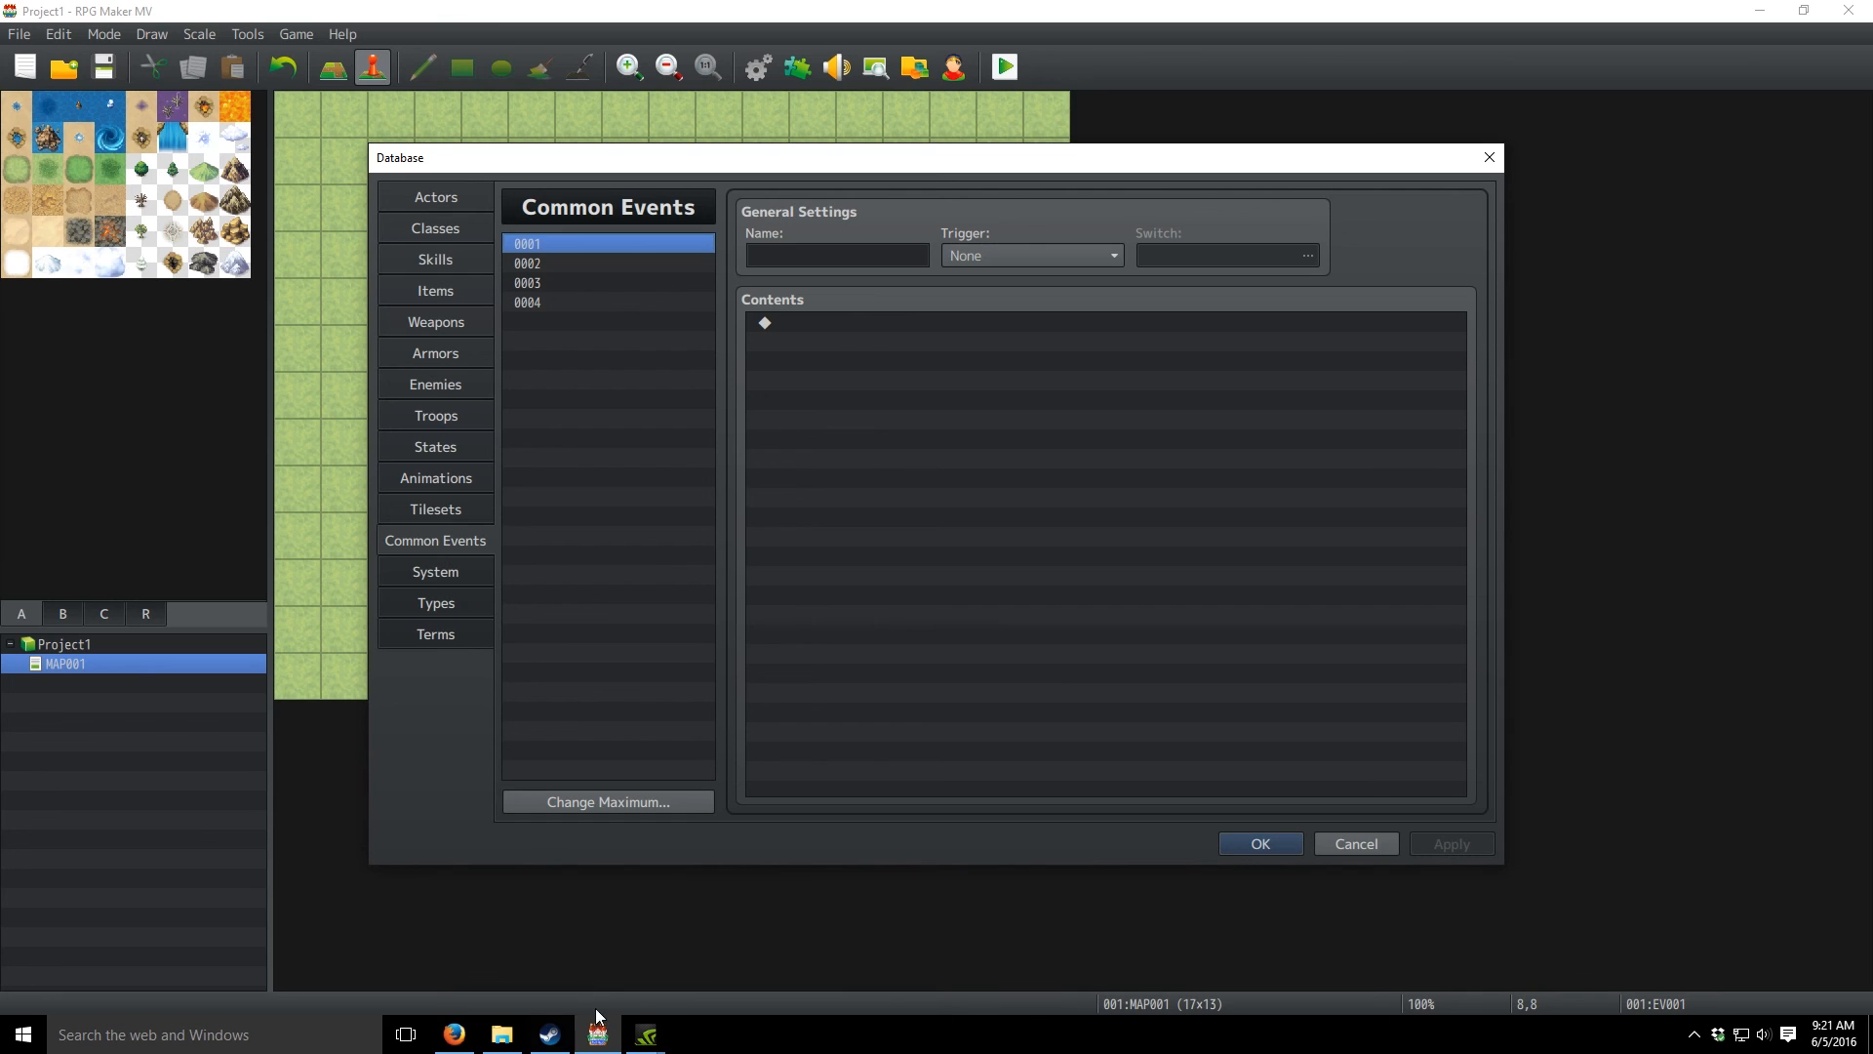
mouse_move(583, 1042)
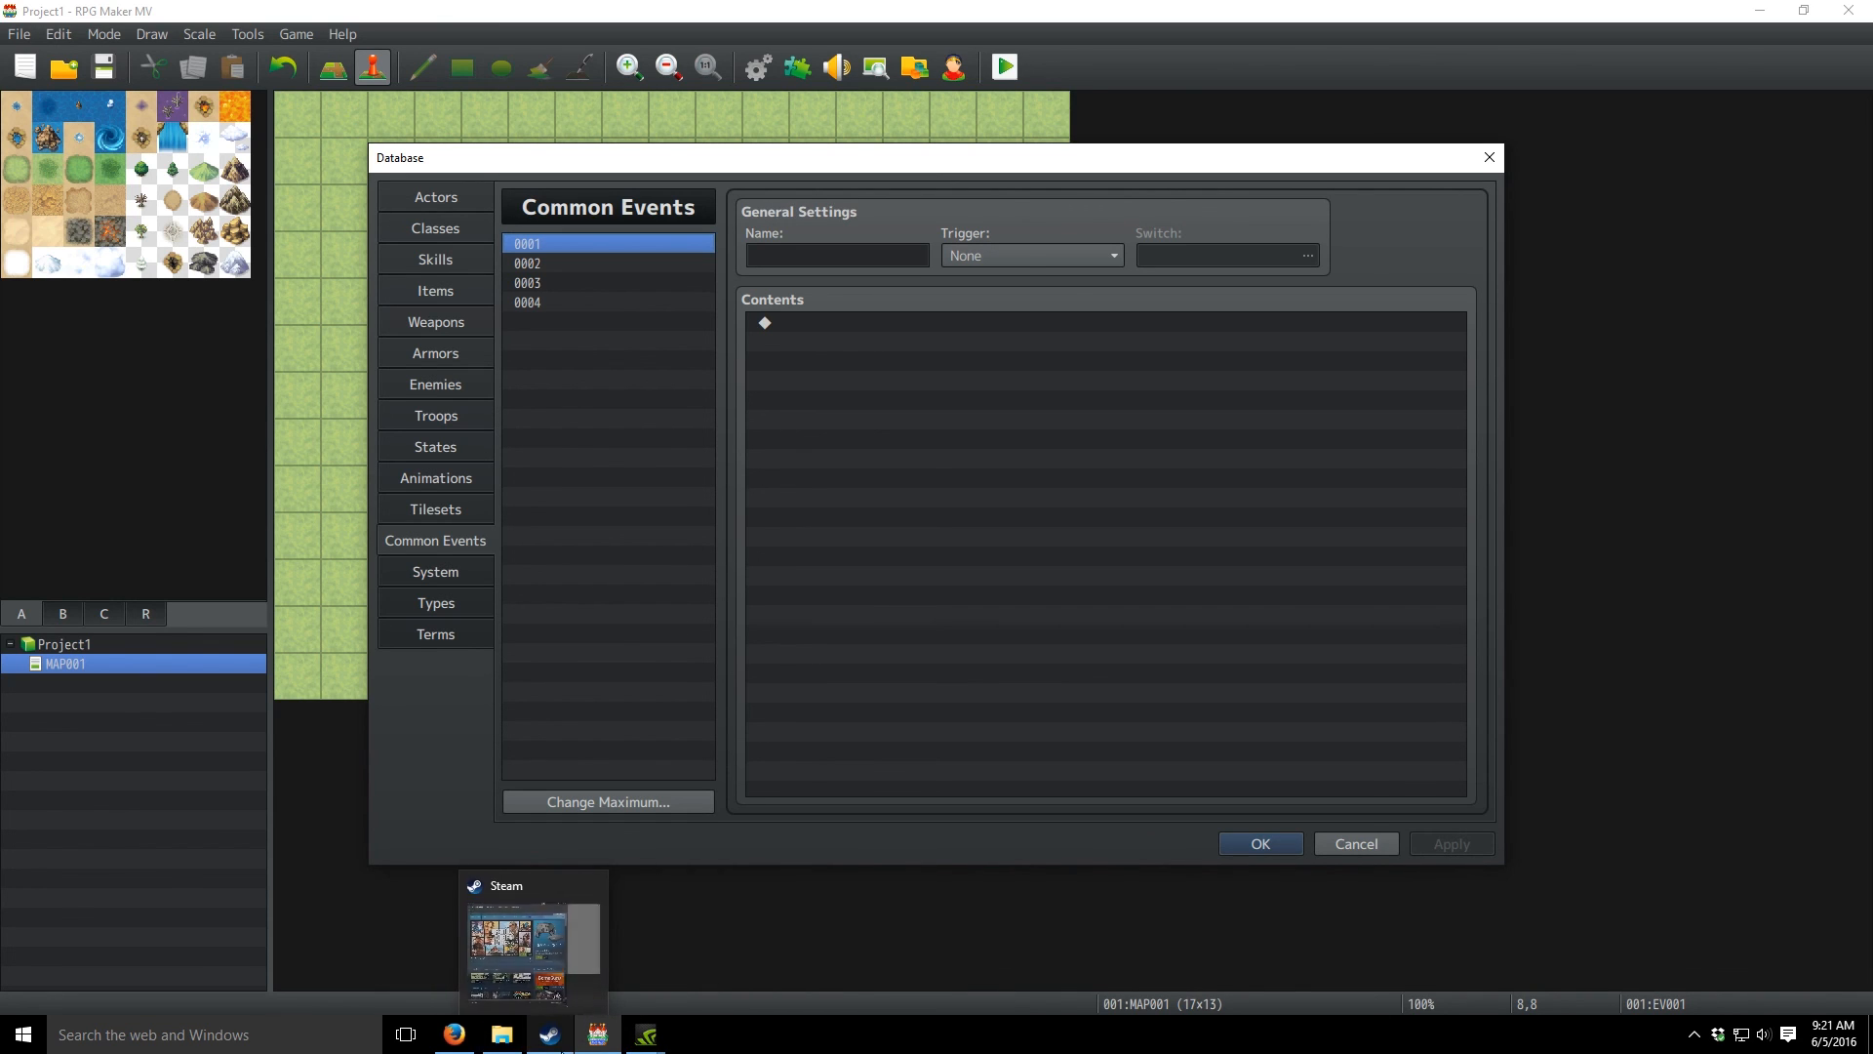
click(503, 1038)
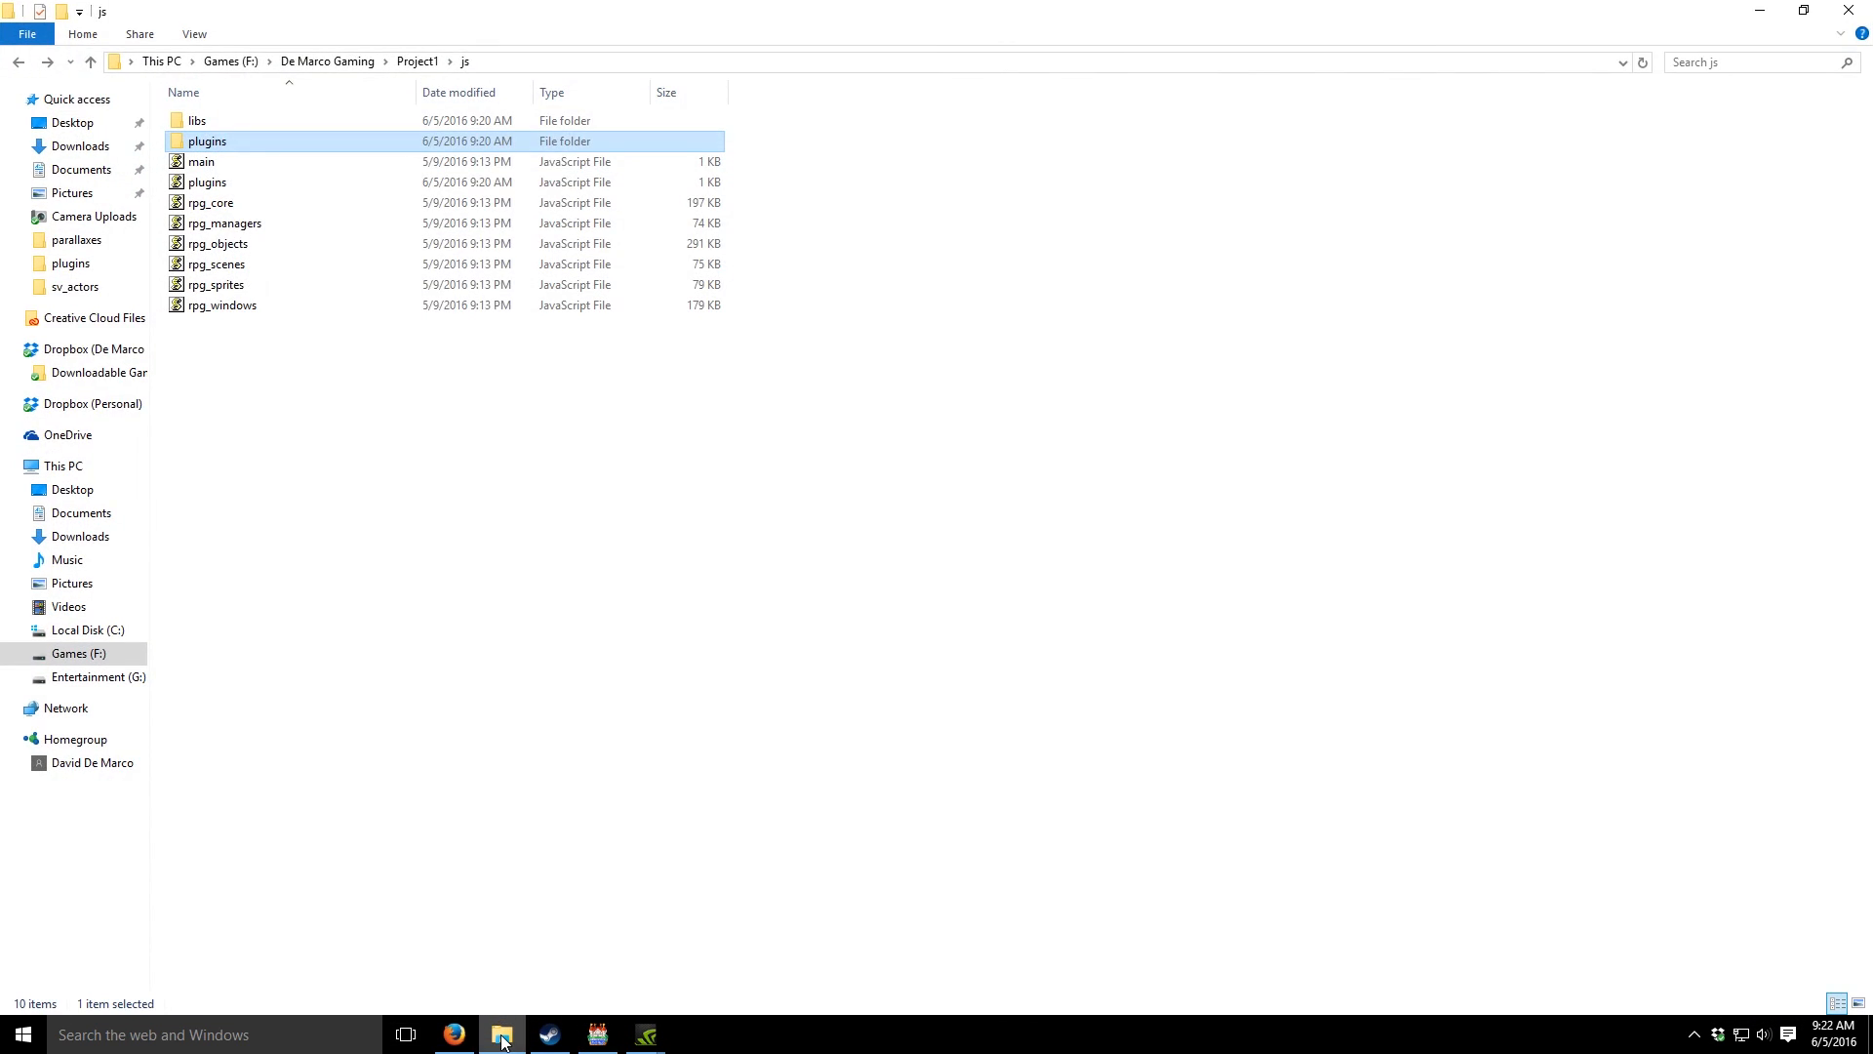
click(499, 1038)
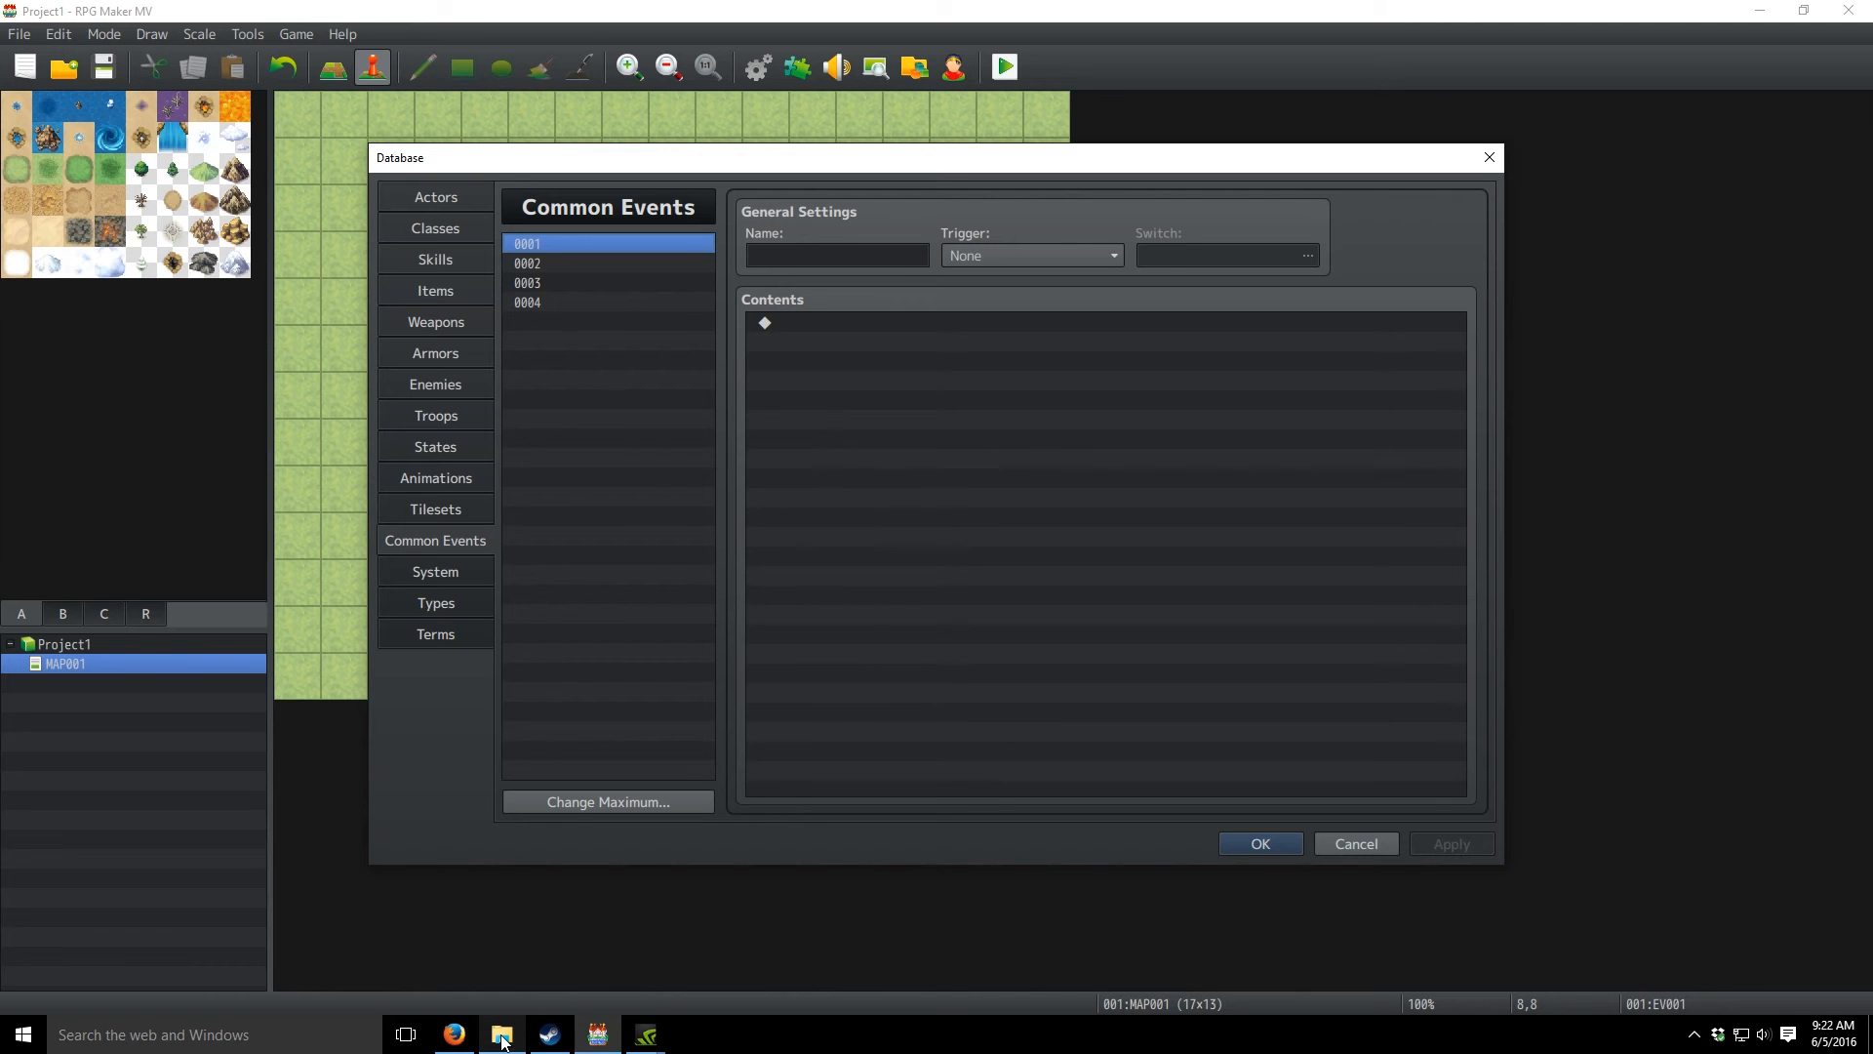
click(1260, 842)
- Snap the Project1 editor window to the left half of the screen
drag(1271, 14, 0, 117)
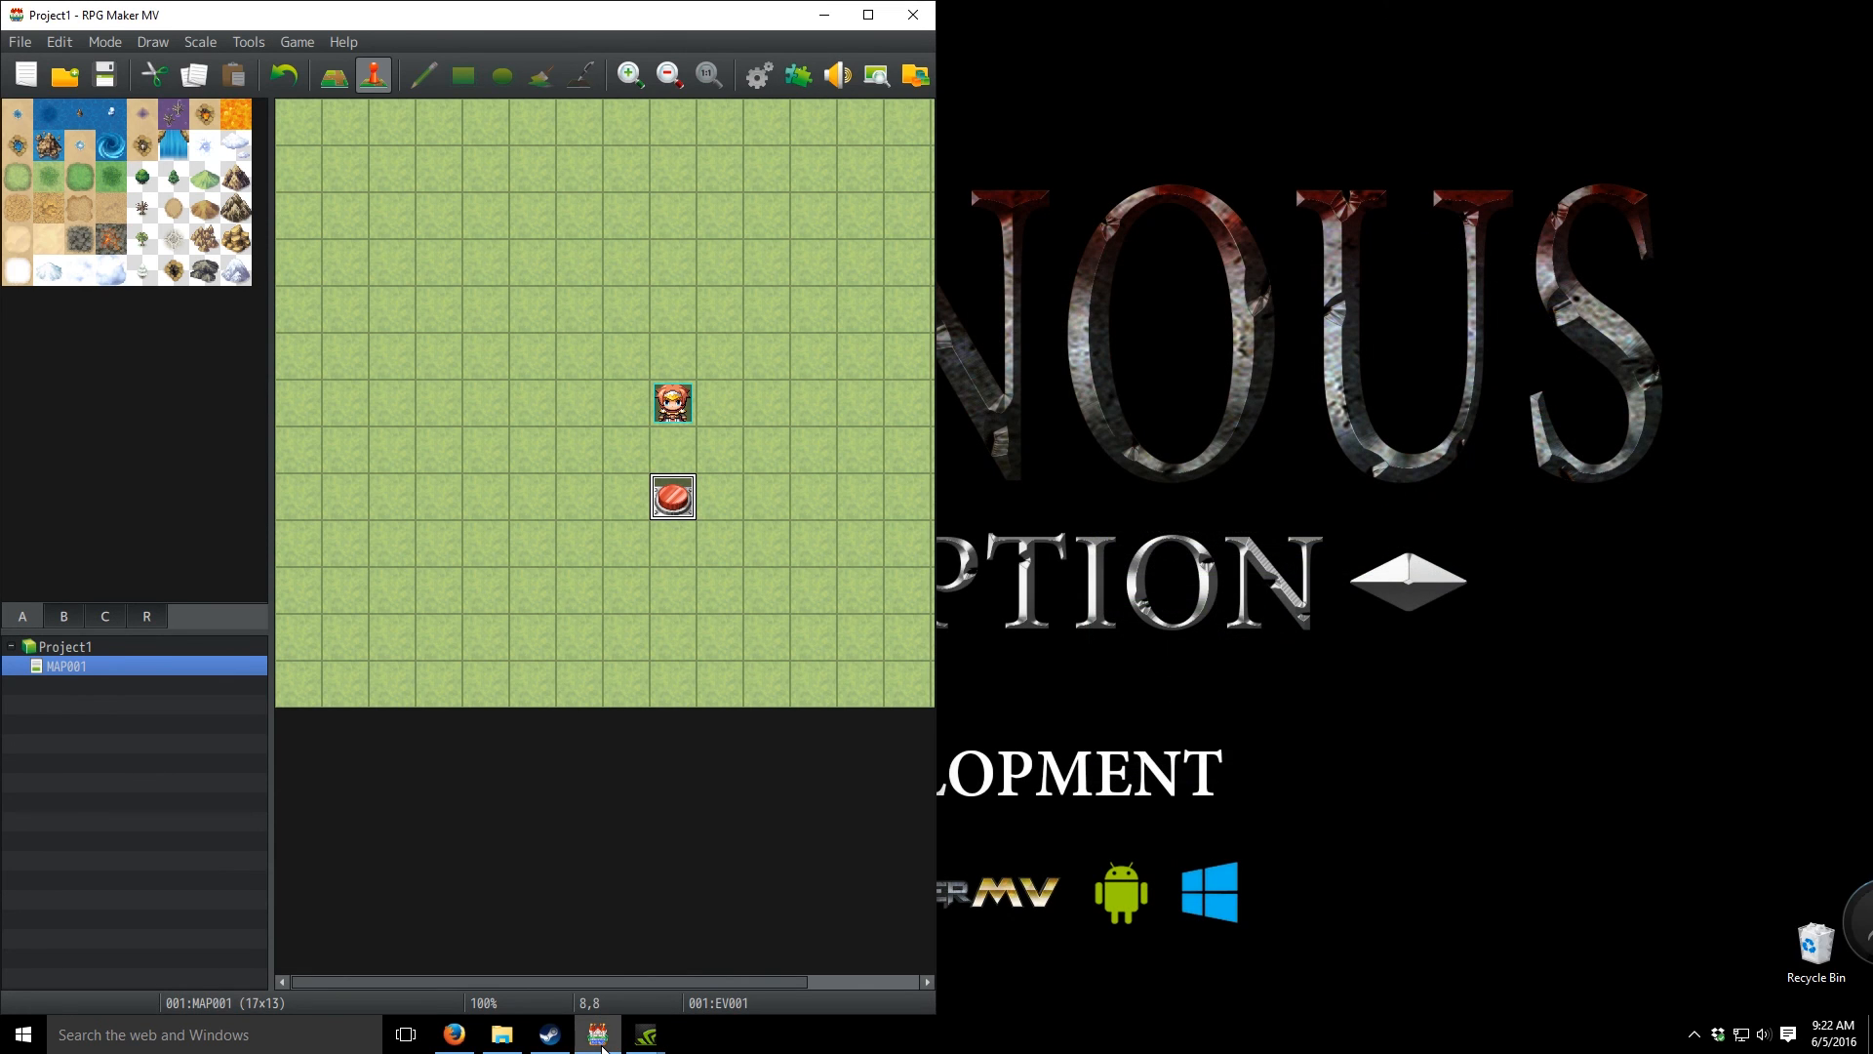
click(599, 1036)
click(598, 1036)
- Switch to File Explorer, open the Game project in the PrimeHoover QuestBook Demo 2.0 folder, and snap its editor window beside Project1
click(502, 1034)
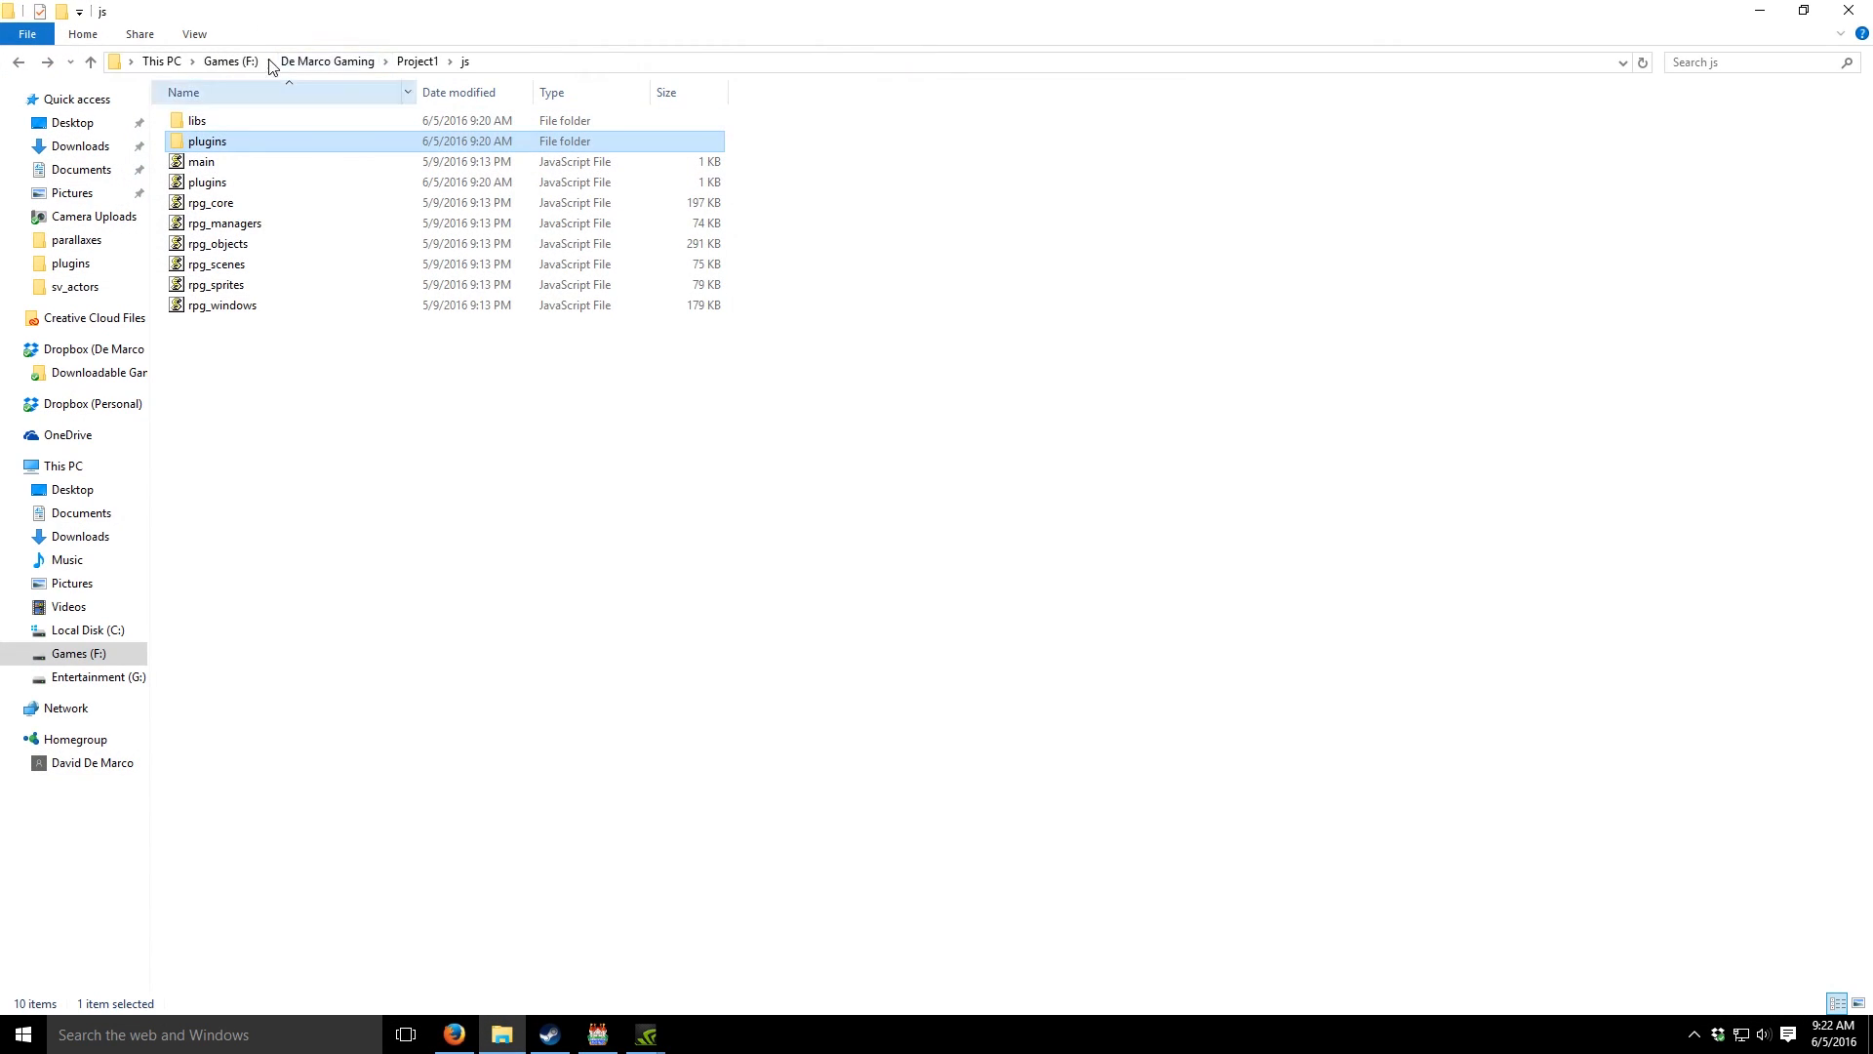
click(364, 68)
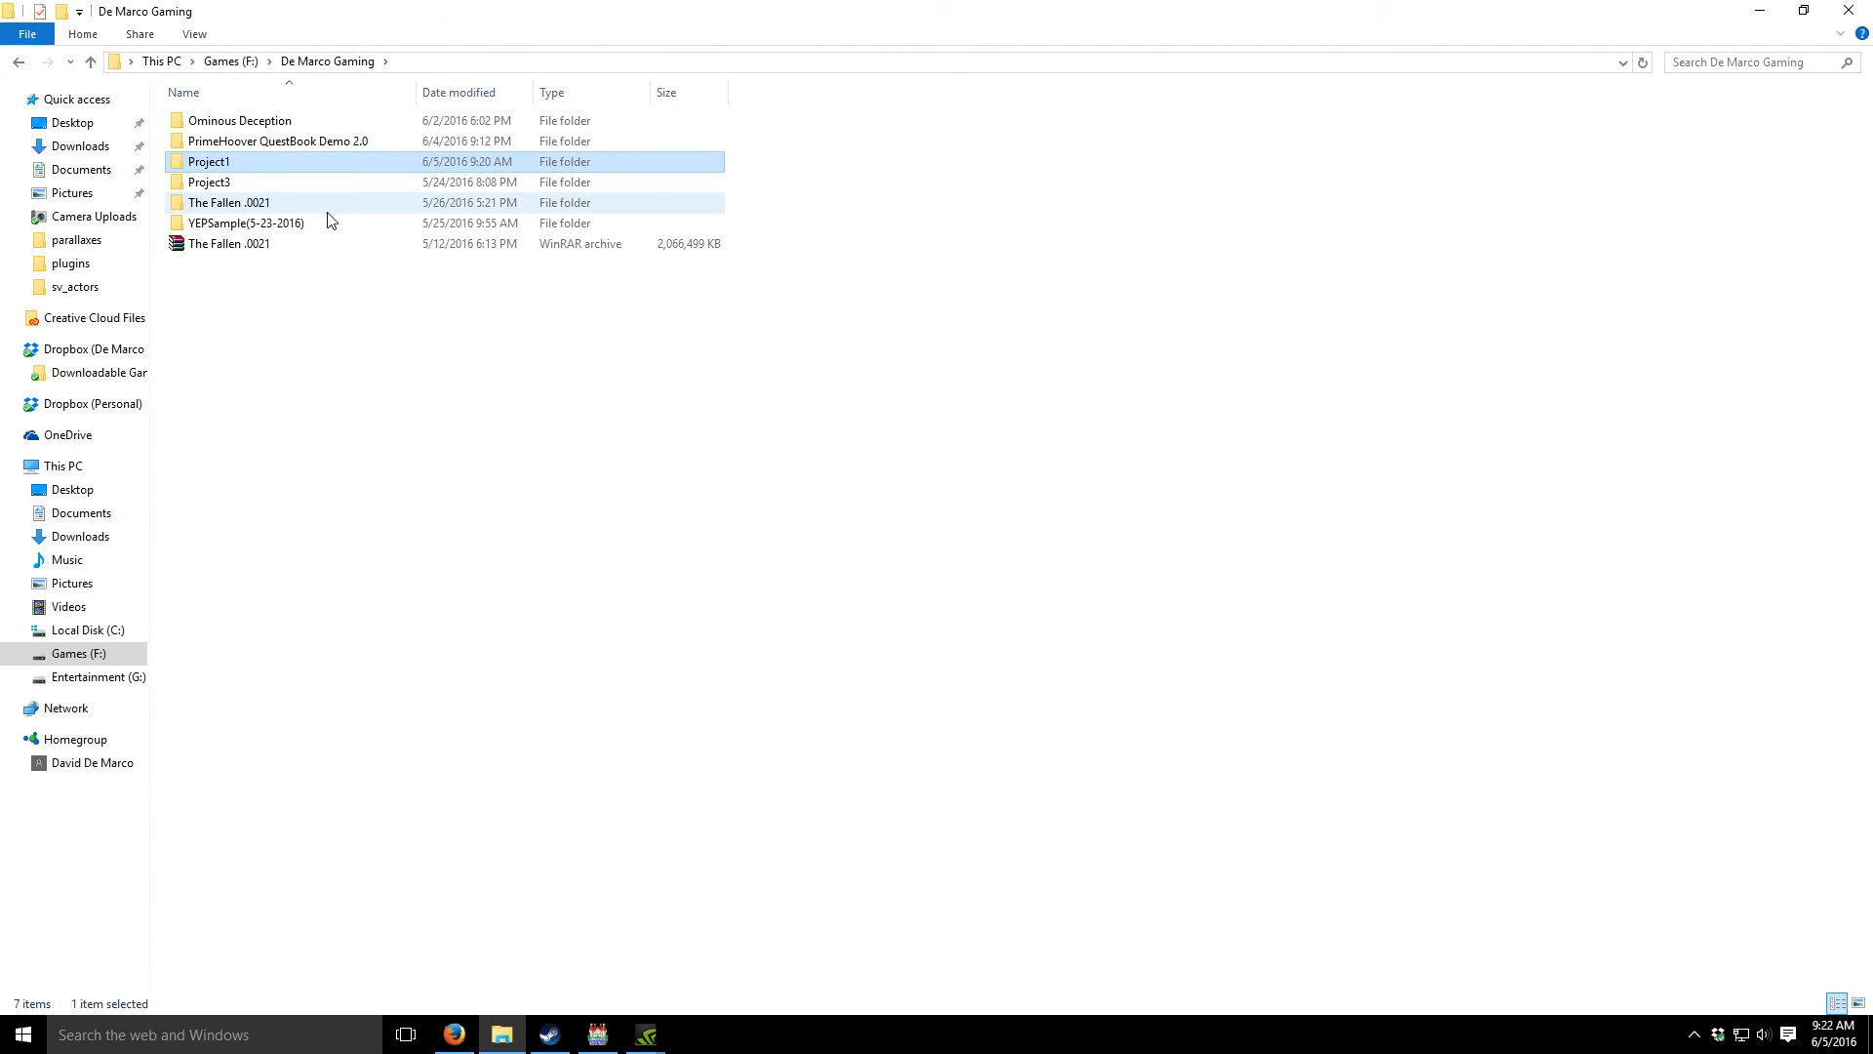
double_click(341, 141)
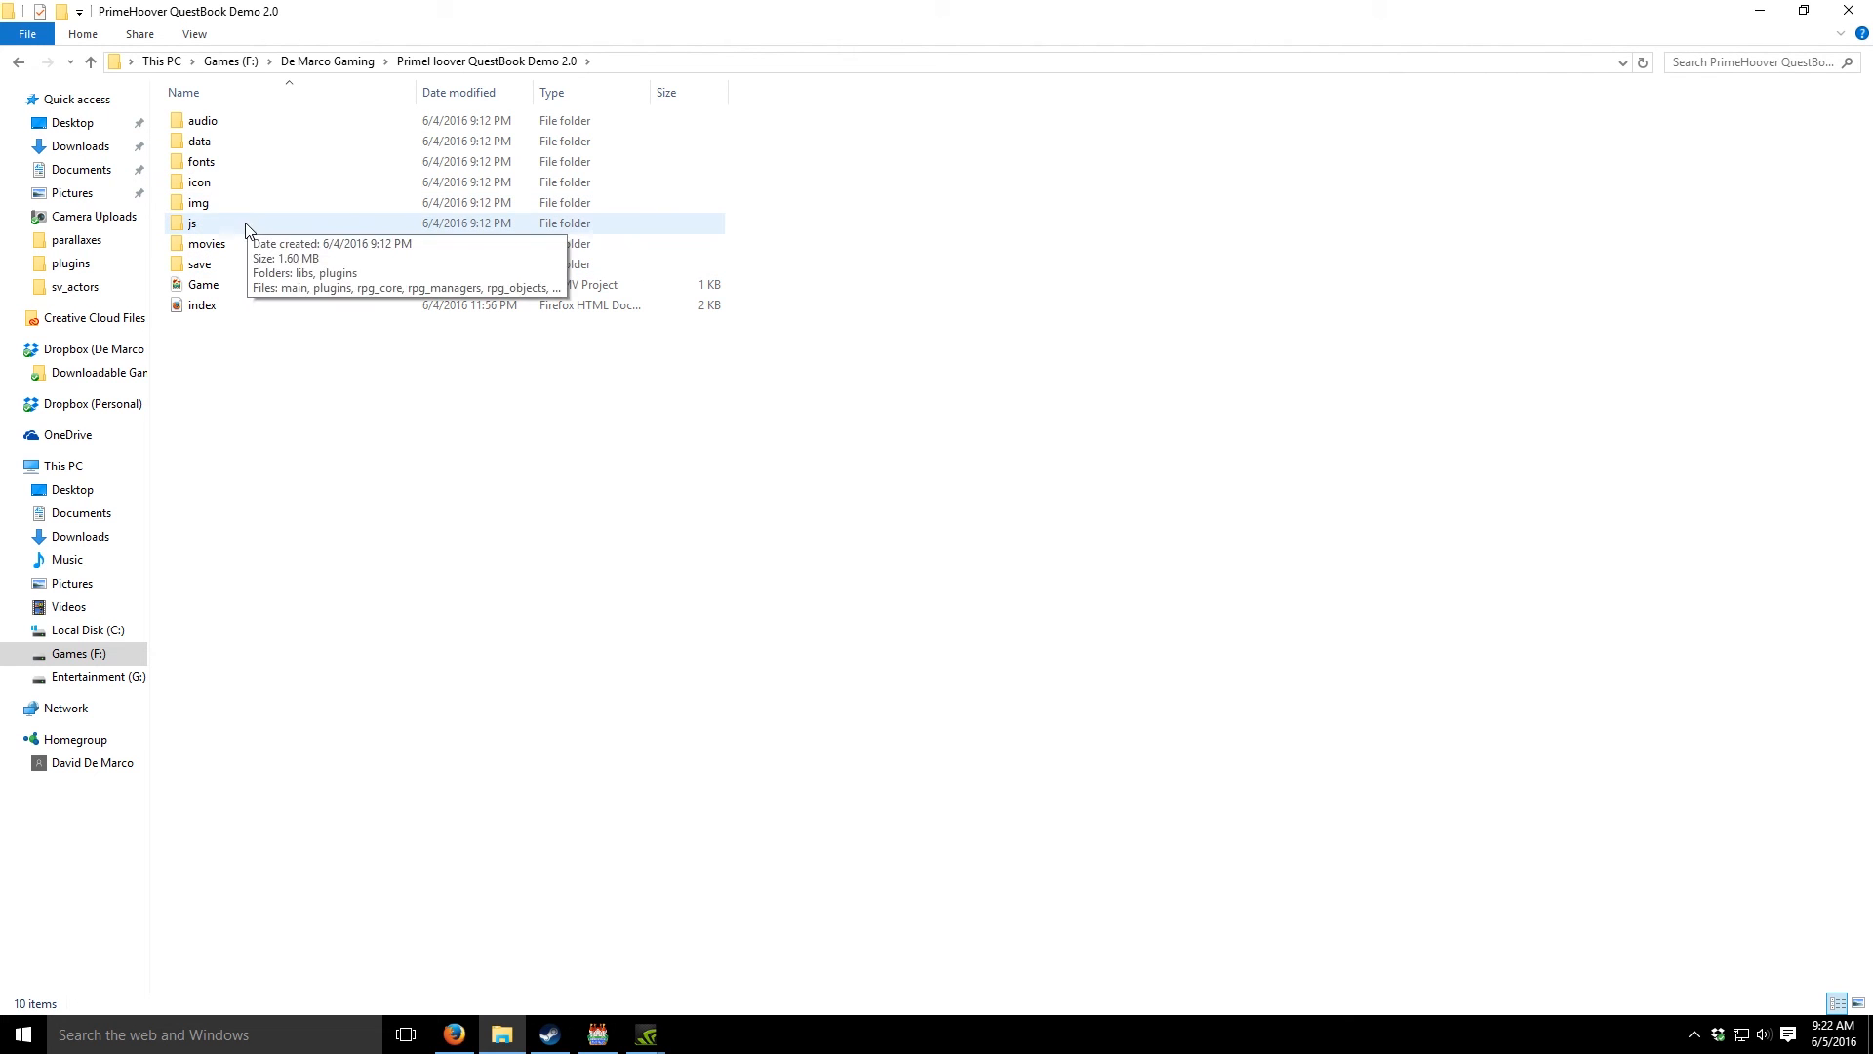
double_click(244, 283)
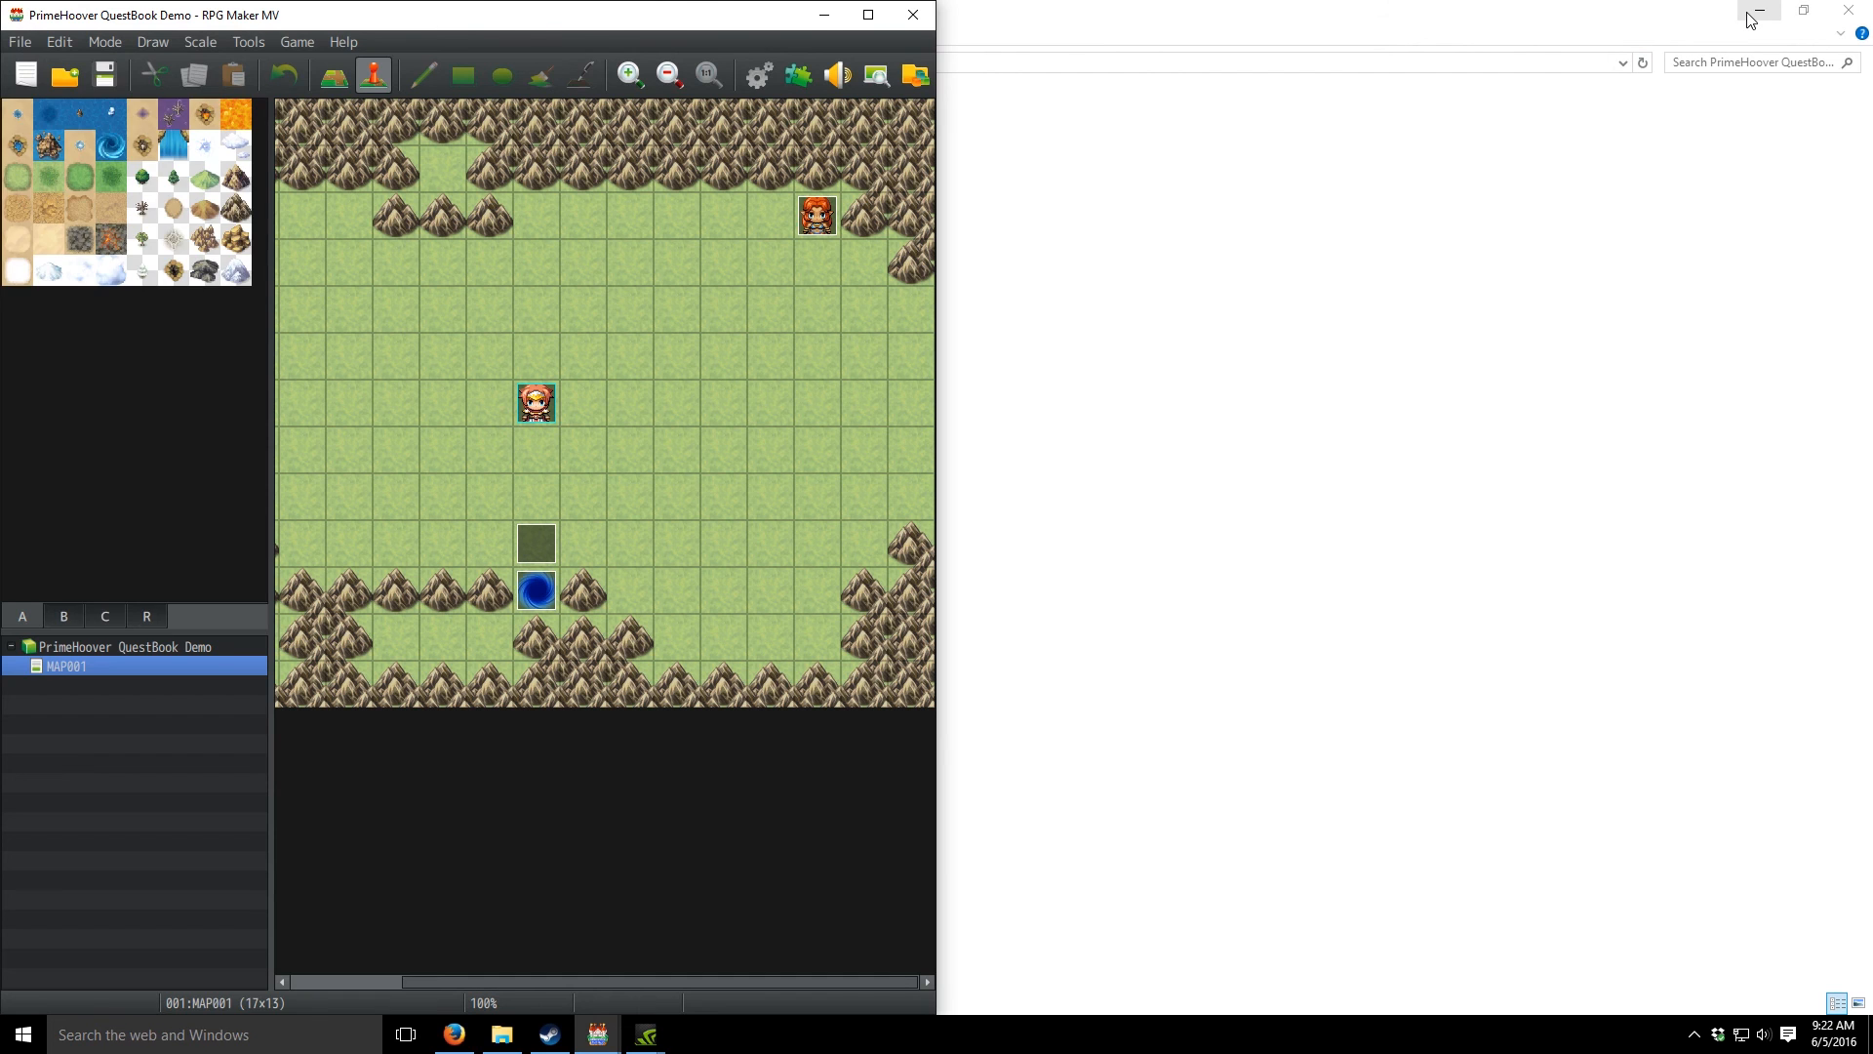
click(1758, 10)
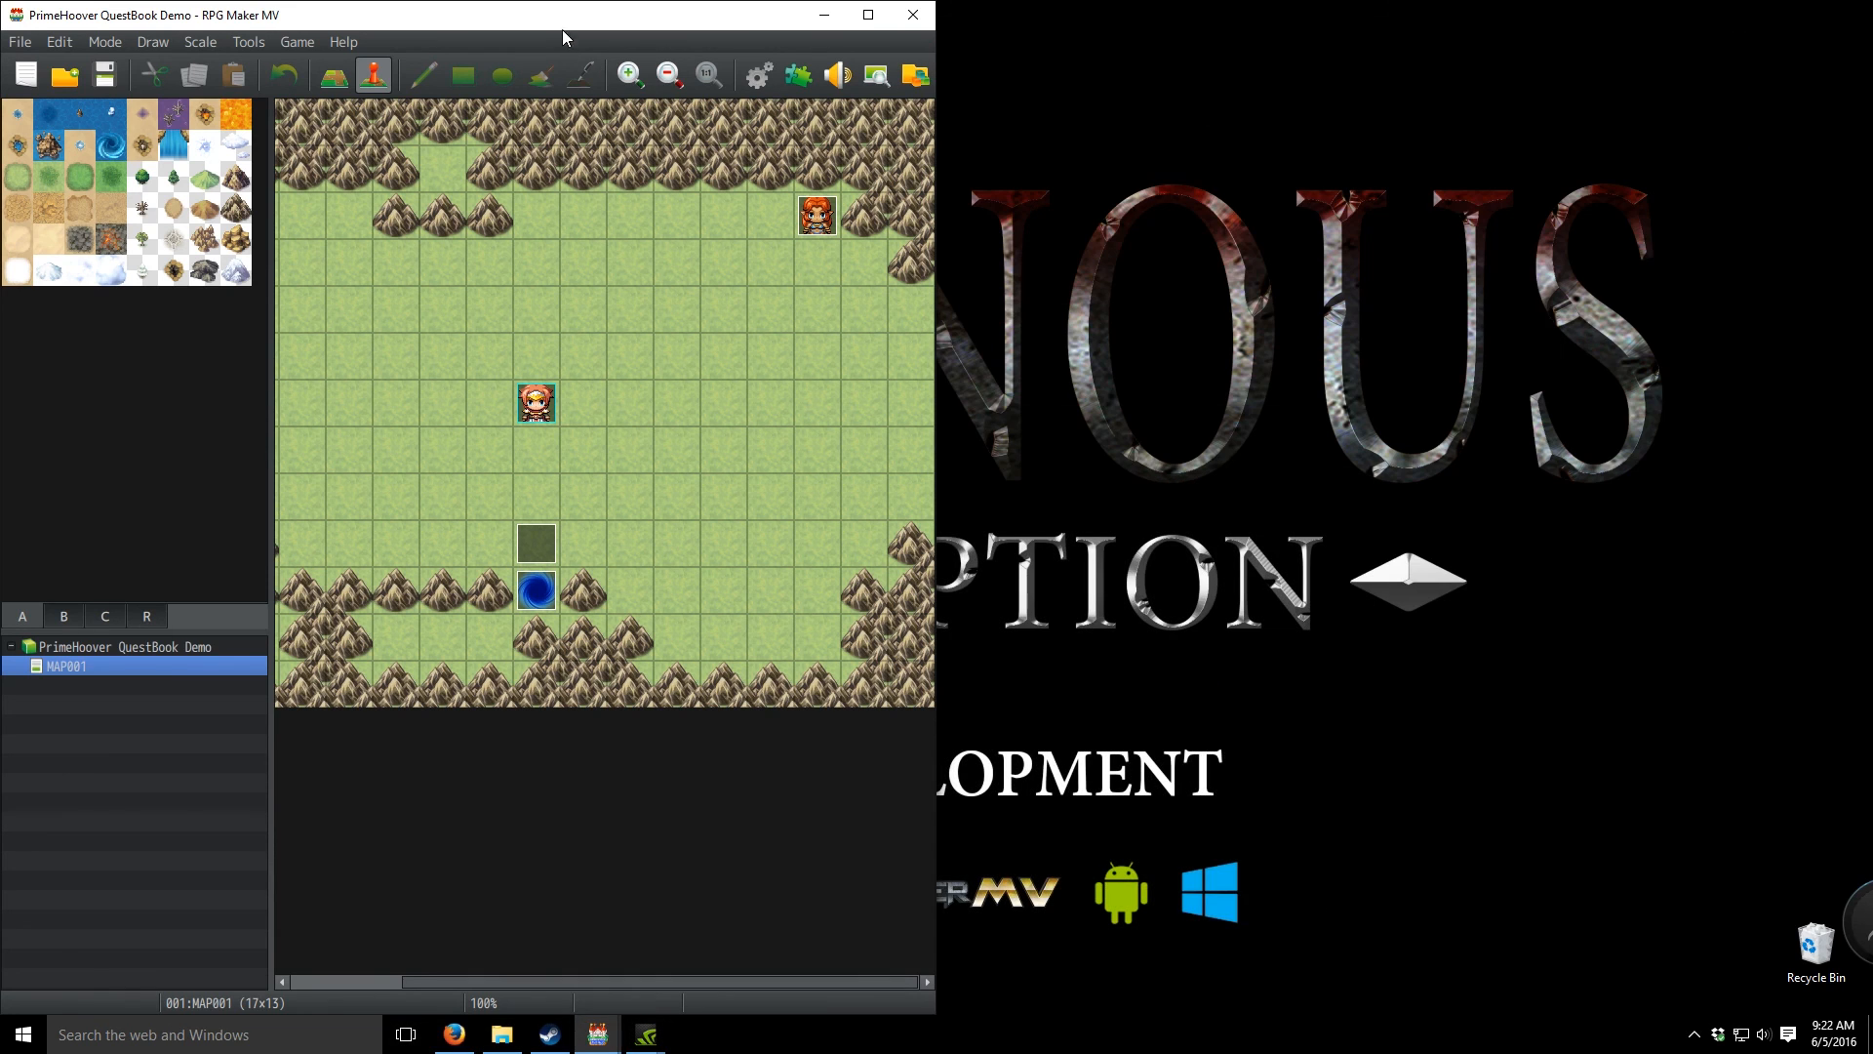
drag(579, 14, 1868, 24)
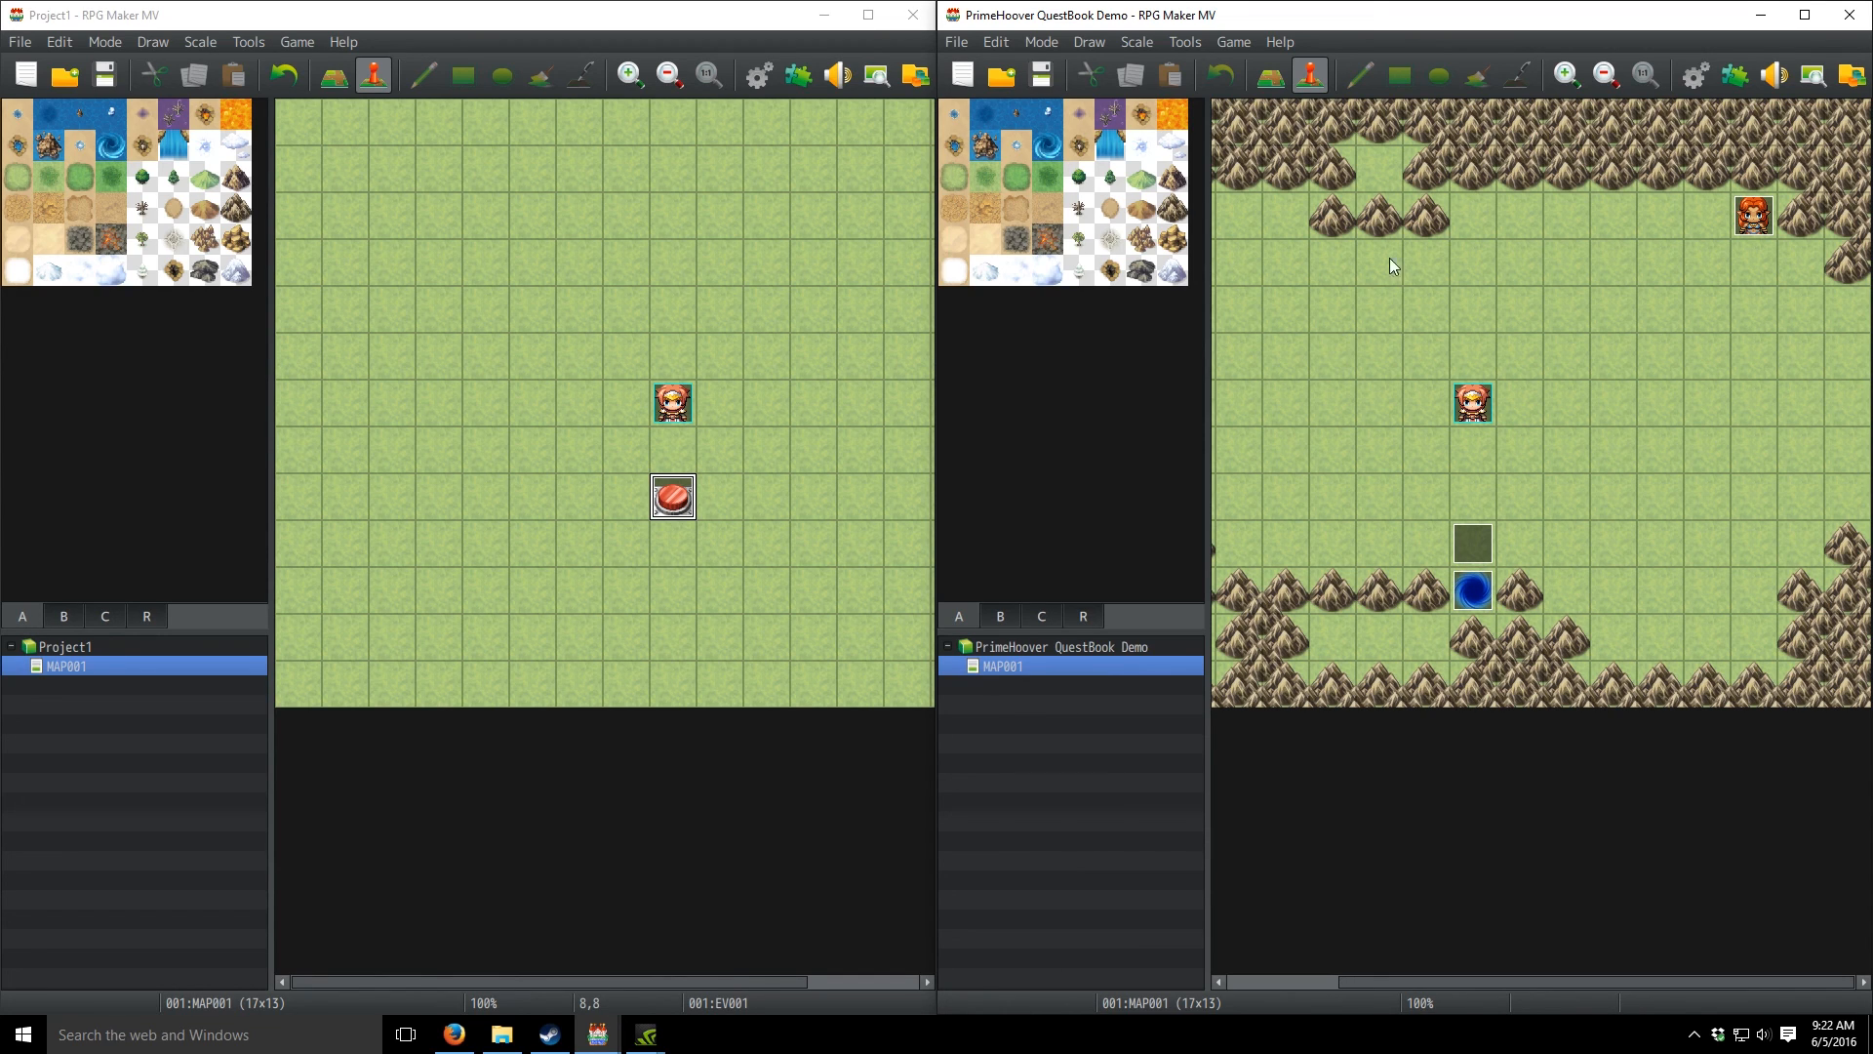
- Show the demo project's Common Events in its database and move that window over the demo editor, clear of Project1
click(1692, 78)
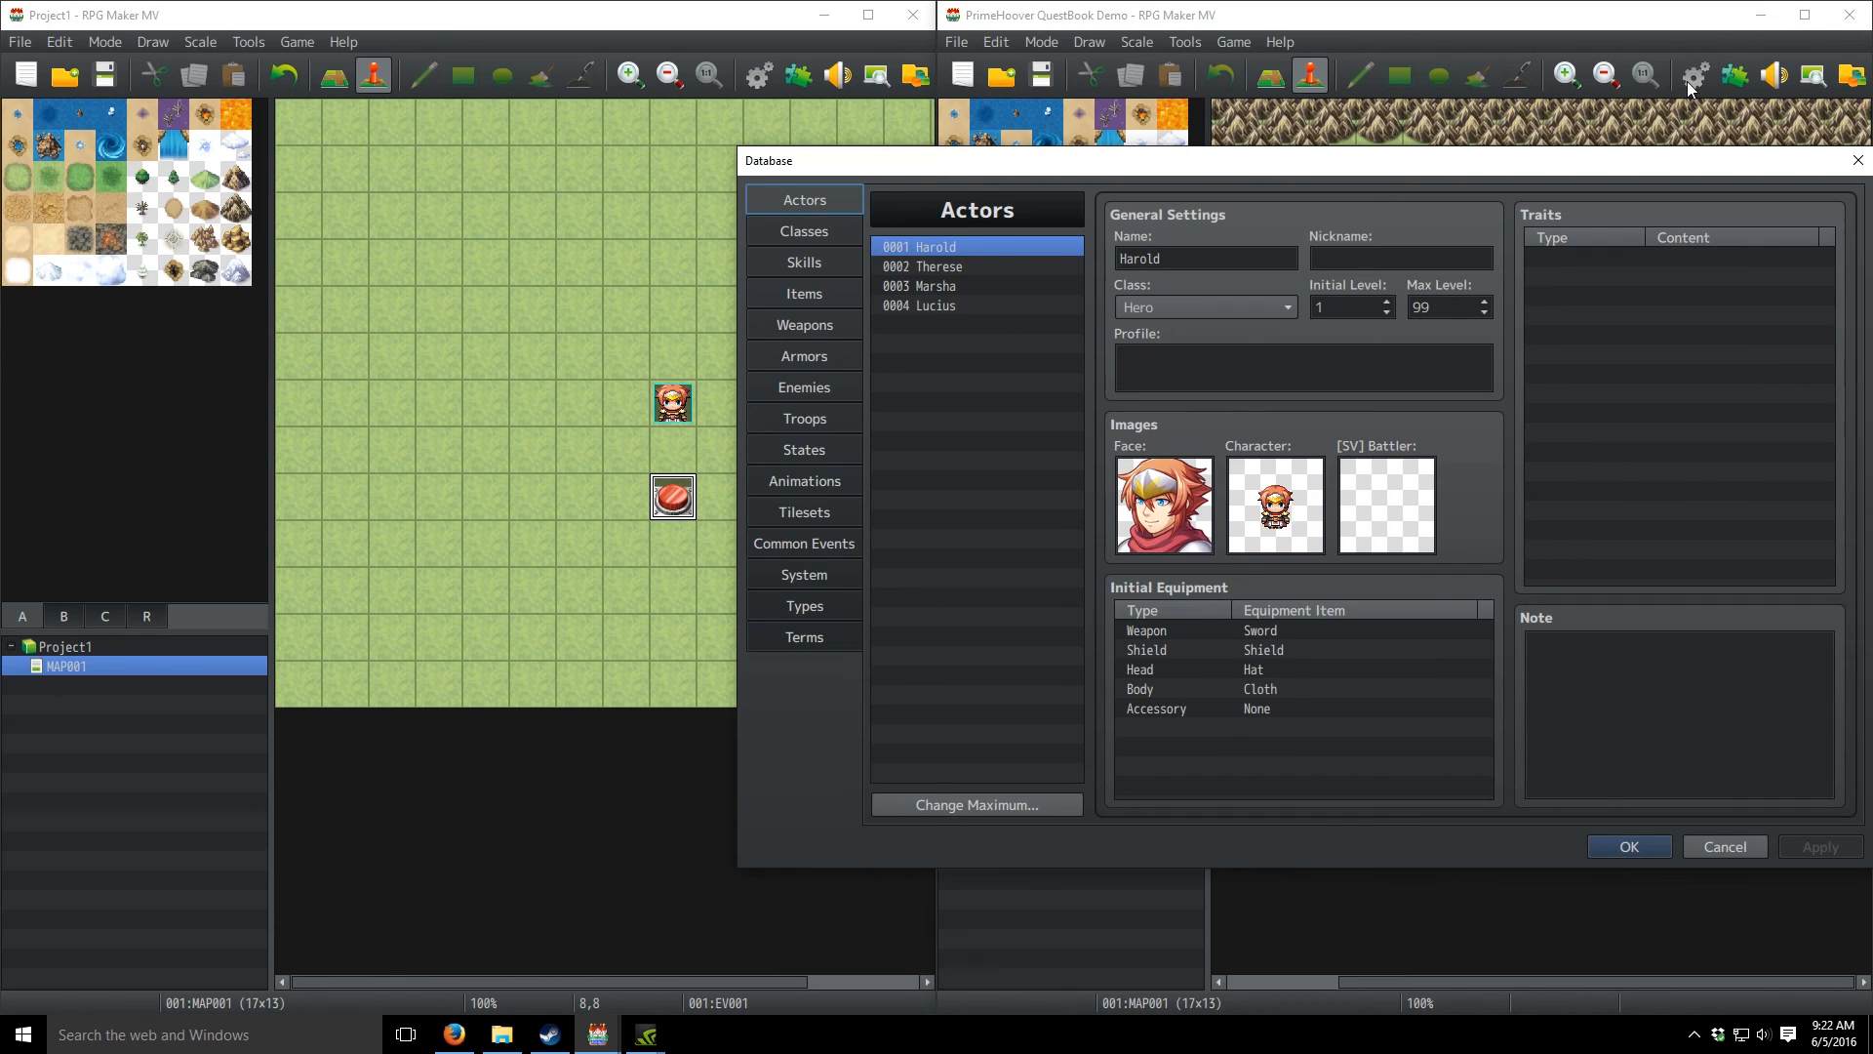
click(839, 543)
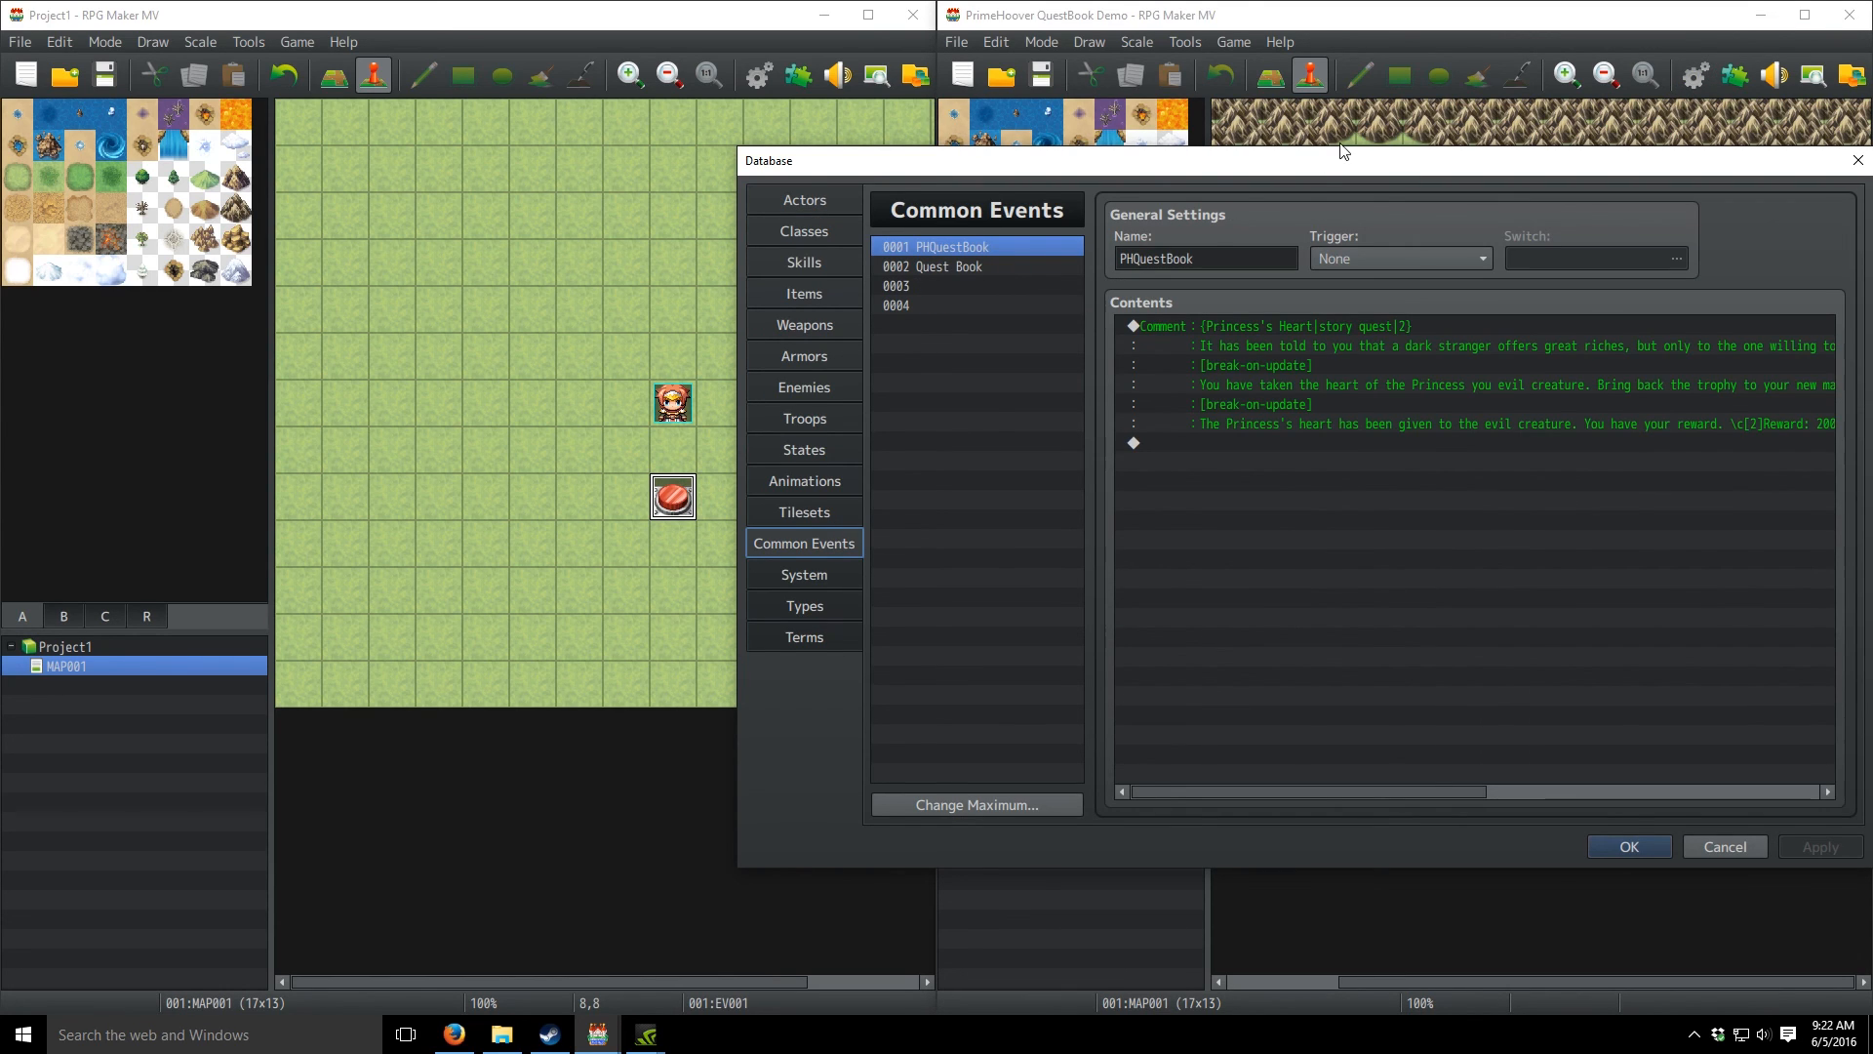
drag(1312, 178, 1525, 103)
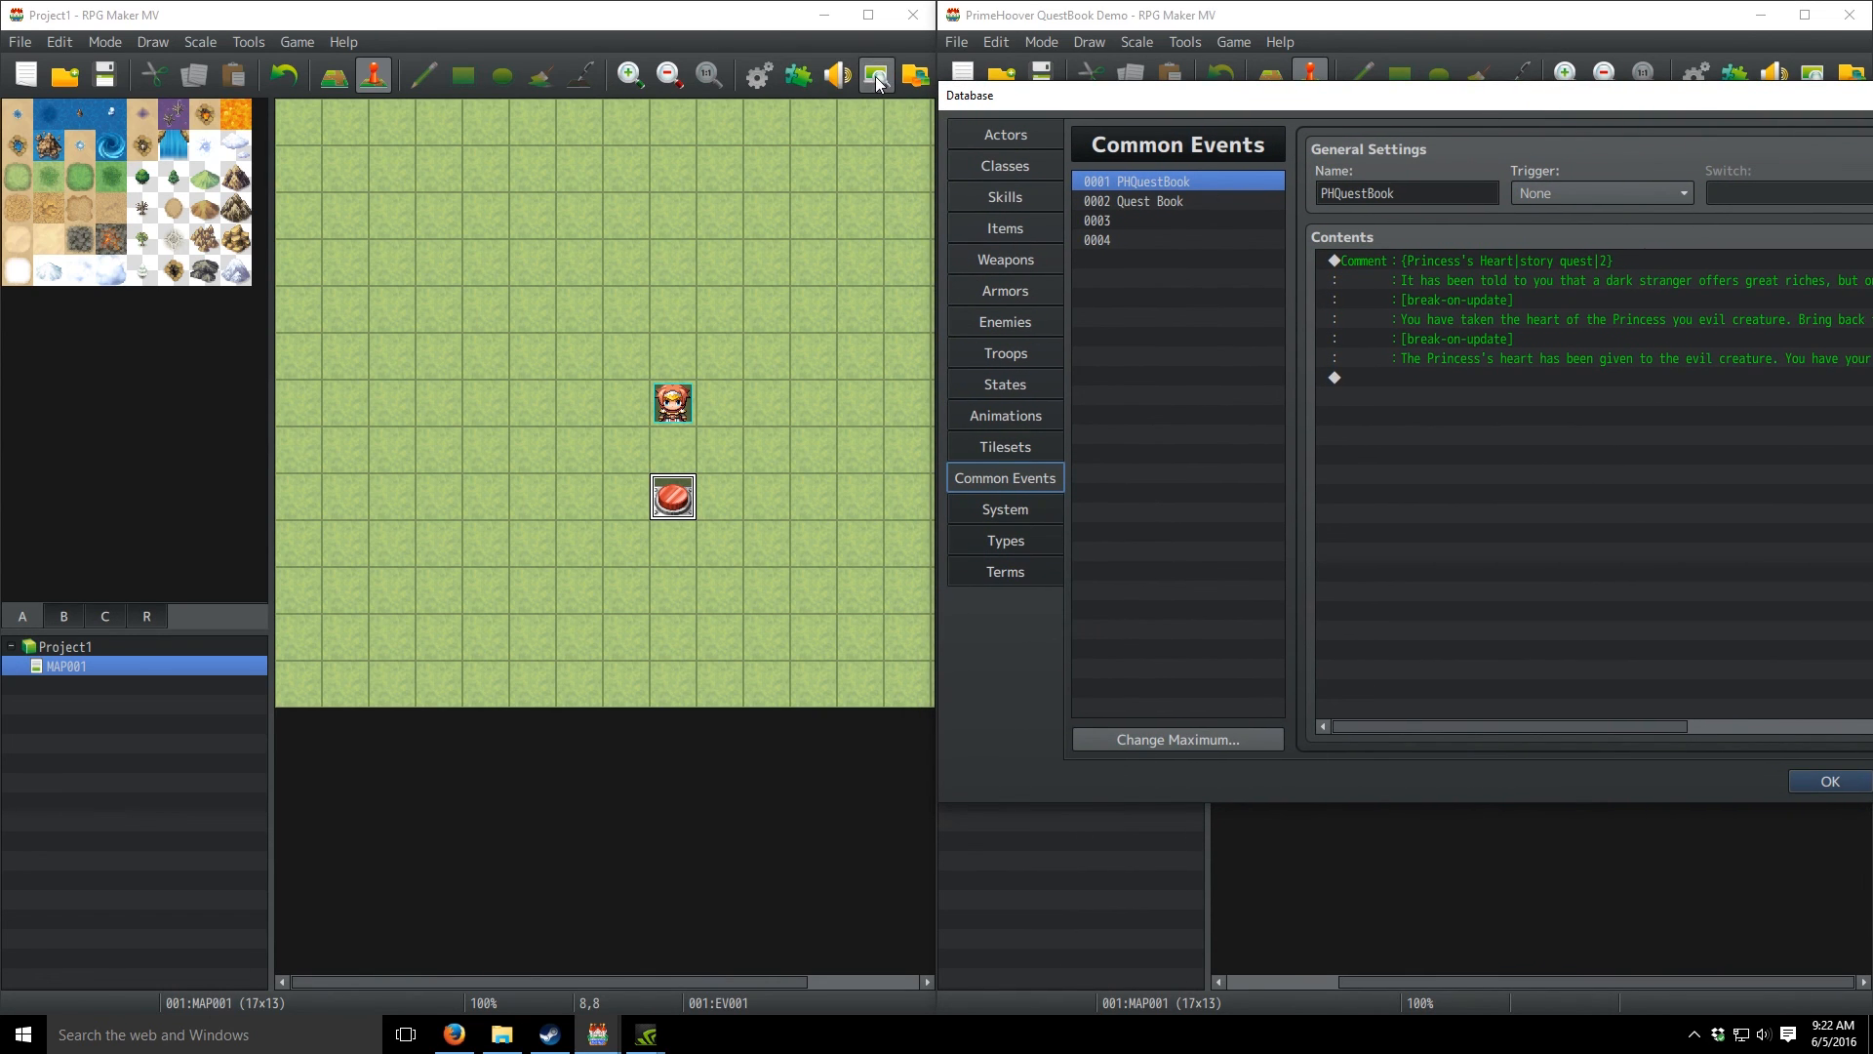
- Open Project1's database at Common Events, place it below the demo's quest comment, and bring the demo database to the front
click(751, 75)
drag(787, 167, 1680, 511)
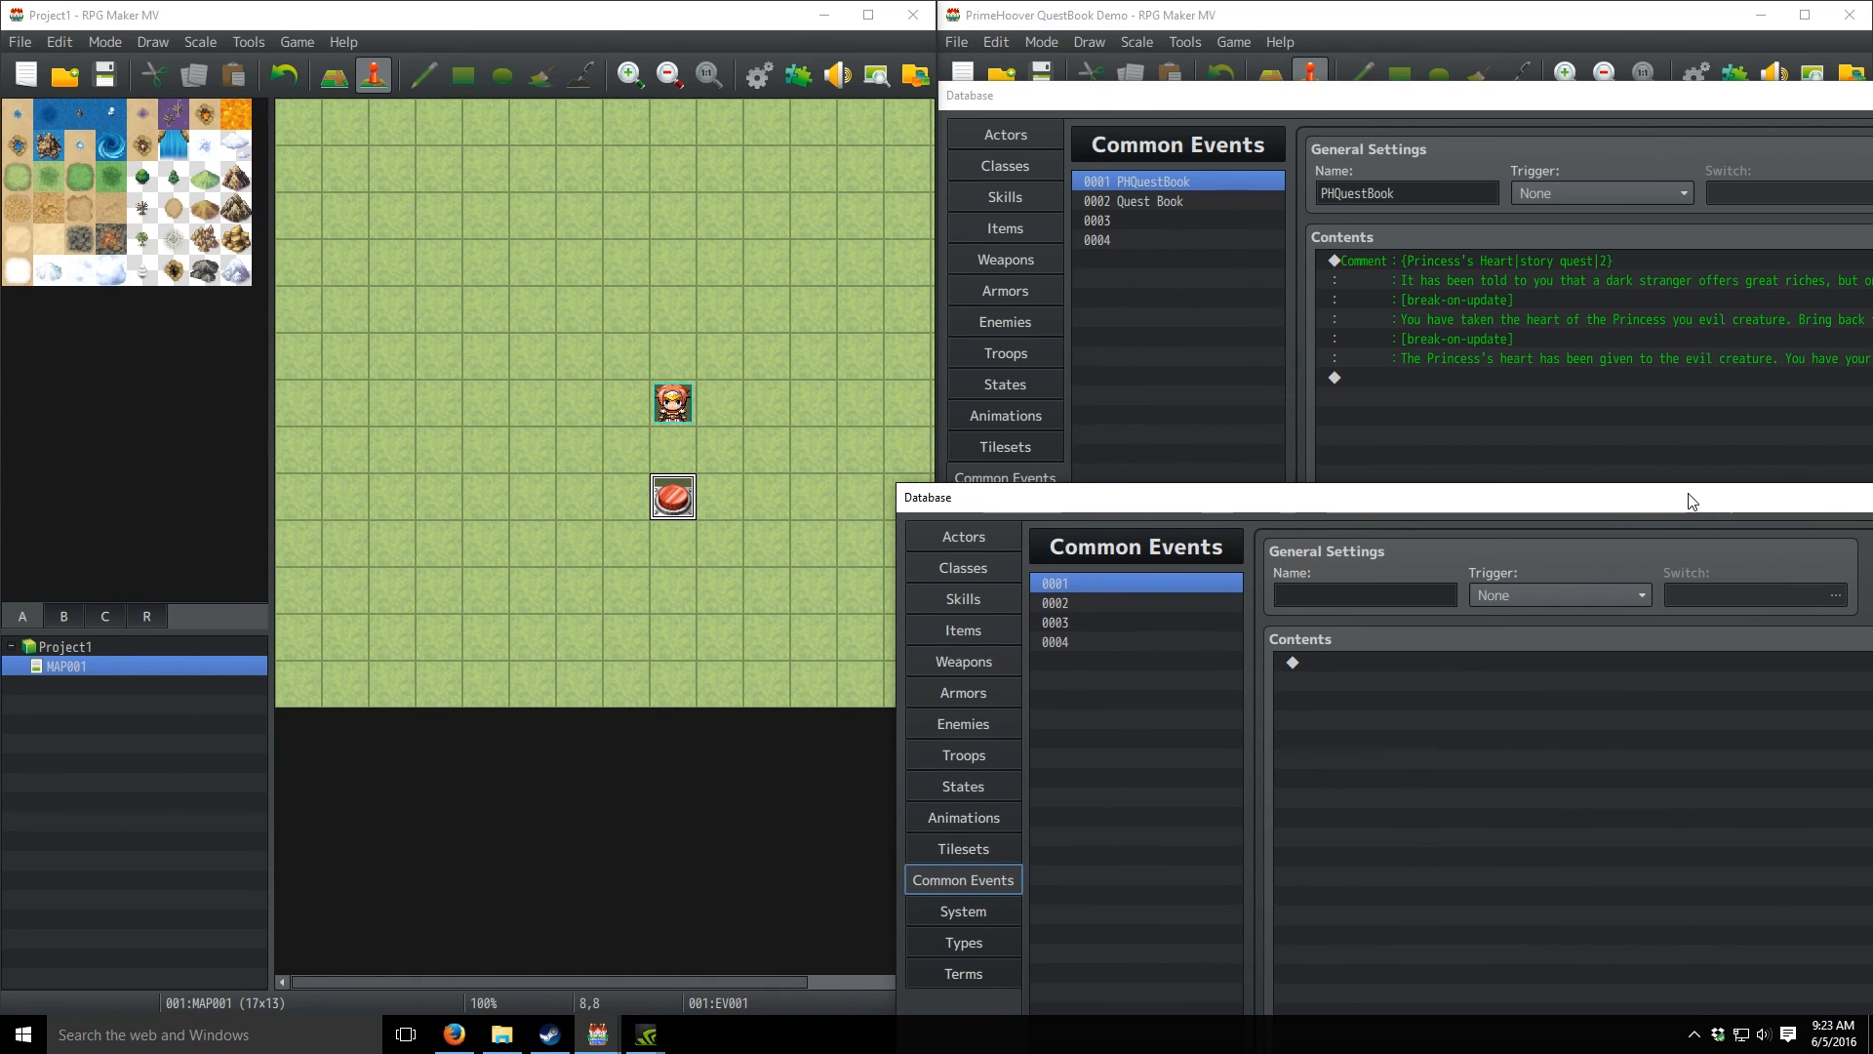
drag(1342, 497, 965, 549)
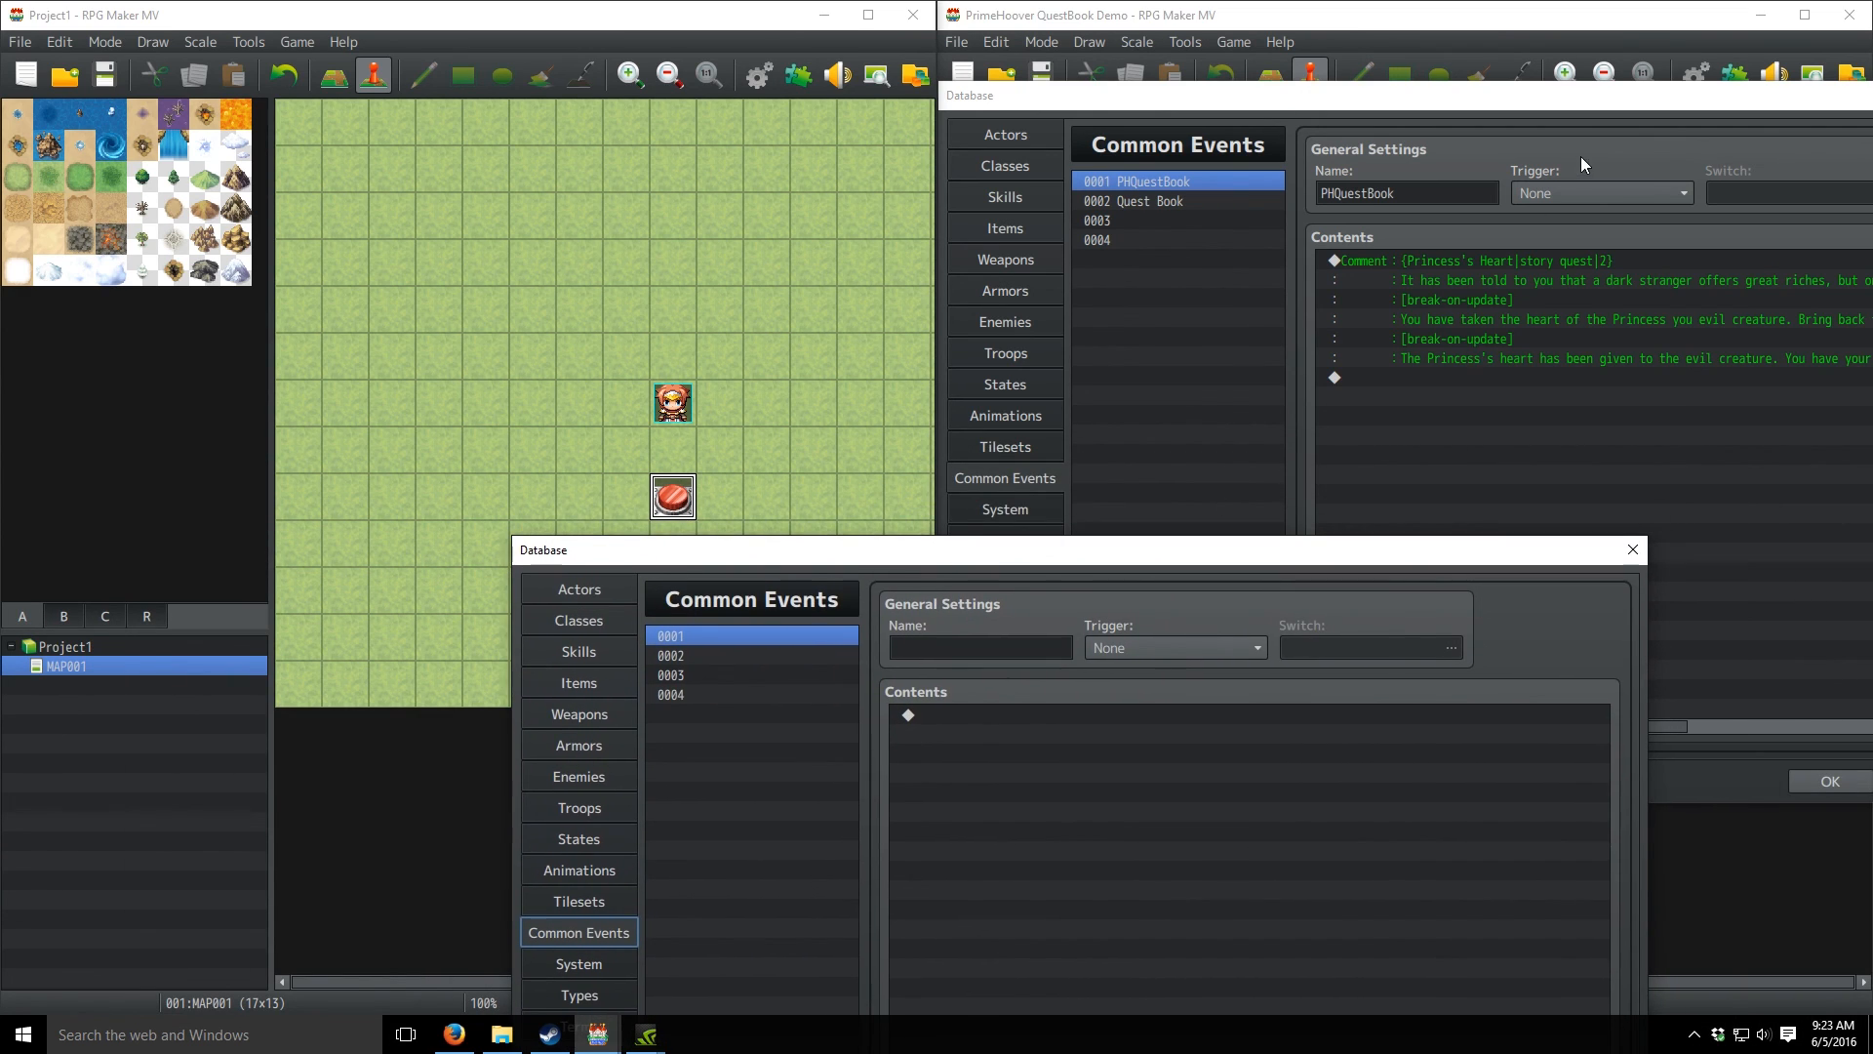
click(1605, 97)
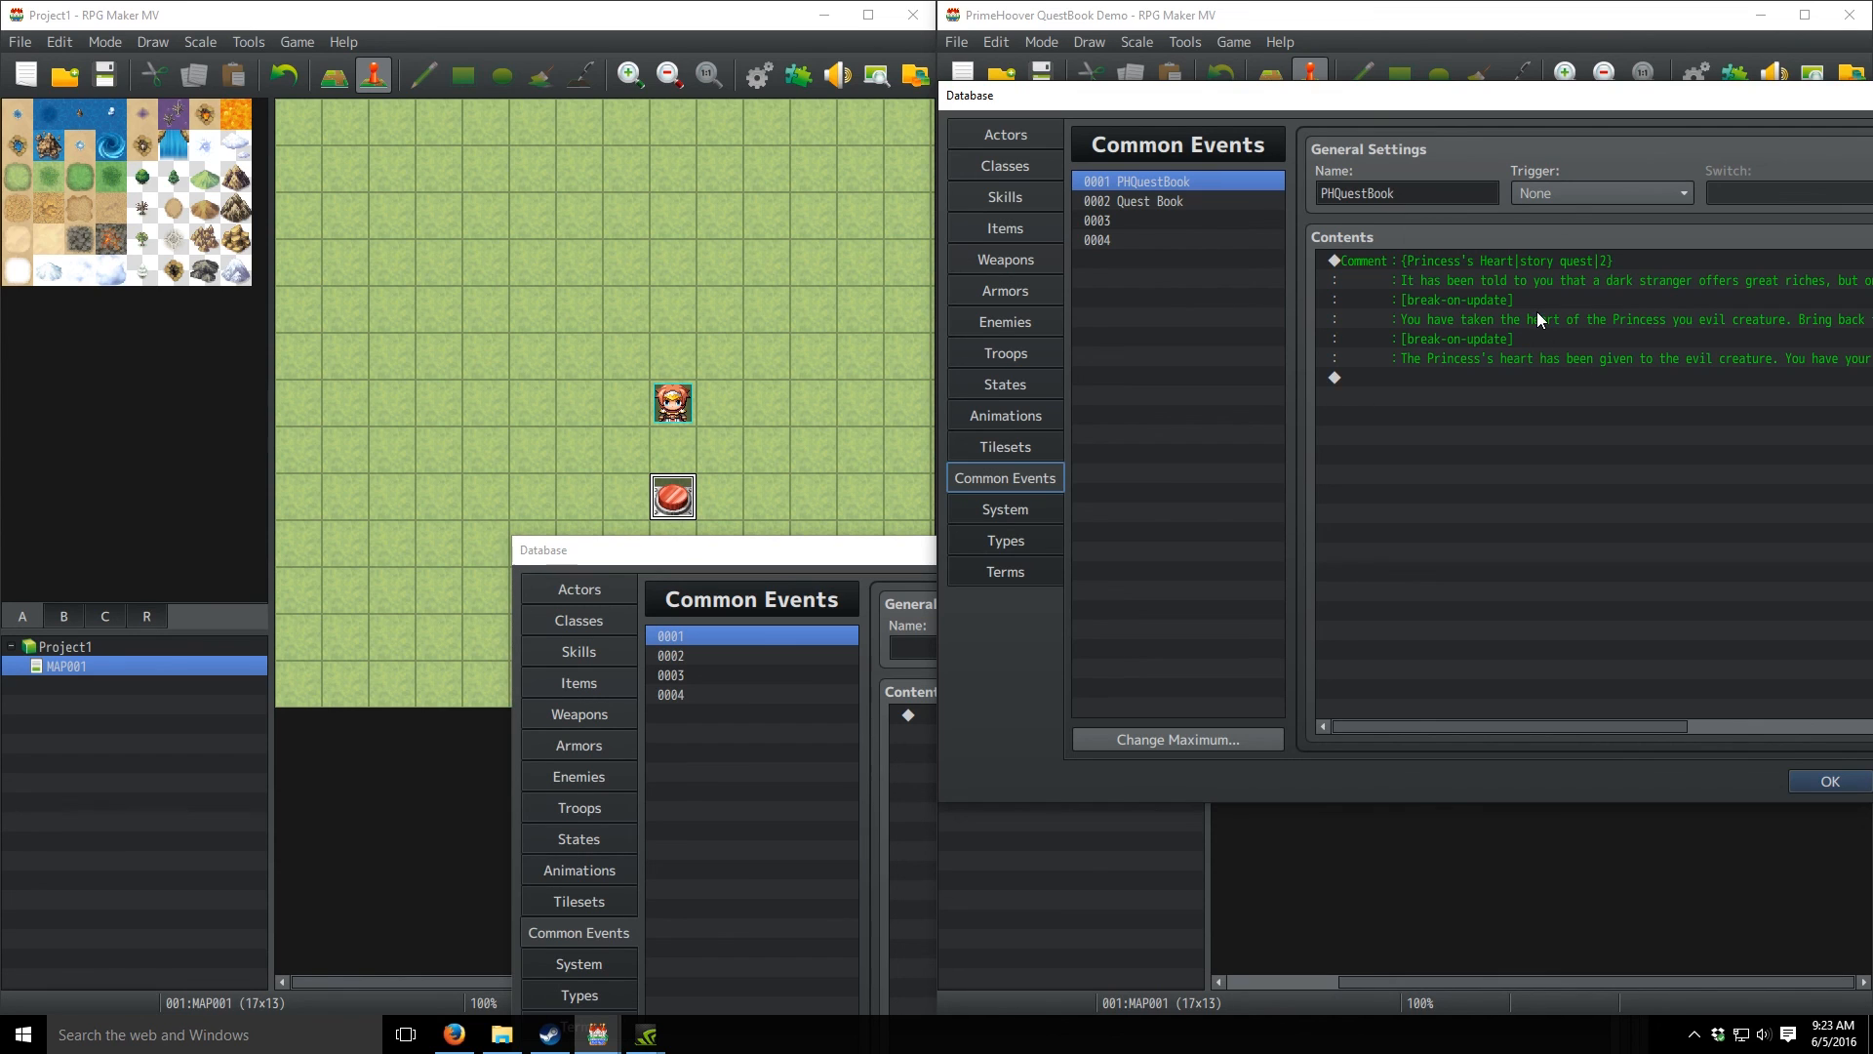
- Copy the Princess's Heart quest comment from the demo's PHQuestBook common event into Project1's common event 0001
click(1454, 259)
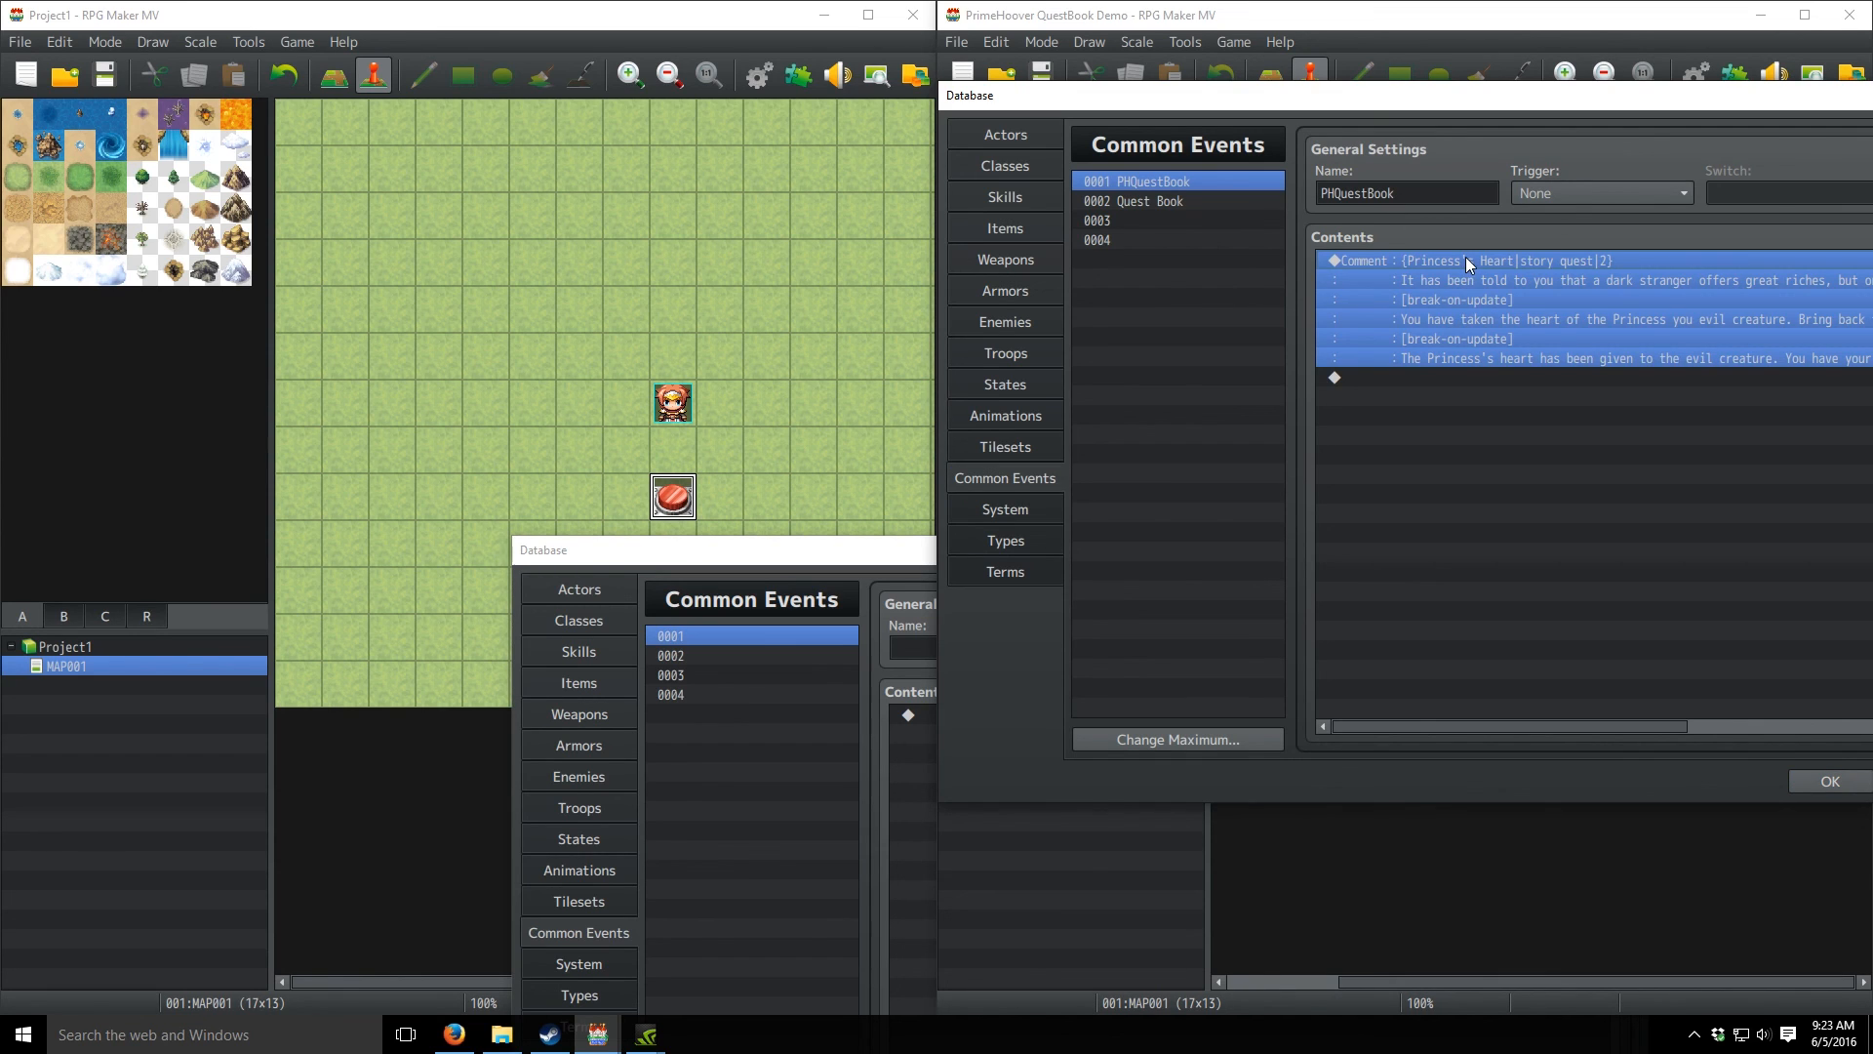
right_click(1465, 259)
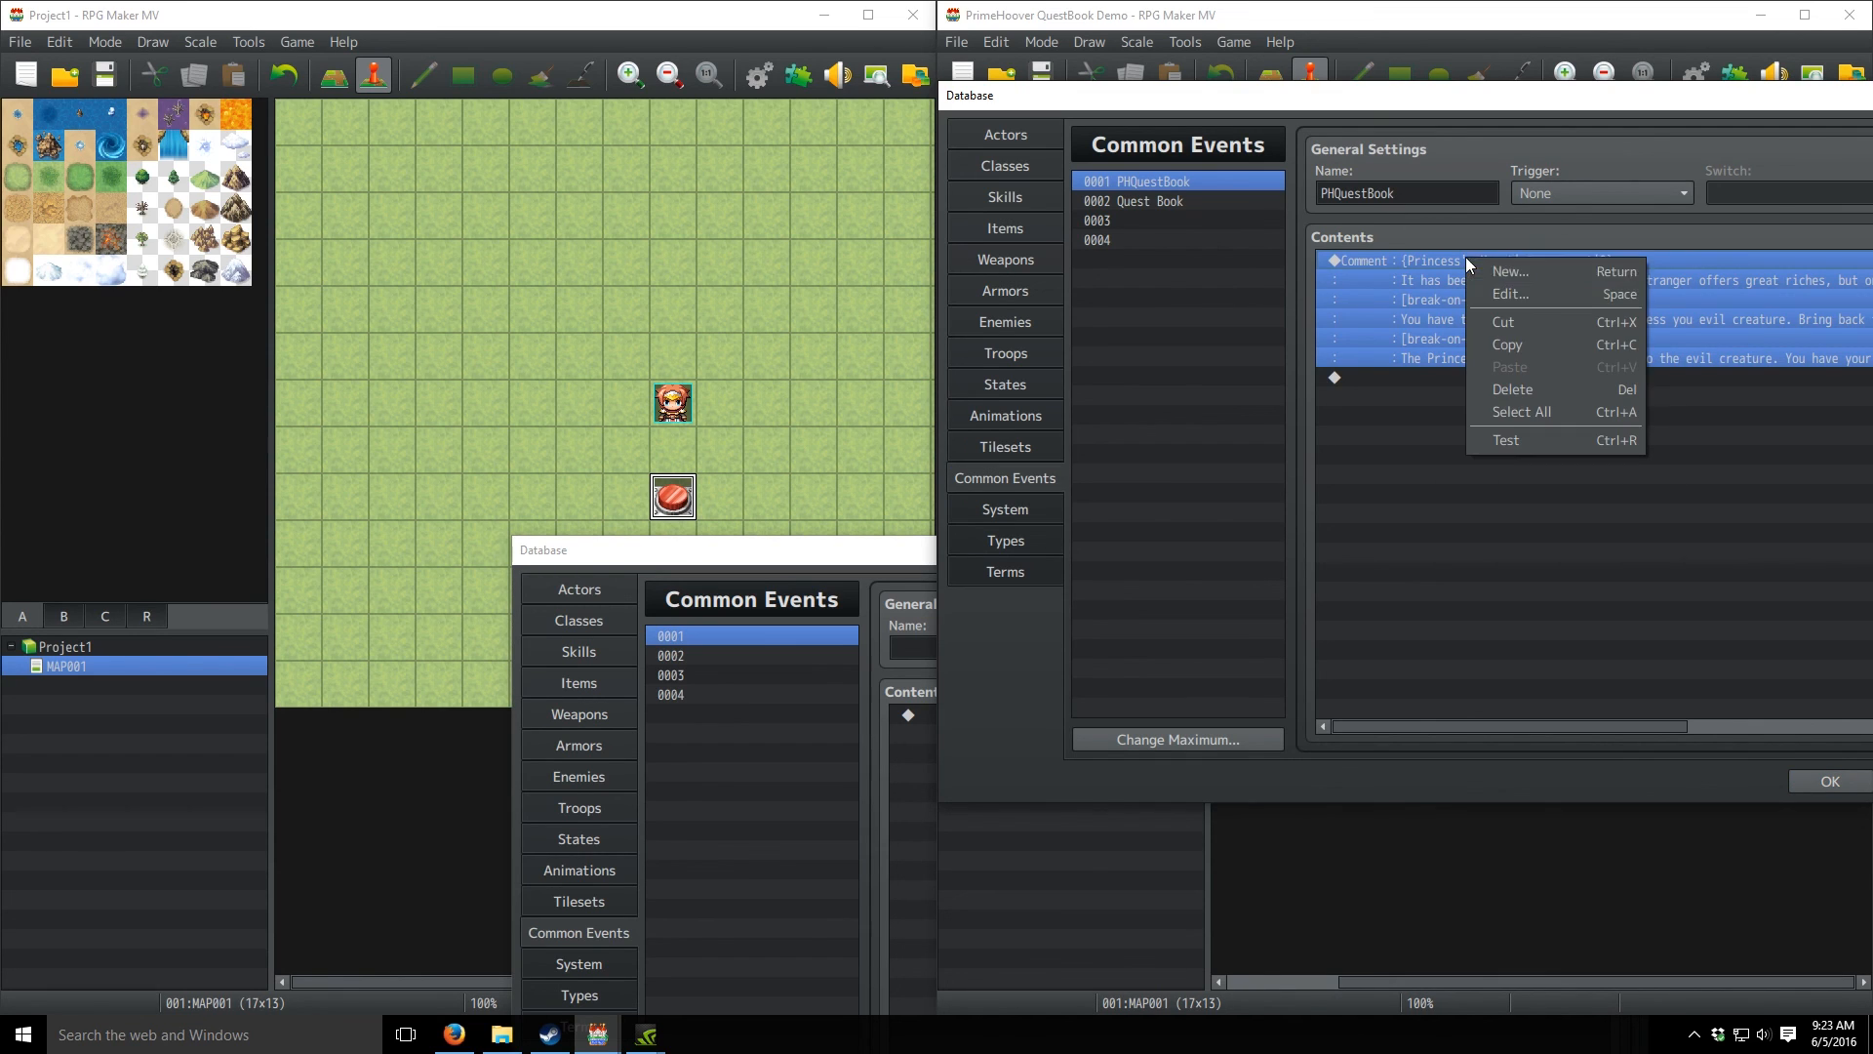
click(1547, 345)
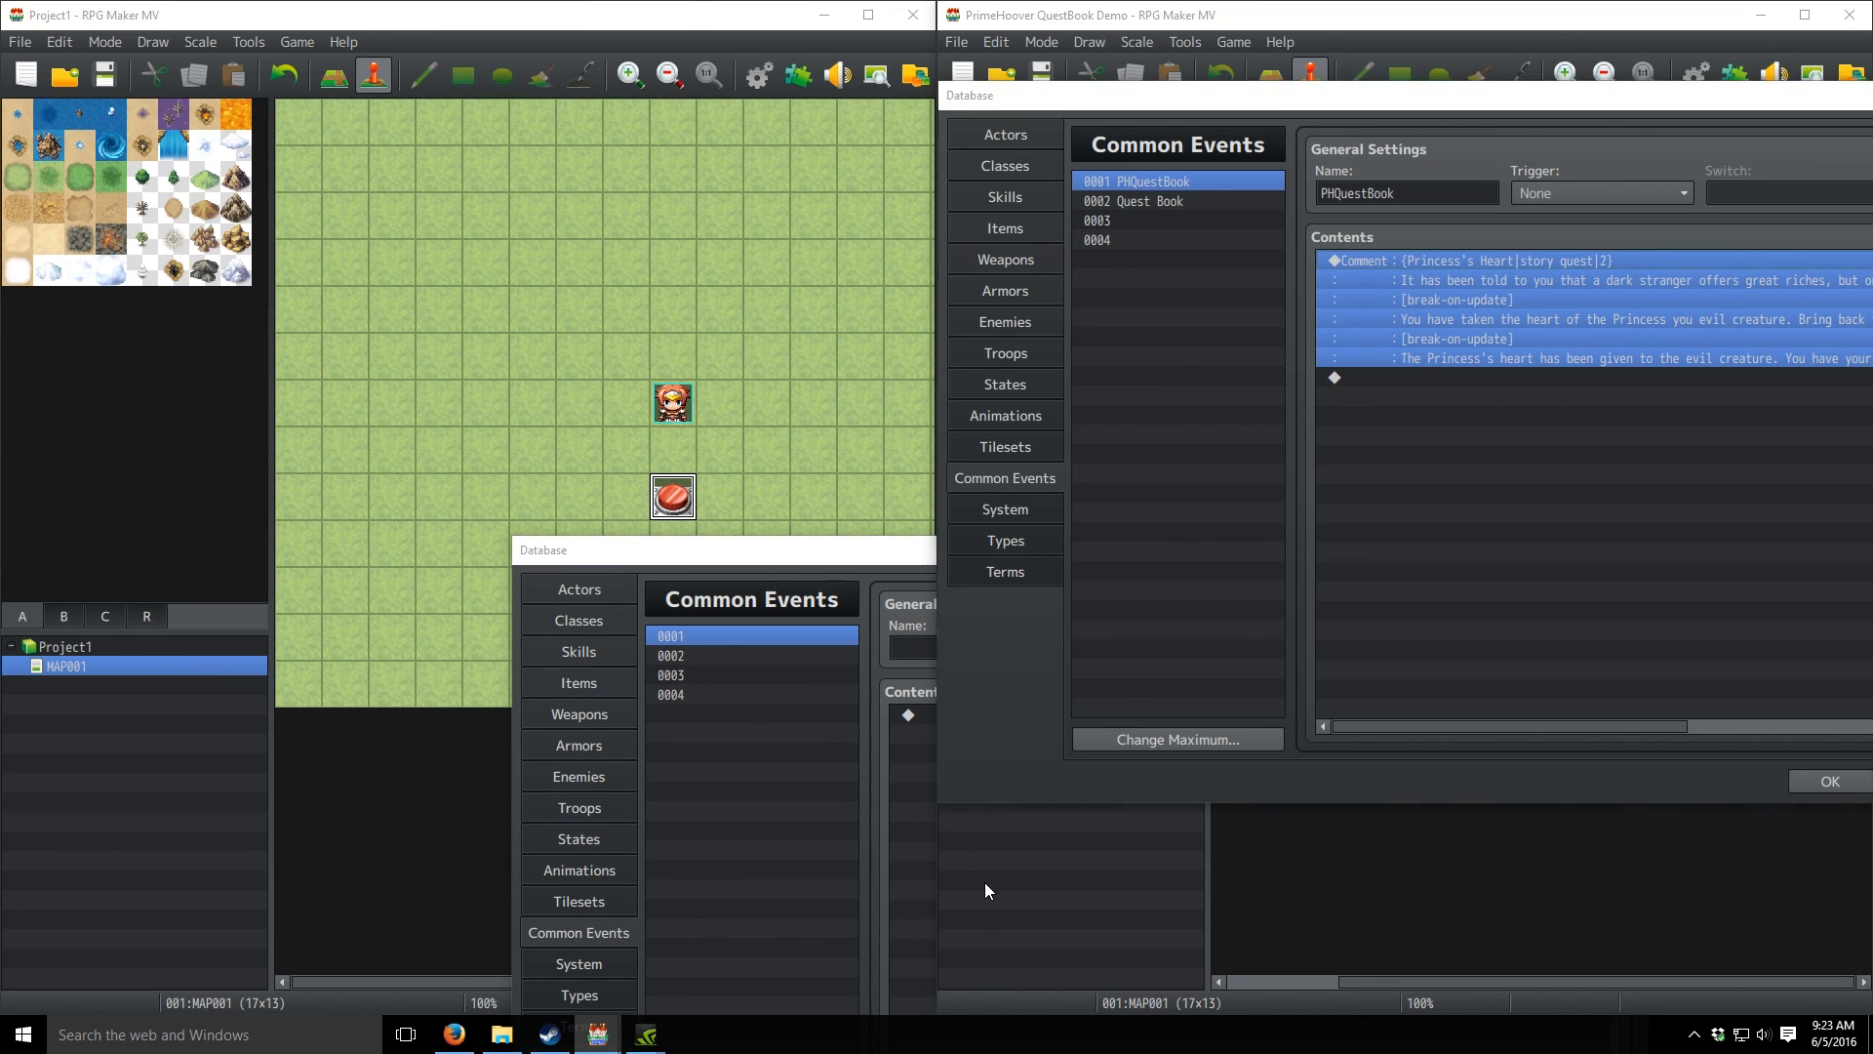
click(806, 564)
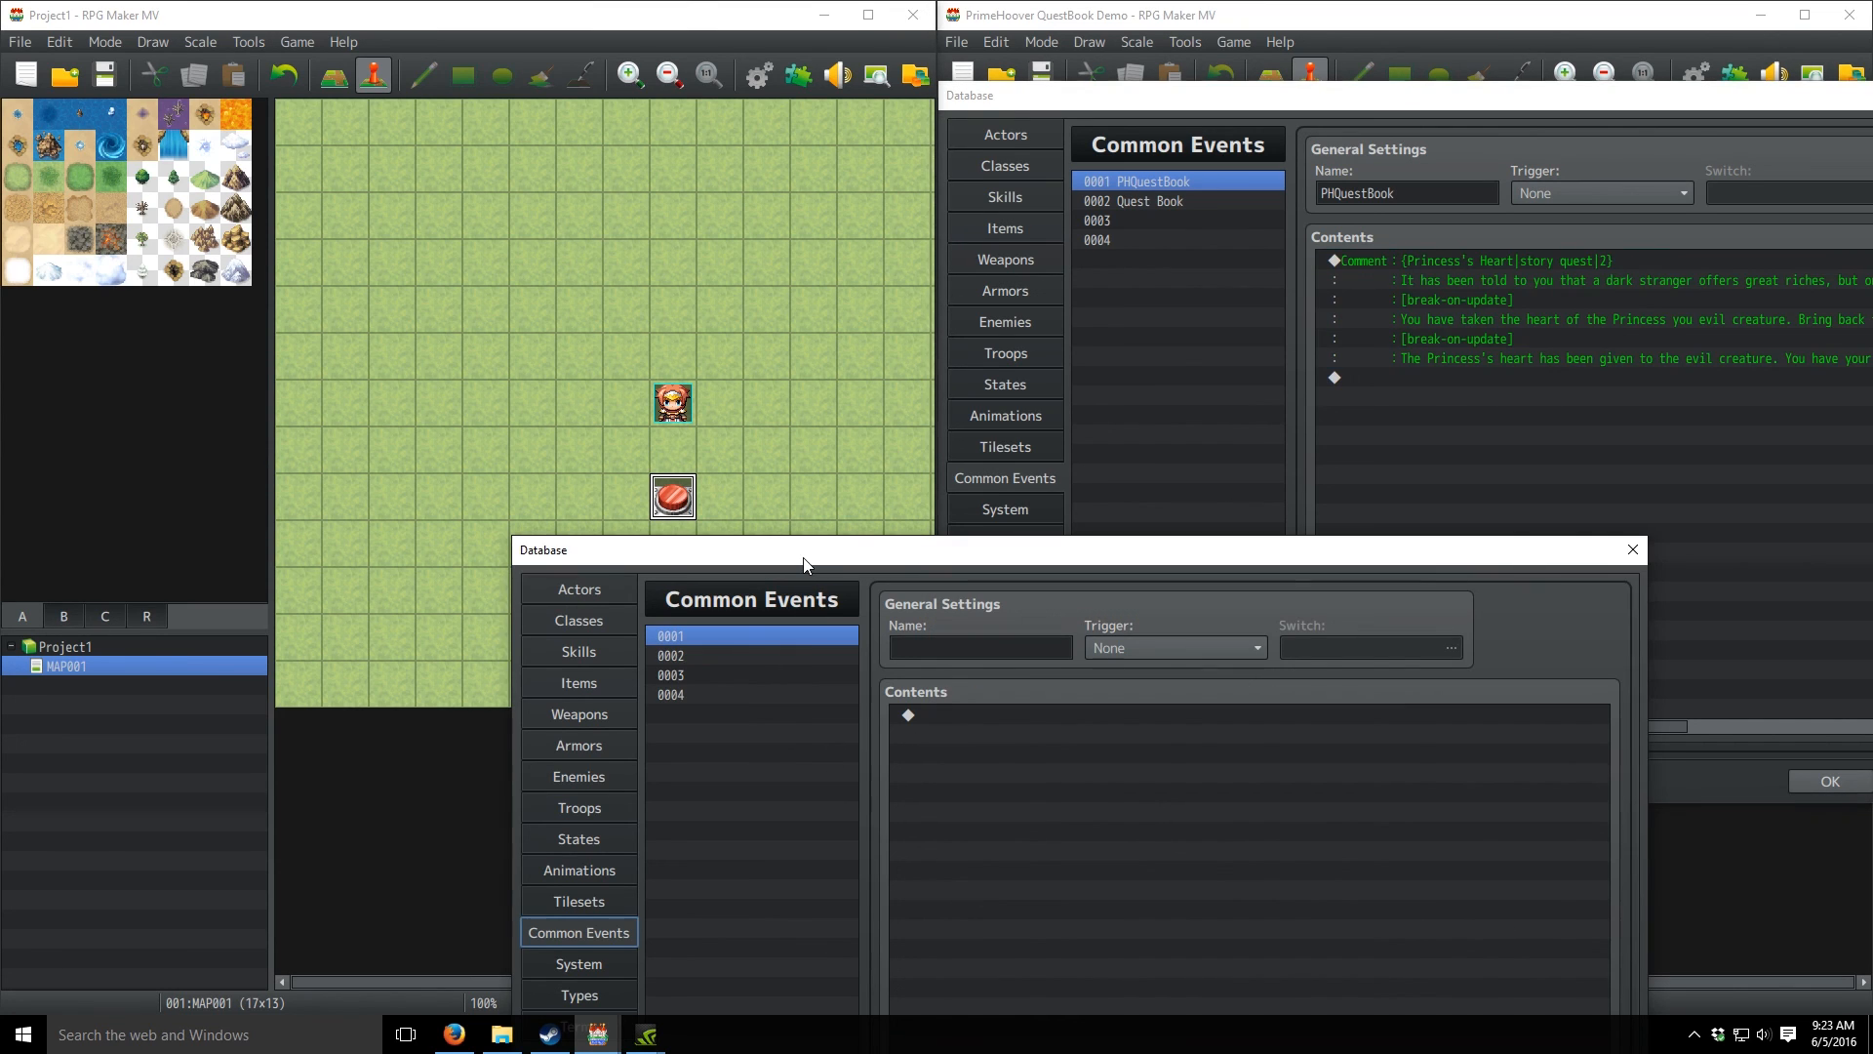
right_click(1031, 722)
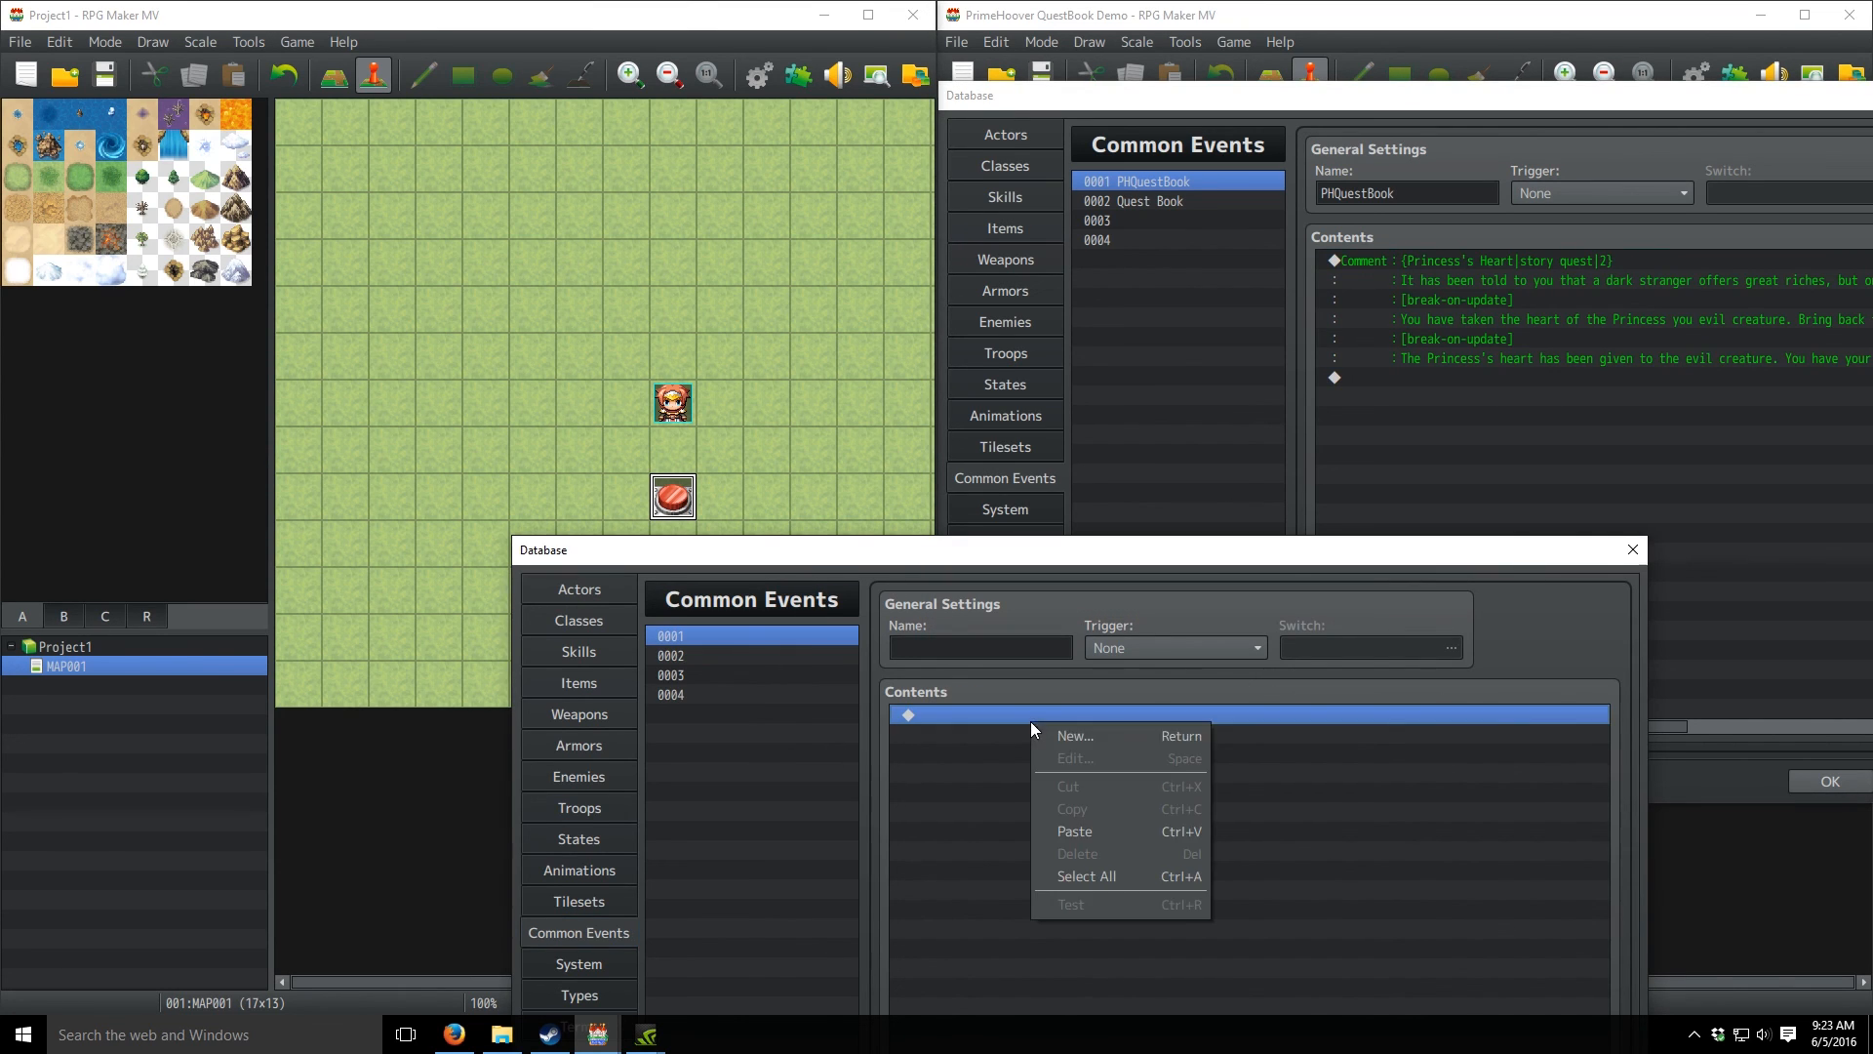
click(1096, 834)
- Name Project1's common event 0001 PHQuestBook
click(982, 649)
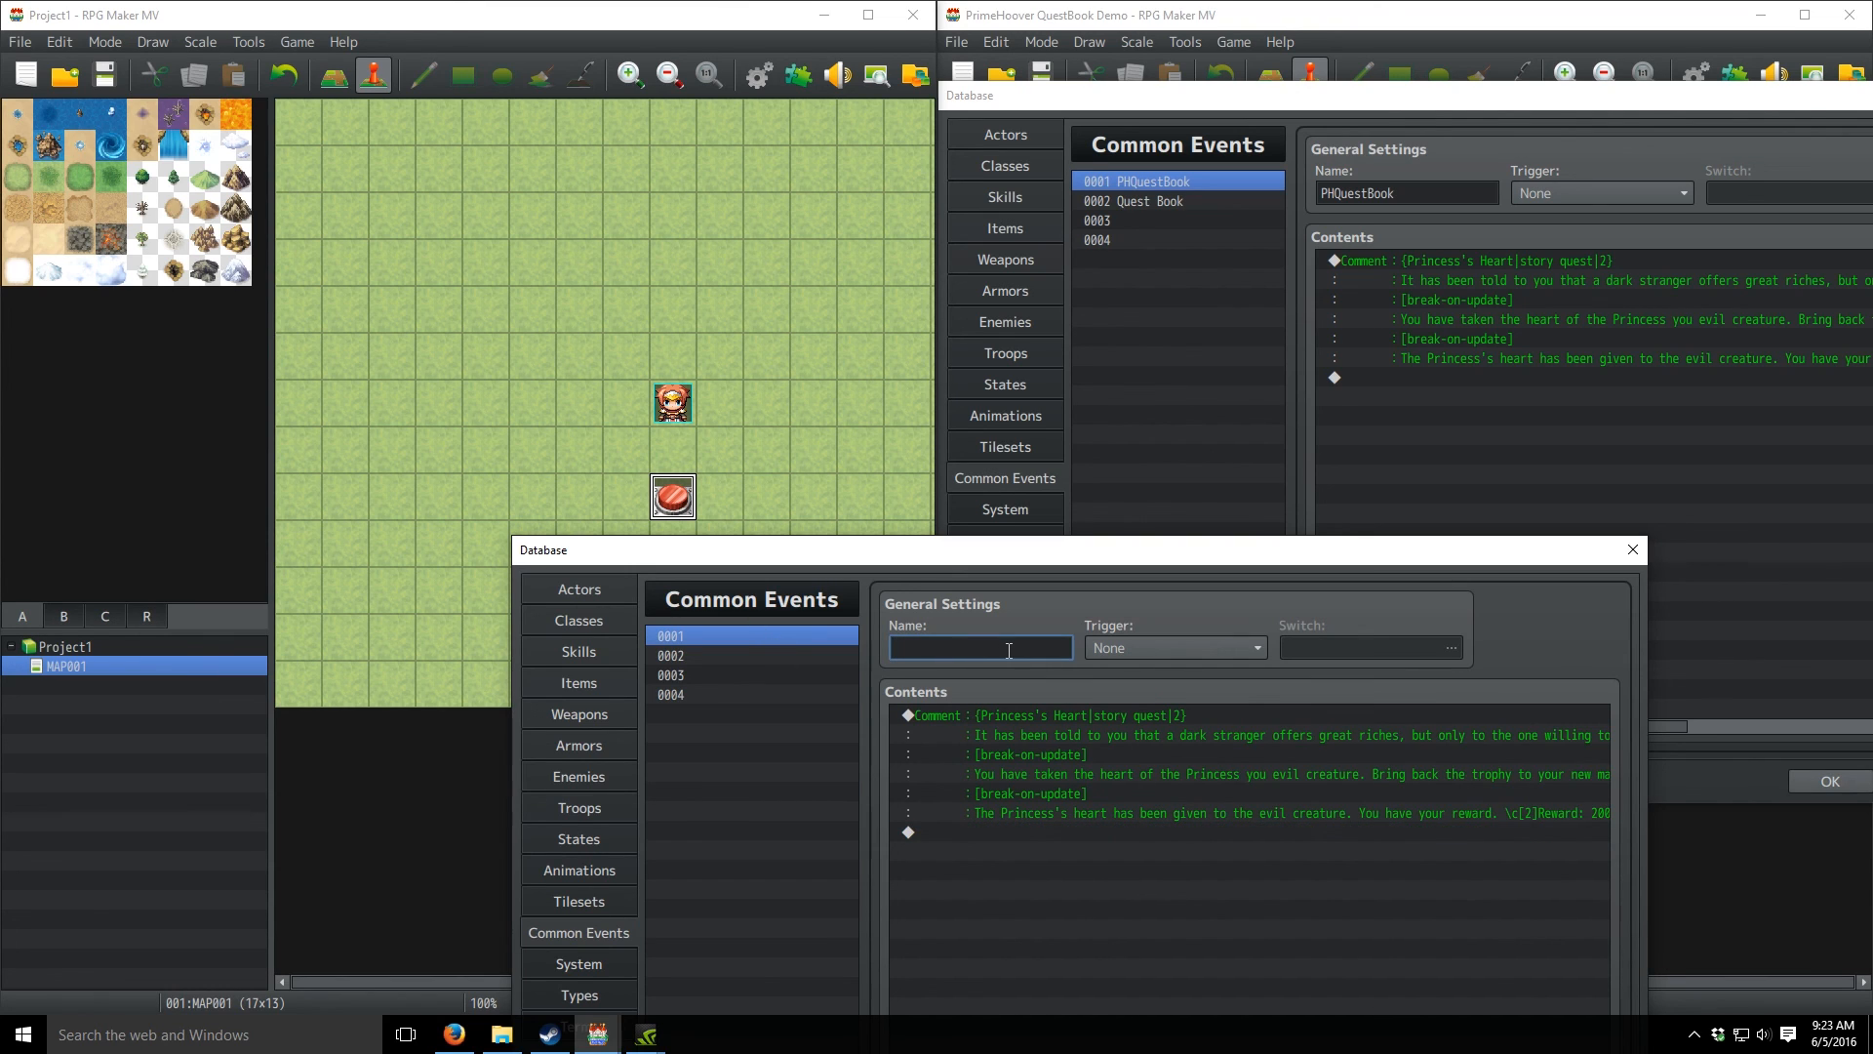
text(PHQuestBN)
text(ok)
key(BackSpace)
key(BackSpace)
key(BackSpace)
text(oo)
click(1115, 877)
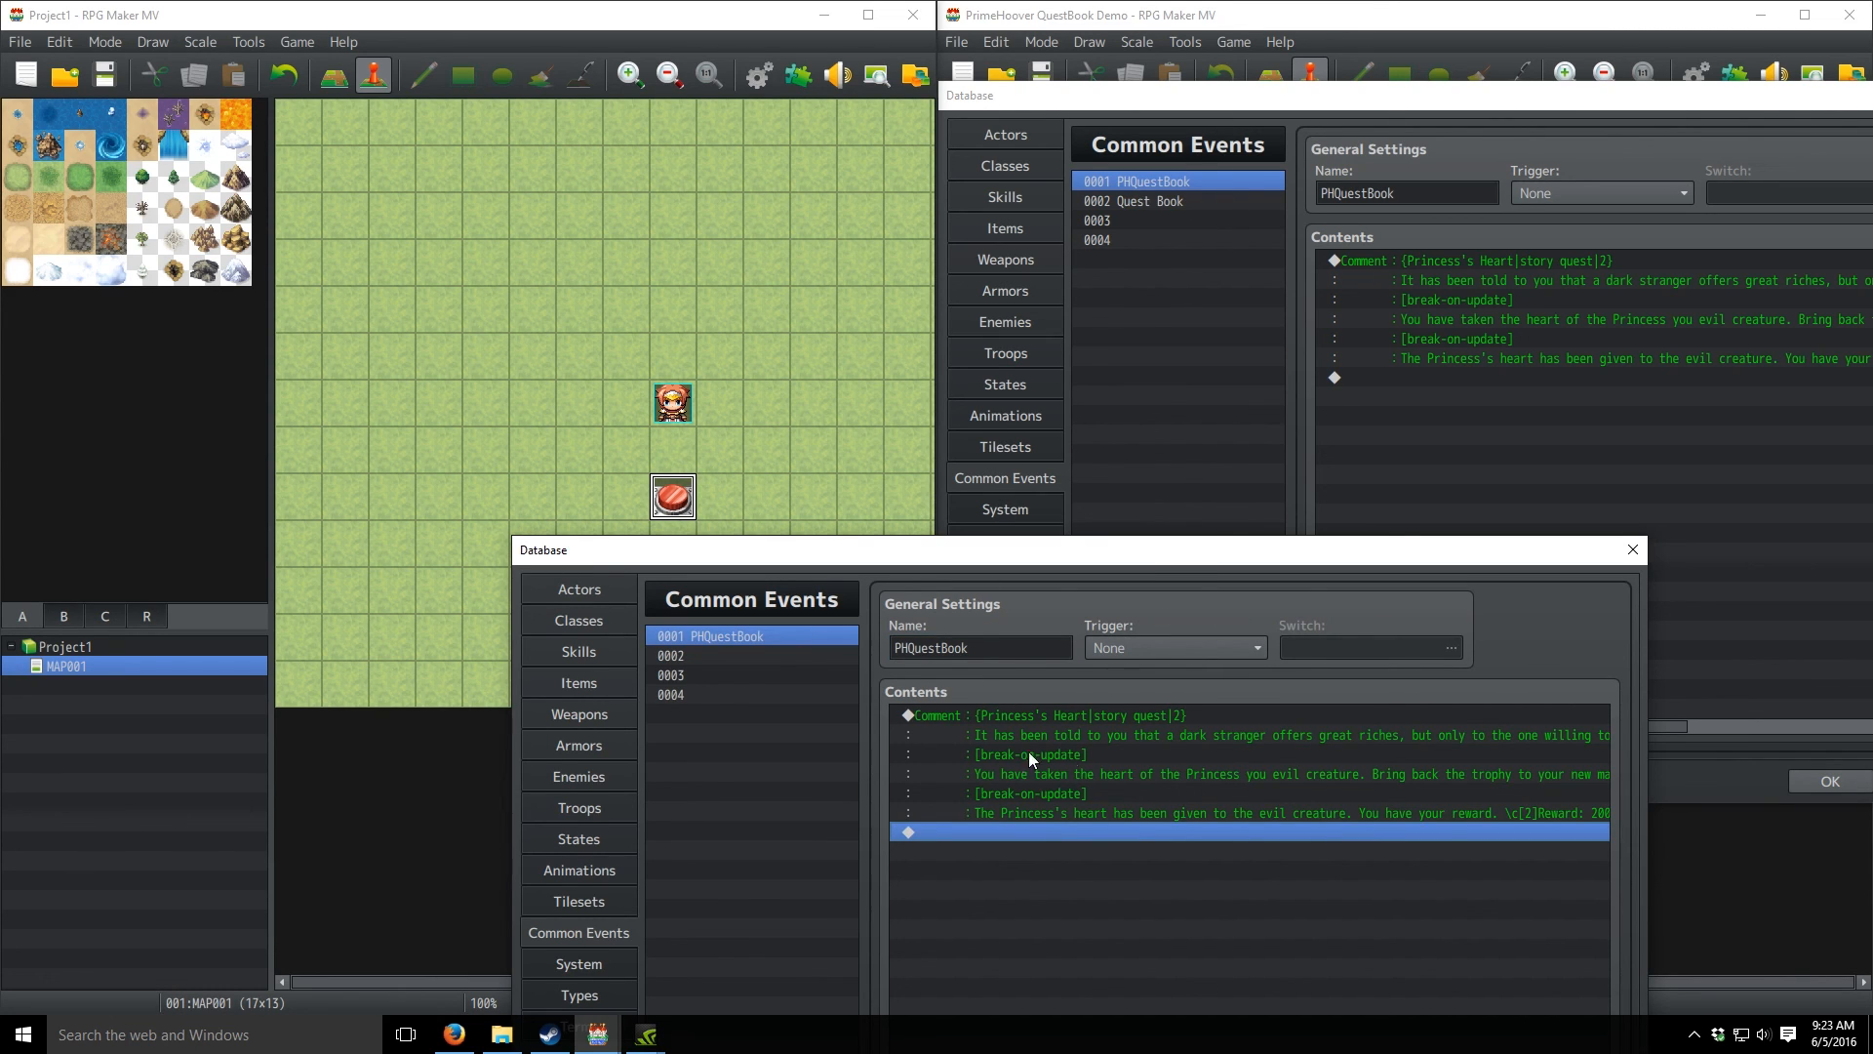
- Move Project1's database window up until it is fully on screen, and open the Princess's Heart quest comment for editing
drag(1098, 553, 926, 156)
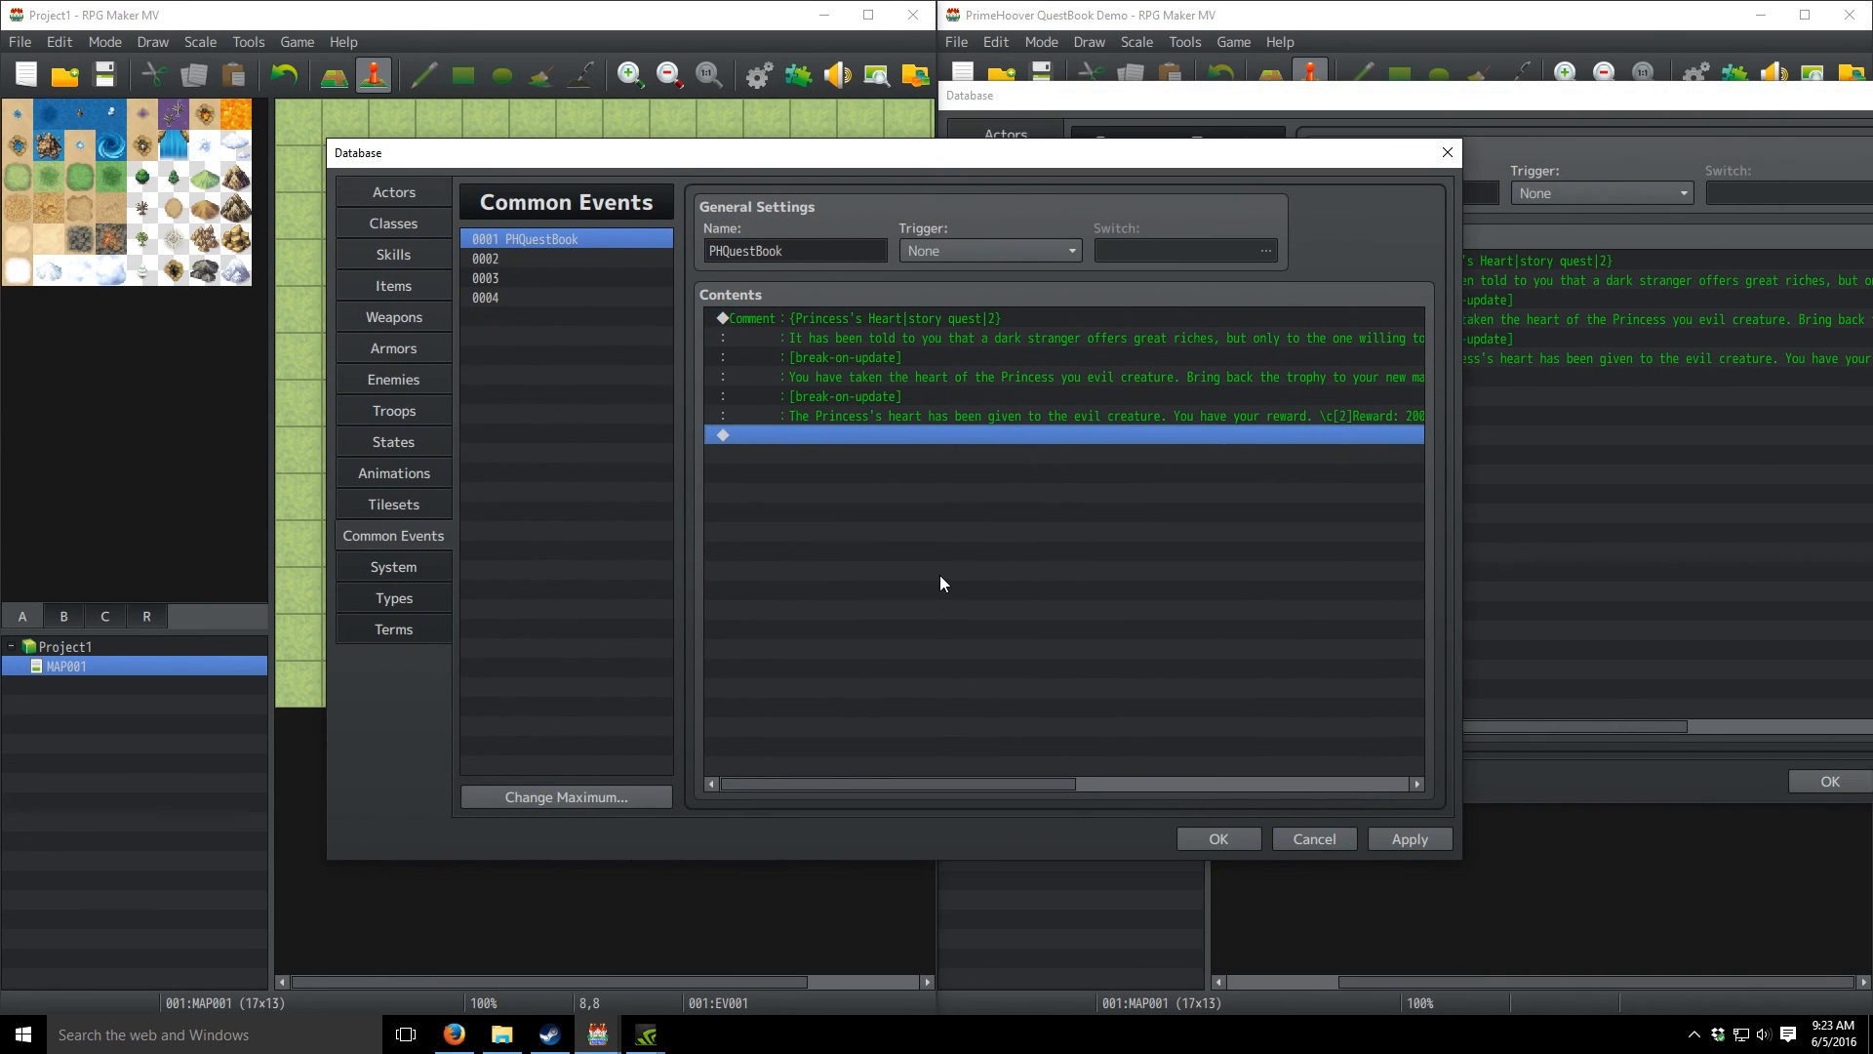
double_click(892, 315)
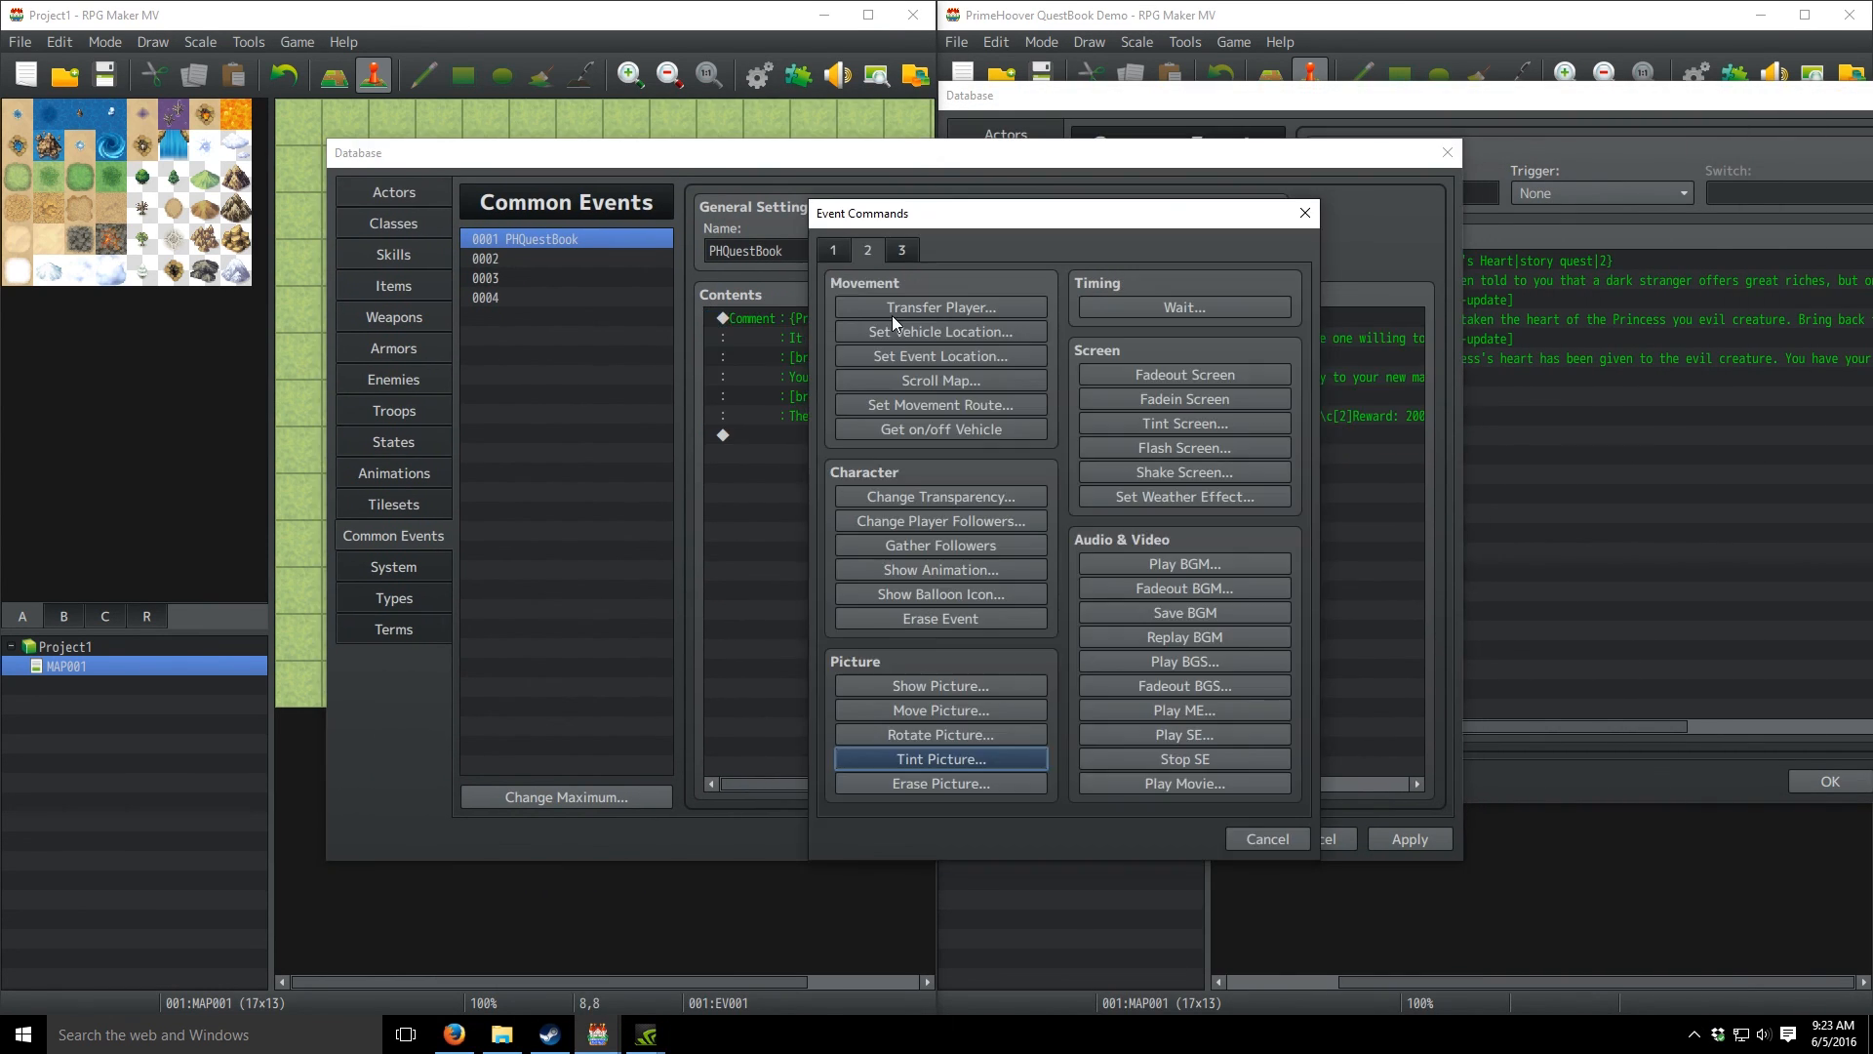
click(1290, 844)
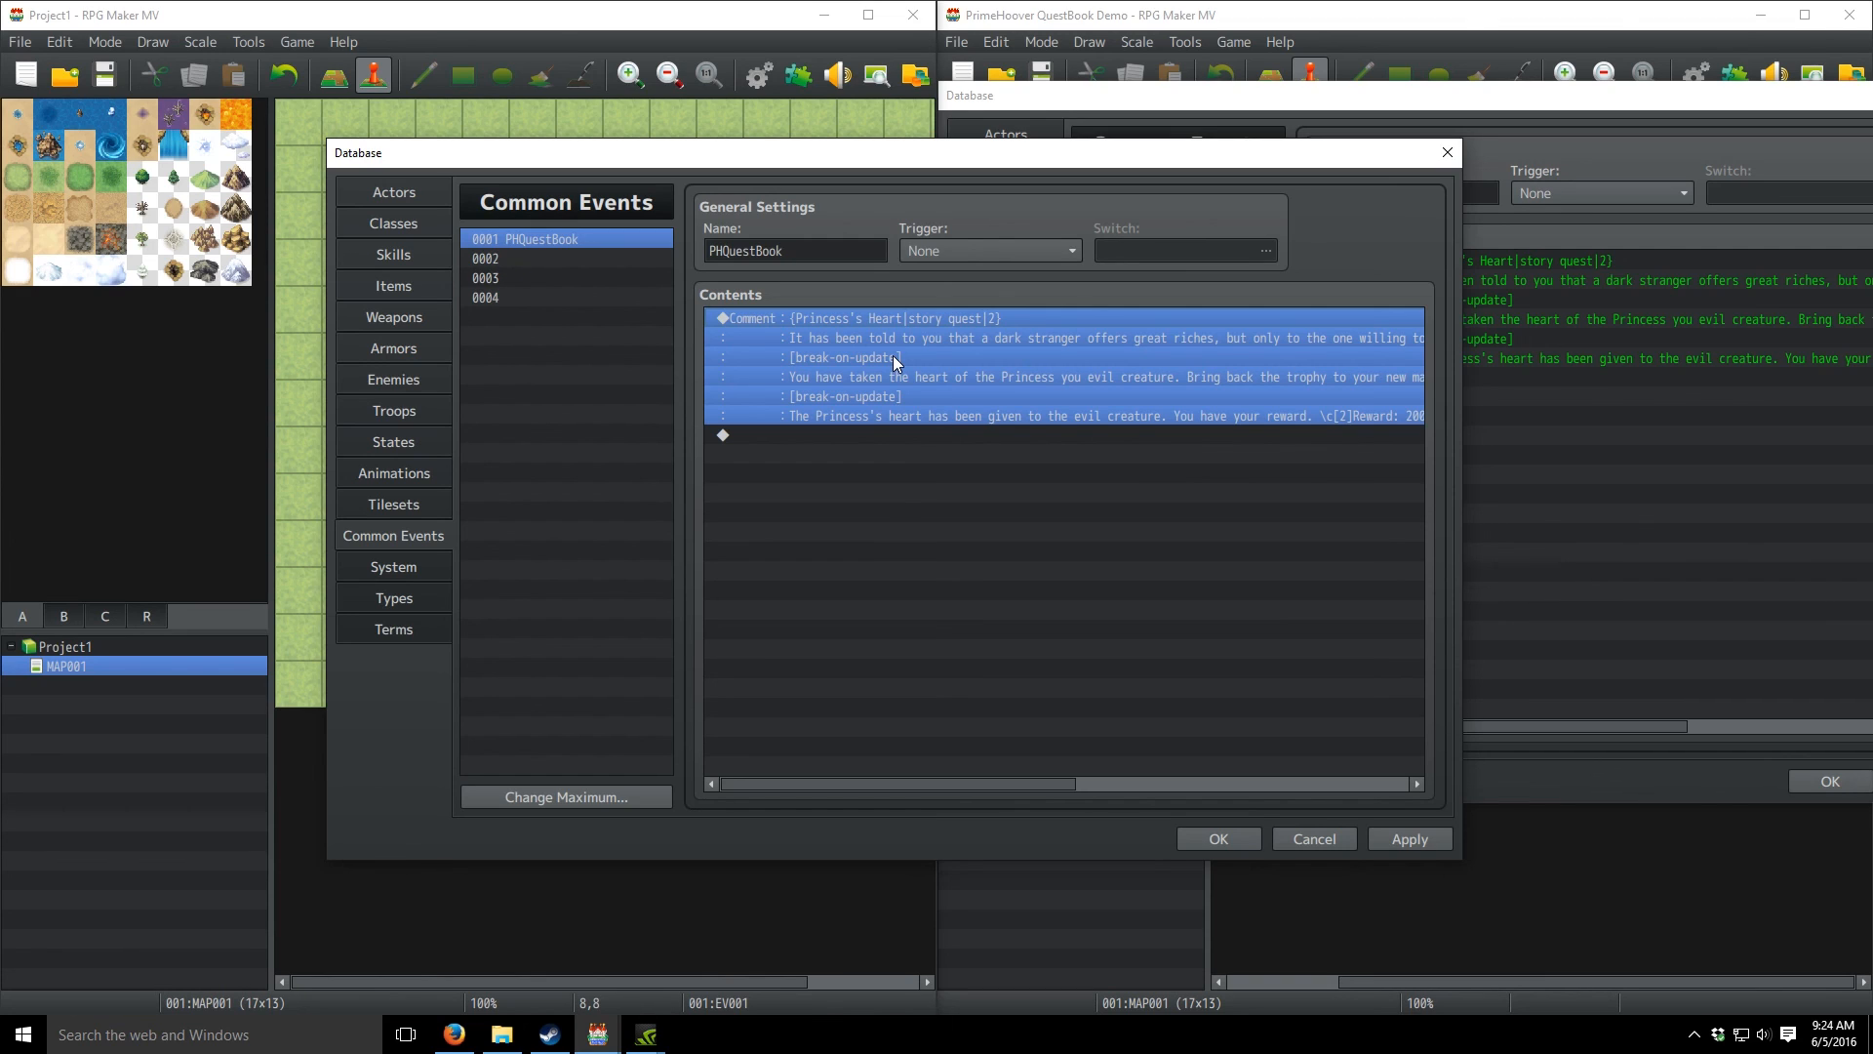
click(916, 400)
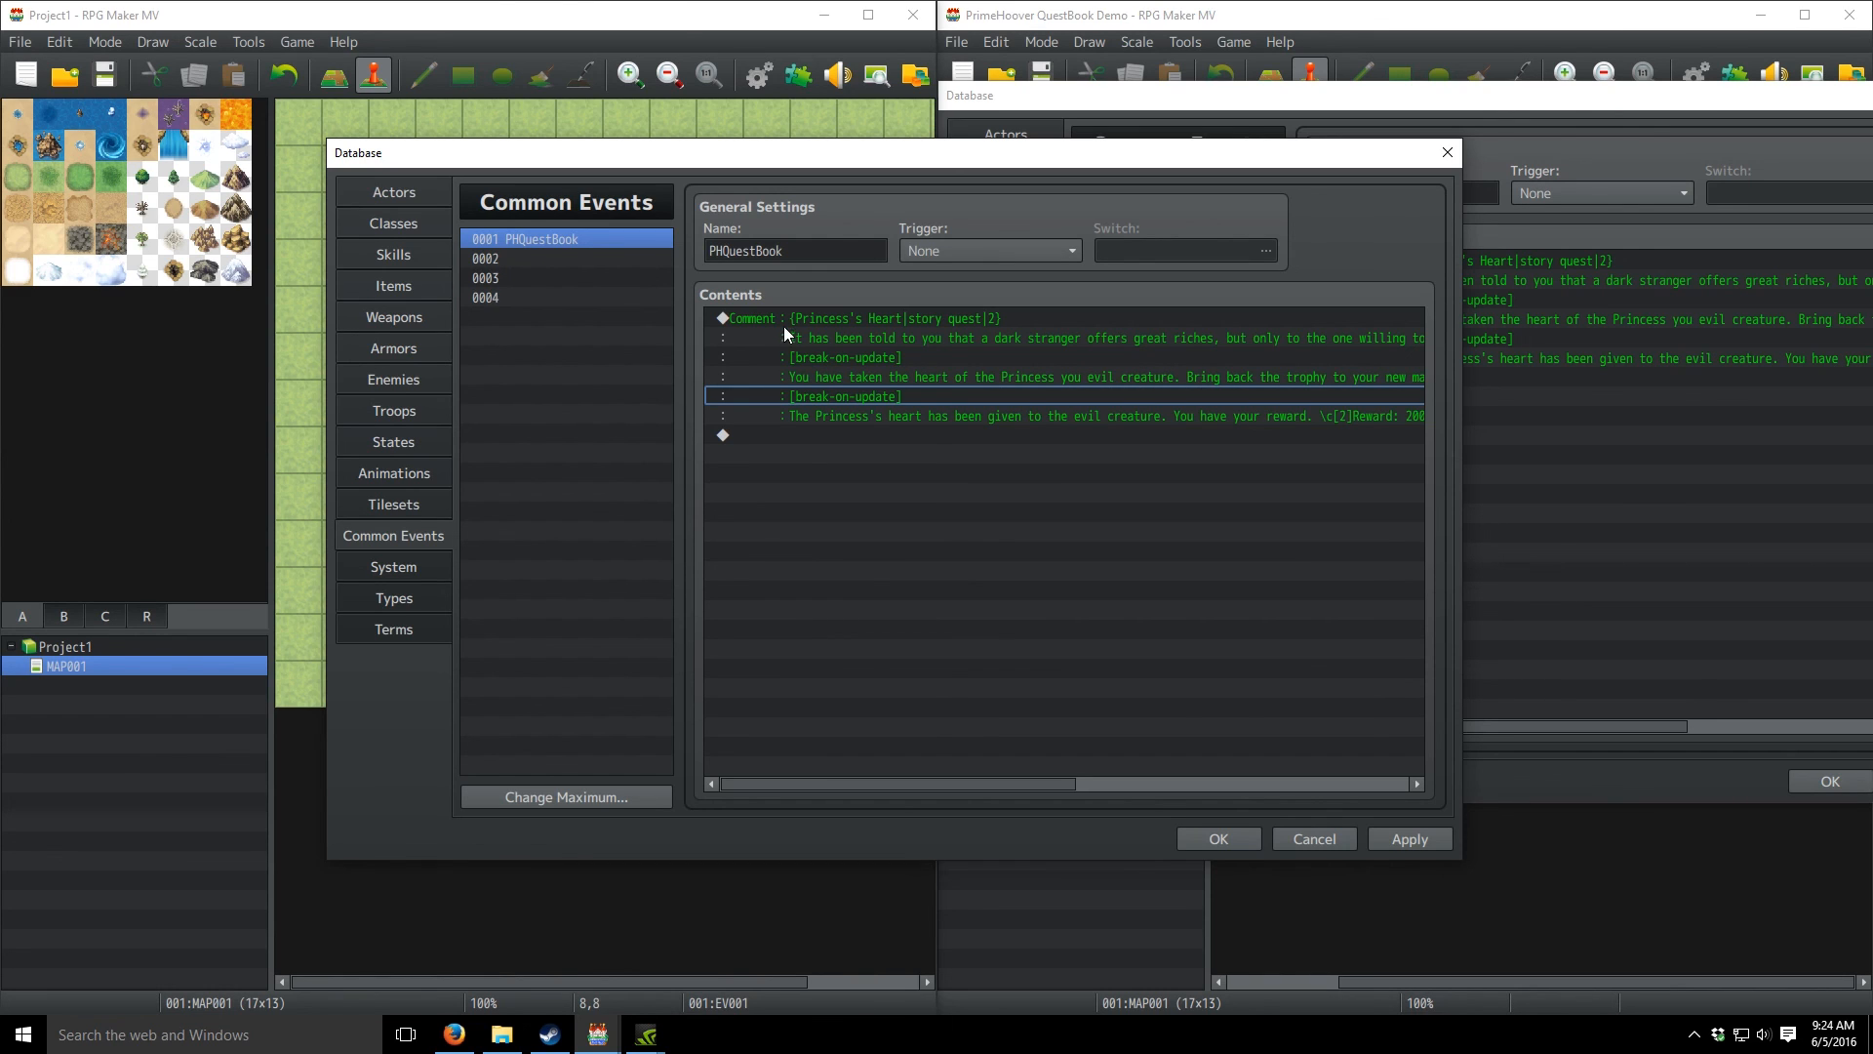
click(815, 319)
right_click(815, 319)
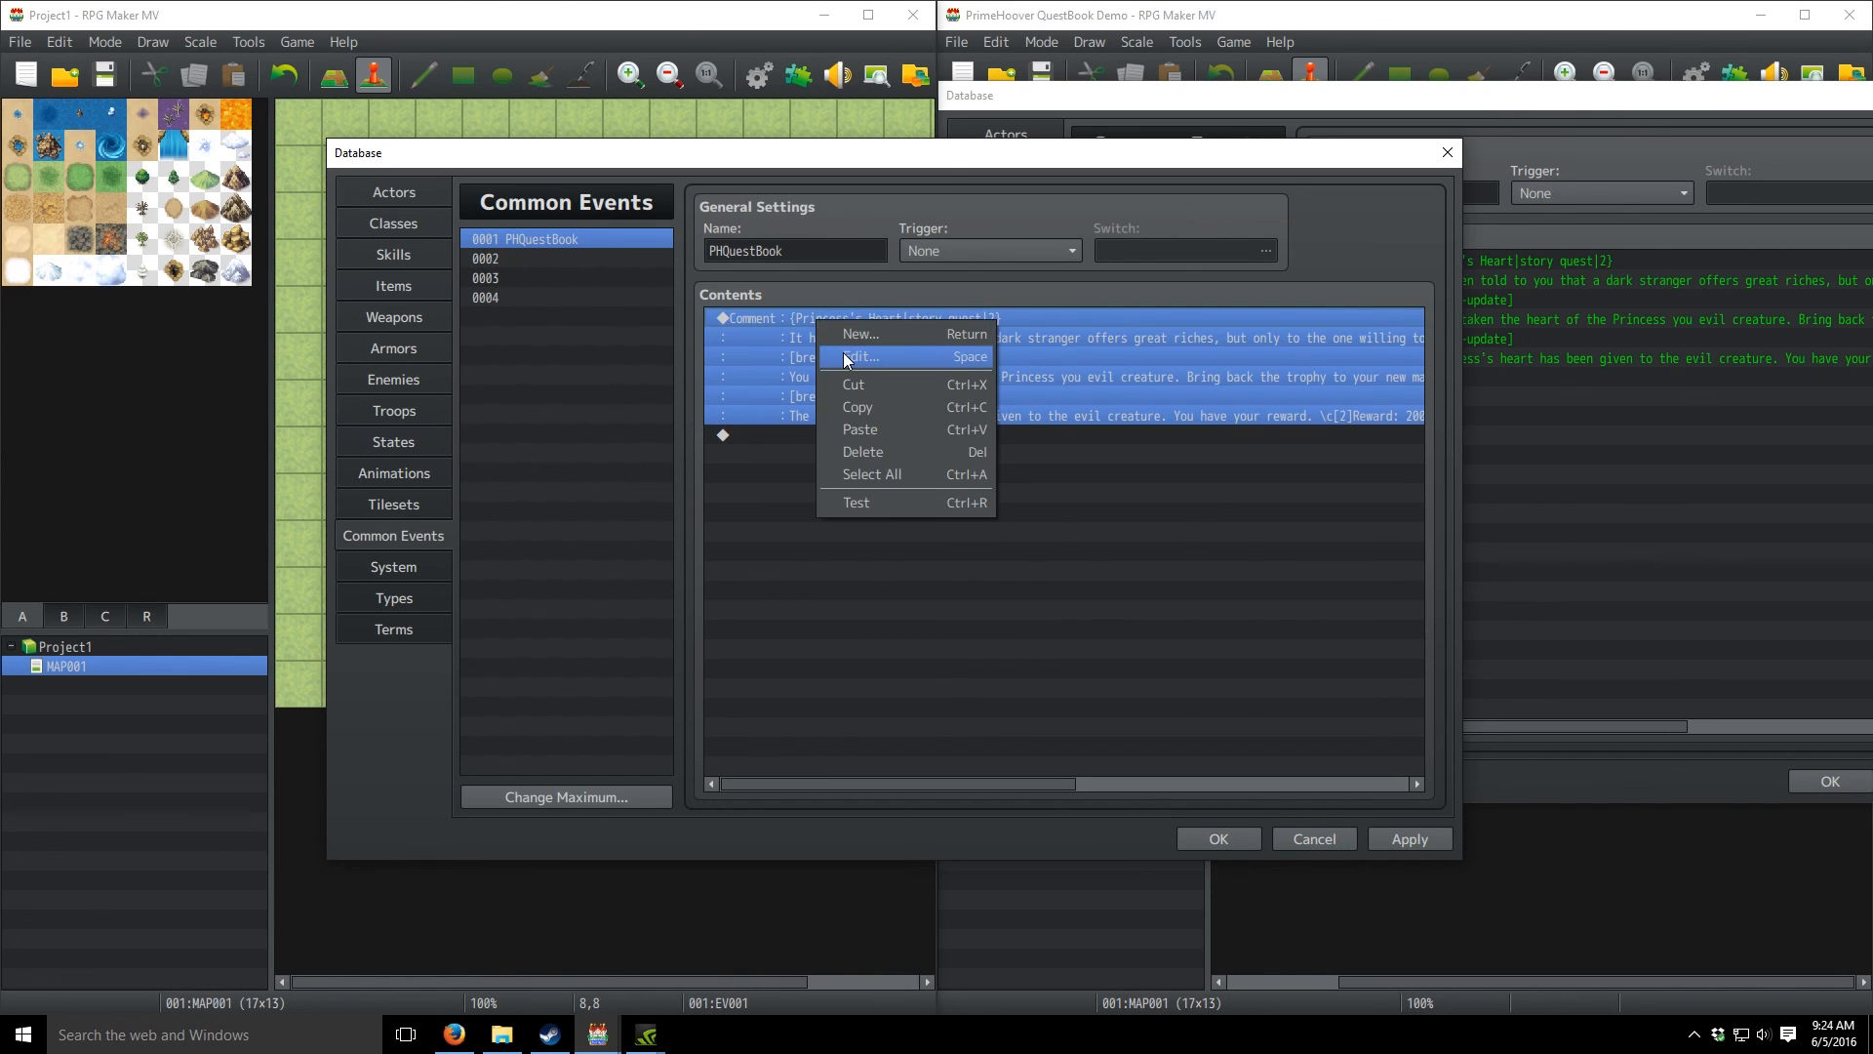
click(843, 355)
- Examine the first description line of the Princess's Heart quest comment through to its end
drag(1048, 500, 679, 505)
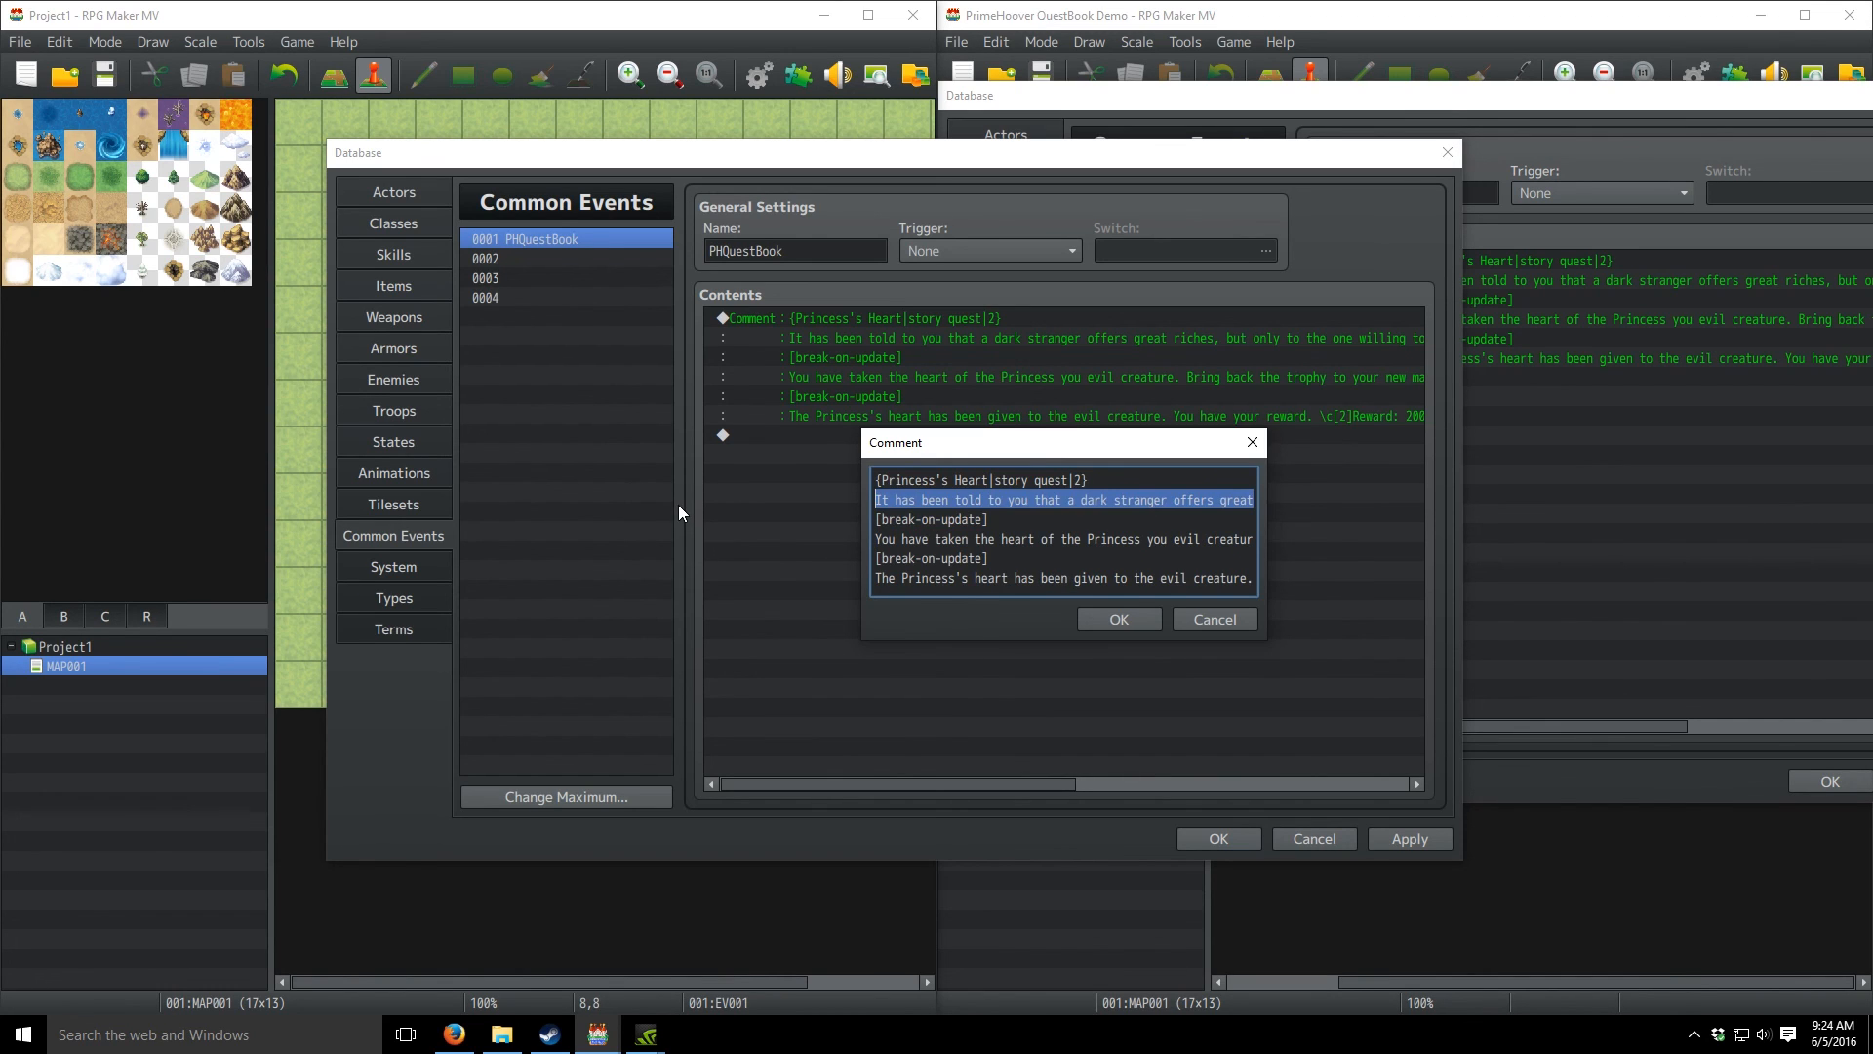
click(919, 504)
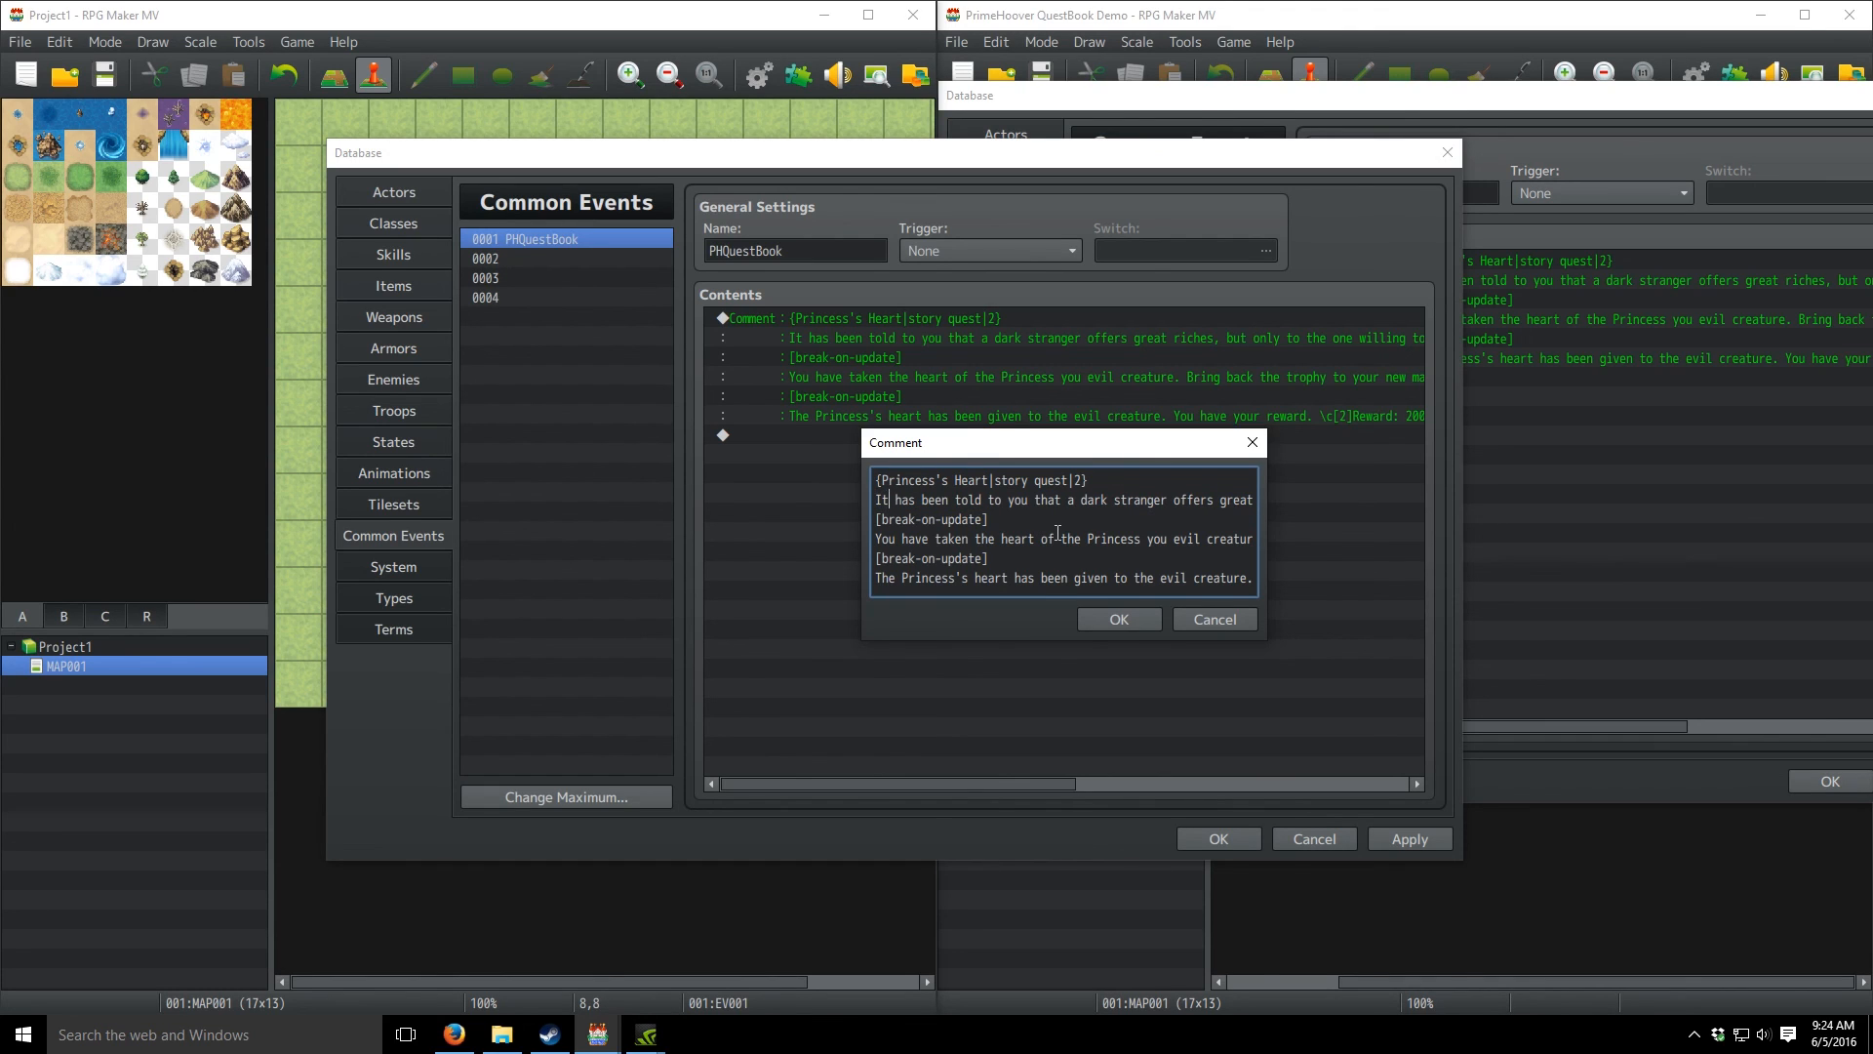
key(Right)
key(Right)
key(Right)
key(Right)
key(Right)
key(Right)
key(Right)
key(Right)
key(Right)
key(Right)
key(Right)
key(Right)
key(Right)
key(Right)
key(Right)
key(Right)
key(Right)
key(Right)
key(Right)
key(Right)
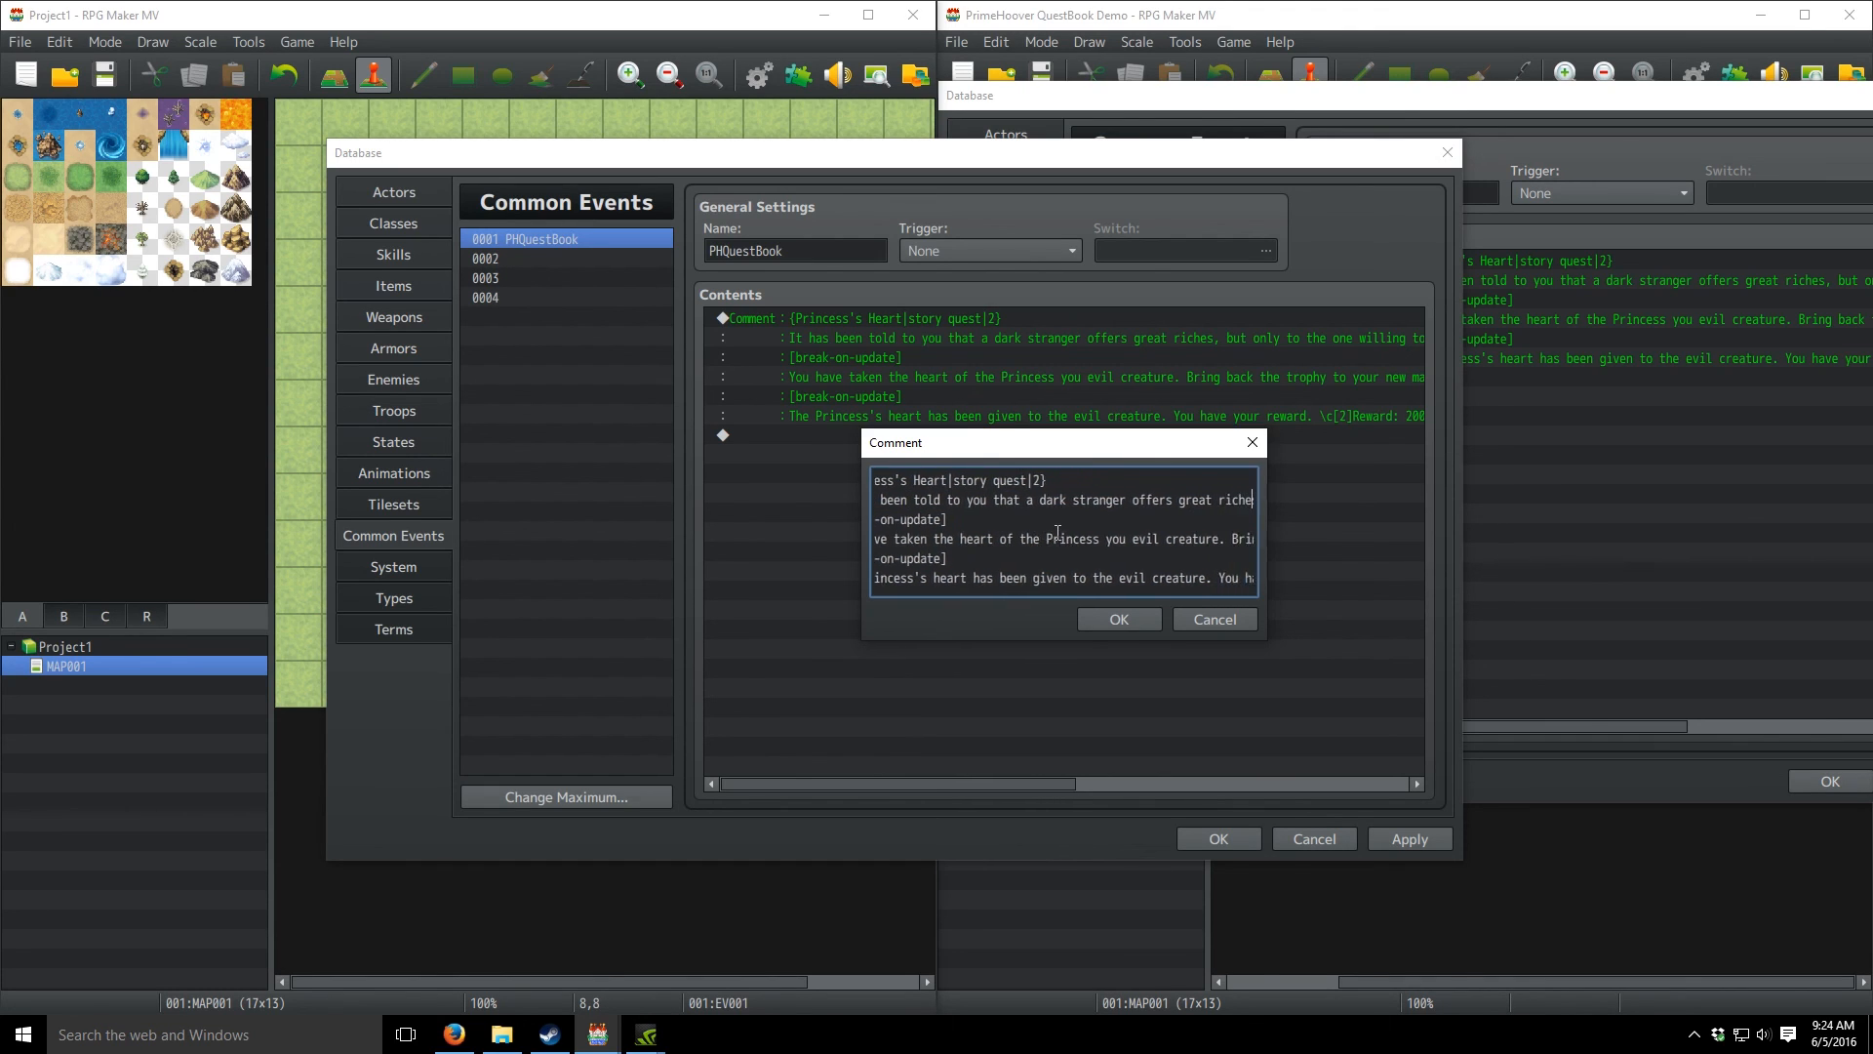
key(Right)
key(Right)
key(Right)
key(Right)
key(Right)
key(Right)
key(Right)
key(Right)
key(Right)
key(Right)
key(Right)
key(Right)
key(Right)
key(Right)
key(Right)
key(Right)
key(Right)
key(Right)
key(Right)
key(Right)
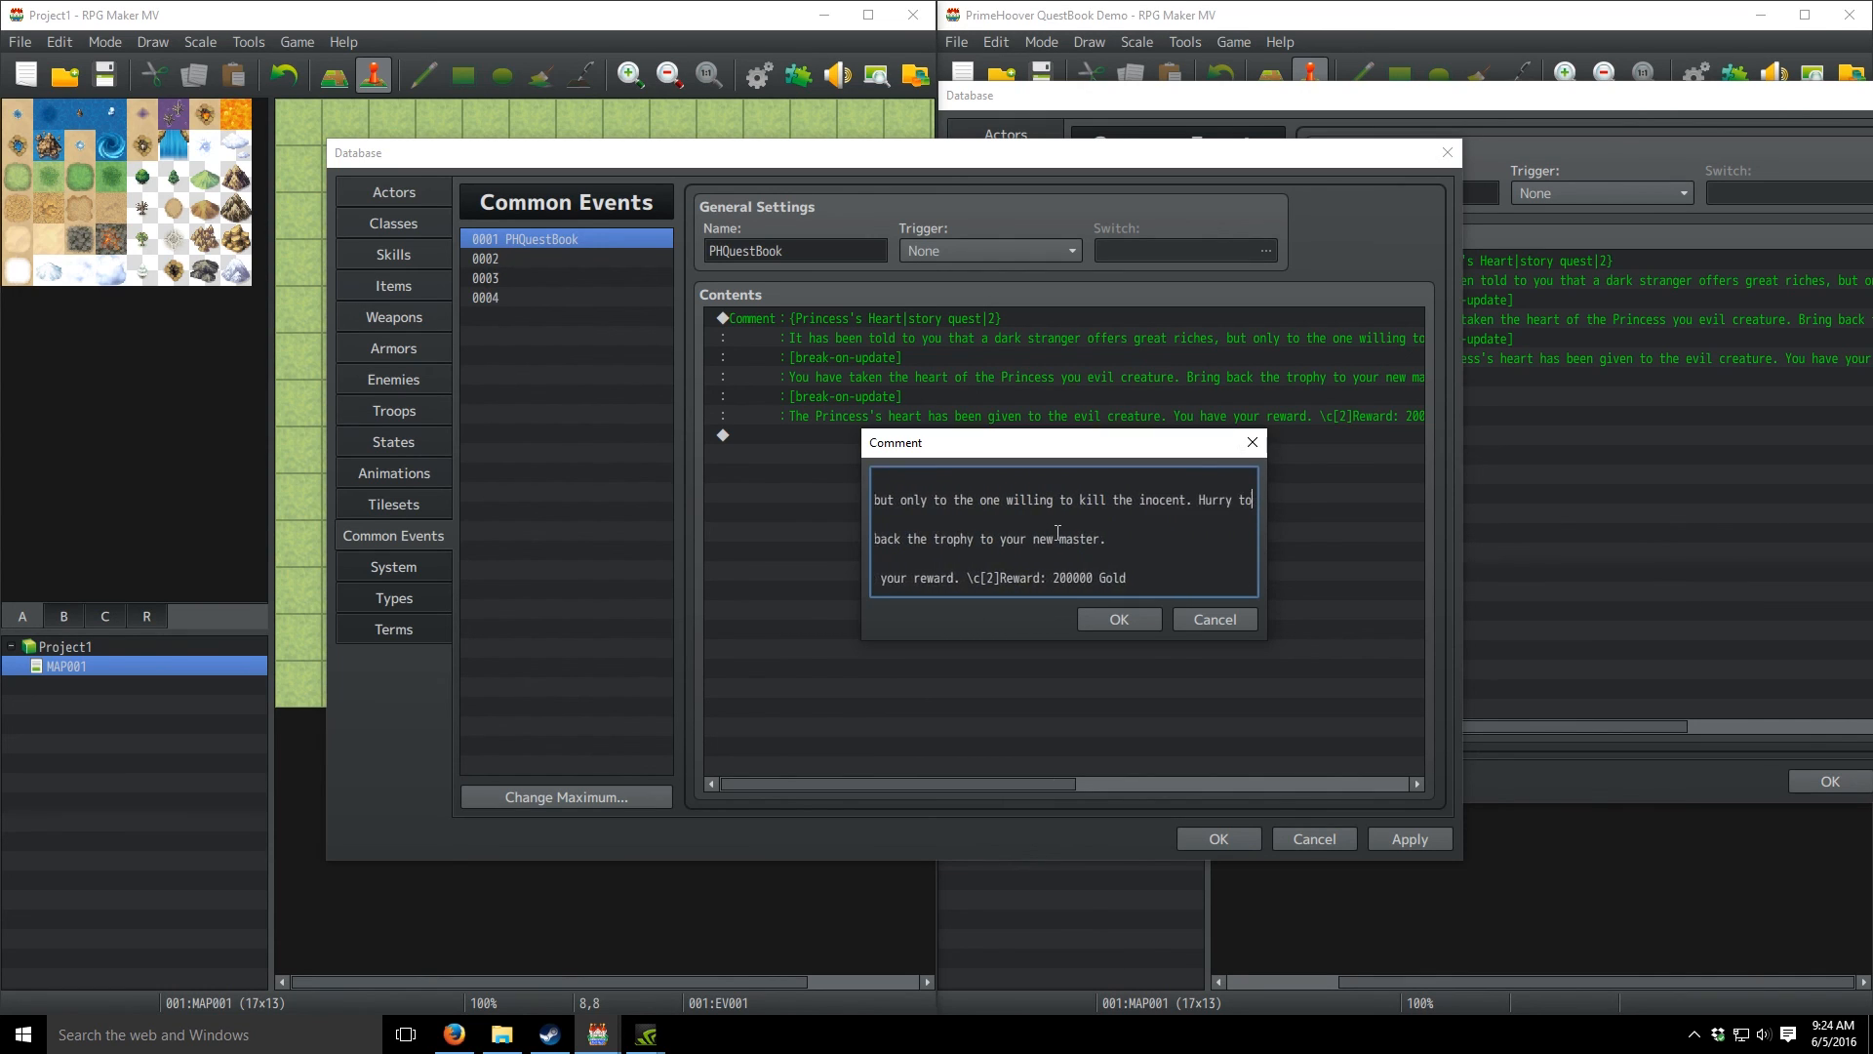
key(Right)
key(Right)
key(Right)
key(Right)
key(Right)
key(Right)
key(Right)
key(Right)
key(Right)
key(Right)
key(Right)
key(Right)
key(Right)
key(Right)
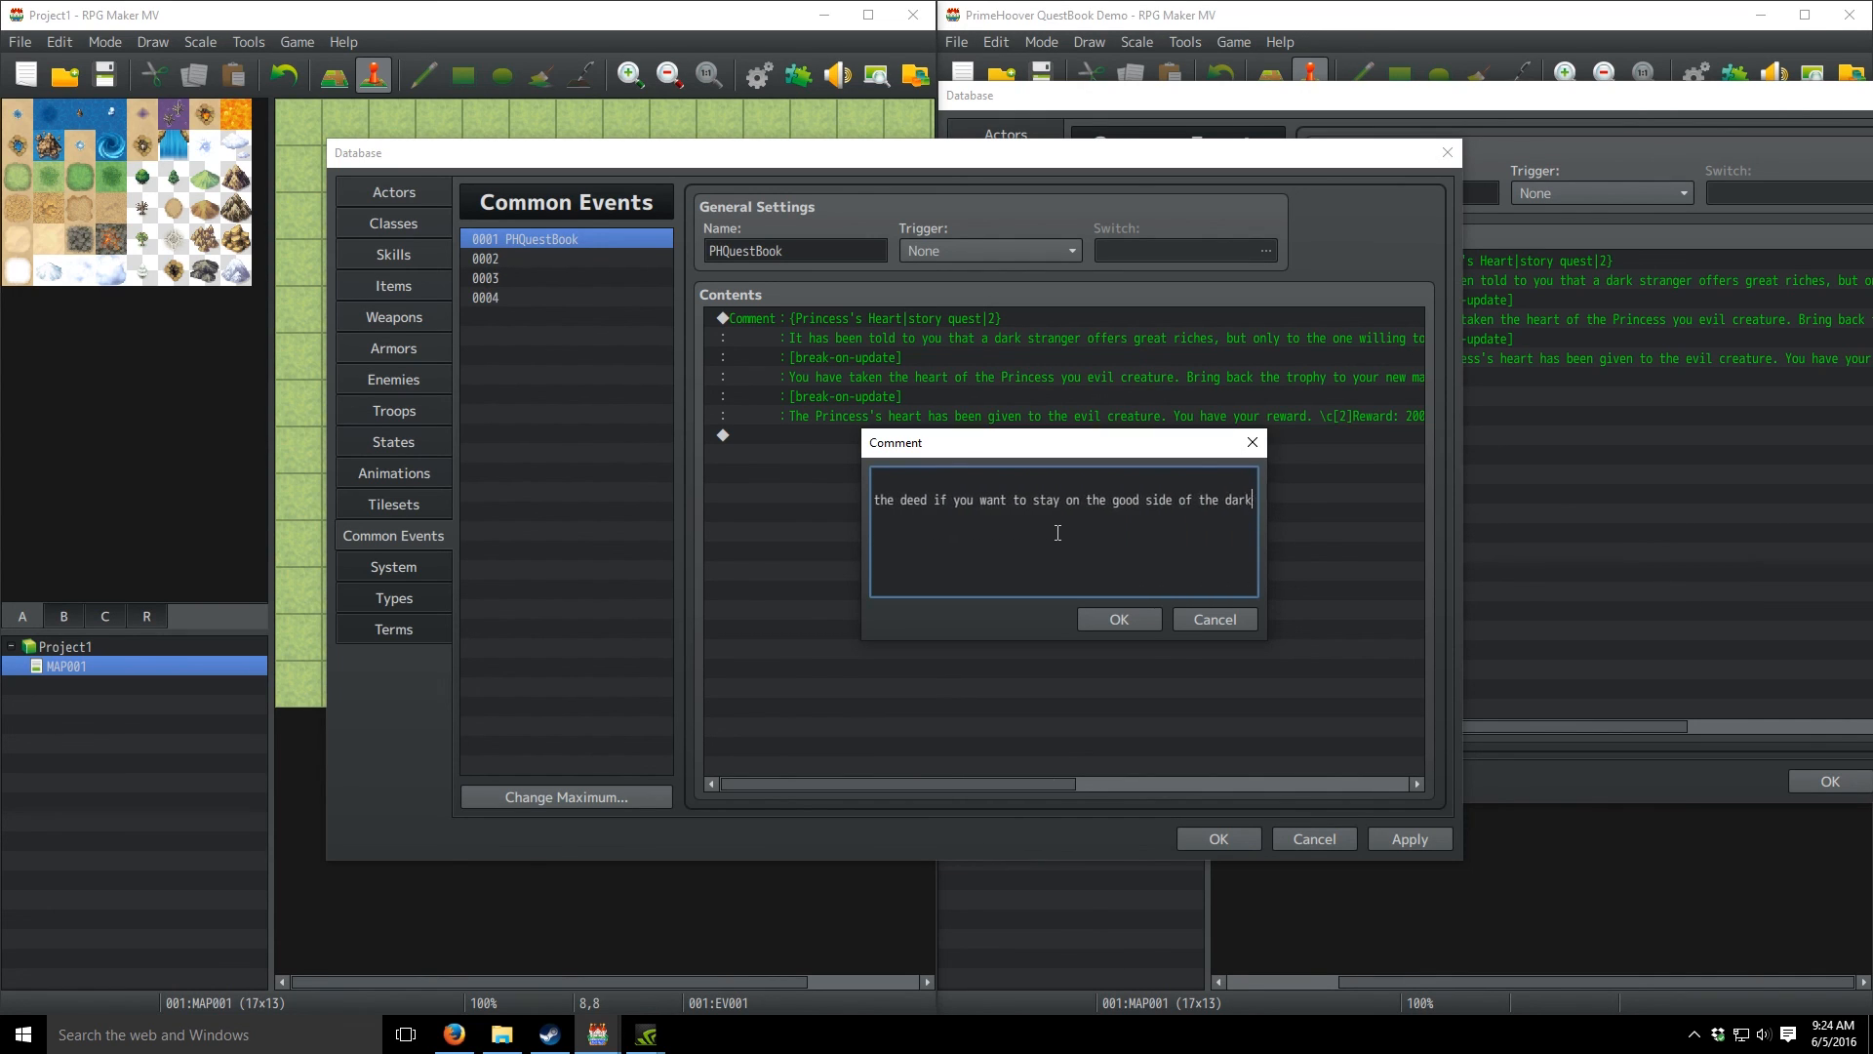
key(Down)
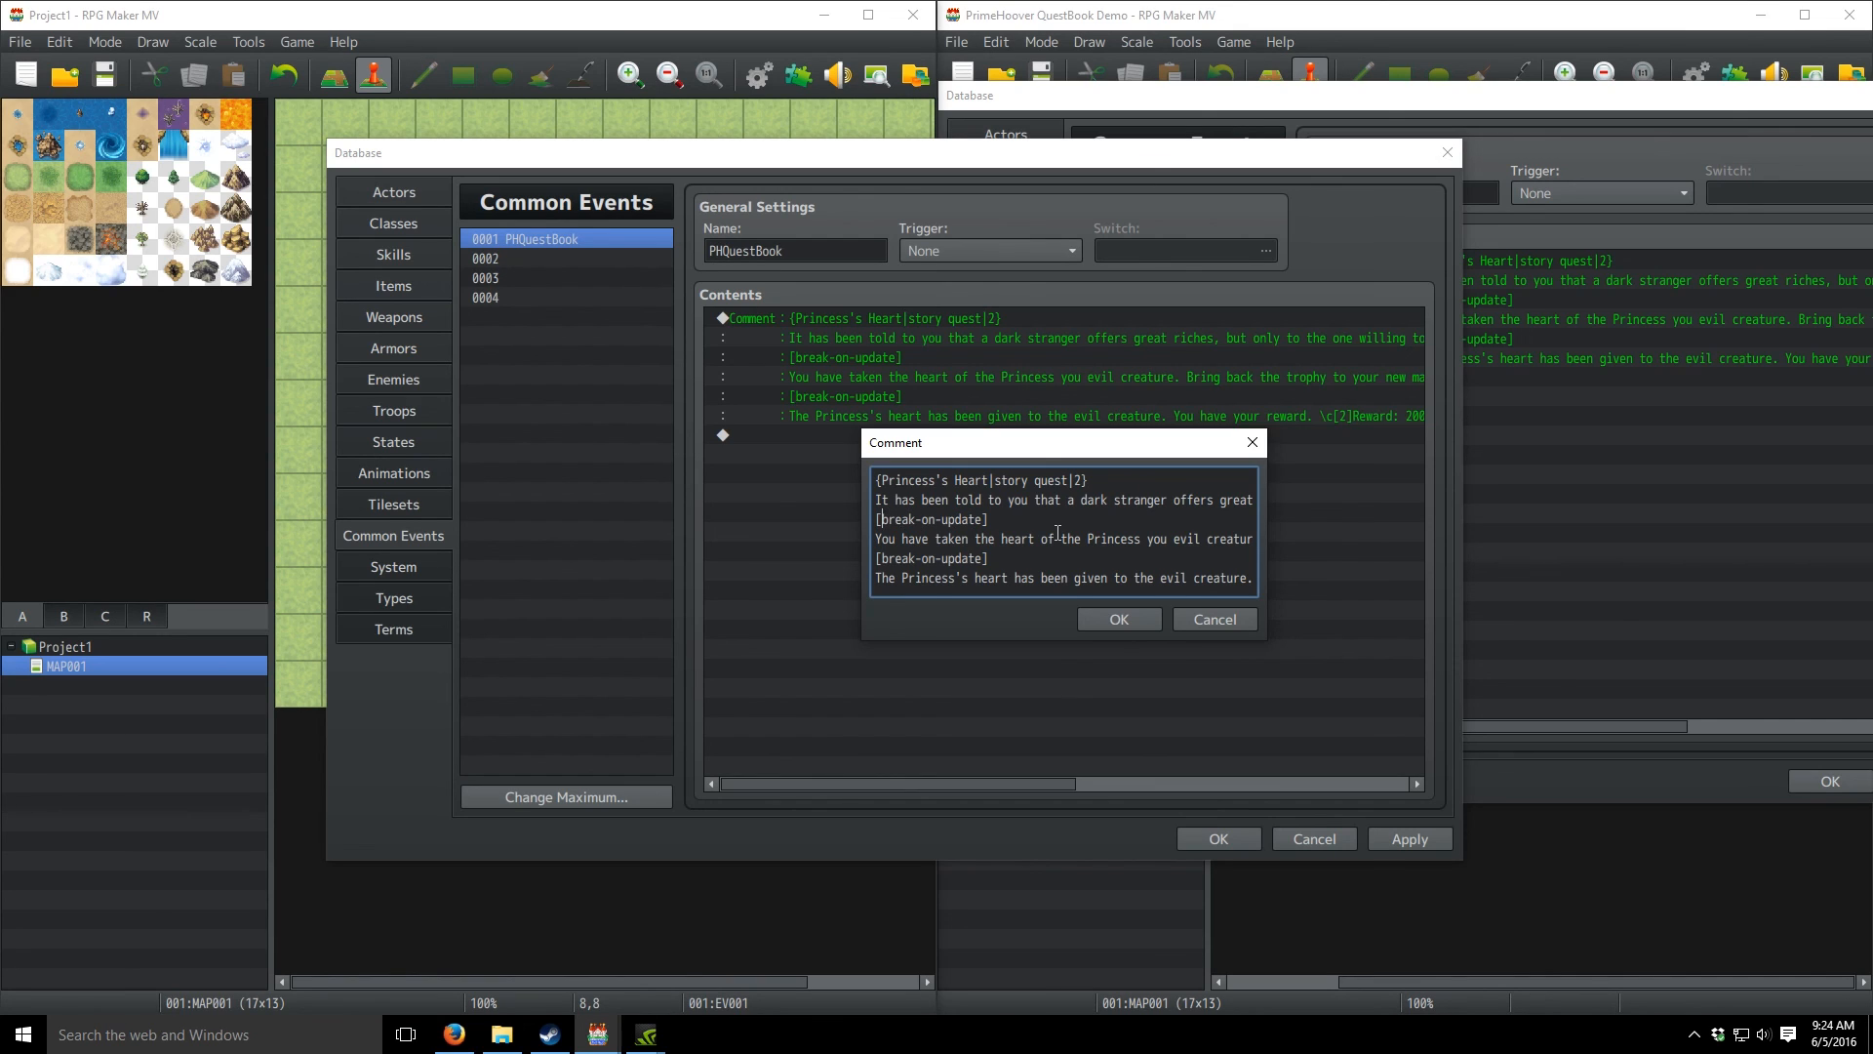
key(Up)
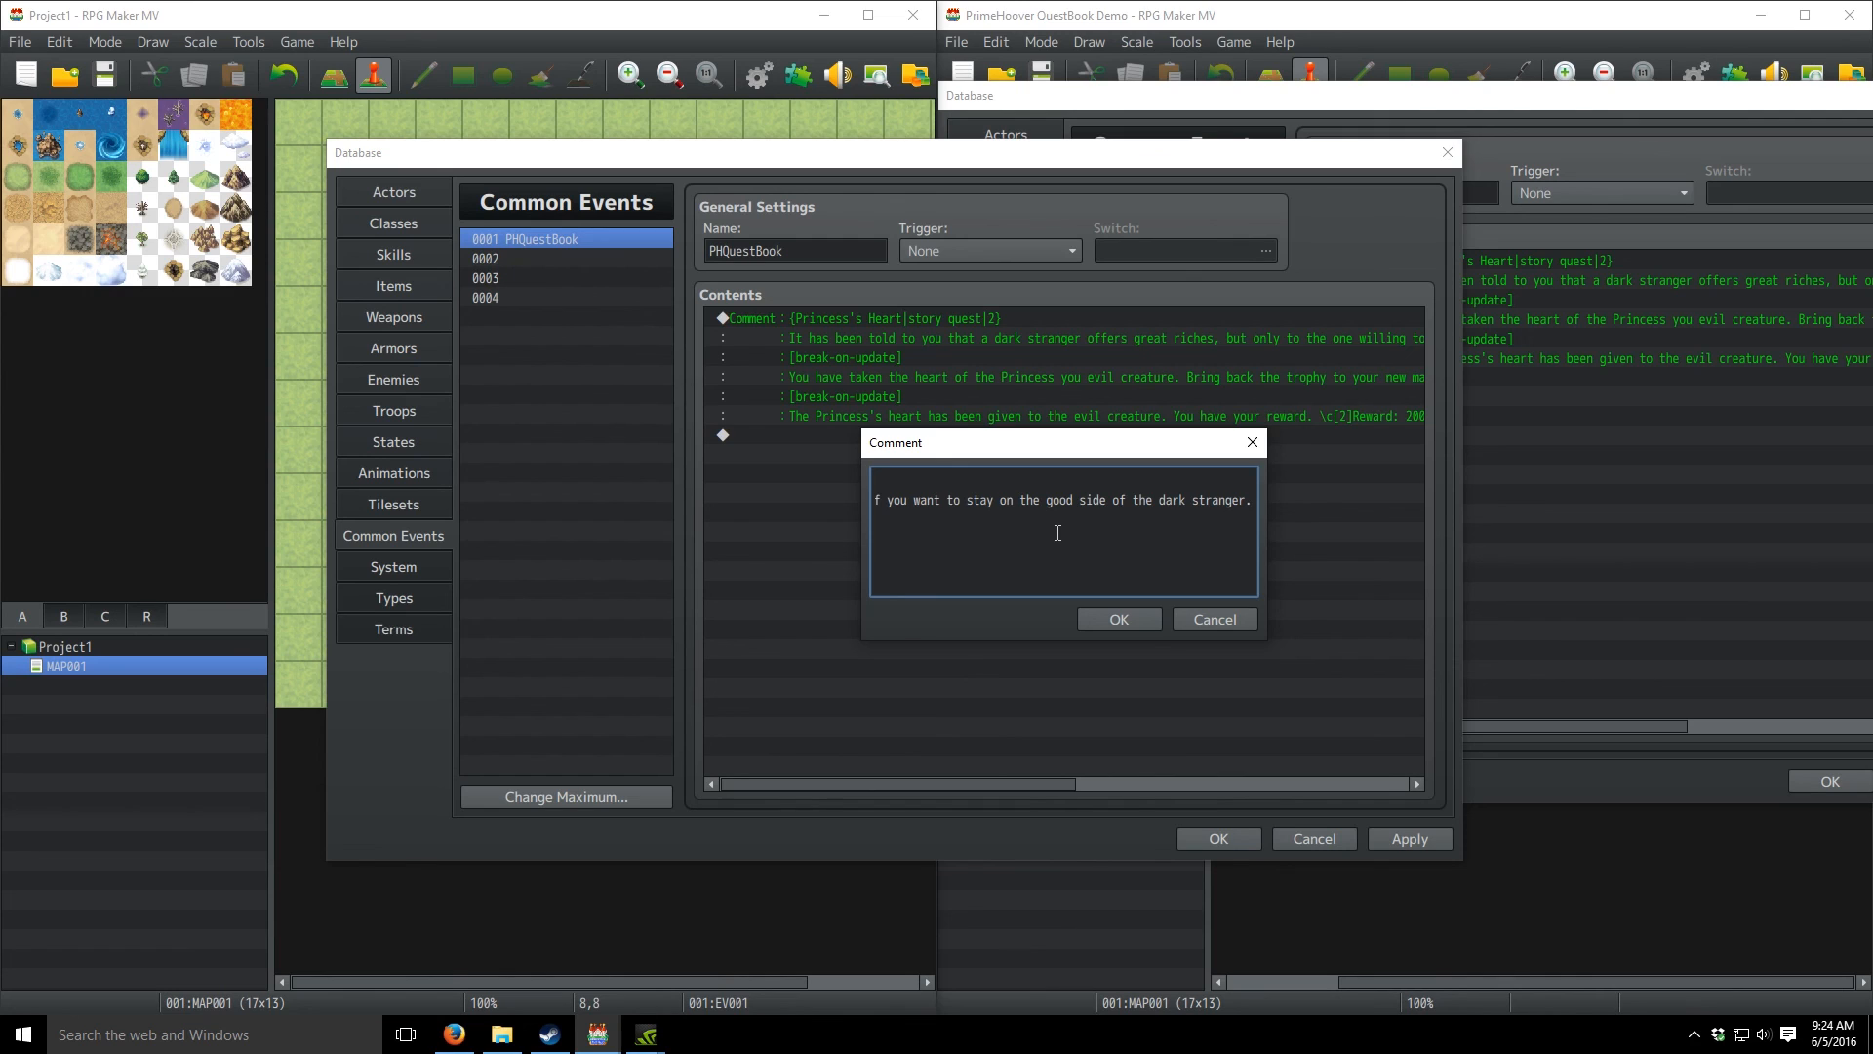
- Examine the Princess's Heart quest comment from its title line through to the reward text on the last line
key(Home)
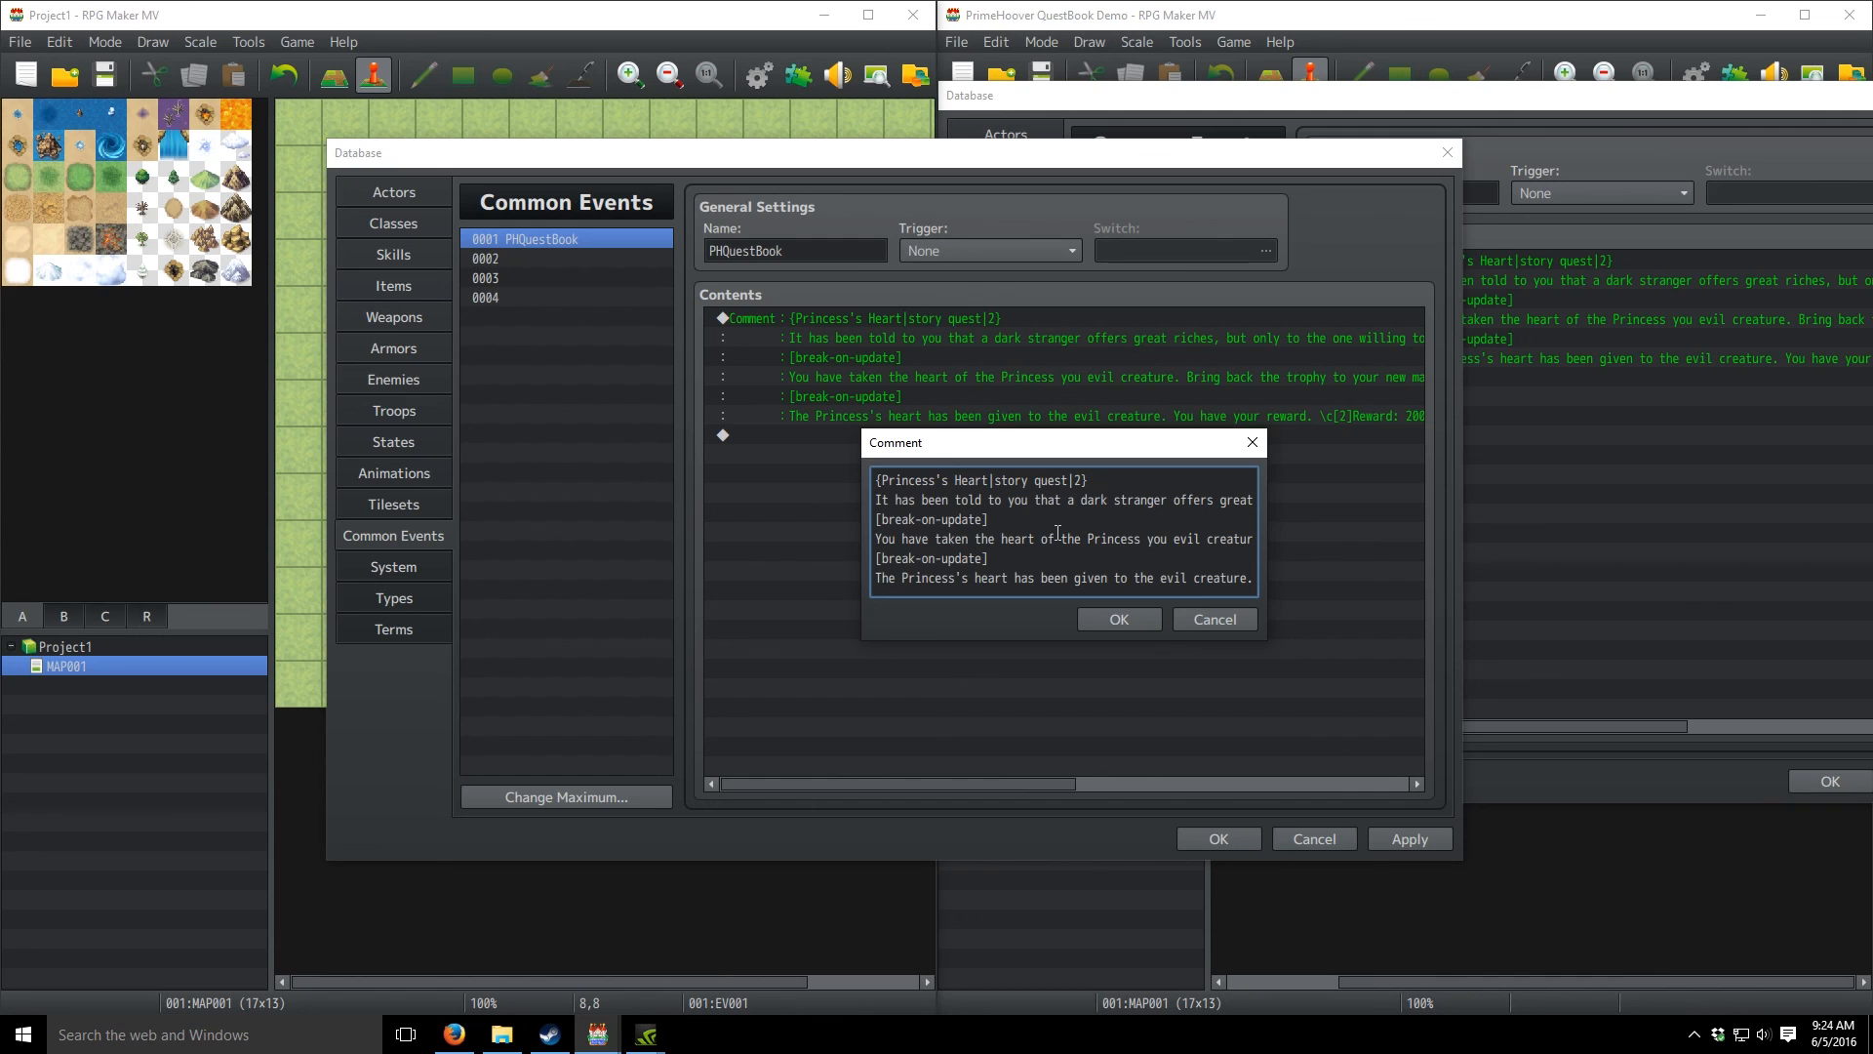
key(Right)
key(Right)
key(Right)
key(Right)
key(Right)
key(Right)
key(Right)
key(Right)
key(Right)
key(Right)
key(Right)
key(Right)
key(Right)
key(Right)
key(Right)
key(Right)
key(Right)
key(Right)
key(Right)
key(Right)
key(Down)
key(Right)
key(Right)
key(Right)
key(Right)
key(Right)
key(Right)
key(Right)
key(Right)
key(Right)
key(Right)
key(Right)
key(Right)
key(Right)
key(Right)
key(Right)
key(Right)
key(Right)
key(Right)
key(Right)
key(Right)
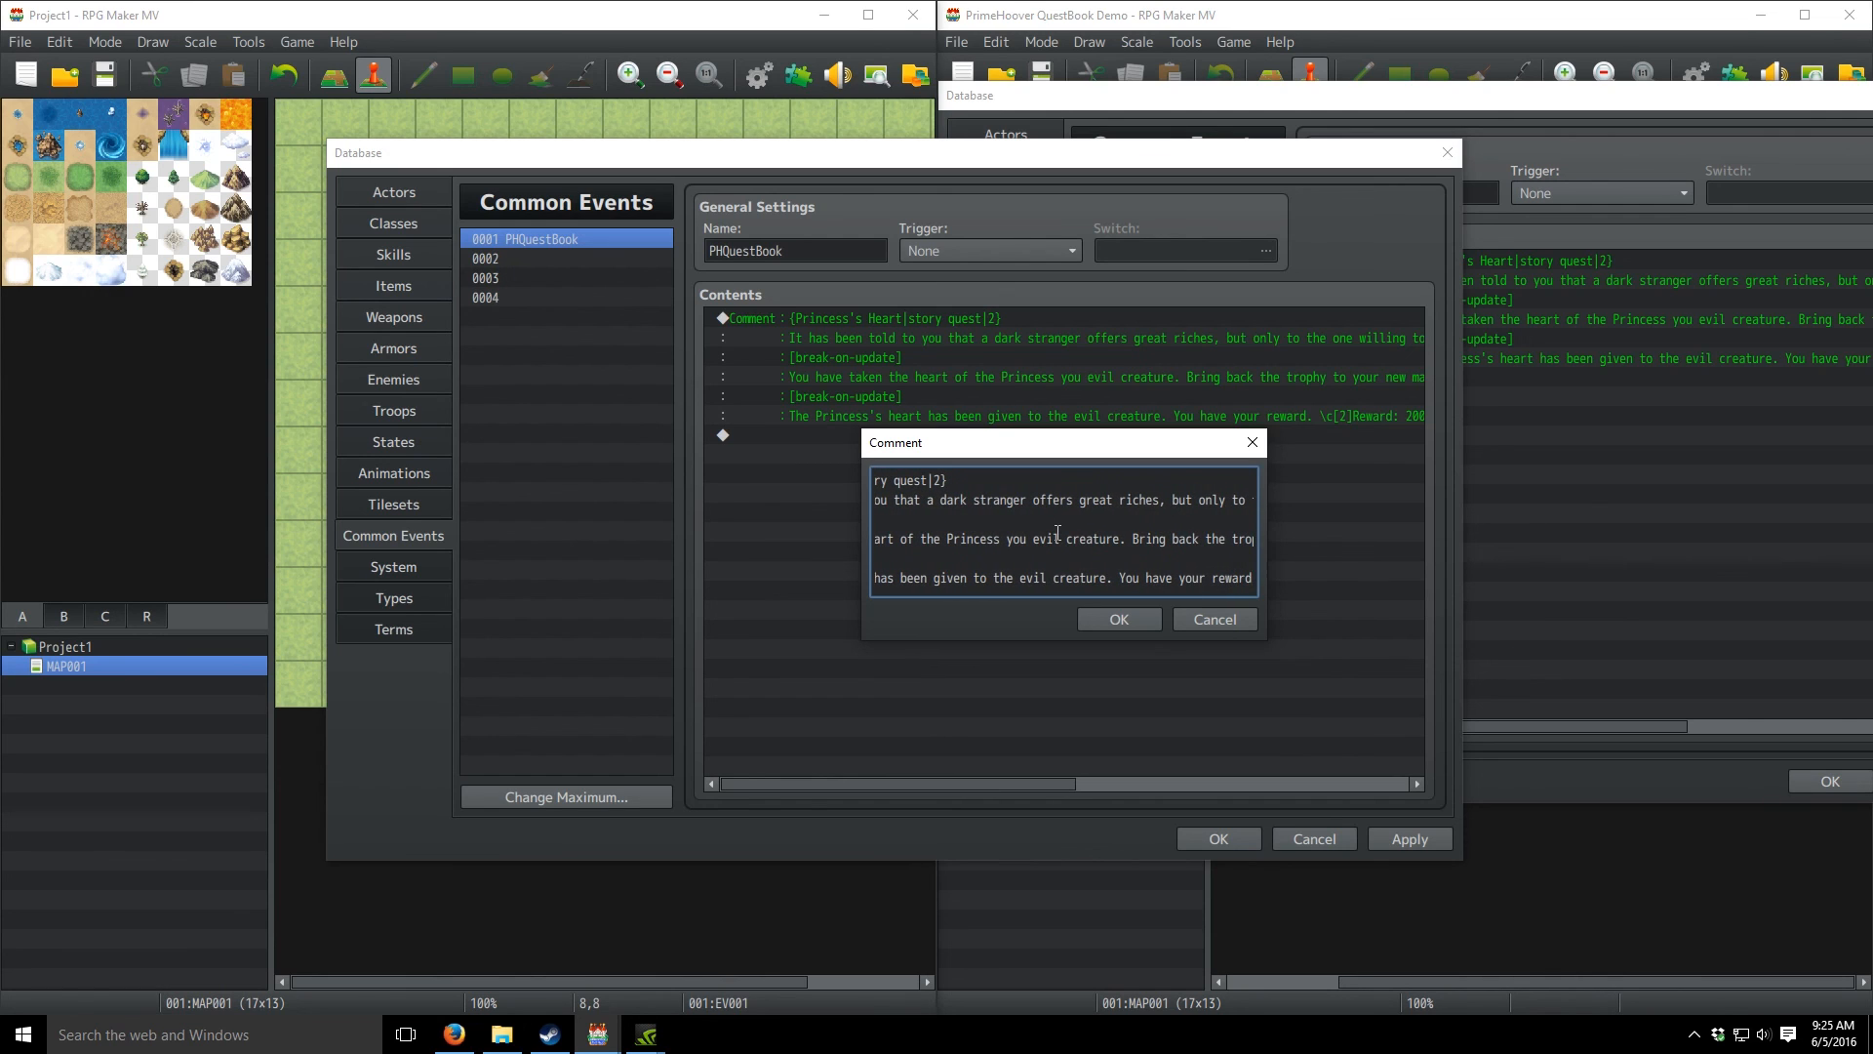
key(Right)
key(Right)
key(Right)
key(Right)
key(Right)
key(Right)
key(Right)
key(Right)
key(Right)
key(Right)
key(Right)
key(Right)
key(Right)
key(Right)
key(Right)
key(Right)
key(Right)
key(Right)
key(Right)
key(Right)
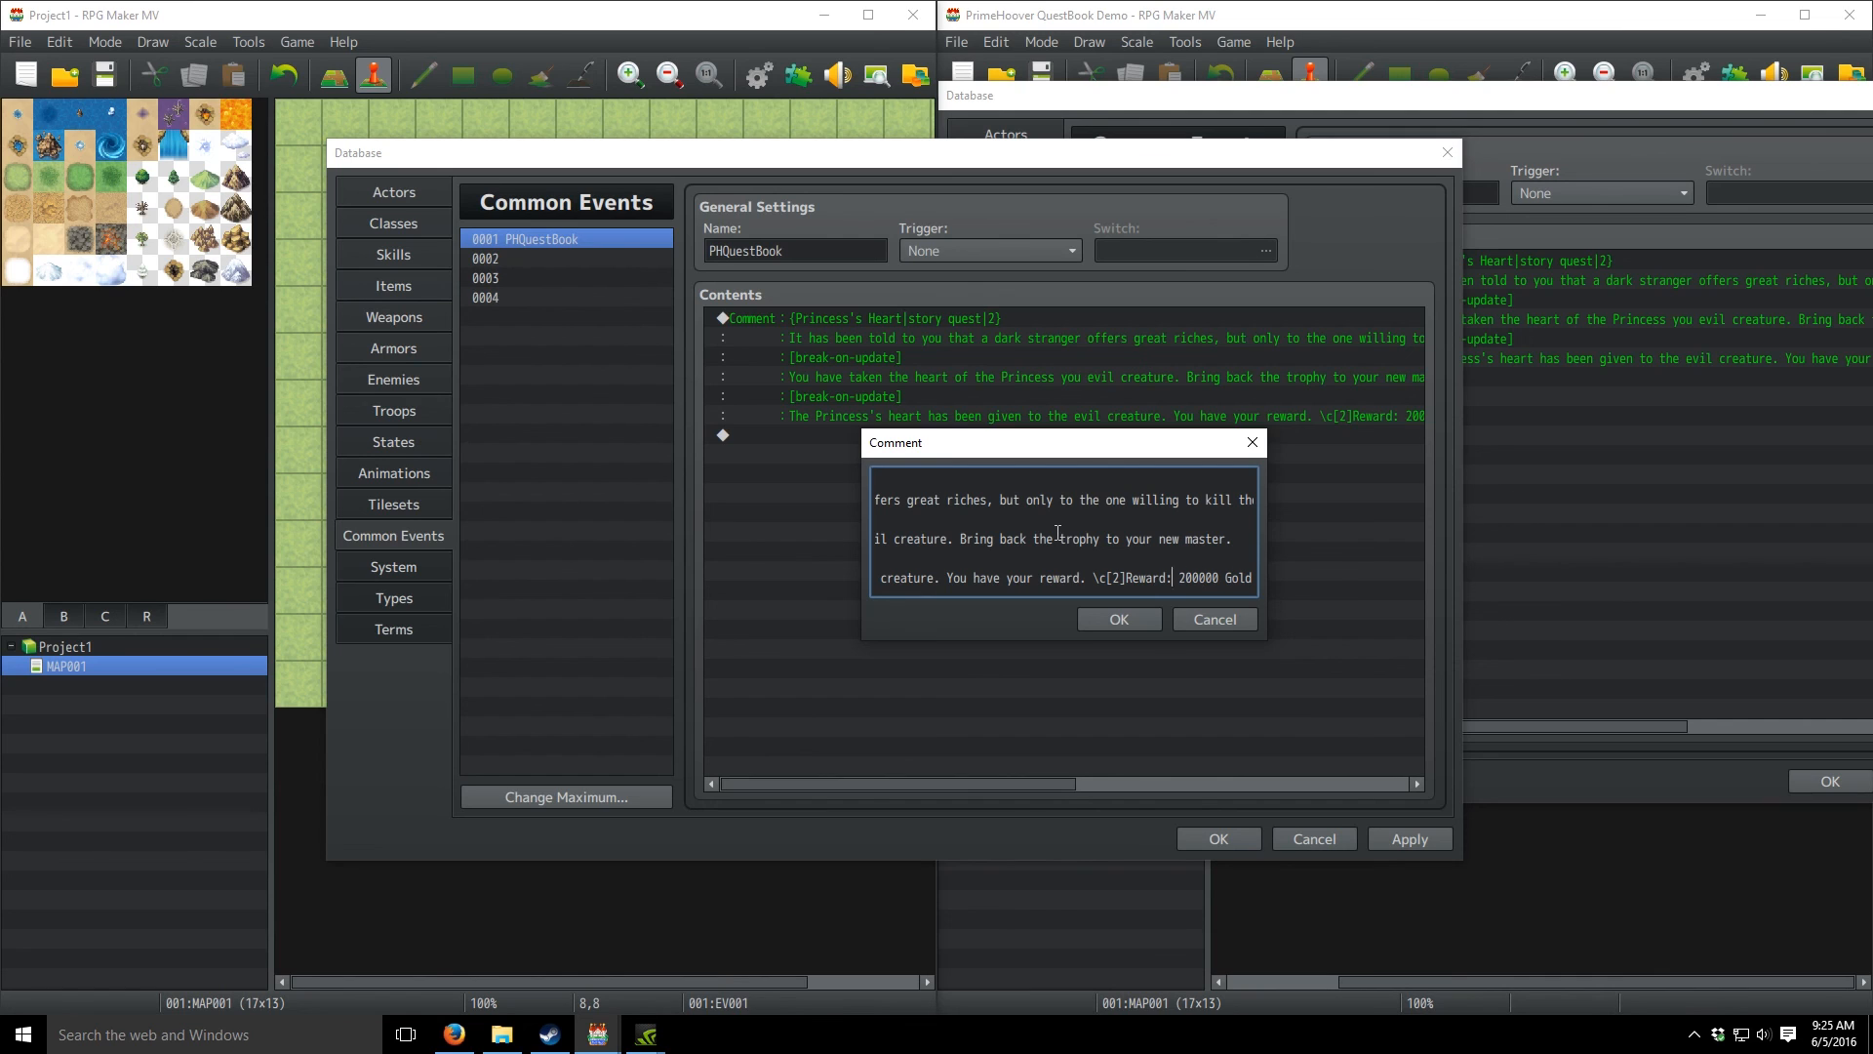
- Review the comment's text back from the reward line to the first [break-on-update] line, and close the comment without saving
key(Left)
key(Left)
key(Left)
key(Left)
key(Left)
key(Left)
key(Left)
key(Left)
key(Left)
key(Left)
key(Left)
key(Left)
key(Left)
key(Left)
key(Left)
key(Left)
key(Left)
key(Left)
key(Left)
key(Left)
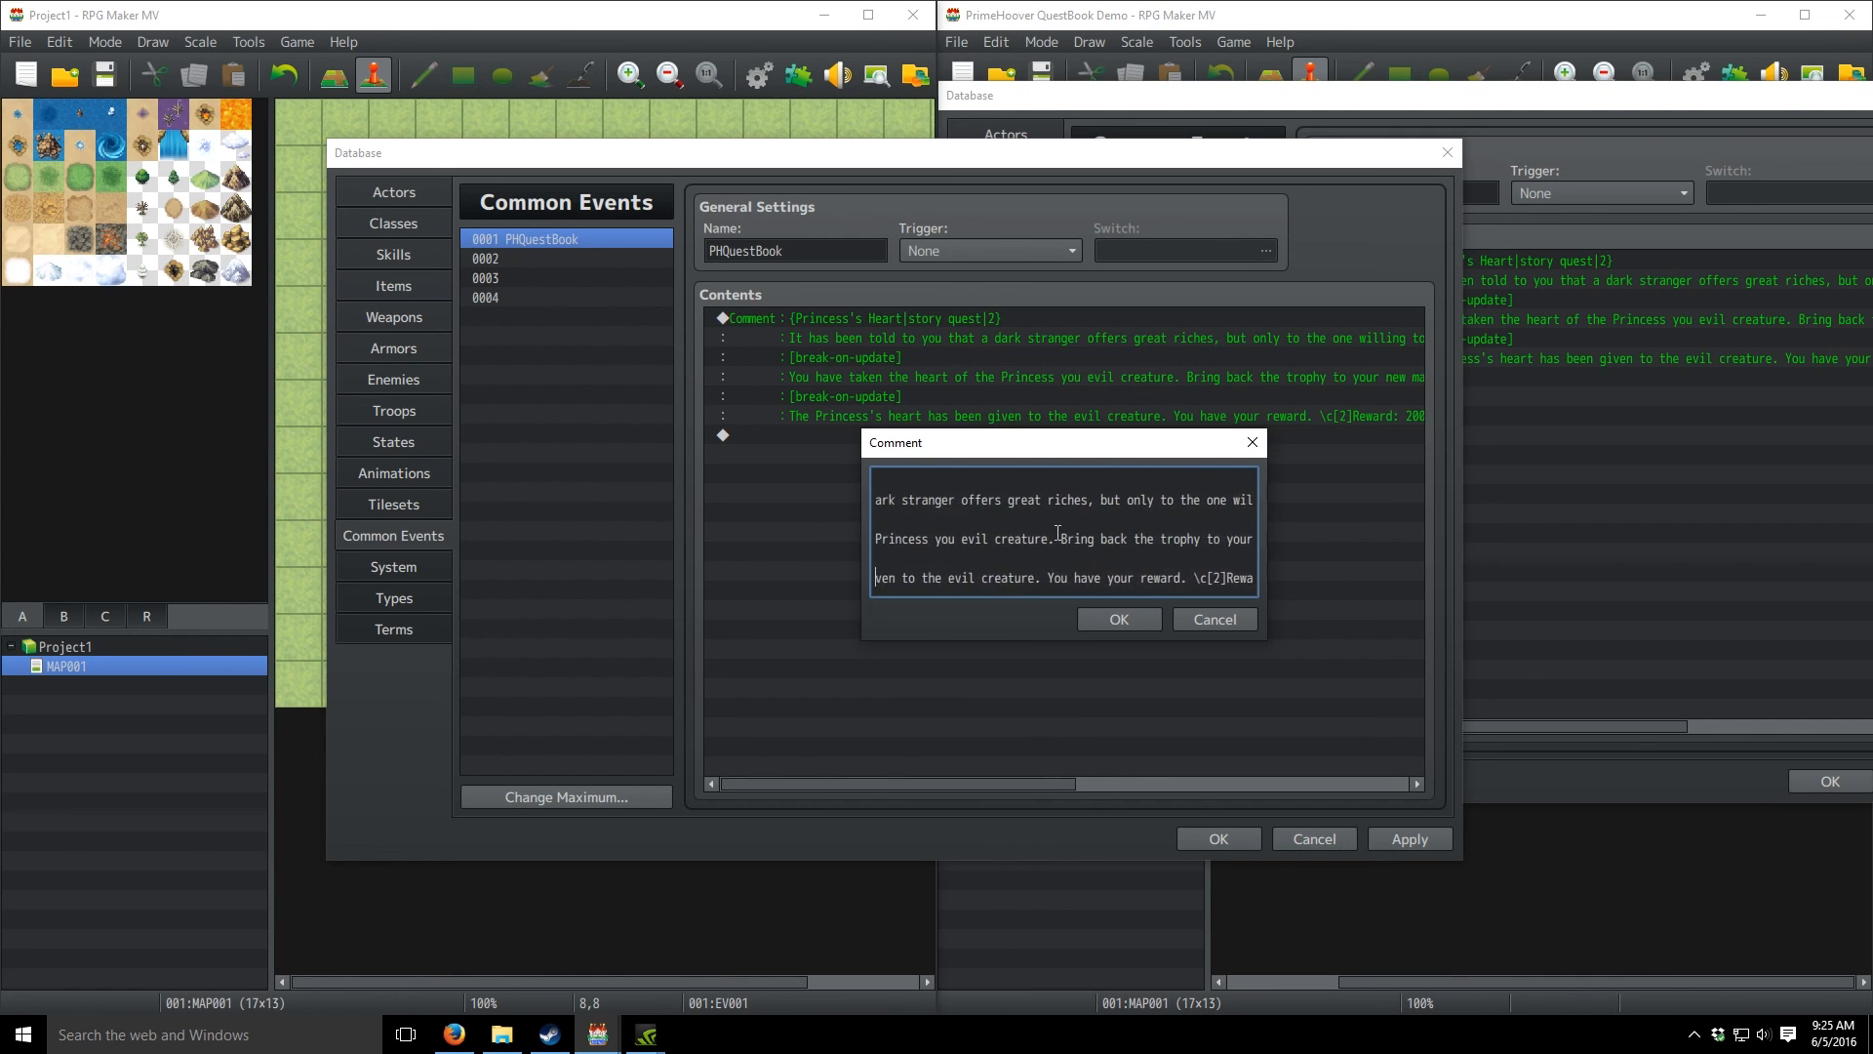
key(Left)
key(Left)
key(Left)
key(Left)
key(Left)
key(Left)
key(Left)
key(Left)
key(Left)
key(Left)
key(Left)
key(Left)
key(Left)
key(Left)
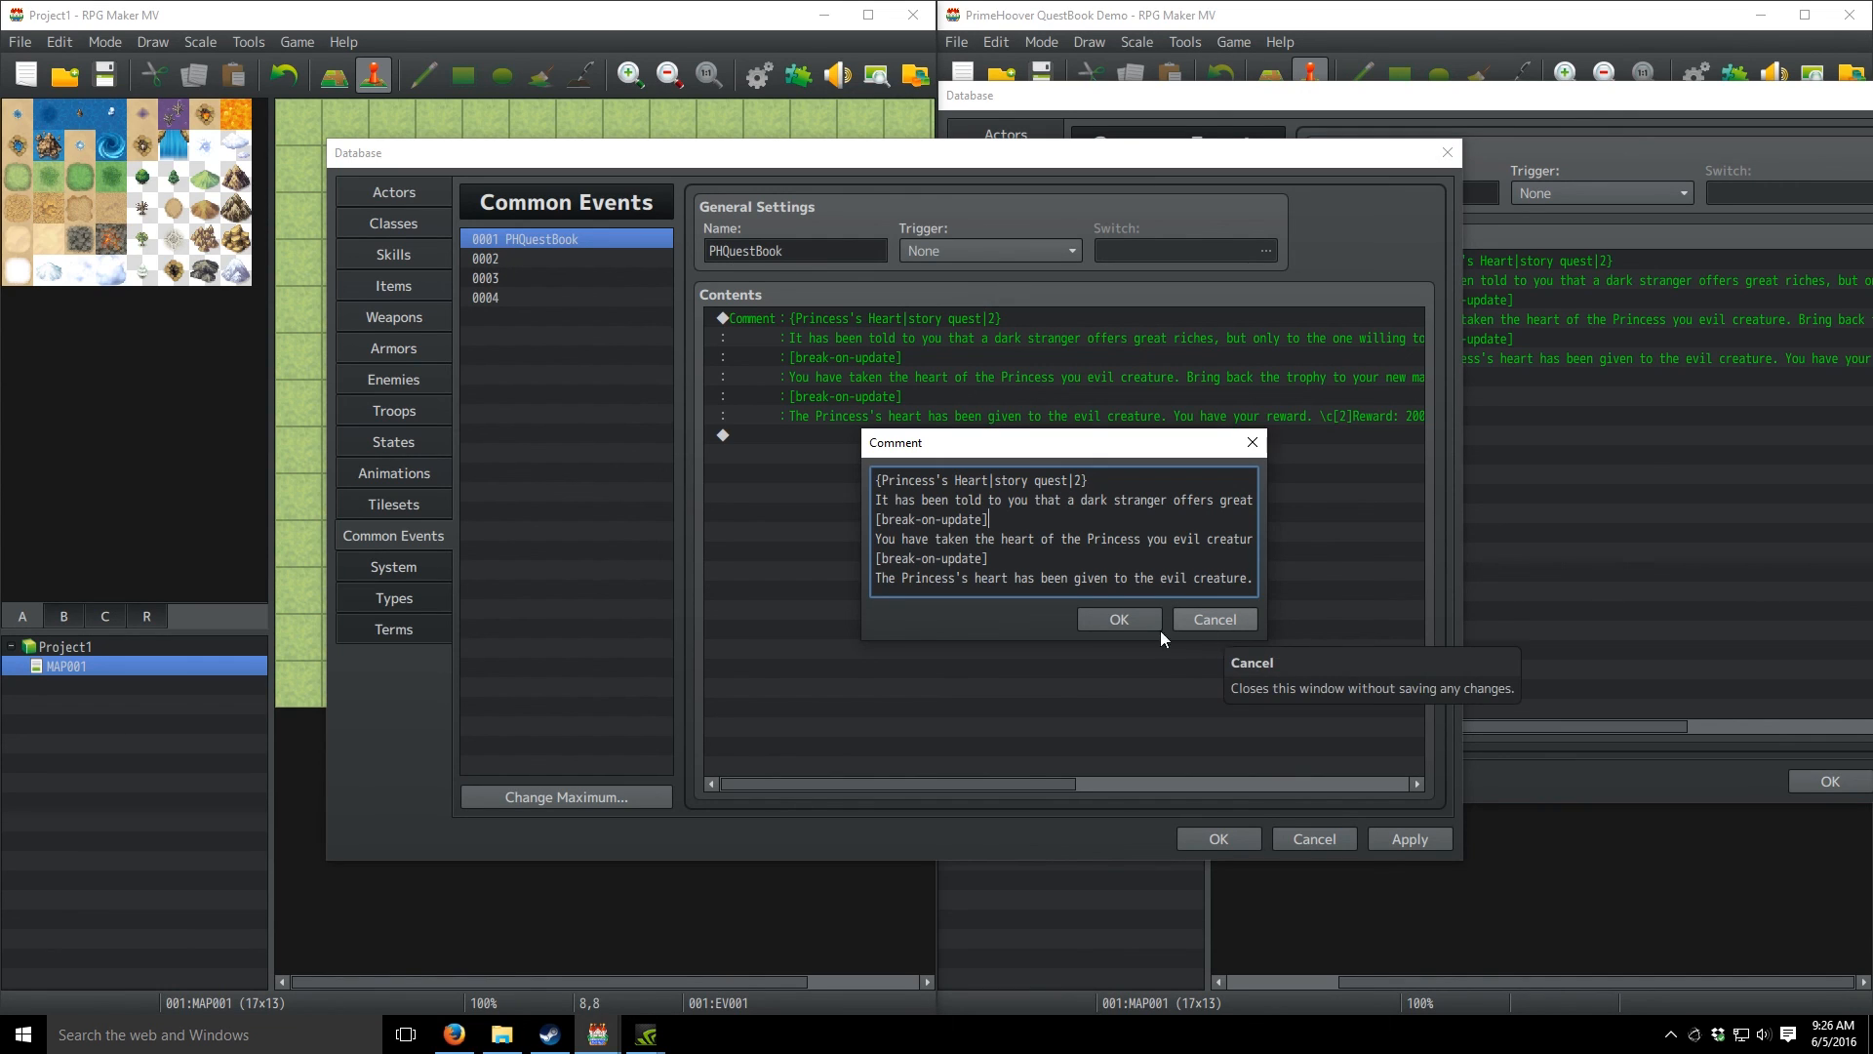
click(1109, 521)
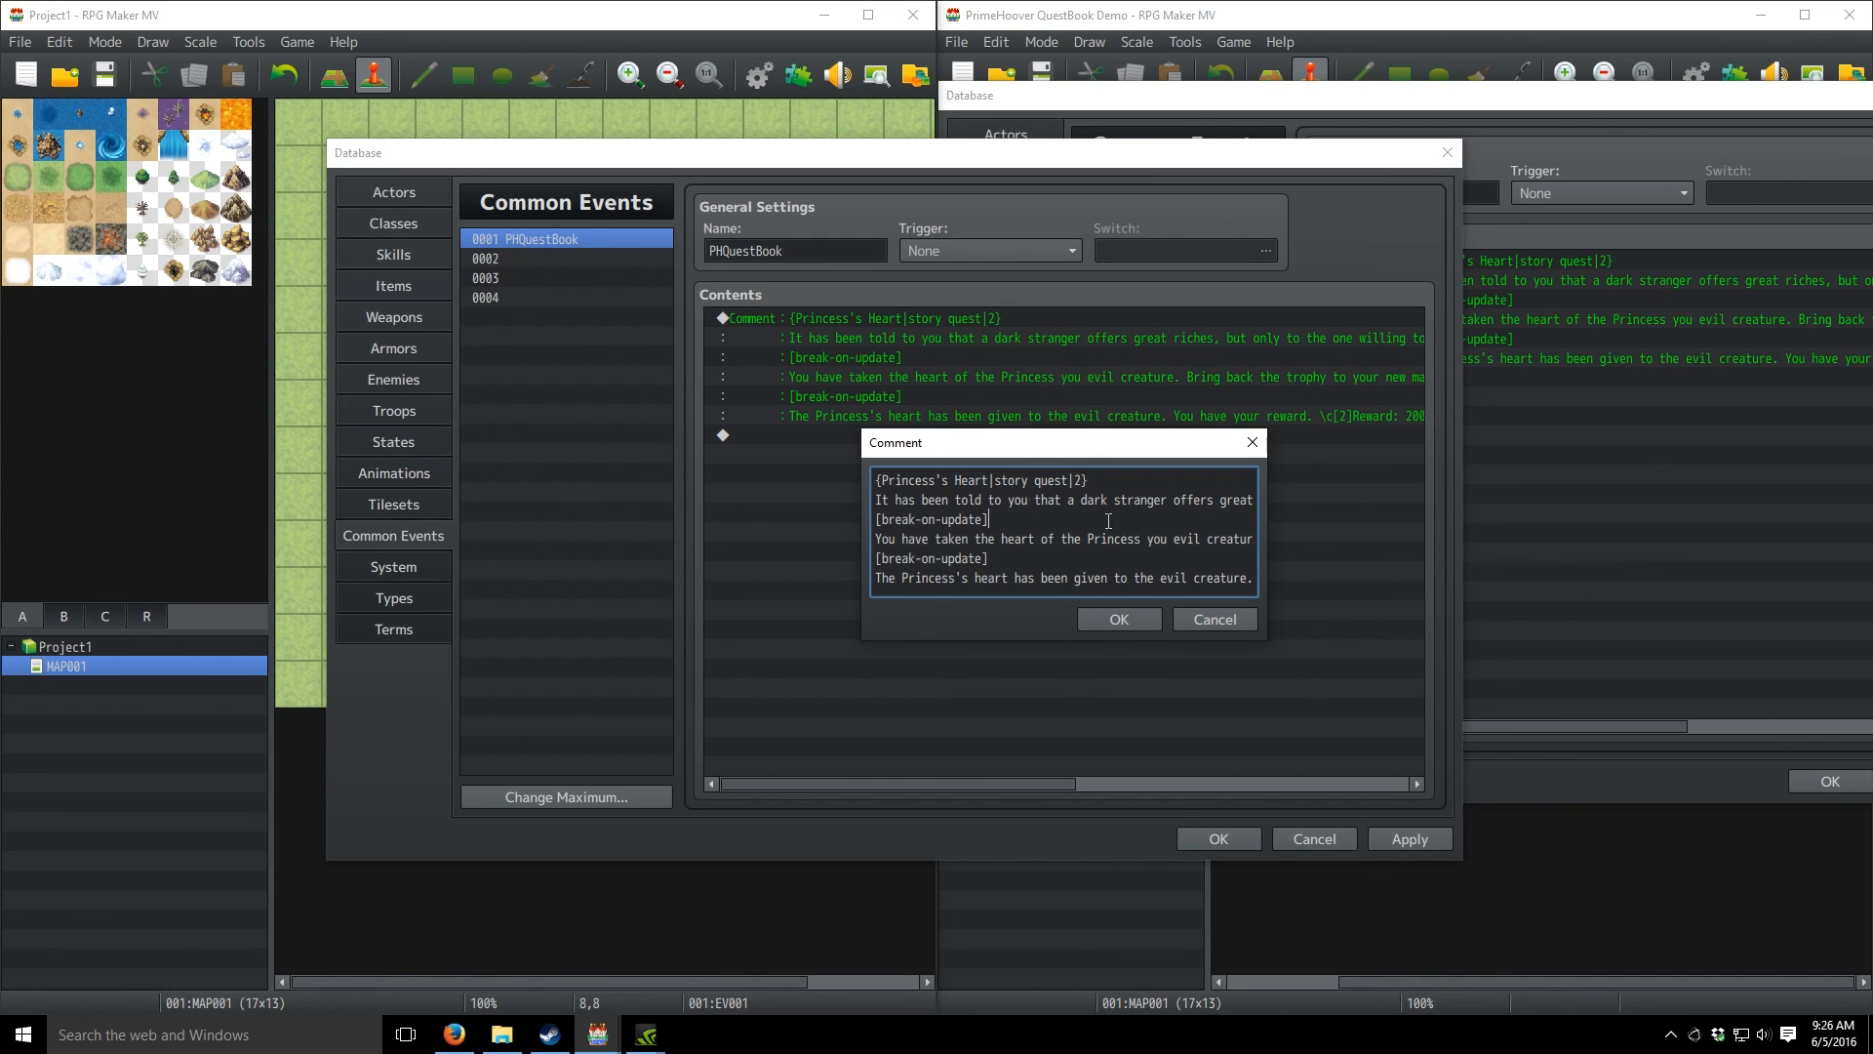
click(1204, 623)
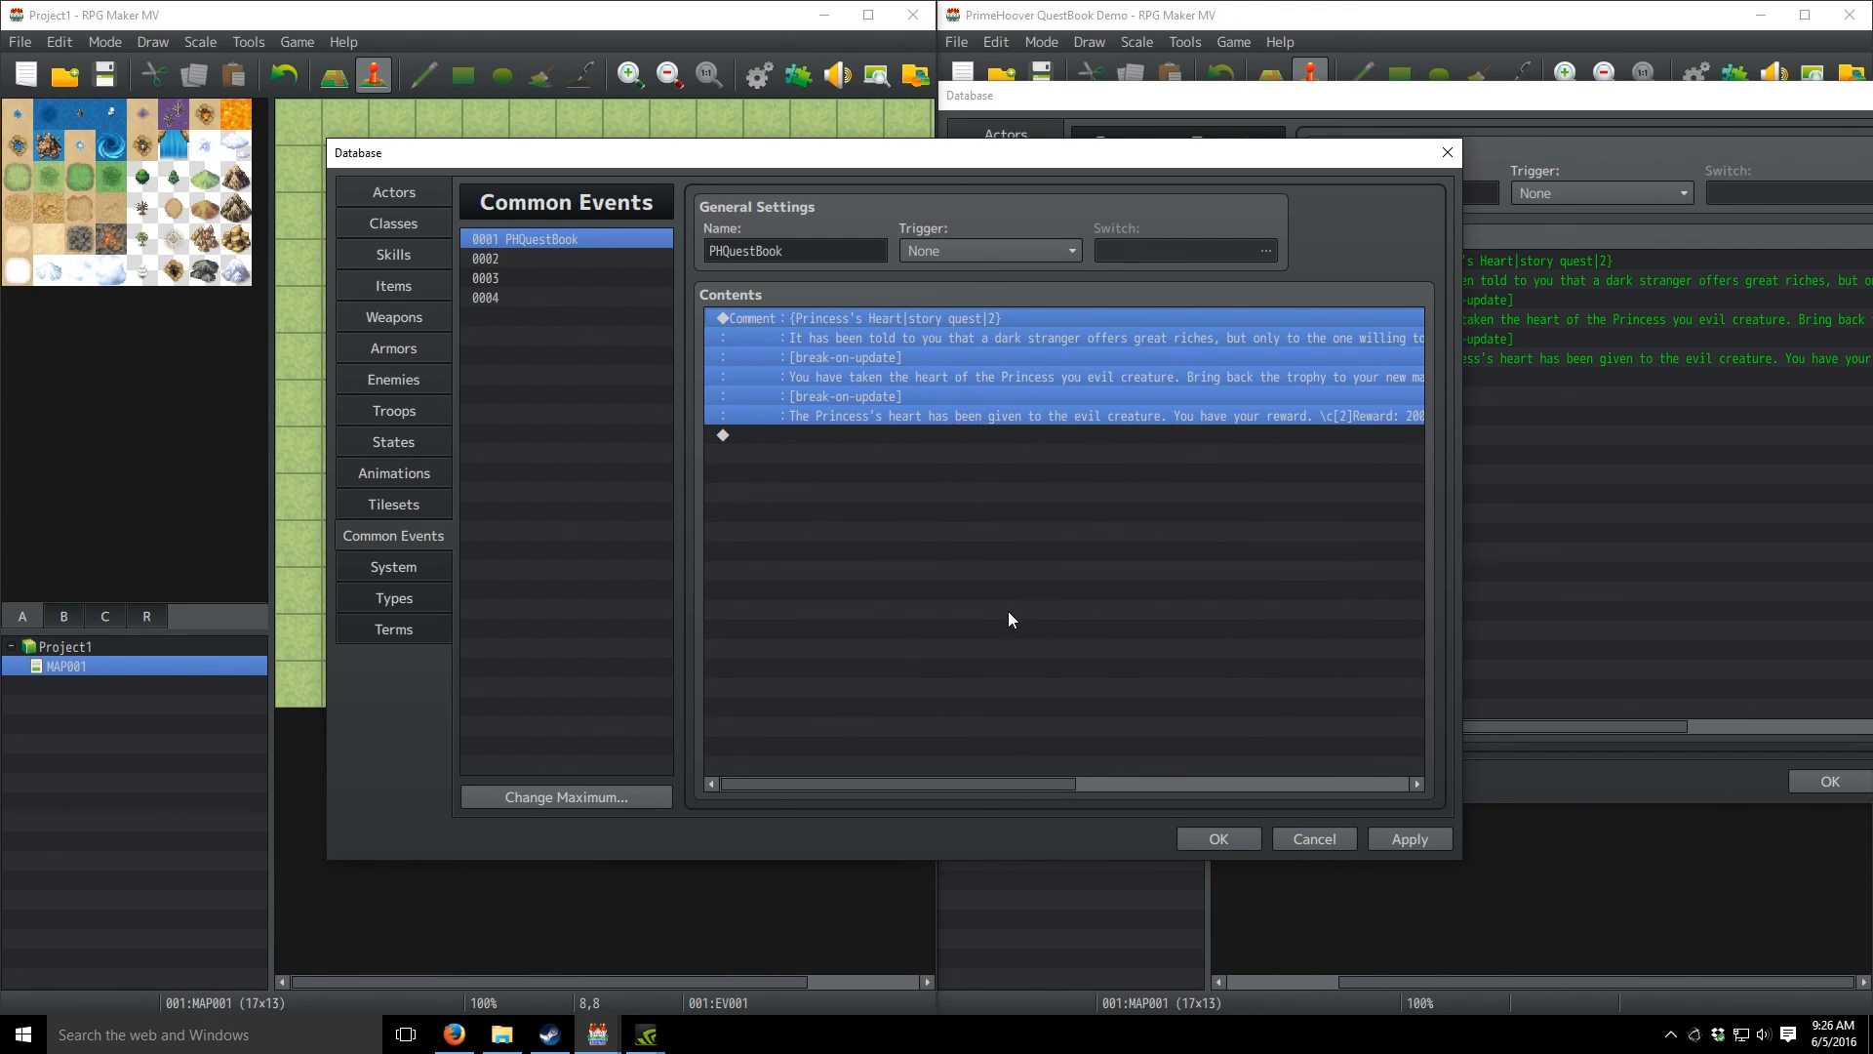
- Close the demo's database, and apply and save the changes to Project1's database
click(1687, 864)
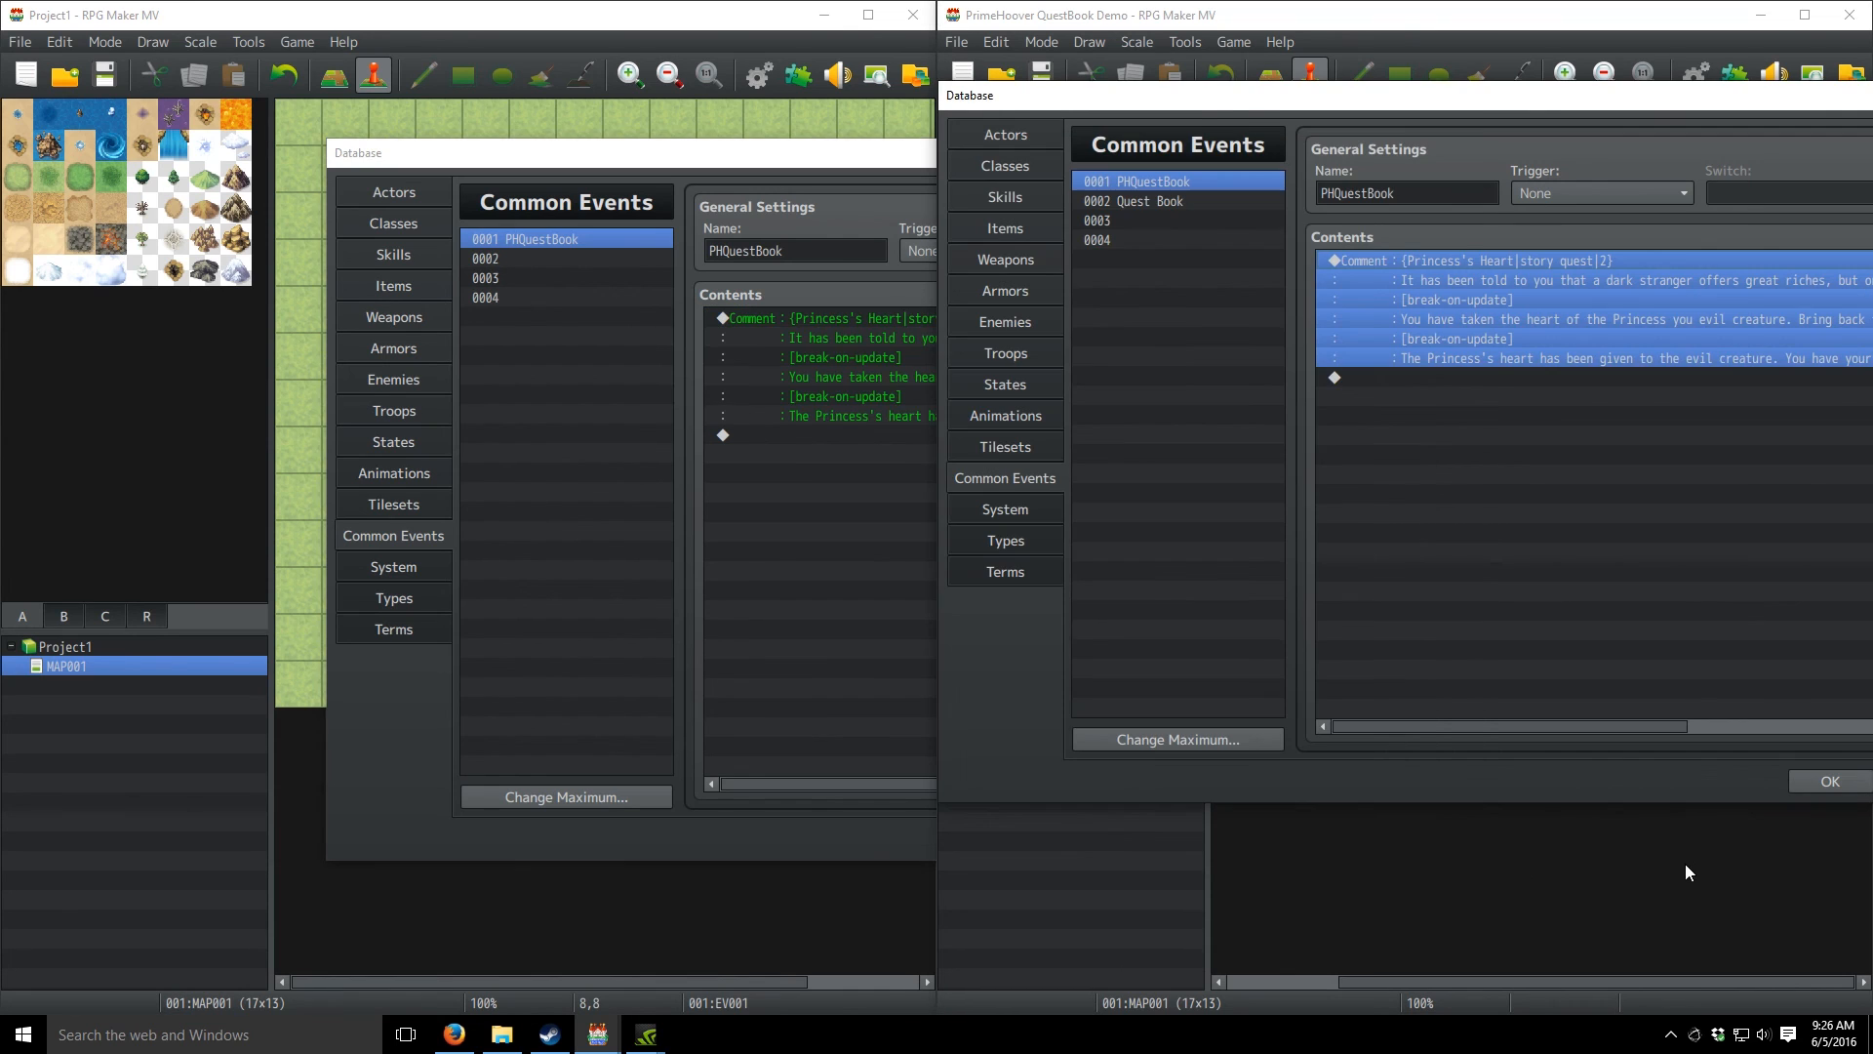
click(1820, 781)
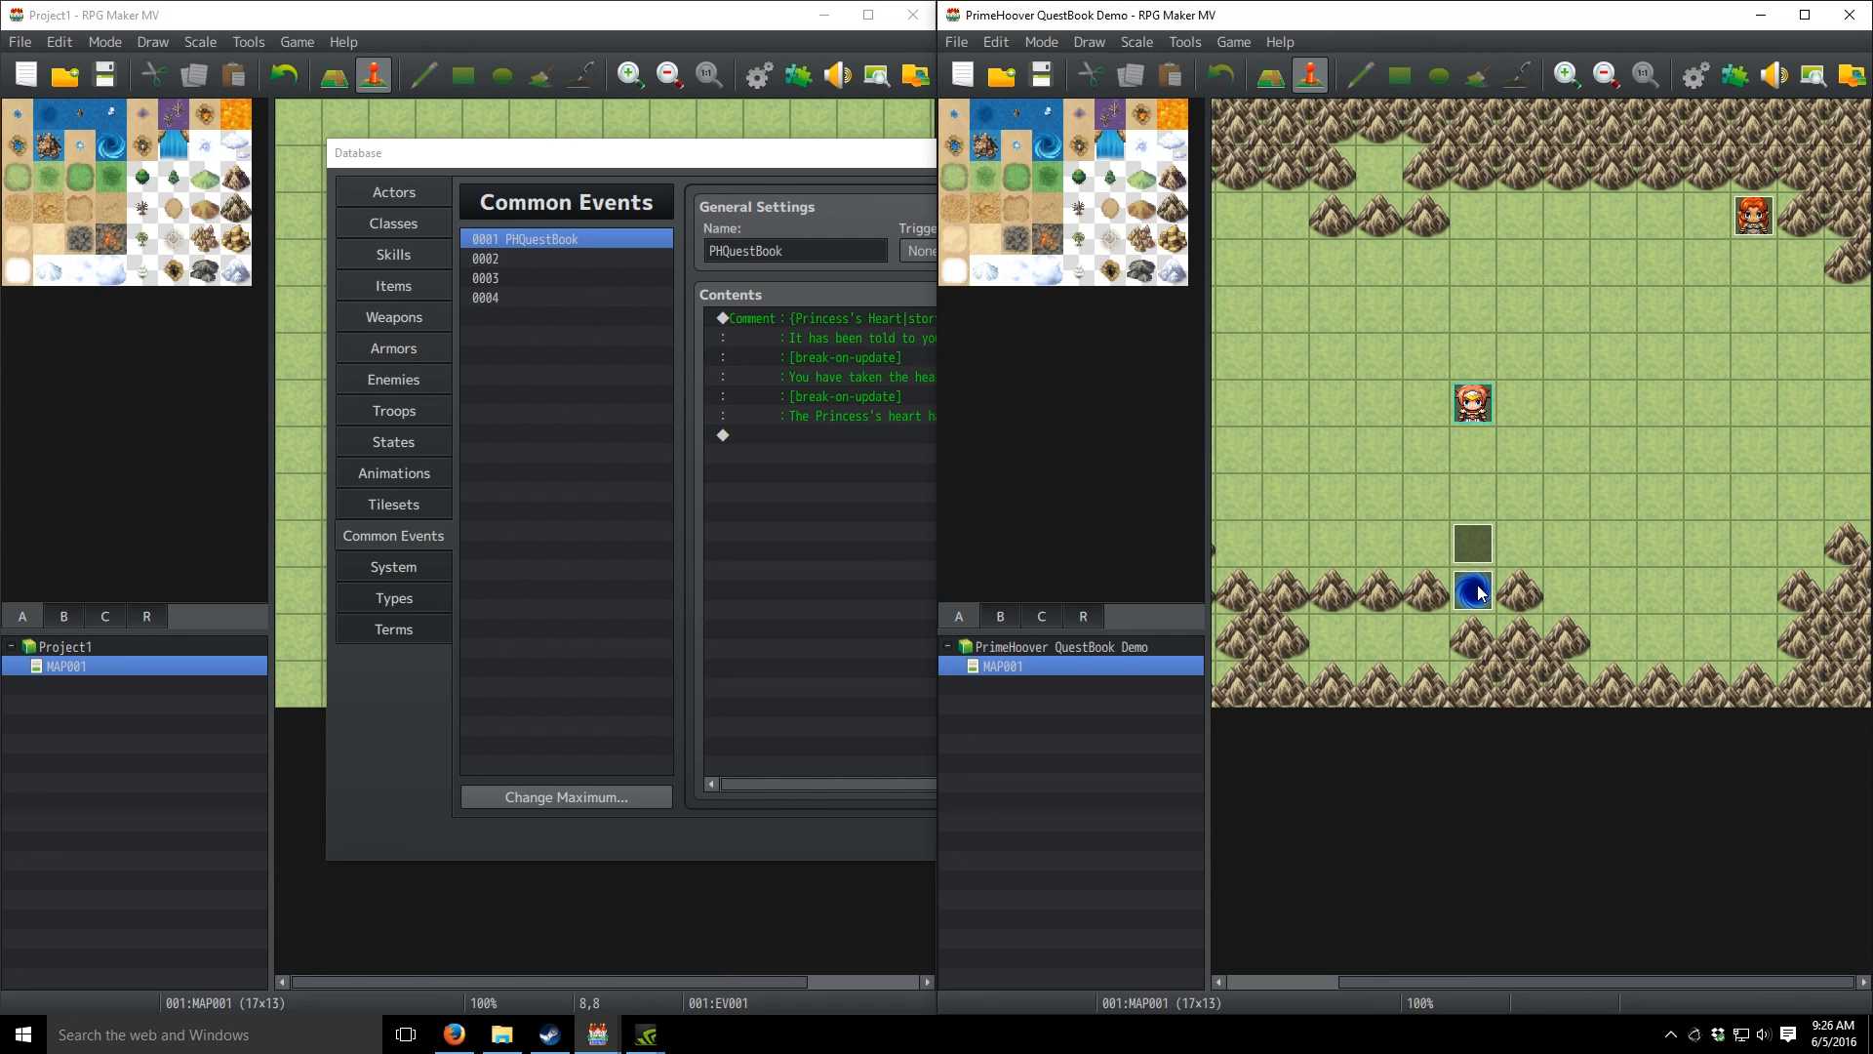
click(878, 382)
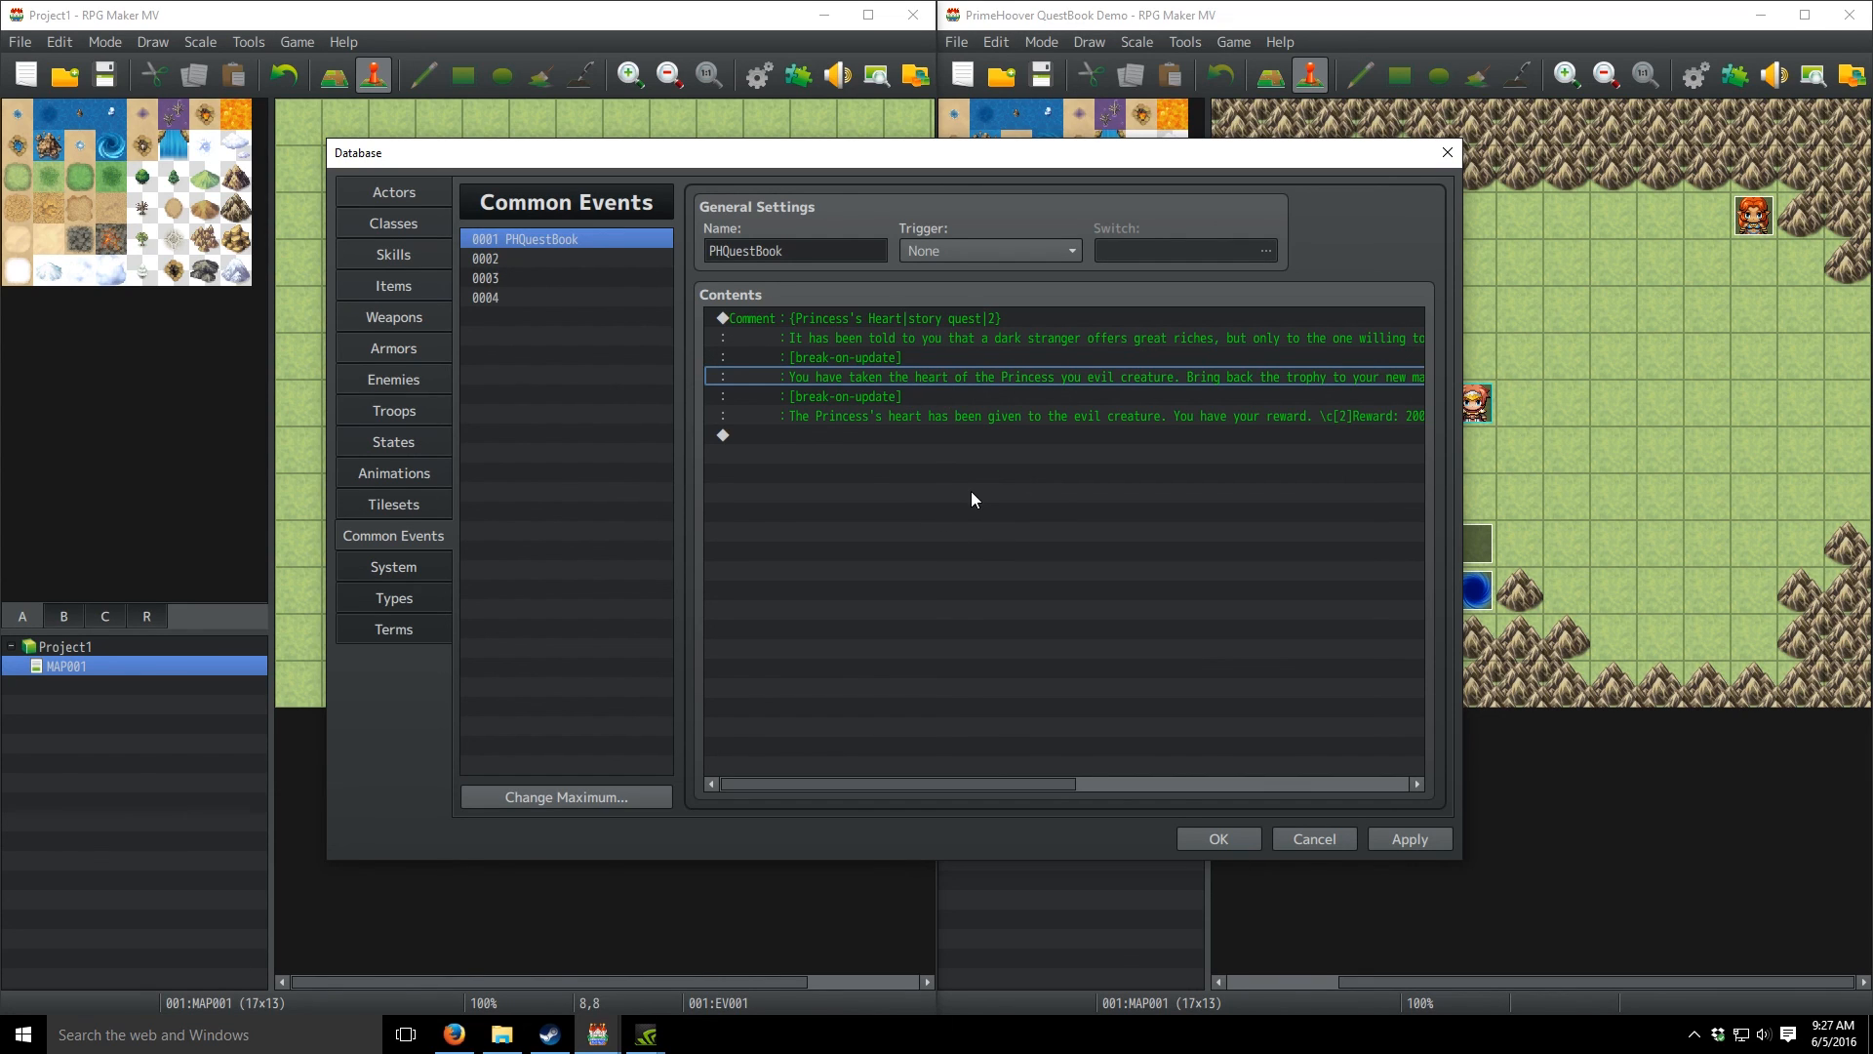
click(1332, 841)
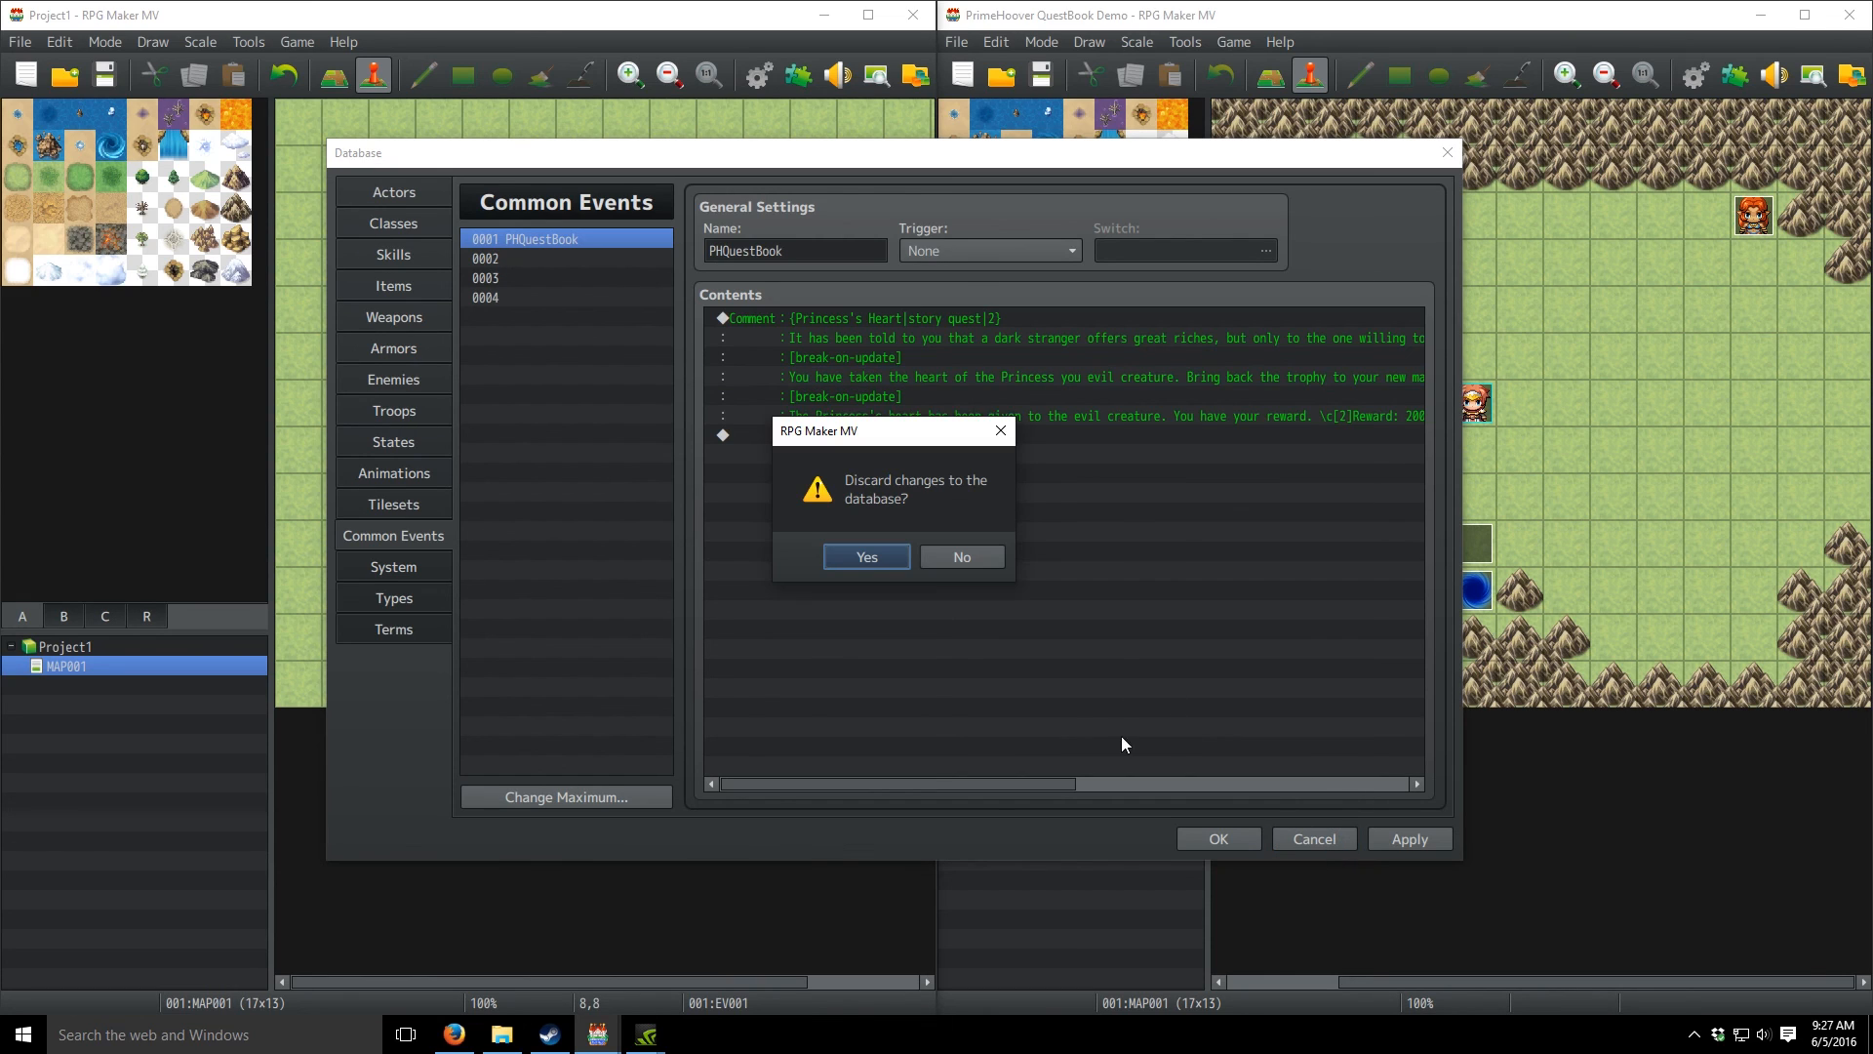
click(962, 560)
click(1398, 841)
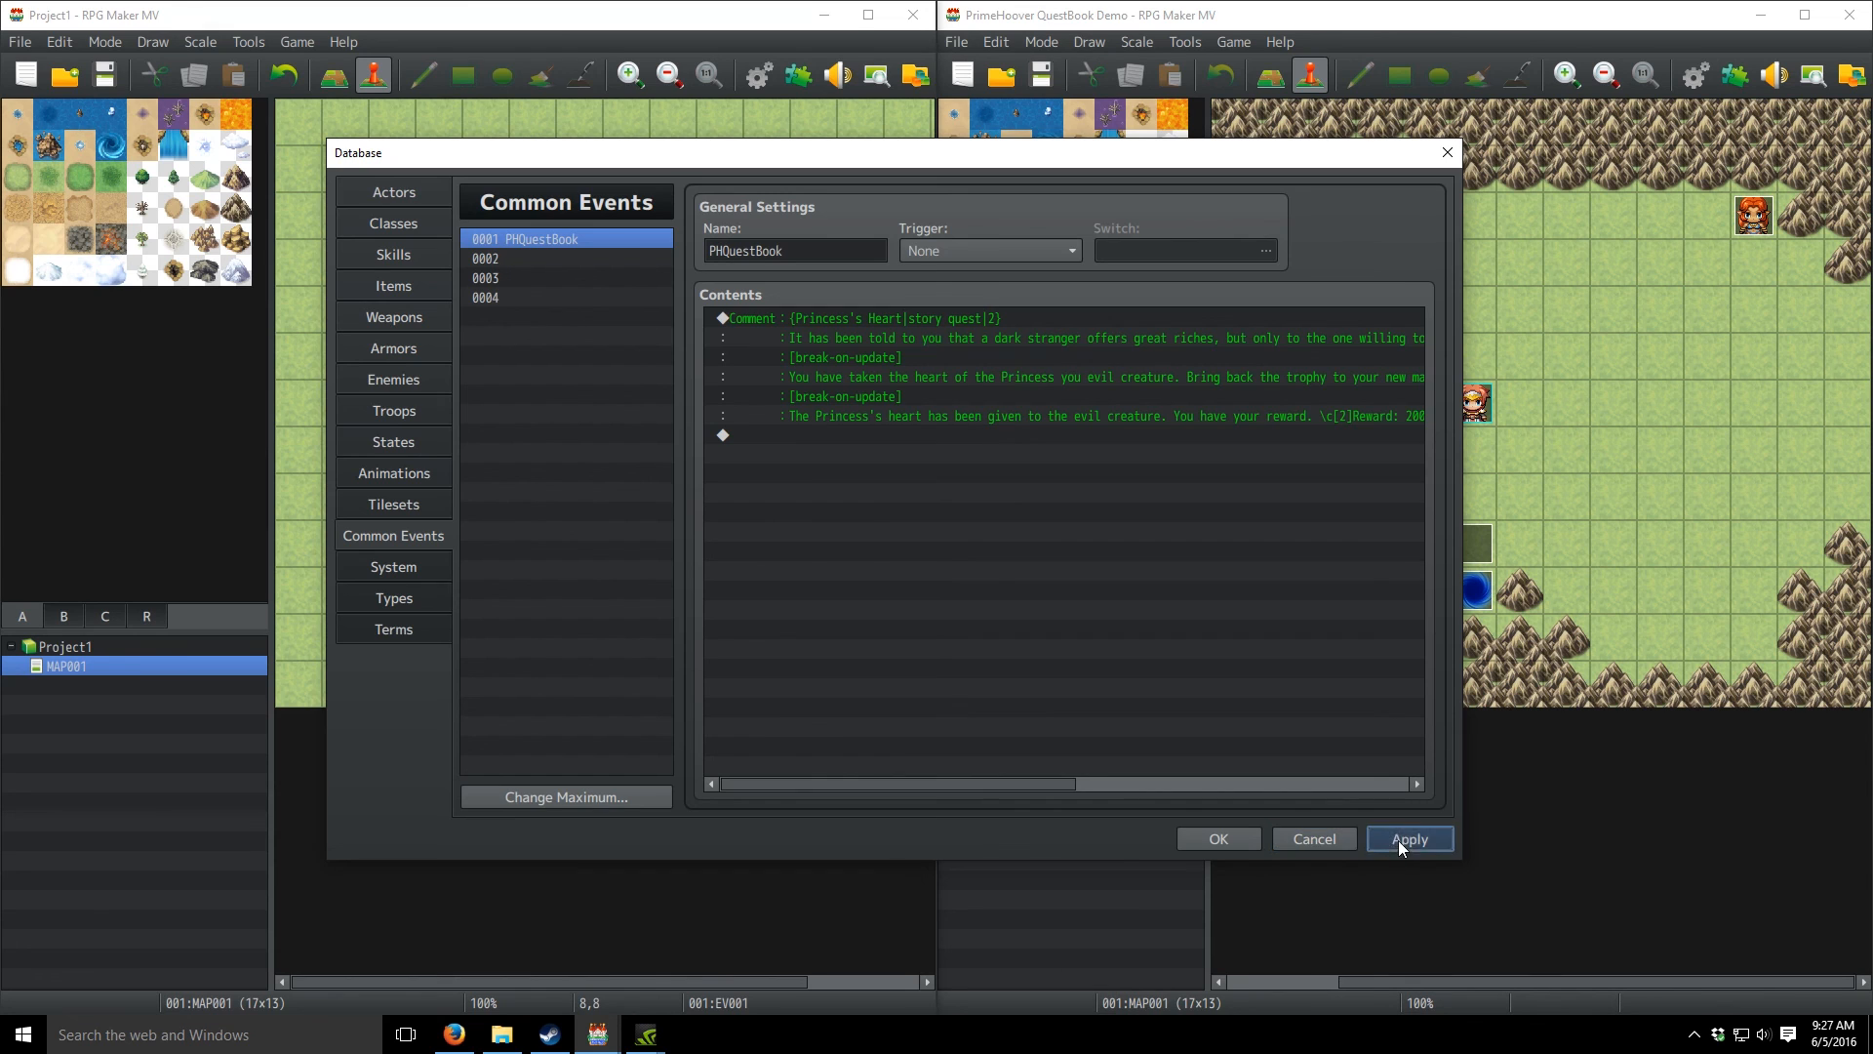
click(1210, 839)
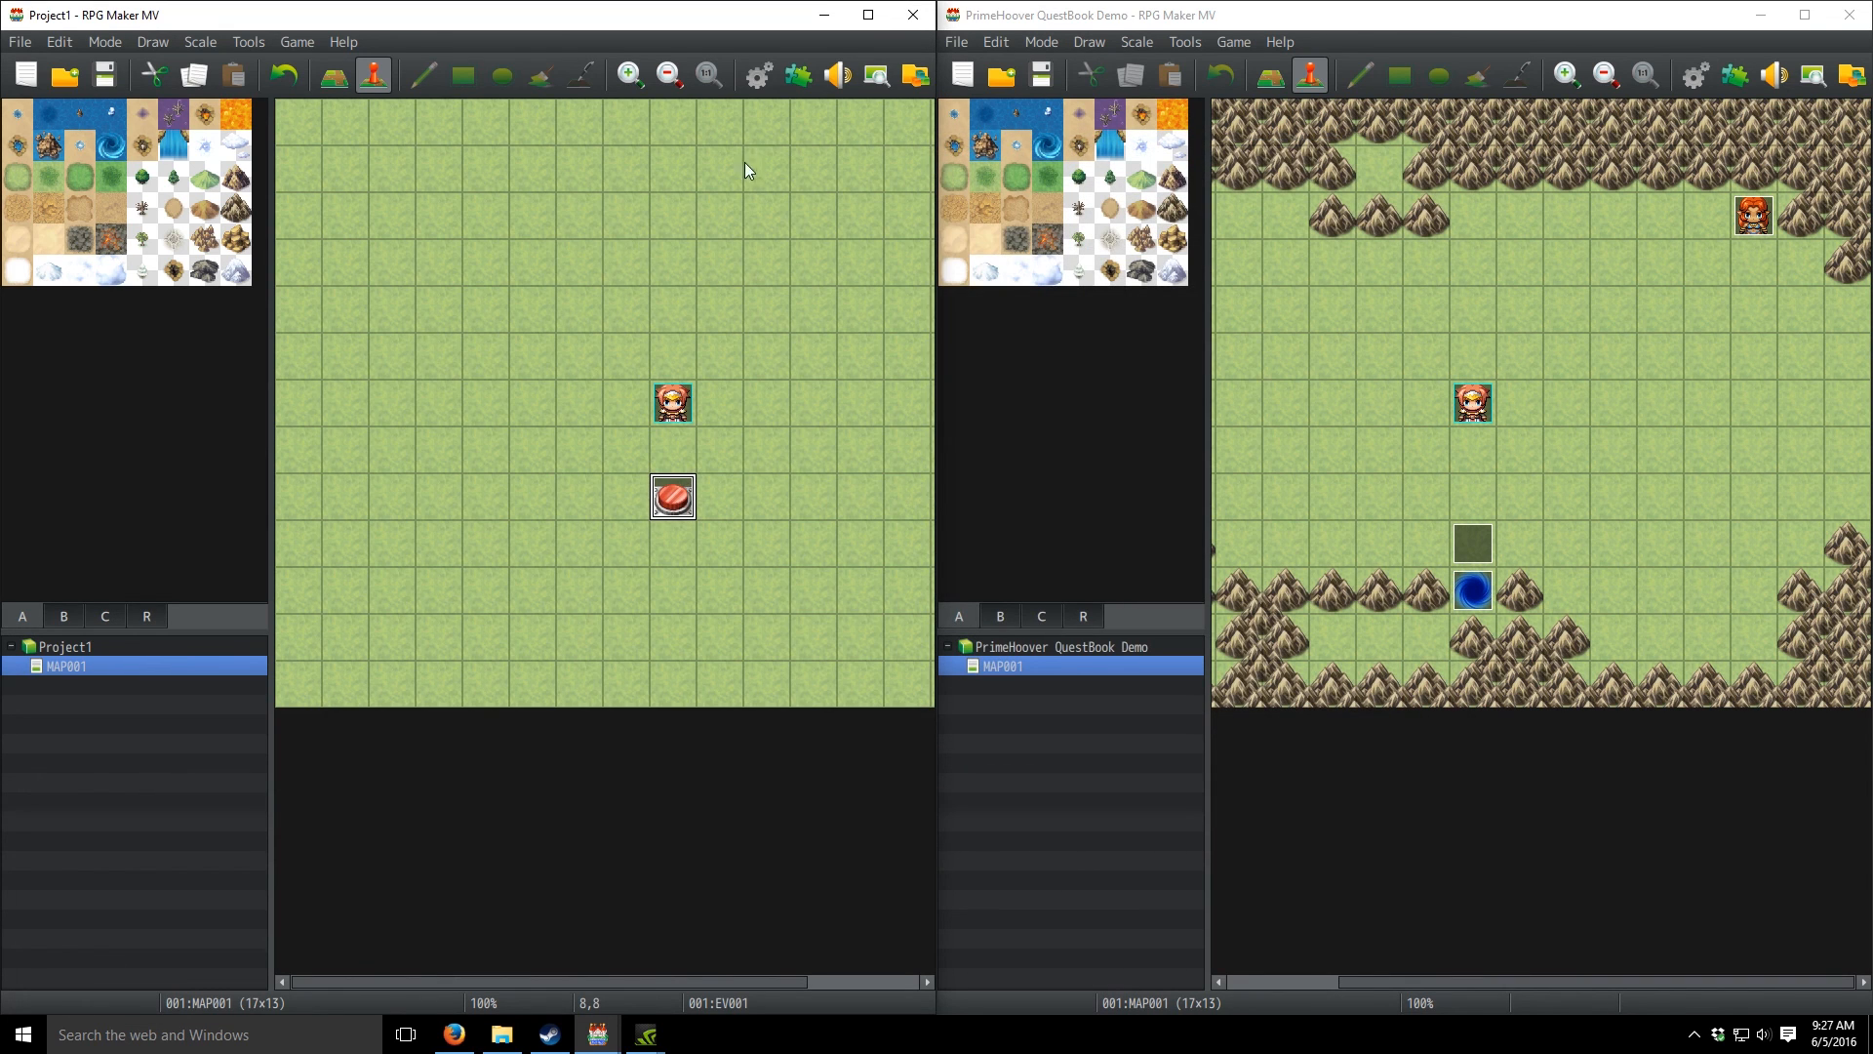
- View the PH_QuestBook plugin's parameters and its help on plugin commands in Project1, and close the plugin manager
click(798, 78)
double_click(421, 272)
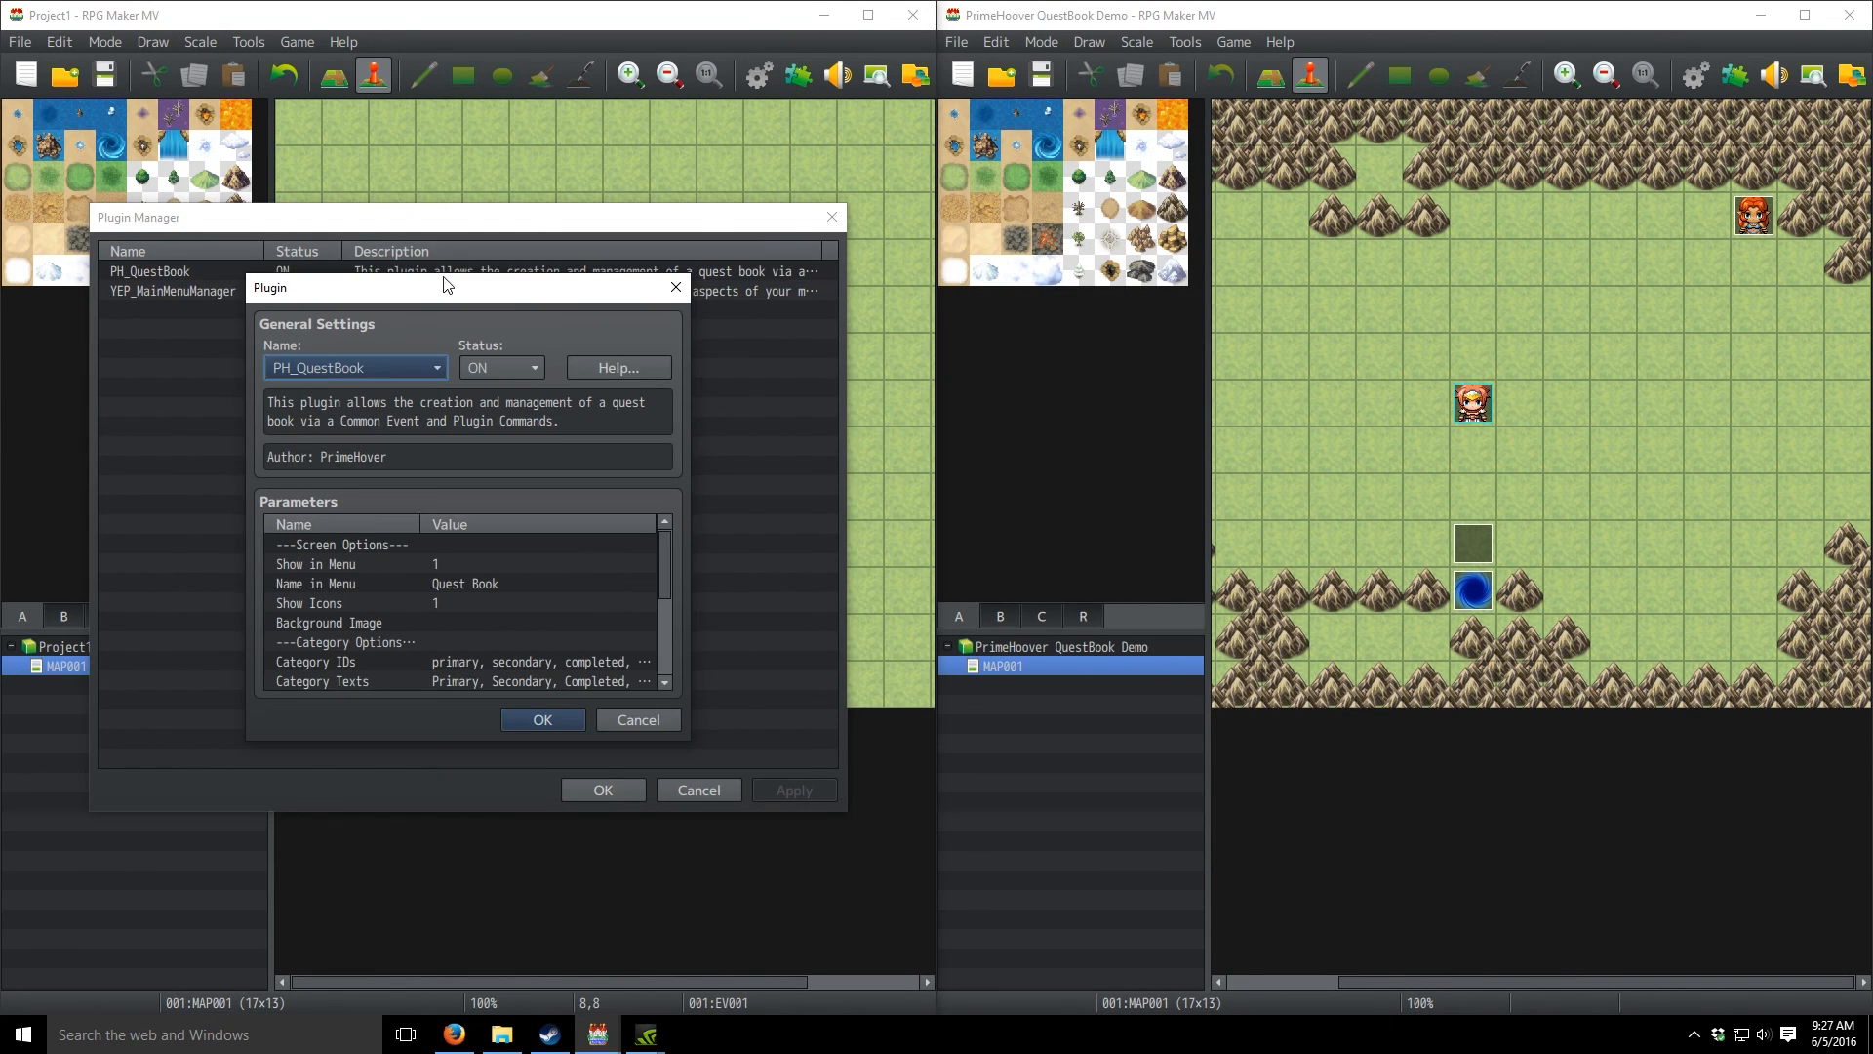
click(634, 376)
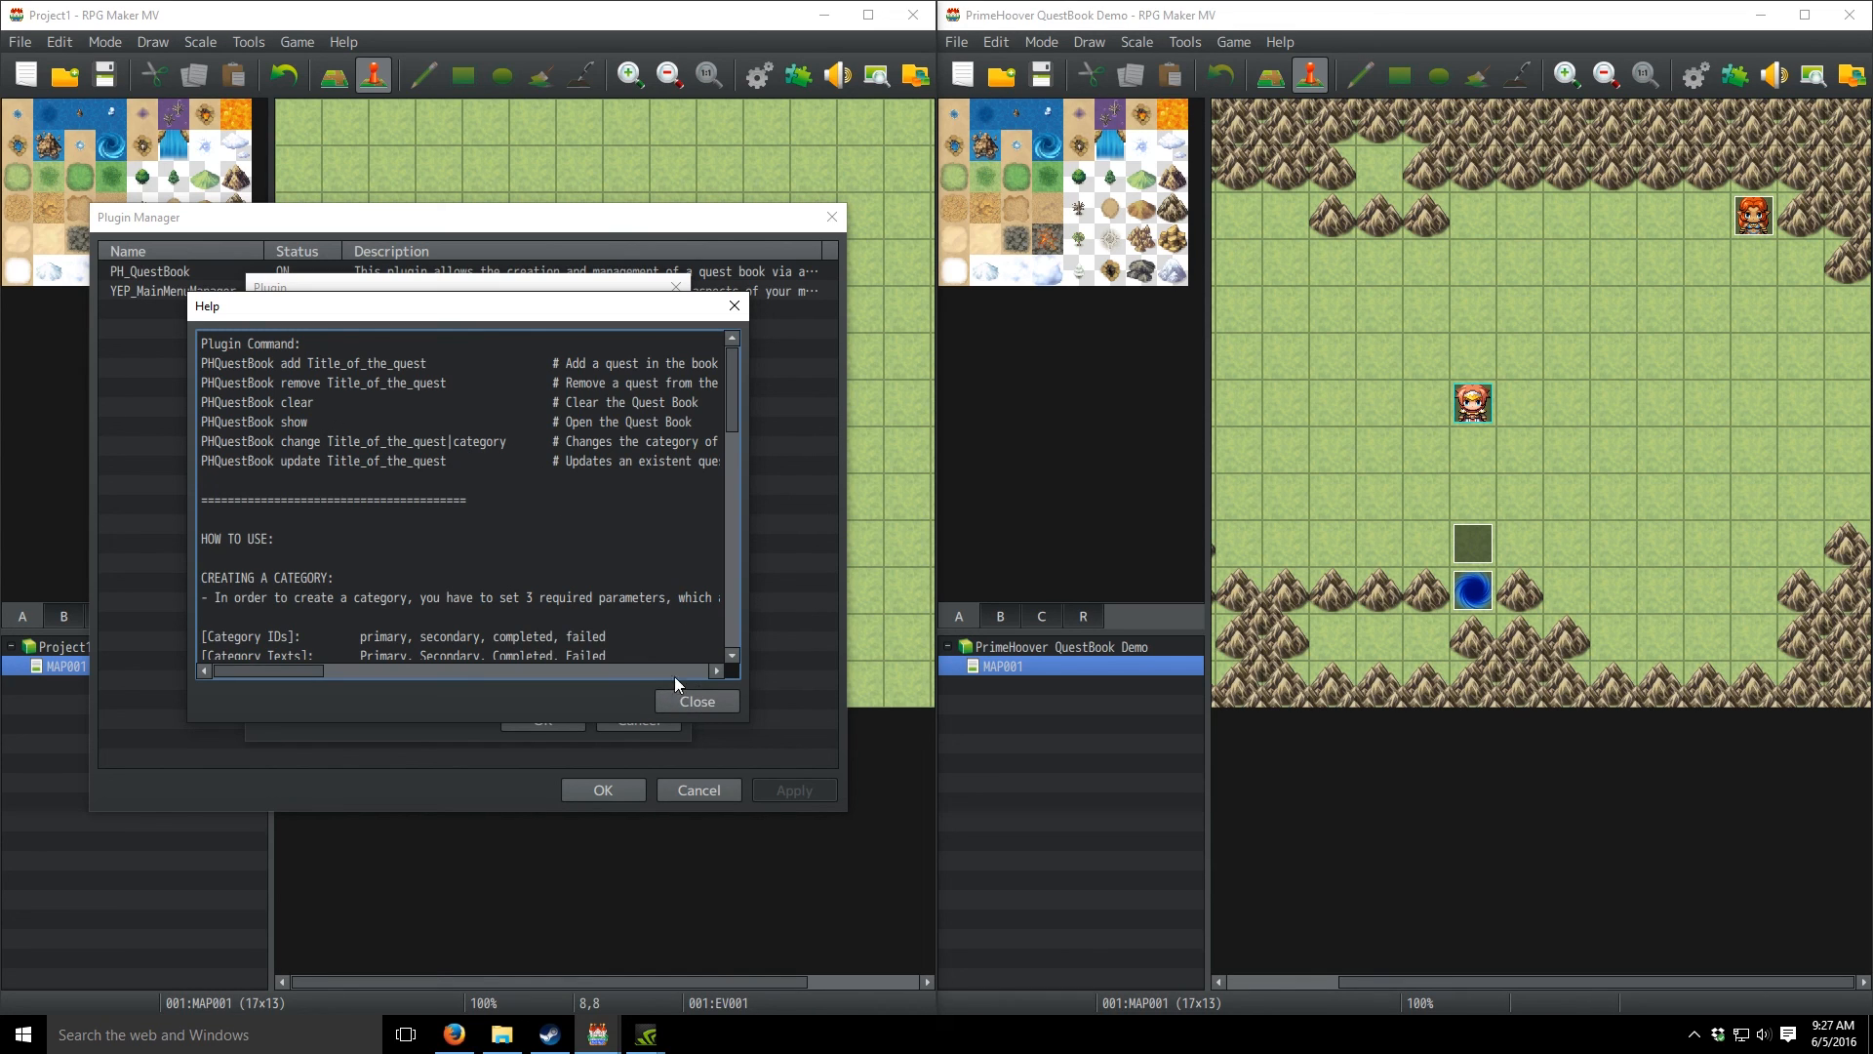
click(717, 699)
click(565, 712)
click(787, 786)
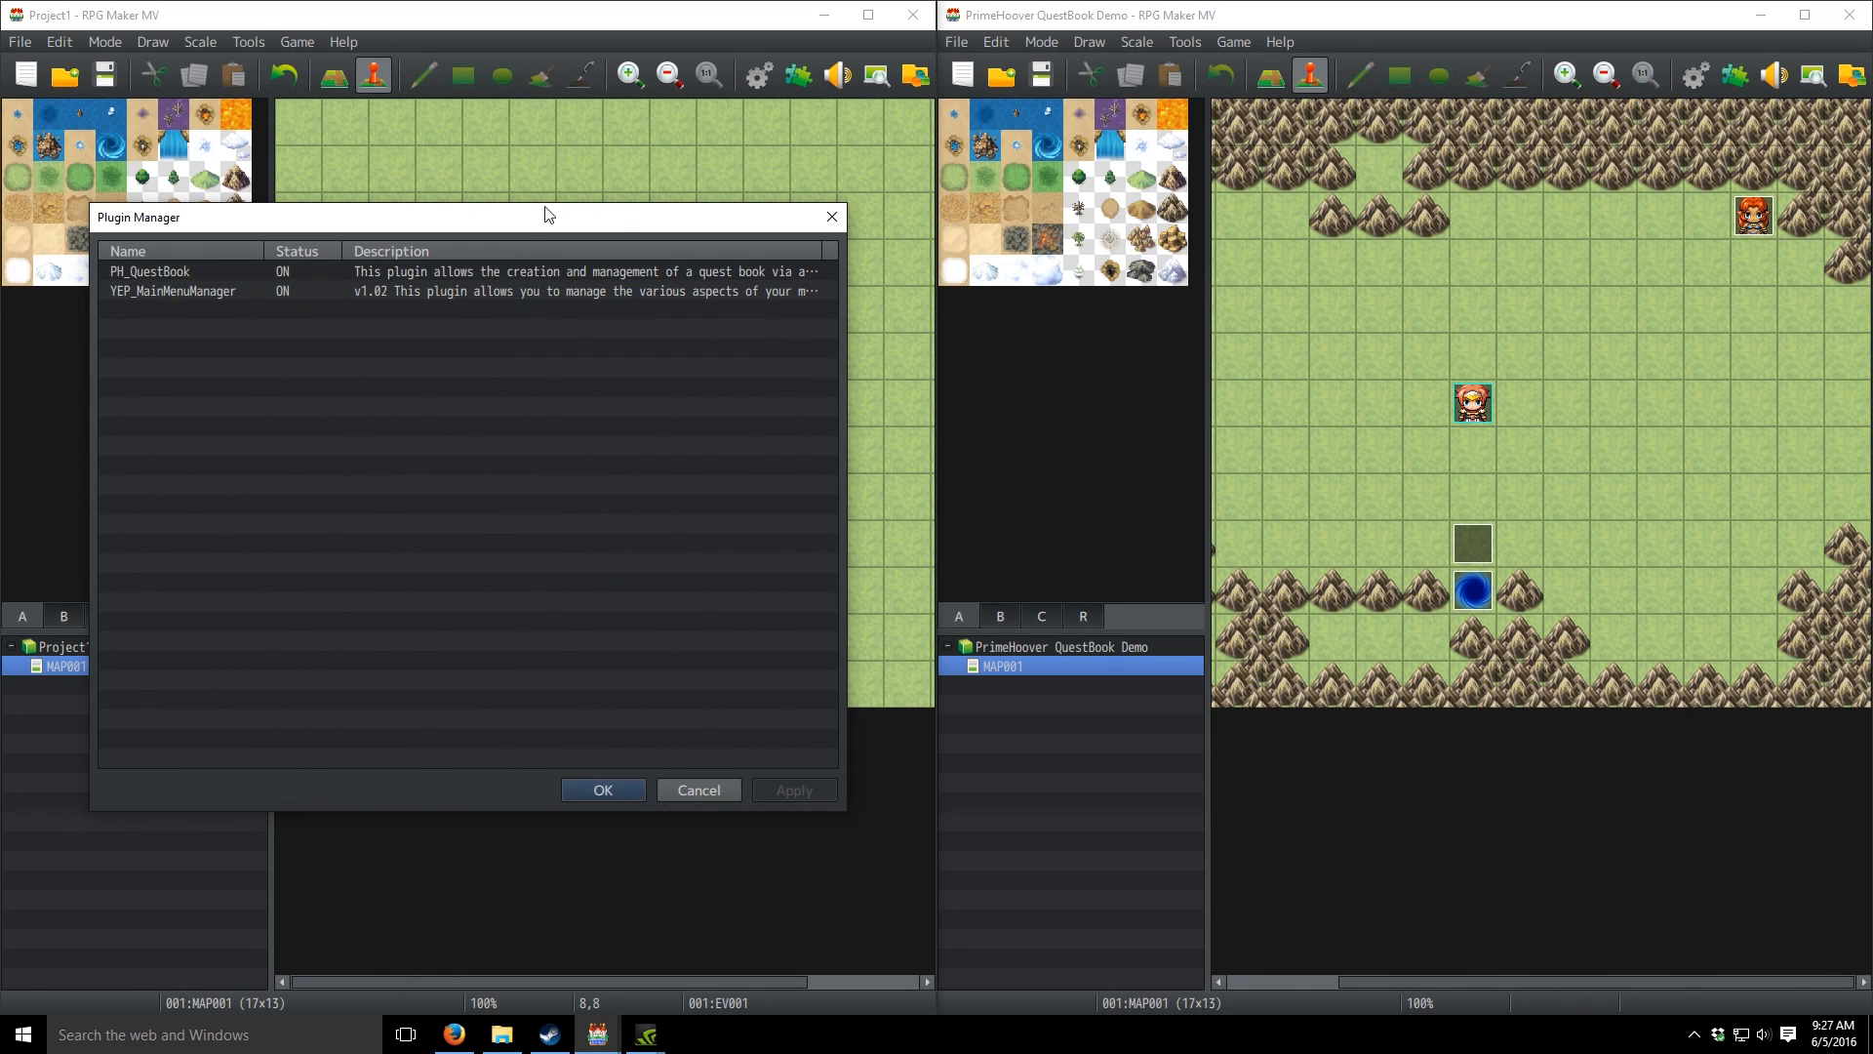
click(623, 787)
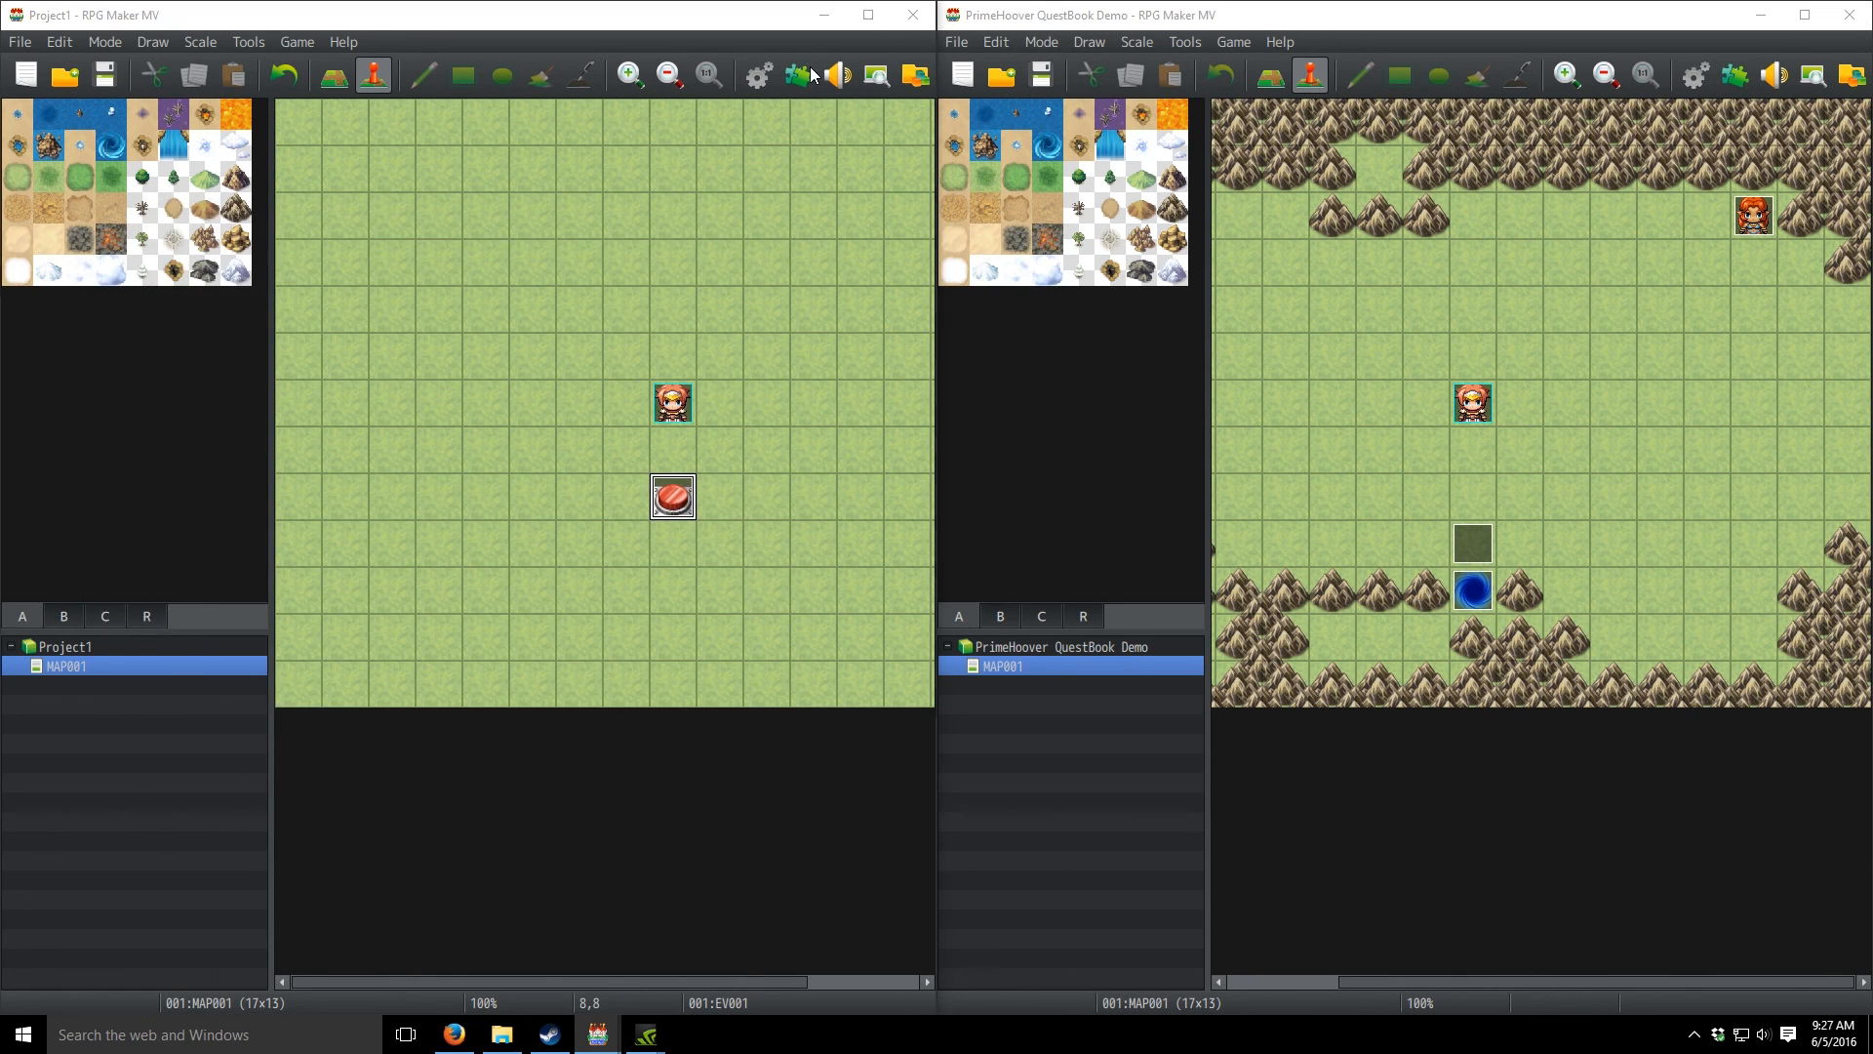
- Check common events 0001 and 0002 in Project1's database, and close the database
click(798, 75)
key(Escape)
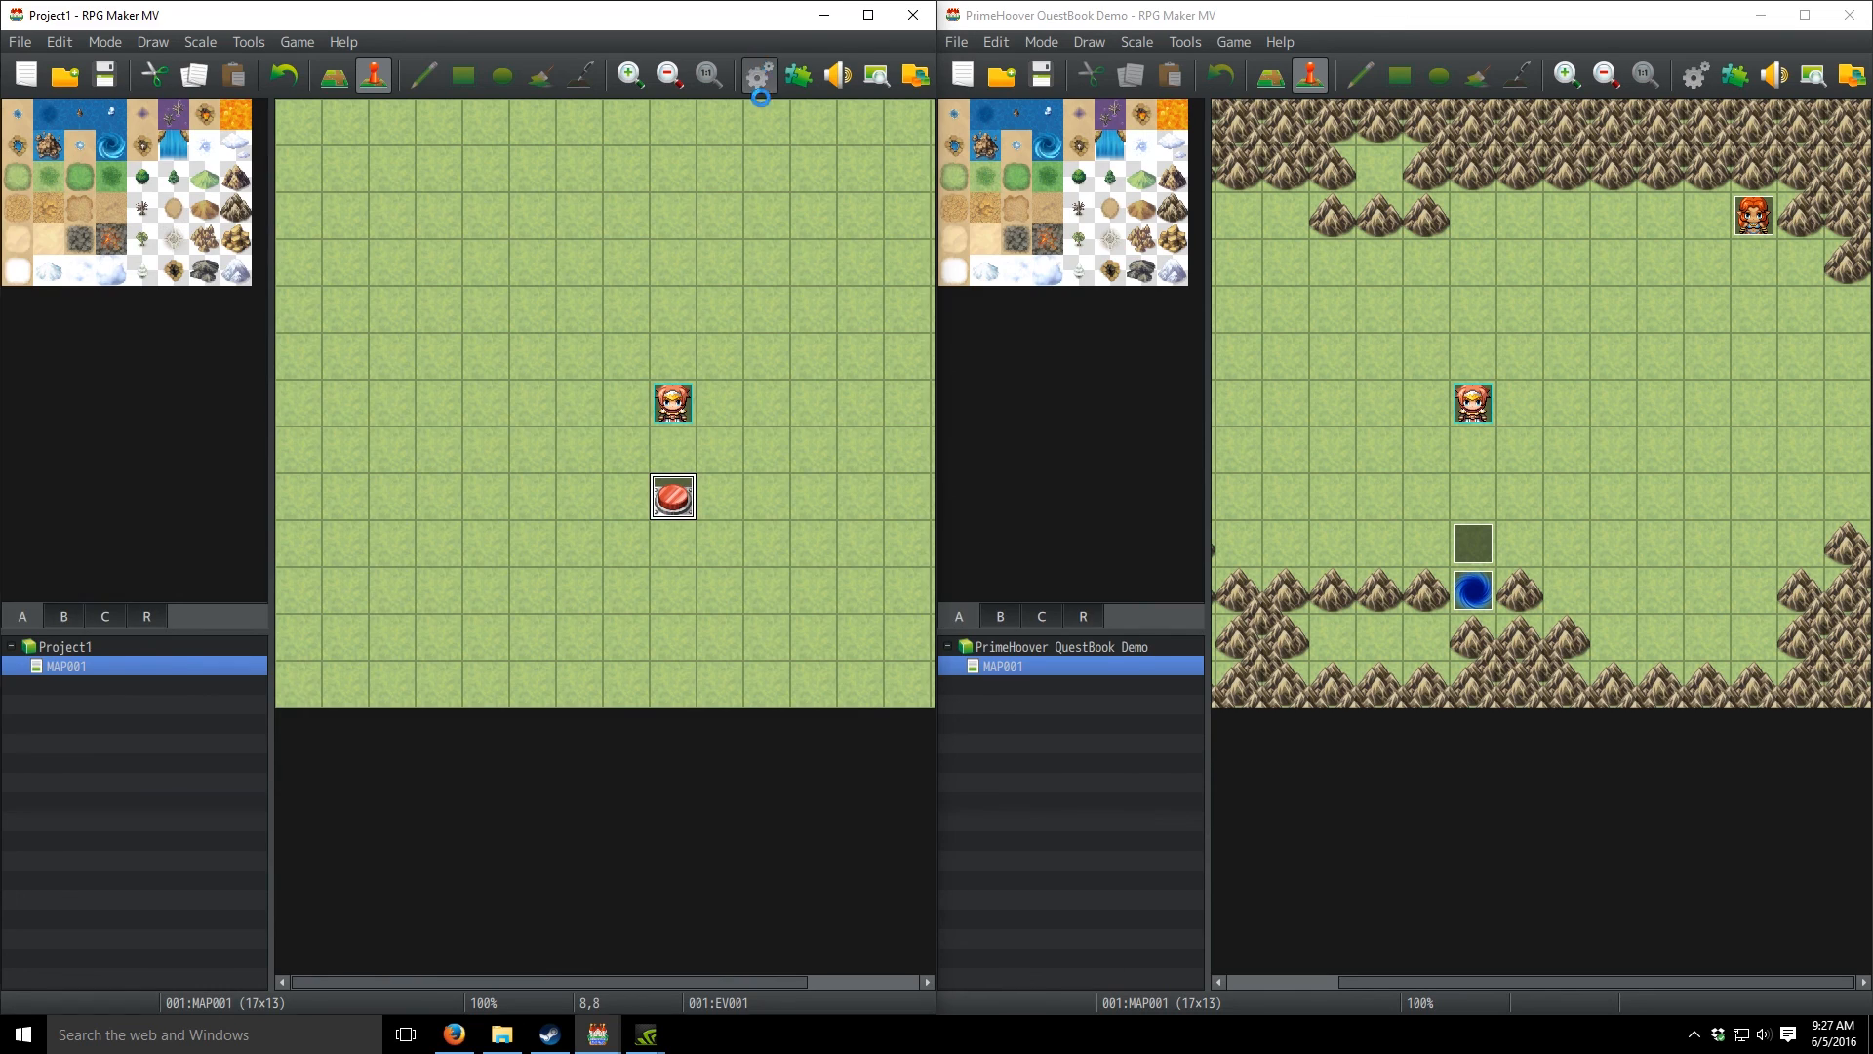
click(759, 75)
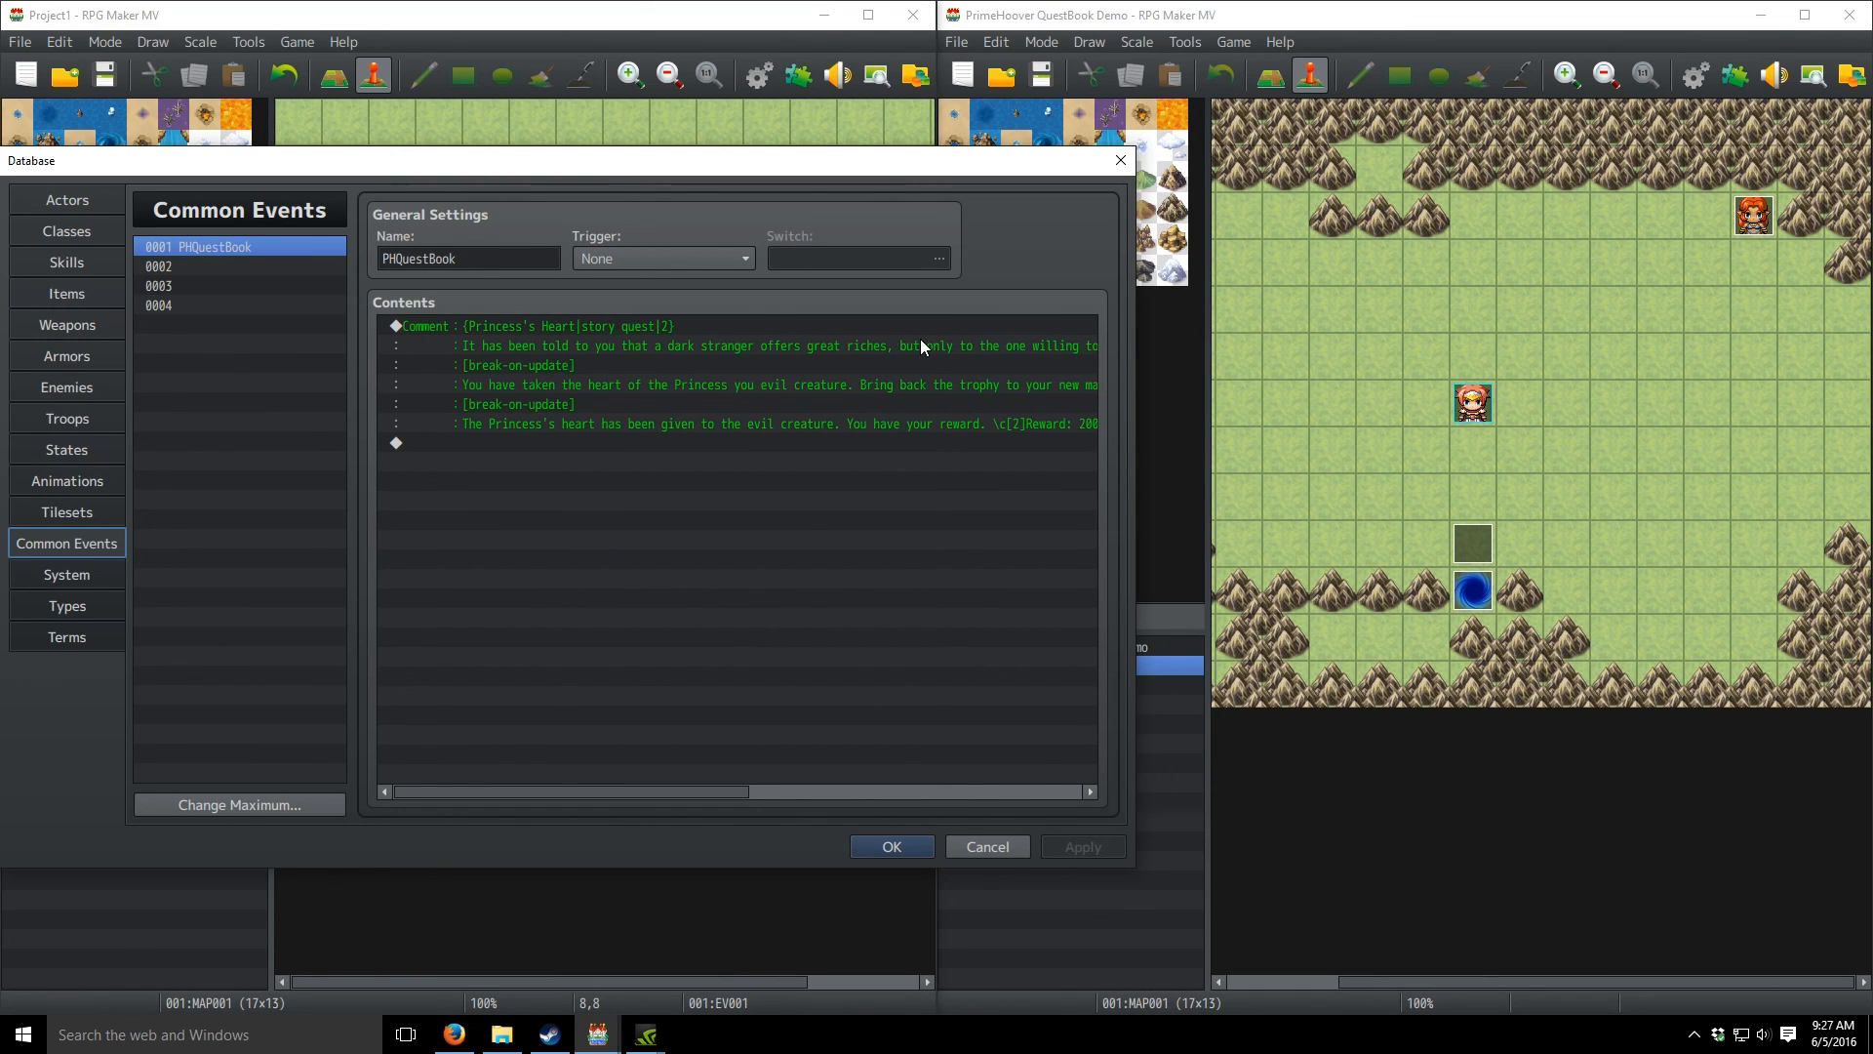
click(265, 266)
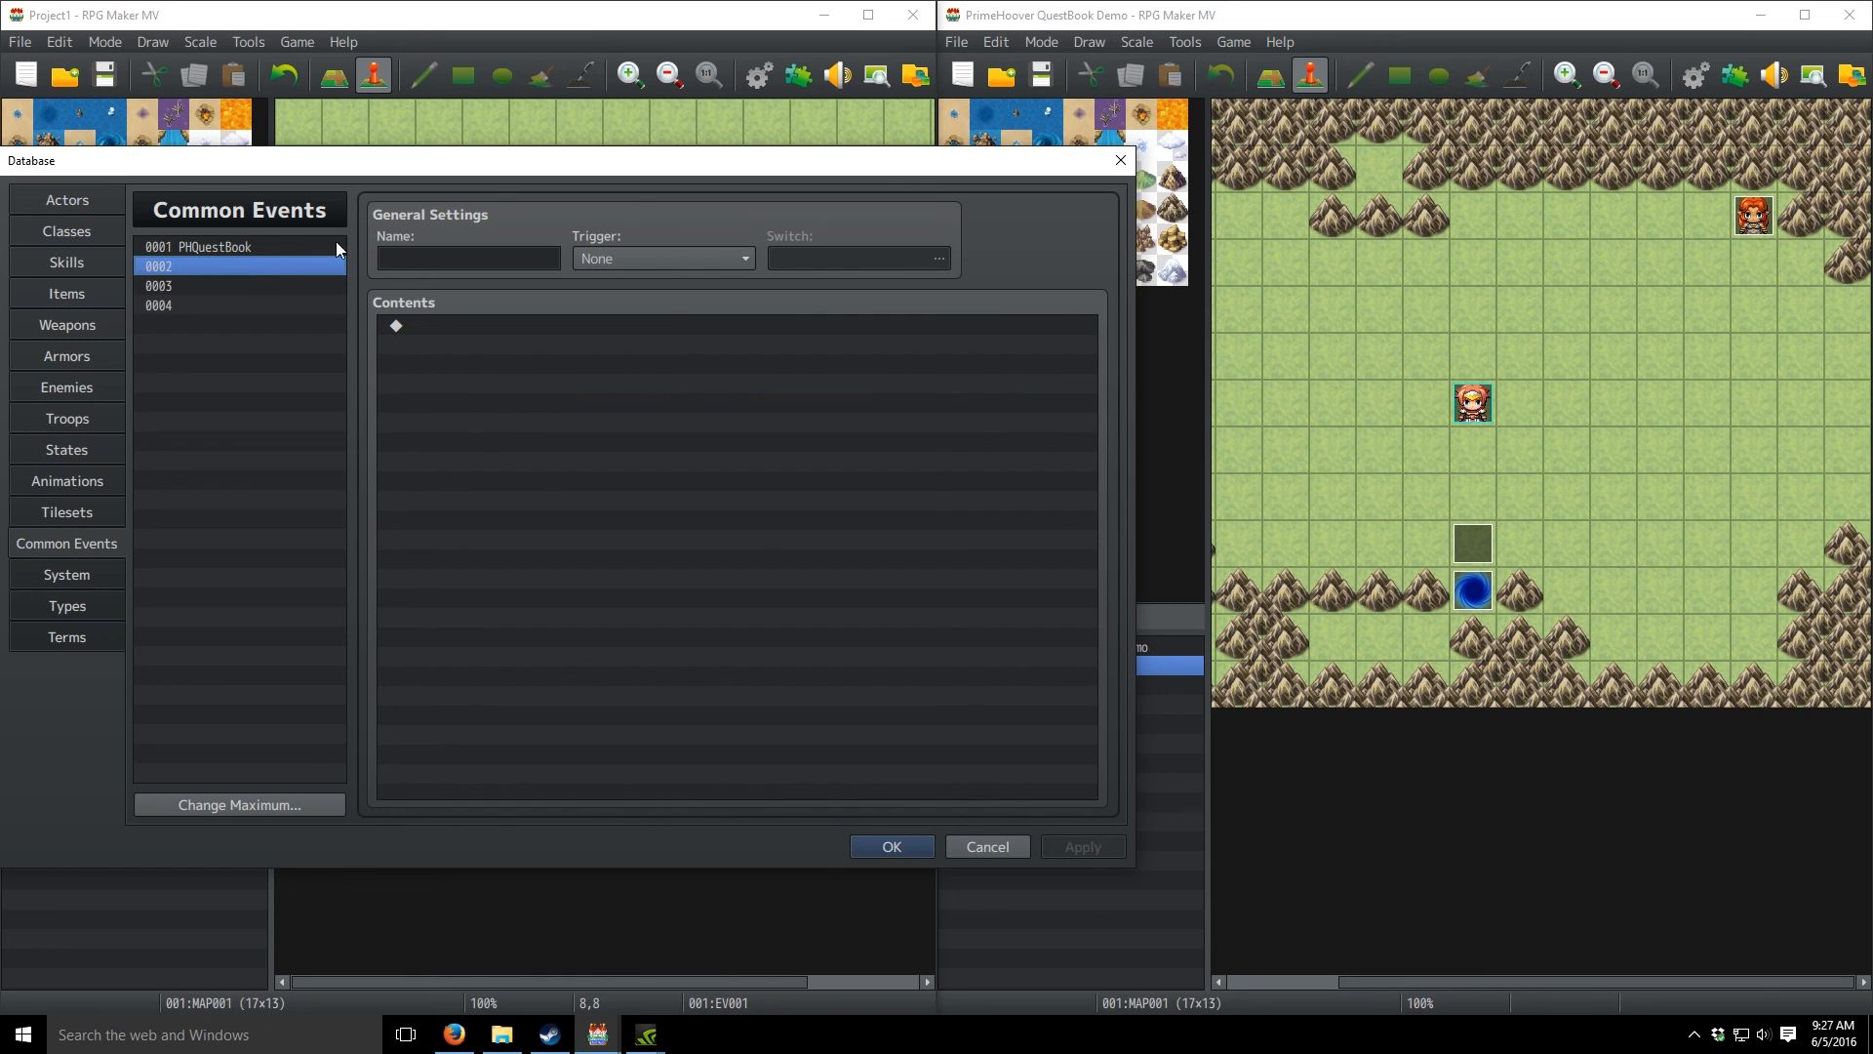
drag(908, 173, 897, 200)
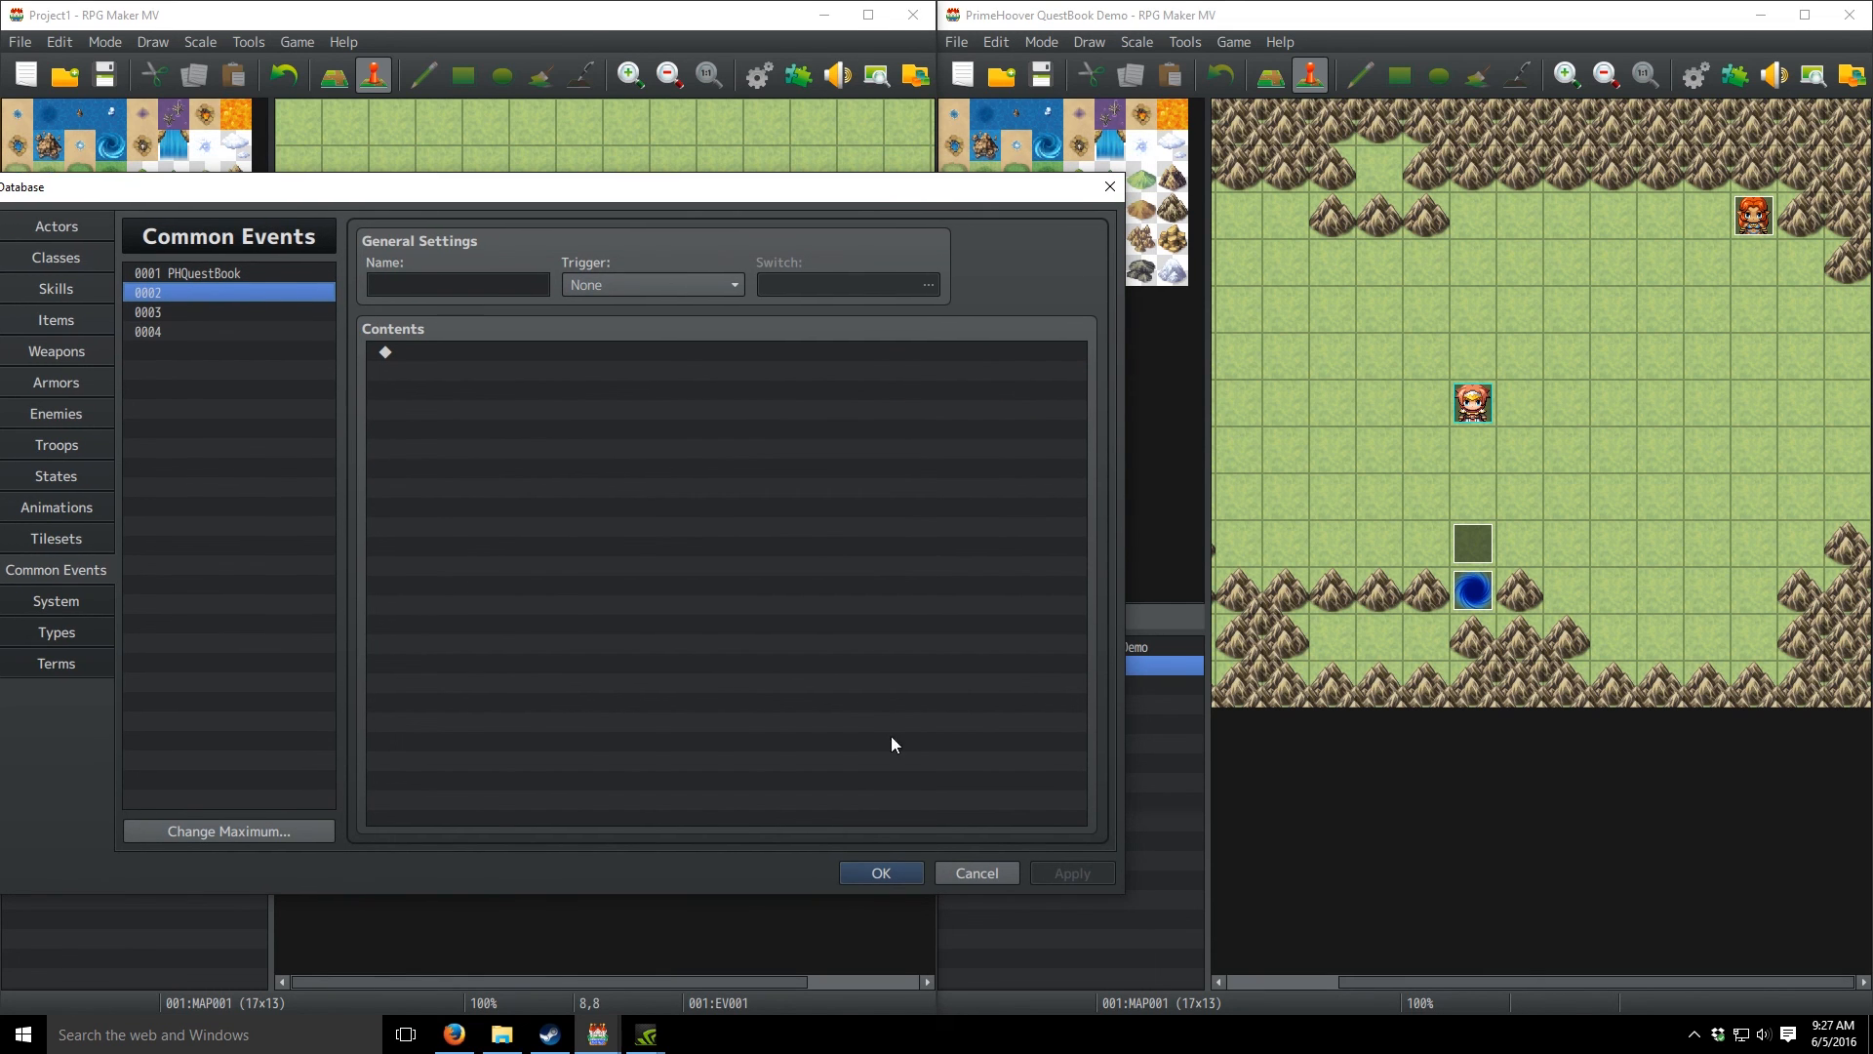
click(907, 871)
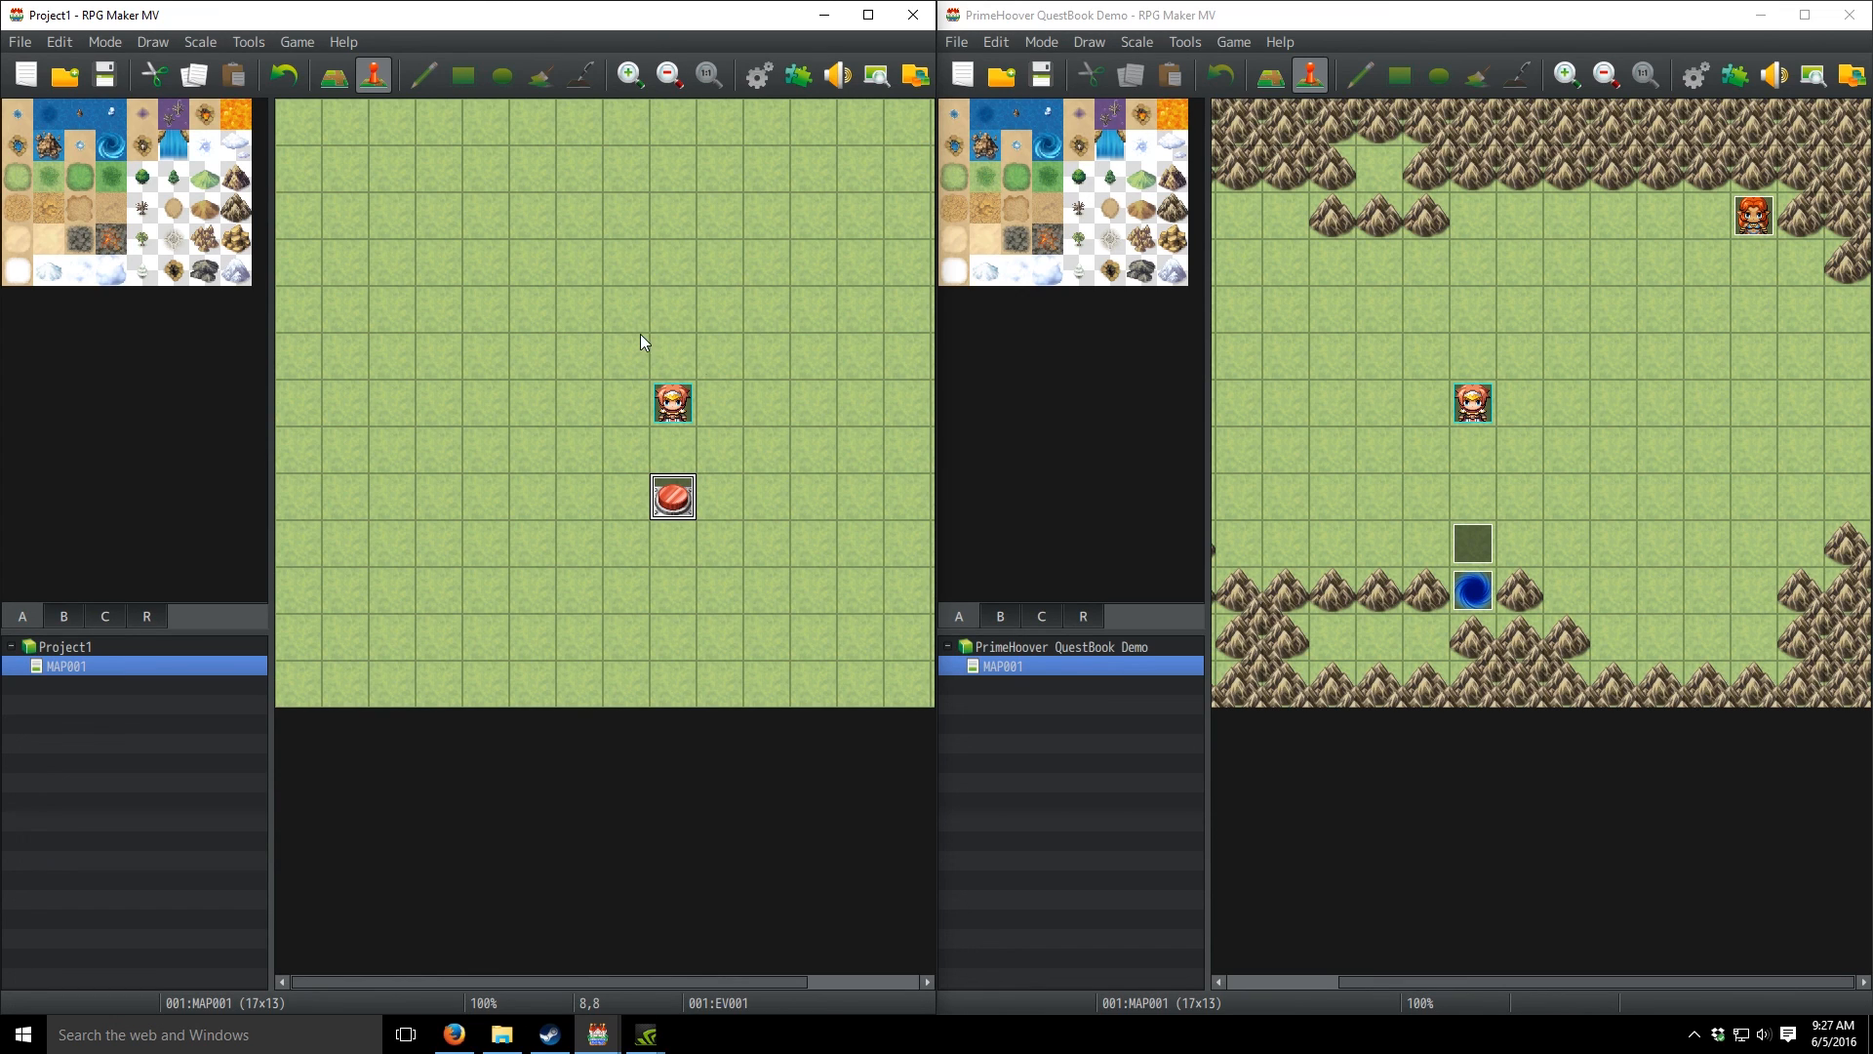
- Save Project1, maximize its window and start a new game in a playtest
click(104, 74)
click(869, 16)
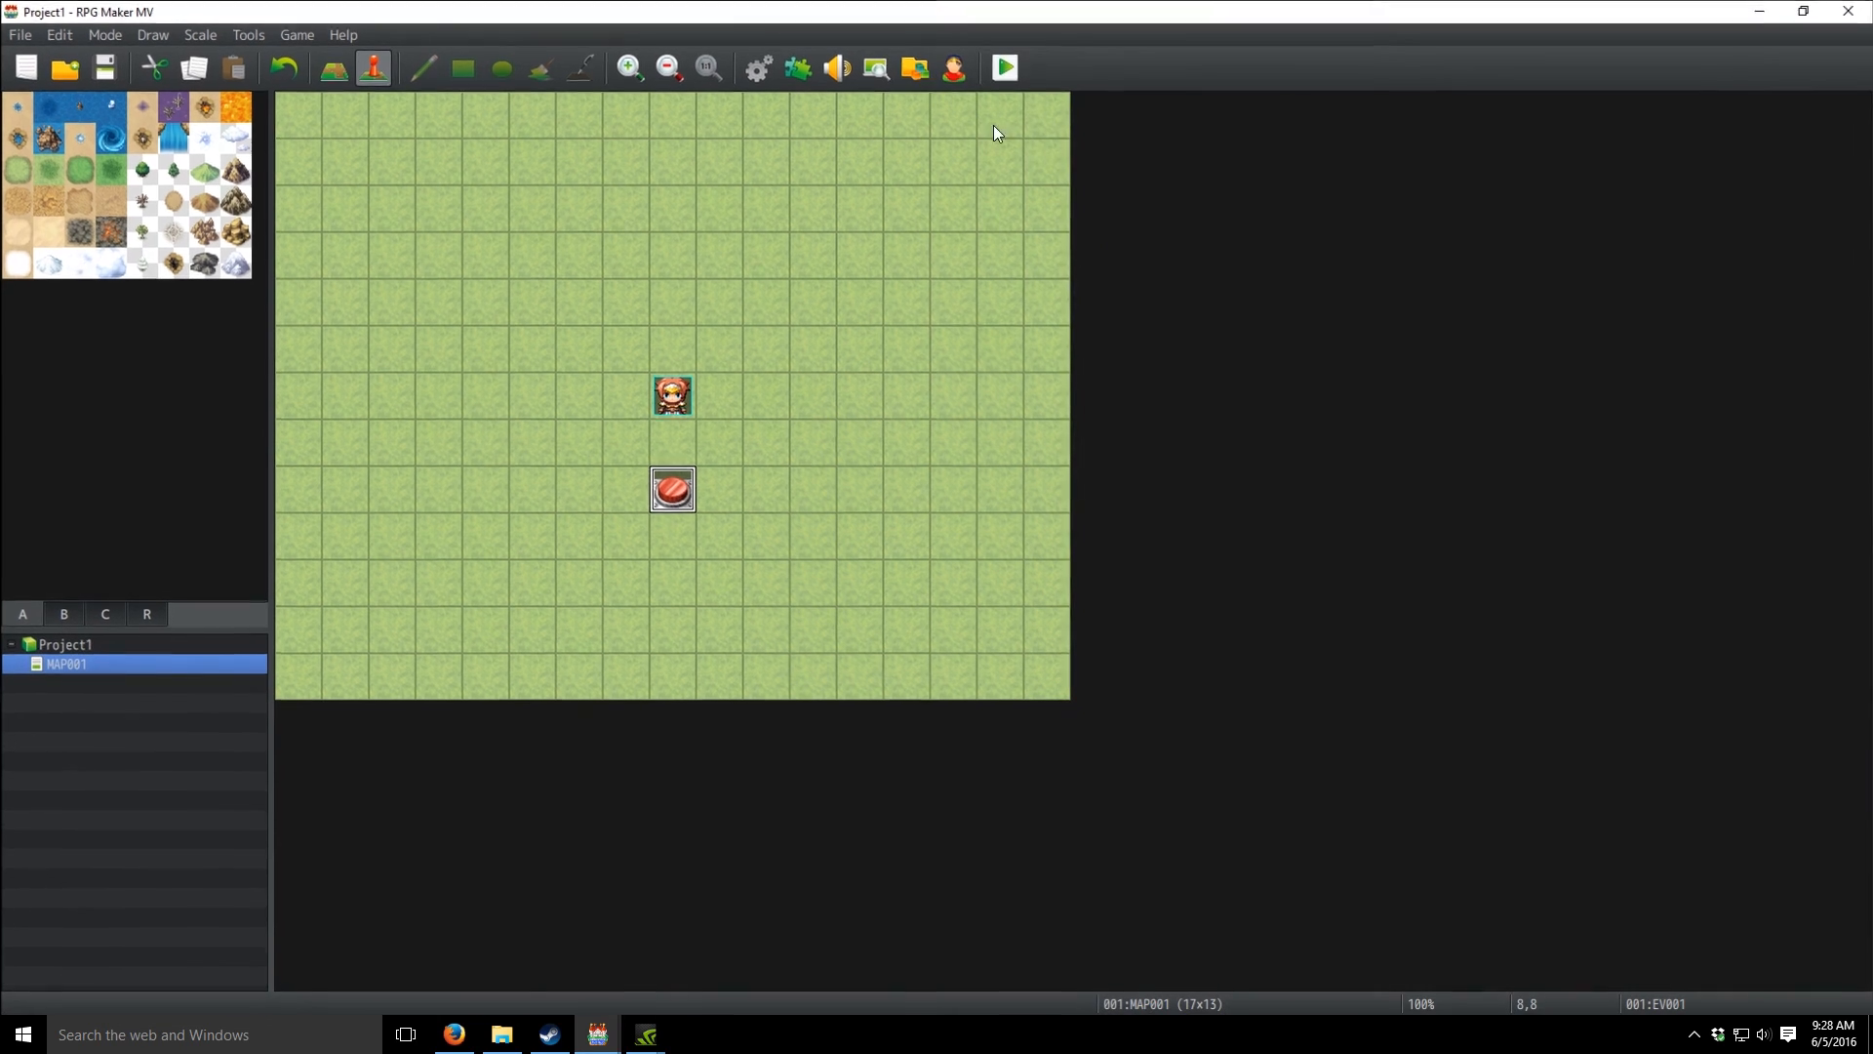
click(1005, 66)
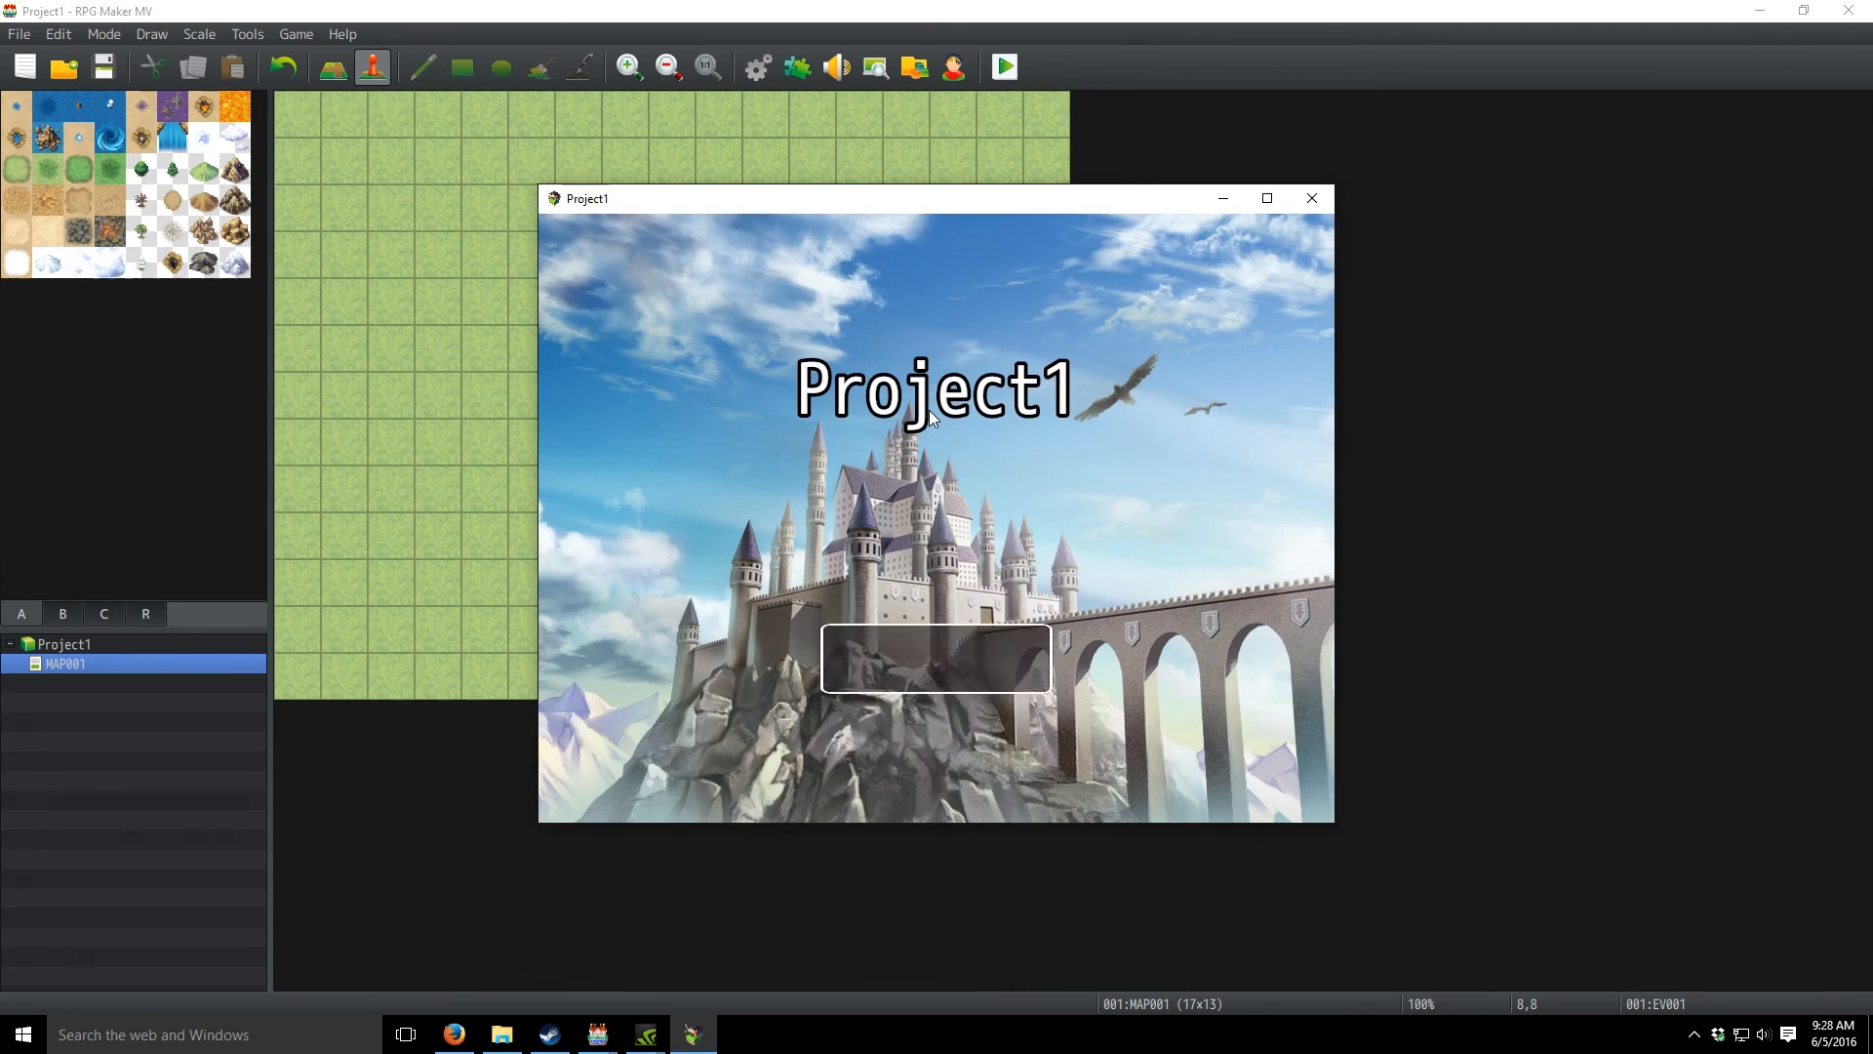
key(Return)
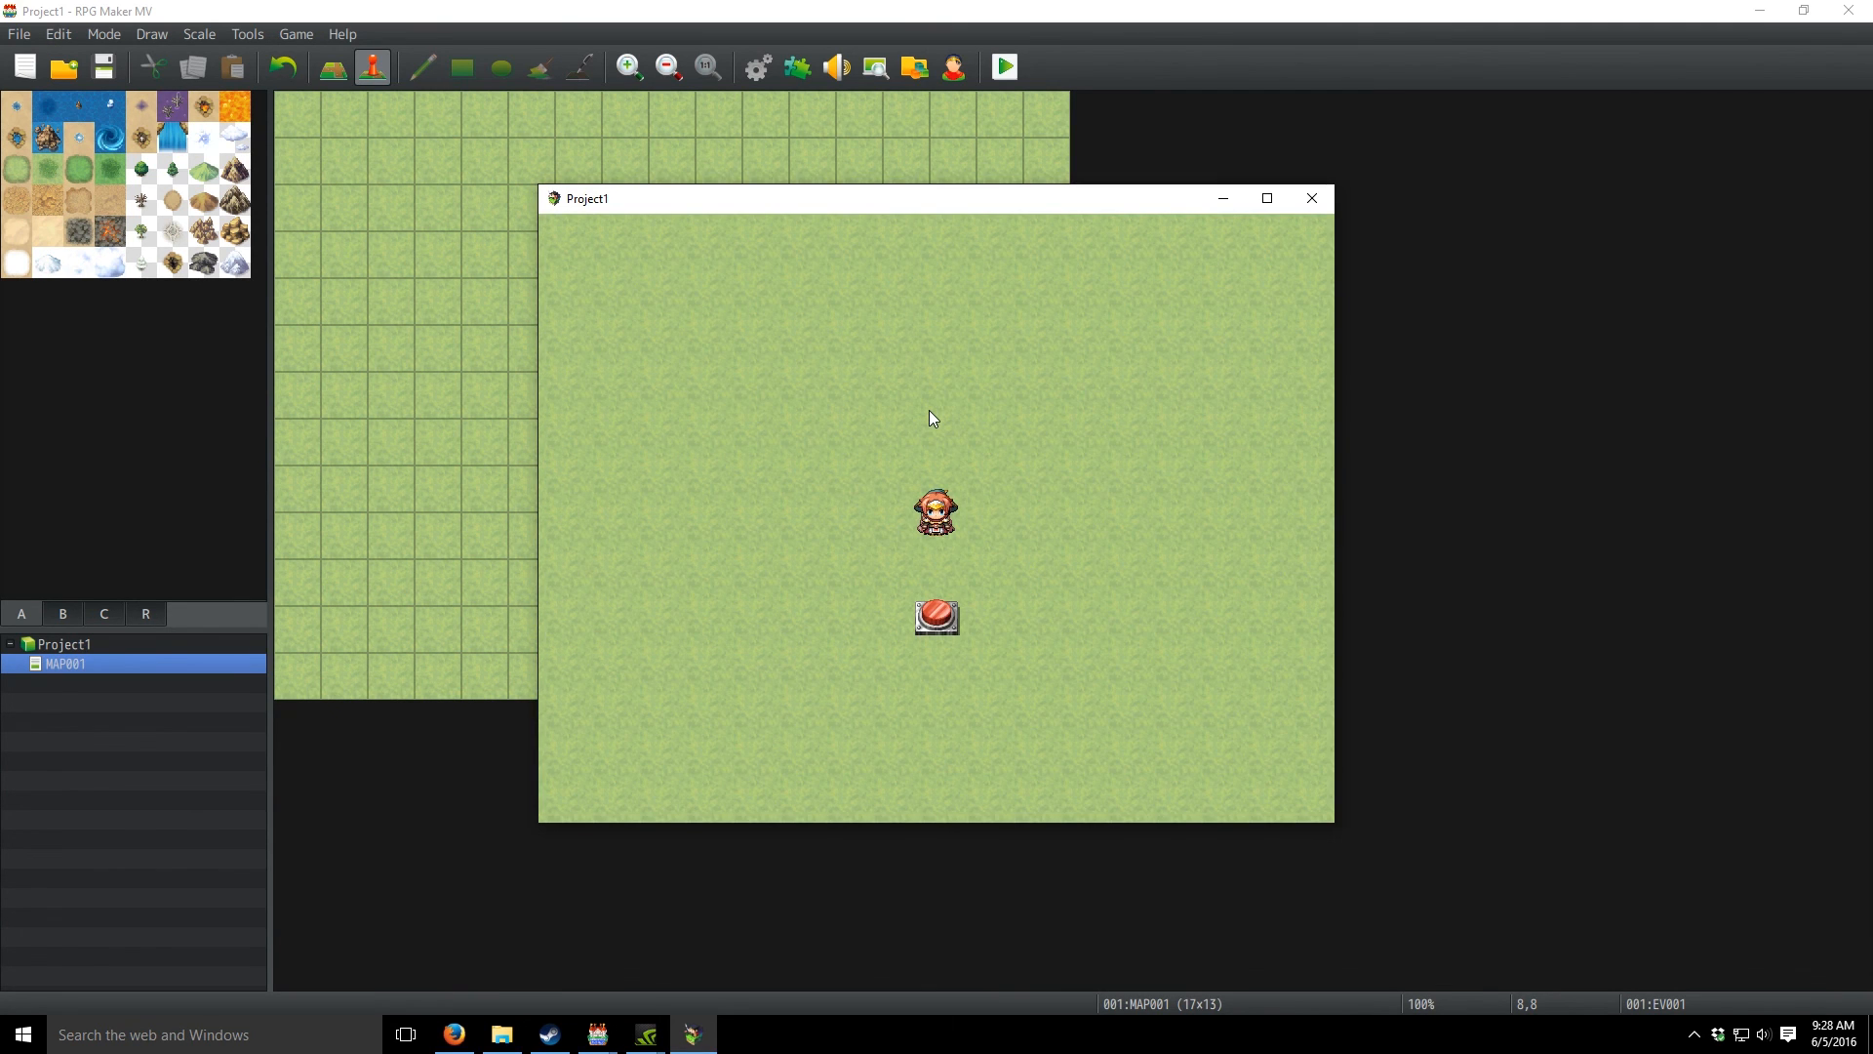
- Look through the in-game menu's entries for the quest book, and end the playtest
key(Escape)
key(Down)
key(Down)
key(Down)
key(Down)
key(Up)
key(Up)
key(Up)
key(Up)
key(Up)
key(Down)
key(Down)
key(Down)
key(Down)
key(Down)
key(Down)
key(Down)
key(Up)
key(Up)
key(Up)
key(Up)
key(Up)
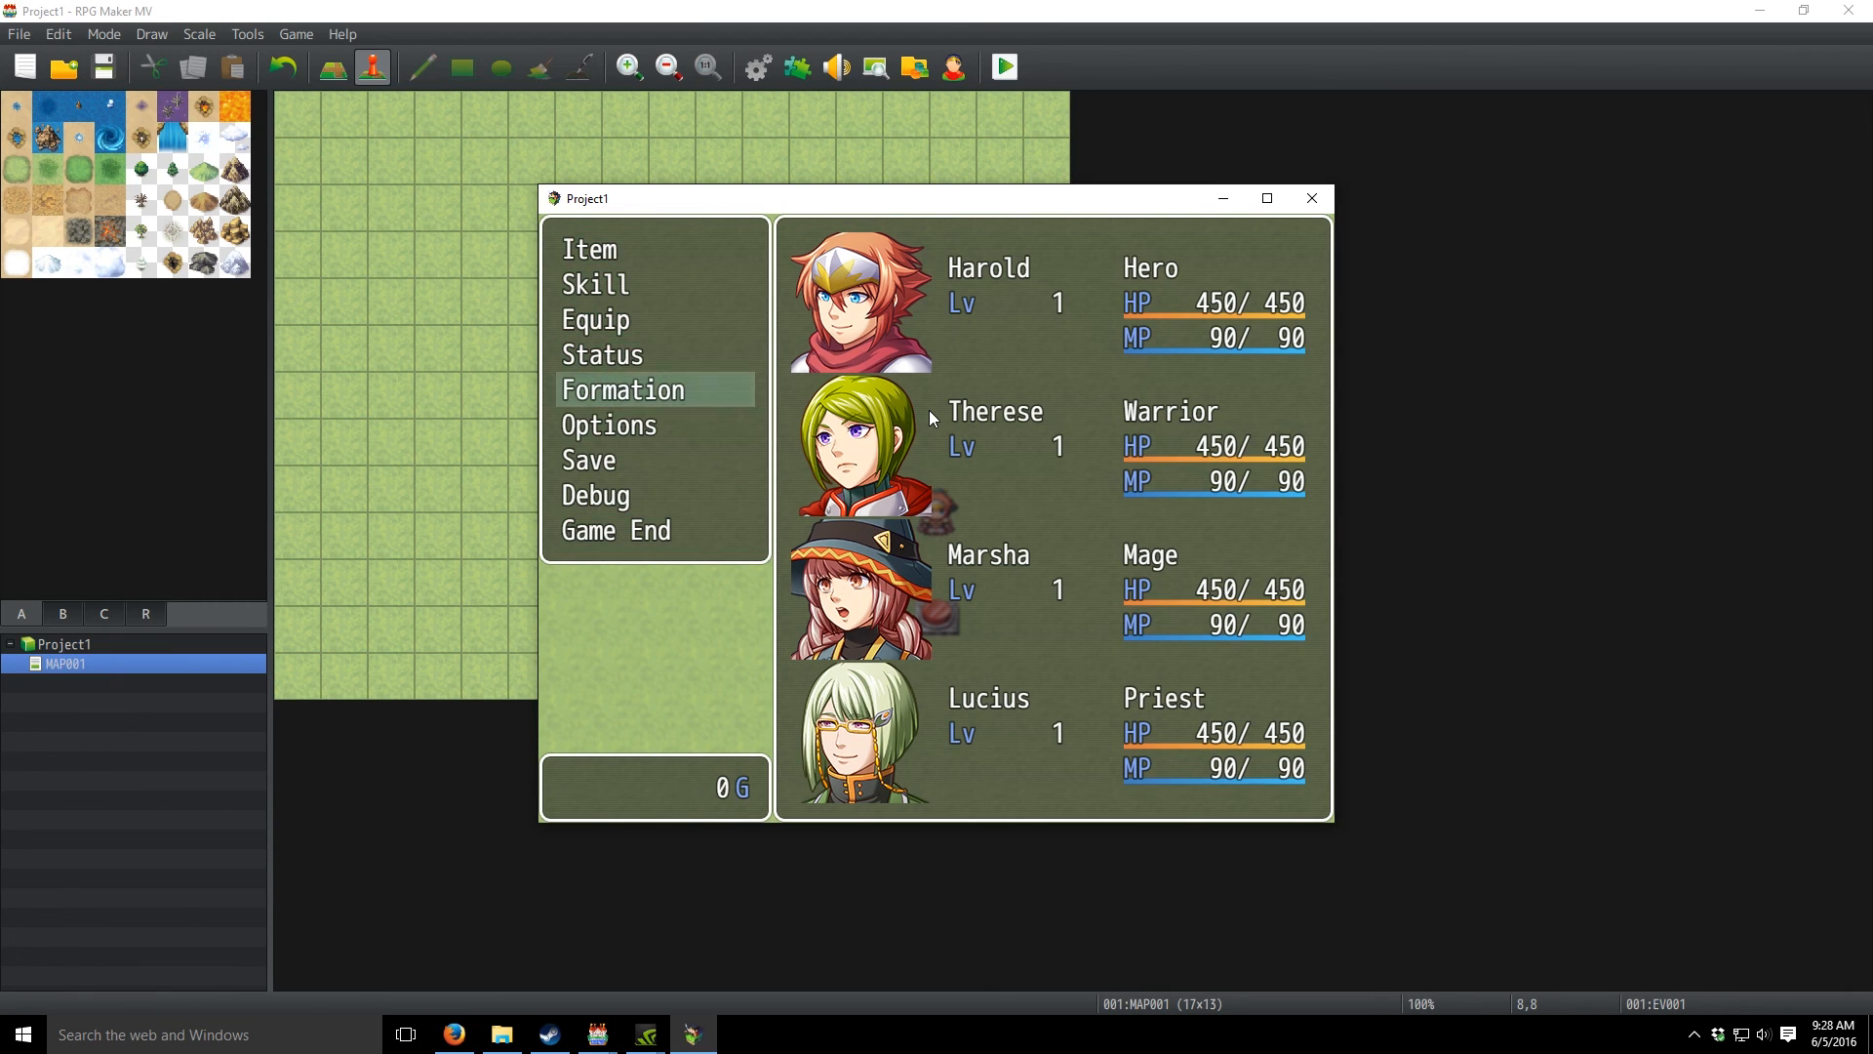
key(Up)
key(Up)
key(Down)
key(Down)
key(Down)
key(Down)
key(Down)
key(Down)
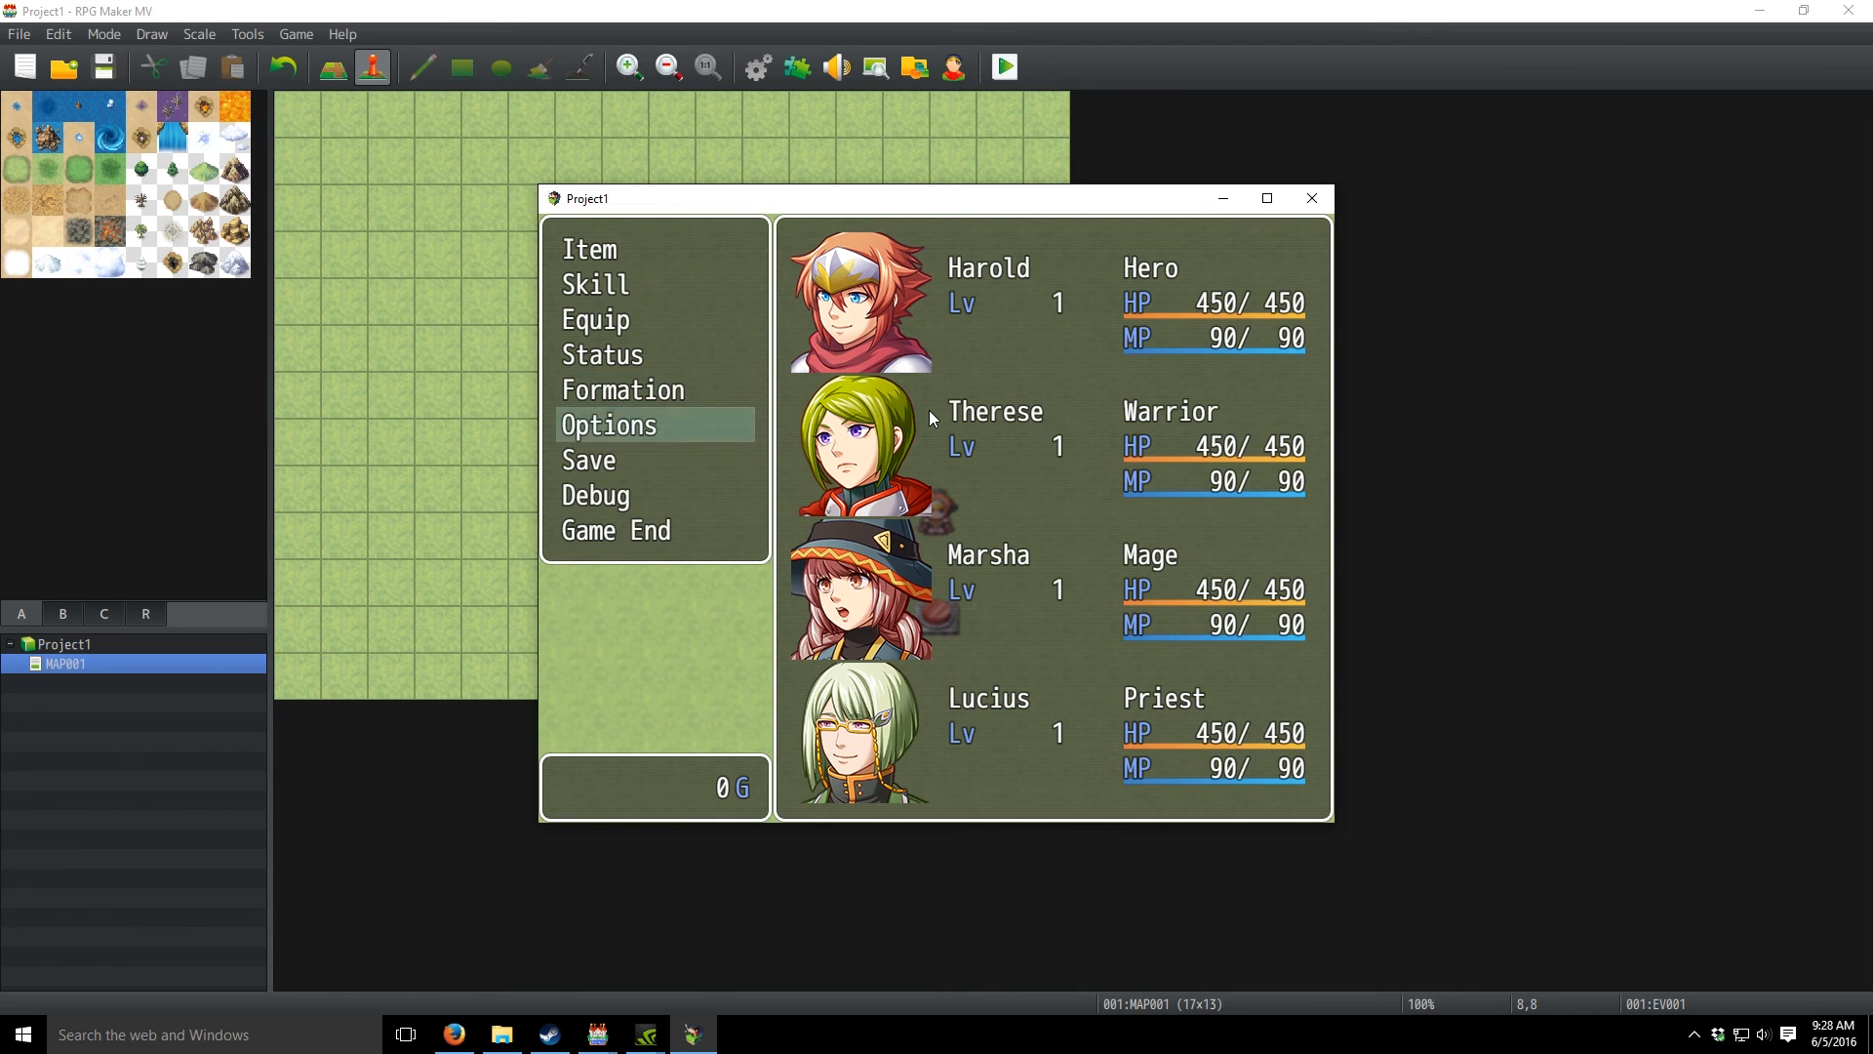
key(Down)
key(Down)
click(1311, 198)
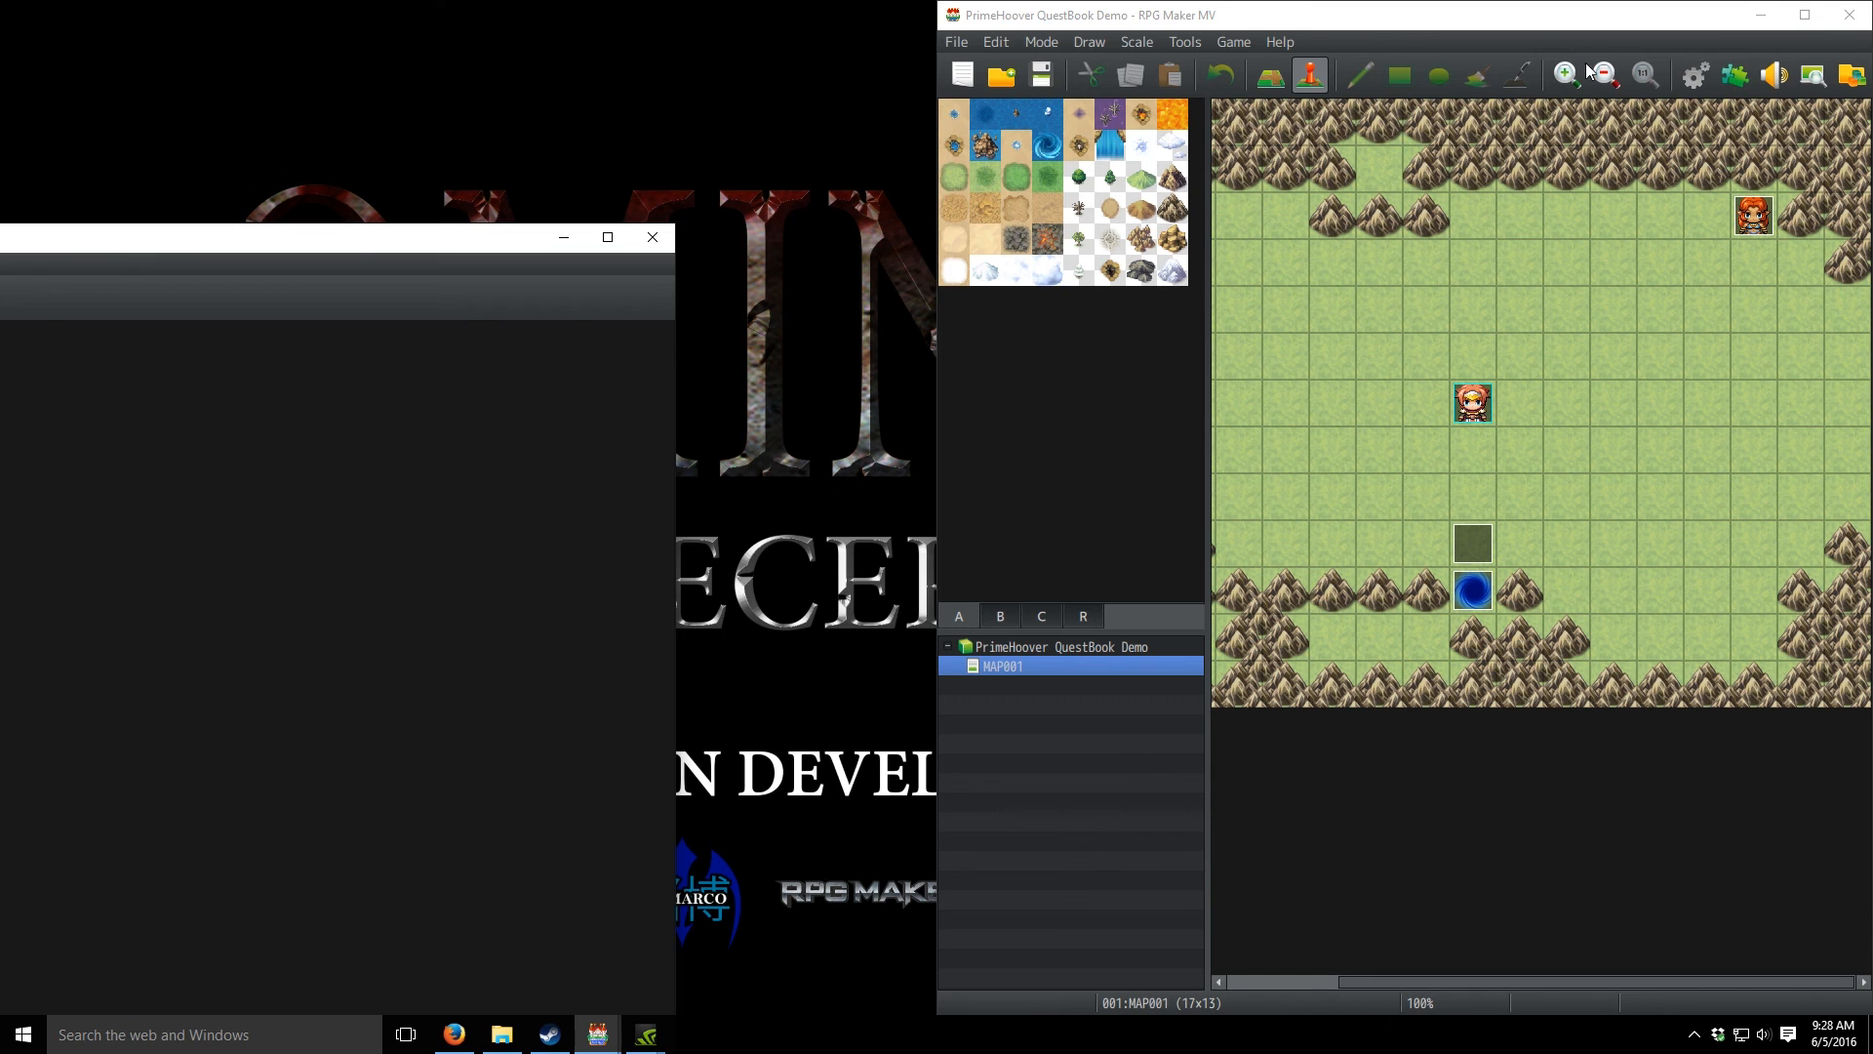
- Snap Project1's window alongside the PrimeHoover QuestBook Demo window, and briefly check its plugin list
drag(425, 240, 2, 146)
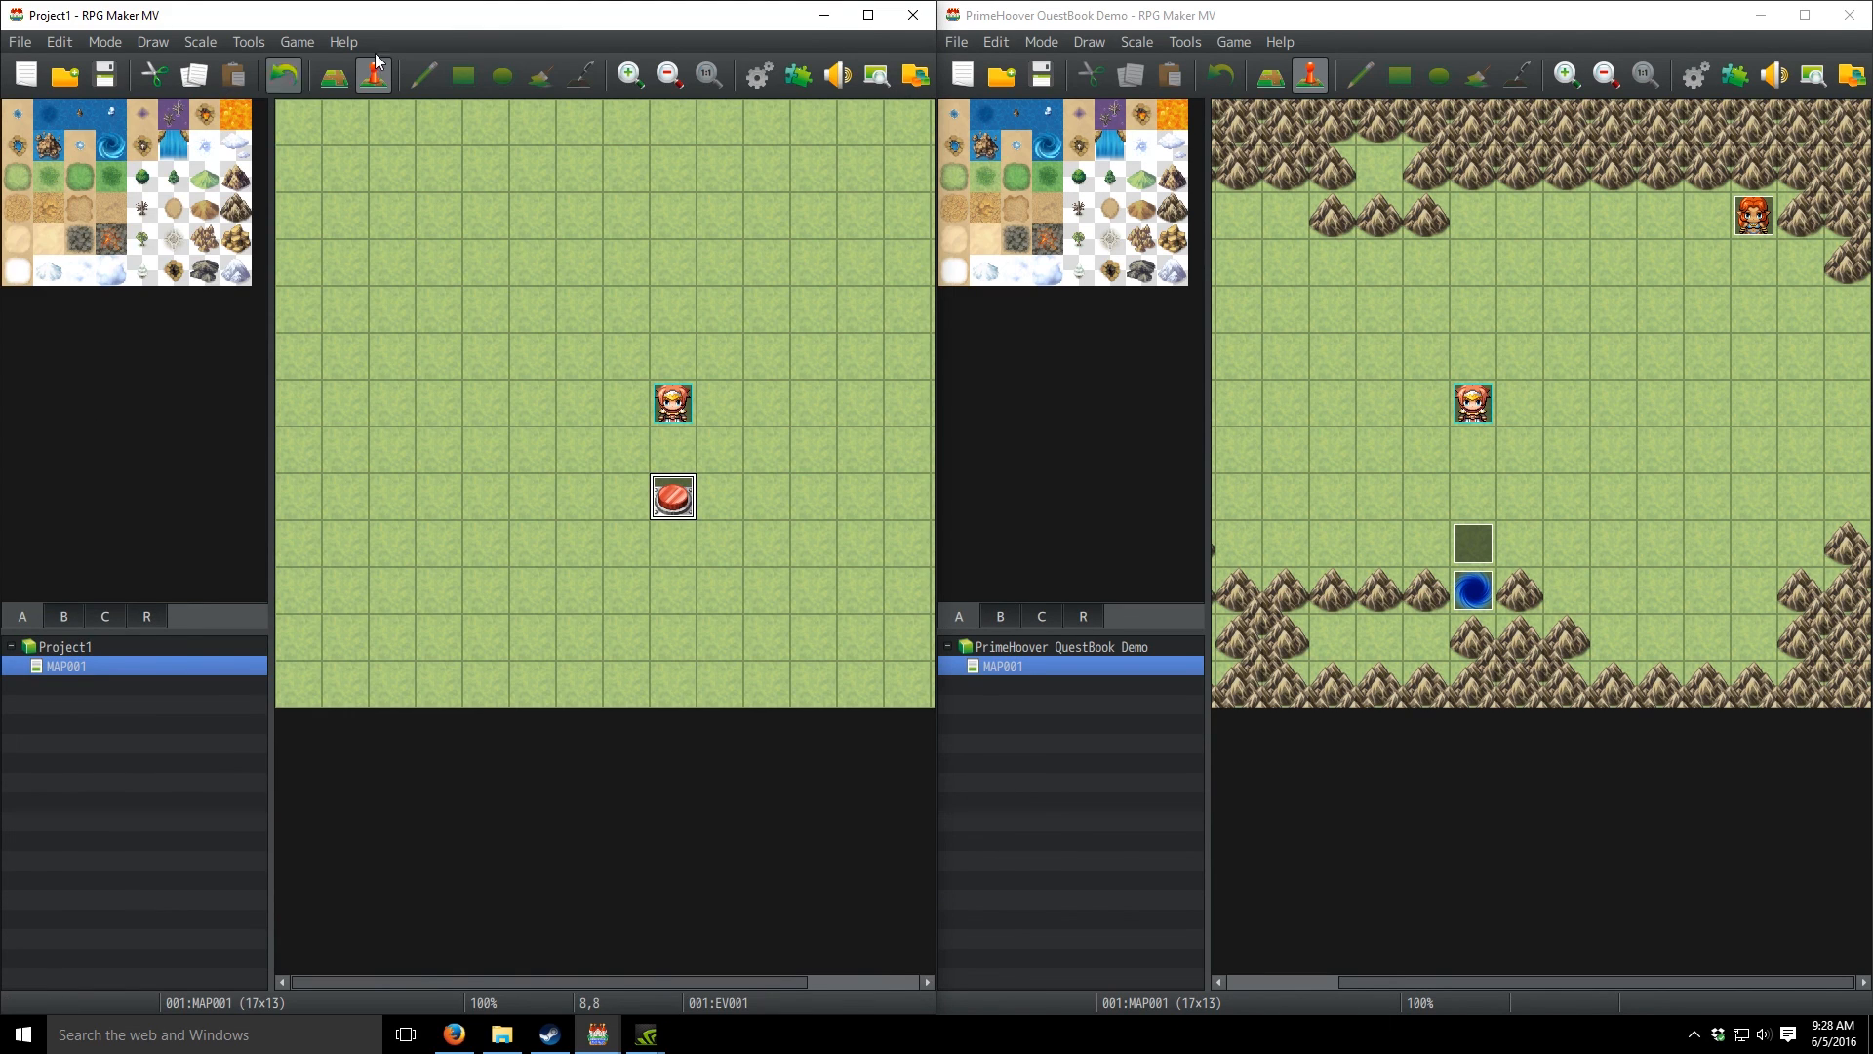
click(798, 75)
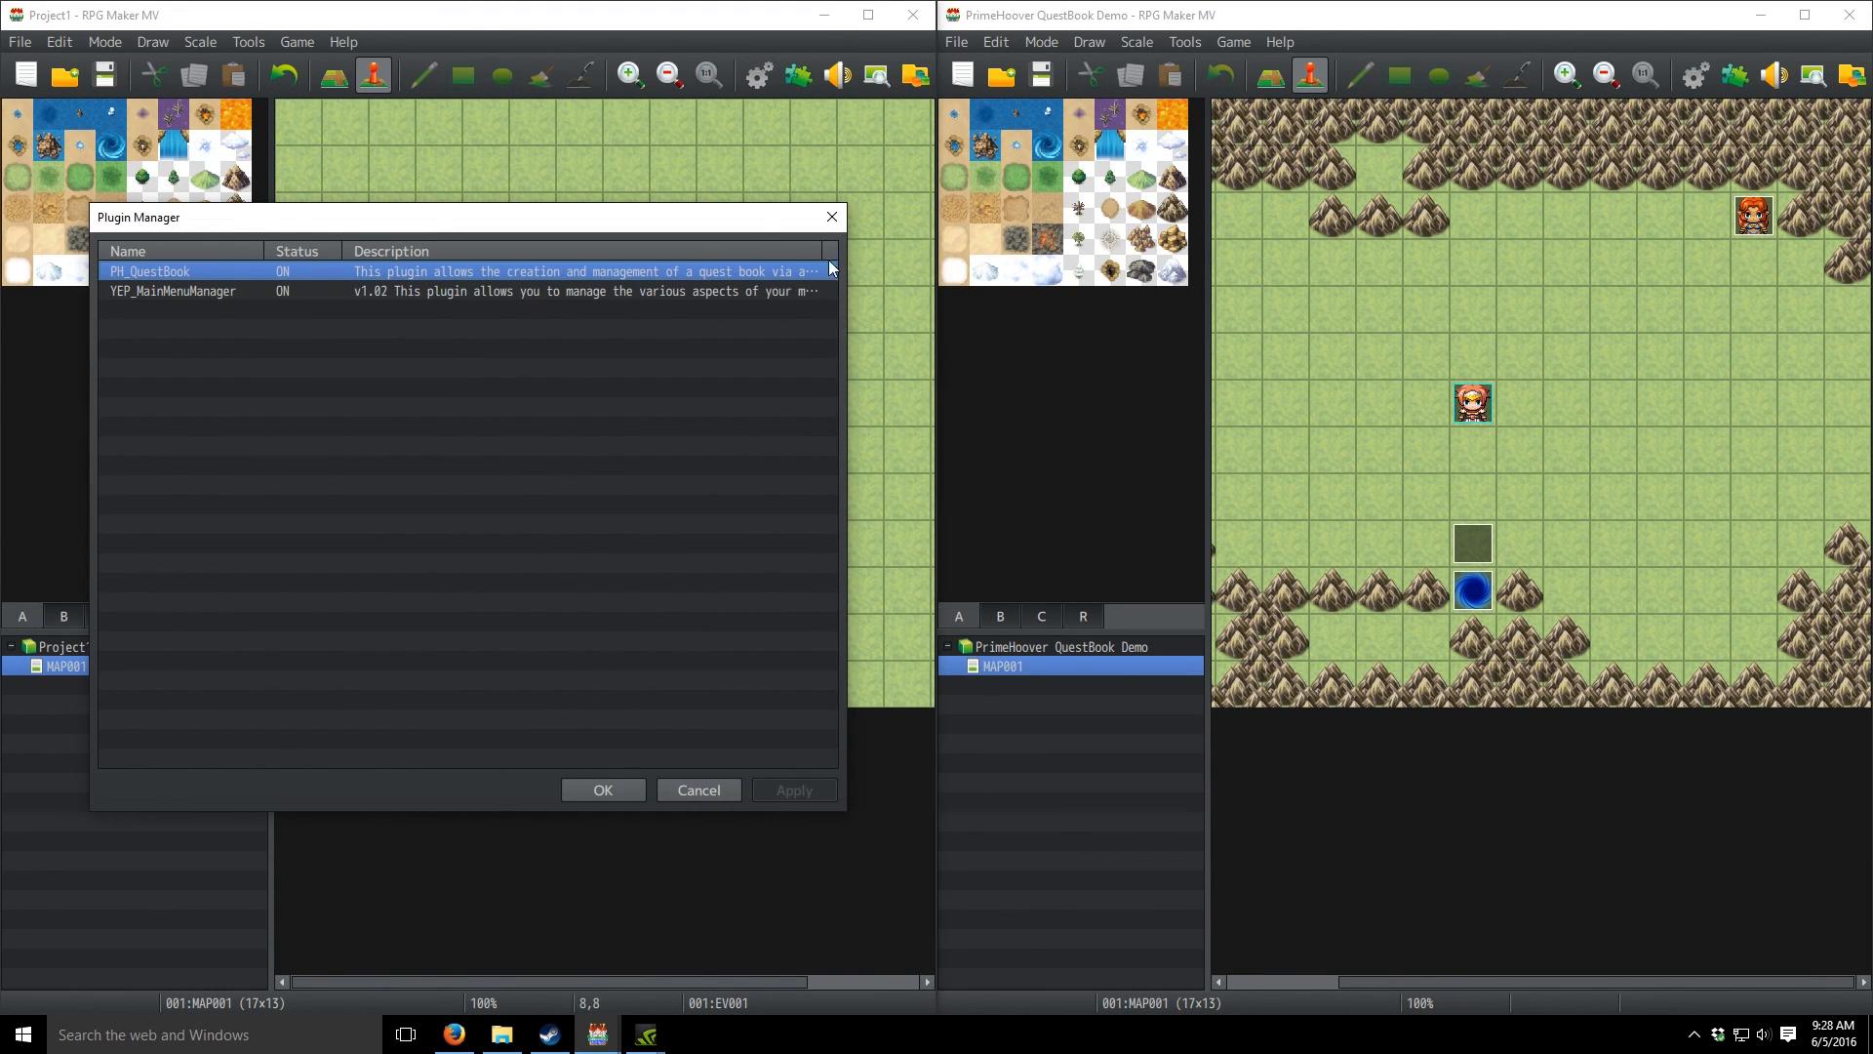
click(831, 216)
- Name common event 0002 "Quest Book" in Project1's database, apply the change and close the database
click(766, 80)
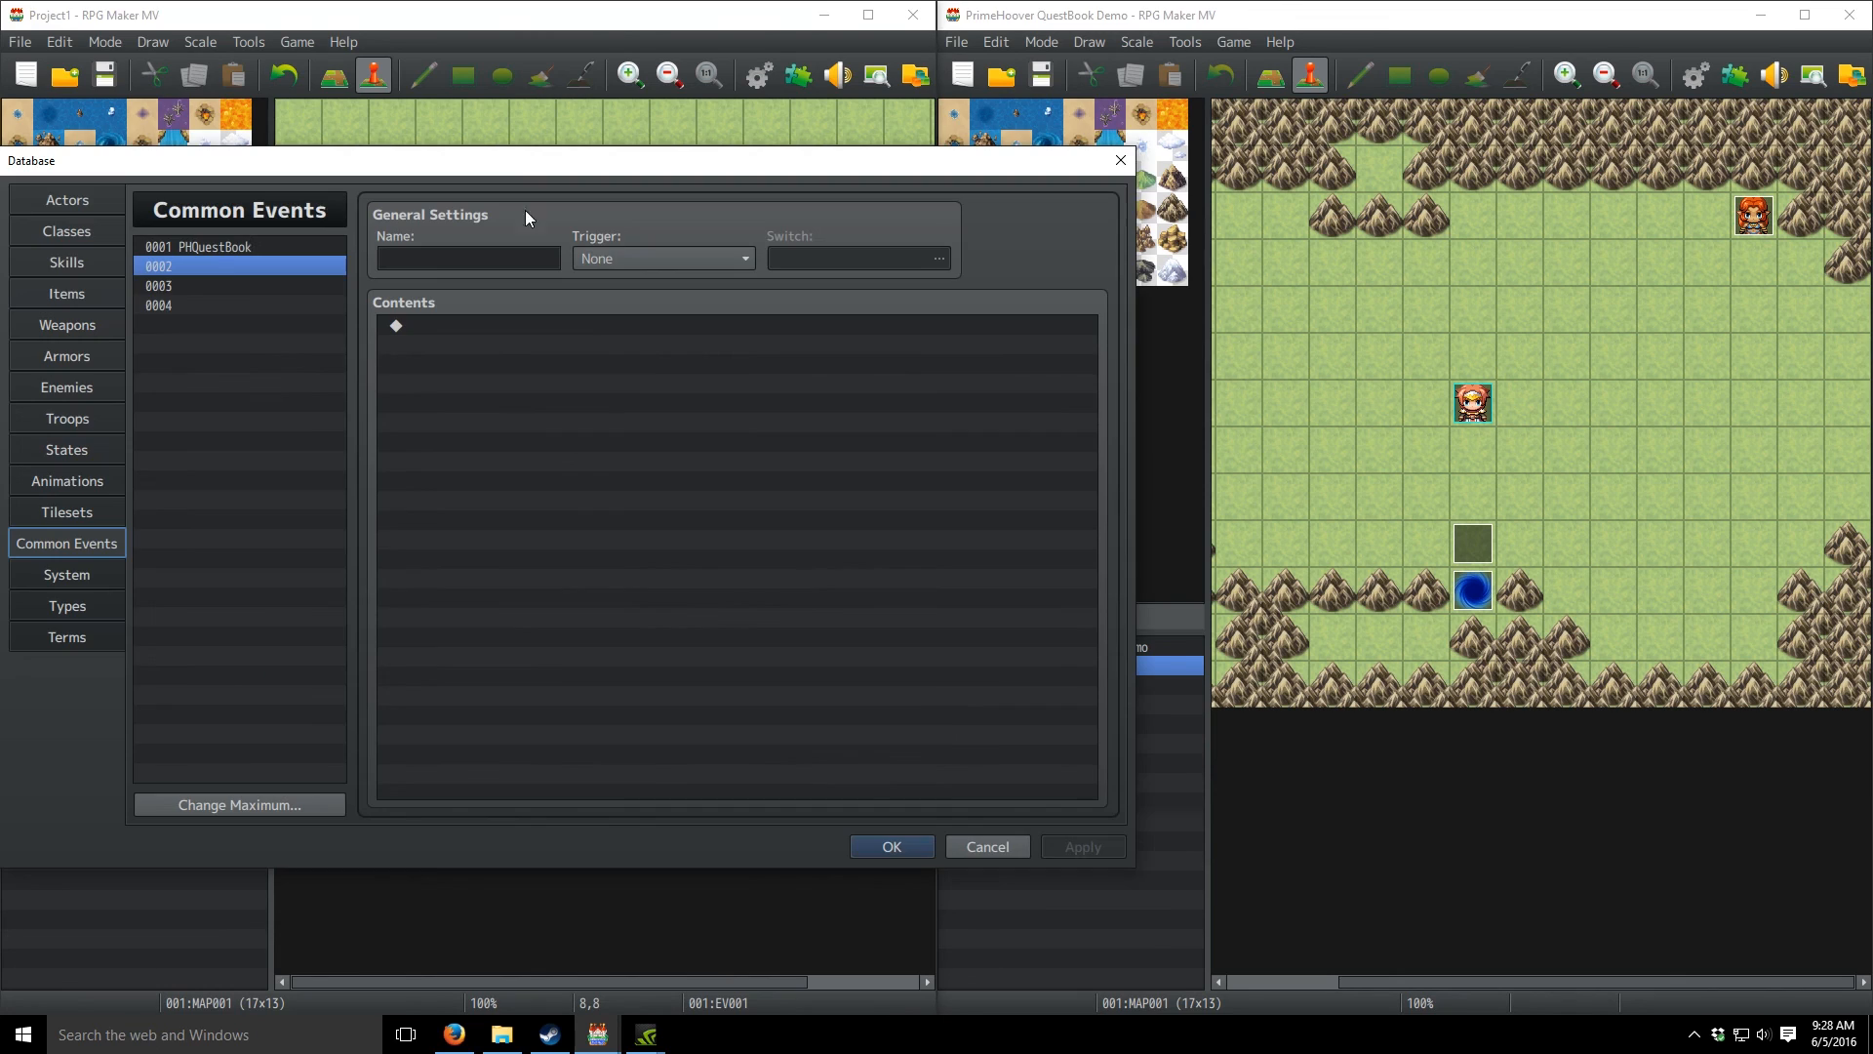
click(203, 269)
click(474, 260)
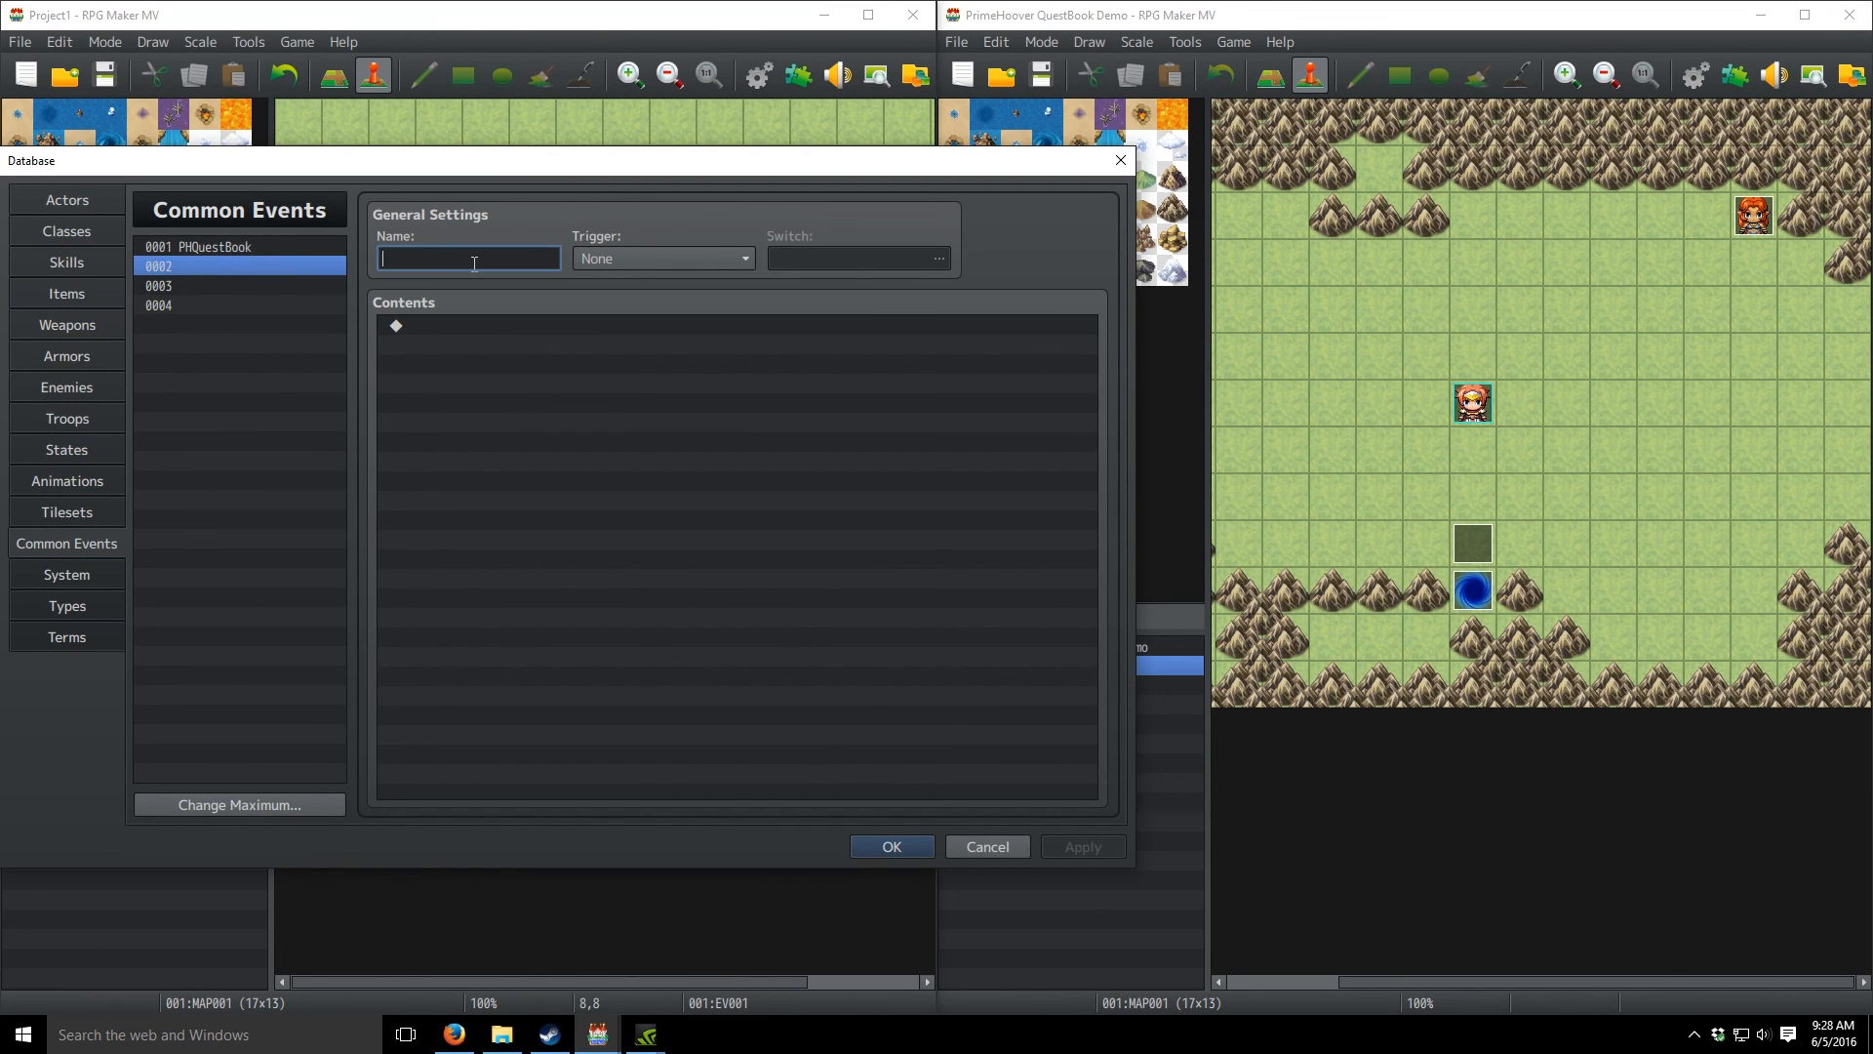
text(Quest Book)
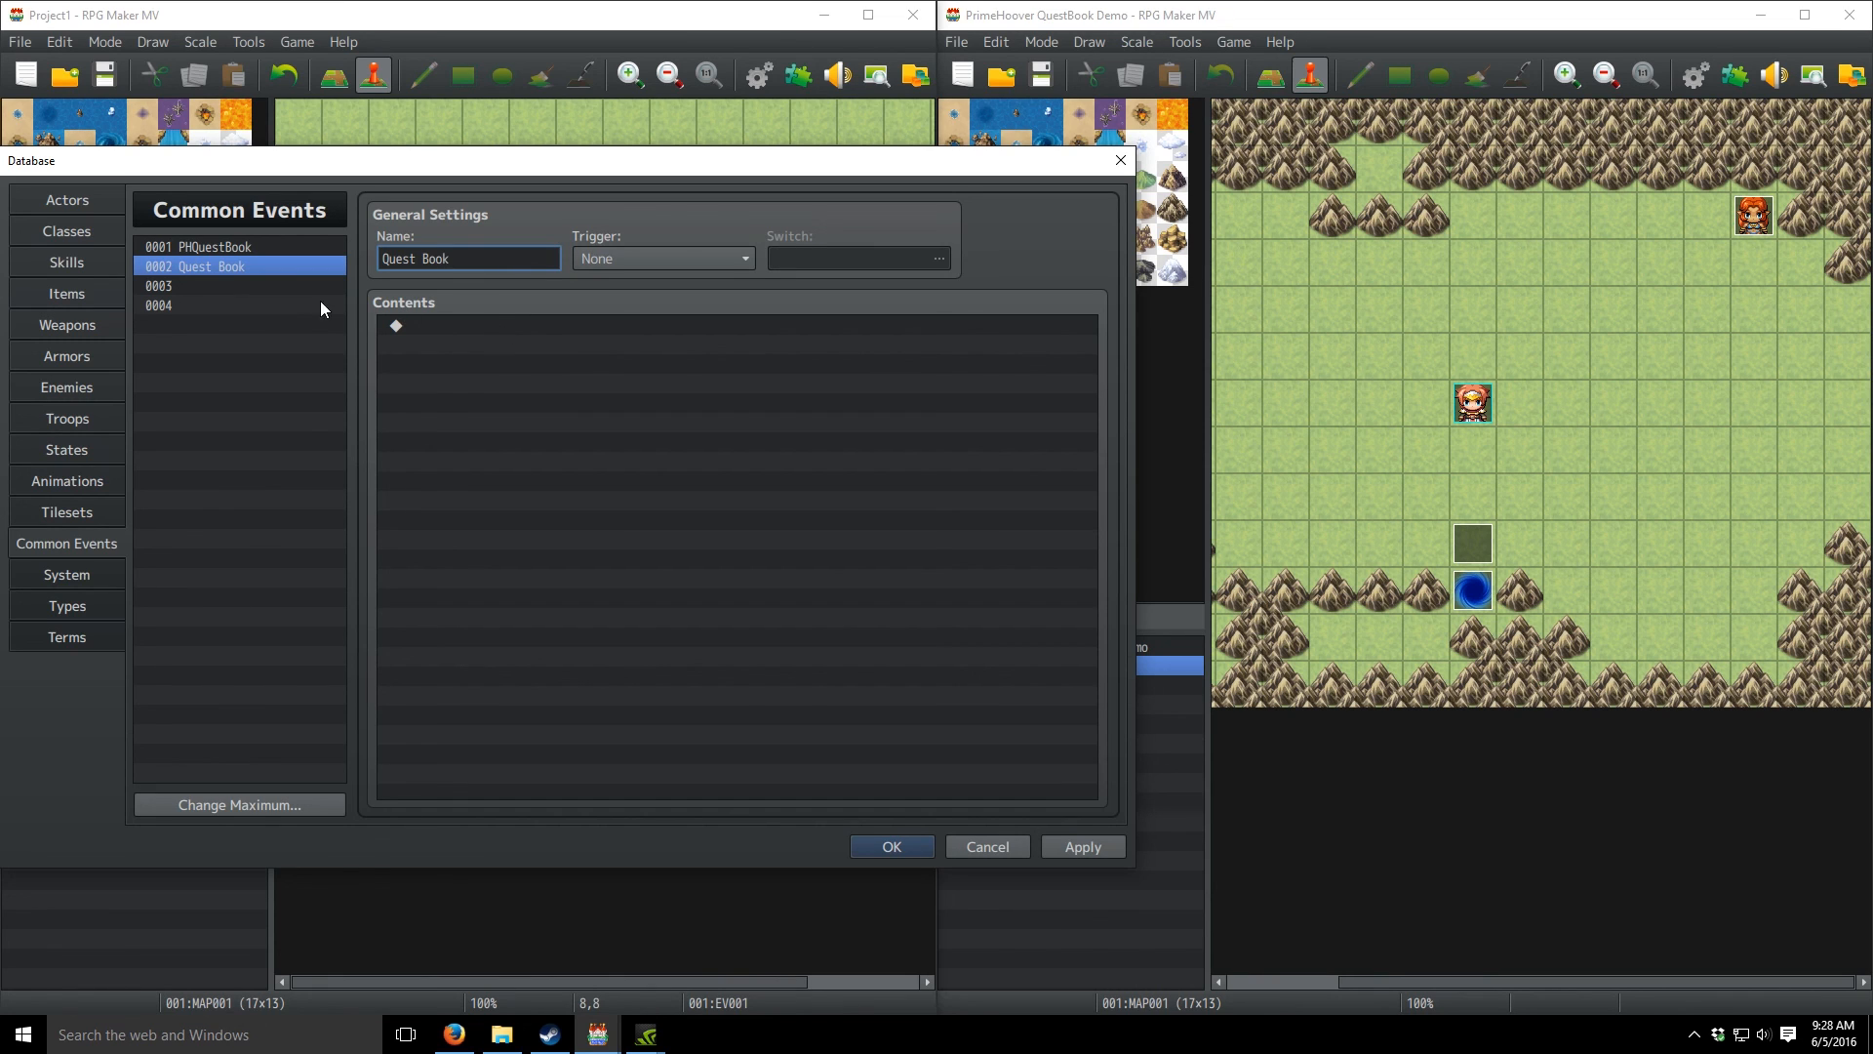
click(1065, 847)
click(907, 846)
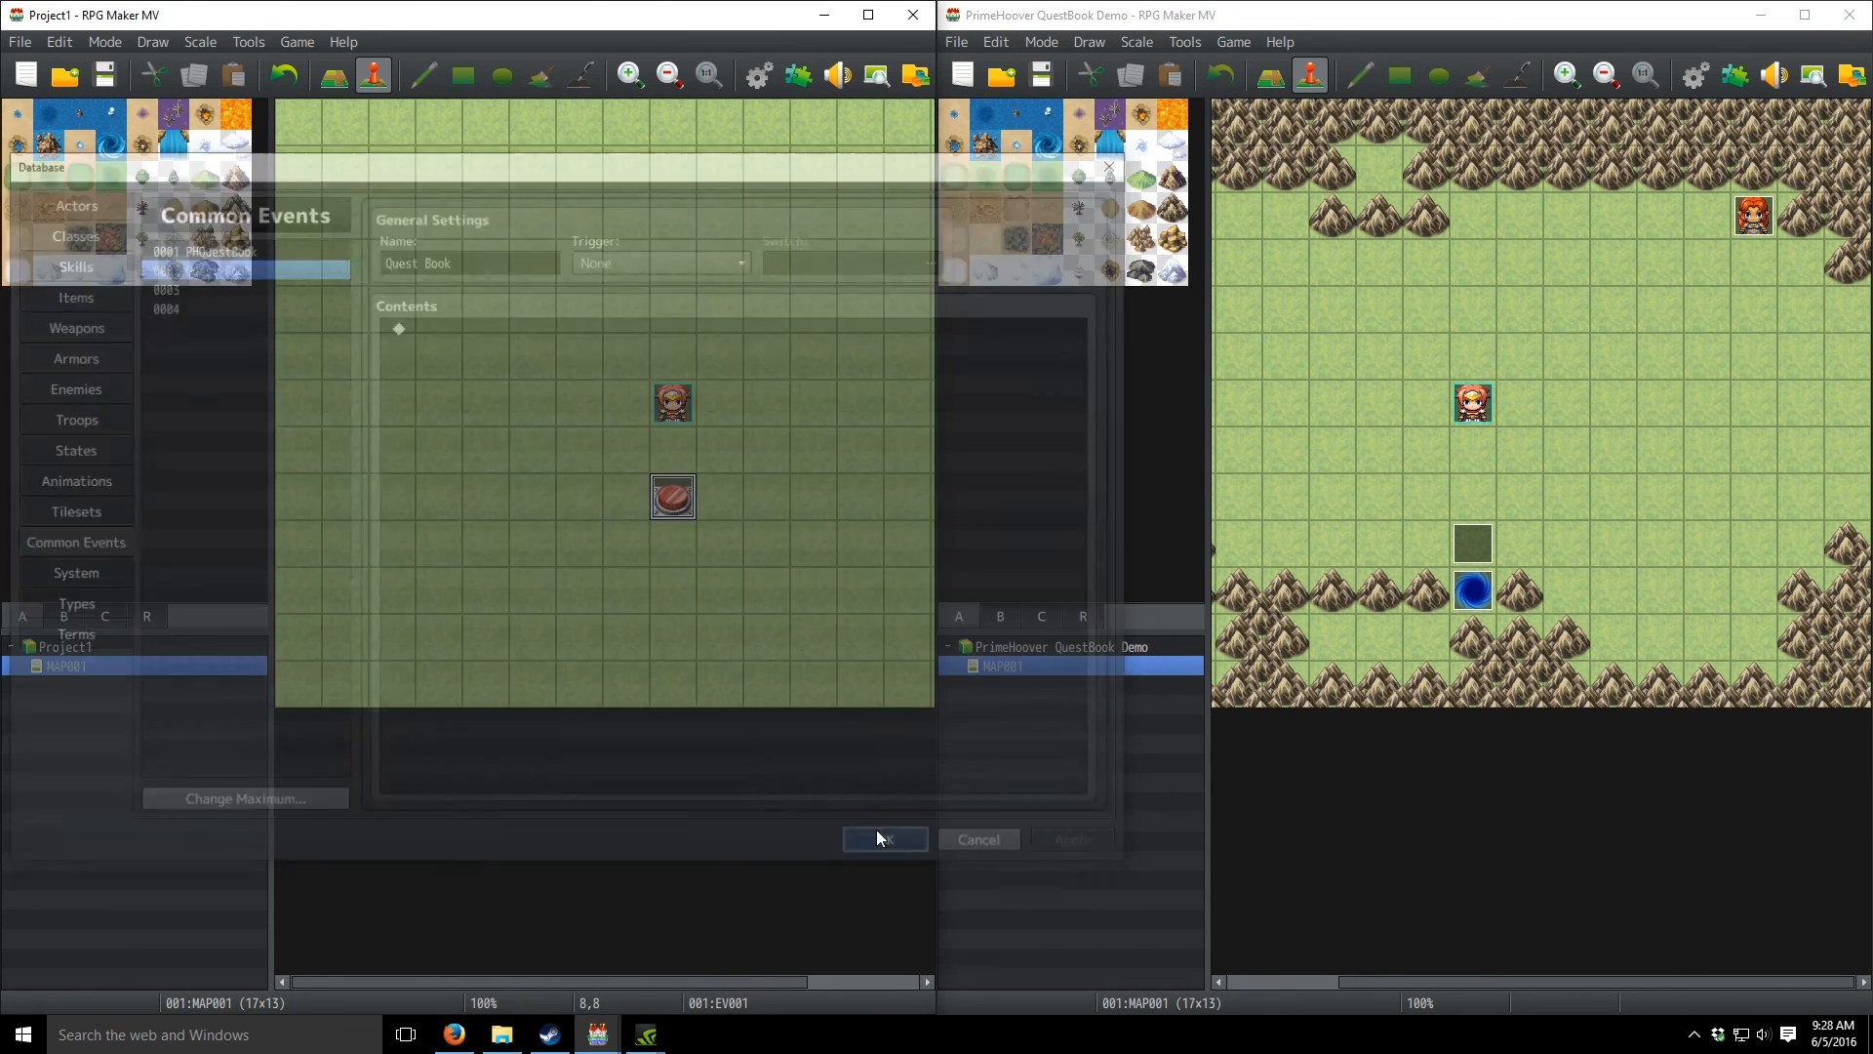
- Copy the "PHQuestBook show" command from the PH_QuestBook plugin's help in Project1, and close the plugin manager
click(798, 75)
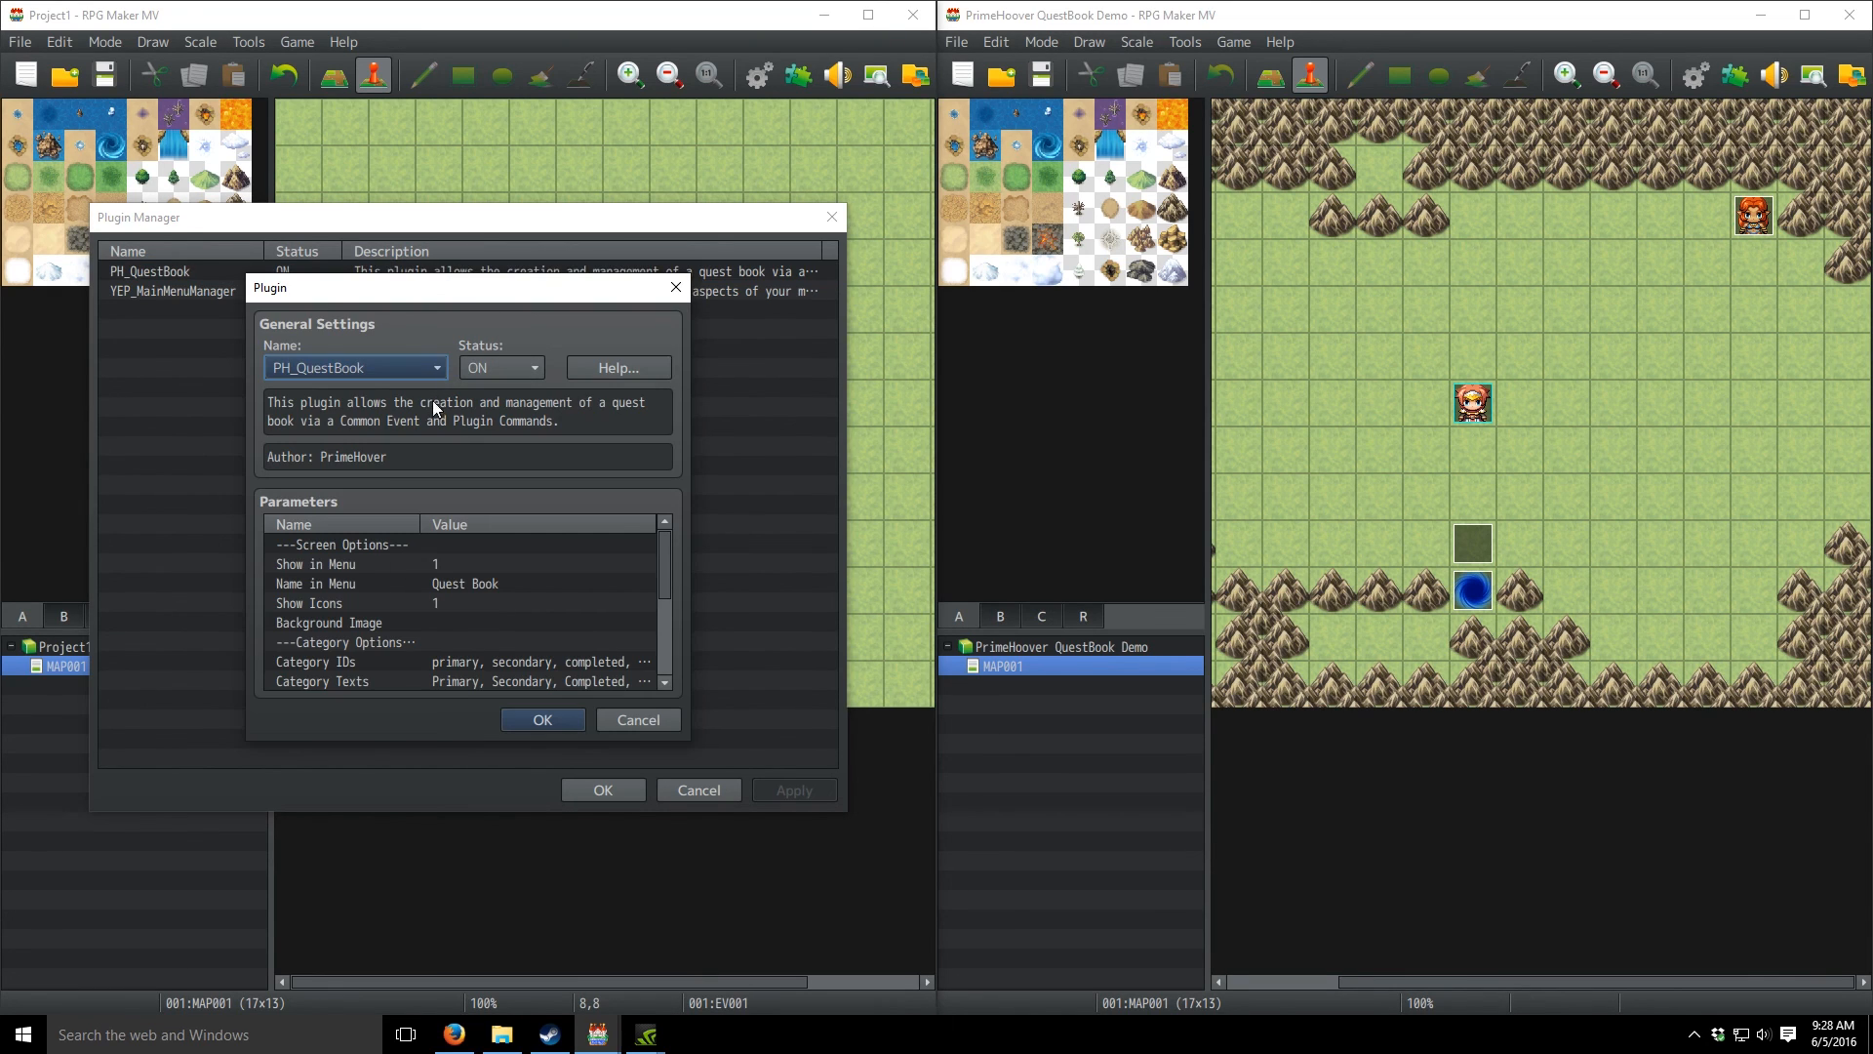
click(649, 368)
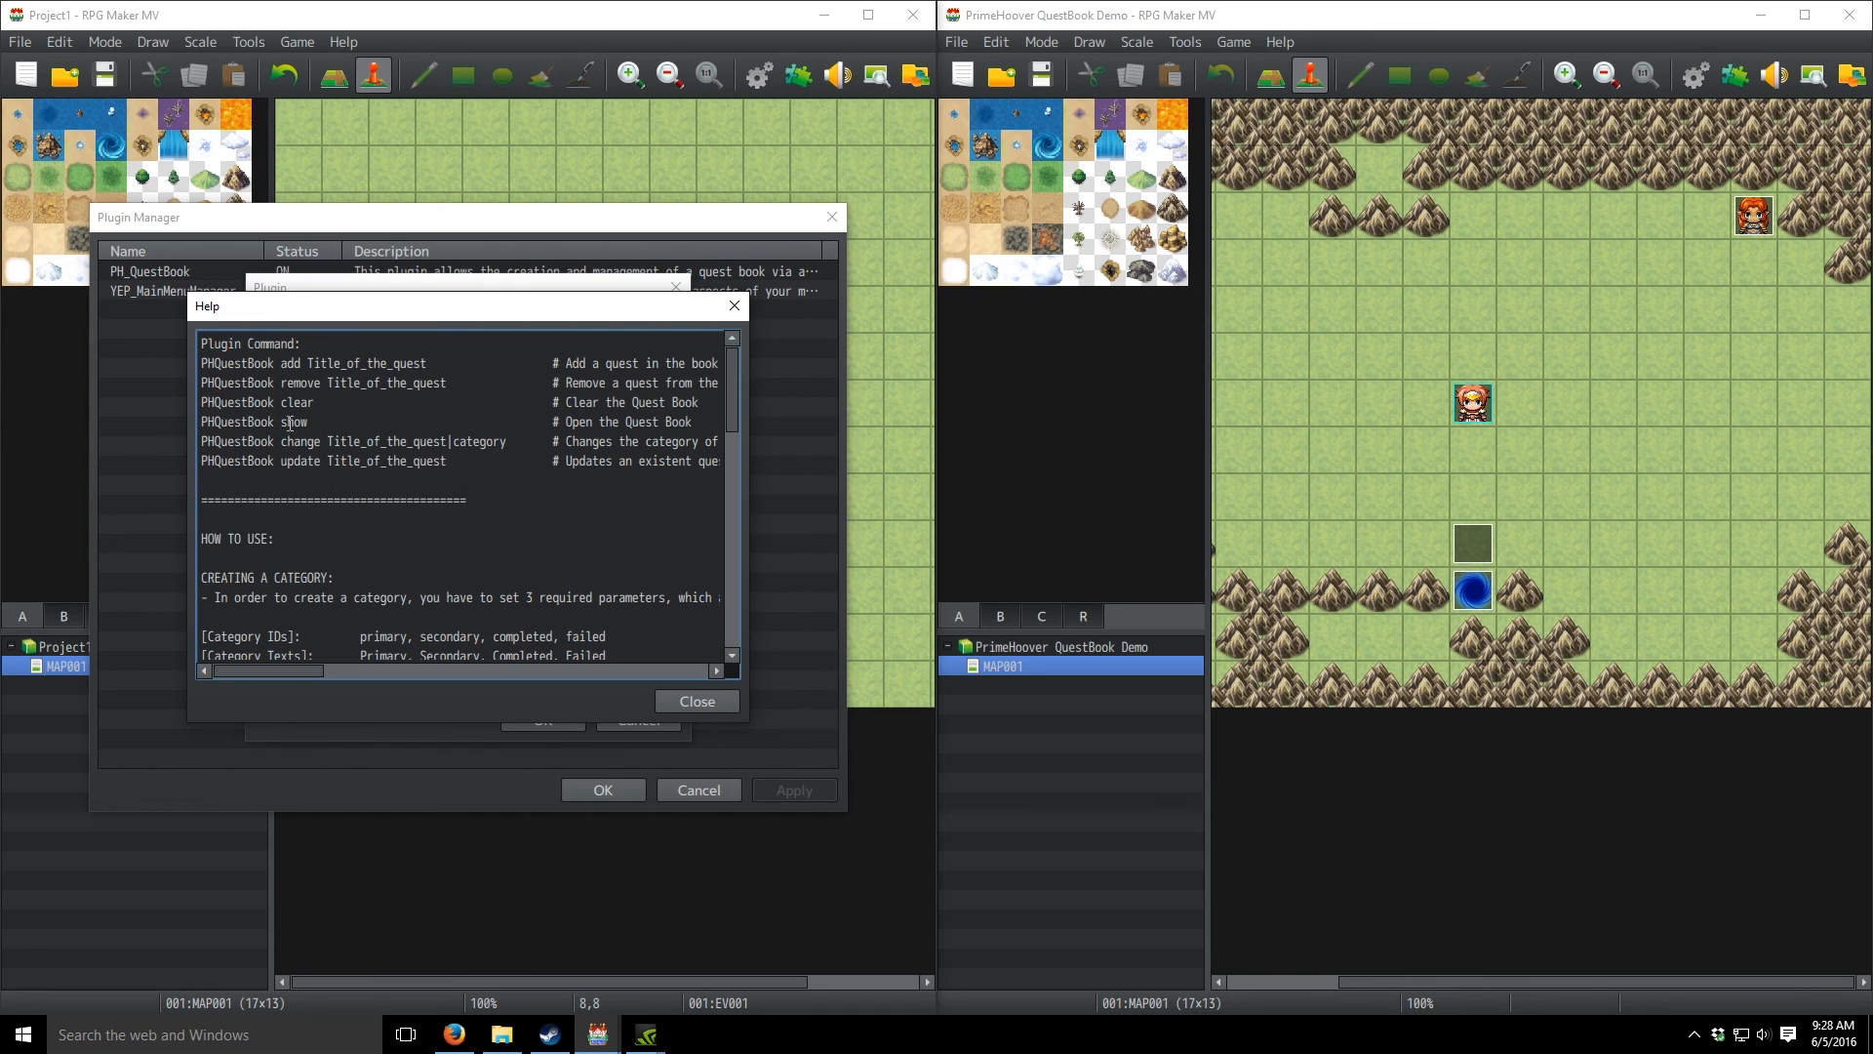
drag(327, 423, 199, 423)
key(ctrl+c)
click(367, 435)
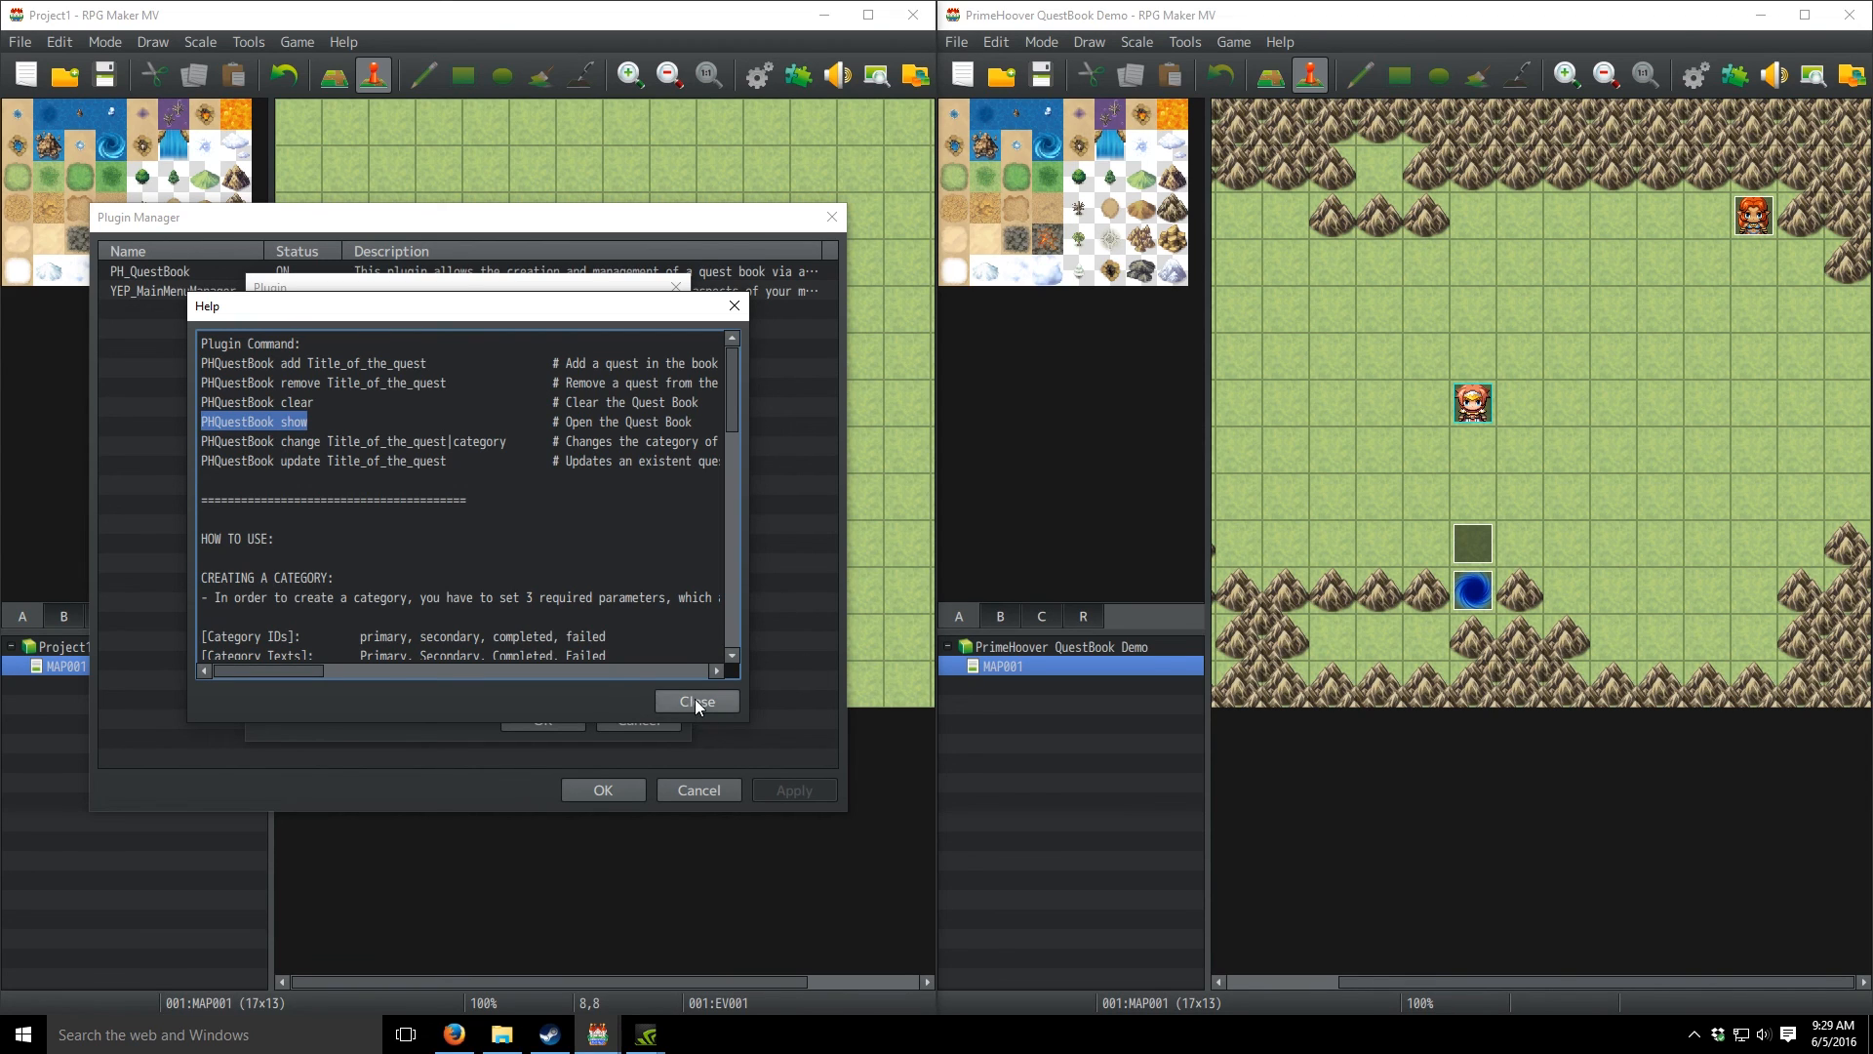
click(696, 702)
click(542, 723)
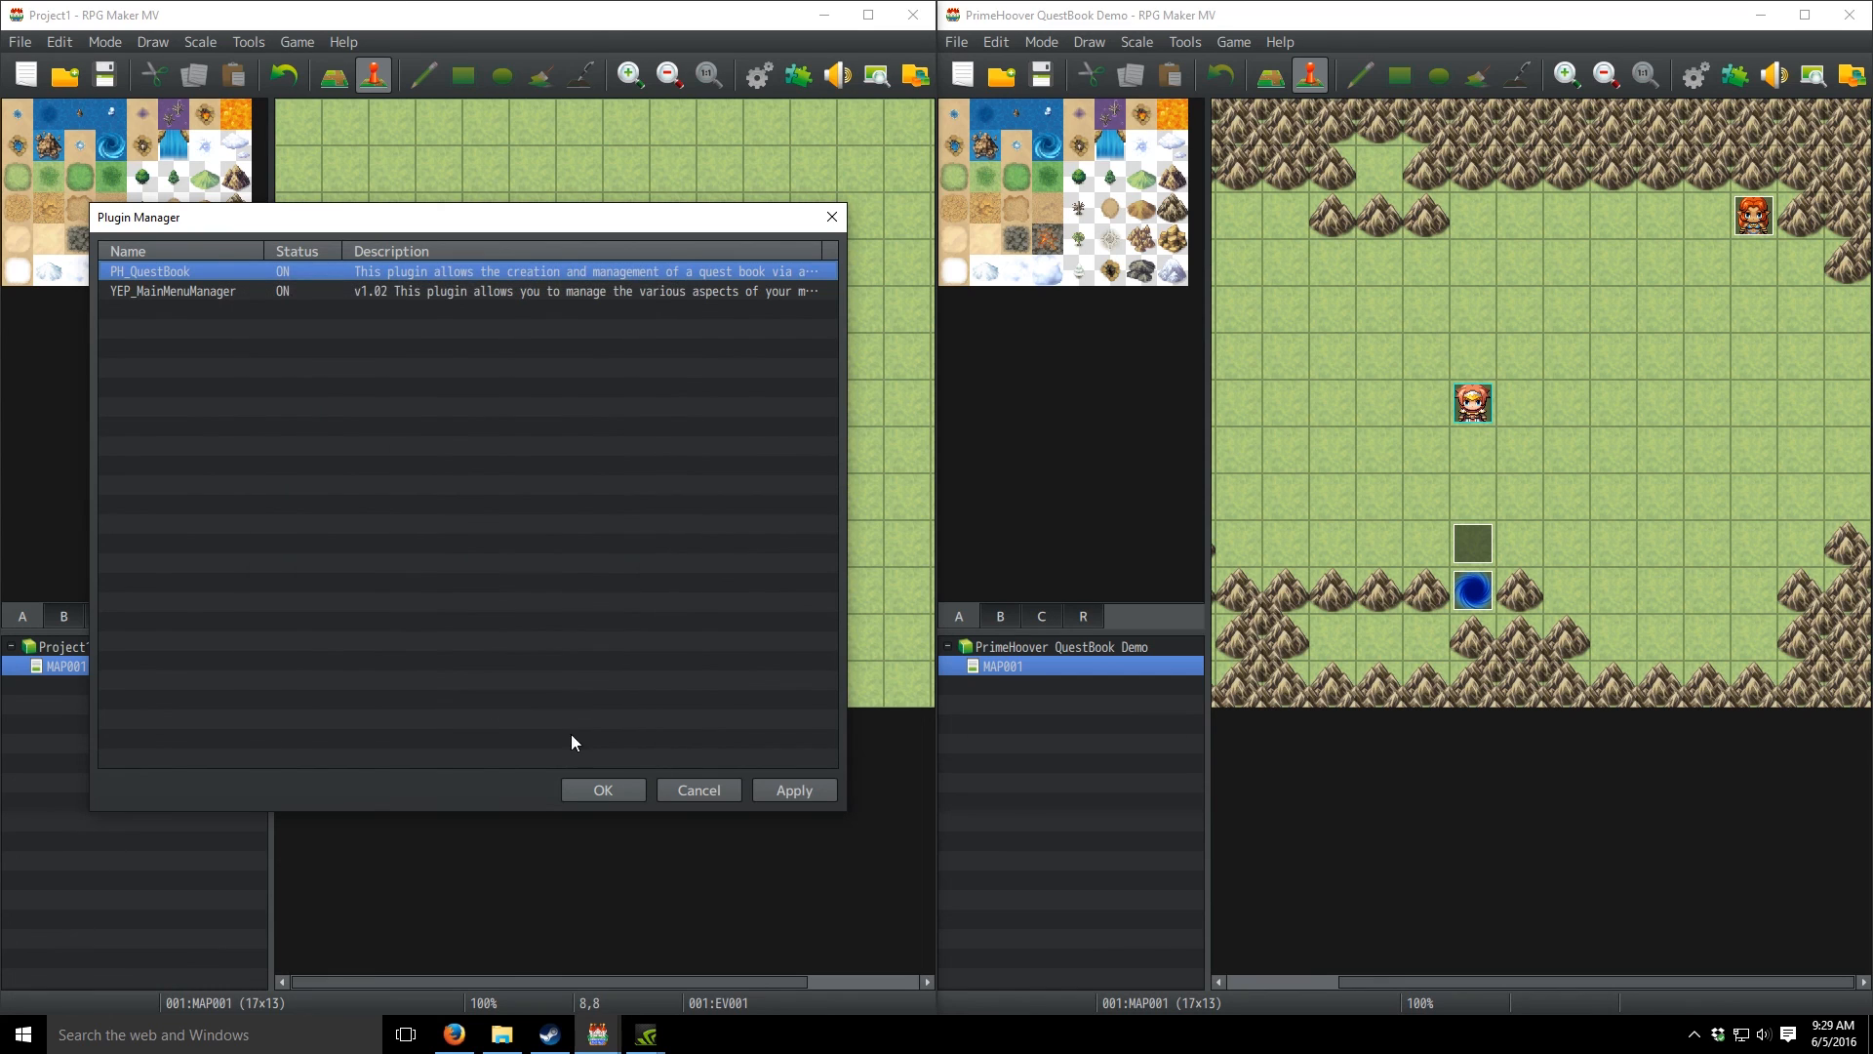
click(768, 786)
click(624, 789)
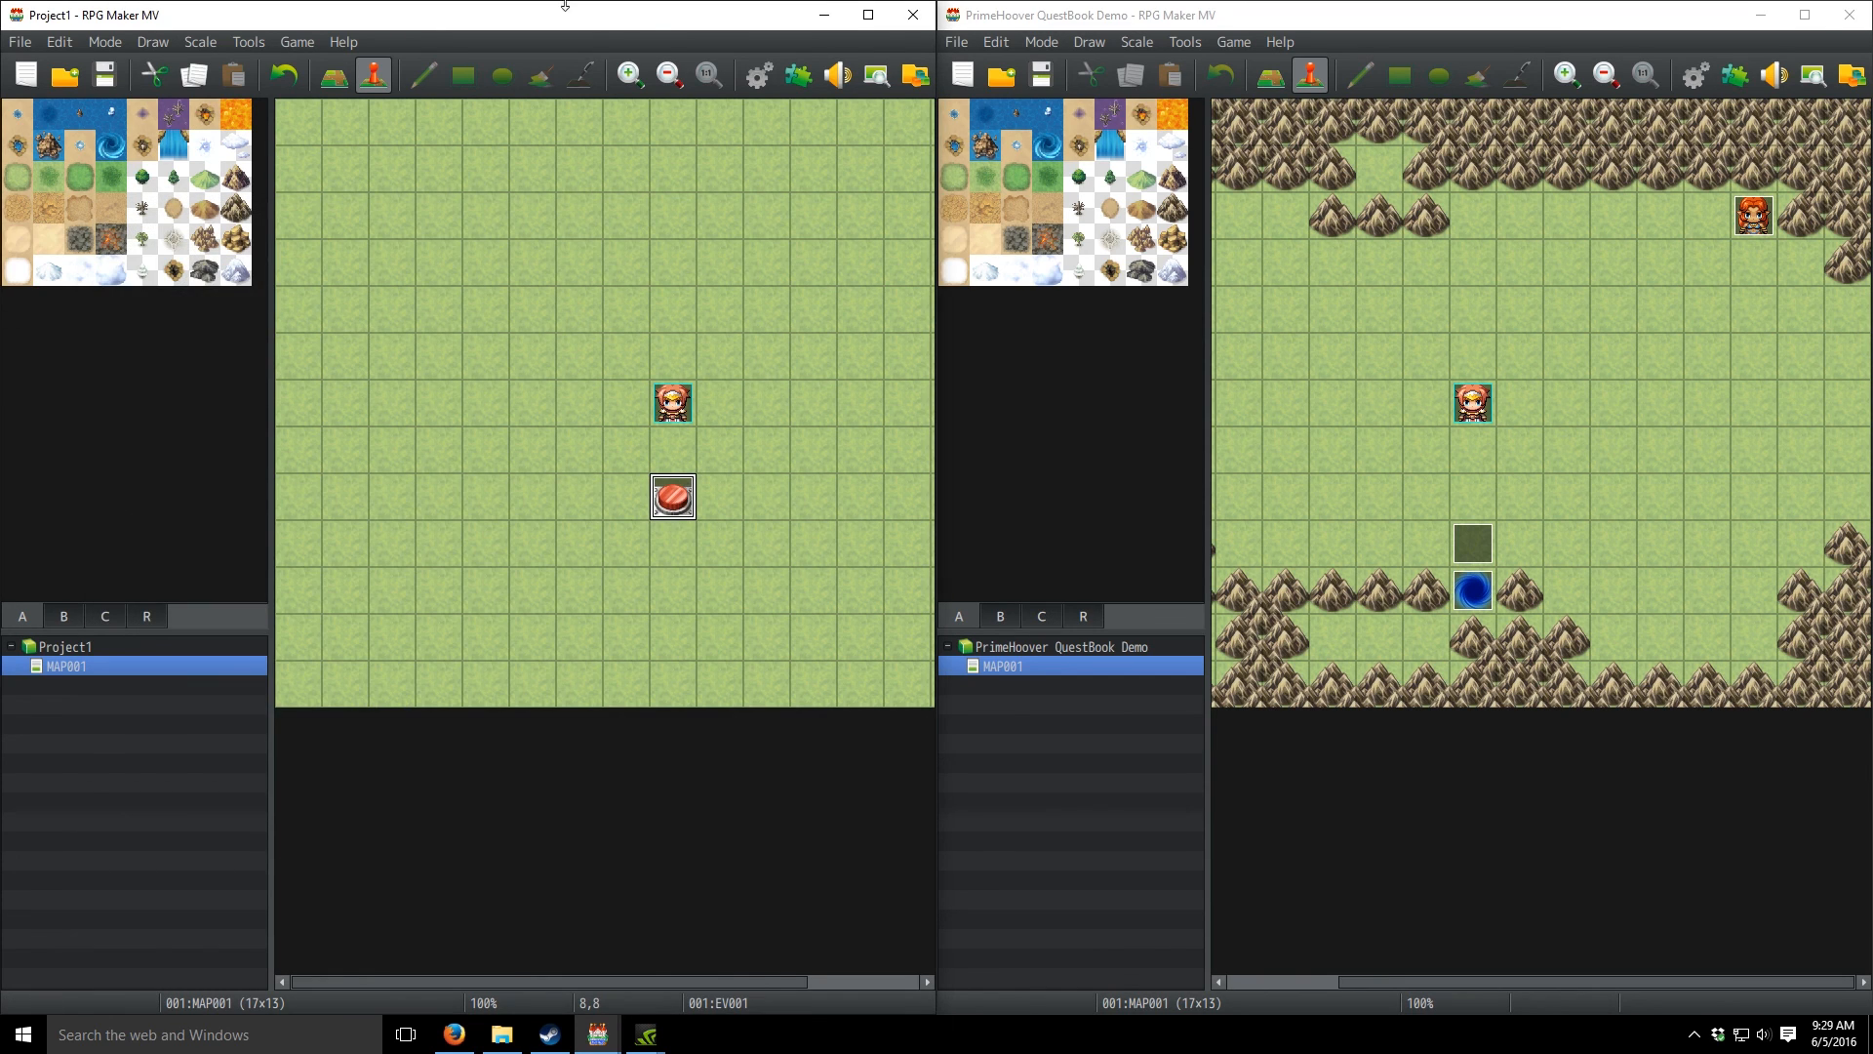
- Add the plugin command "PHQuestBook show" to Project1's common event 0002 Quest Book, apply it and close the database
click(760, 76)
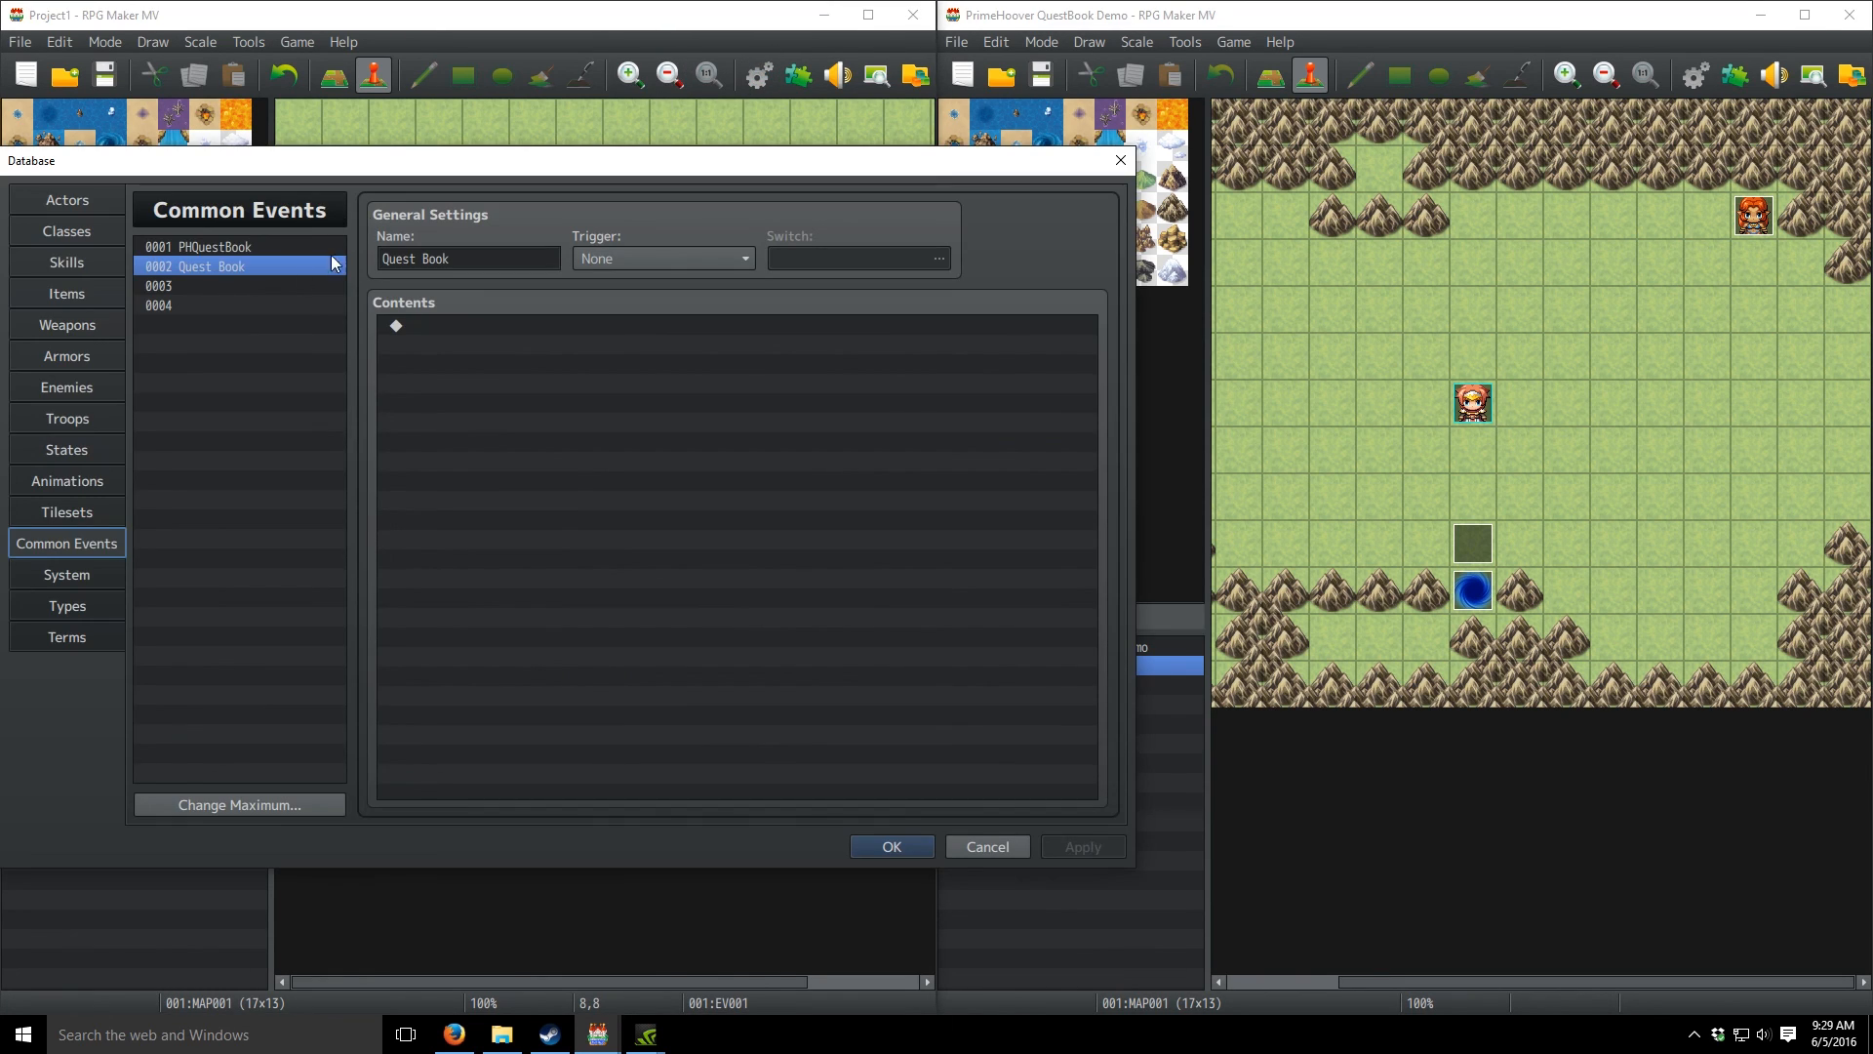
click(554, 328)
double_click(553, 326)
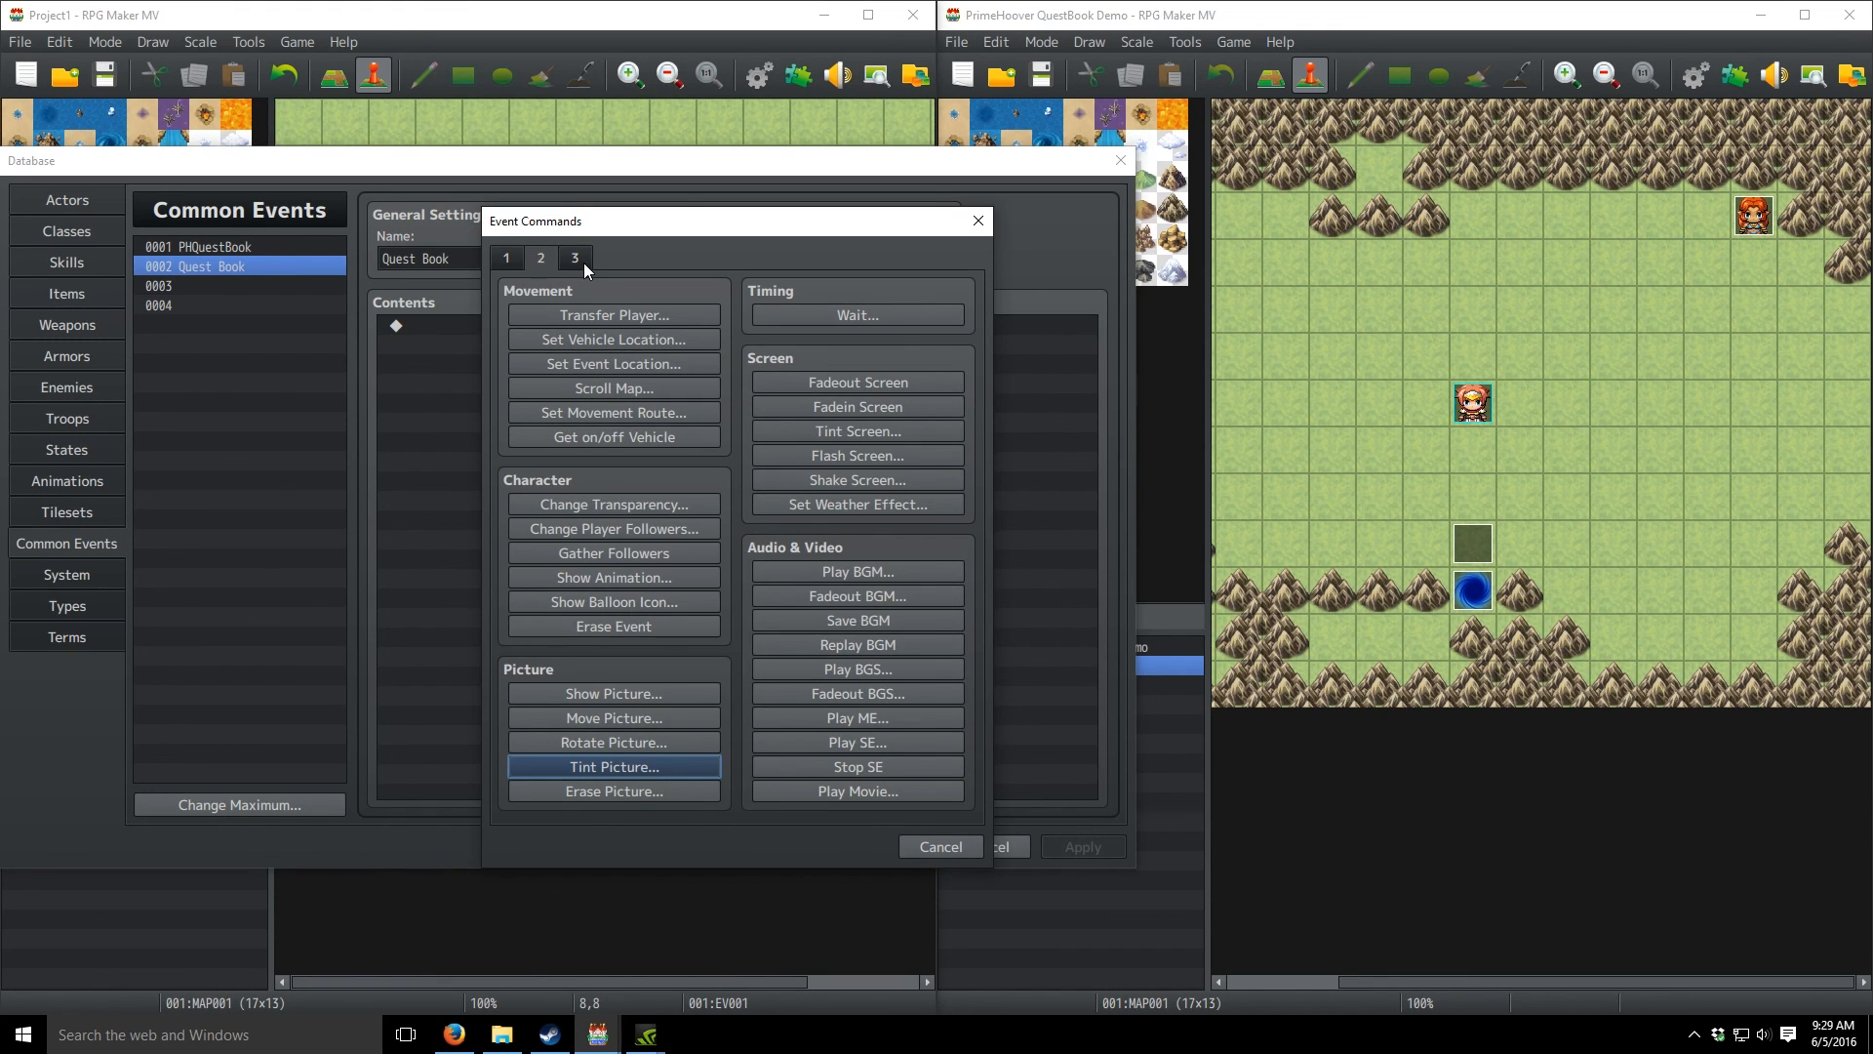
click(576, 257)
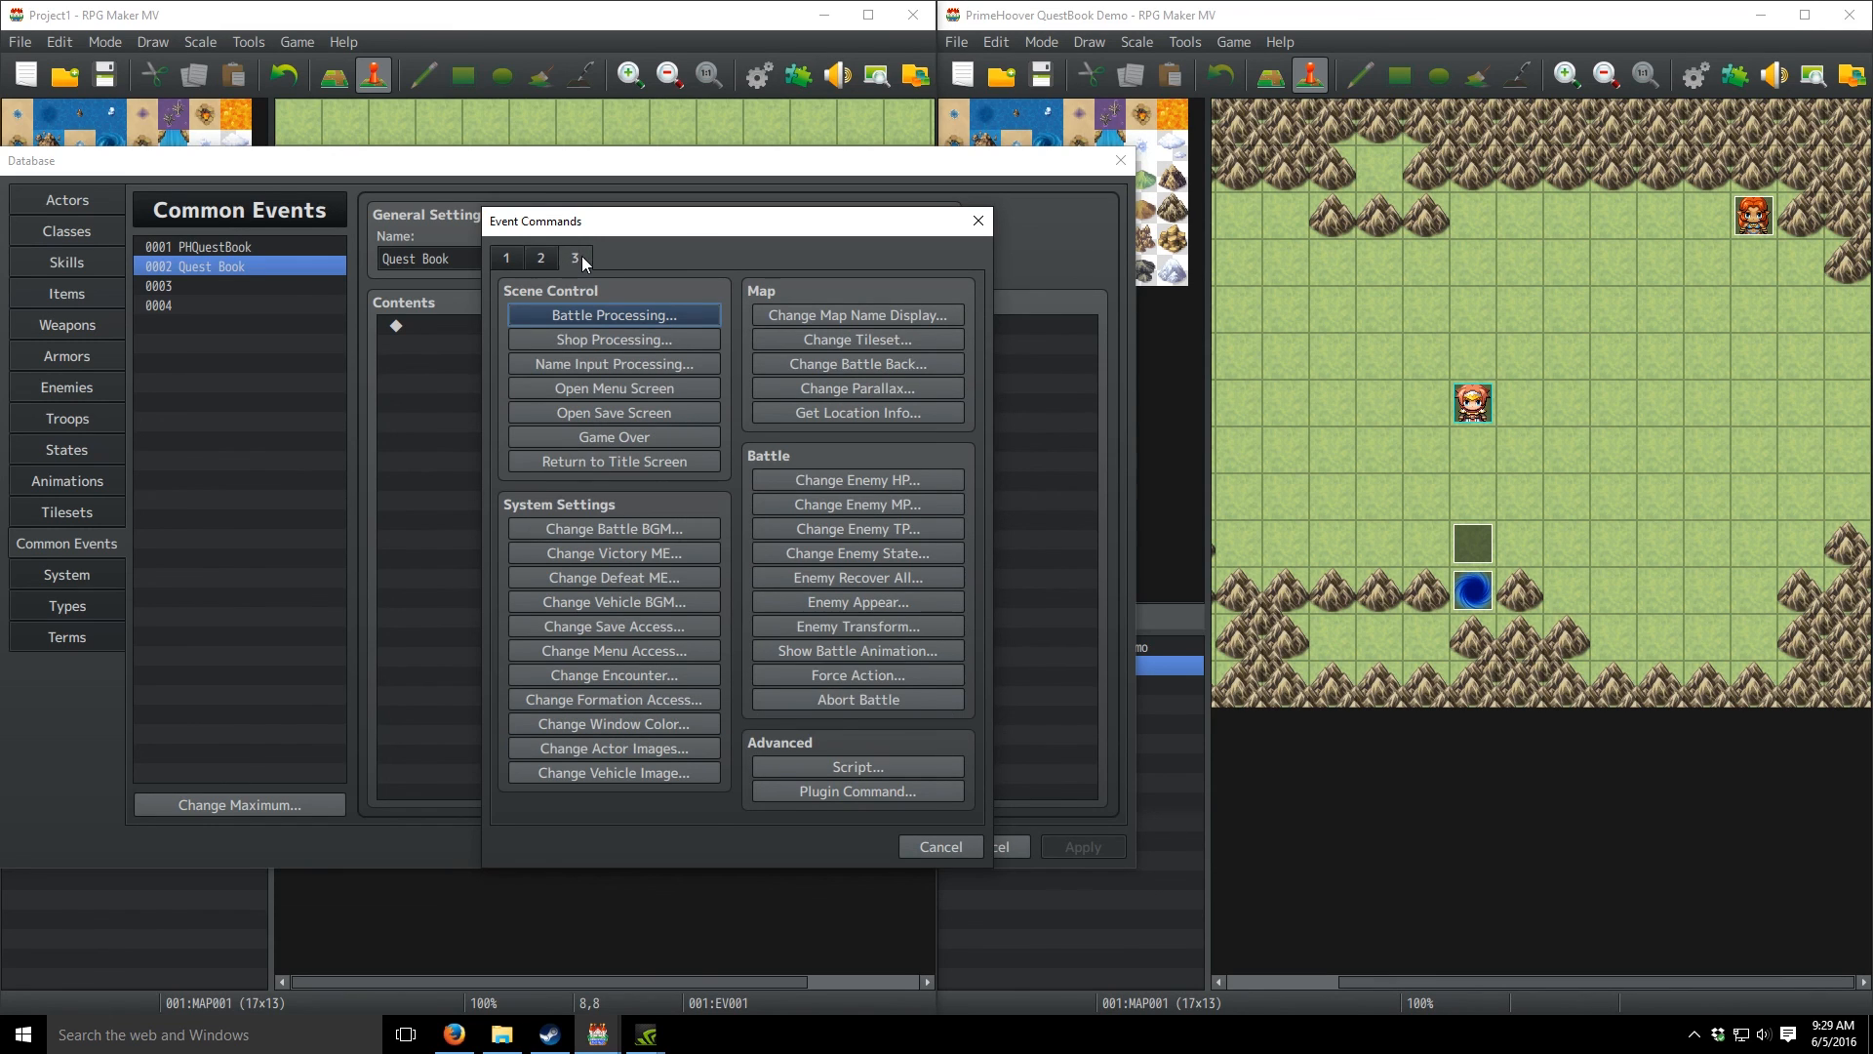
click(853, 791)
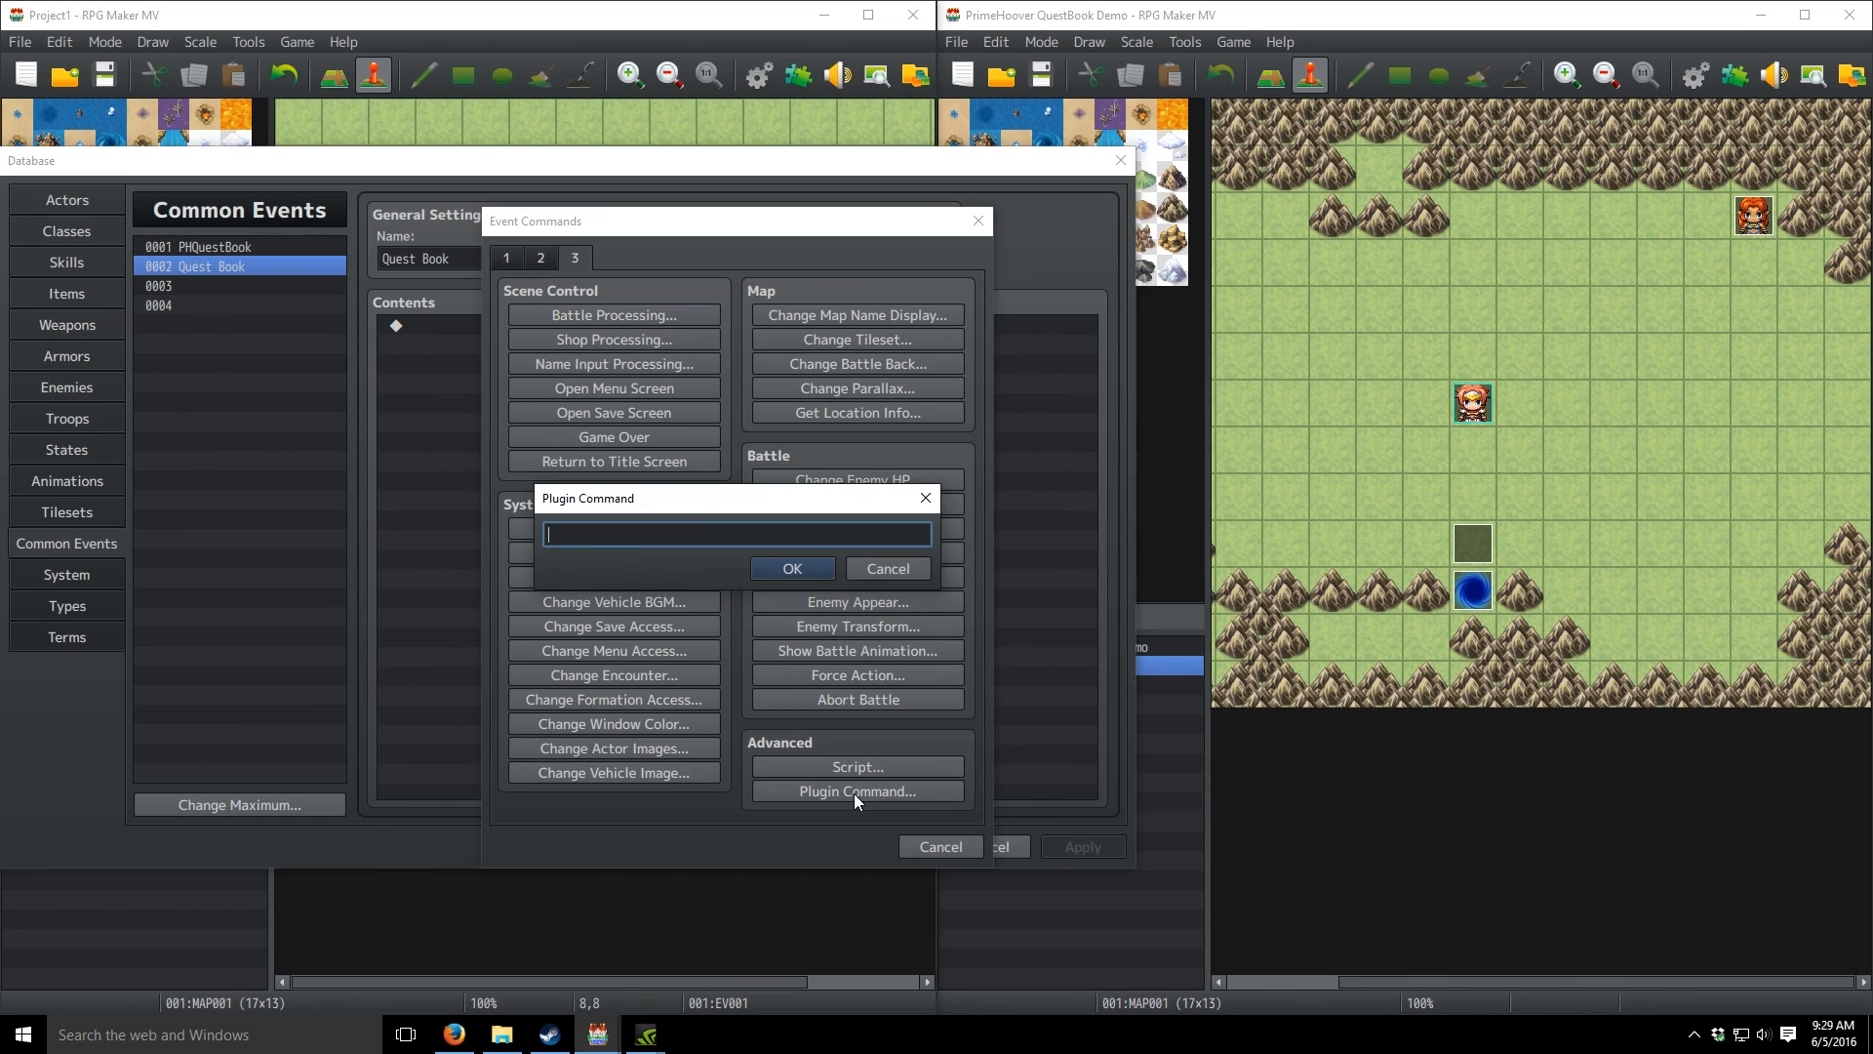
key(ctrl+v)
click(790, 569)
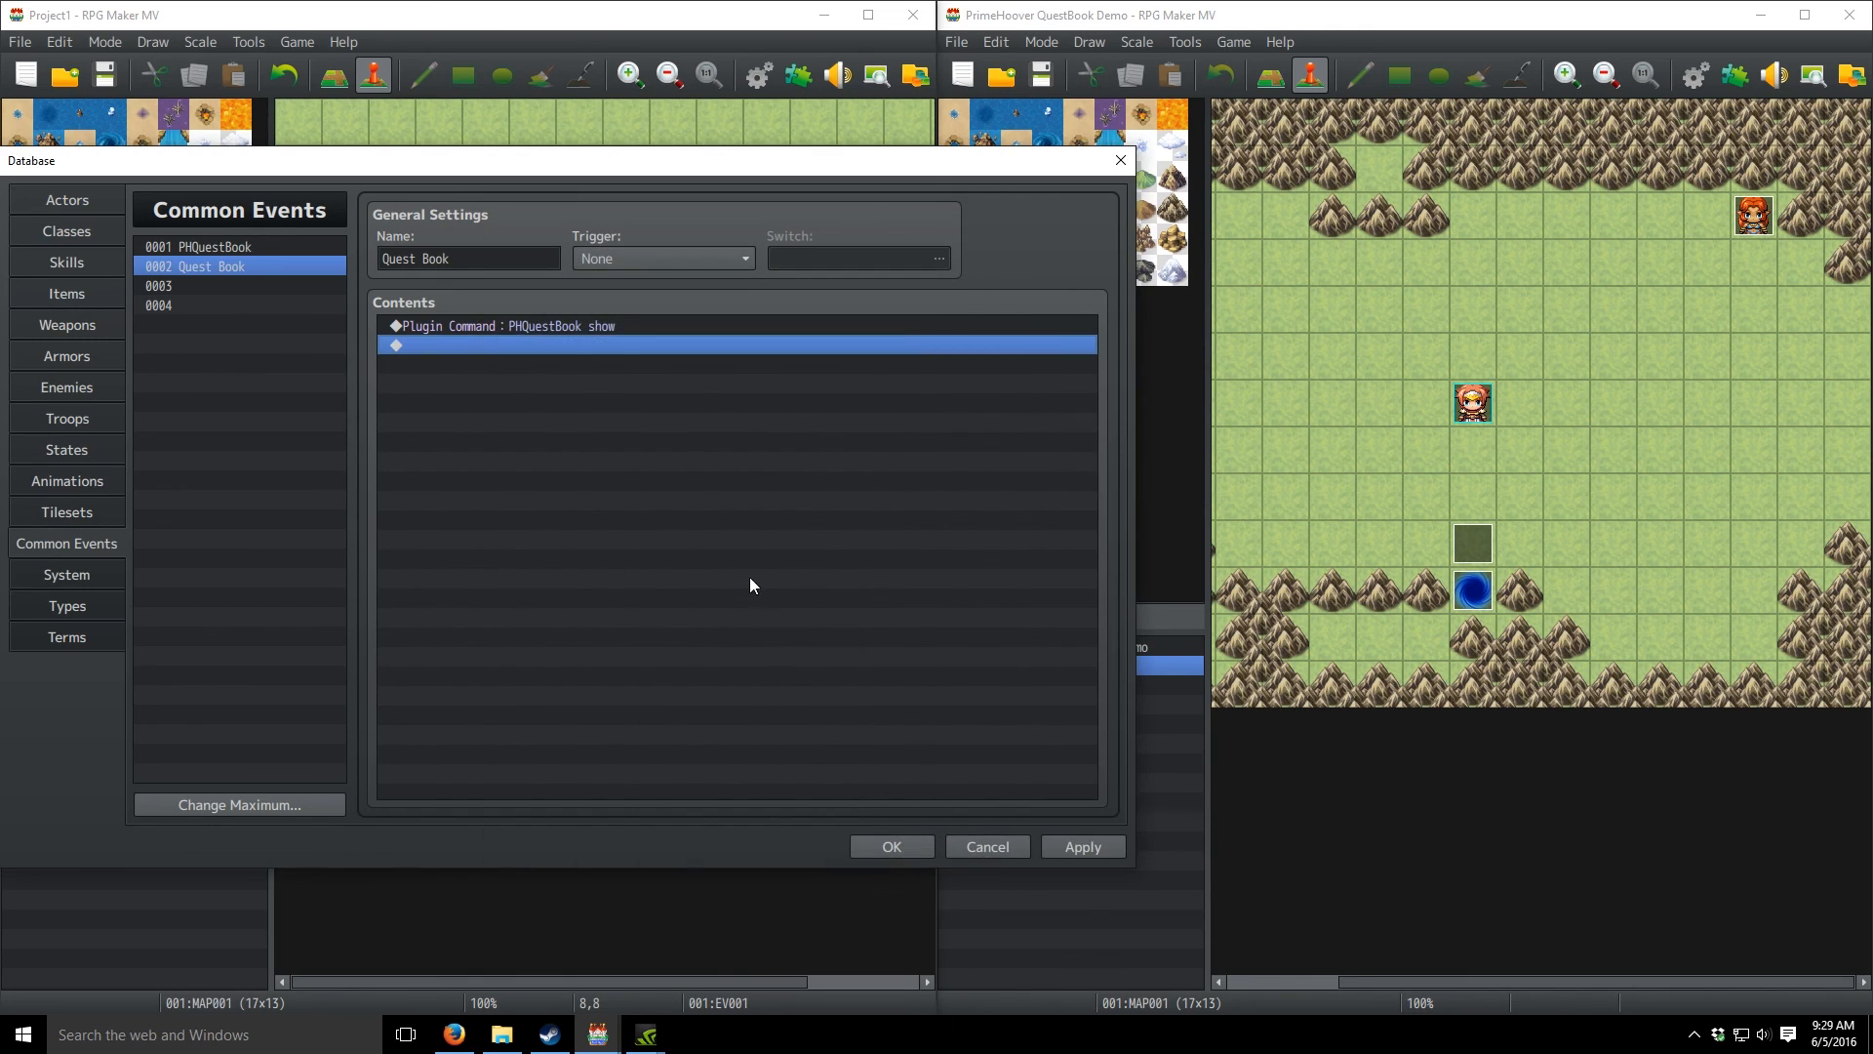
click(1081, 847)
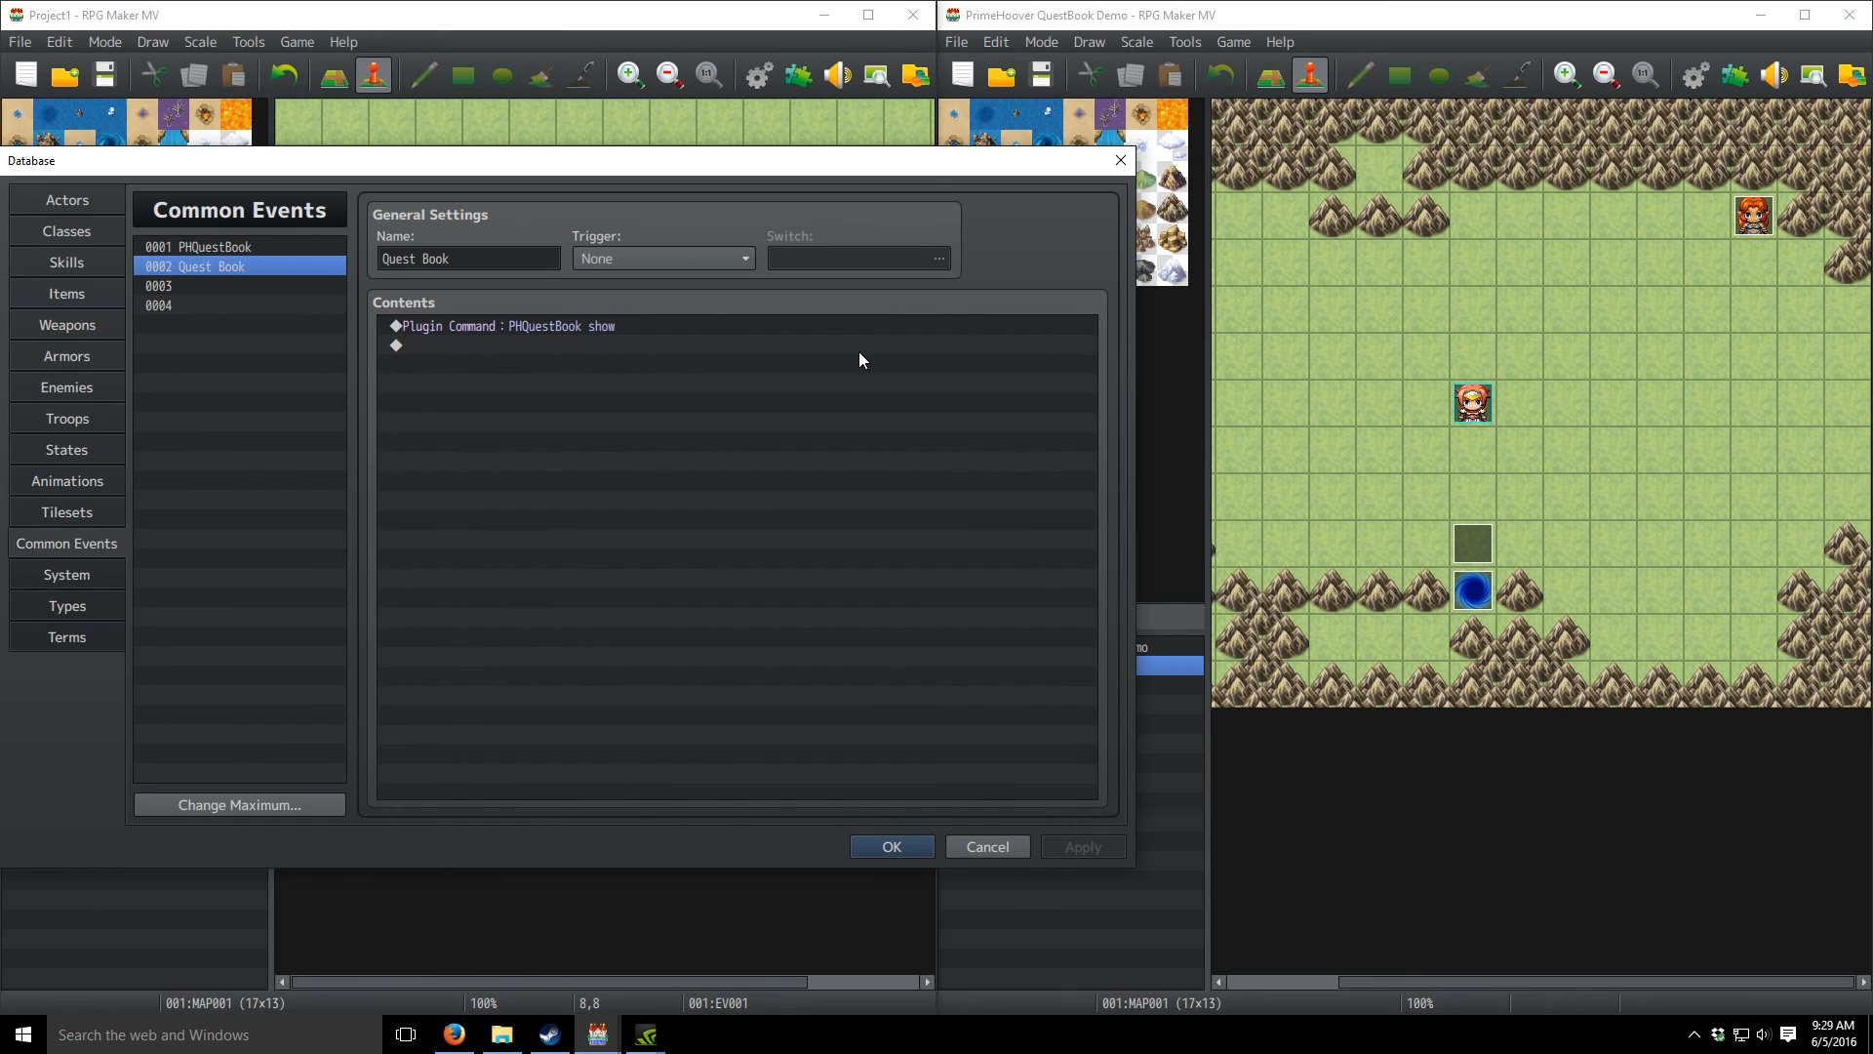
click(901, 848)
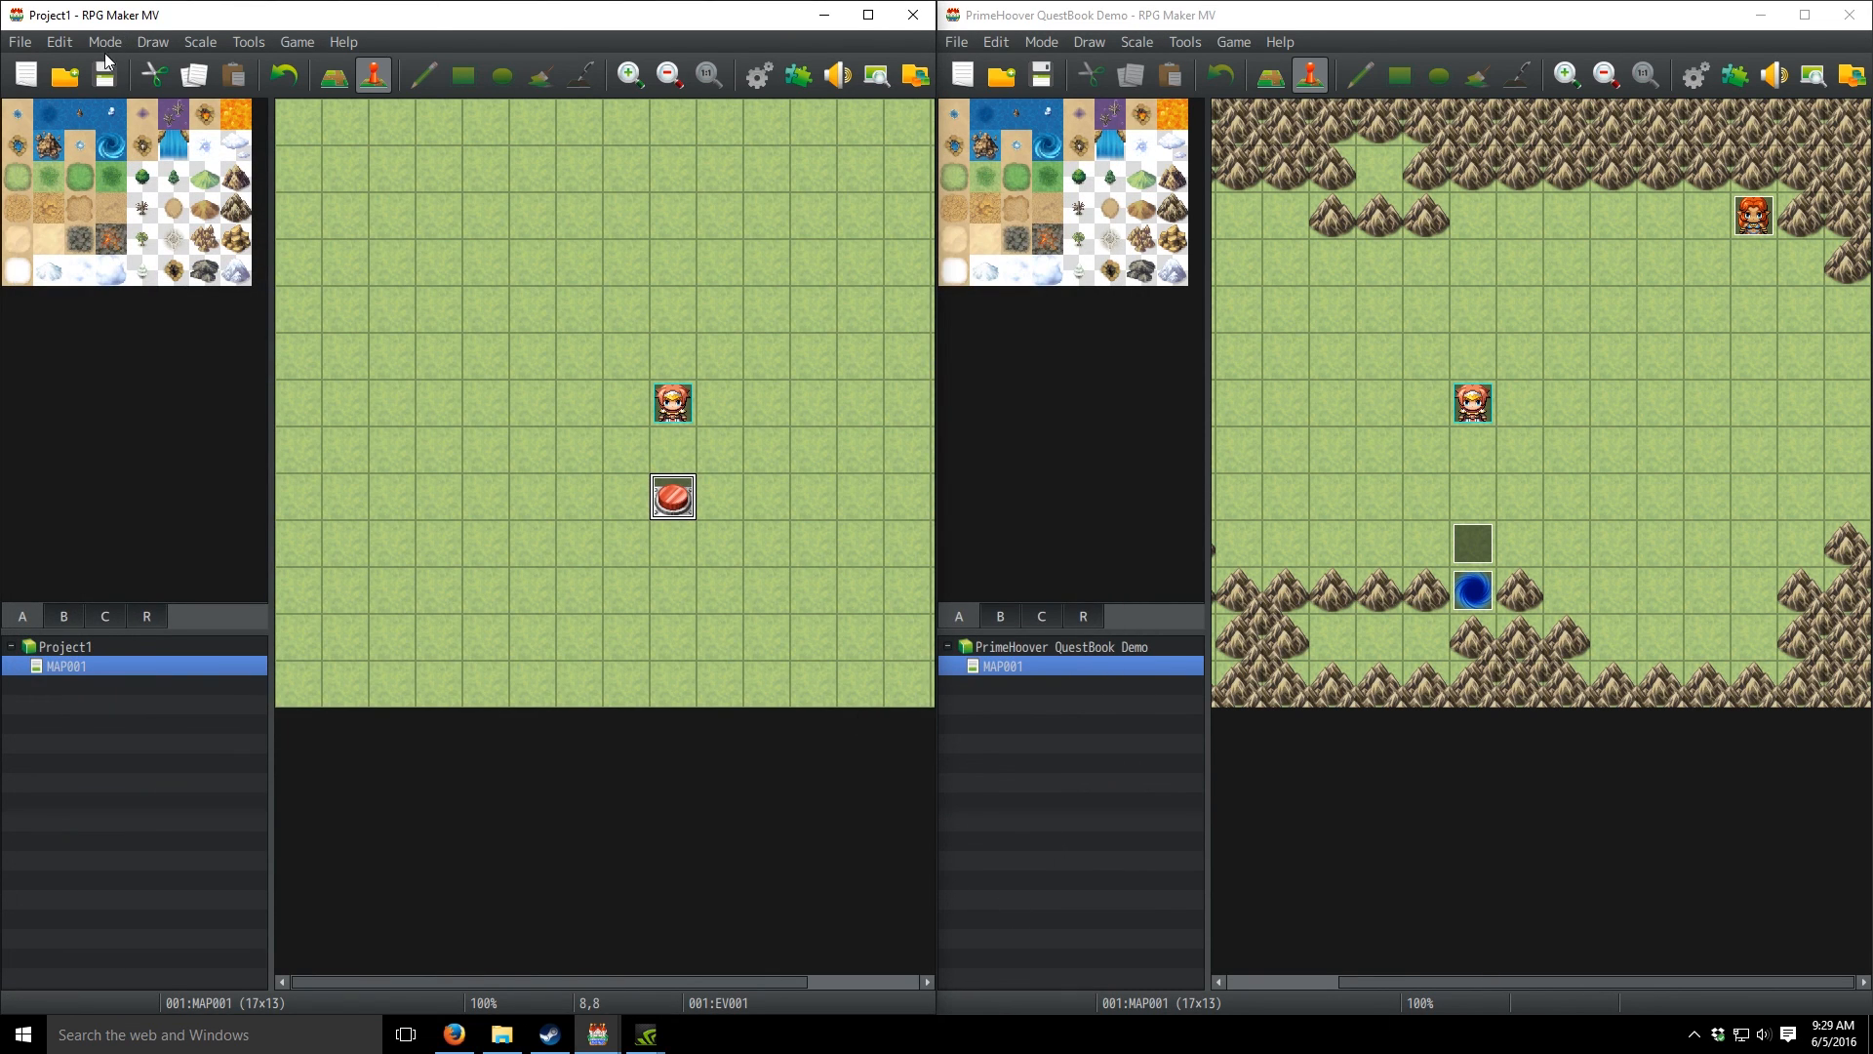
- Look through the numbered menu entries in Project1's YEP_MainMenuManager parameters for a slot to hold the quest book
click(796, 77)
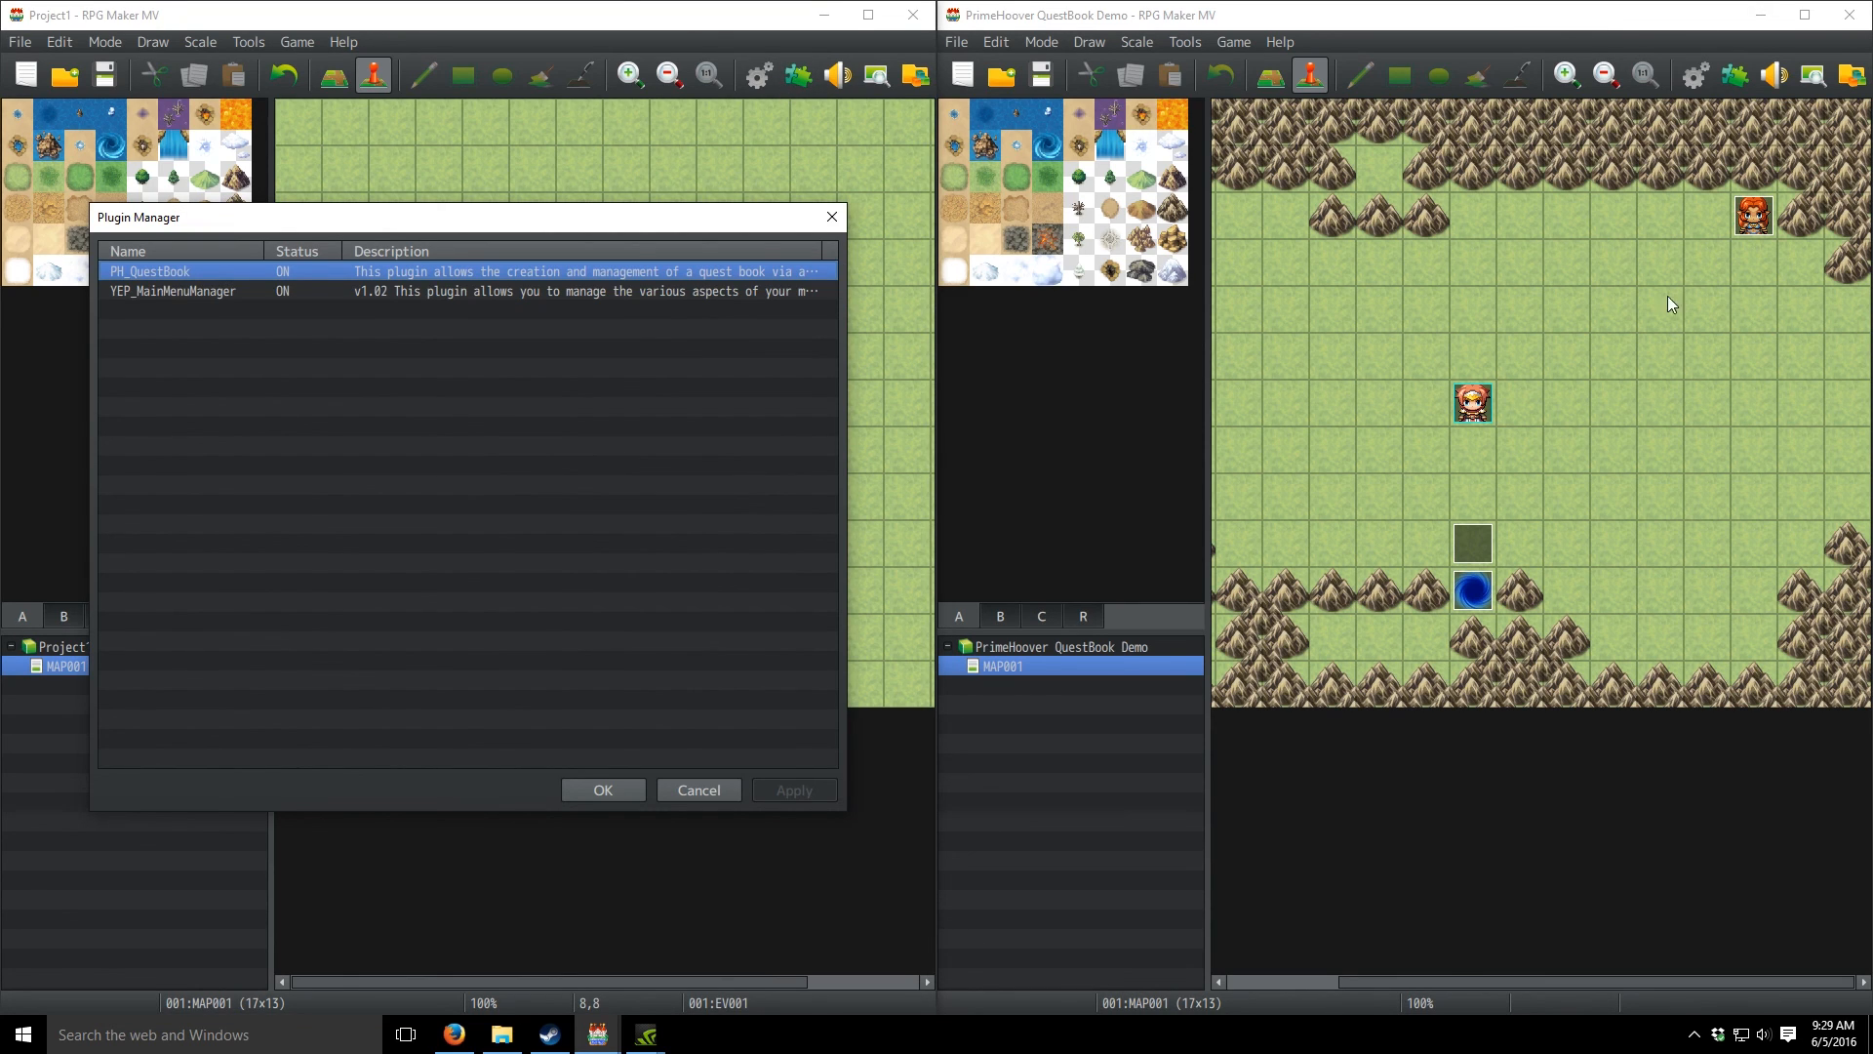
double_click(435, 289)
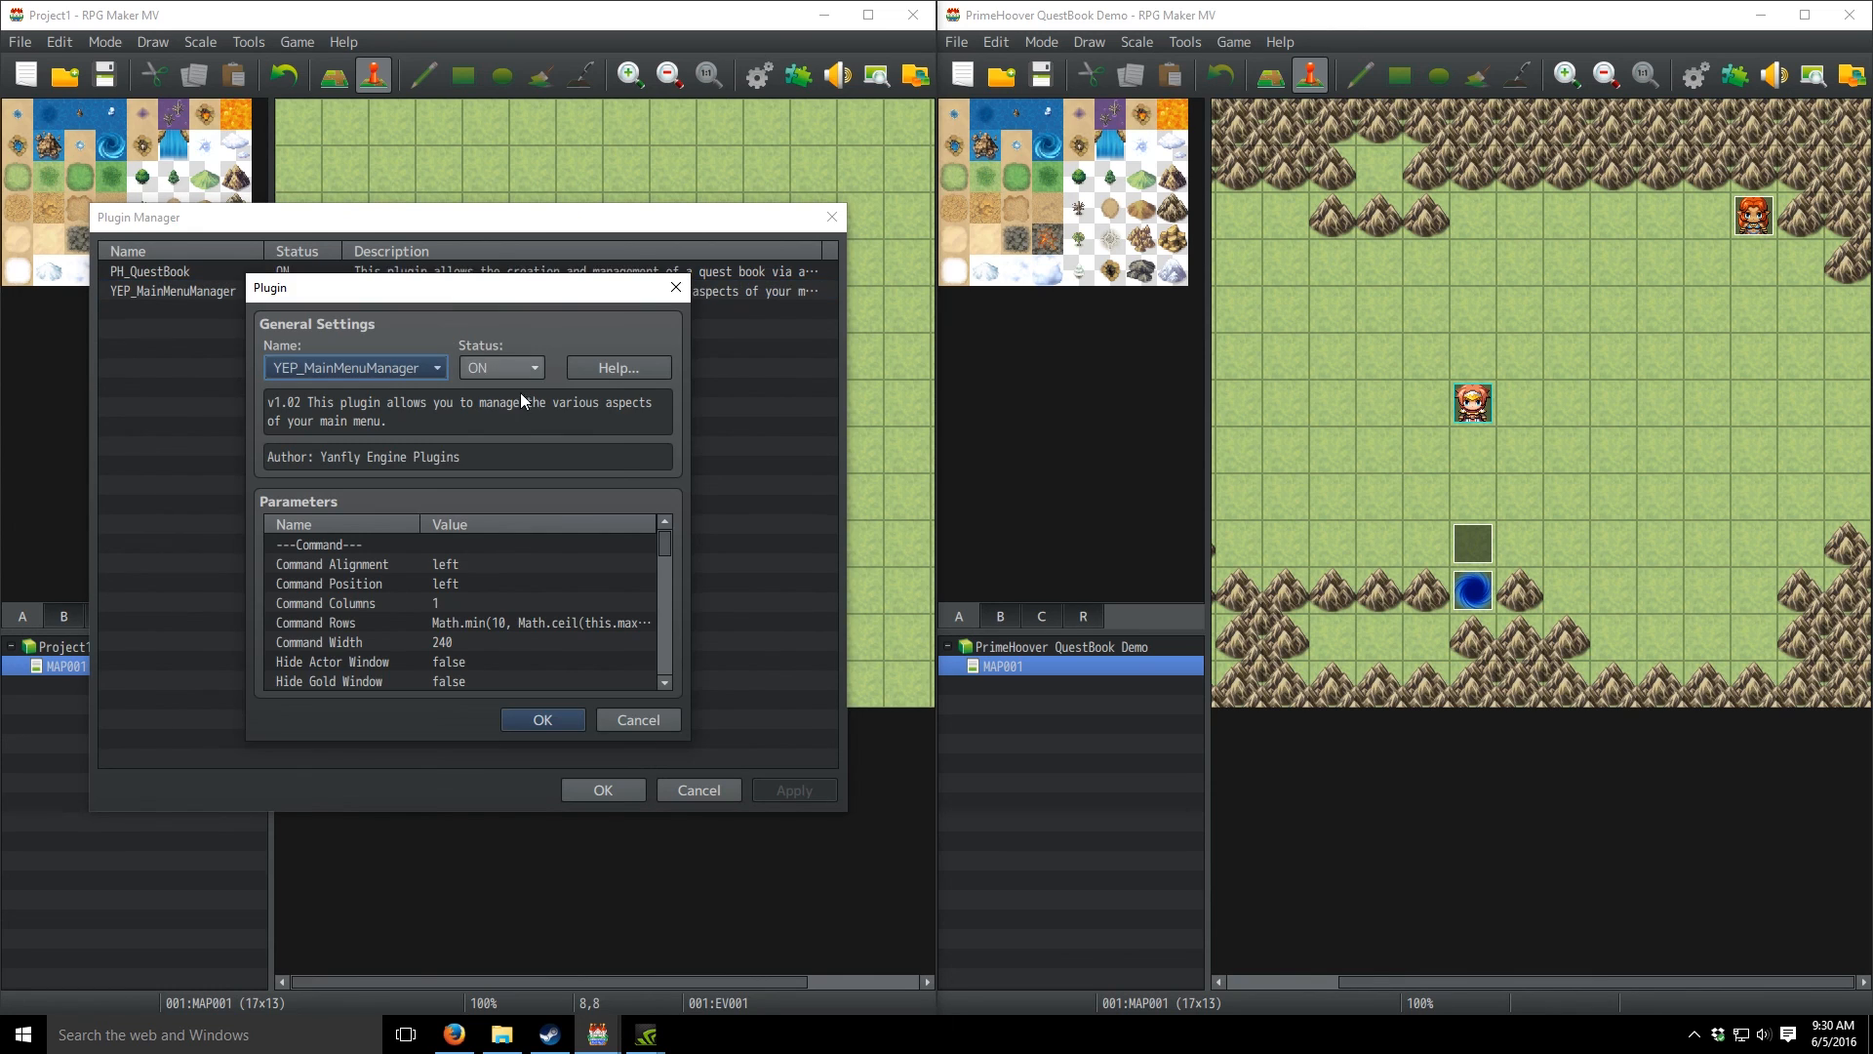
drag(666, 534, 554, 582)
scroll(554, 582, up, 3)
scroll(554, 583, down, 3)
scroll(556, 593, down, 12)
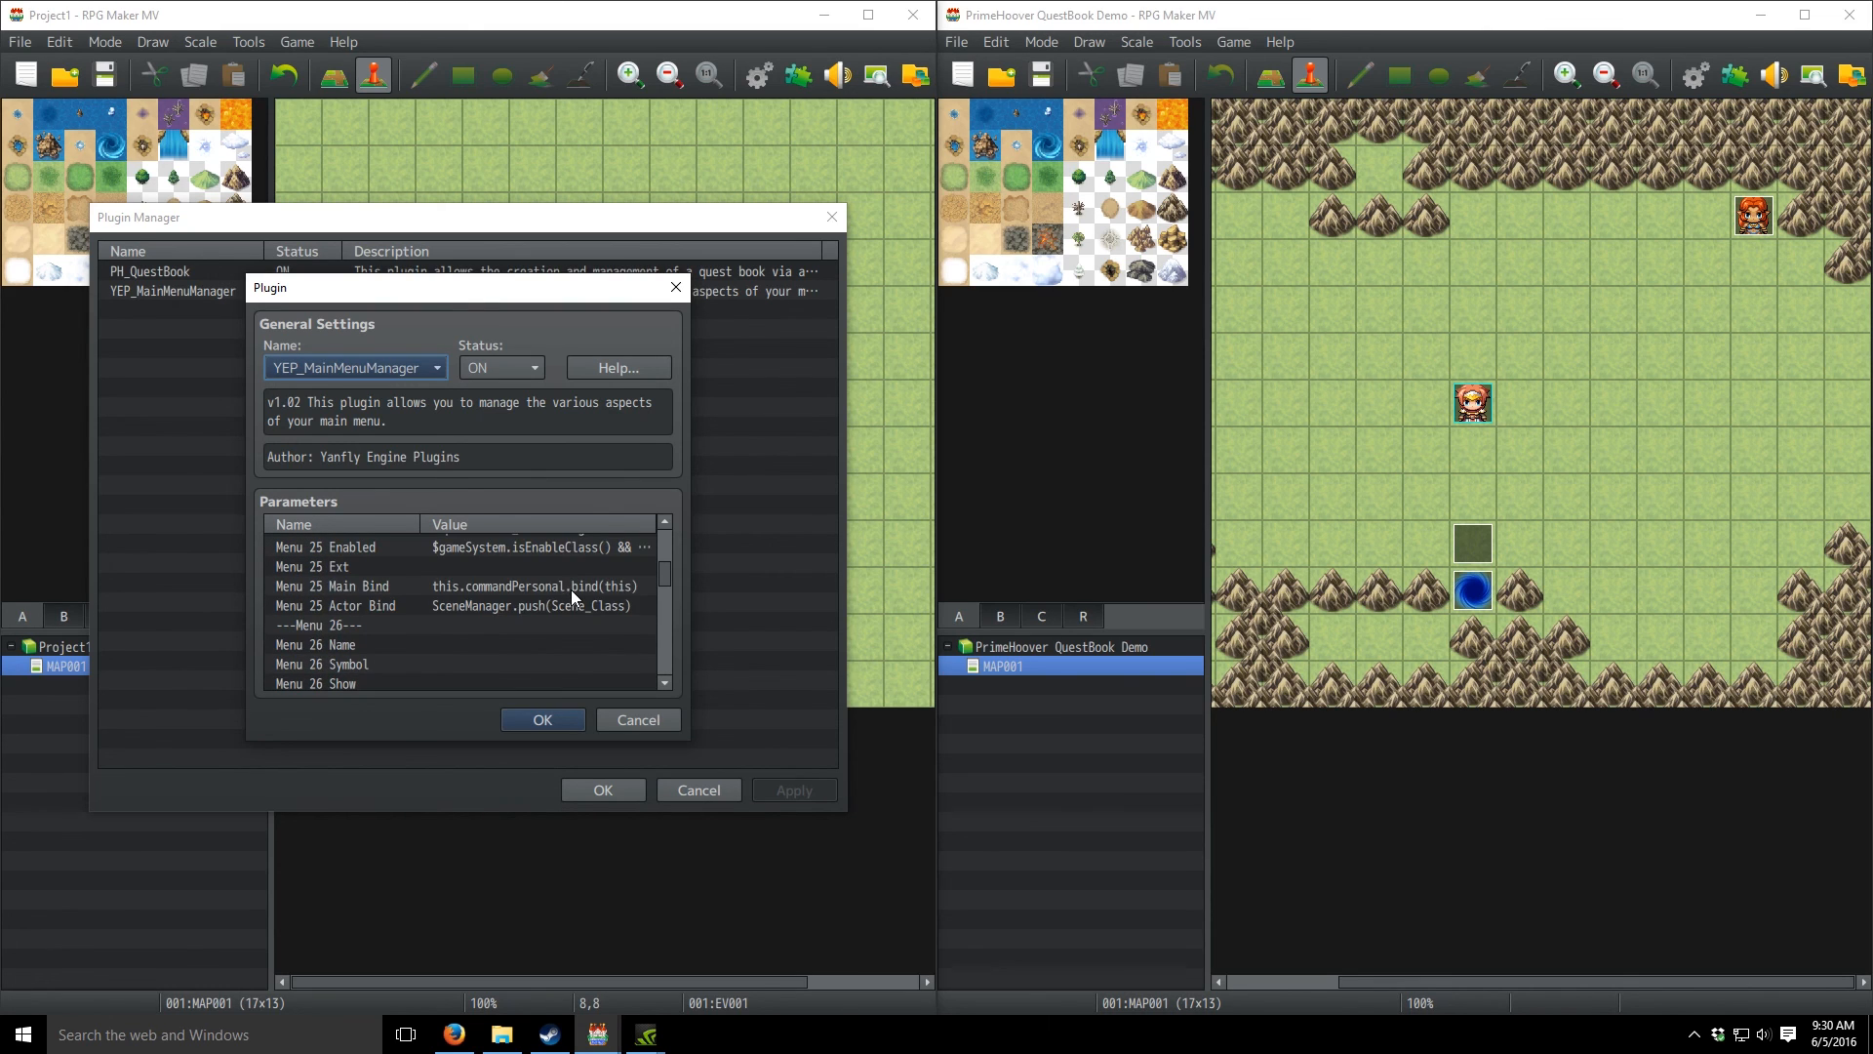
scroll(571, 592, up, 2)
scroll(492, 634, down, 9)
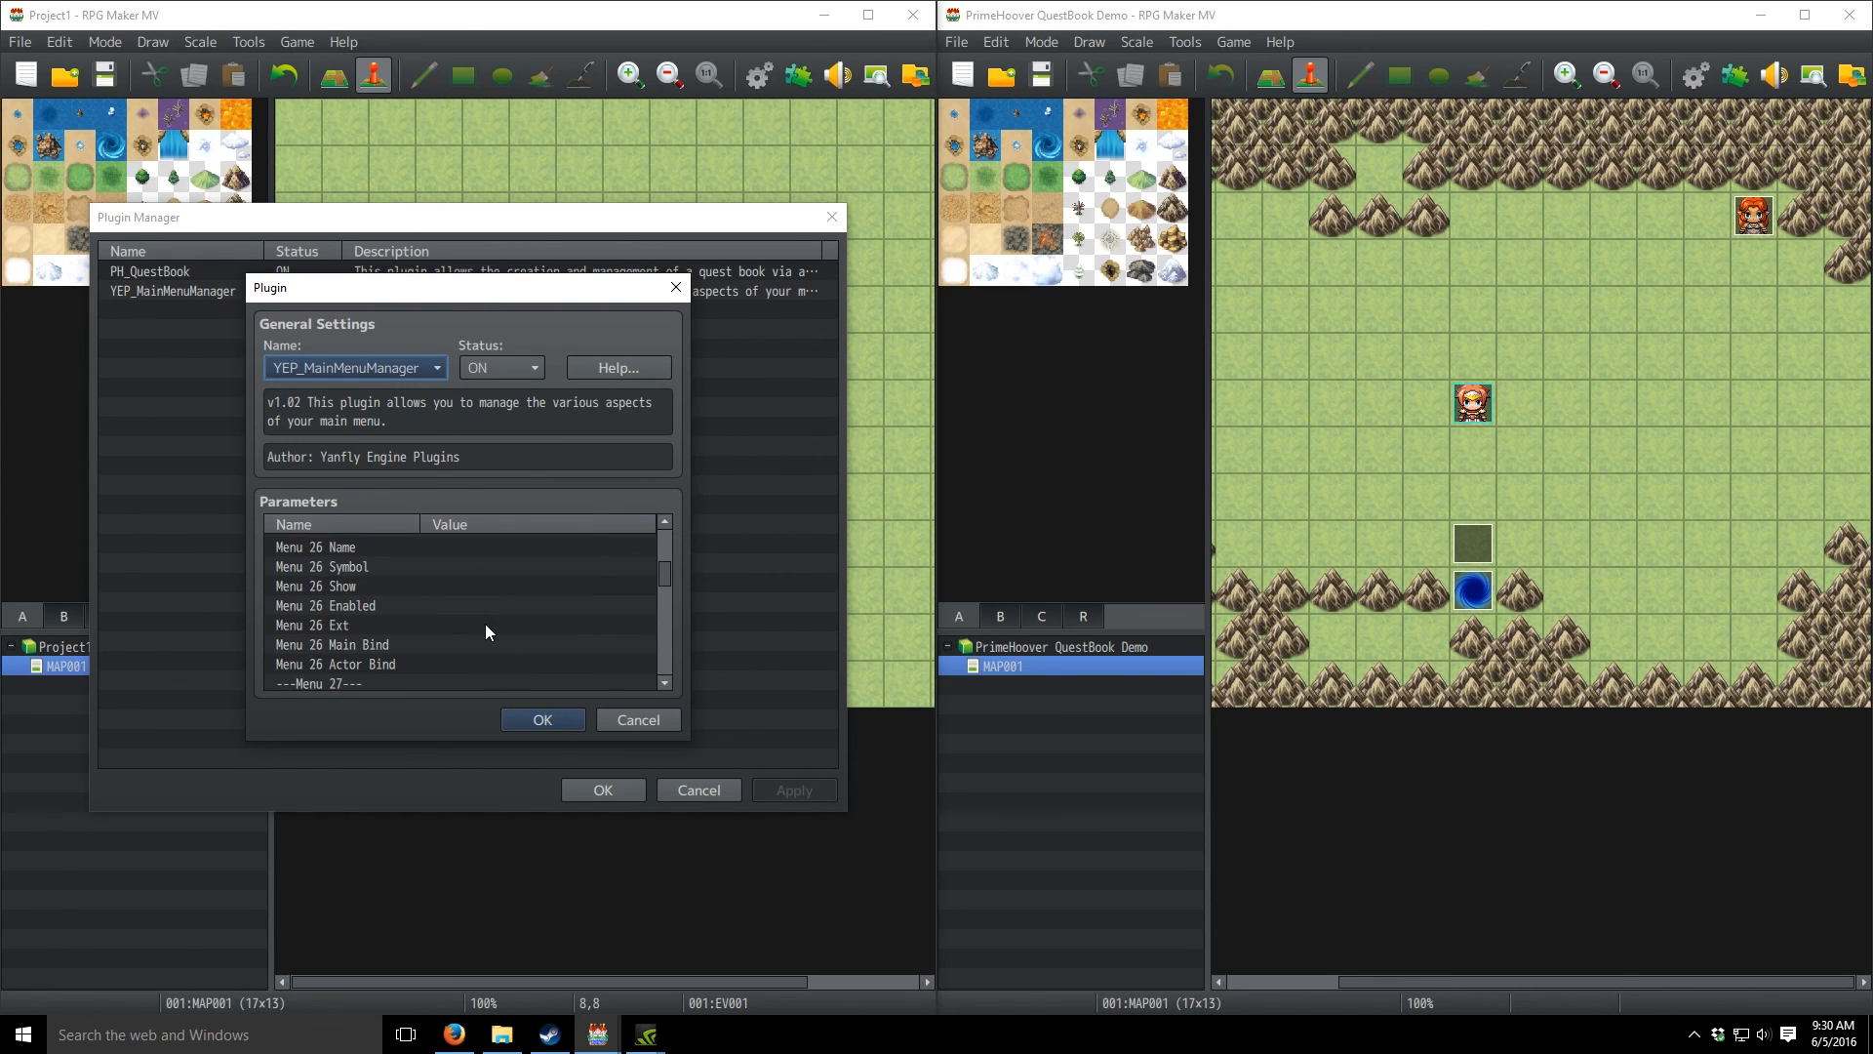
scroll(559, 553, up, 4)
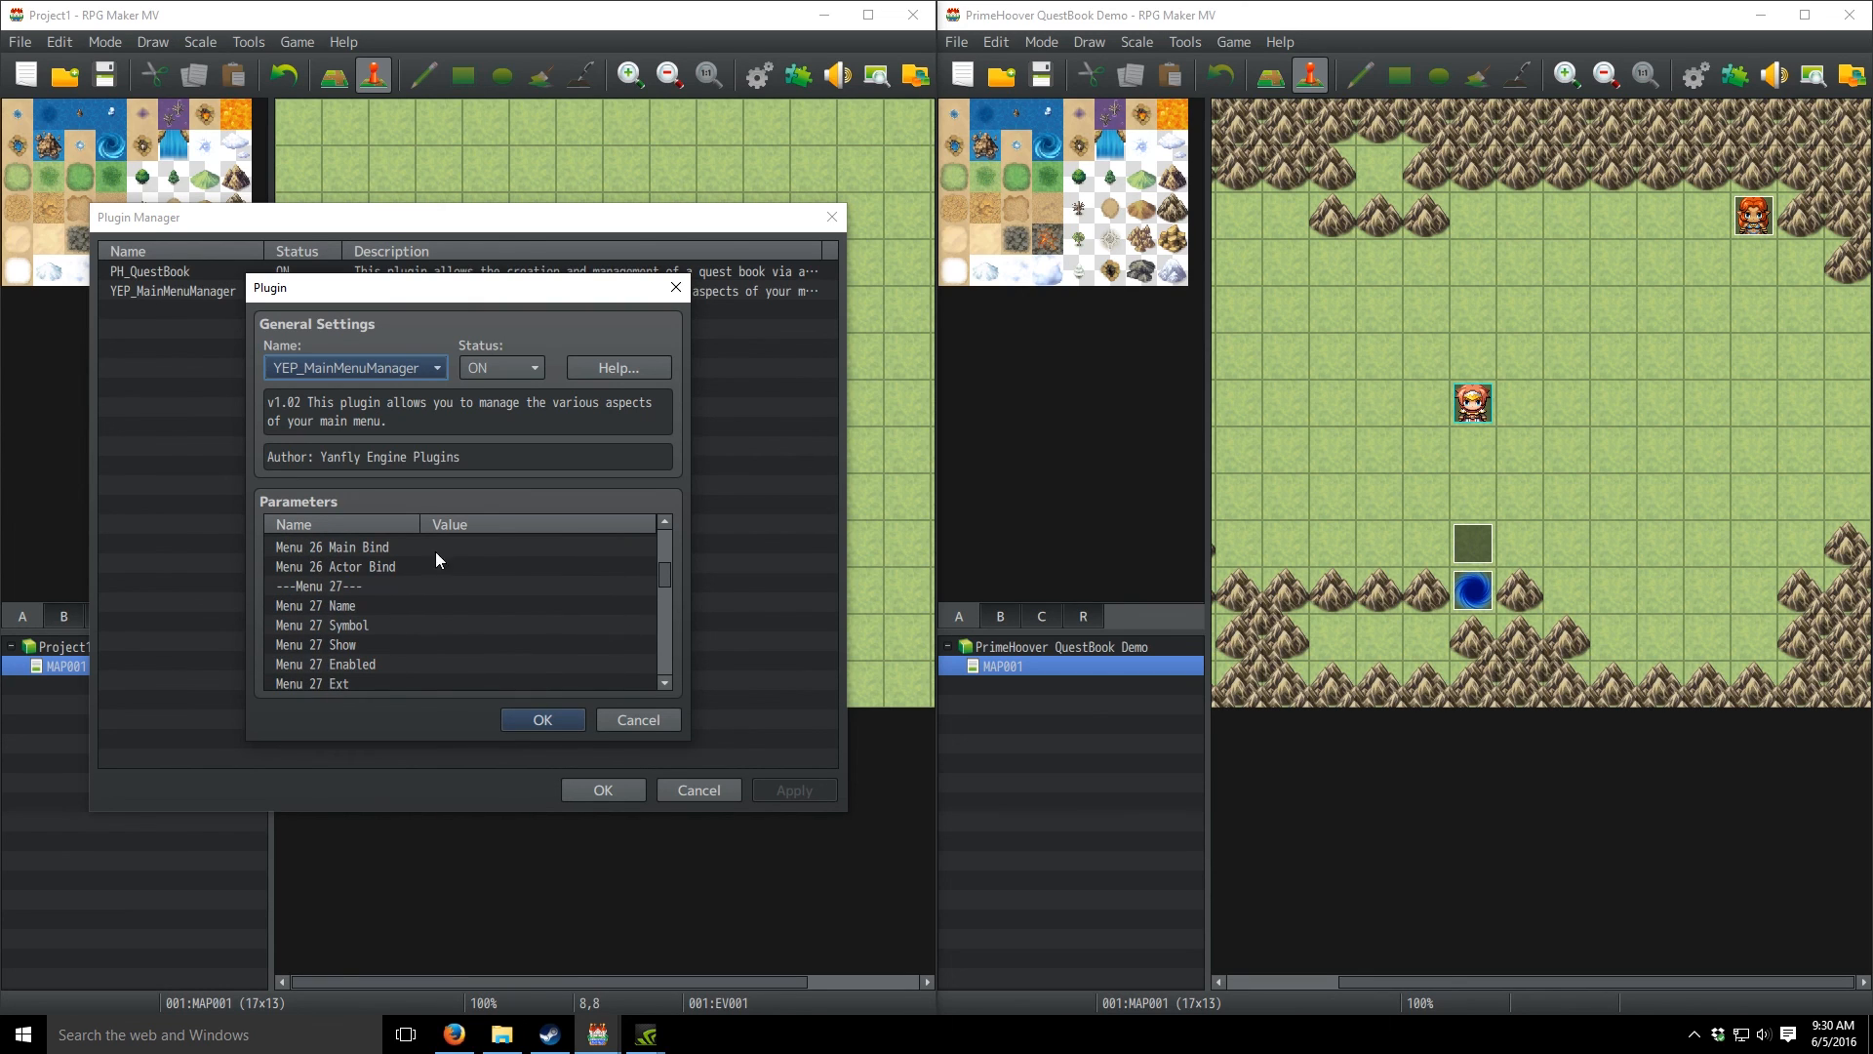
scroll(544, 652, up, 6)
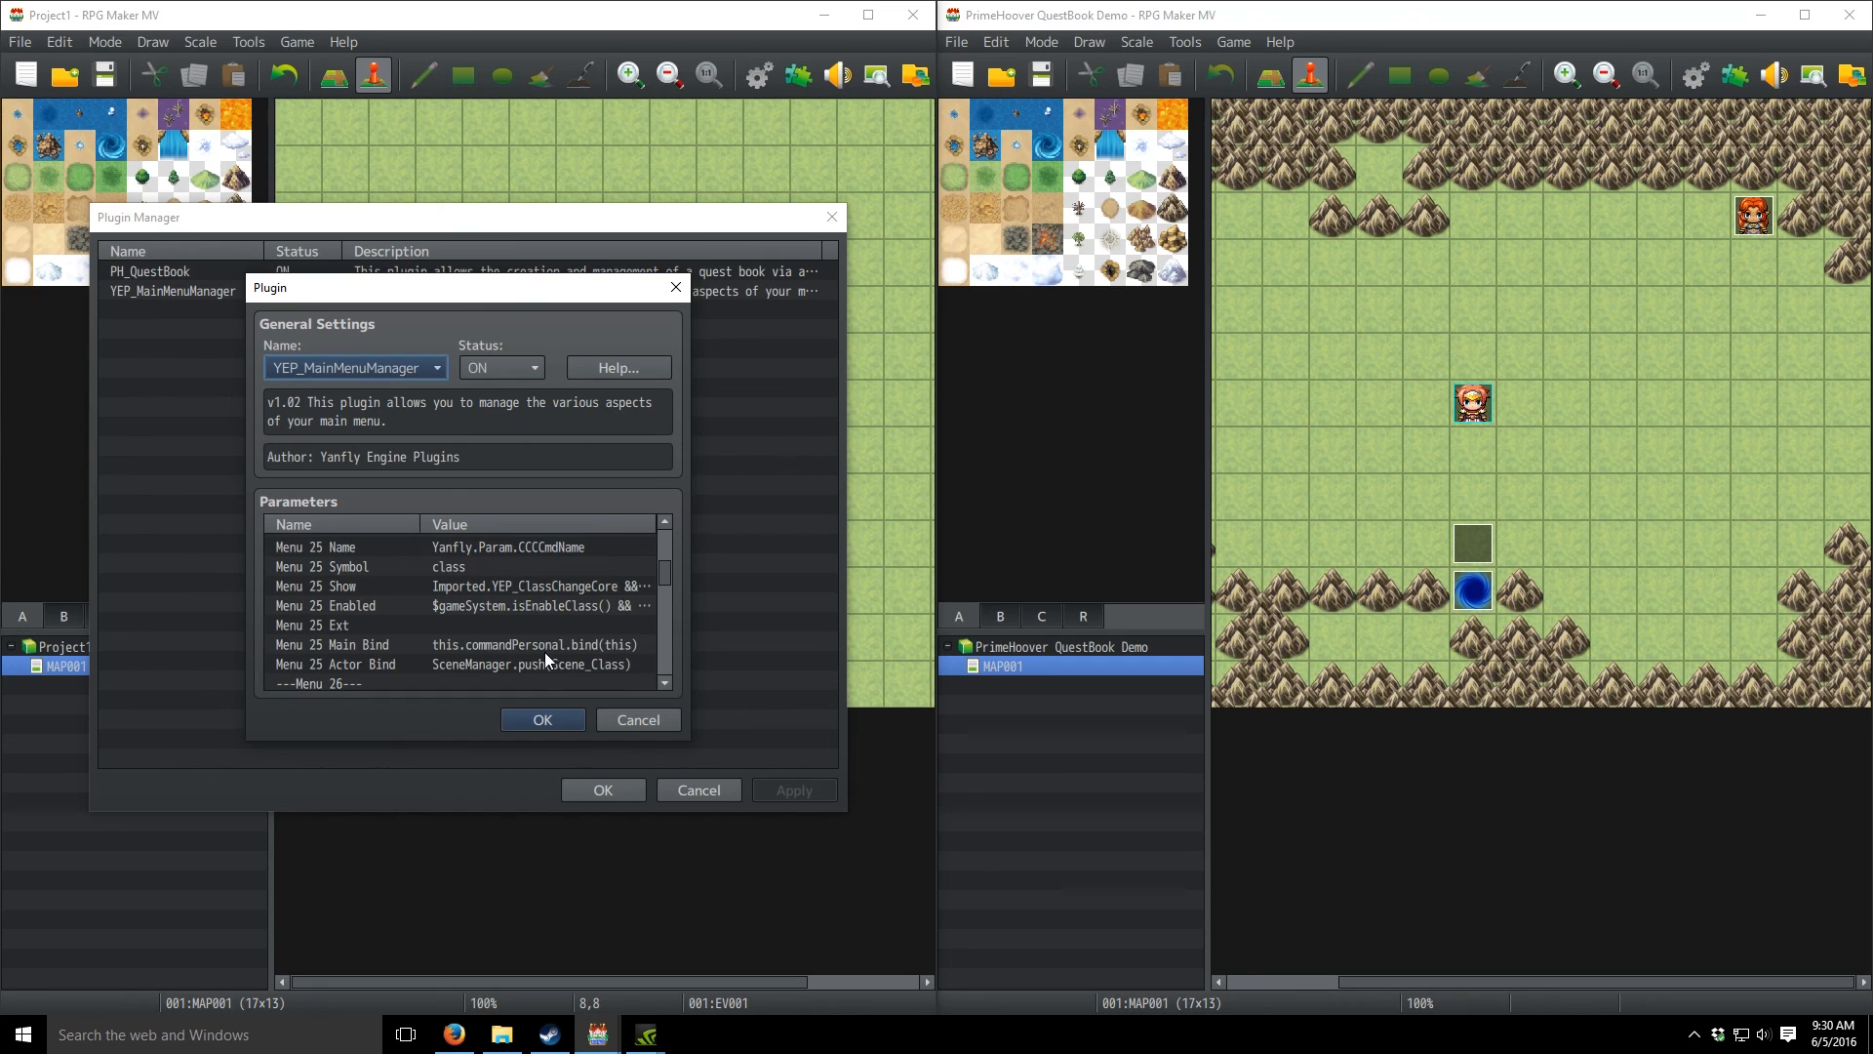
scroll(573, 662, down, 1)
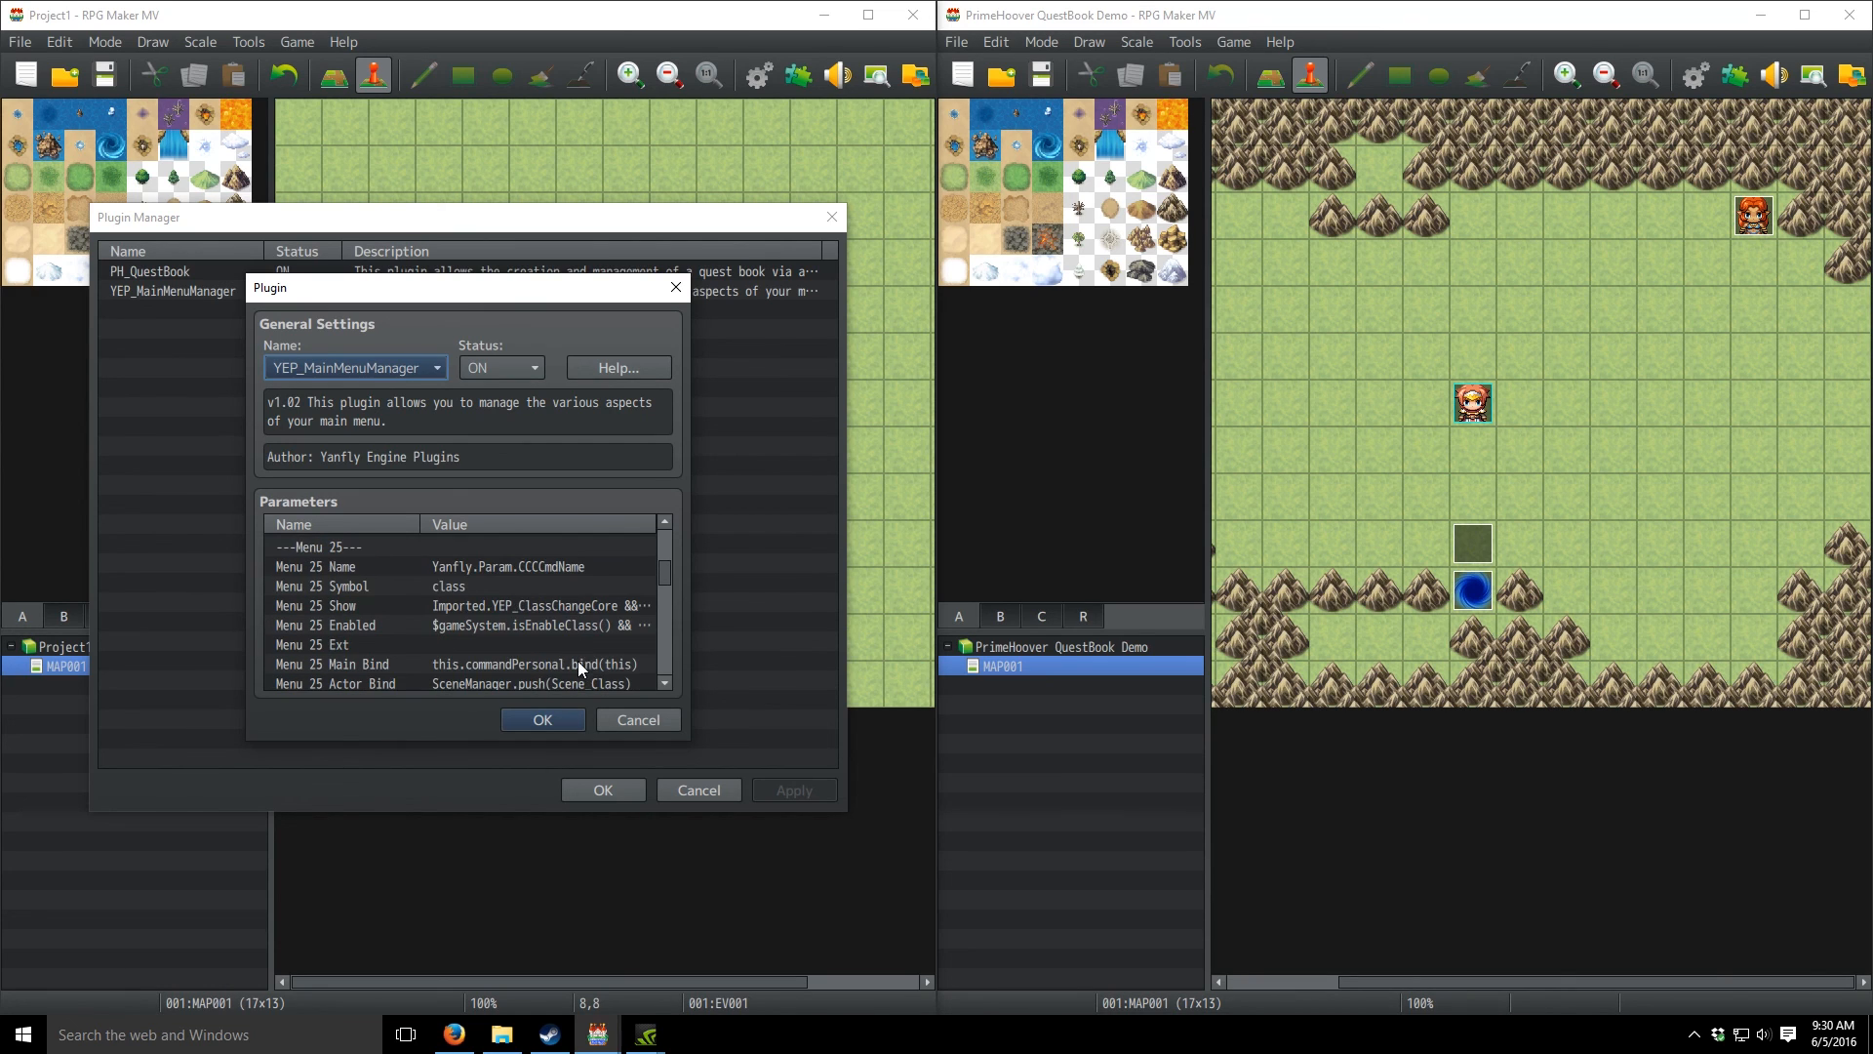
scroll(589, 582, up, 9)
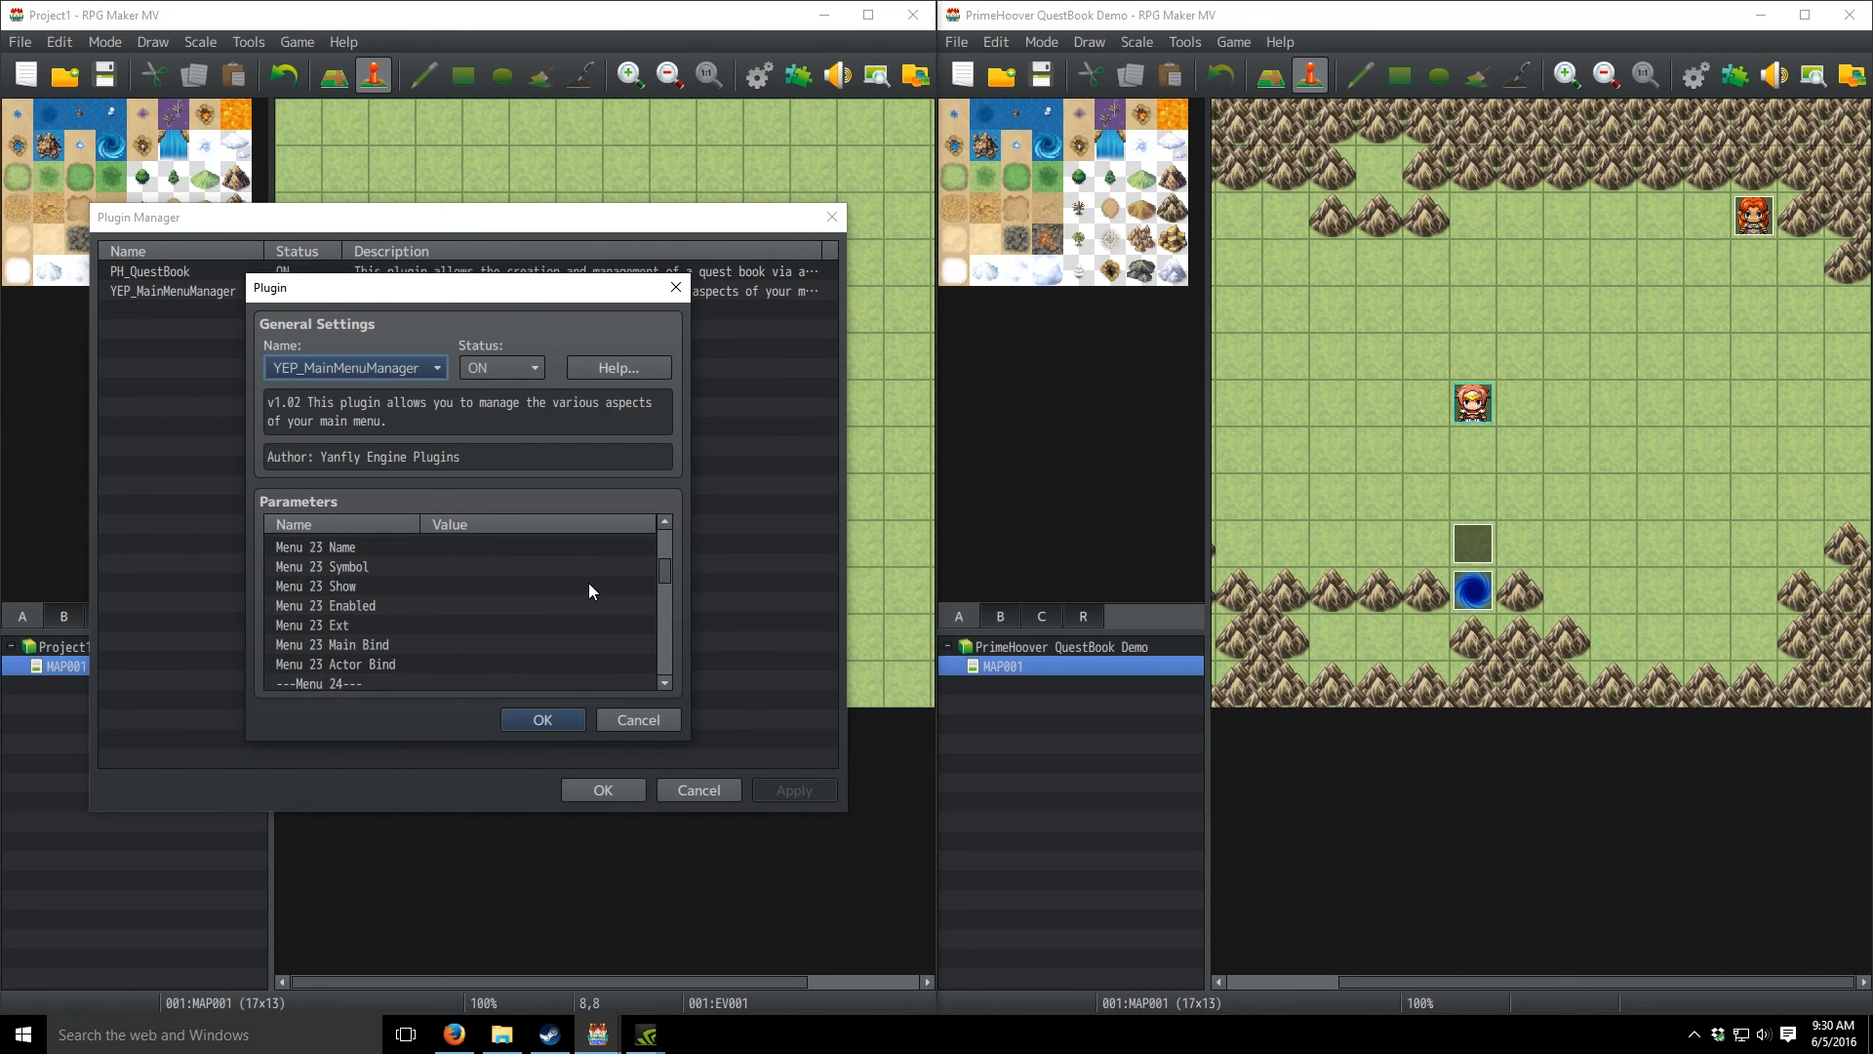
scroll(588, 583, up, 8)
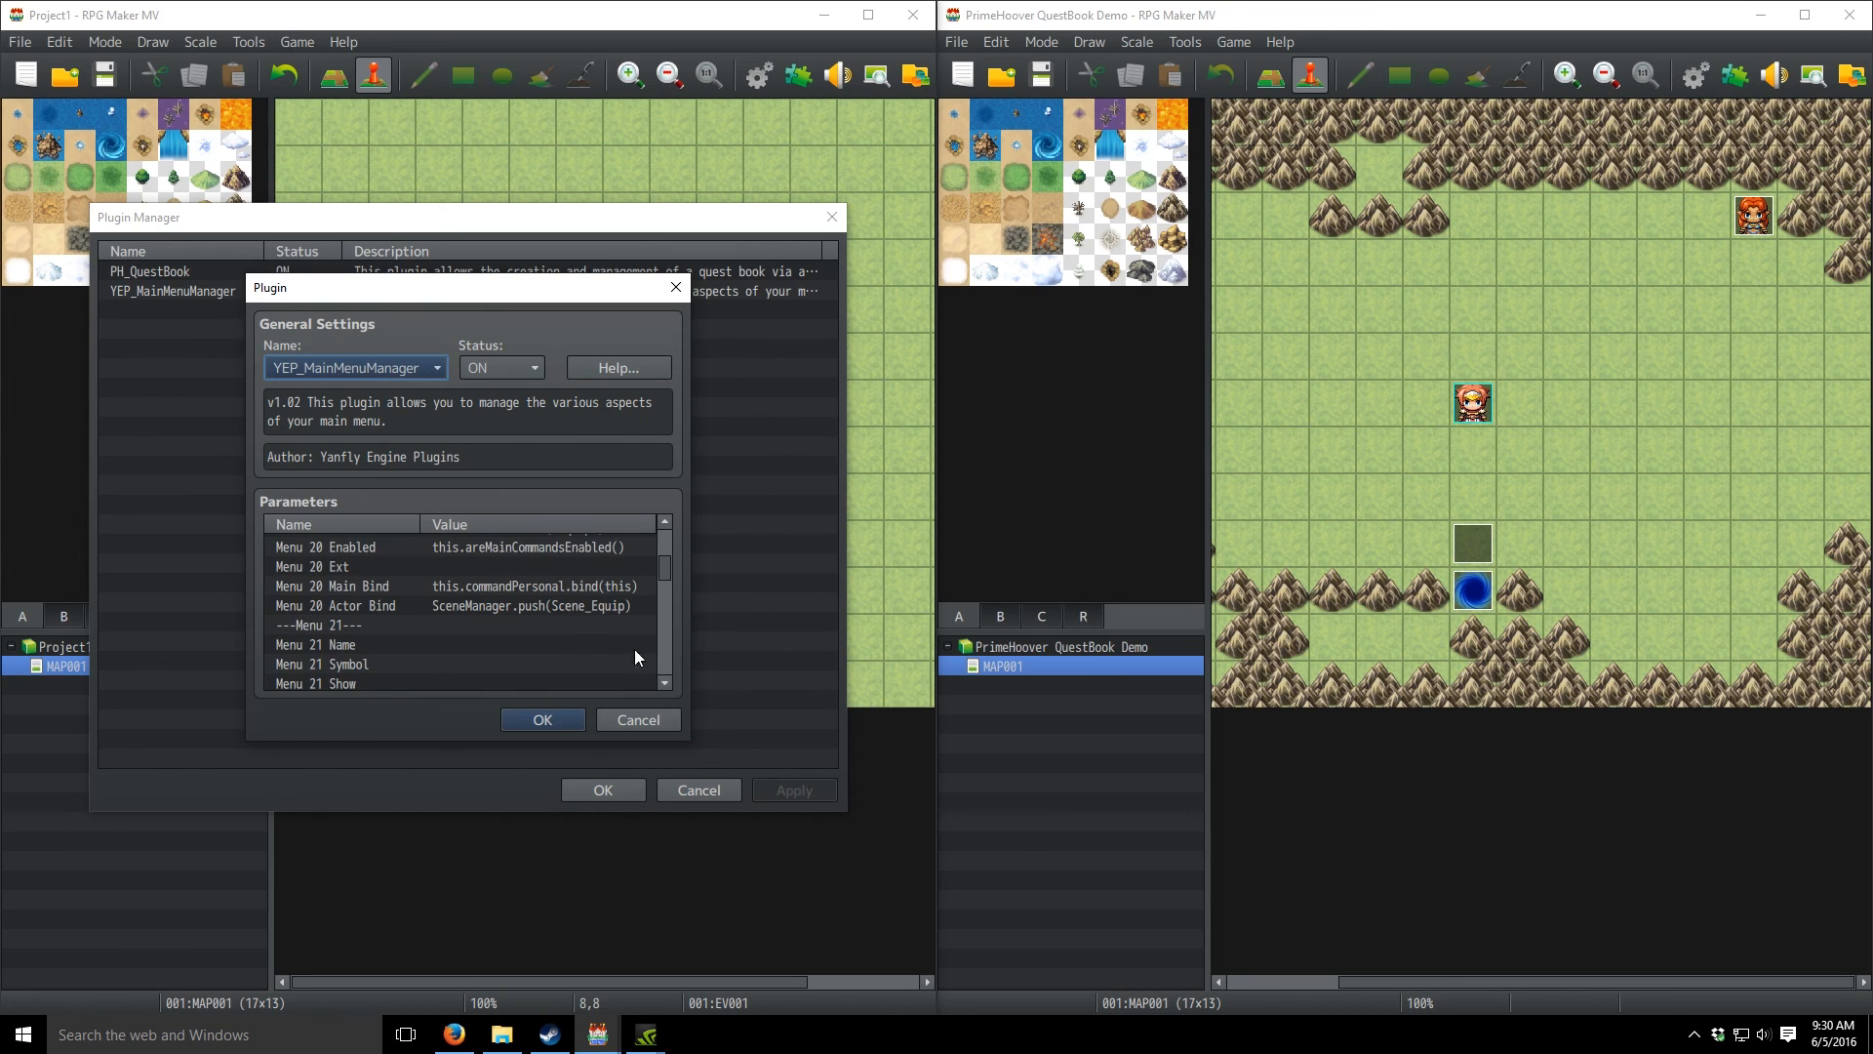
scroll(634, 648, down, 3)
scroll(600, 634, down, 1)
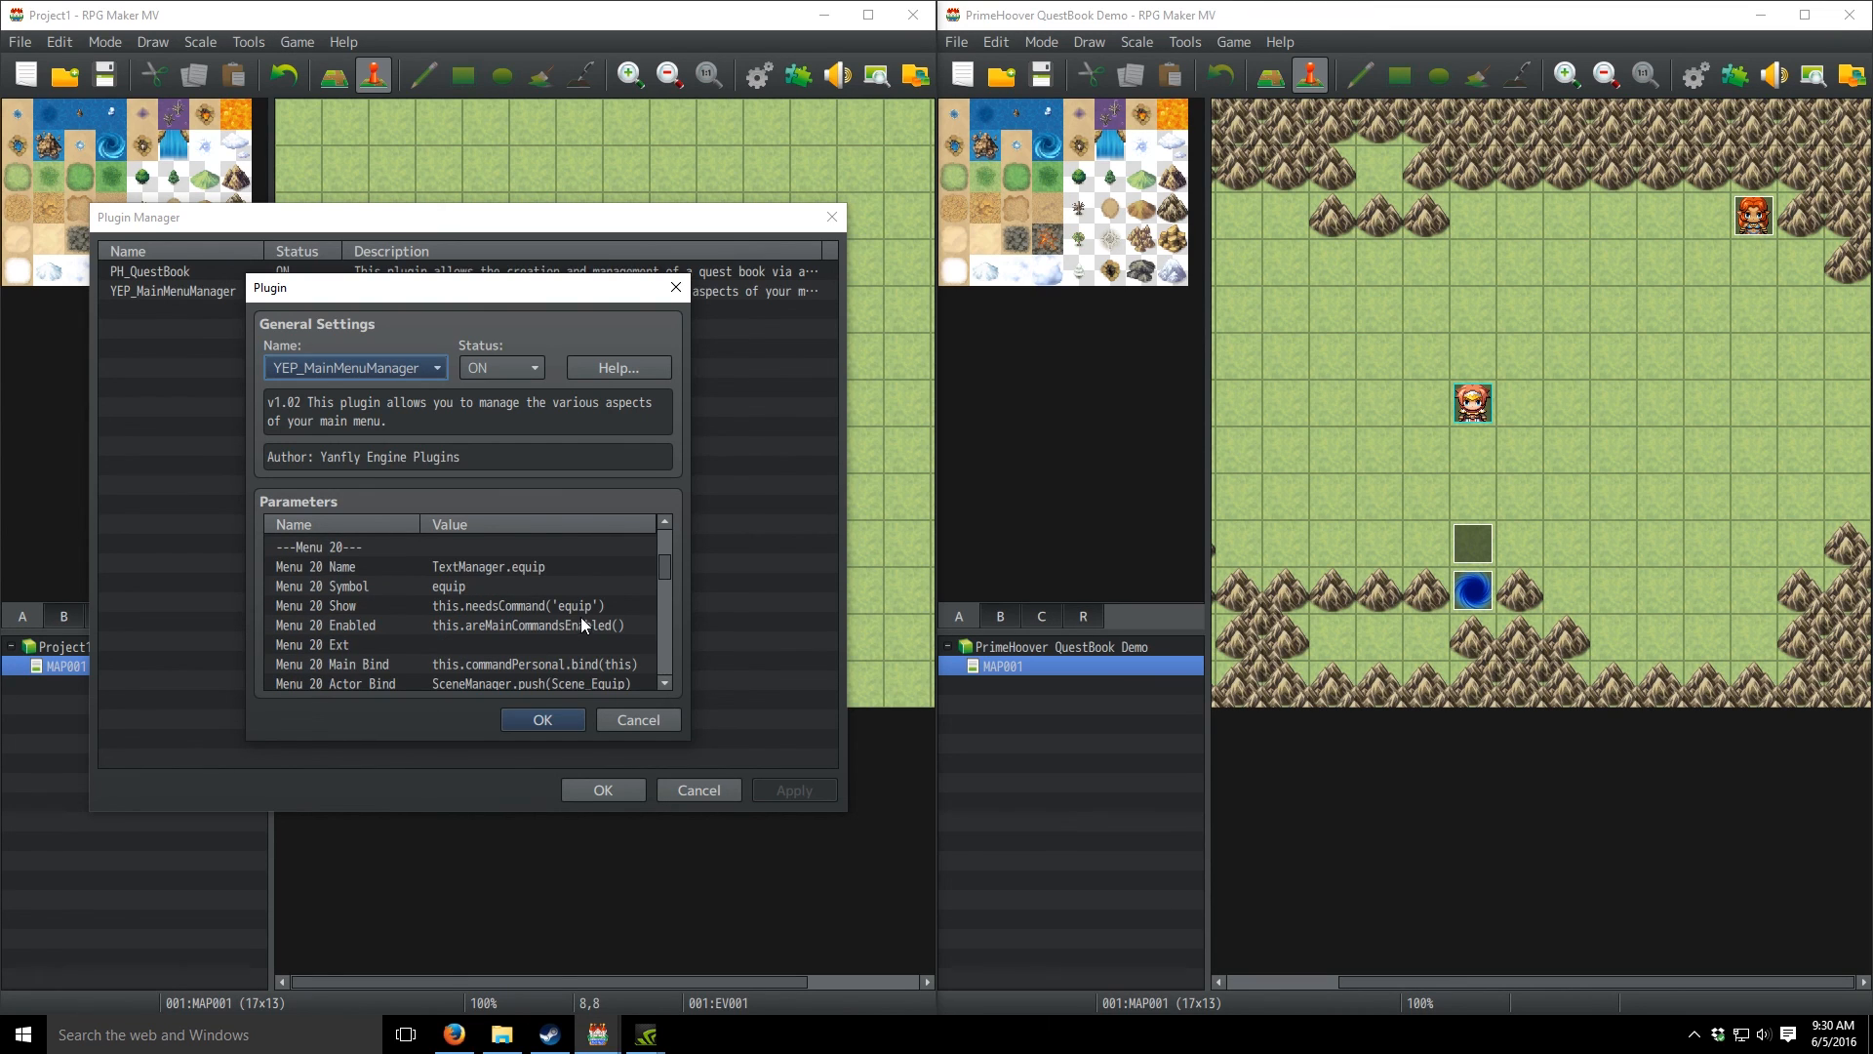
scroll(547, 622, down, 3)
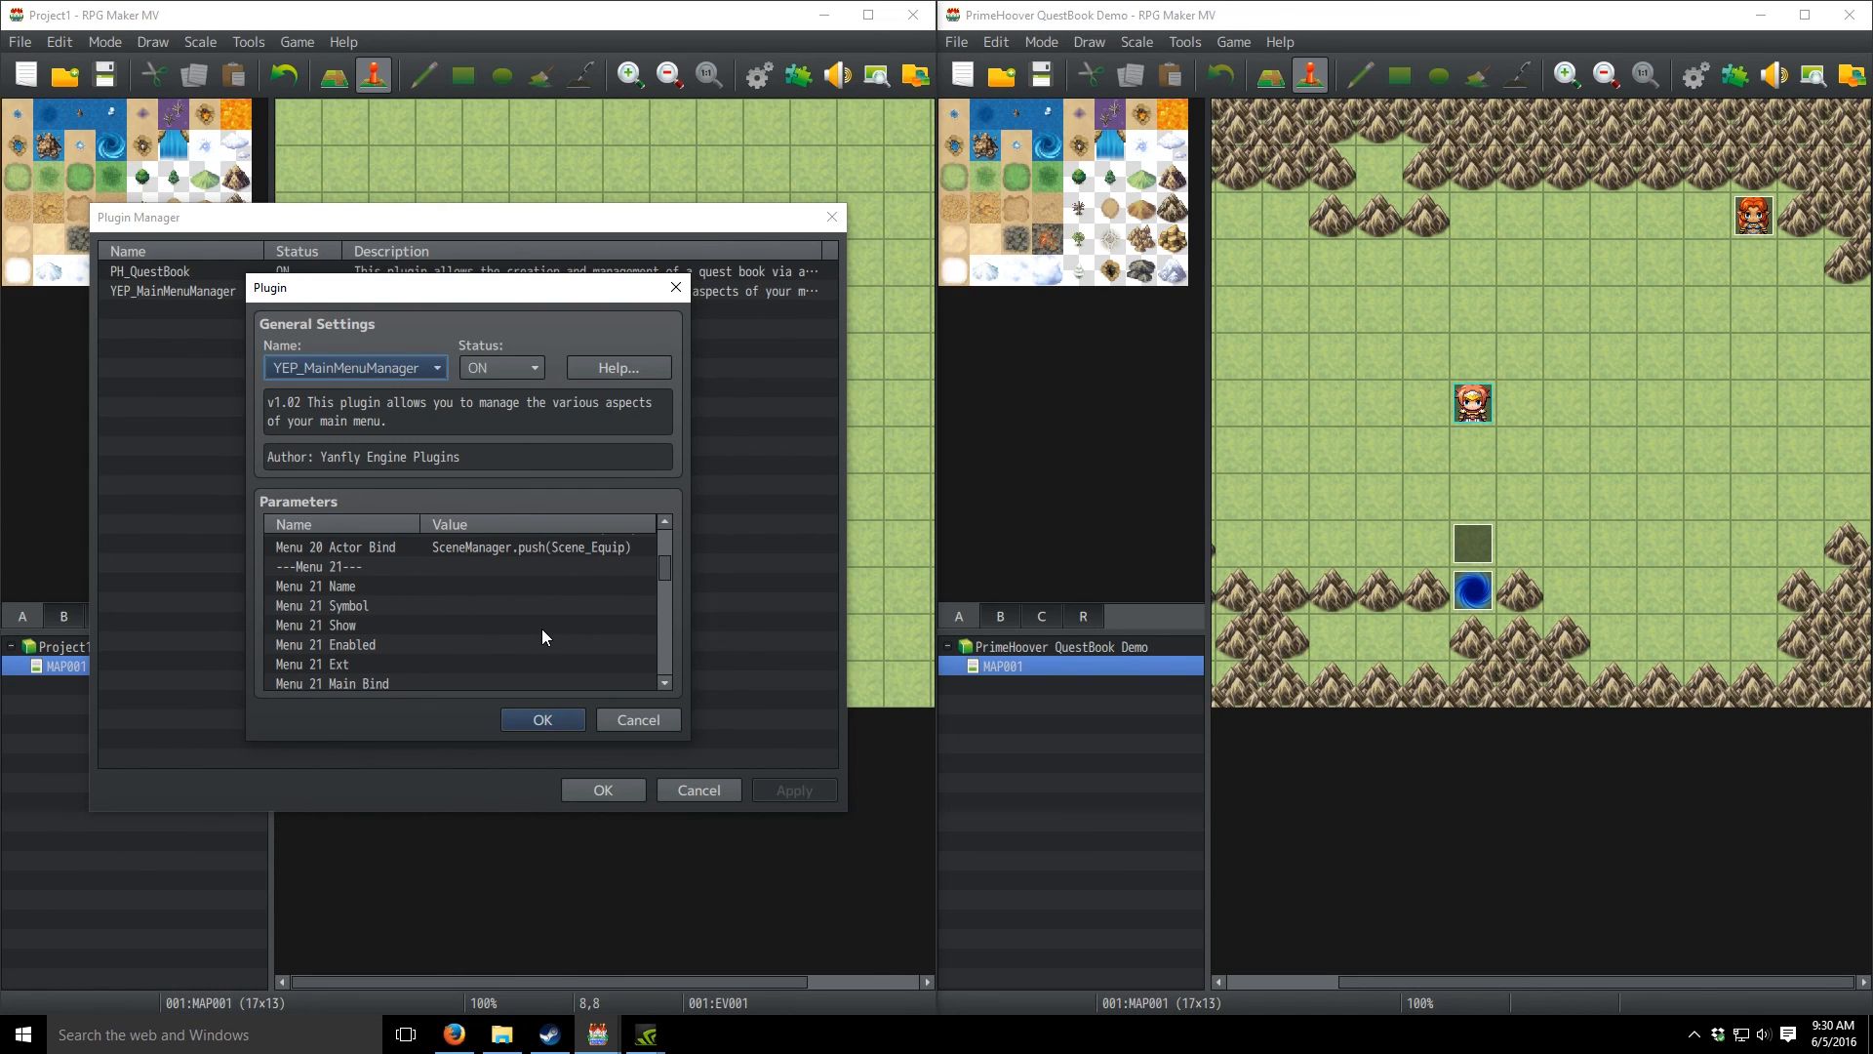
scroll(510, 611, up, 7)
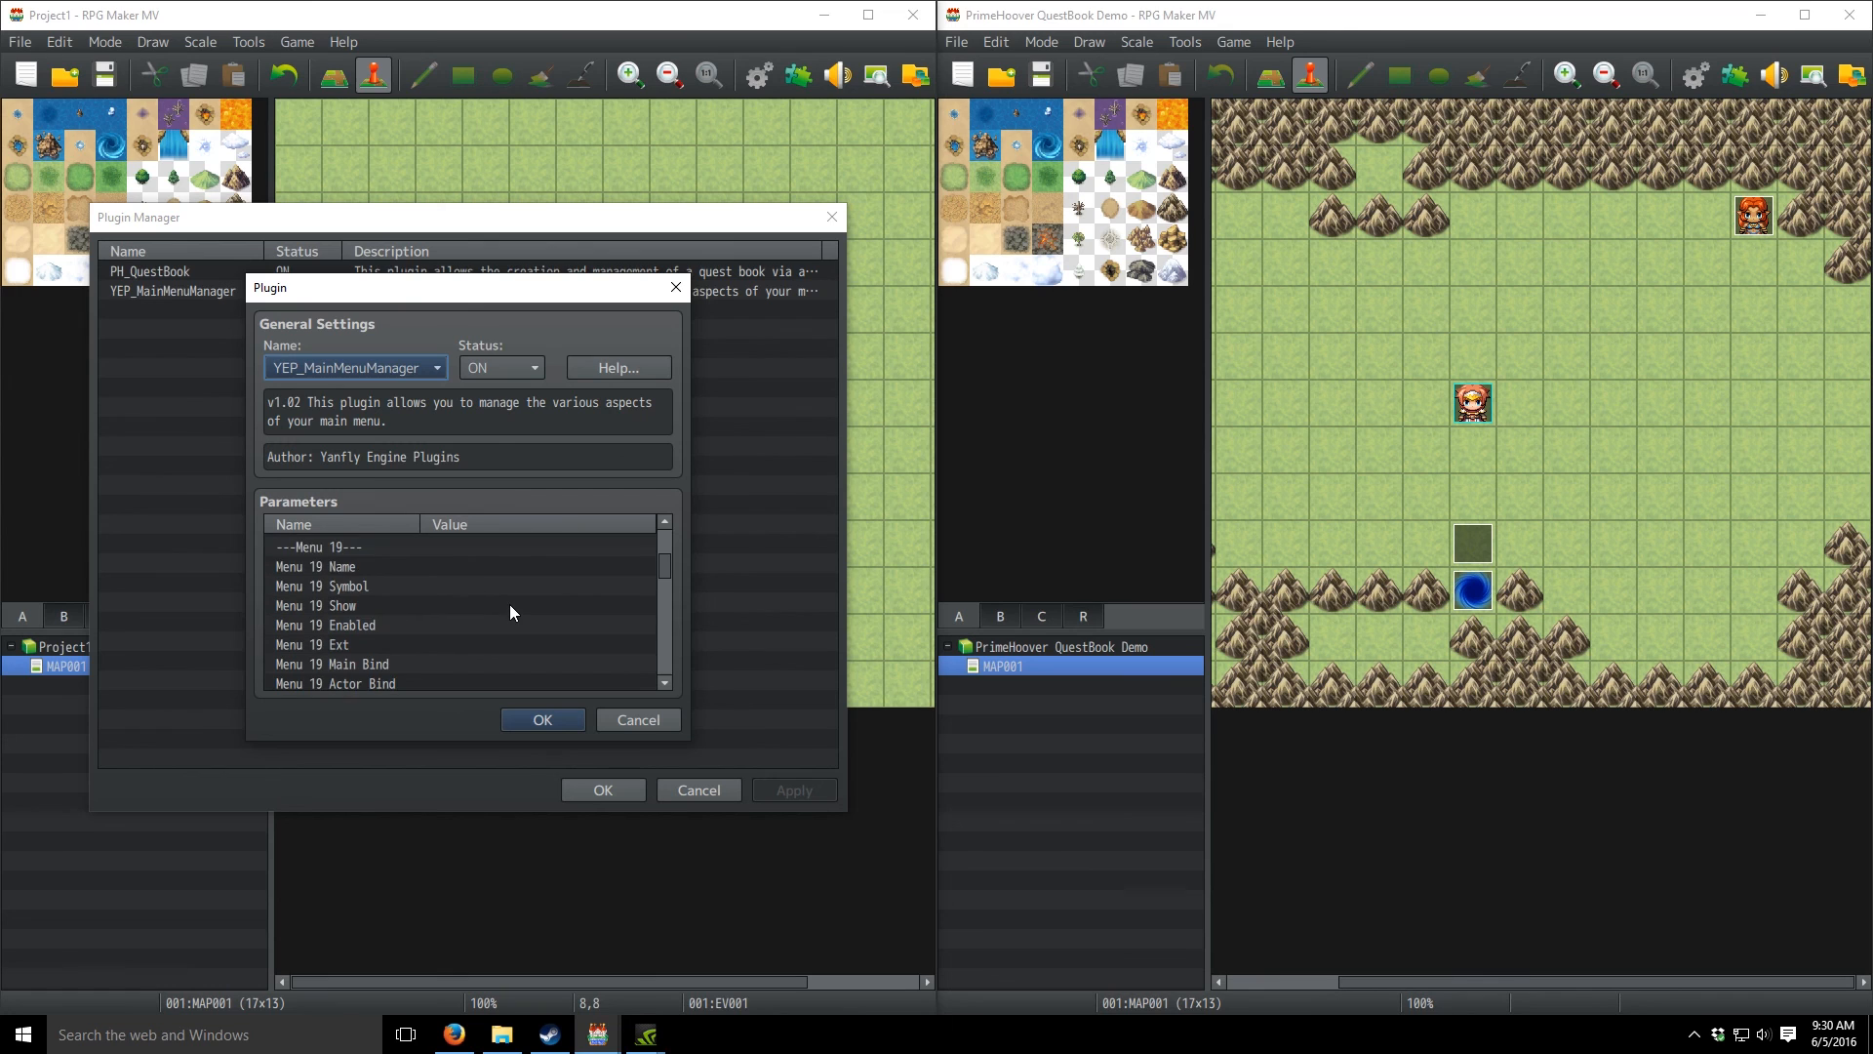
scroll(509, 612, up, 7)
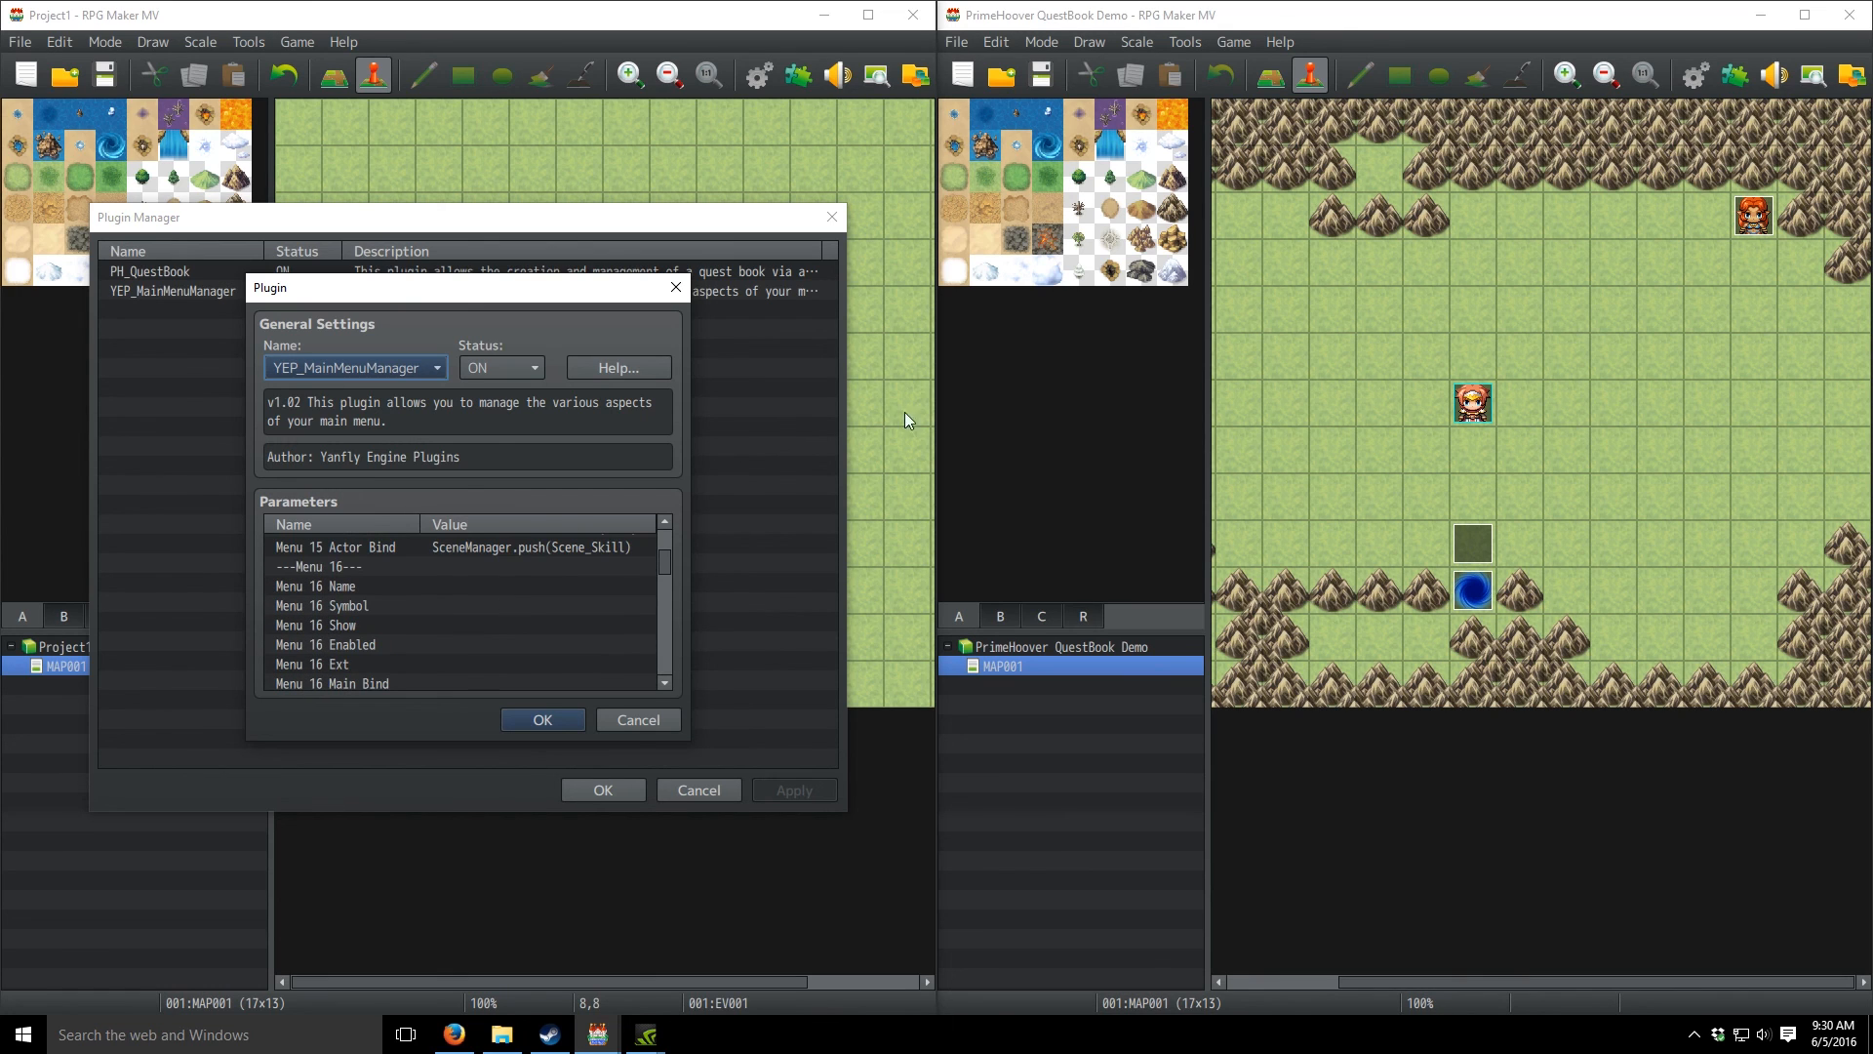
- View the quest book's Menu 11 parameters in the QuestBook Demo project's YEP_MainMenuManager plugin
click(1696, 76)
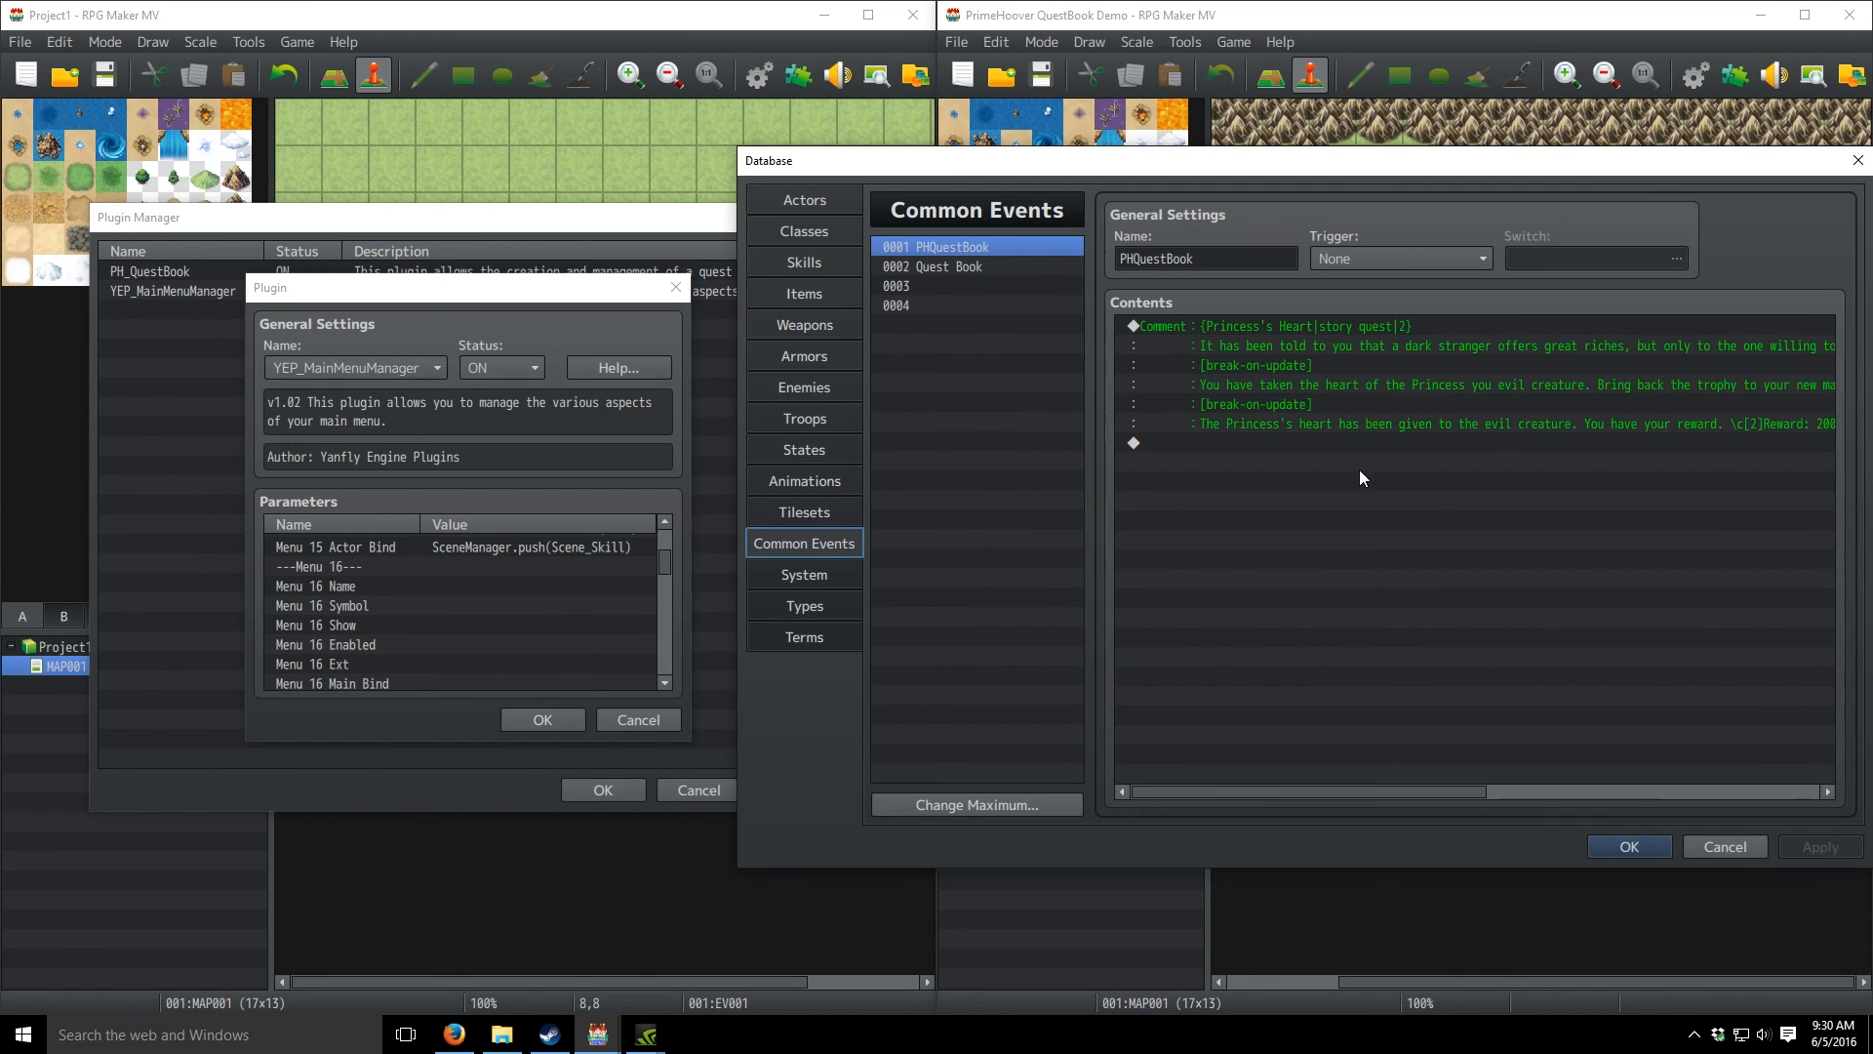
click(1858, 160)
click(1735, 75)
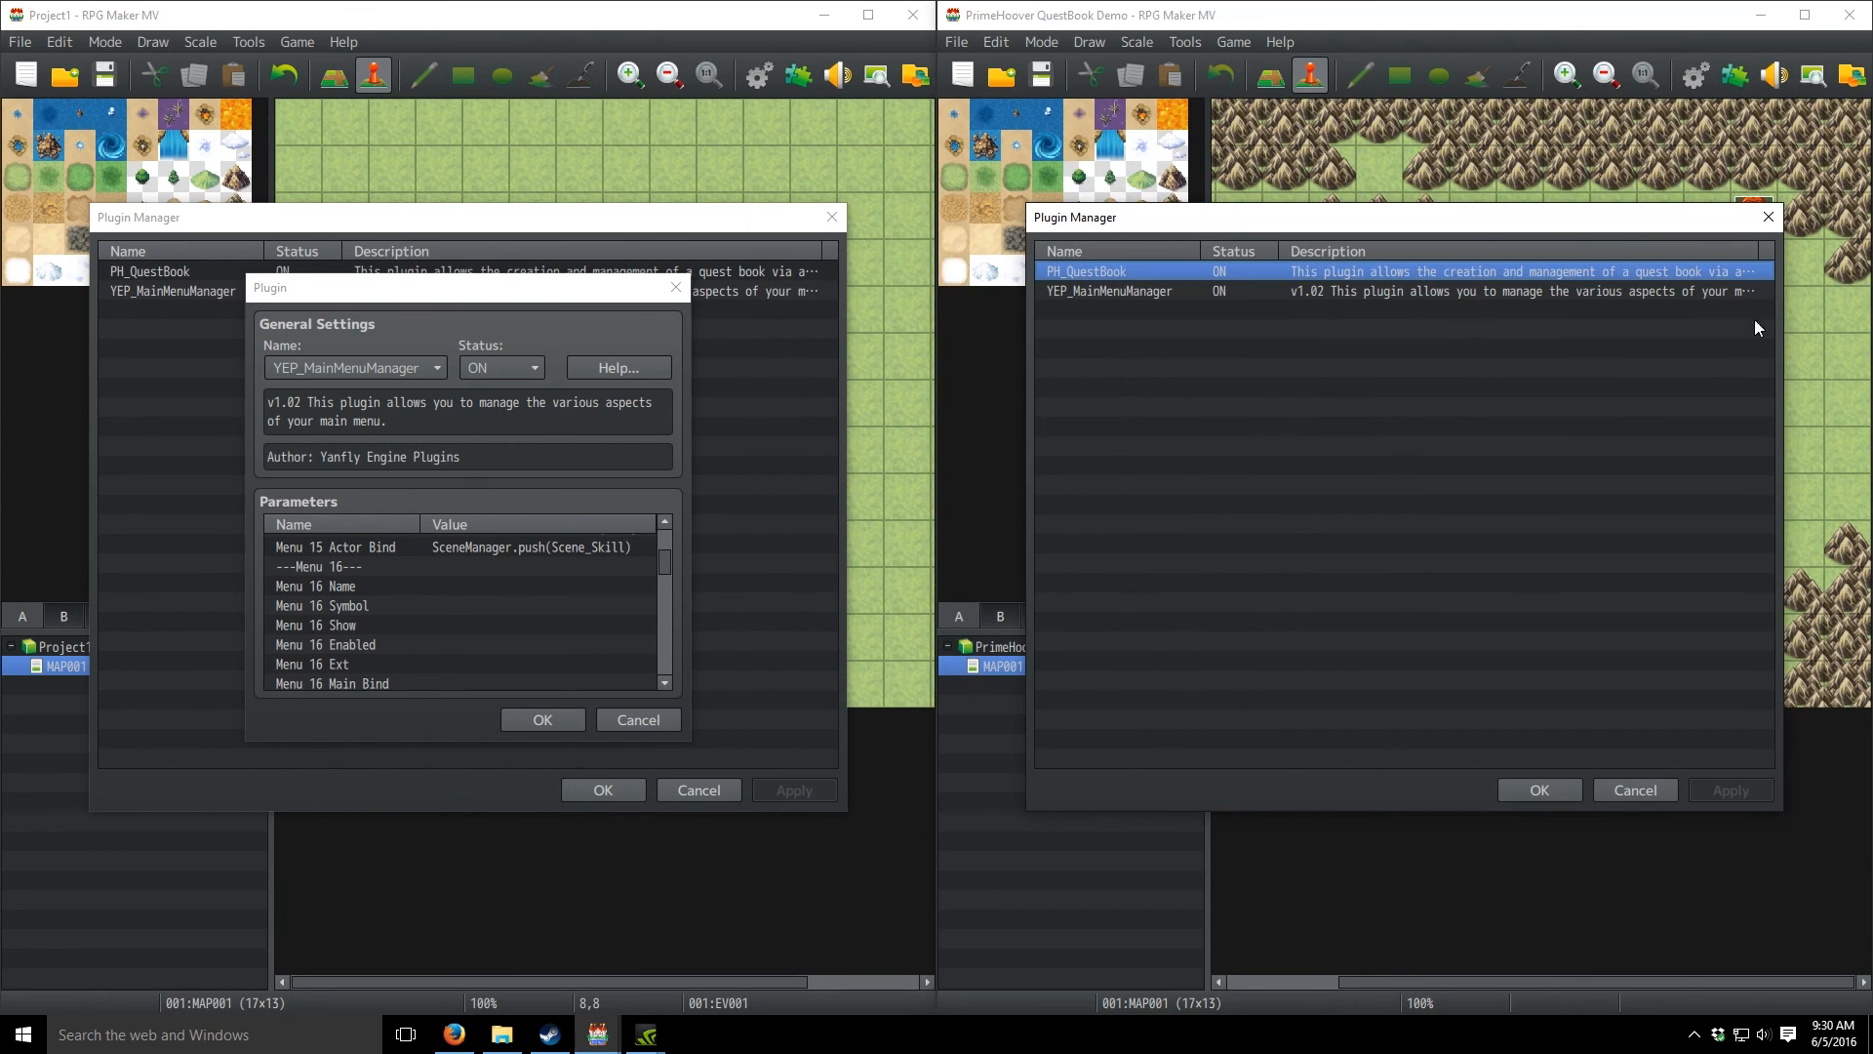
double_click(1298, 292)
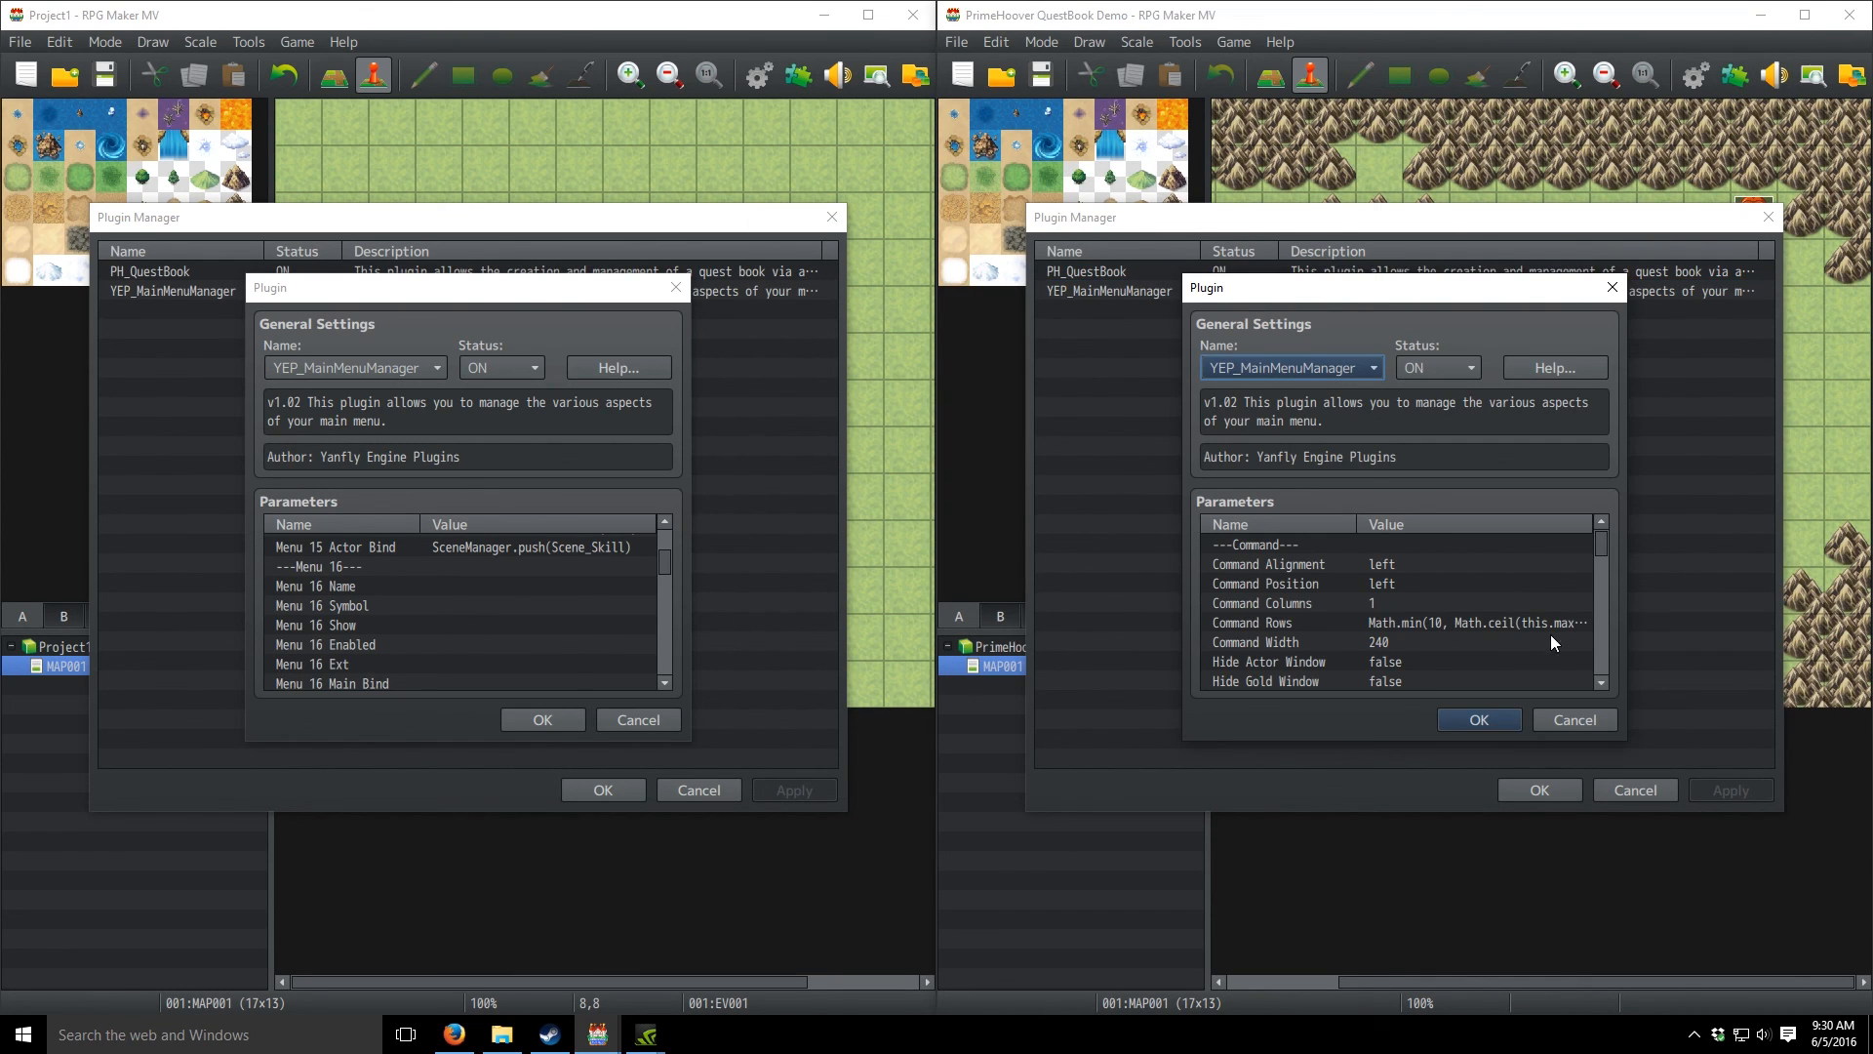
drag(1601, 683, 1604, 681)
drag(1602, 522, 1607, 523)
drag(1600, 676, 1600, 676)
click(1605, 520)
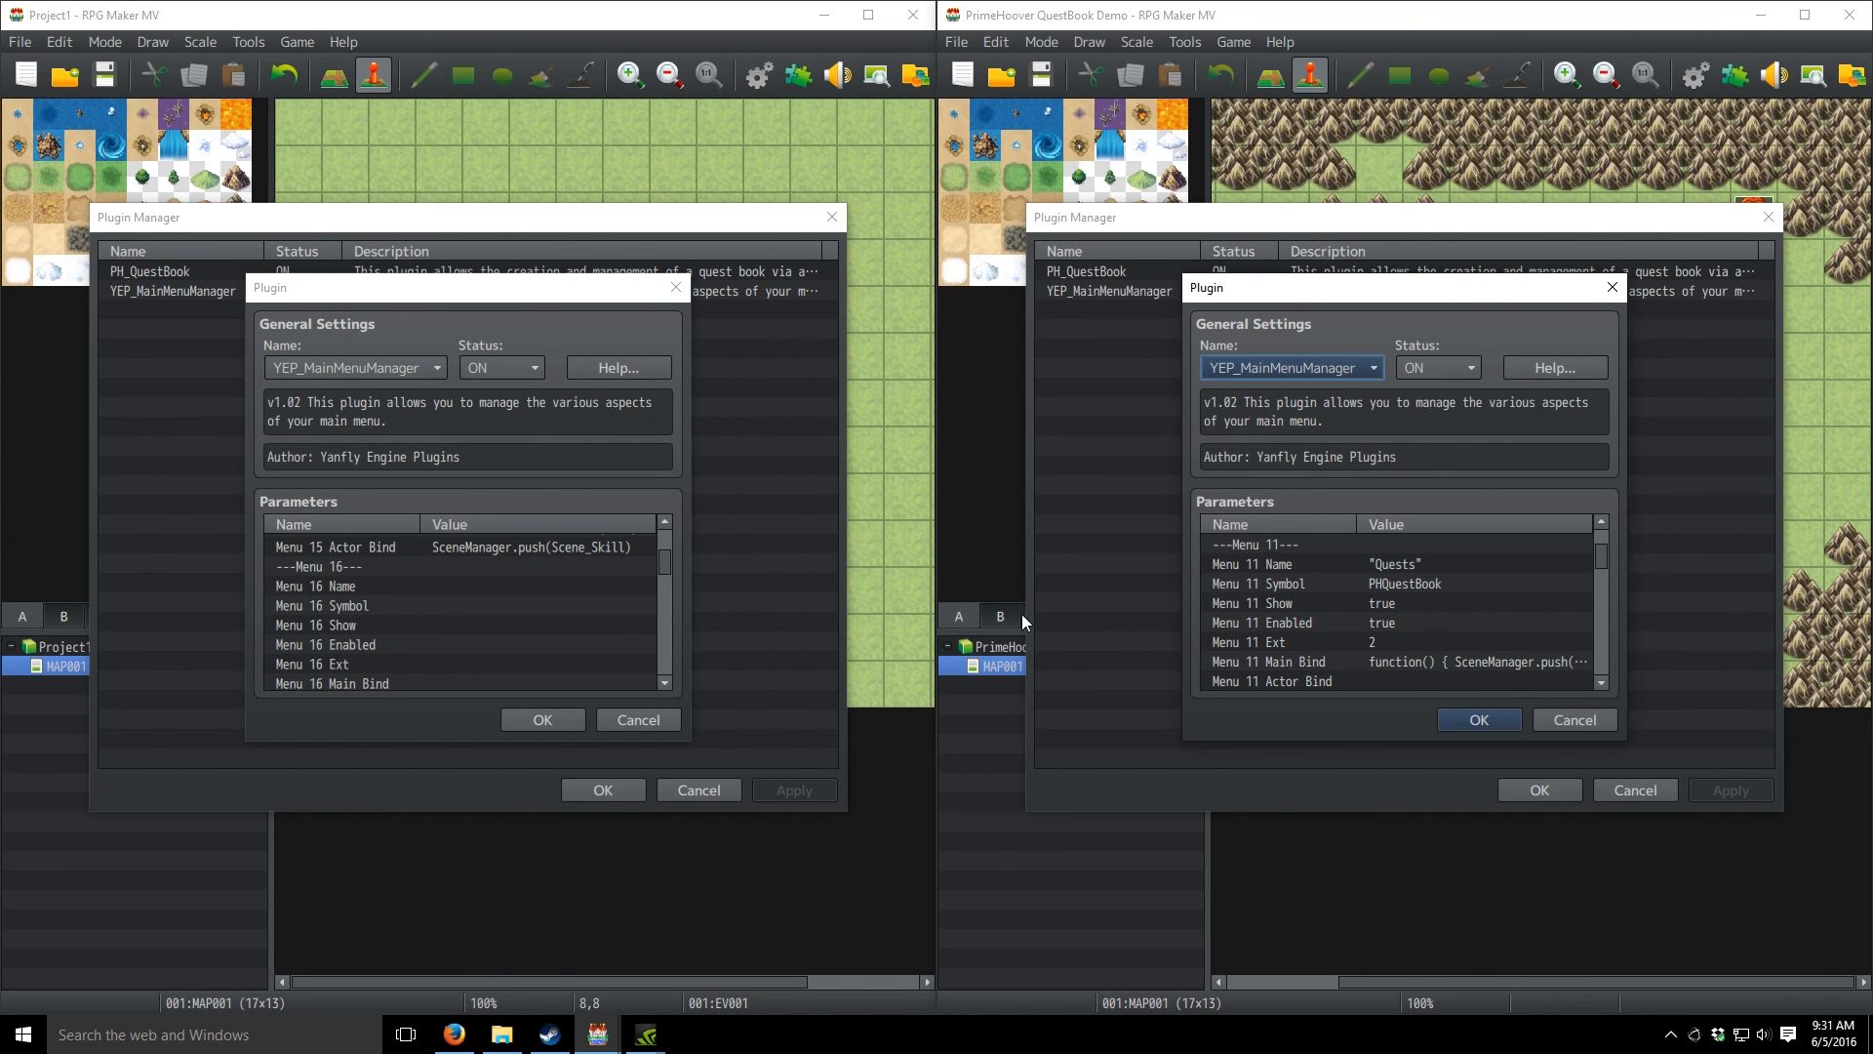
- Set the Menu 11 Name parameter of Project1's YEP_MainMenuManager plugin to "Journal", including the quotation marks
click(487, 588)
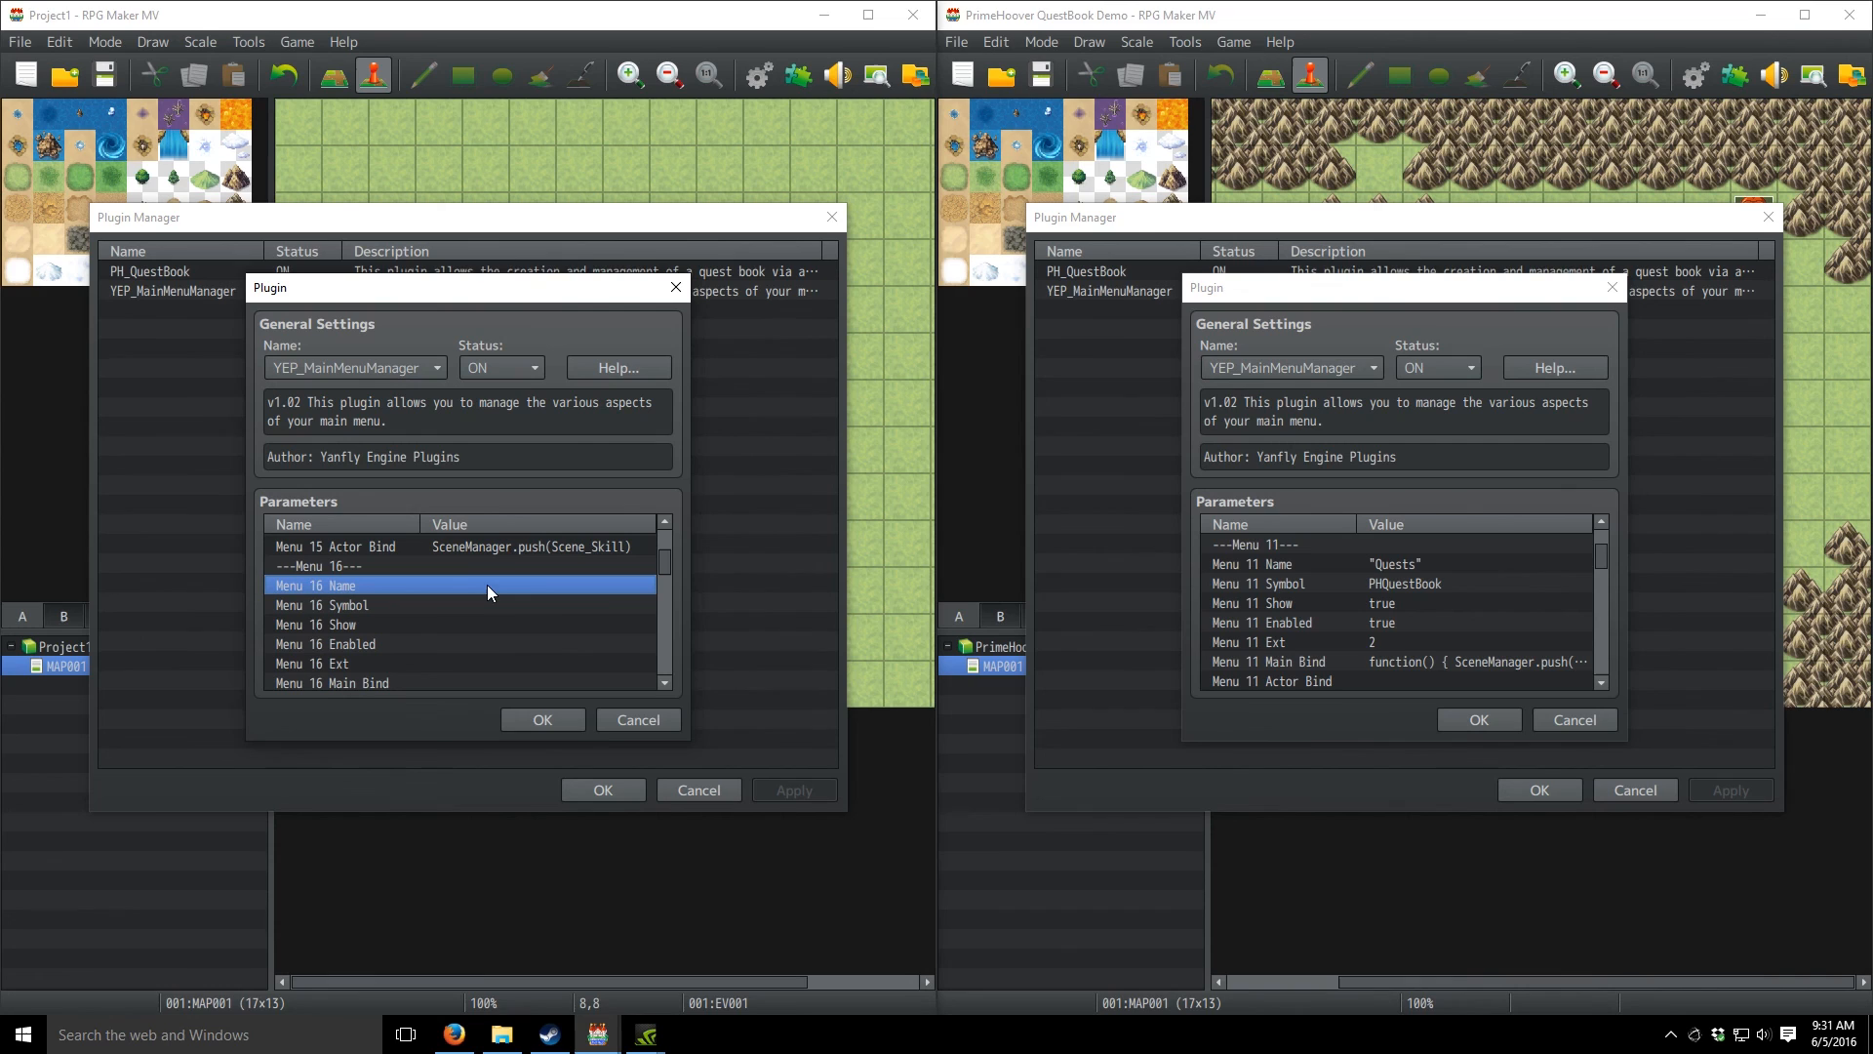
drag(665, 523, 666, 523)
double_click(540, 564)
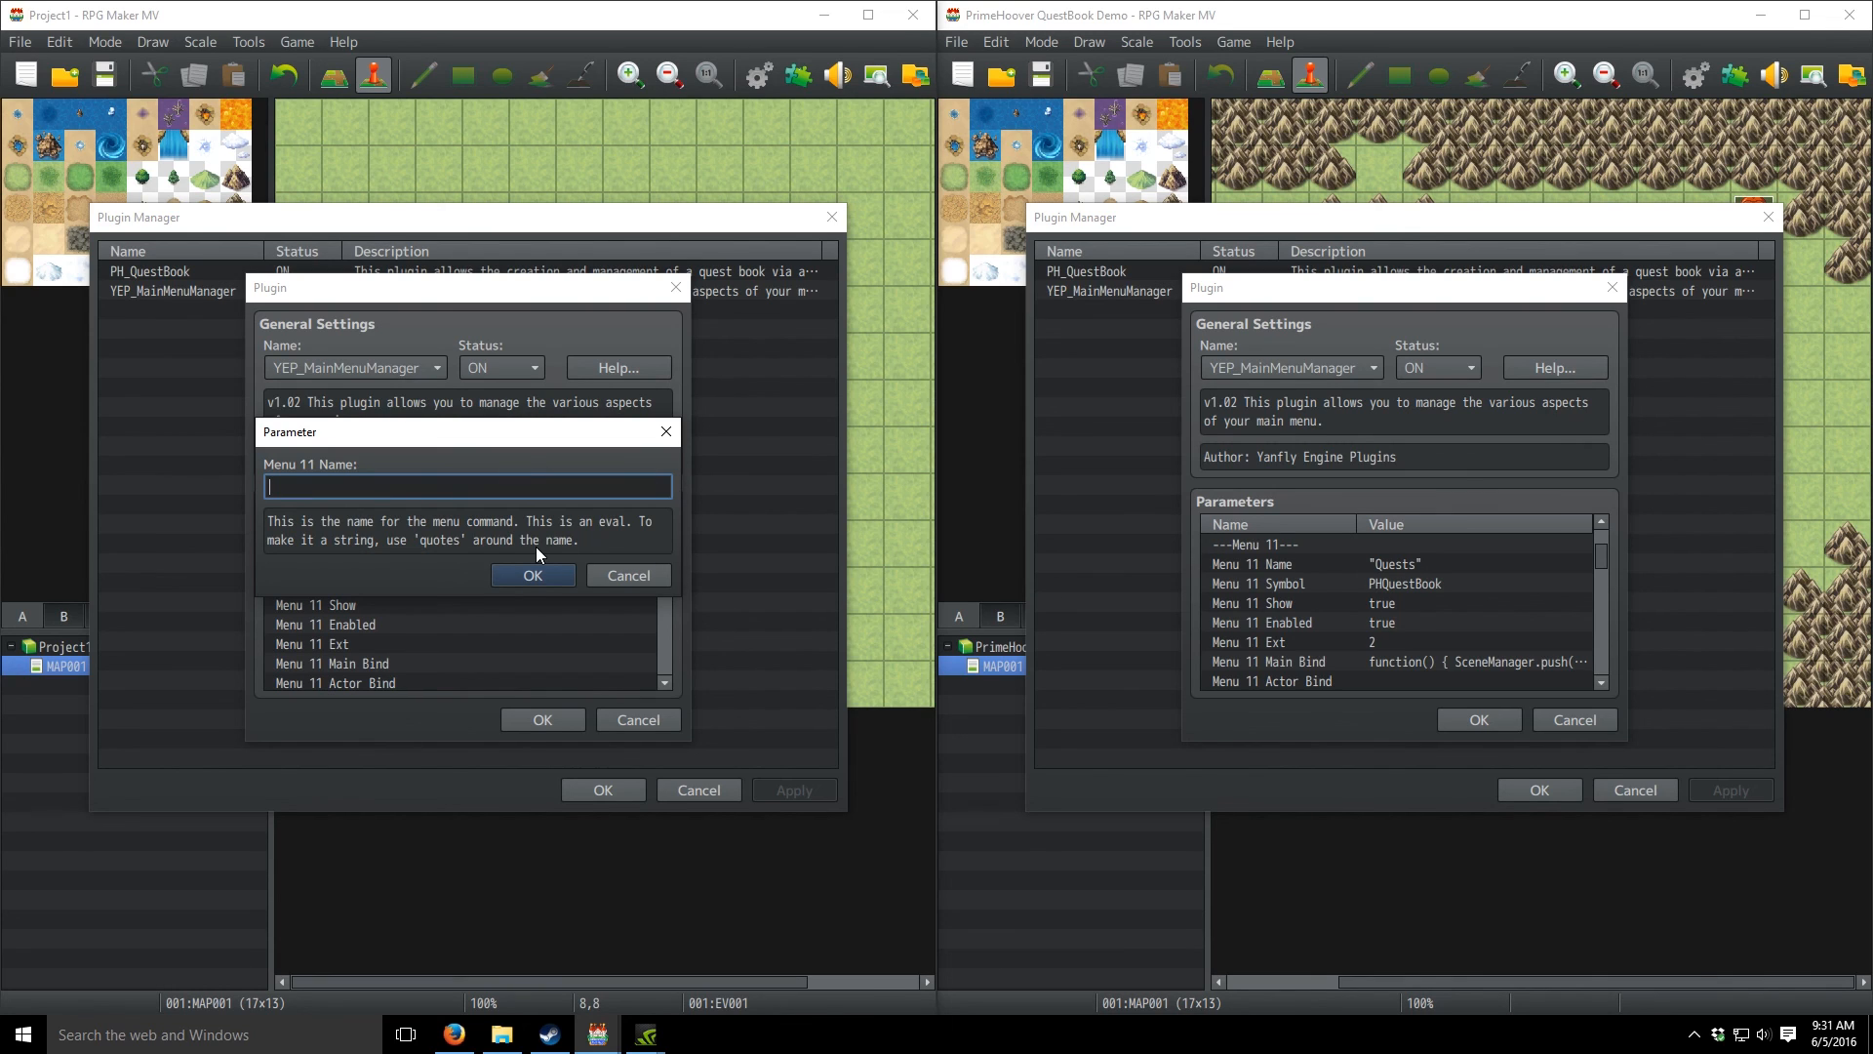
text(")
text(E)
text(ourna)
text(l)
text(")
click(542, 581)
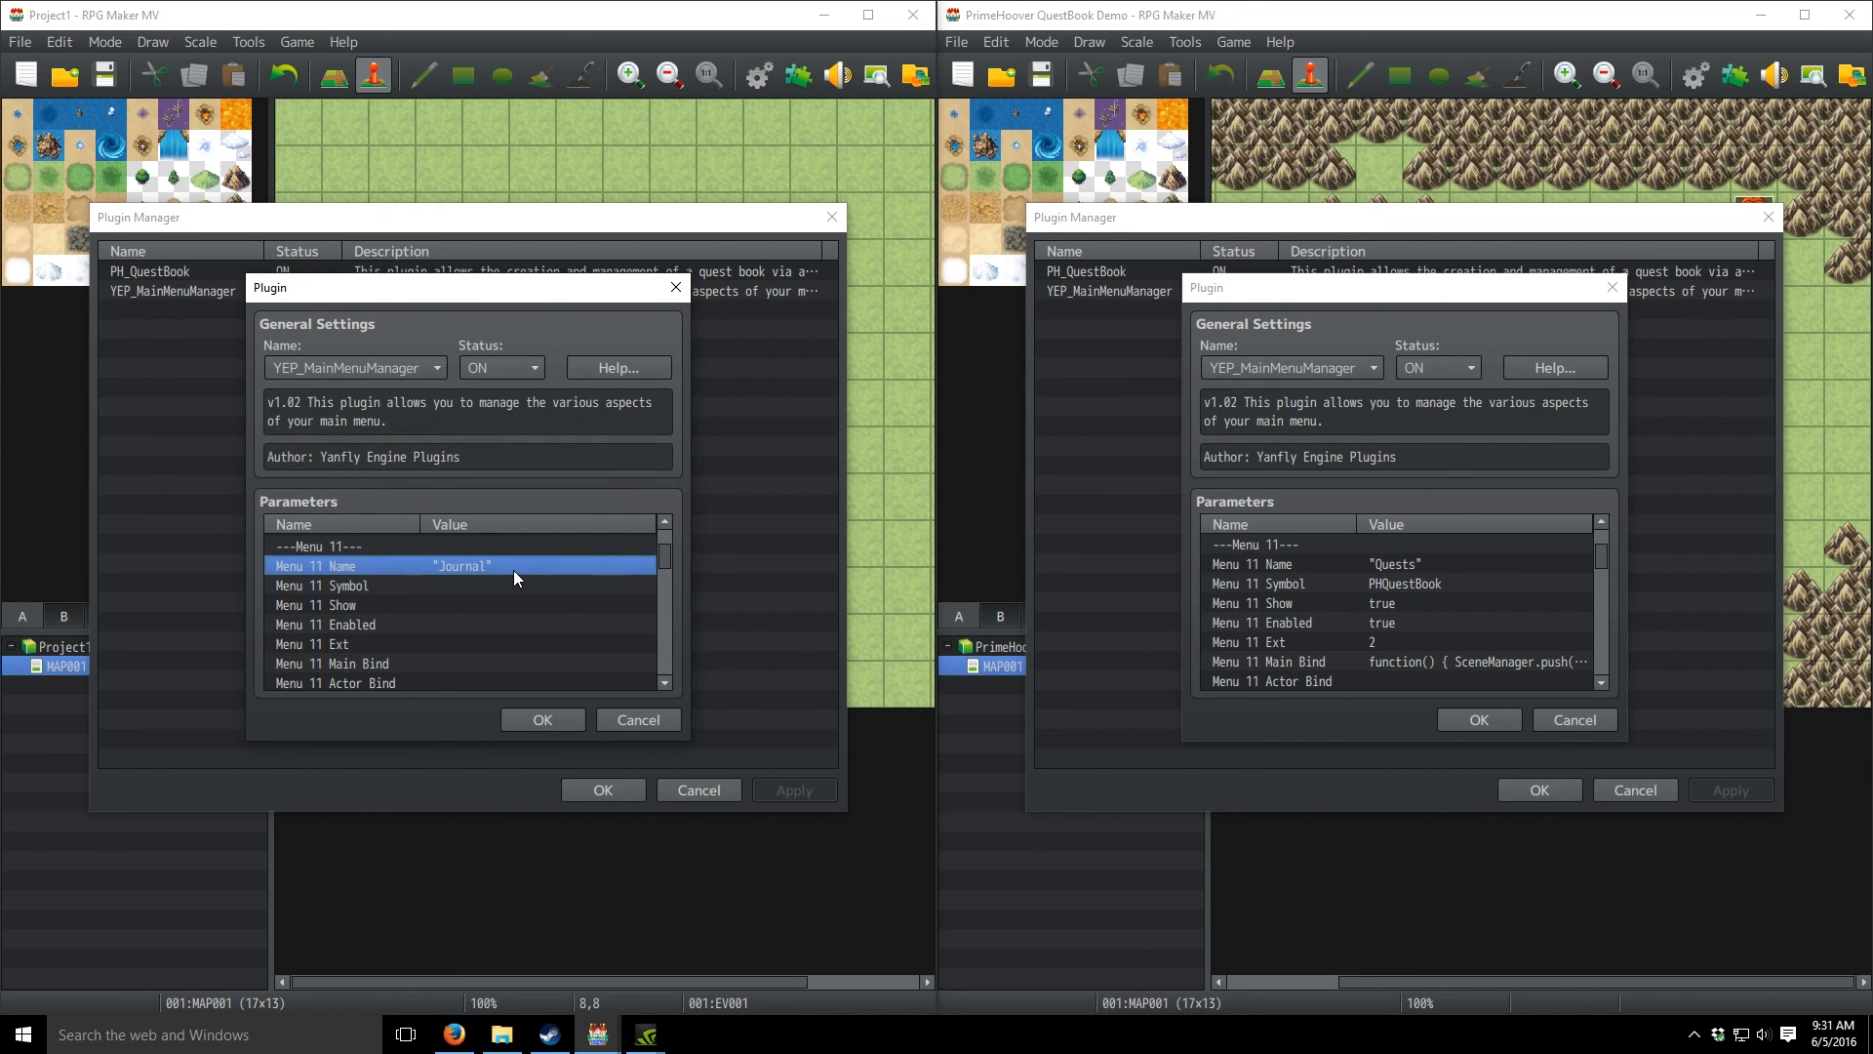
- Set the Menu 11 Symbol parameter in Project1's YEP_MainMenuManager to PHQuestBook
click(466, 588)
double_click(465, 589)
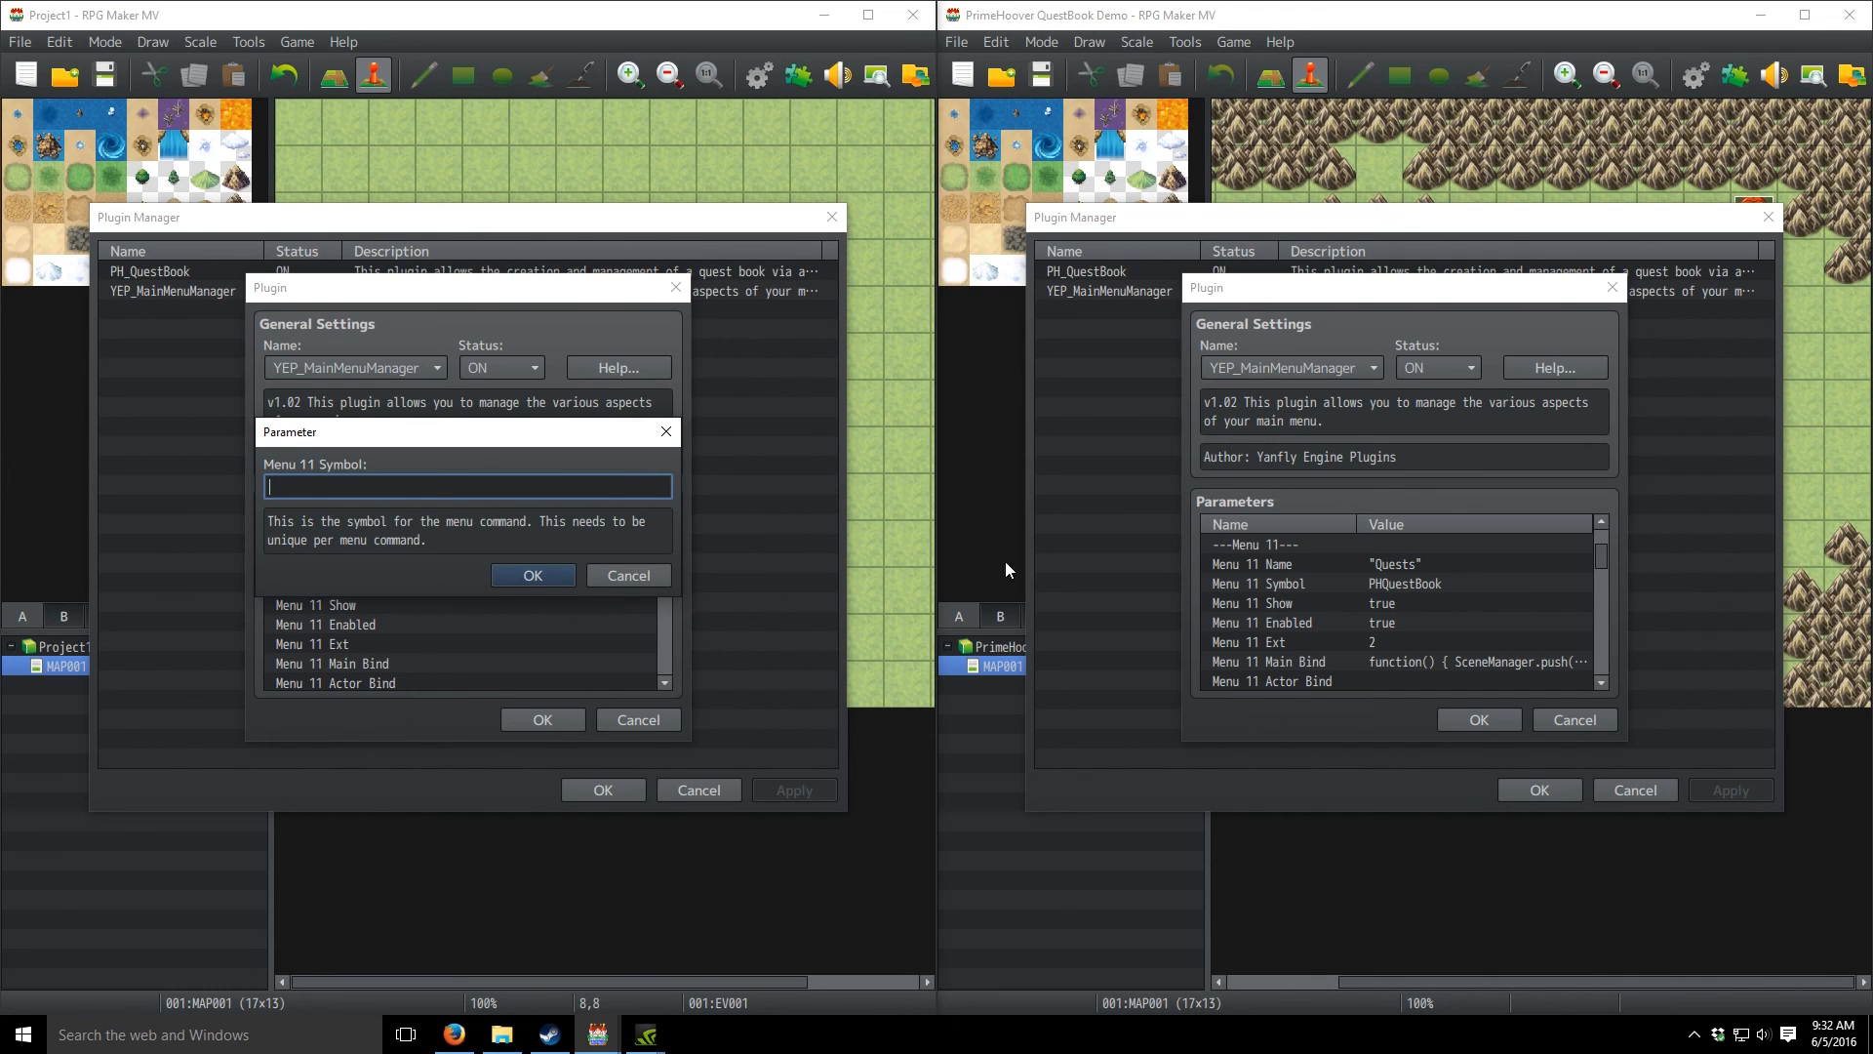
text(PHQuestBook)
click(522, 579)
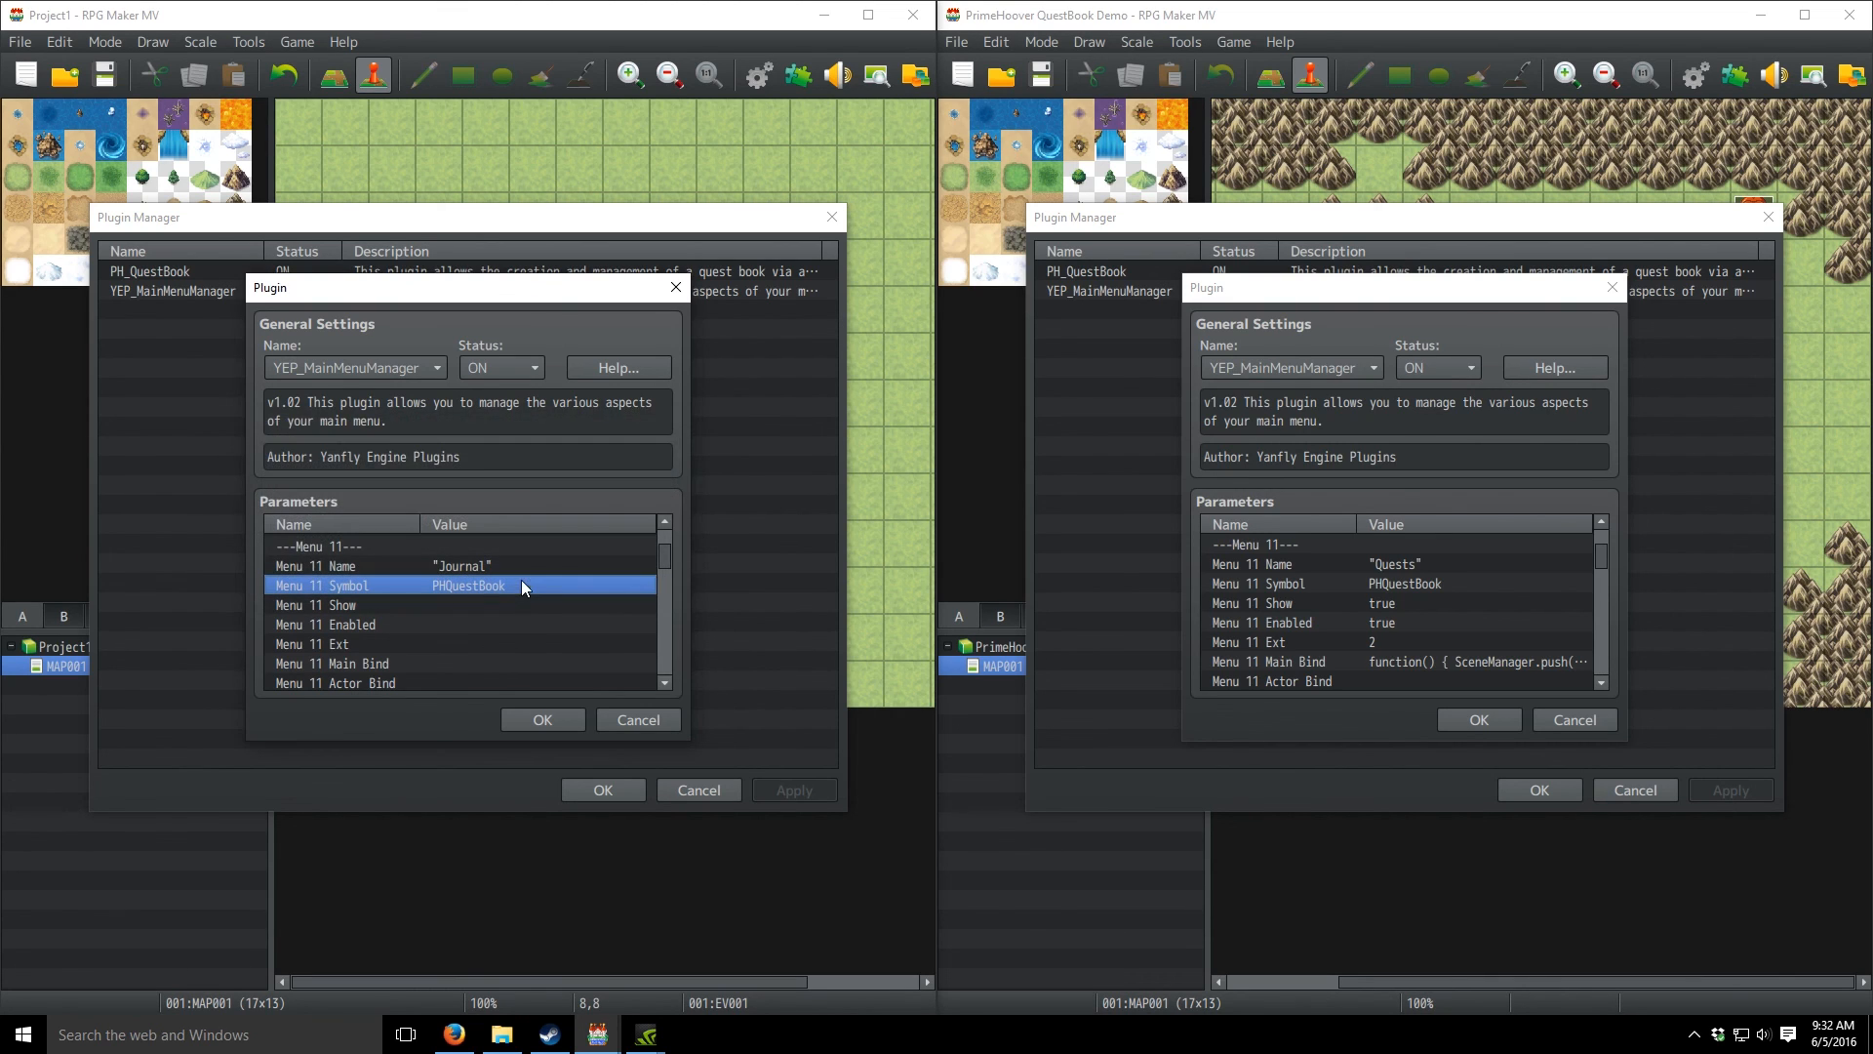
- Set both the Menu 11 Show and Menu 11 Enabled parameters in Project1's YEP_MainMenuManager to true
double_click(515, 621)
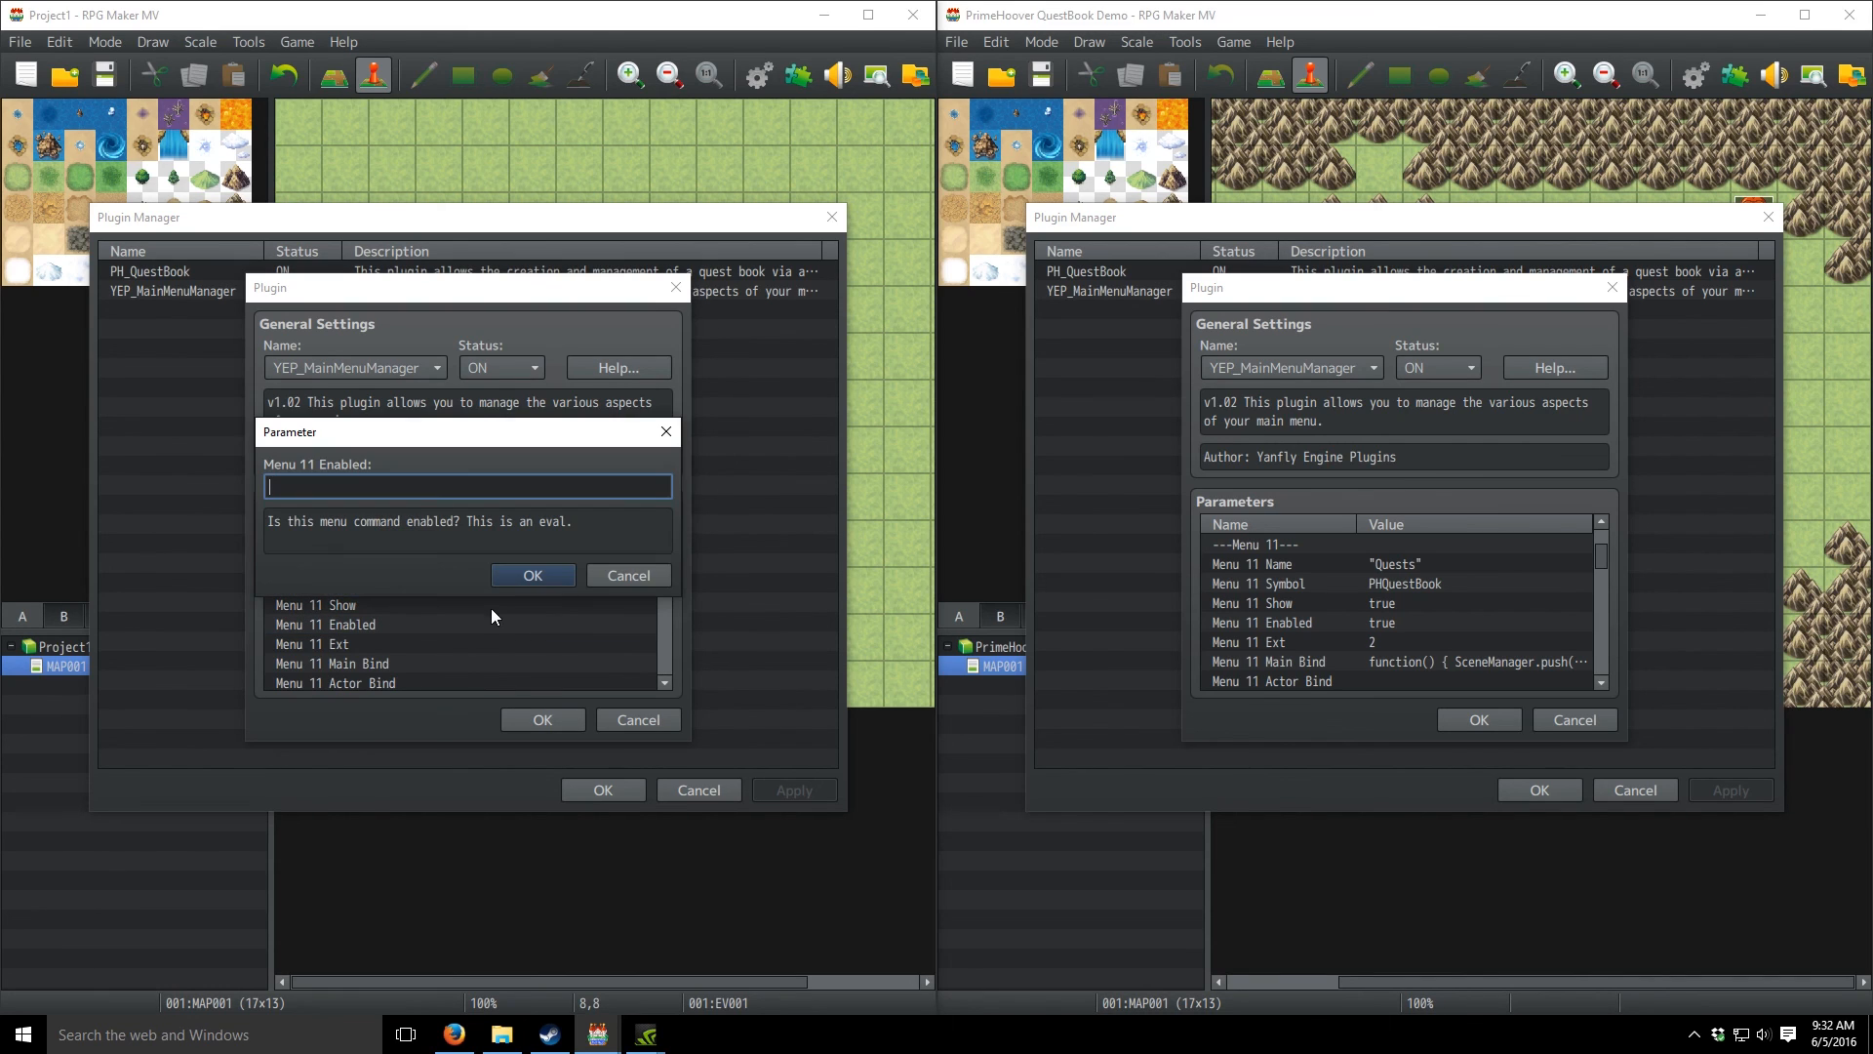
click(595, 577)
double_click(468, 603)
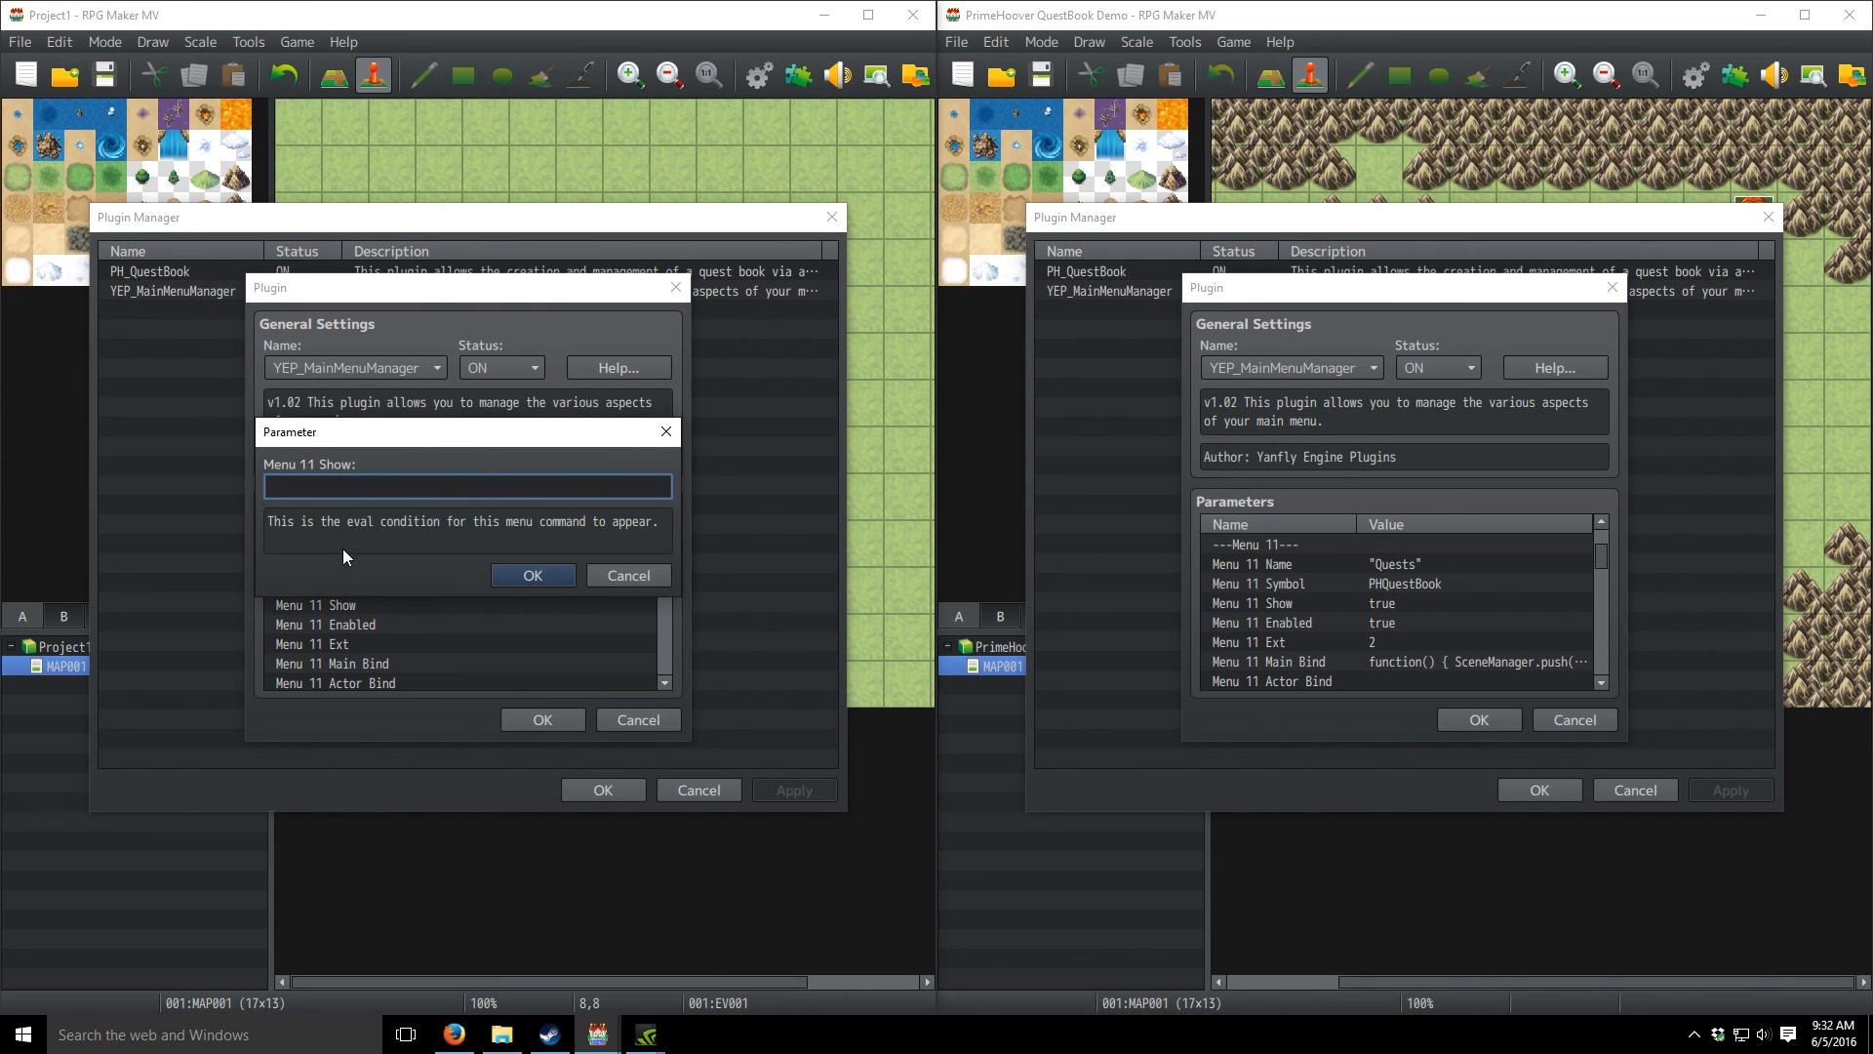
text(true)
click(536, 577)
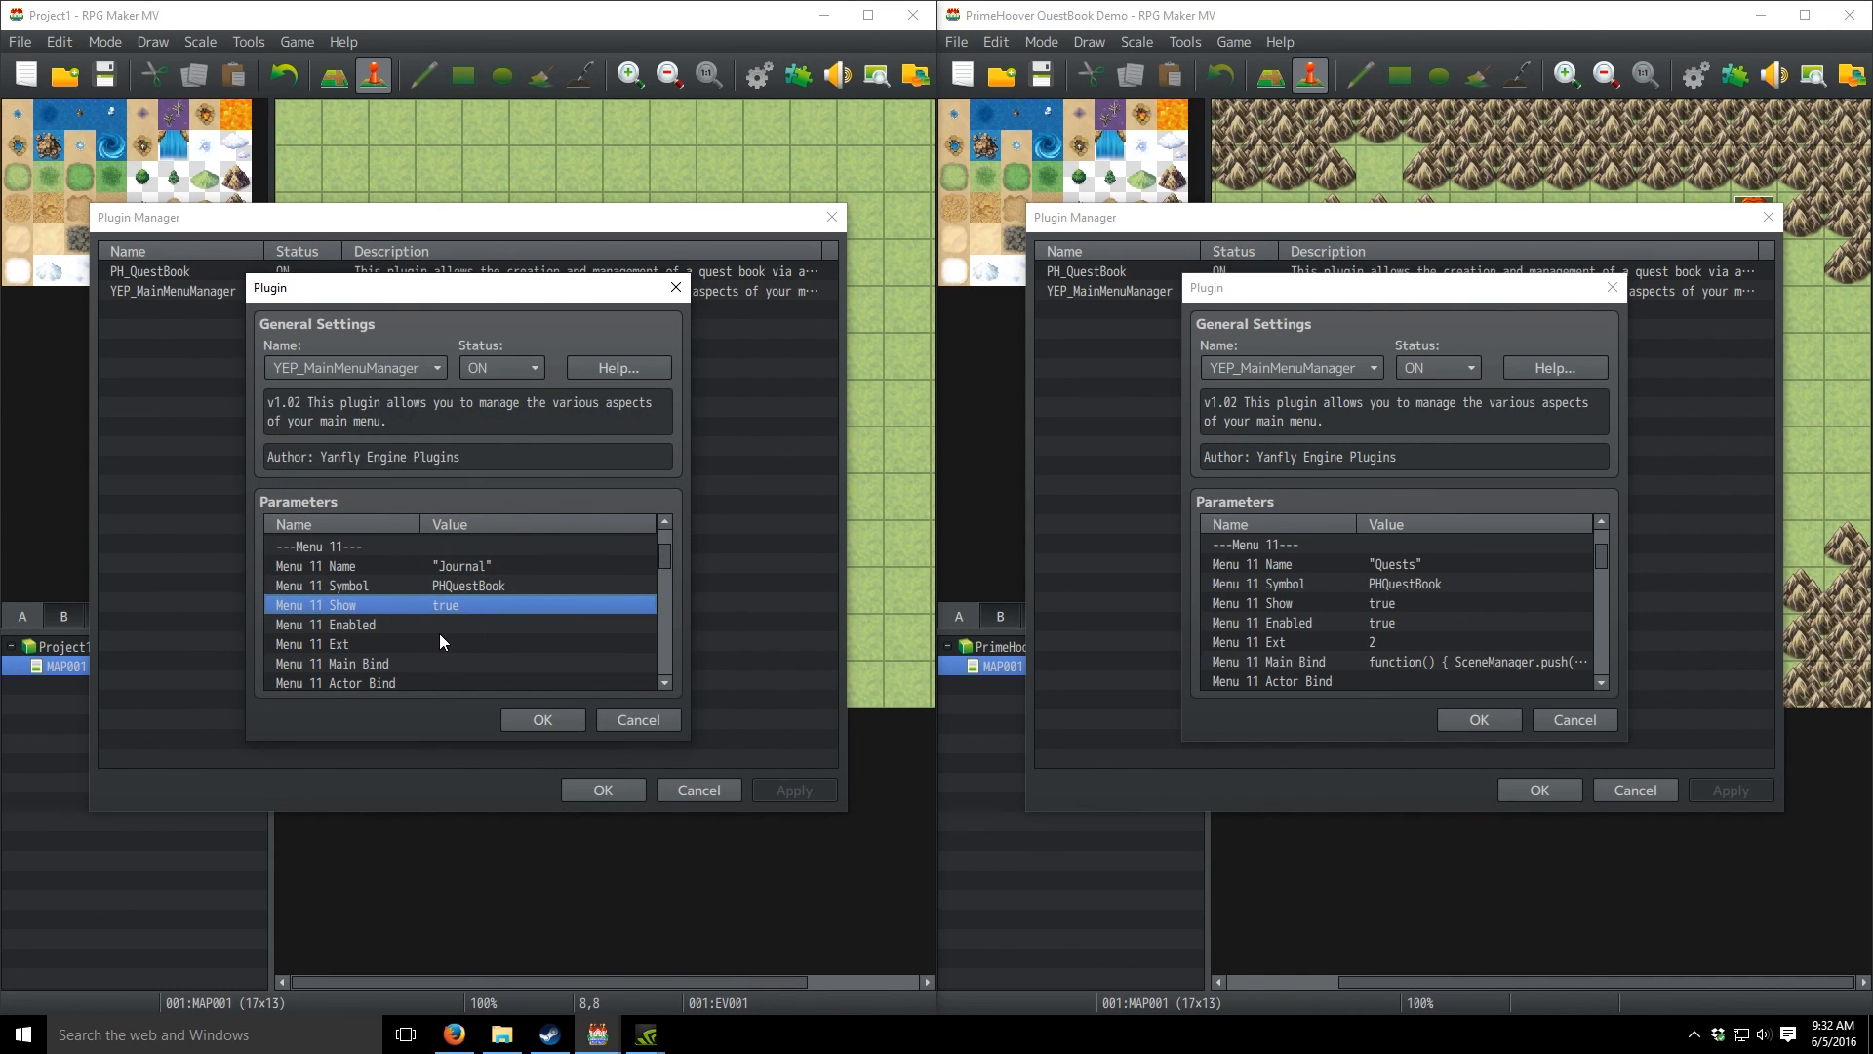
click(441, 621)
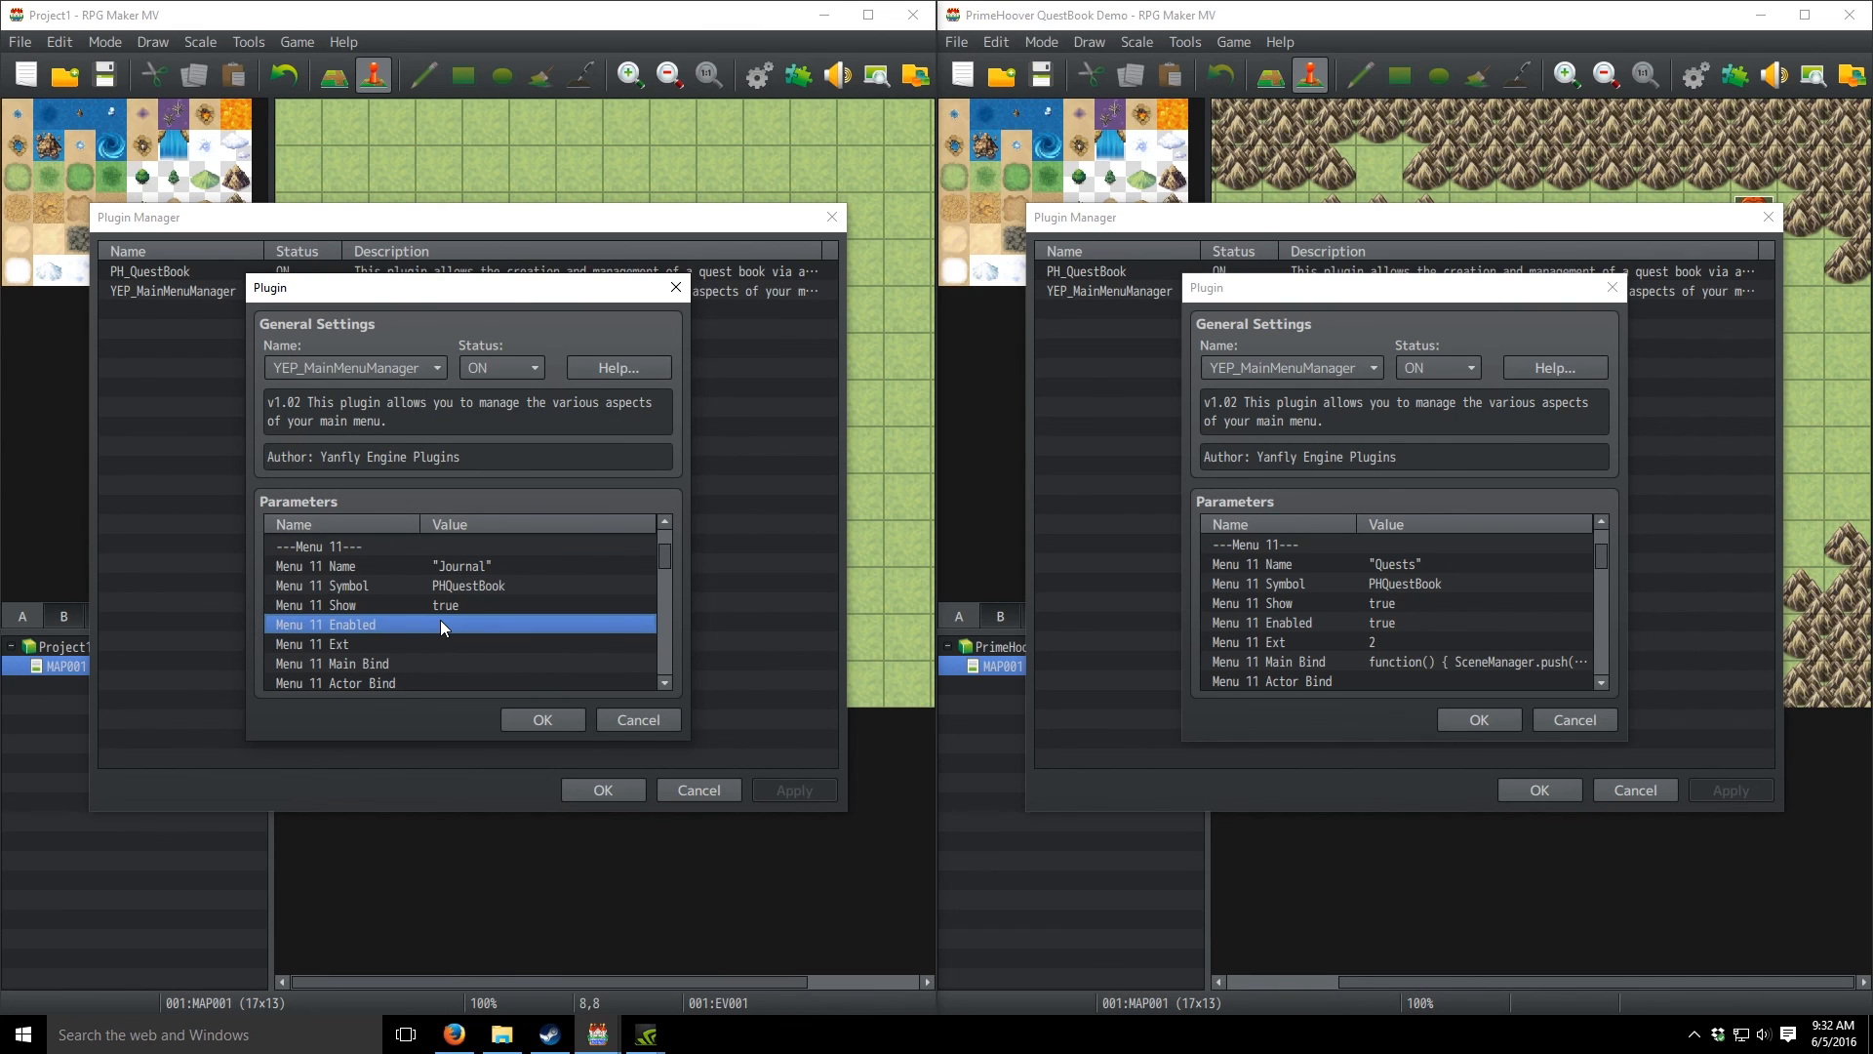
double_click(441, 624)
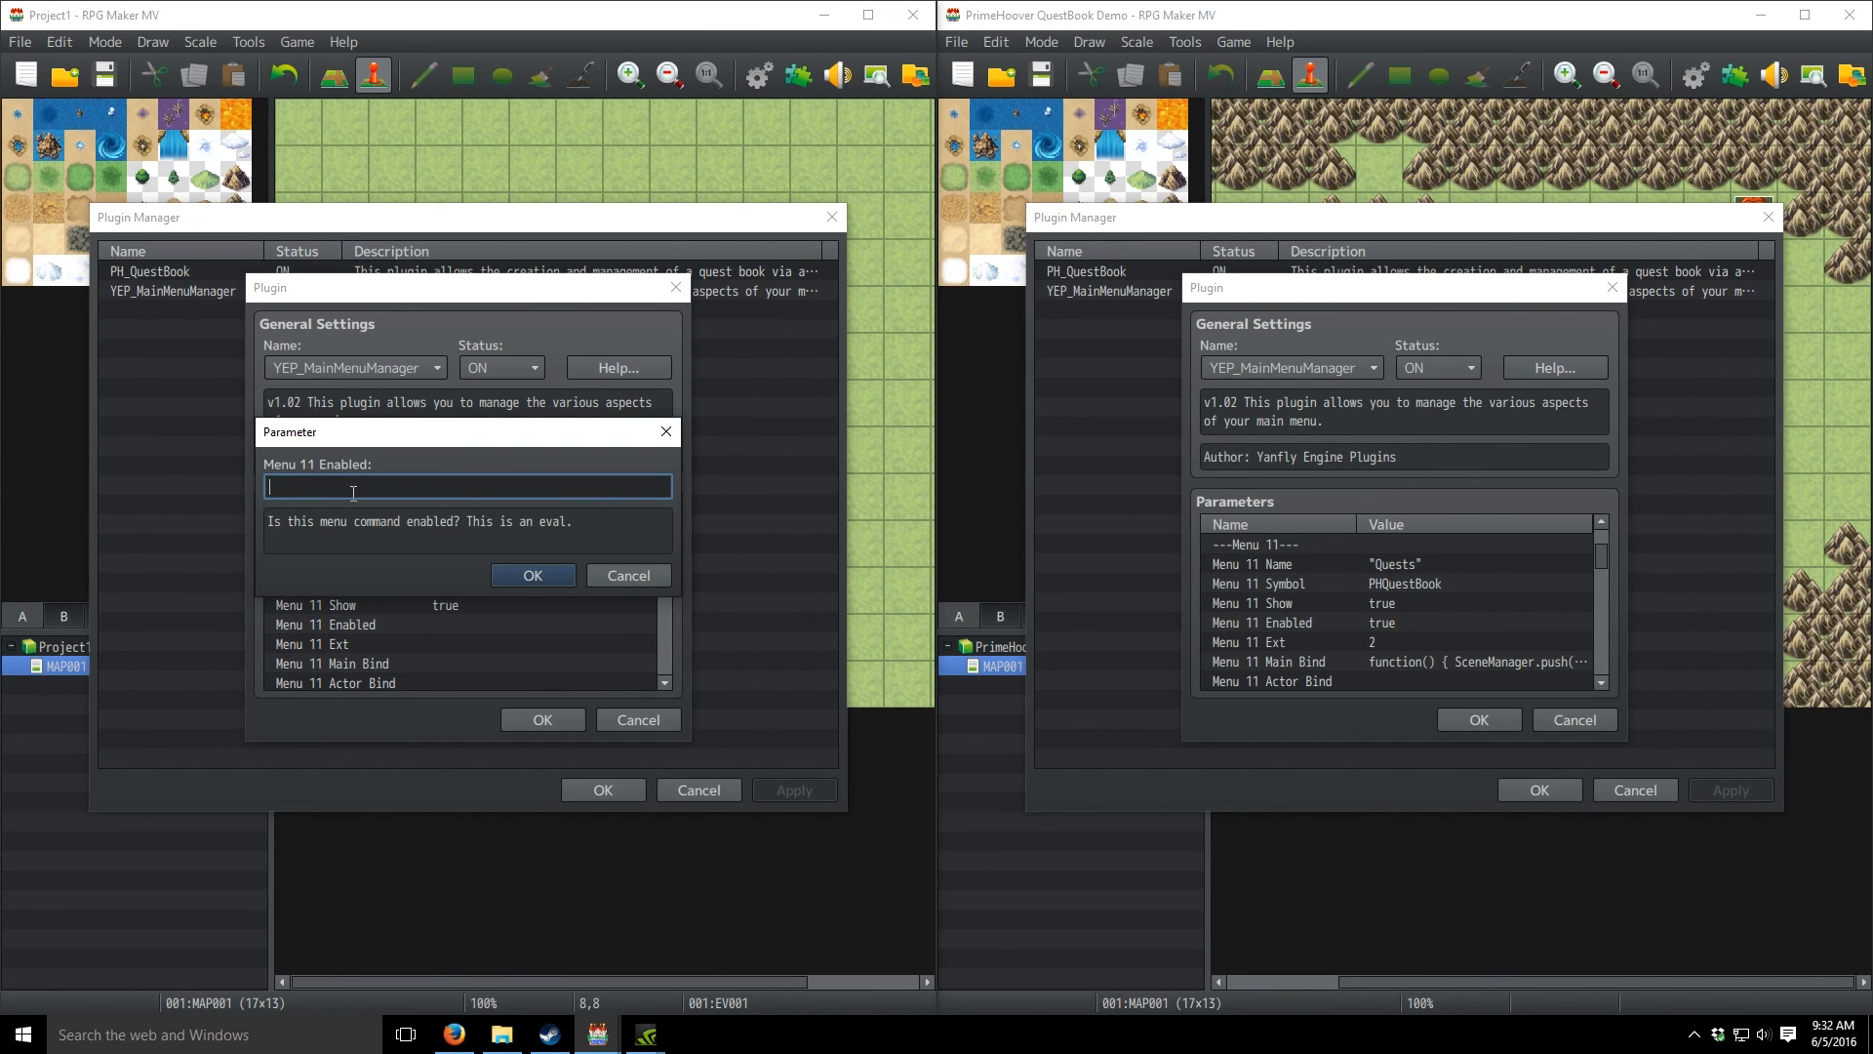
text(true)
click(533, 575)
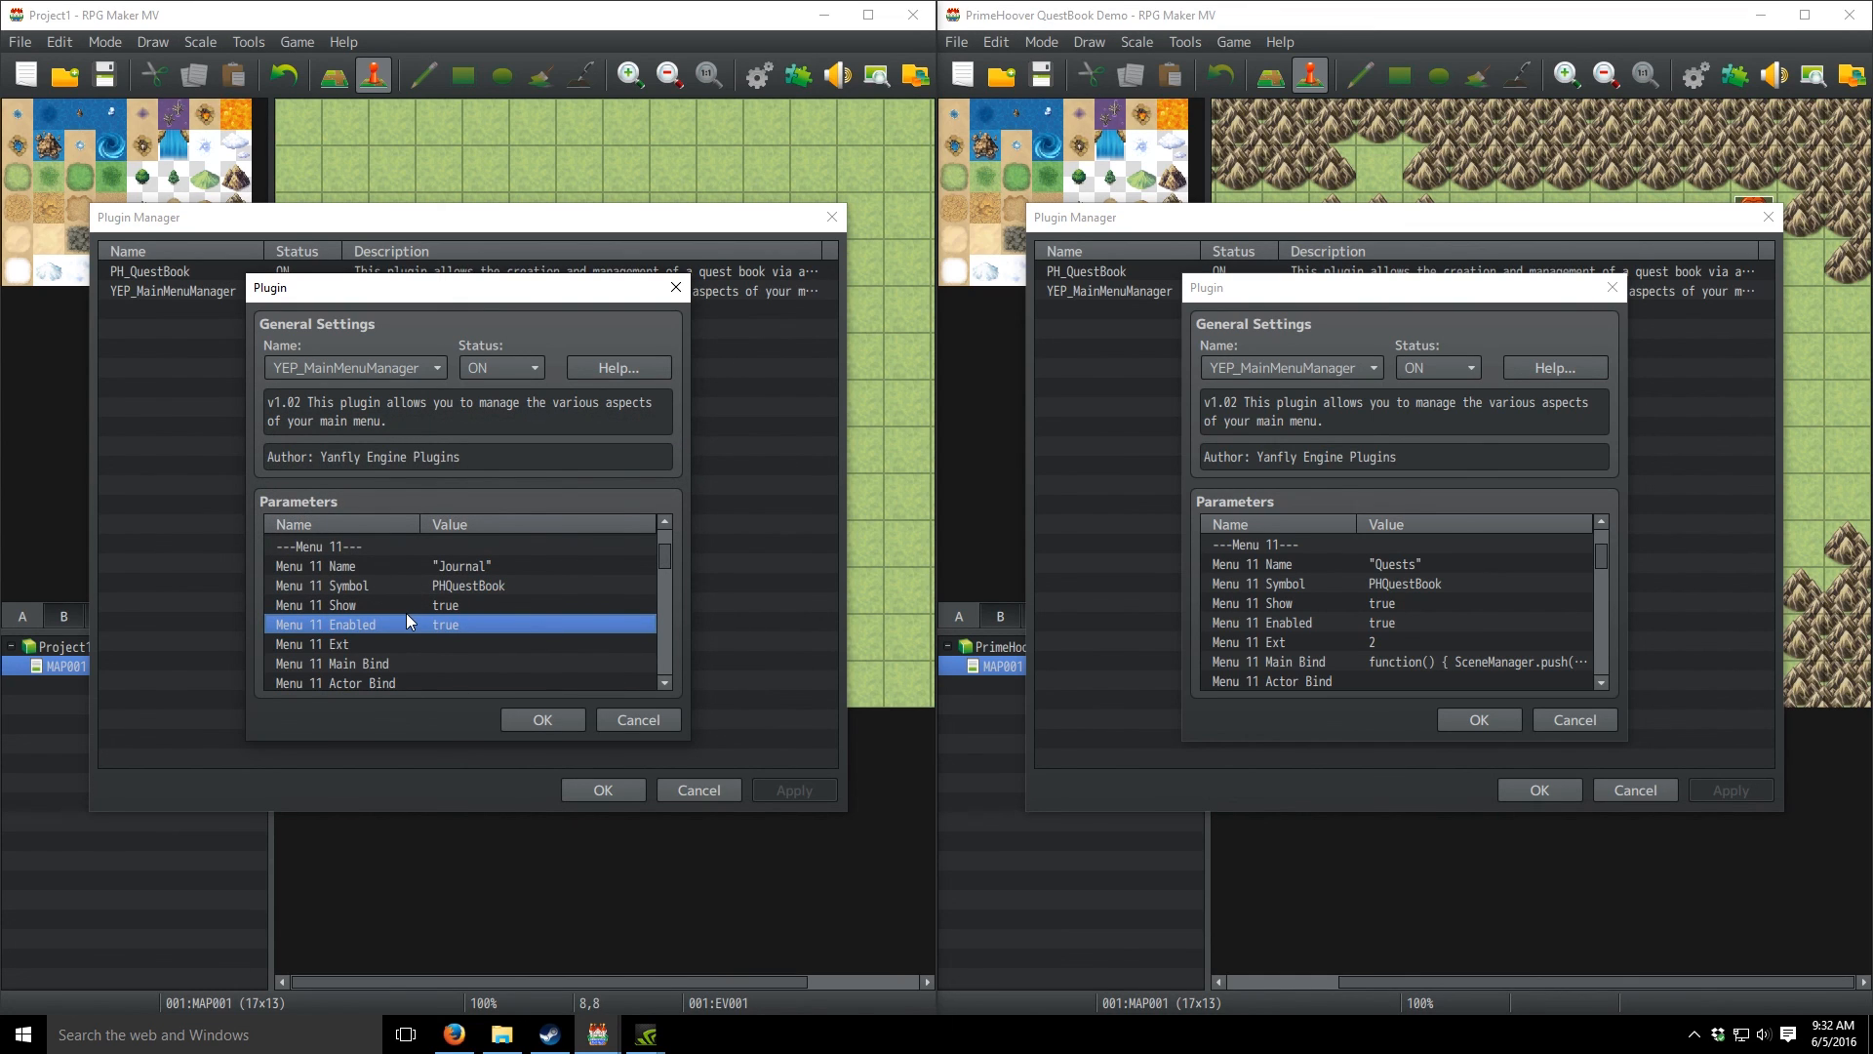
- Select the Menu 11 Ext parameter in Project1's YEP_MainMenuManager
click(444, 660)
click(447, 642)
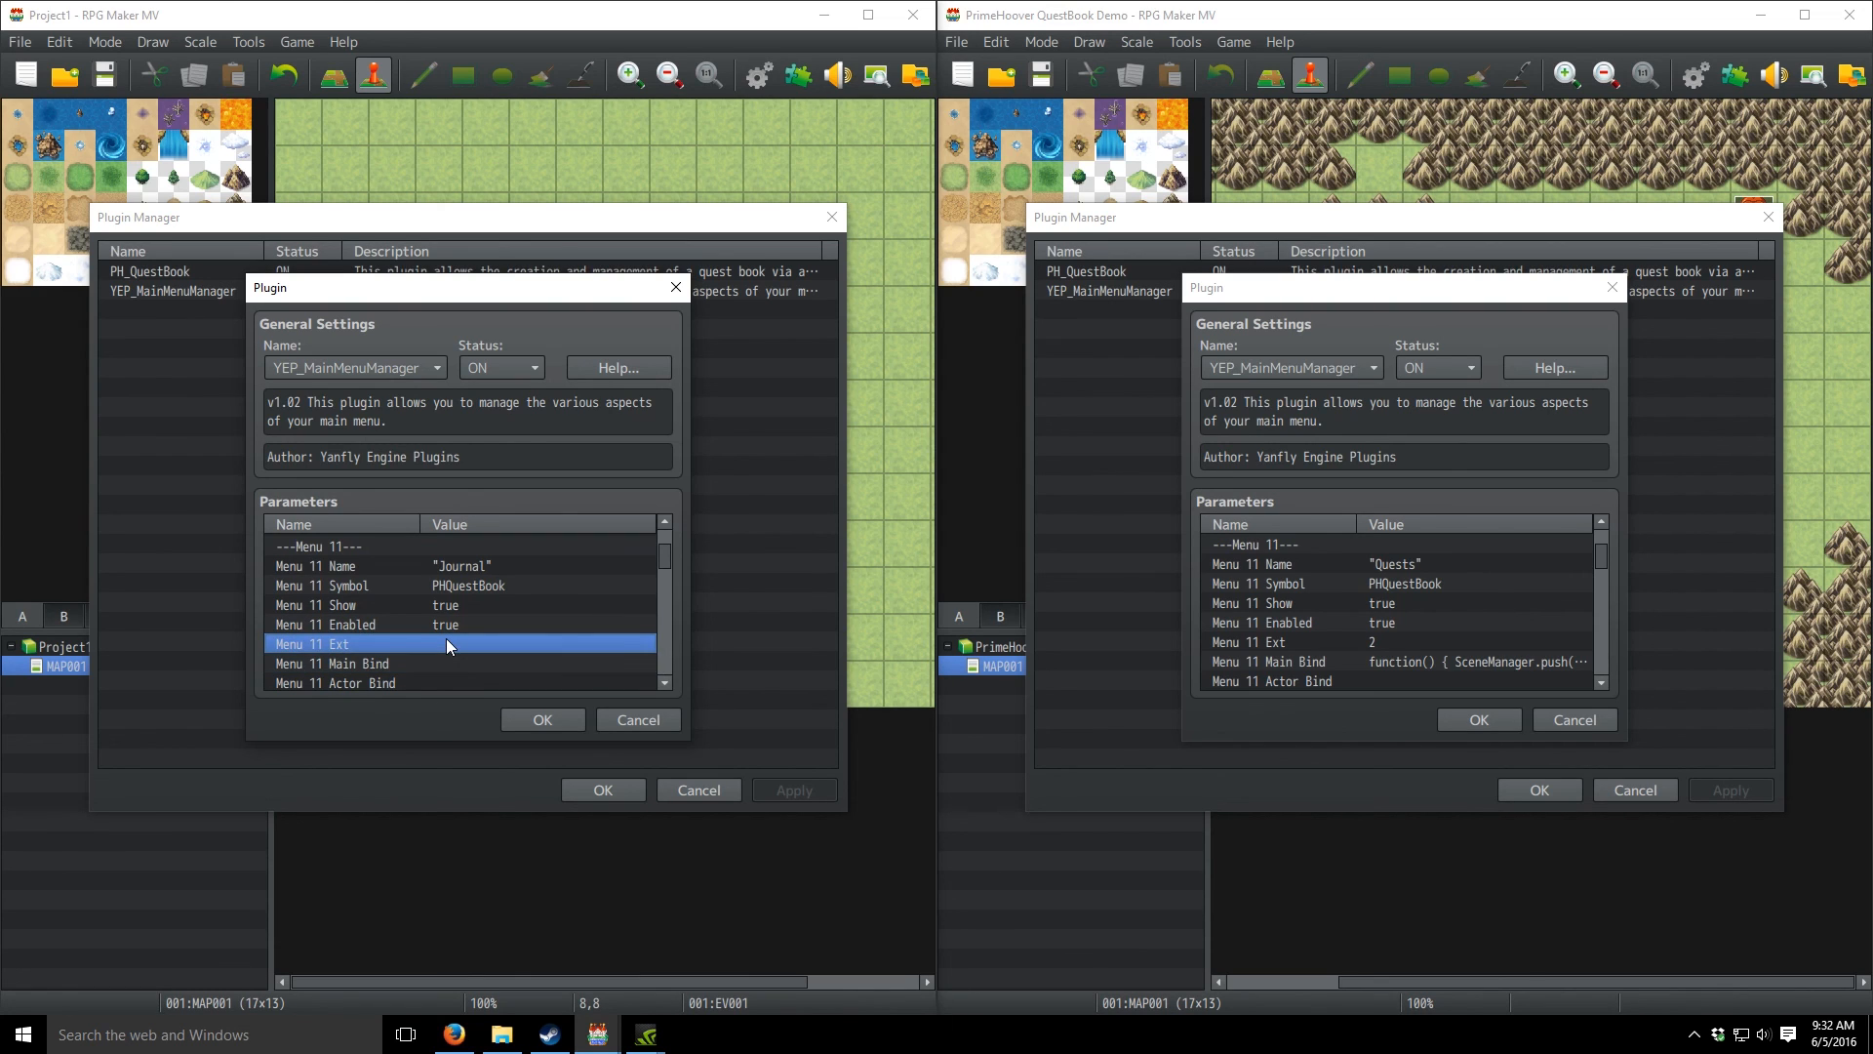
- Set Project1's Menu 11 Ext parameter to 2, checking the Quest Book entry in the demo project's common events for reference
double_click(447, 644)
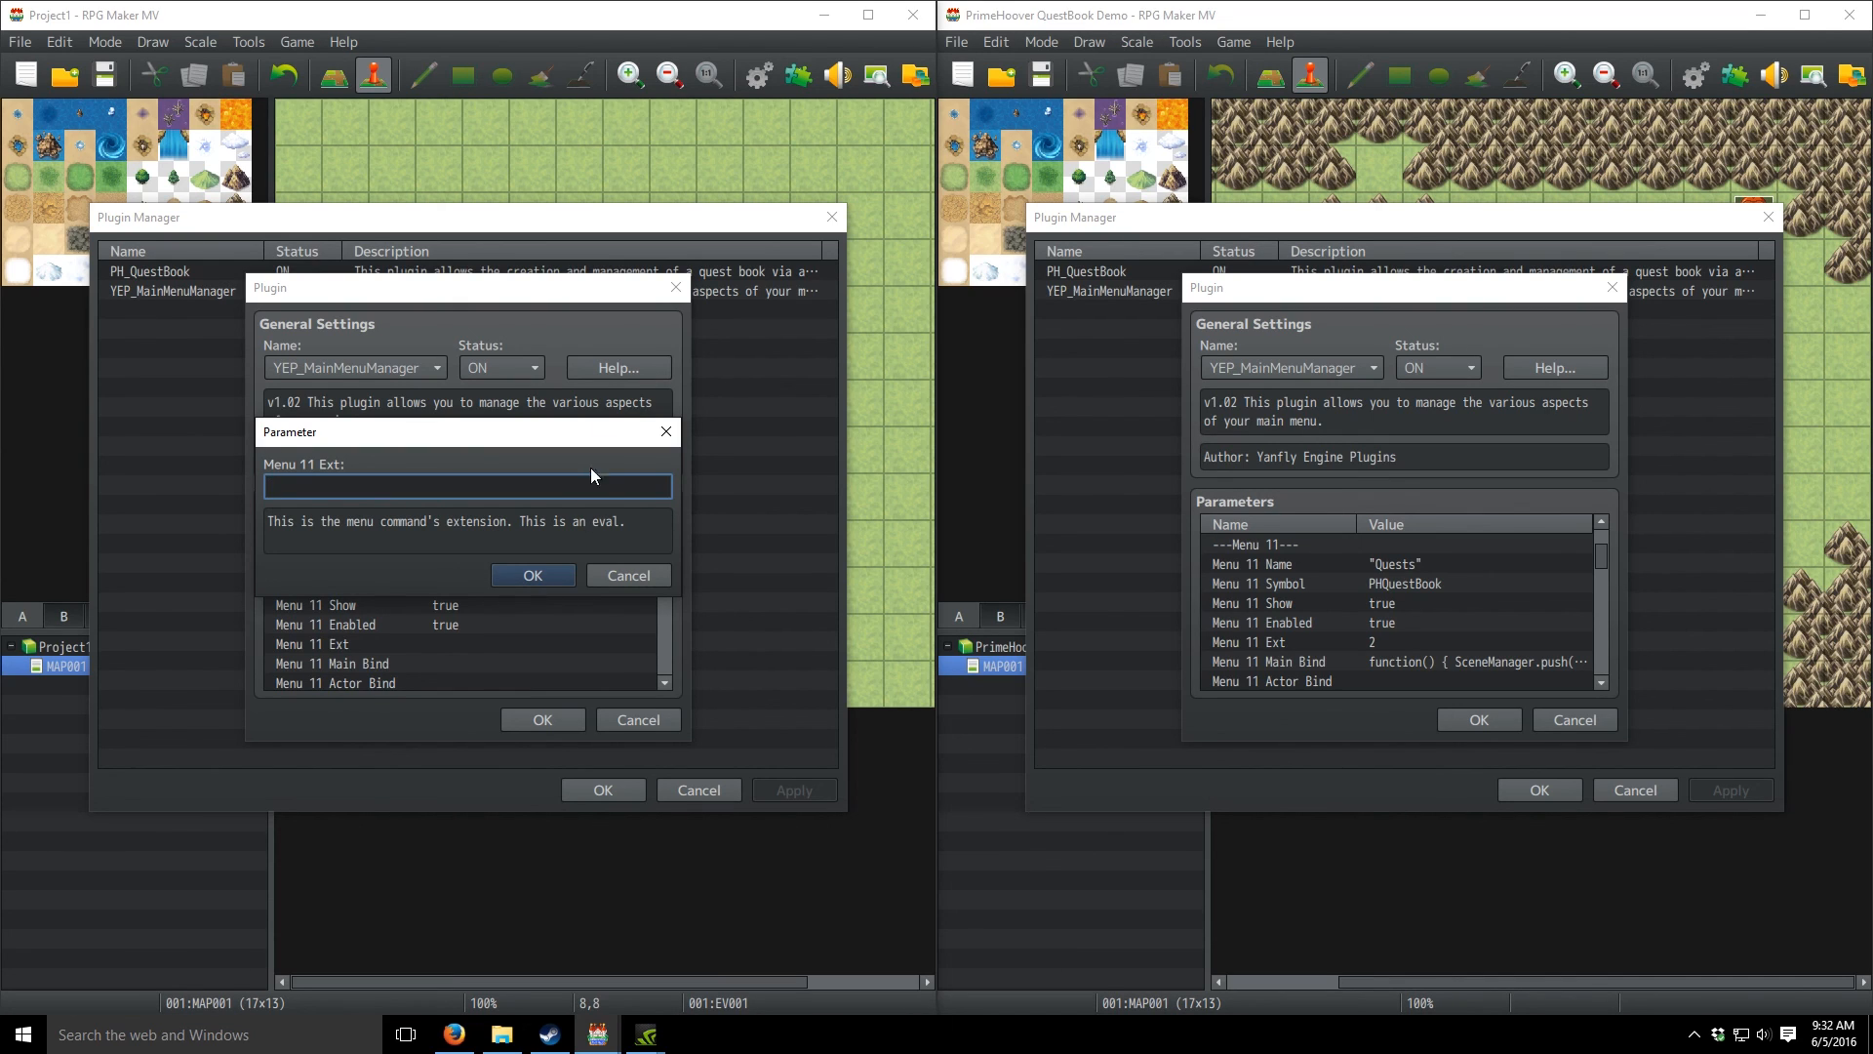
click(1601, 715)
click(1632, 793)
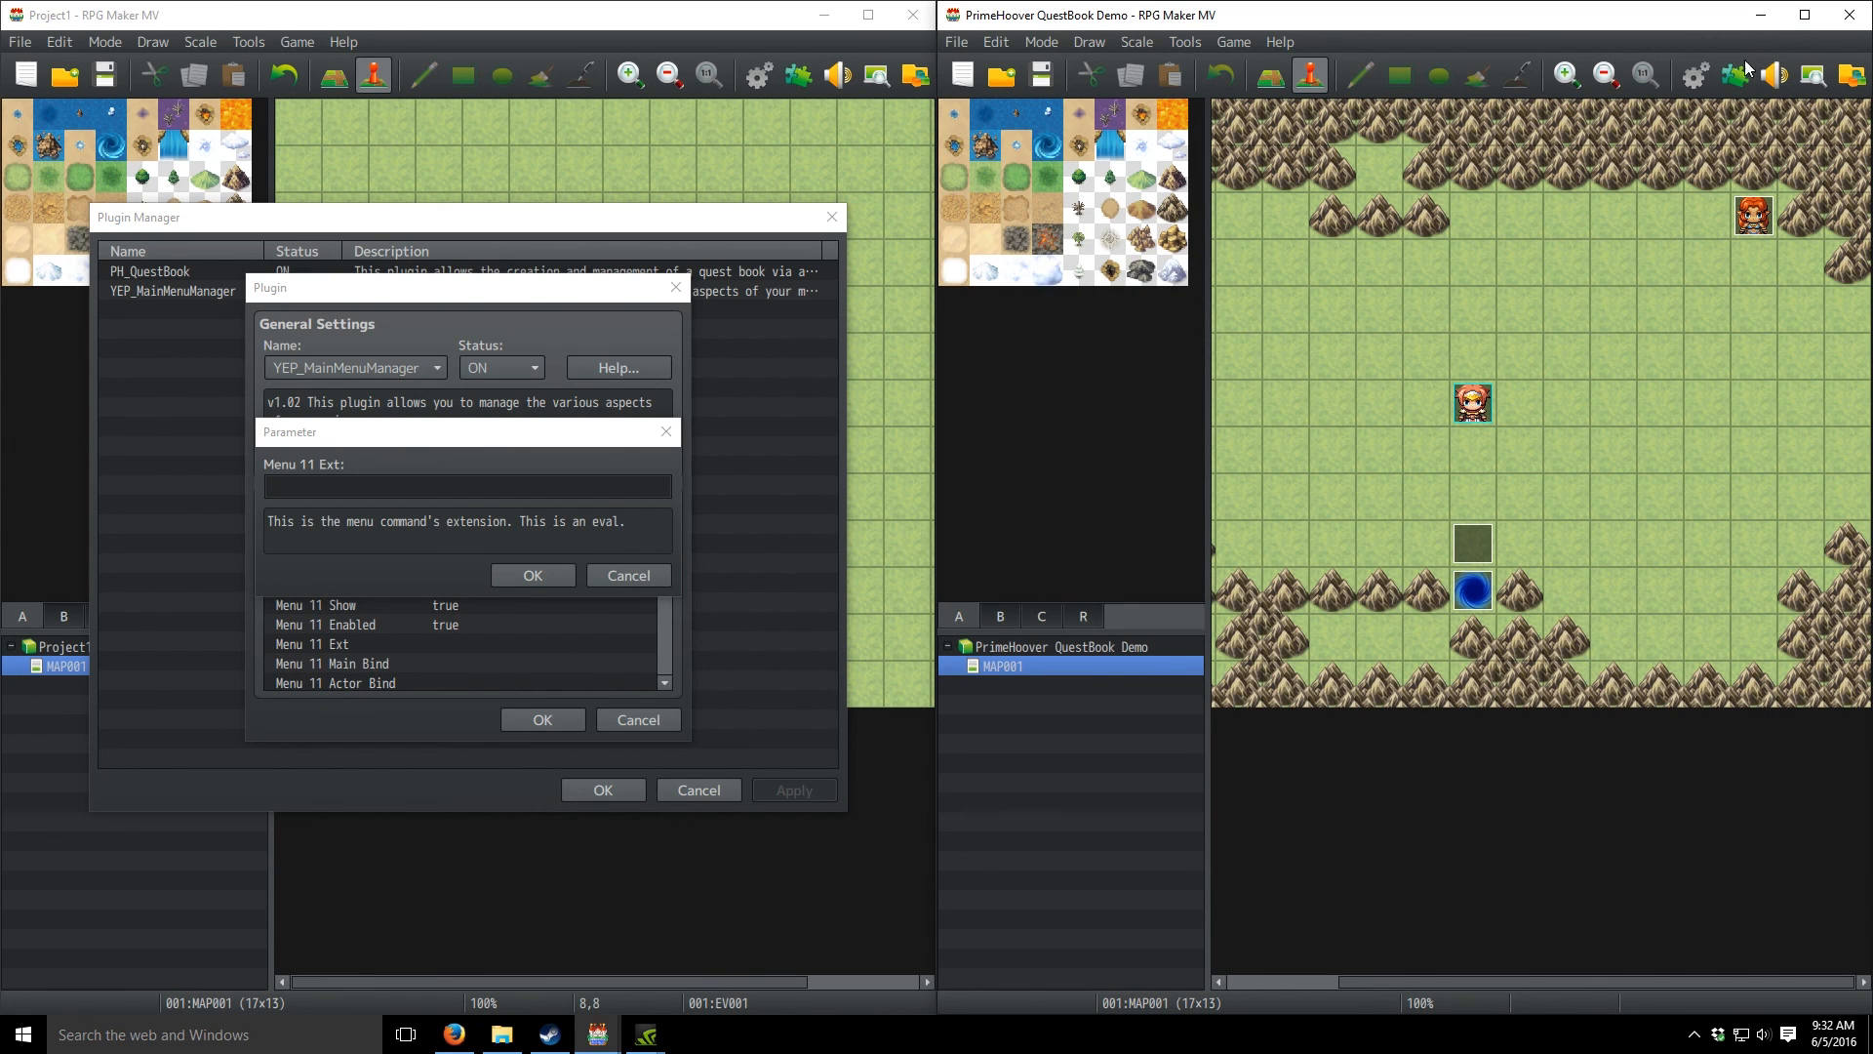
click(1702, 78)
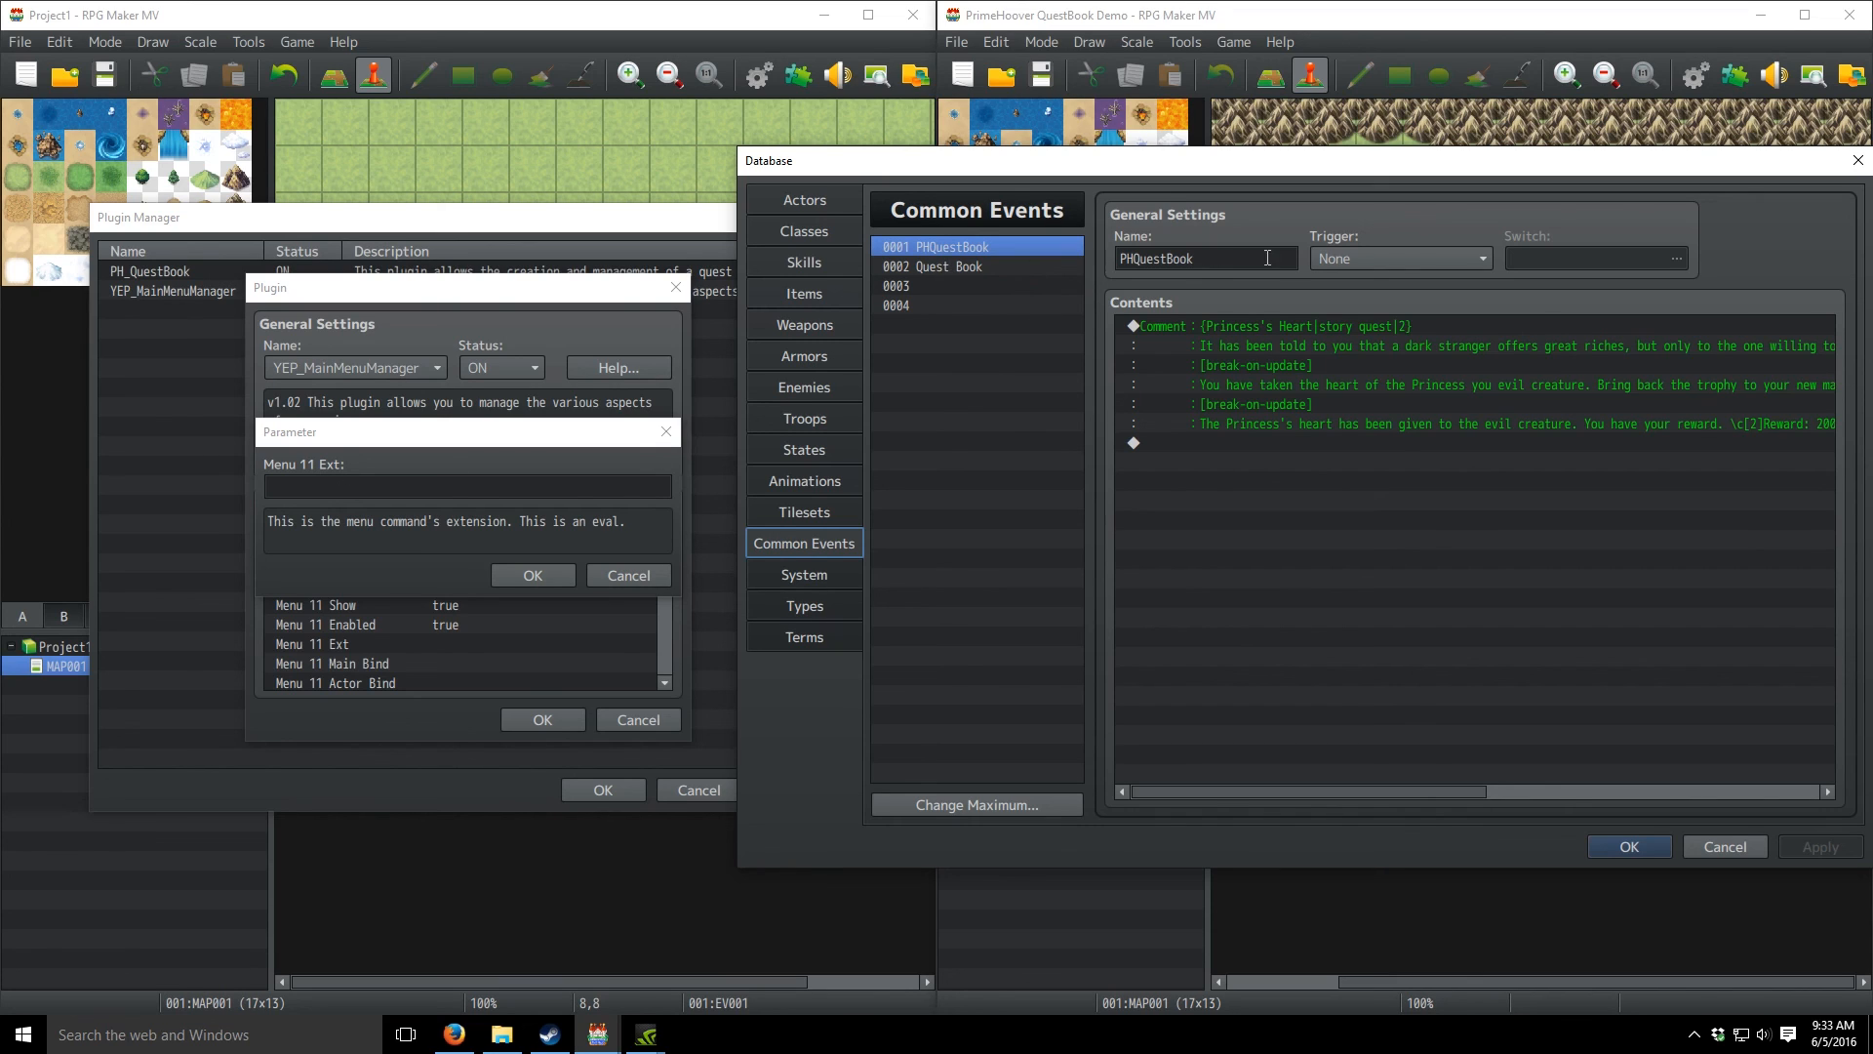
click(1002, 267)
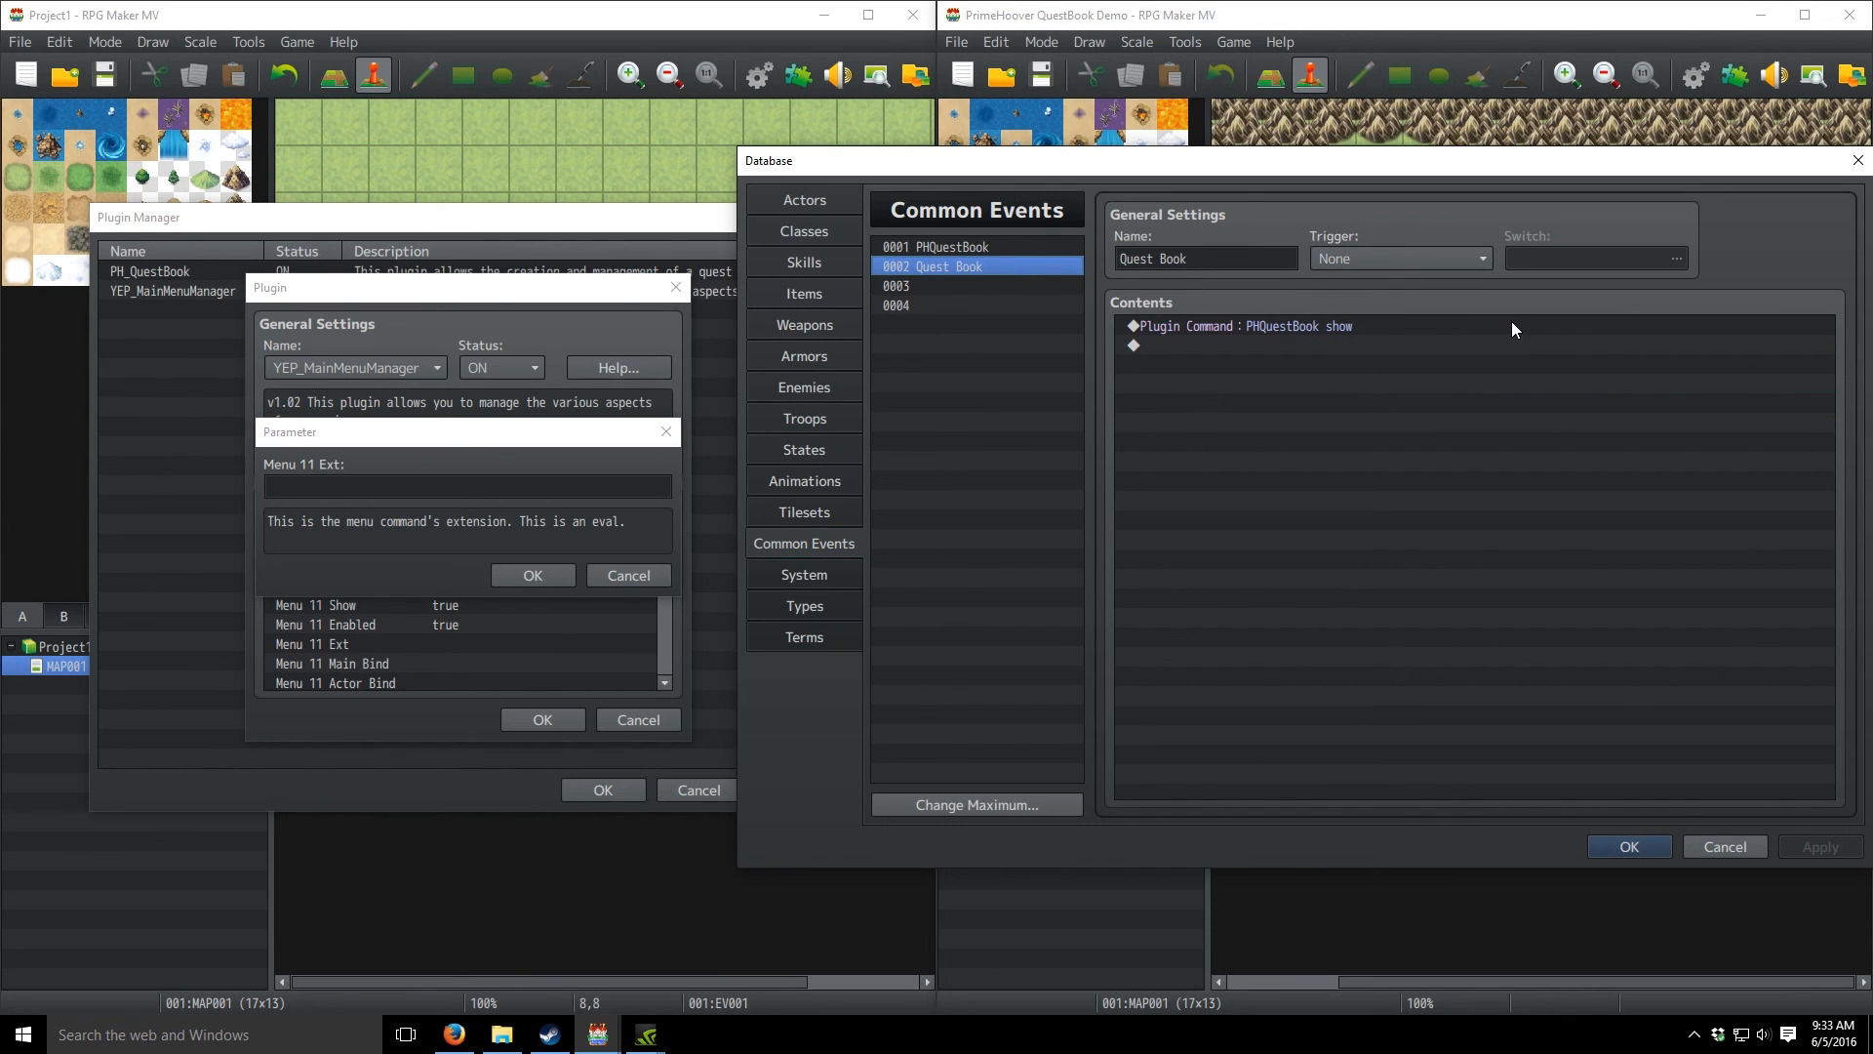
click(915, 286)
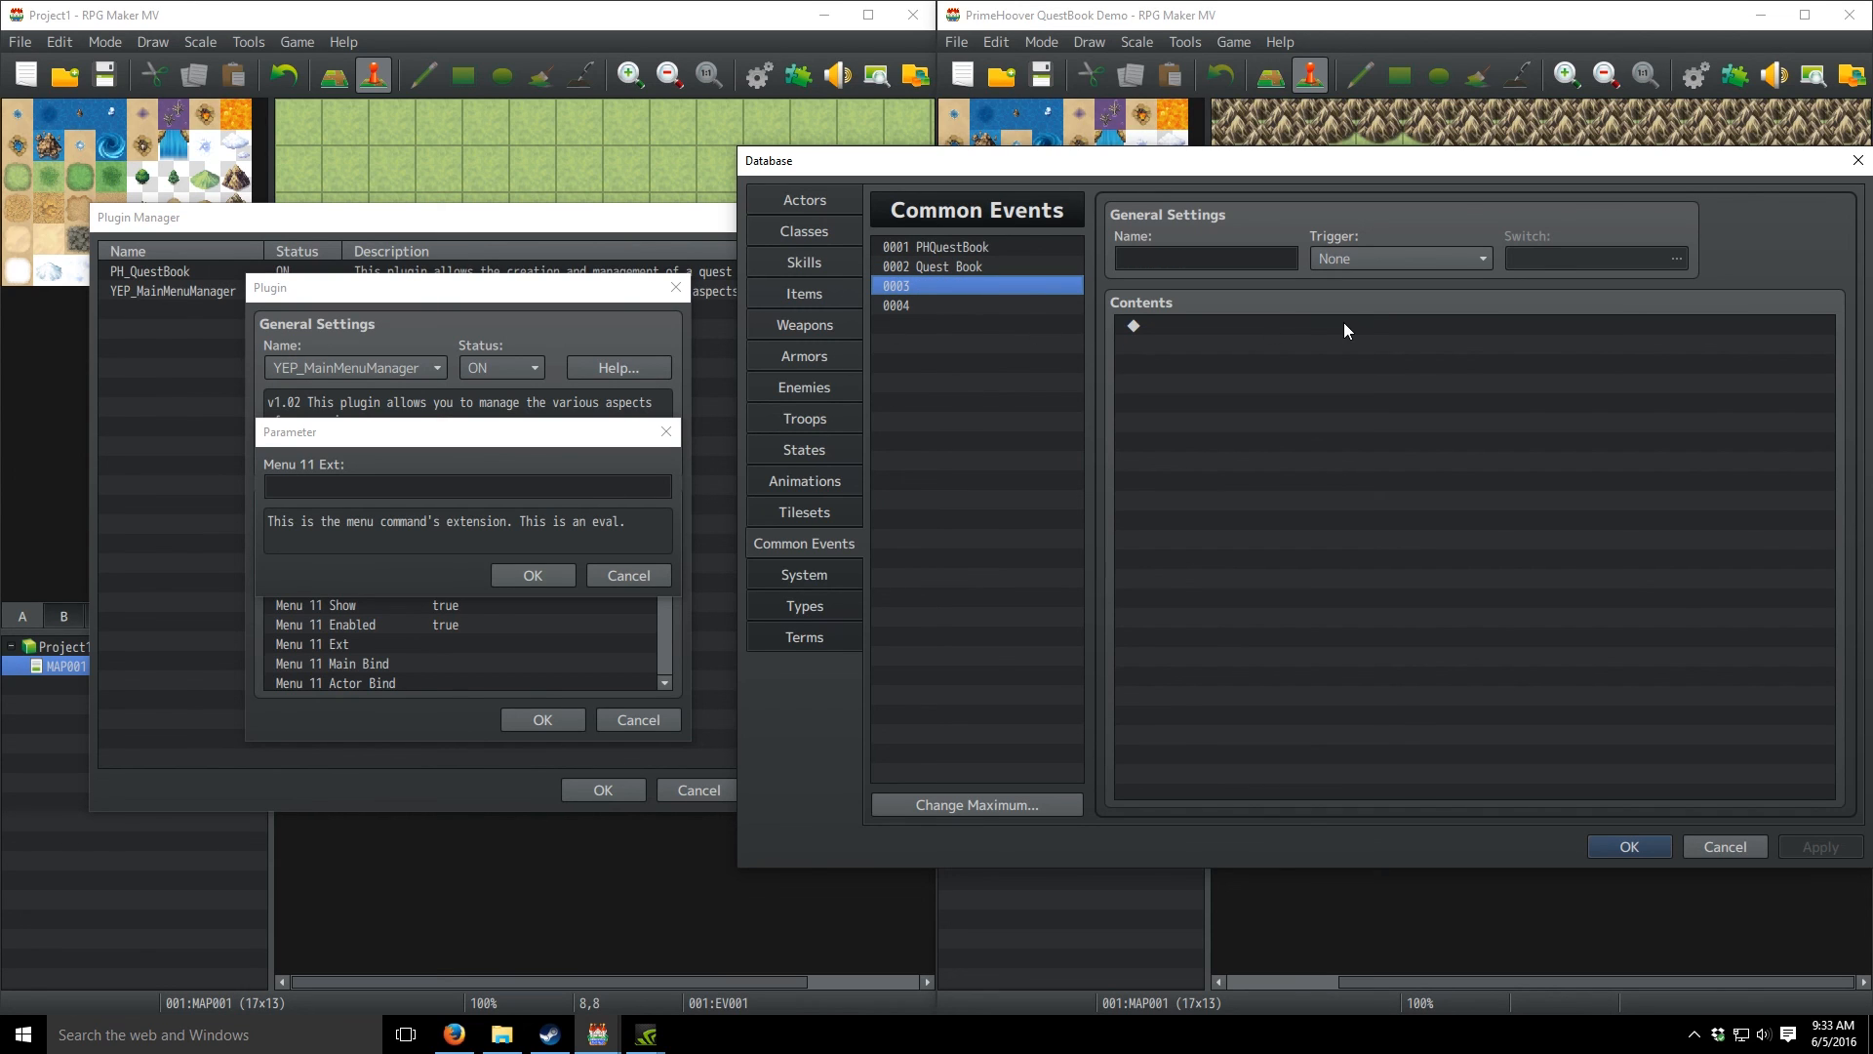
click(568, 506)
click(1045, 272)
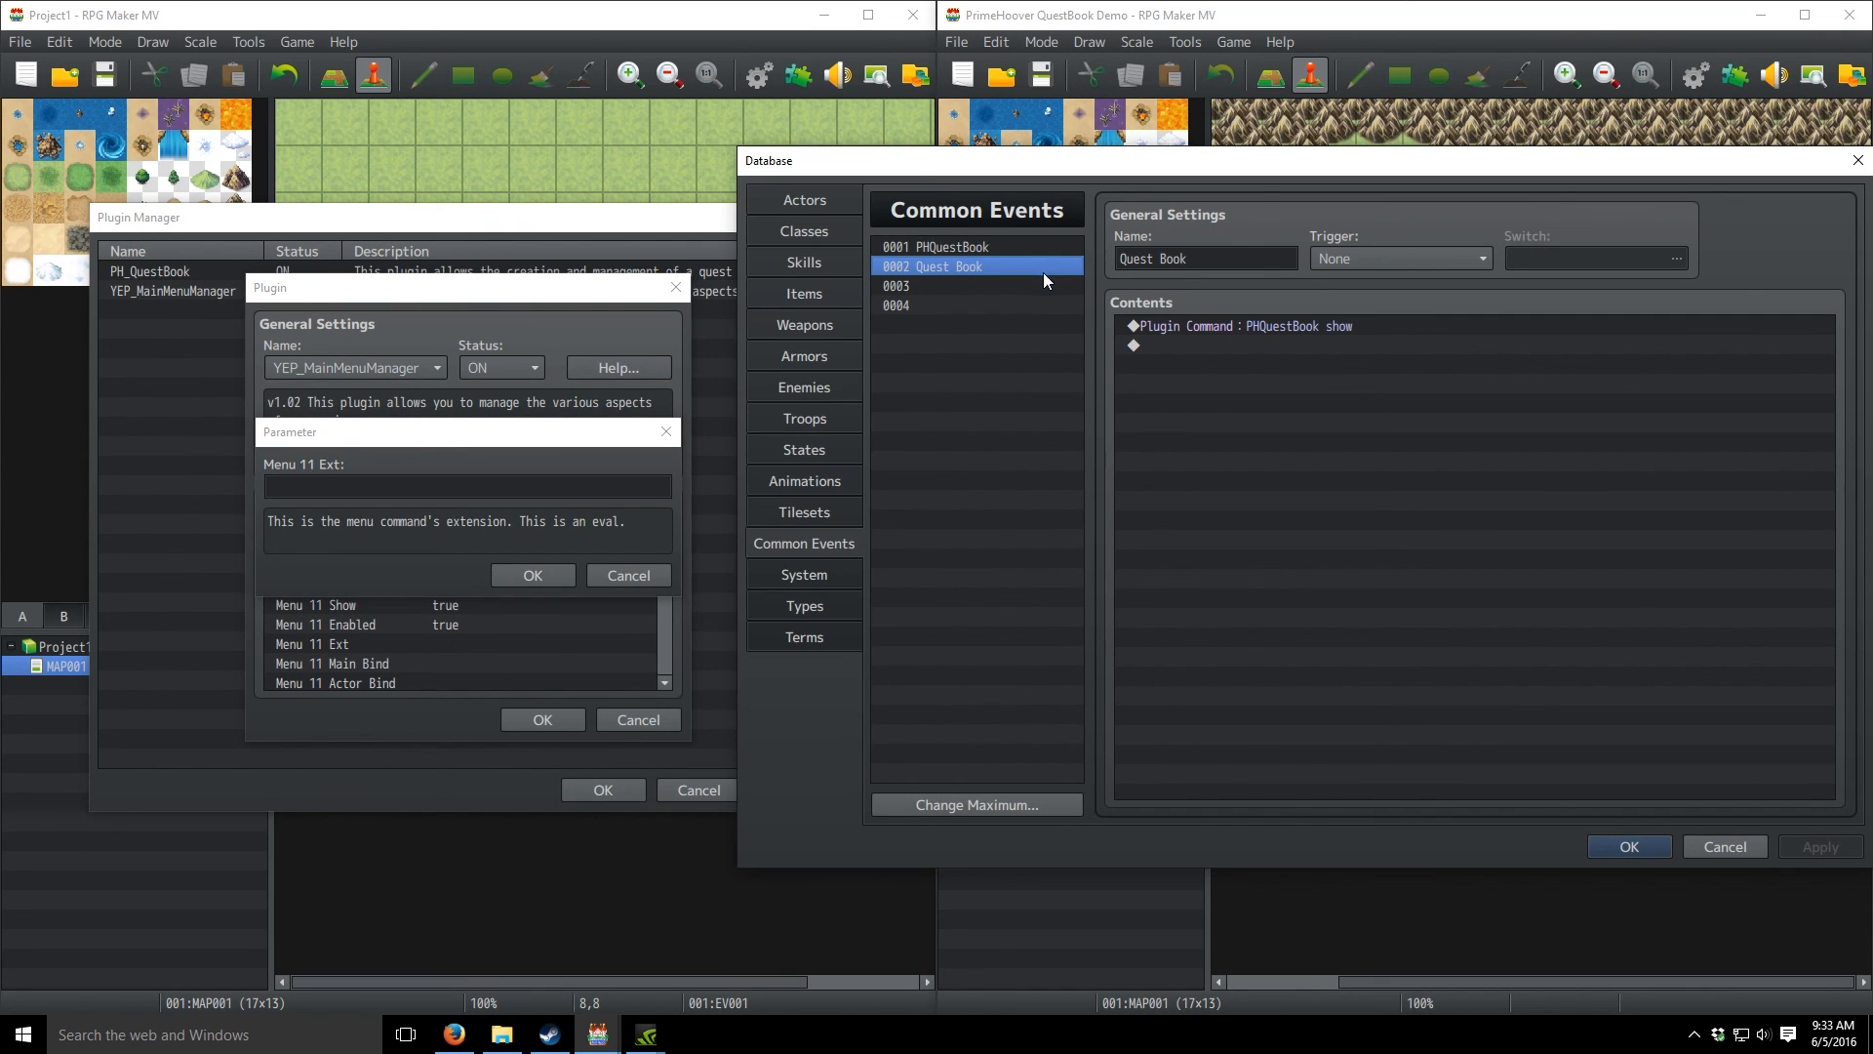
click(442, 488)
text(2)
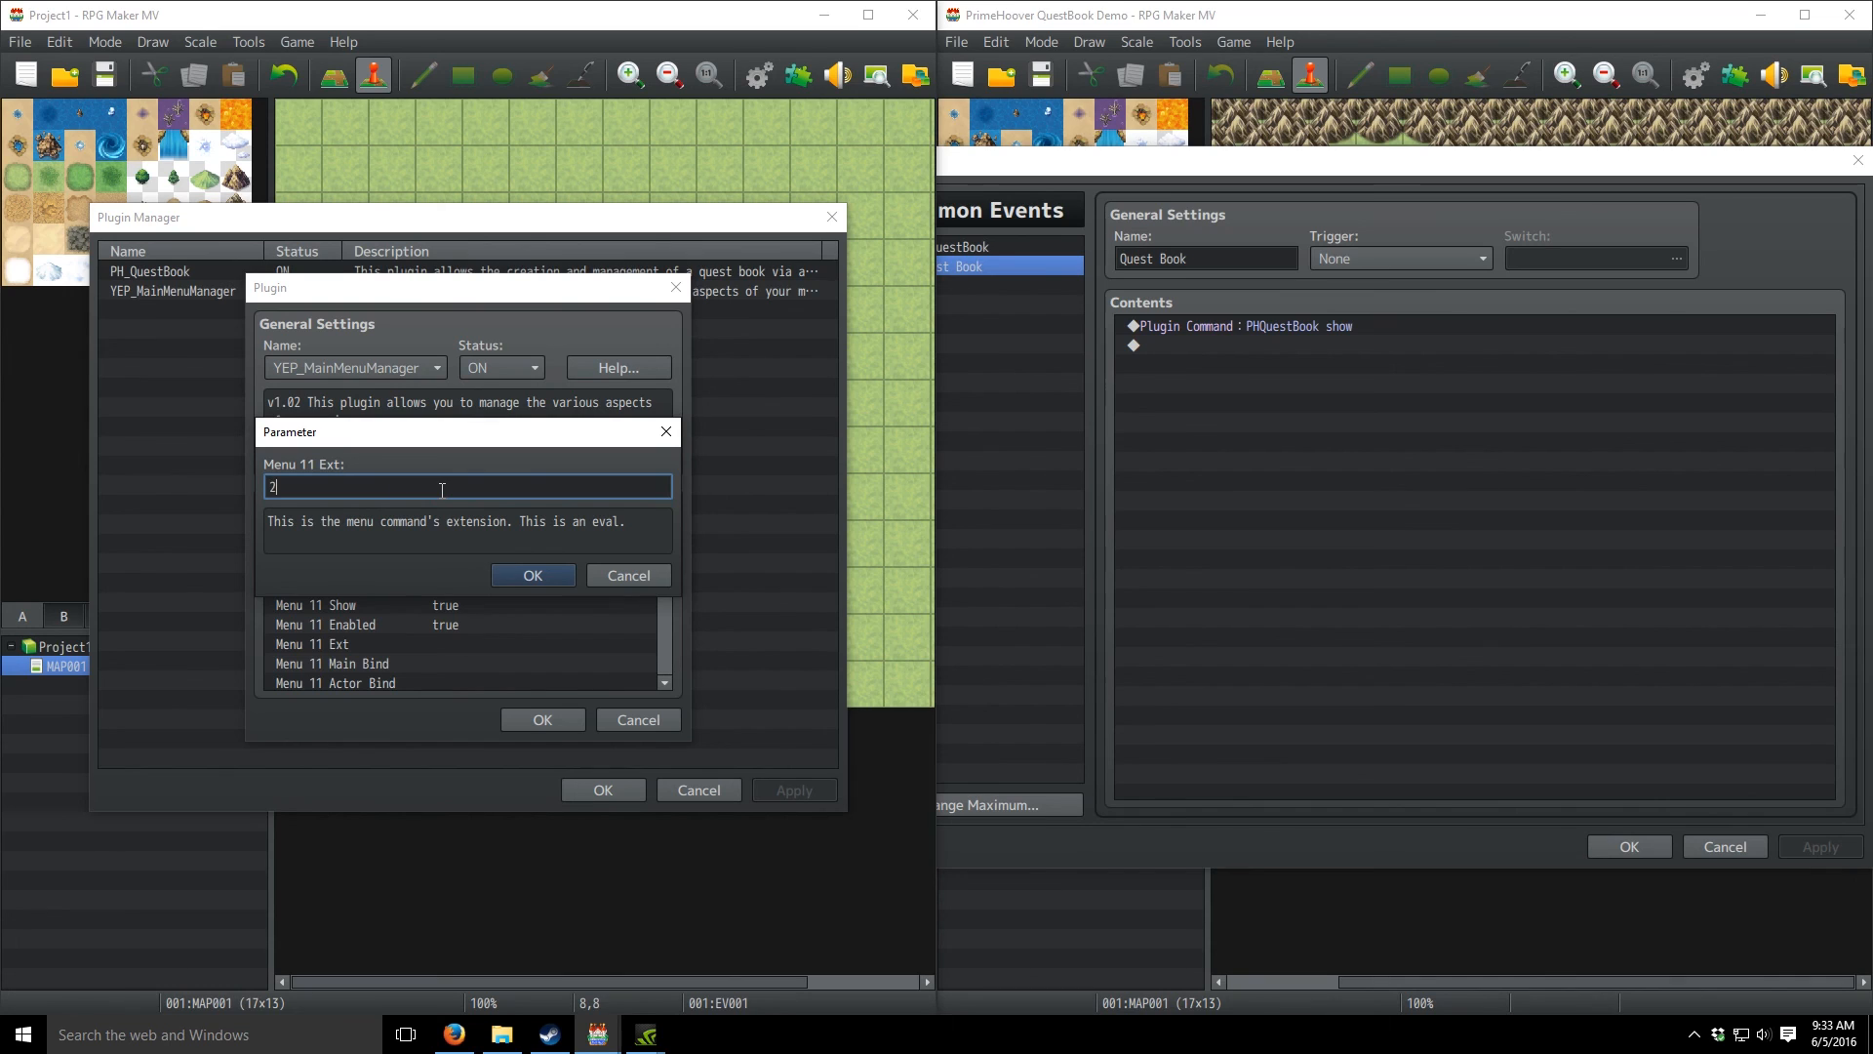
click(1032, 282)
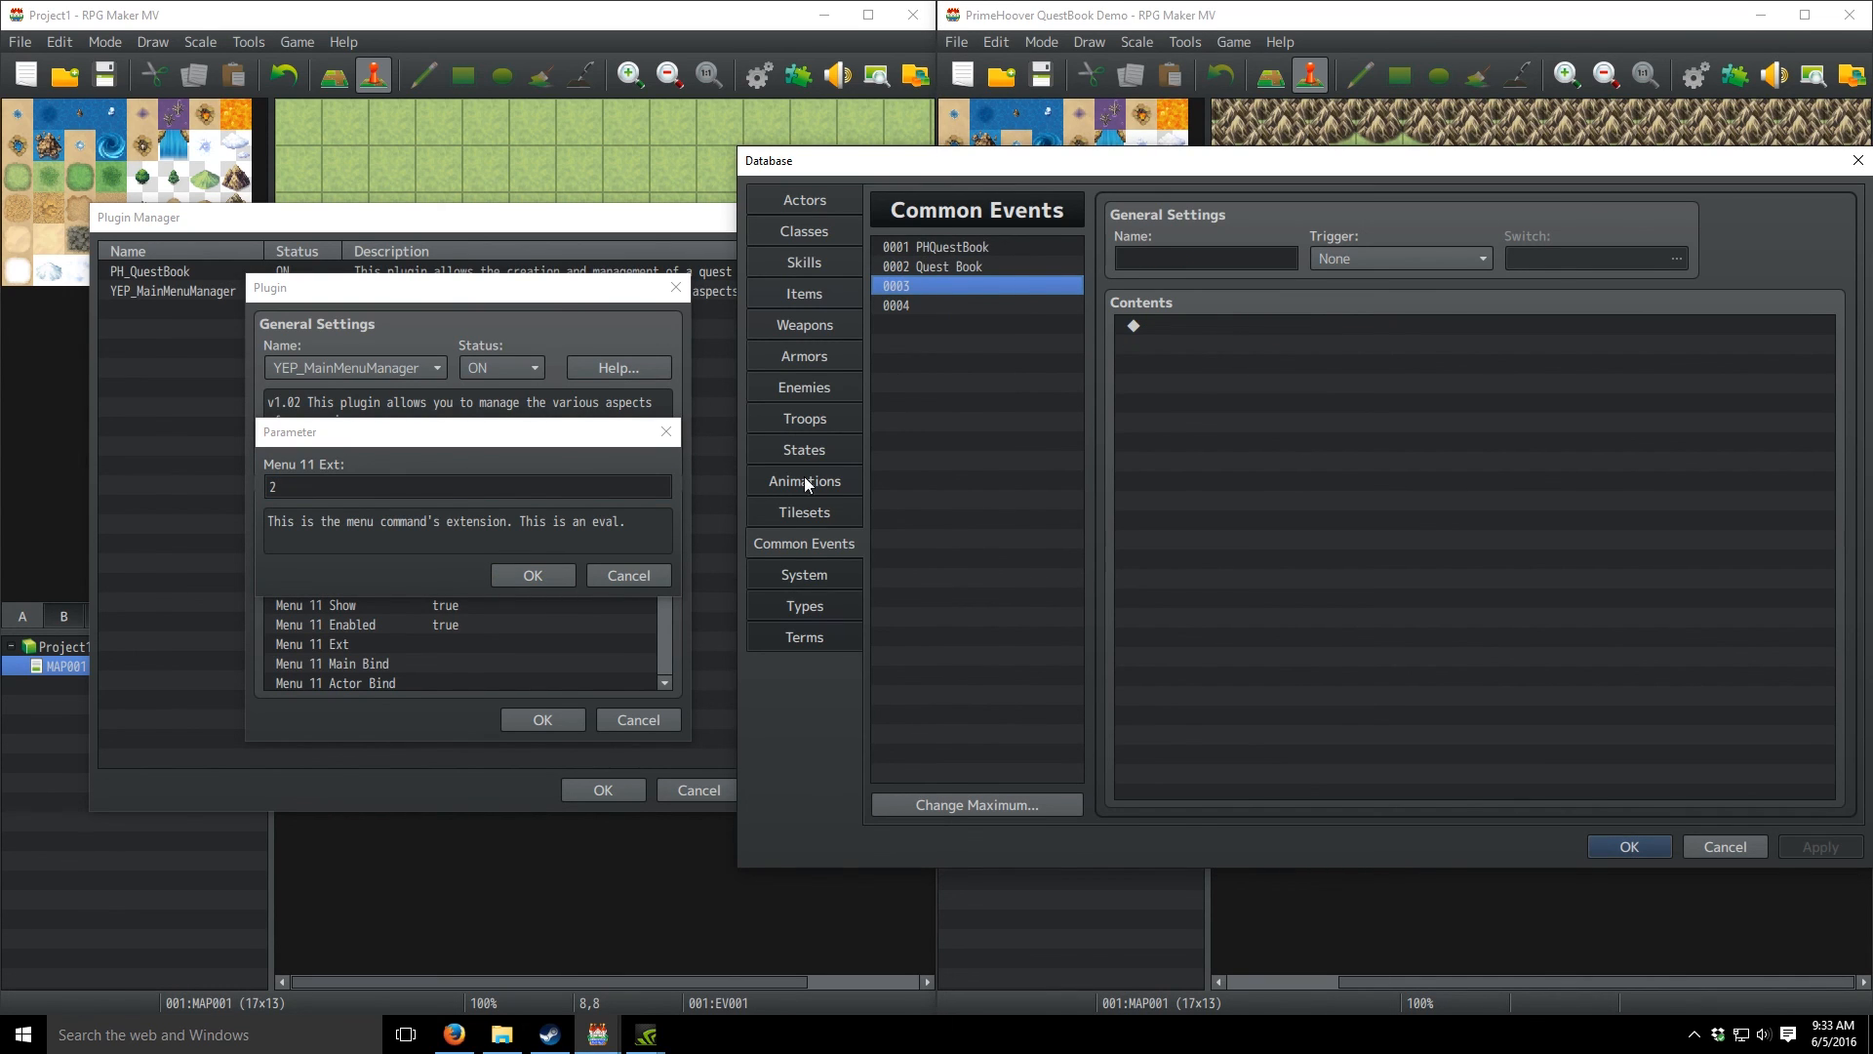
click(518, 568)
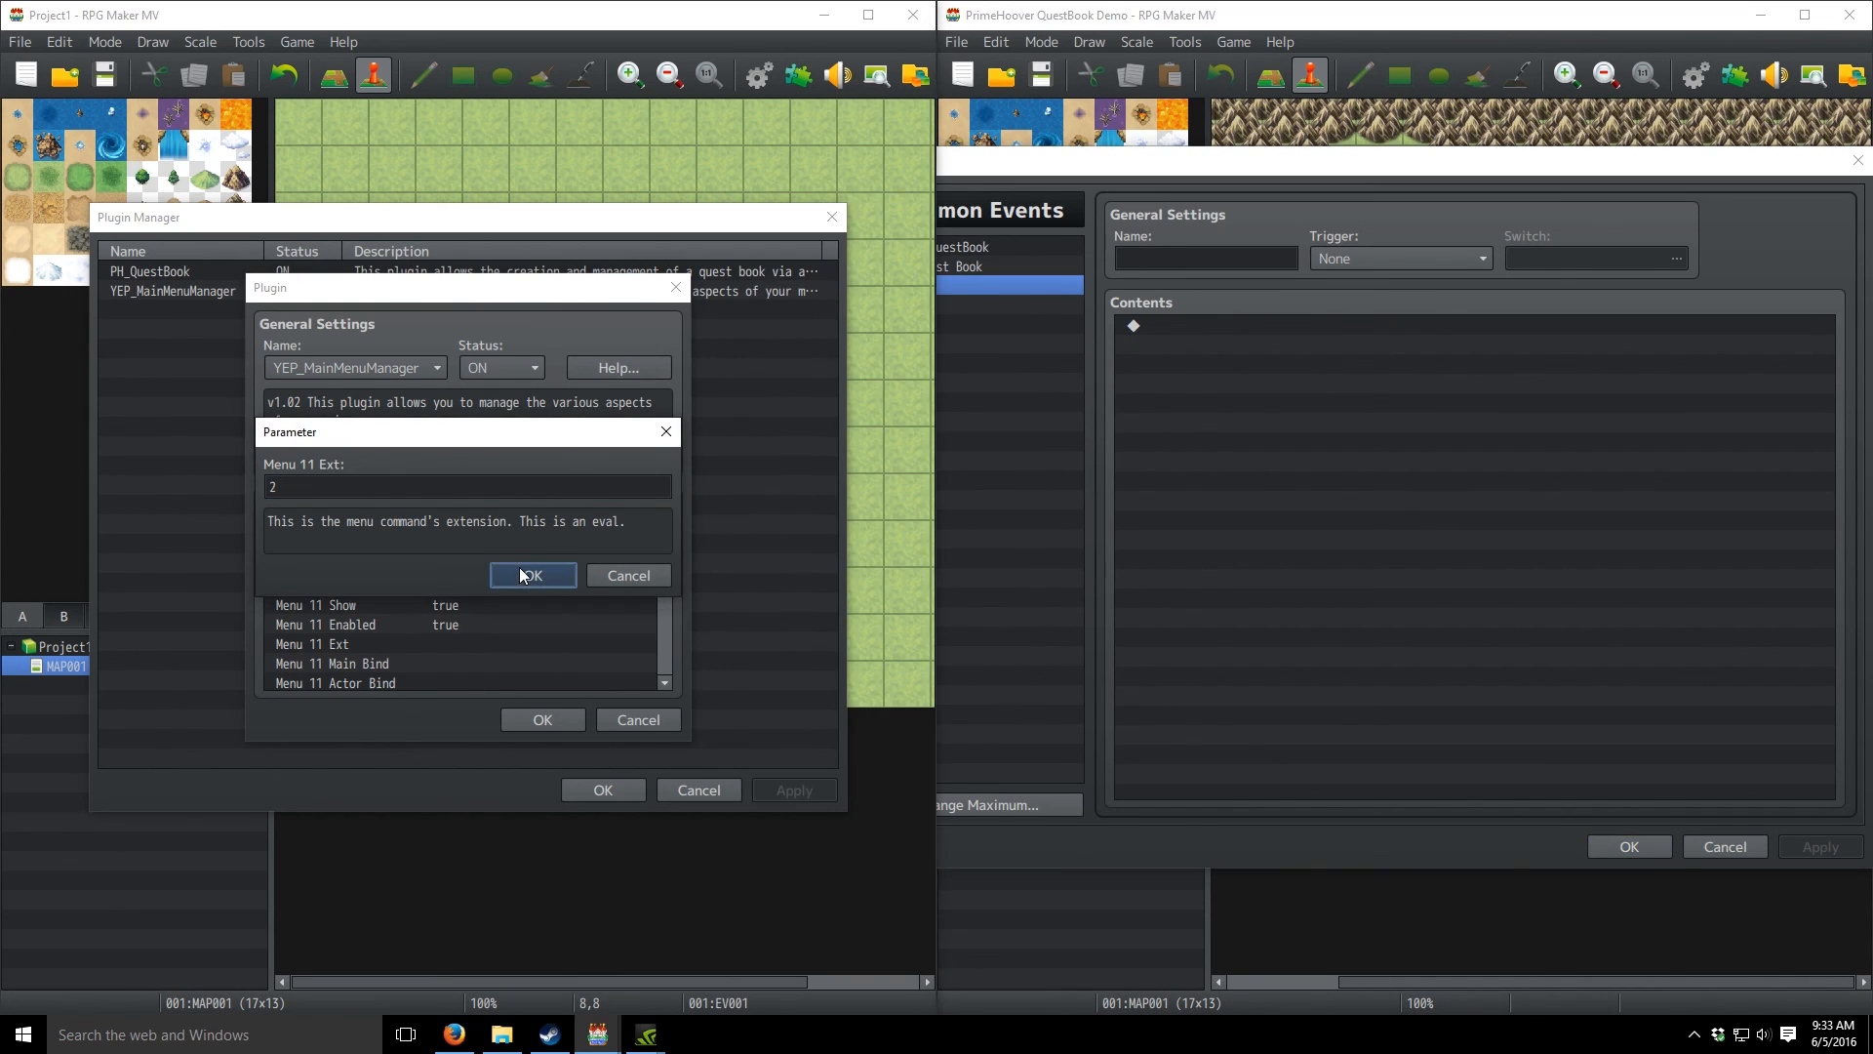
- Open Project1's Menu 11 Main Bind parameter and copy the Menu 11 Main Bind function from the demo project's YEP_MainMenuManager plugin
click(427, 660)
double_click(453, 661)
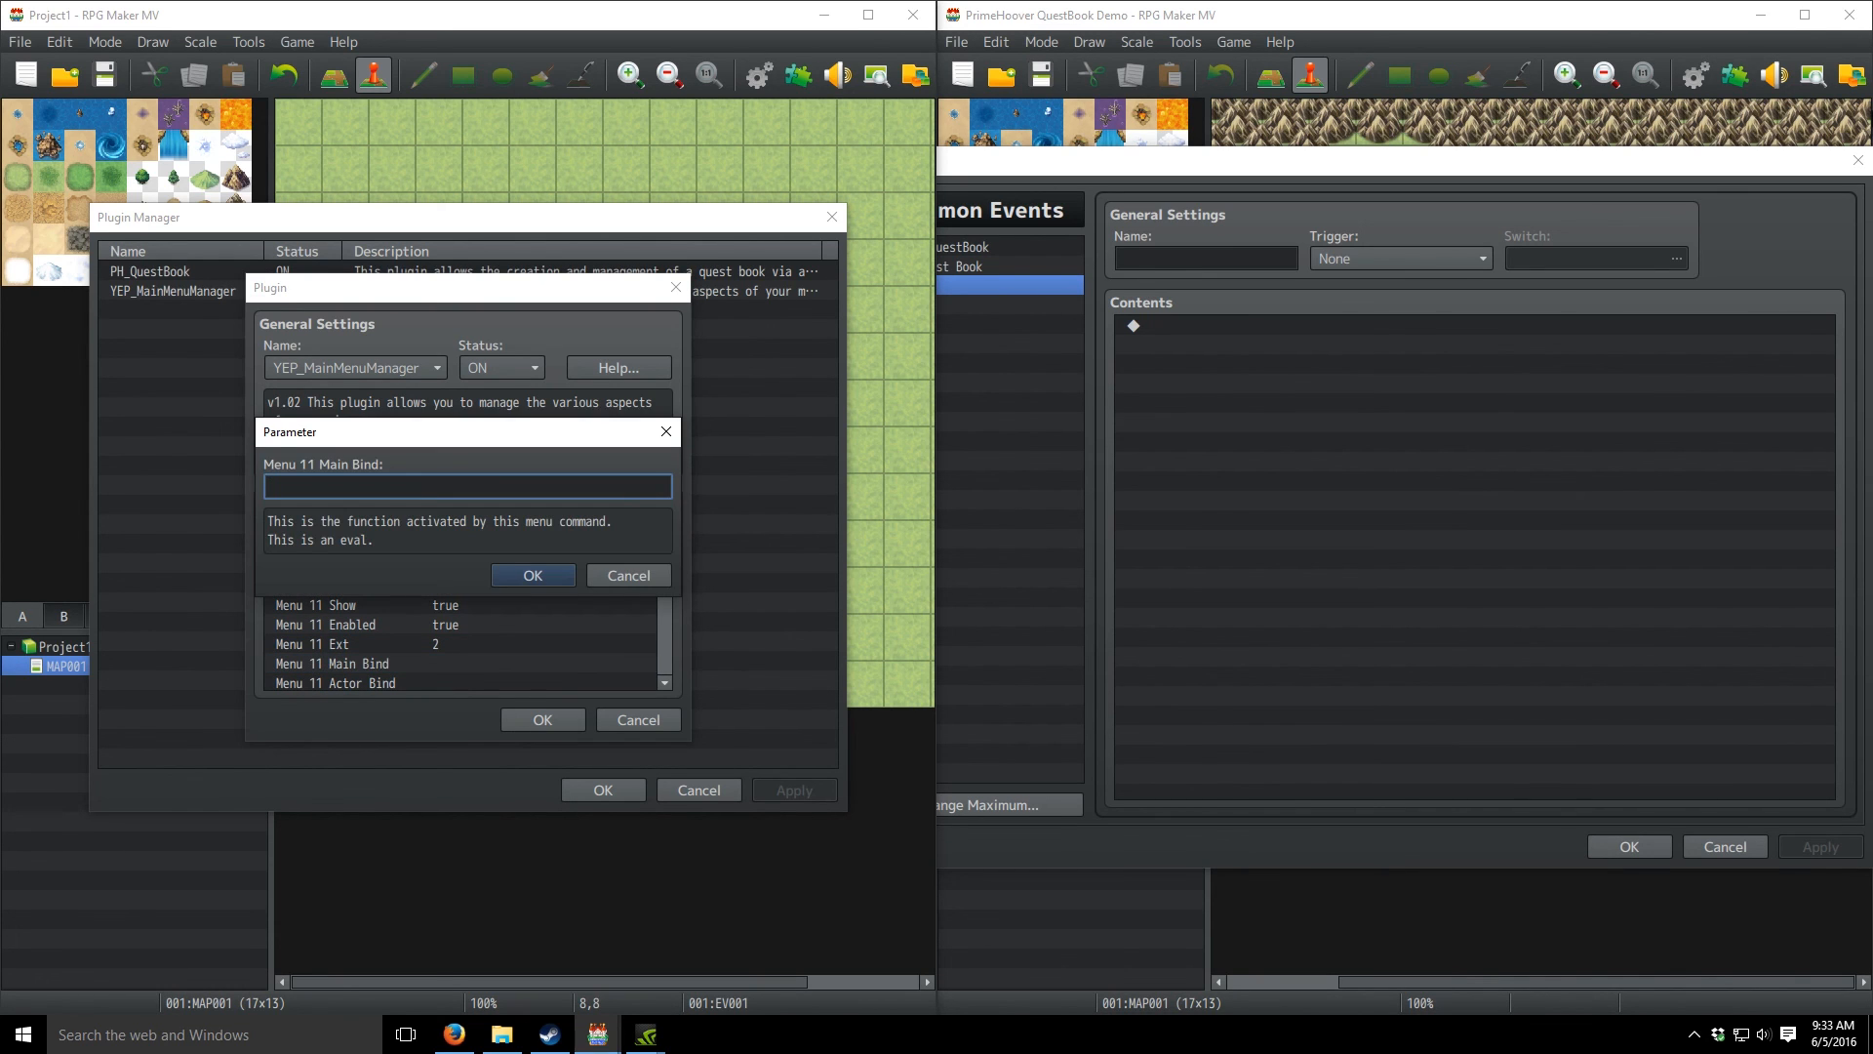
click(1856, 160)
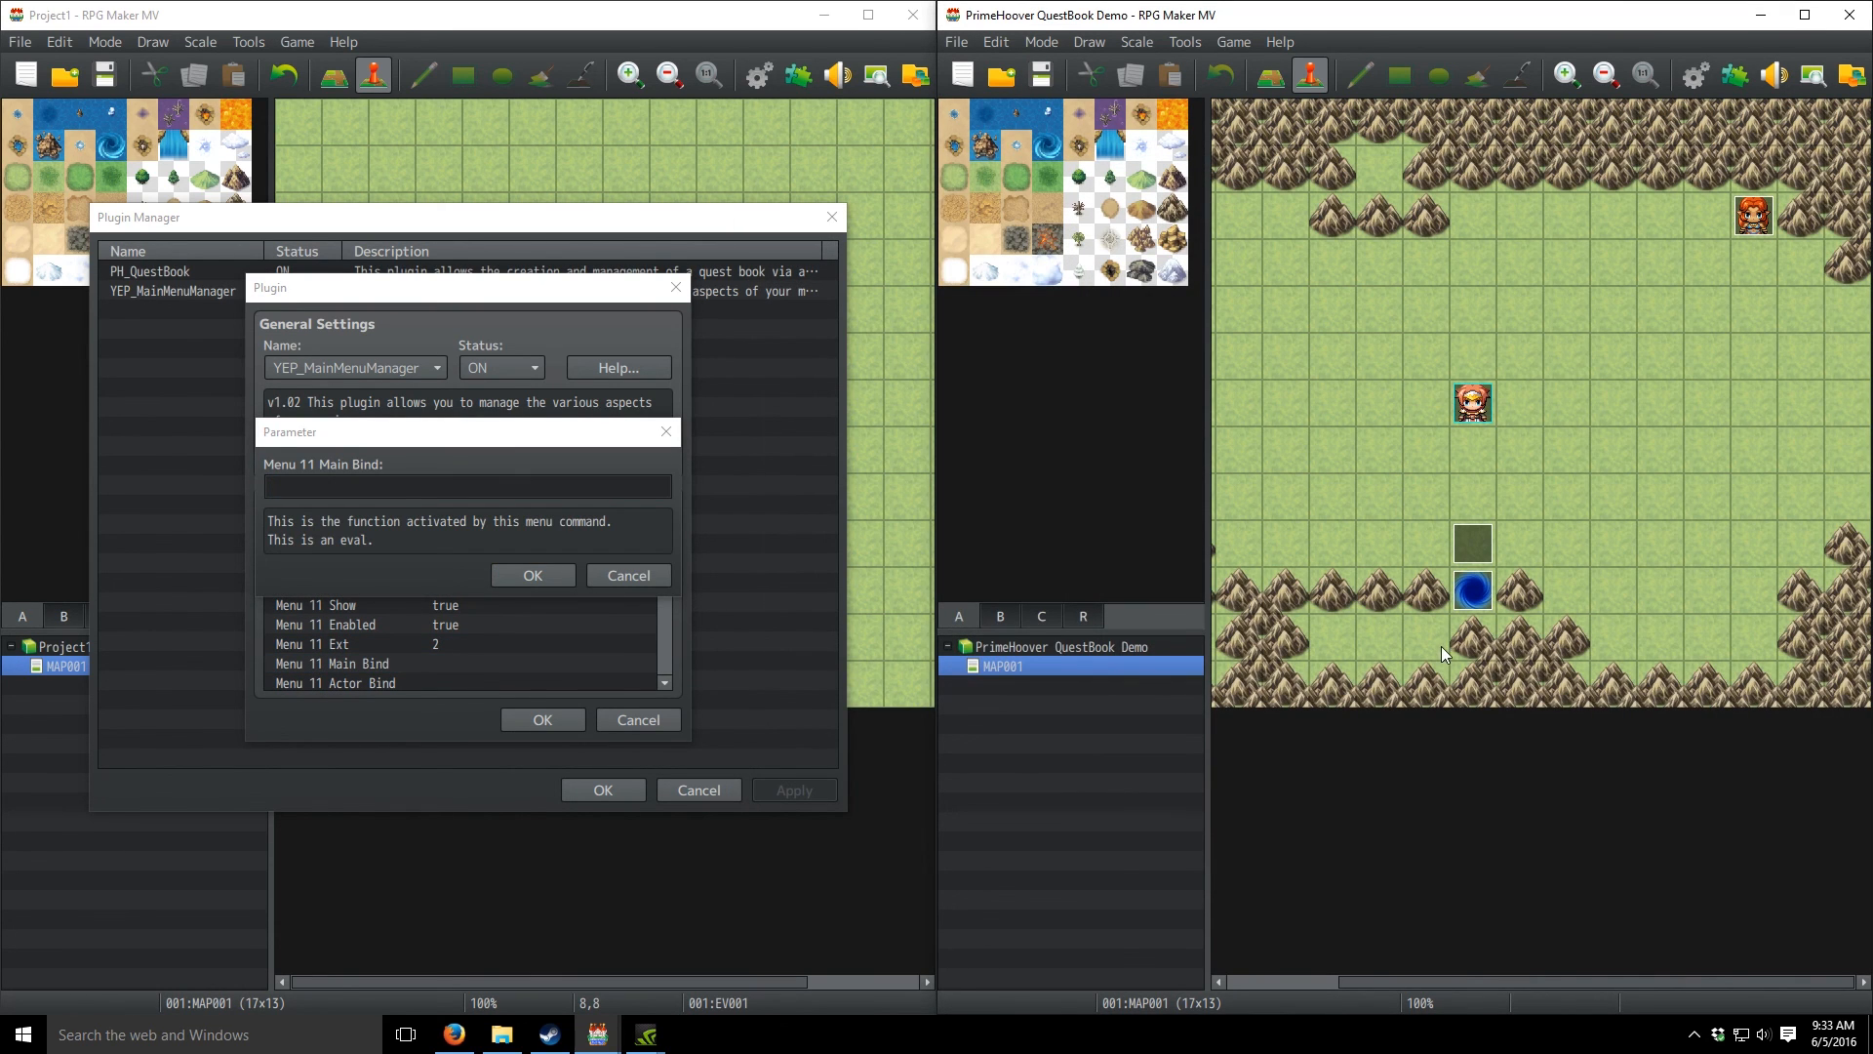
click(1693, 76)
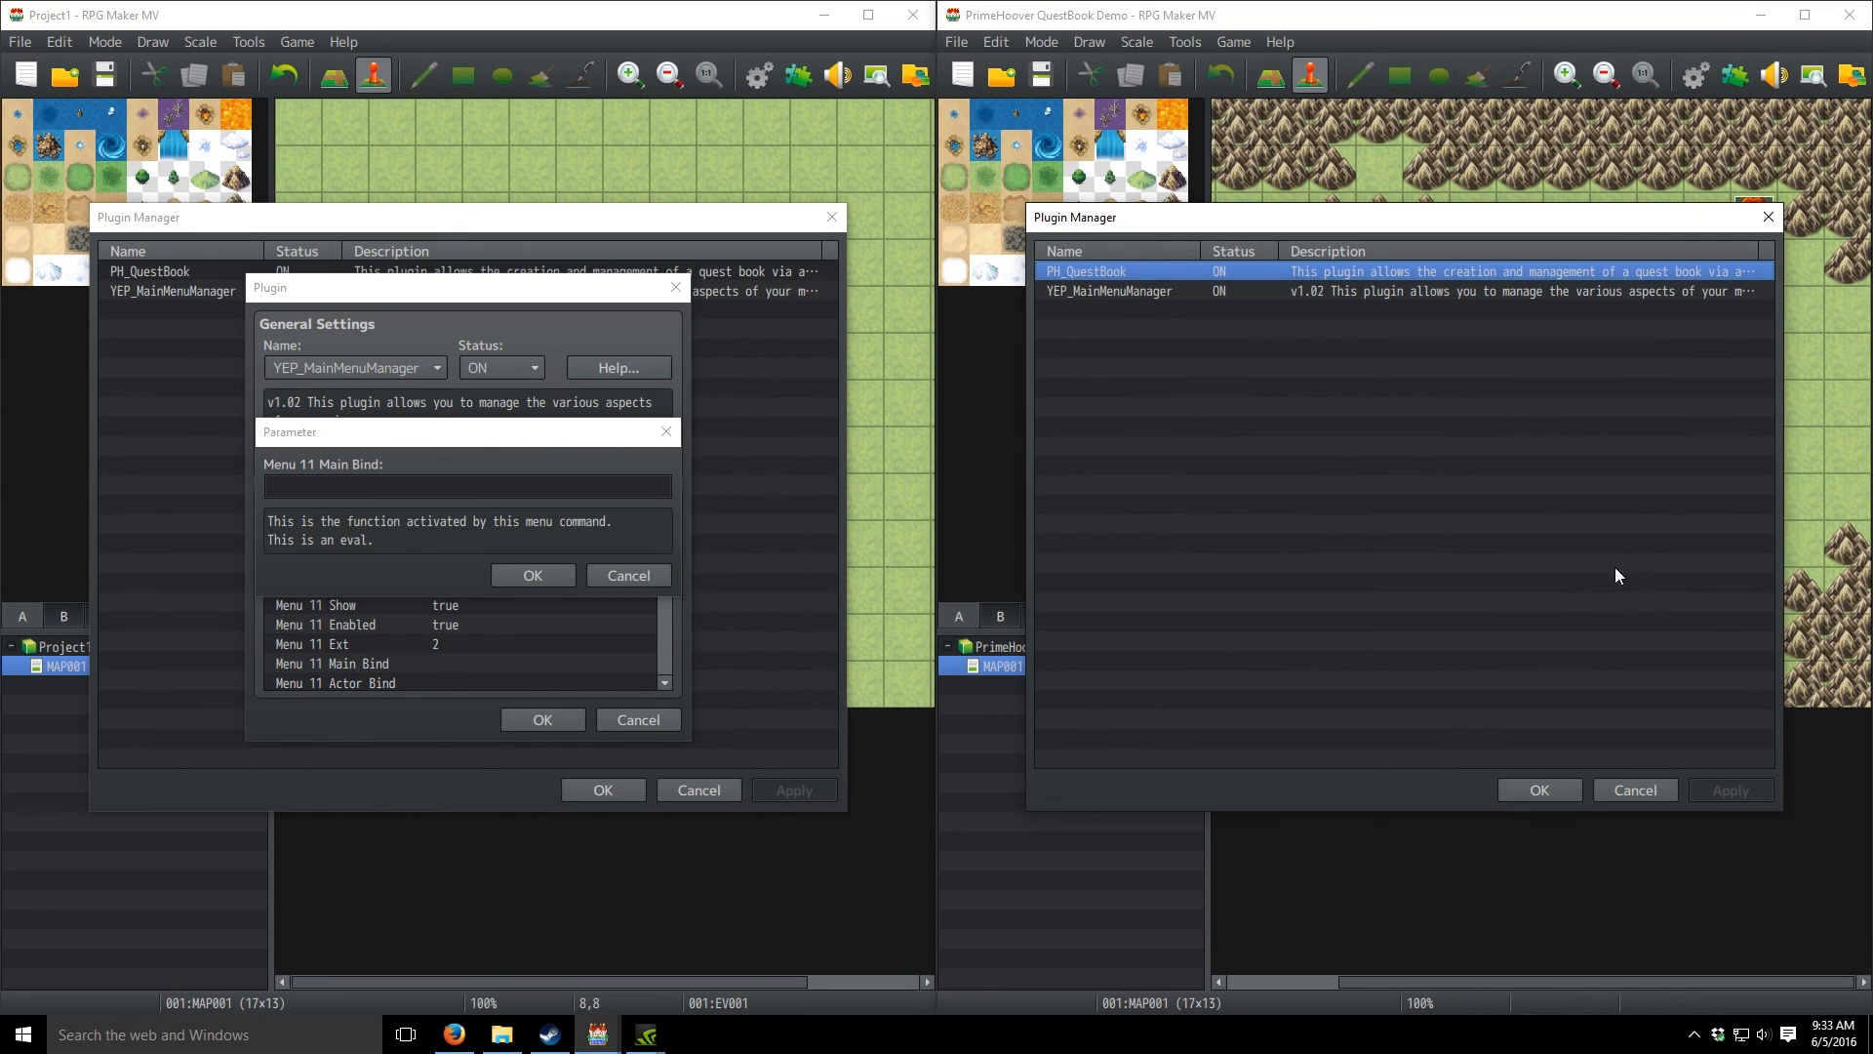
click(1216, 293)
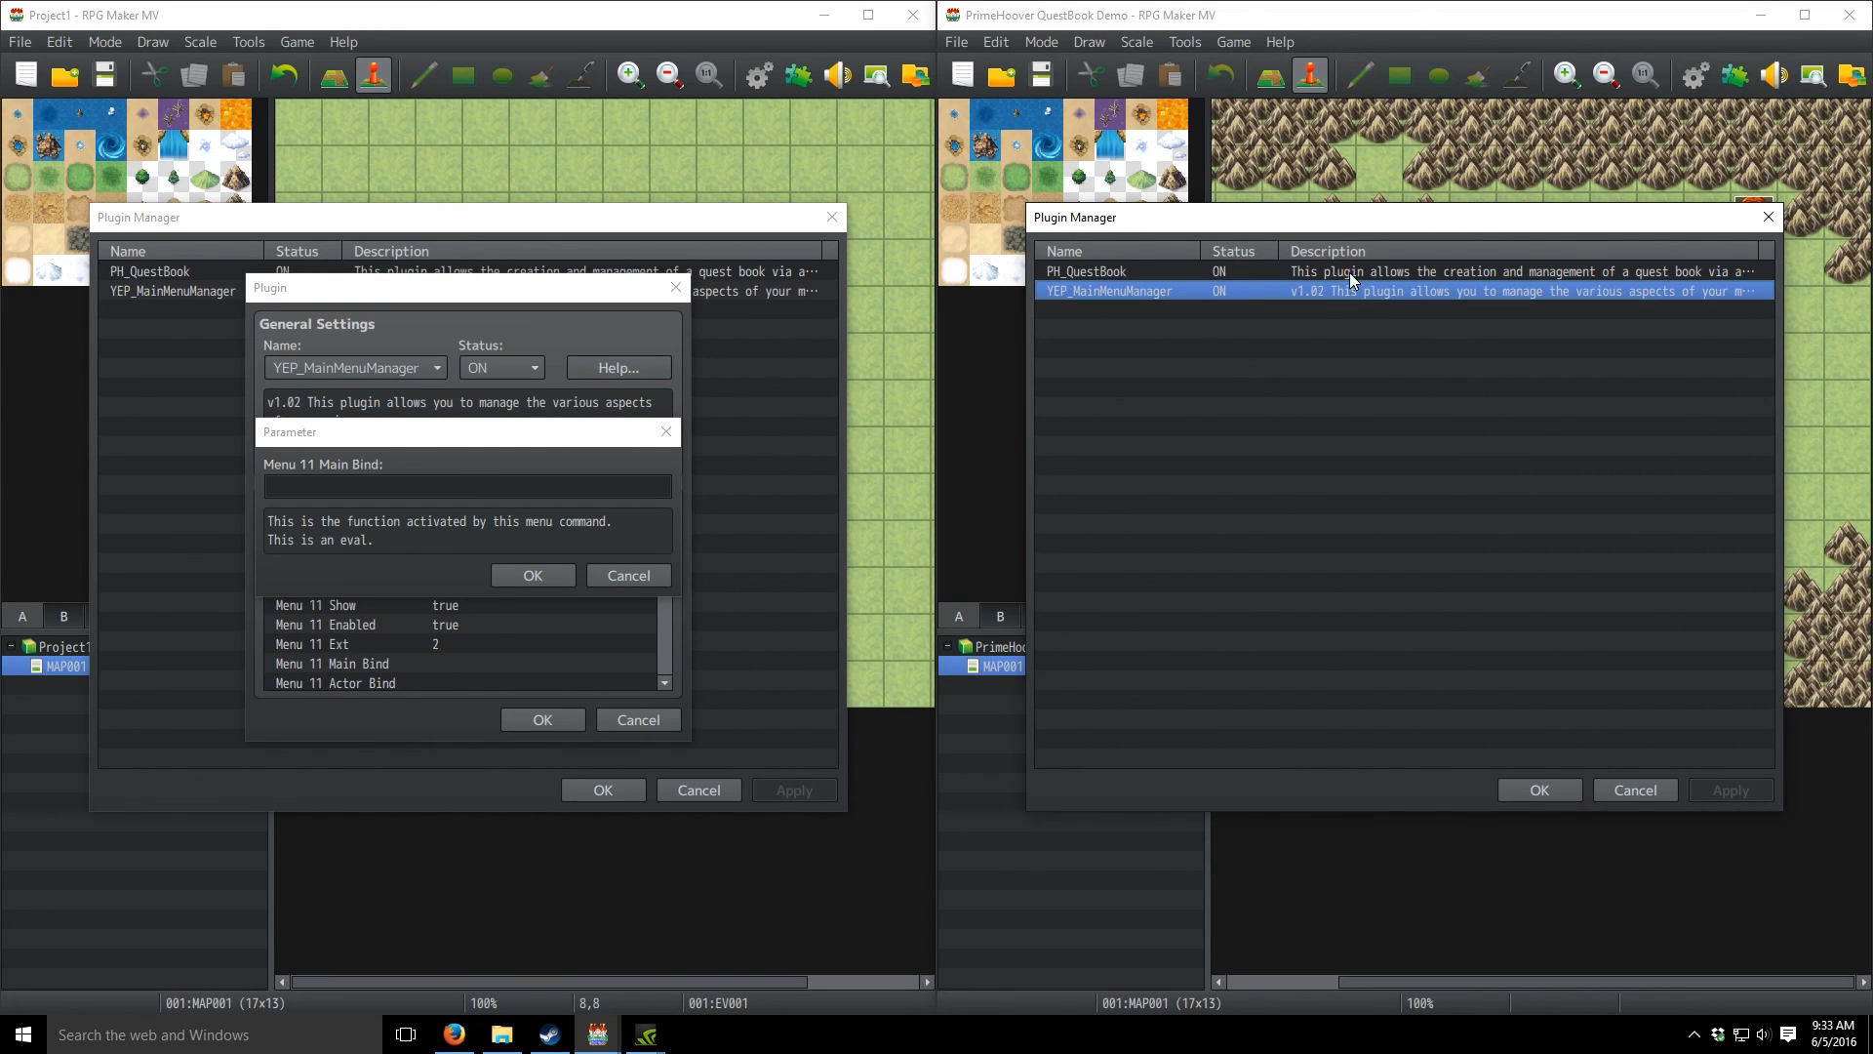
double_click(1389, 289)
scroll(1600, 686, down, 8)
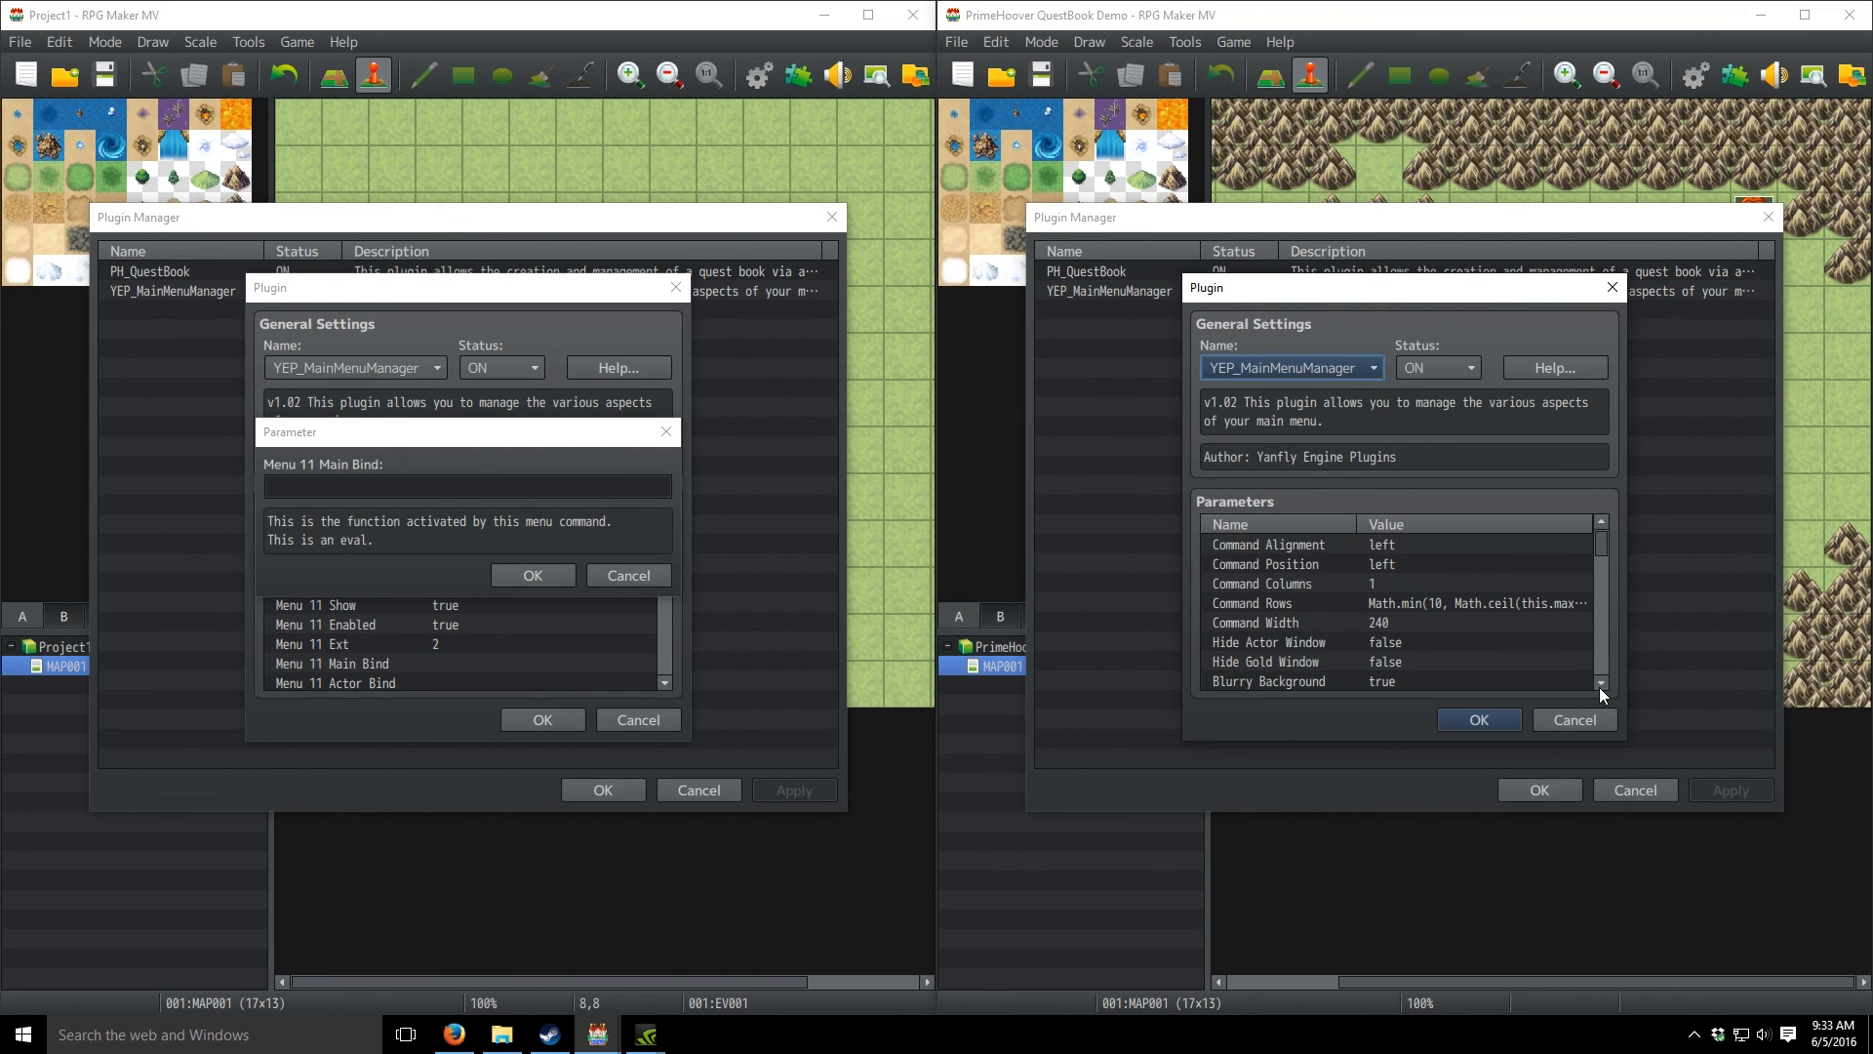
scroll(1600, 687, down, 11)
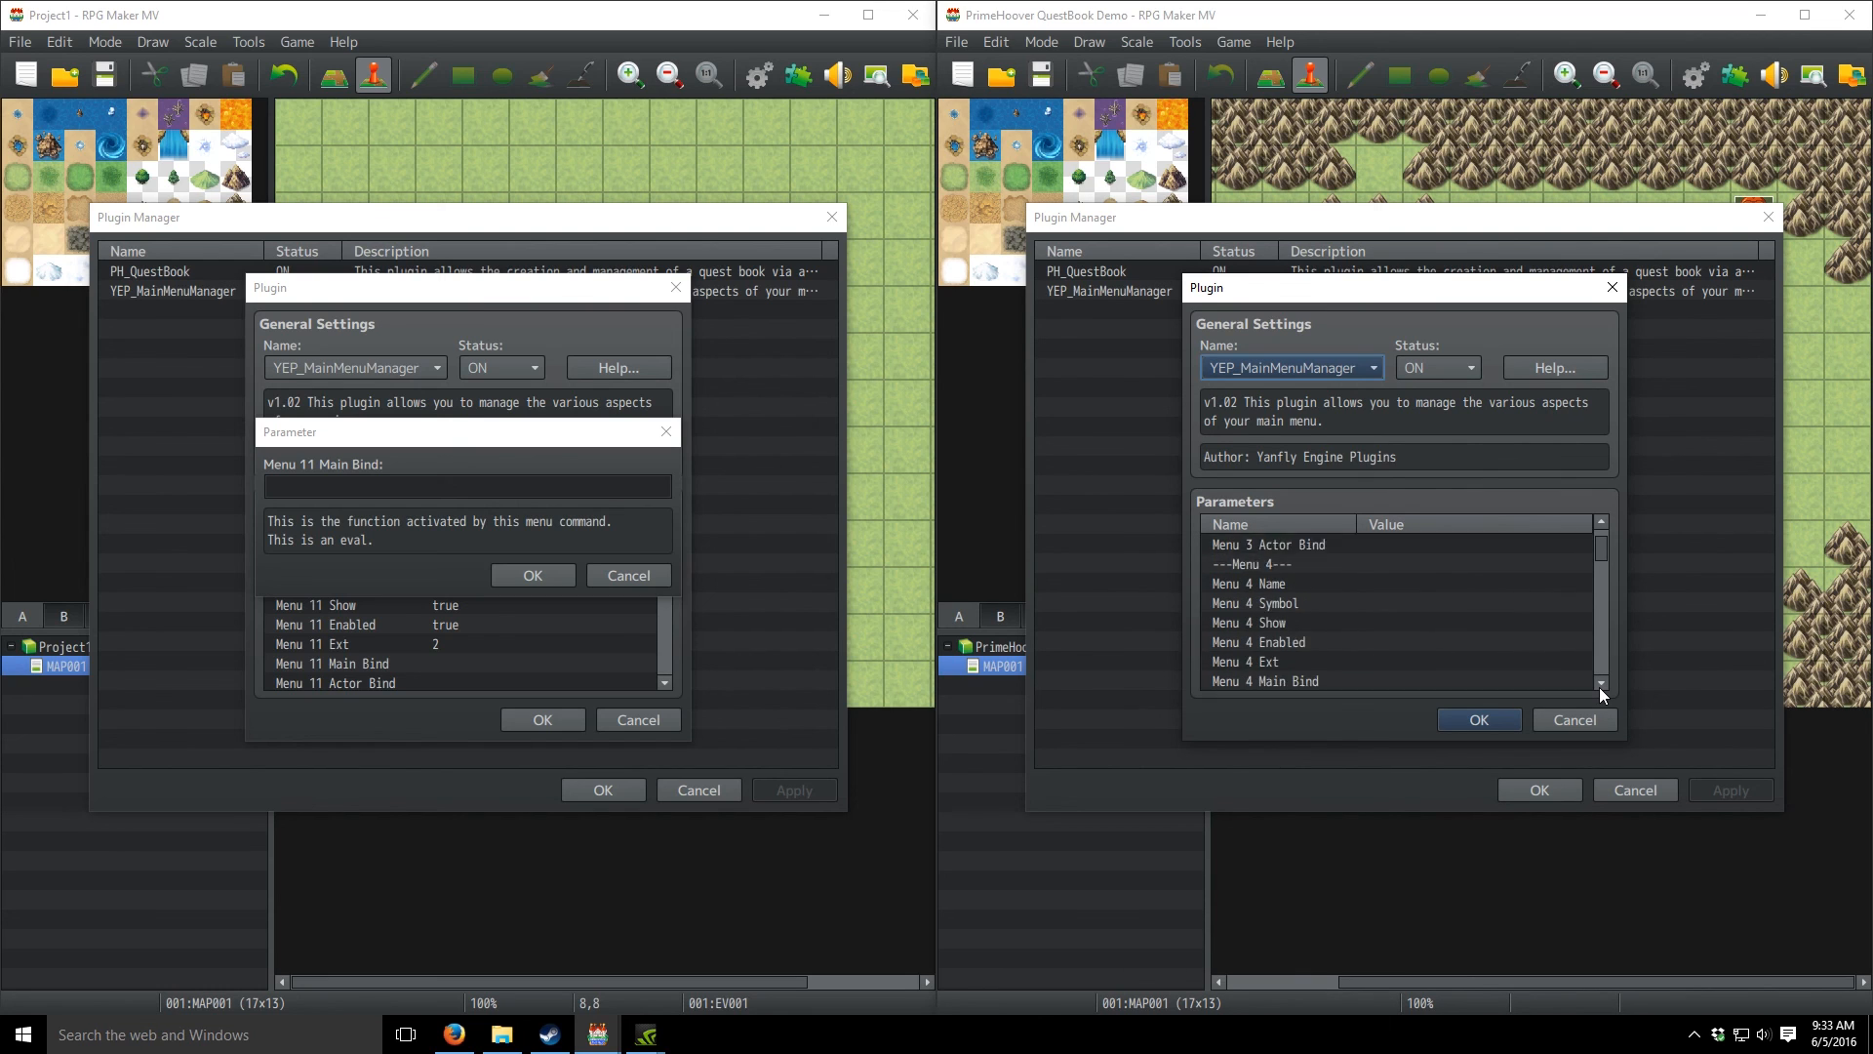
scroll(1600, 687, down, 10)
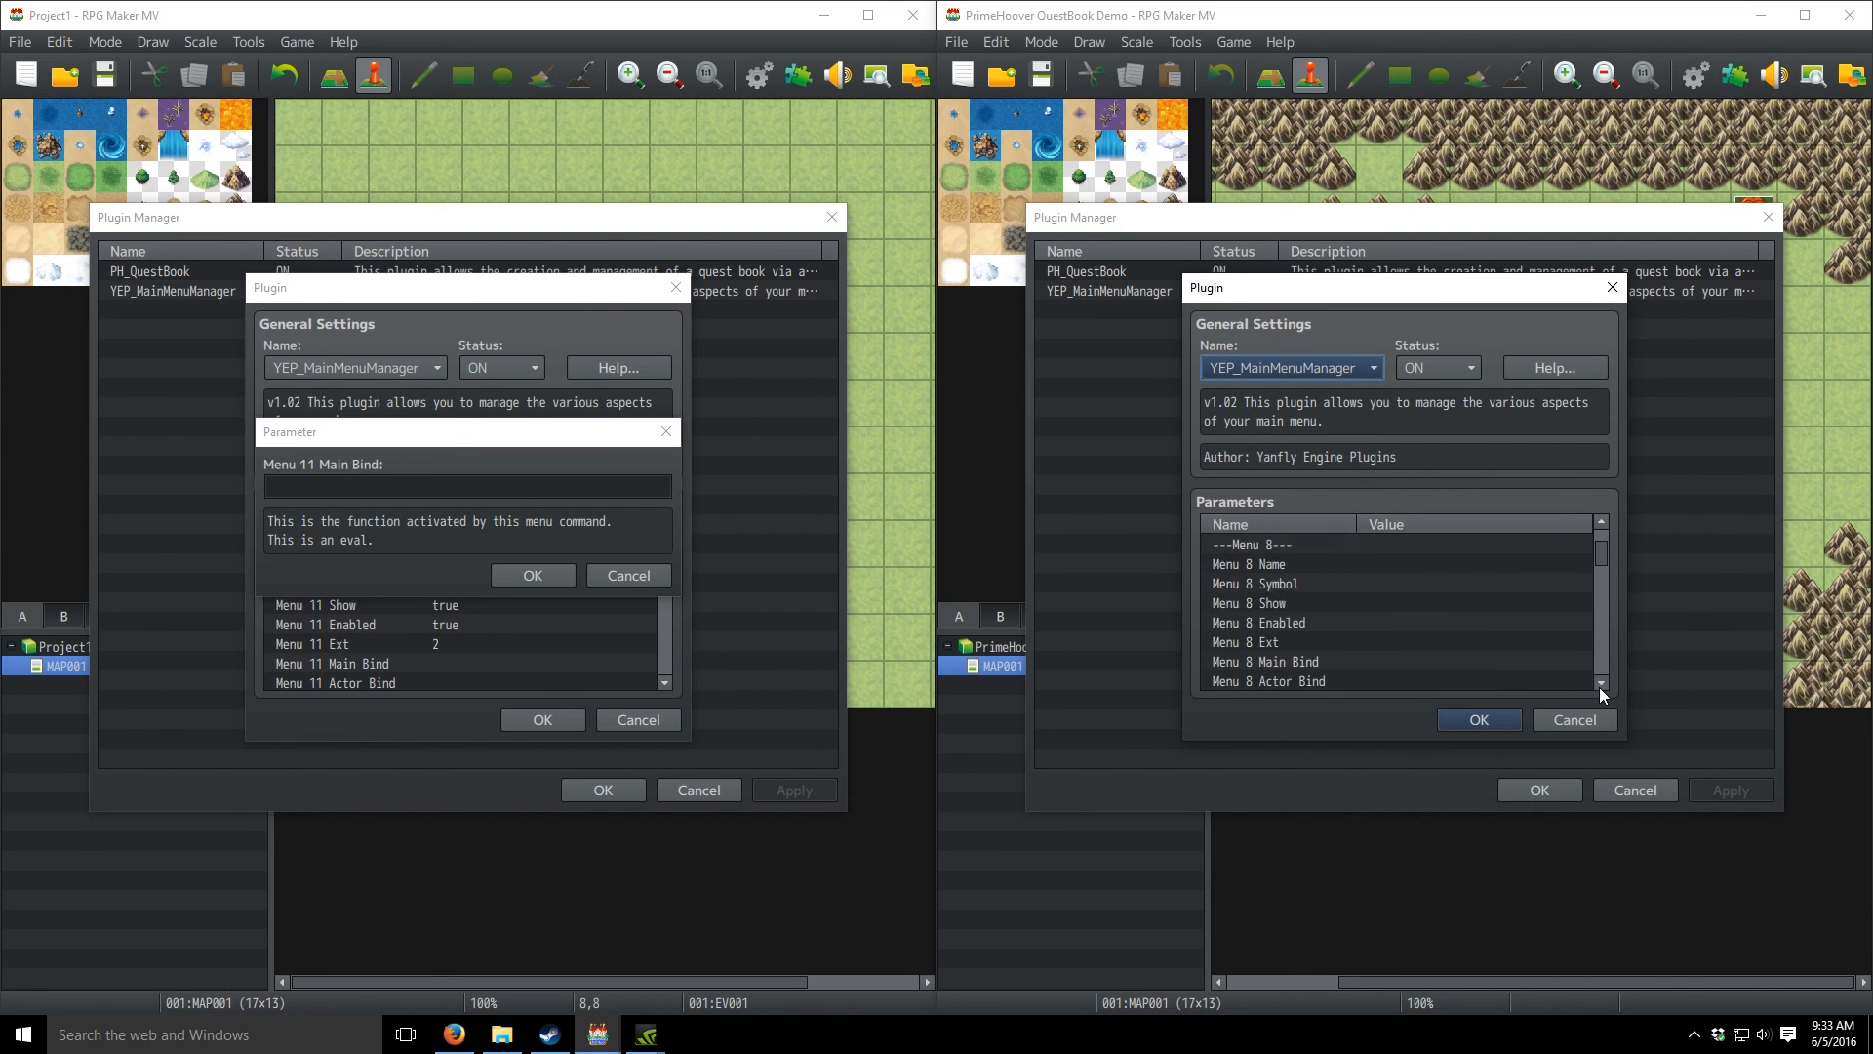
scroll(1599, 686, down, 2)
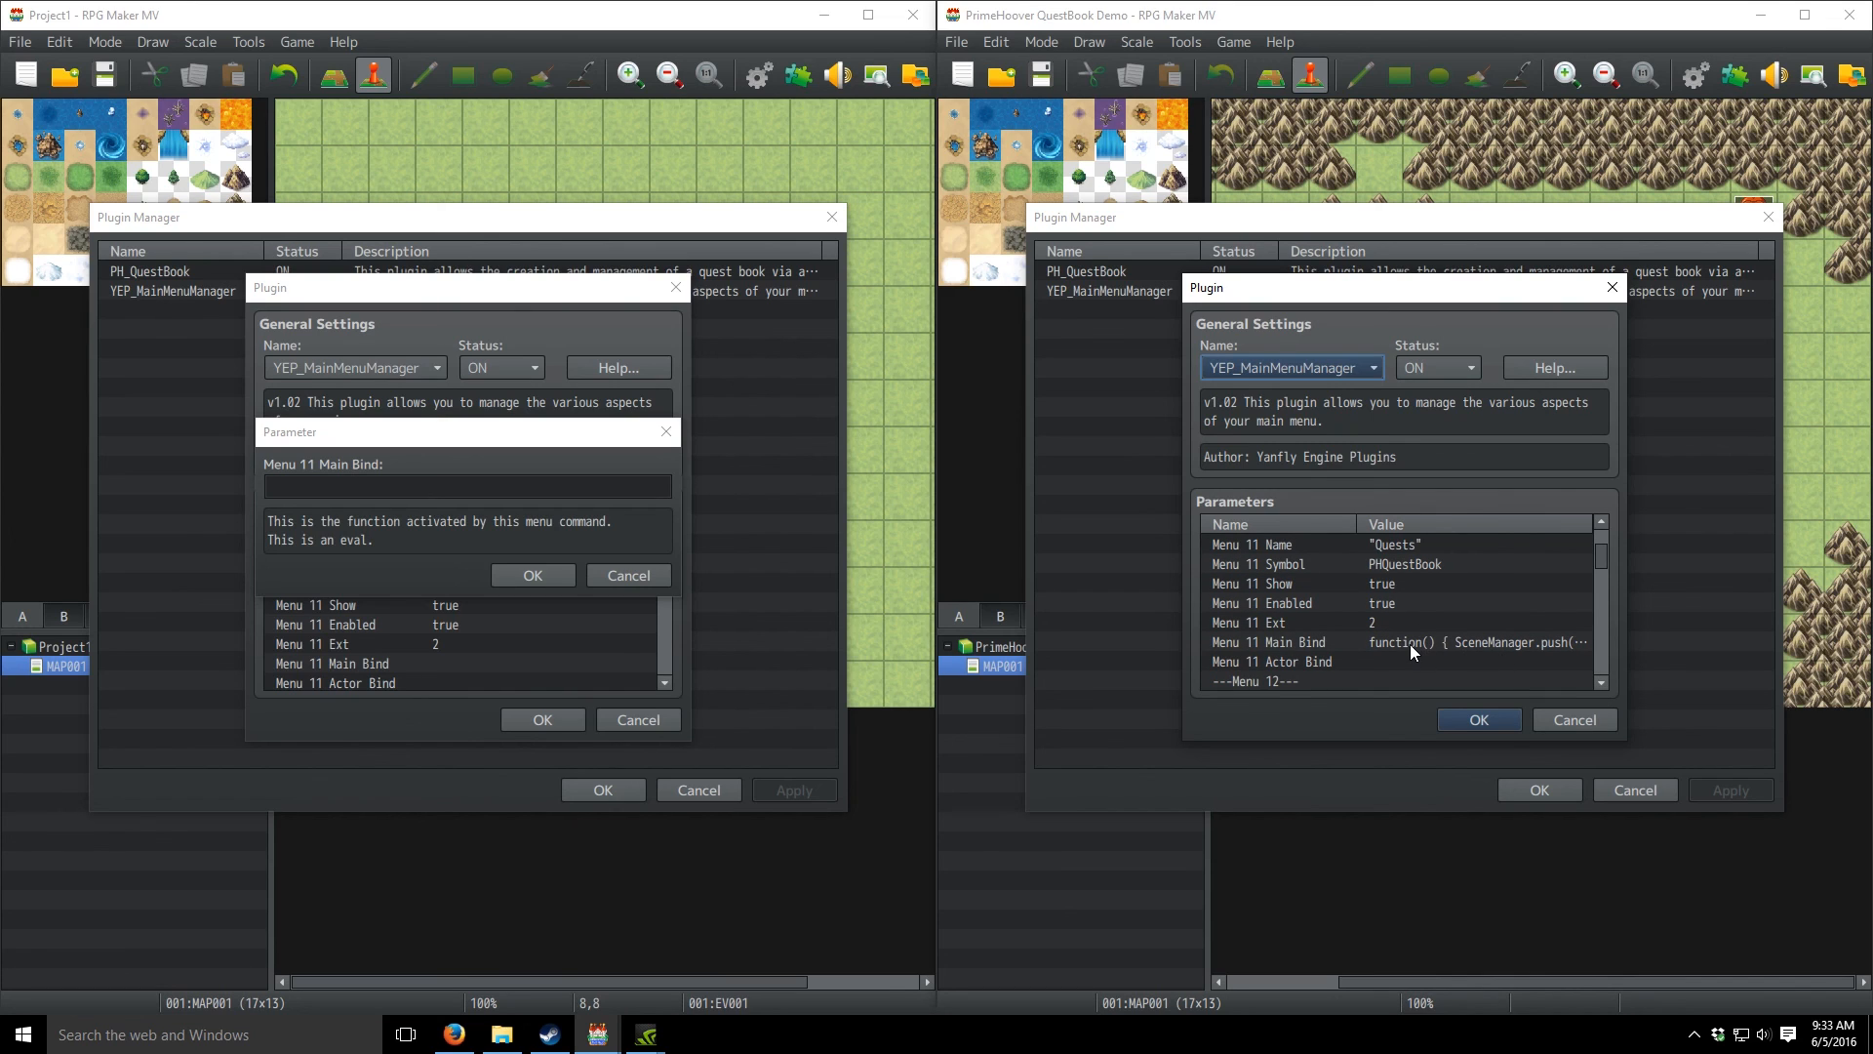
double_click(1409, 644)
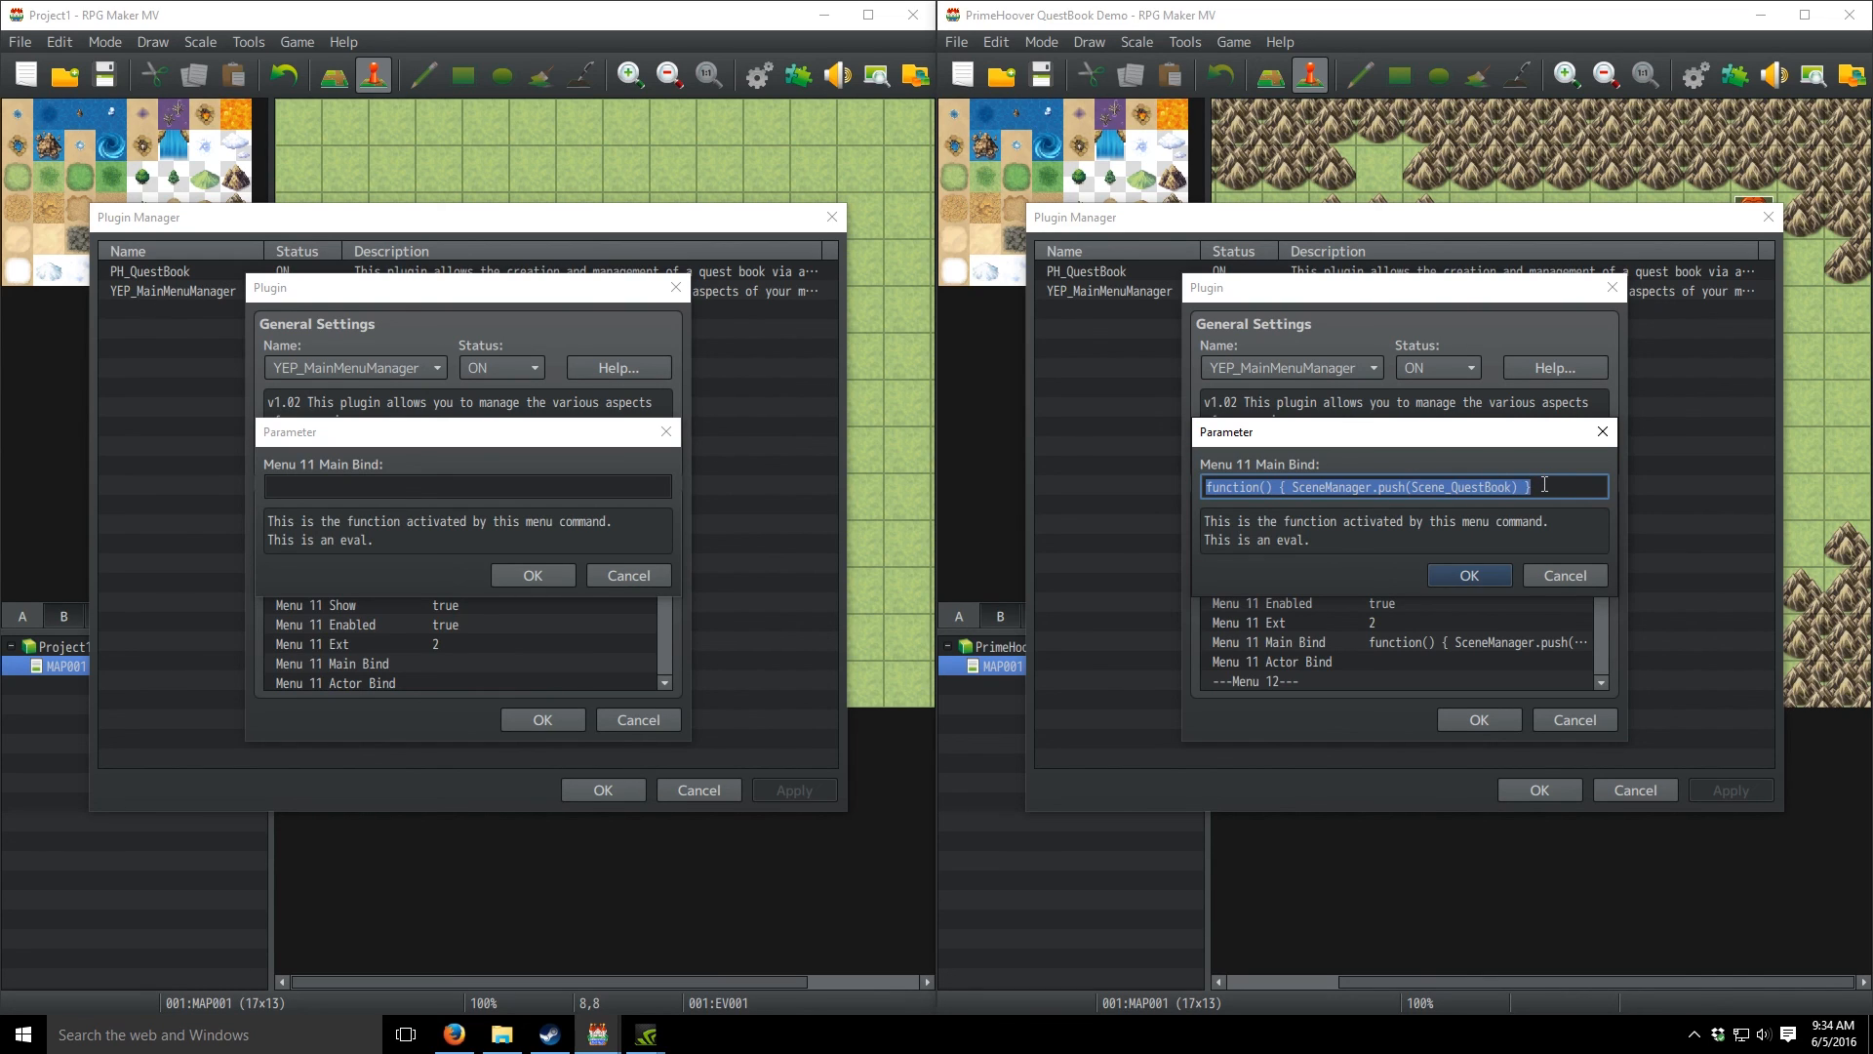
drag(1544, 485, 1108, 462)
key(ctrl+c)
- Paste function() { SceneManager.push(Scene_QuestBook) } as Project1's Menu 11 Main Bind and apply the plugin changes
click(455, 485)
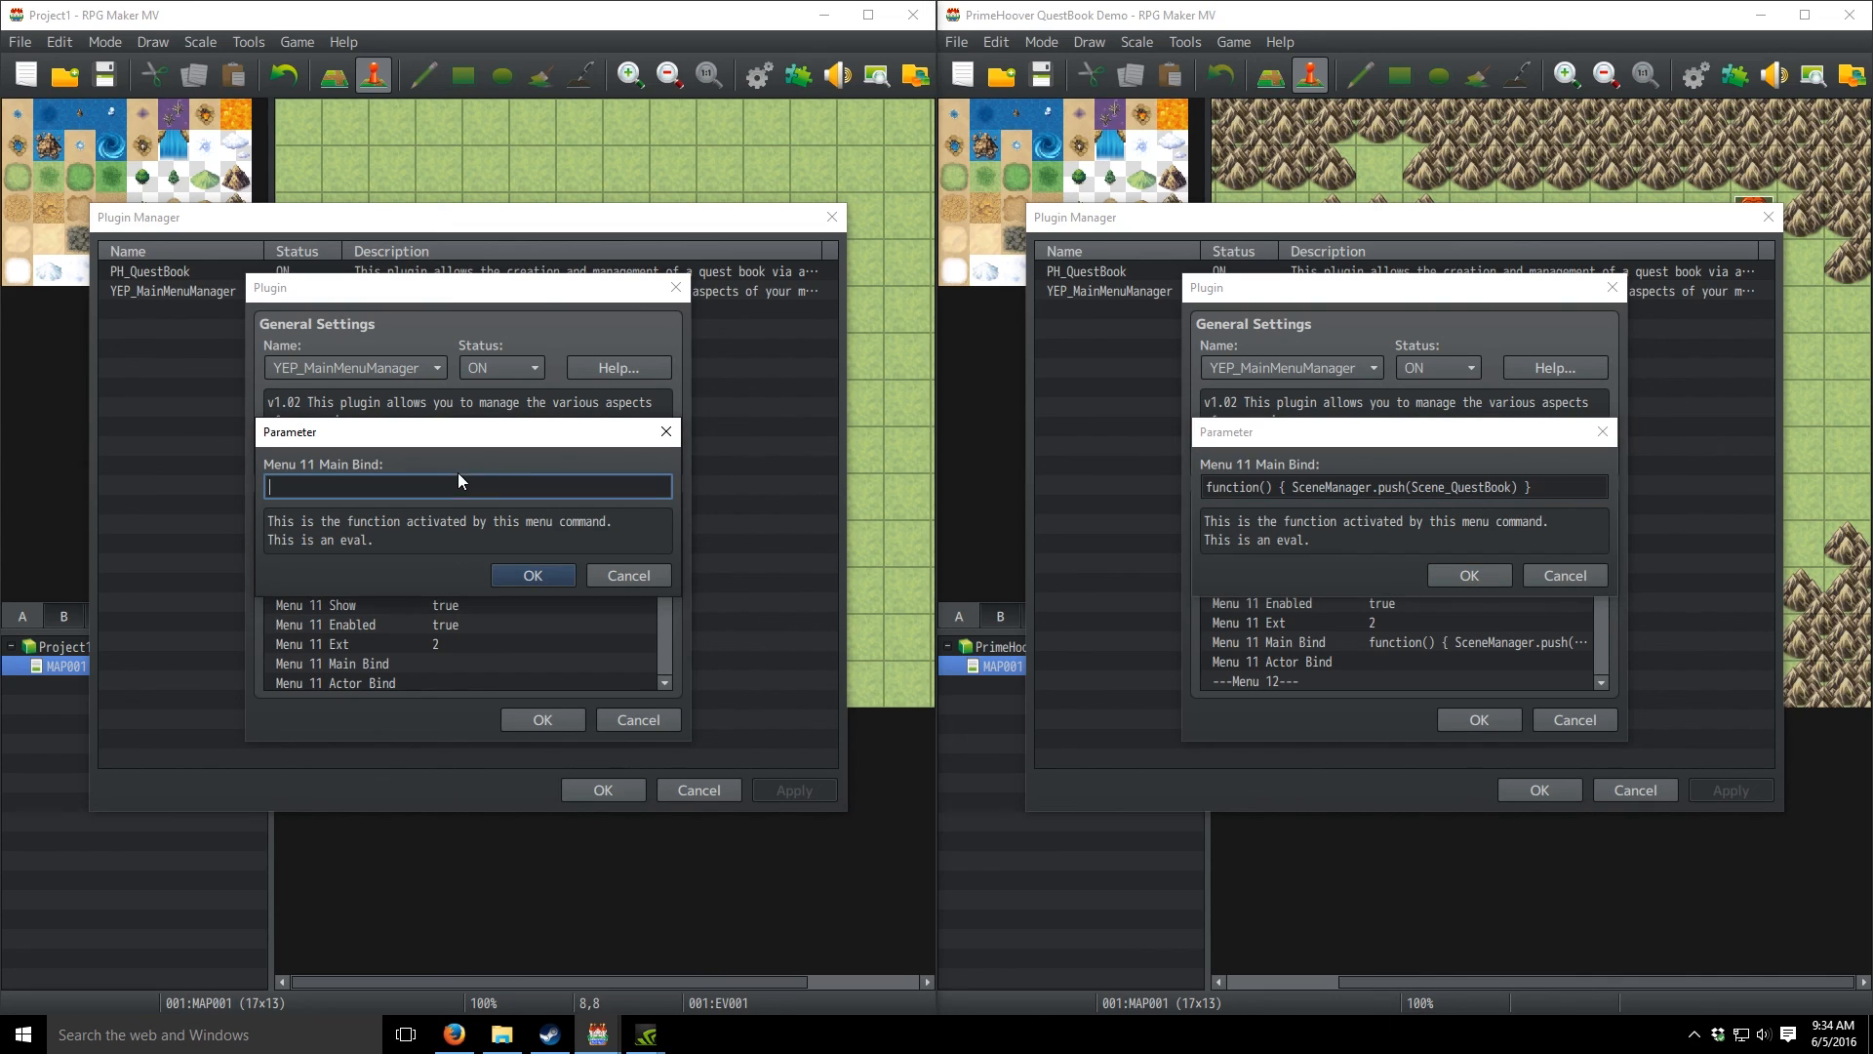
key(ctrl+v)
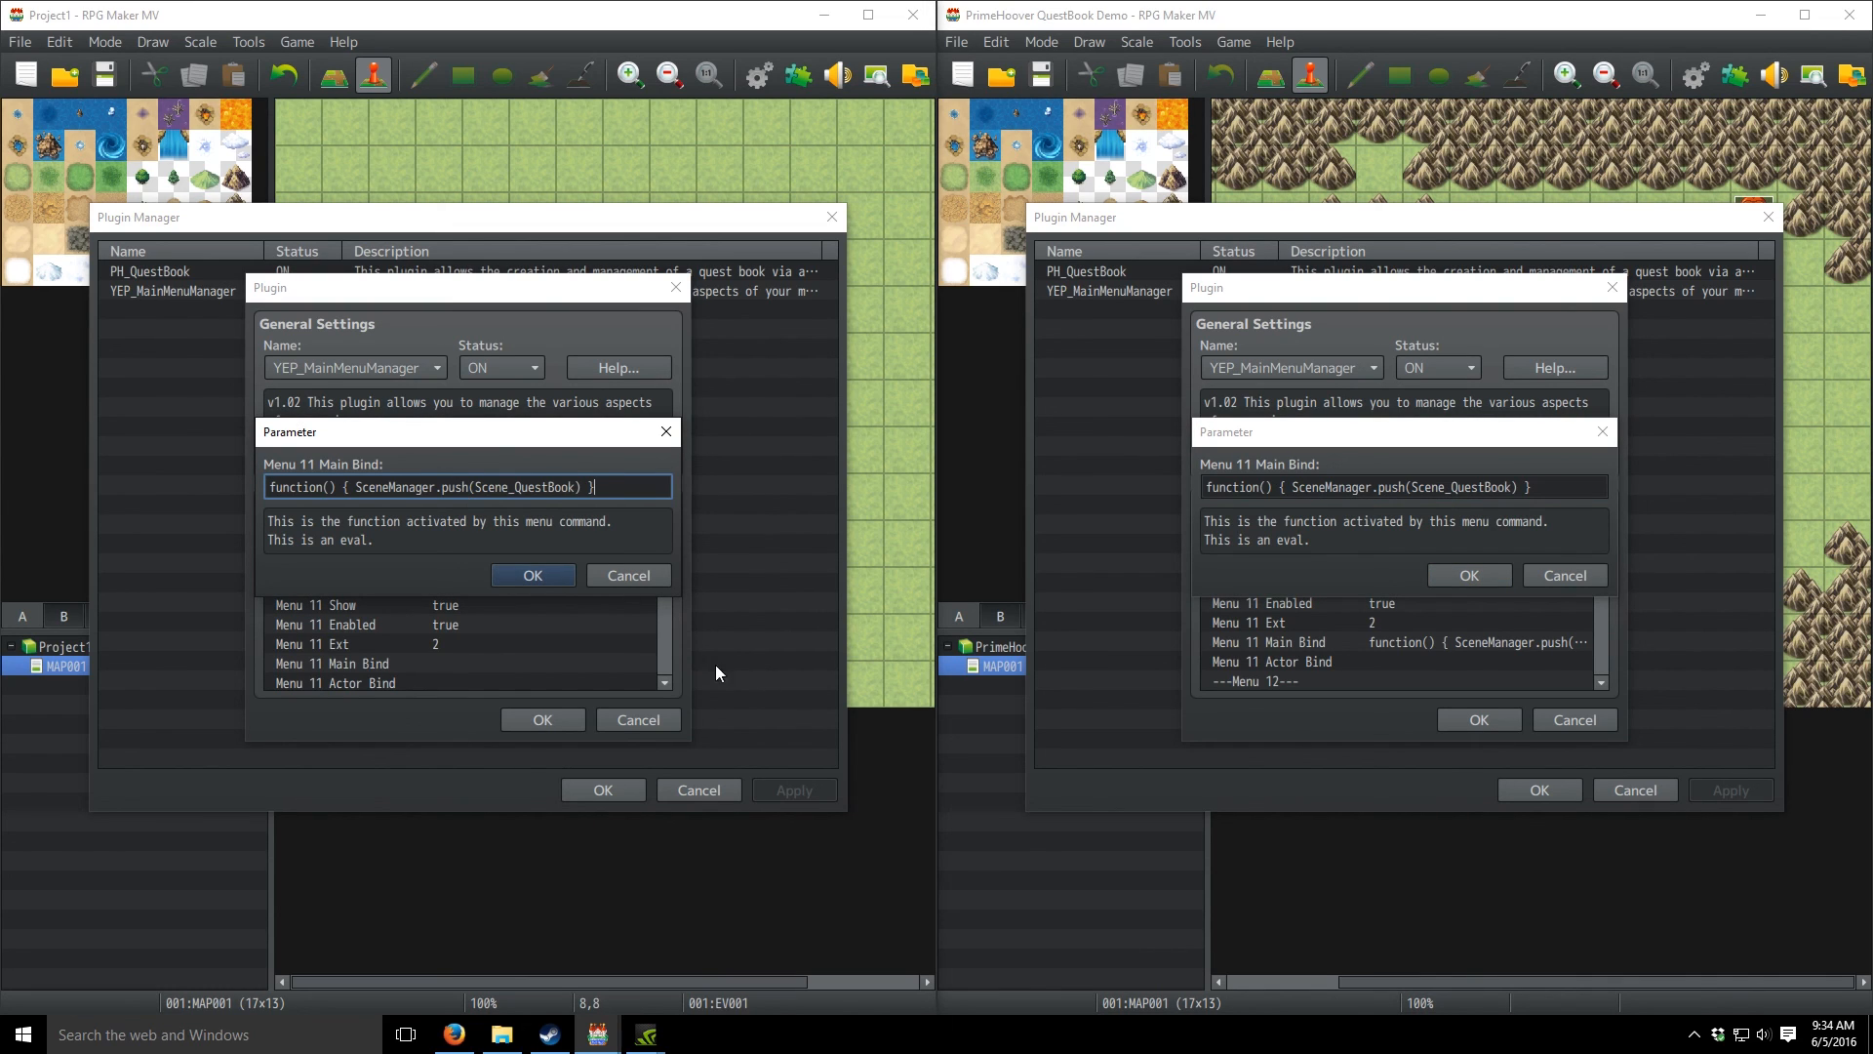
click(535, 575)
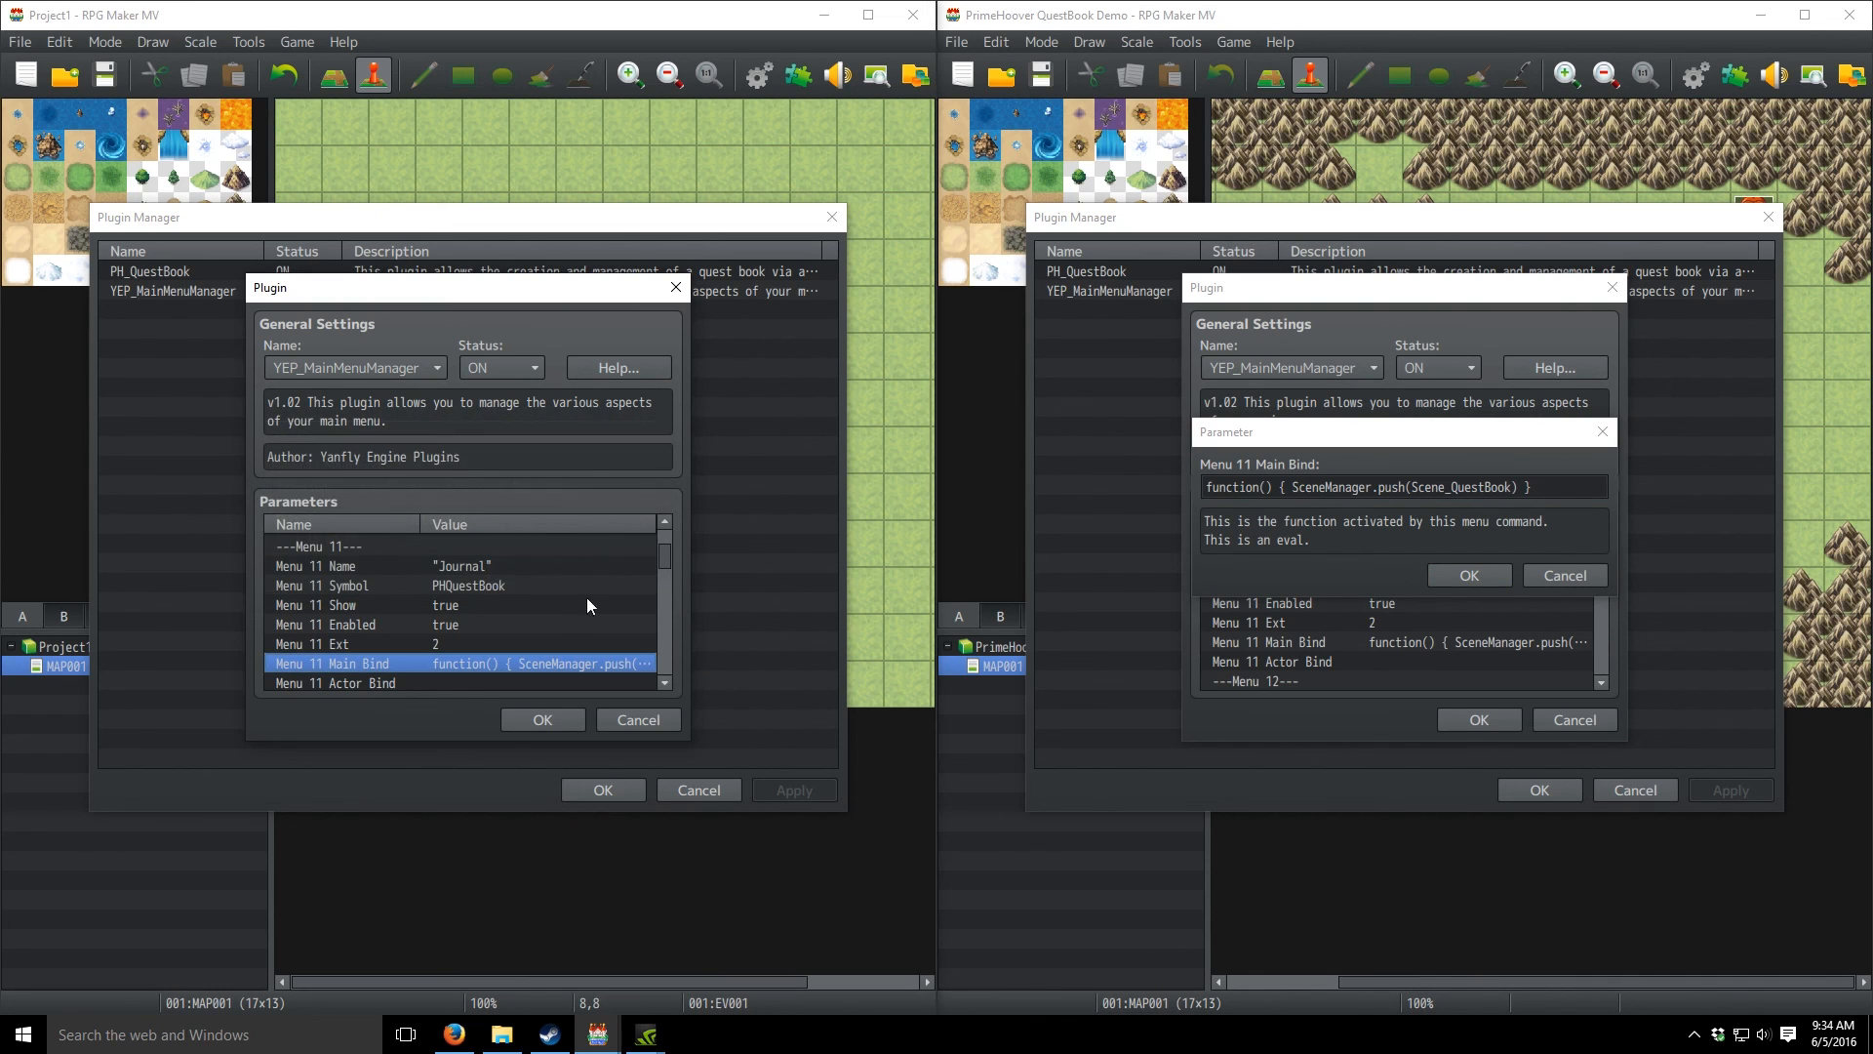
click(542, 719)
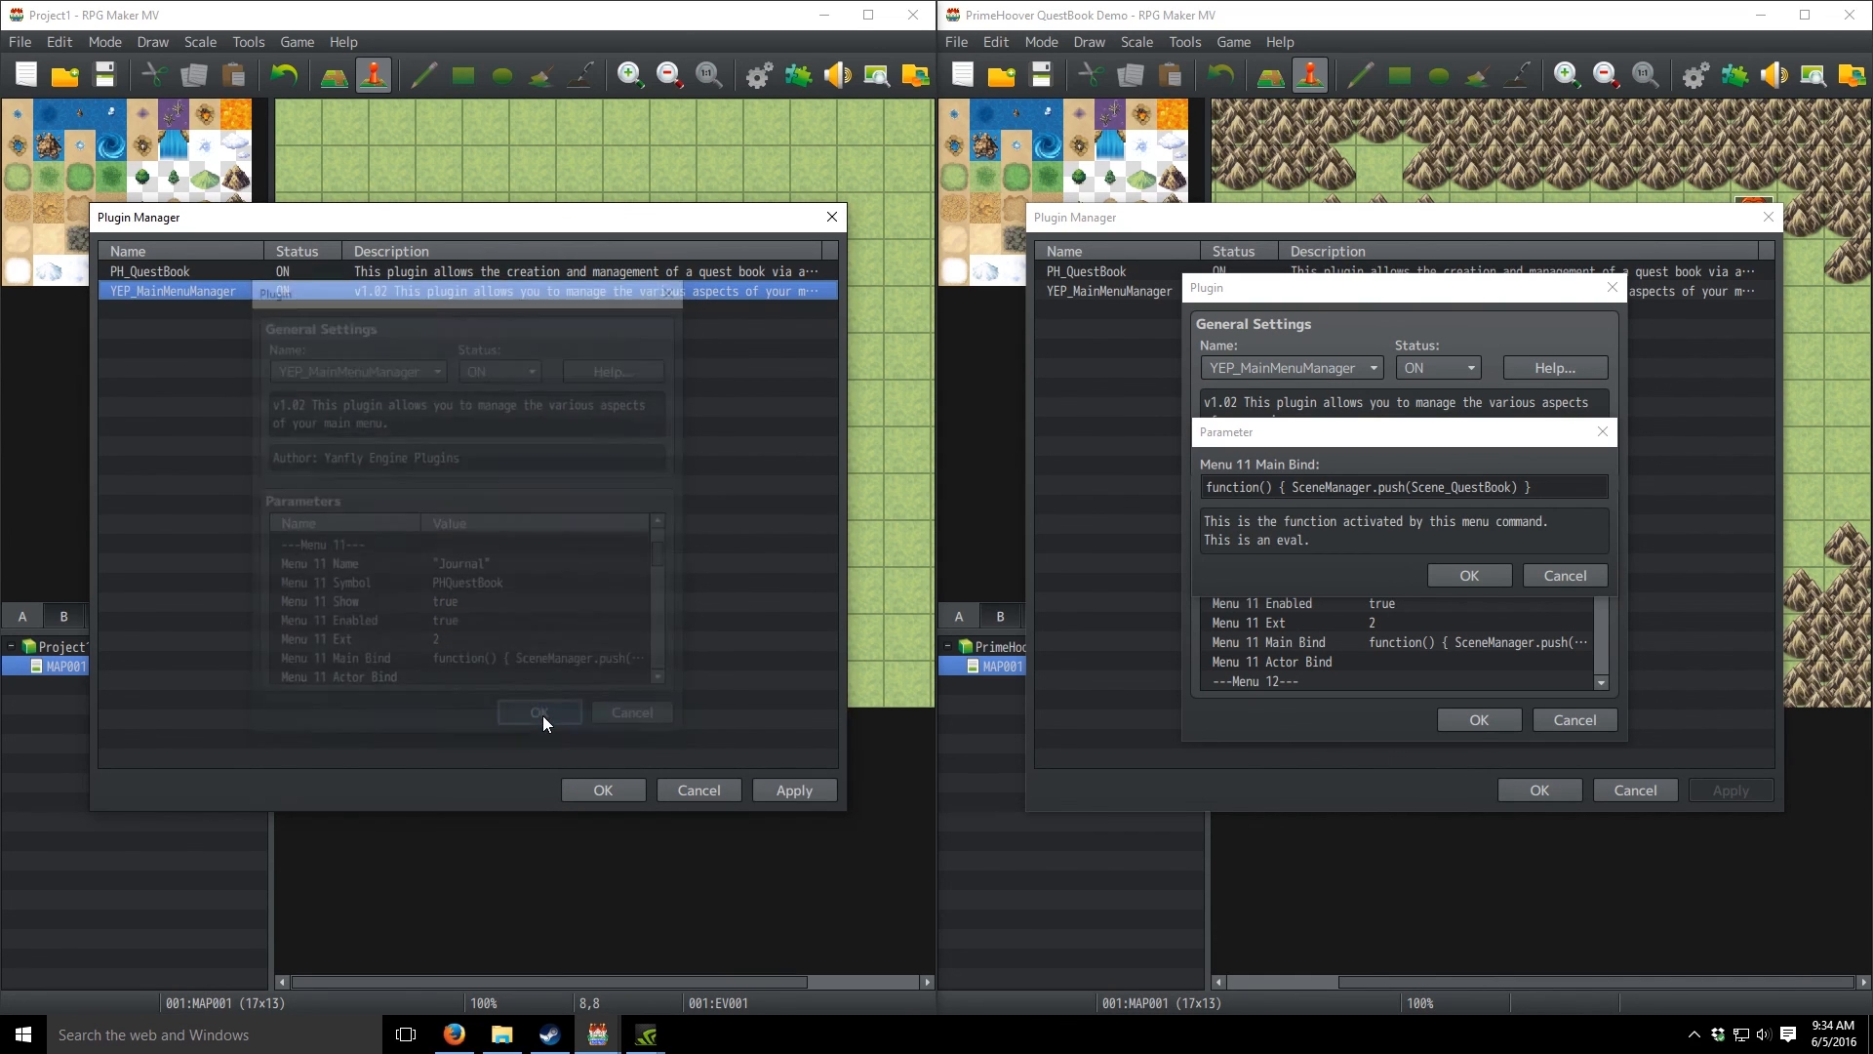
click(804, 796)
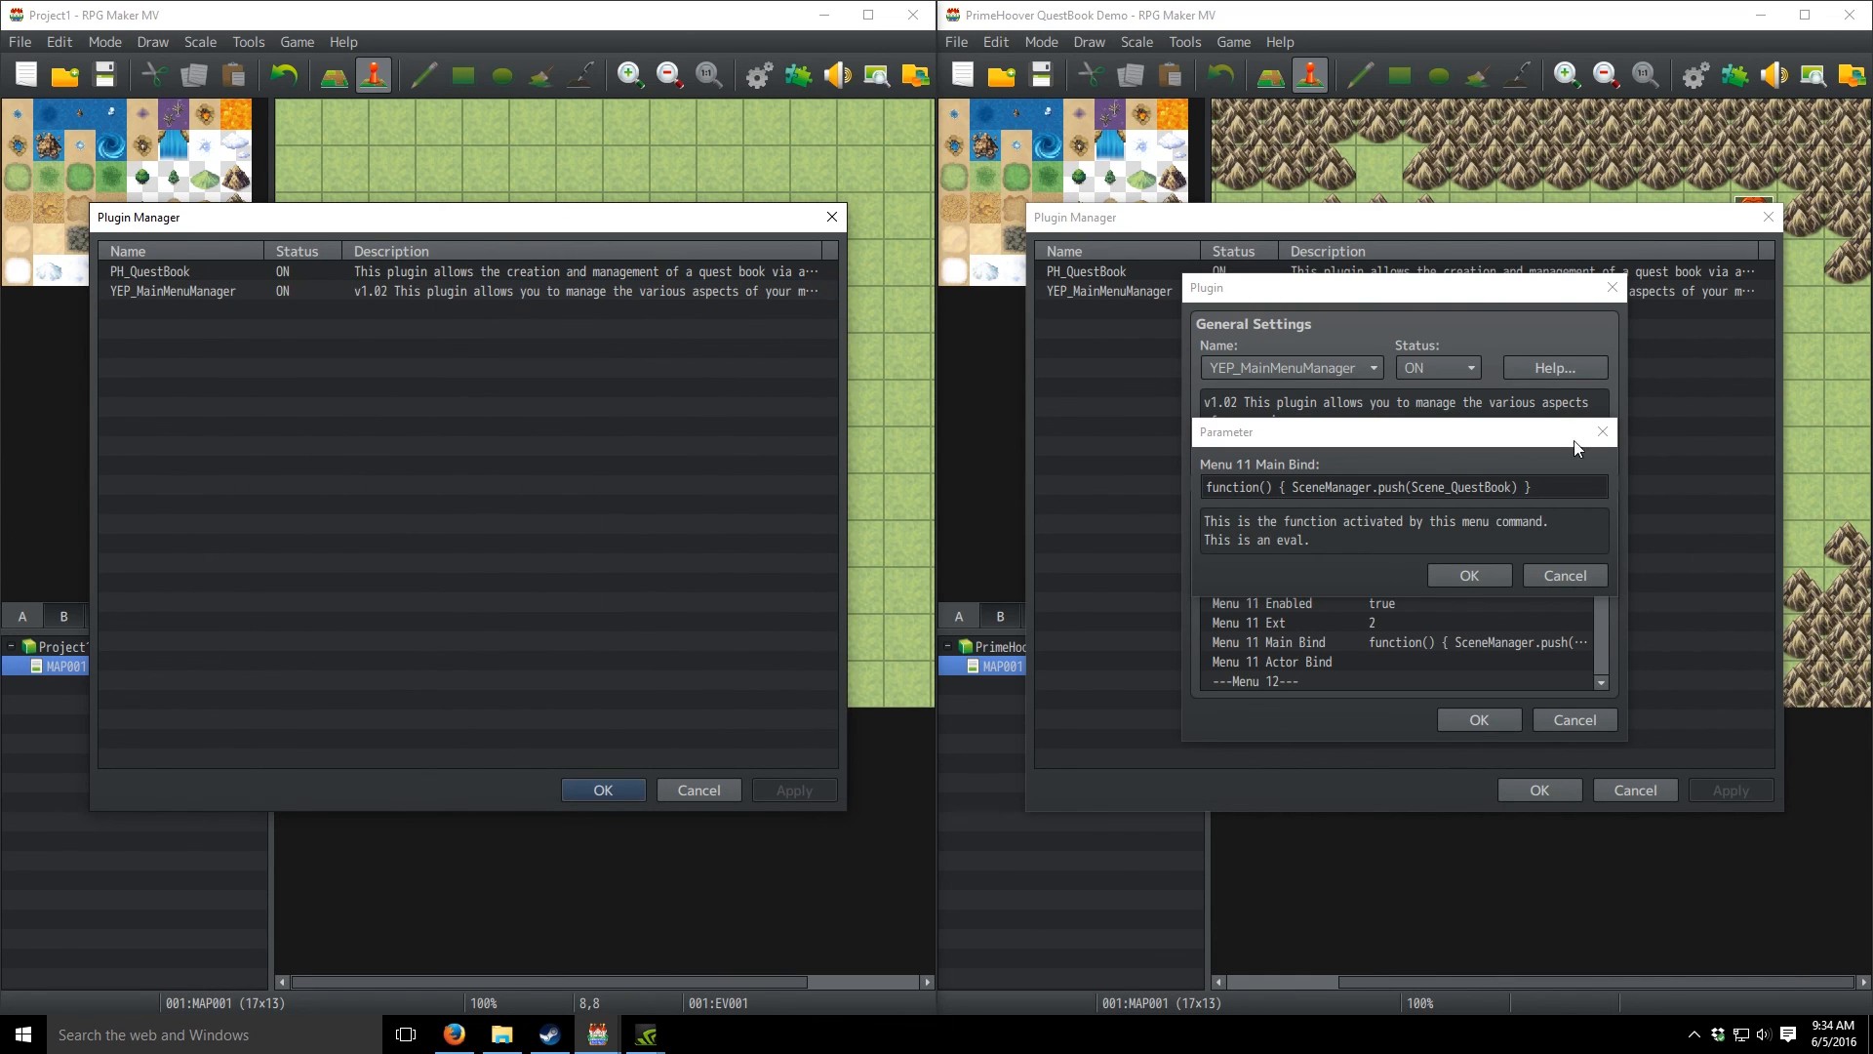
click(605, 792)
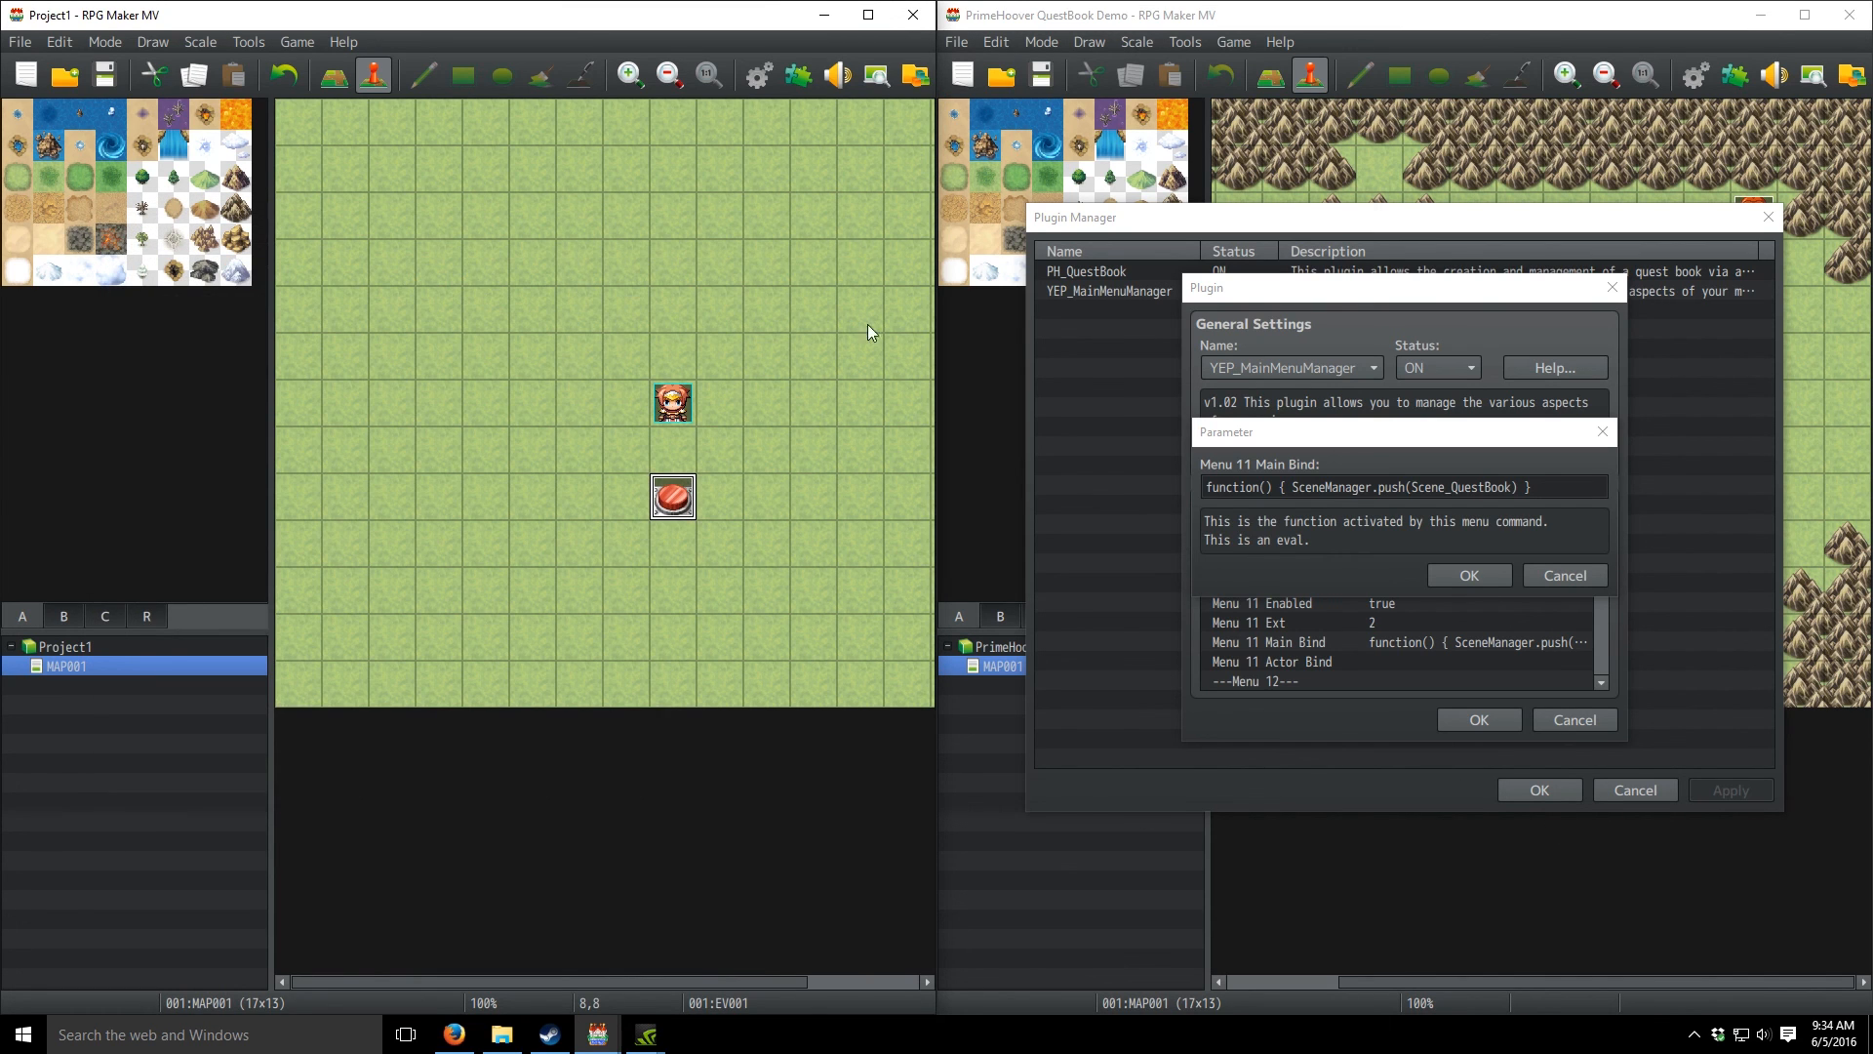
- Playtest Project1 in a new game, open Journal from the main menu to check the quest book, and close the playtest
click(871, 26)
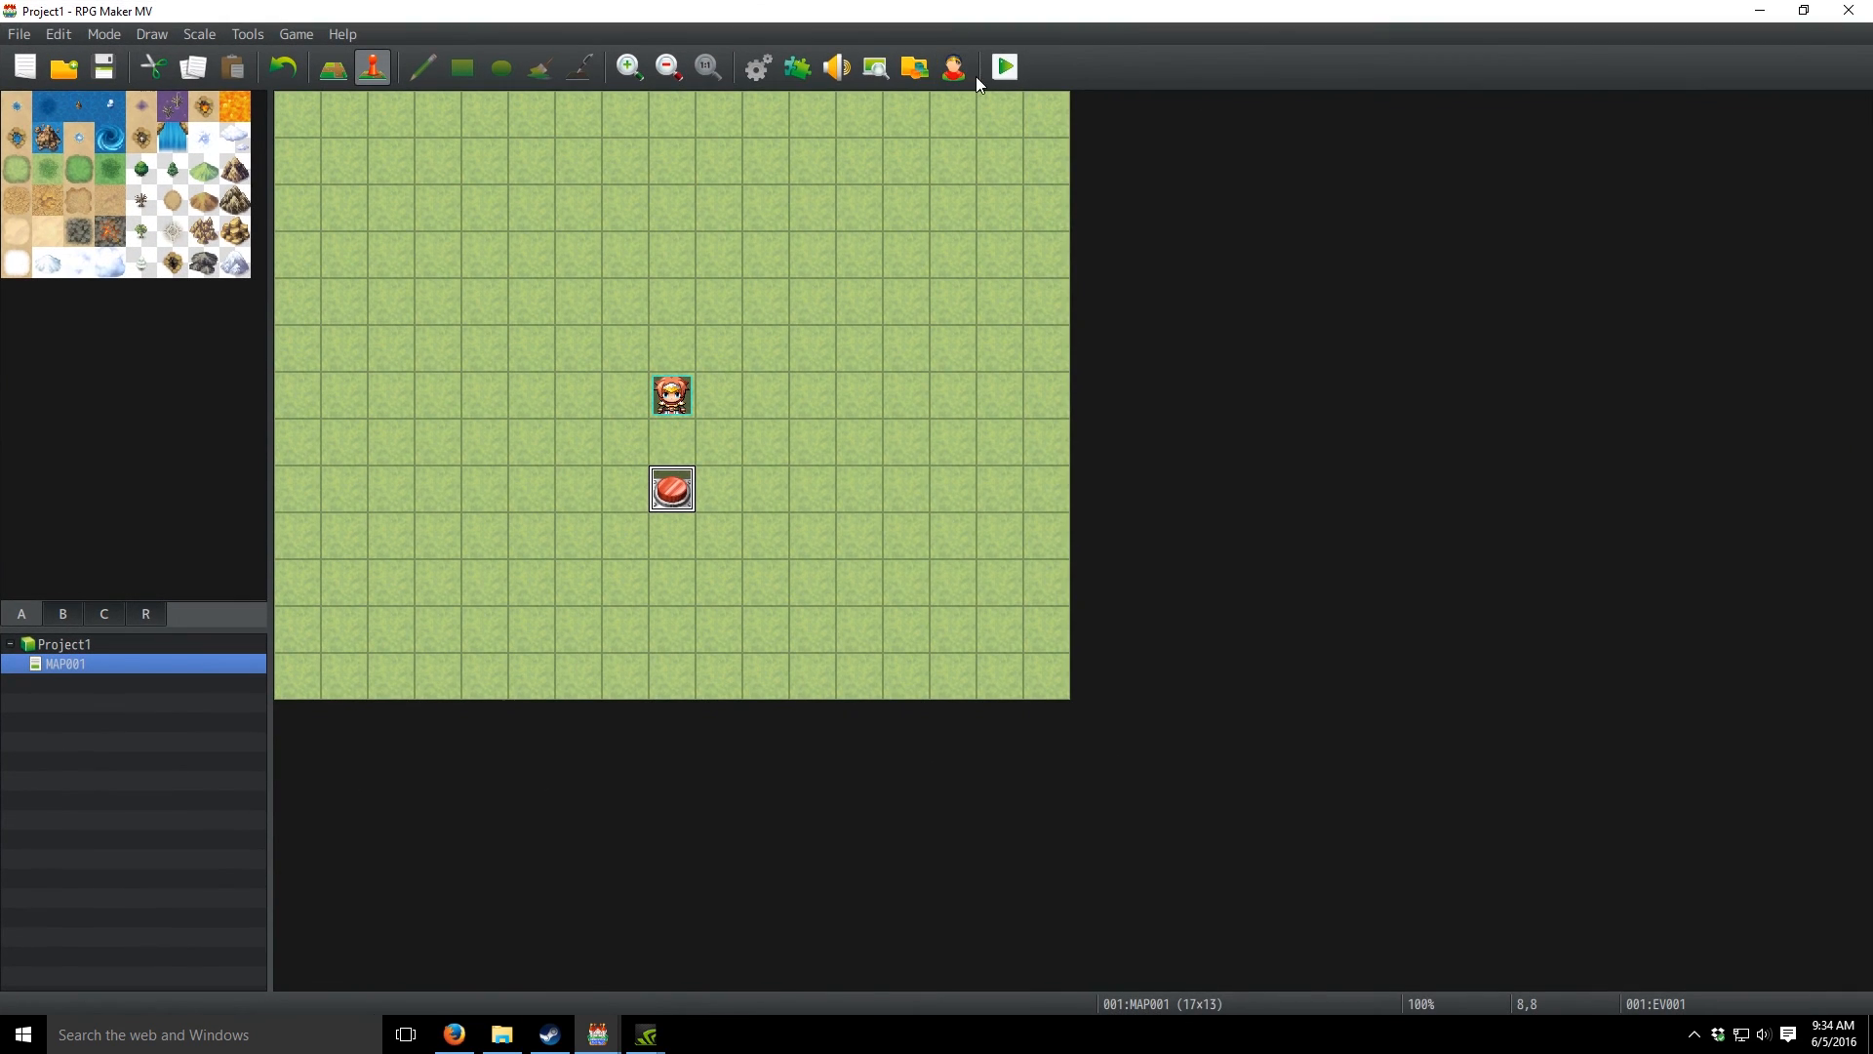
click(1006, 67)
click(854, 562)
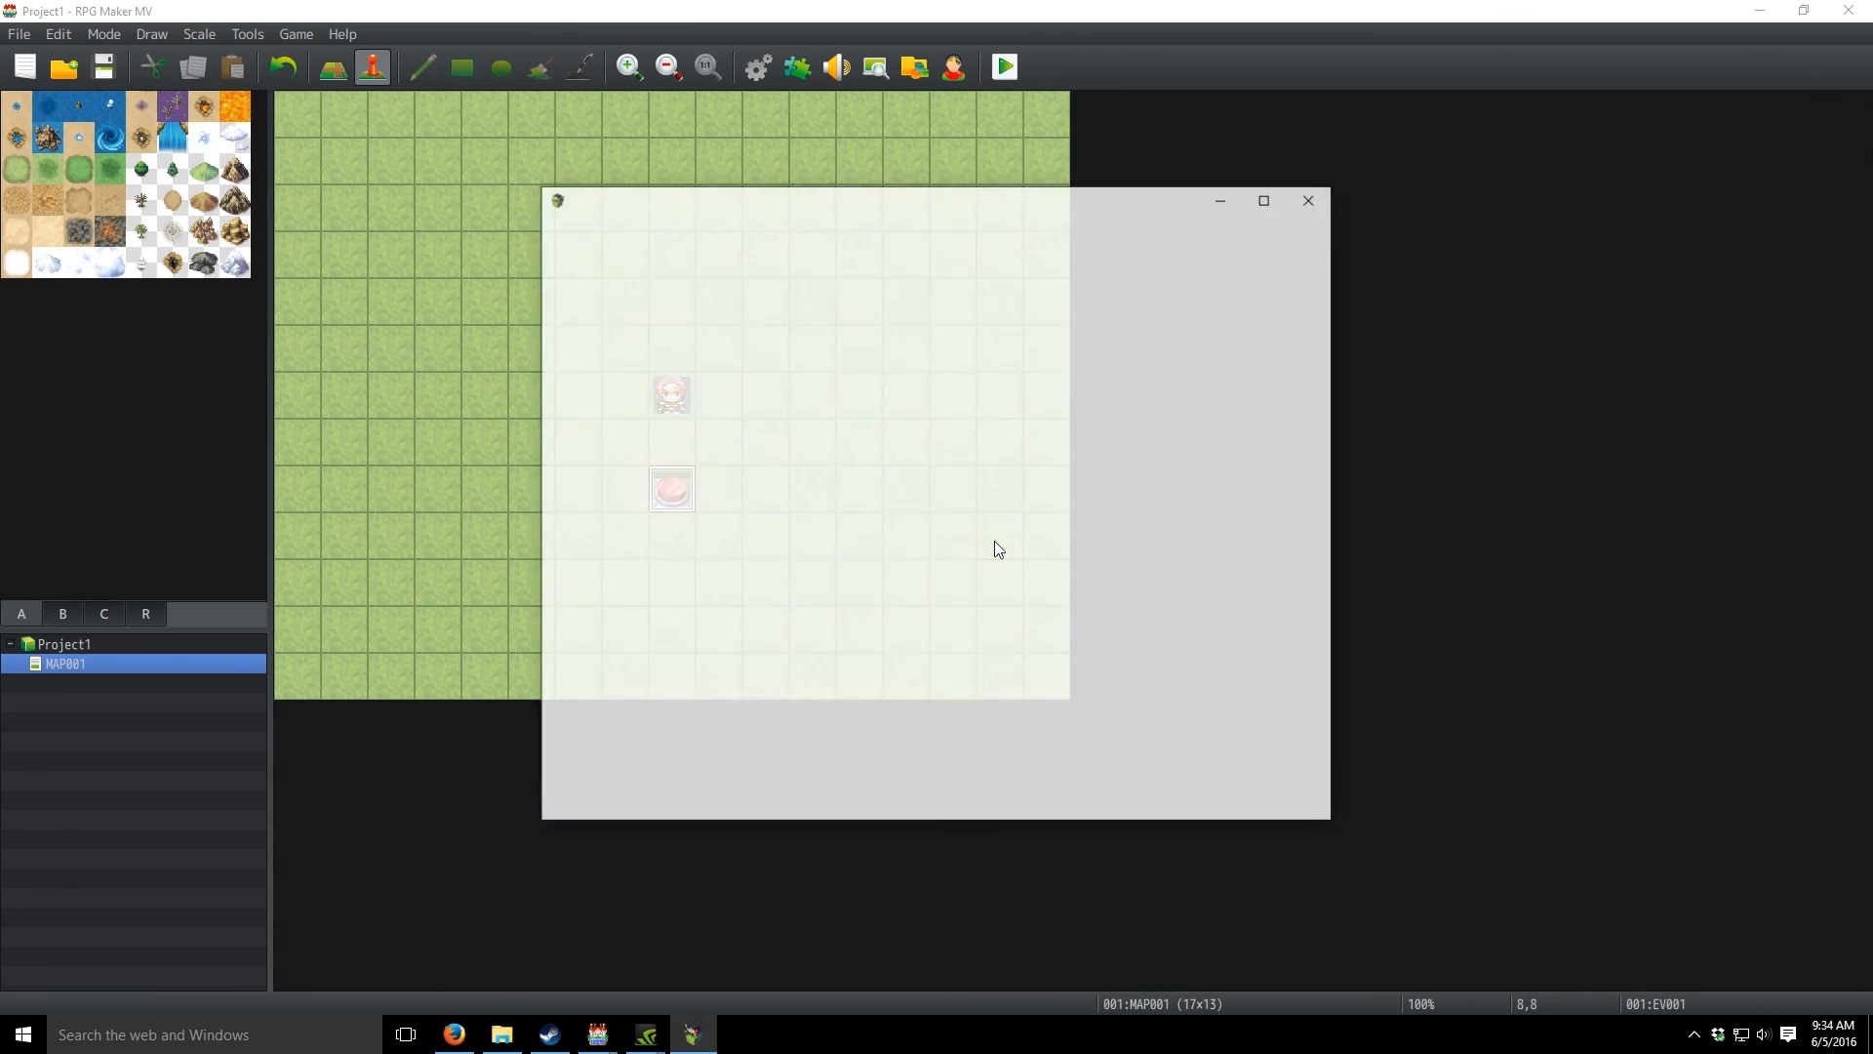
key(Return)
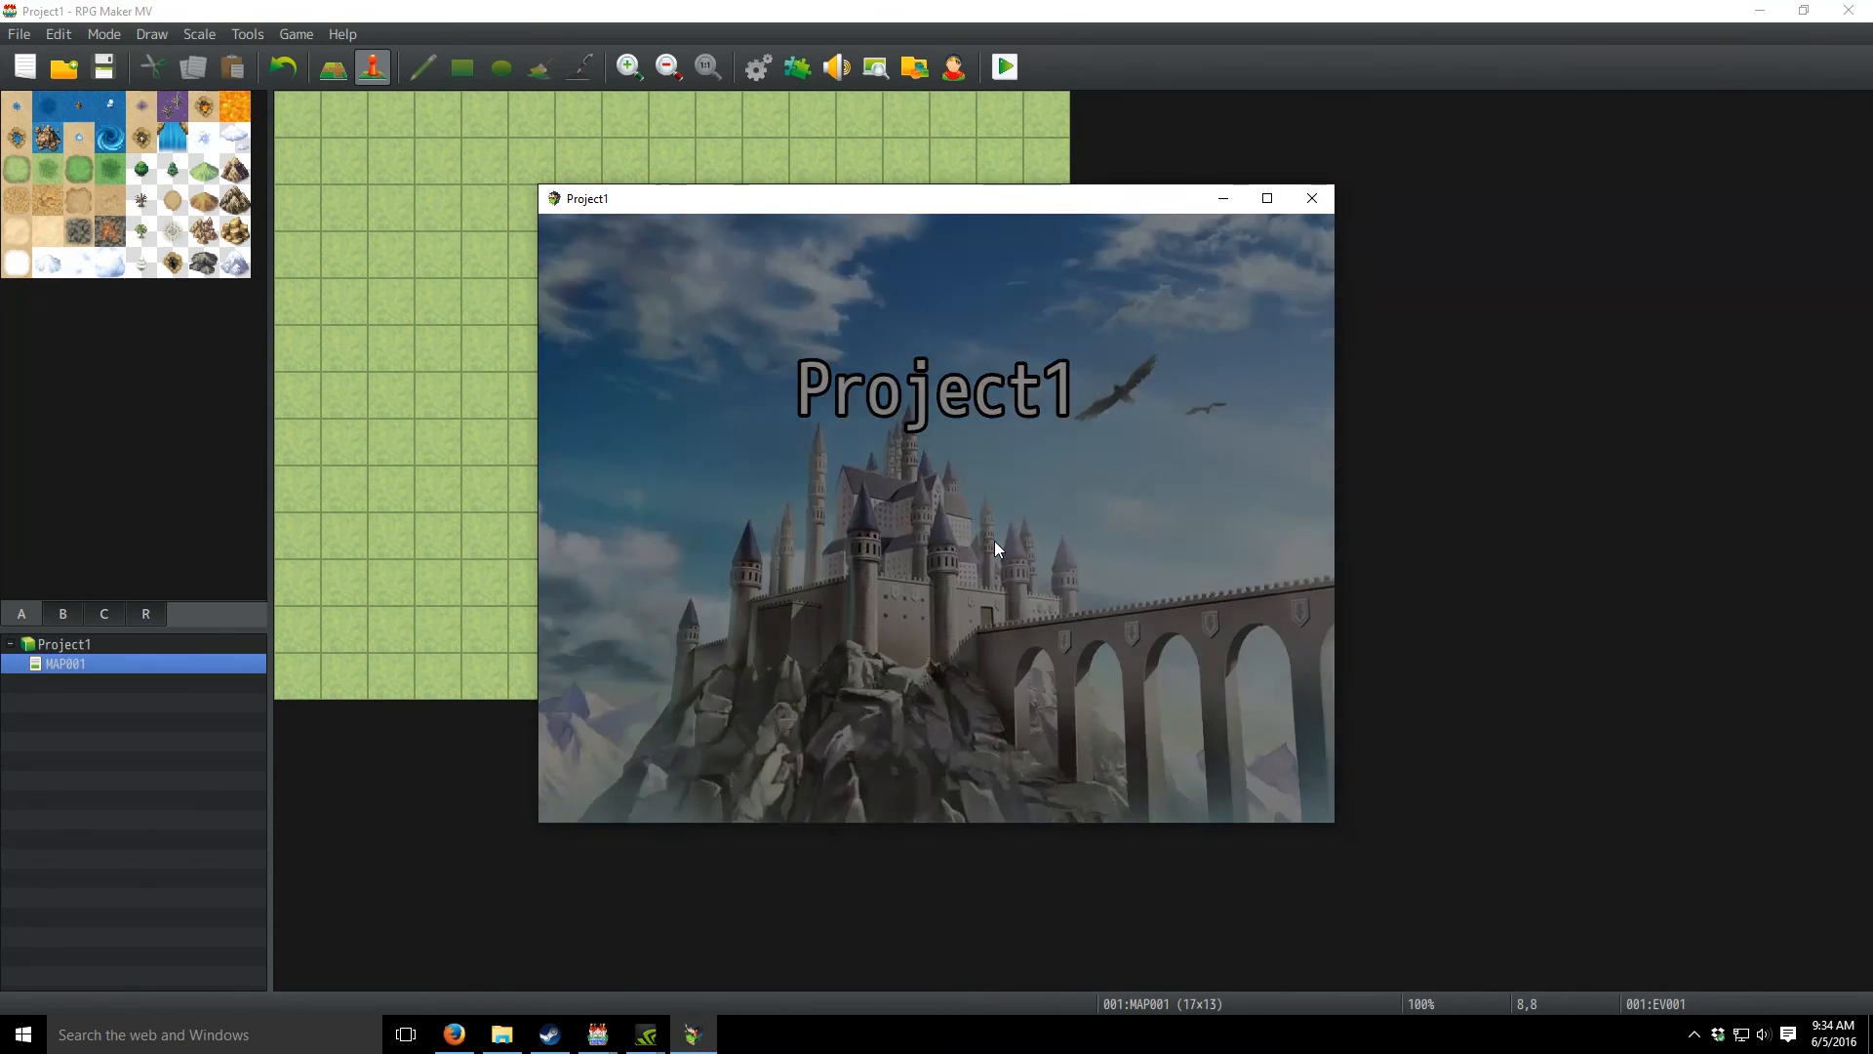
key(Escape)
key(Down)
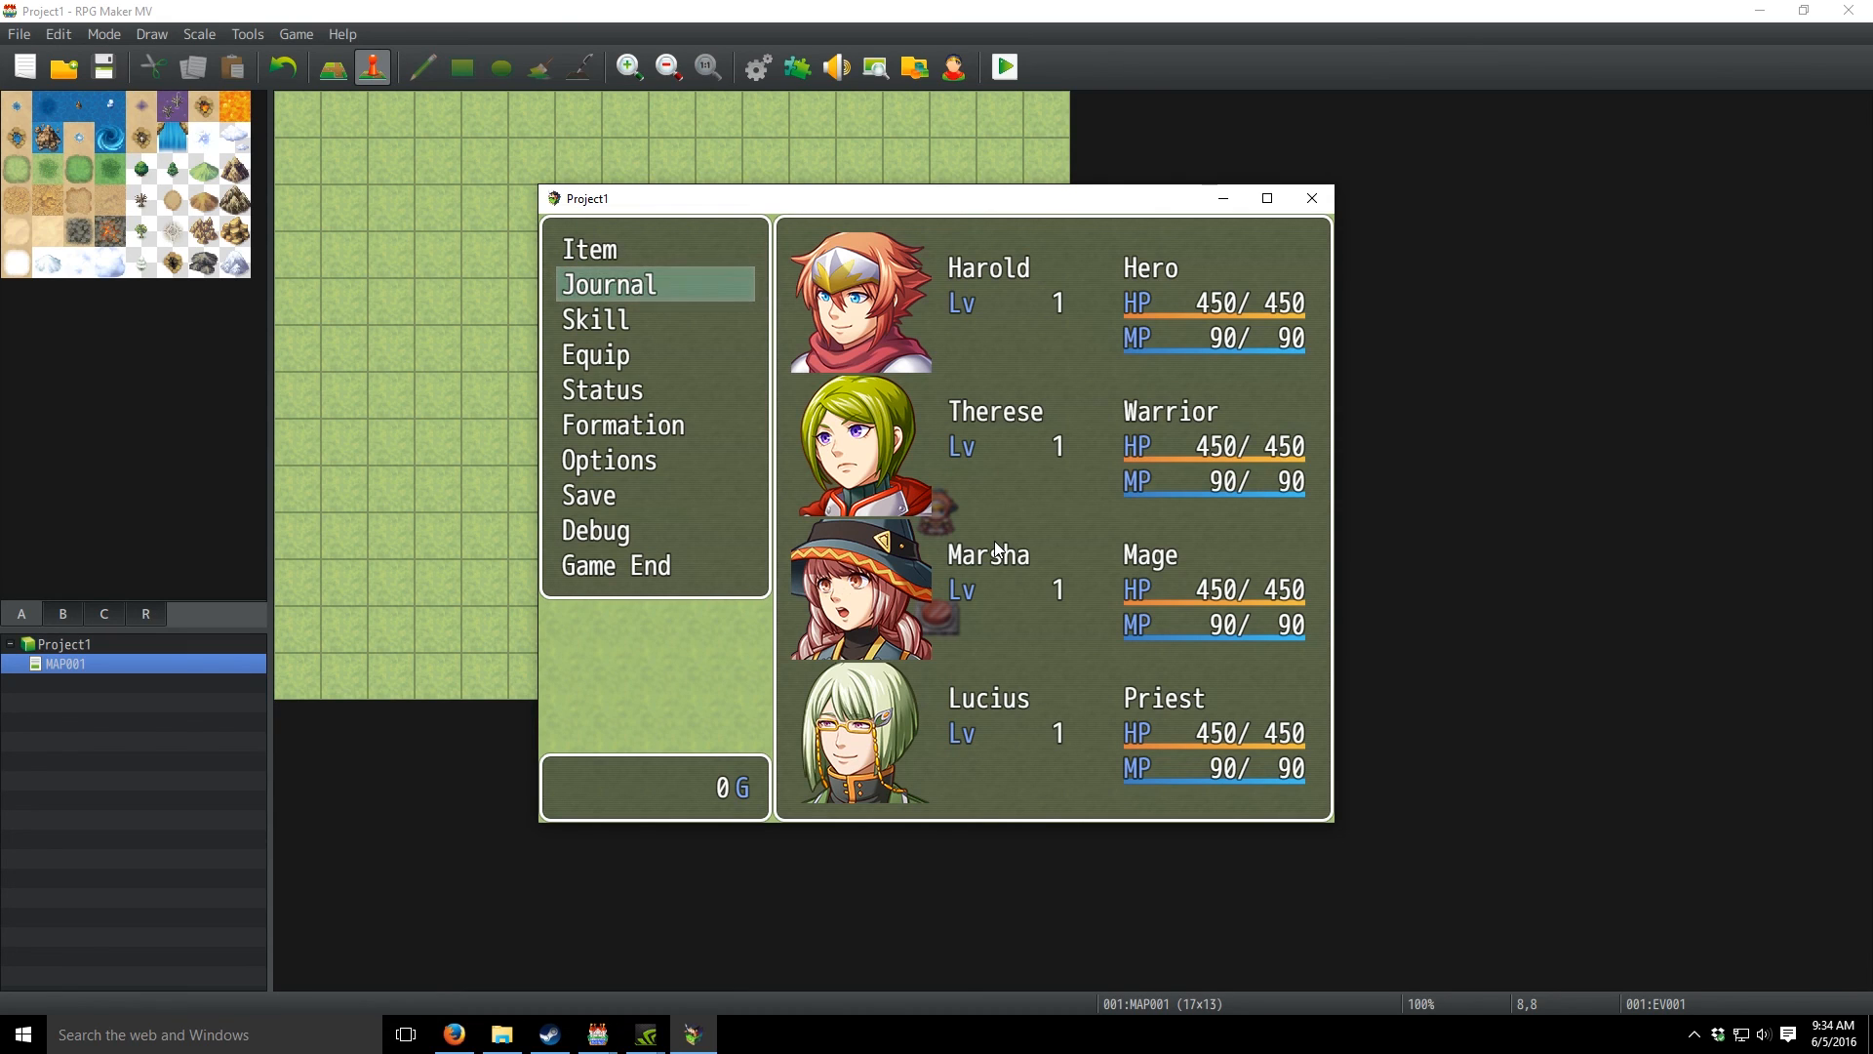
key(Return)
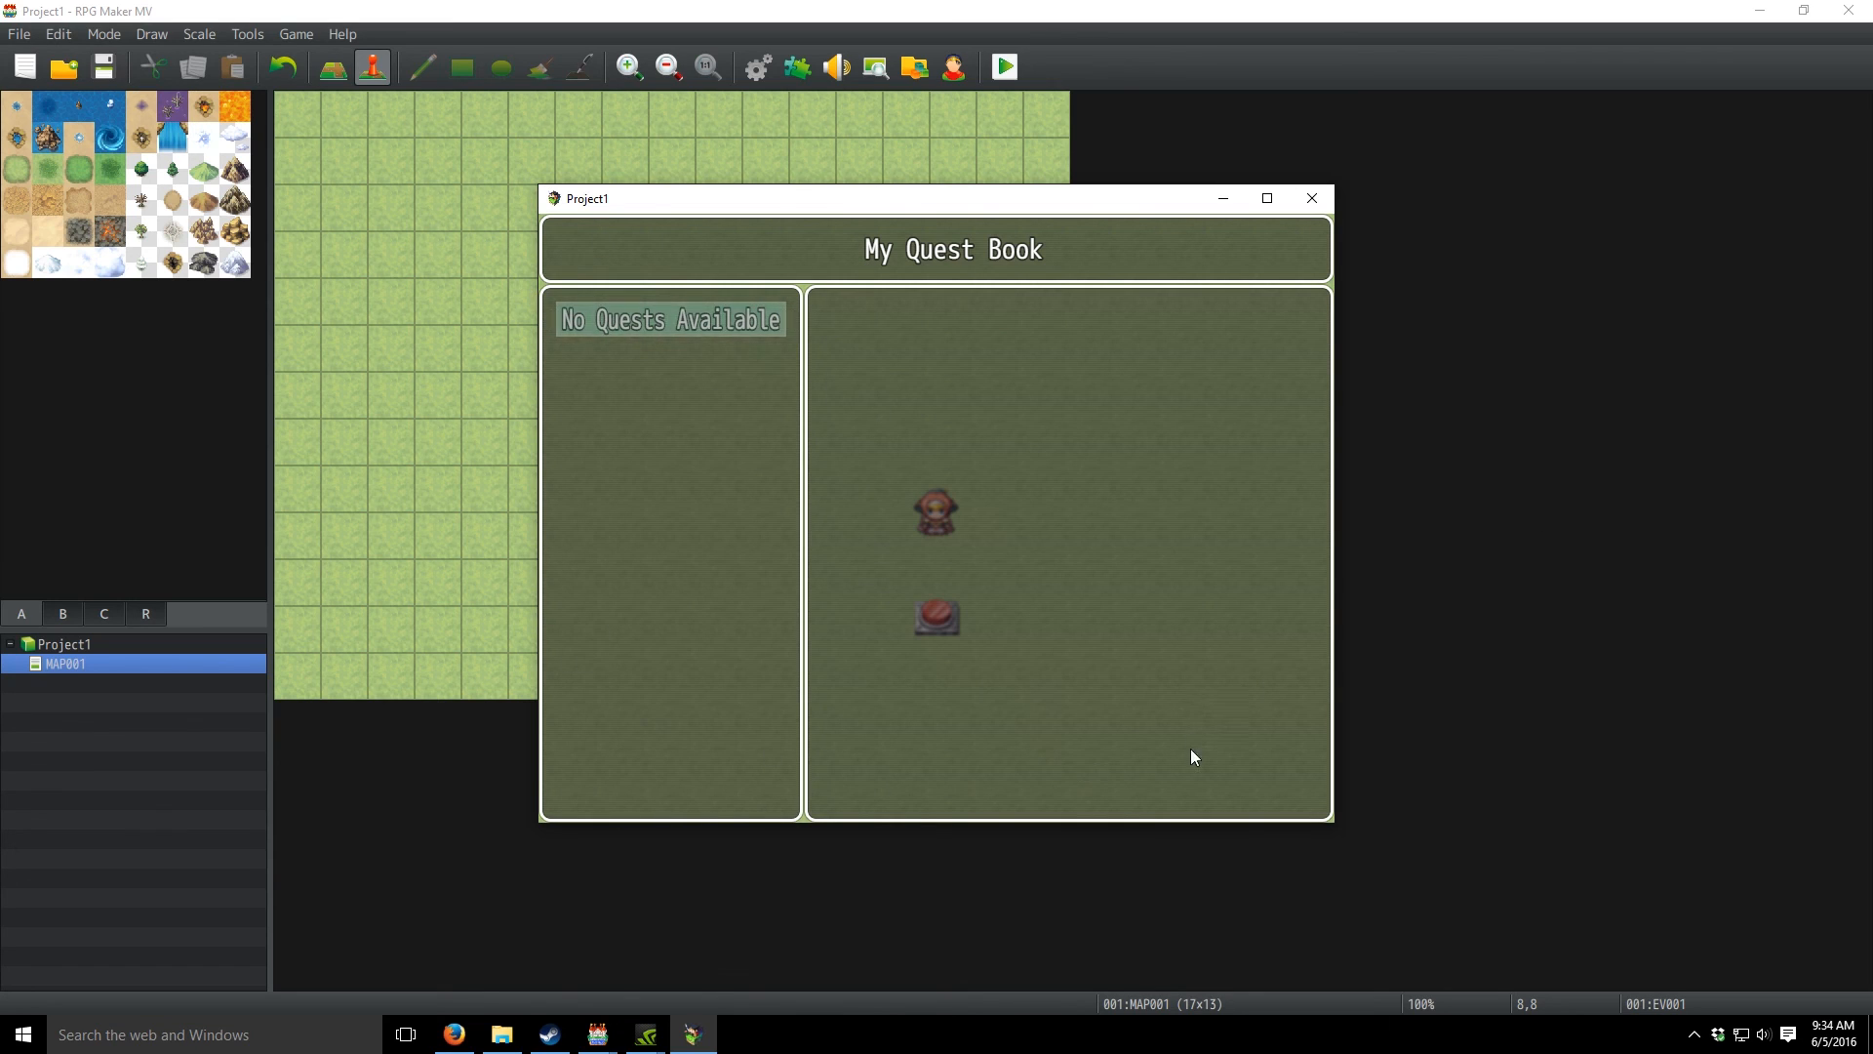
click(1325, 199)
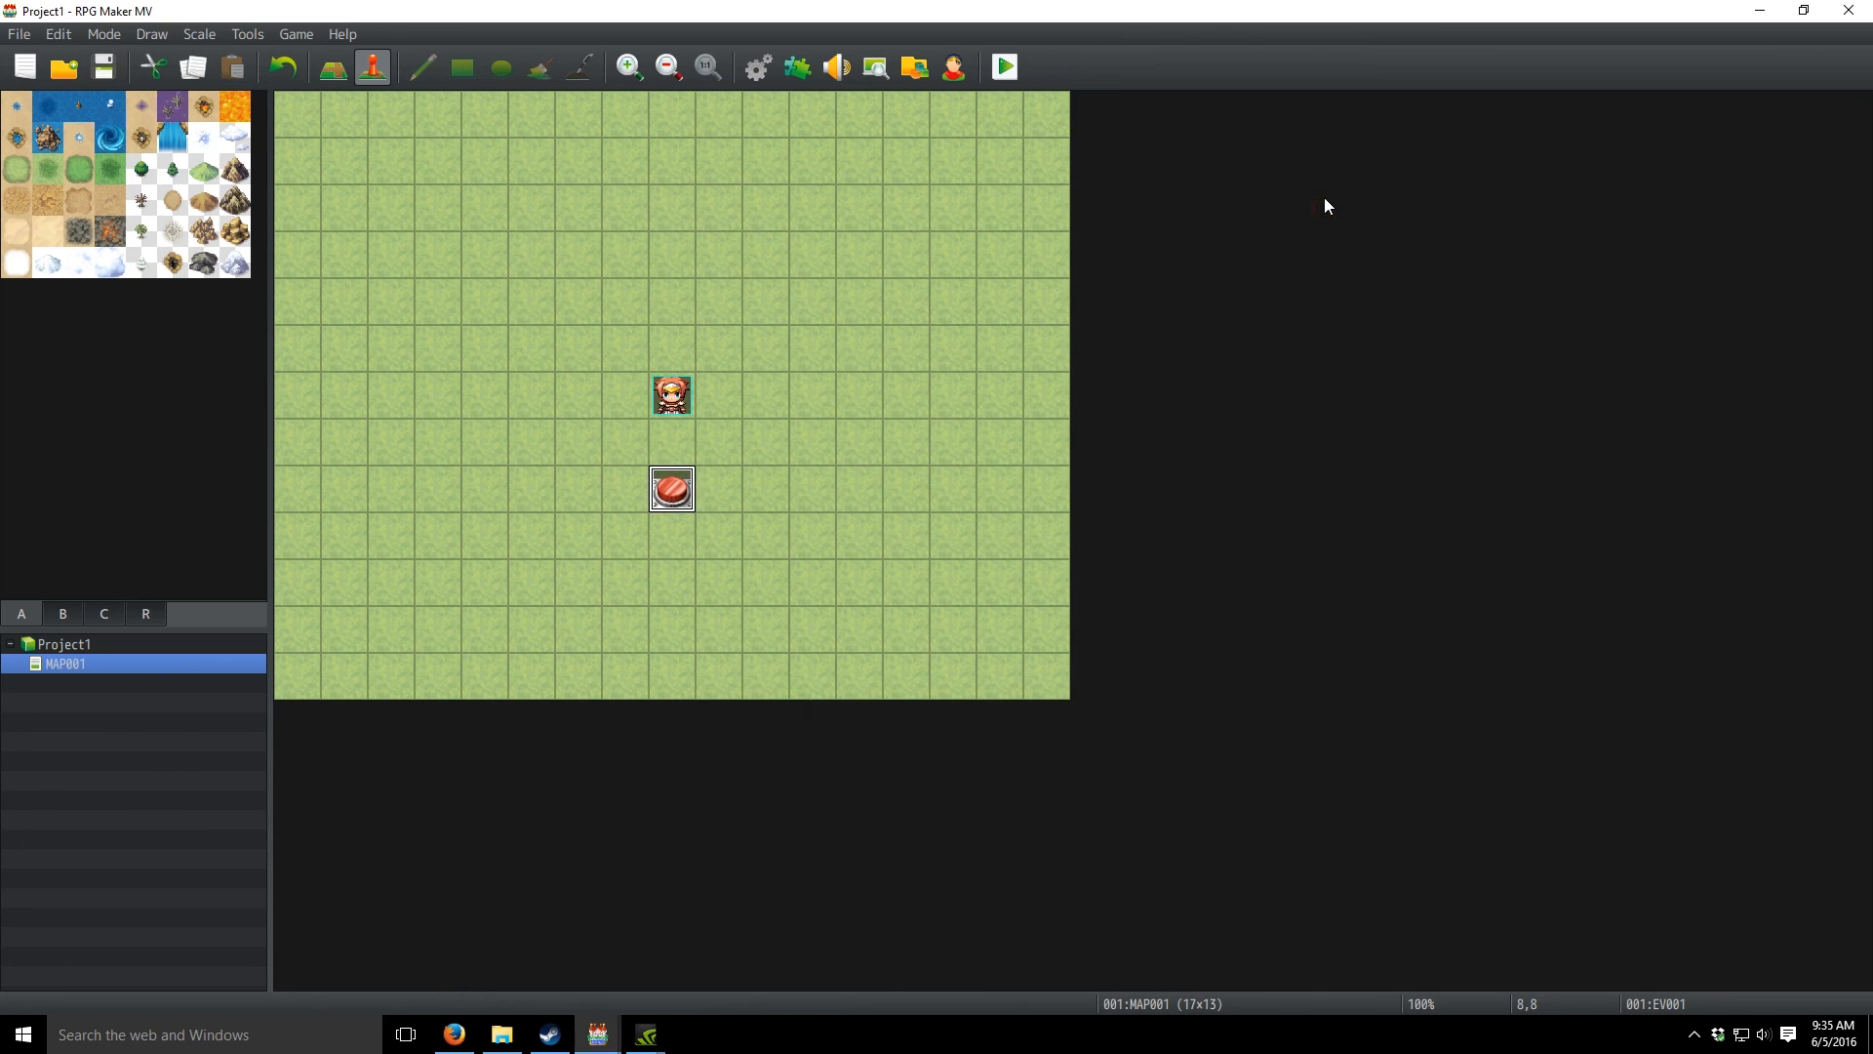
- Open the Background Image parameter of the PH_QuestBook plugin in Project1
click(798, 69)
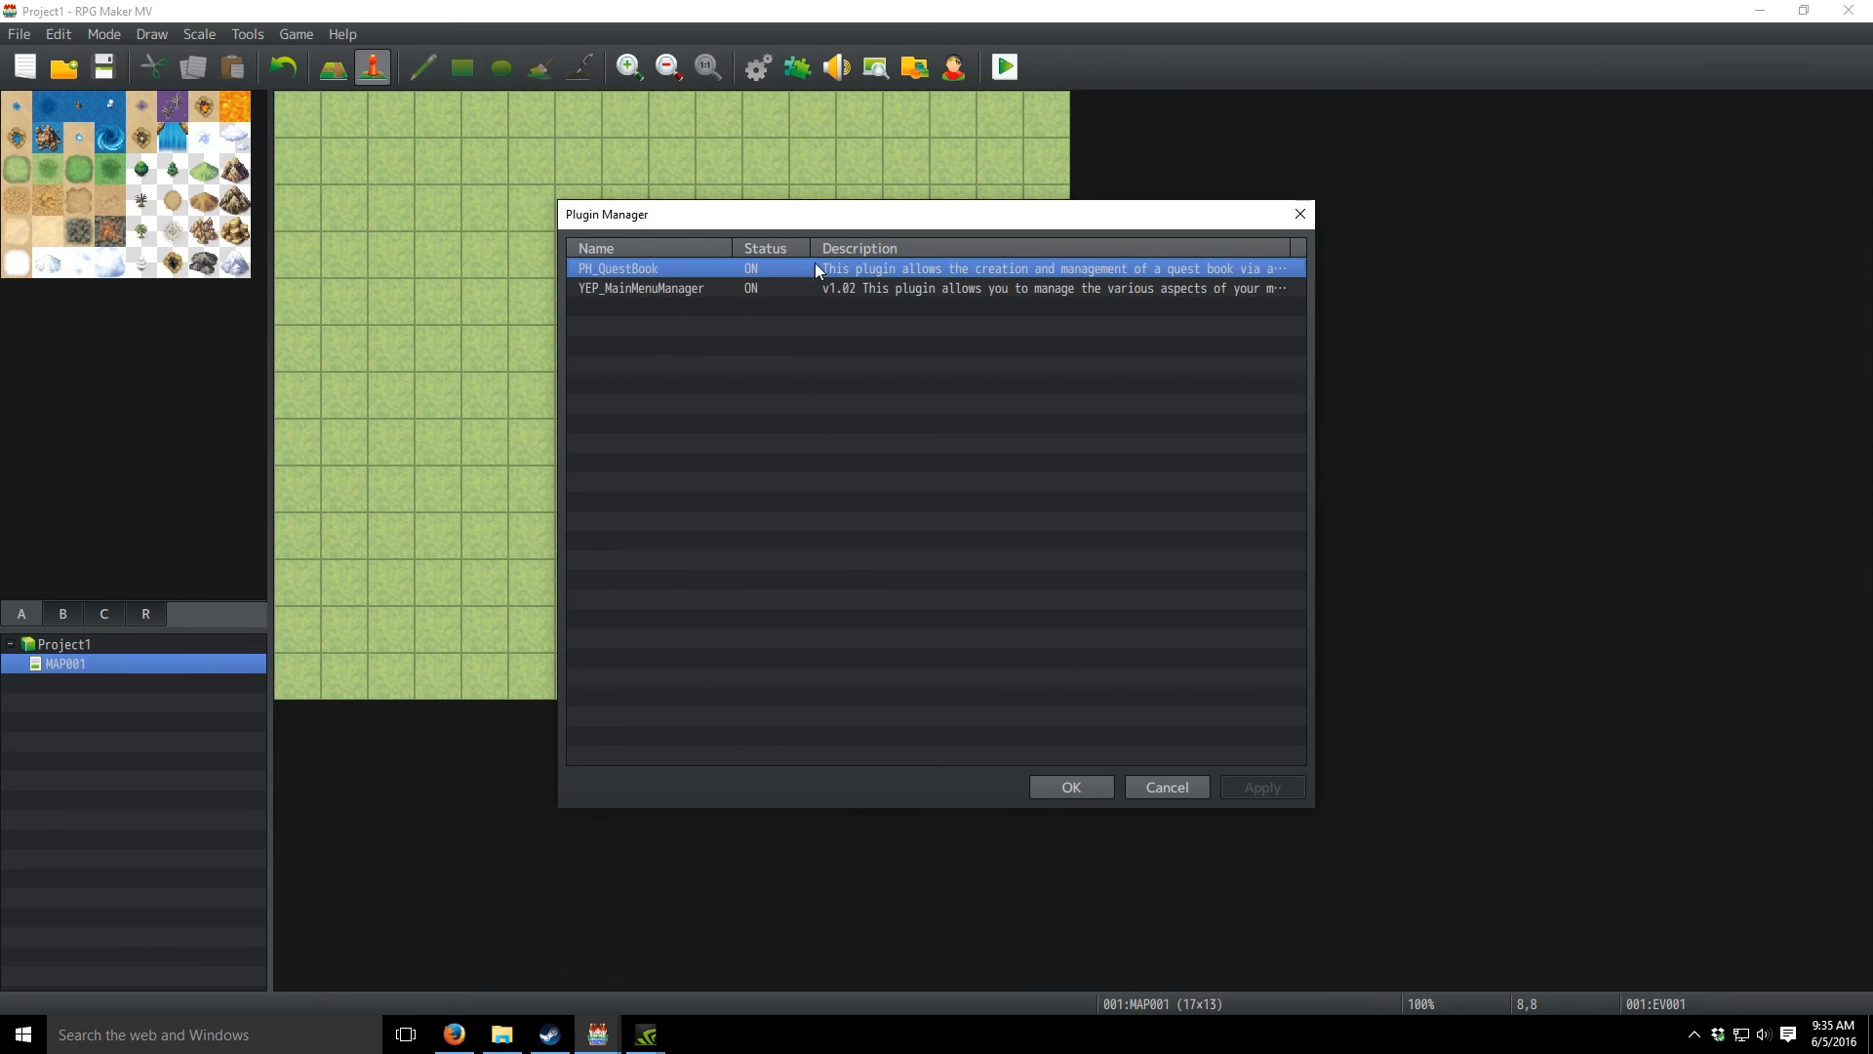
double_click(967, 267)
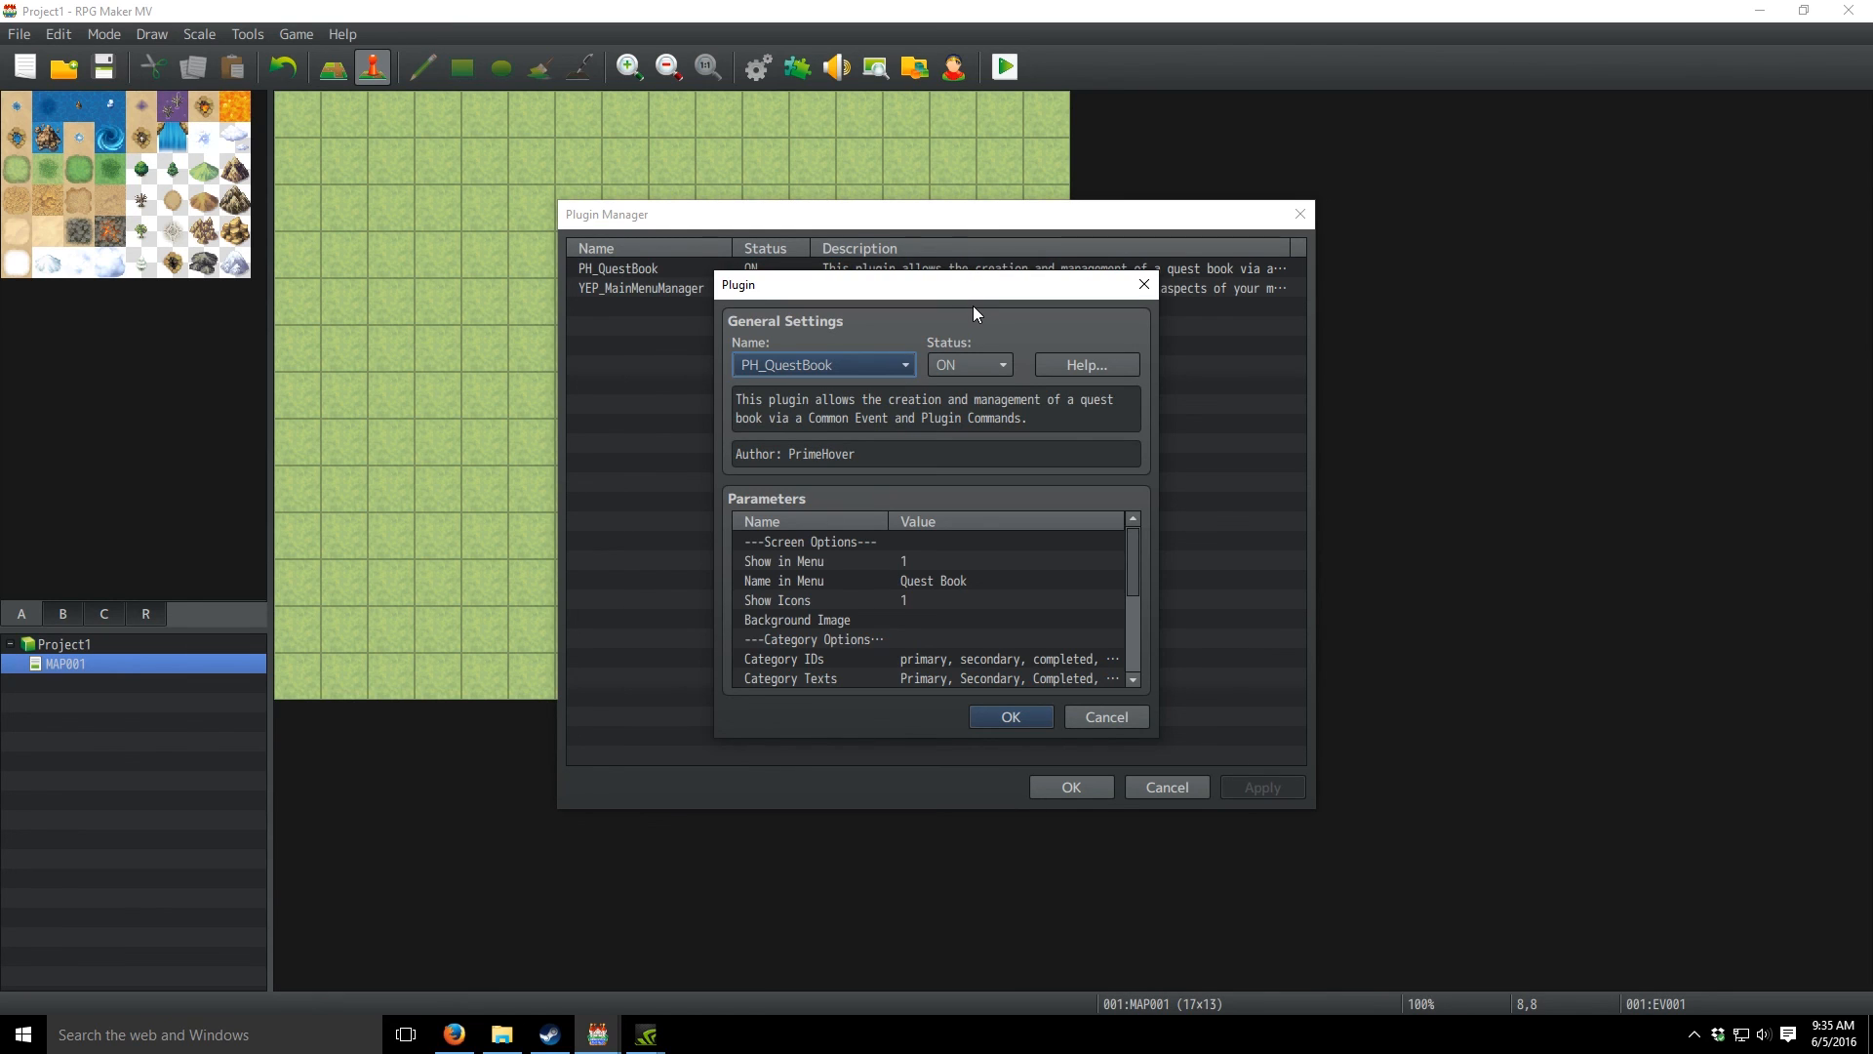
double_click(927, 618)
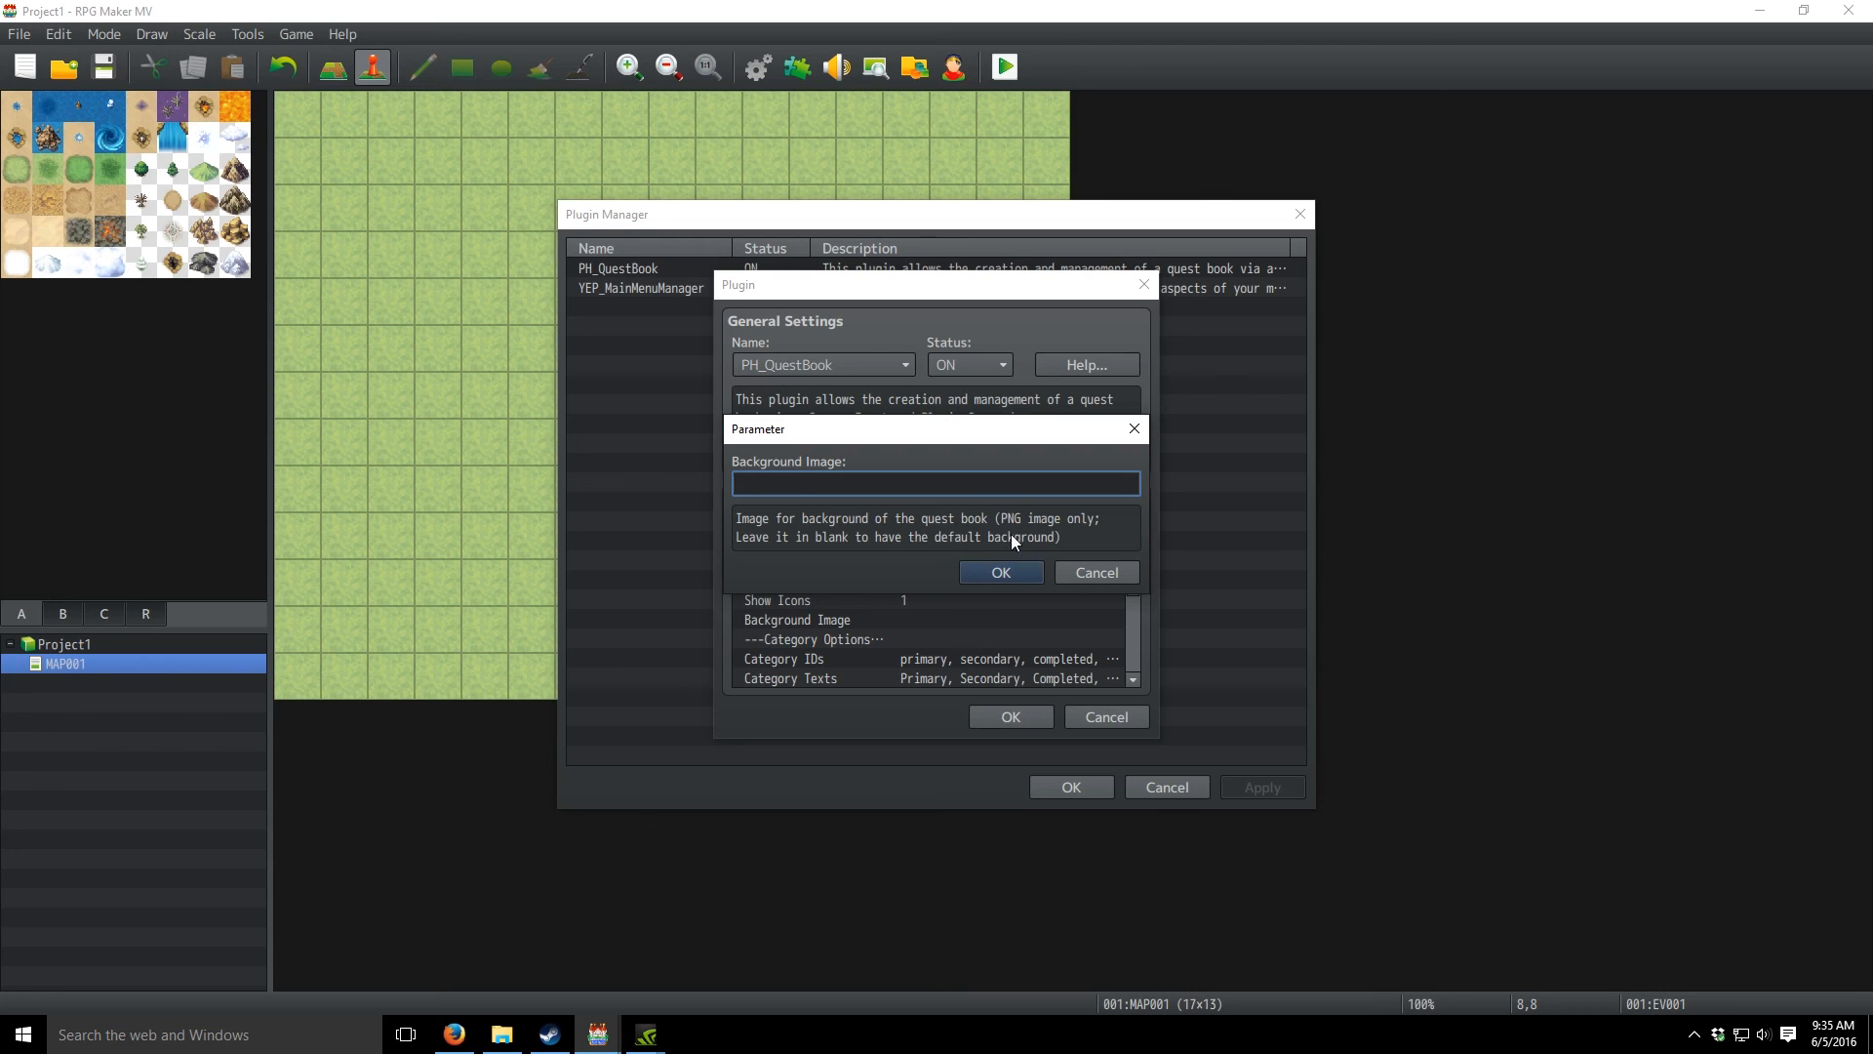
- Switch to File Explorer and open the pictures folder inside Project1's img folder
click(501, 1034)
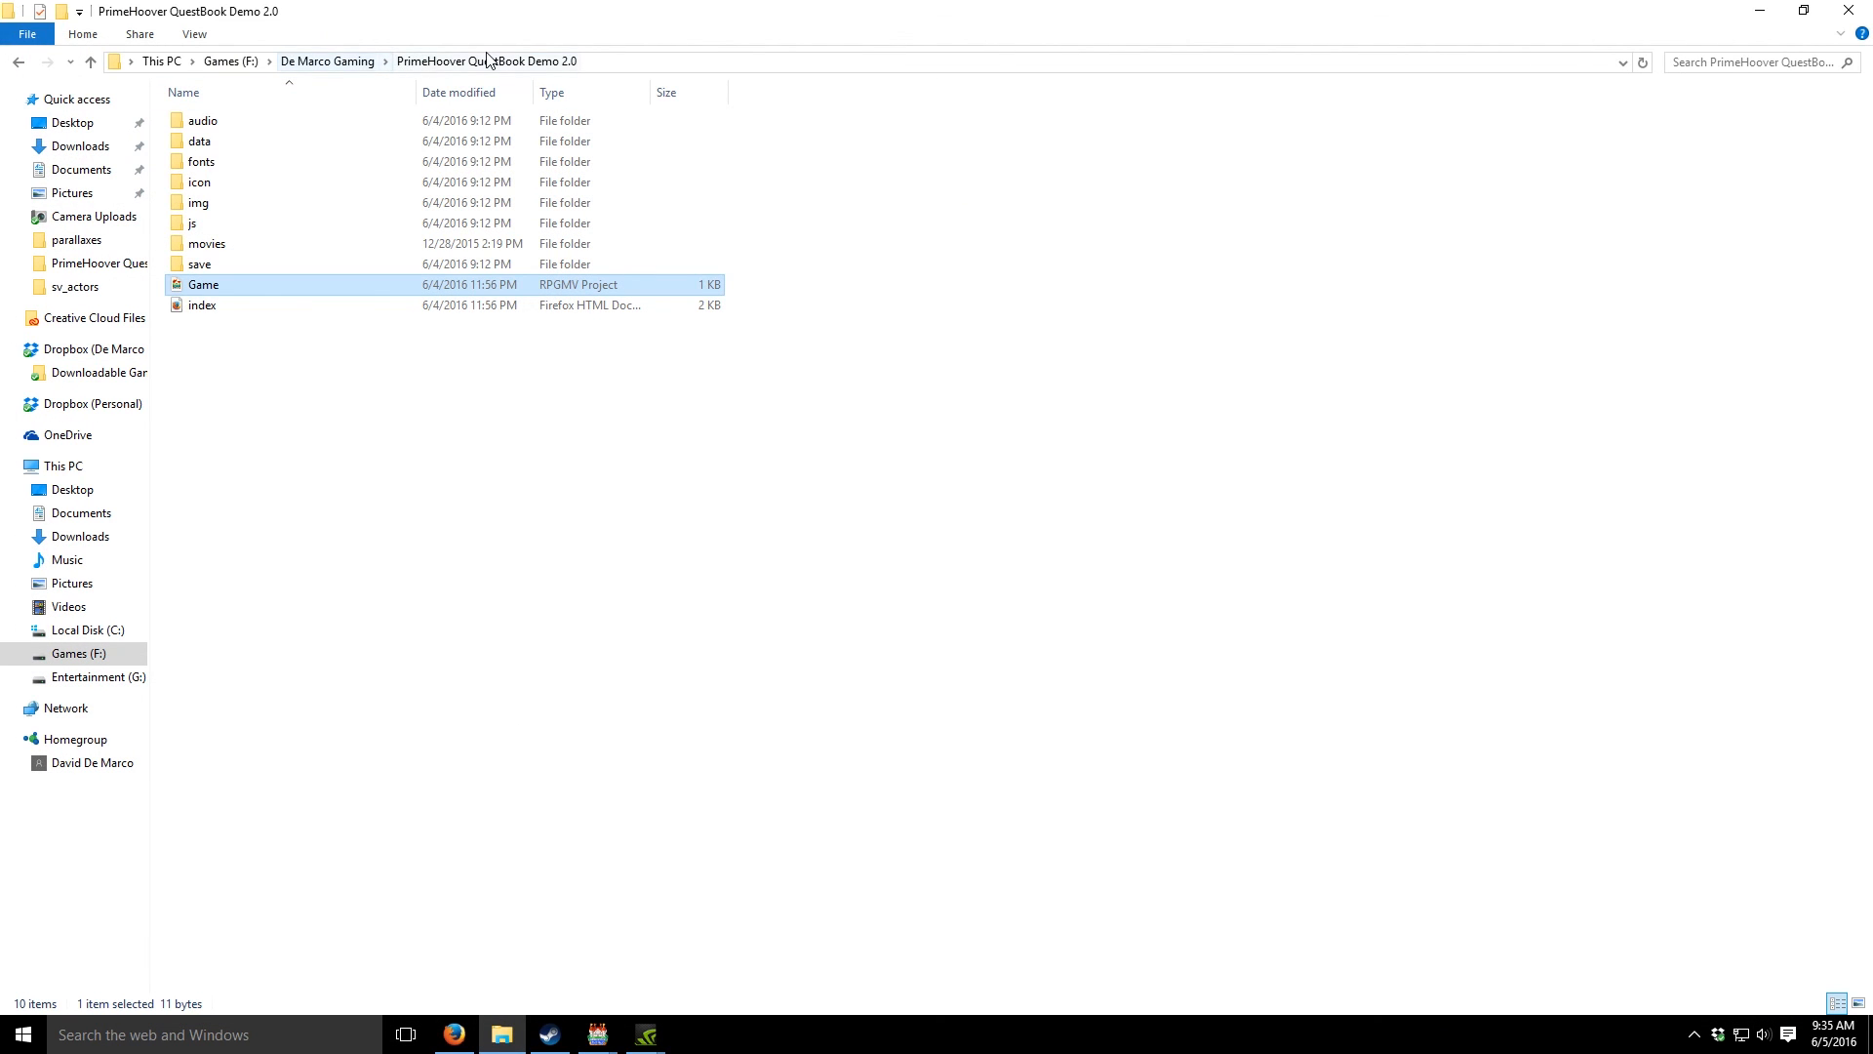
click(353, 62)
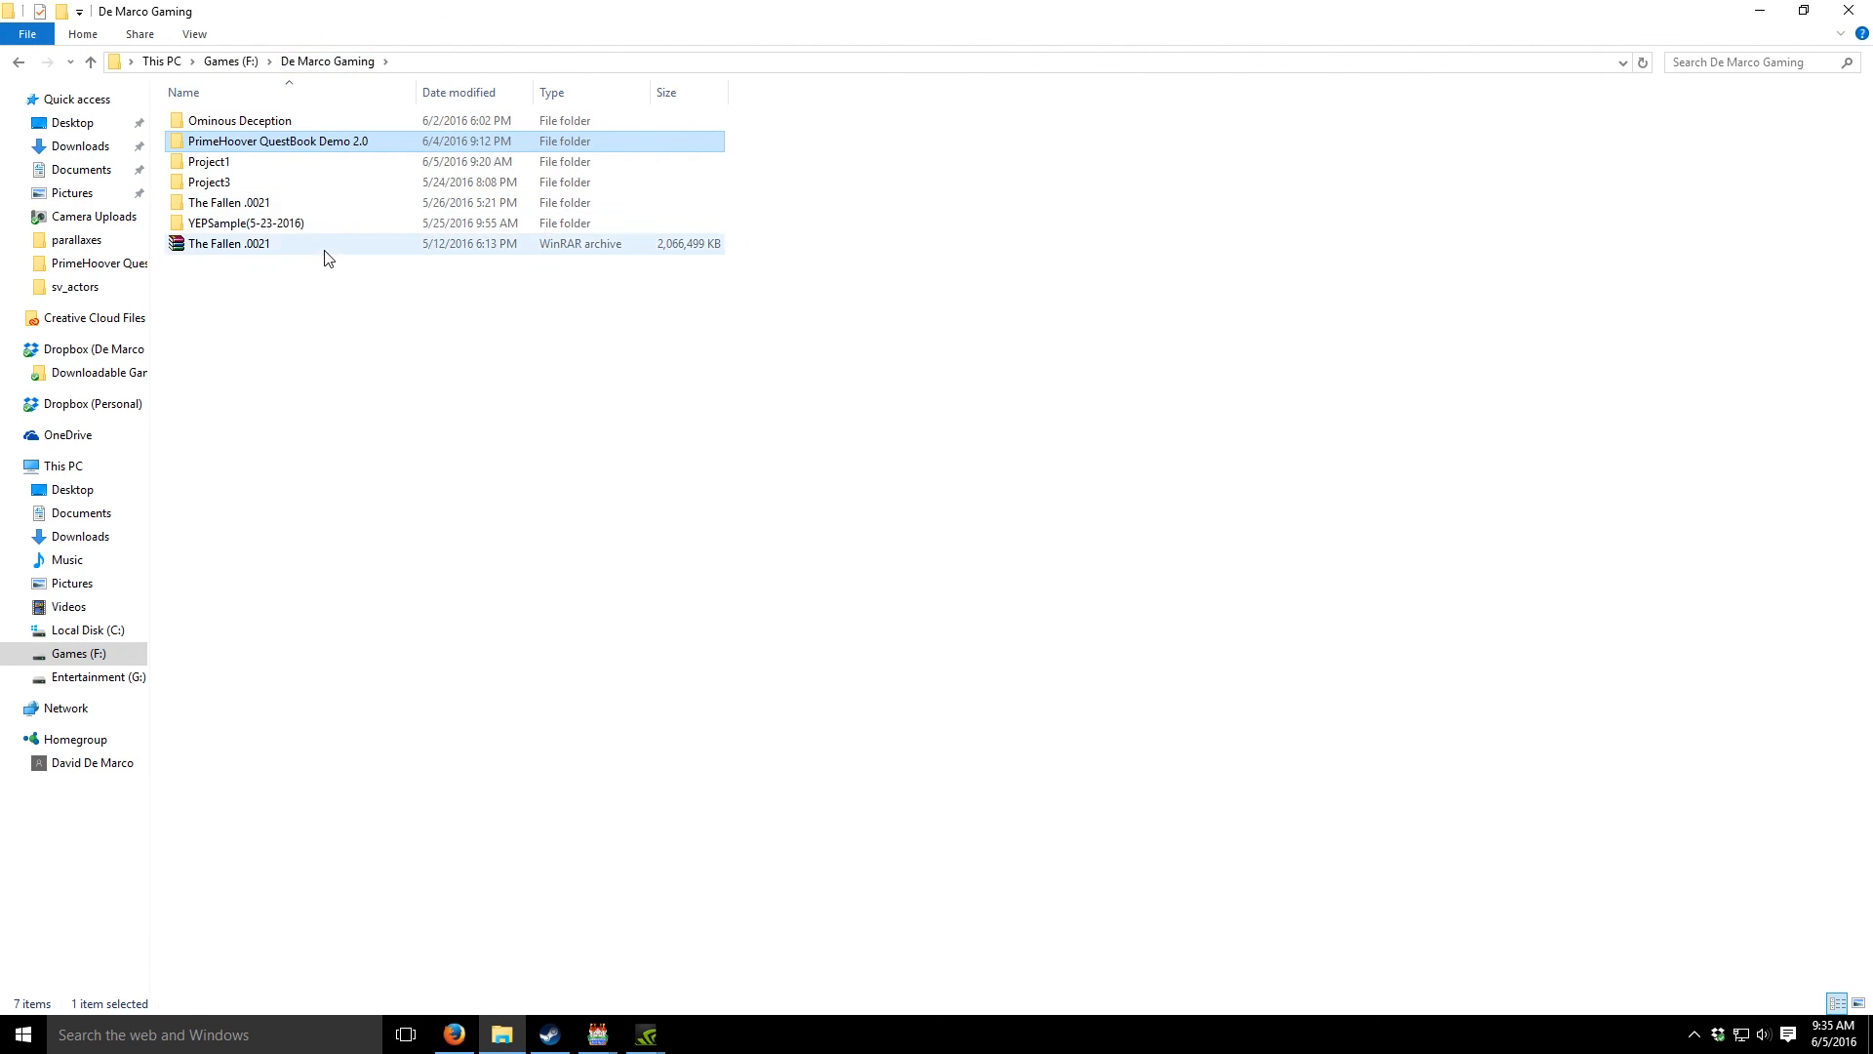
double_click(278, 164)
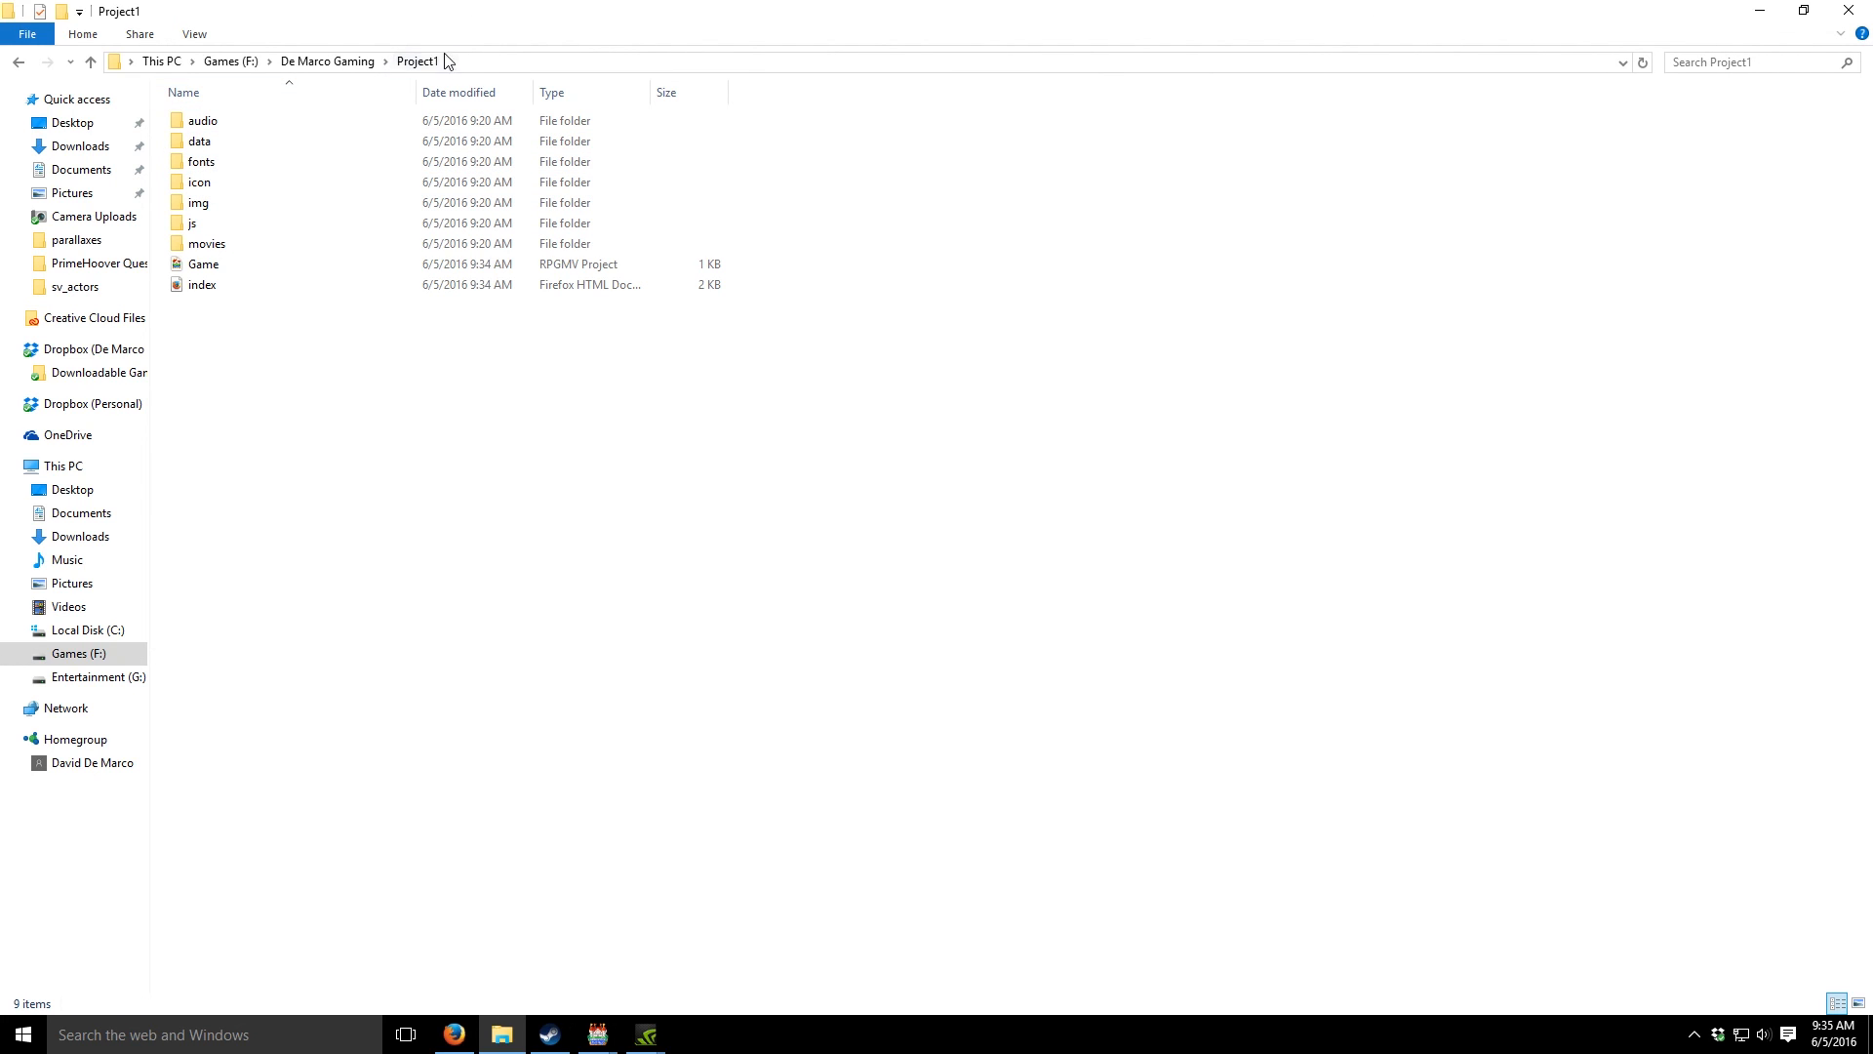
double_click(235, 206)
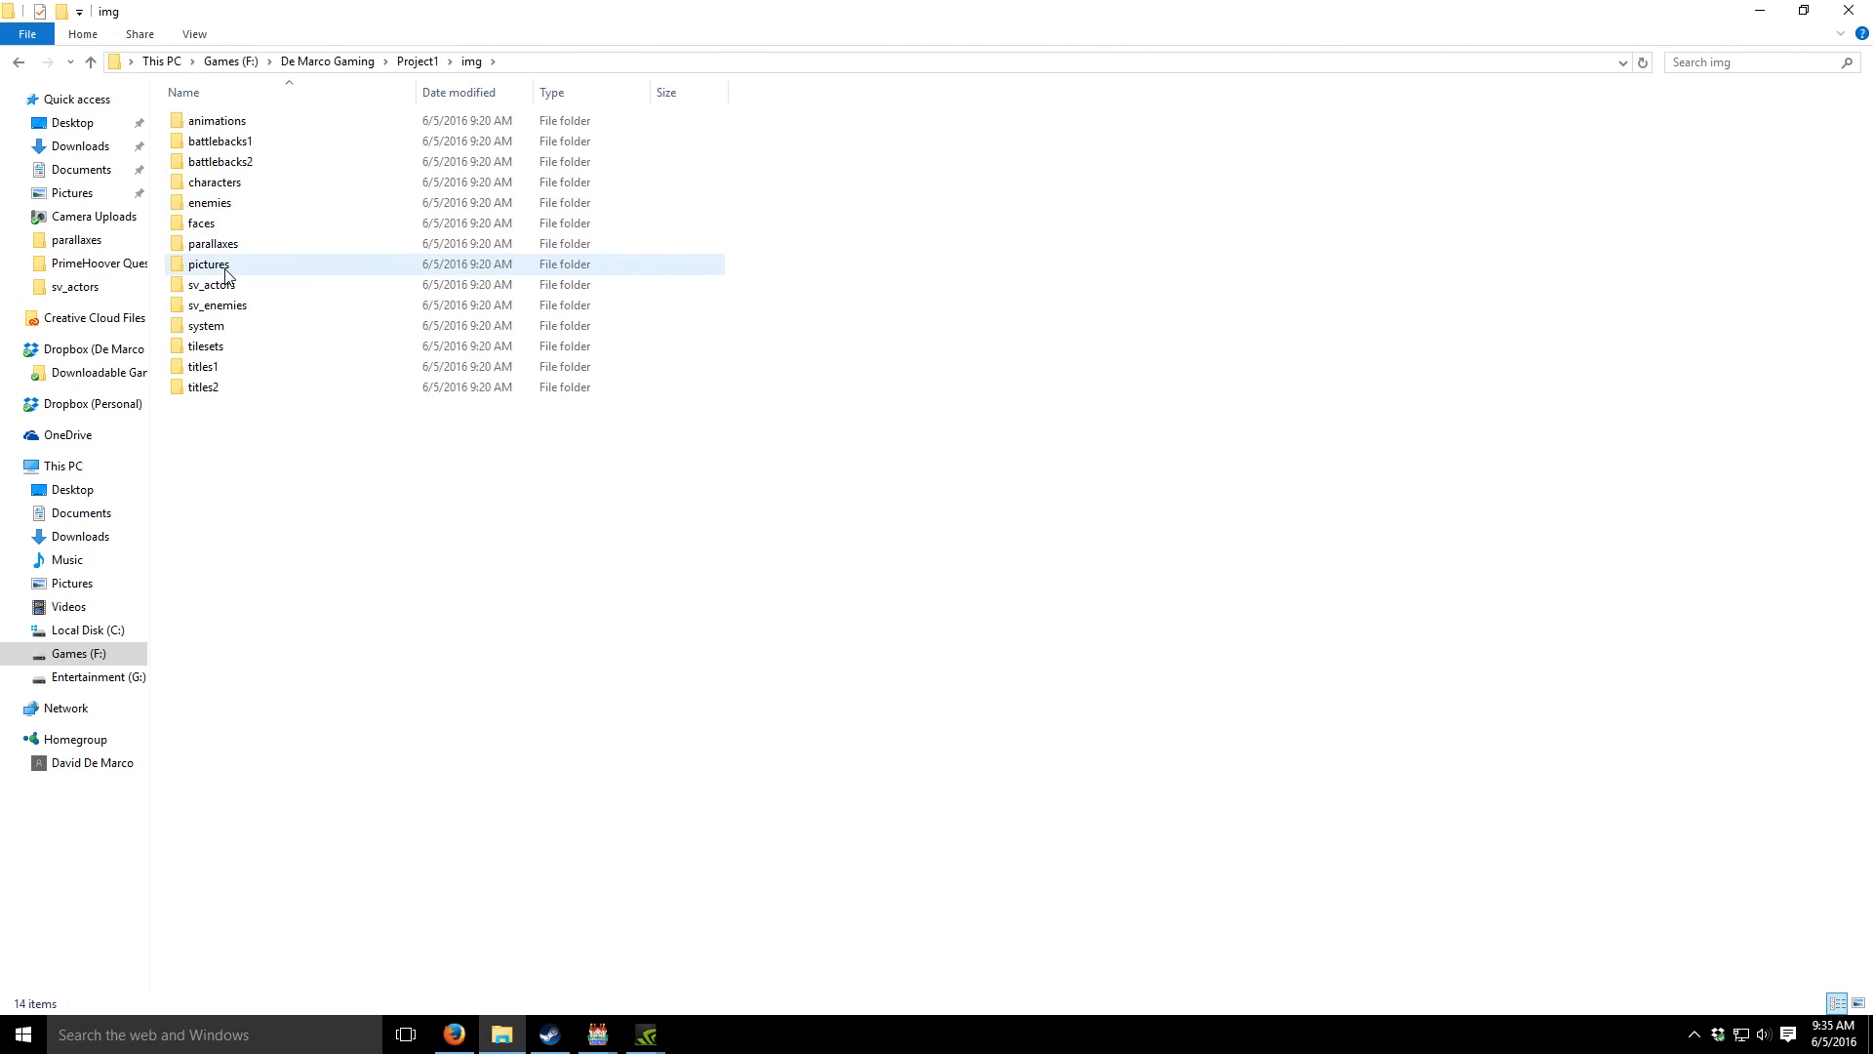
double_click(226, 274)
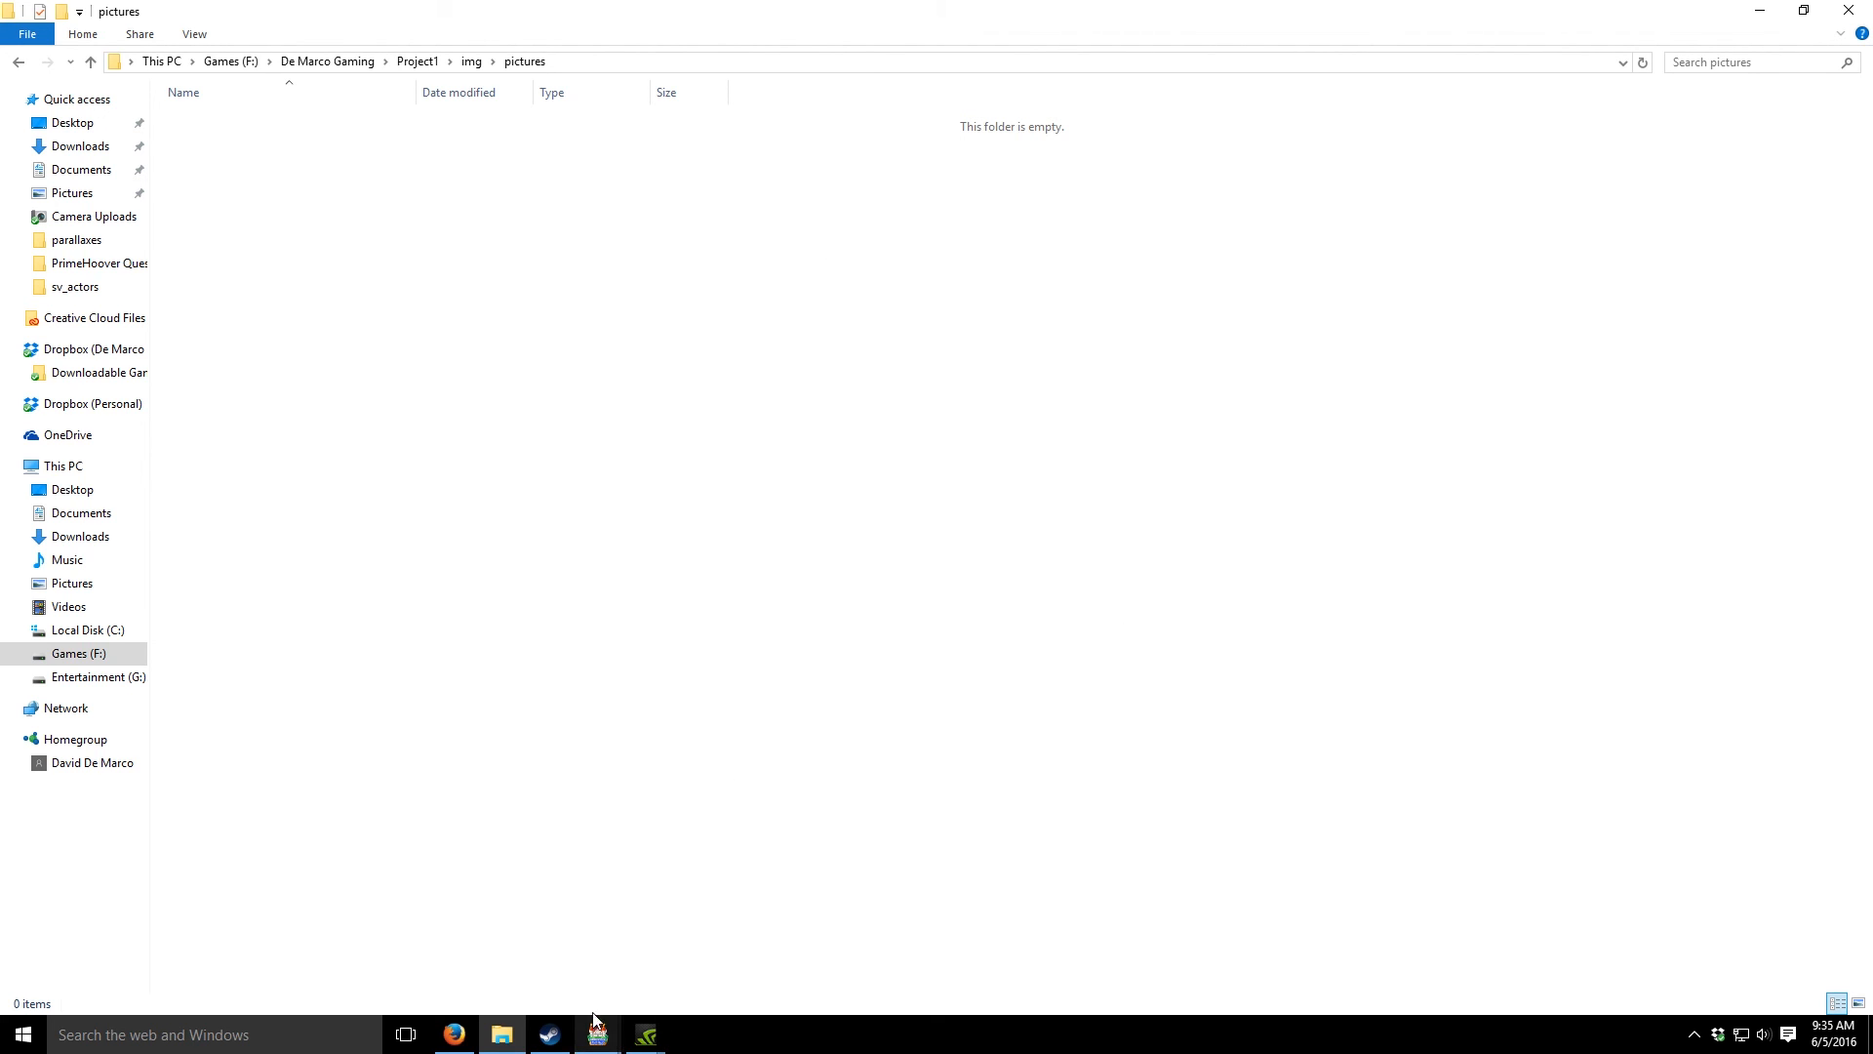
- Copy the Sky image from the battlebacks1 folder in Project1's img folder
click(19, 61)
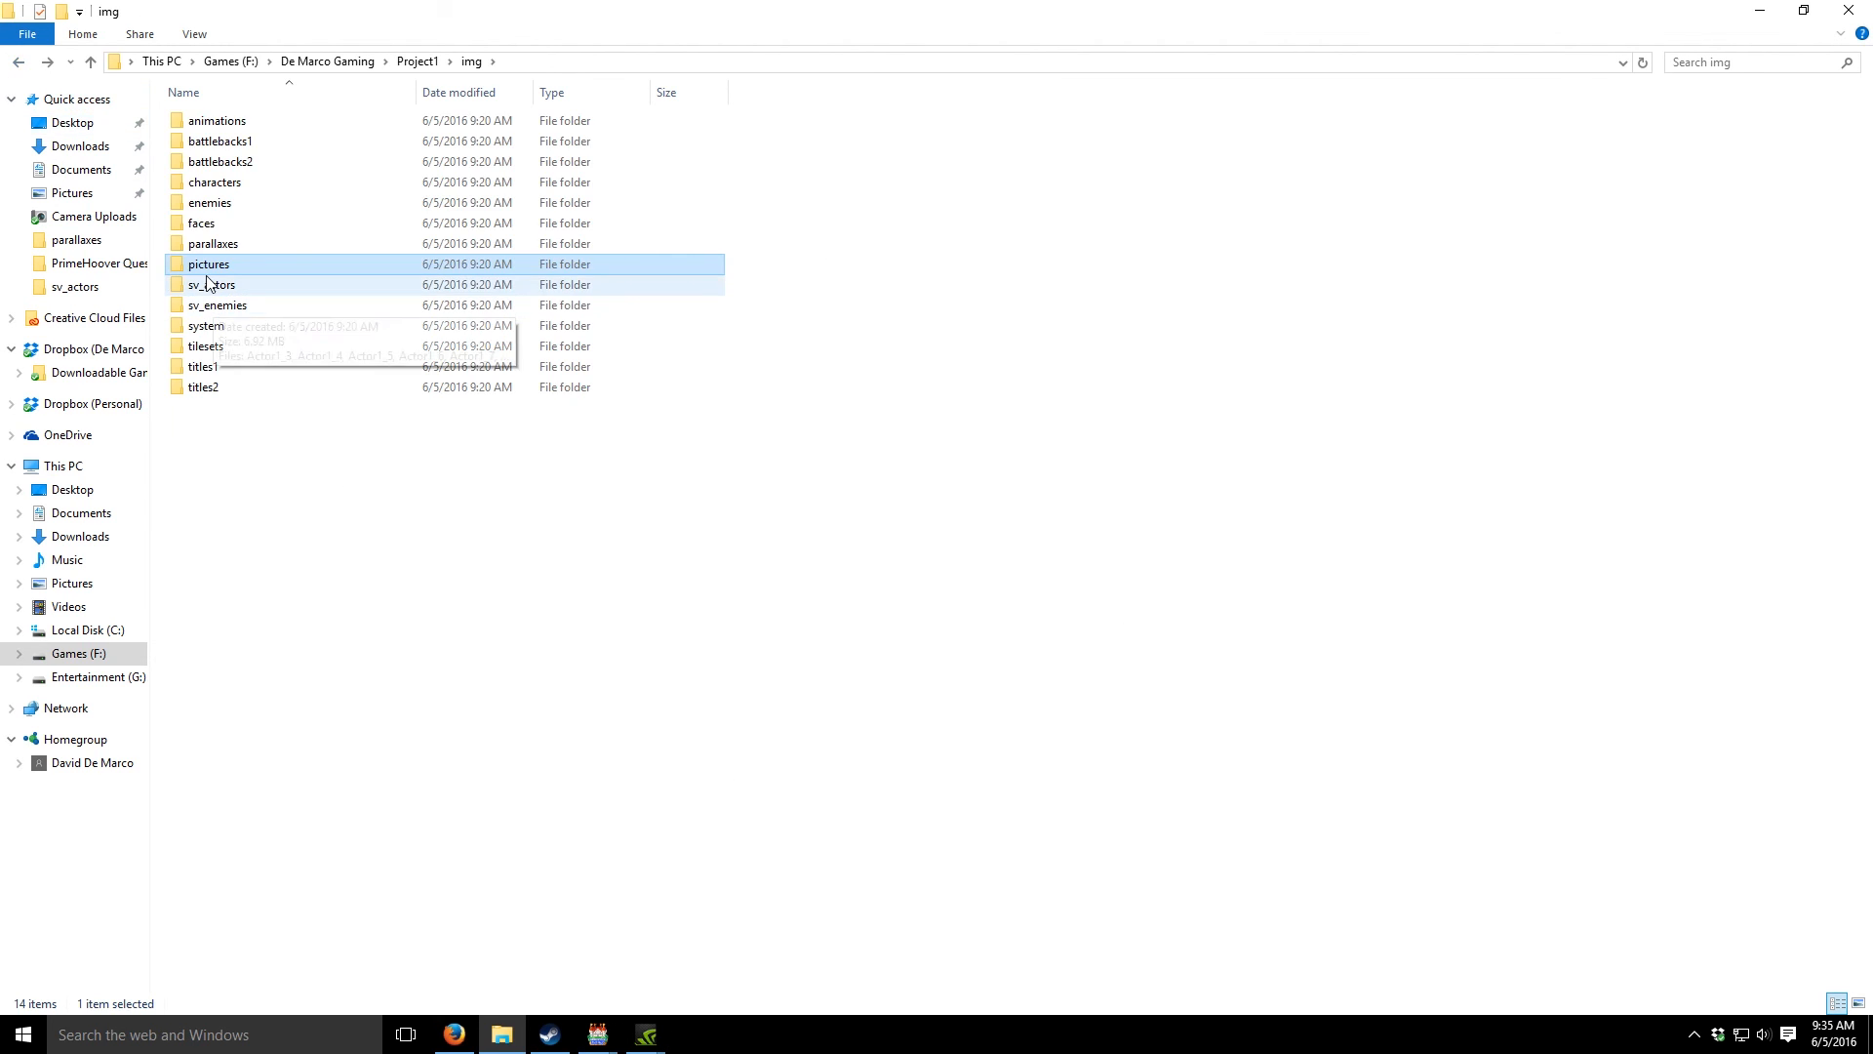
double_click(240, 143)
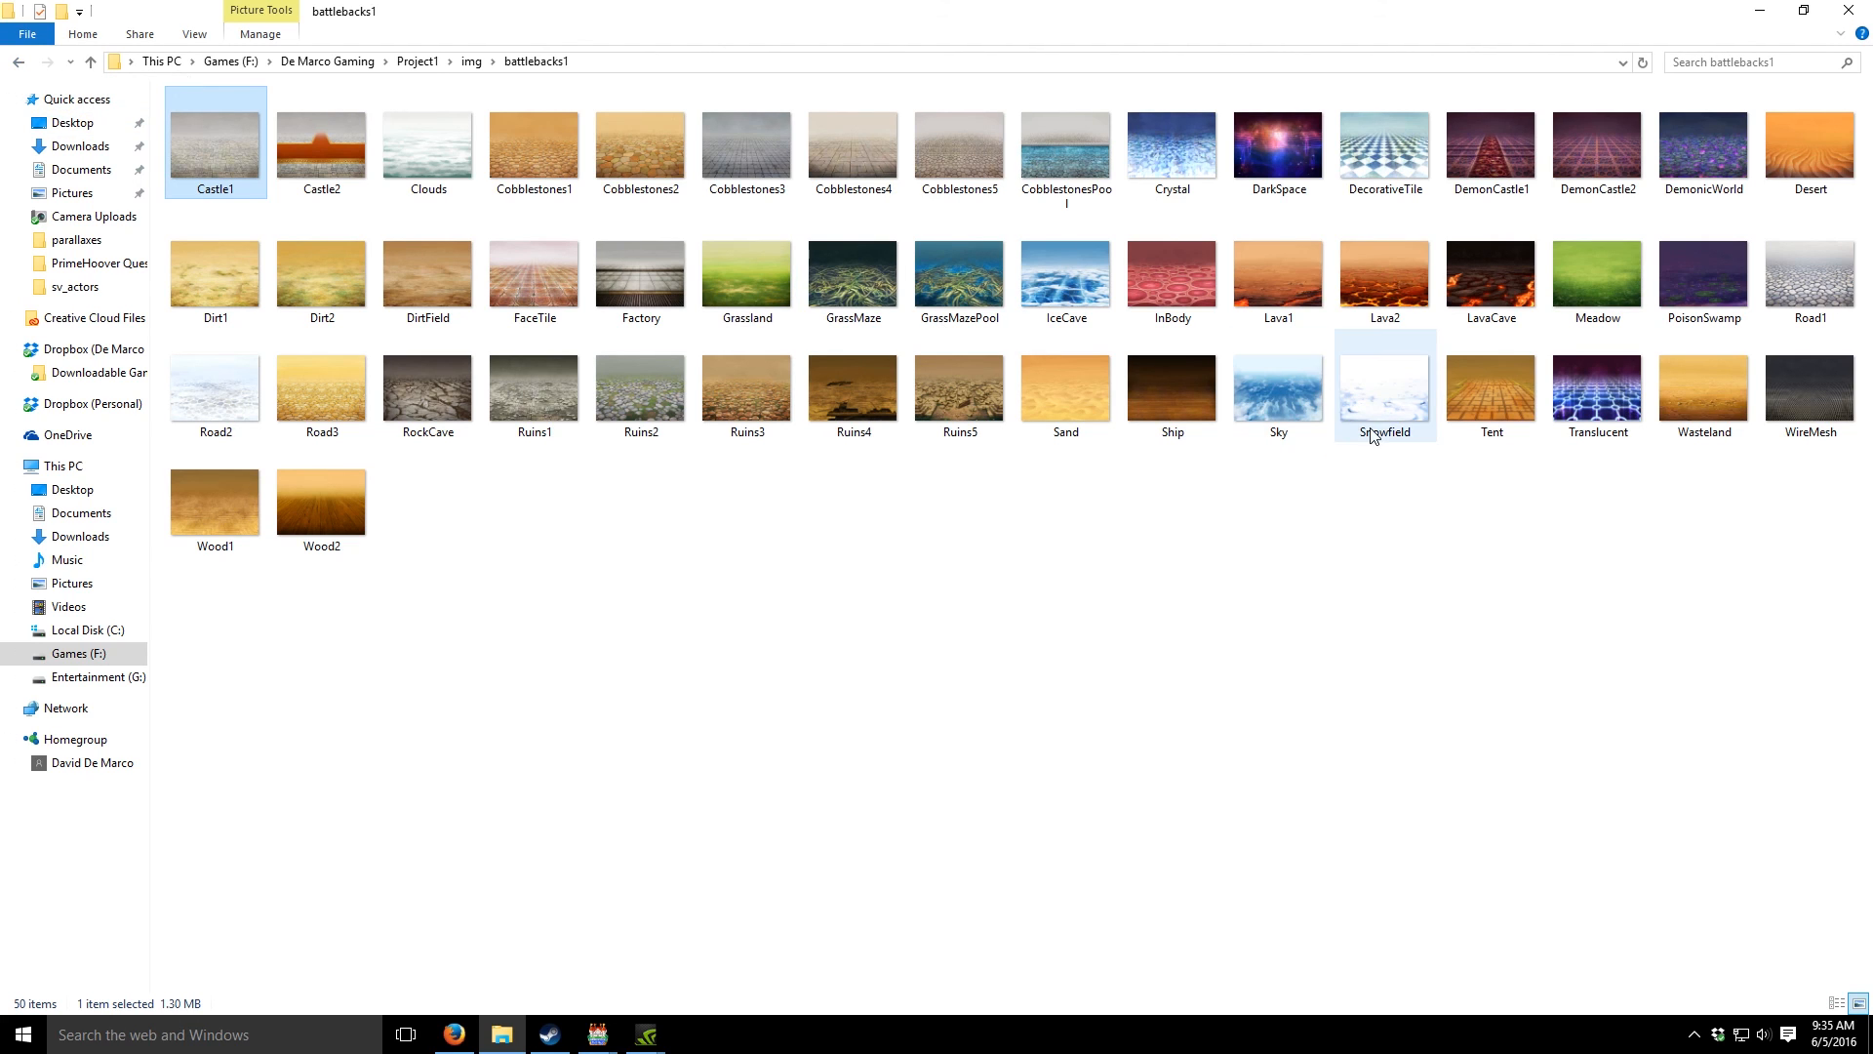
right_click(1298, 404)
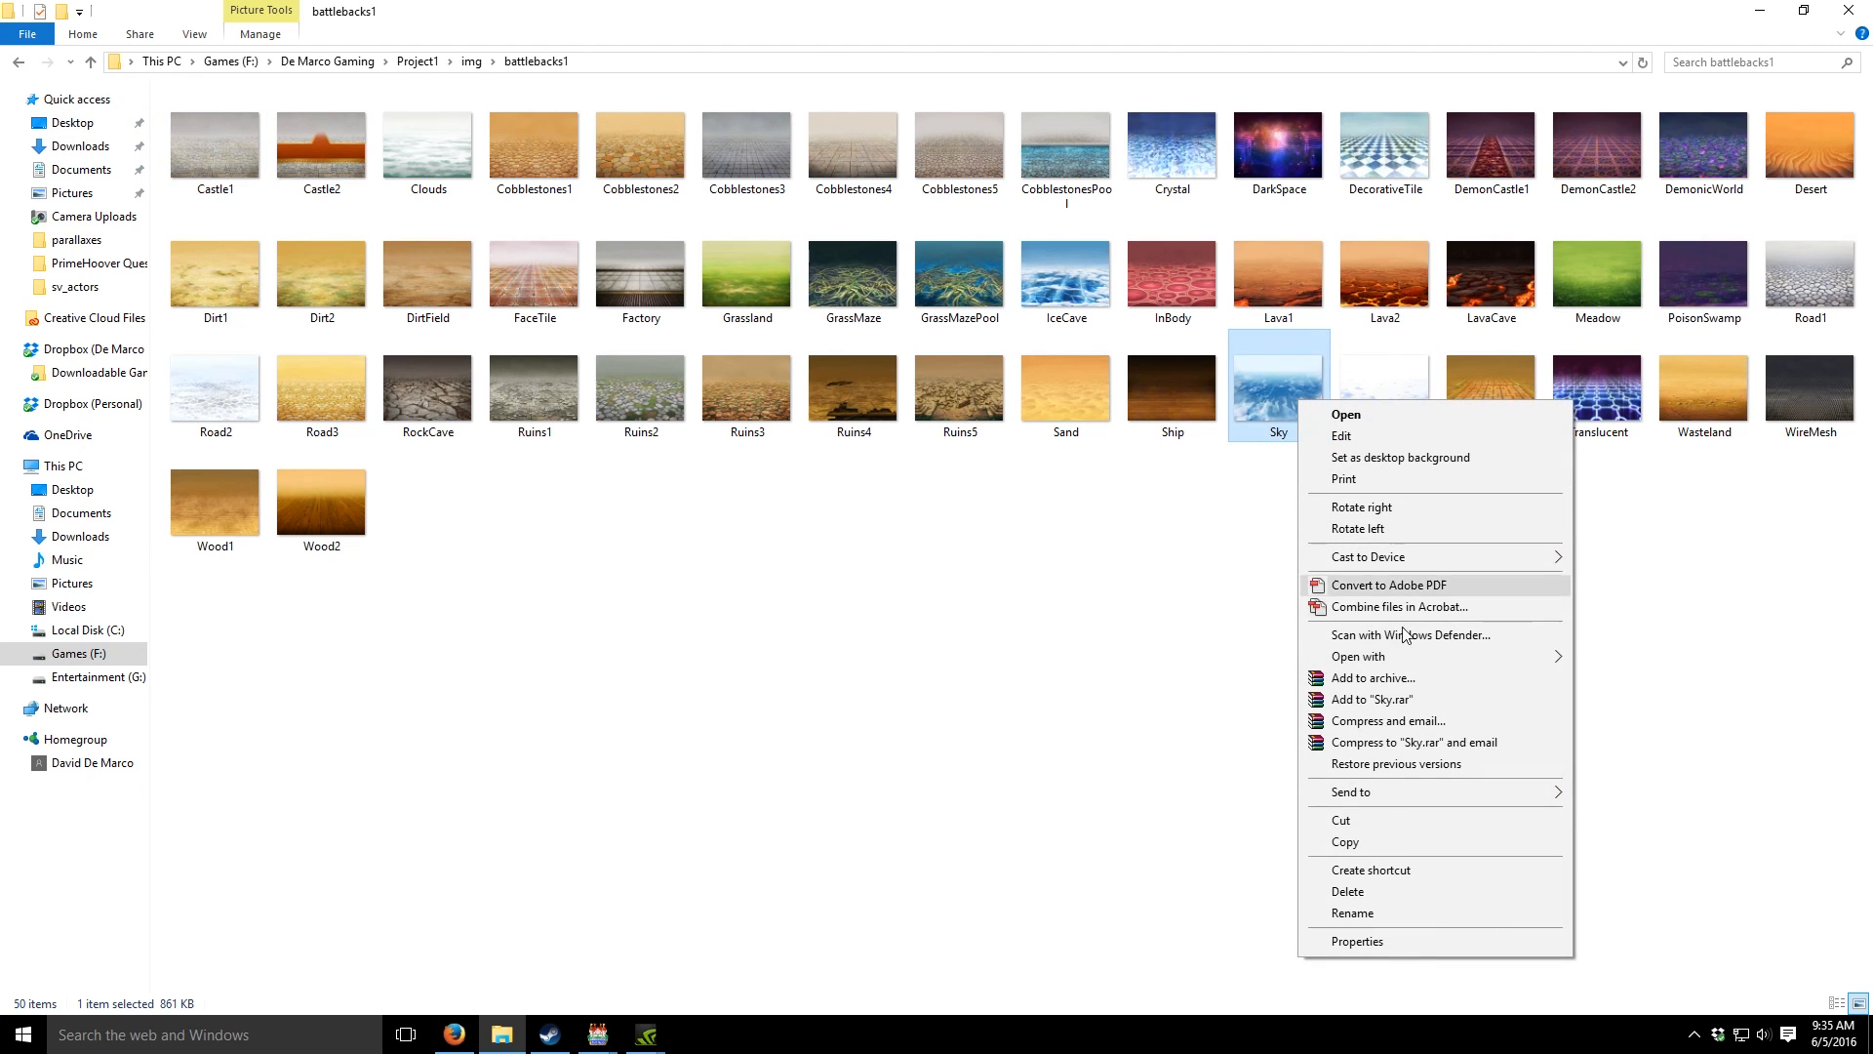
click(1412, 841)
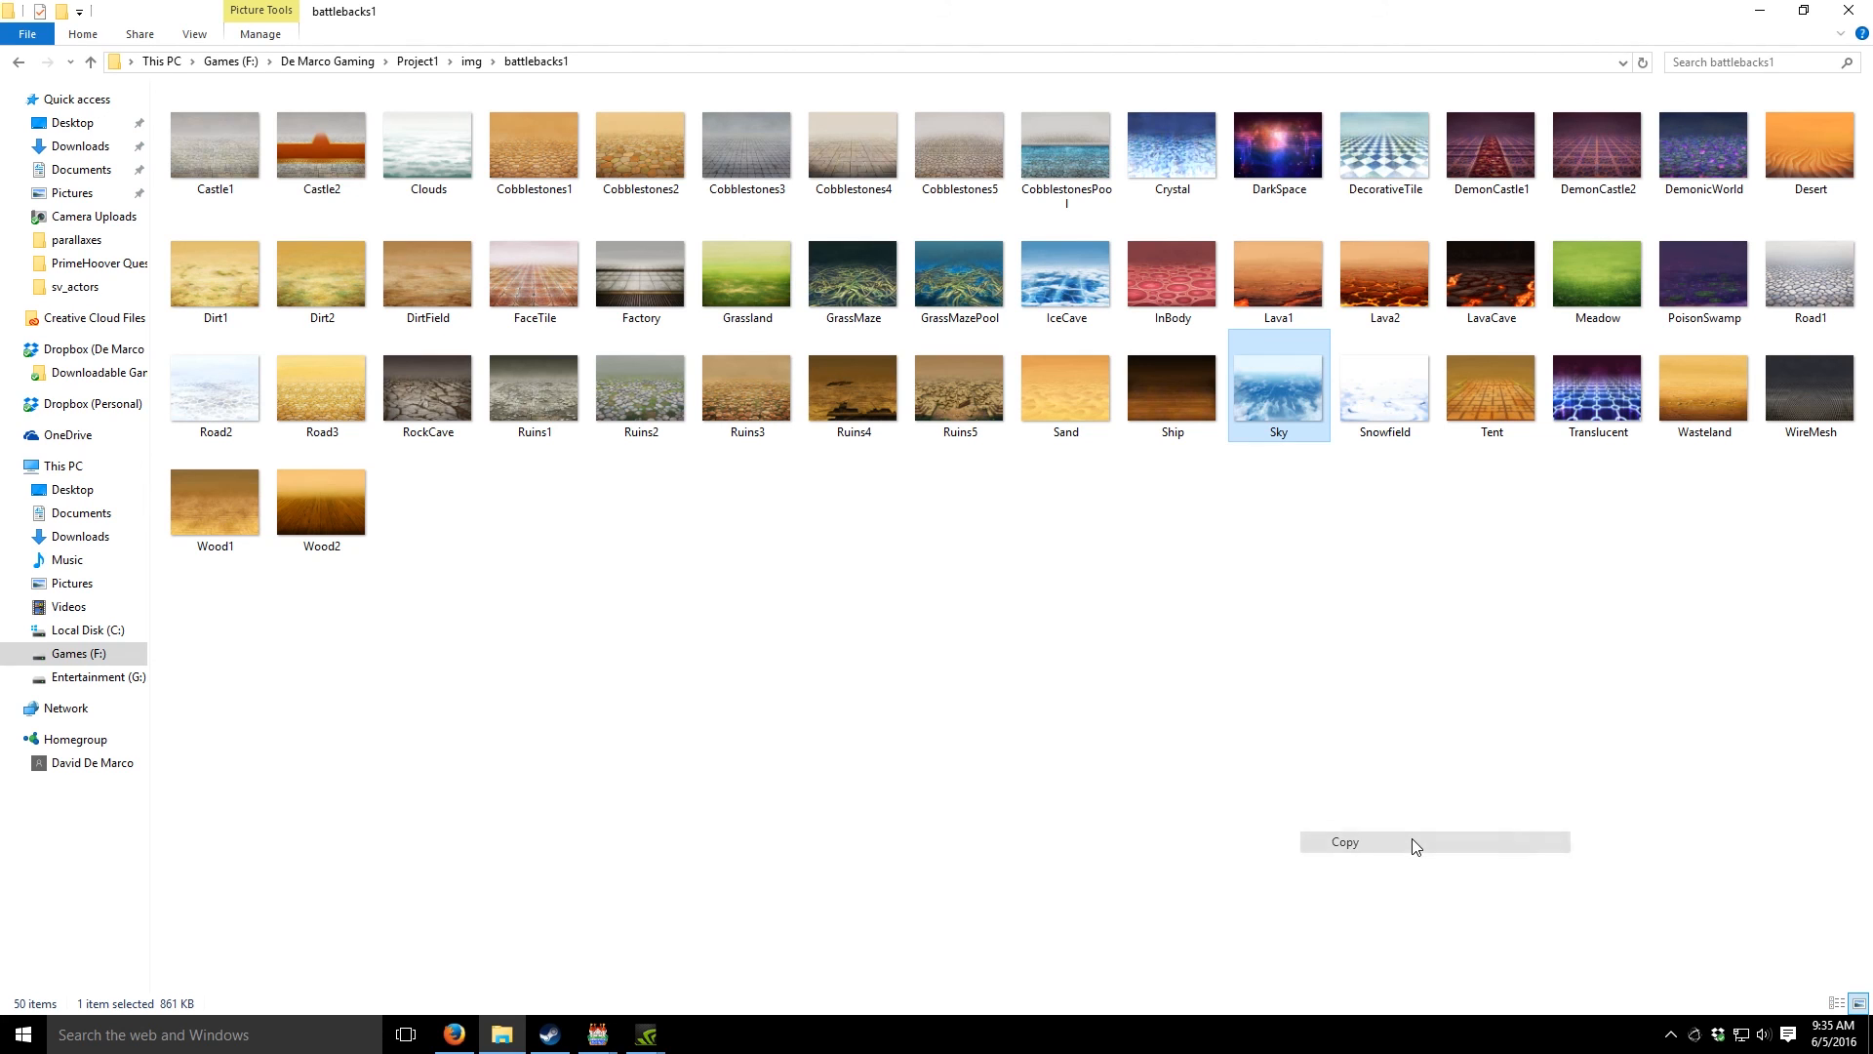
- Paste the Sky image into Project1's pictures folder and rename the copy as Journal
click(19, 63)
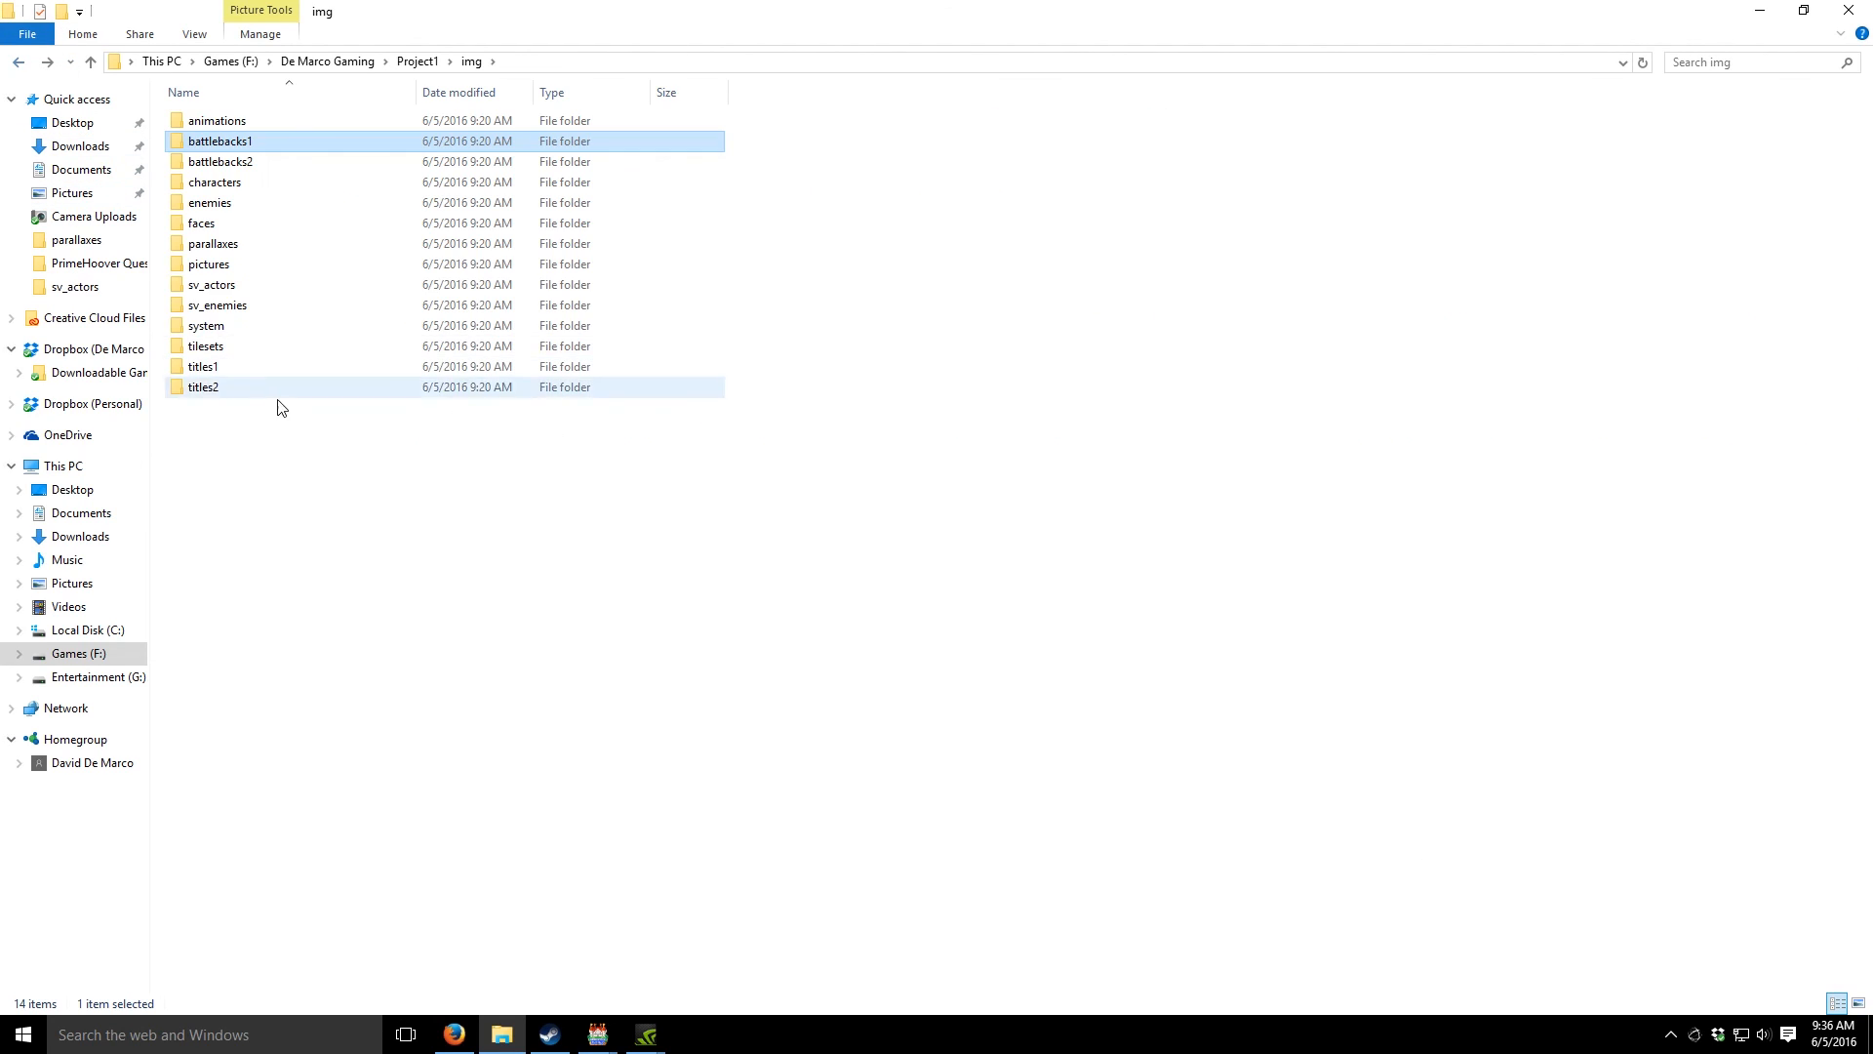
double_click(249, 263)
right_click(722, 411)
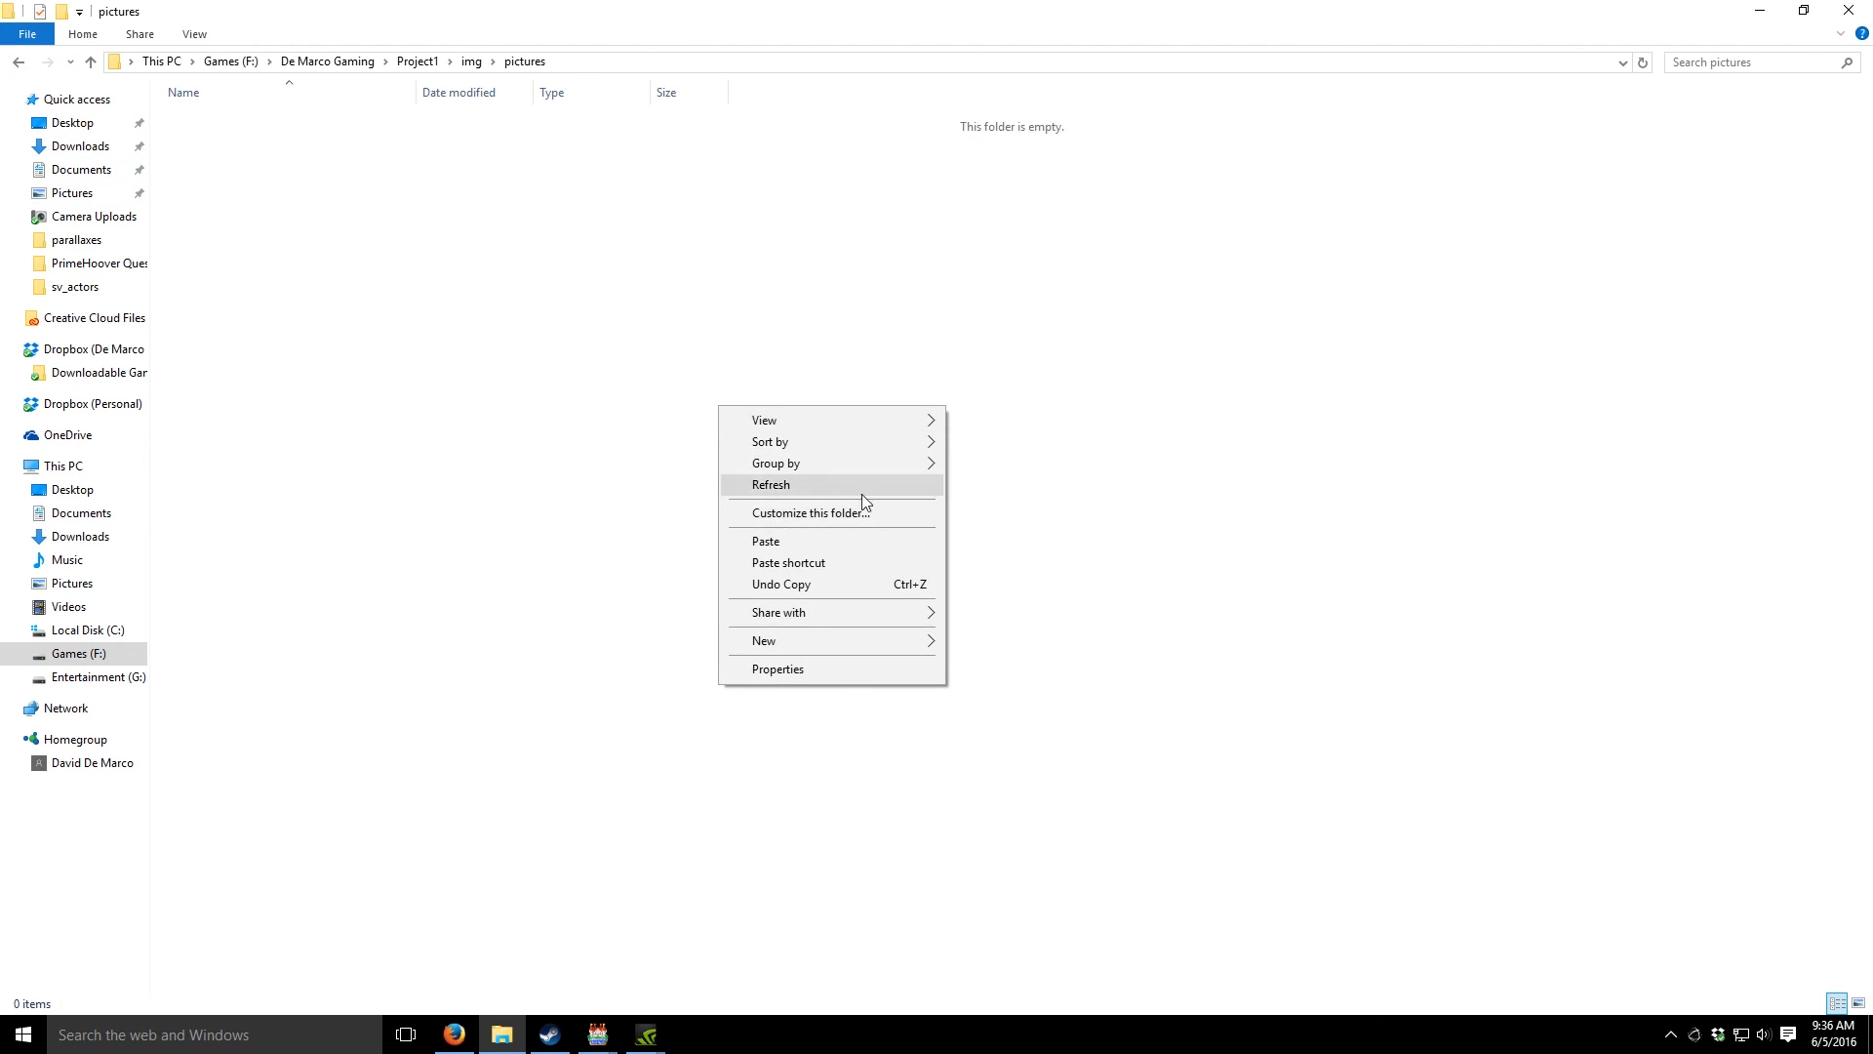
click(839, 536)
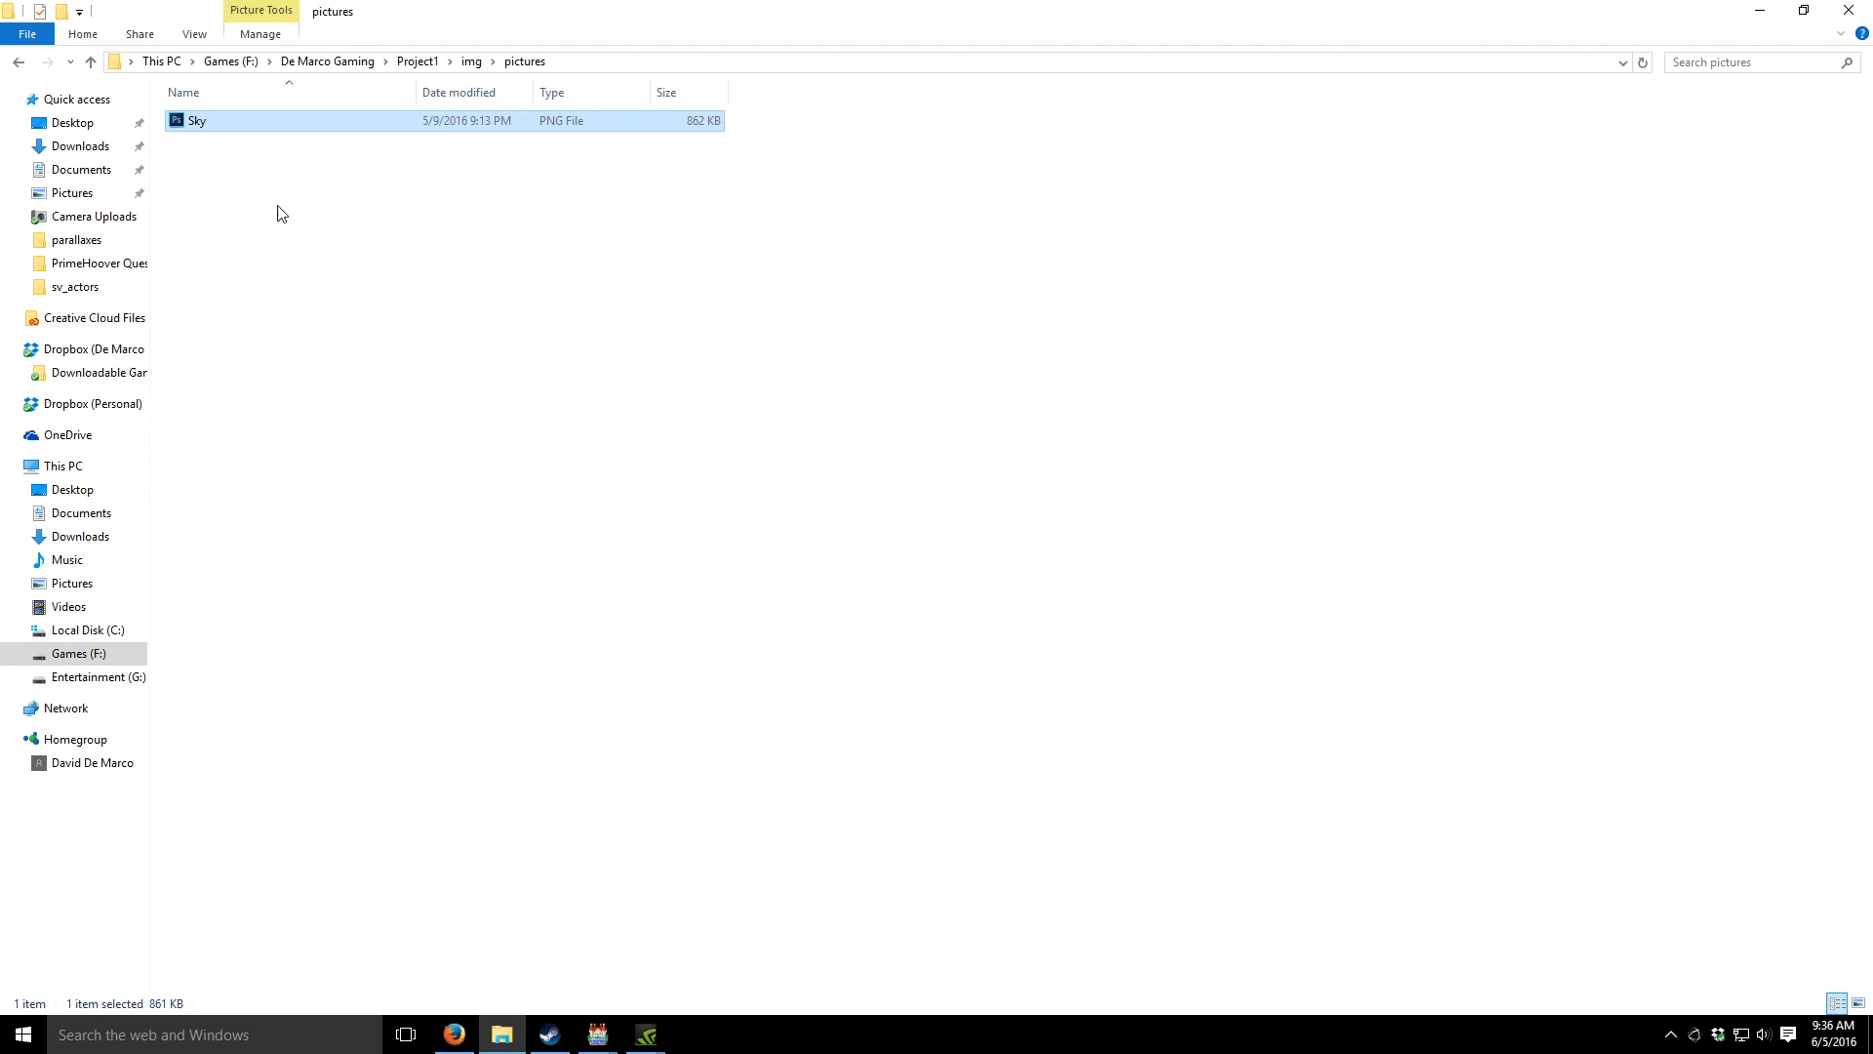
click(207, 119)
text(Journal)
click(328, 256)
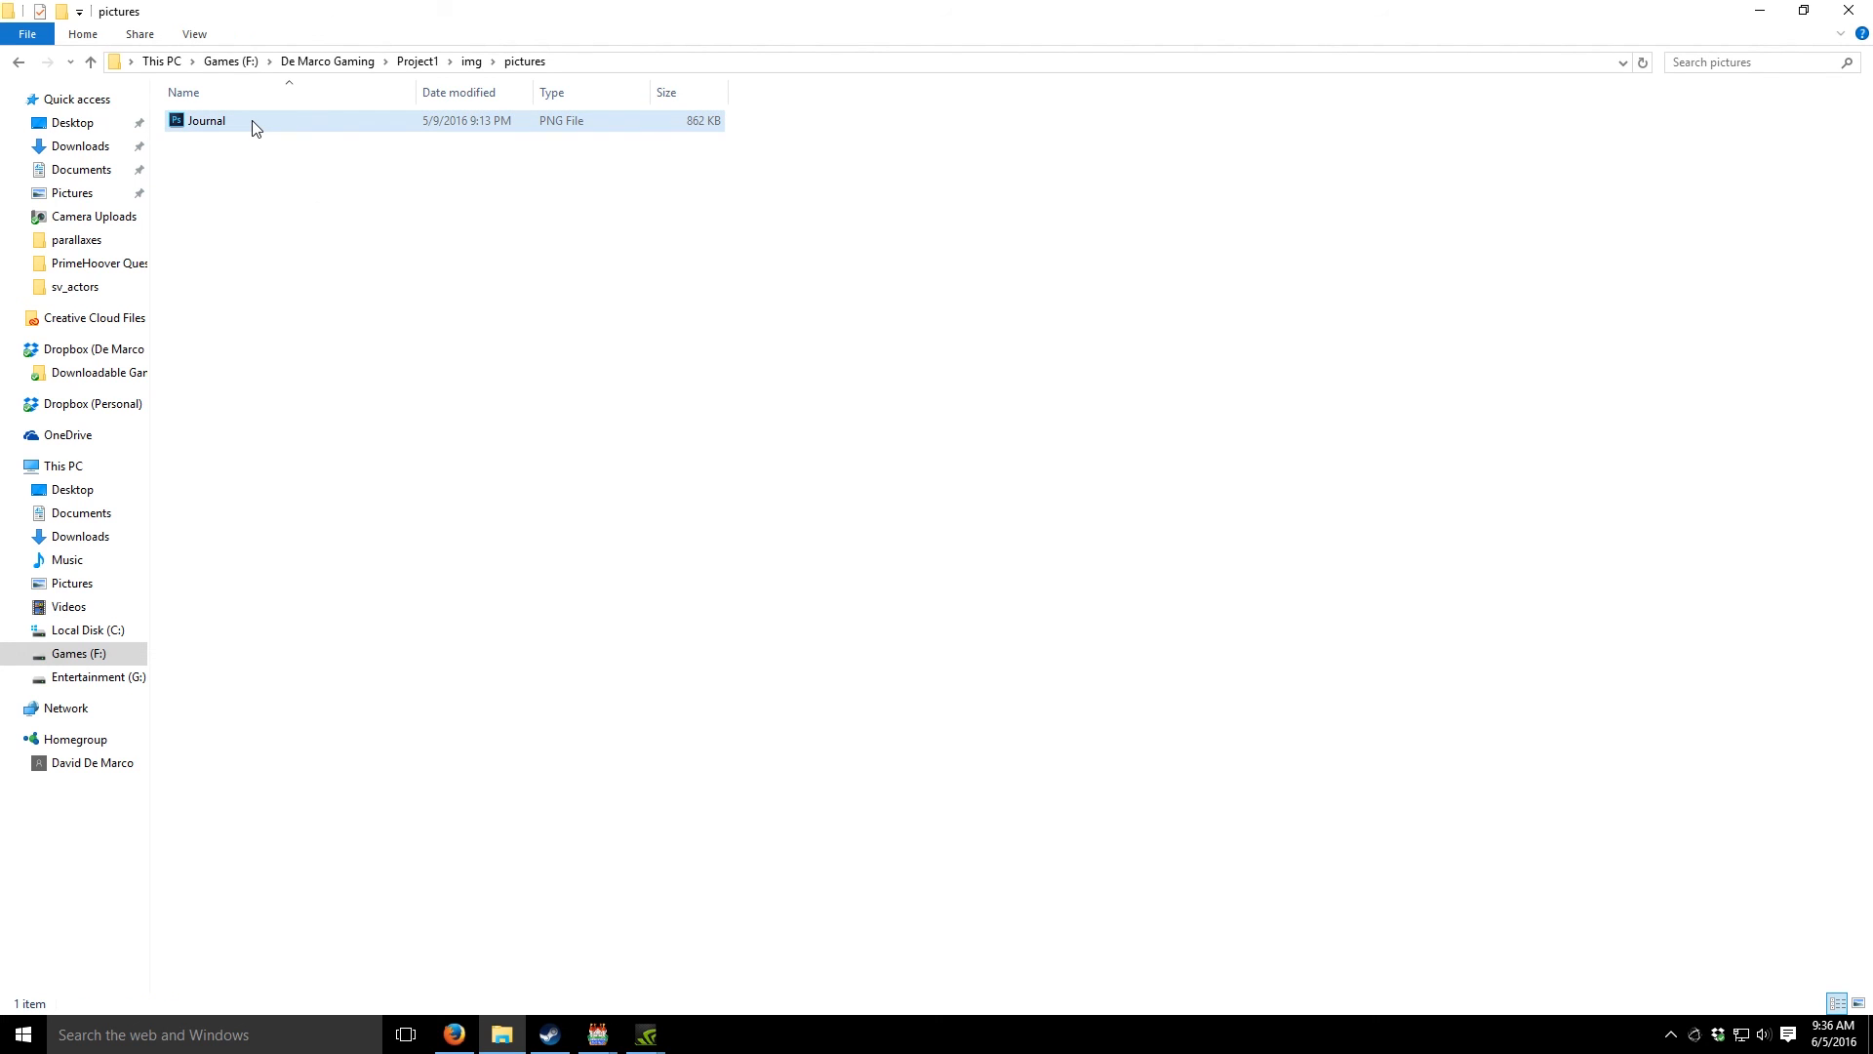
- Return to RPG Maker MV and set the Background Image parameter of PH_QuestBook to Journal
click(1764, 18)
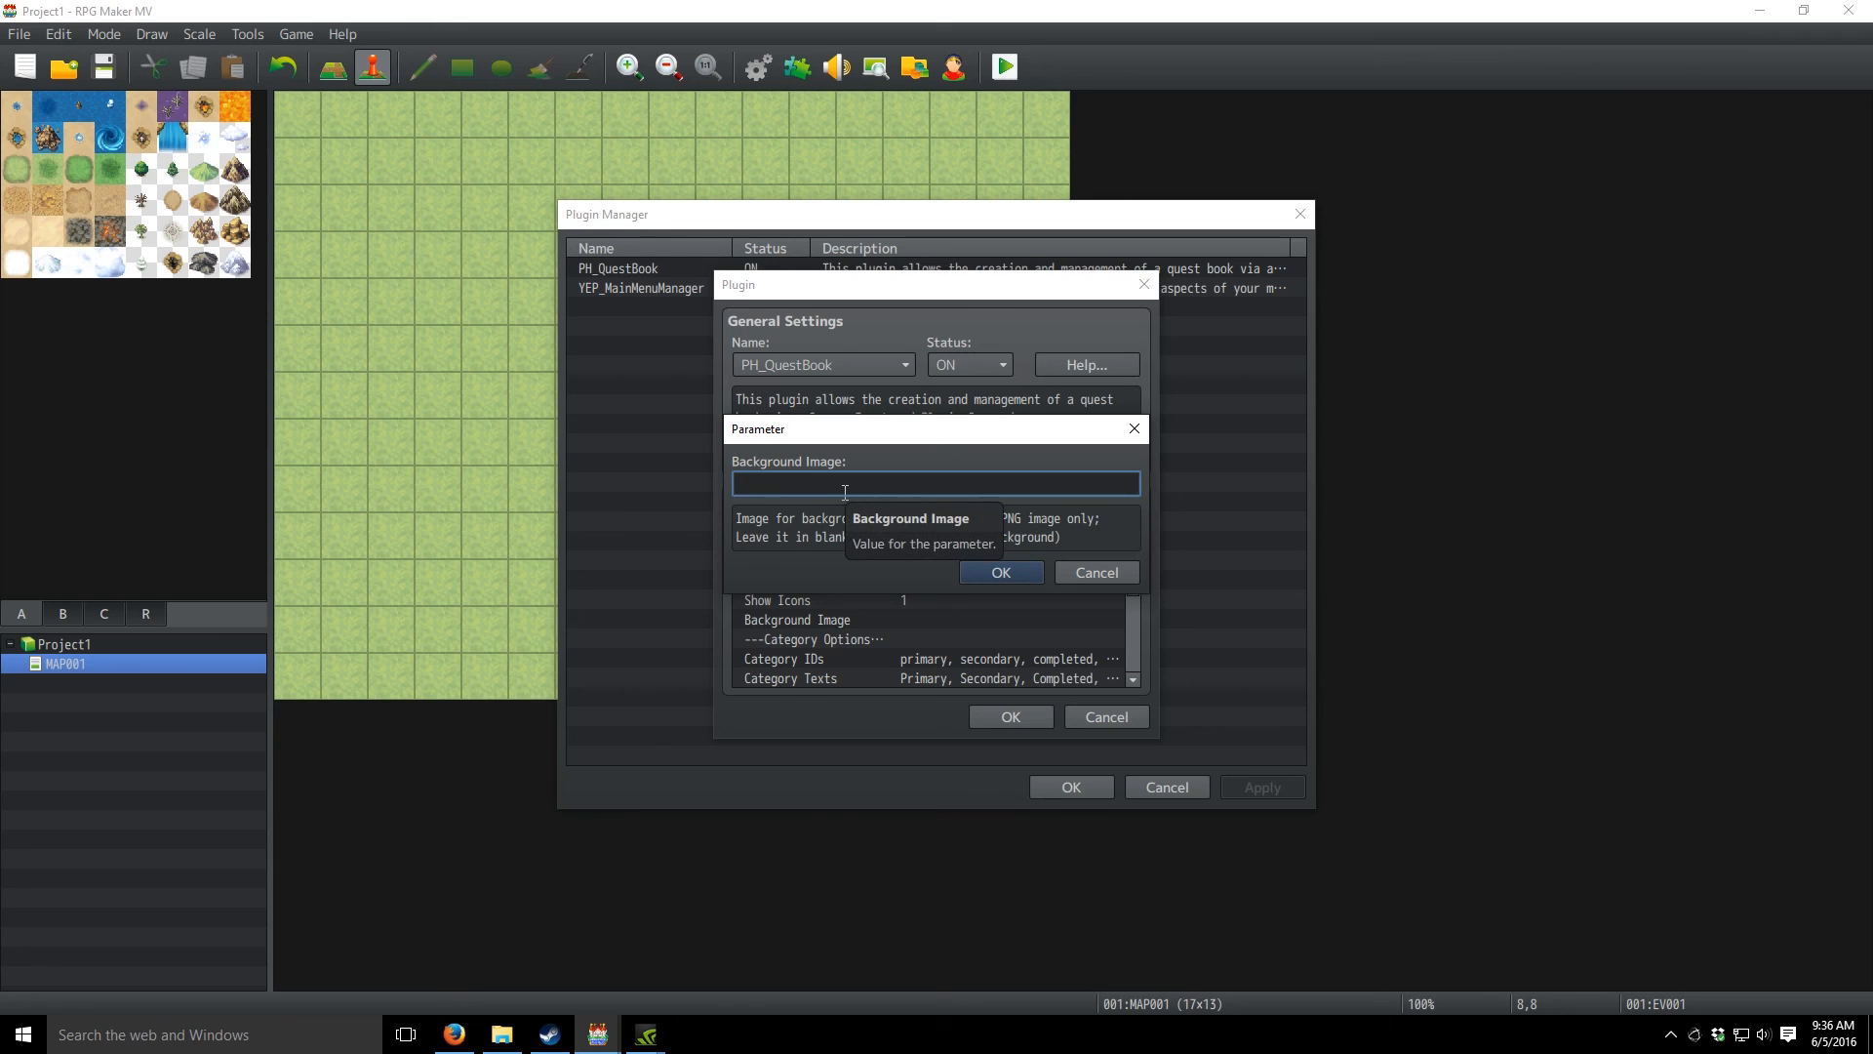
text(Jour)
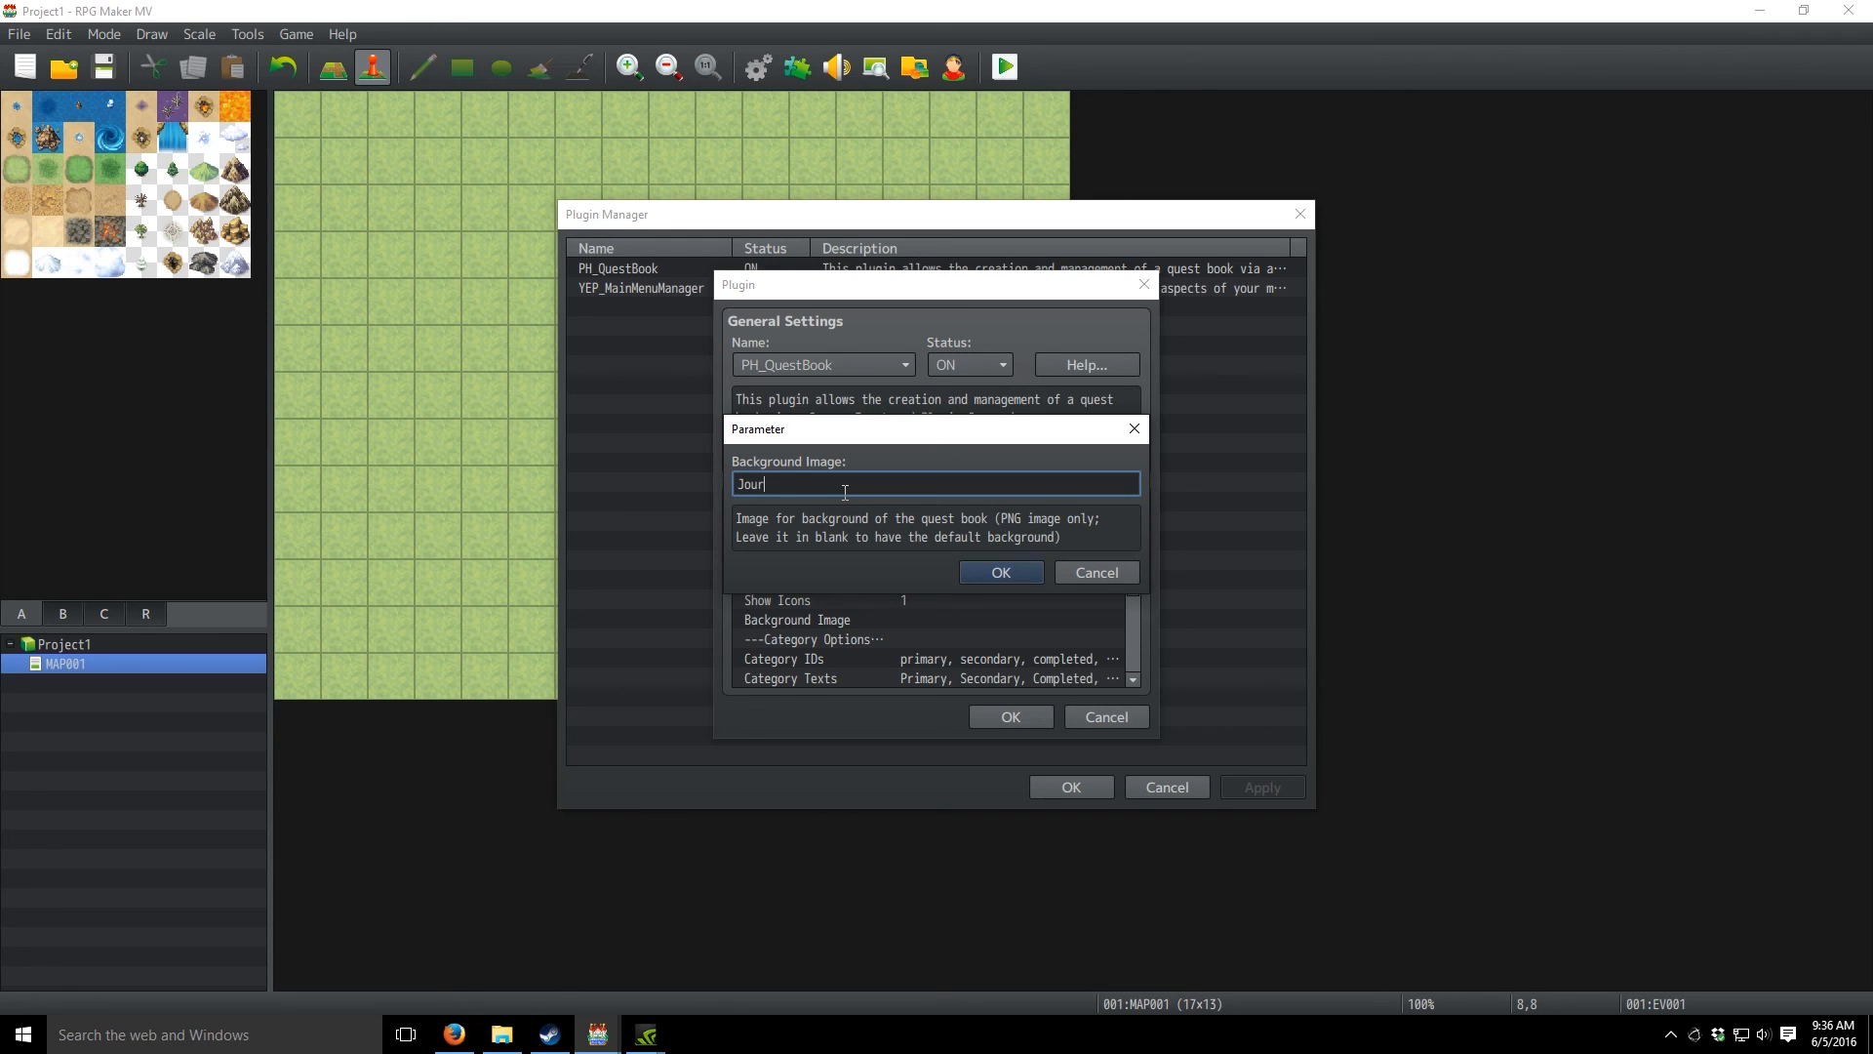
text(nal)
click(1005, 571)
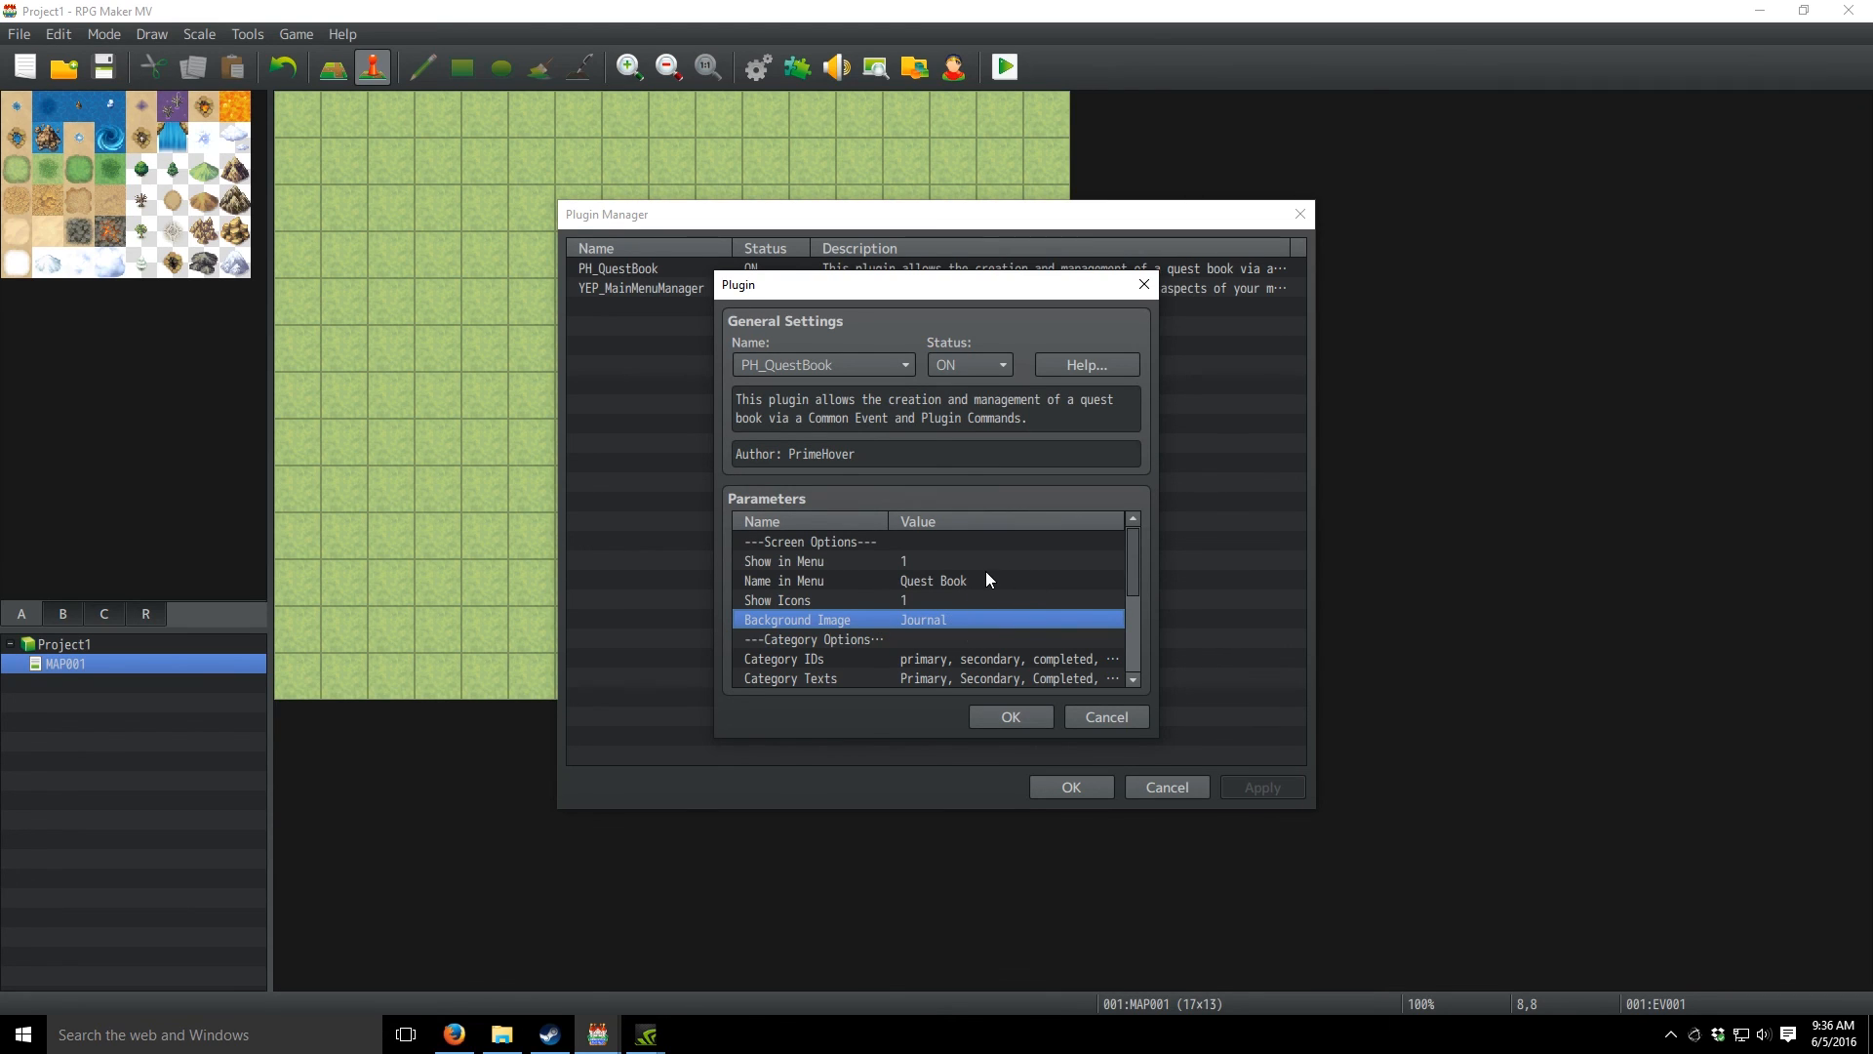
- Read the description of the Name in Menu parameter and leave it without making changes
click(965, 594)
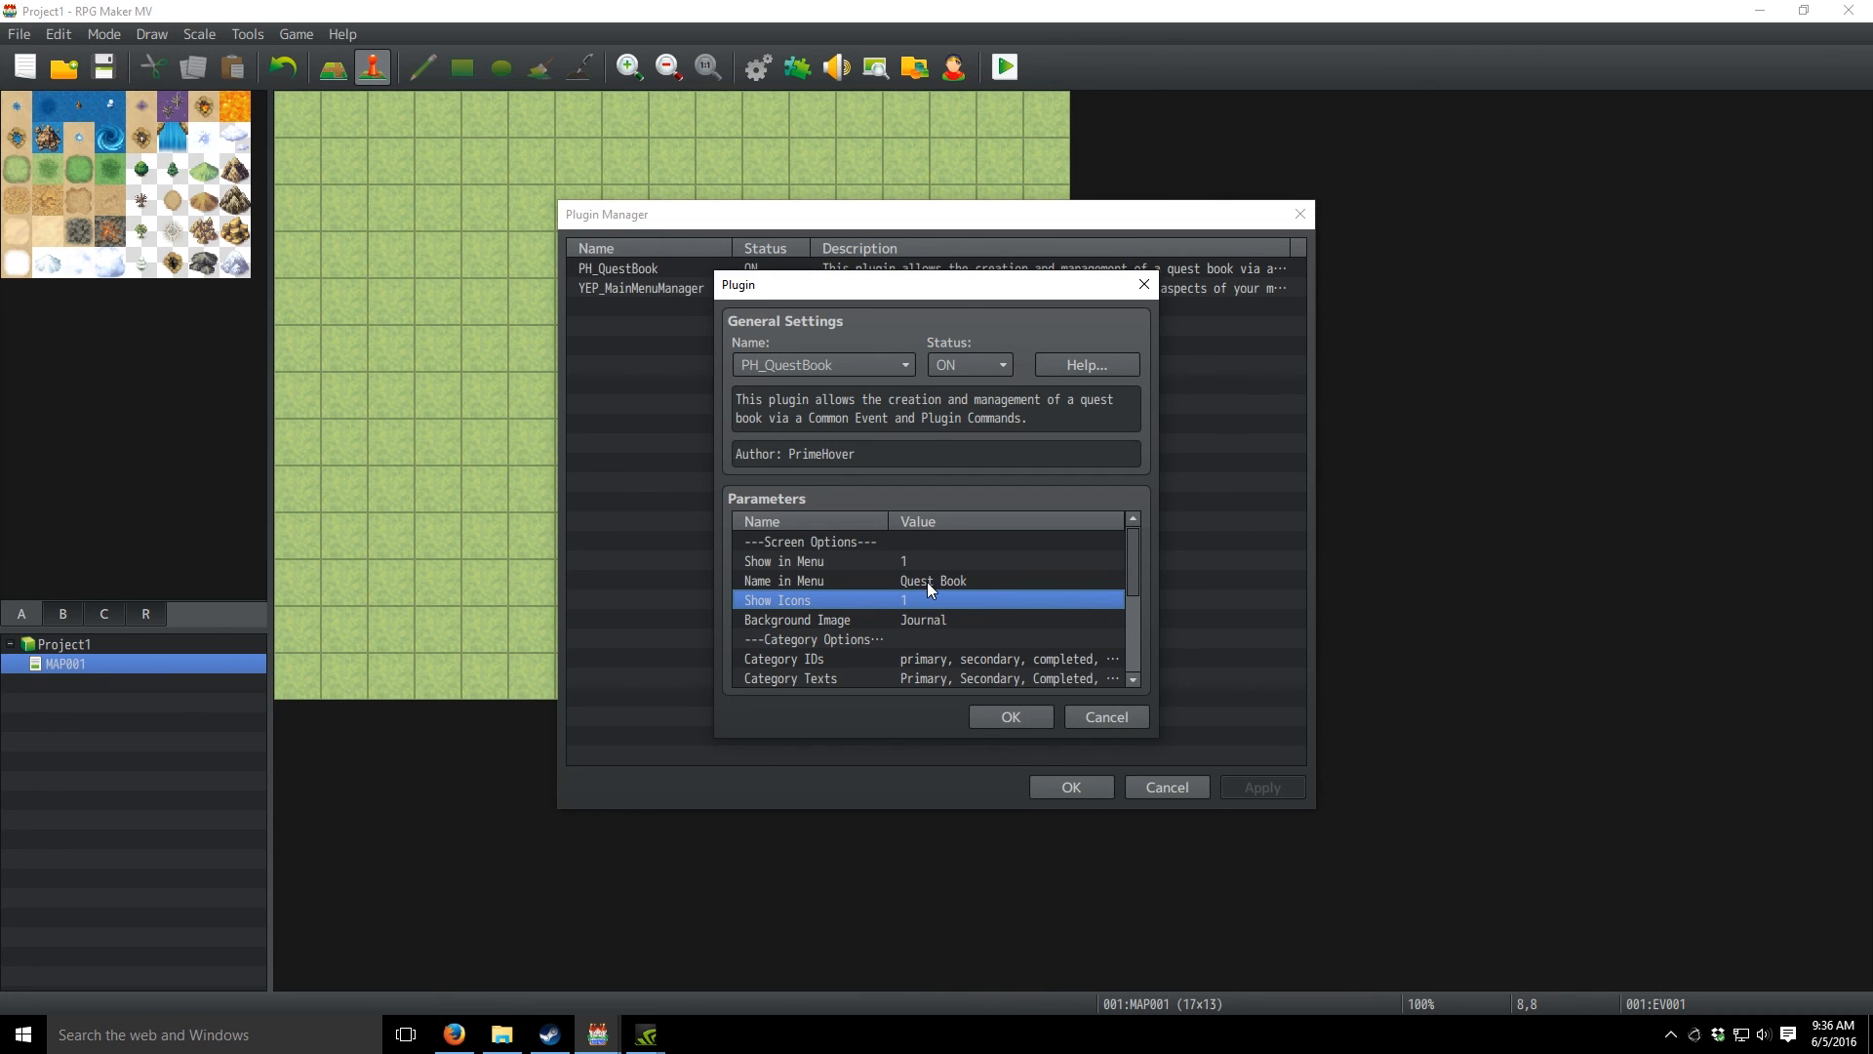
scroll(929, 590, down, 1)
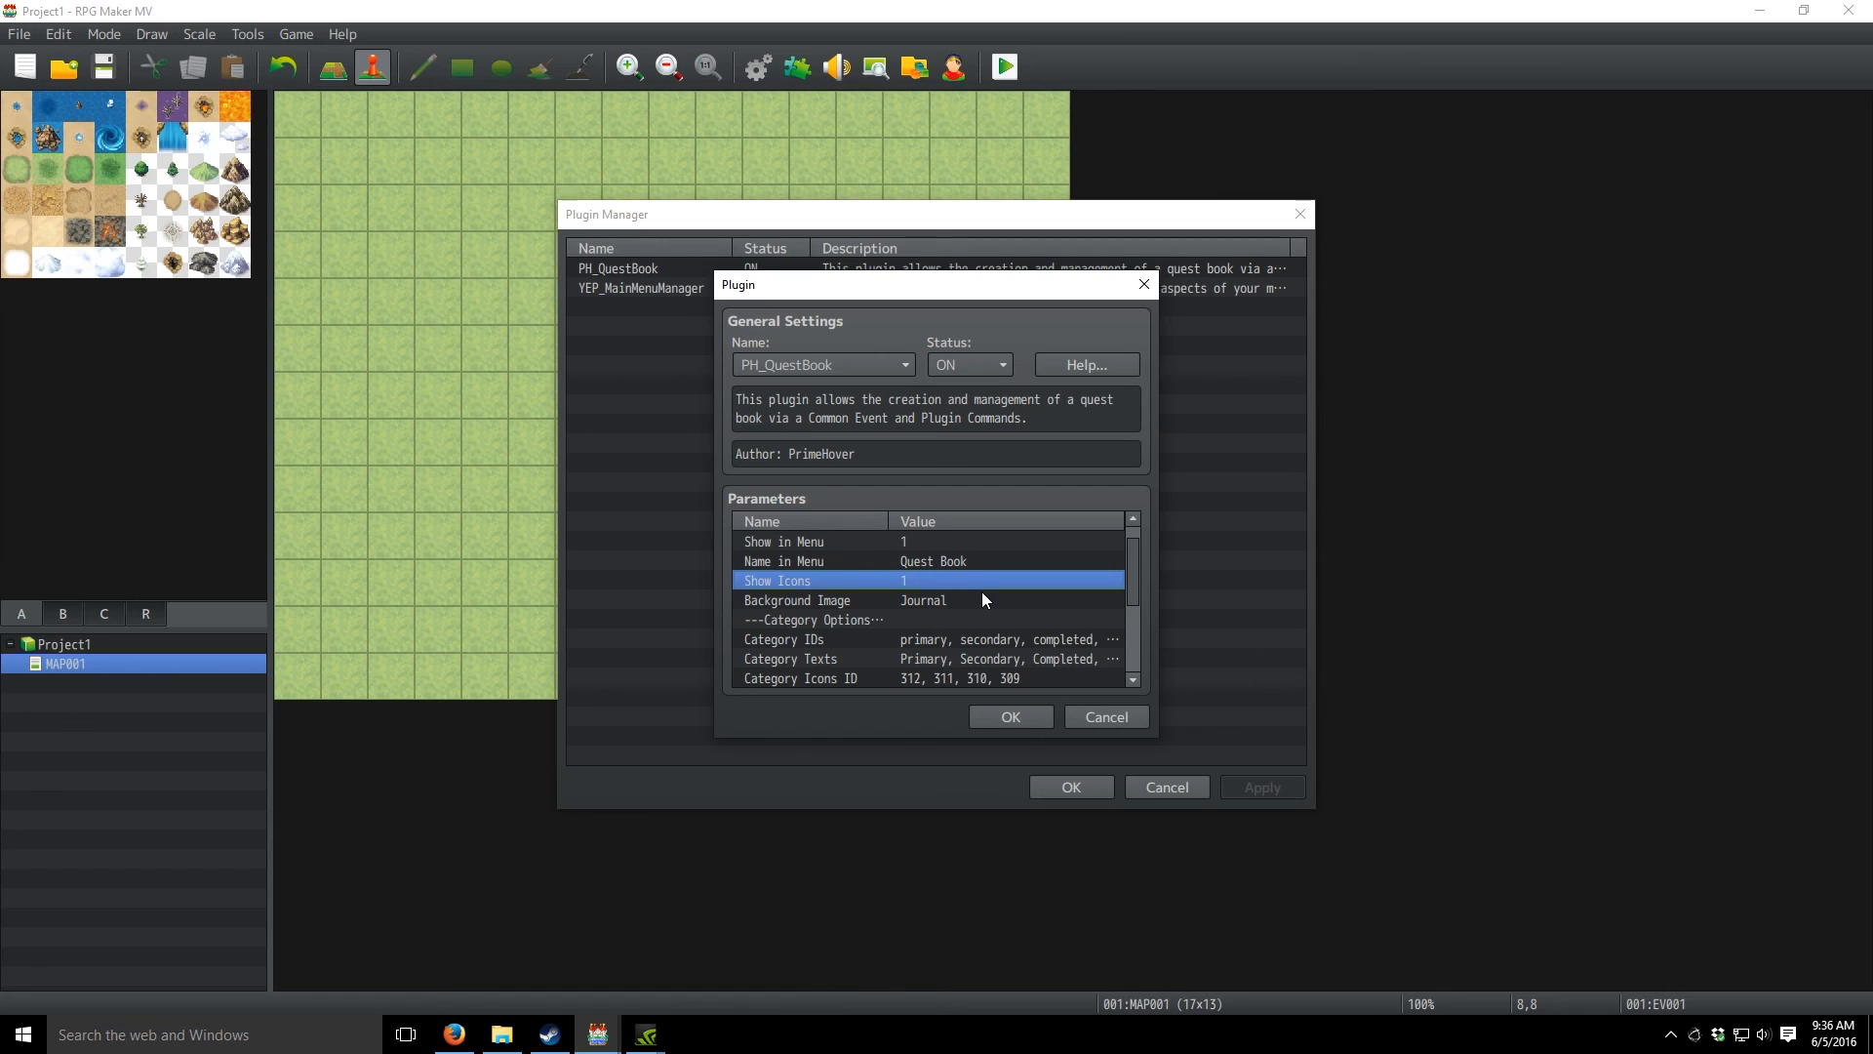
scroll(982, 591, up, 1)
click(963, 581)
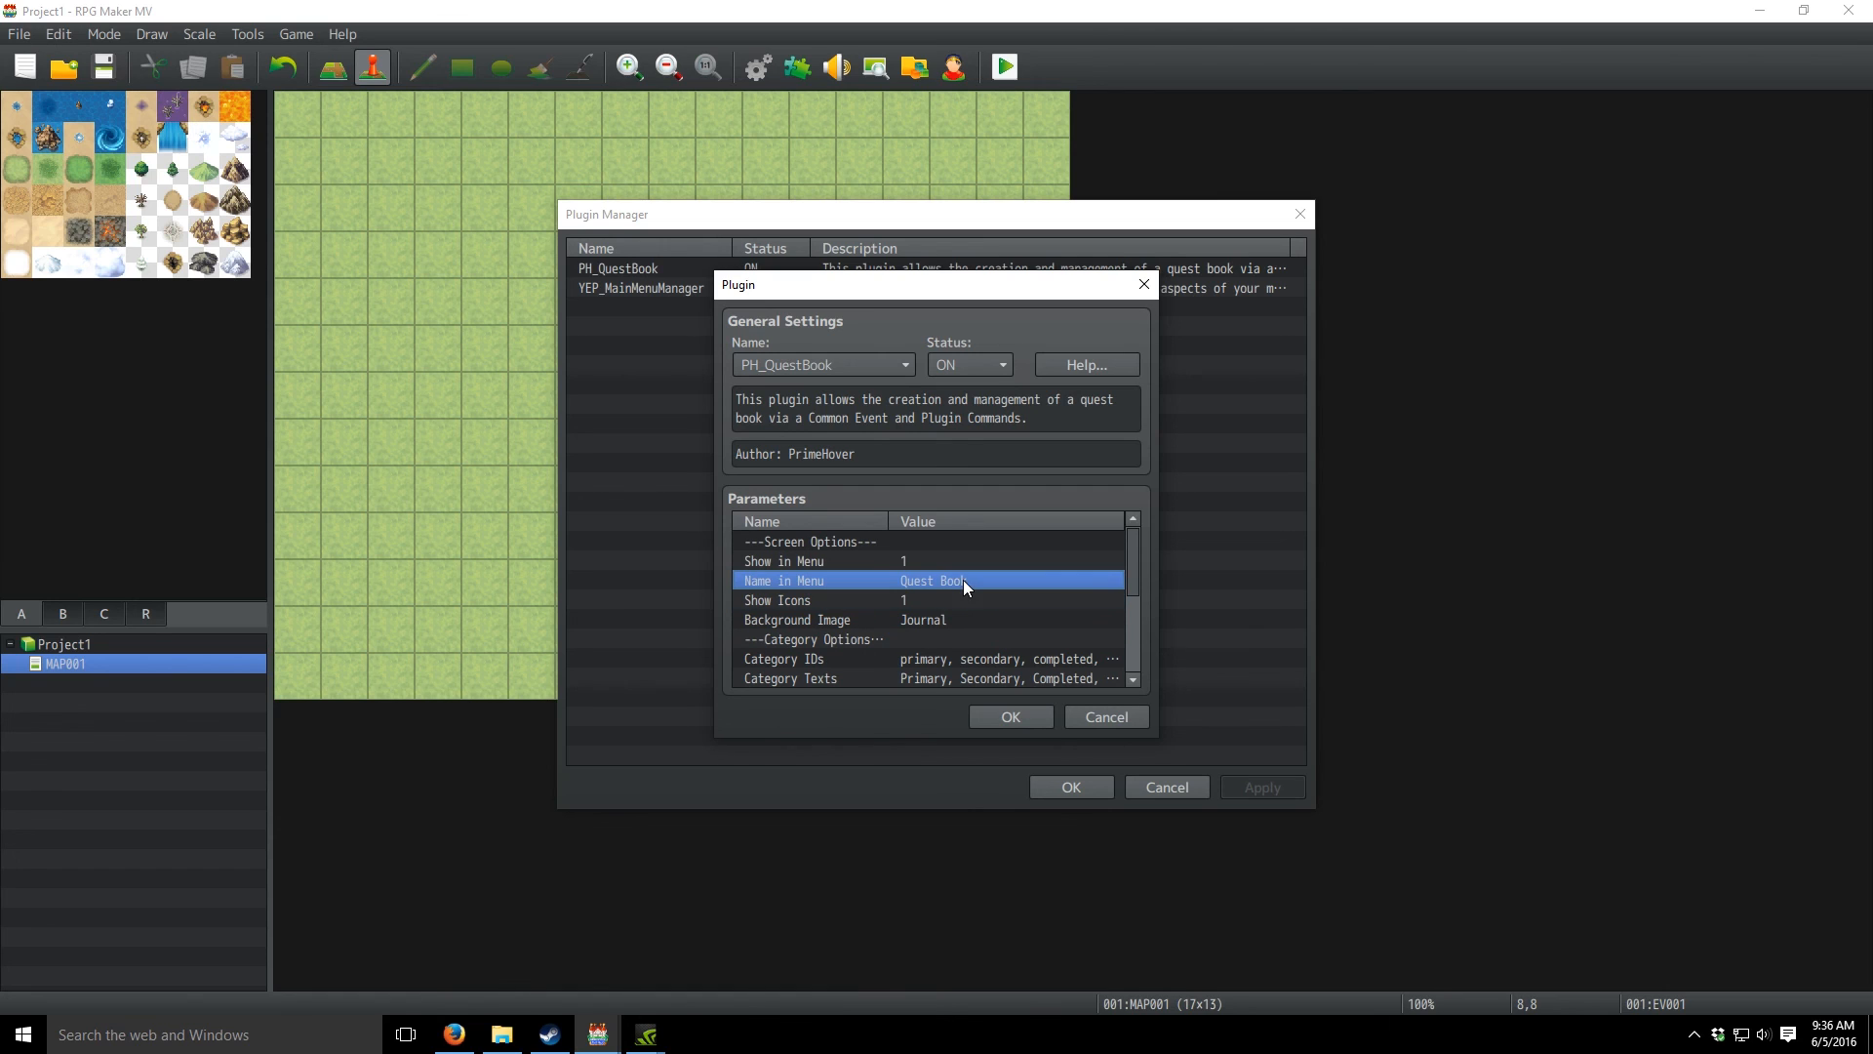
scroll(1038, 615, down, 1)
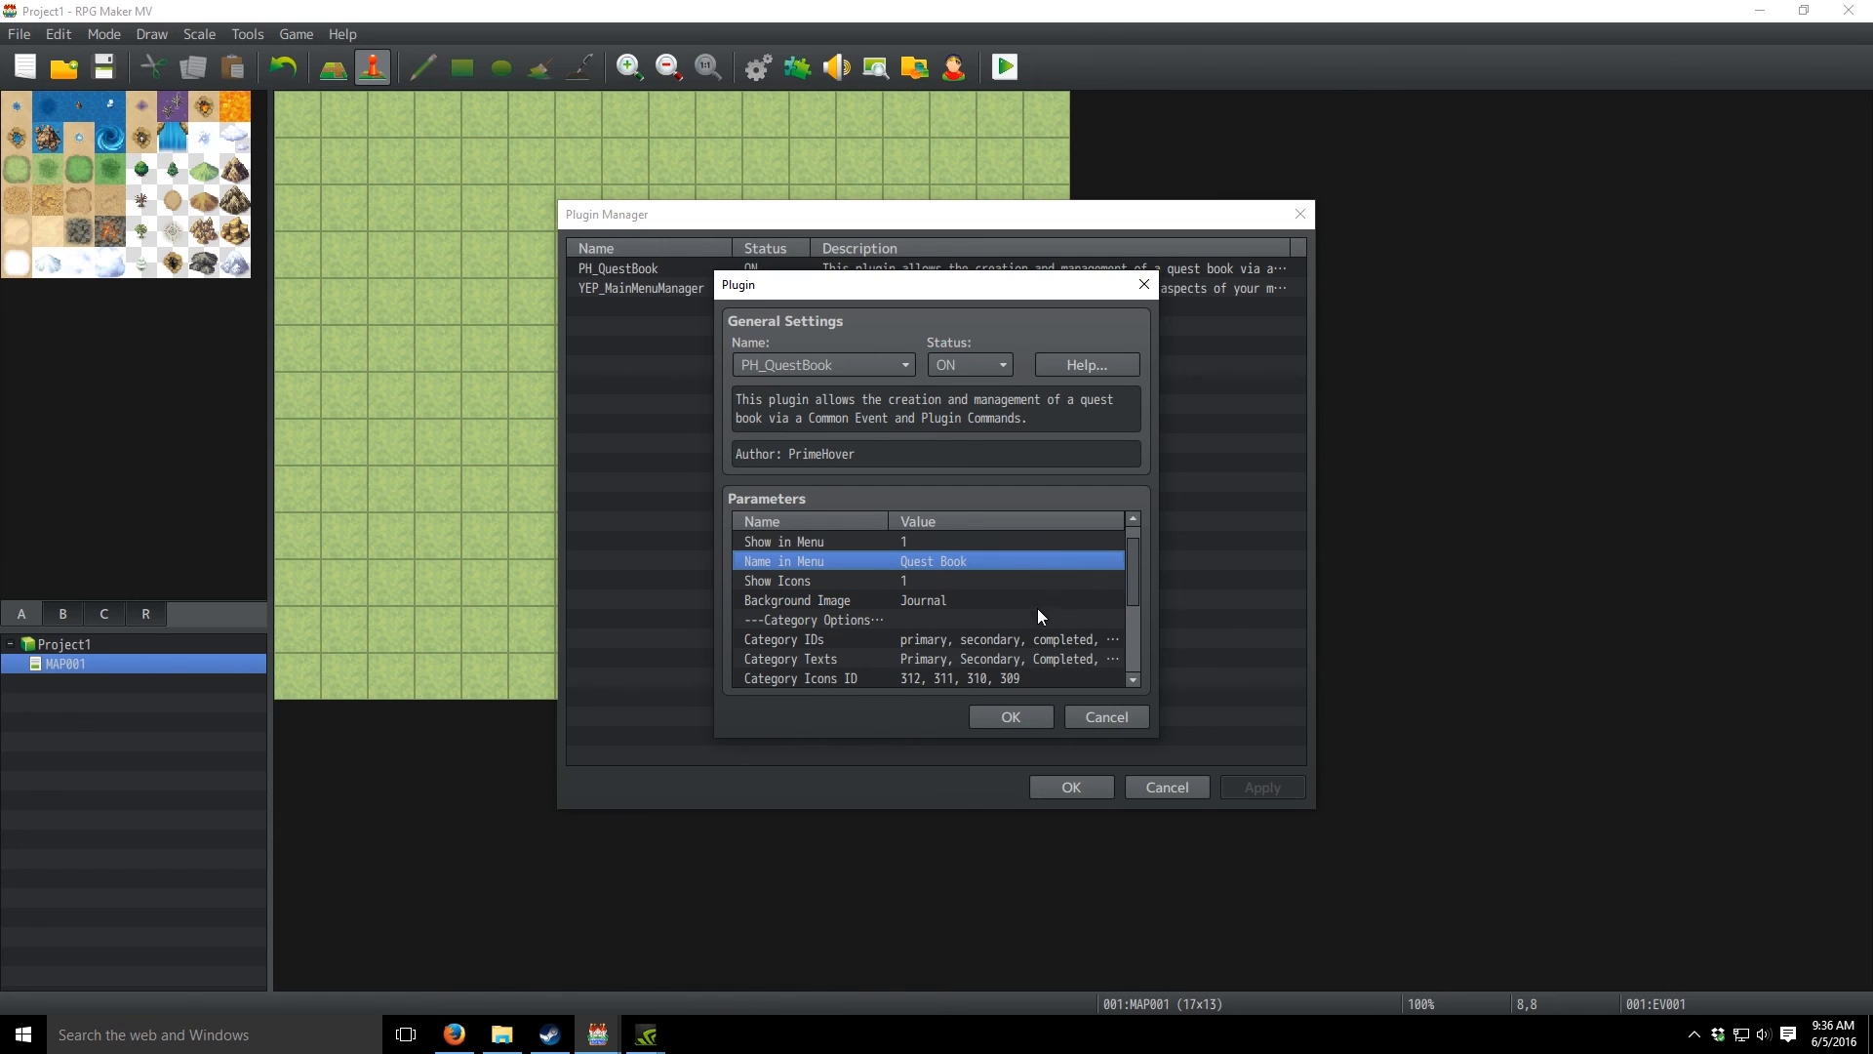
double_click(935, 561)
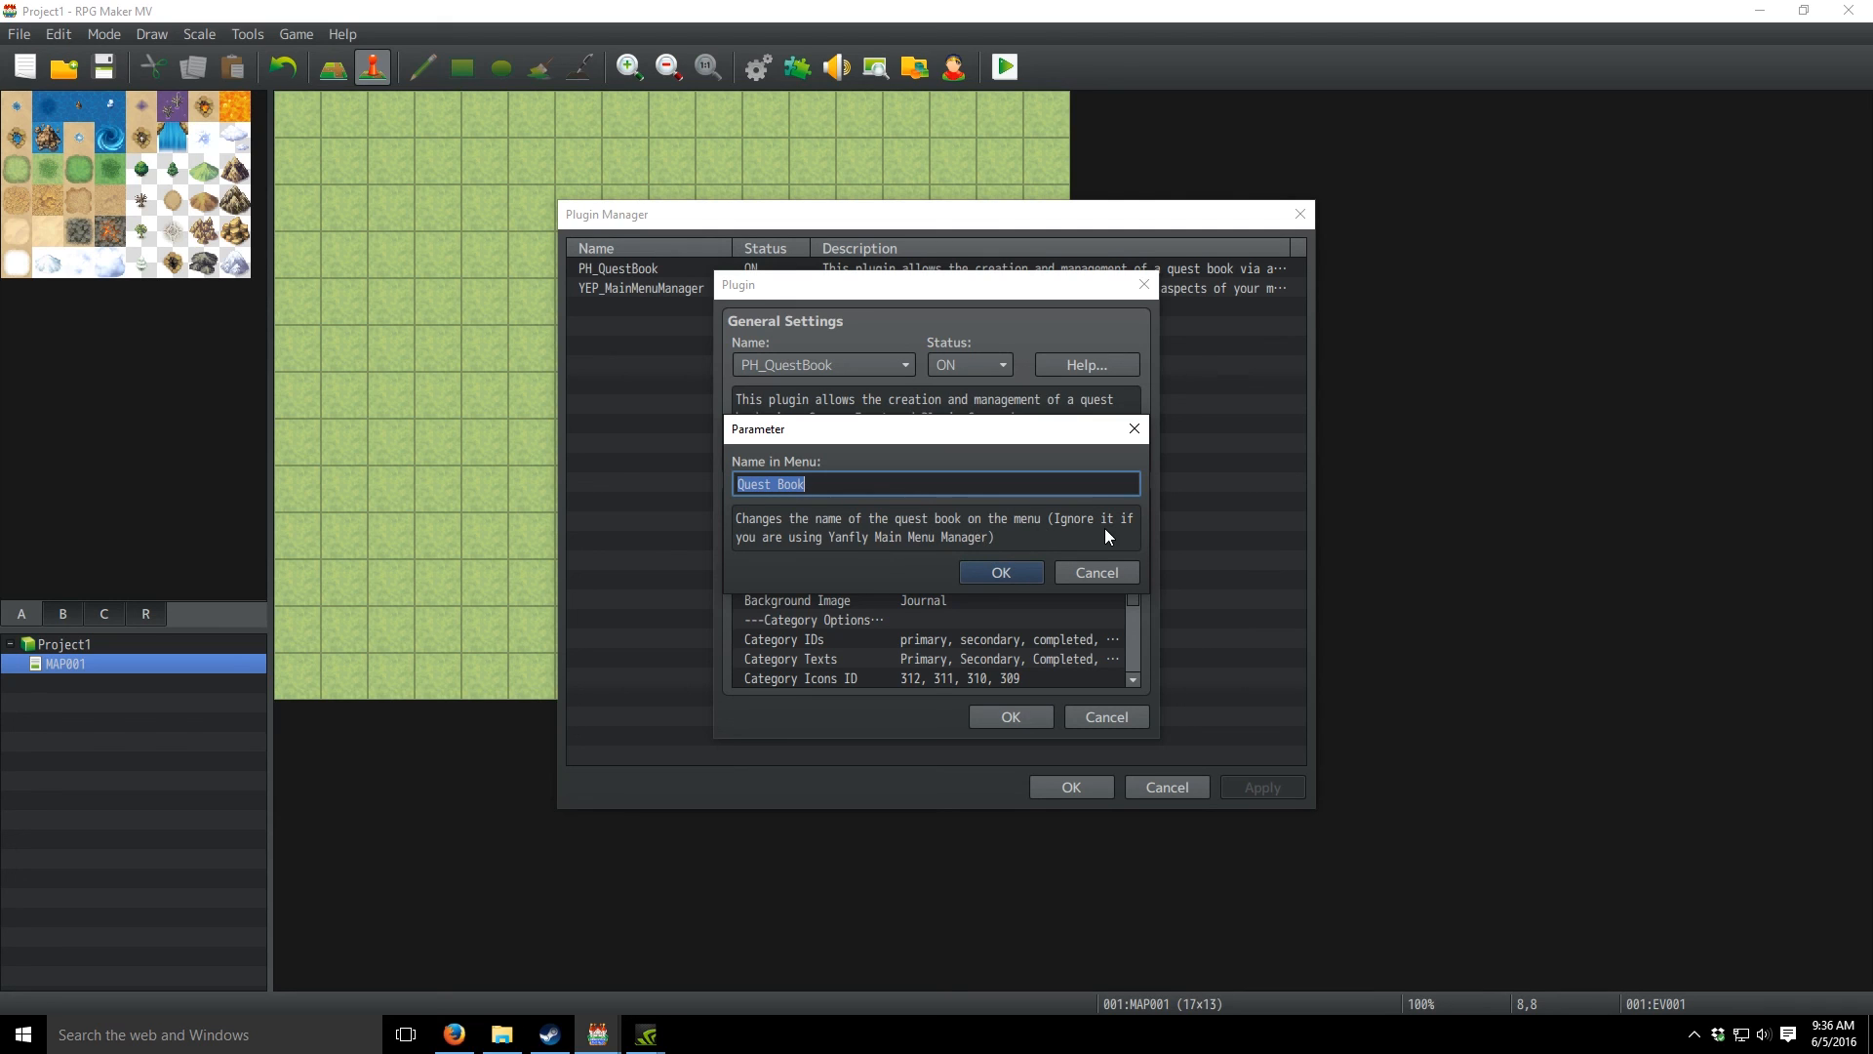
click(1094, 580)
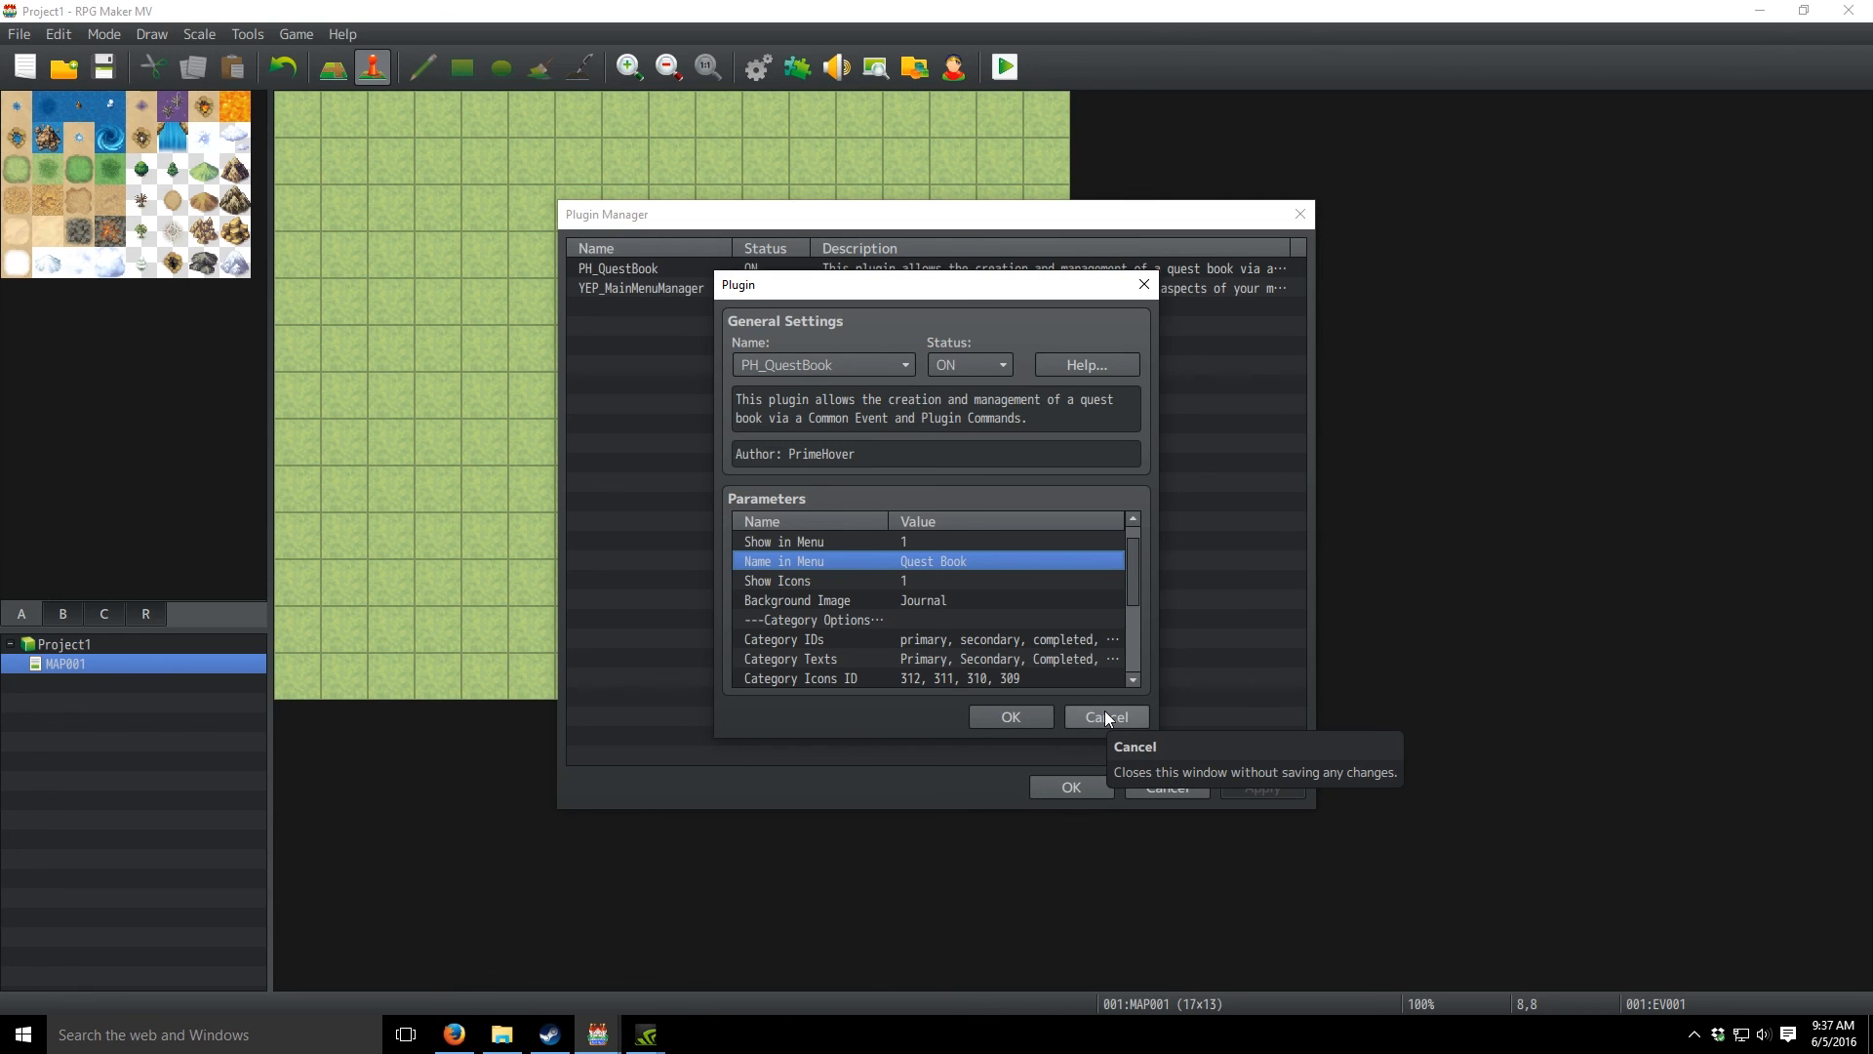
- Look over the Category IDs, Category Texts and Category Icons ID parameters of PH_QuestBook
click(1058, 639)
scroll(1060, 640, down, 2)
scroll(1057, 634, up, 1)
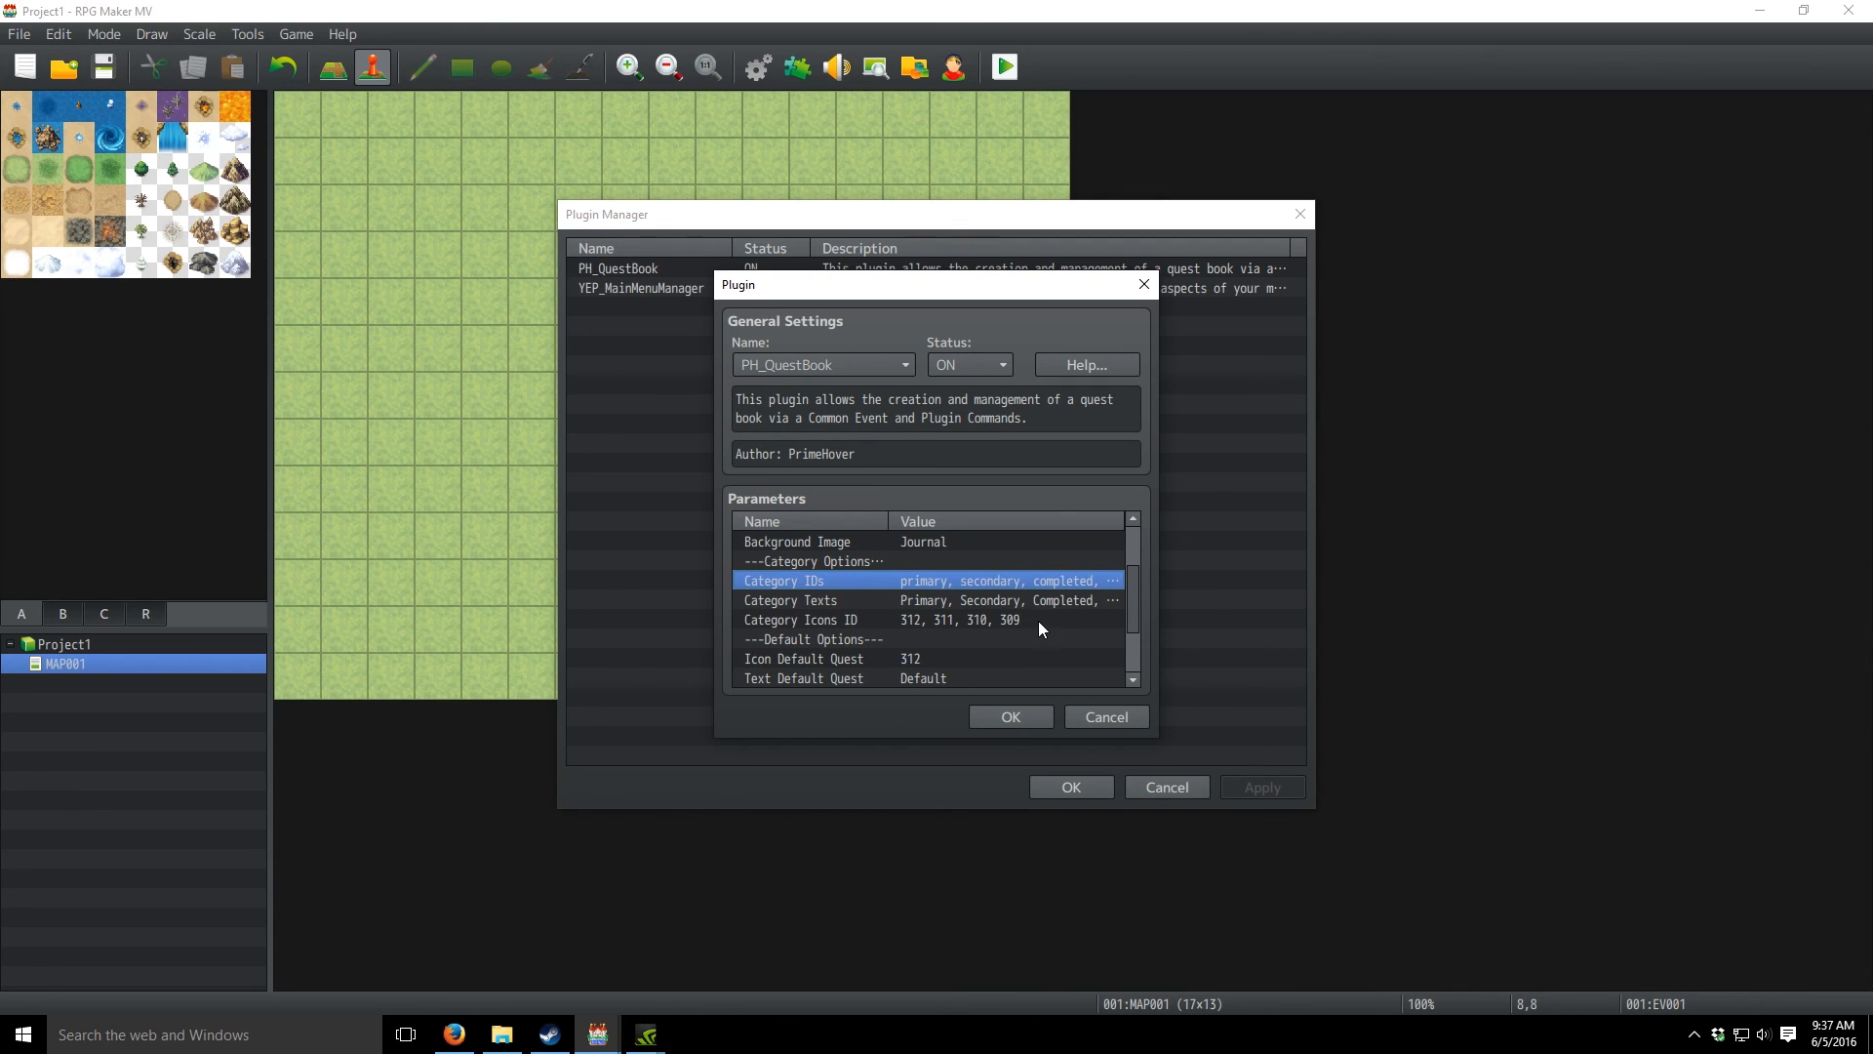
click(1035, 622)
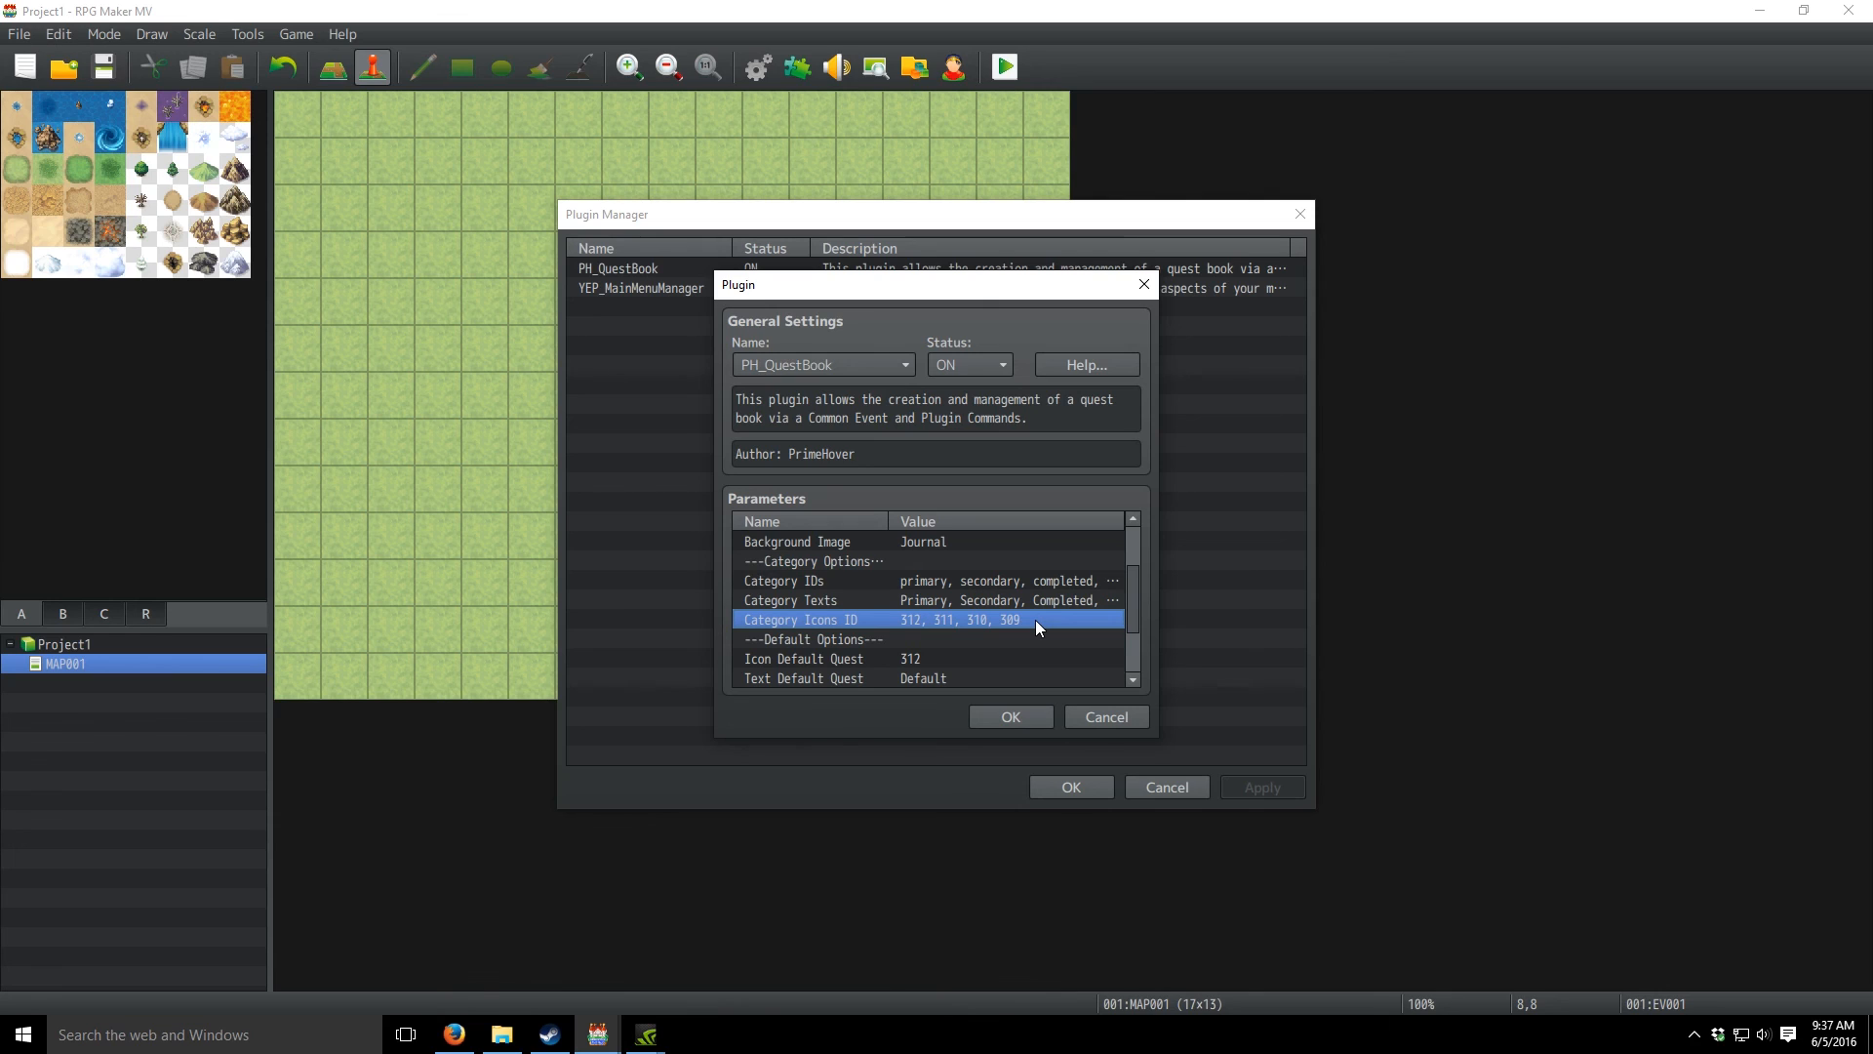
click(905, 584)
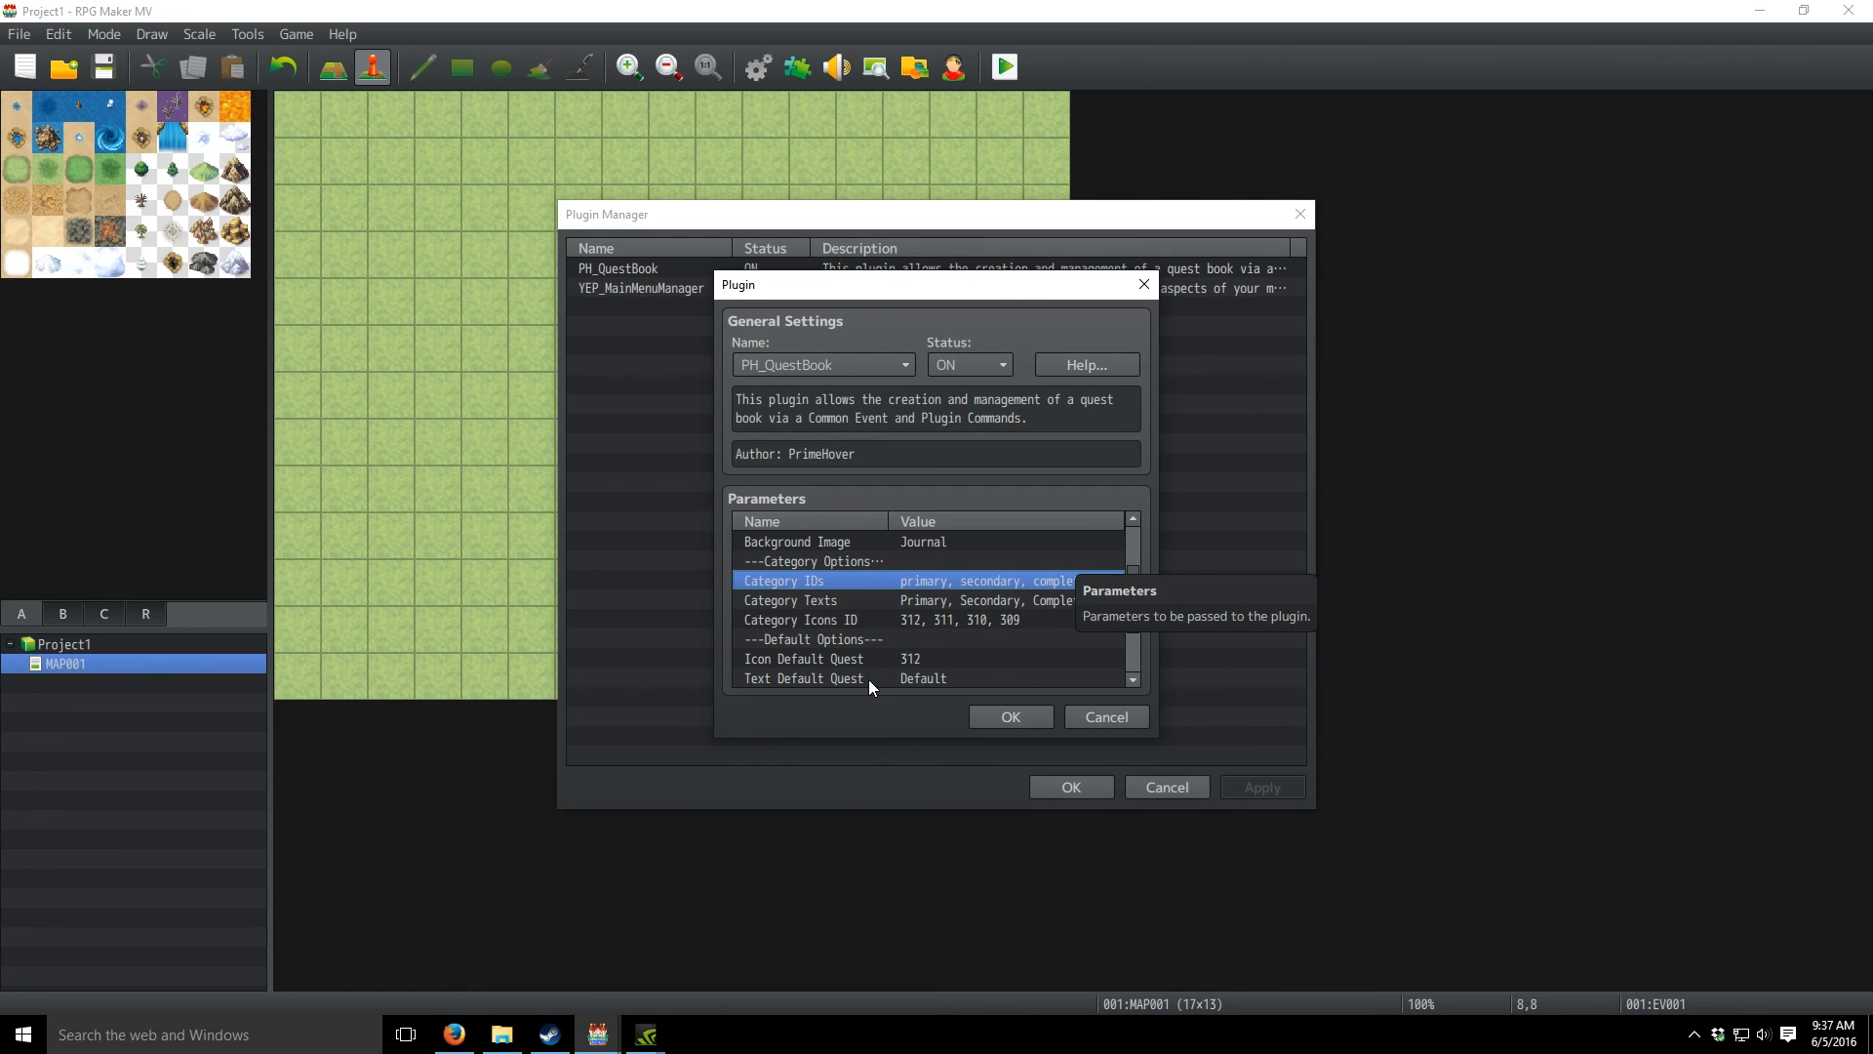
click(907, 621)
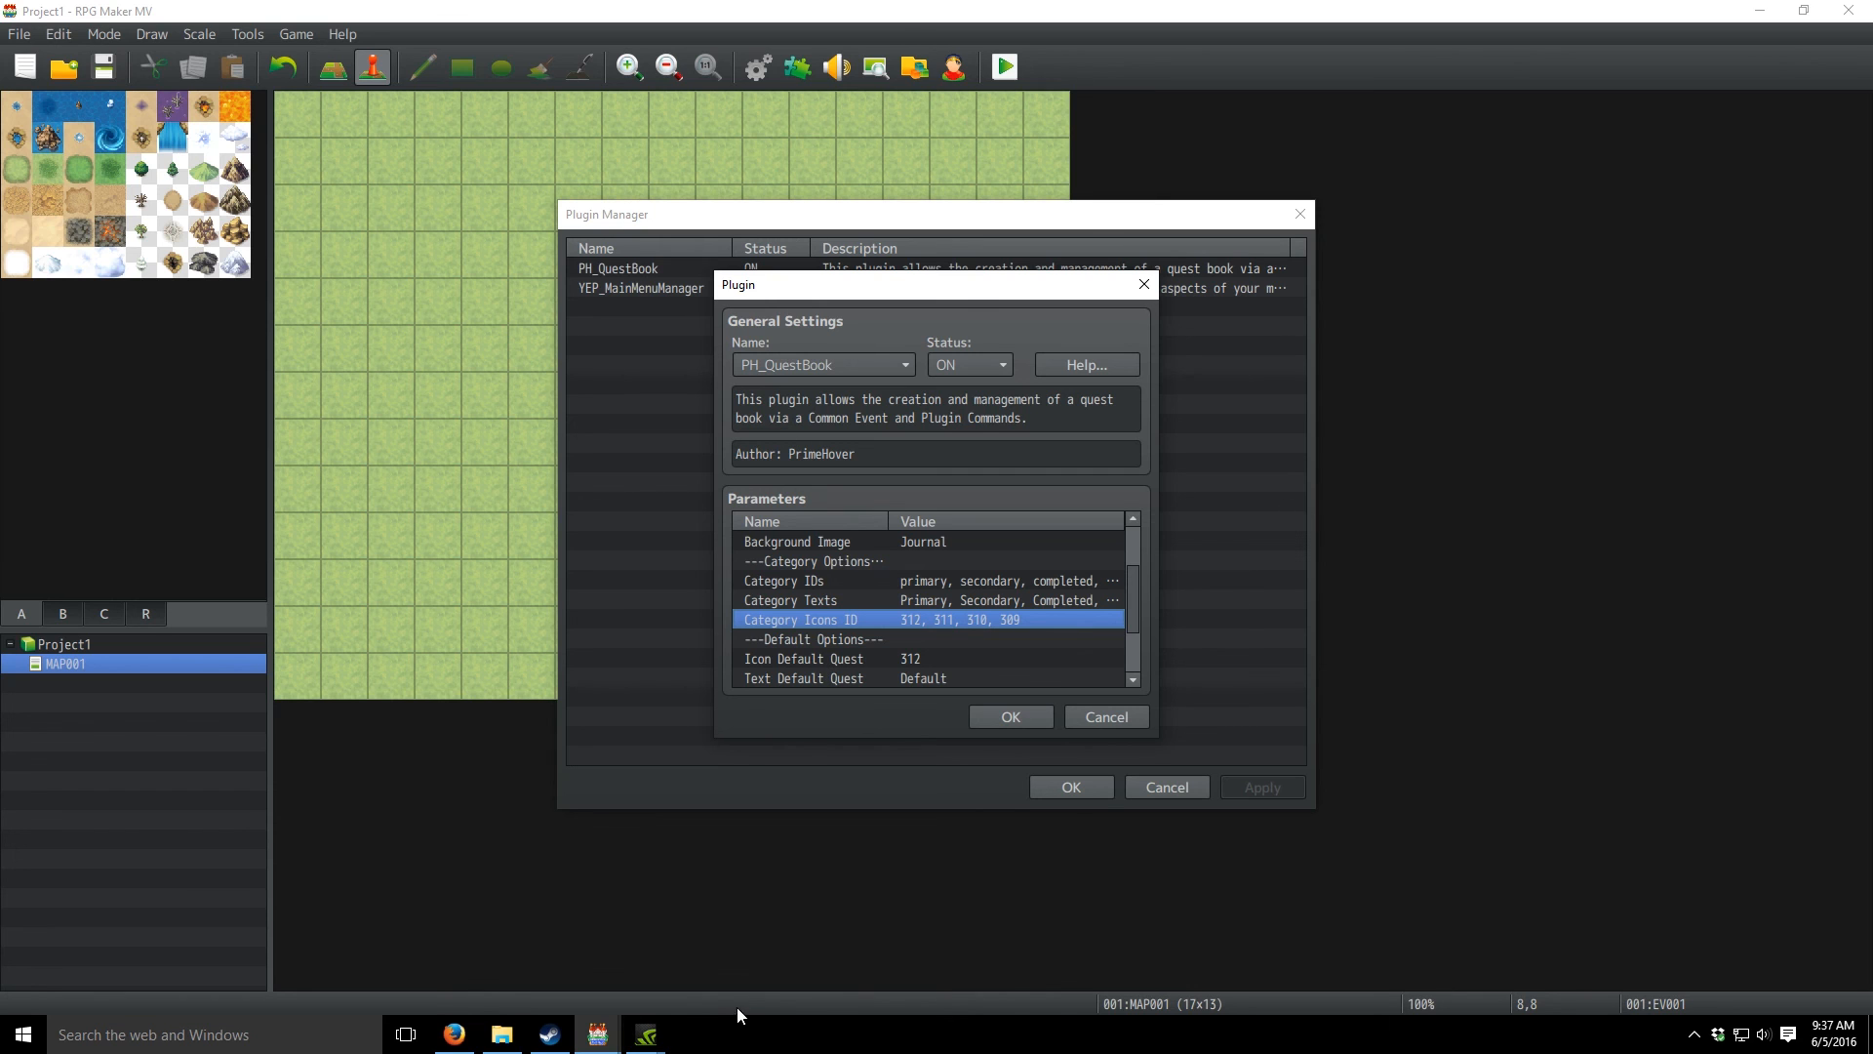
- Switch to the PrimeHoover QuestBook Demo project, close its open plugin dialogs and maximize its window
mouse_move(598, 1032)
click(695, 937)
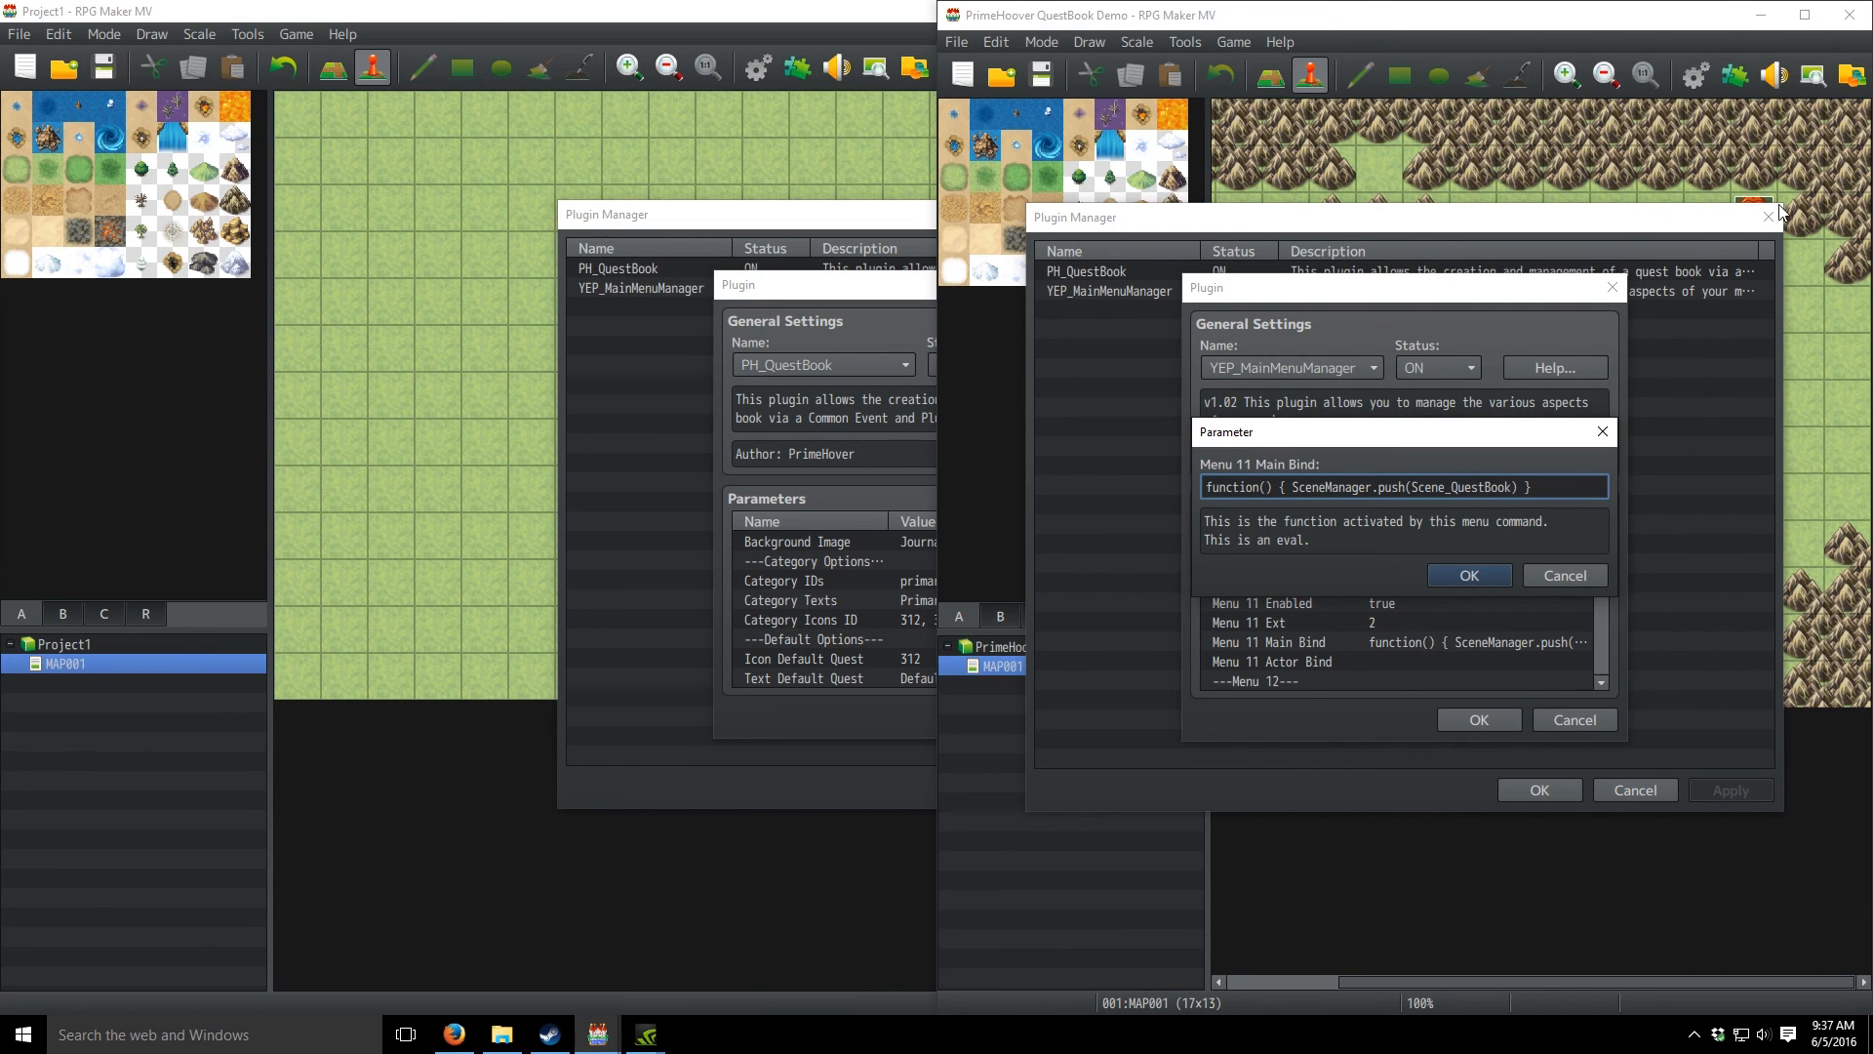
click(1611, 288)
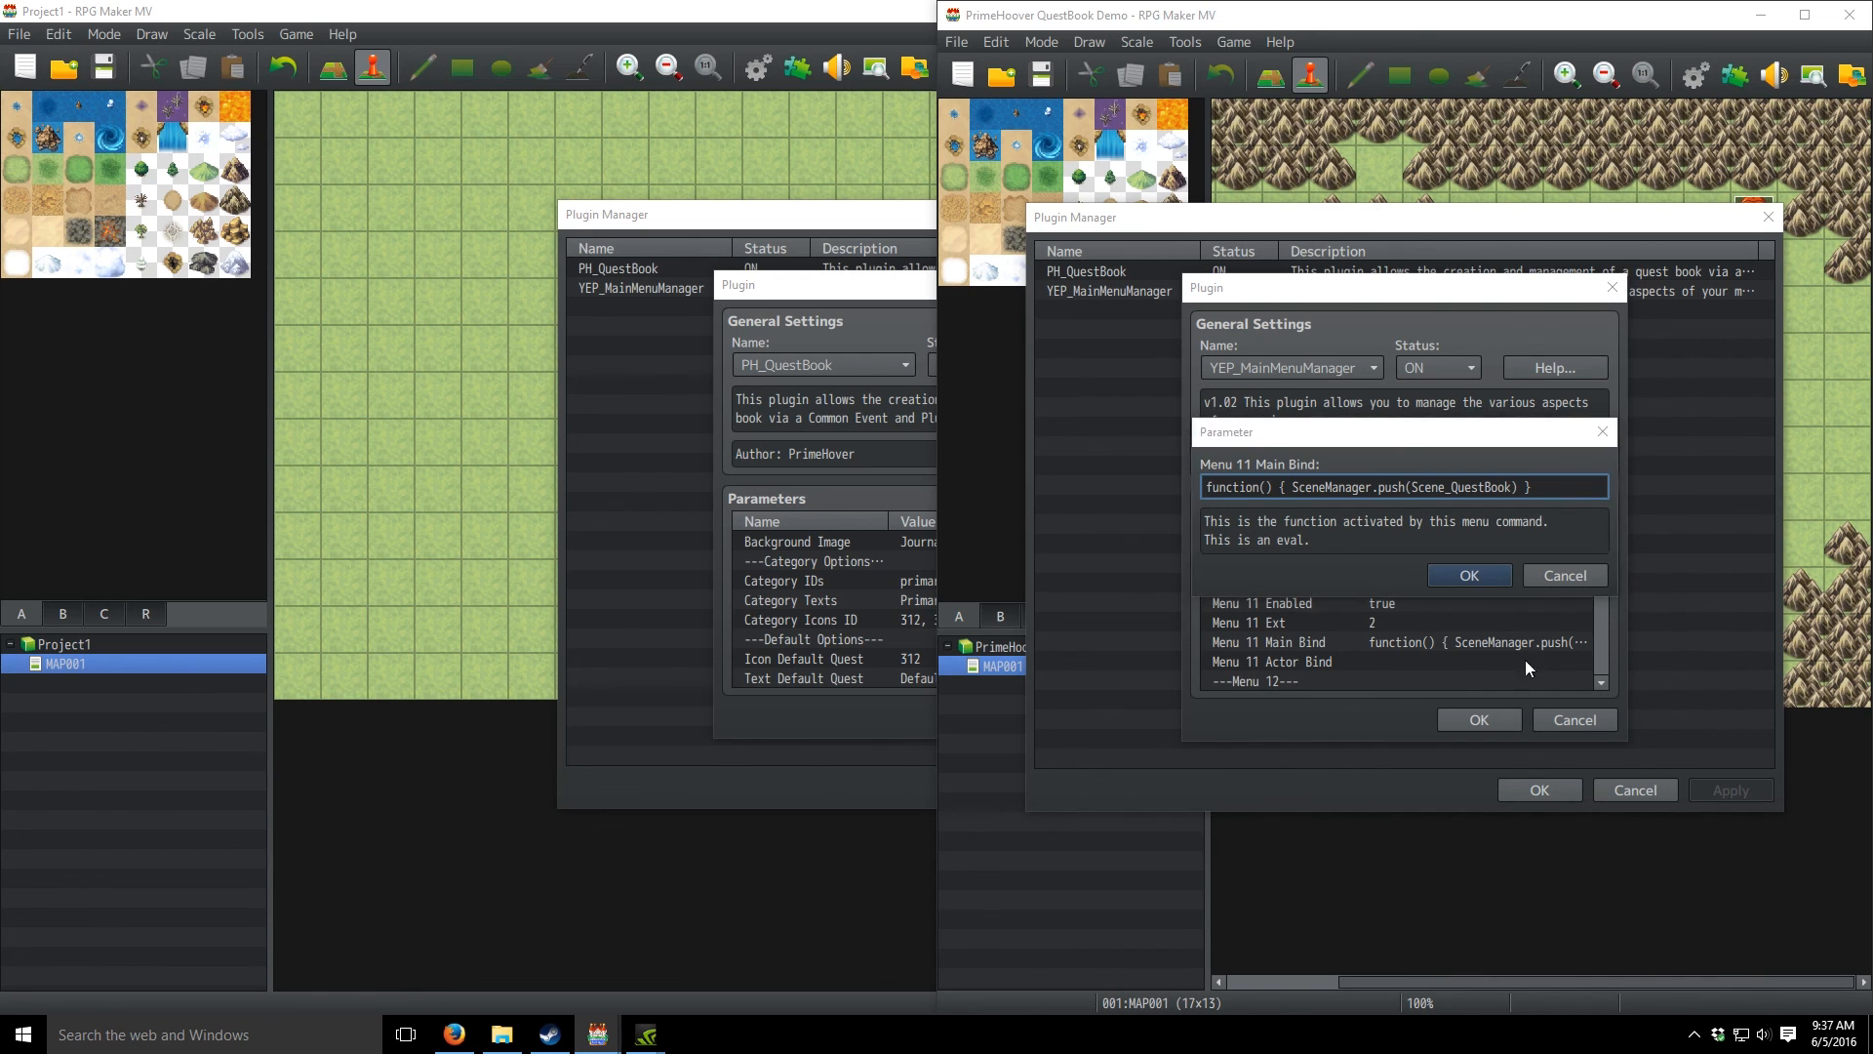
click(1485, 580)
click(1582, 721)
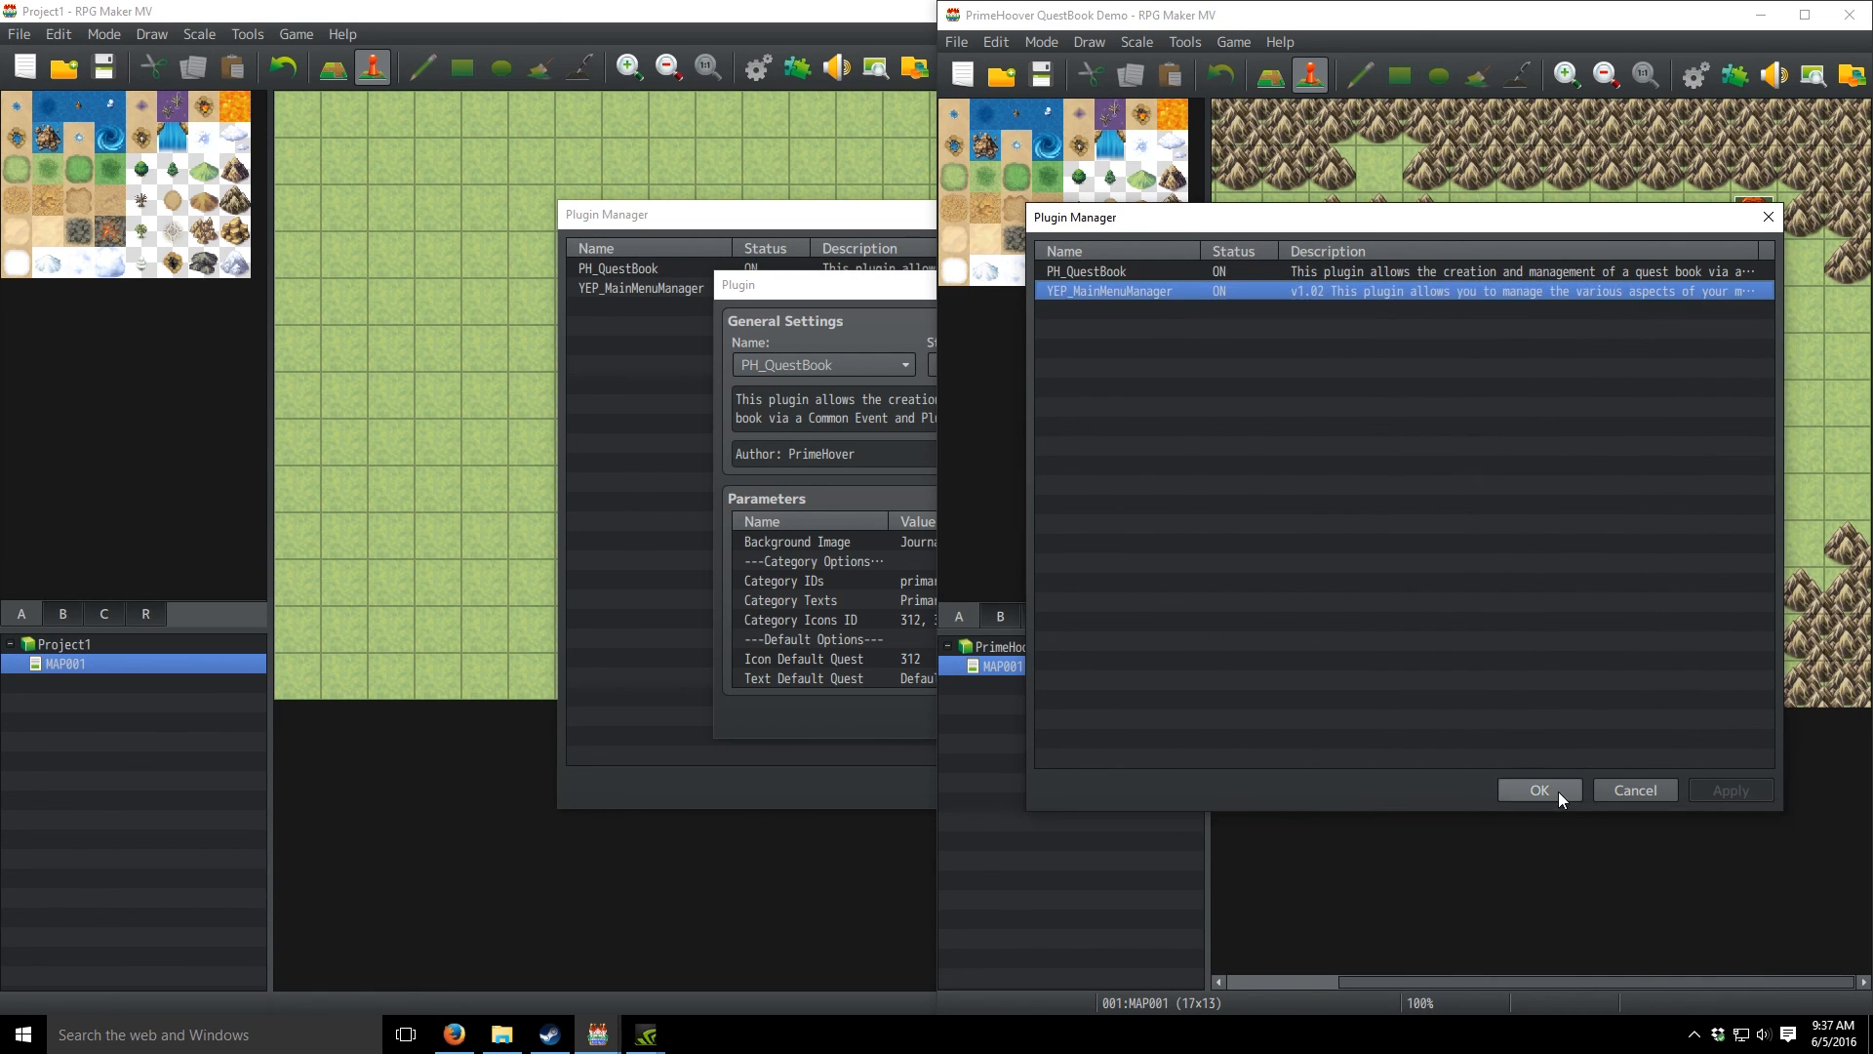
click(1540, 790)
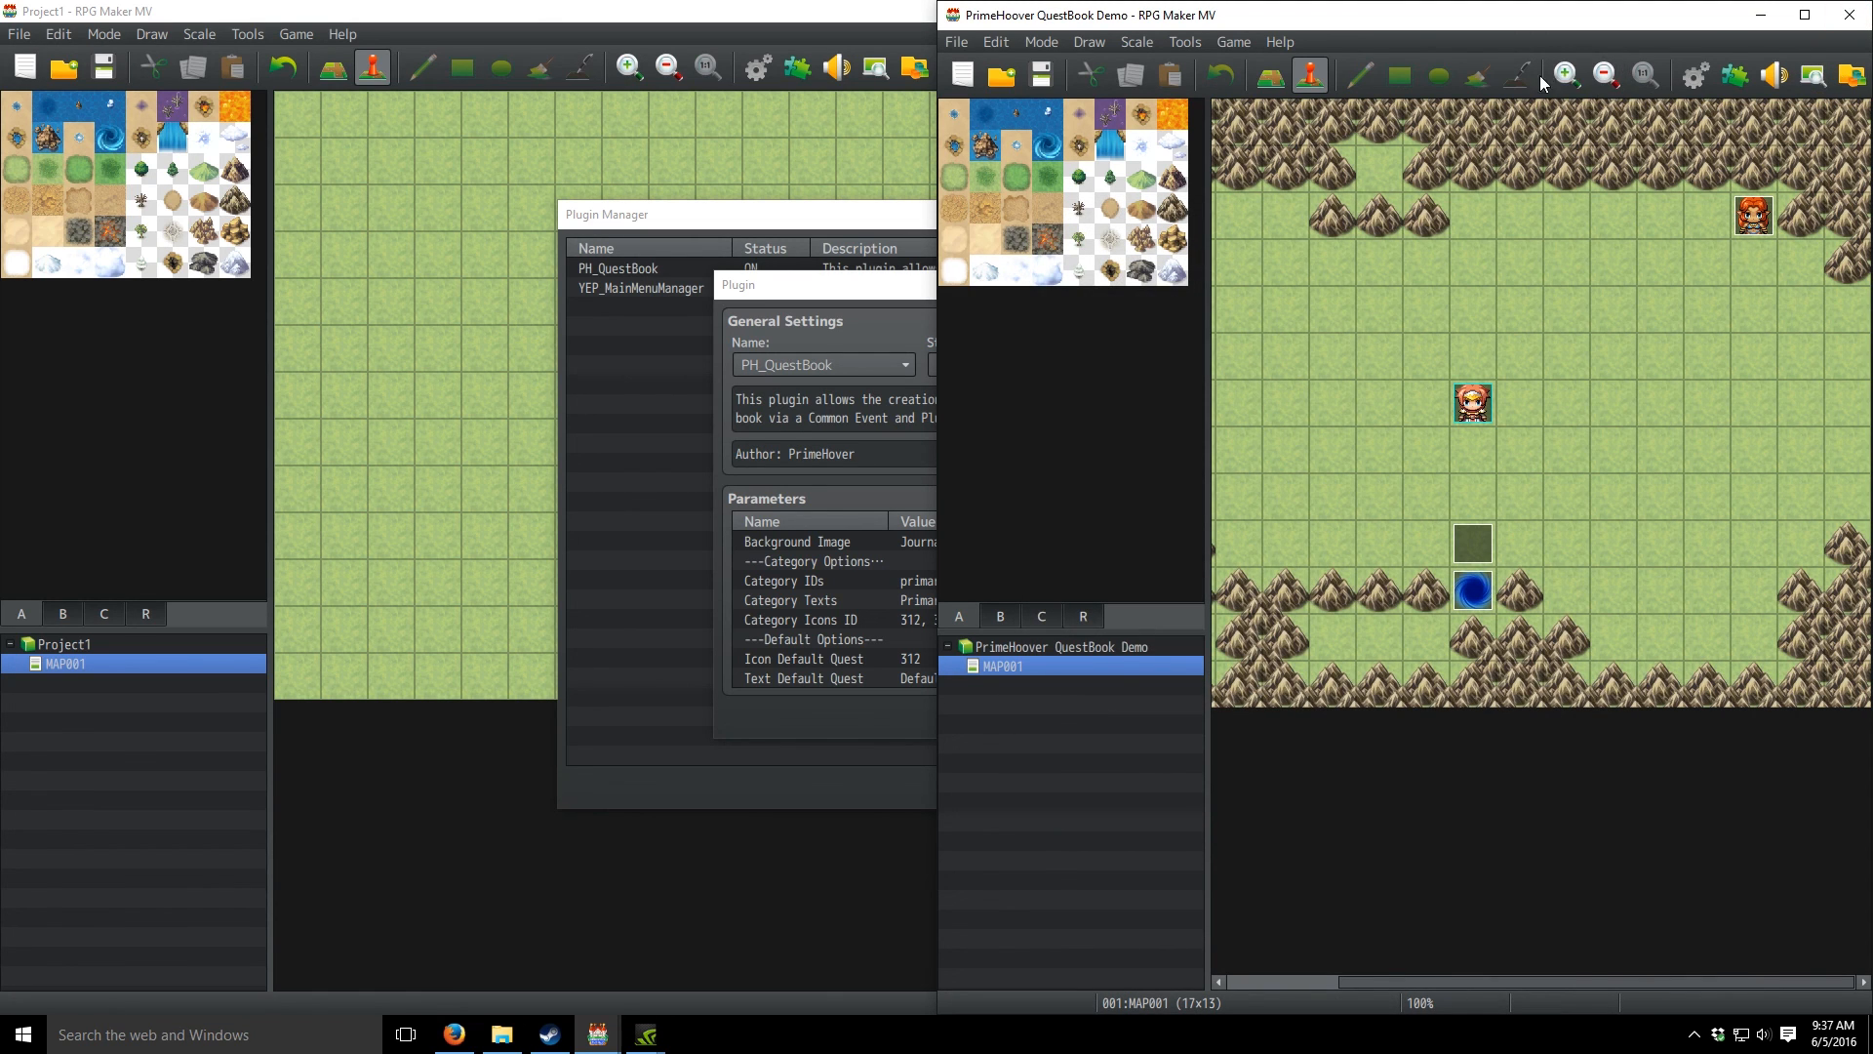
drag(1460, 22, 1213, 22)
click(1558, 13)
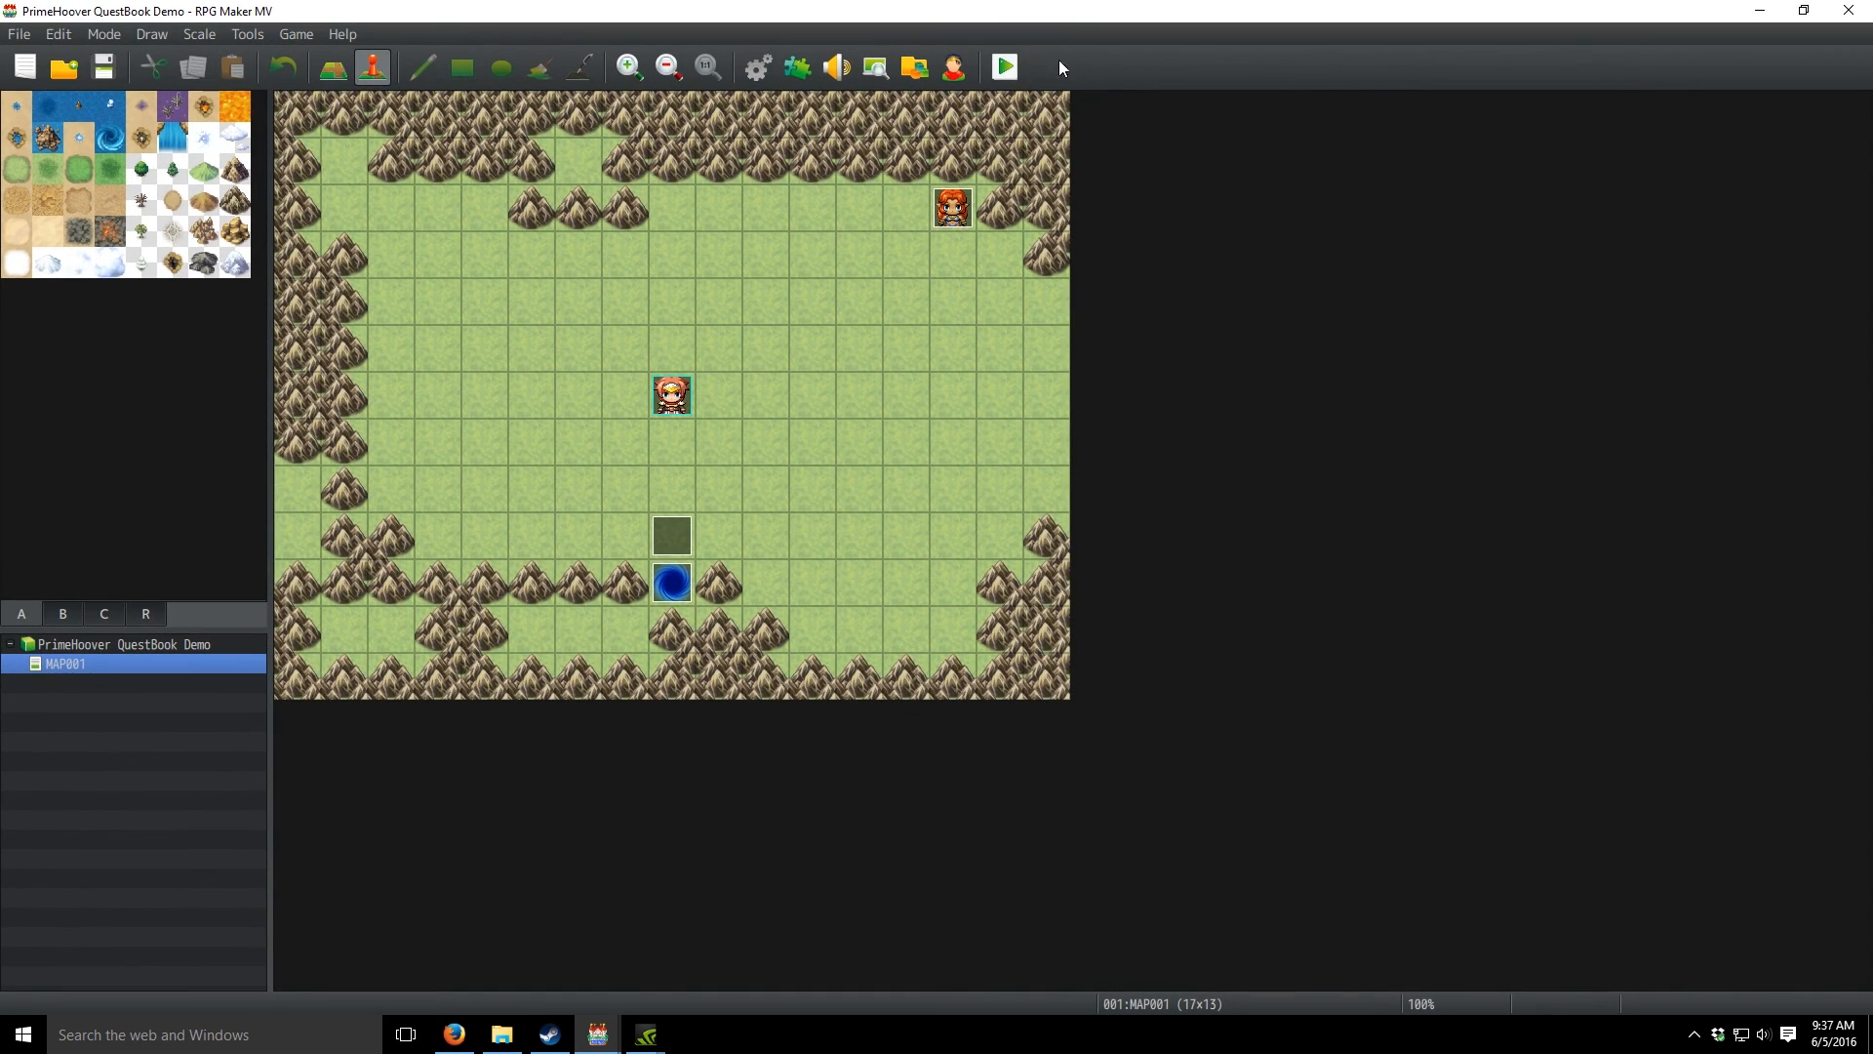
- Playtest the demo project in a new game and walk the party toward the blue portal
click(1005, 66)
click(854, 561)
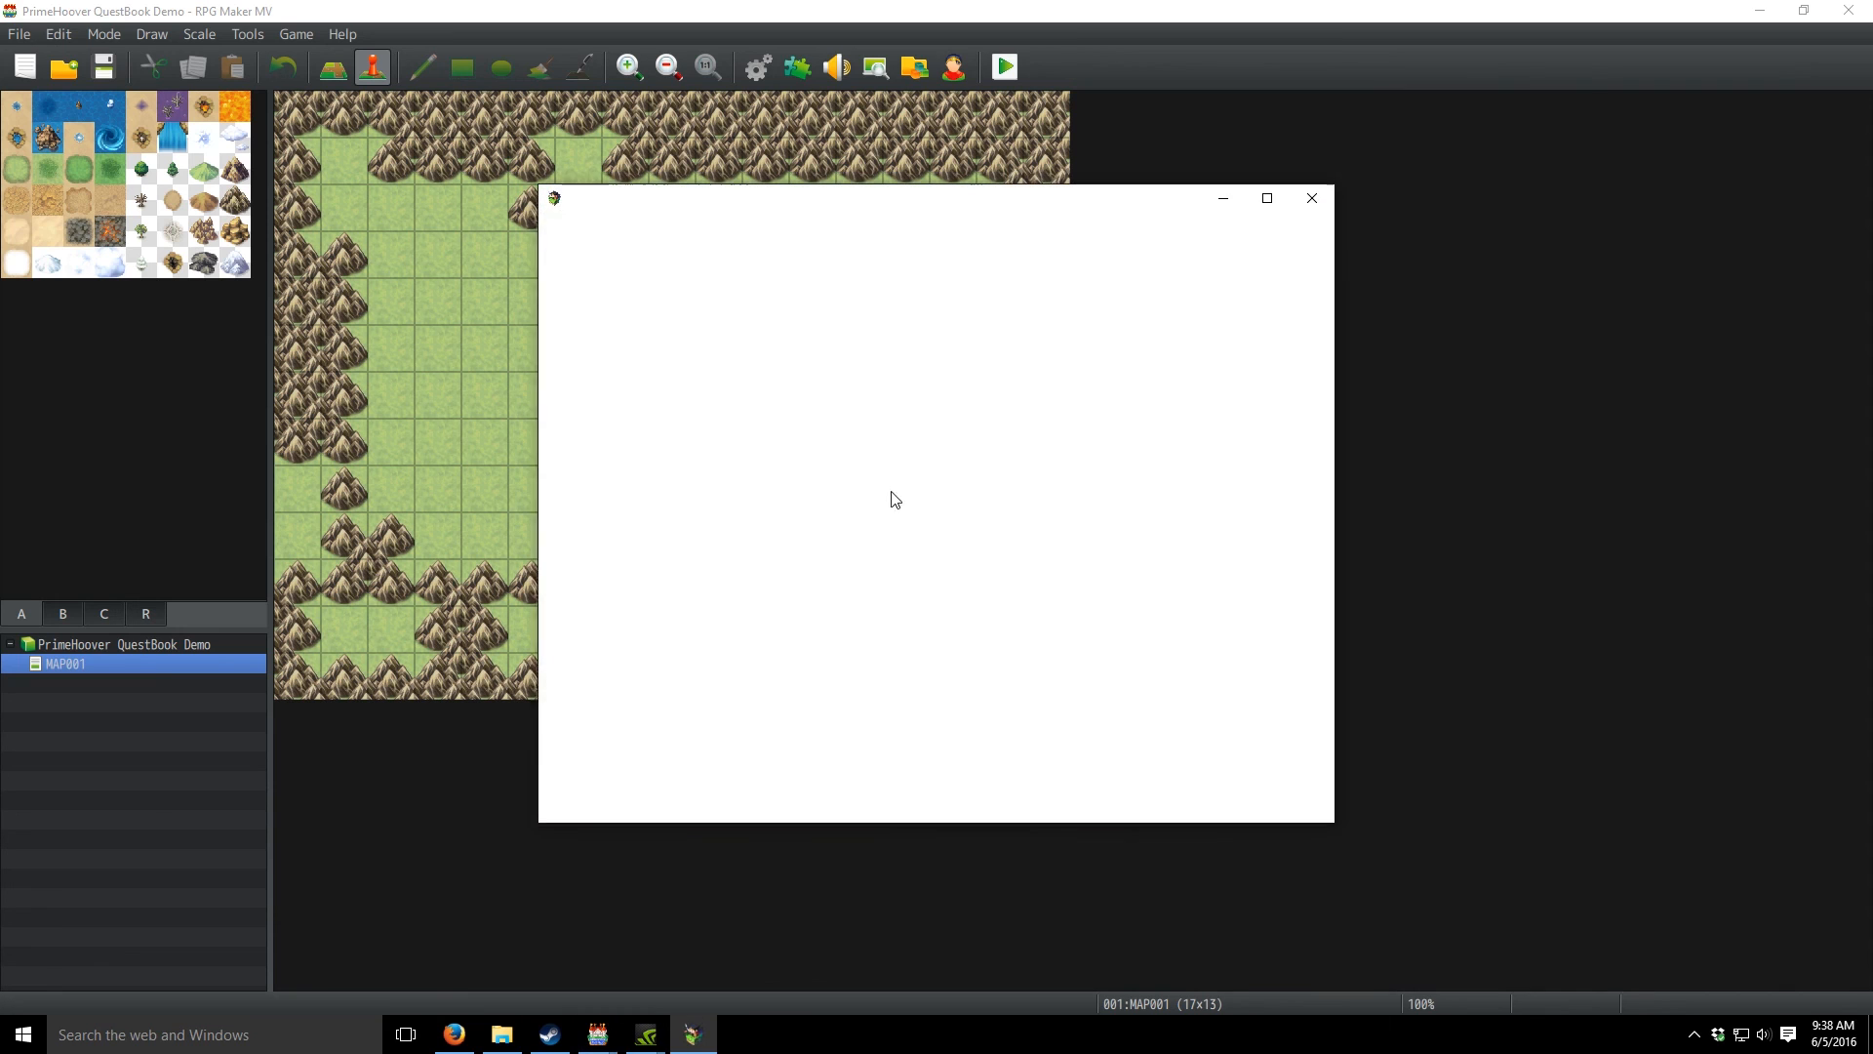
click(981, 629)
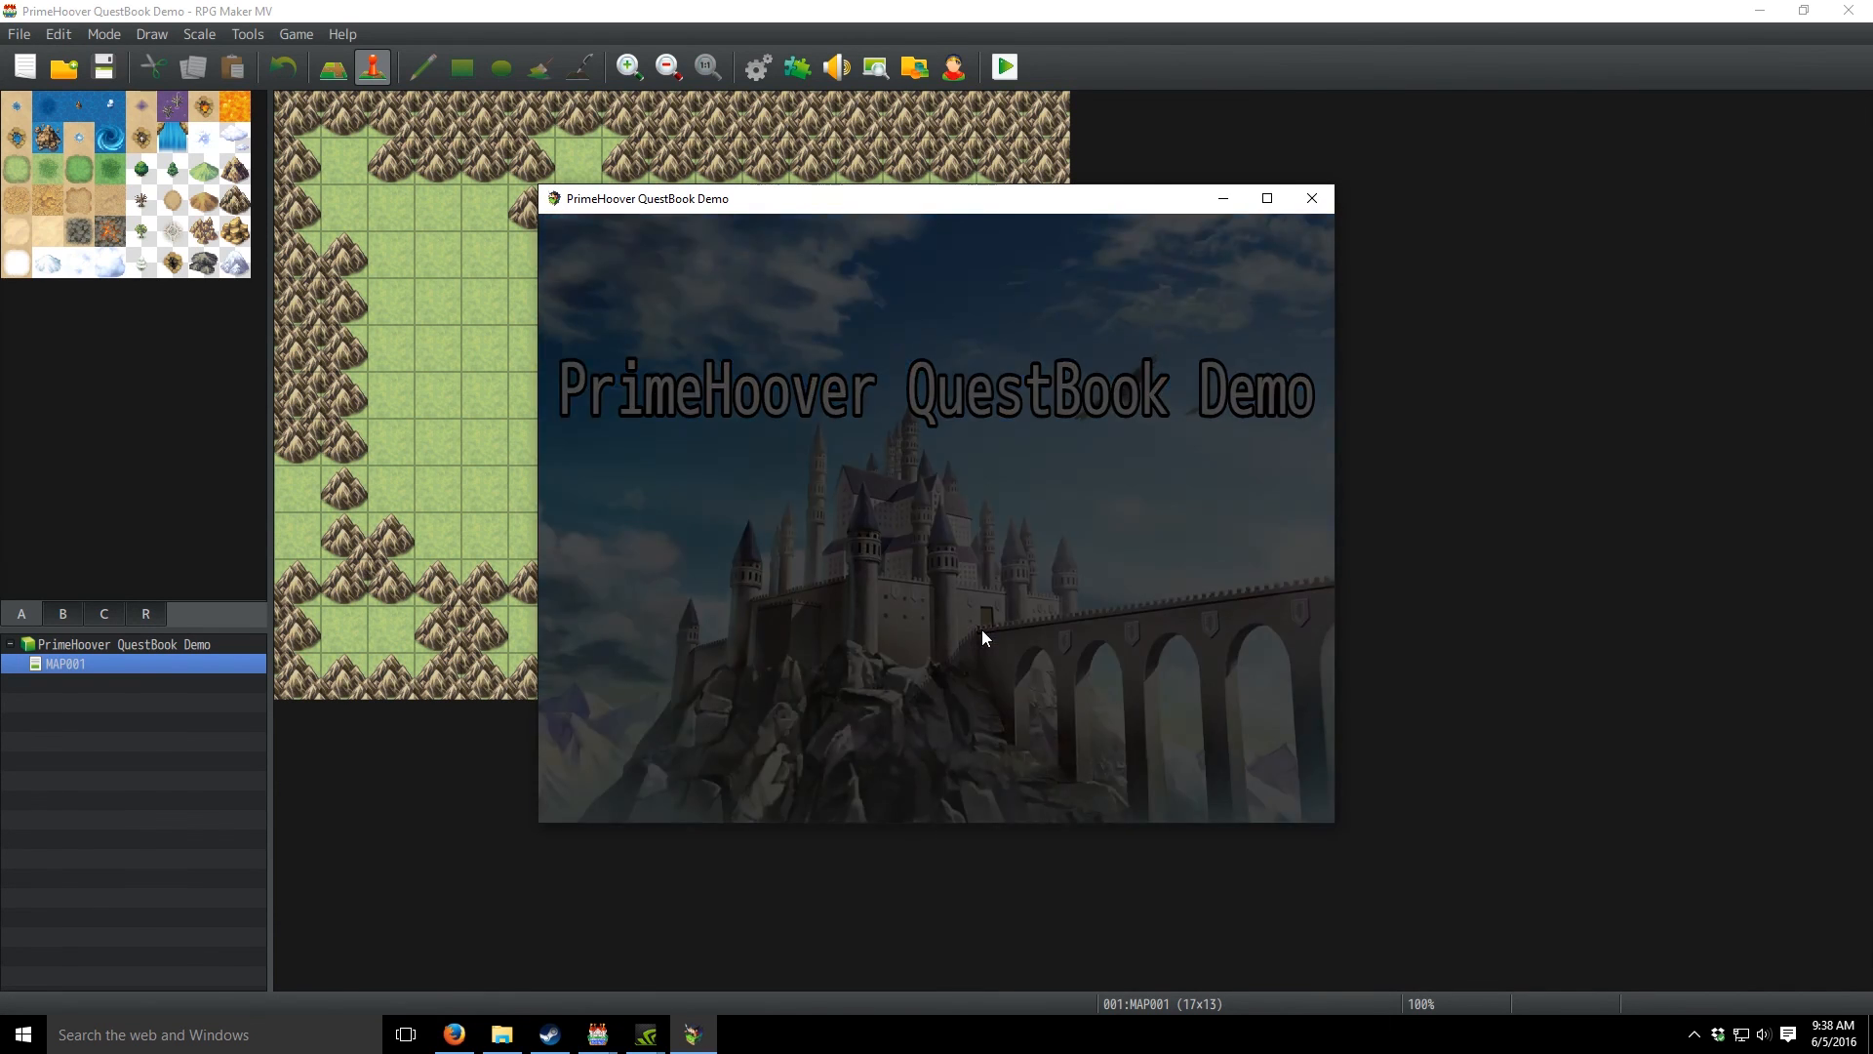
click(943, 702)
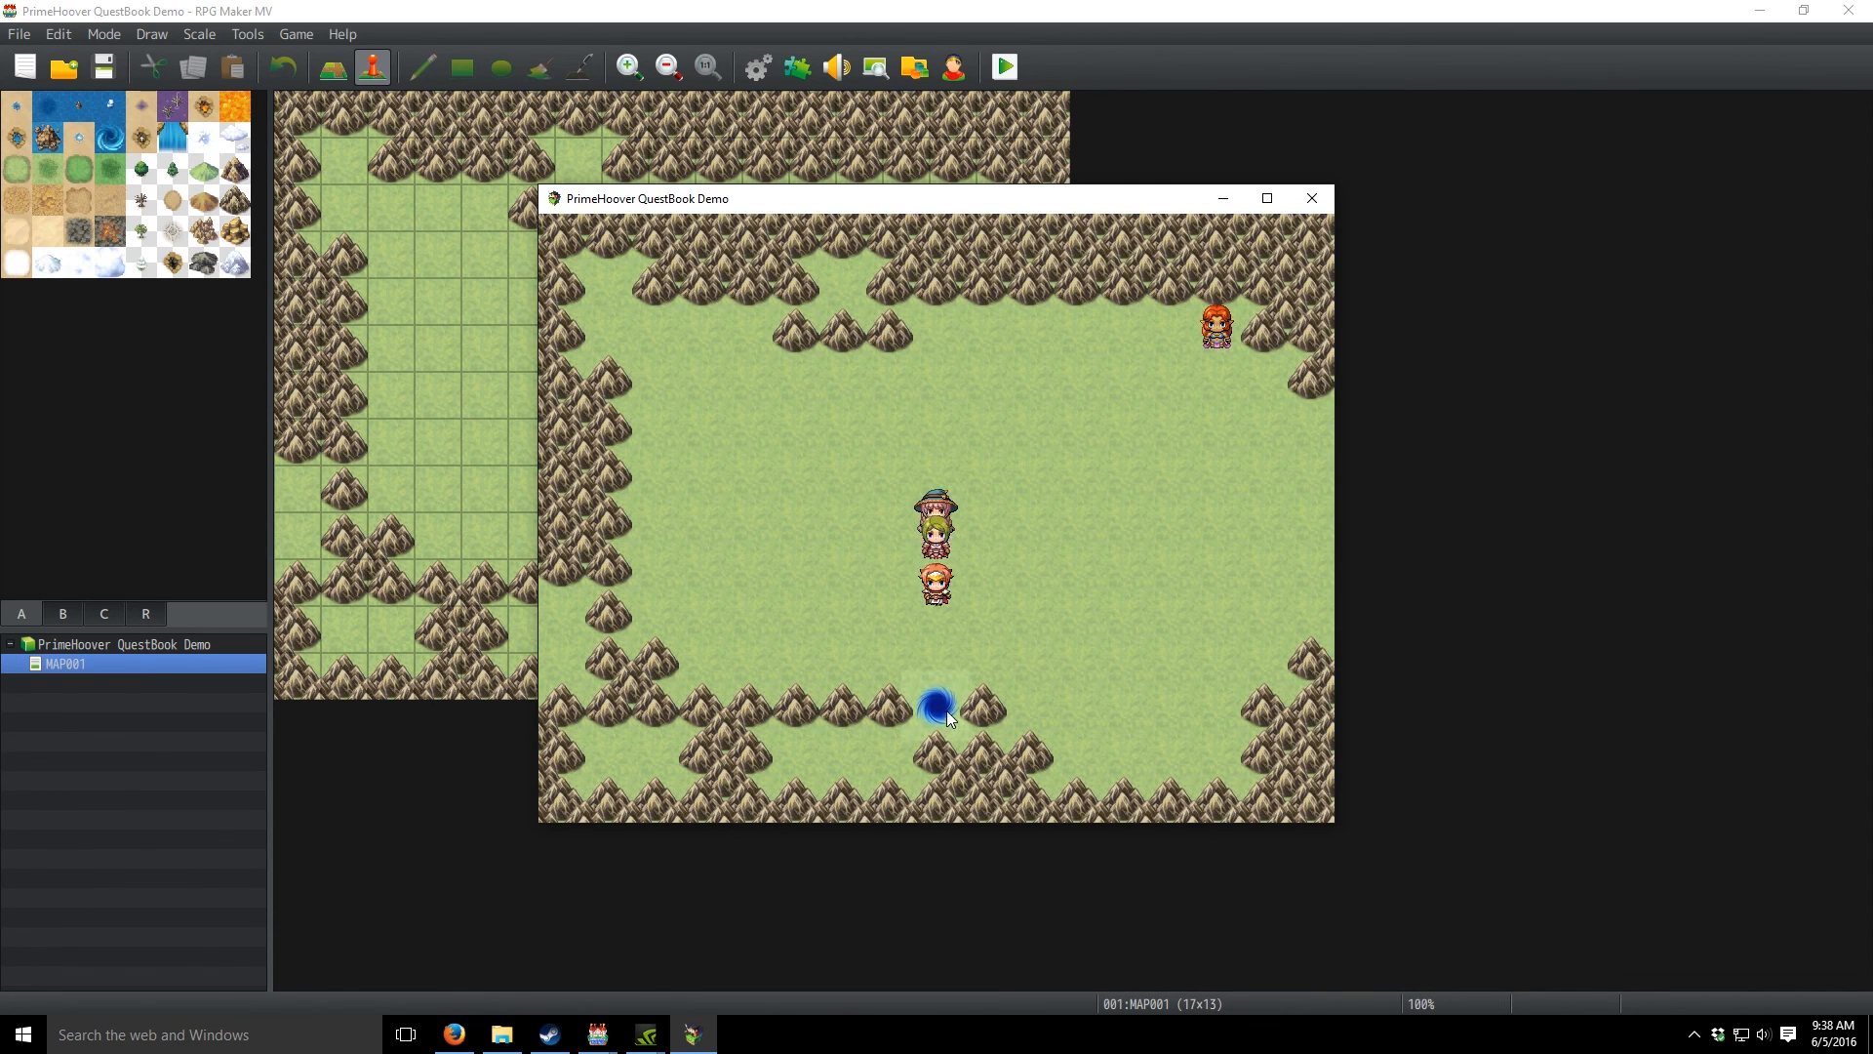
click(1004, 677)
click(1003, 676)
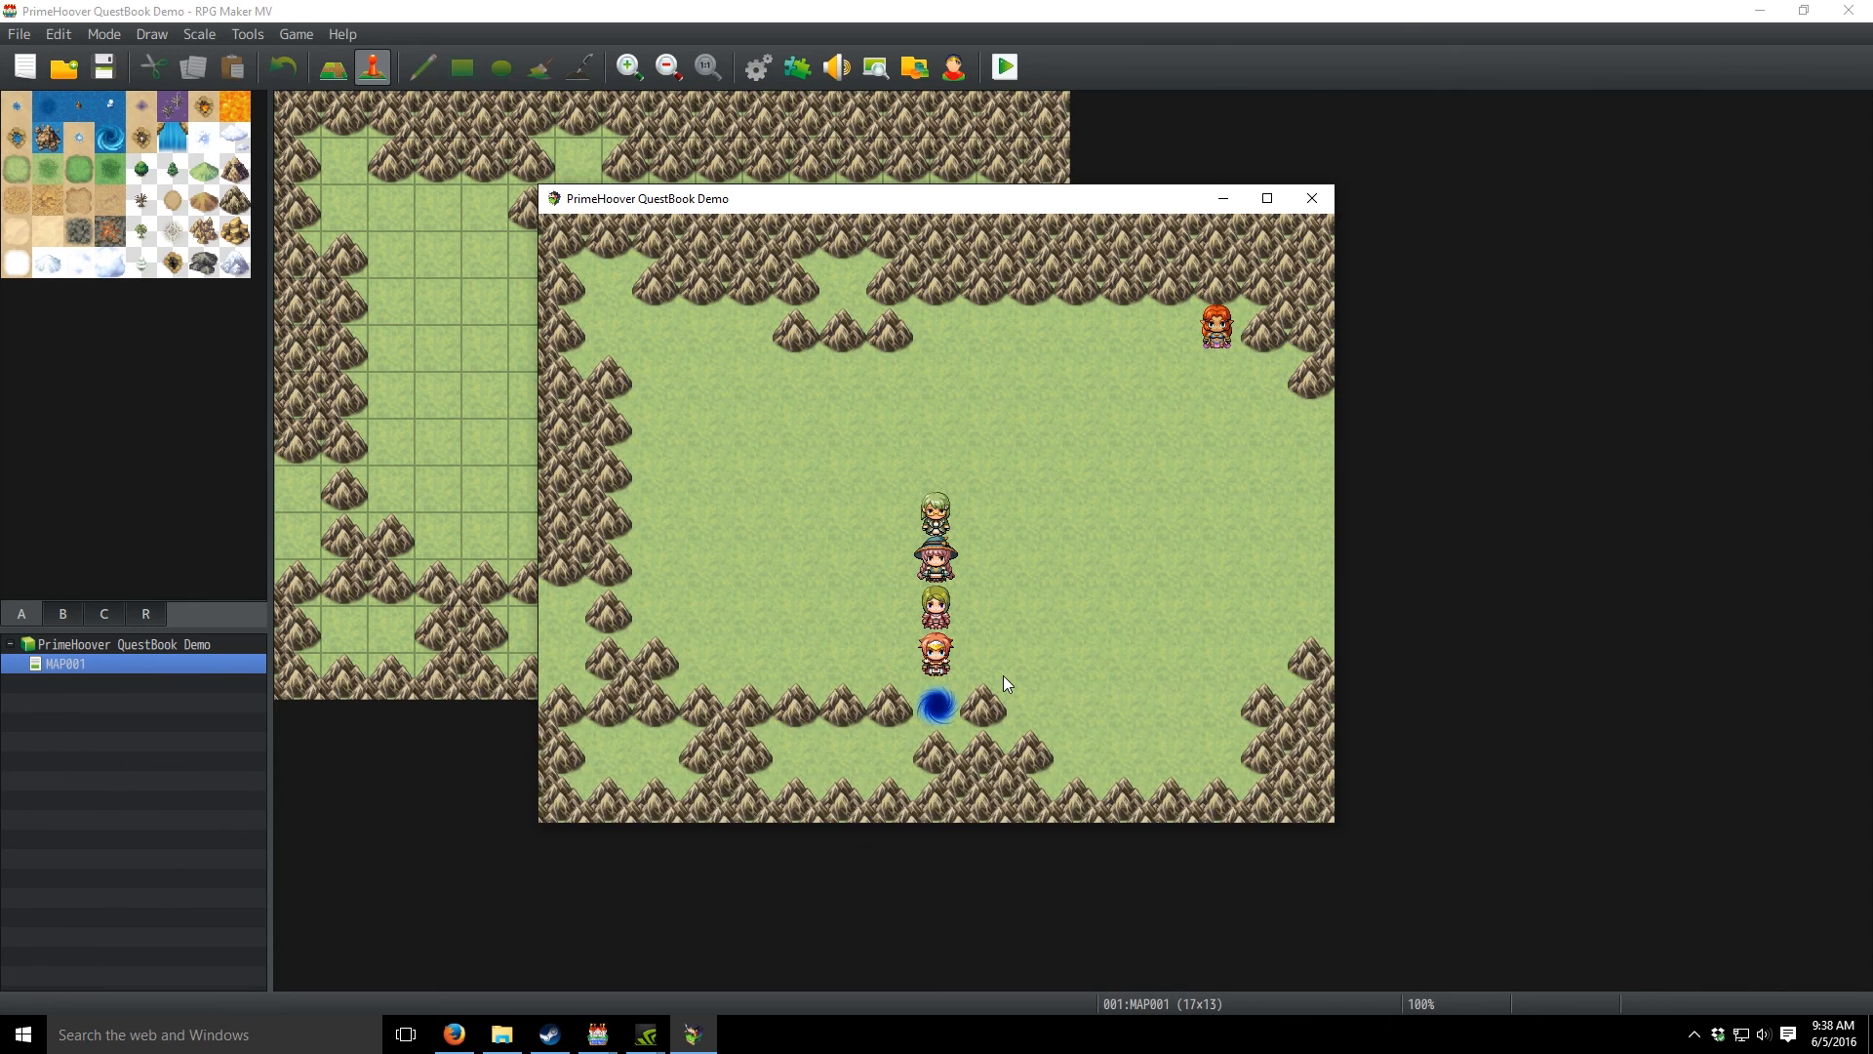
- Open the Journal from the demo game's main menu, view its quest categories, and close the playtest
right_click(1003, 675)
click(620, 293)
click(620, 292)
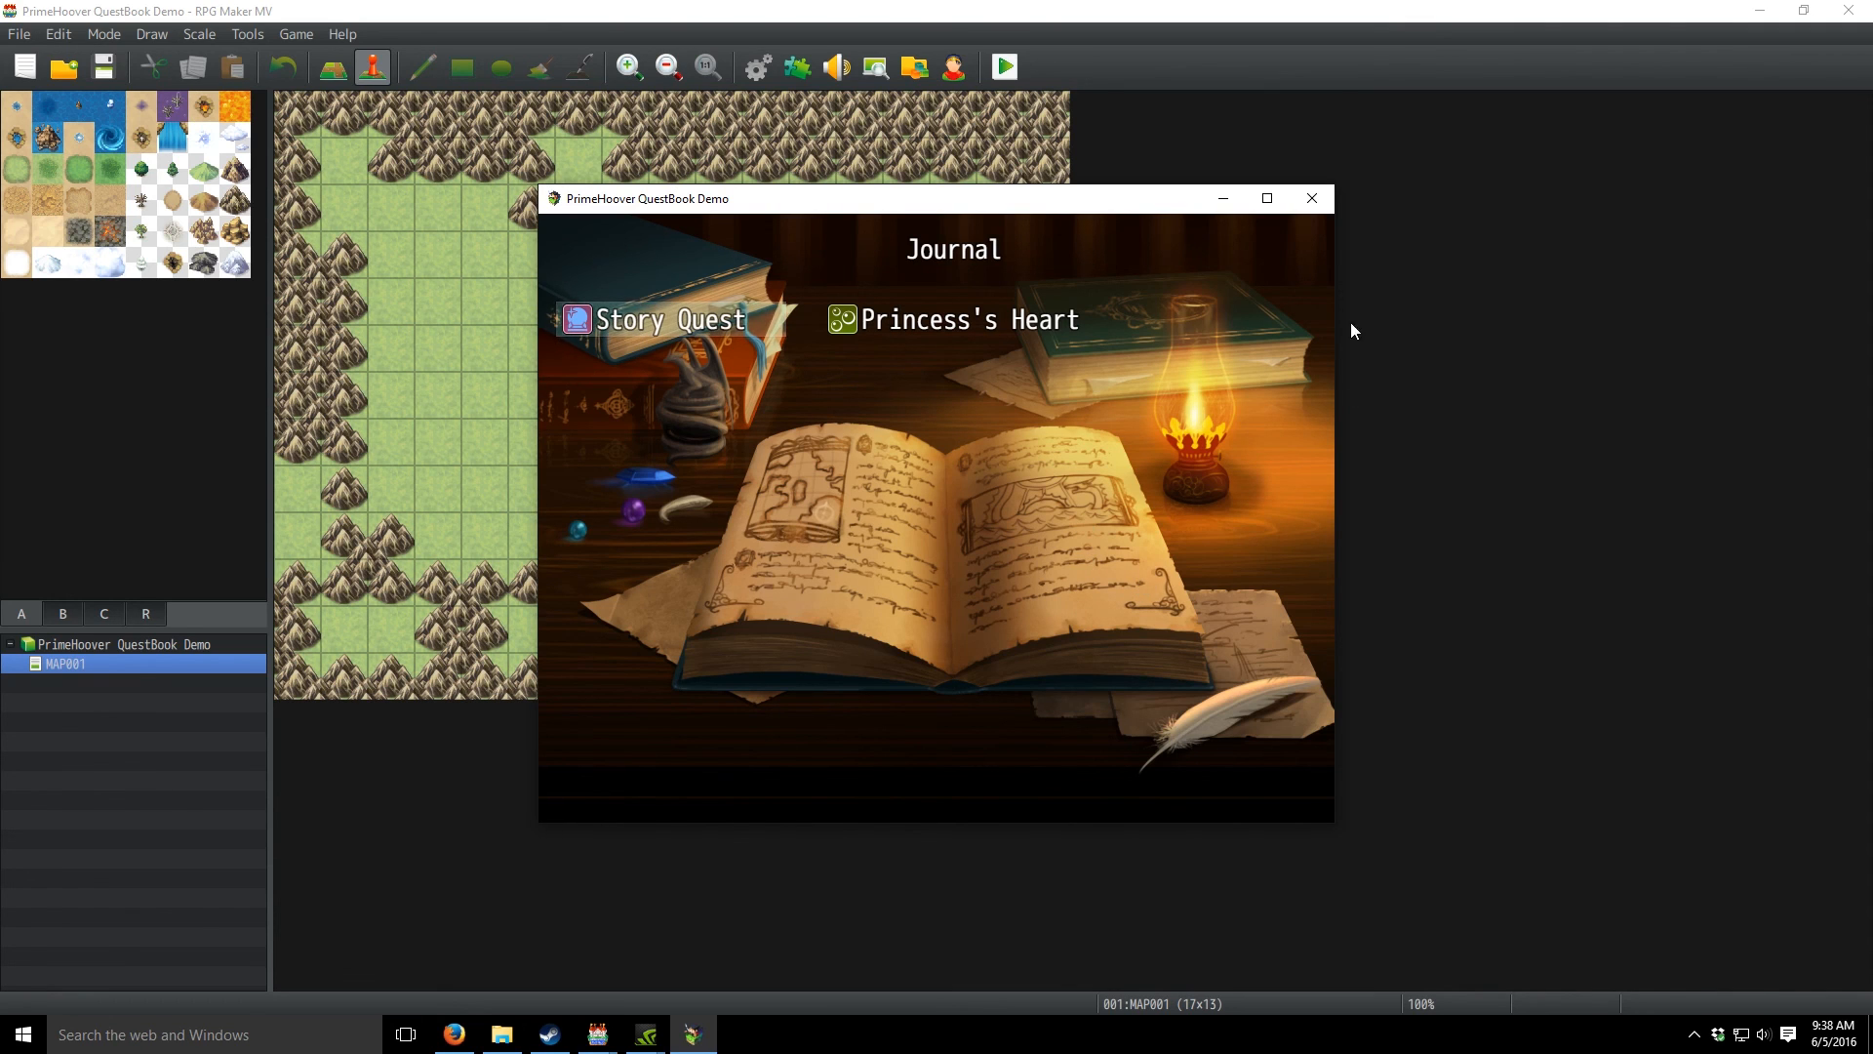
click(1329, 201)
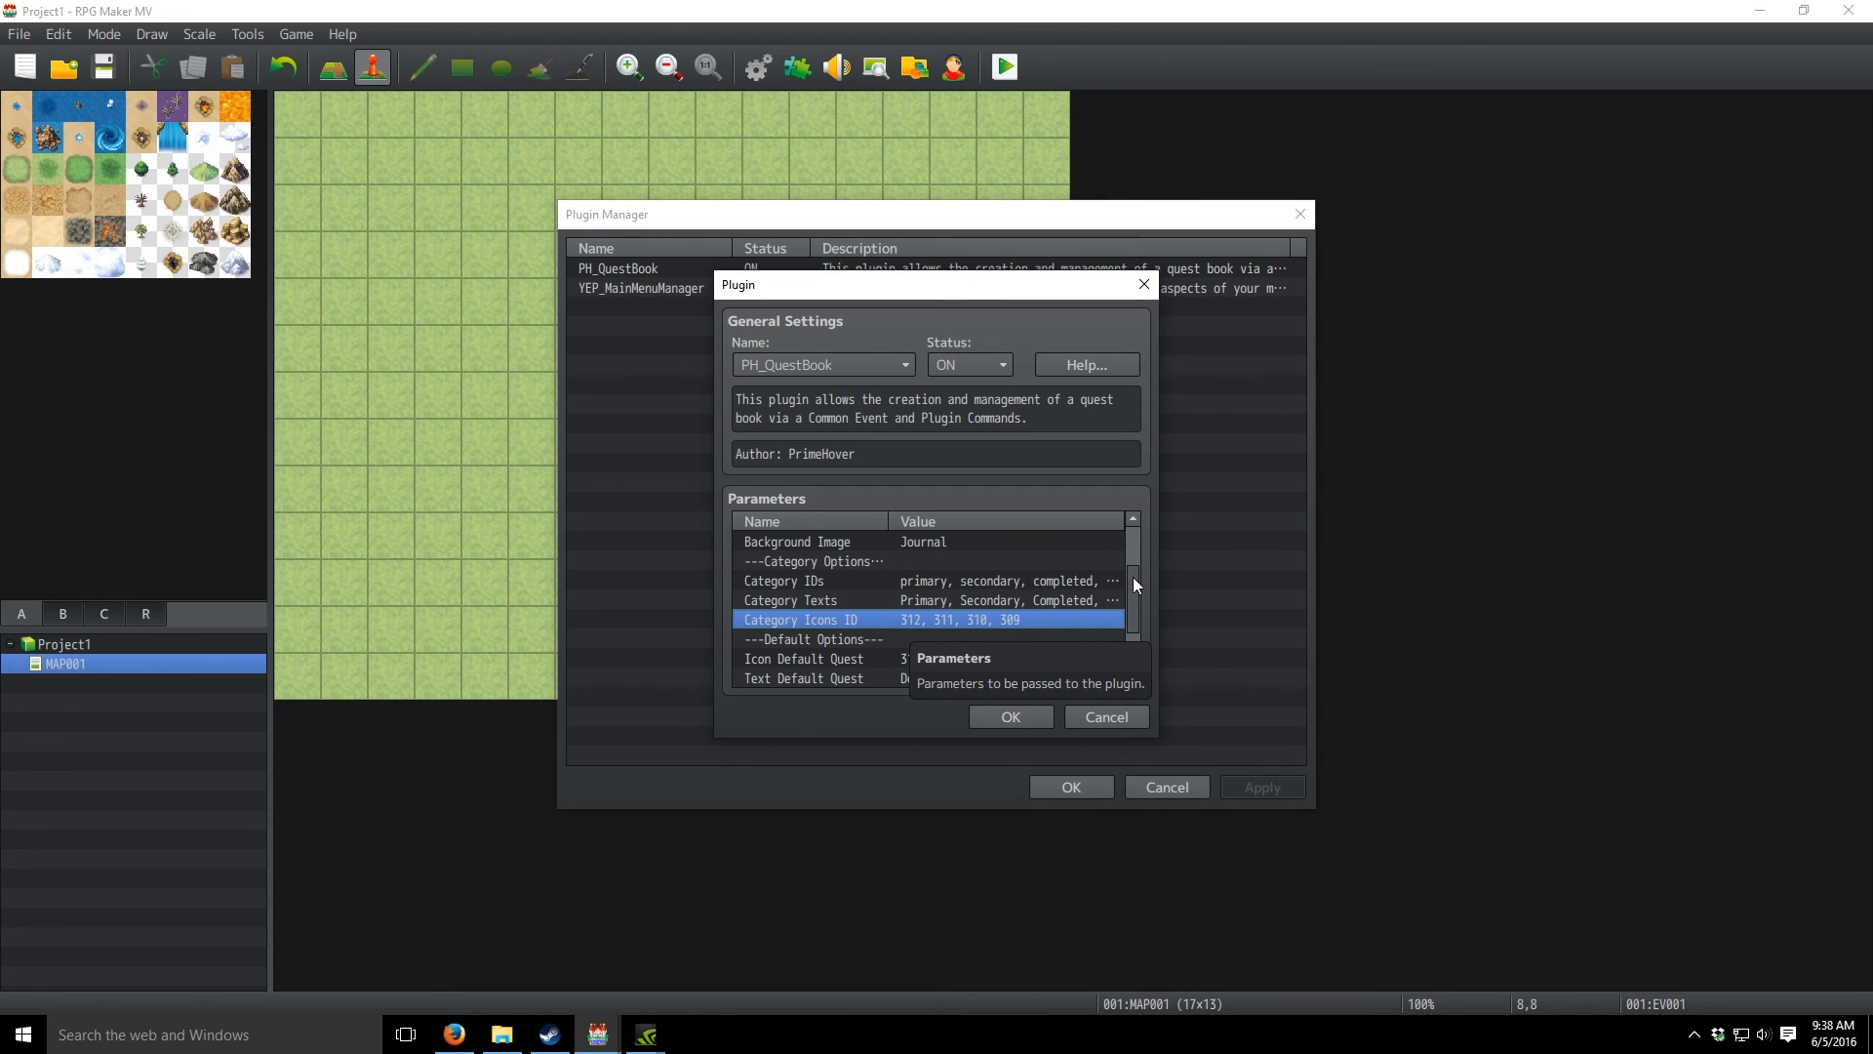
- Look over the Icon Default Quest, Text Default Quest and Text No Quests parameters of PH_QuestBook in Project1
click(917, 642)
scroll(1018, 663, down, 2)
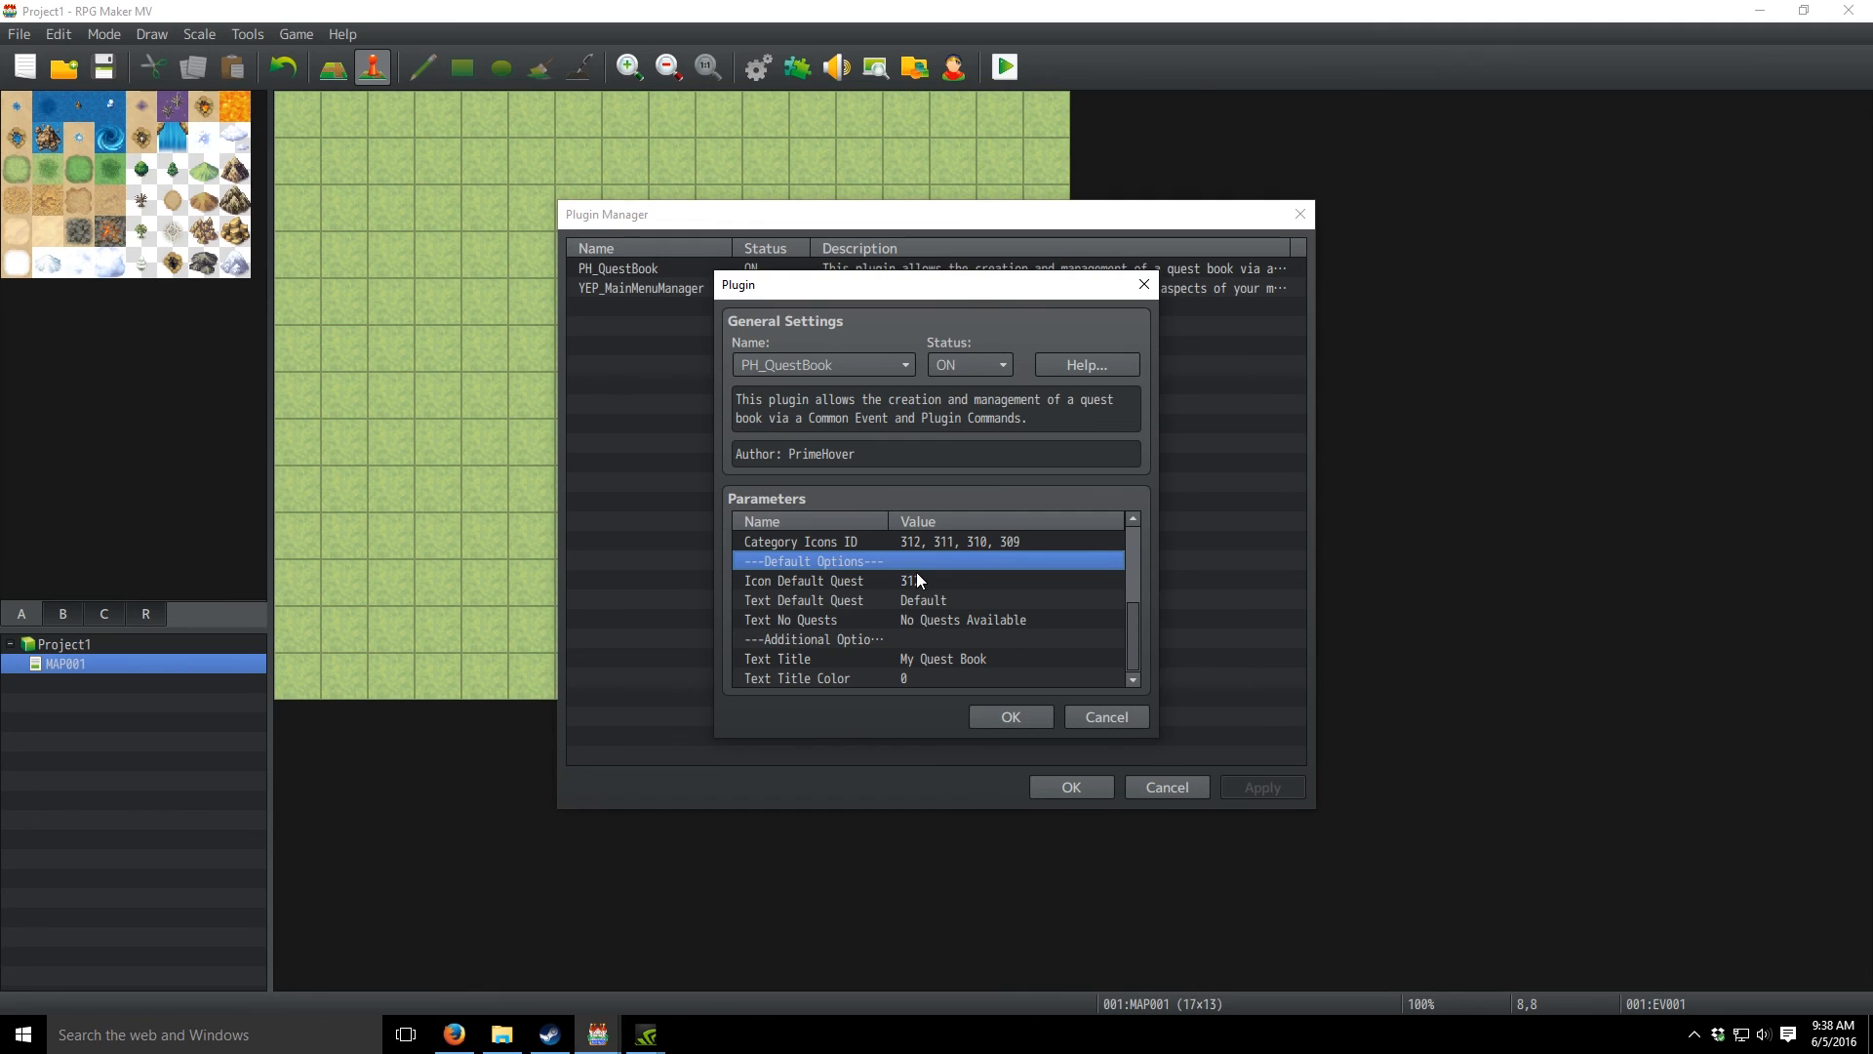
click(936, 587)
click(933, 603)
click(935, 620)
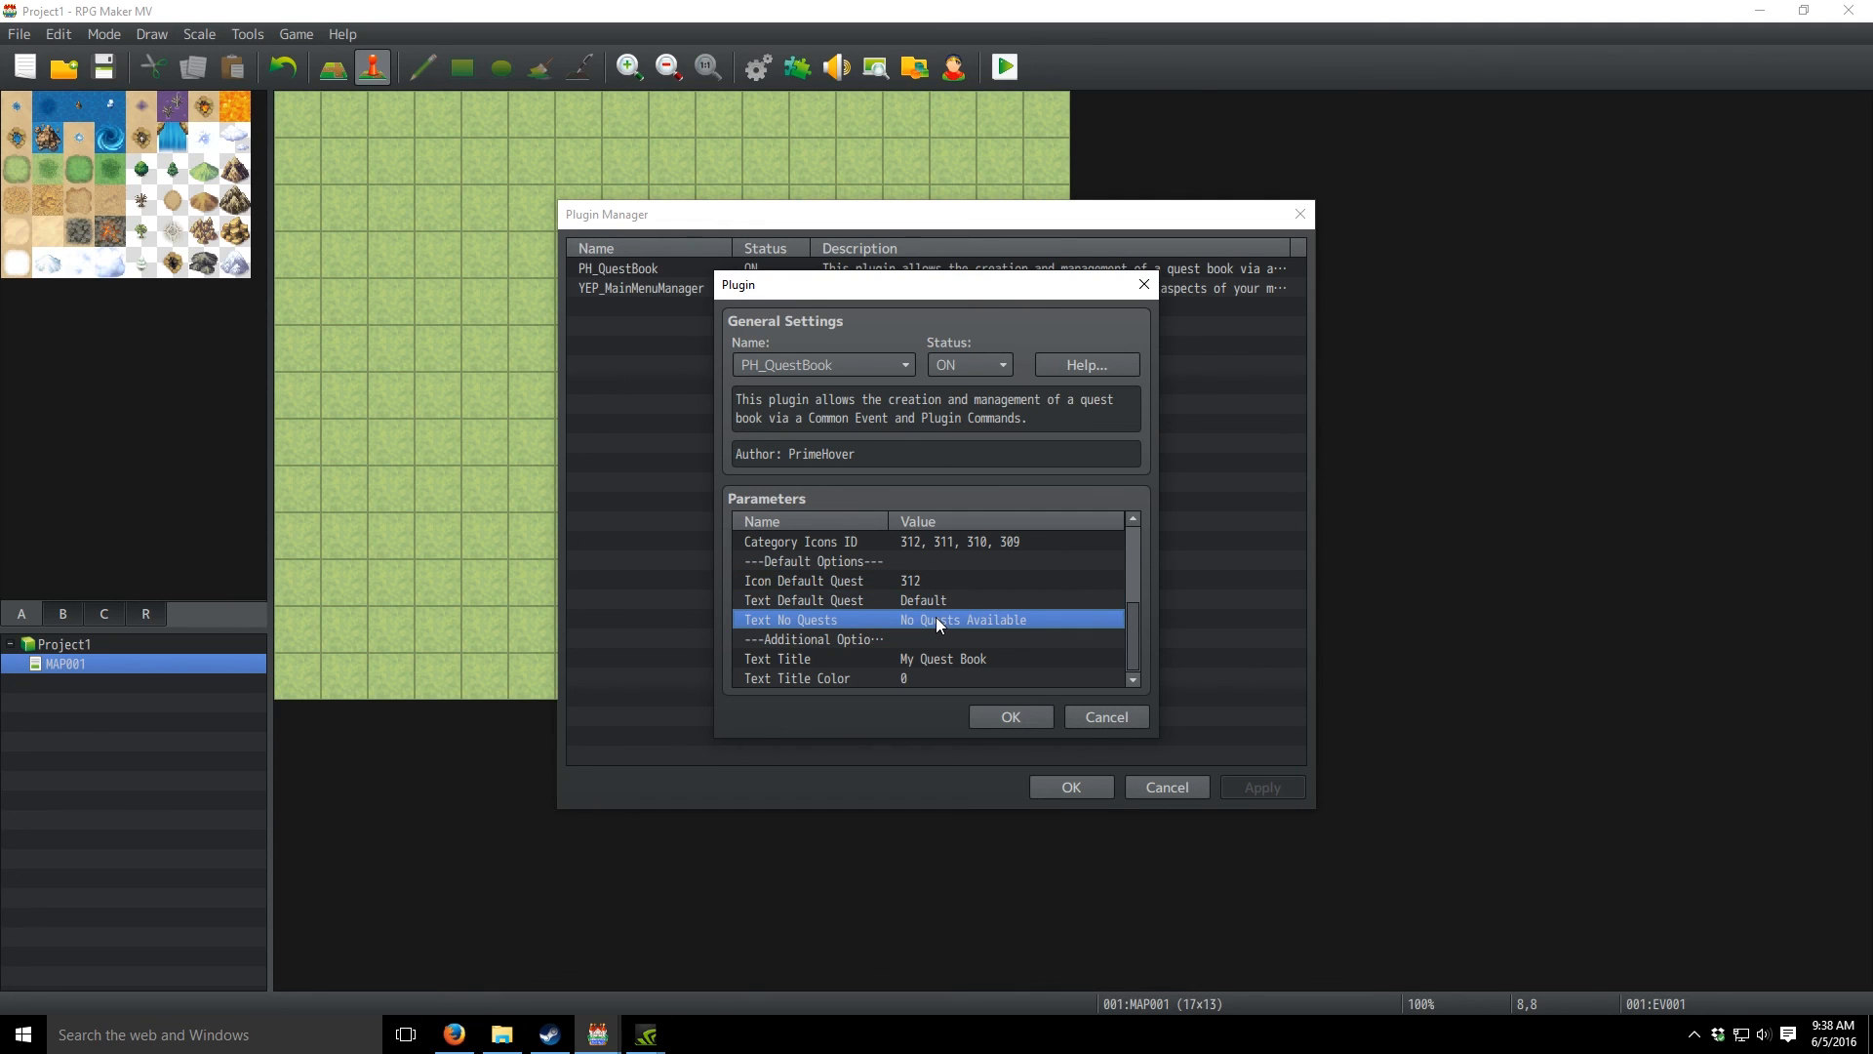
scroll(942, 610, up, 1)
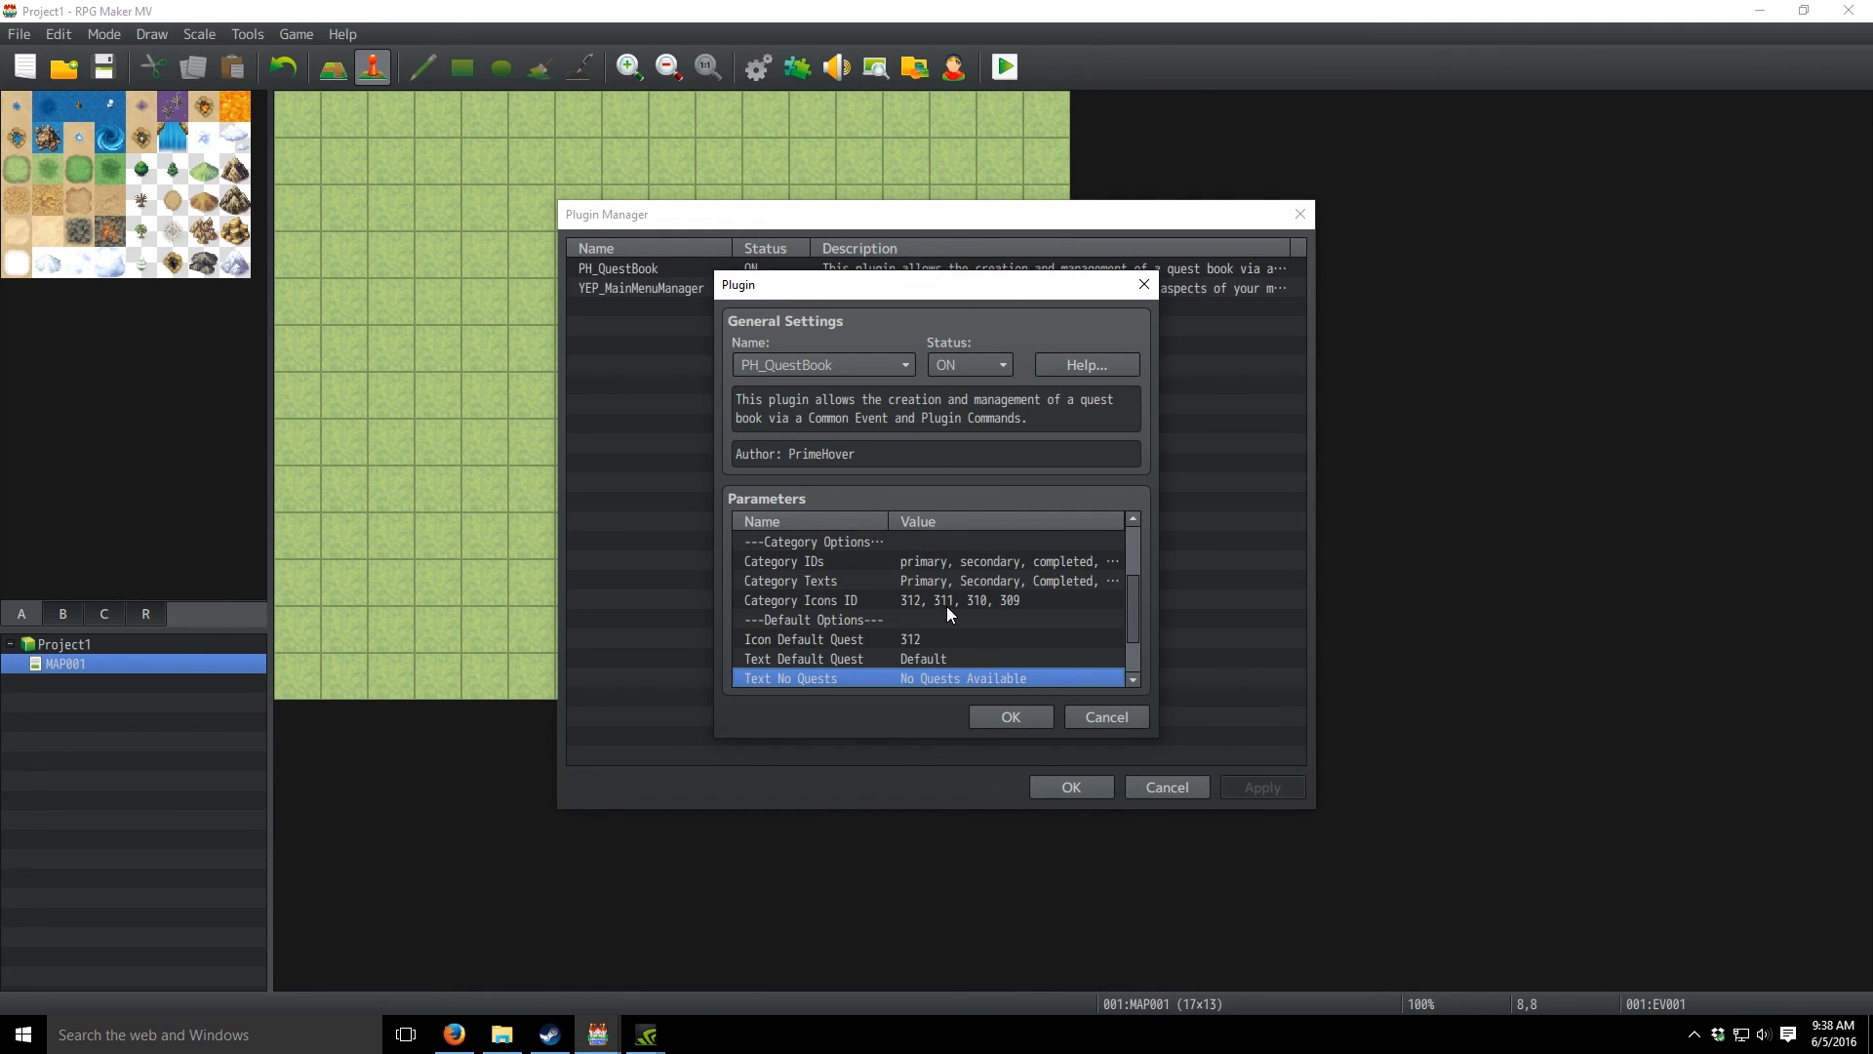
scroll(946, 606, down, 1)
scroll(923, 585, up, 1)
scroll(922, 585, down, 1)
scroll(923, 586, up, 1)
scroll(923, 593, down, 1)
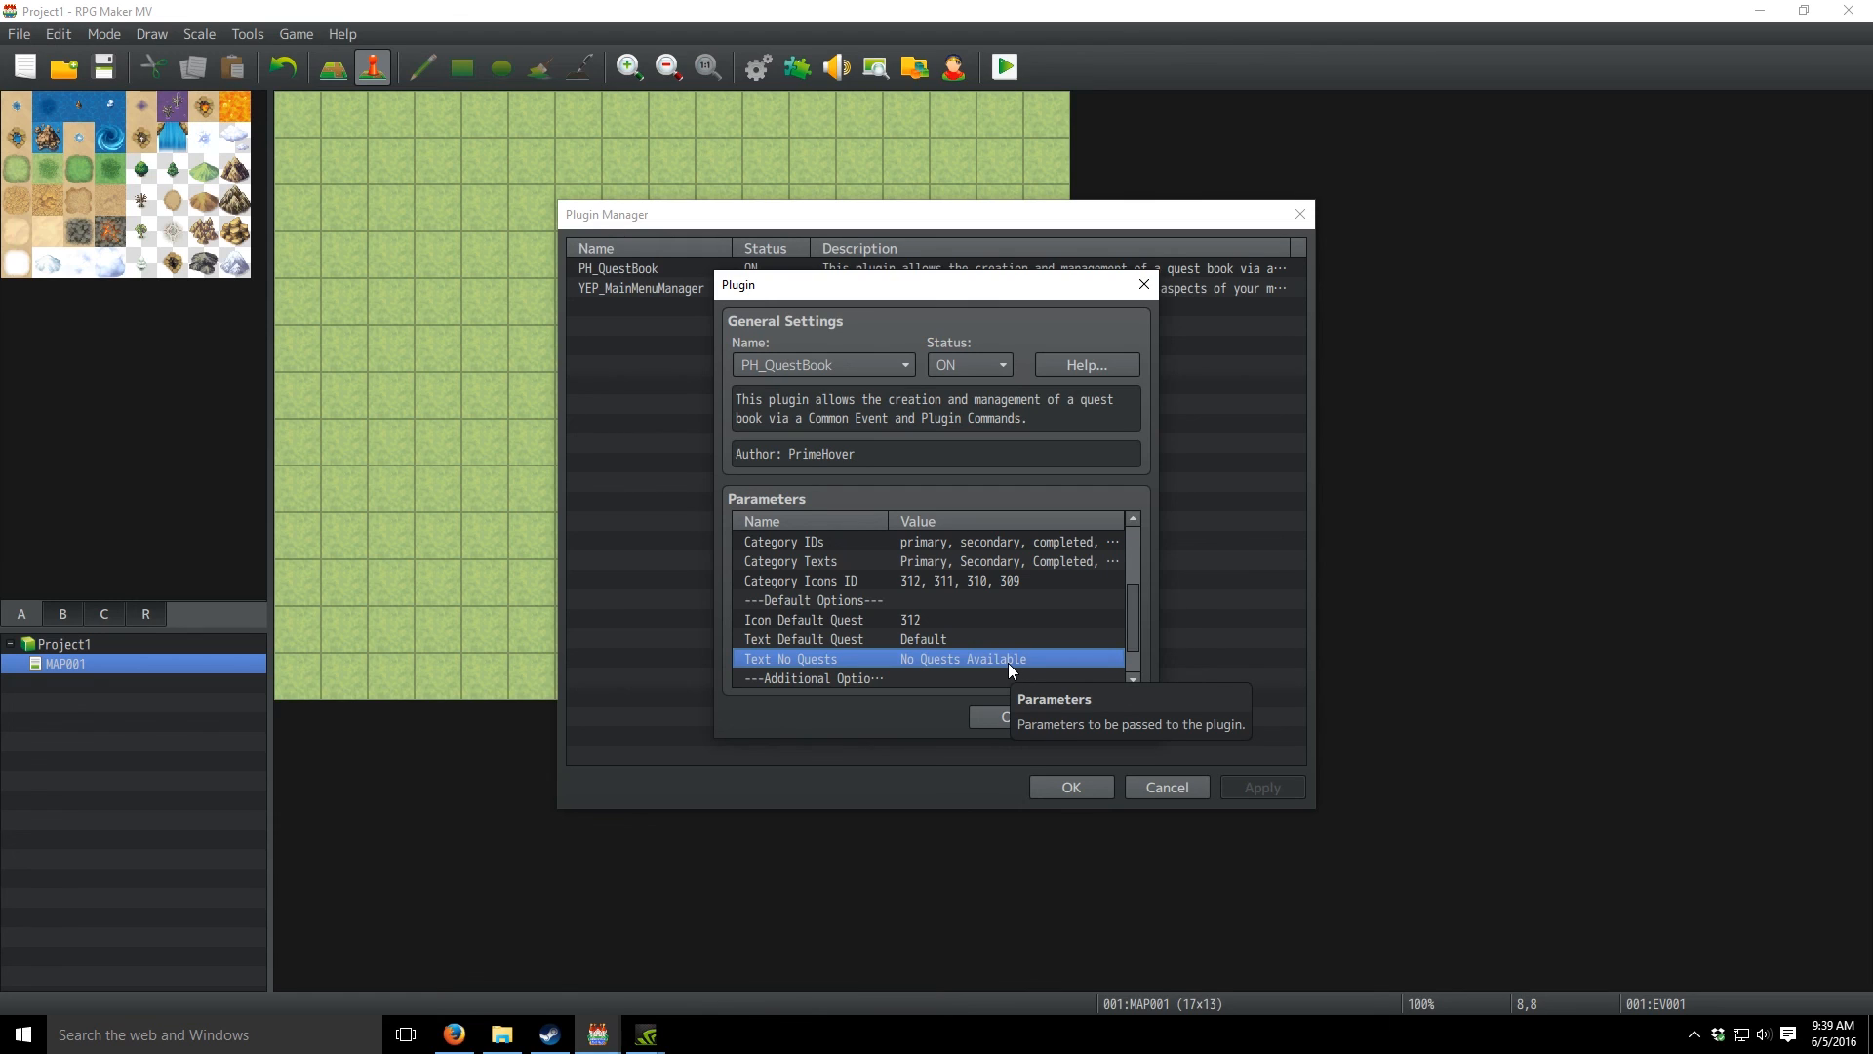
- Set the Text Default Quest parameter to "Duh"
click(921, 640)
double_click(921, 640)
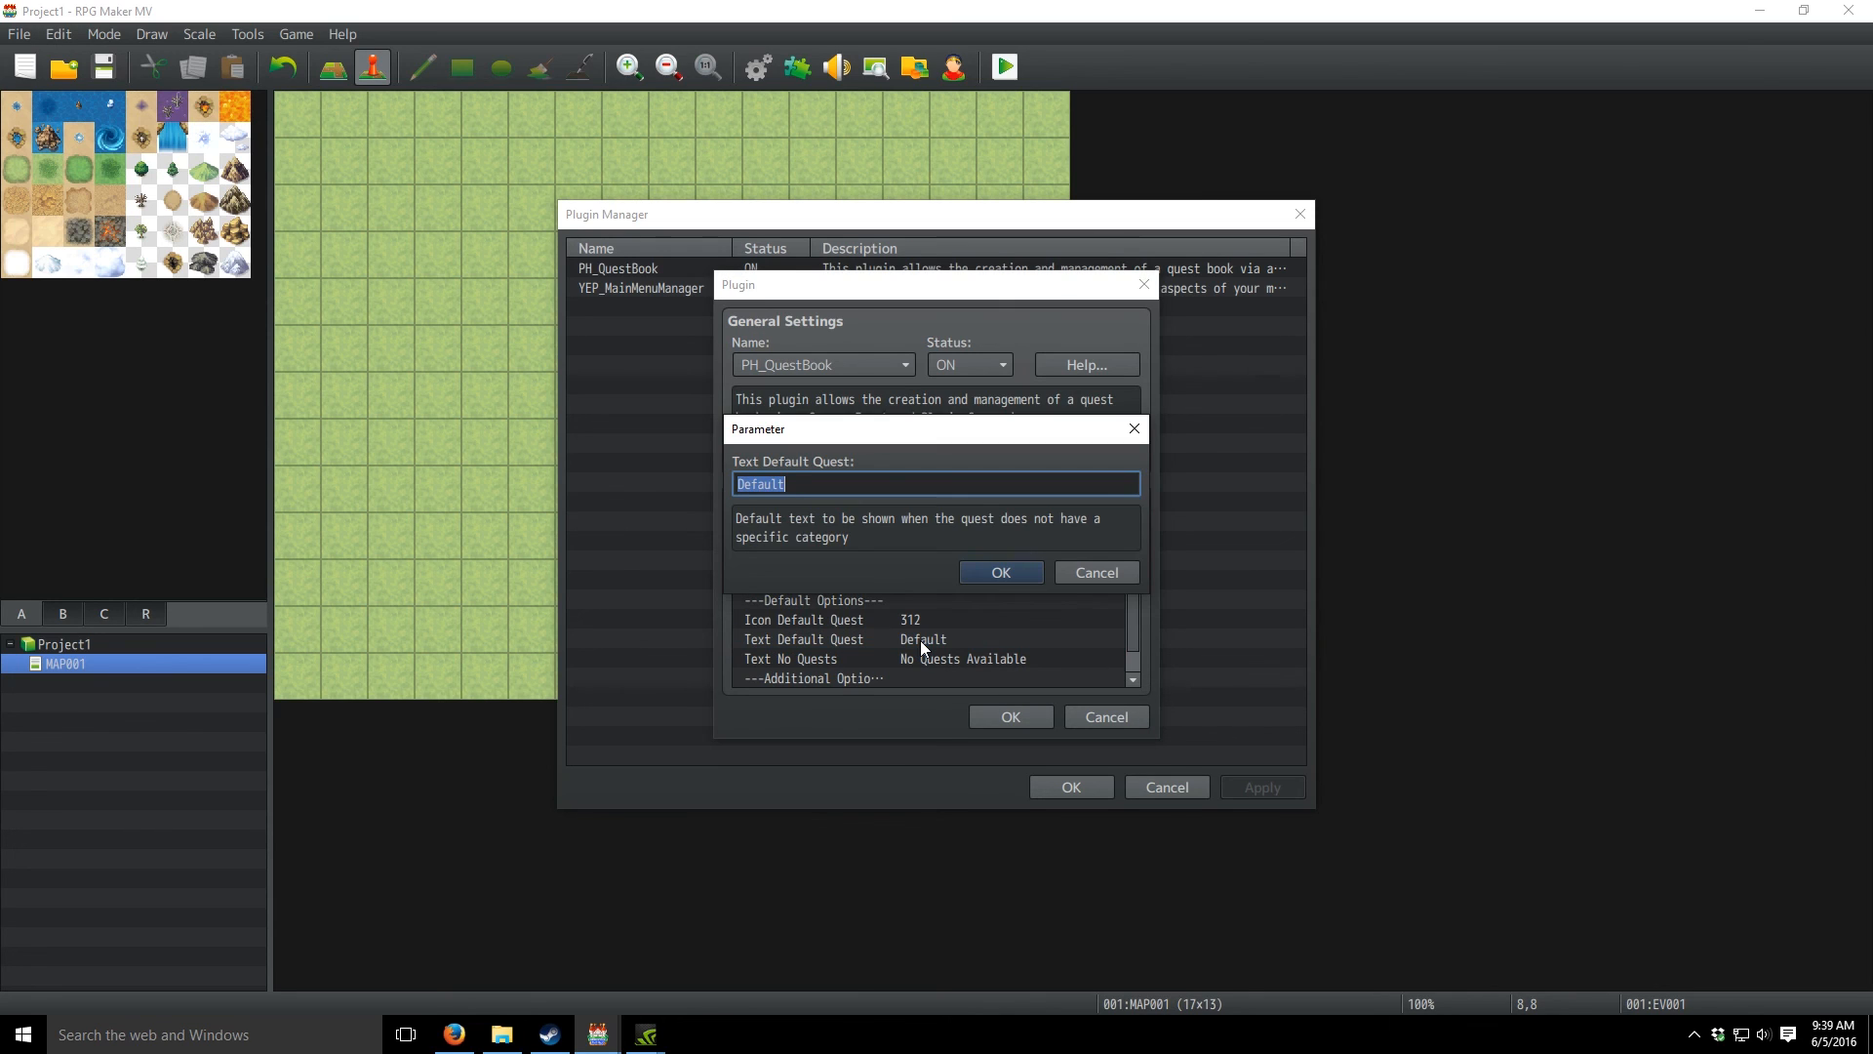
text(Duh)
click(1003, 570)
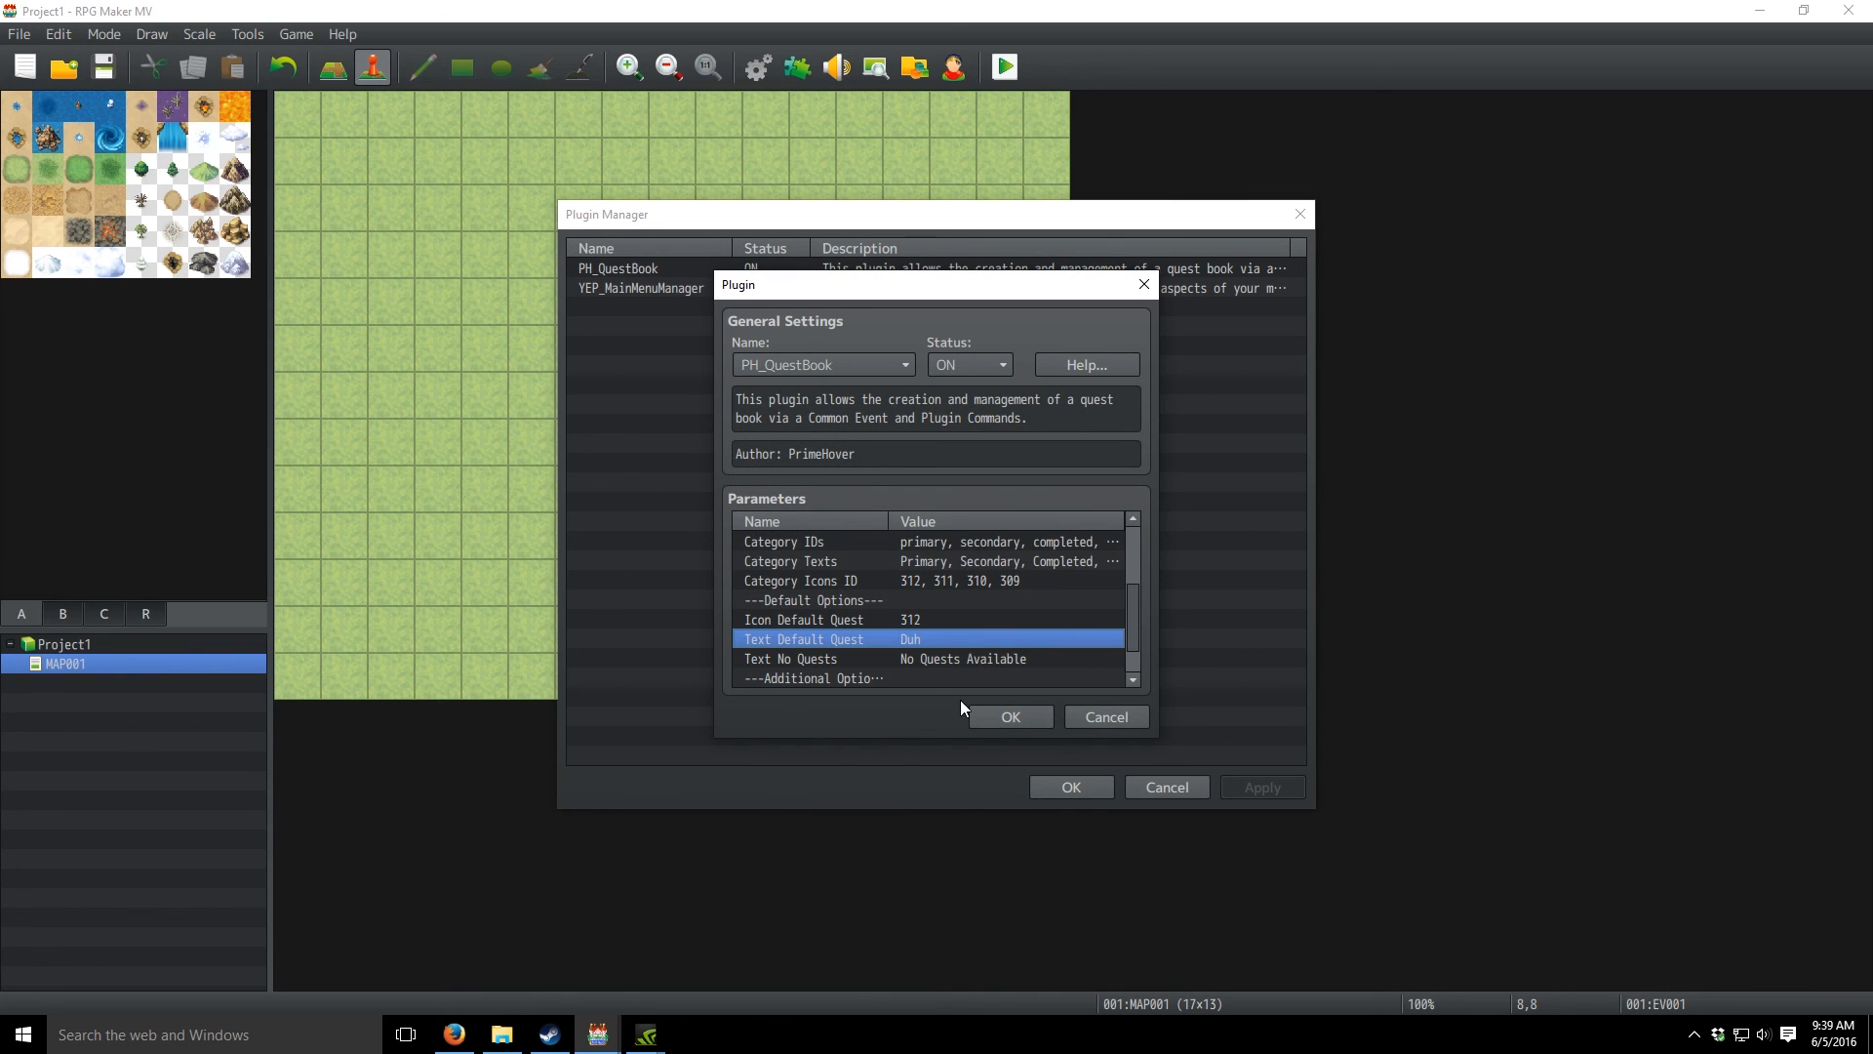
- Set the Text No Quests parameter to "Get to Work!"
click(902, 622)
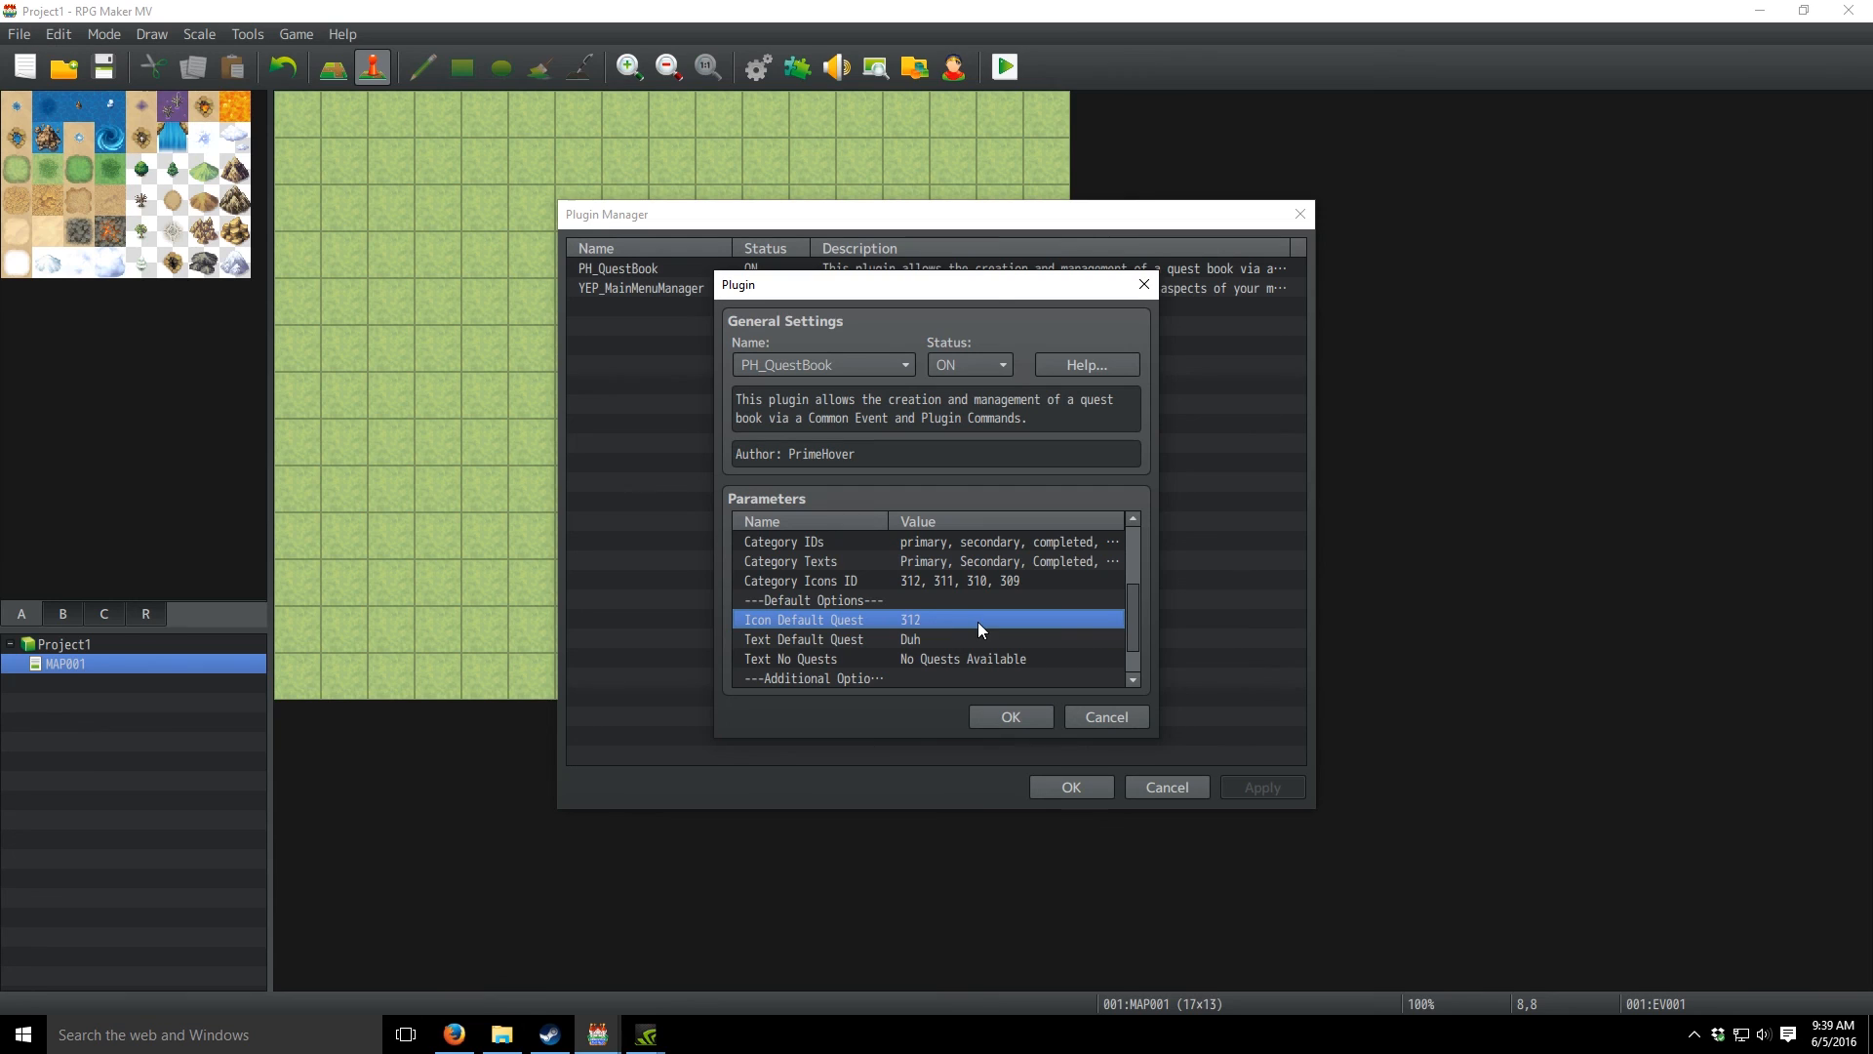
click(942, 656)
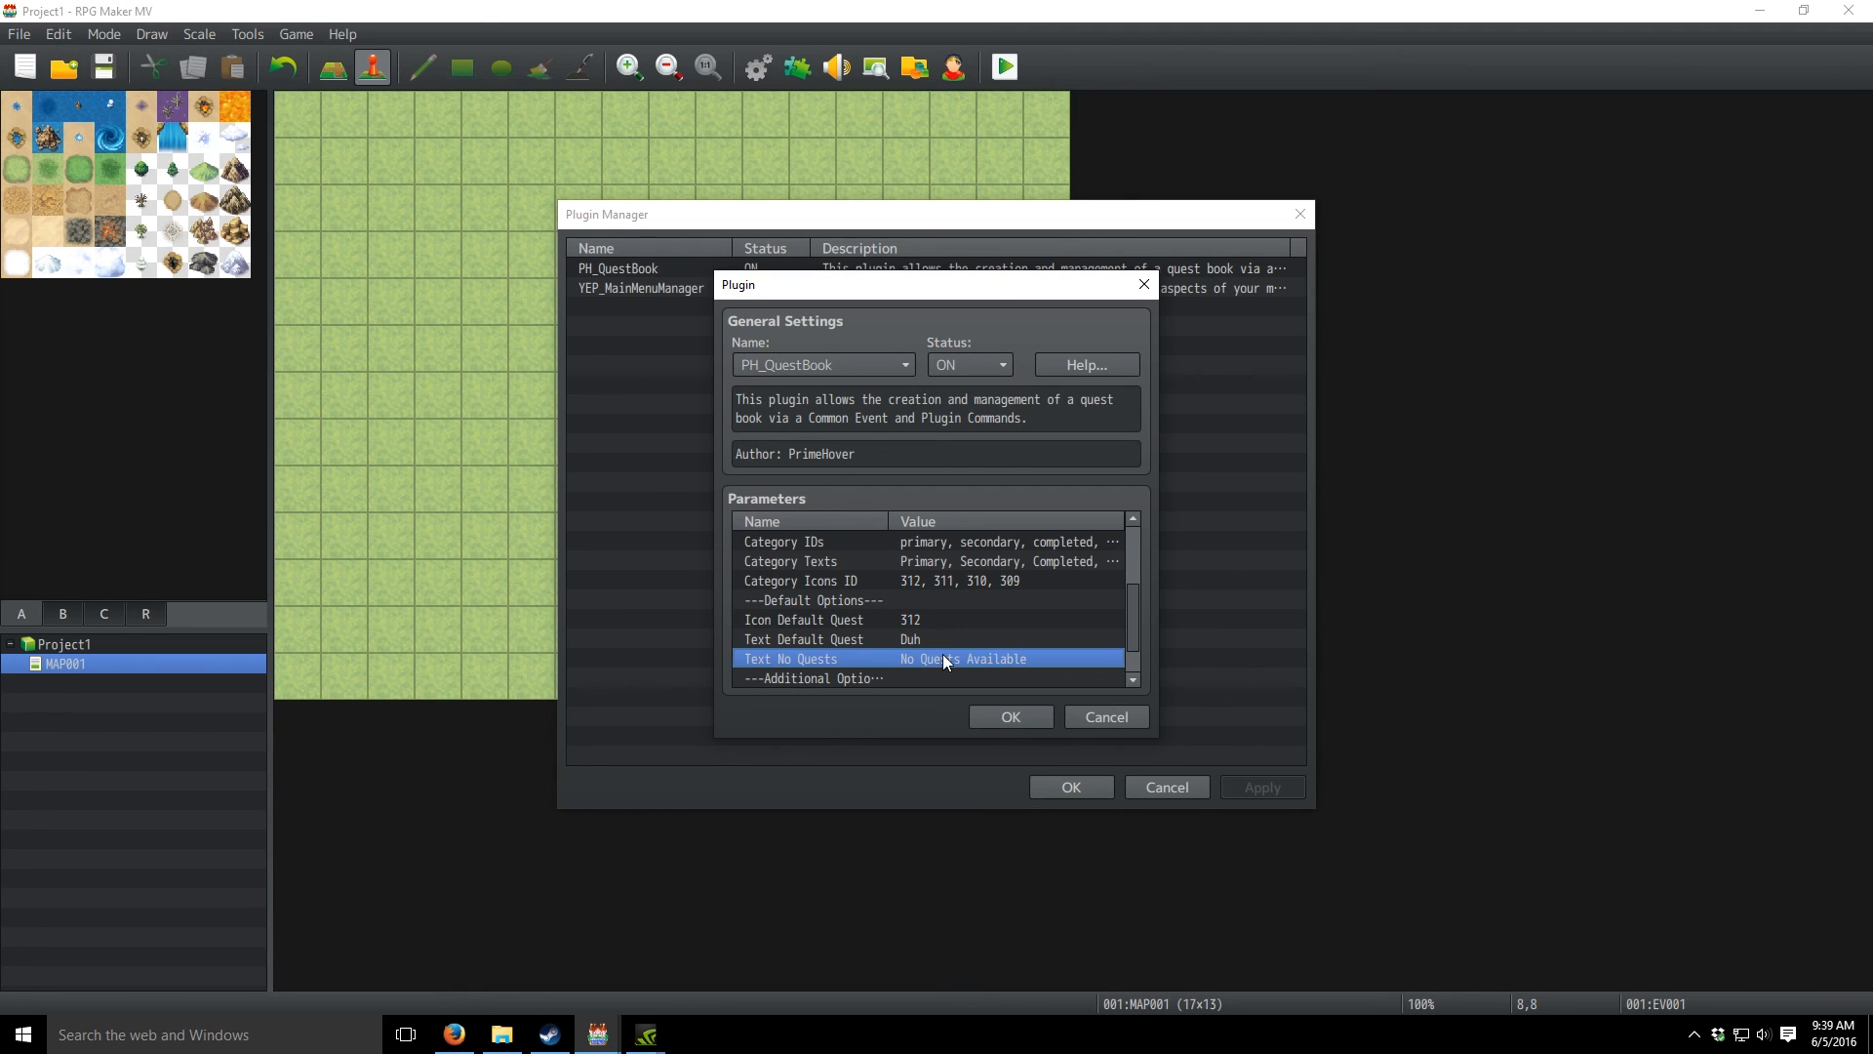
scroll(943, 655, down, 1)
scroll(935, 640, up, 1)
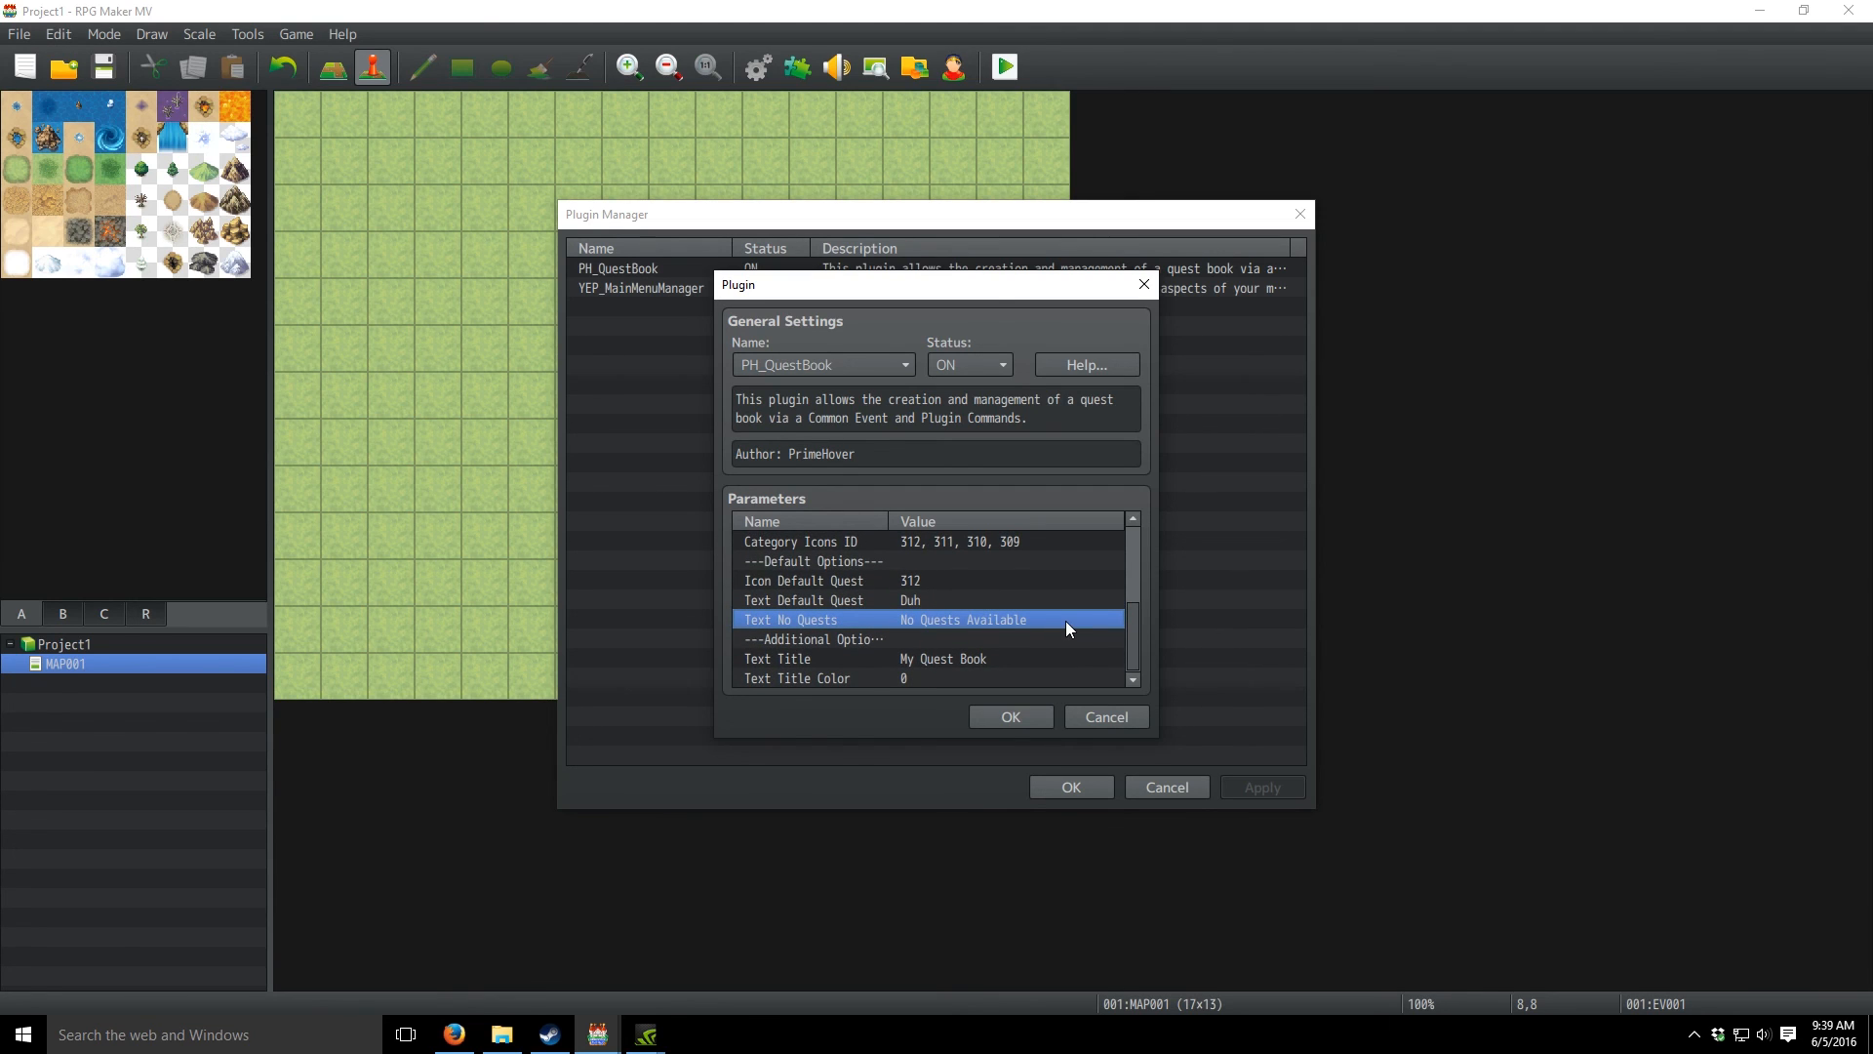
double_click(934, 629)
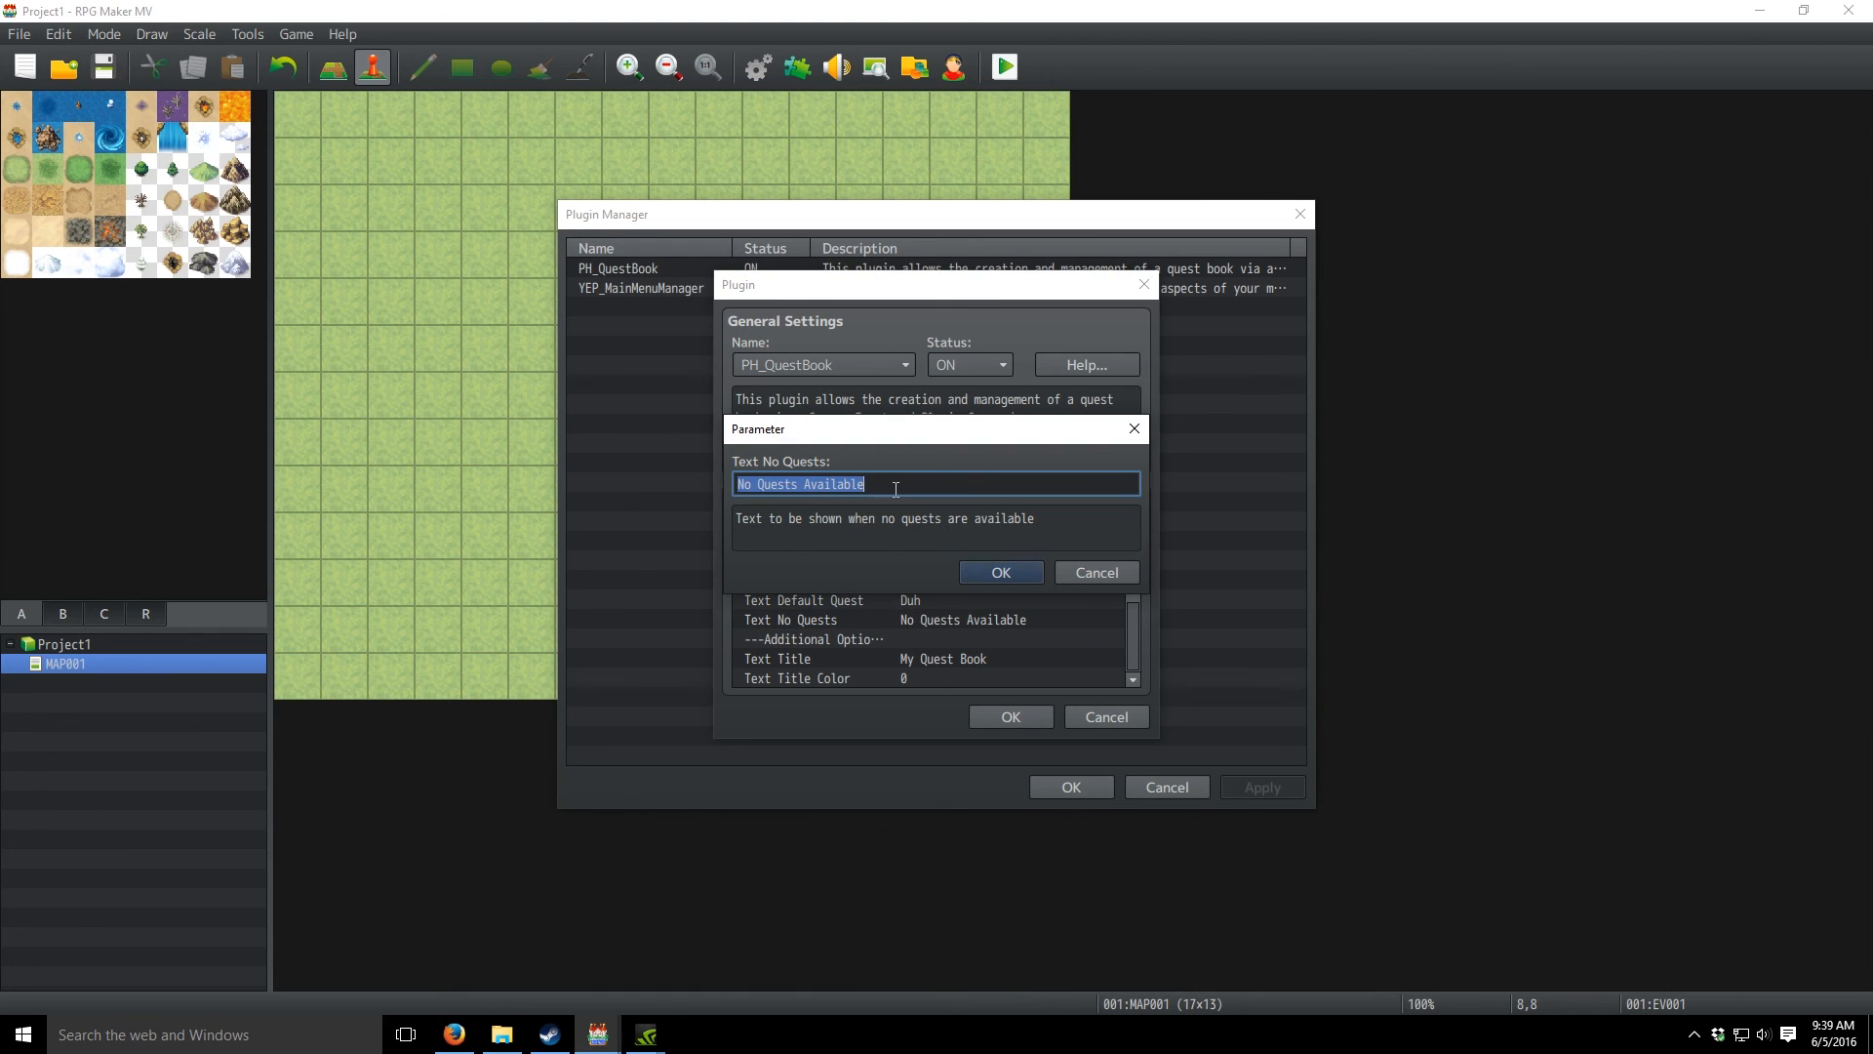
text(G)
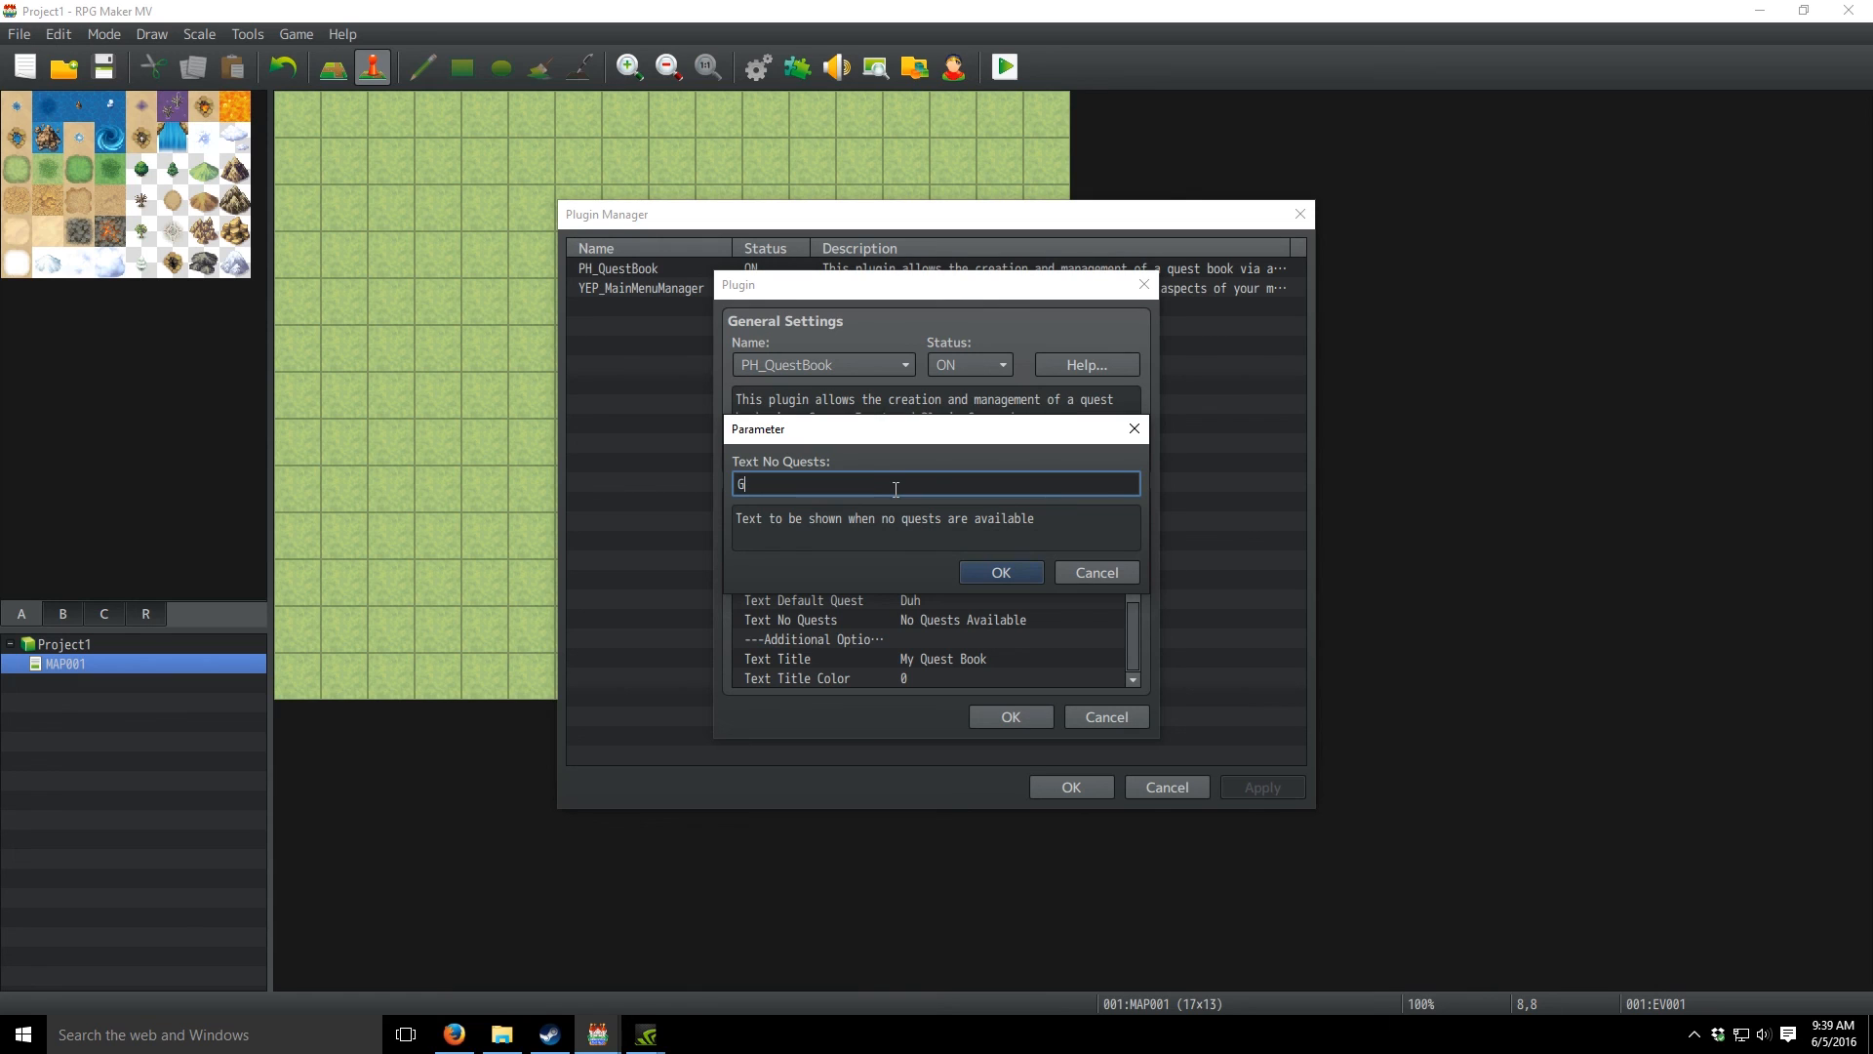
text(et to World)
key(BackSpace)
key(BackSpace)
key(BackSpace)
text(rk!)
click(999, 581)
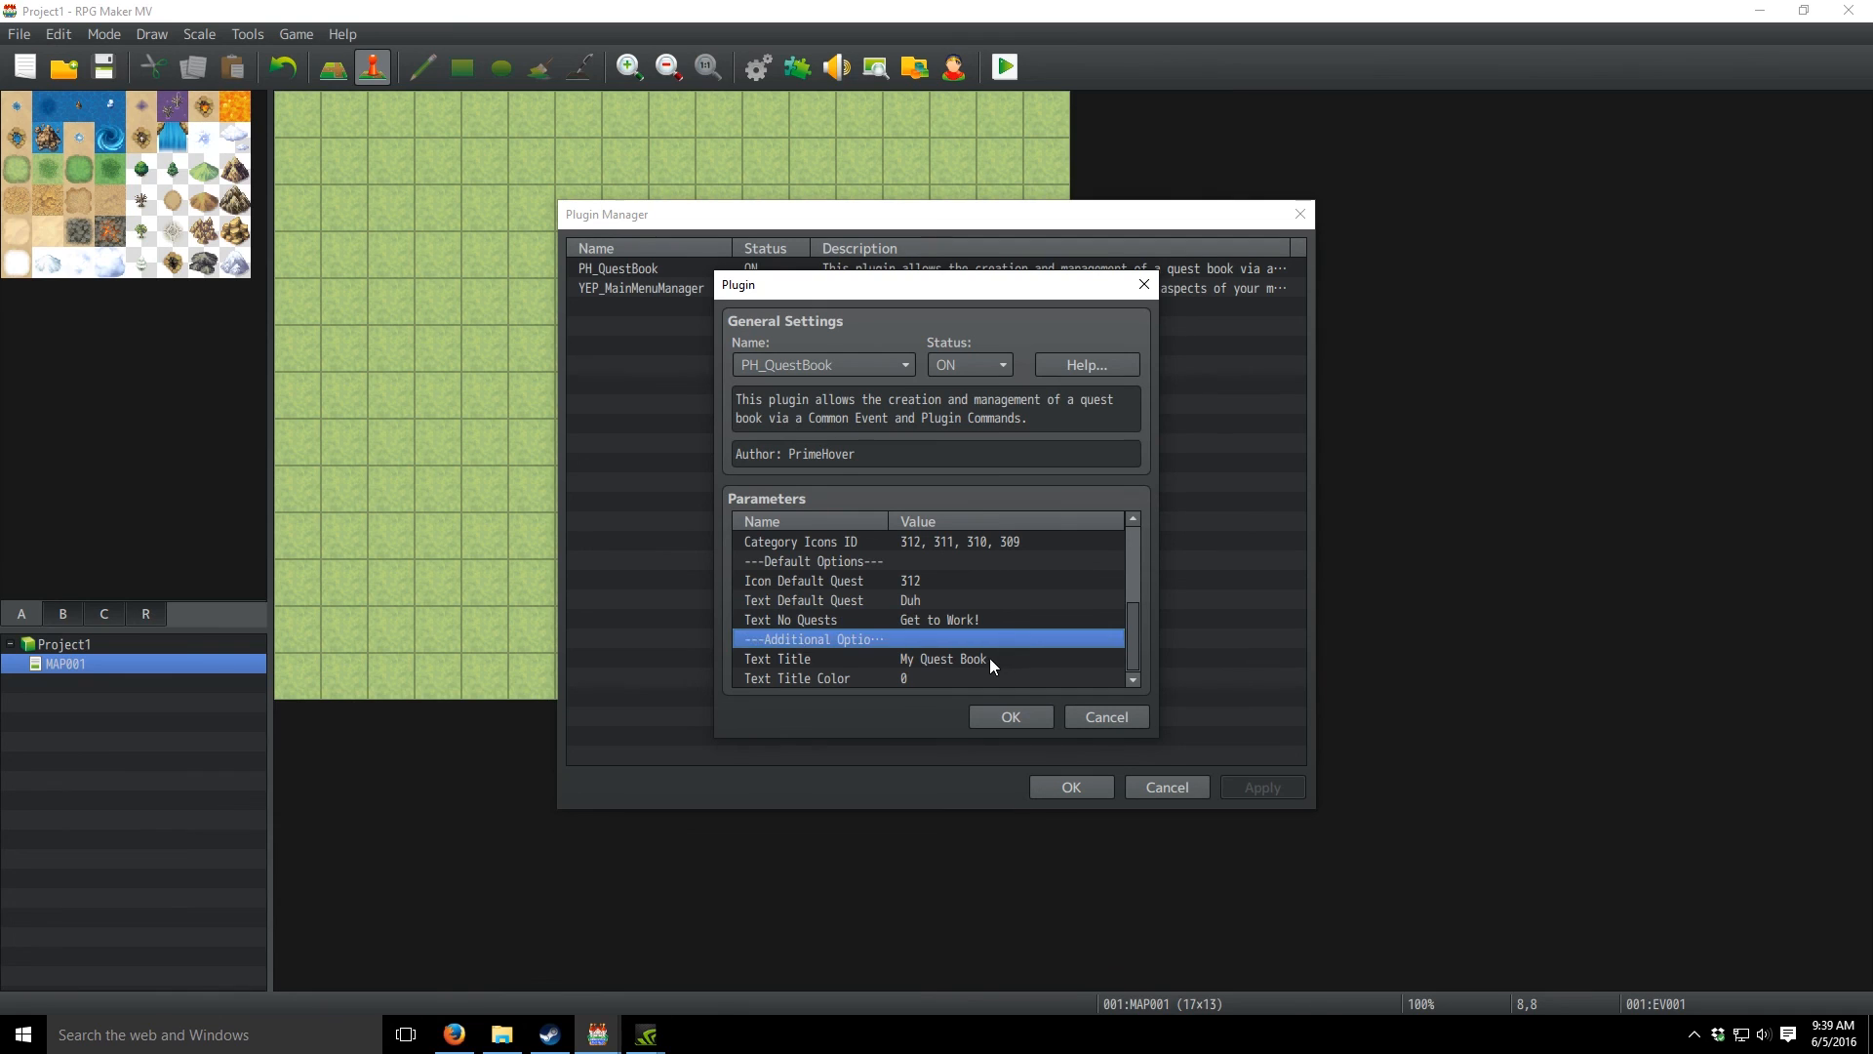
- Set the Text Title parameter of the quest book to "Lord of Power"
click(988, 658)
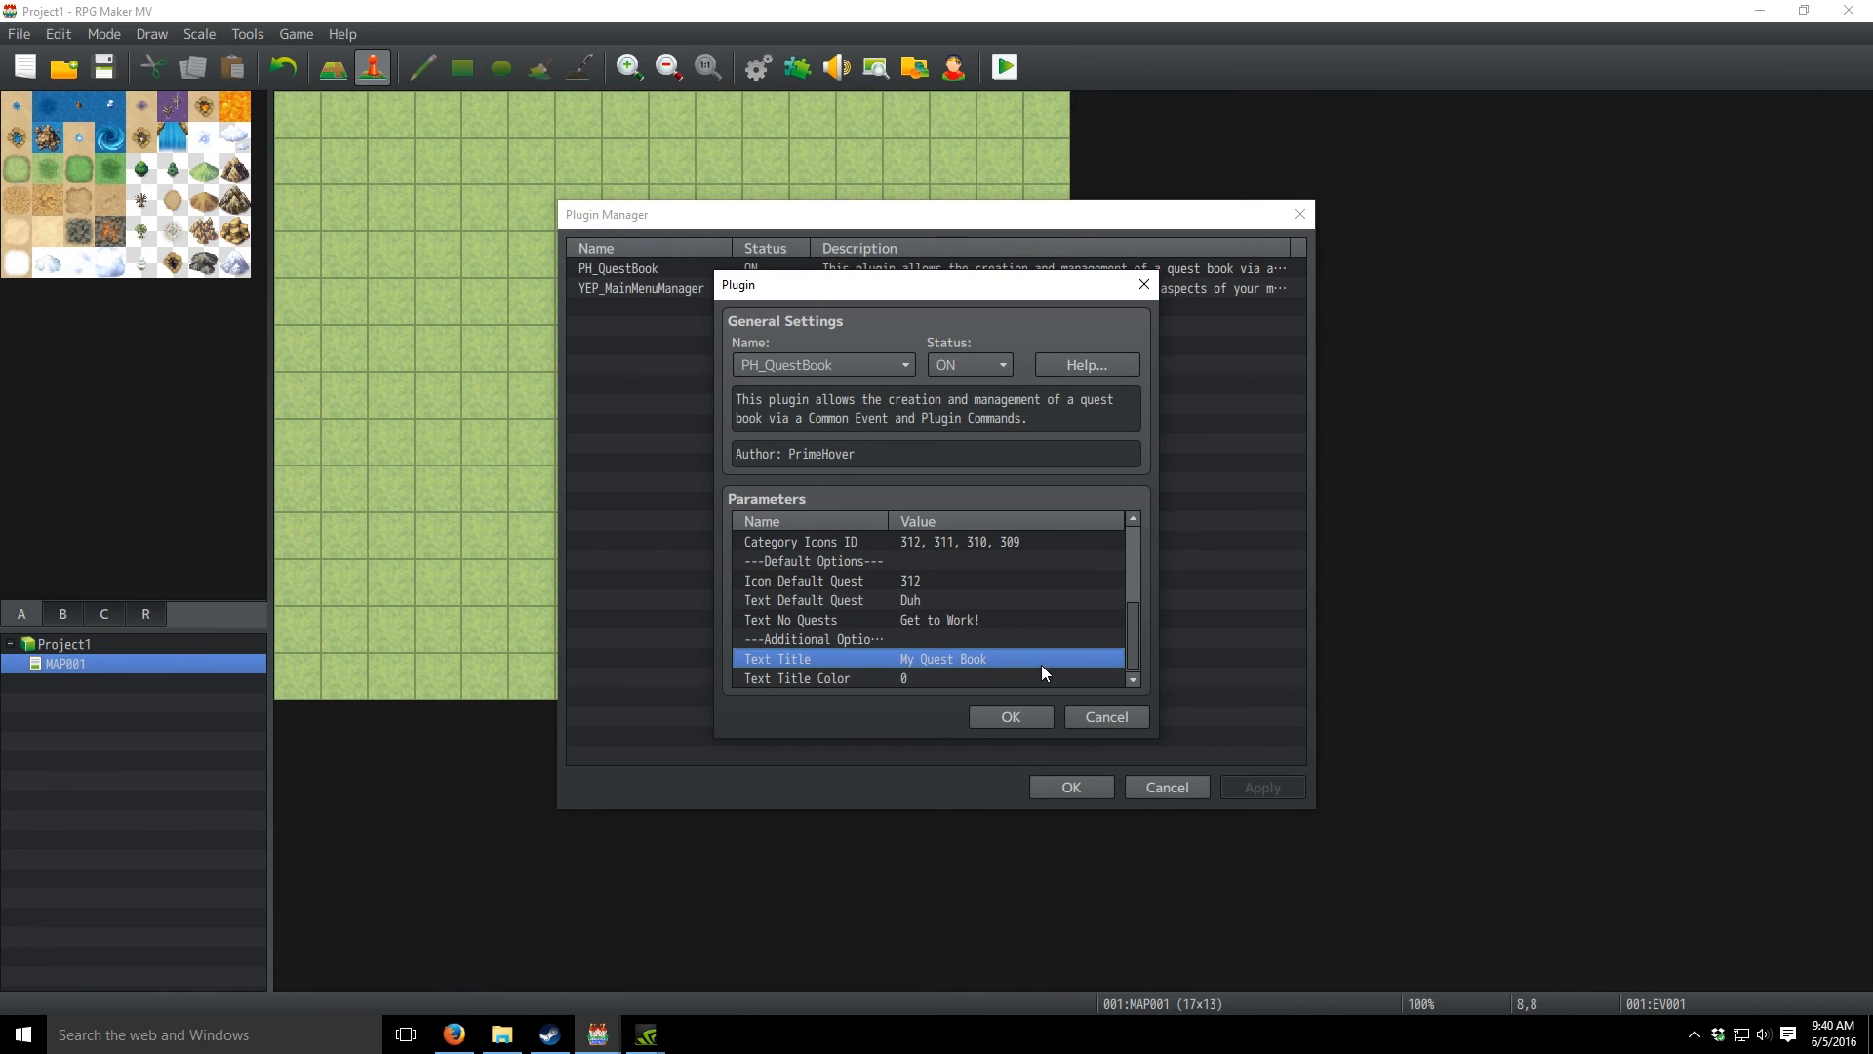
double_click(993, 657)
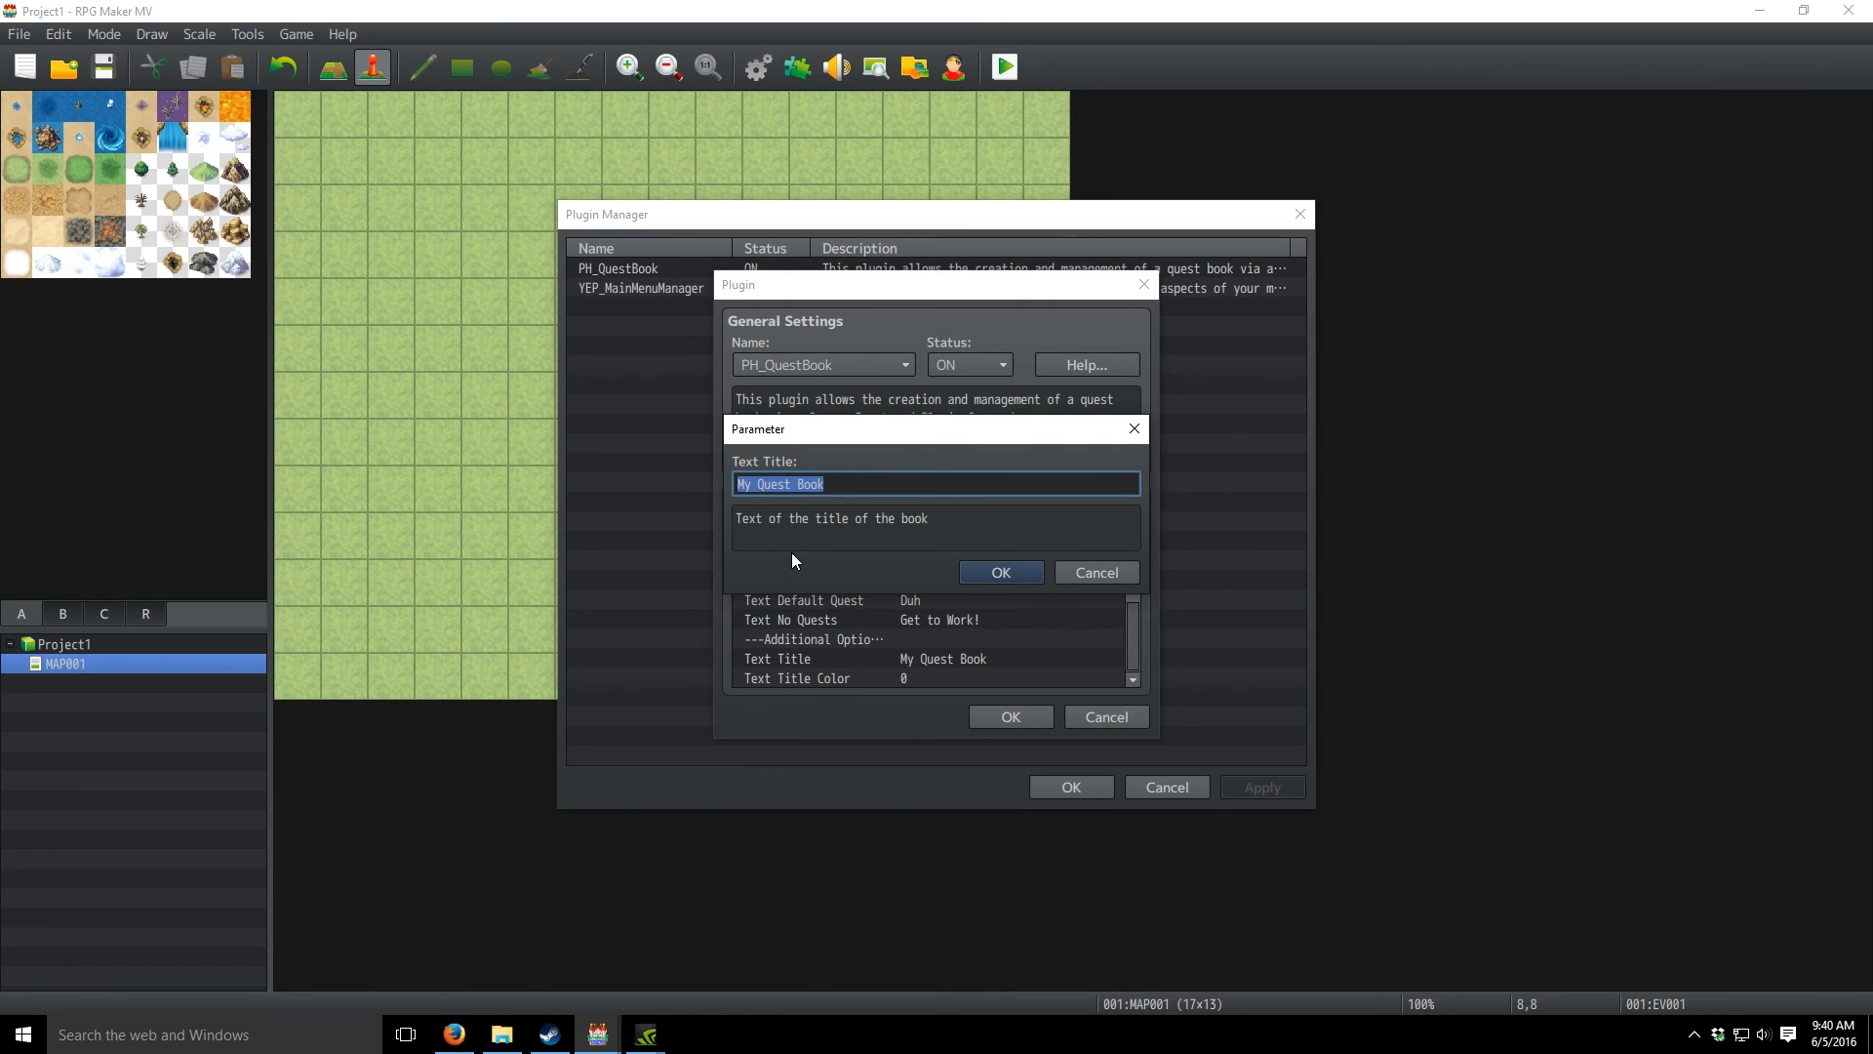
text(Lore)
text(d)
key(BackSpace)
key(BackSpace)
text(d of Power)
click(1010, 569)
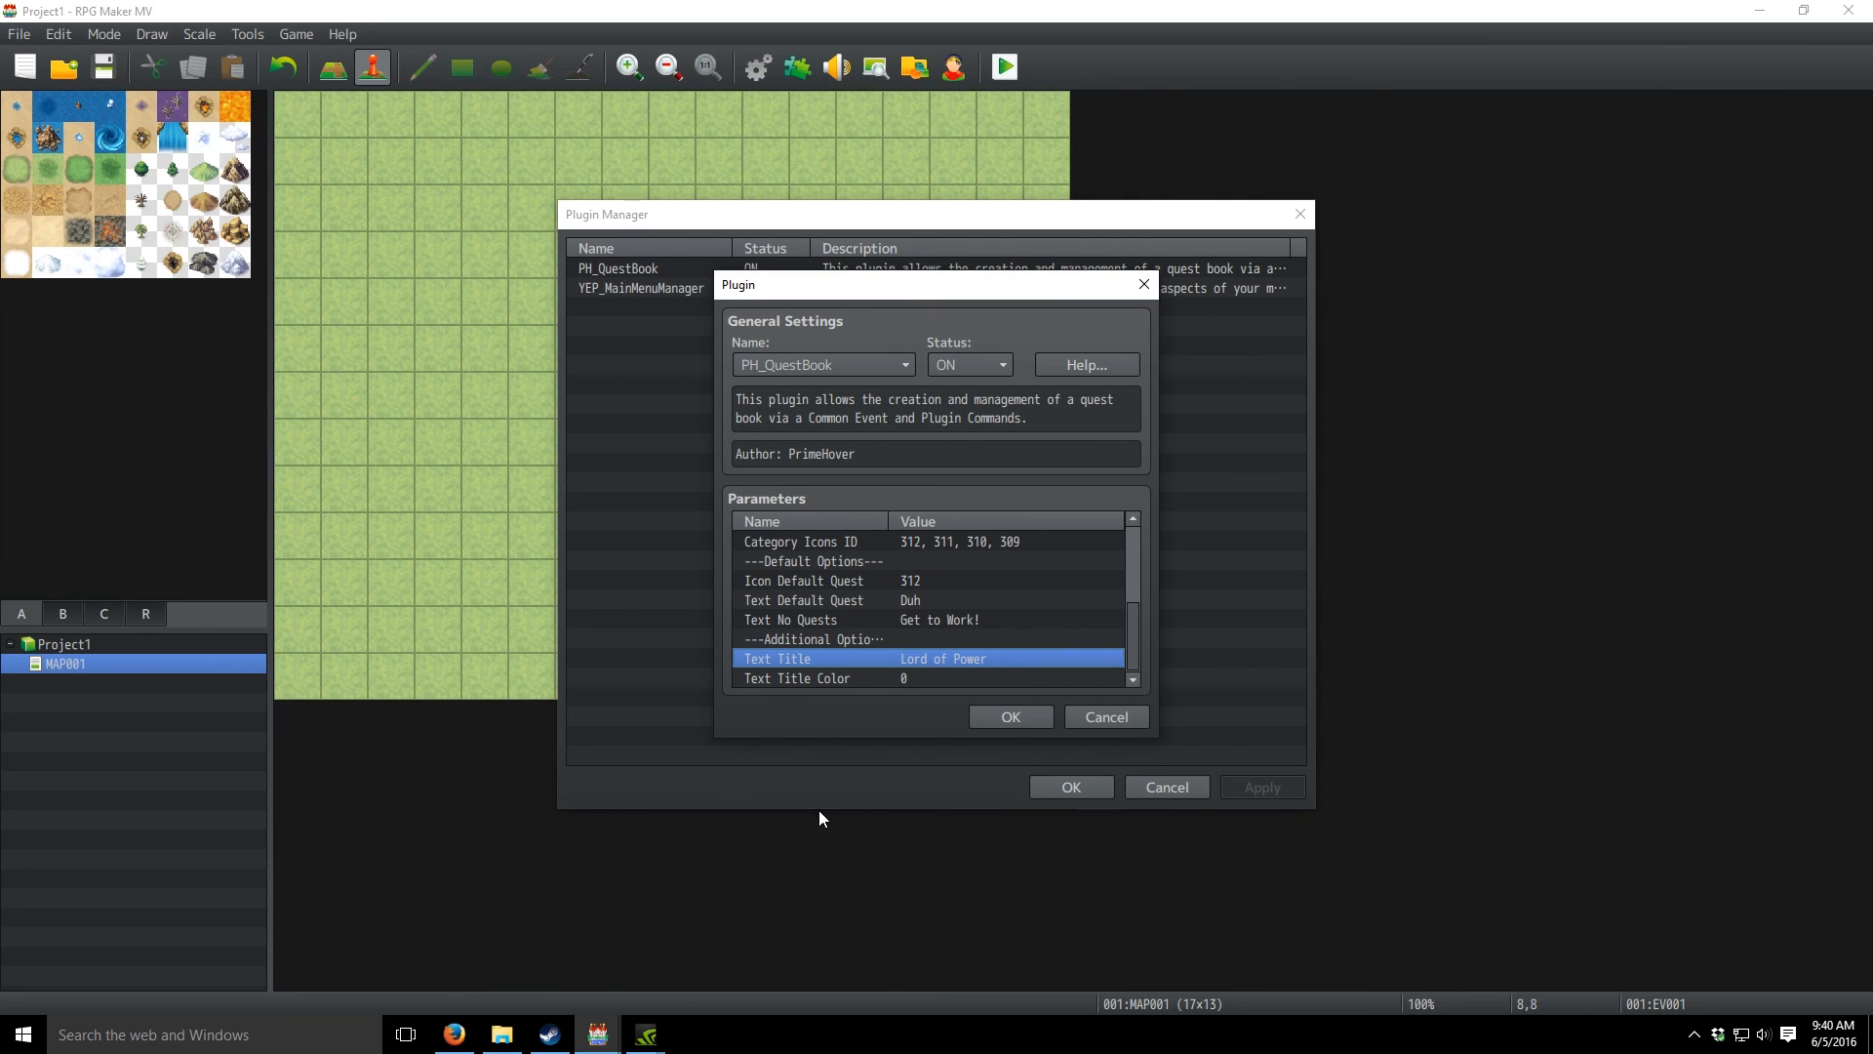
- Read the Text Title Color description without changing it, and open the Window image from Project1's img/system folder in Photoshop
double_click(911, 675)
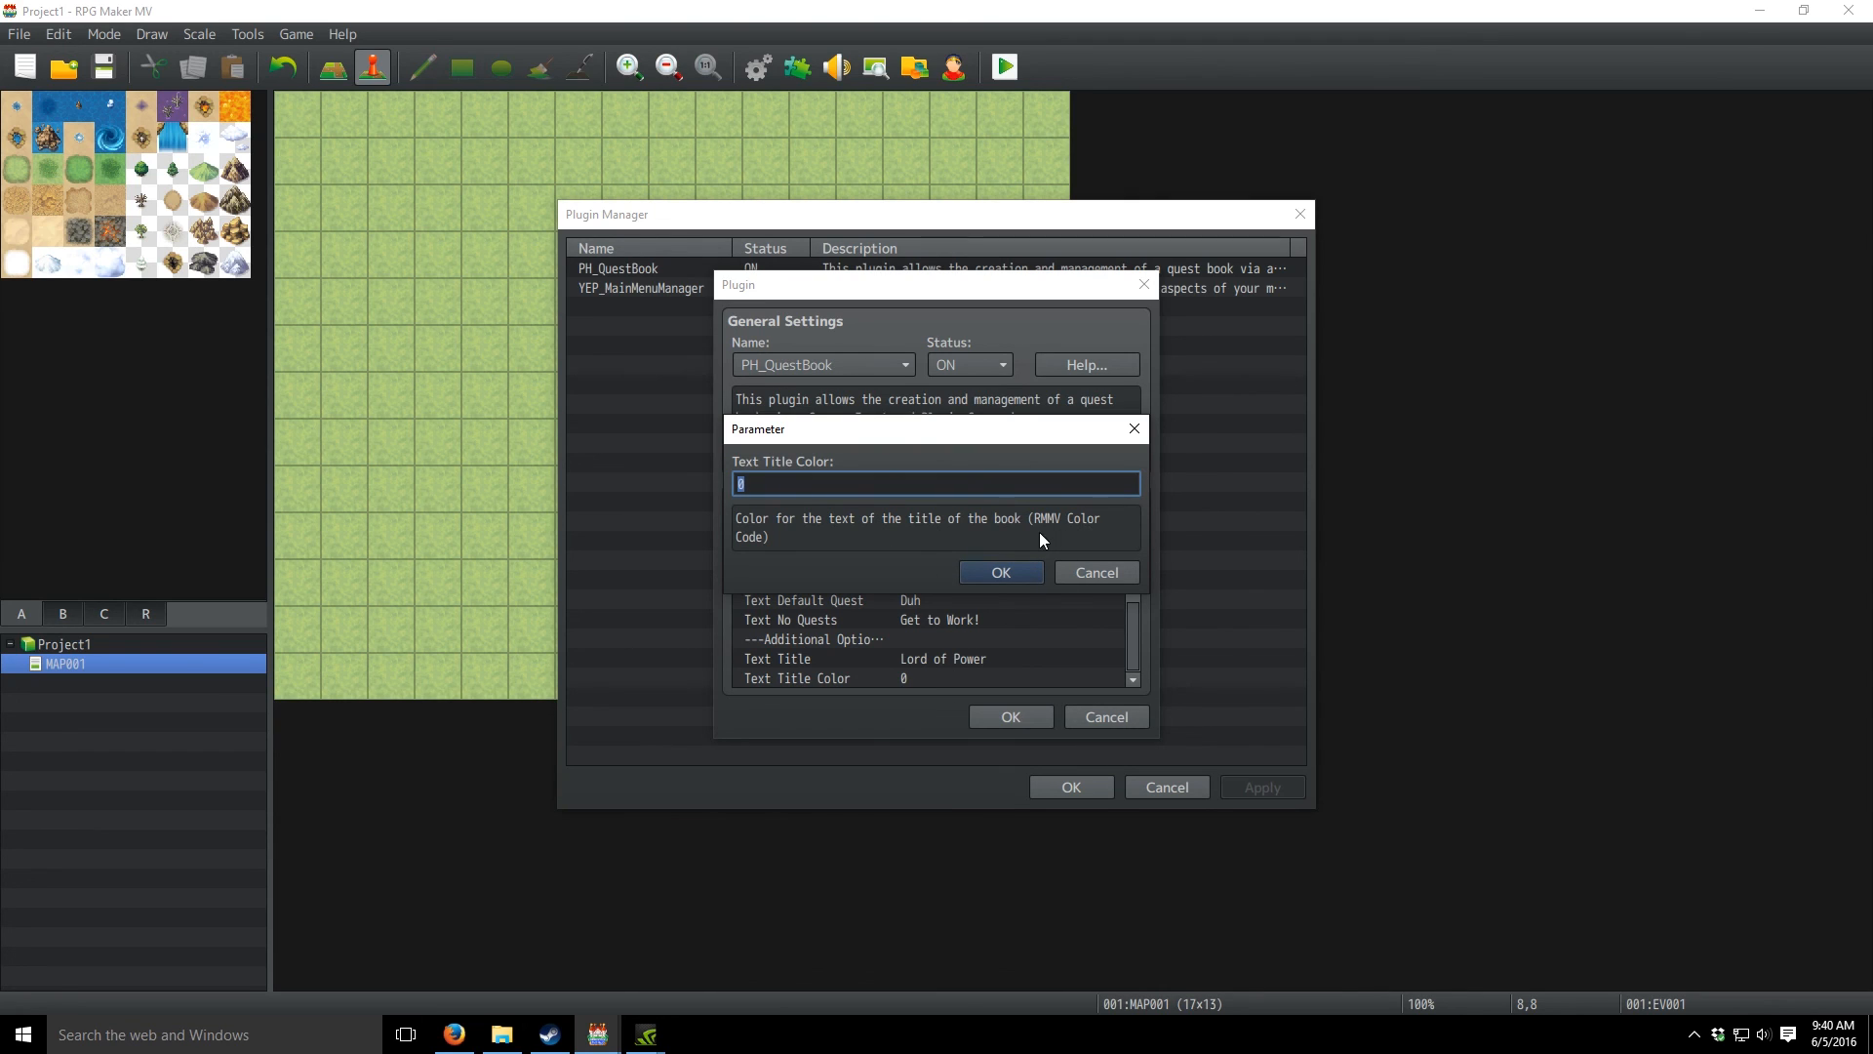
click(1110, 566)
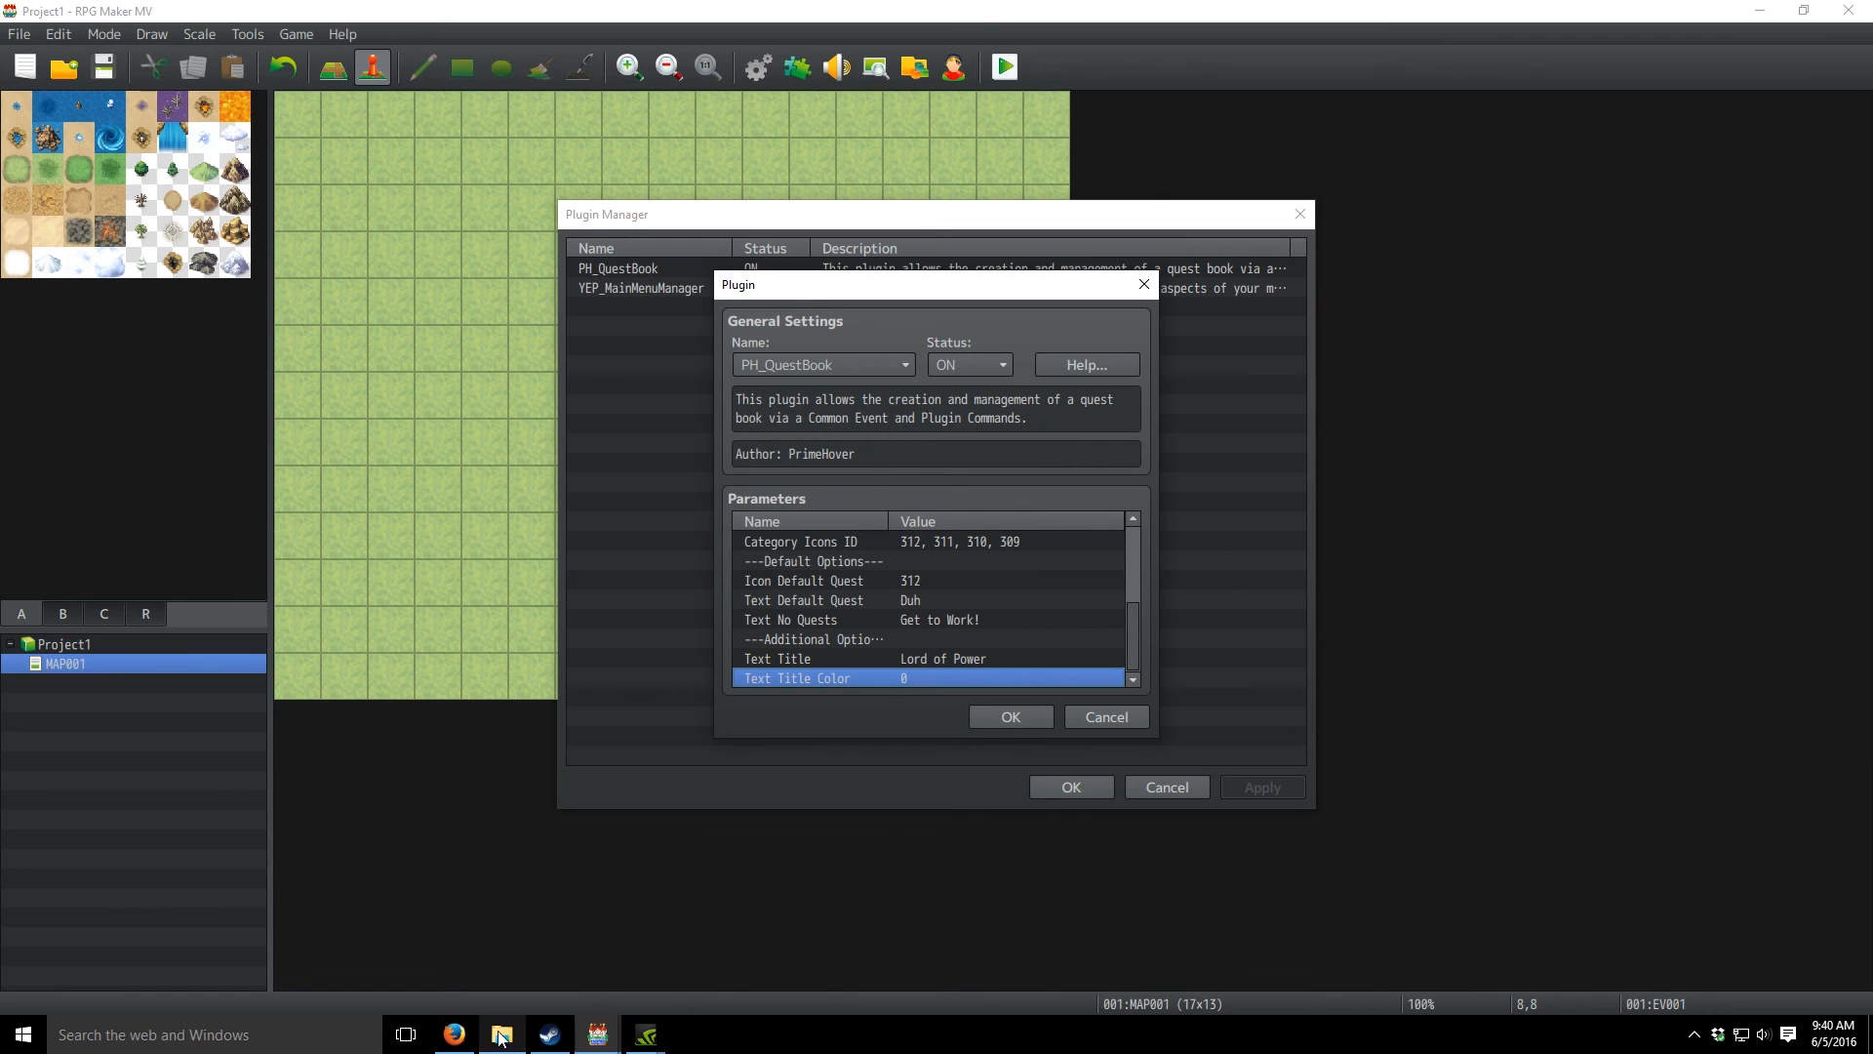
click(501, 1035)
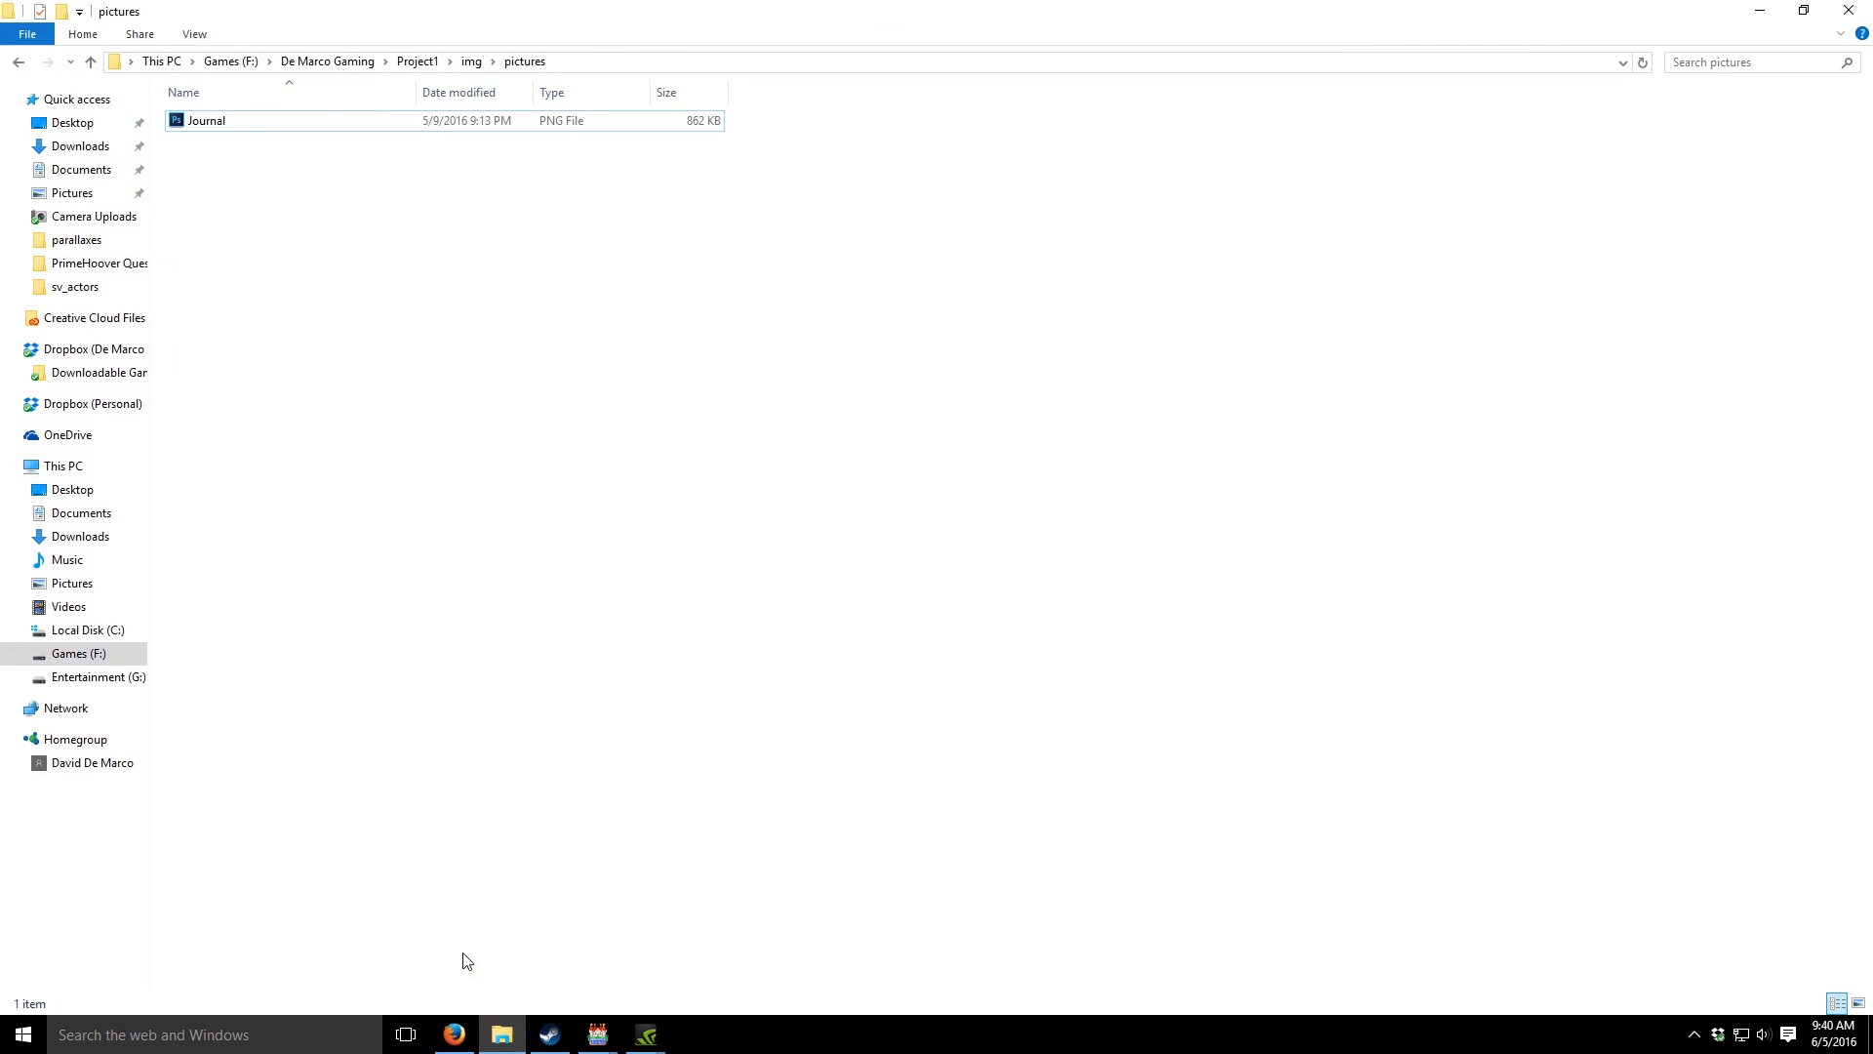
click(471, 61)
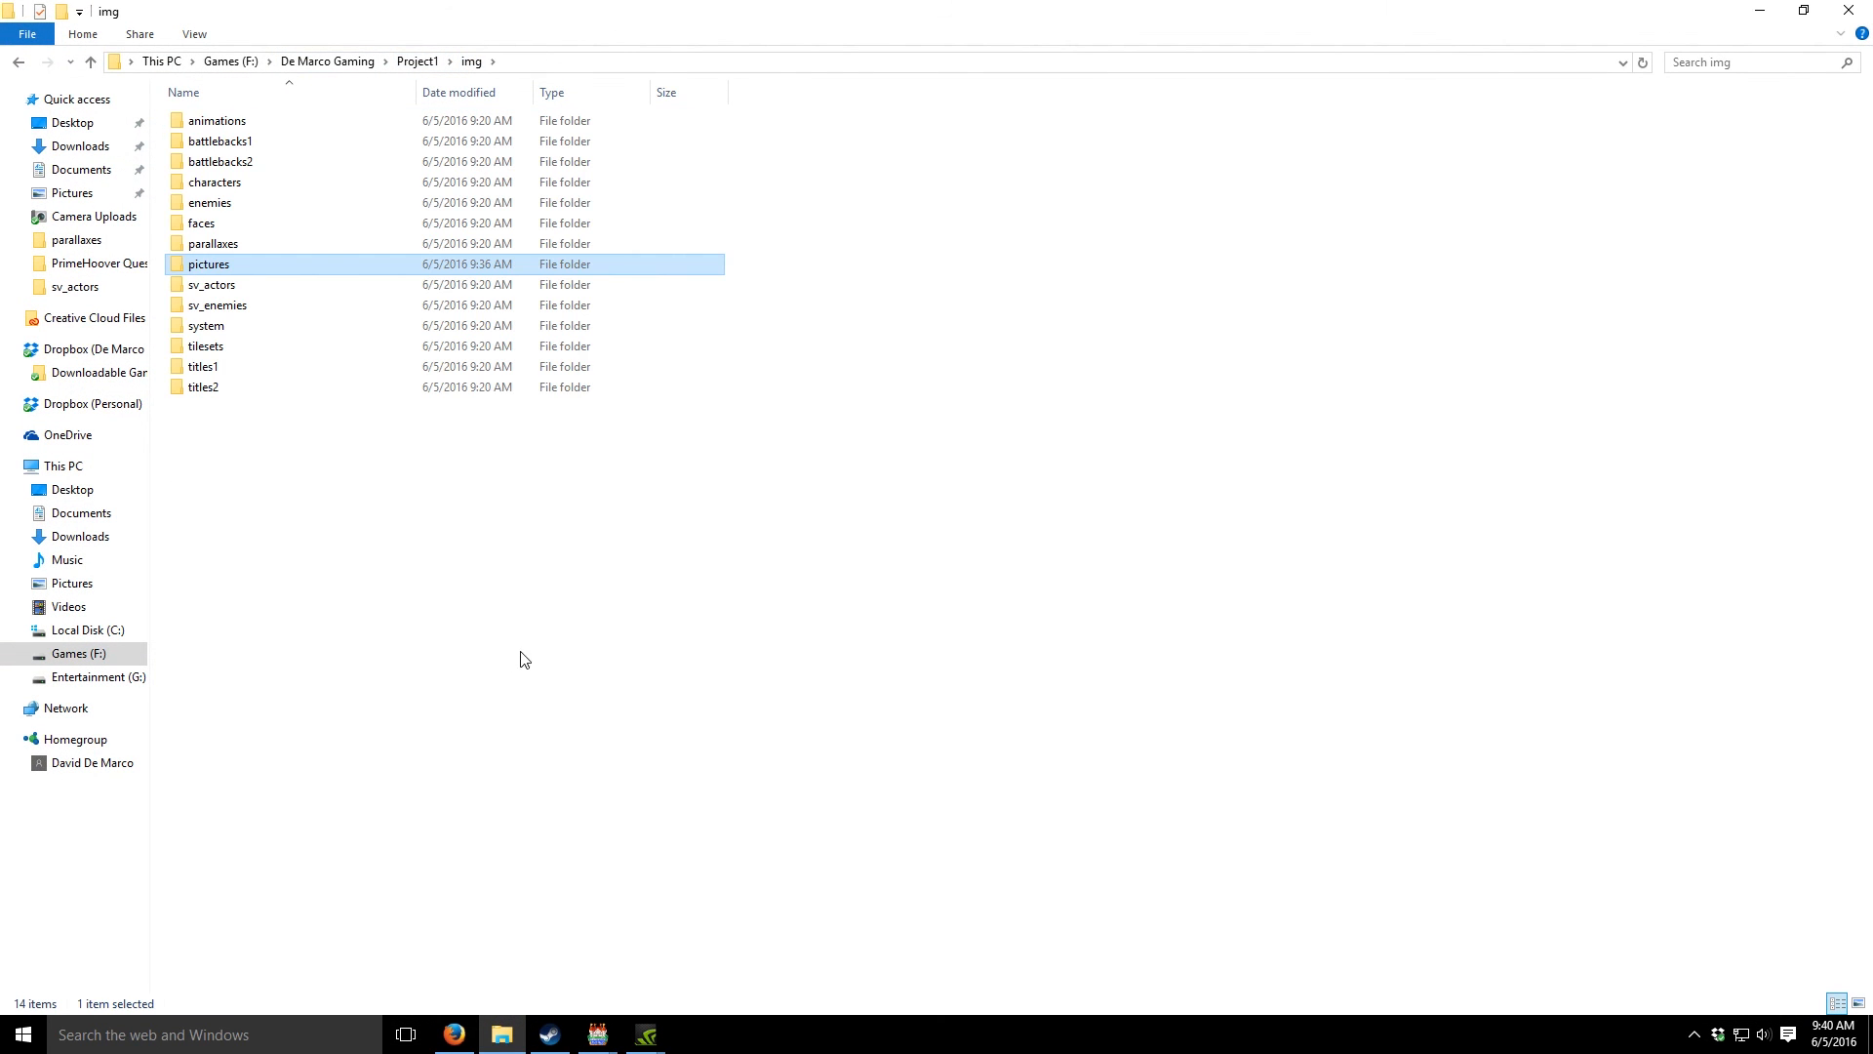
double_click(247, 326)
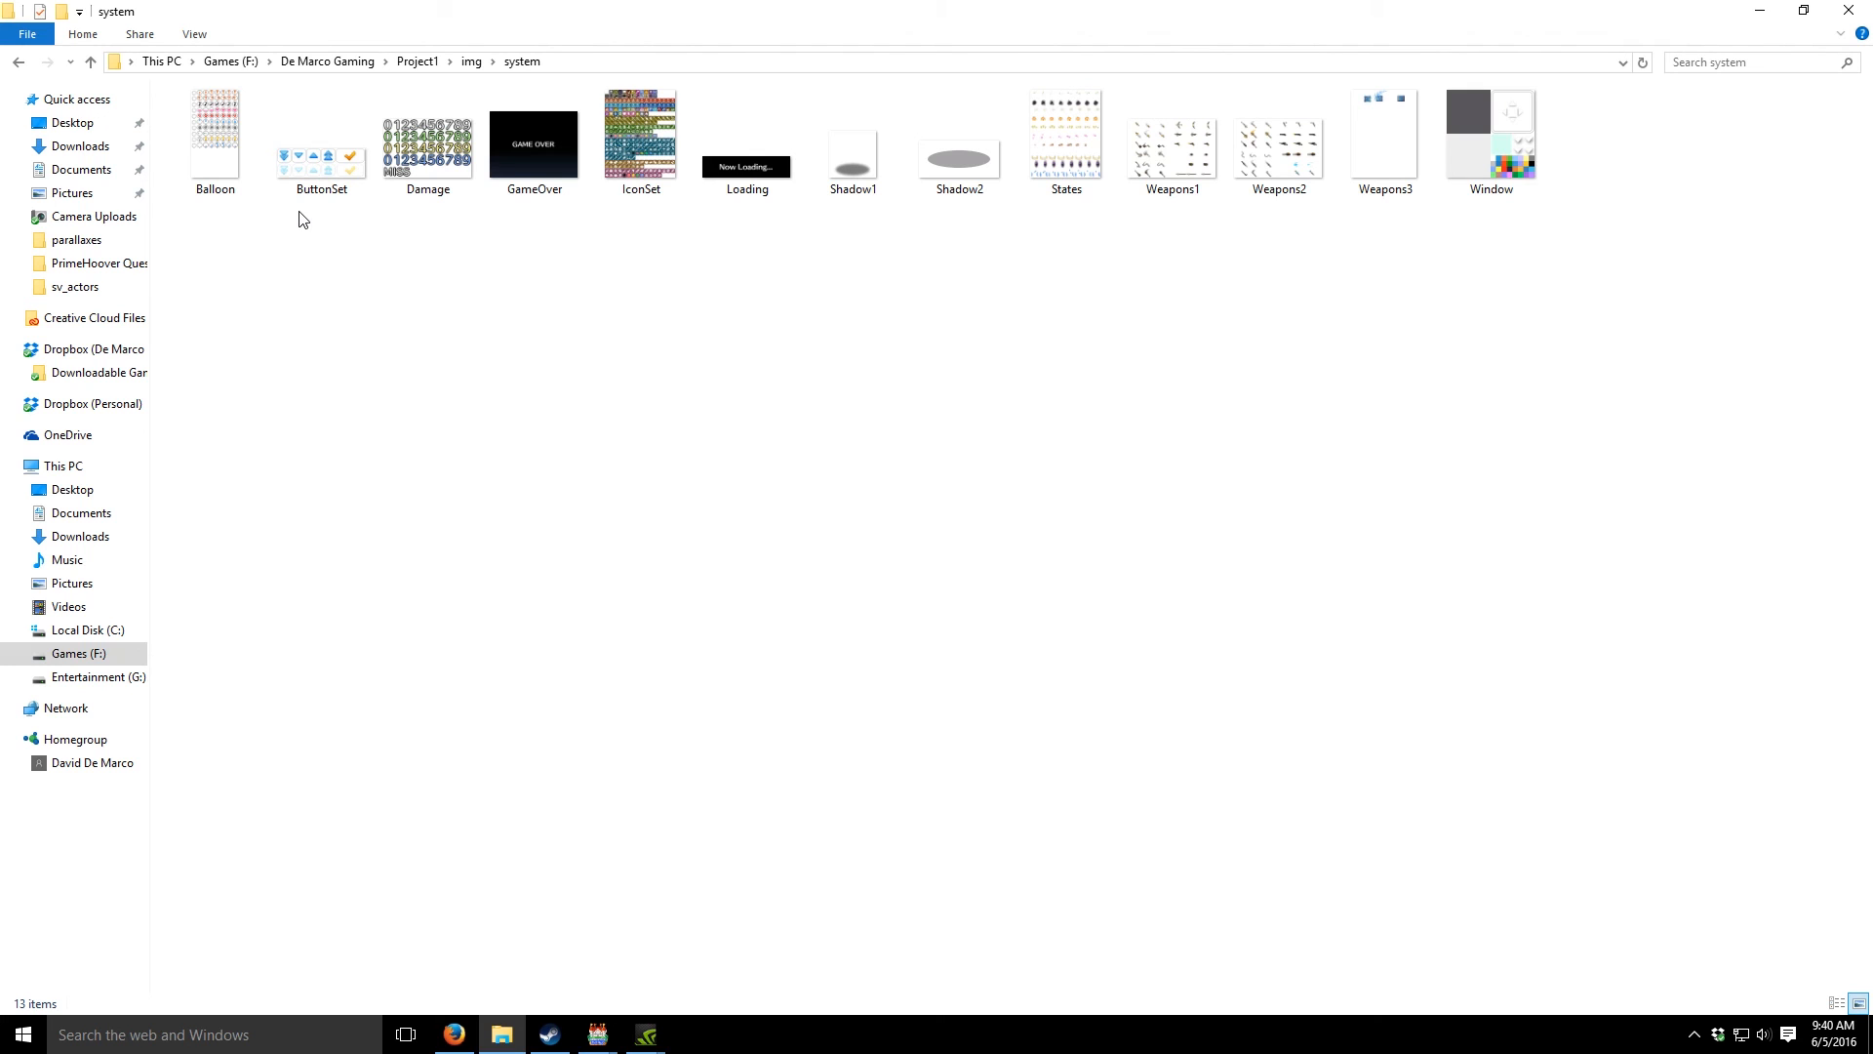
double_click(1489, 130)
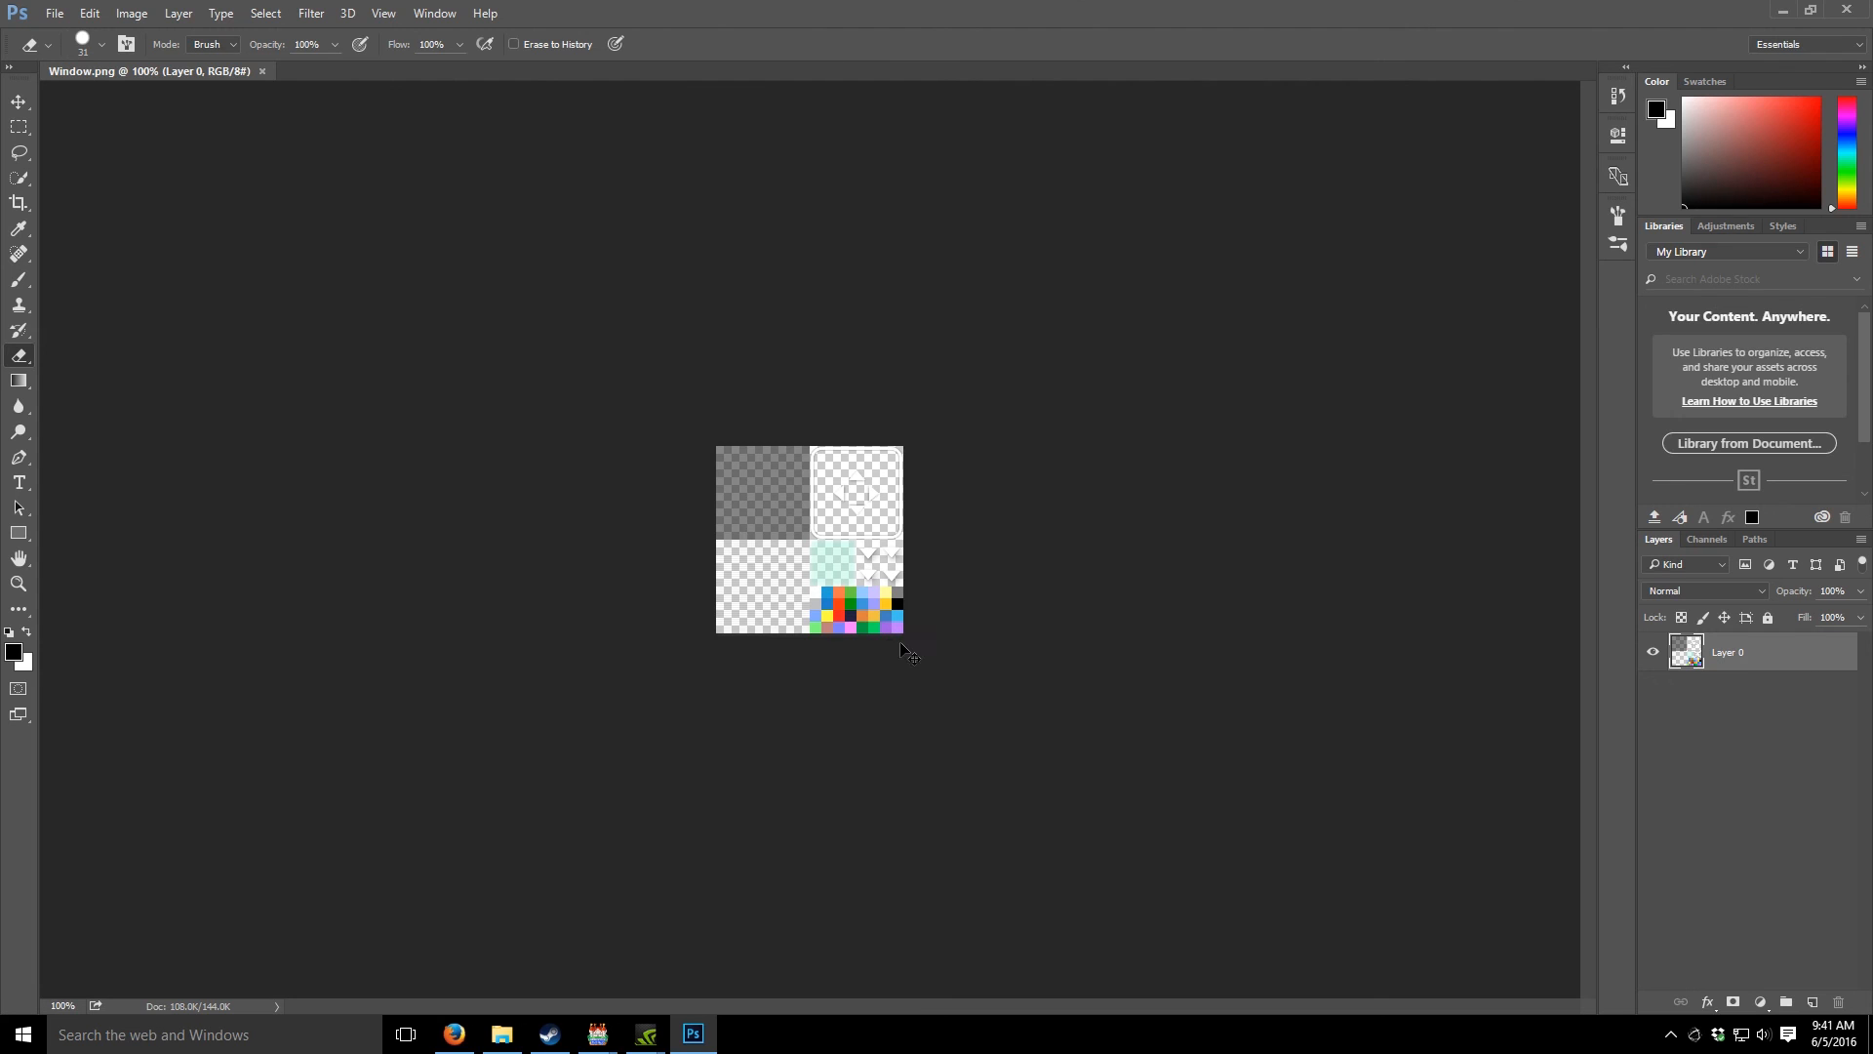
- Examine the text color palette in Window.png up close and return to the PH_QuestBook plugin settings
alt+scroll(900, 644, up, 6)
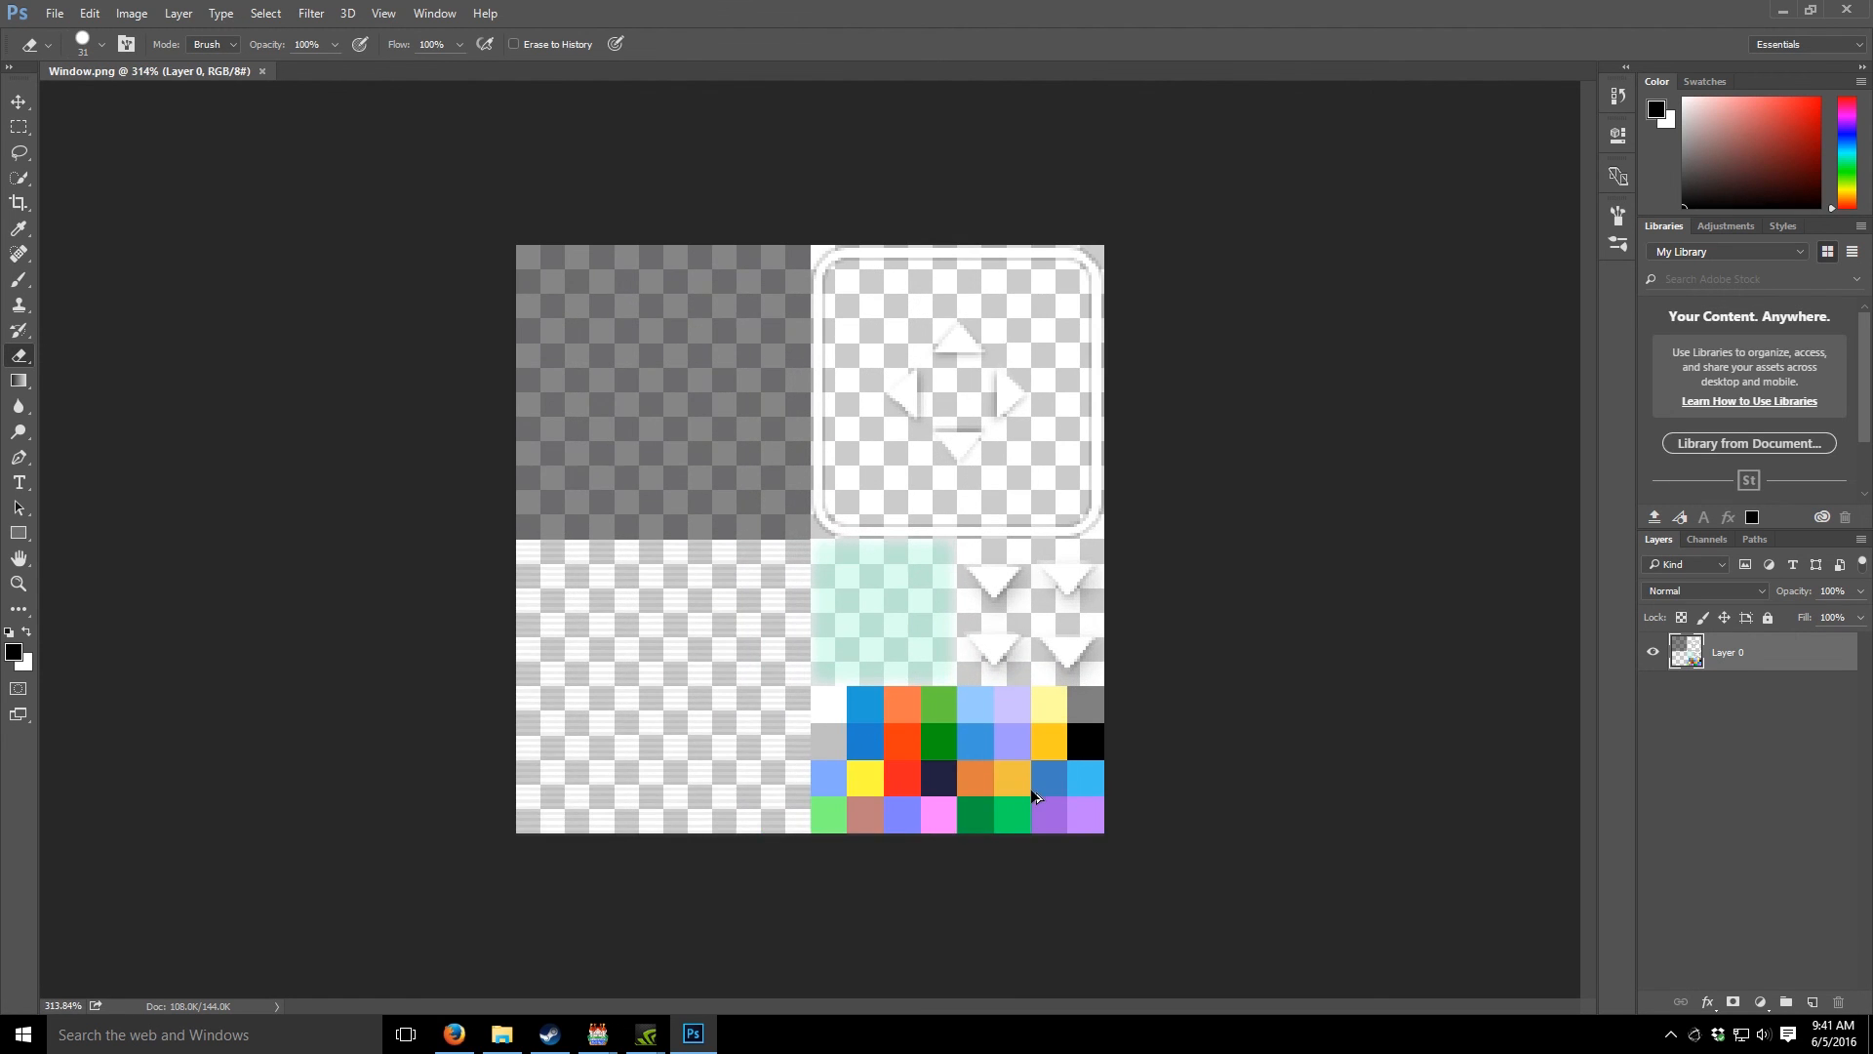
alt+scroll(1035, 797, up, 1)
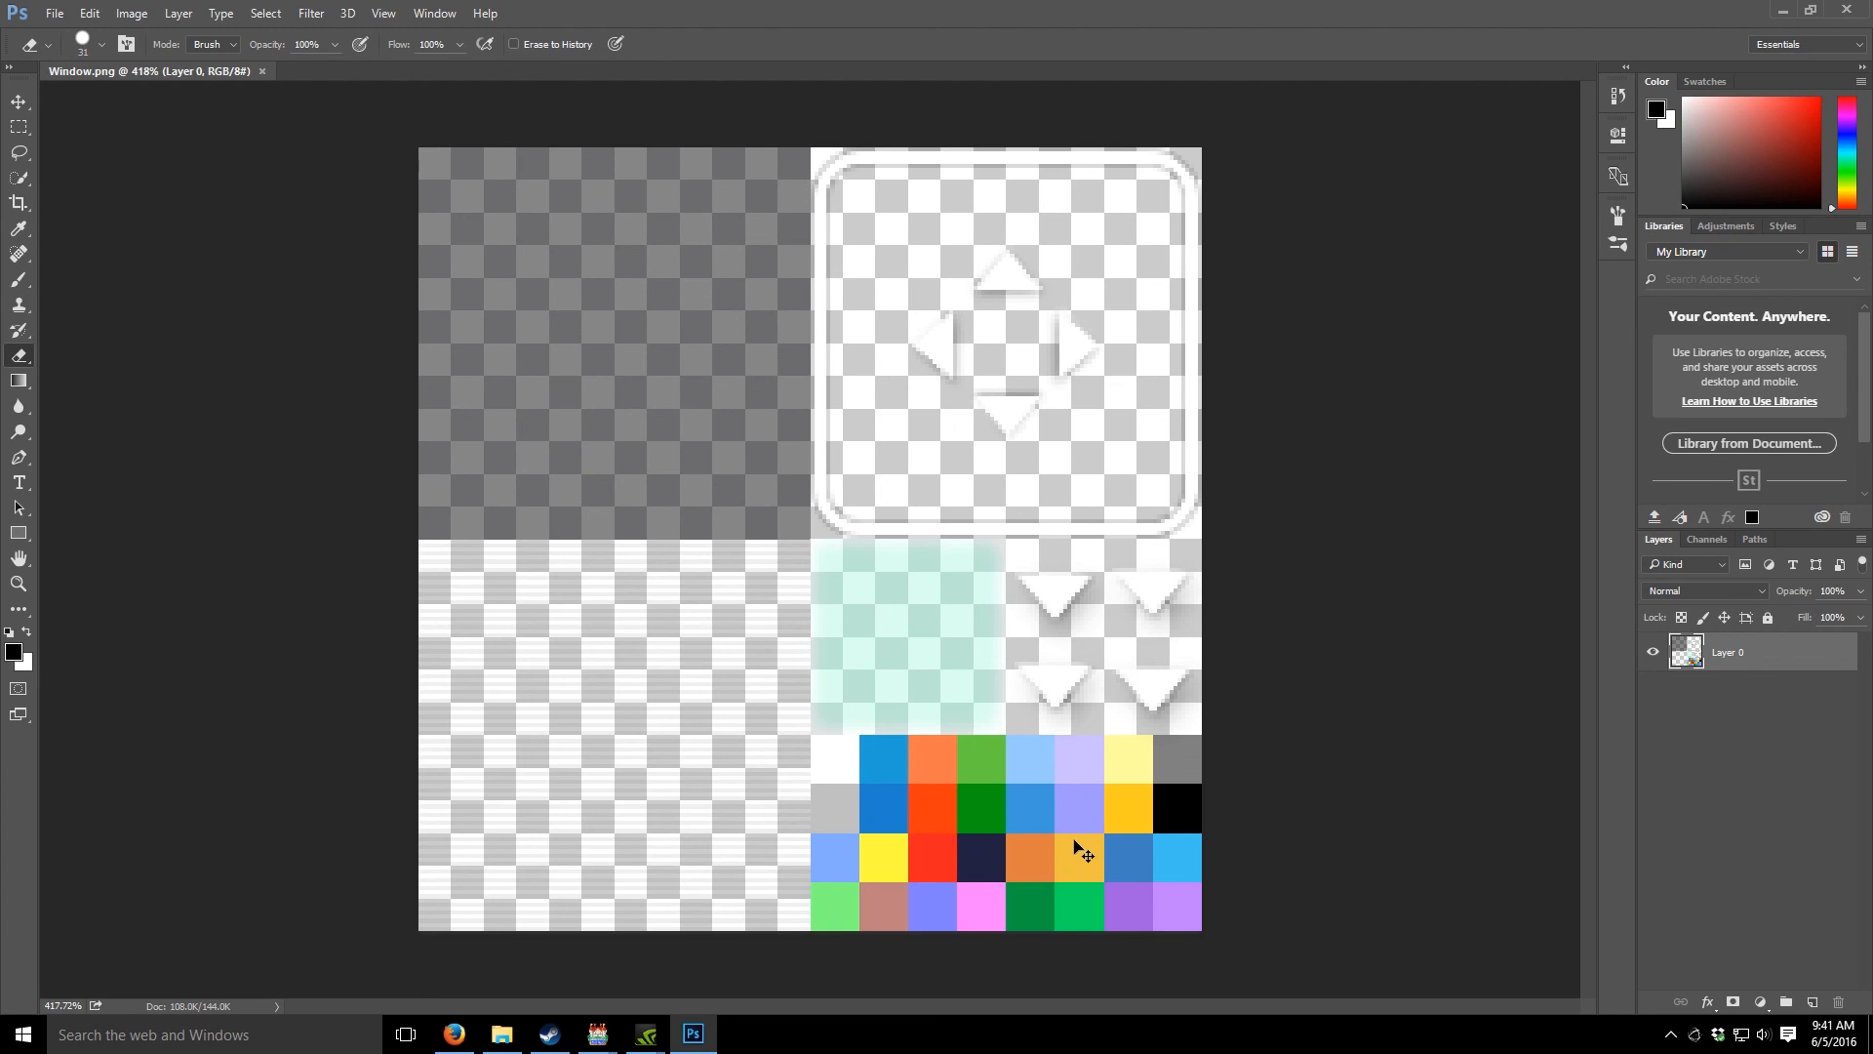
click(1781, 14)
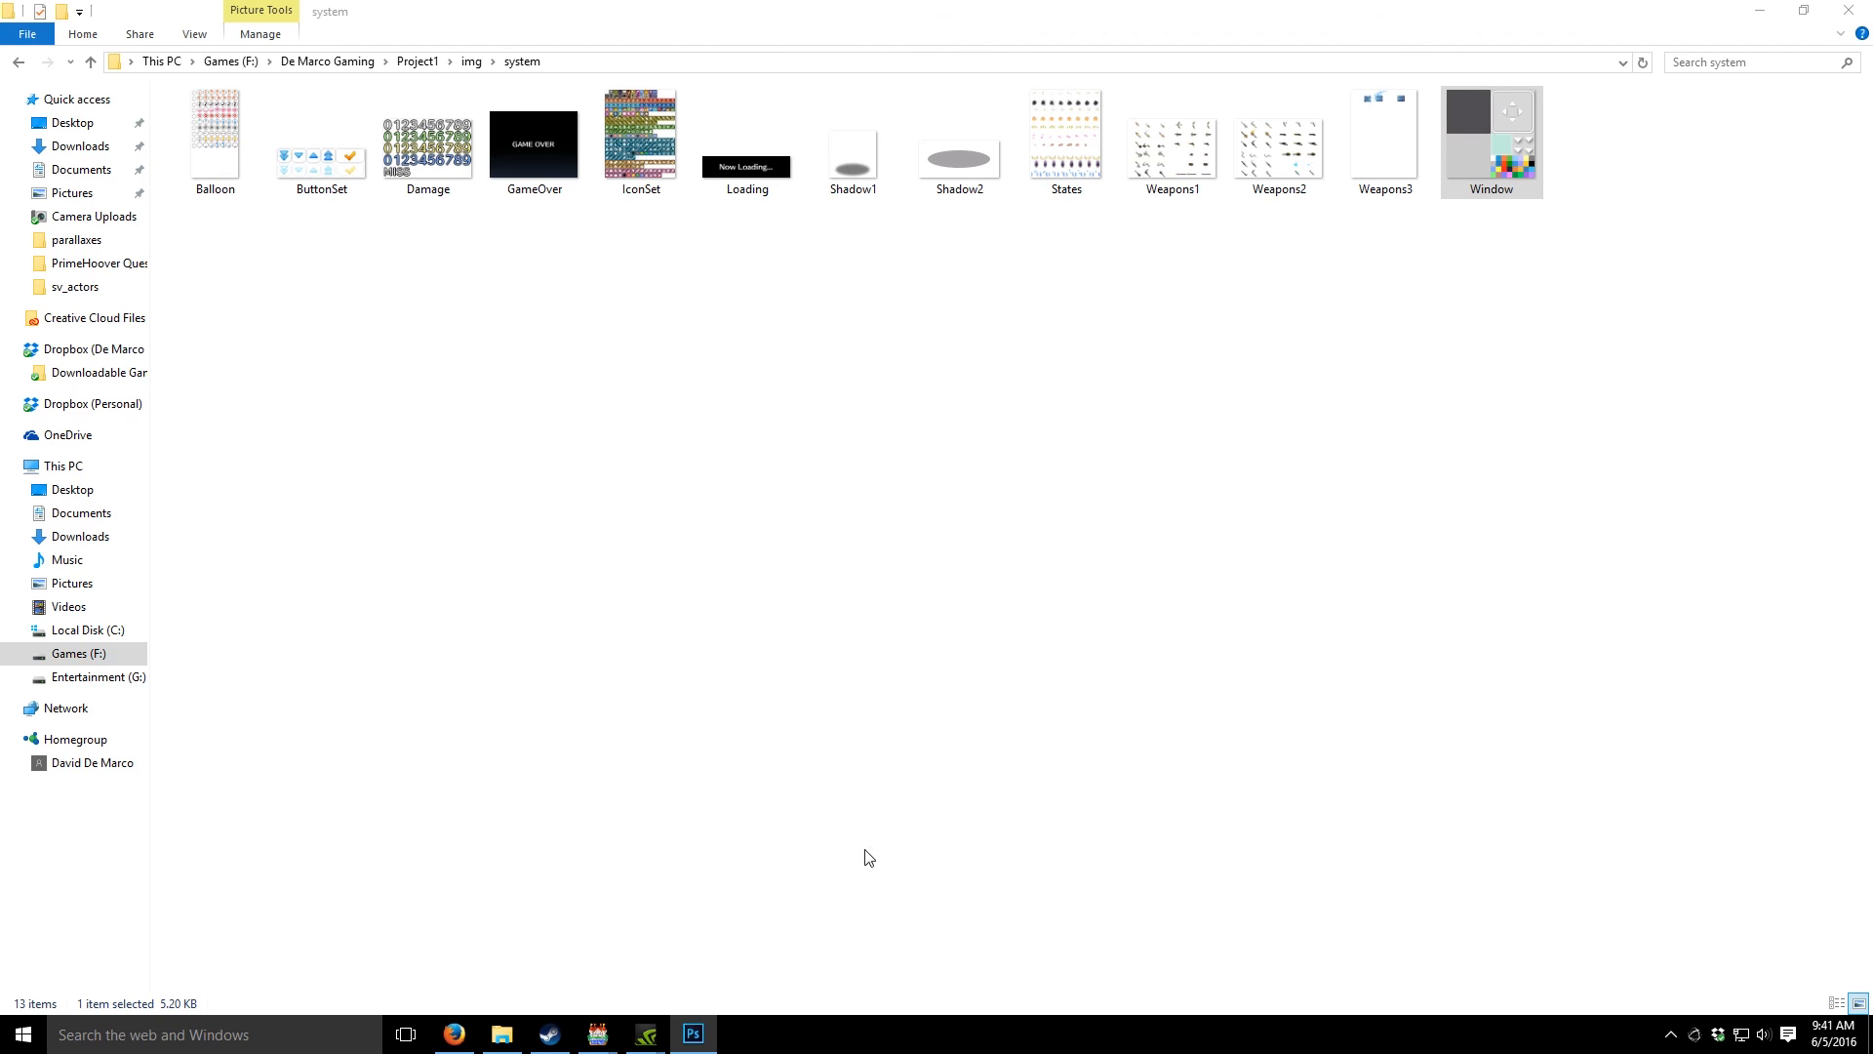
click(1759, 12)
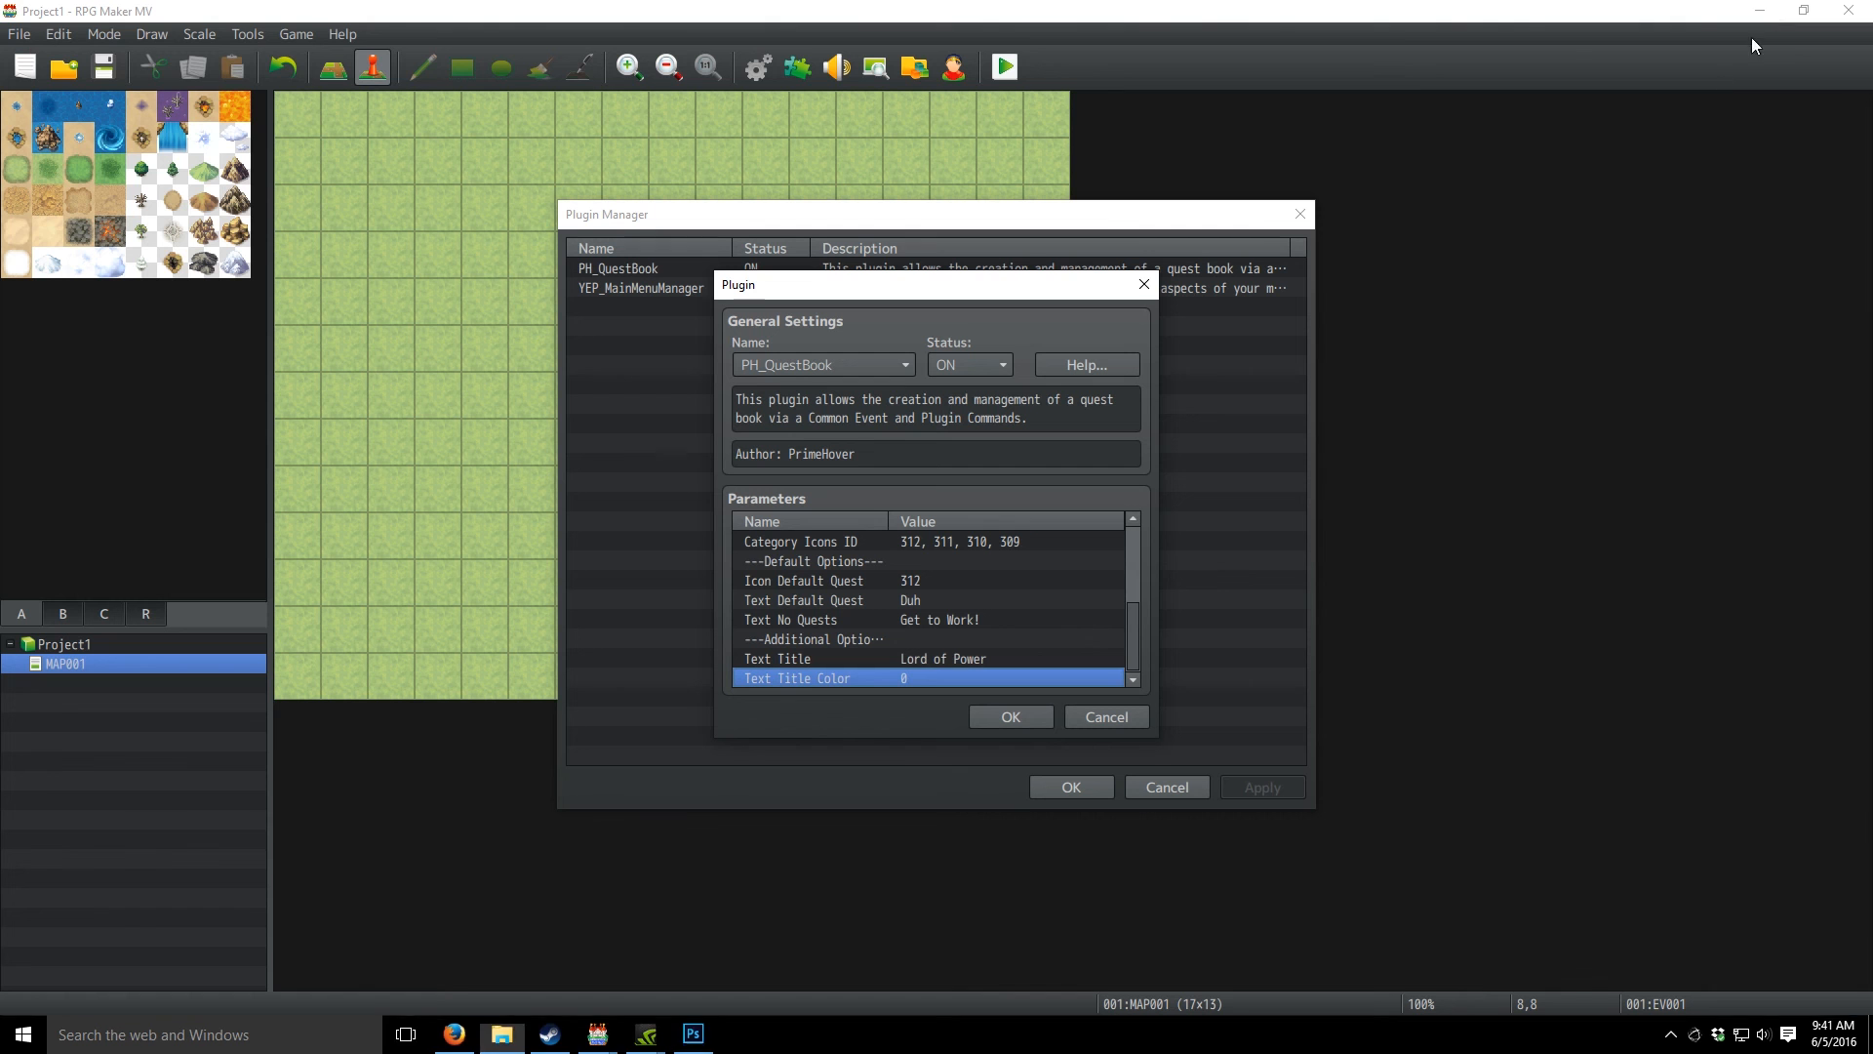
- Set the Text Title Color parameter to 1 and accept the PH_QuestBook settings and plugin list
double_click(905, 678)
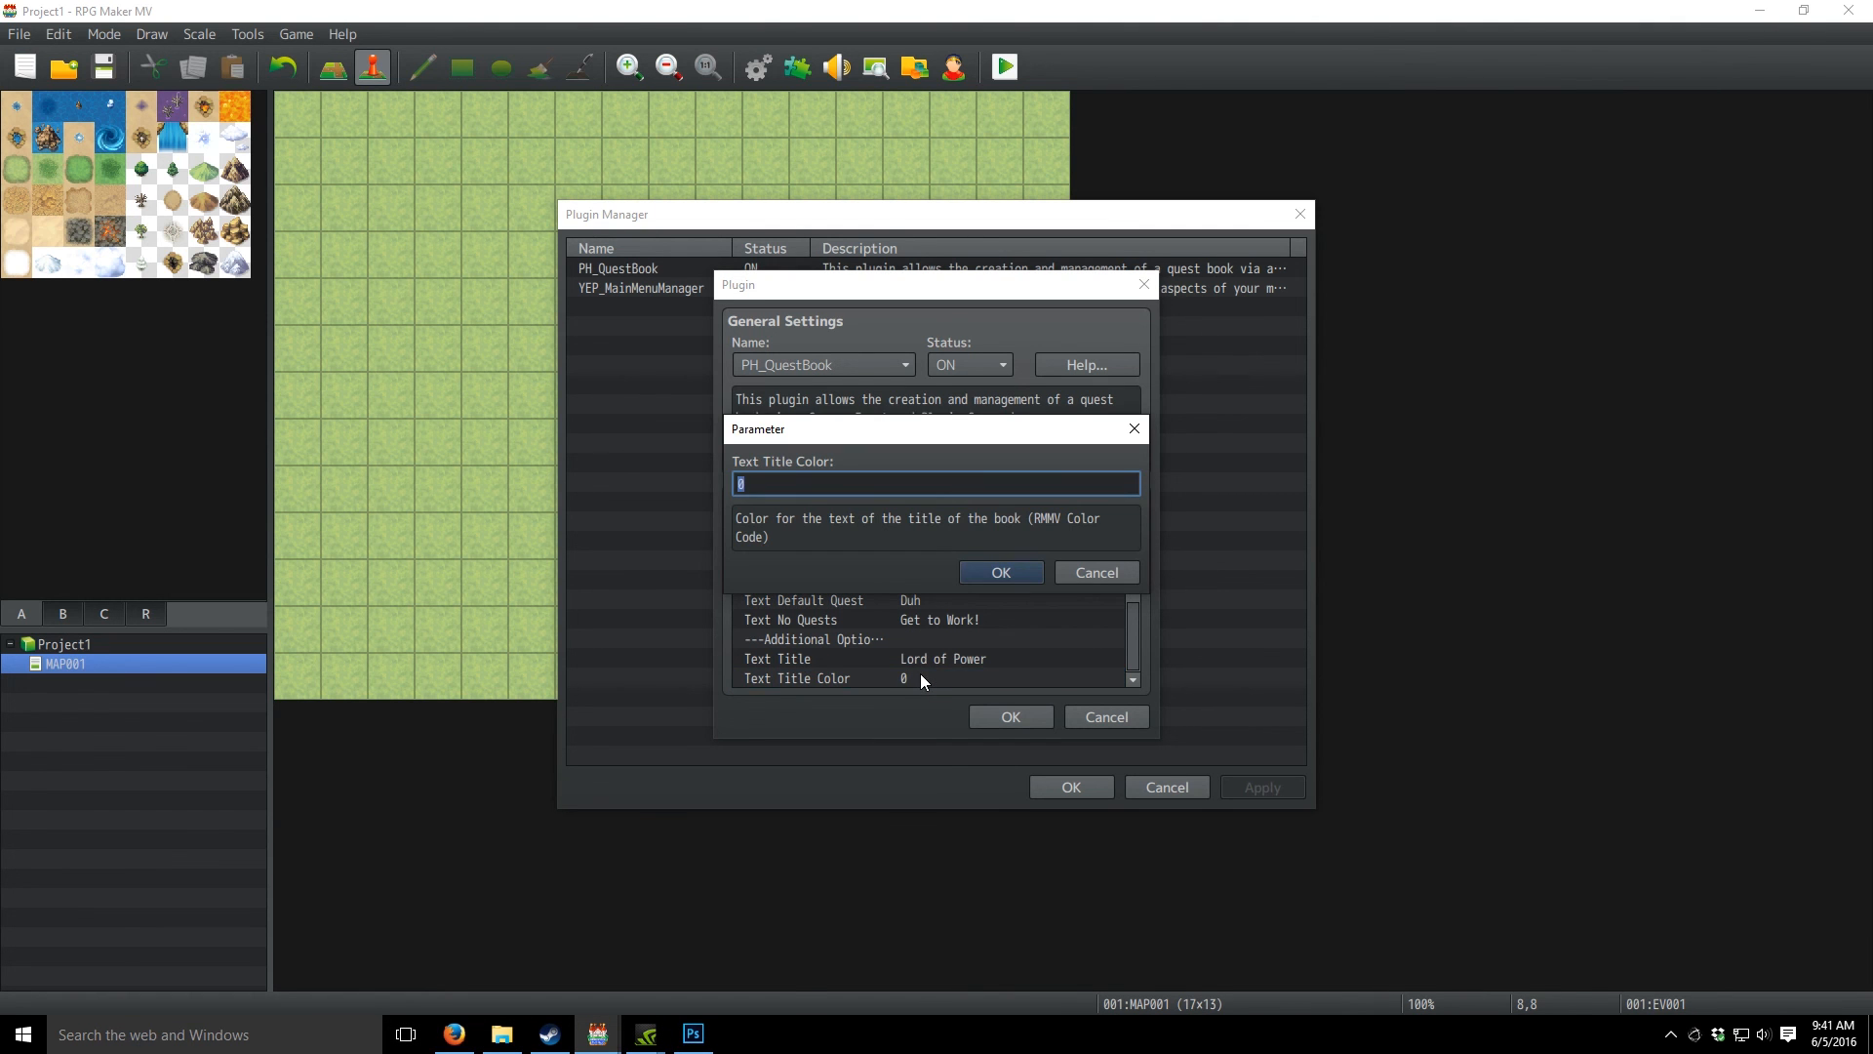
text(1)
click(1002, 569)
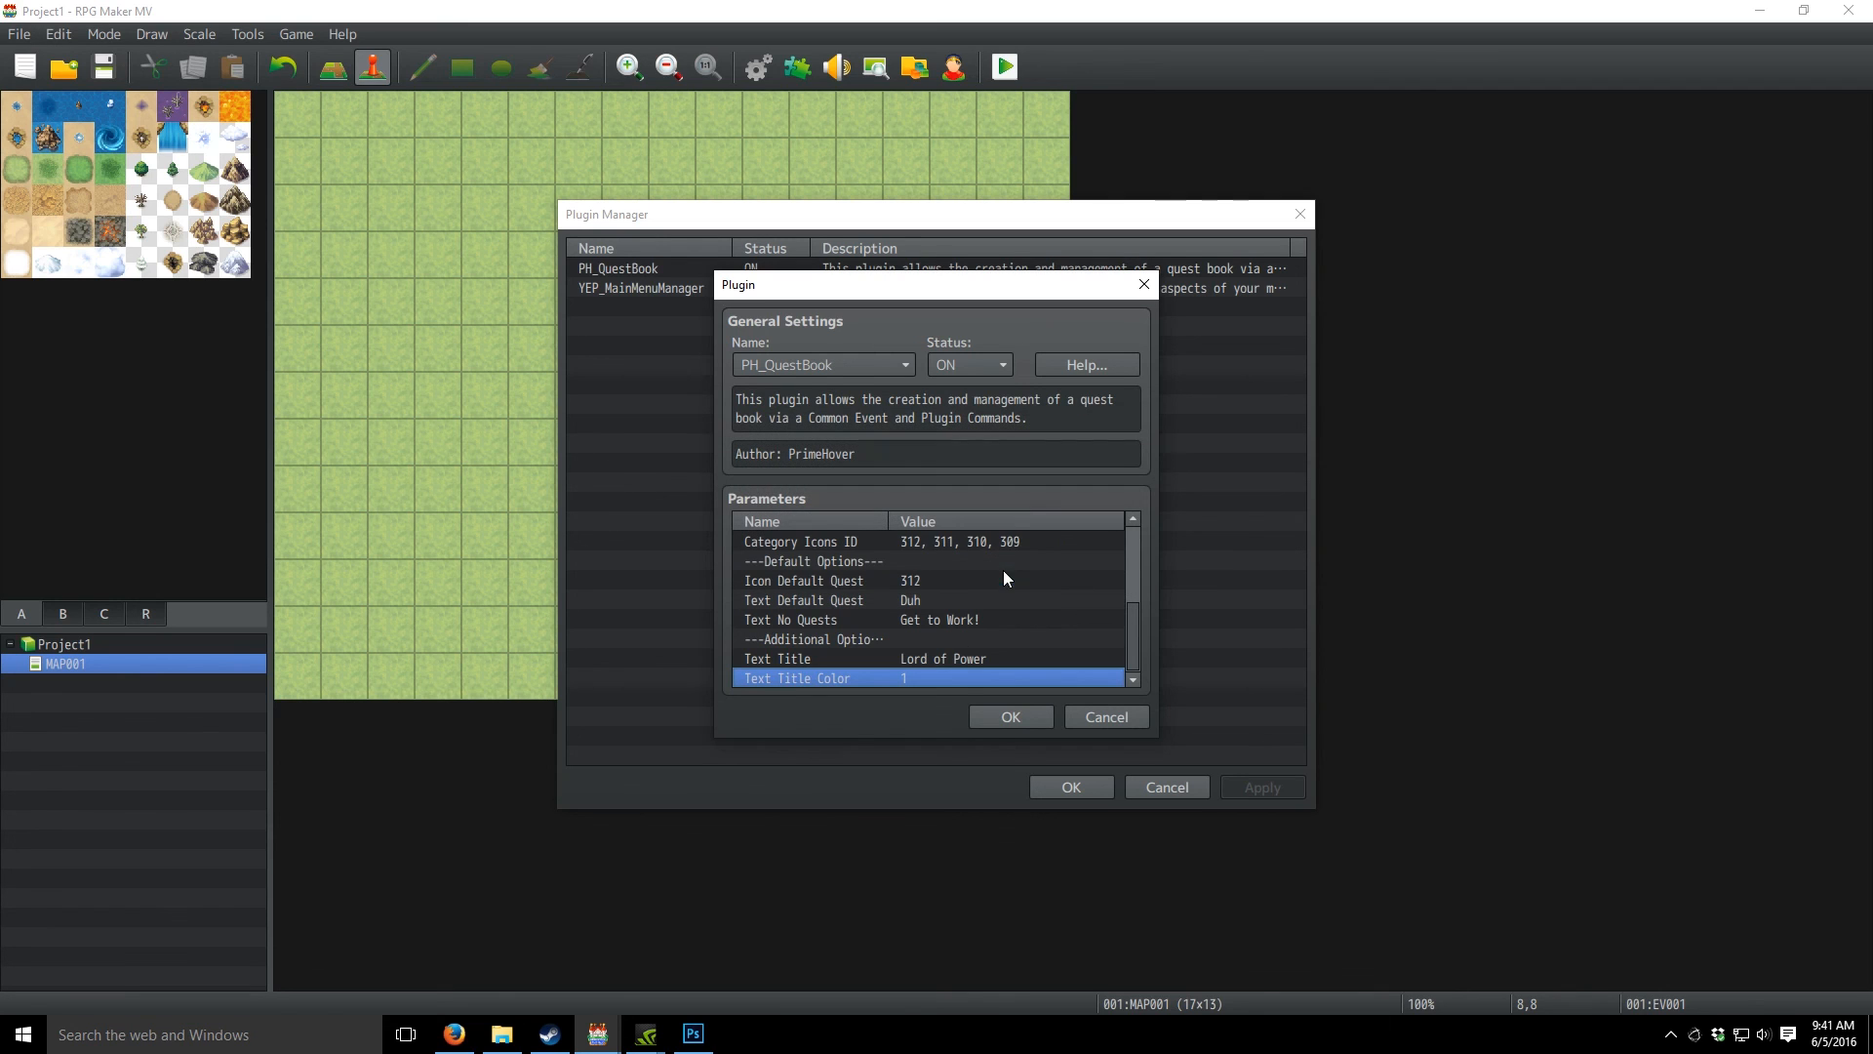
click(1023, 712)
click(1063, 795)
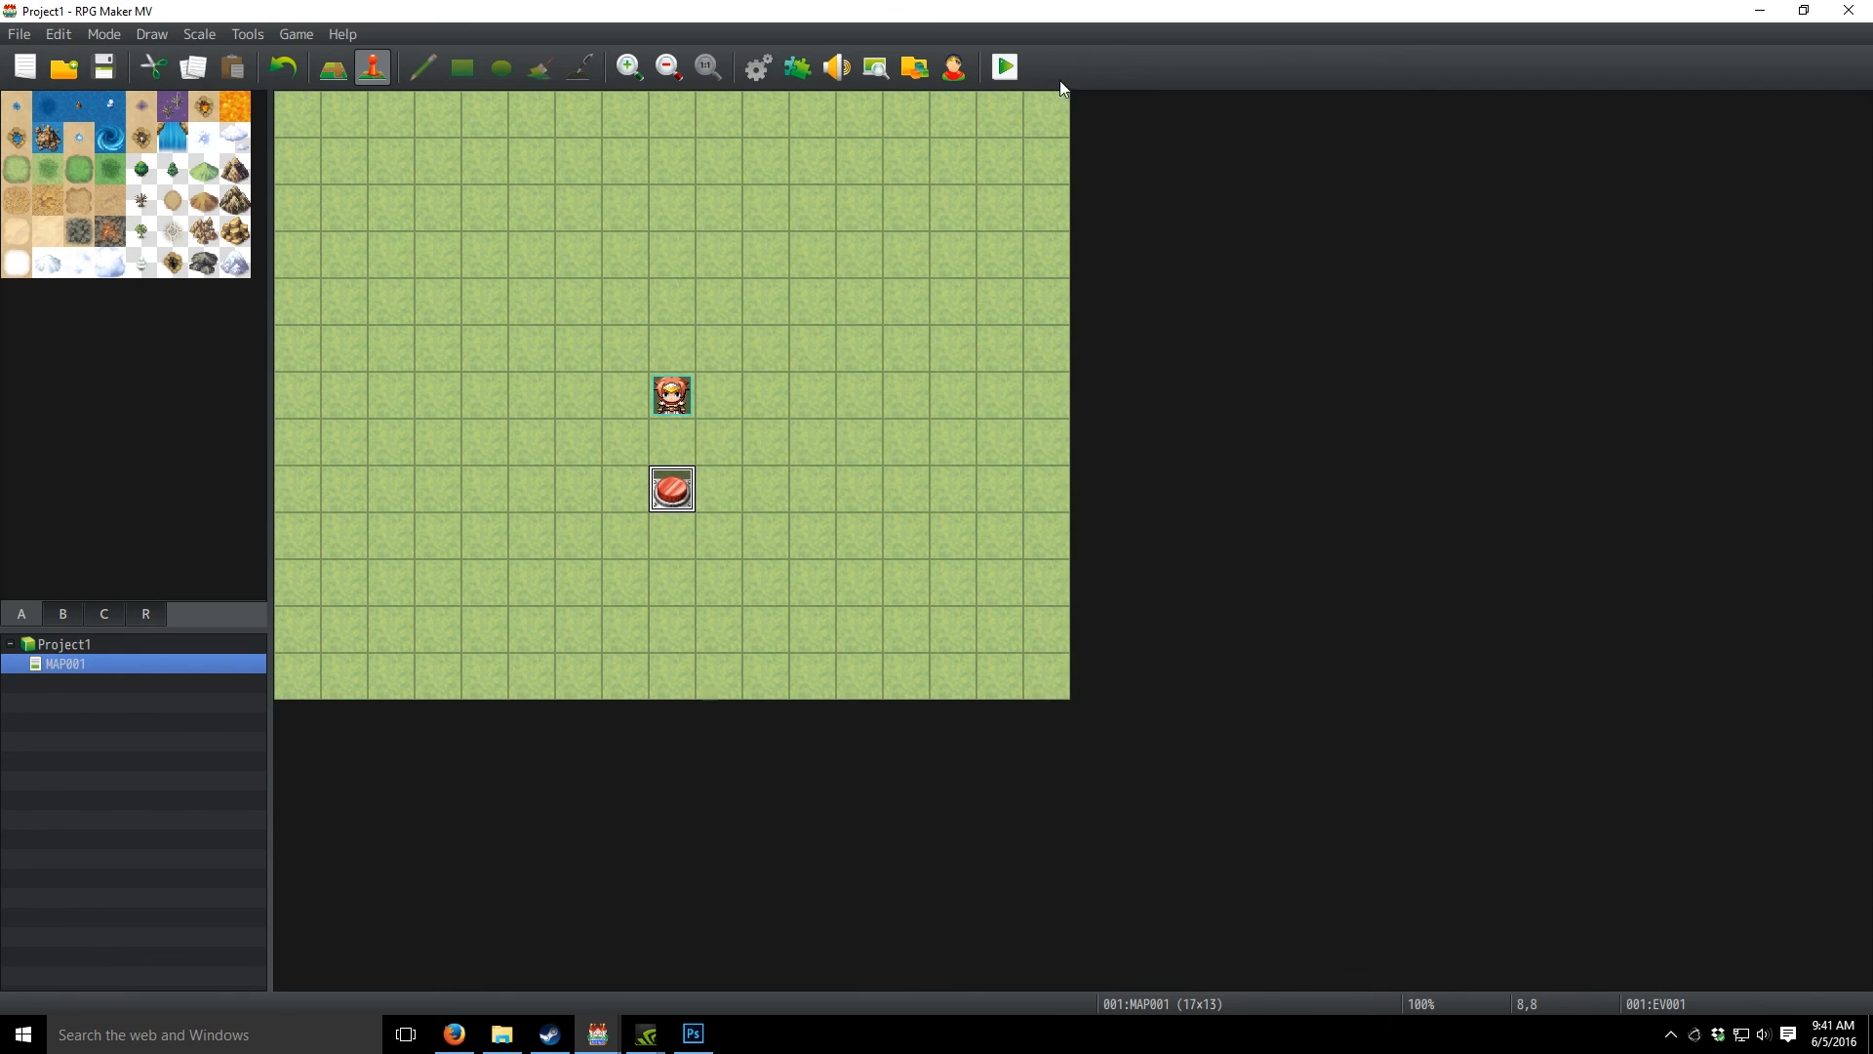
- Playtest Project1 in a new game, open the Journal from the main menu to check its texts, and close the game
click(992, 66)
click(843, 560)
key(Return)
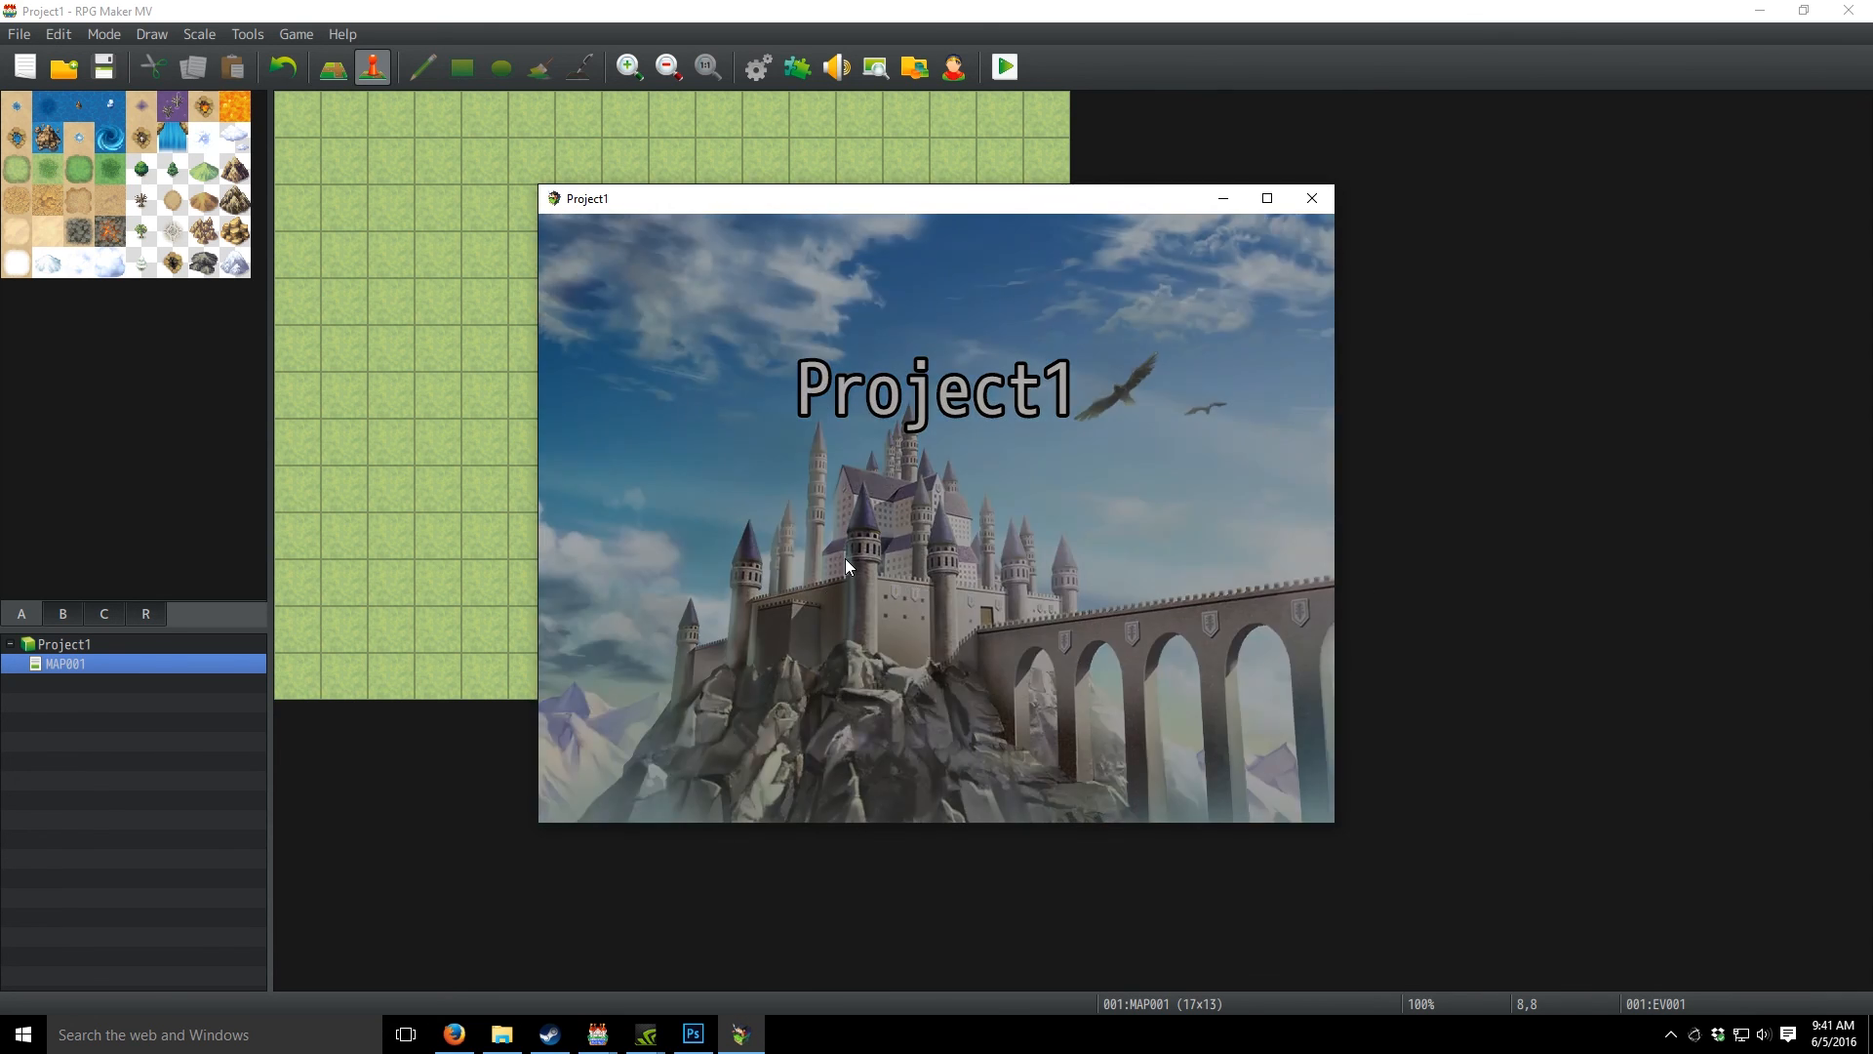
key(Escape)
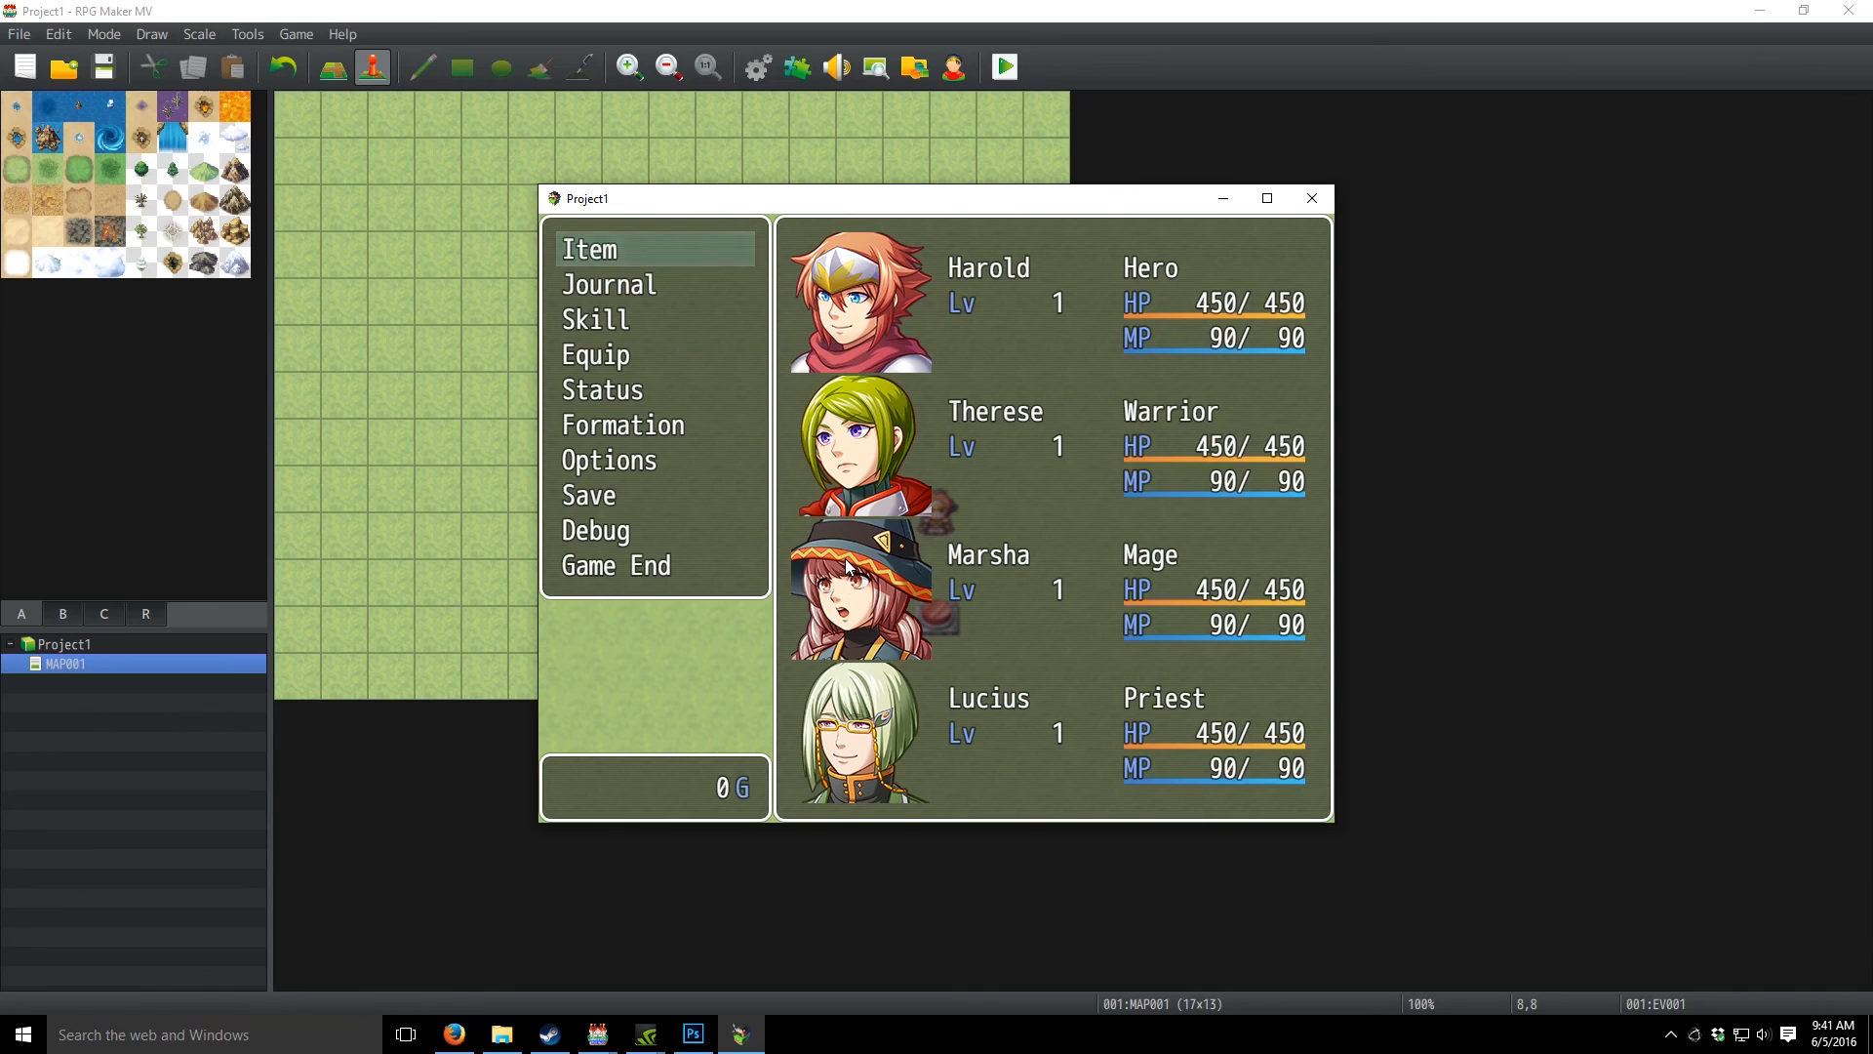
key(Down)
key(Return)
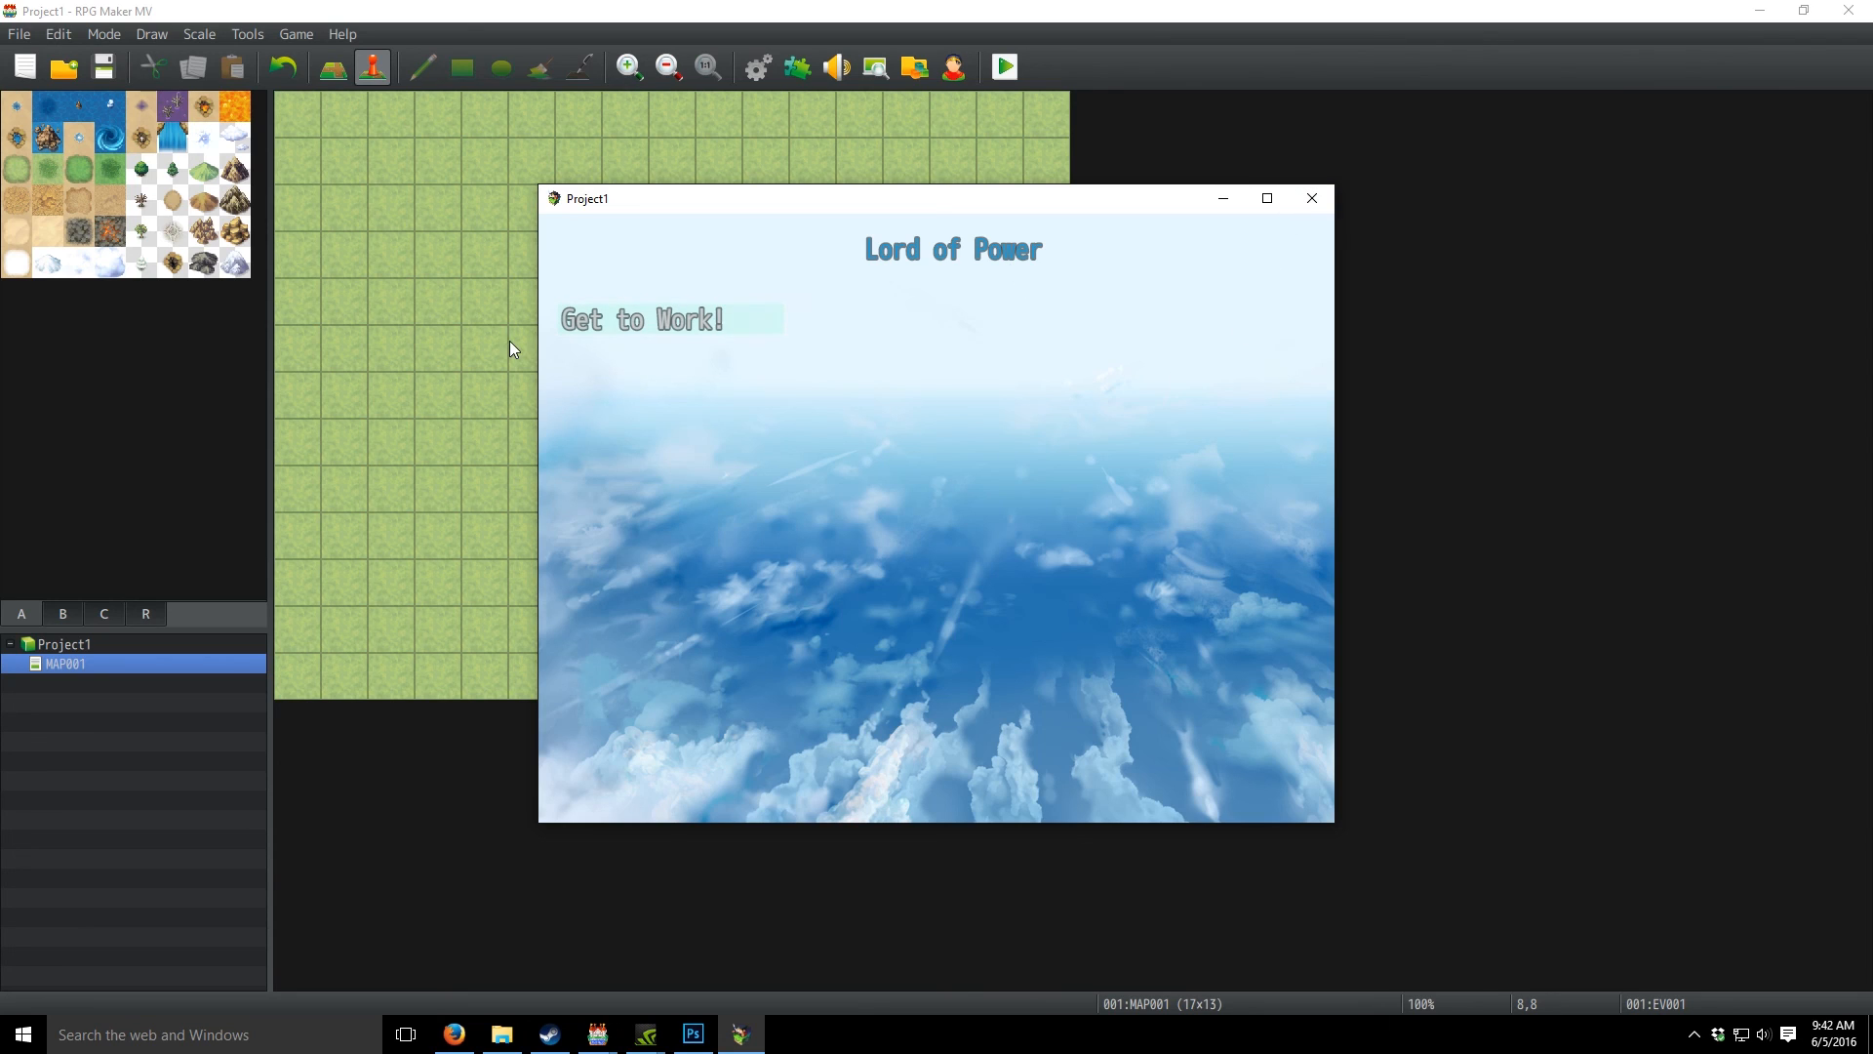
click(1308, 188)
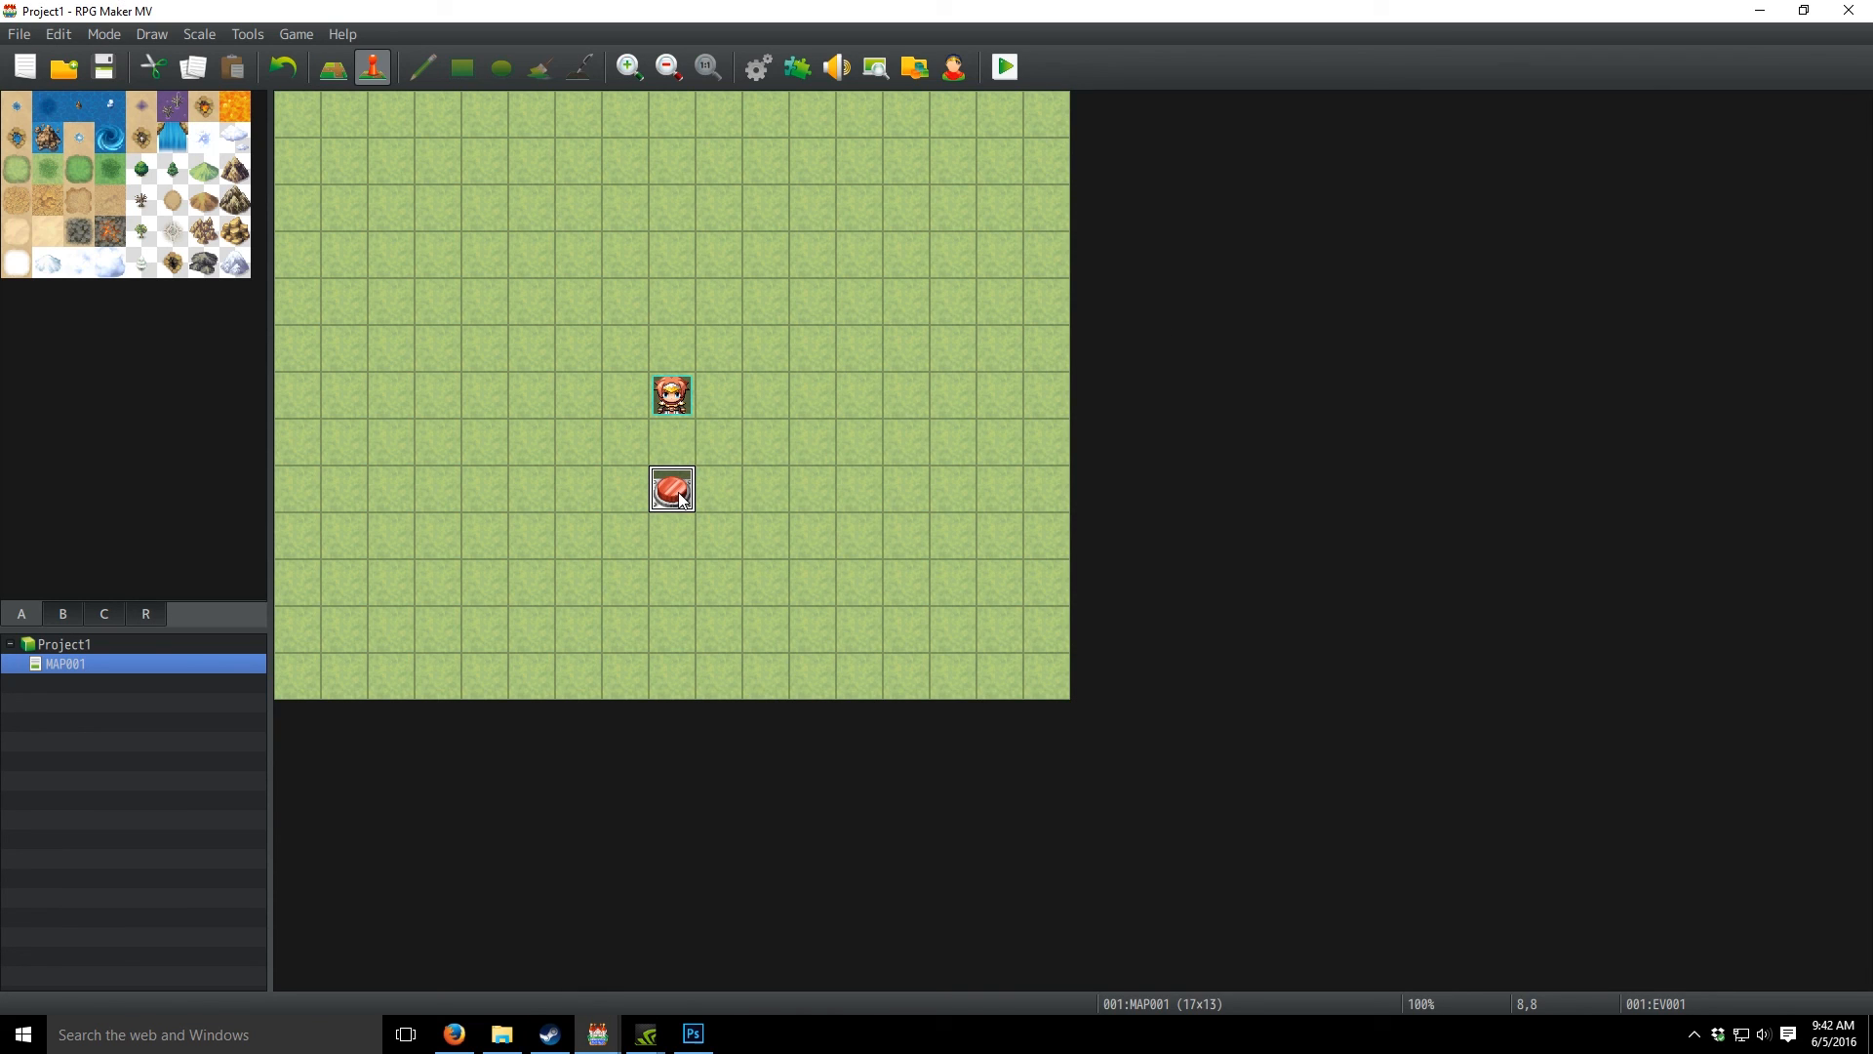
- Review the quest comment stored in Project1's PHQuestBook common event, including its title line and break-on-update sections, and close the database
click(798, 67)
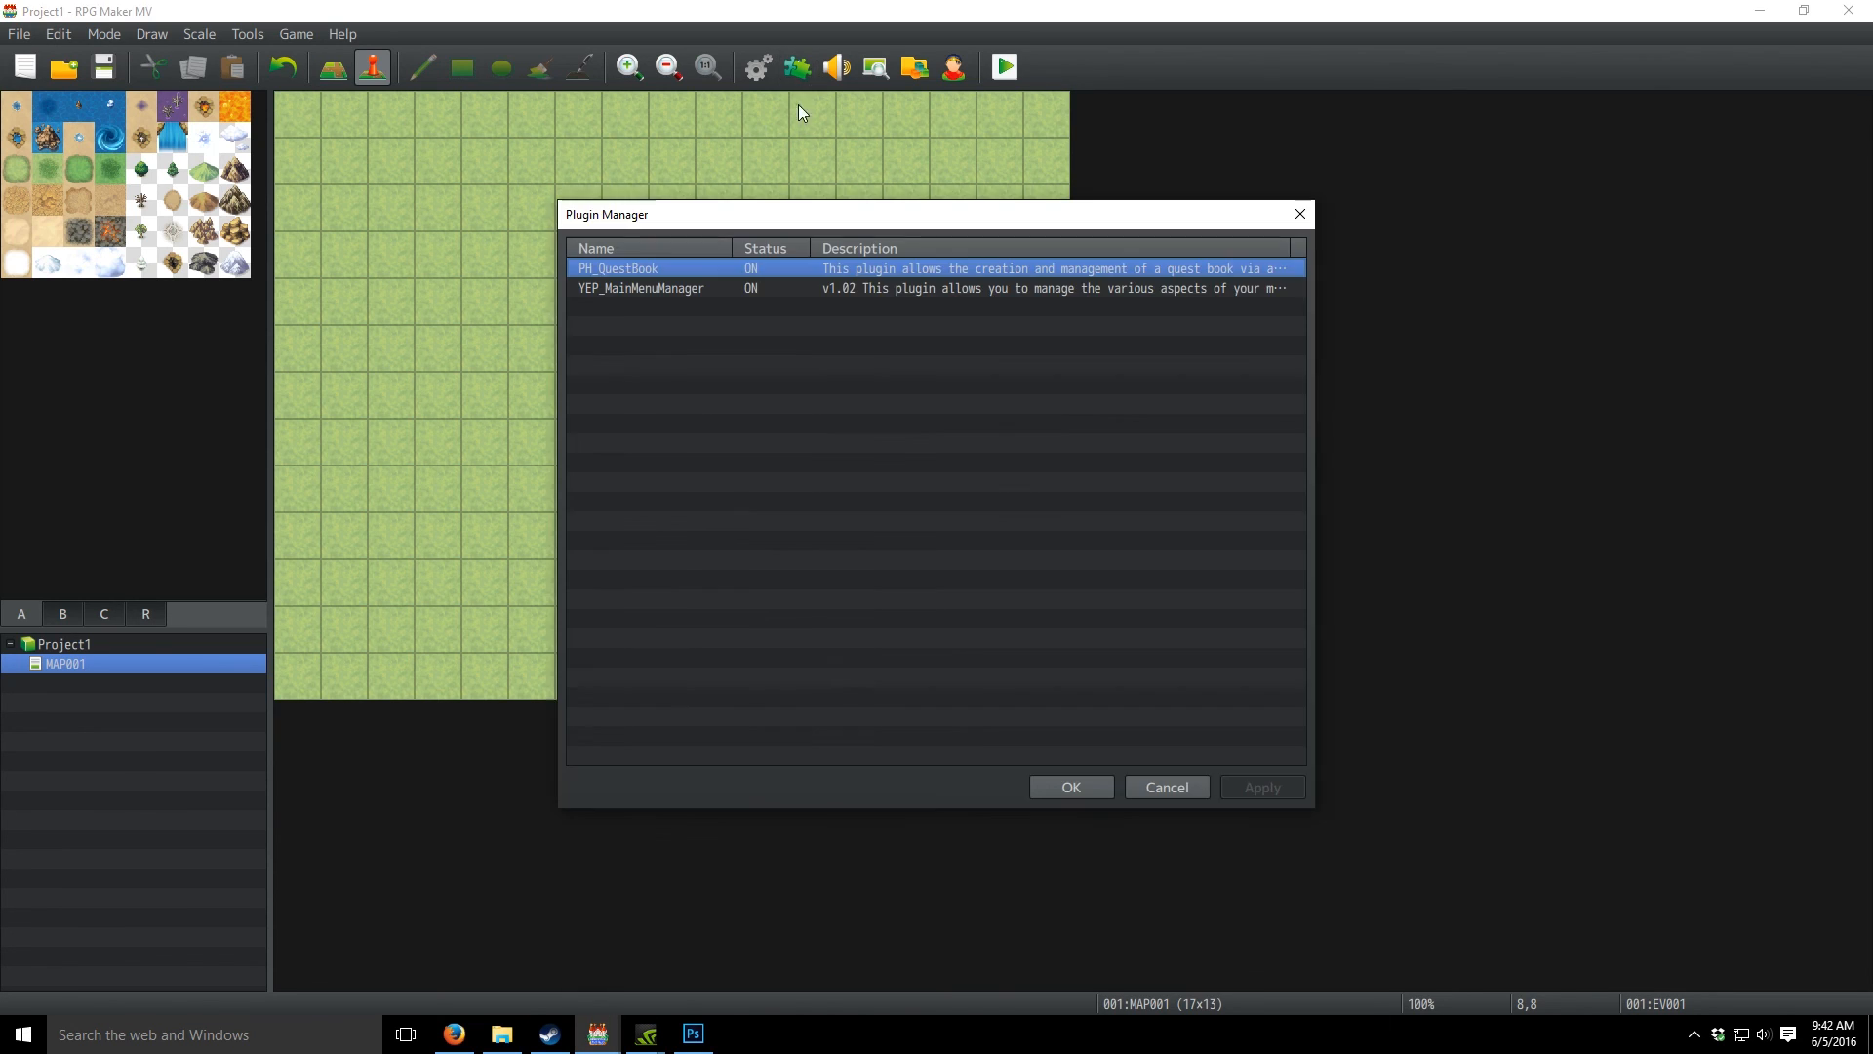
click(1298, 214)
click(757, 68)
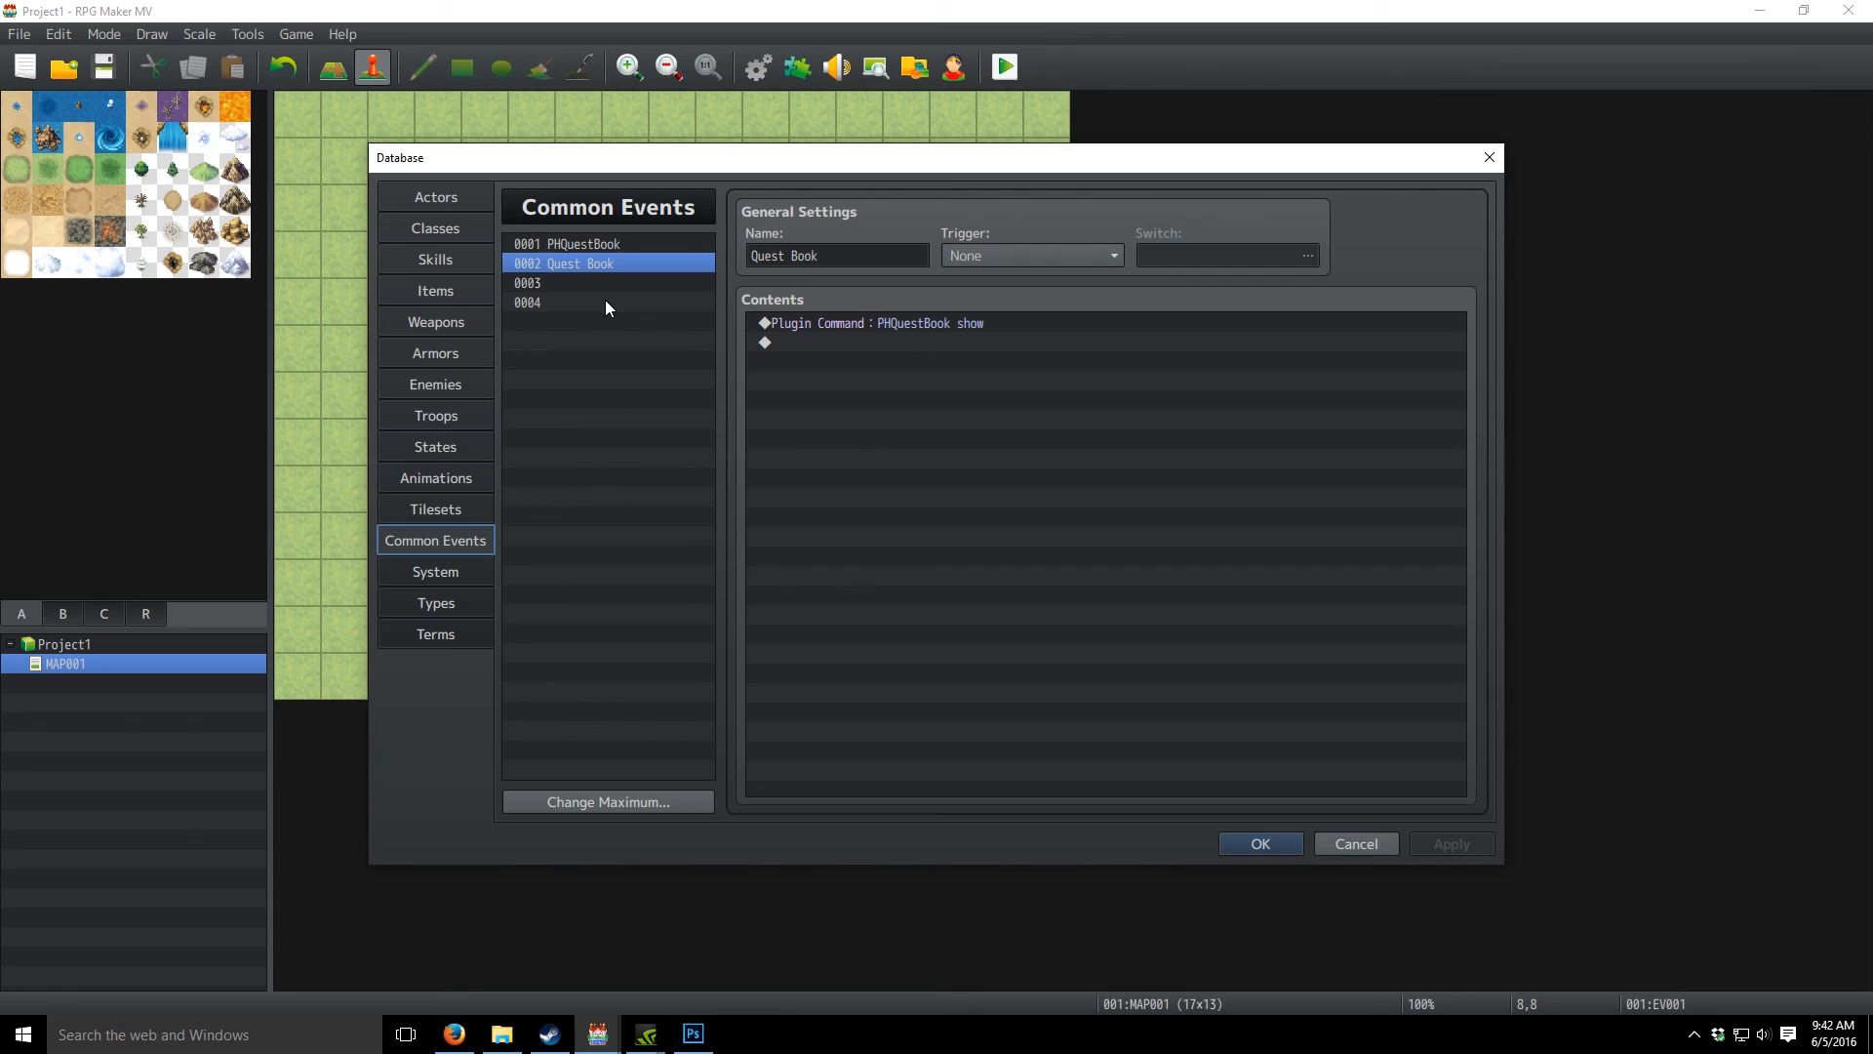
click(616, 246)
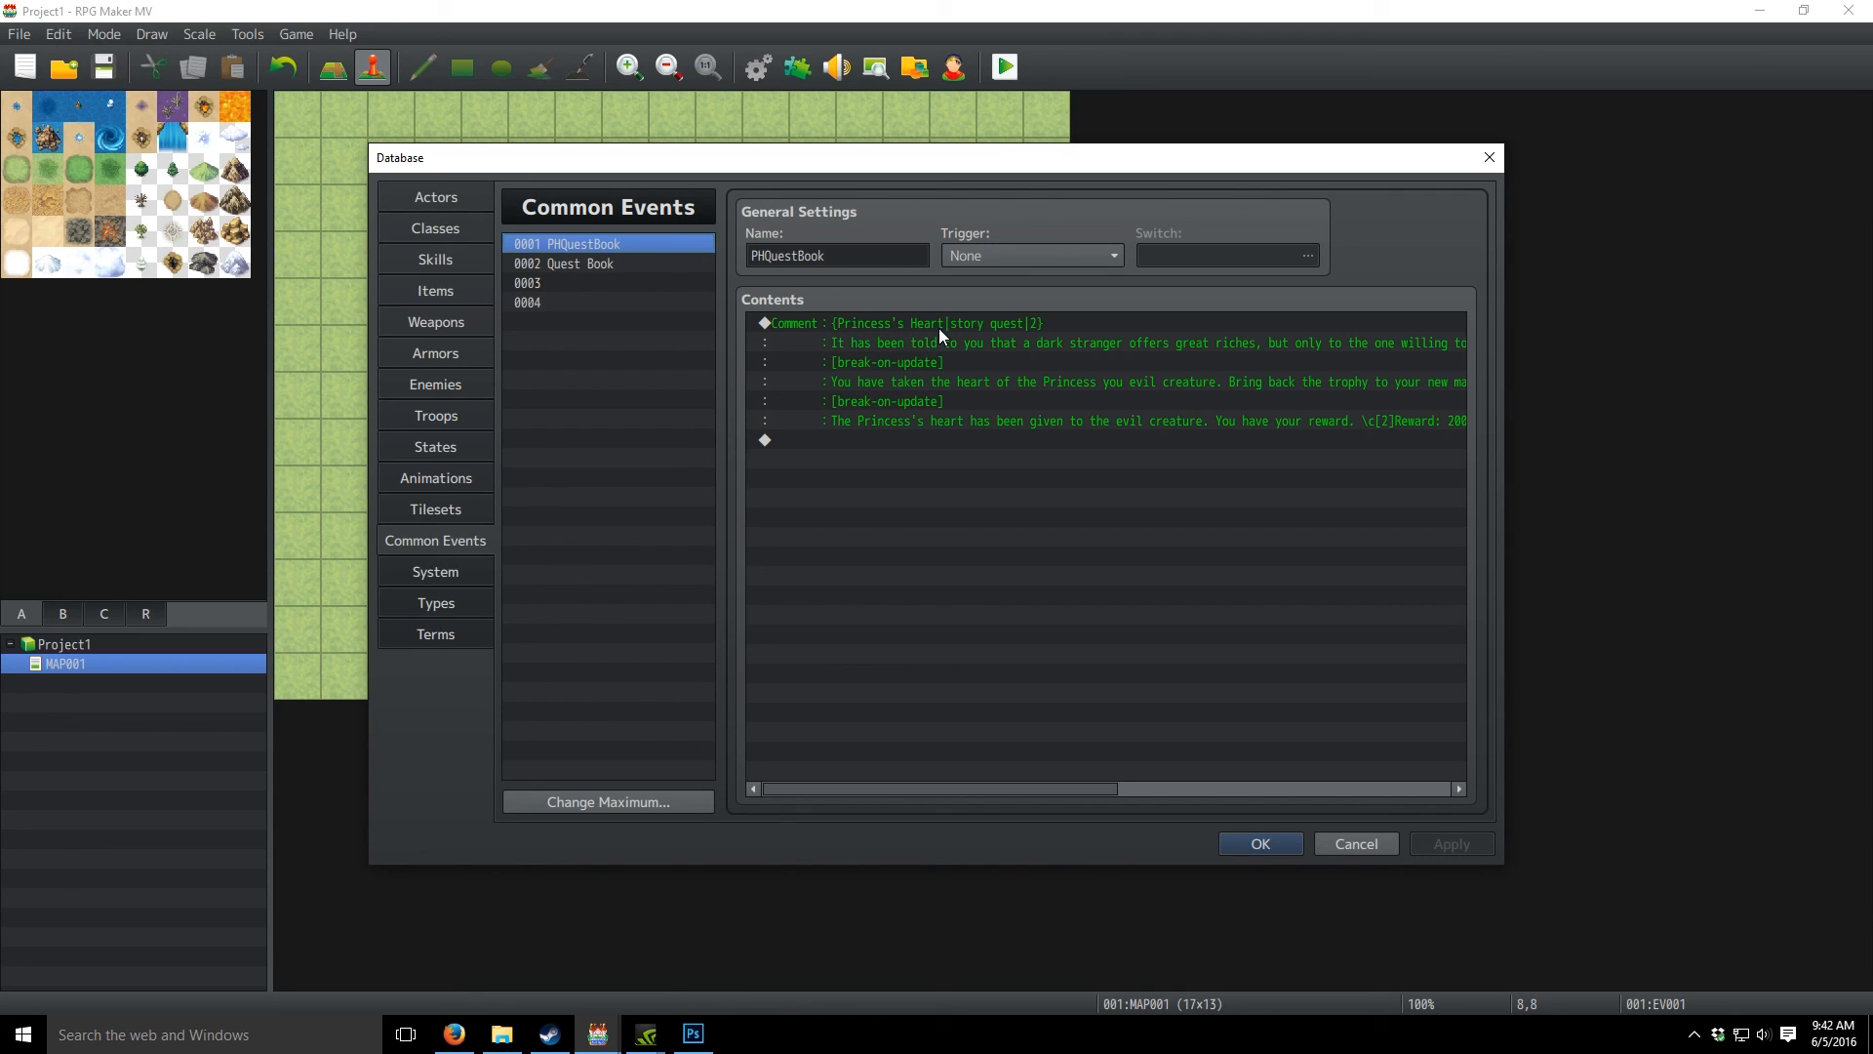
click(1034, 330)
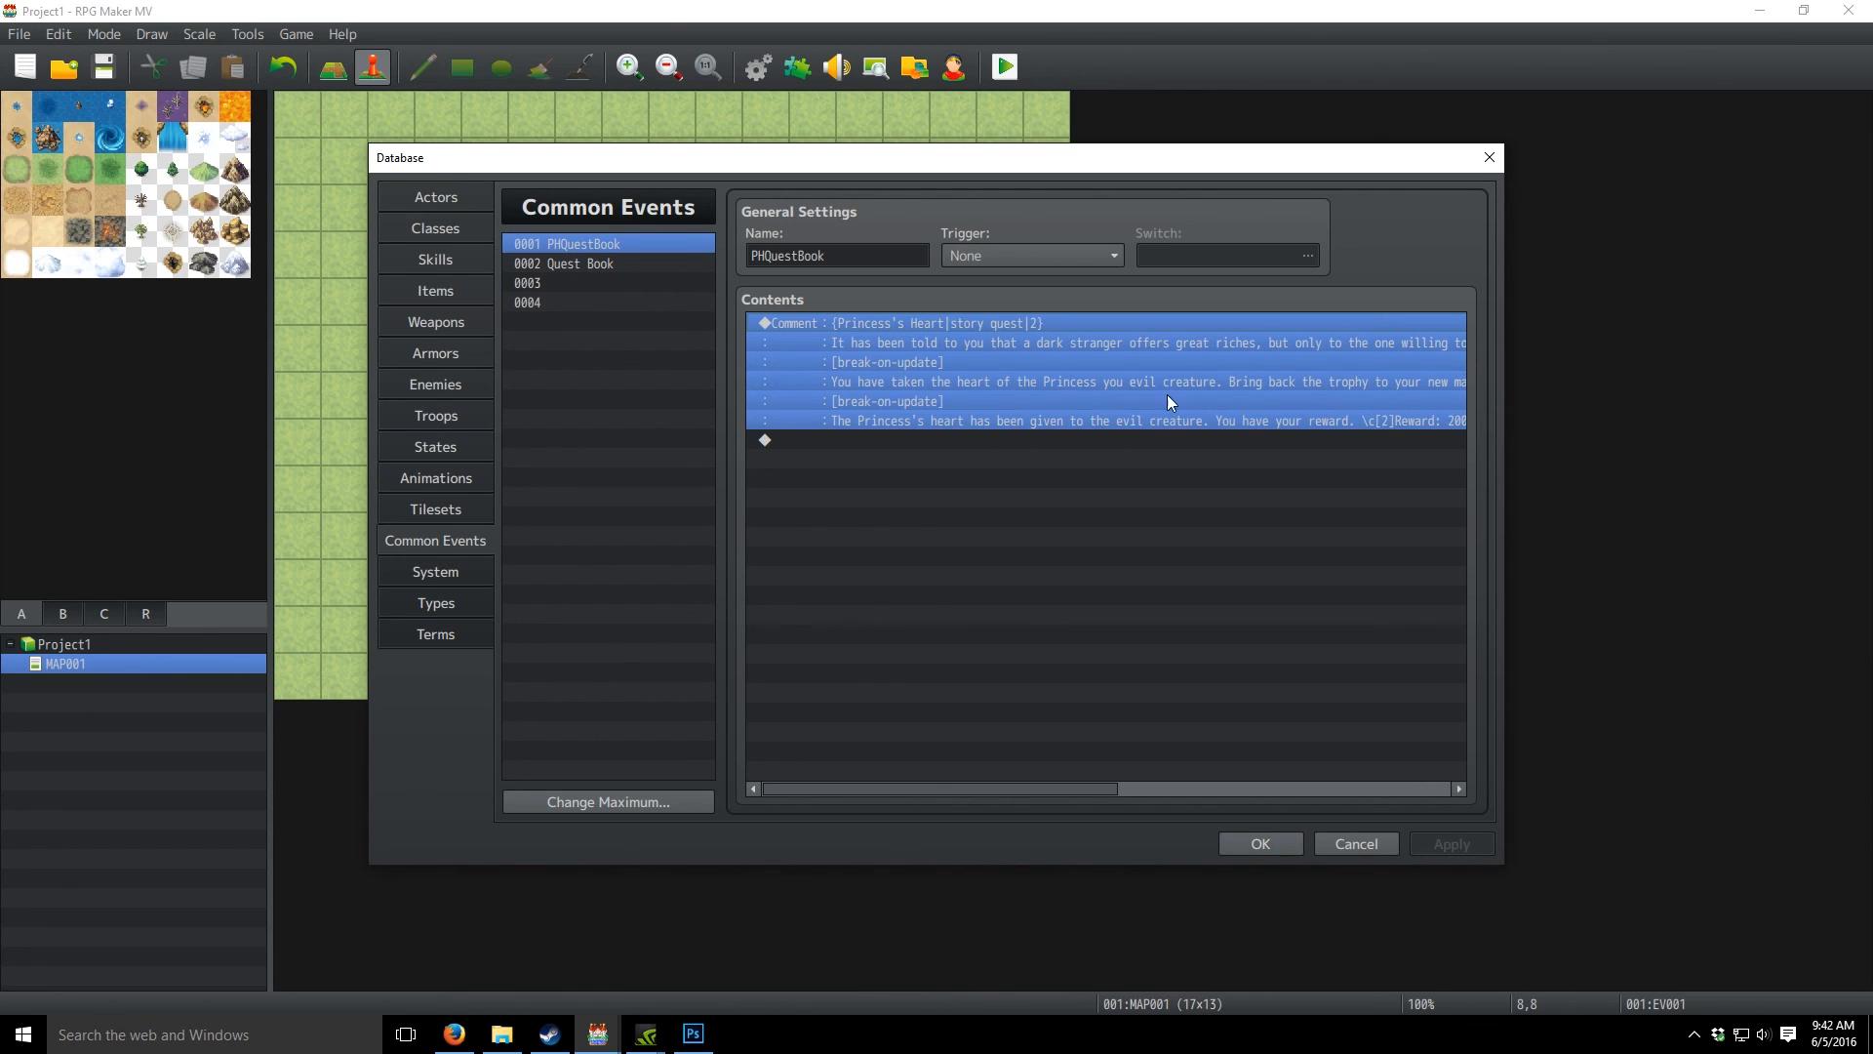
click(1330, 475)
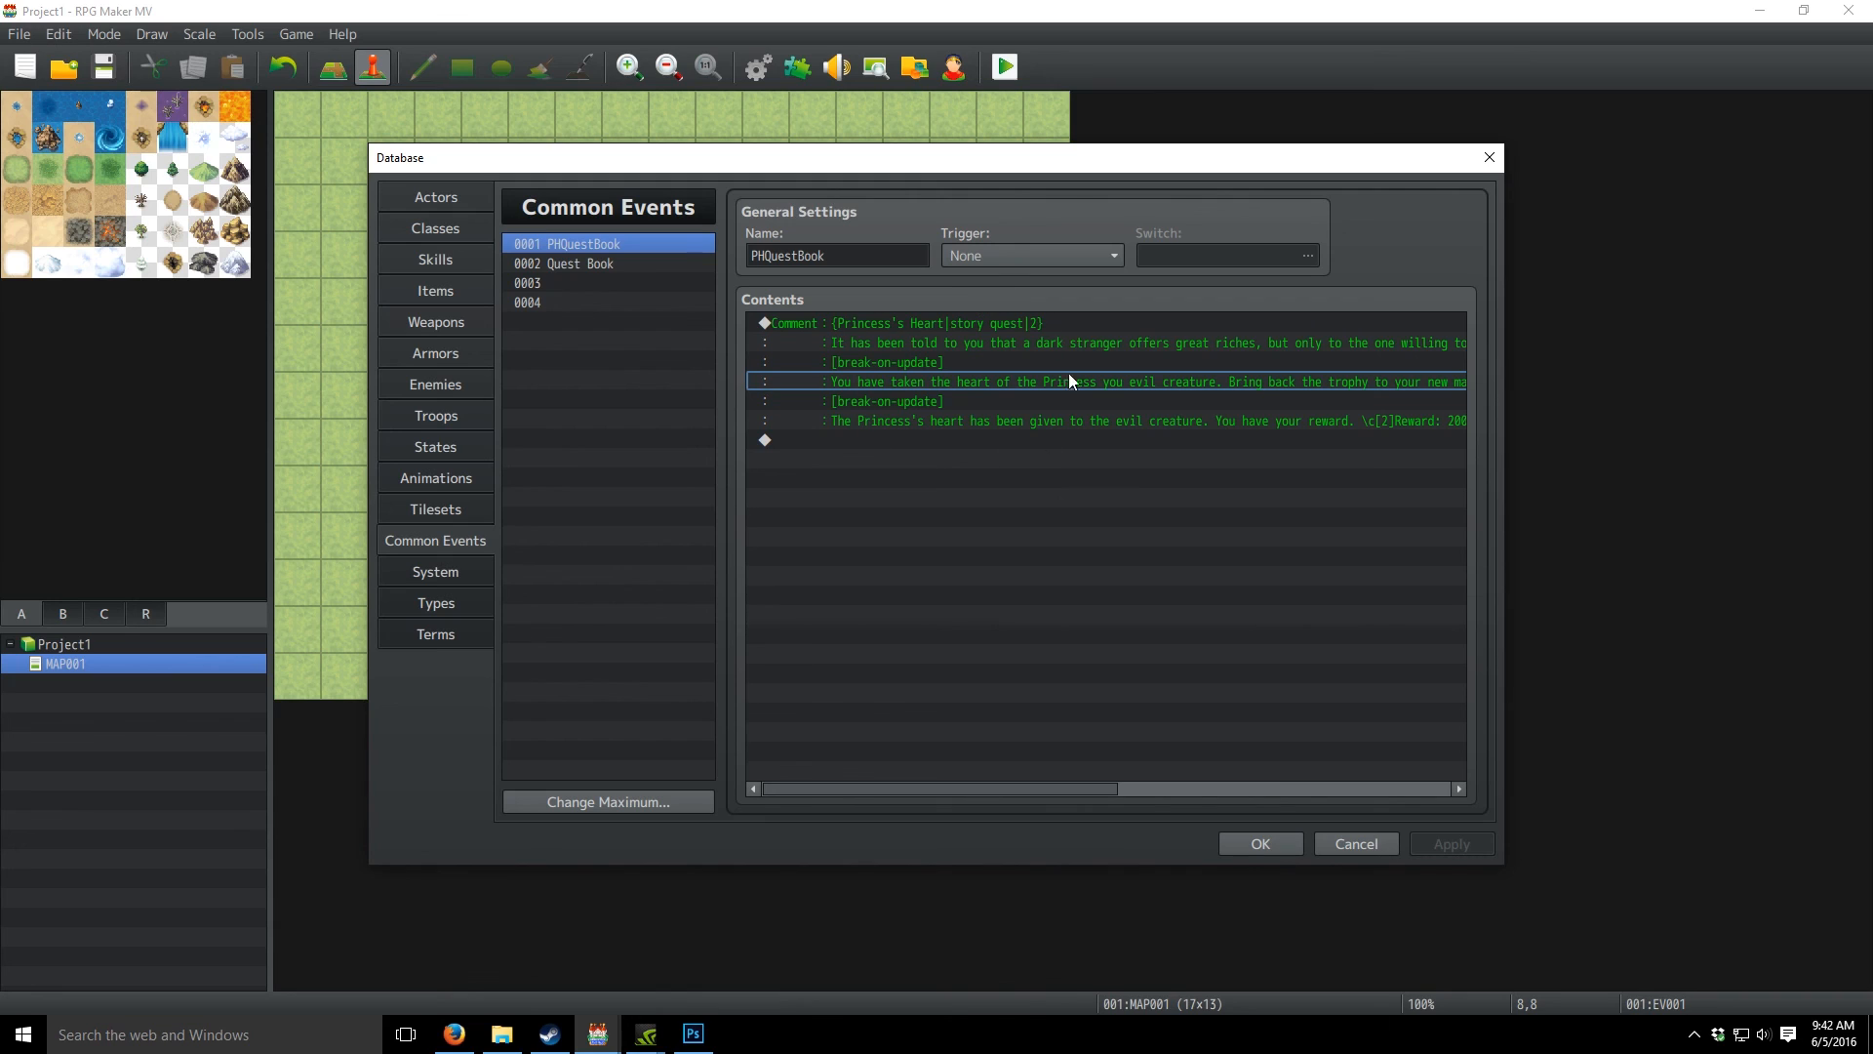
click(1380, 425)
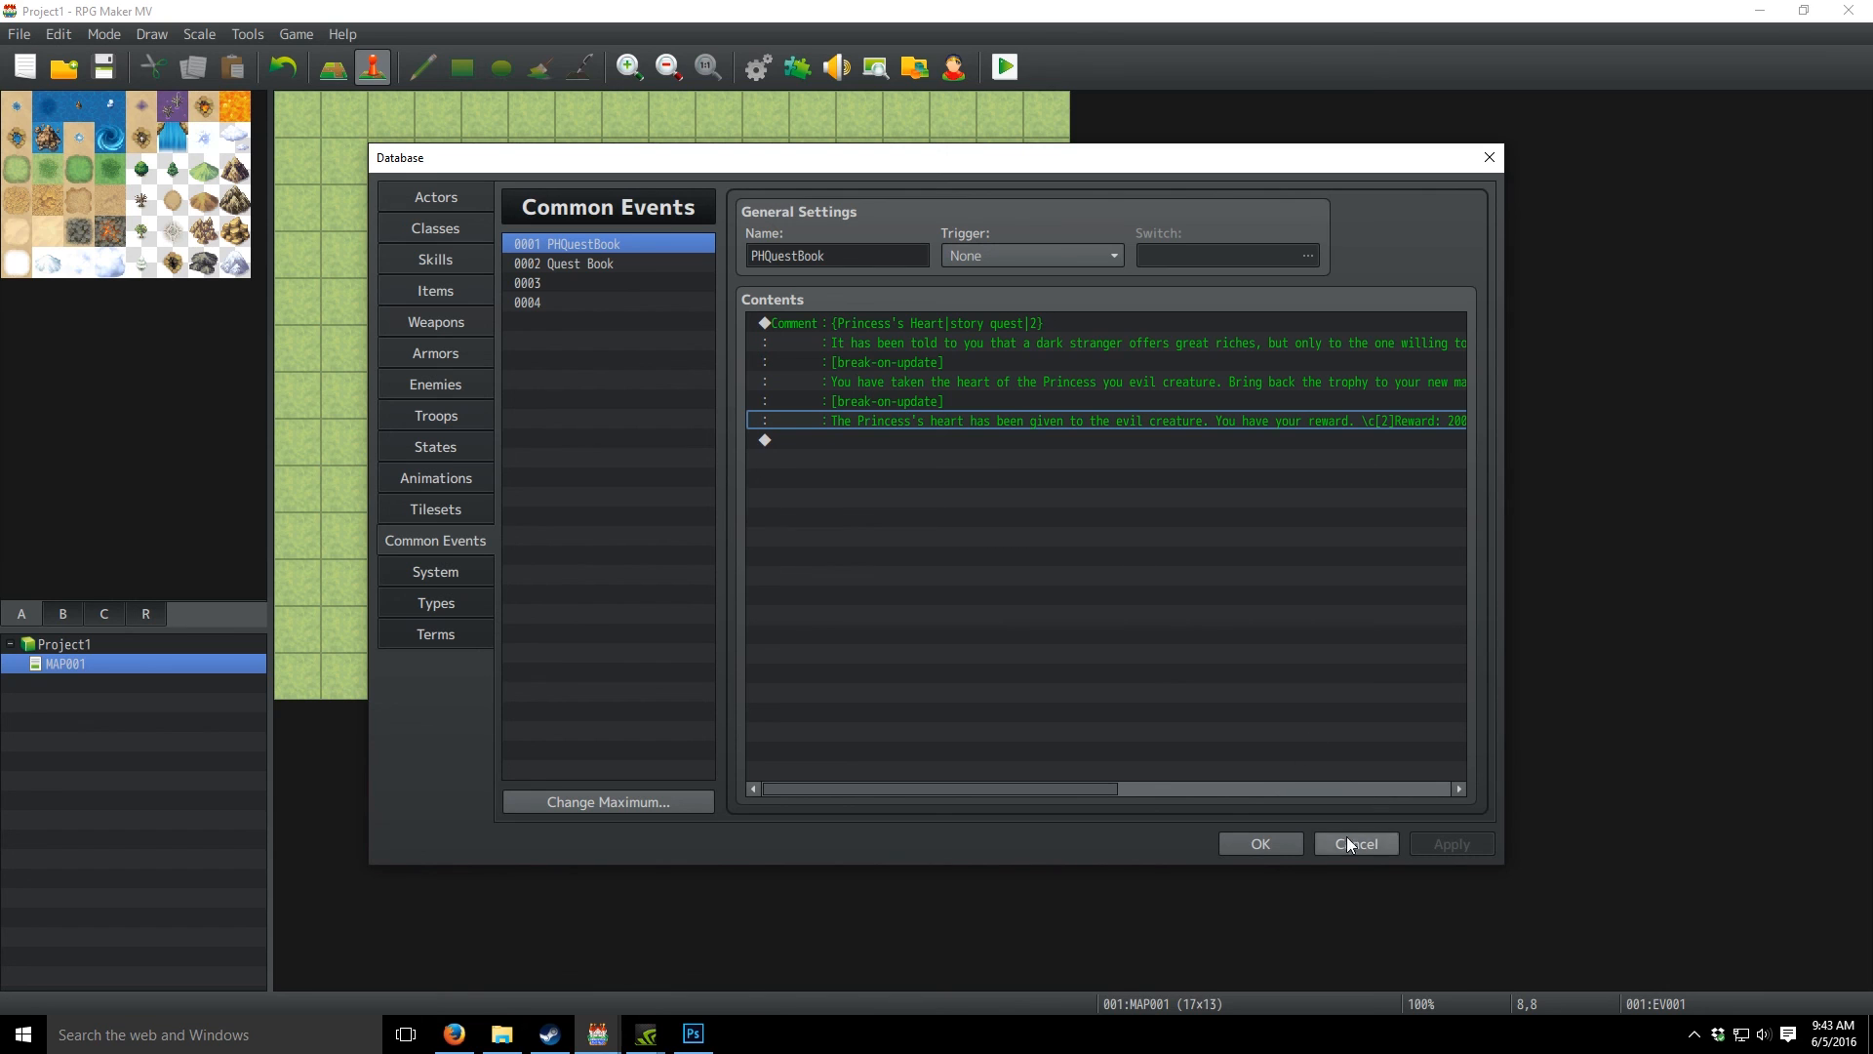
click(1273, 848)
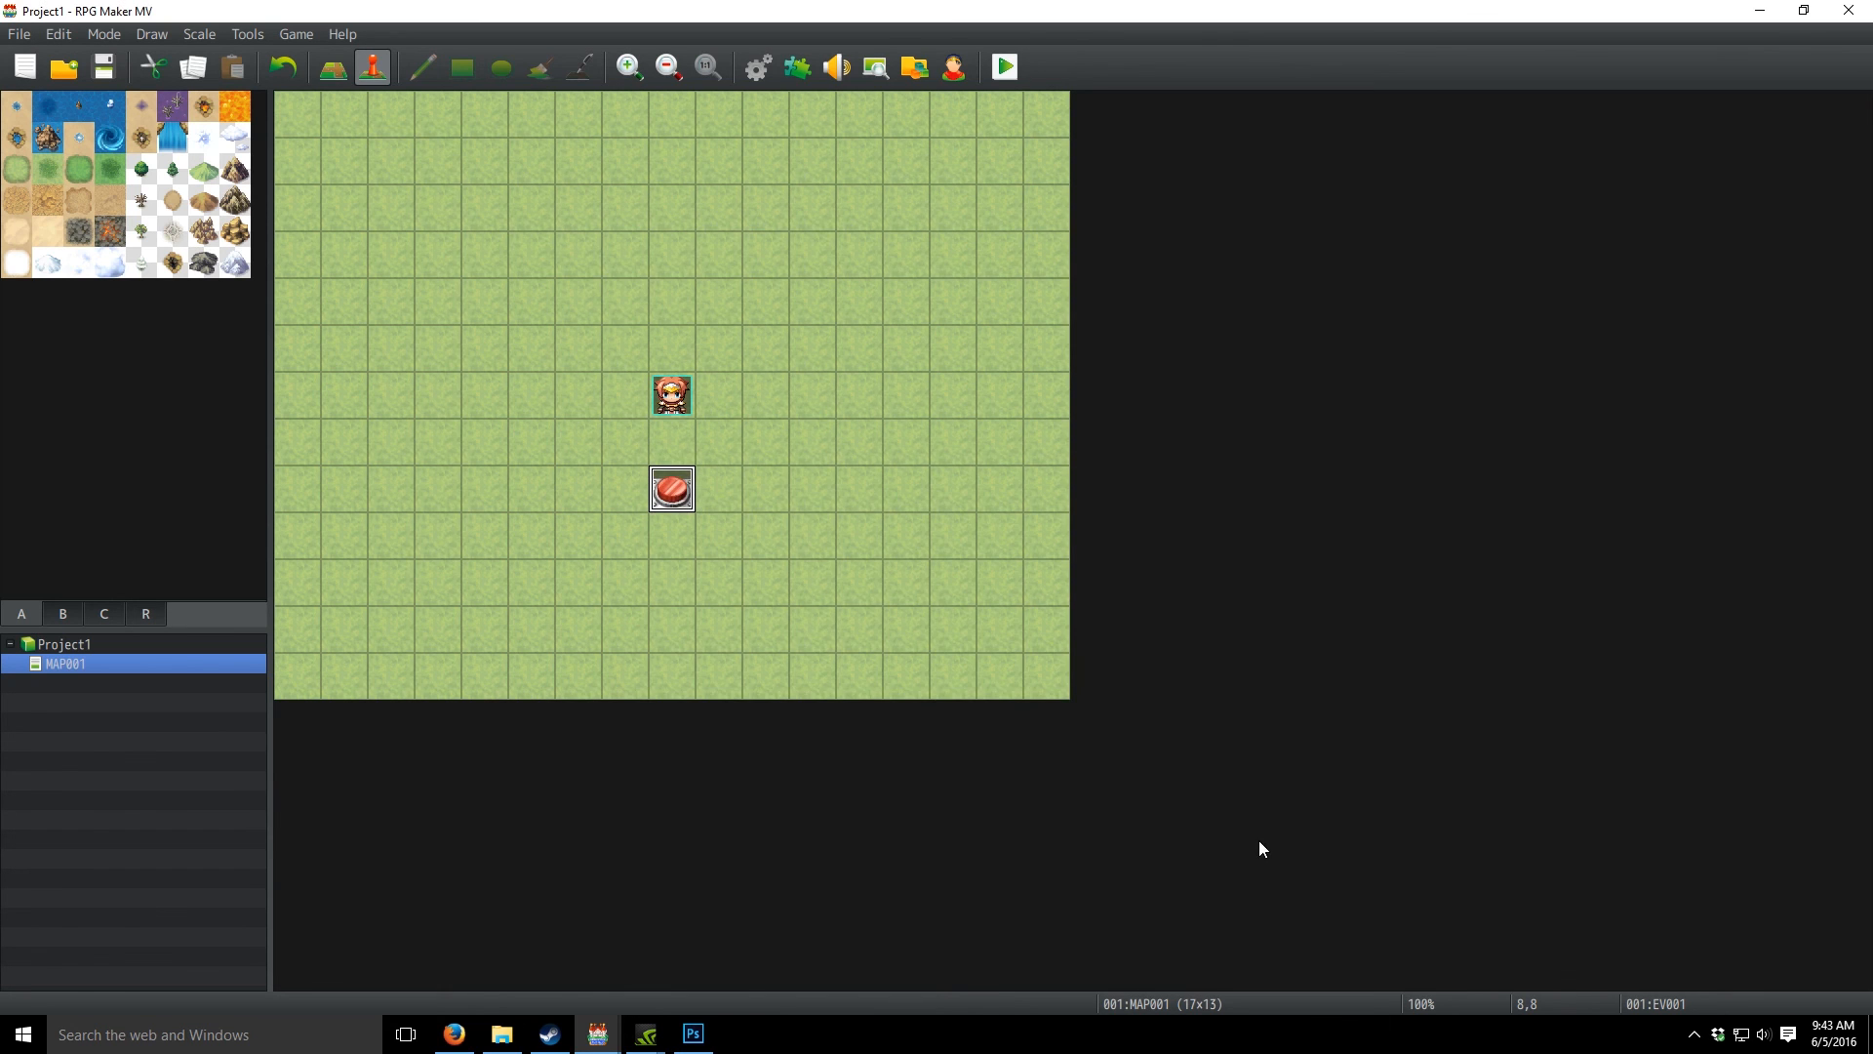
- Place Project1 and PrimeHoover QuestBook Demo side by side, and review the three pages of the demo's blue portal event
drag(1278, 12, 3, 293)
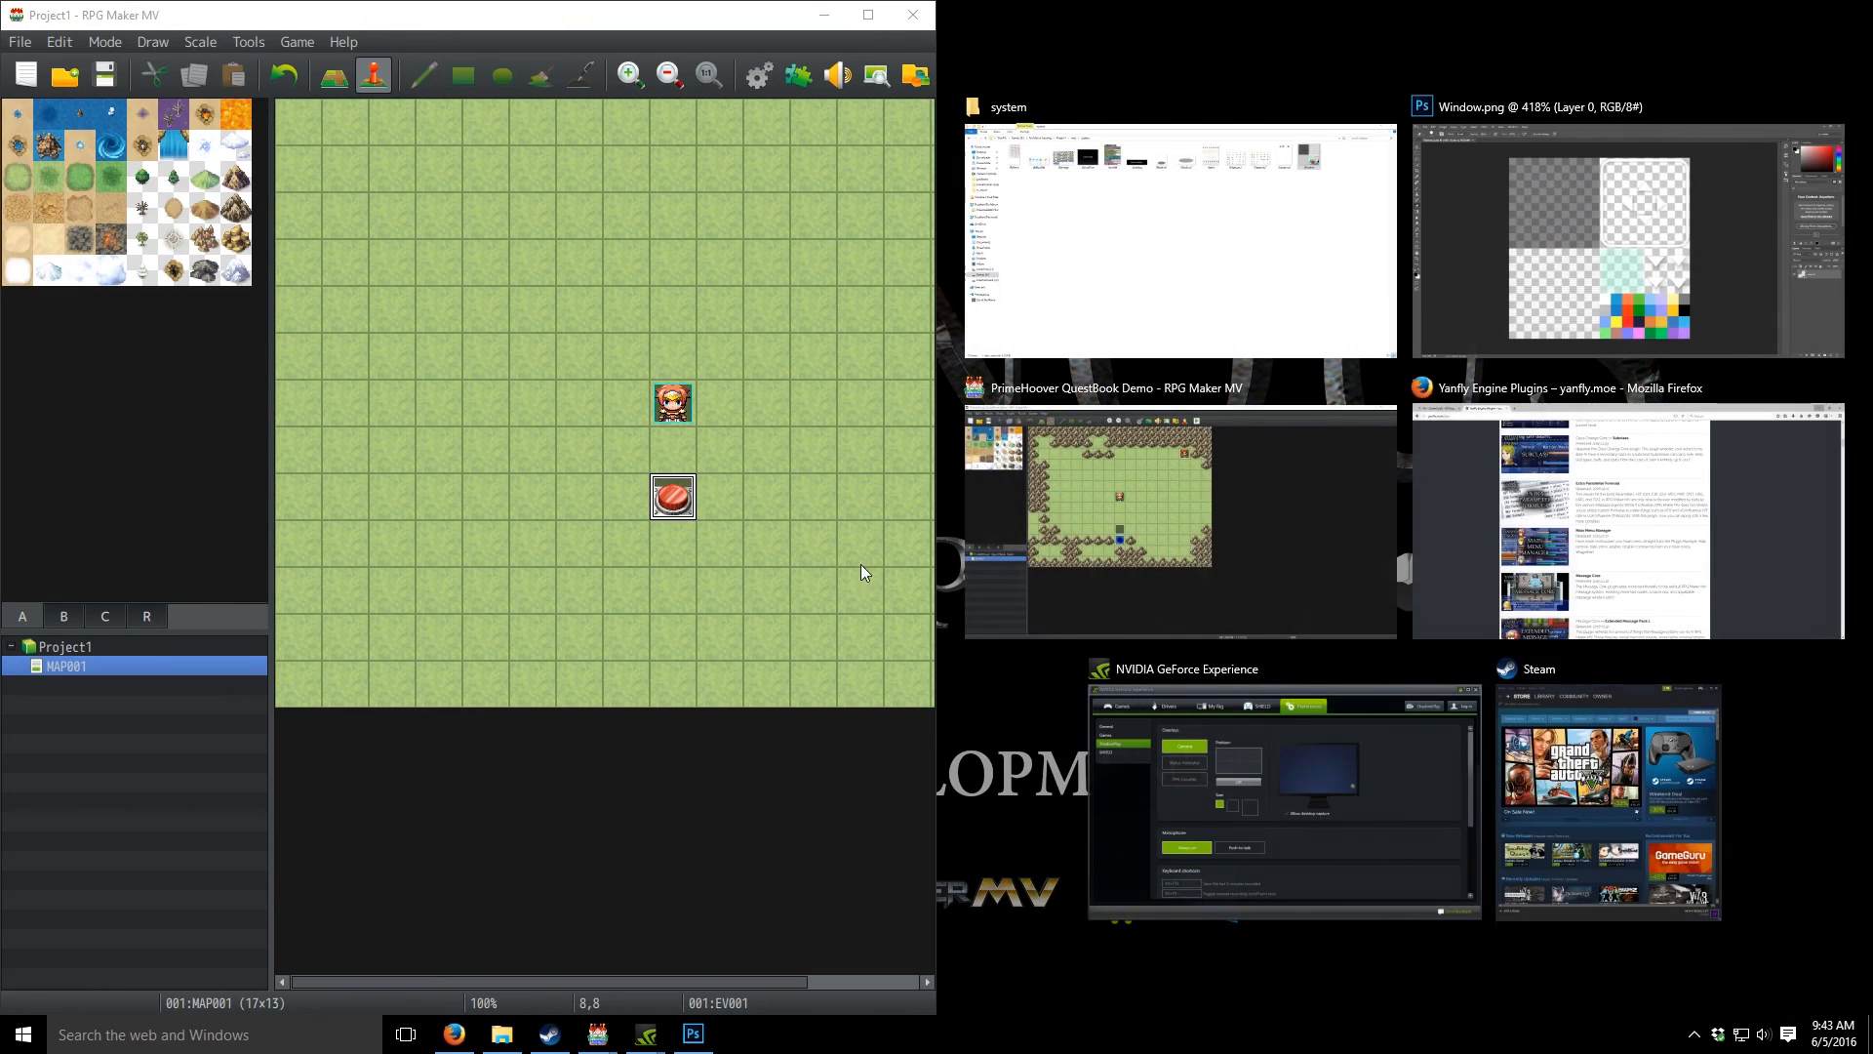
click(1270, 556)
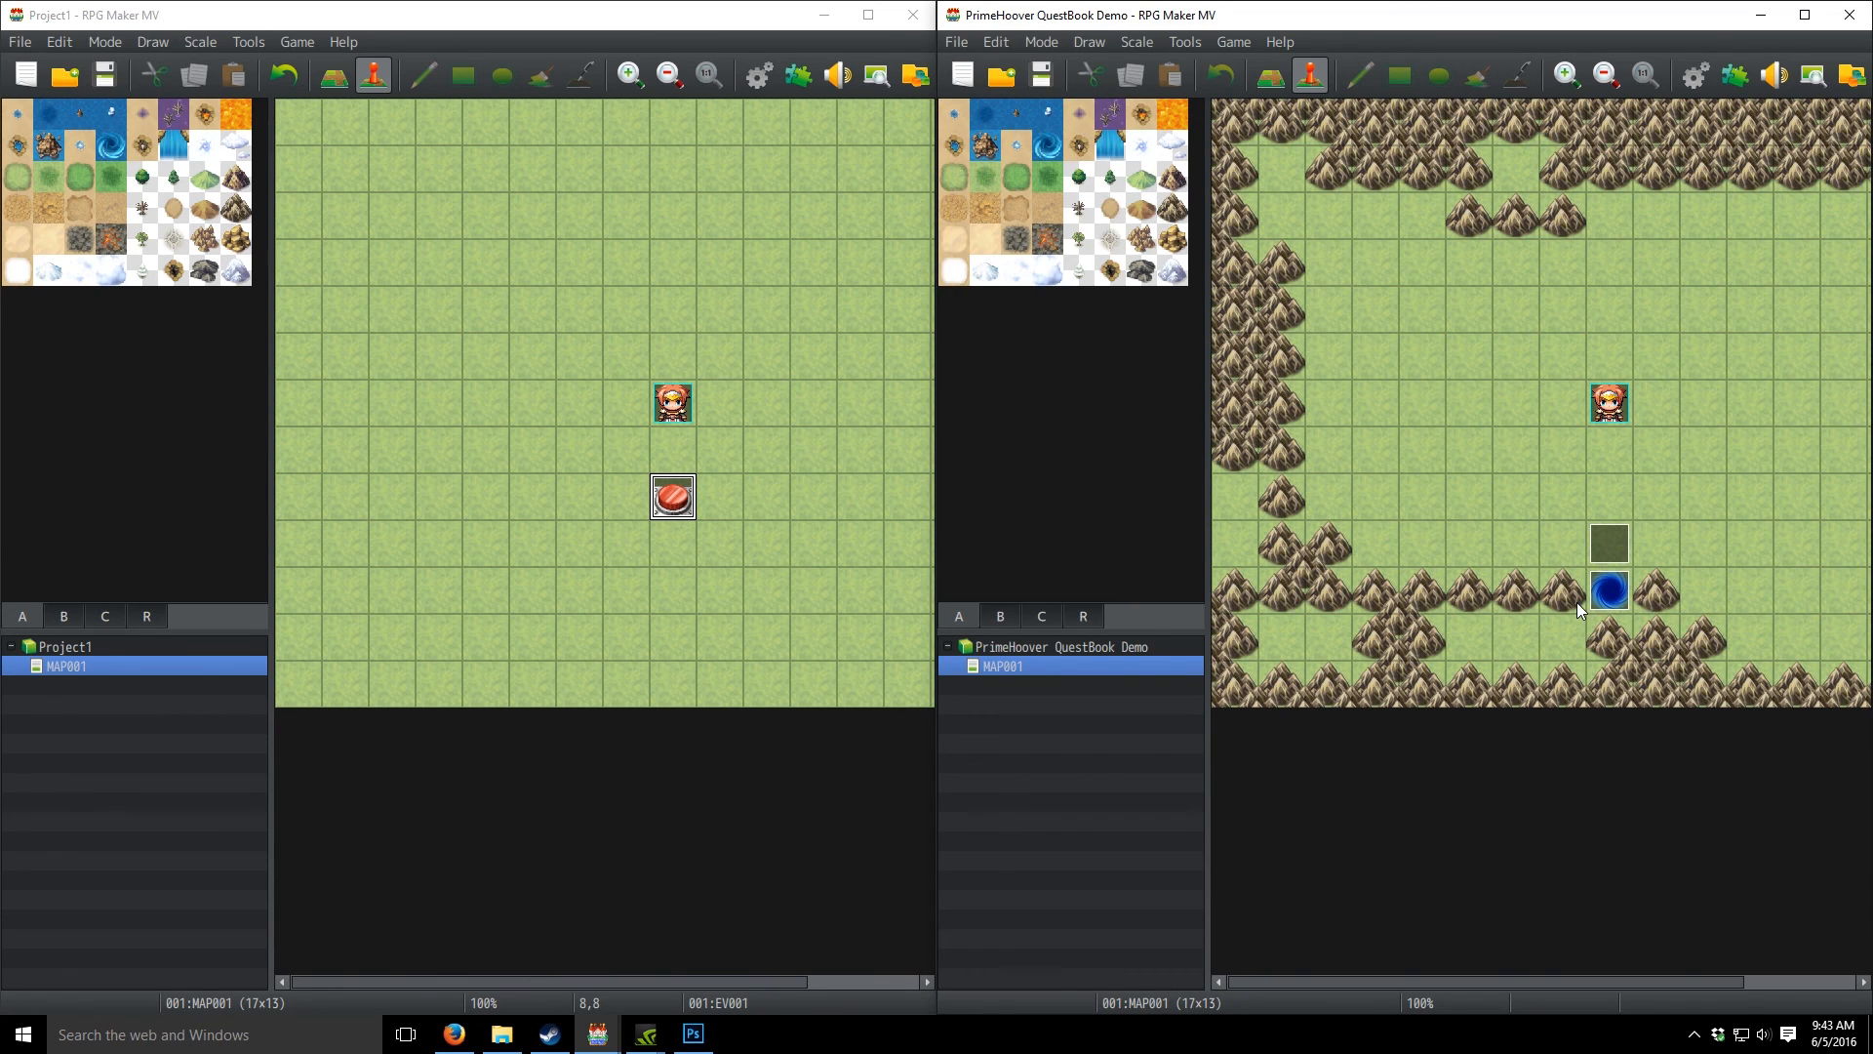
right_click(1611, 602)
click(1654, 607)
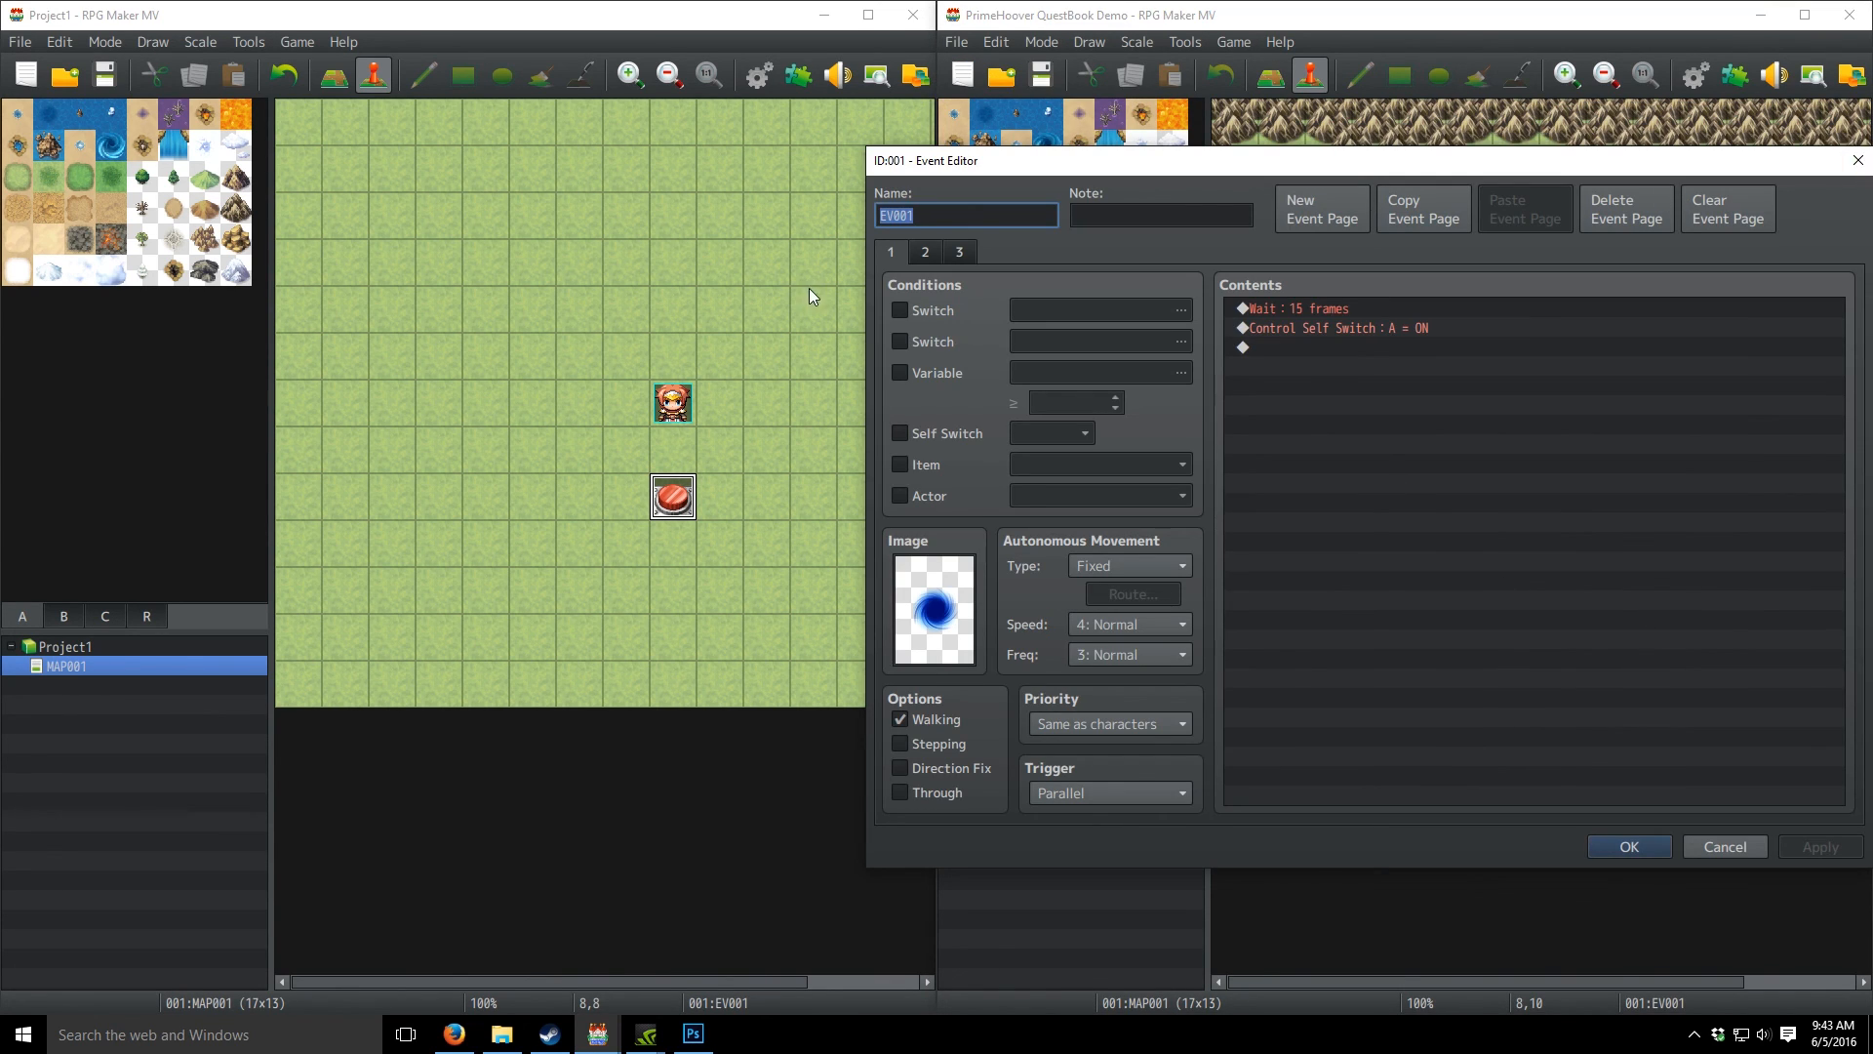
click(925, 252)
click(960, 251)
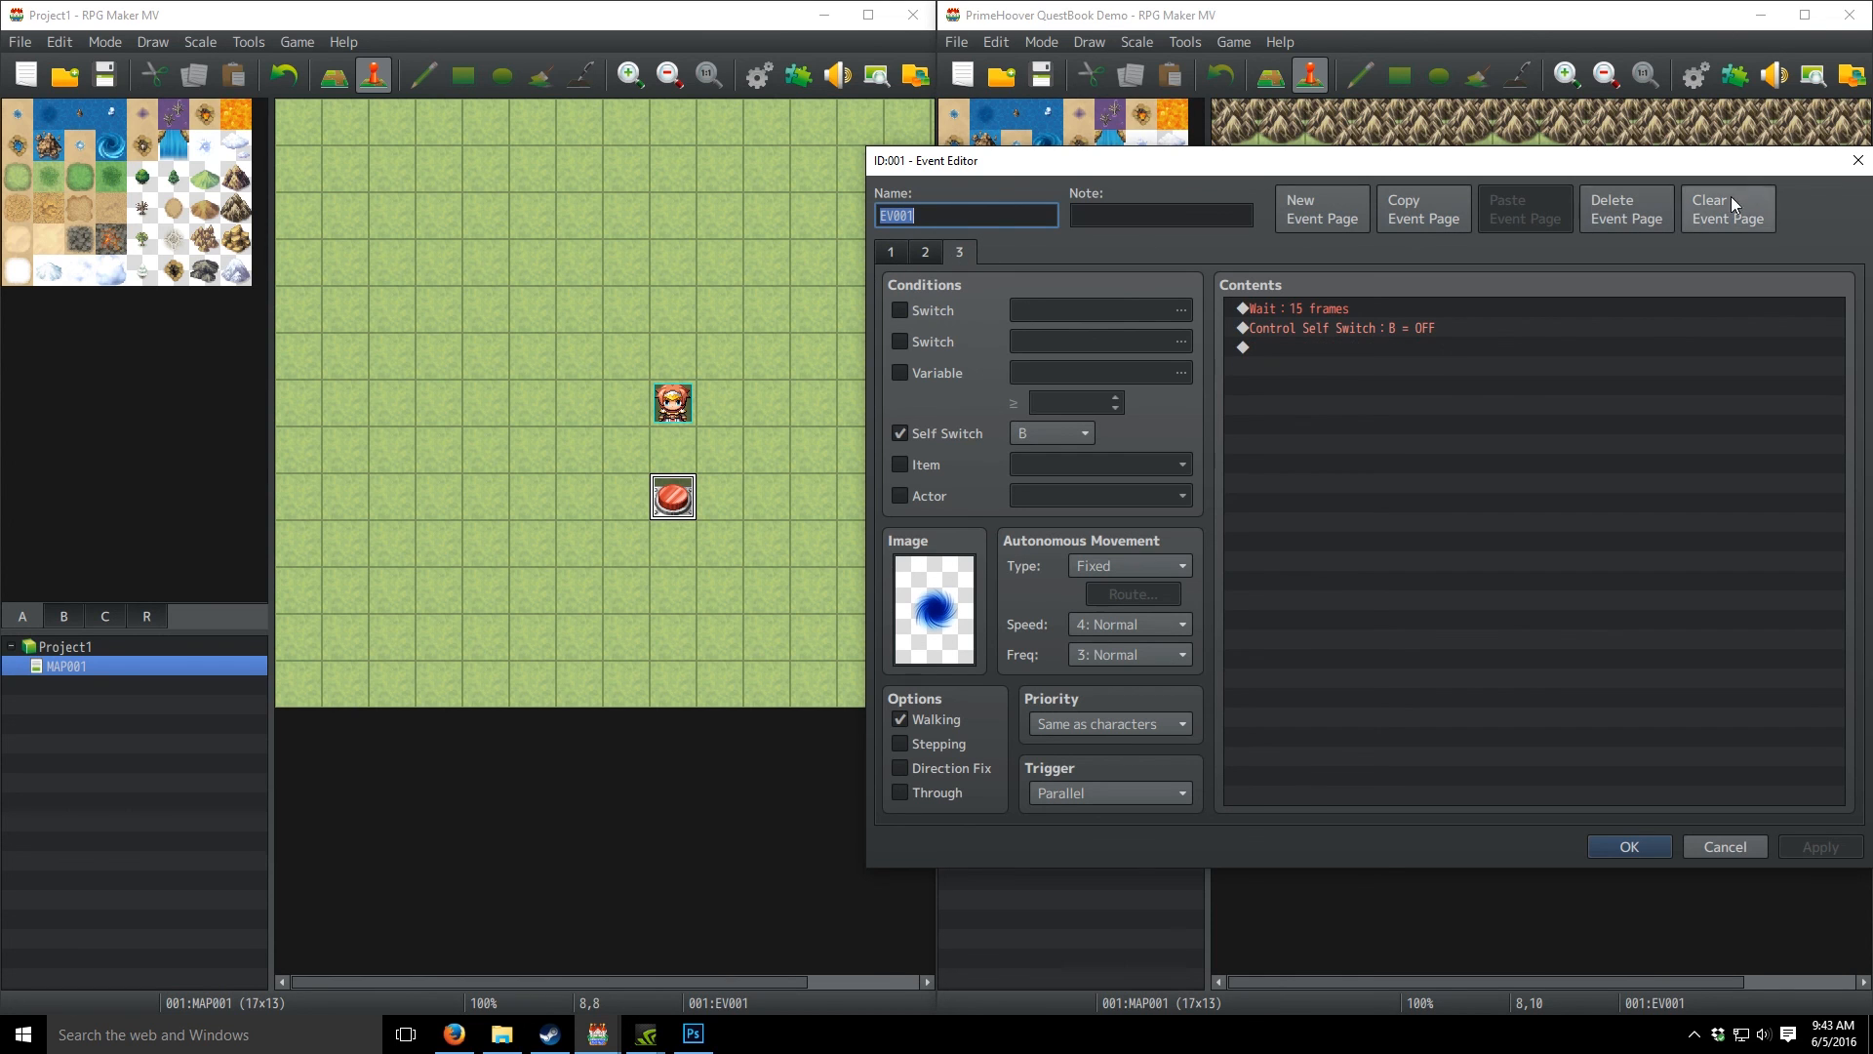
click(1858, 160)
- Open the demo map's event just above the blue portal and copy its entire Quest 2 conditional branch
right_click(1599, 525)
click(1663, 550)
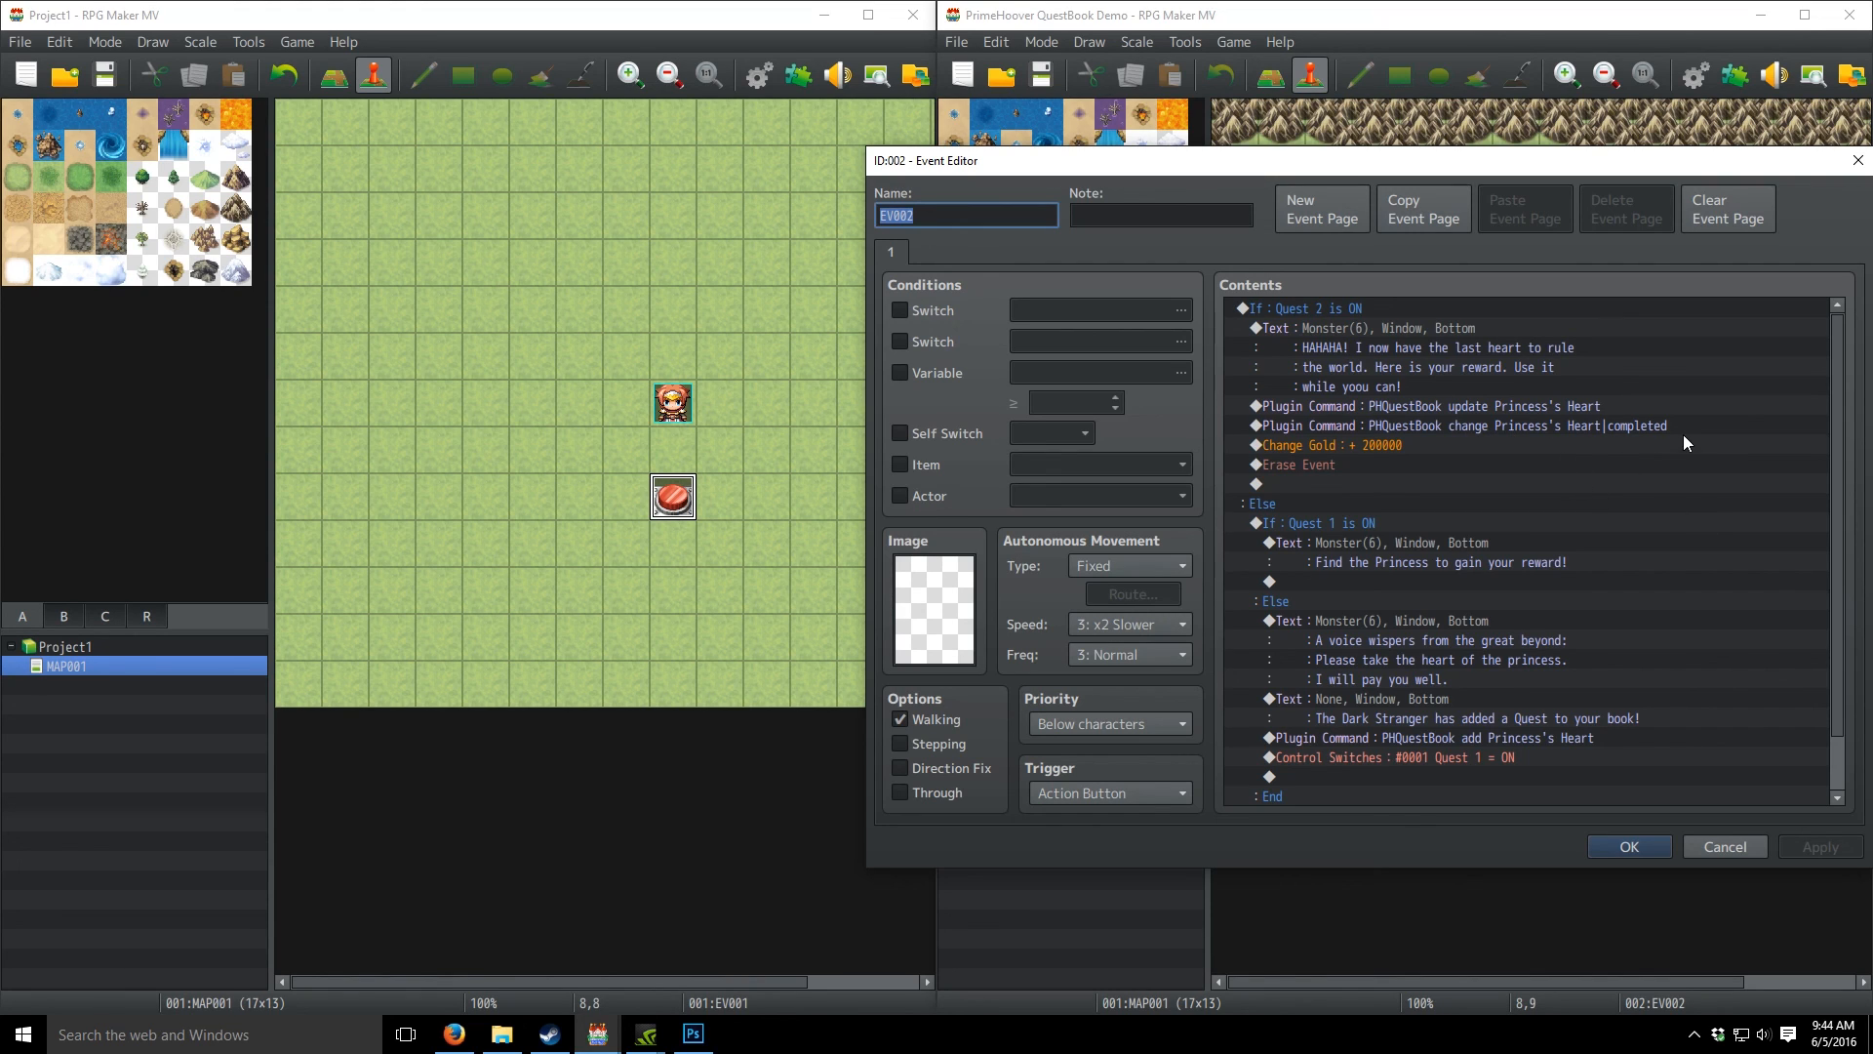
click(1660, 639)
scroll(1660, 636, down, 1)
scroll(1663, 645, up, 1)
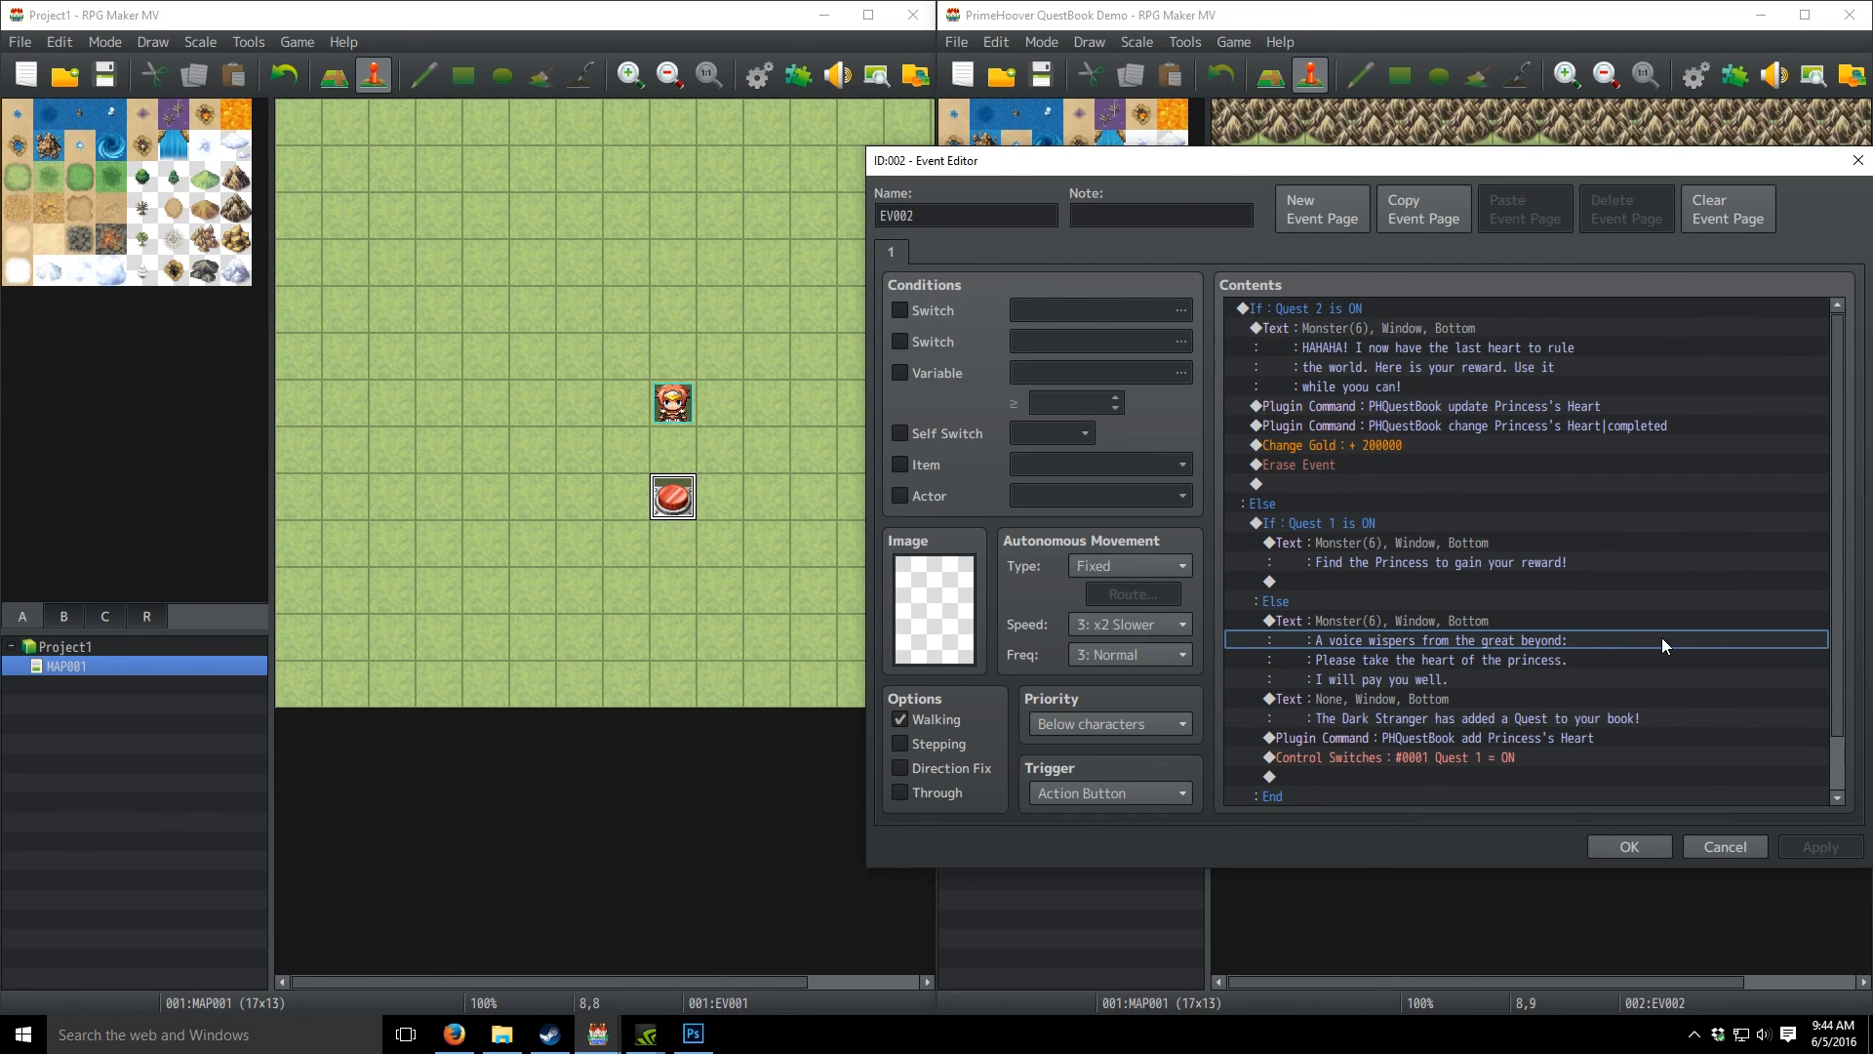
click(1364, 308)
right_click(1386, 336)
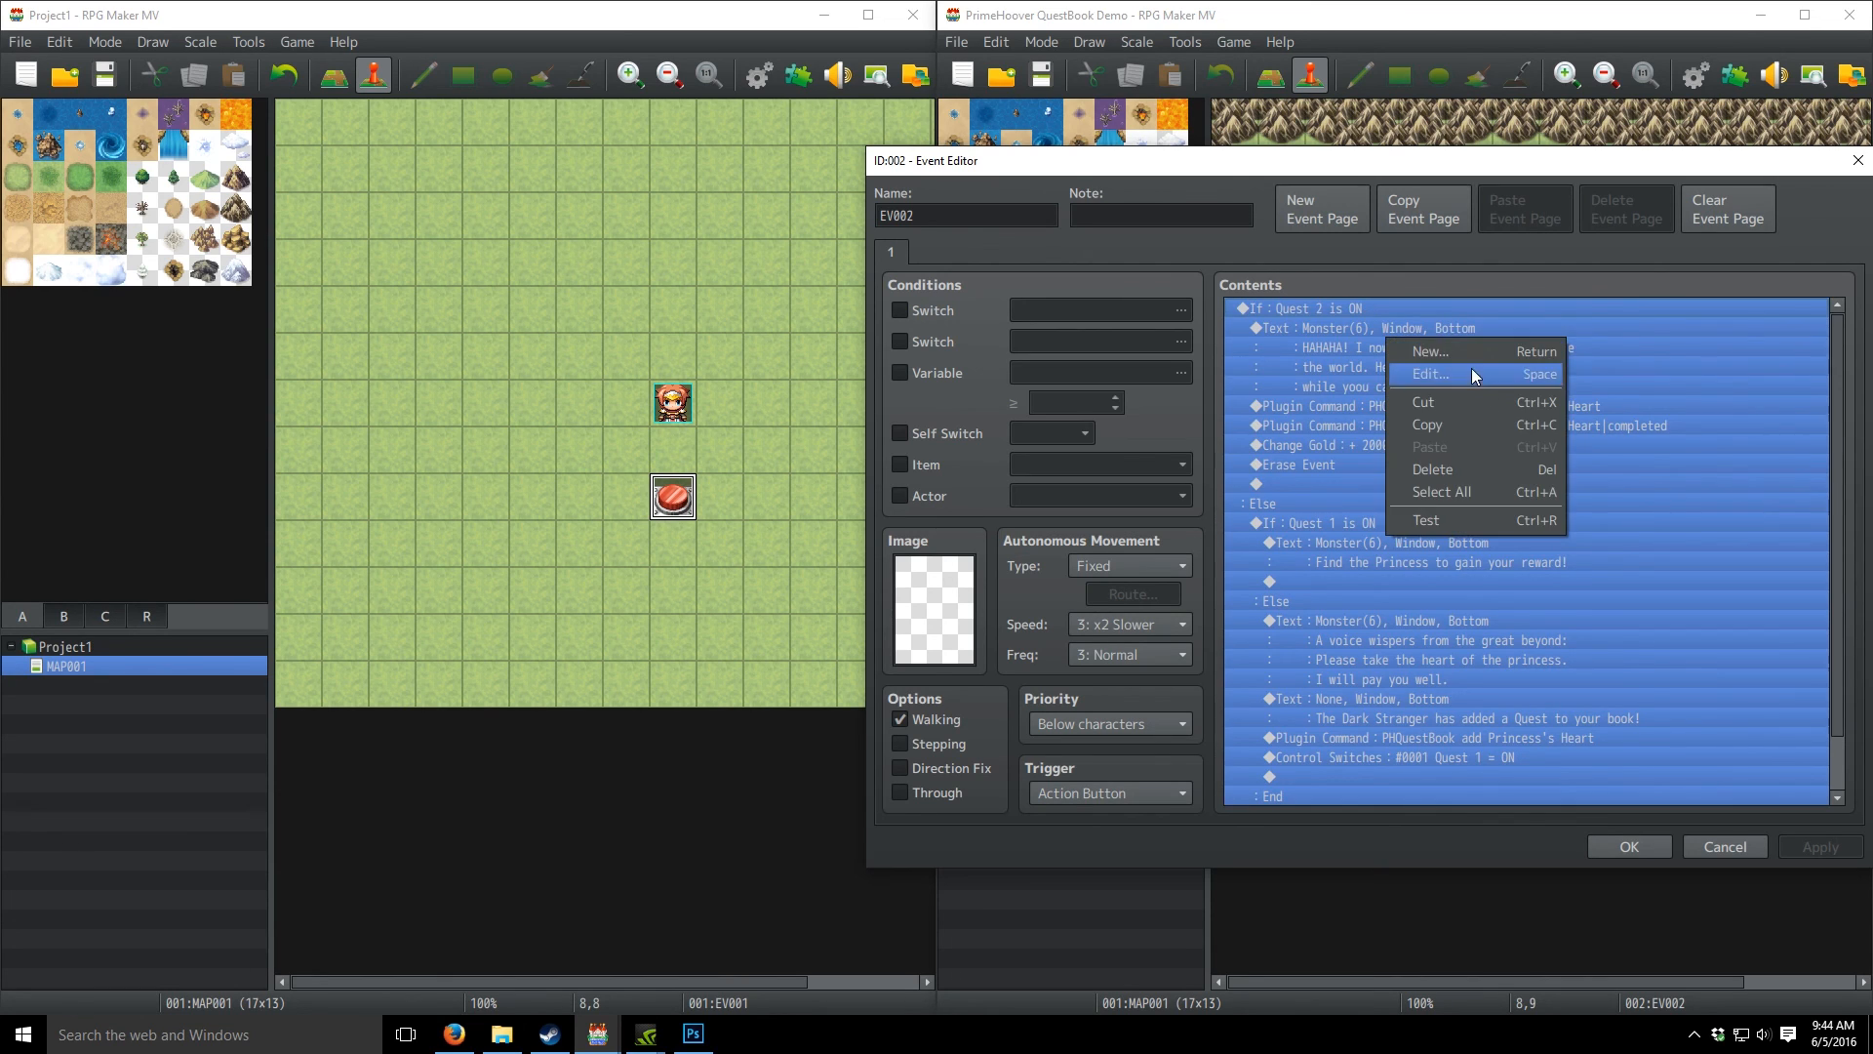
click(1455, 425)
- Paste the copied quest commands into the contents of Project1's red button event
click(673, 497)
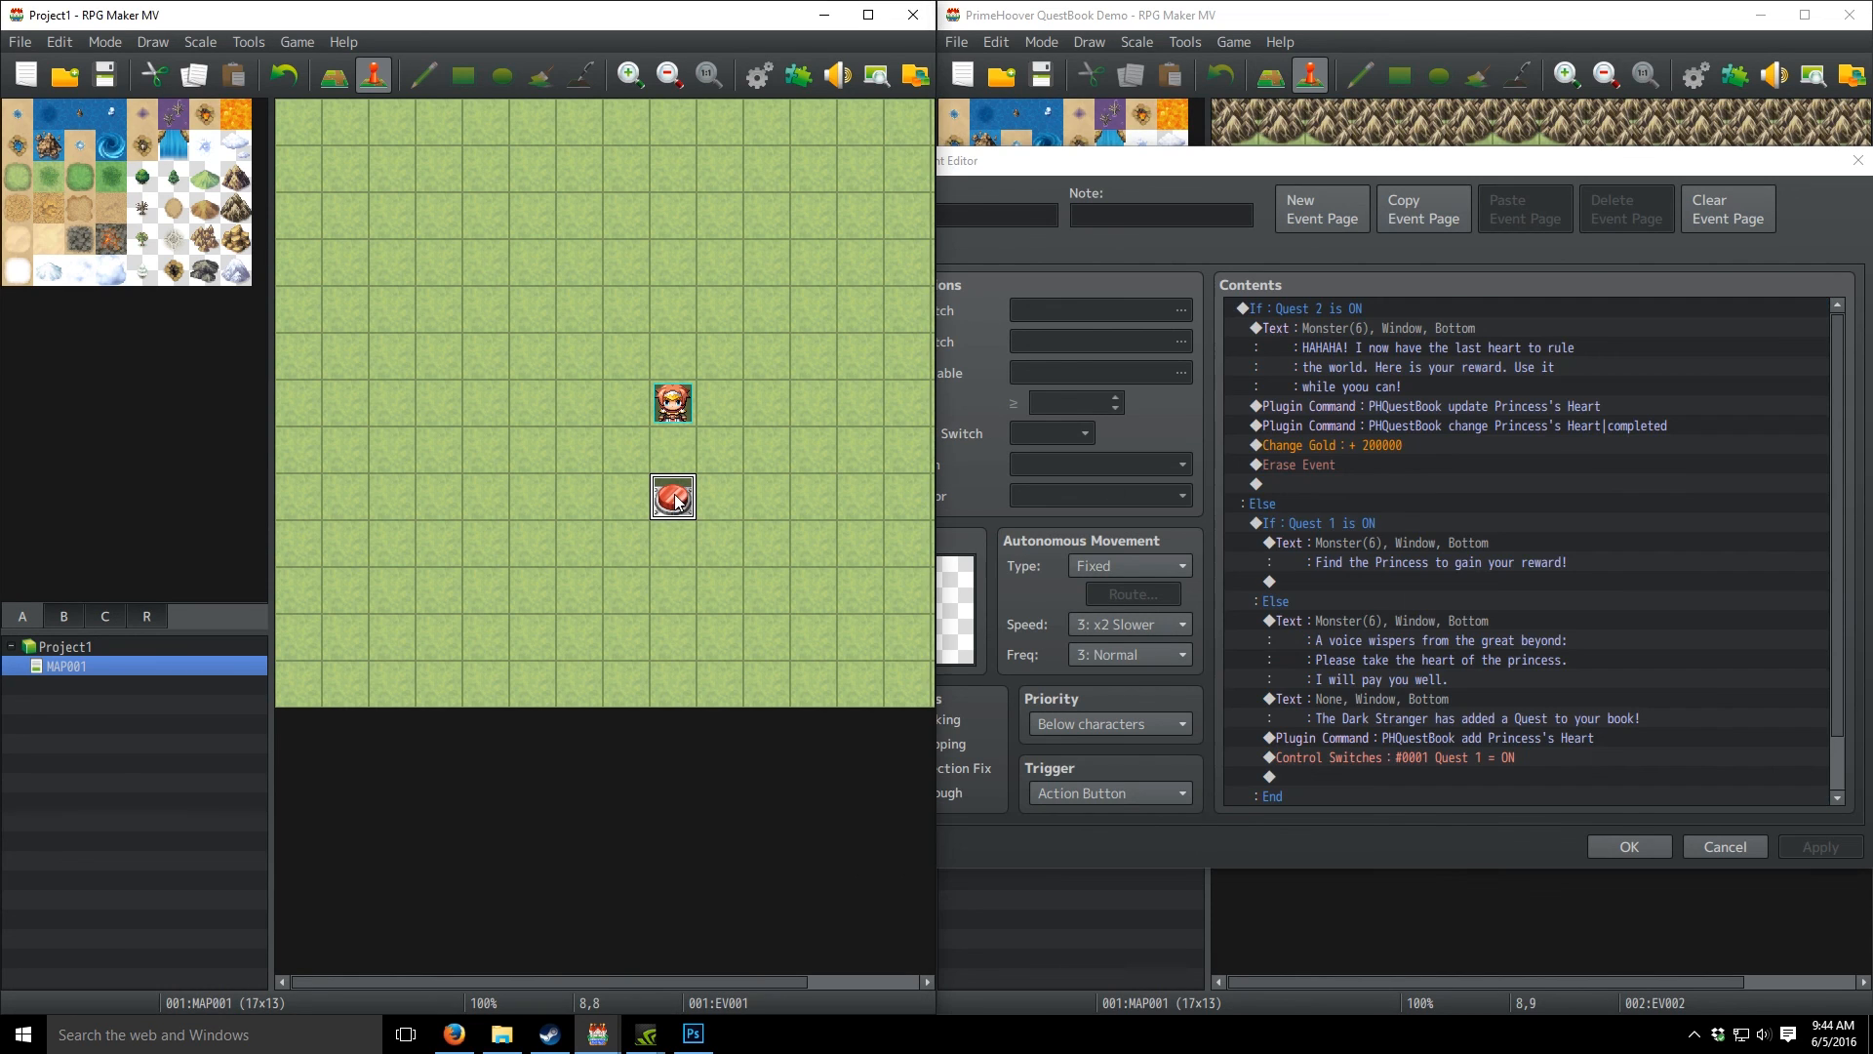
right_click(675, 495)
click(732, 515)
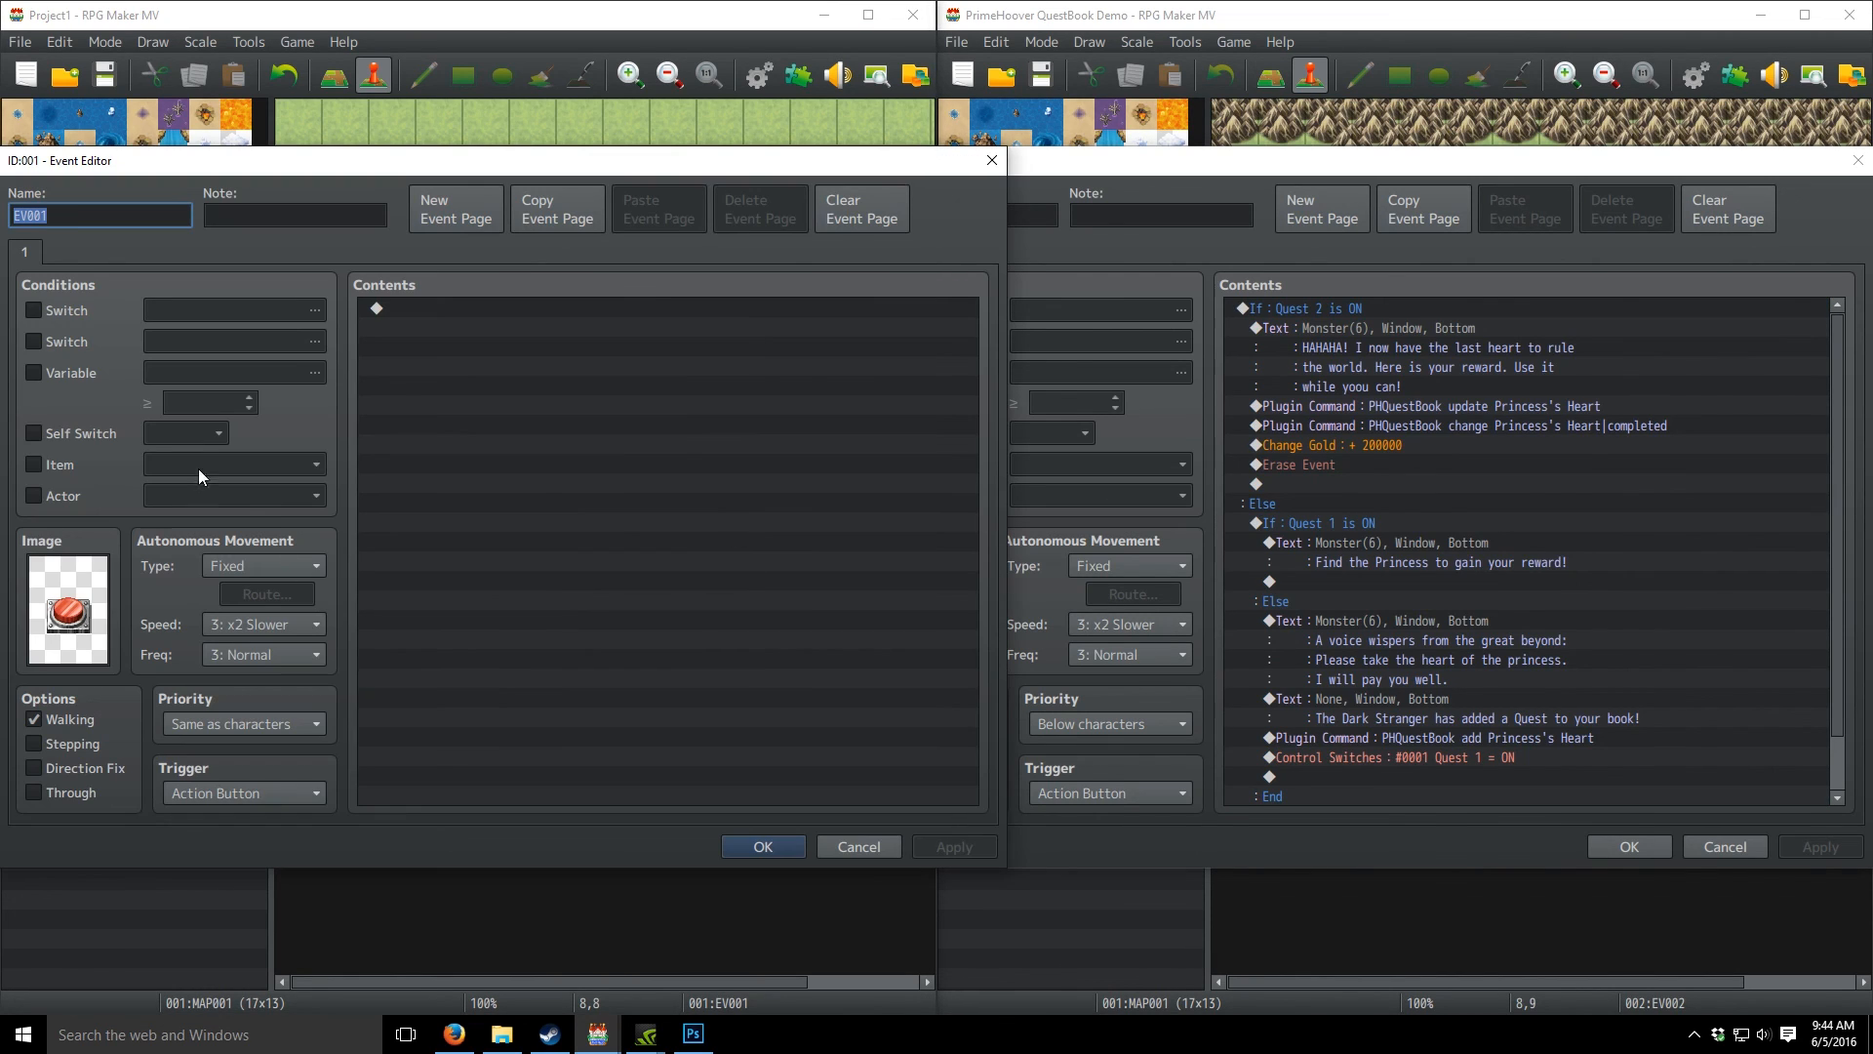
click(458, 307)
right_click(459, 307)
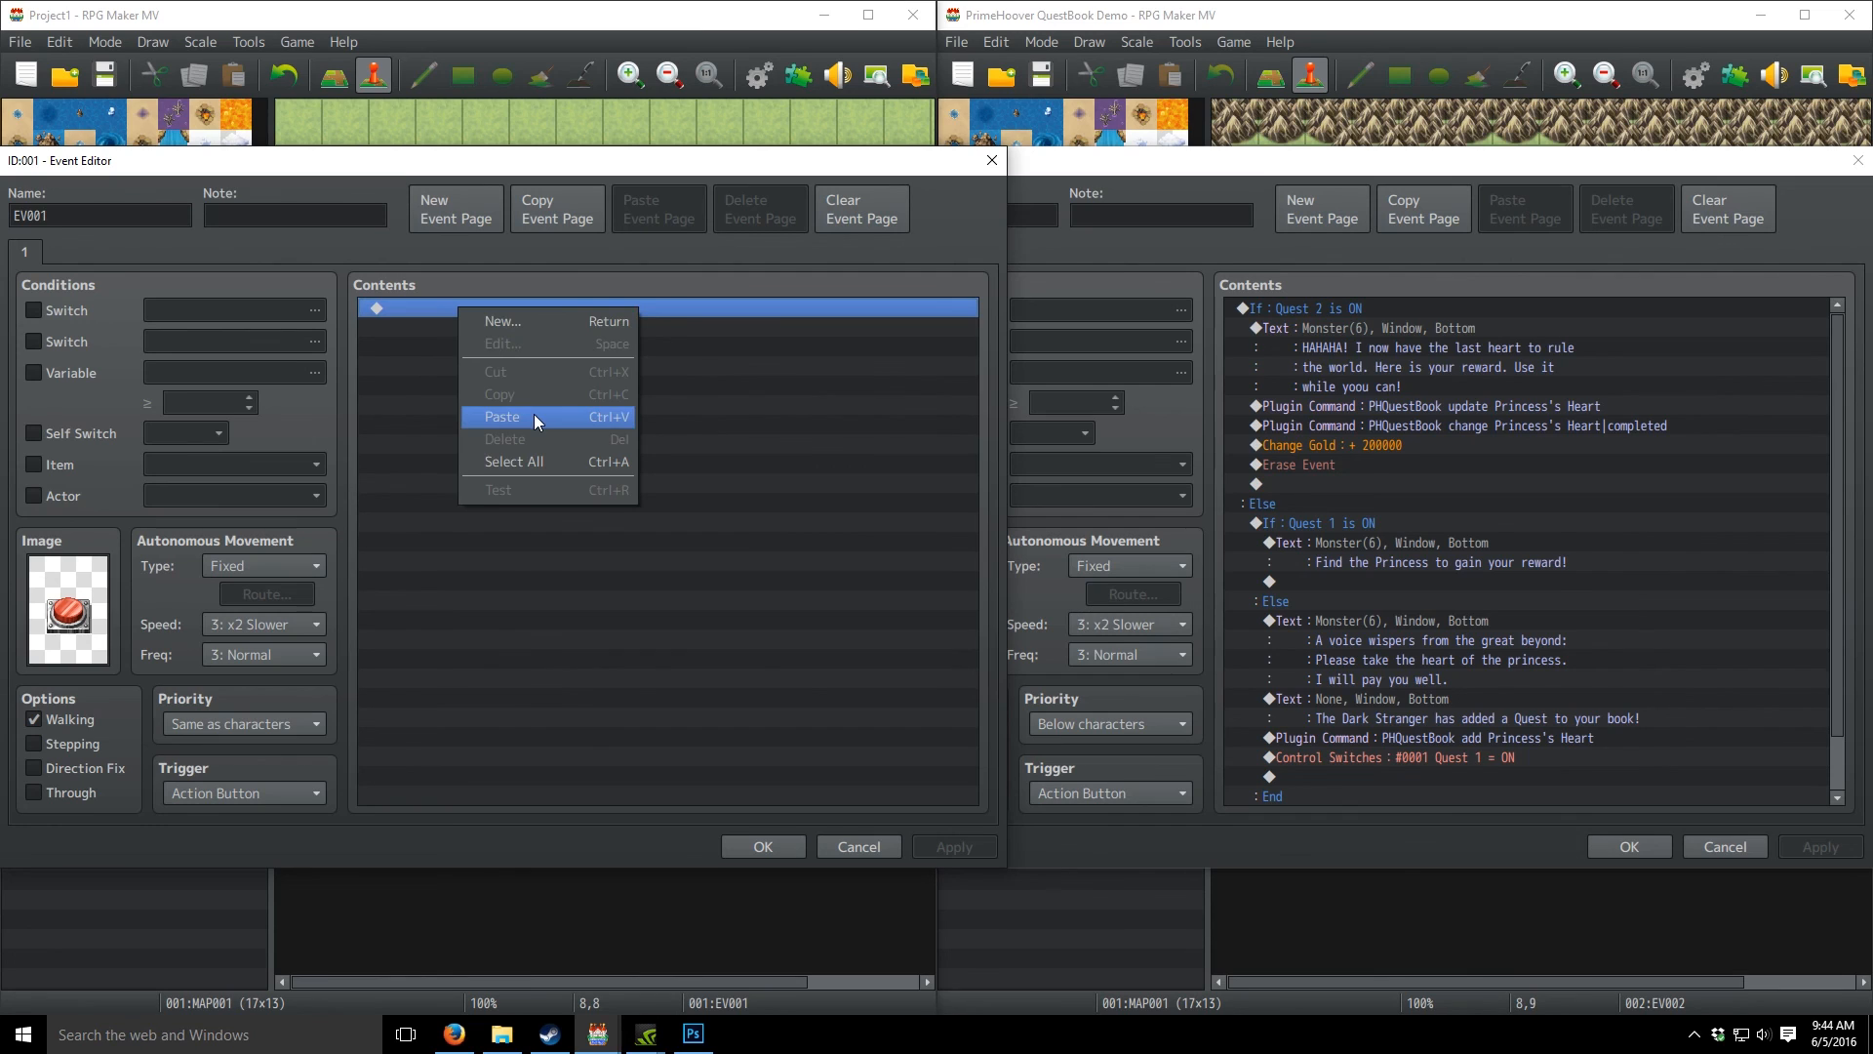
click(534, 413)
scroll(676, 652, up, 2)
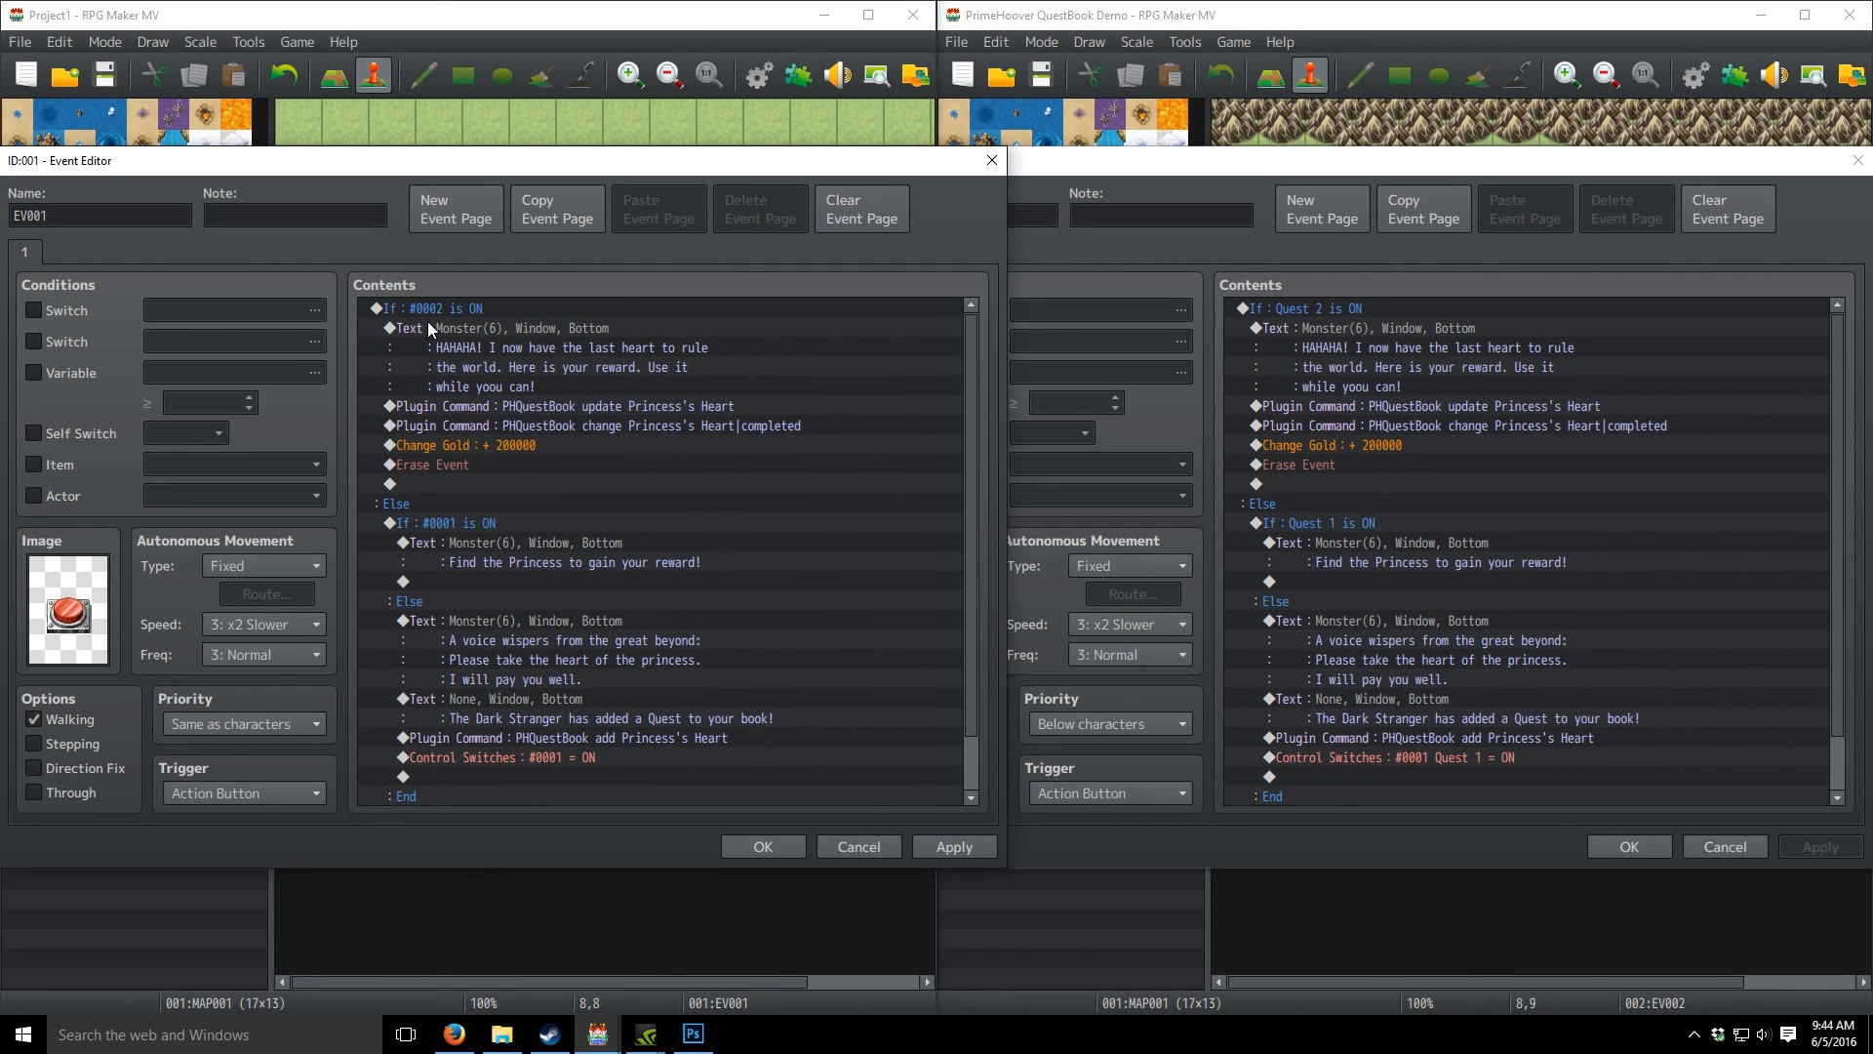
click(424, 311)
key(Insert)
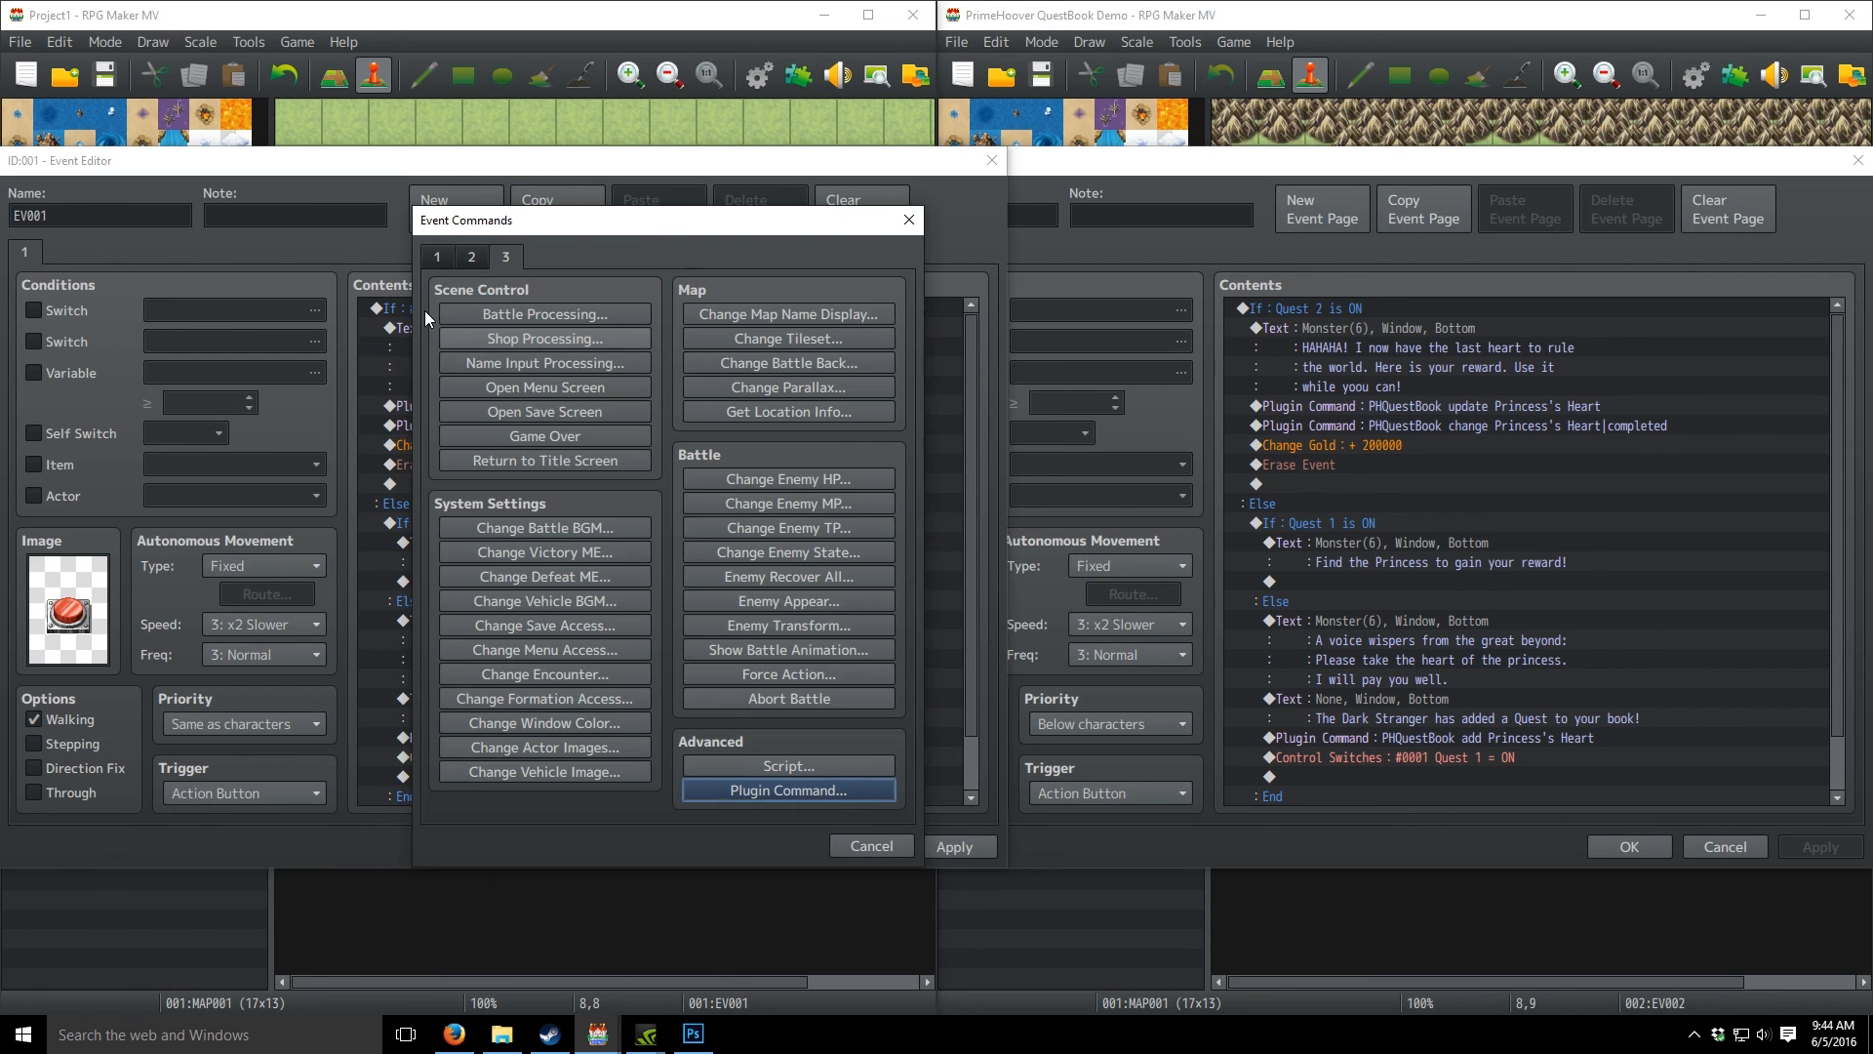
click(871, 846)
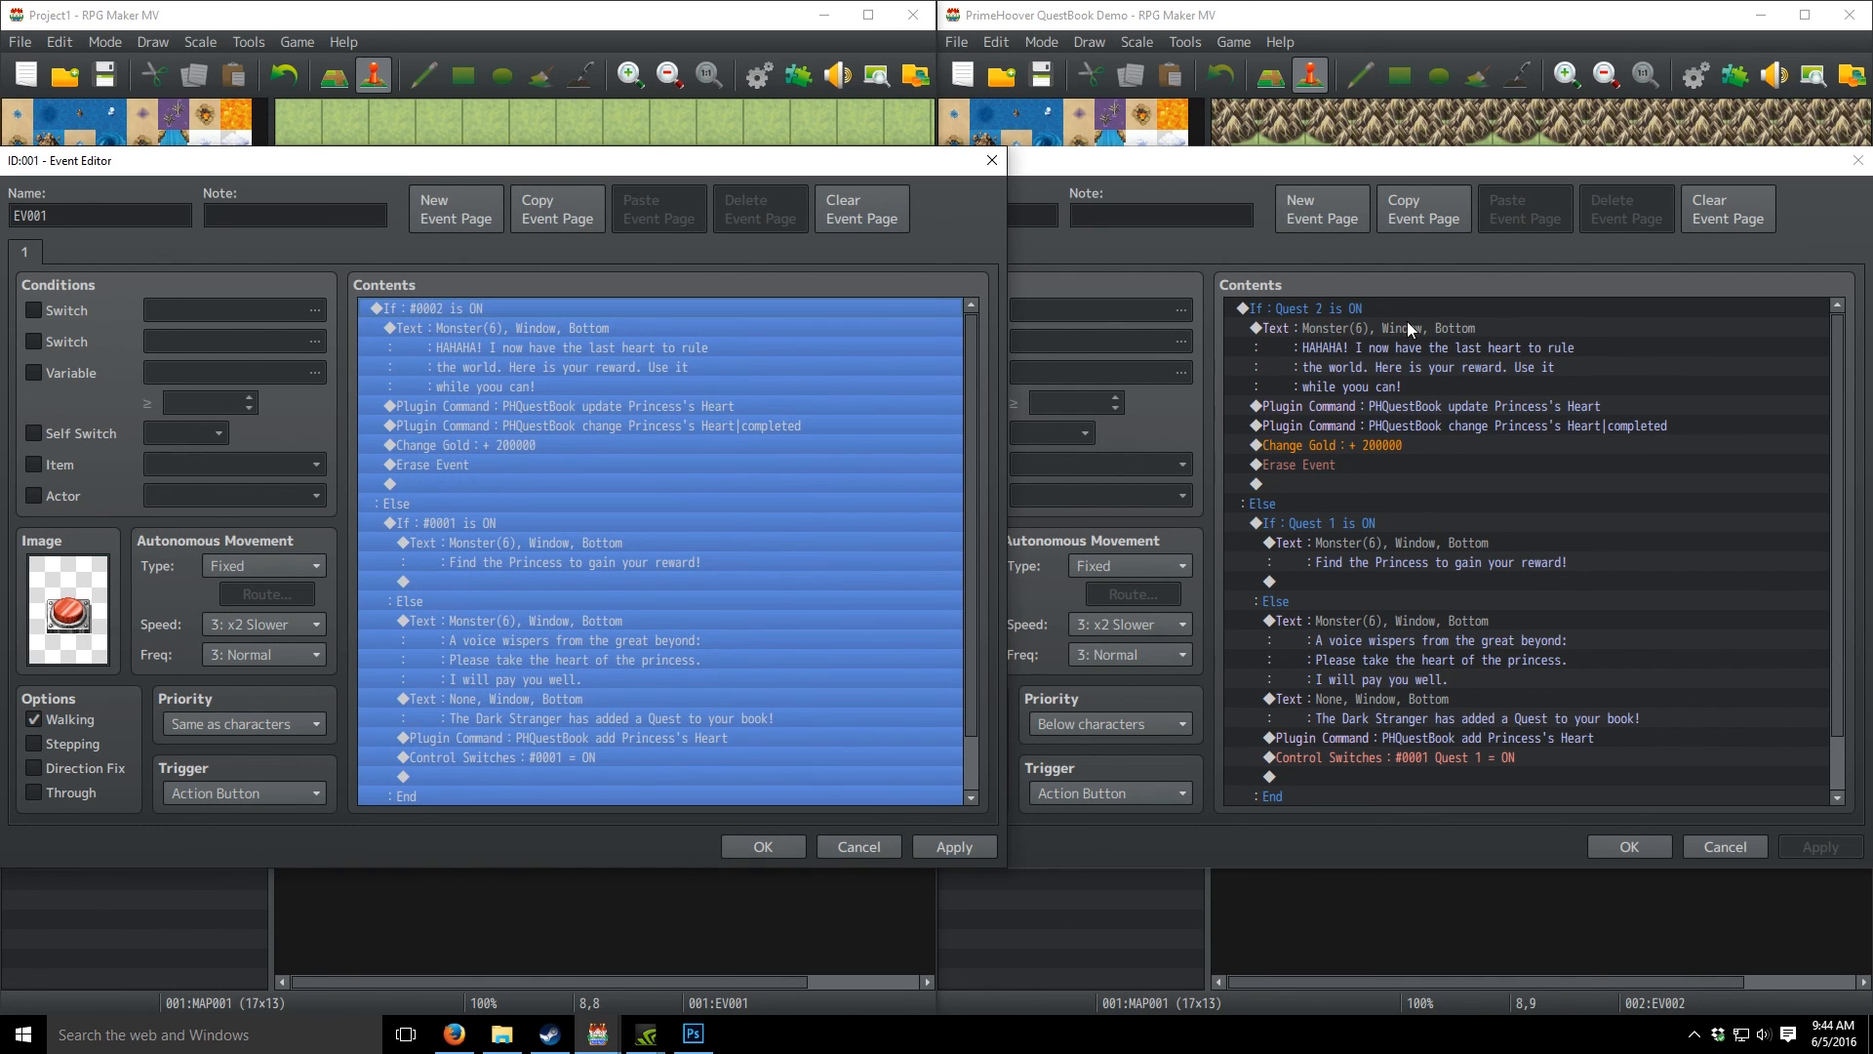
- Edit the pasted outer conditional branch's switch condition and name switch 0001 "Quest 1 Switch"
right_click(470, 308)
click(514, 349)
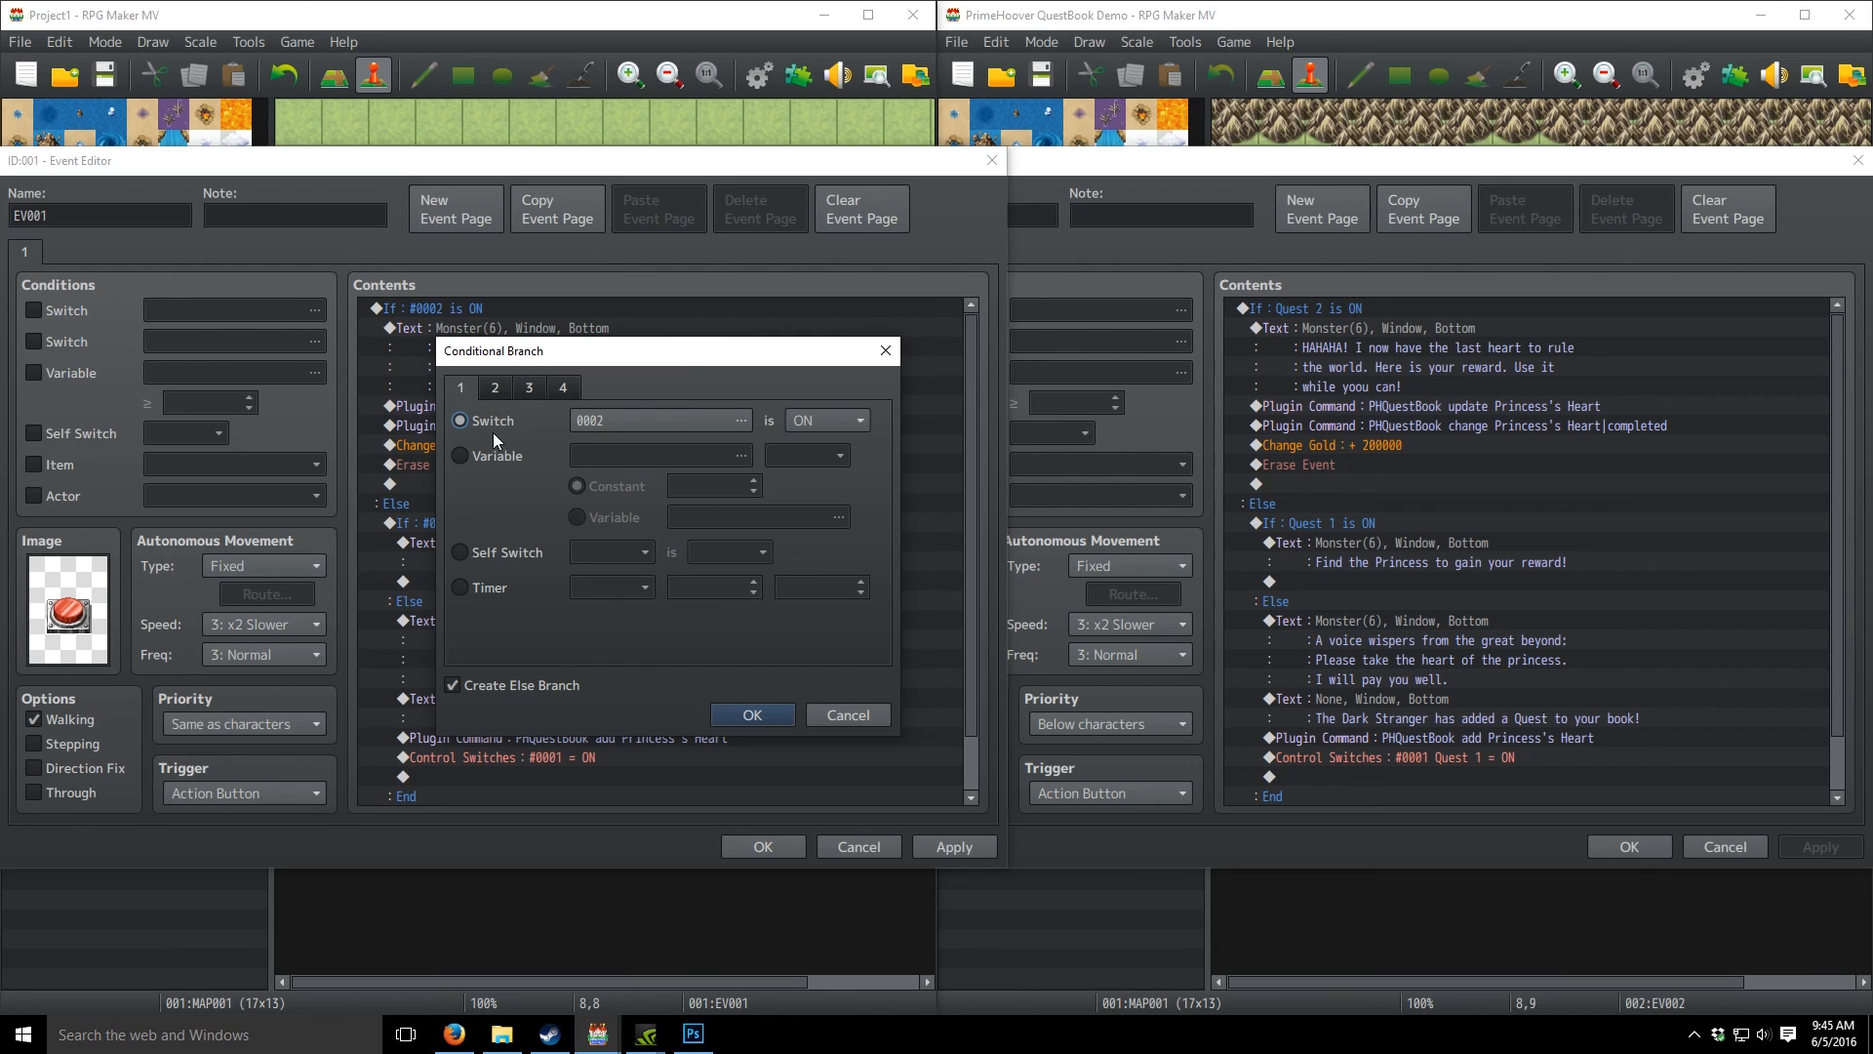
click(736, 421)
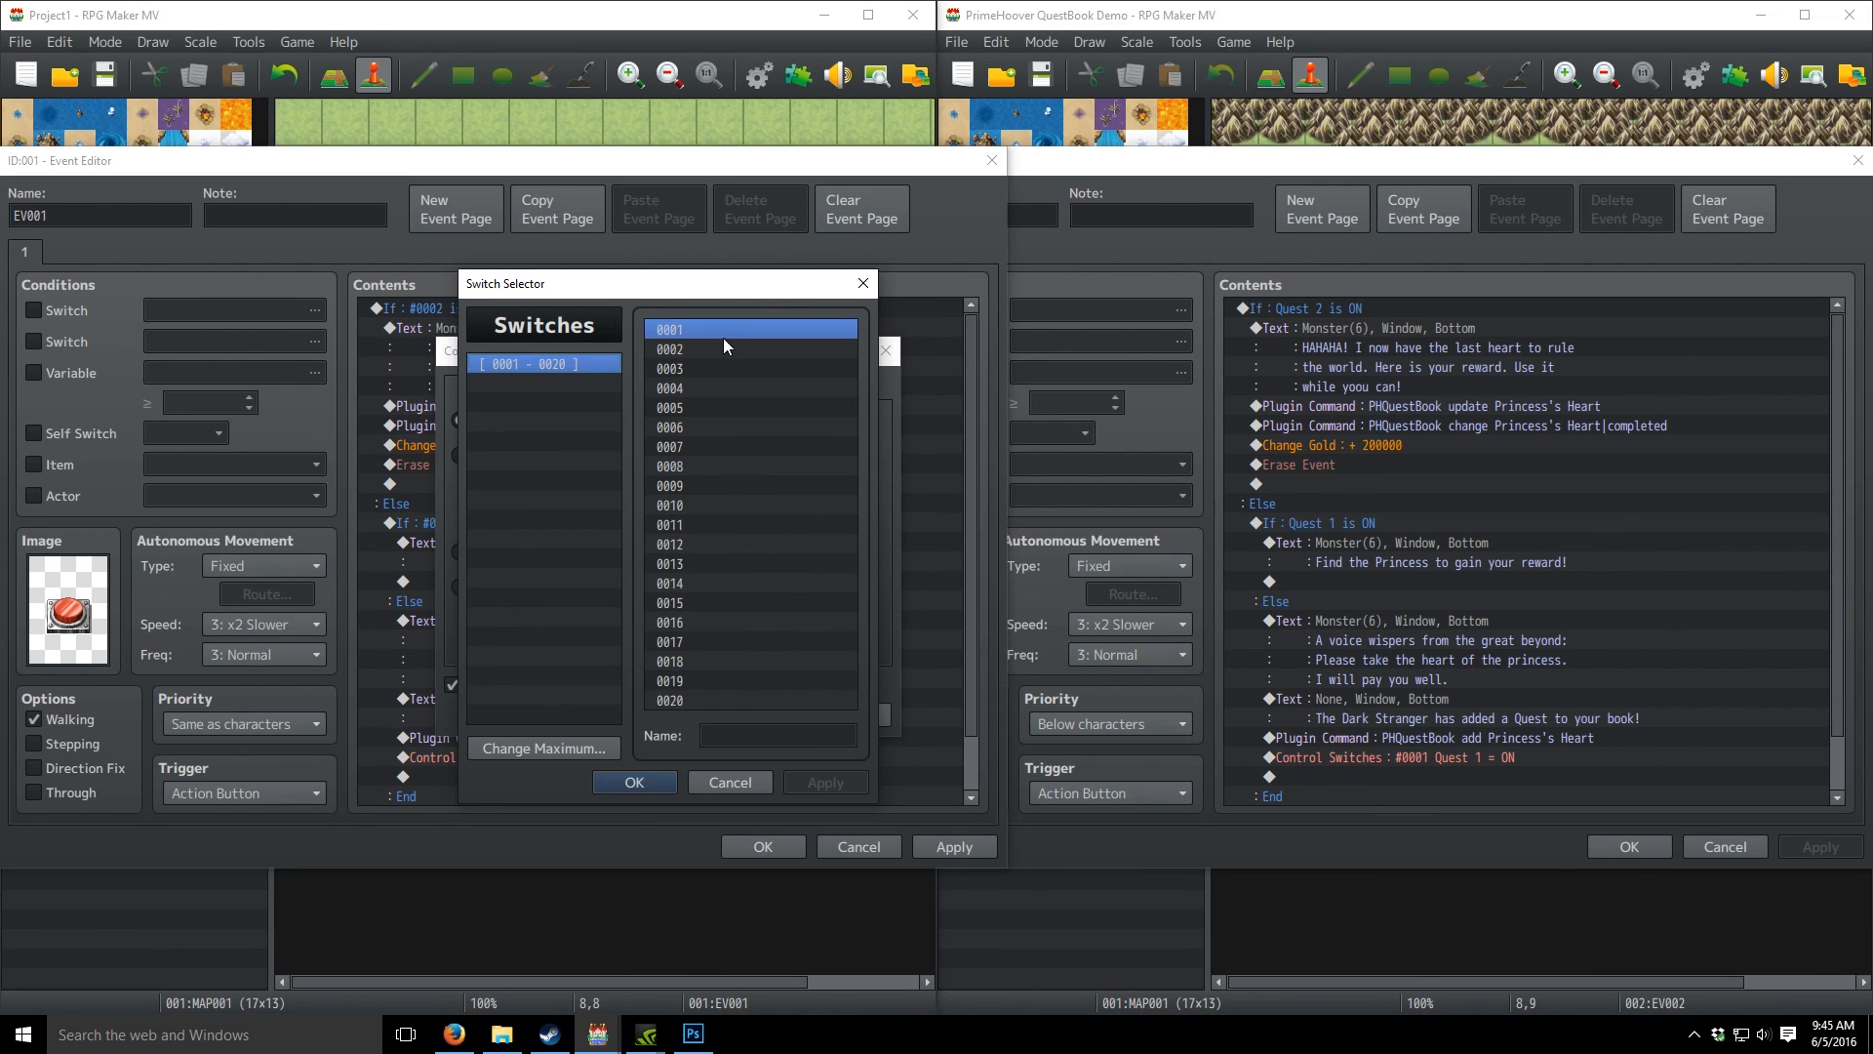
click(747, 736)
text(Quest)
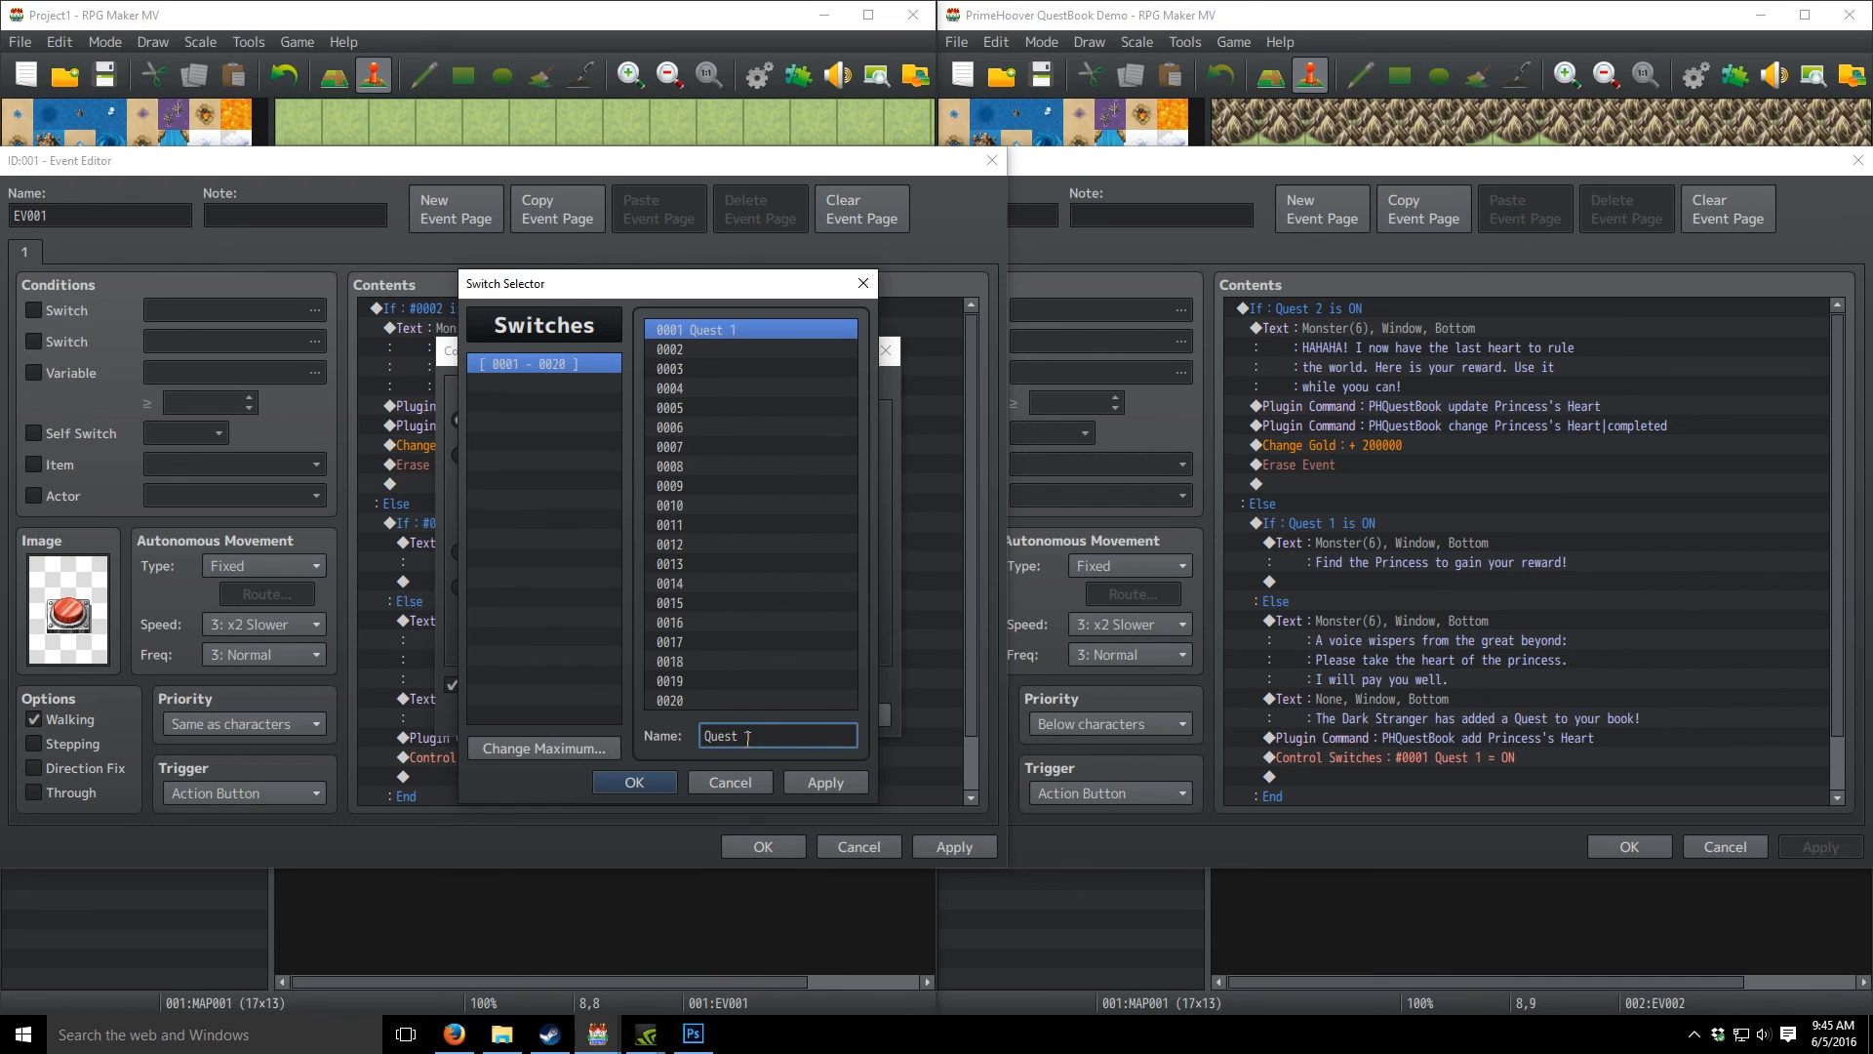
text( 1 Switch)
- Name switch 0002 "Quest 2 Switch" and accept it as the outer conditional branch's condition
click(741, 351)
click(736, 737)
text(Quest 2)
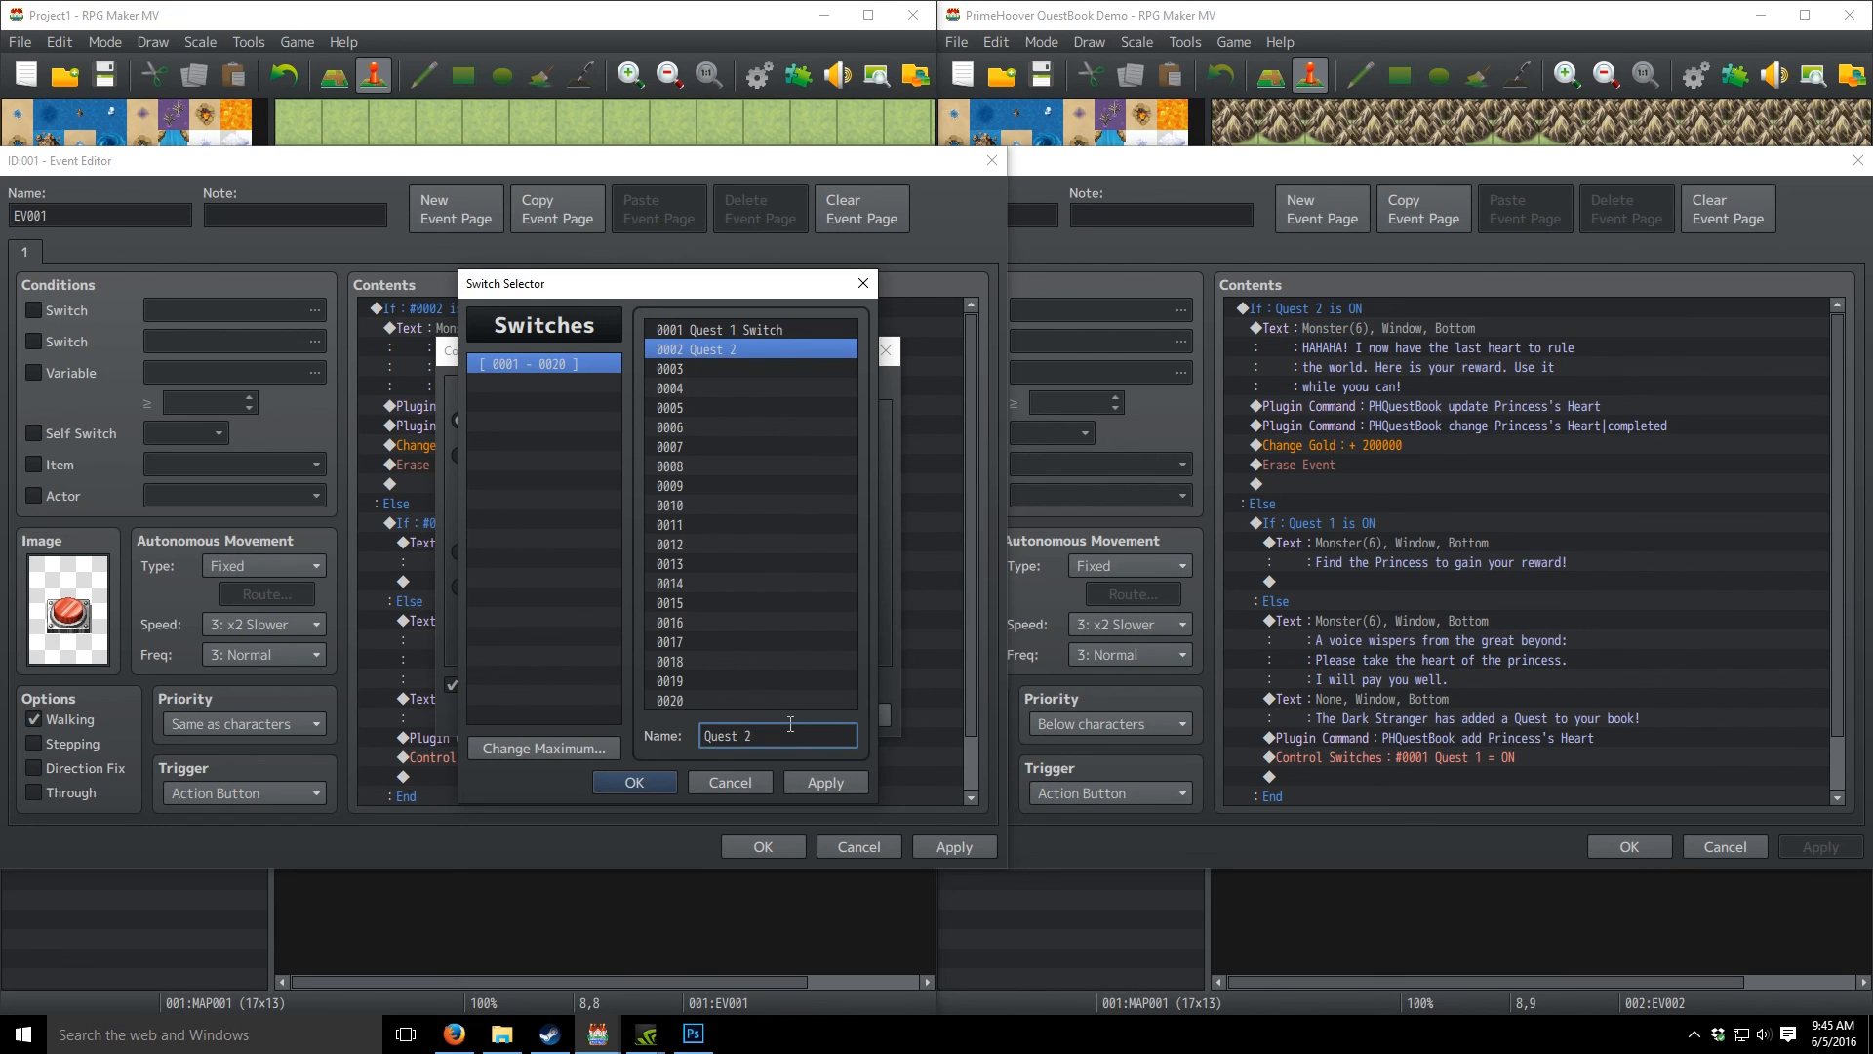
text( Switch)
click(652, 779)
click(741, 722)
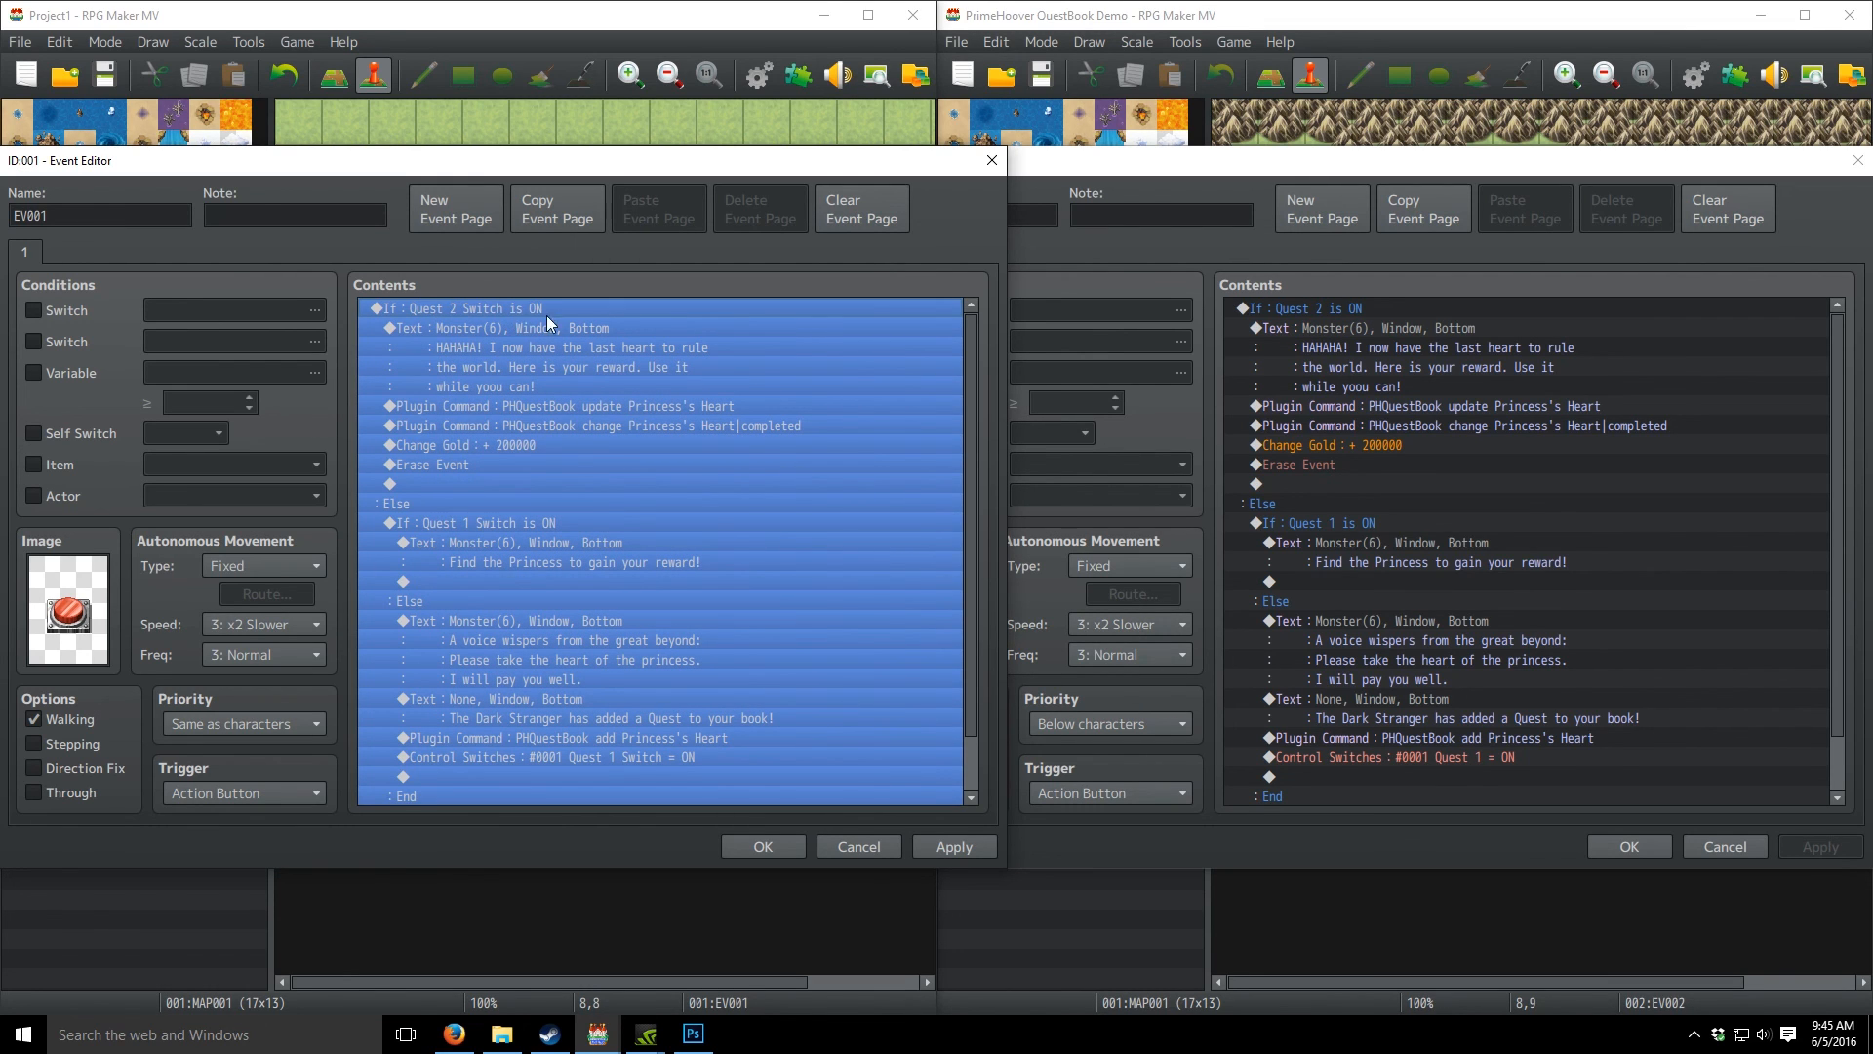
- Read through the pasted quest commands and review the Conditional Branch switch condition and Create Else Branch option without inserting a branch
click(751, 677)
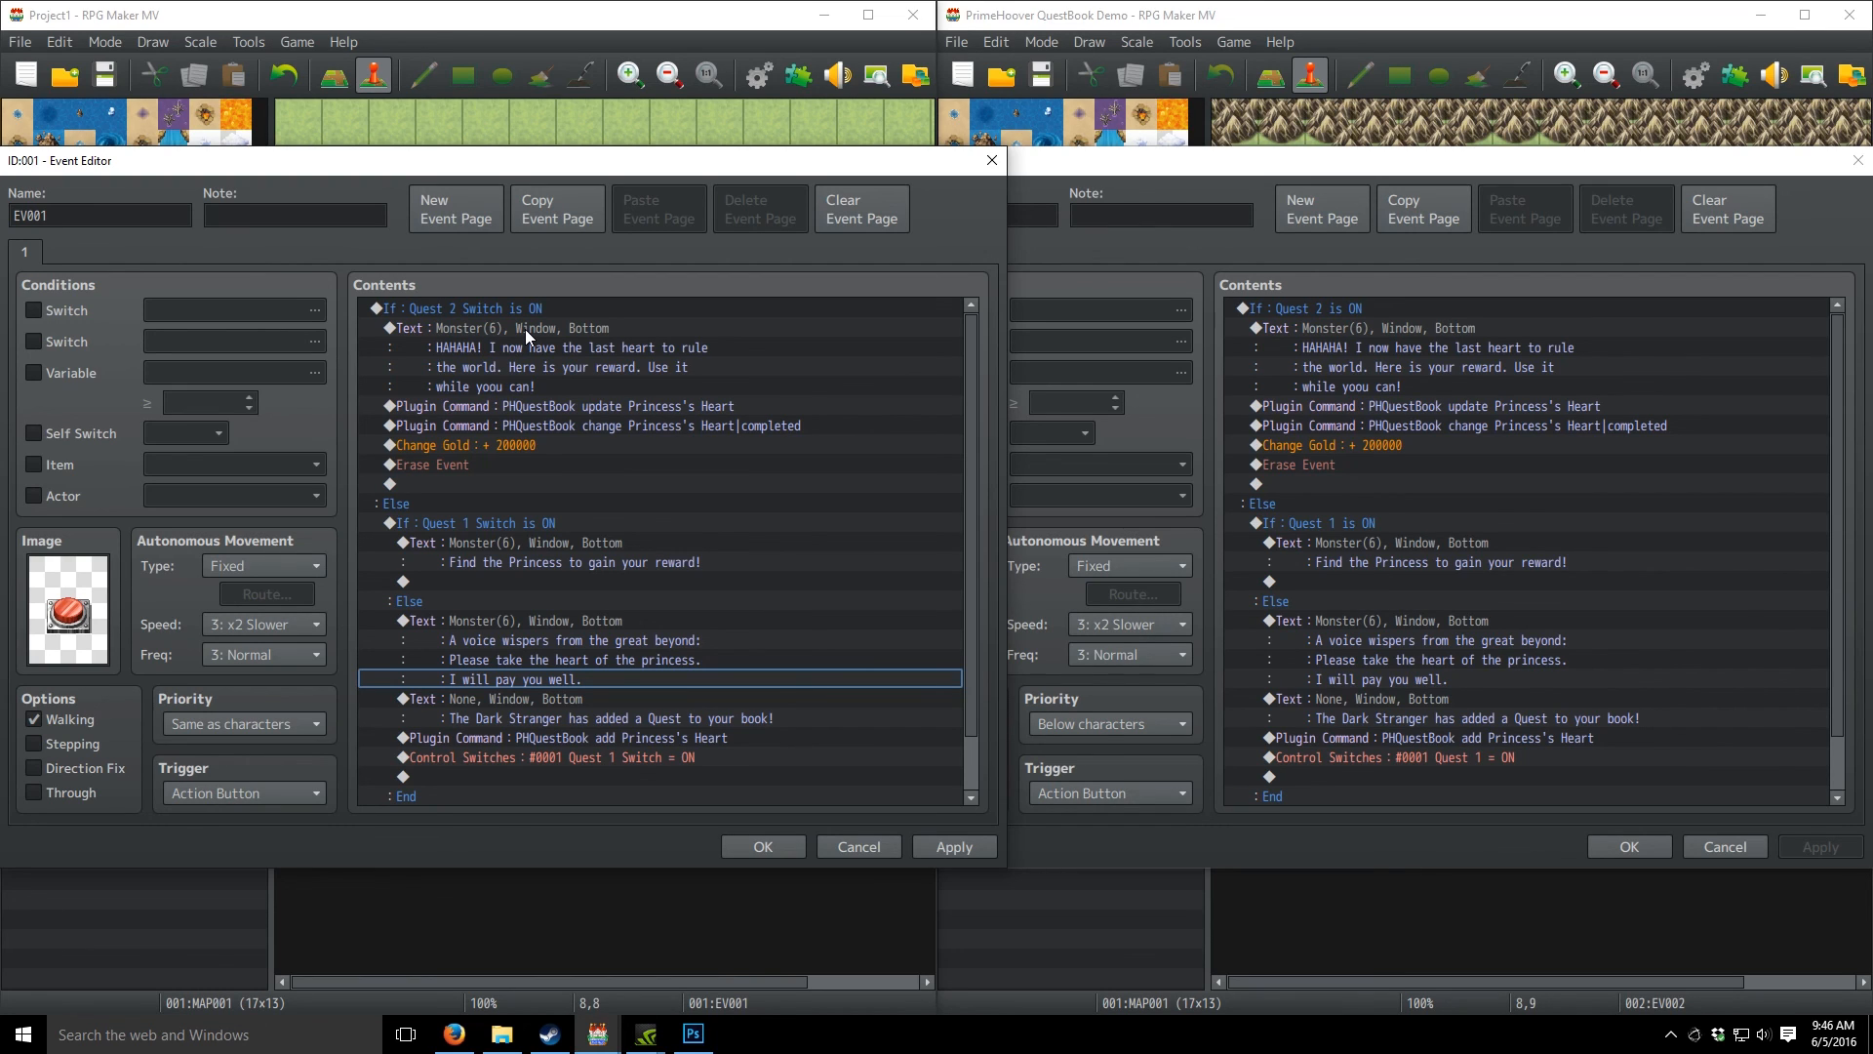
click(657, 503)
scroll(657, 503, down, 1)
scroll(657, 504, up, 1)
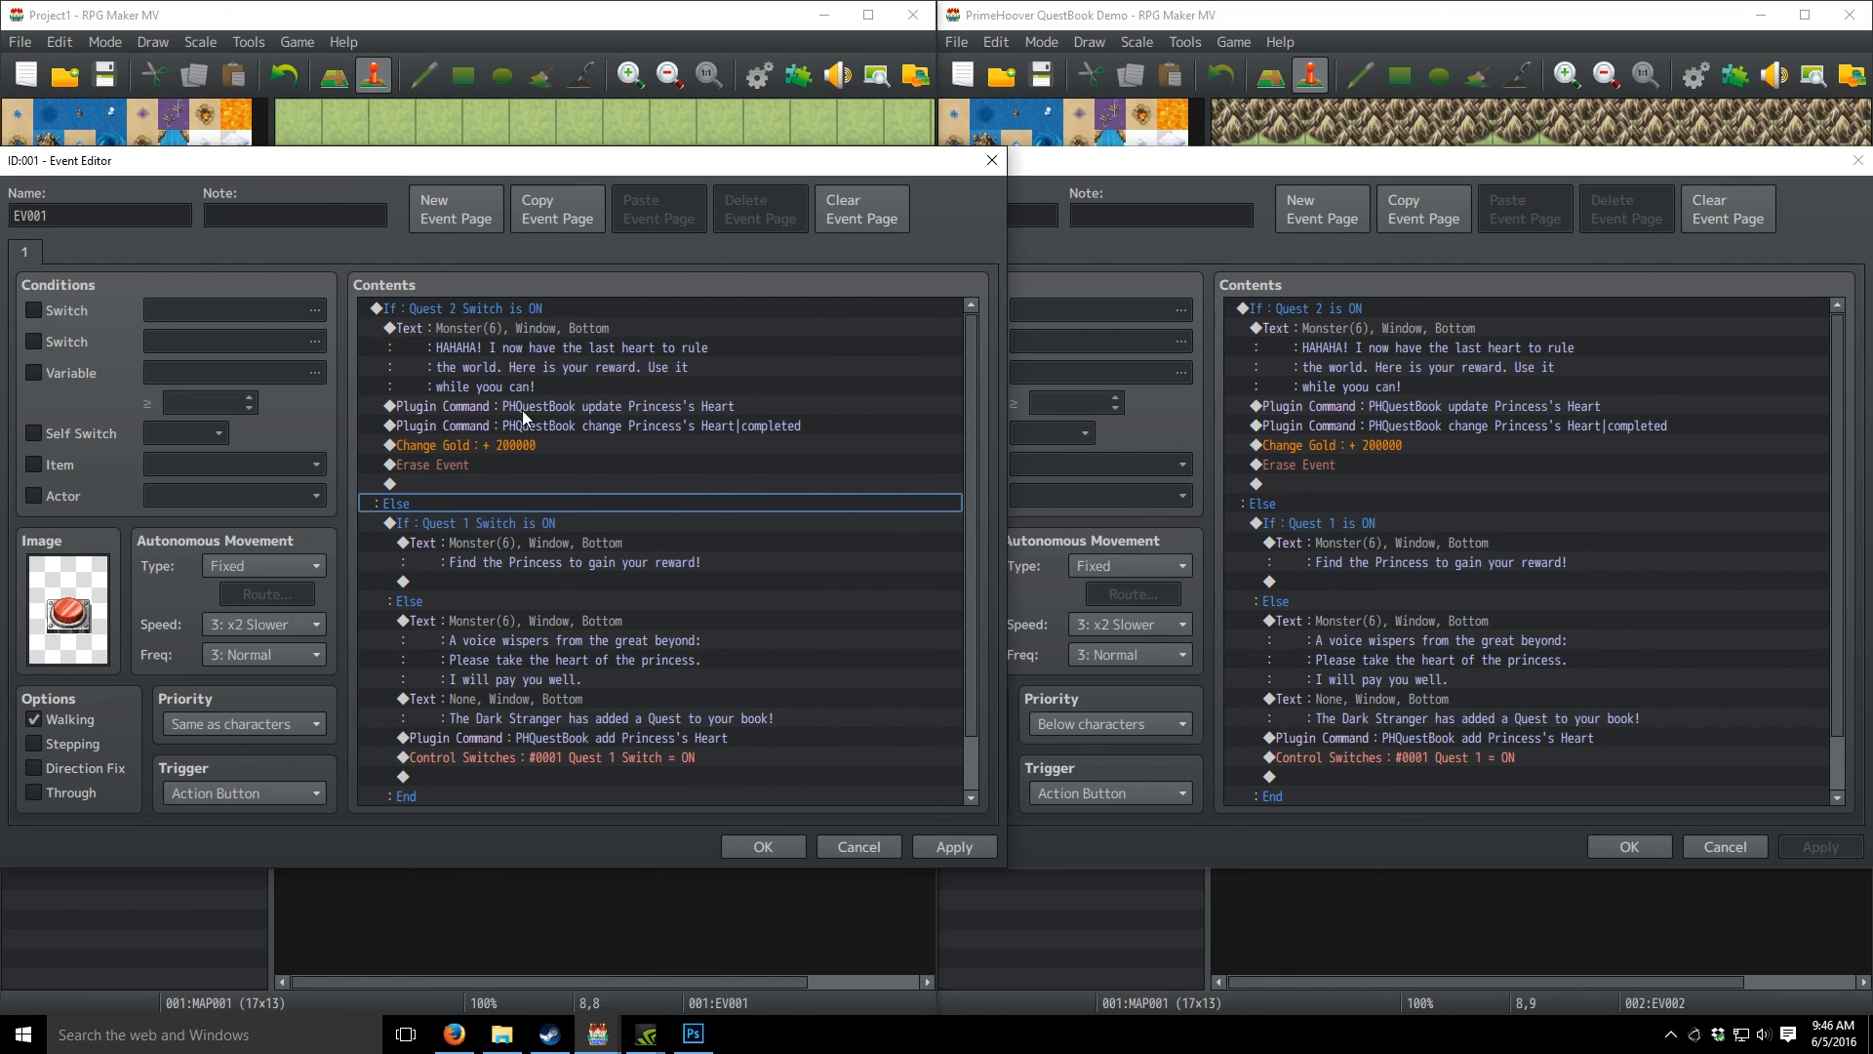
click(535, 309)
key(Insert)
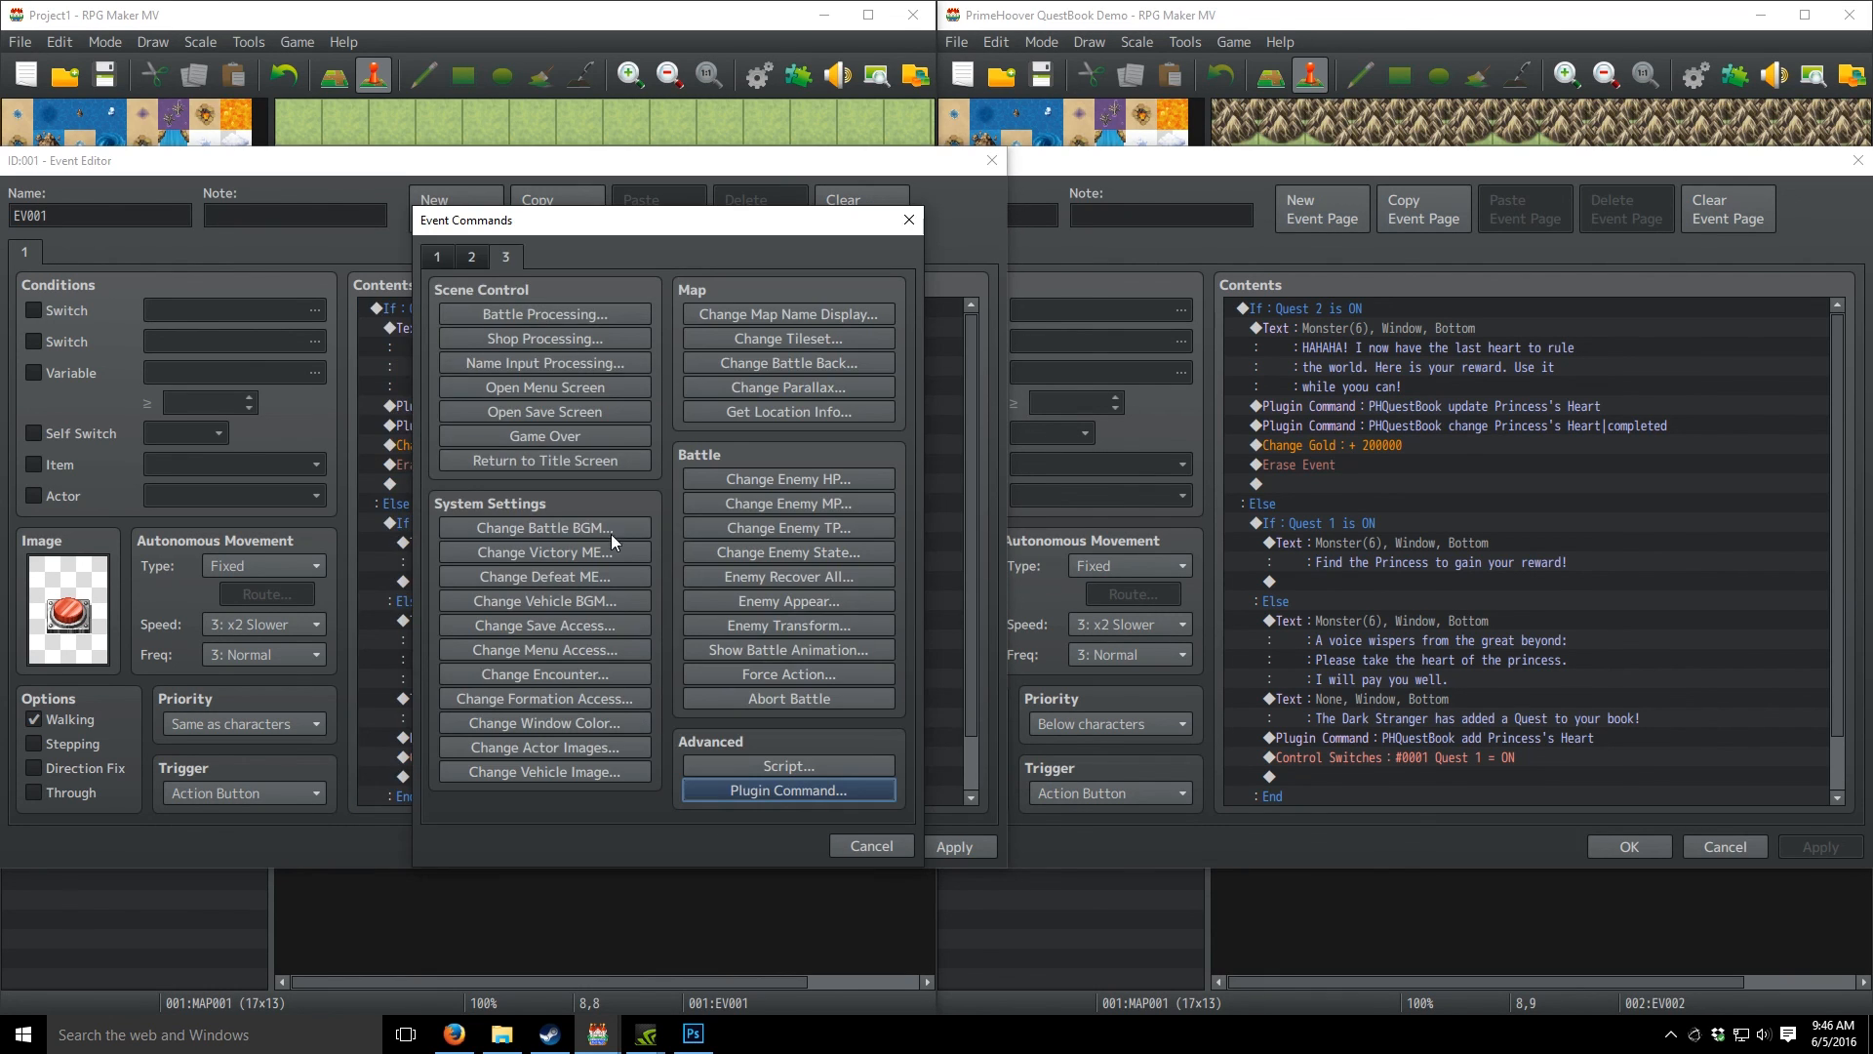
click(441, 251)
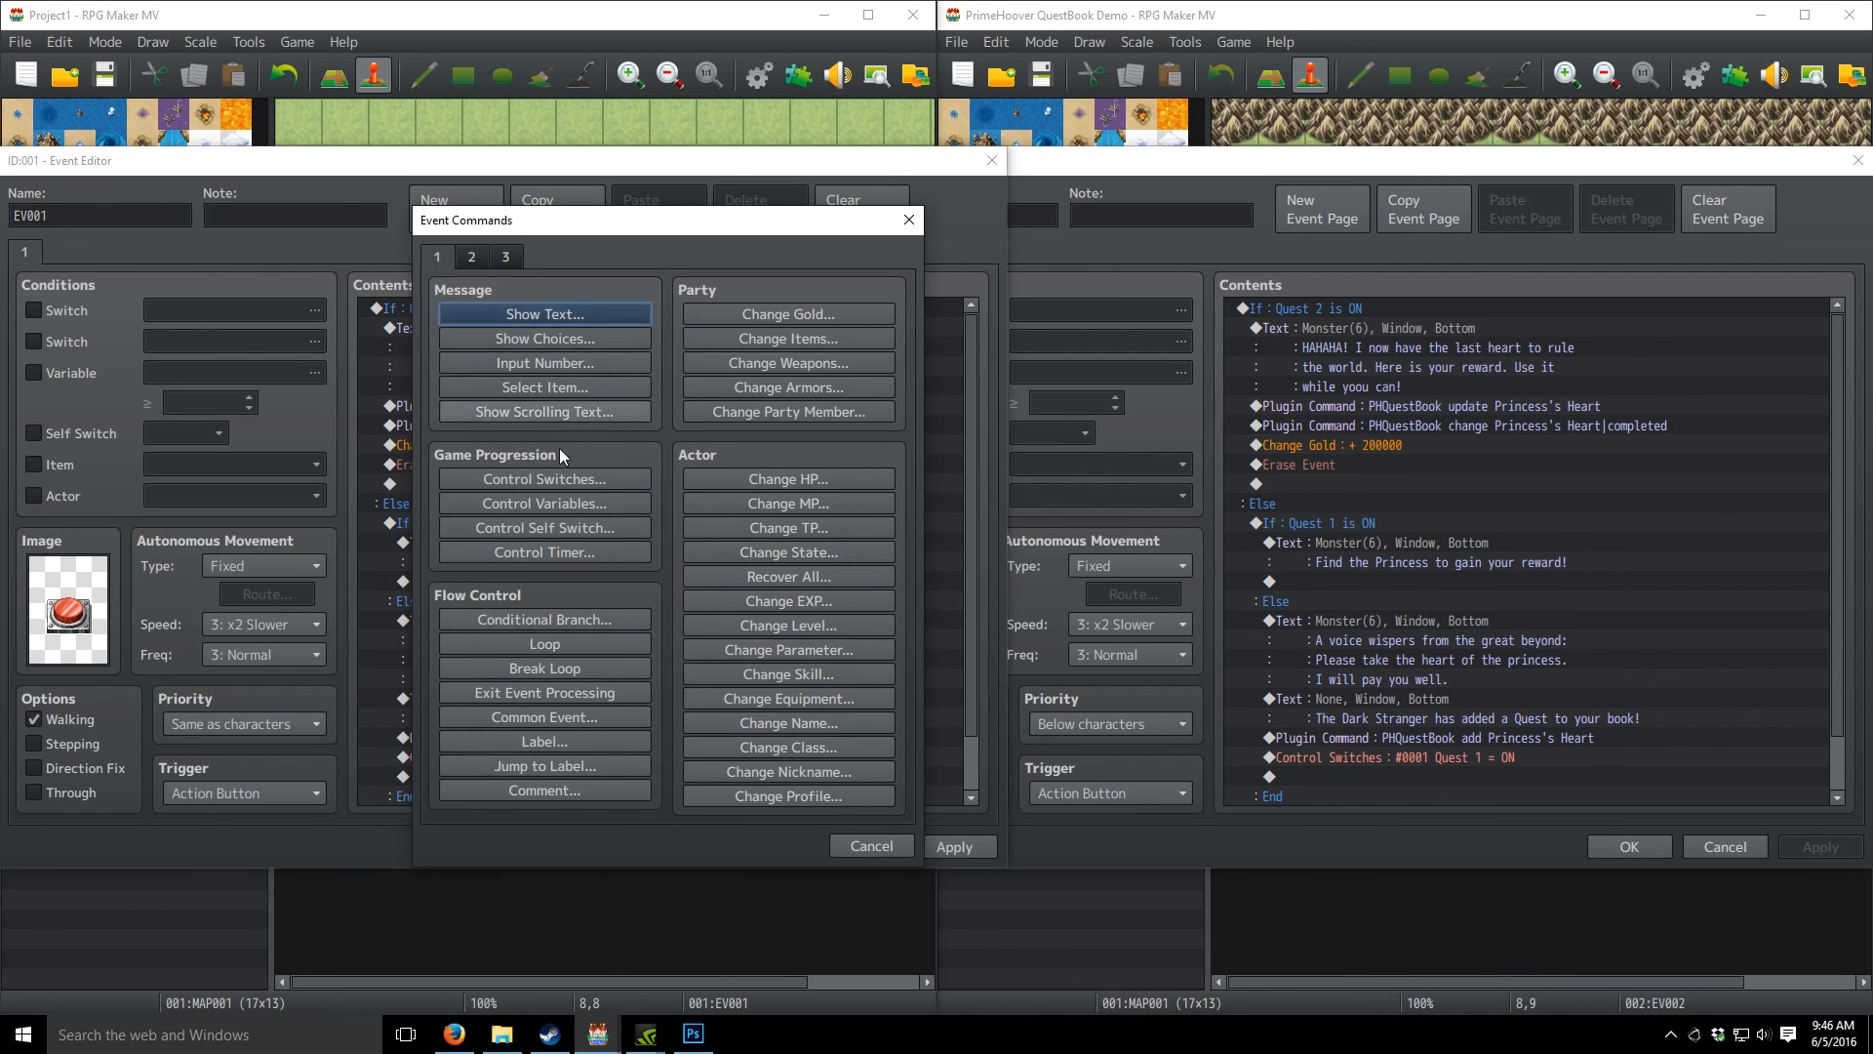
click(581, 627)
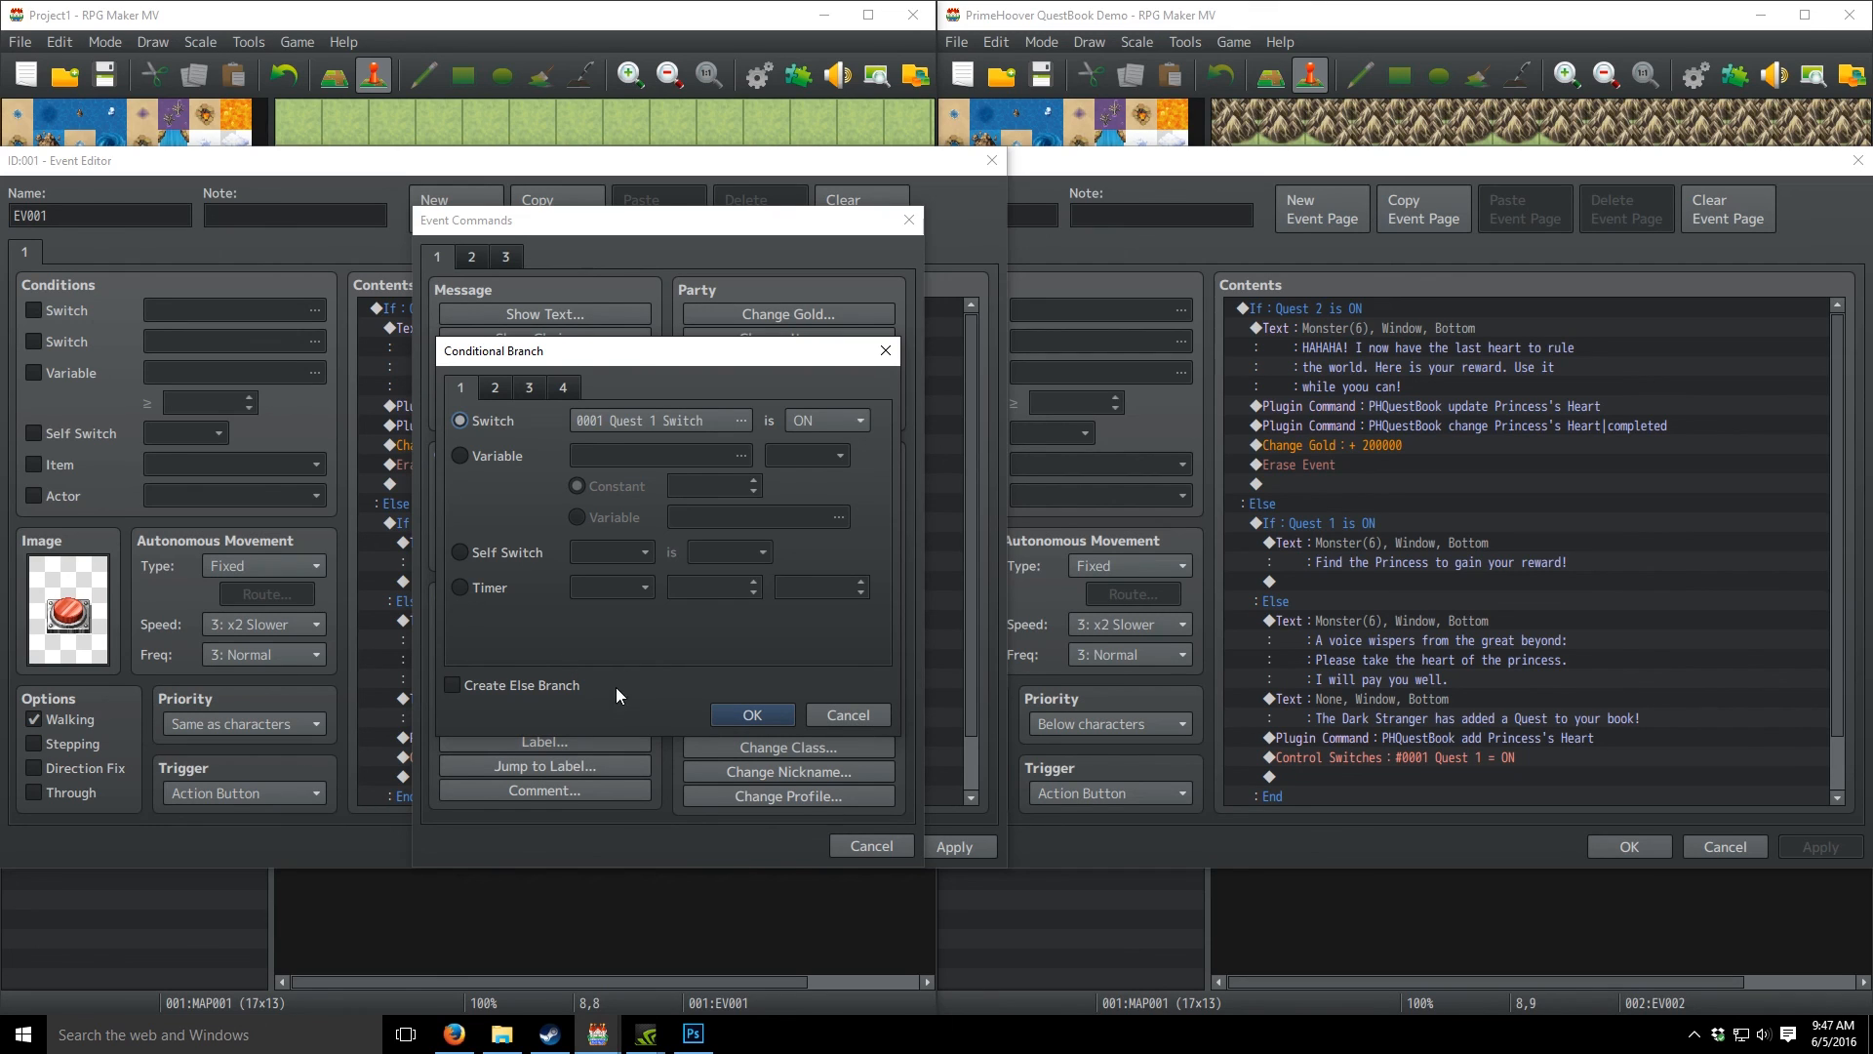
click(519, 688)
click(865, 713)
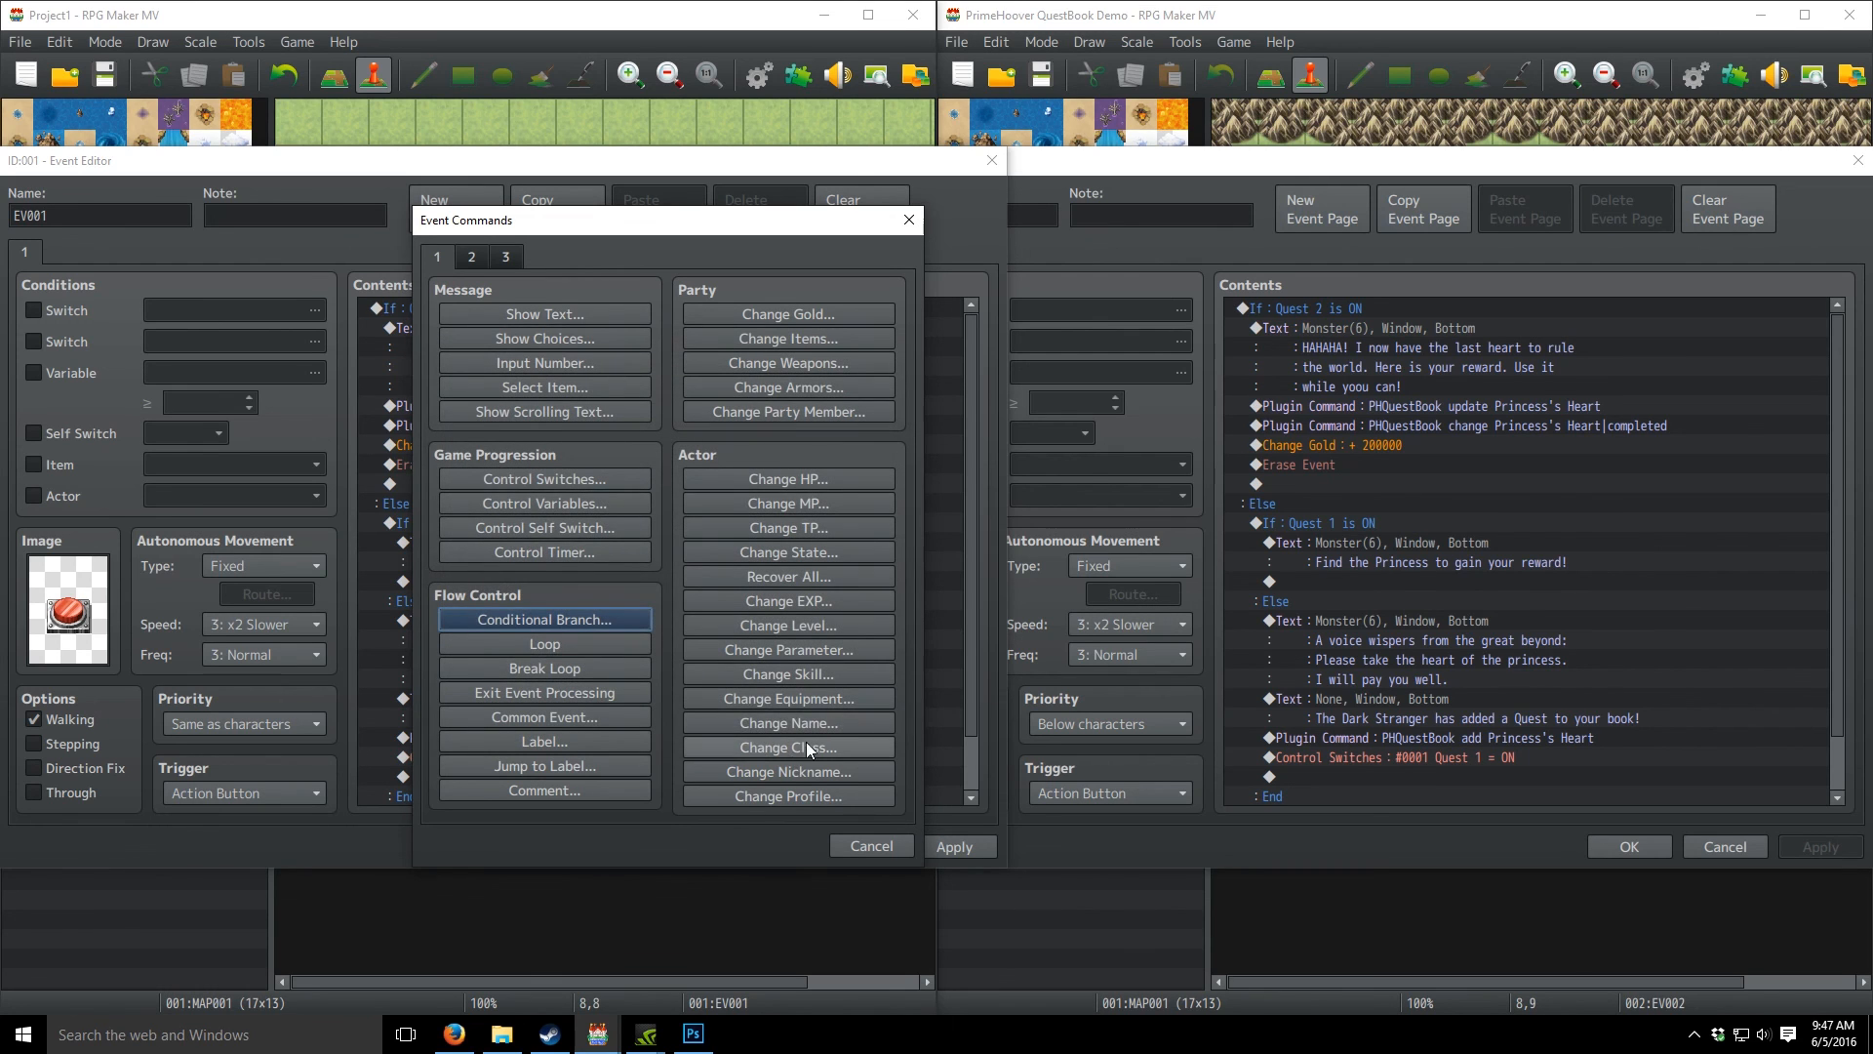
click(873, 847)
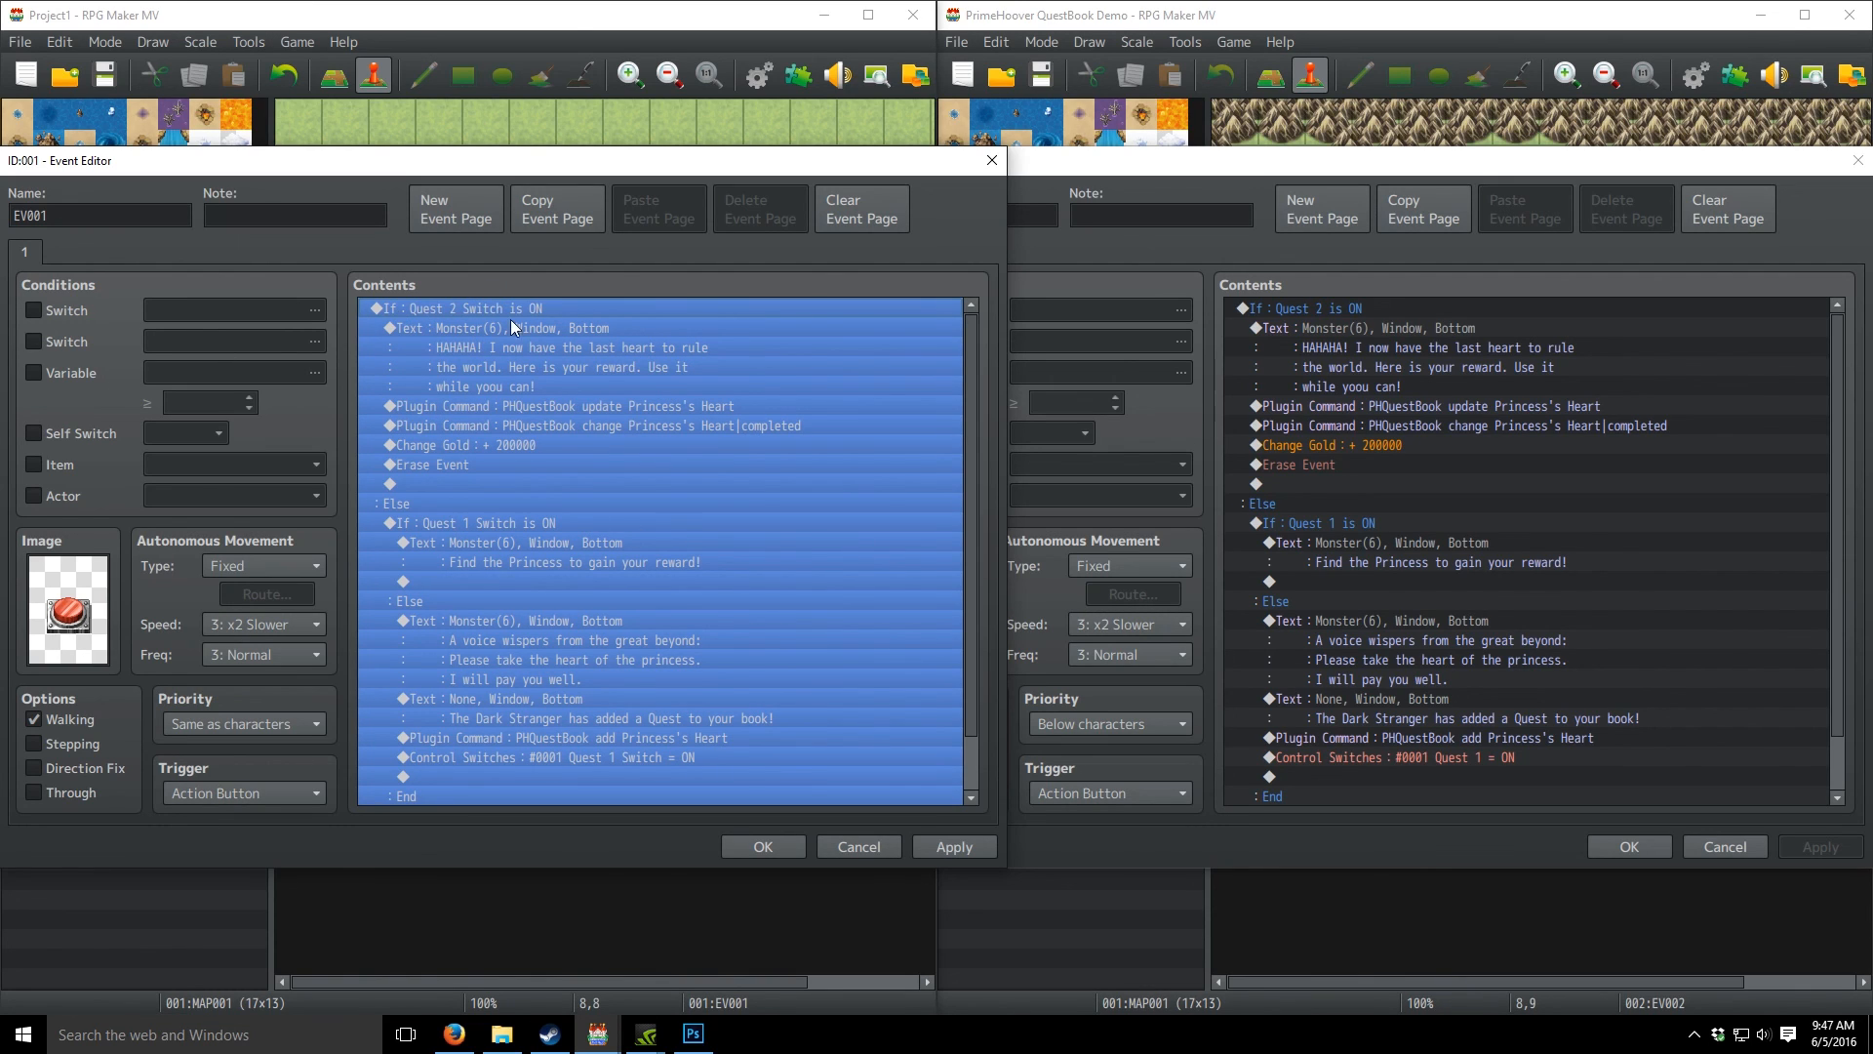
- Examine the message text and the PHQuestBook update and change plugin commands inside the Quest 2 Switch branch
click(527, 349)
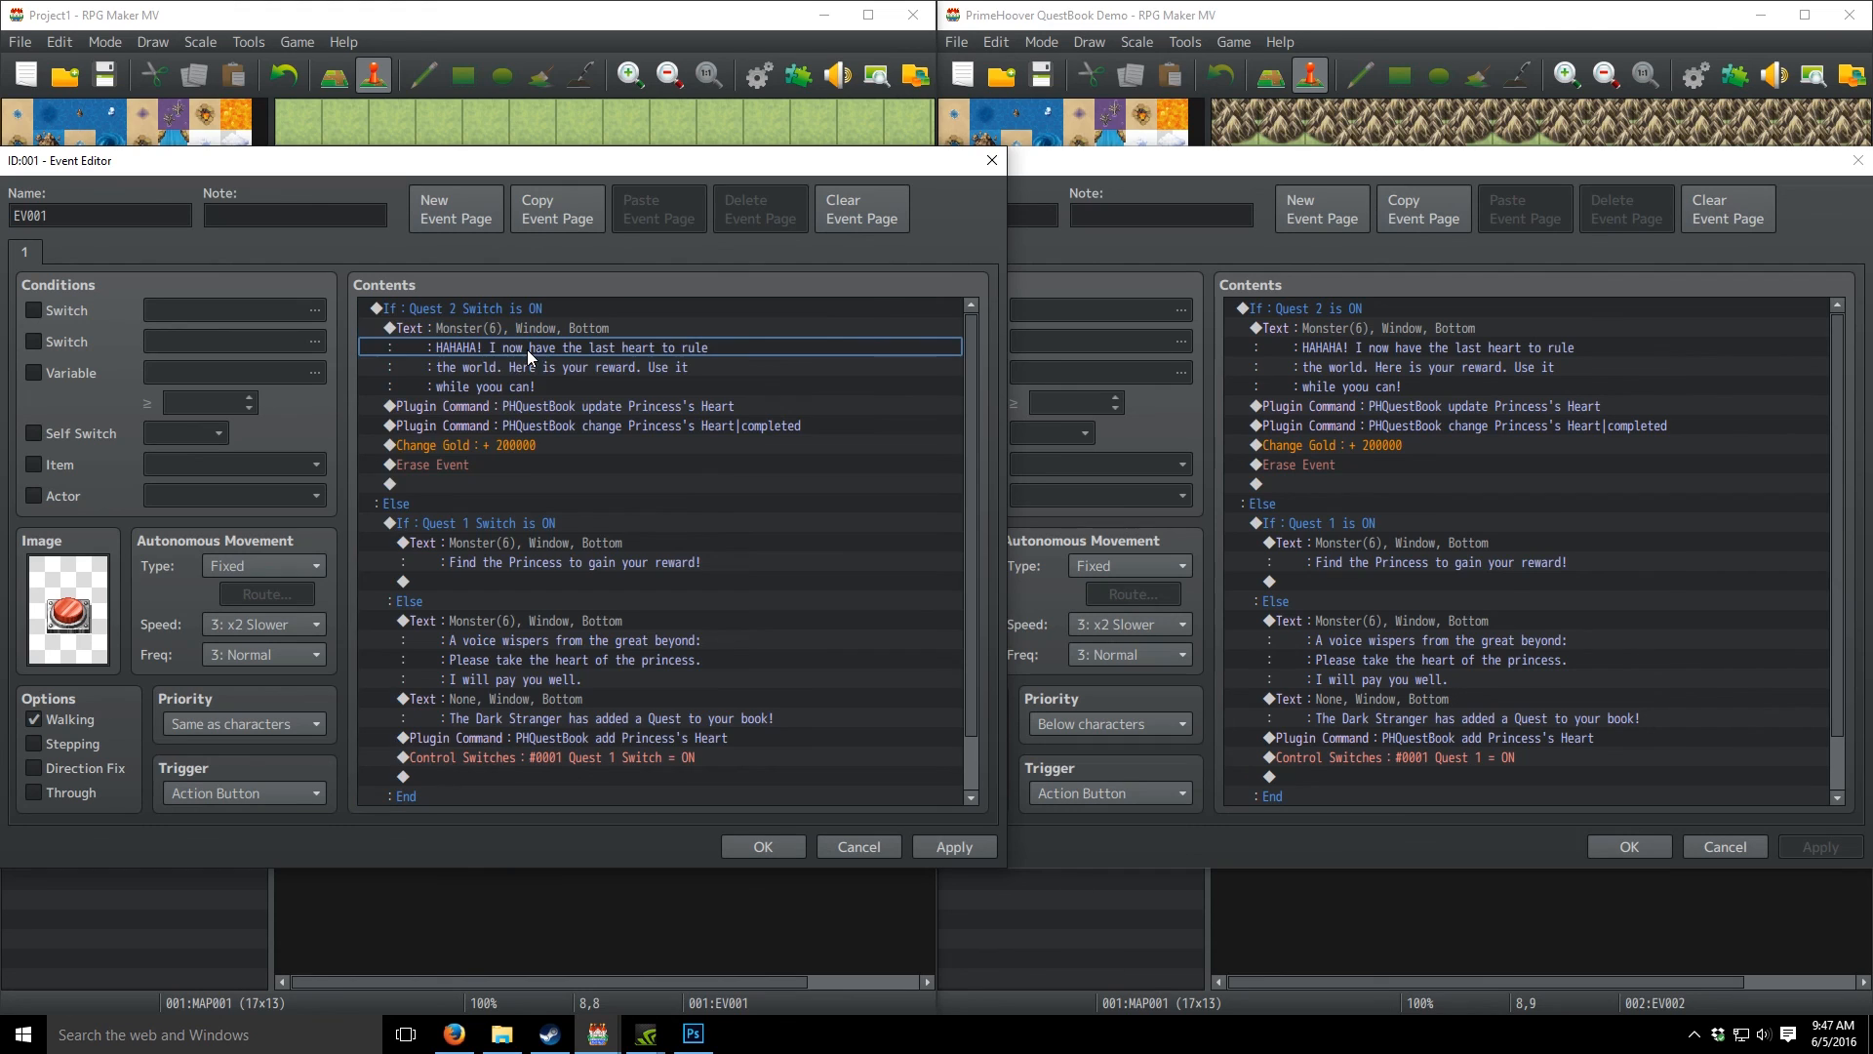
click(480, 328)
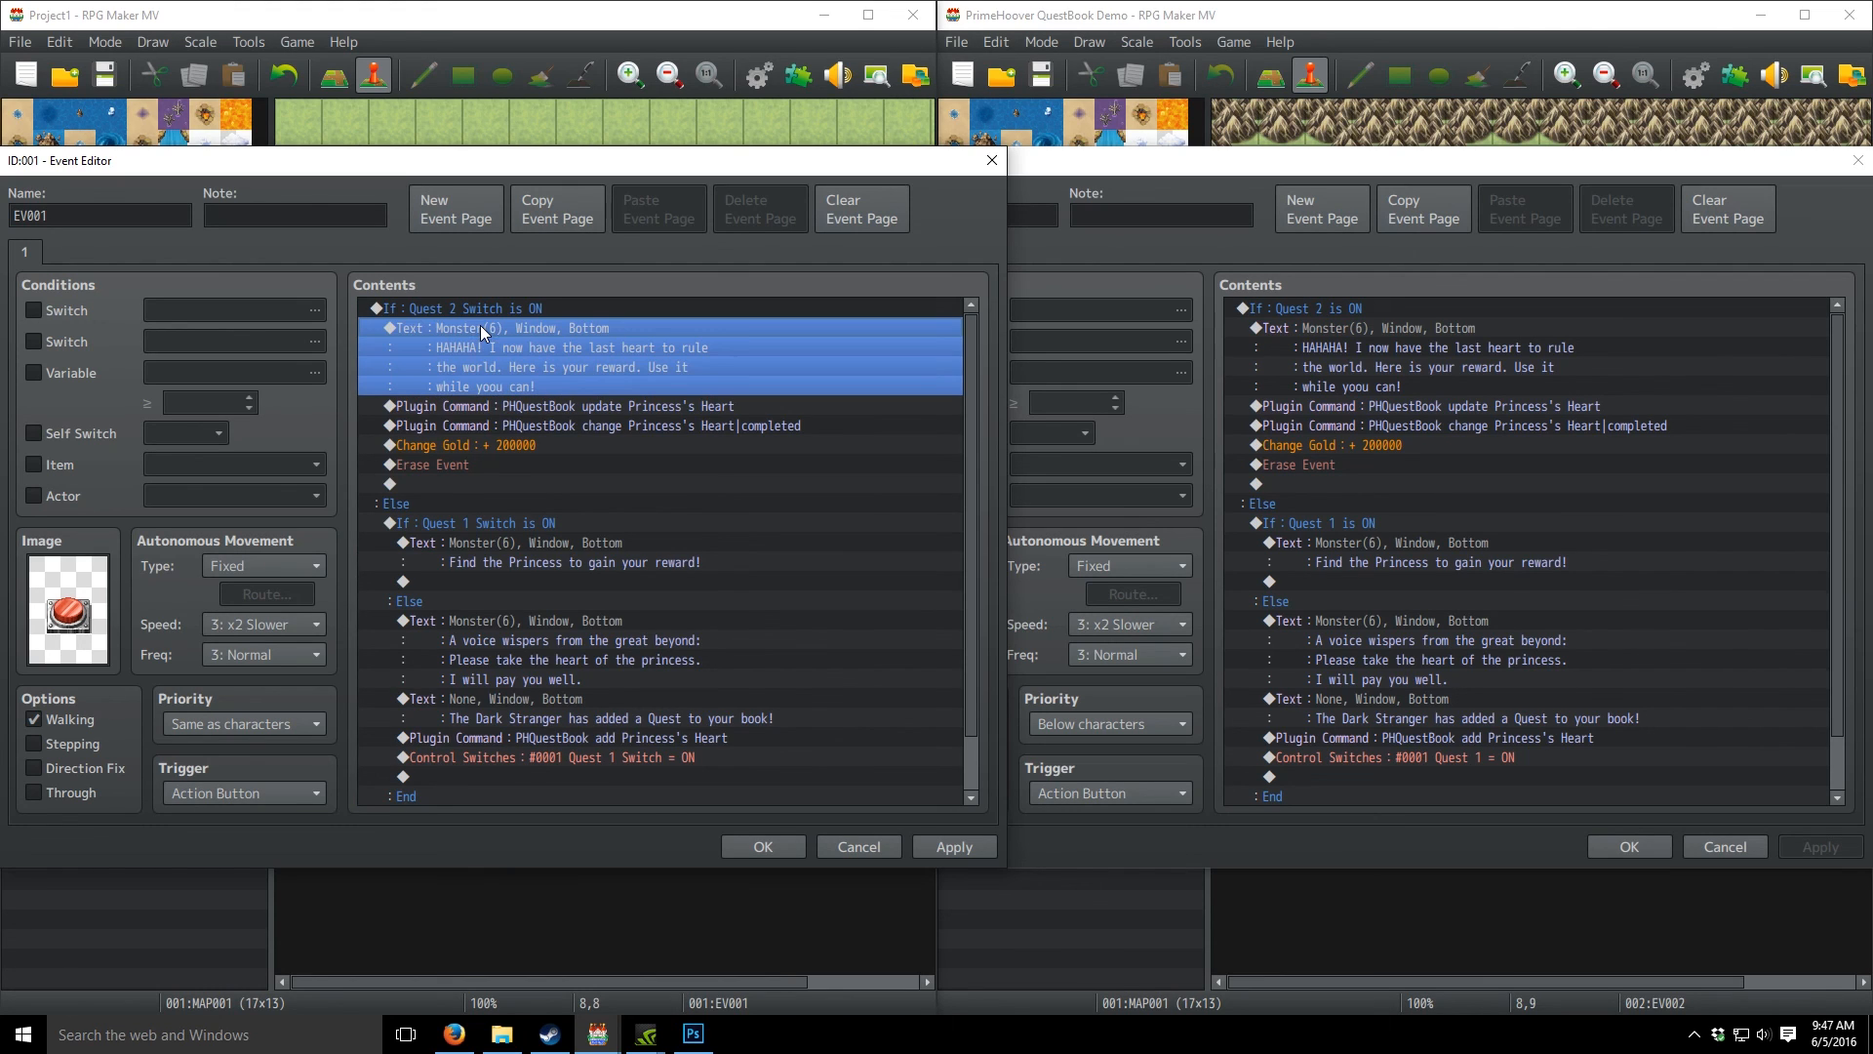
click(494, 408)
click(492, 426)
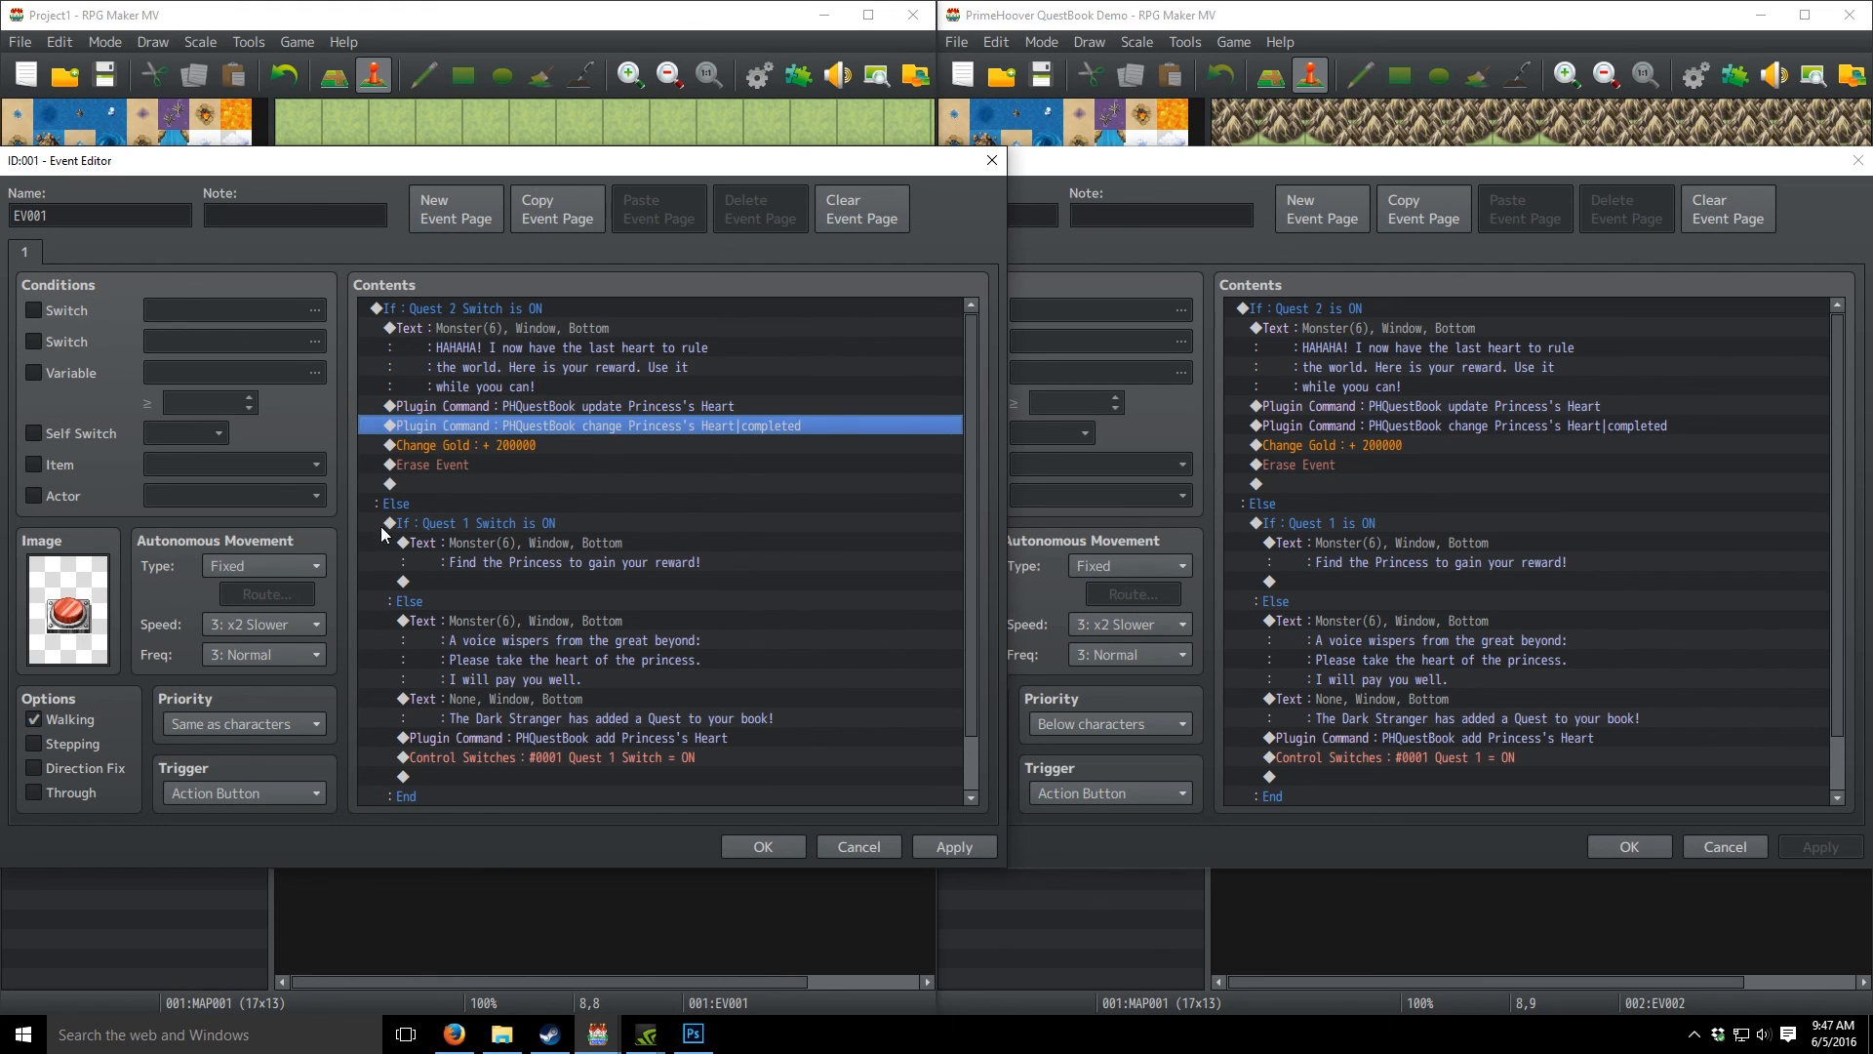
- Examine the Change Gold and Erase Event commands and the Else section of the Quest 2 Switch branch
click(454, 445)
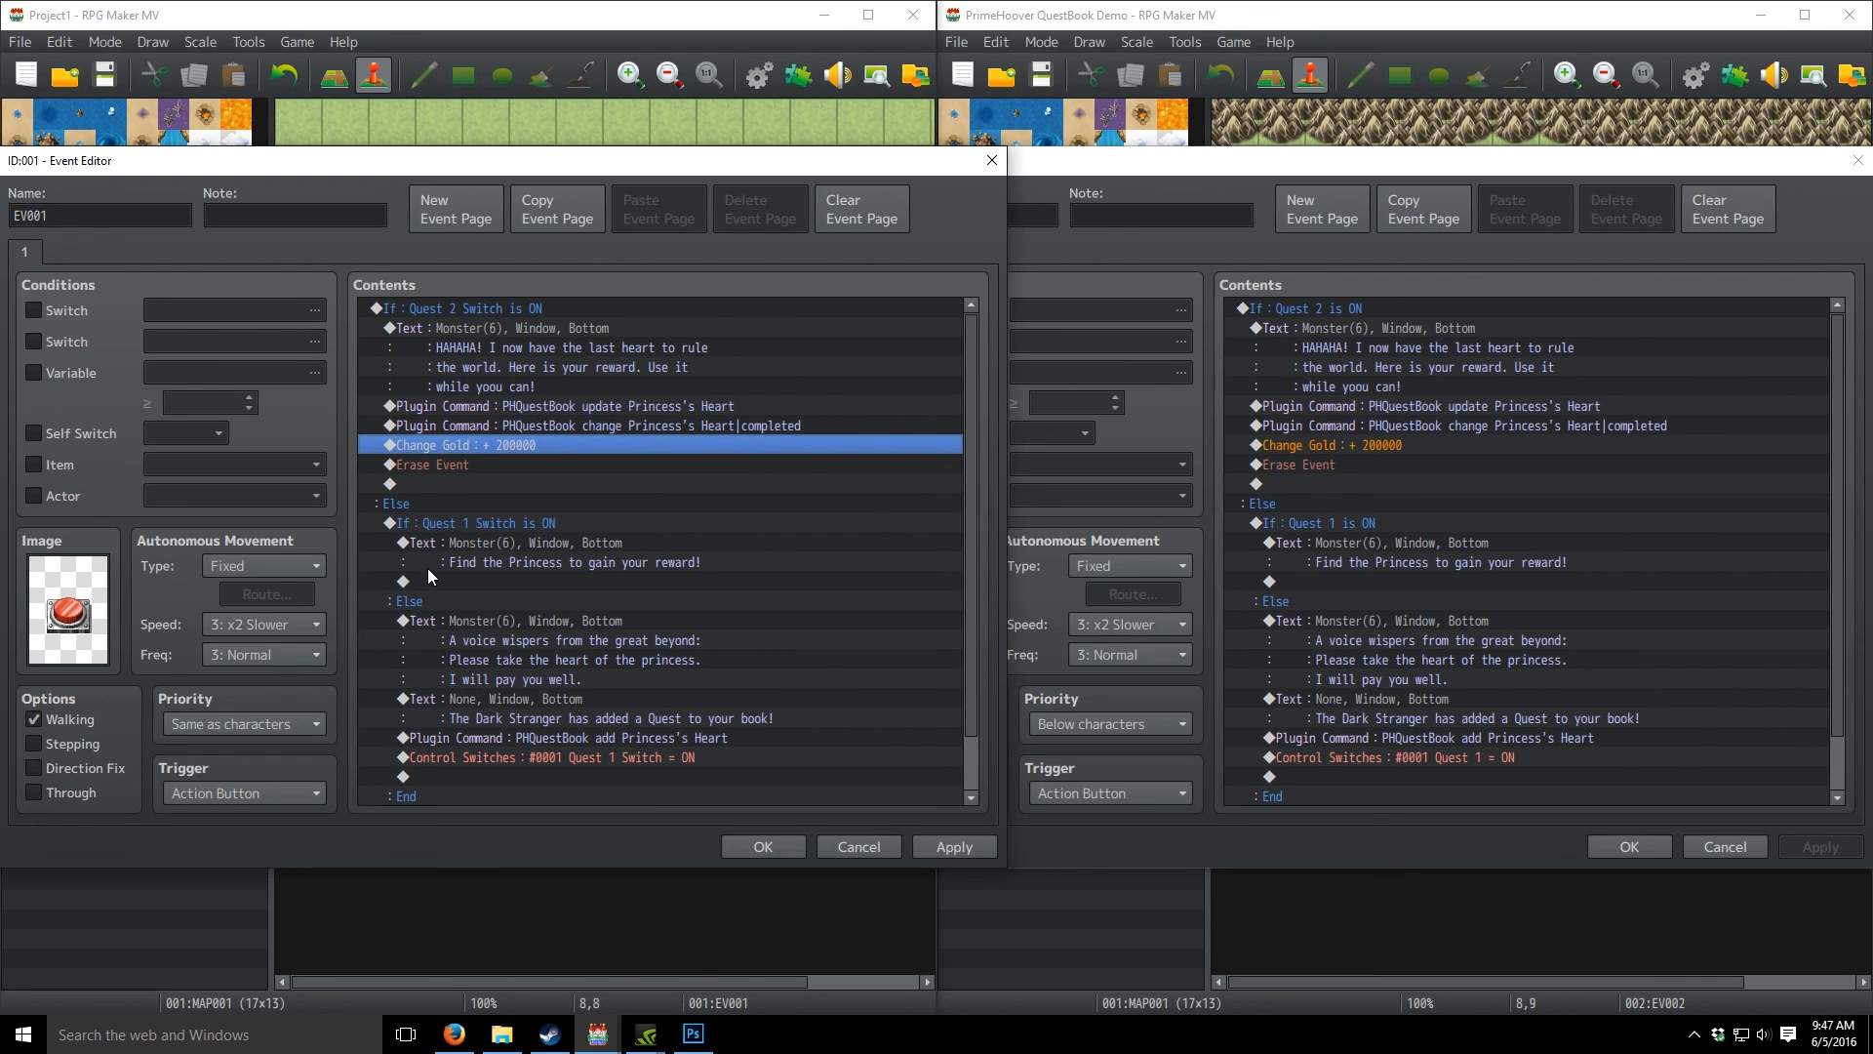
click(426, 464)
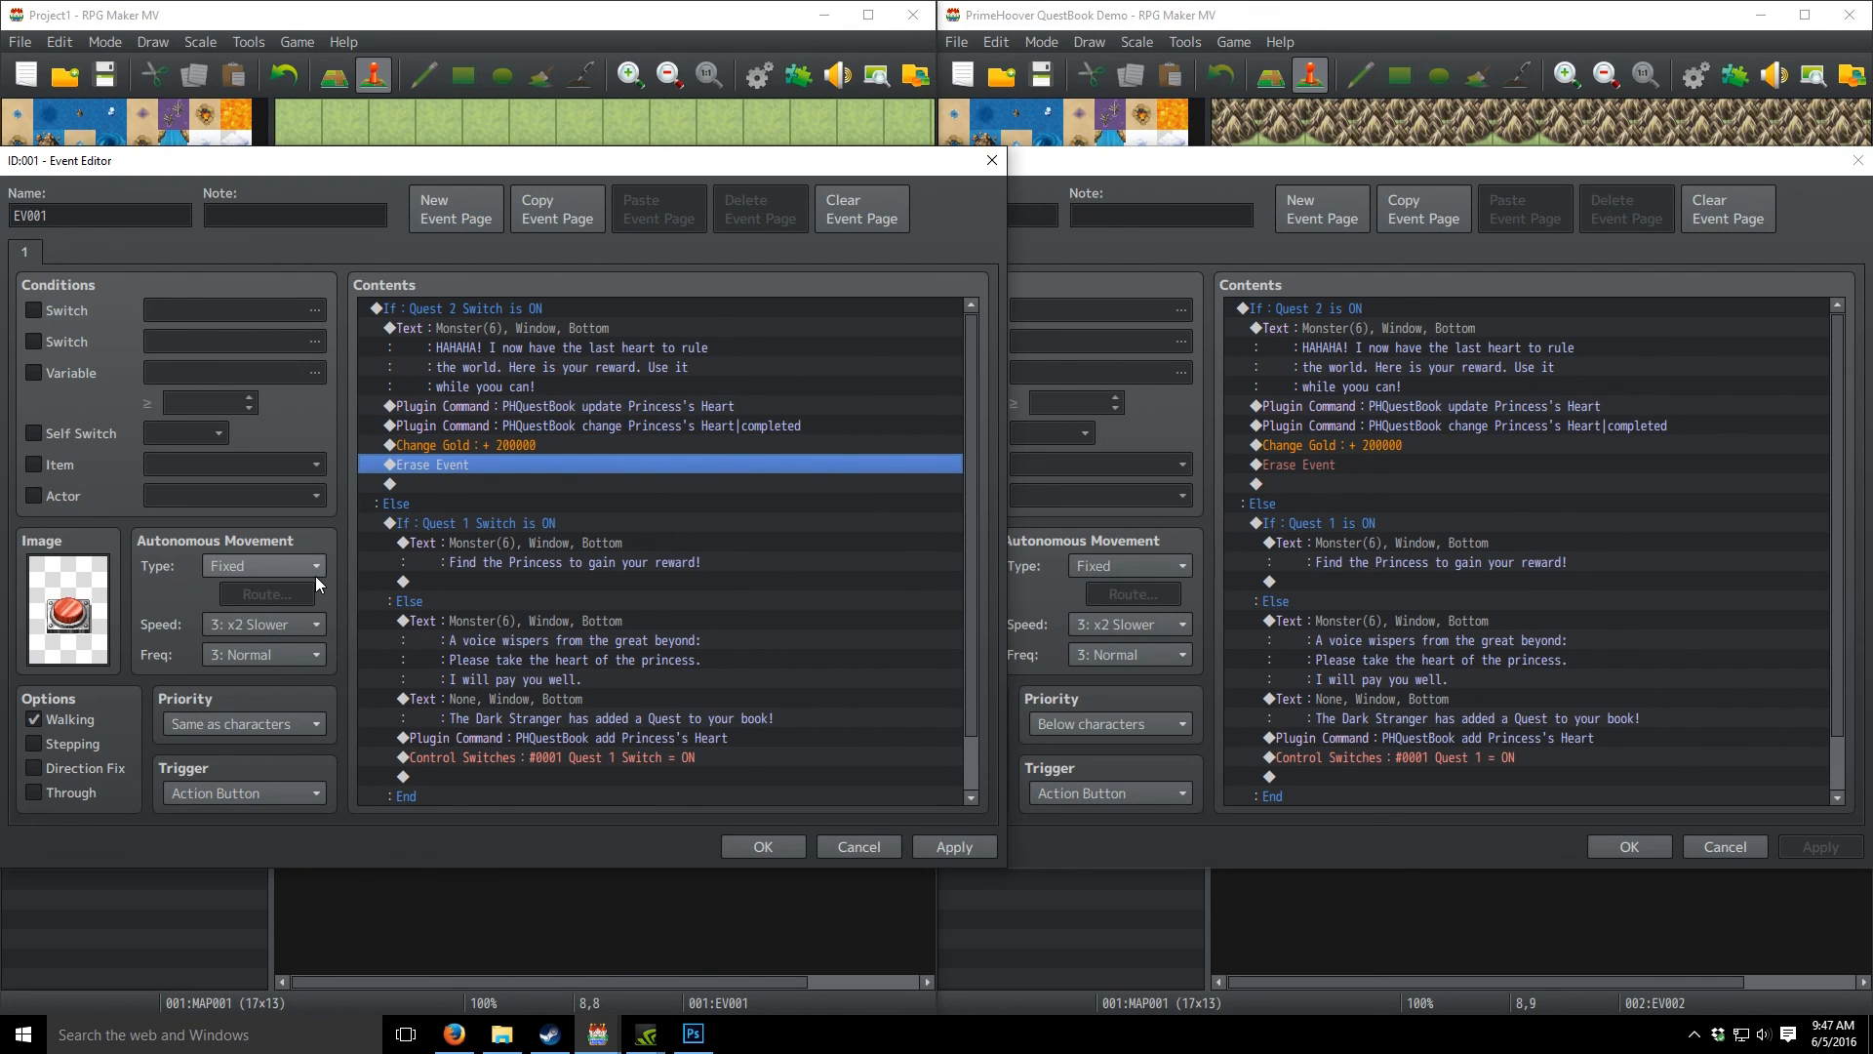
click(429, 483)
click(439, 523)
click(448, 503)
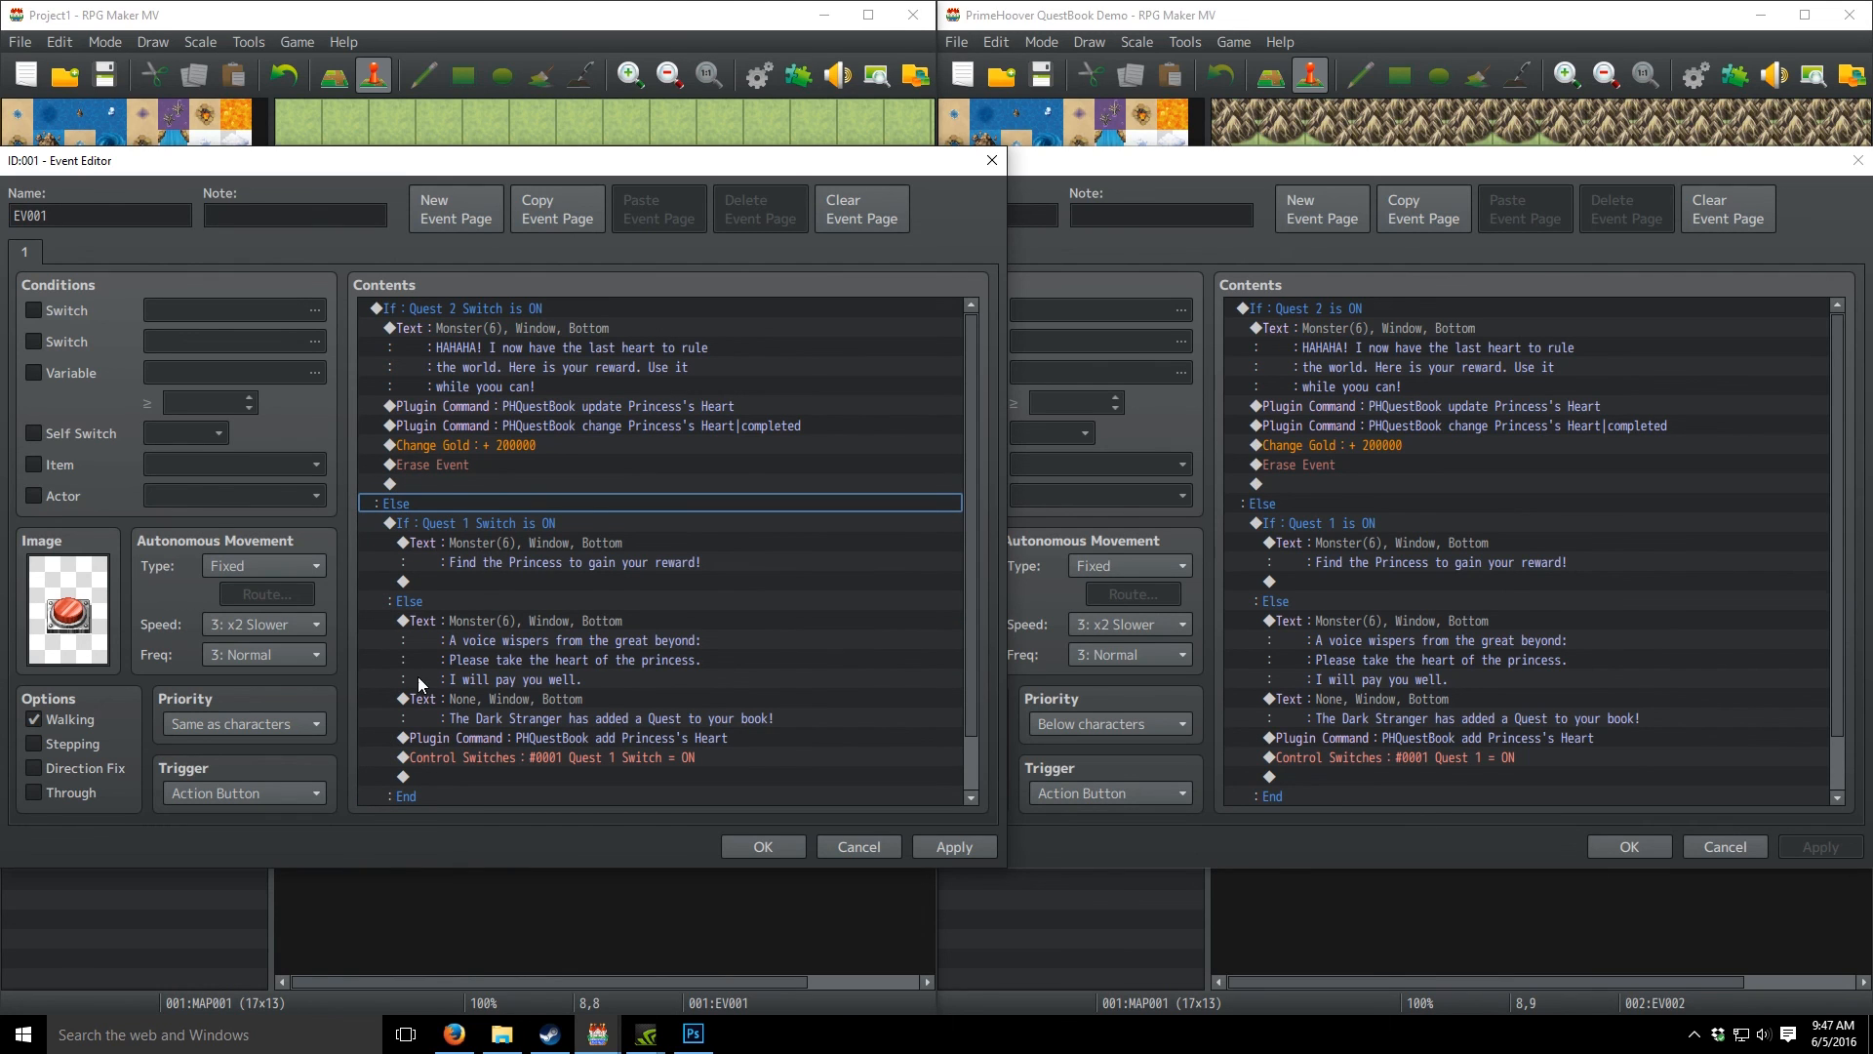
scroll(519, 650, down, 1)
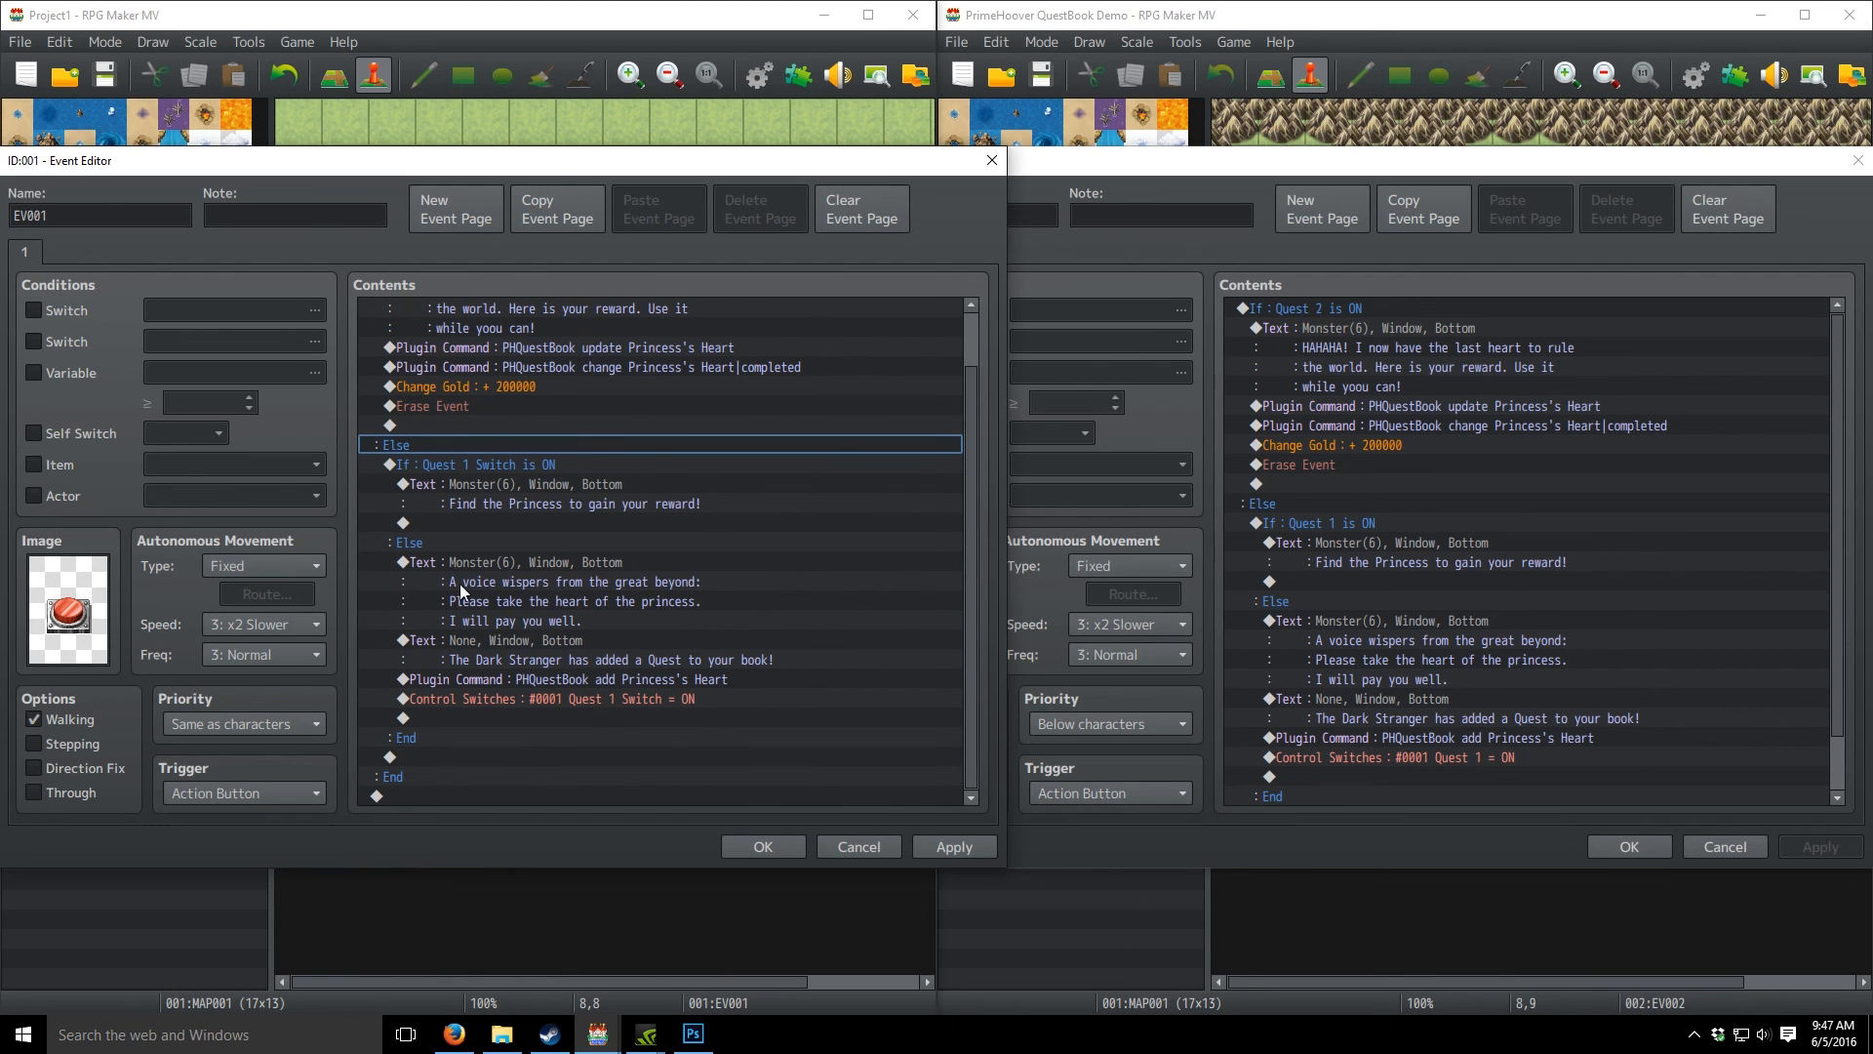
- Check where Conditional Branch is offered among the event commands for the nested Quest 1 Switch branch, without inserting anything
click(419, 462)
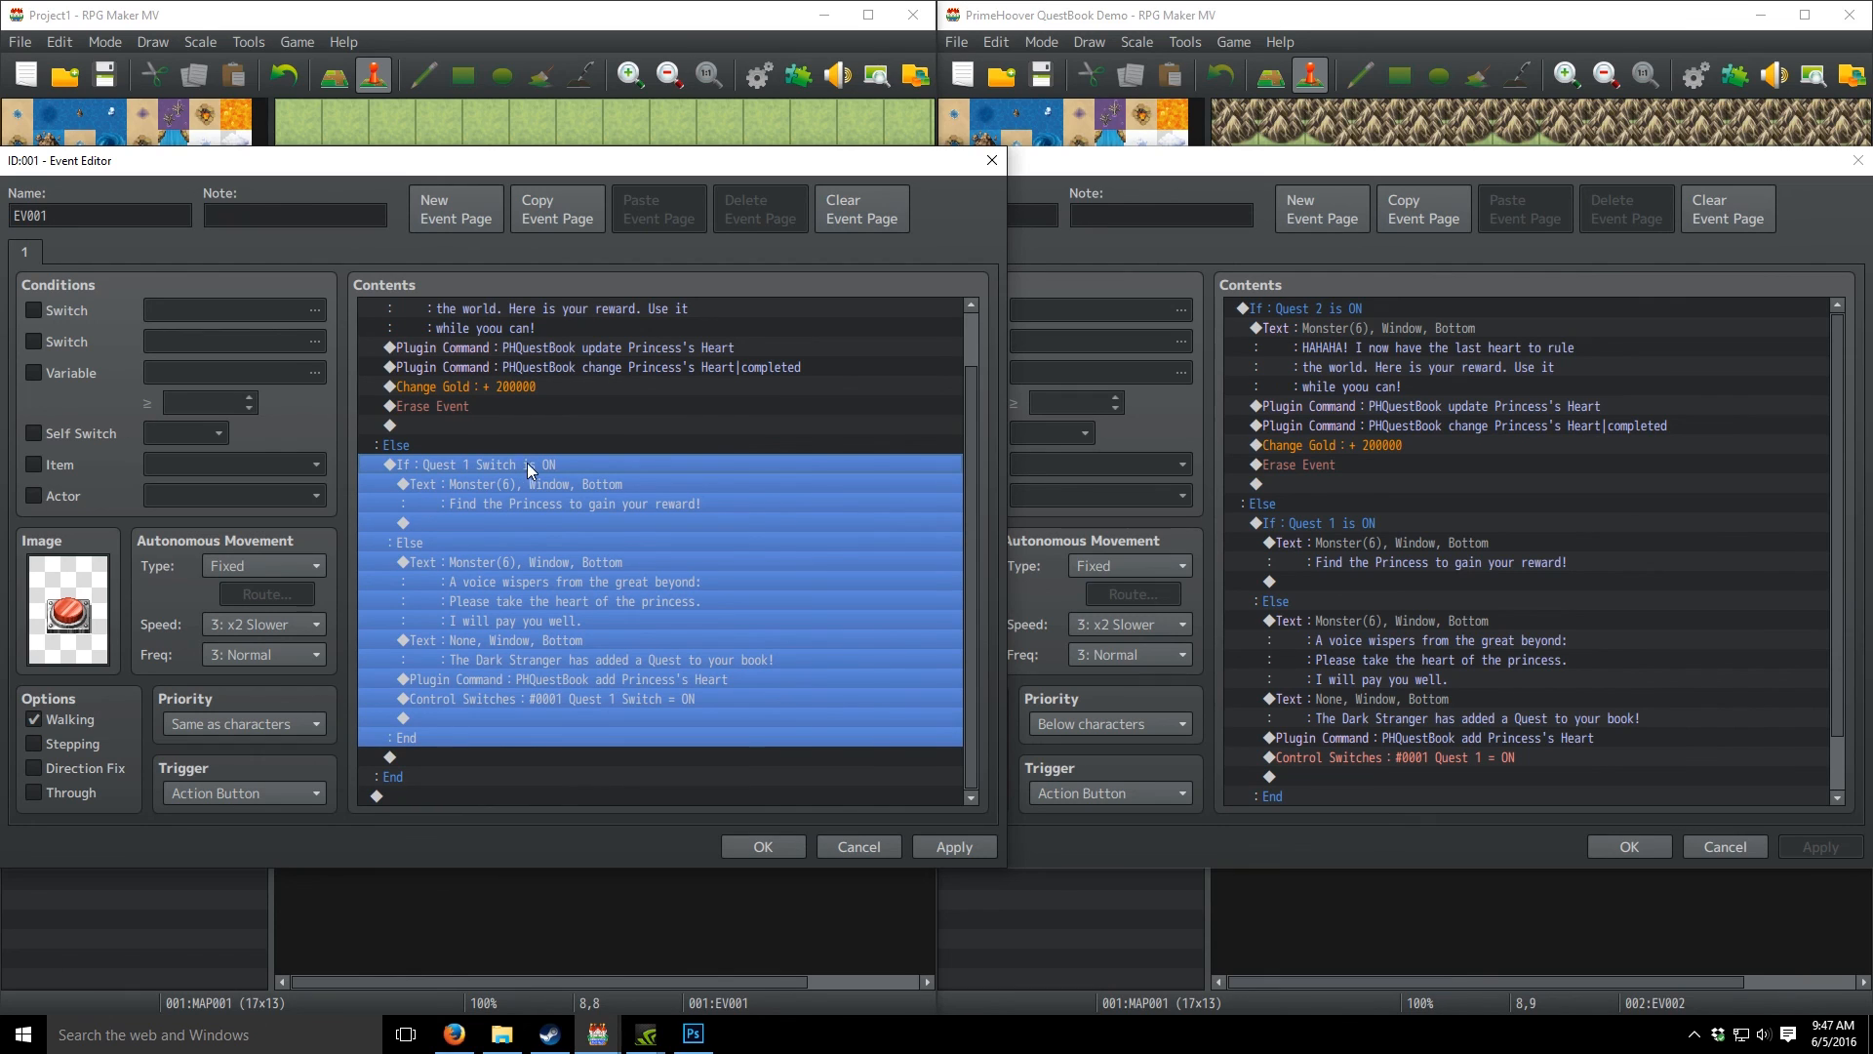
right_click(565, 458)
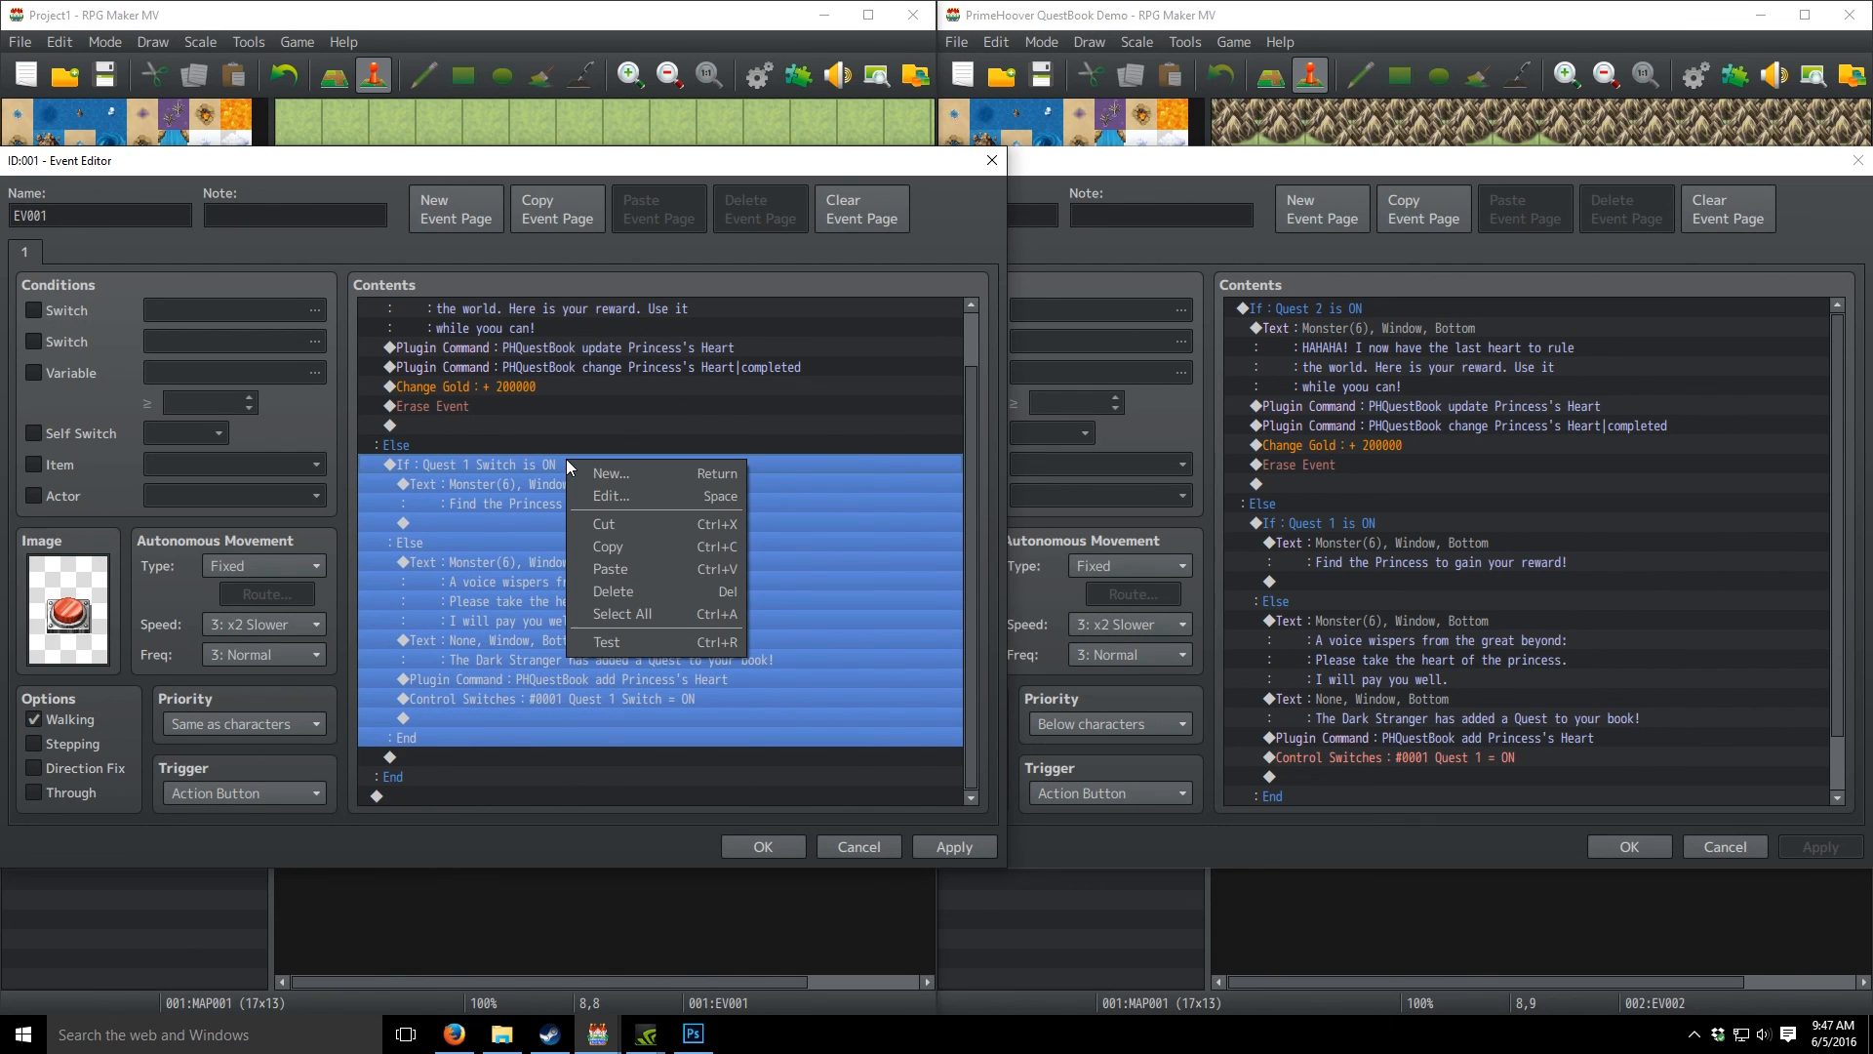
click(599, 468)
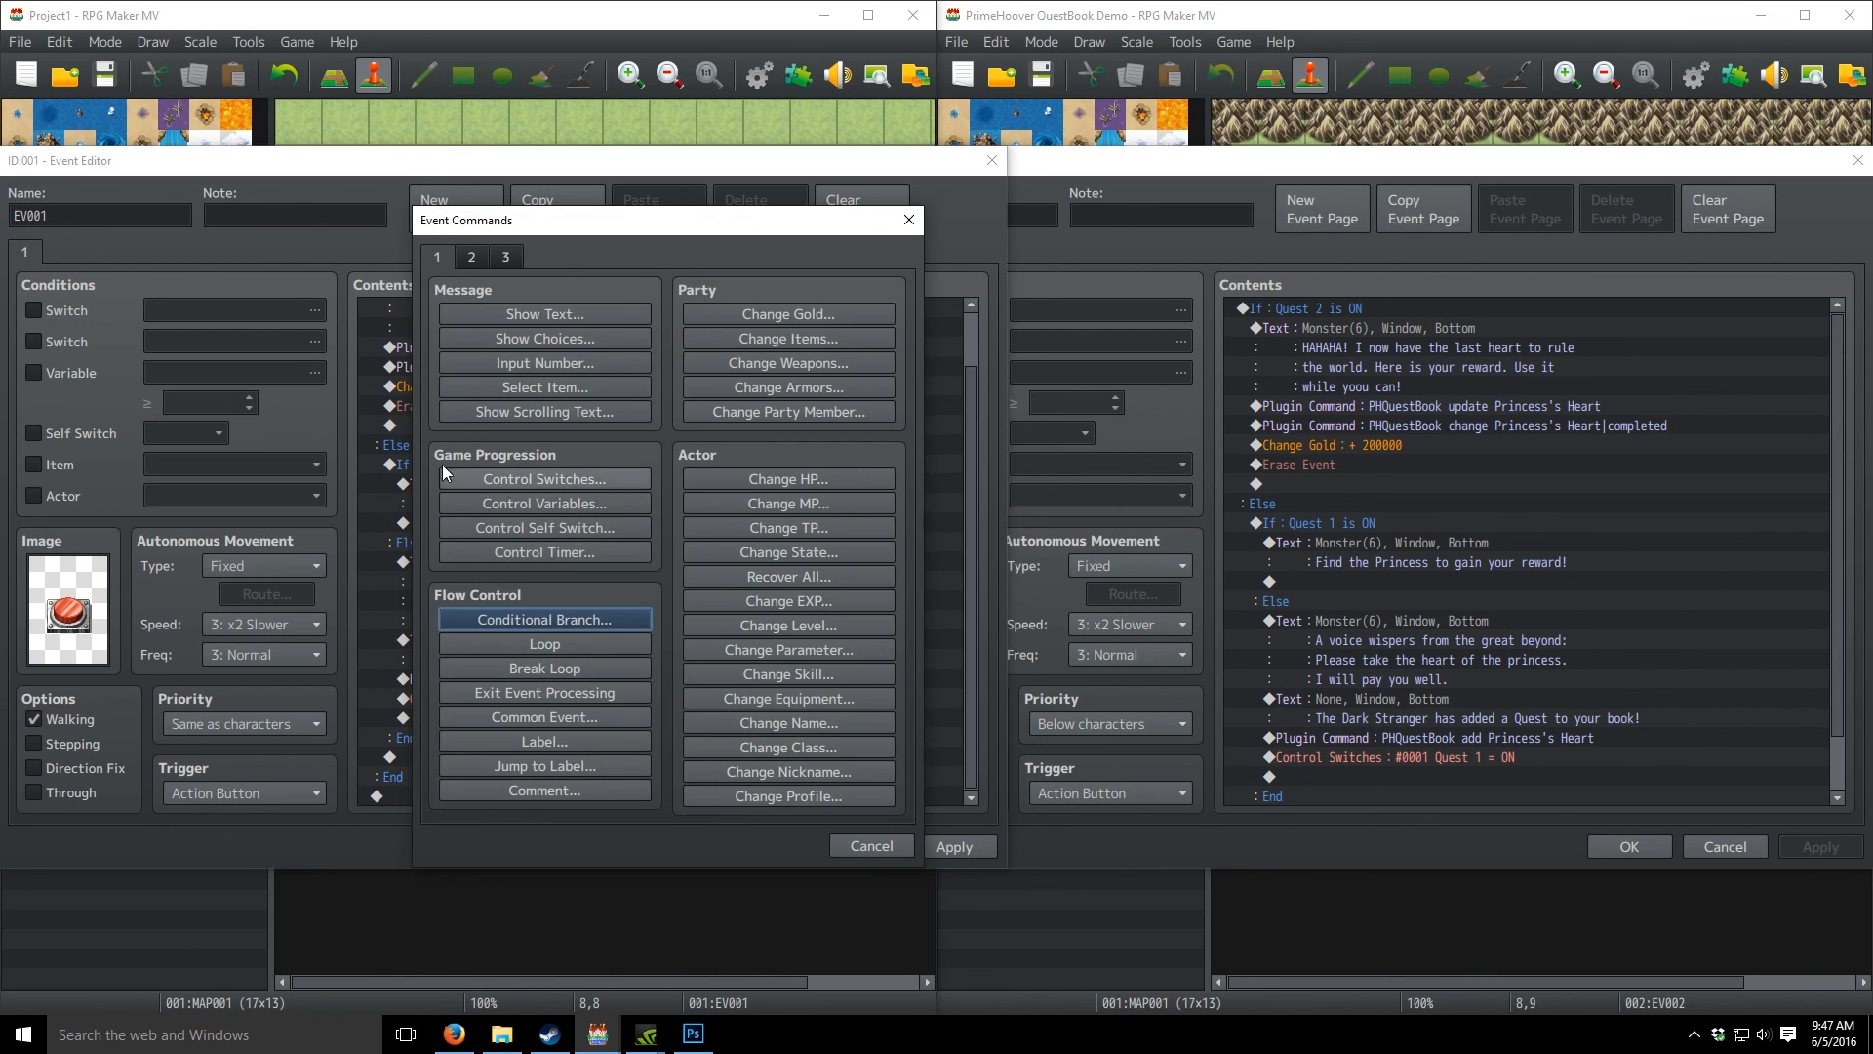
click(862, 845)
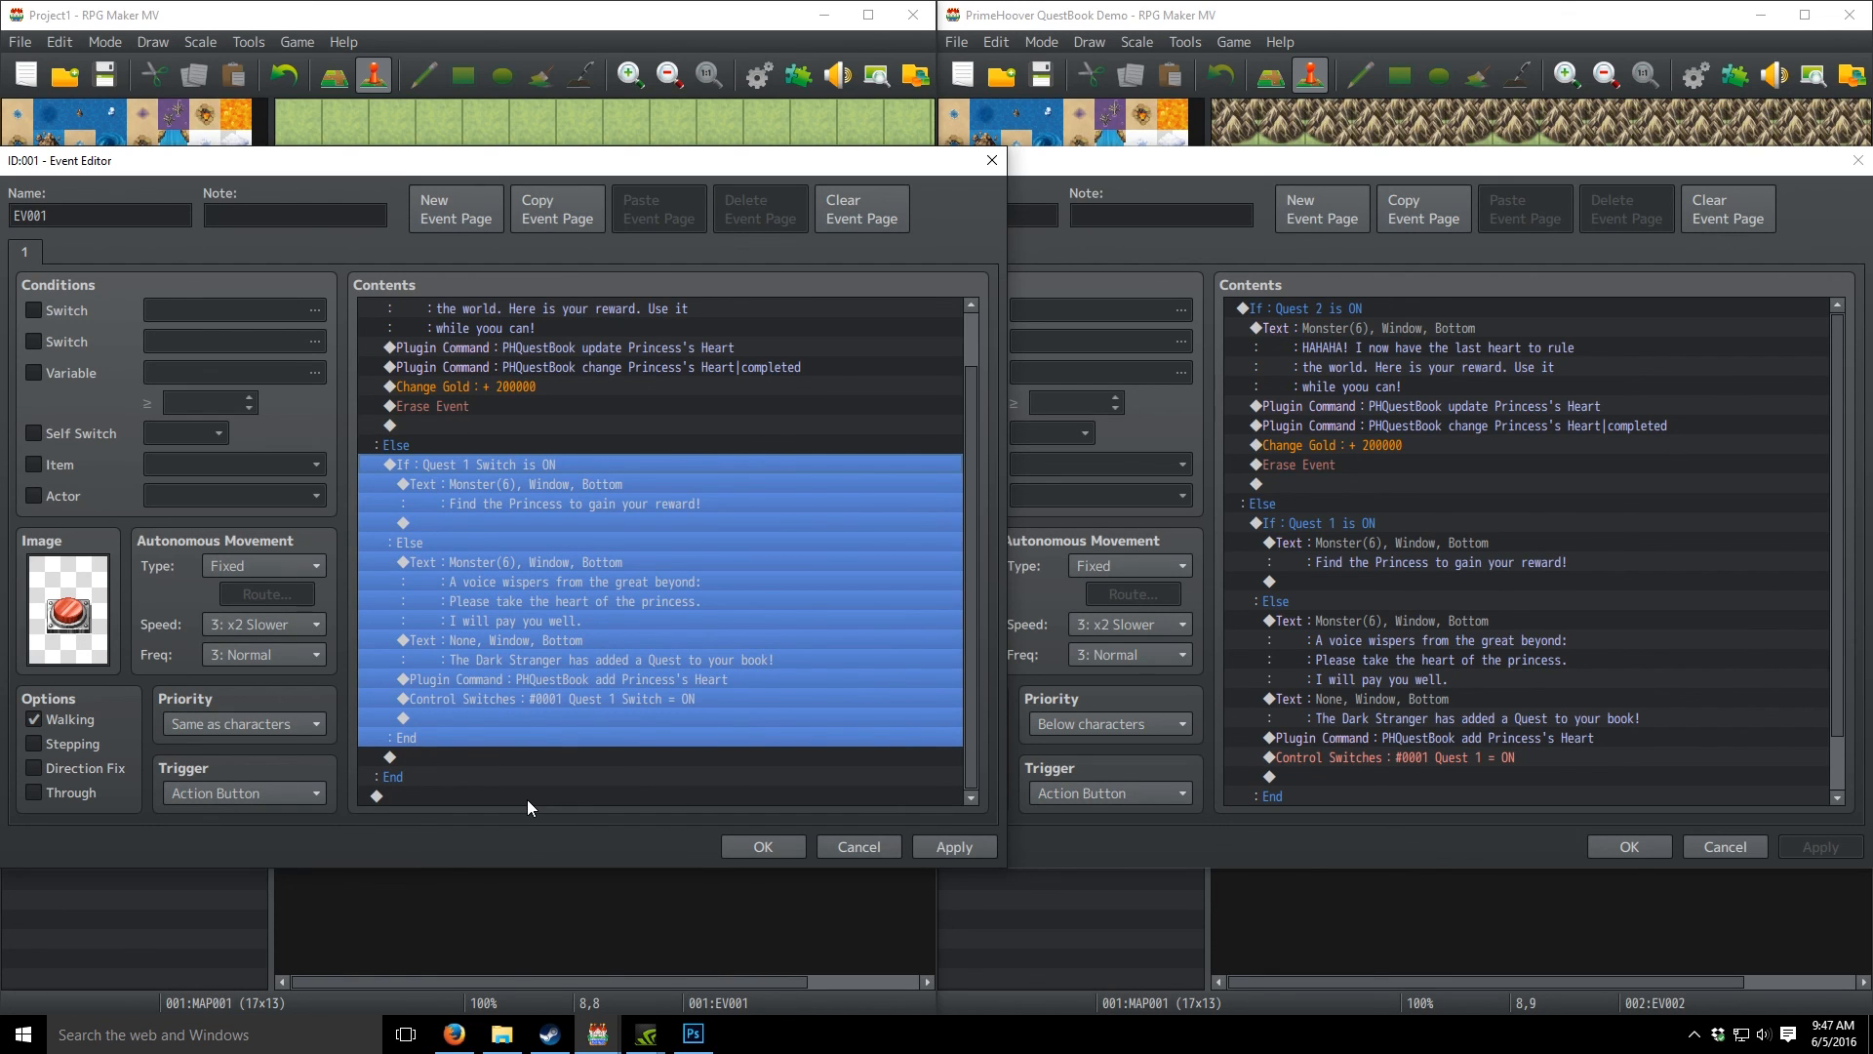
- Examine the Quest 1 Switch branch's messages, its PHQuestBook add plugin command and its Control Switches command
click(719, 622)
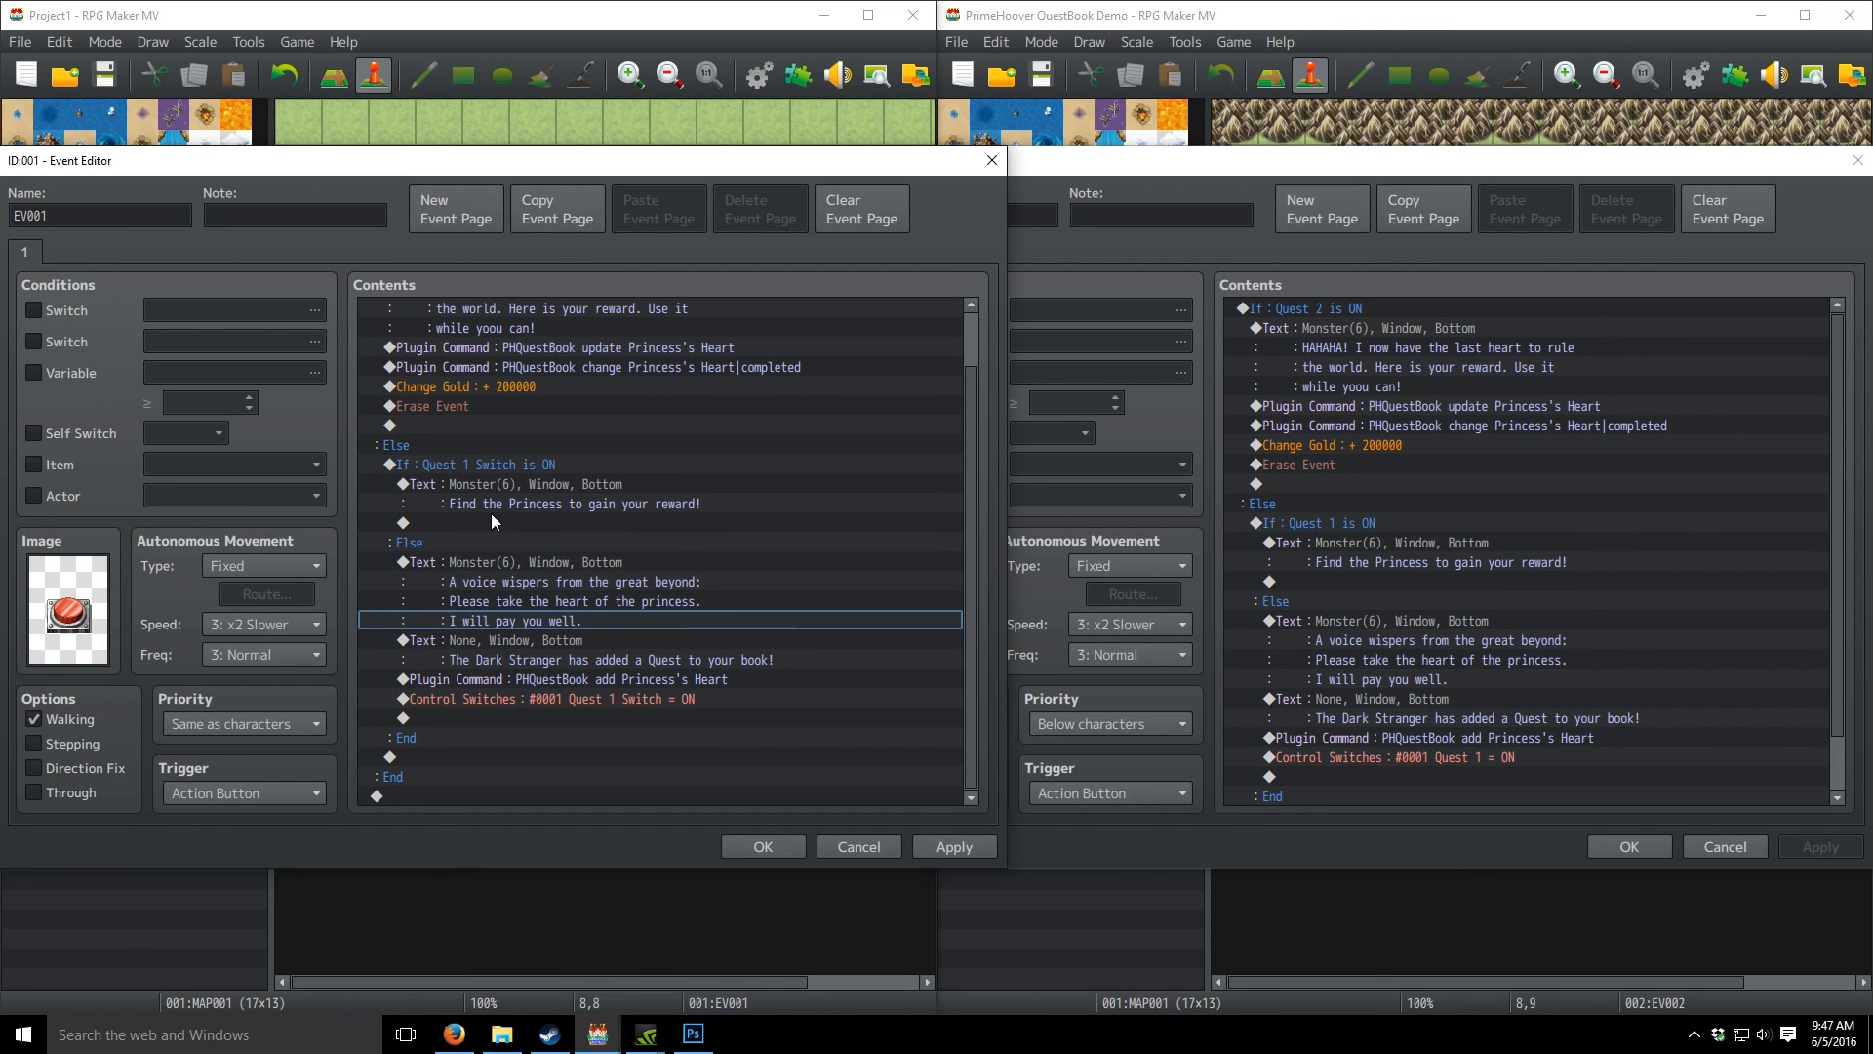
click(494, 465)
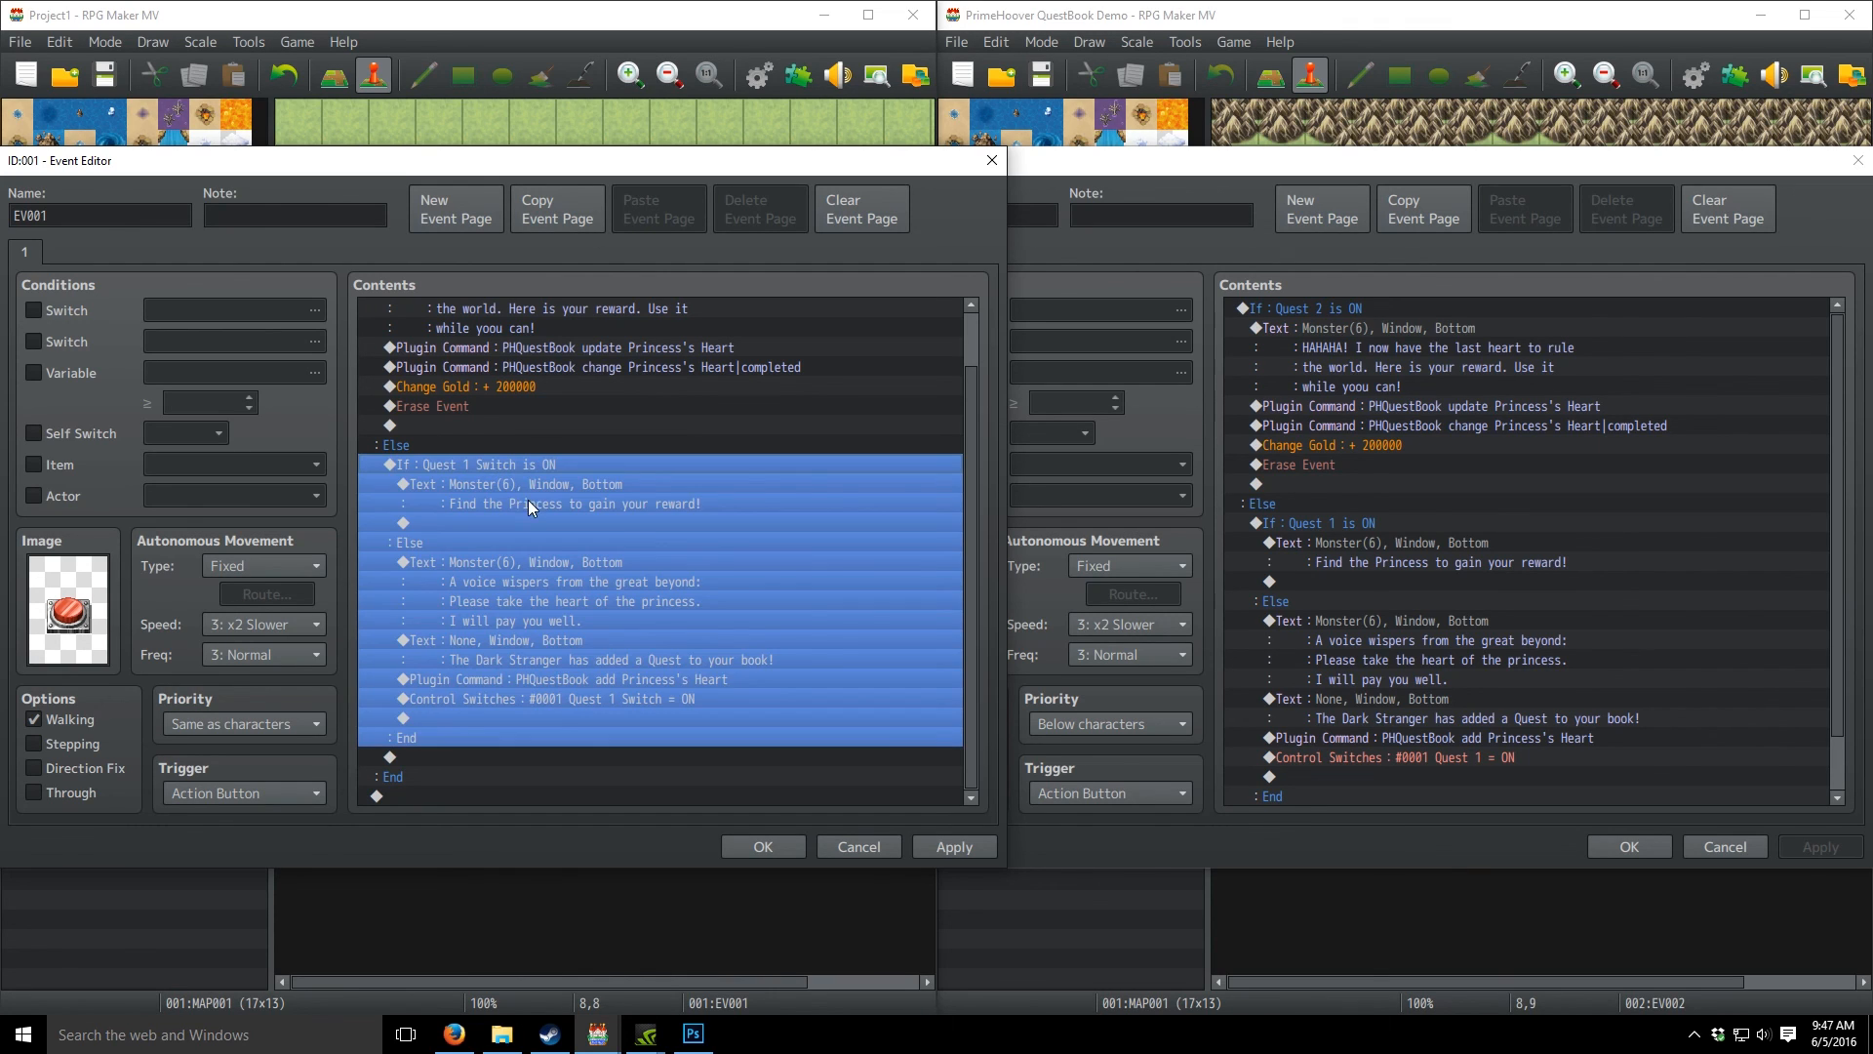
click(511, 503)
click(487, 483)
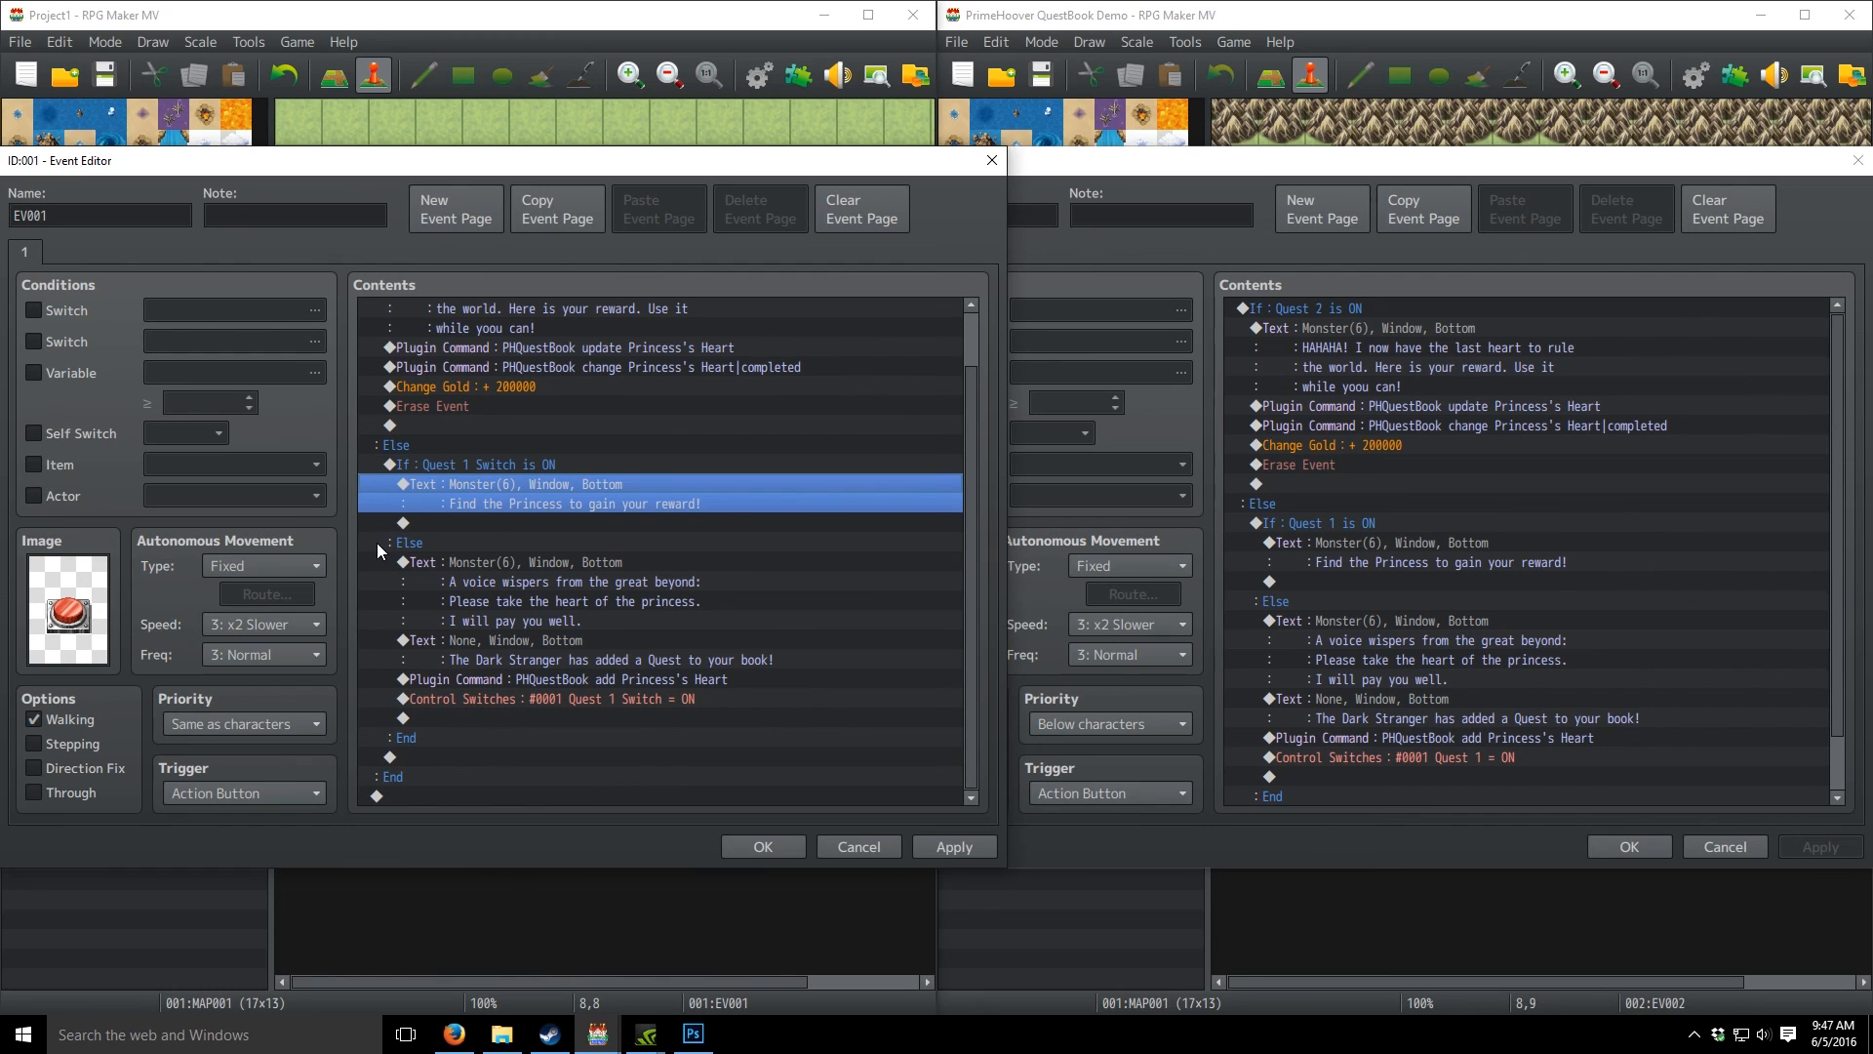
click(467, 563)
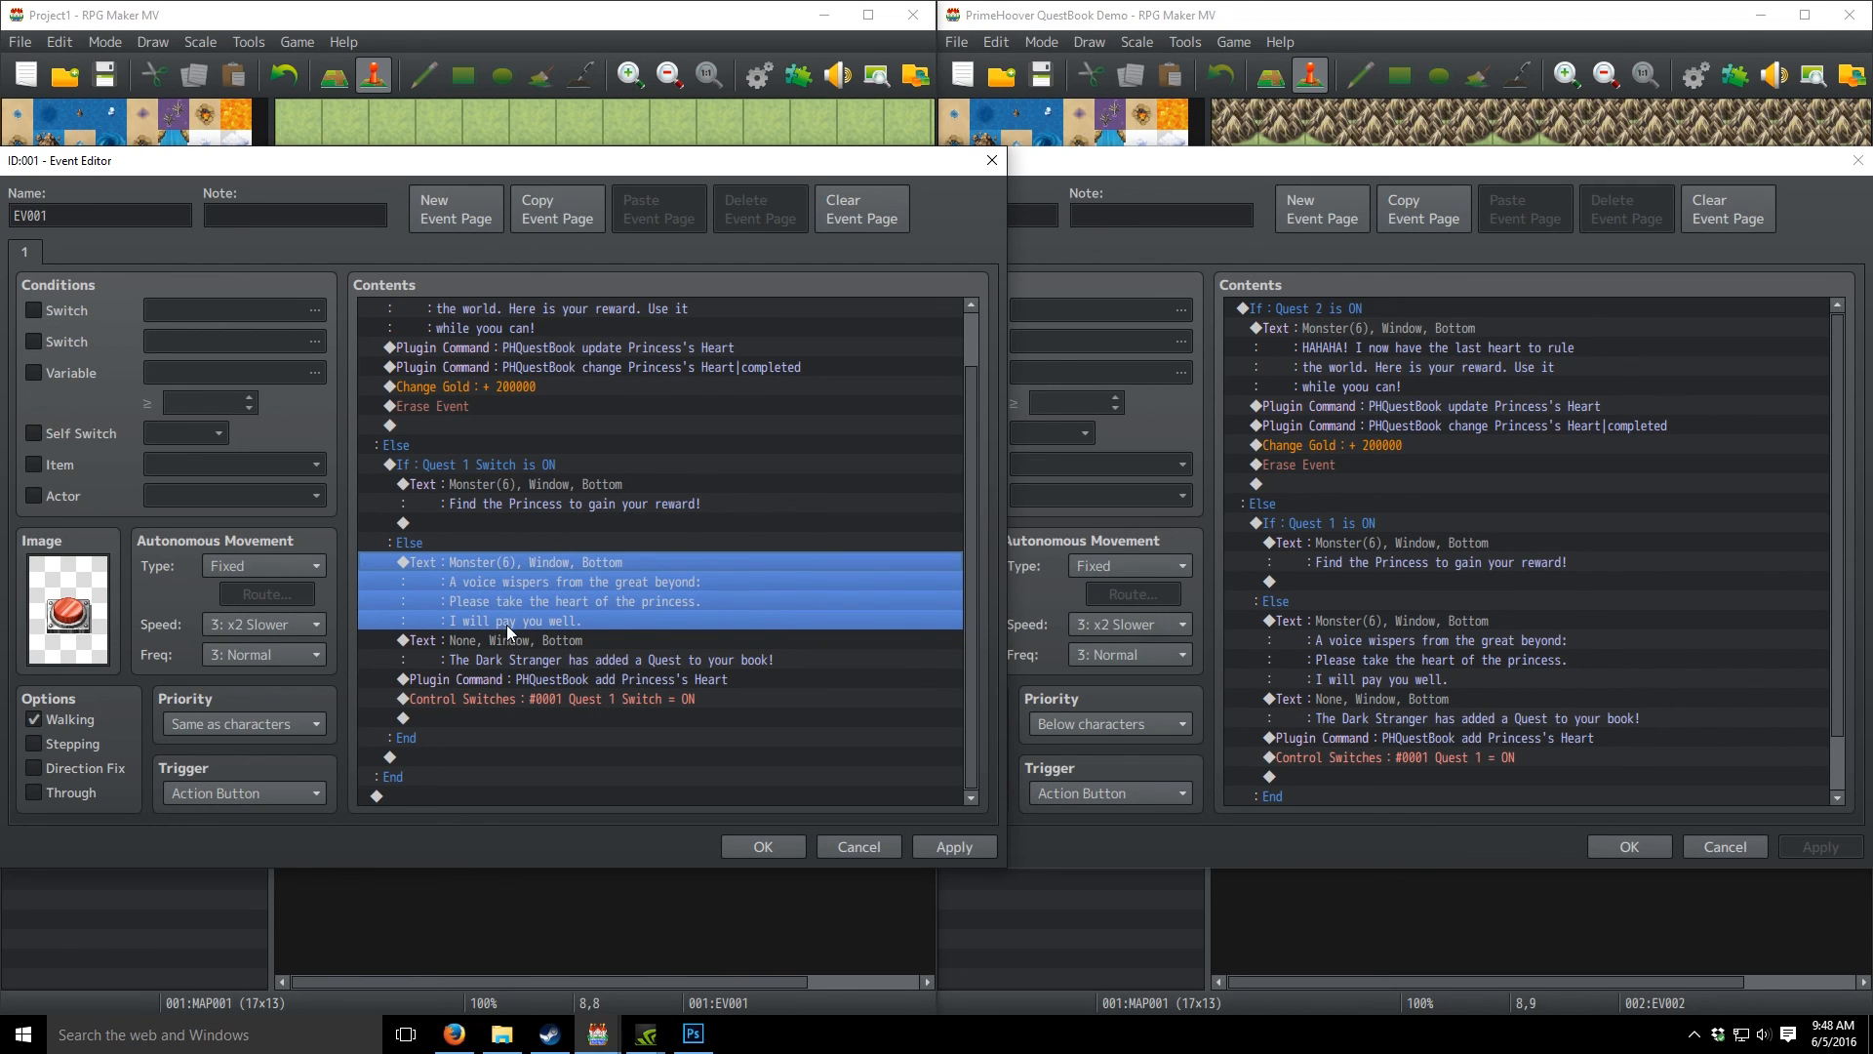
click(680, 662)
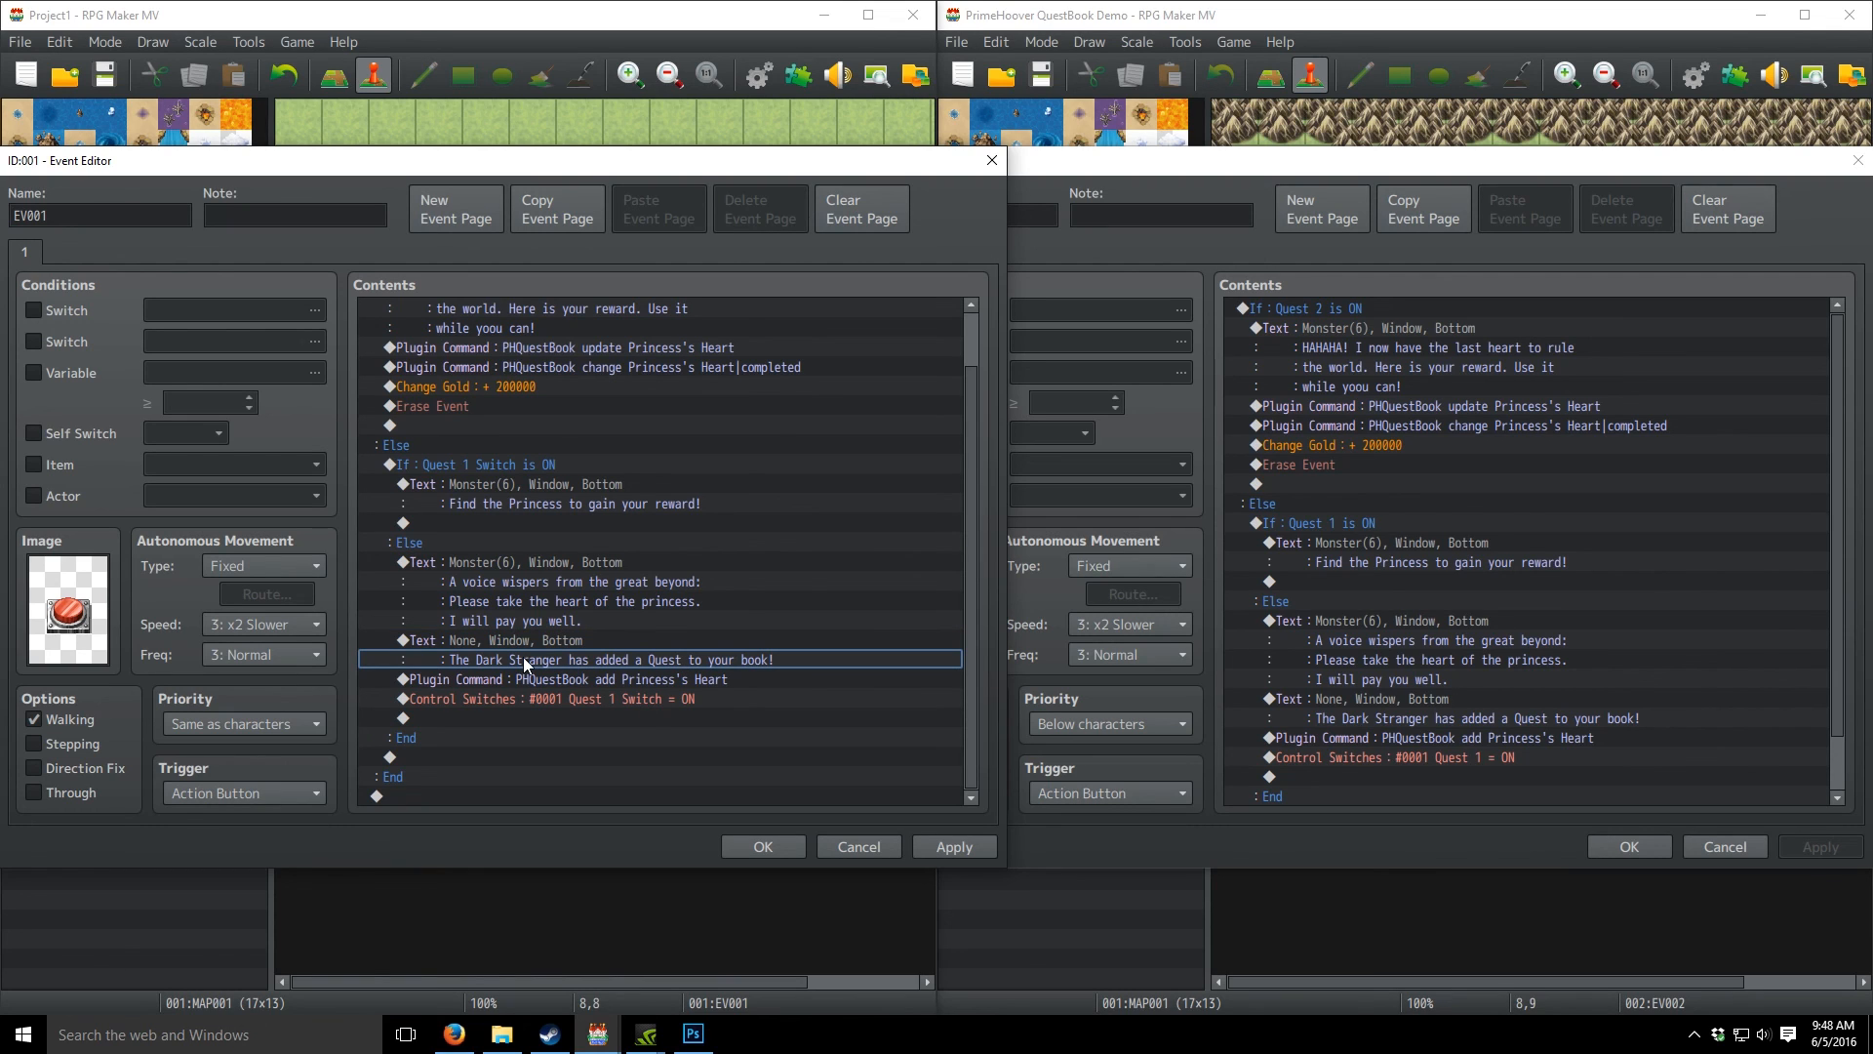
click(460, 662)
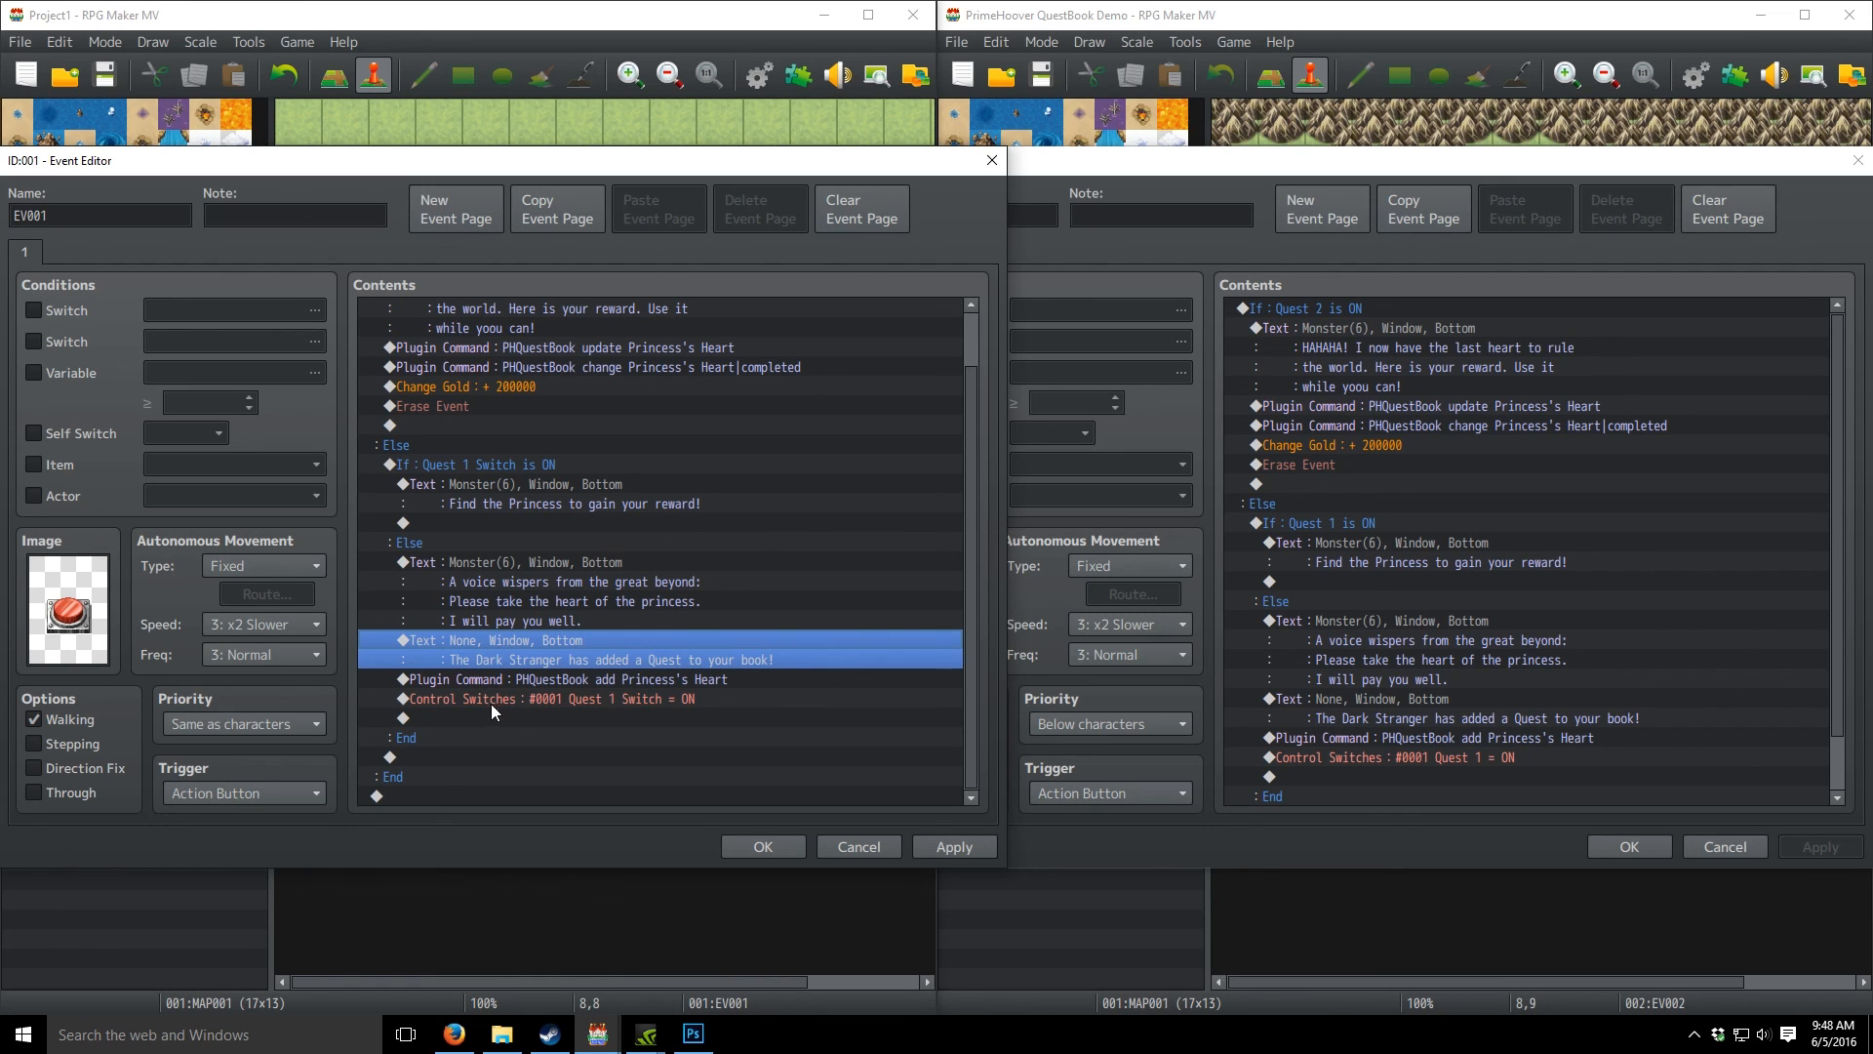
click(532, 679)
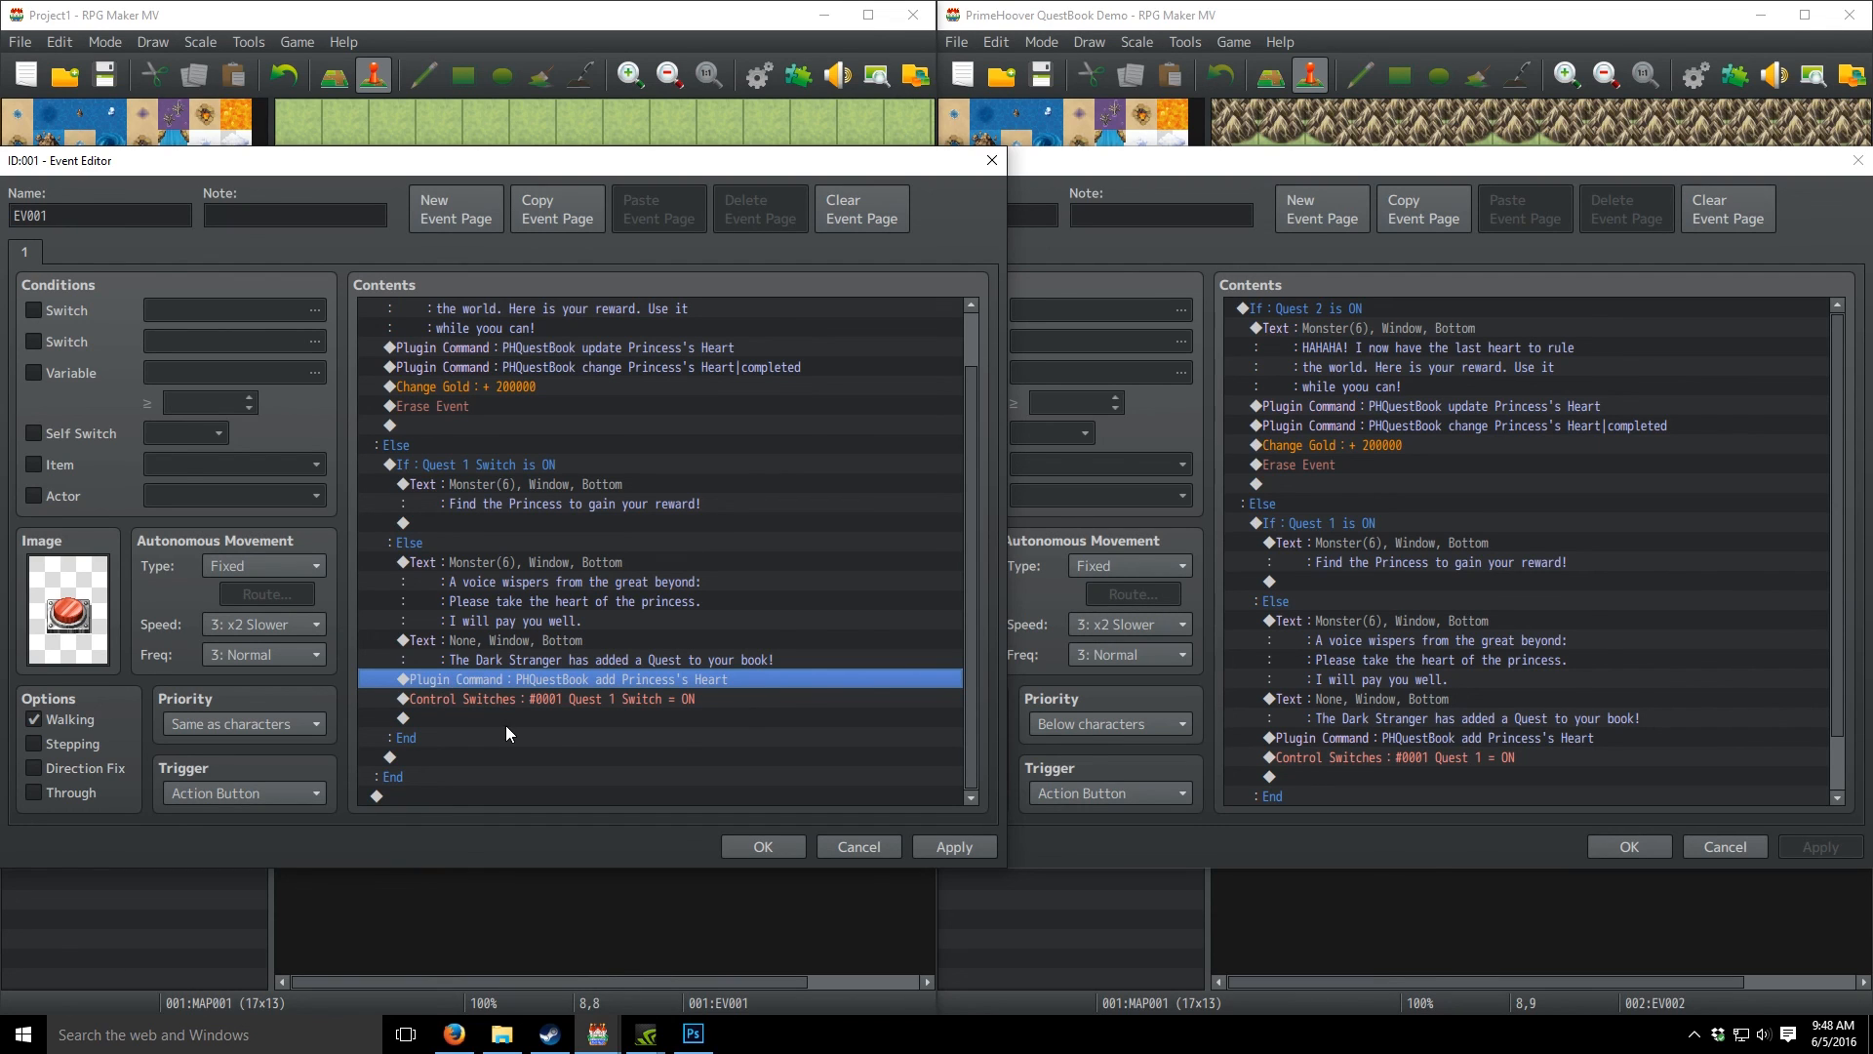
click(436, 699)
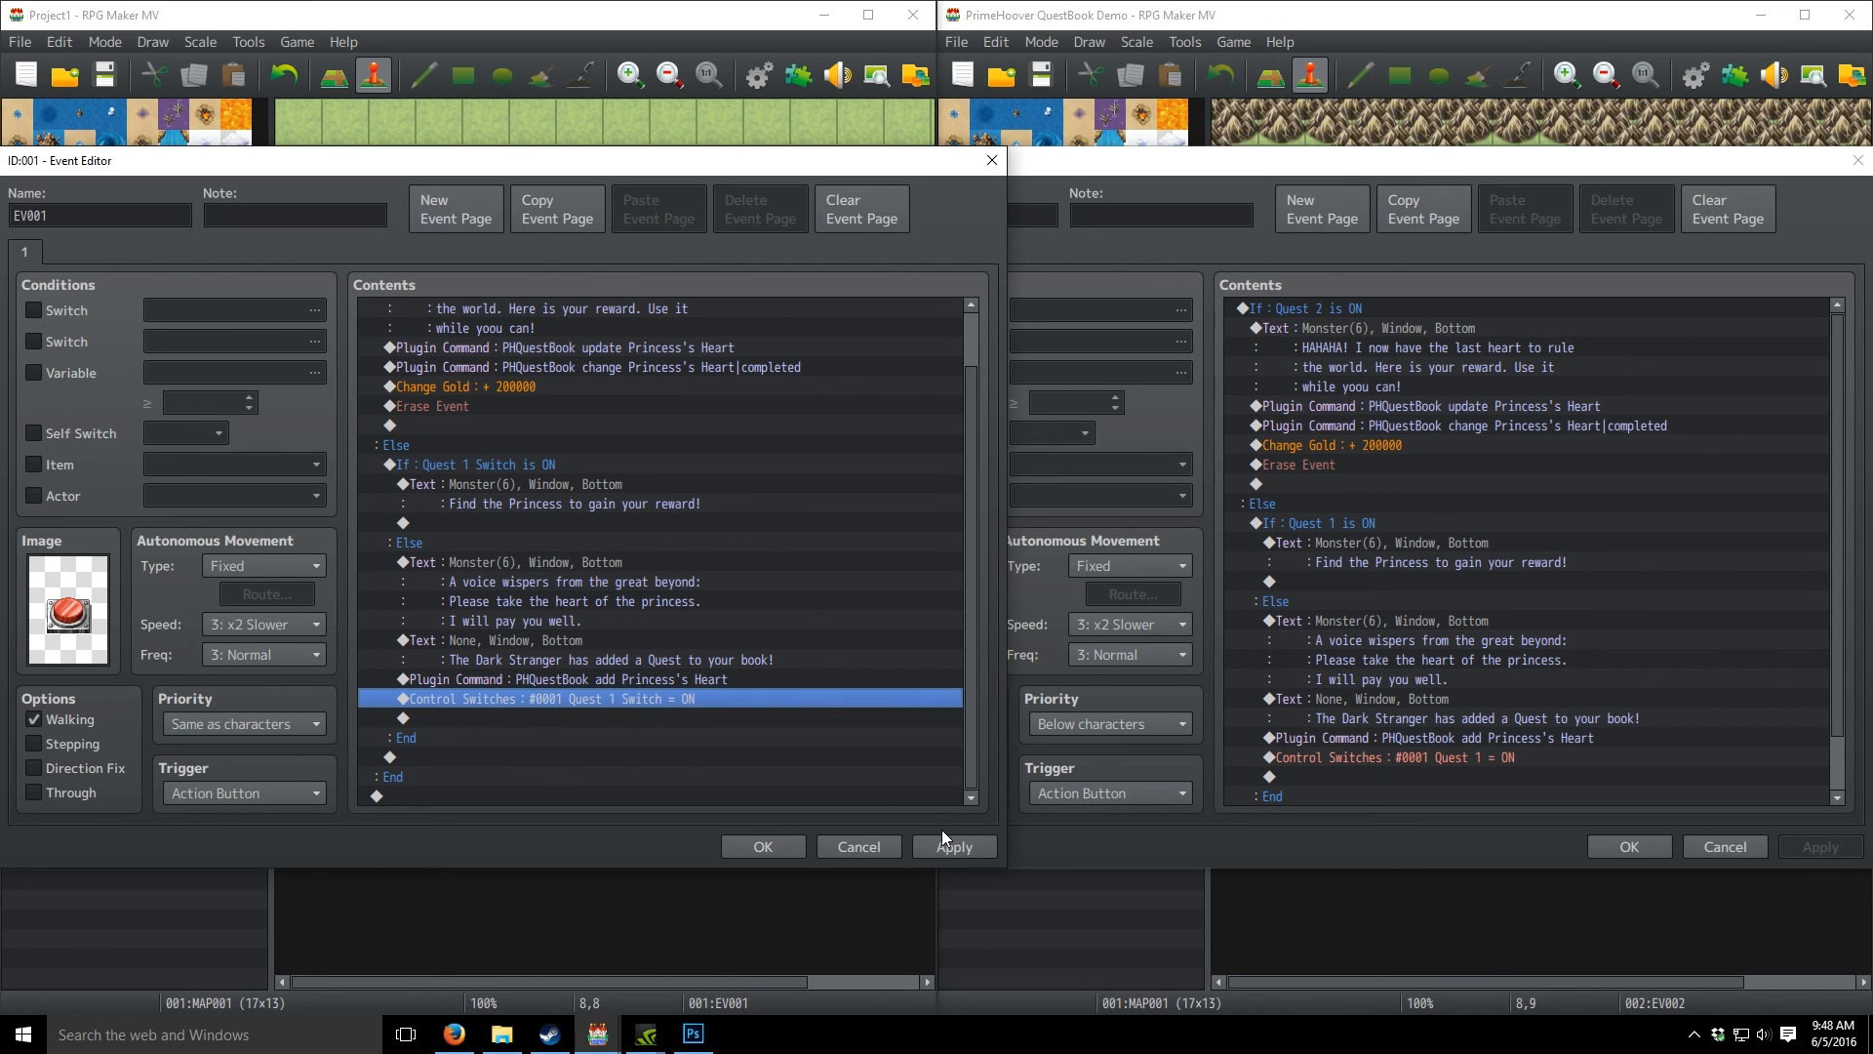
drag(967, 439, 952, 285)
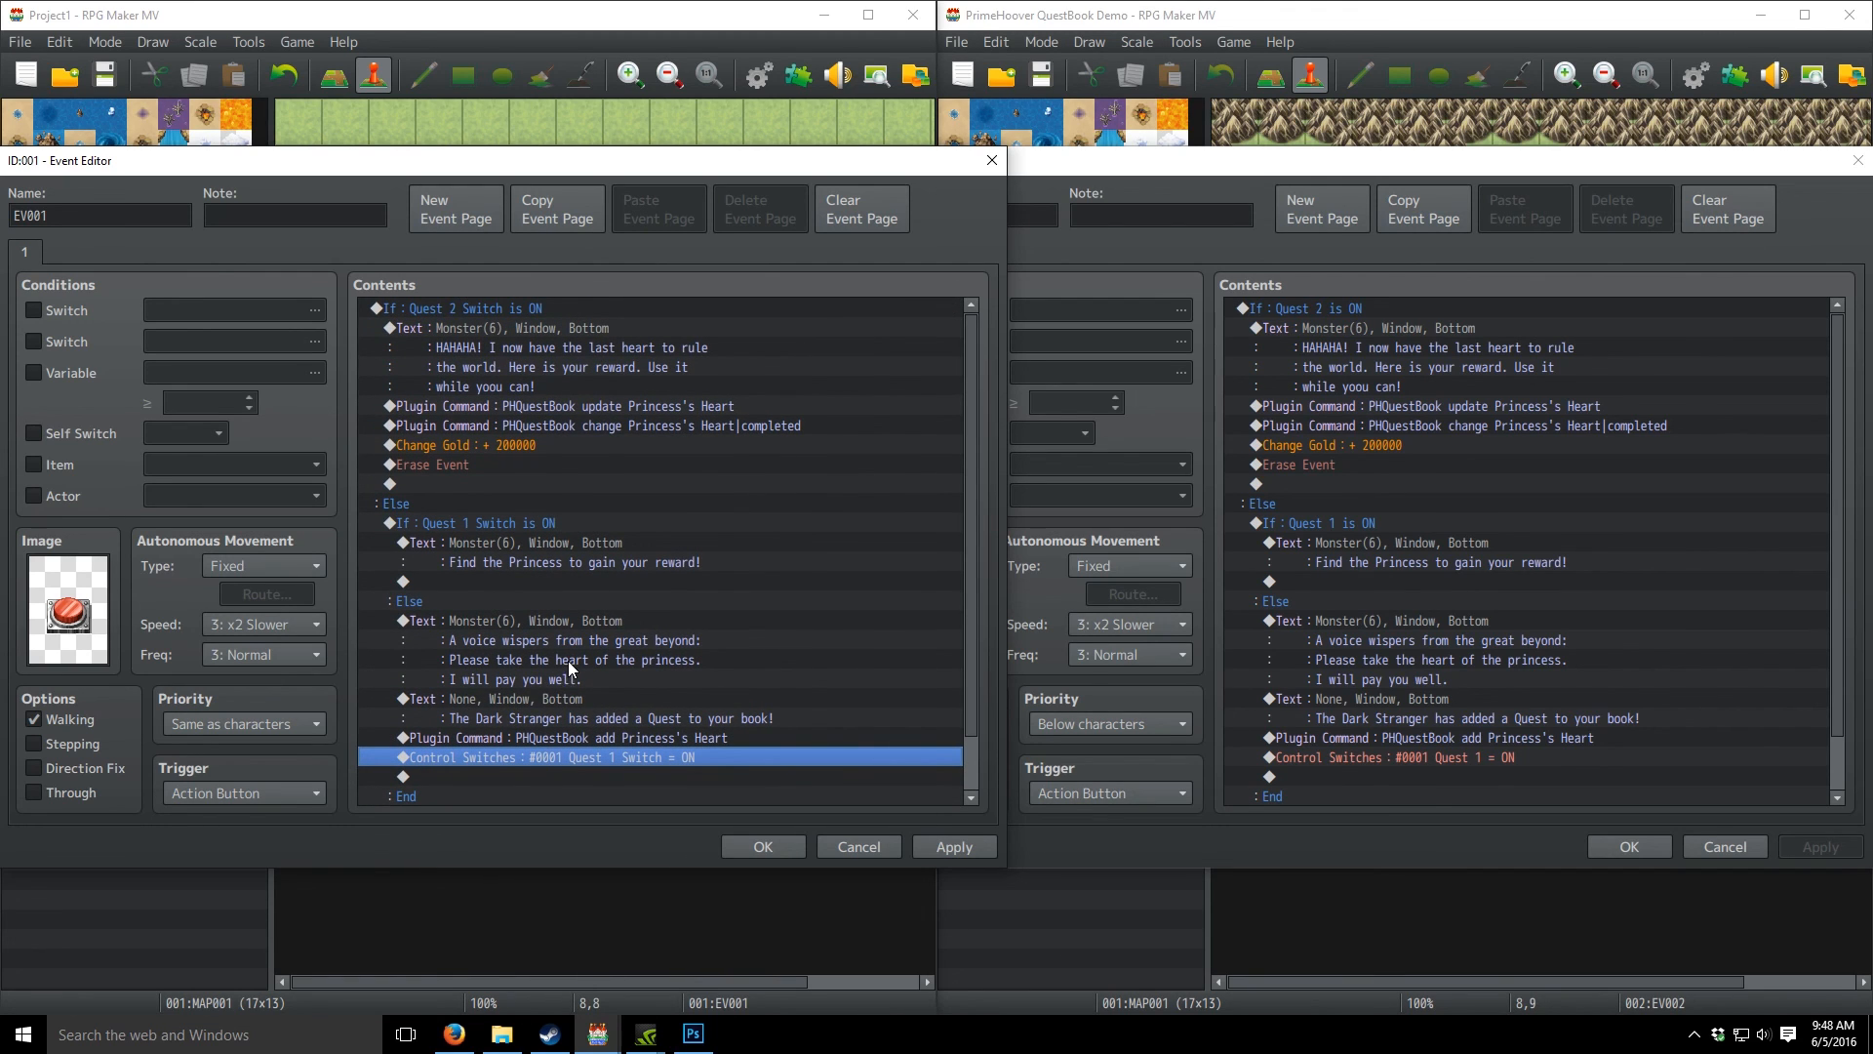
click(482, 541)
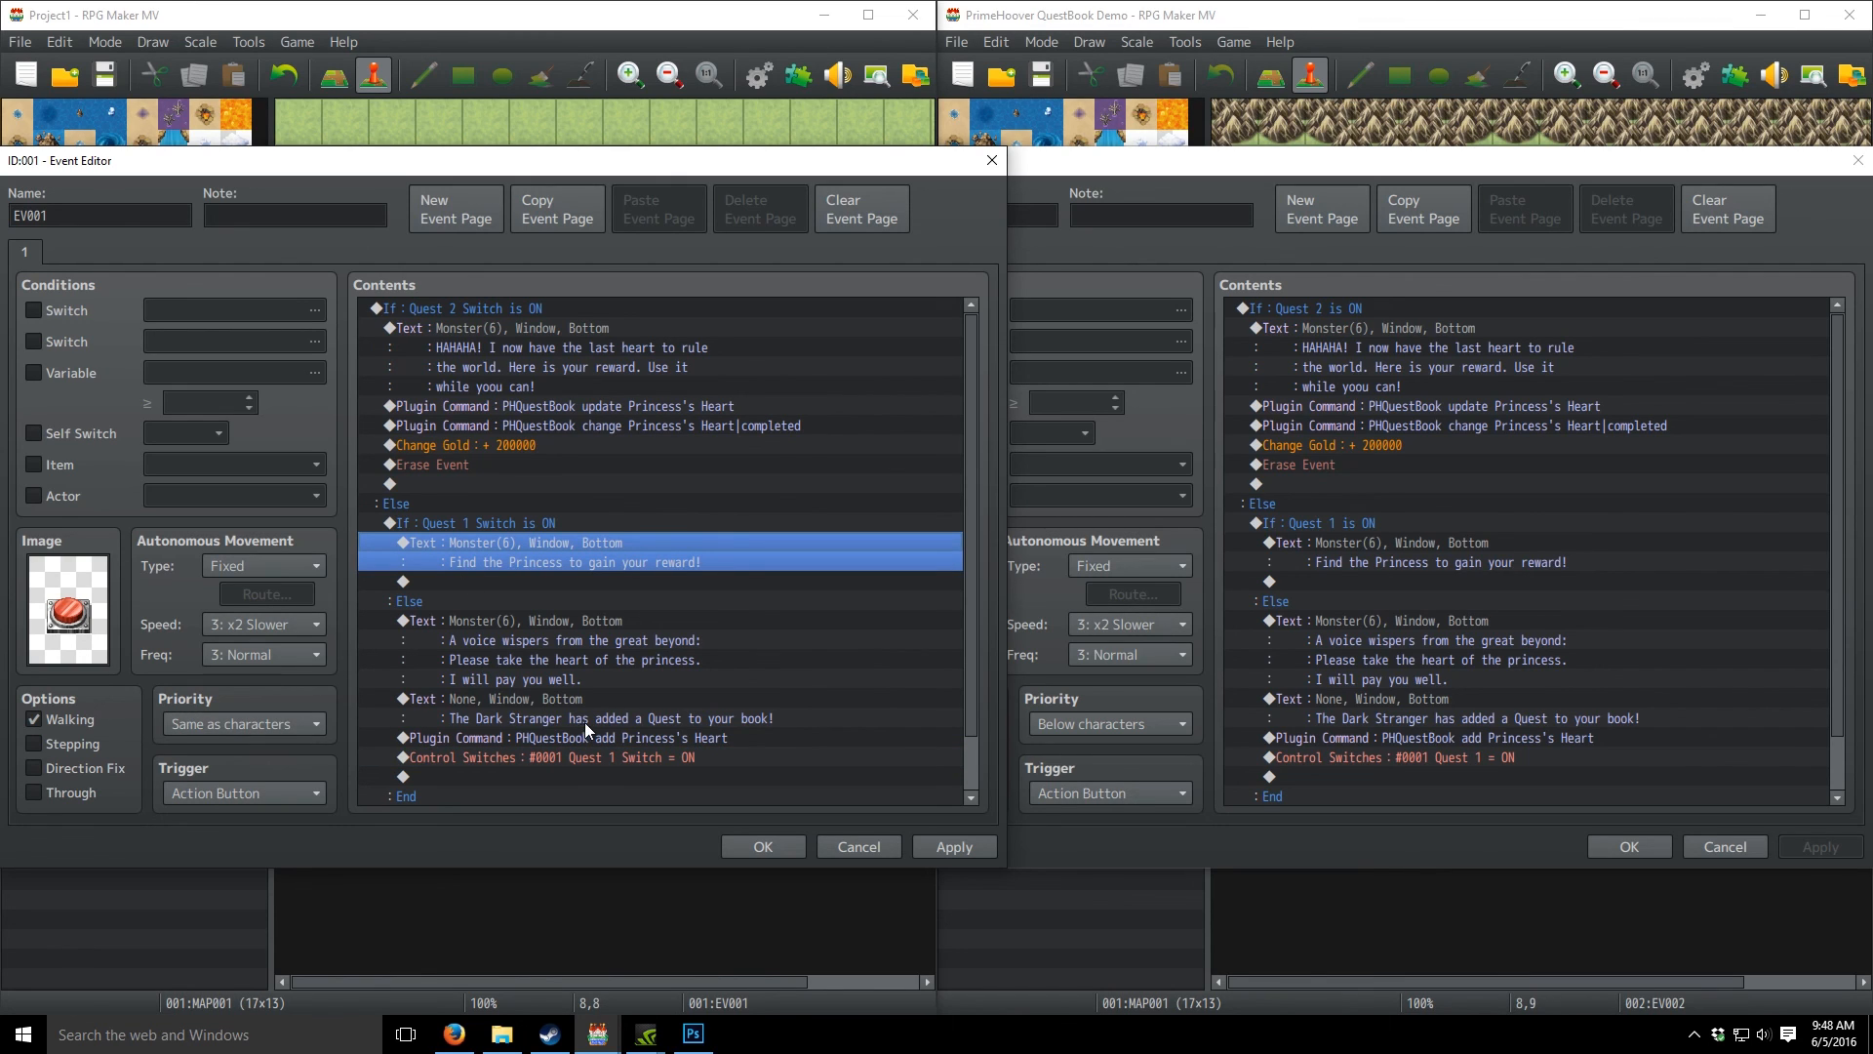
- Apply and accept the button event's changes in Project1, and close the demo's event editor without changes
click(950, 846)
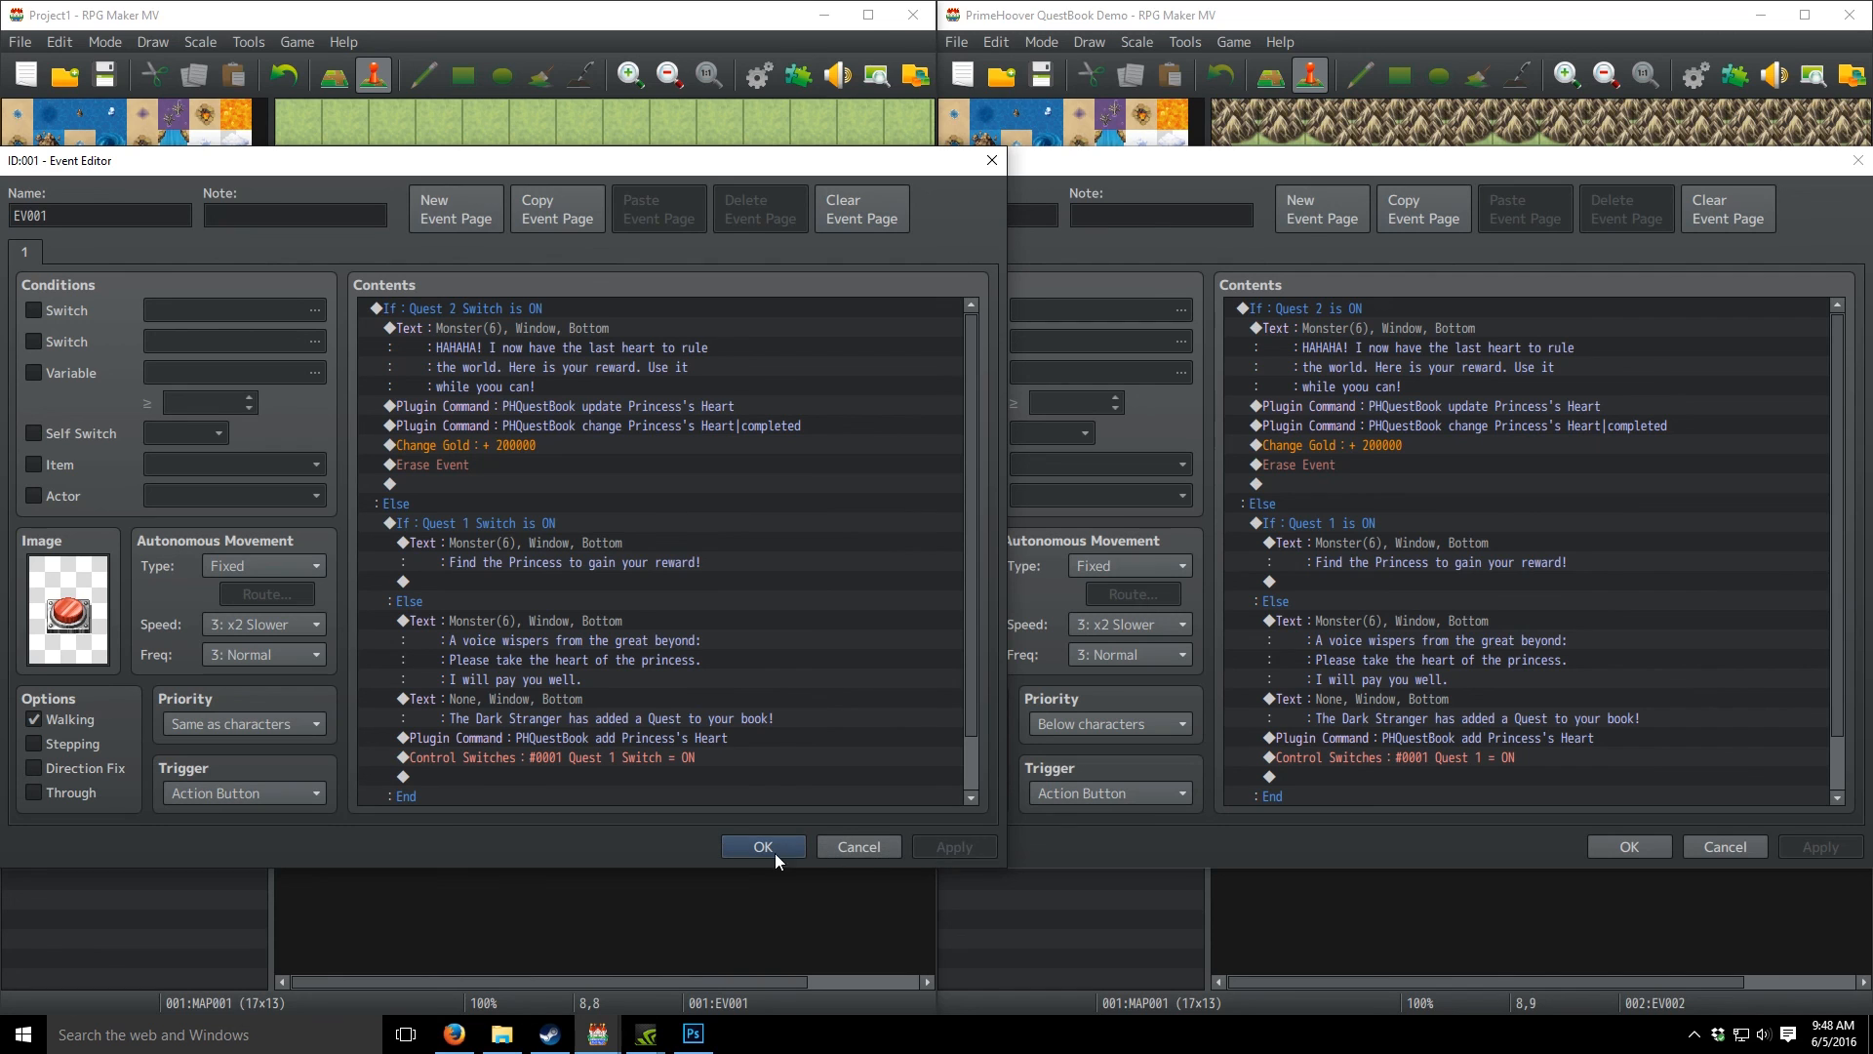
click(739, 844)
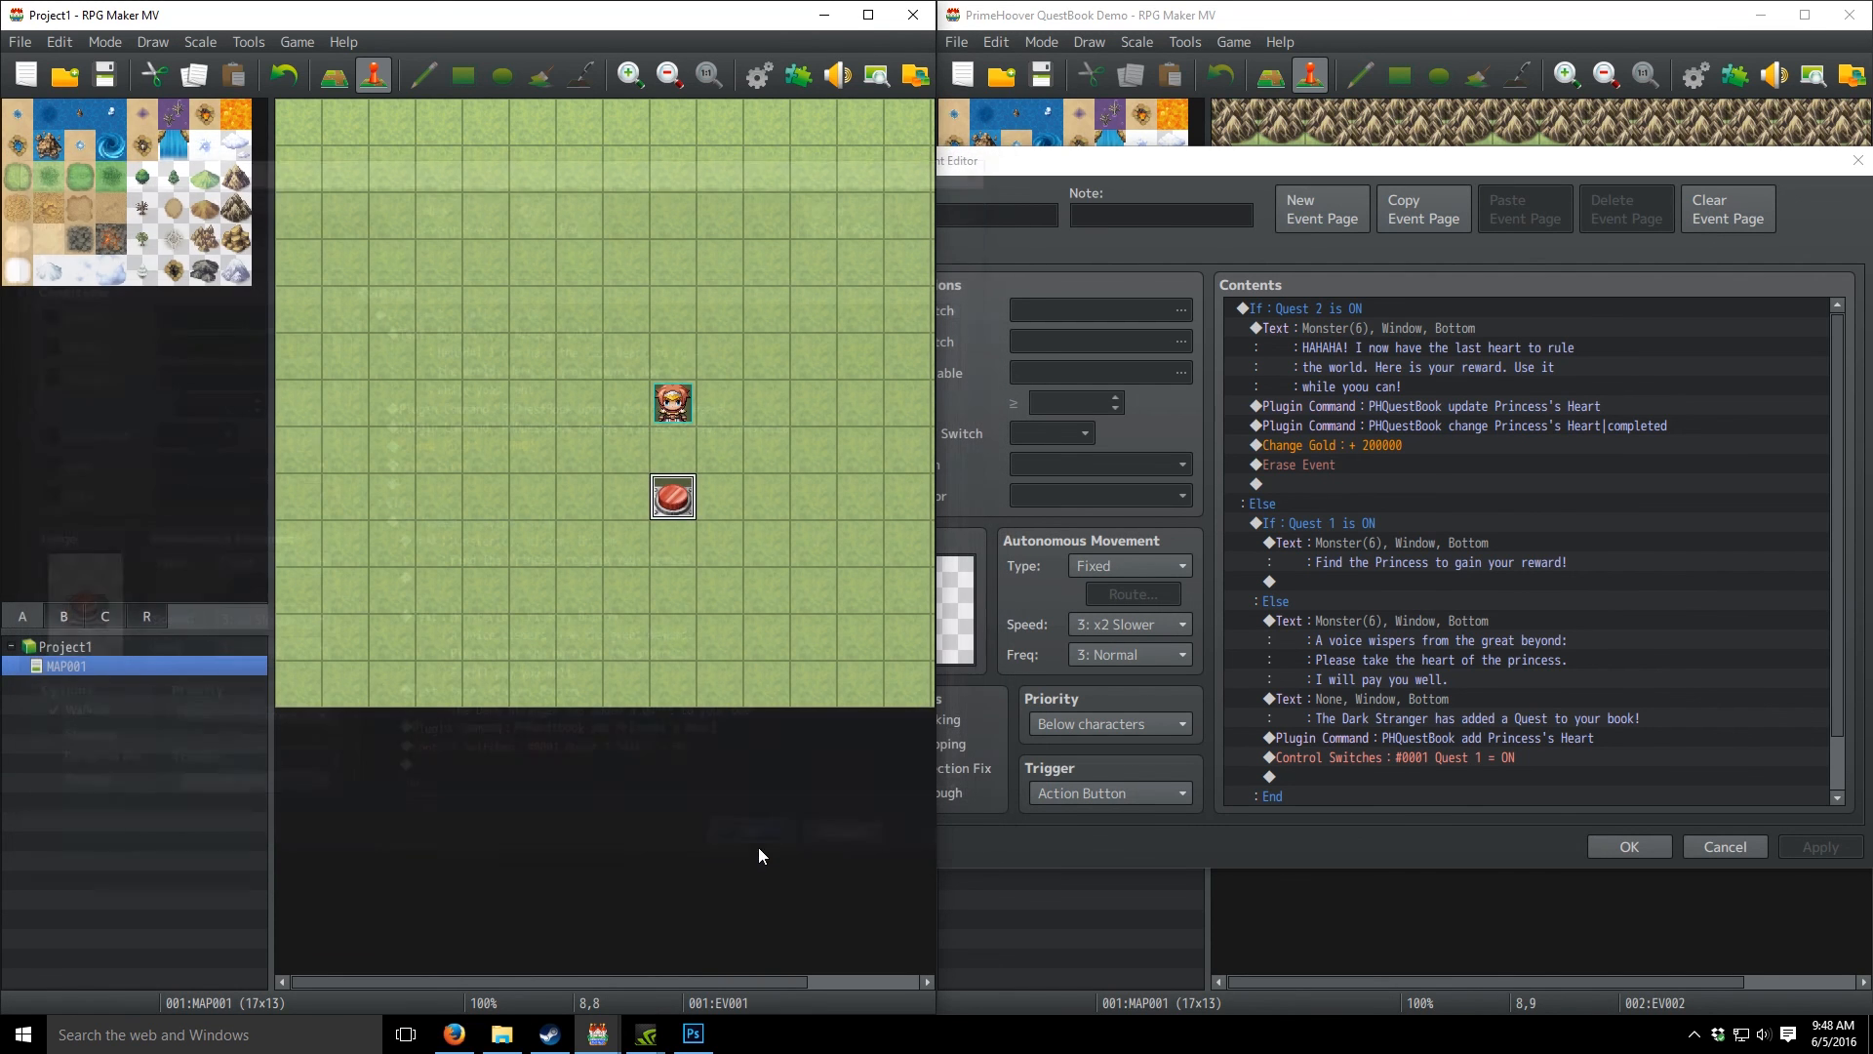
click(1746, 837)
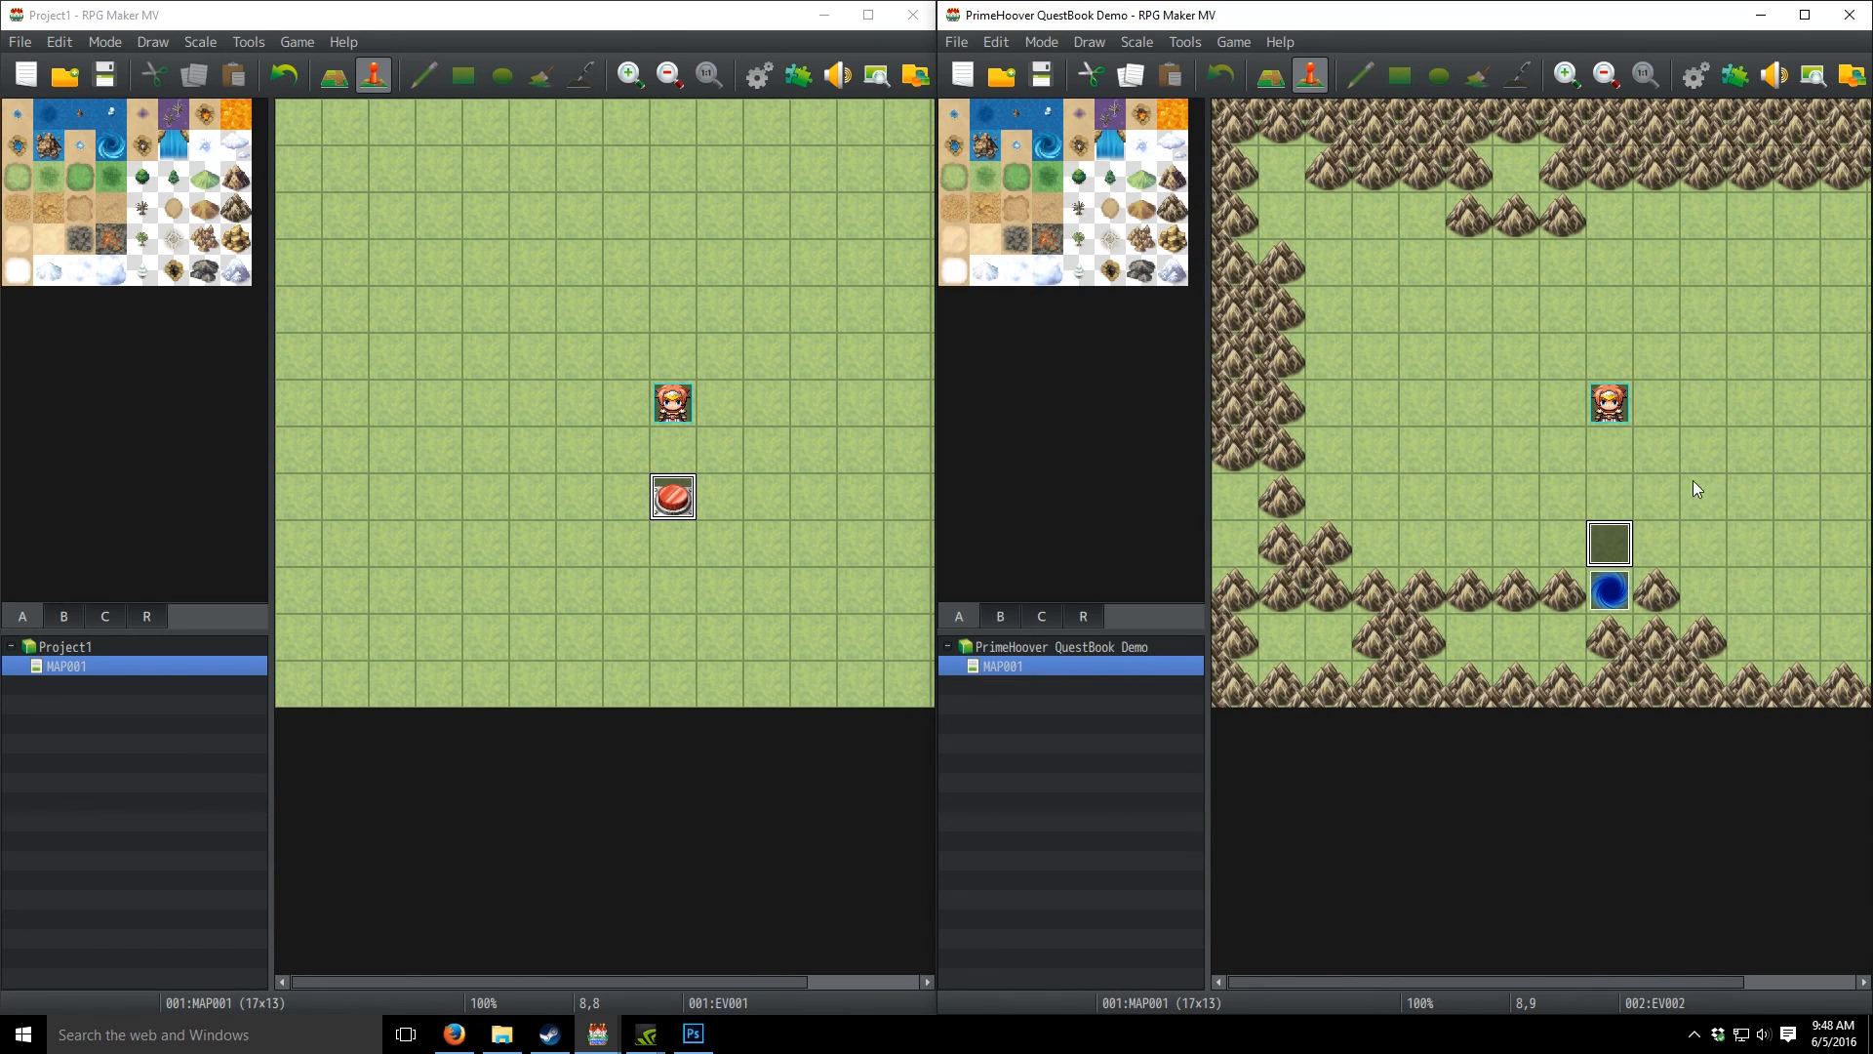
- Copy the princess event at tile 14,2 of the QuestBook Demo map
drag(1673, 14, 1268, 66)
drag(1472, 375, 1756, 376)
click(1480, 256)
right_click(1480, 256)
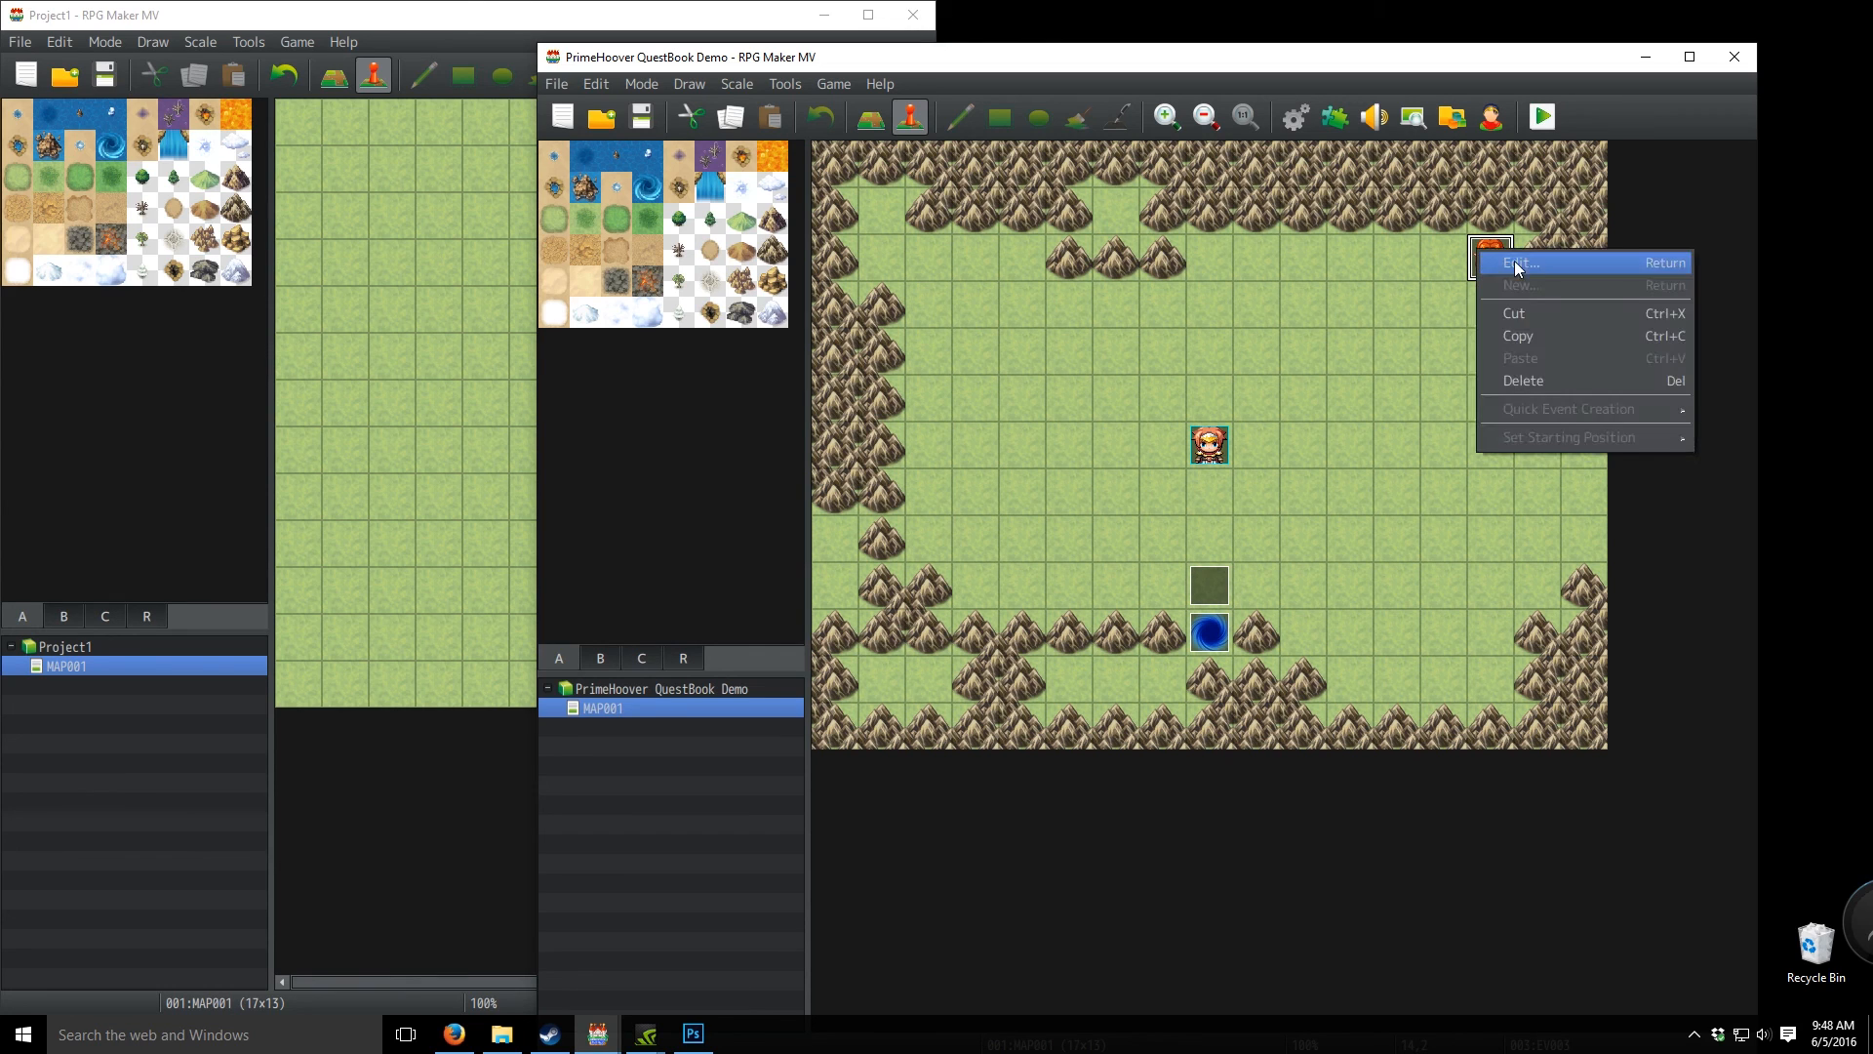
click(1553, 330)
drag(1527, 56, 1872, 131)
- Paste the copied princess event at tile 9,1 of Project1's MAP001 and open it for editing
click(727, 173)
right_click(727, 172)
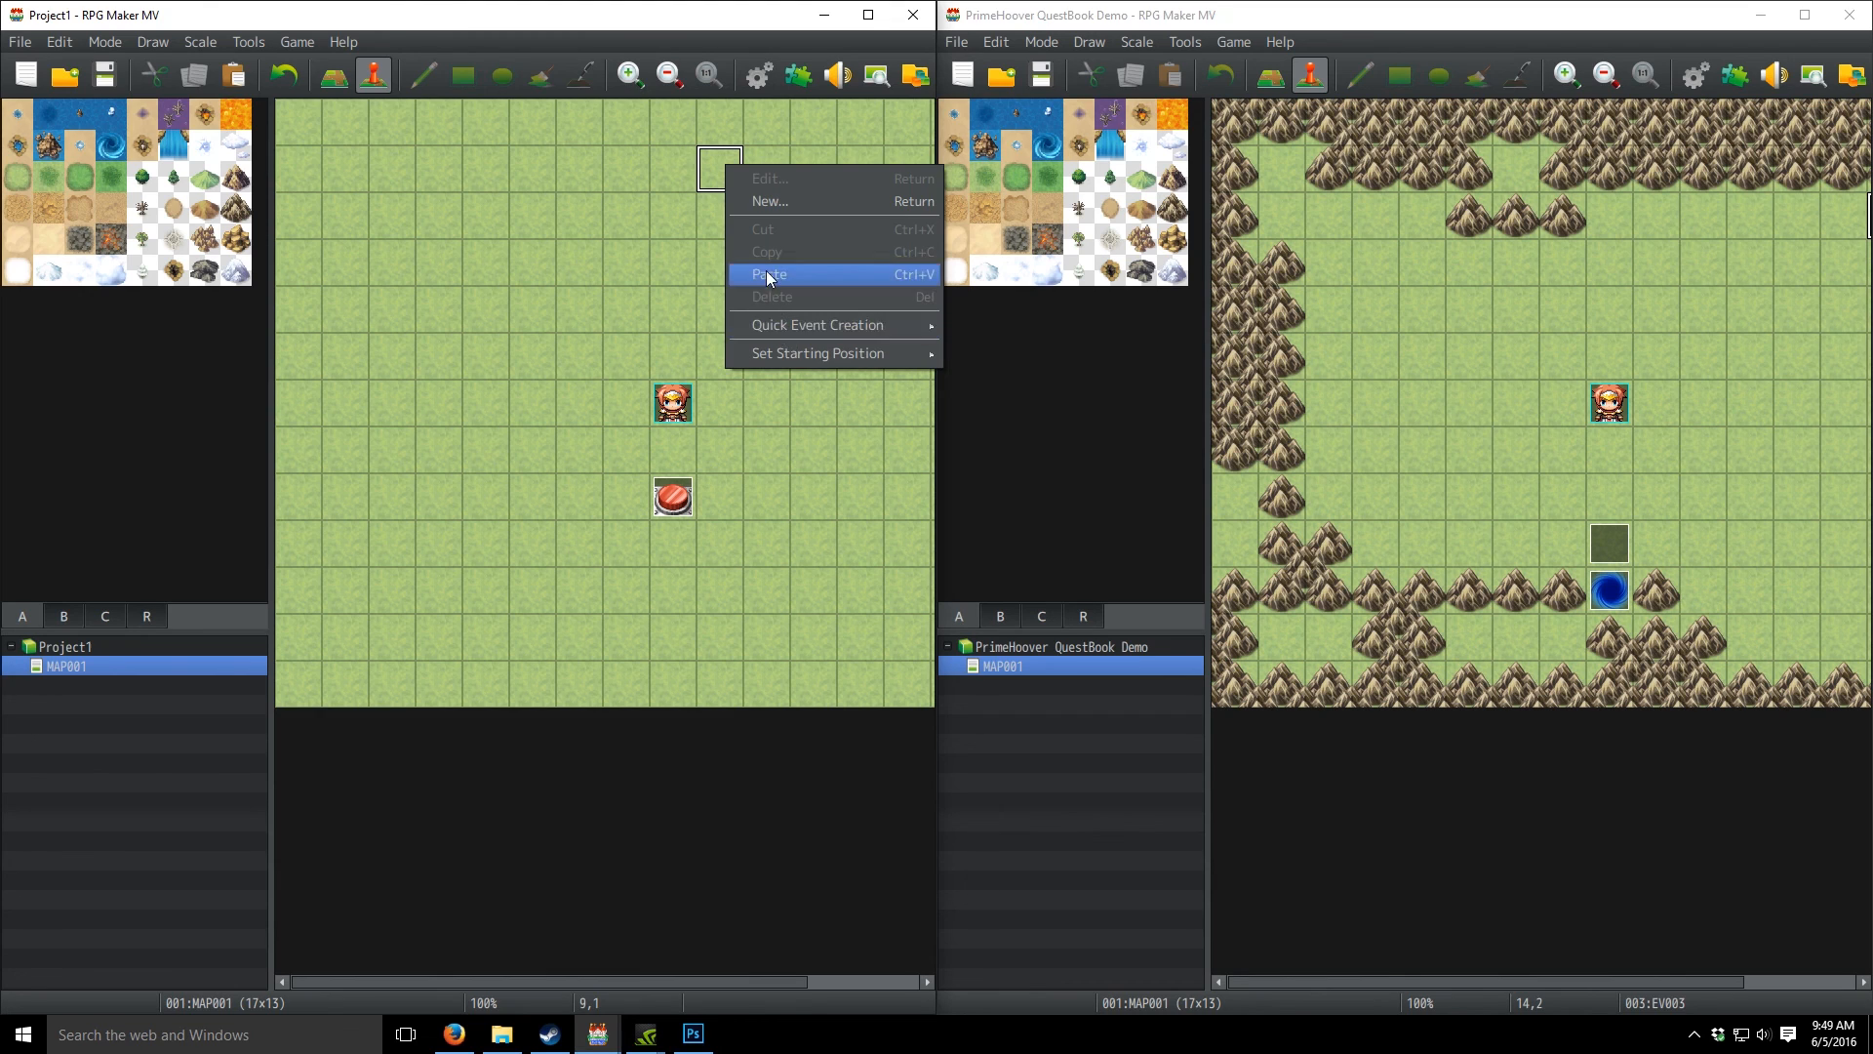
click(761, 273)
right_click(727, 163)
click(753, 172)
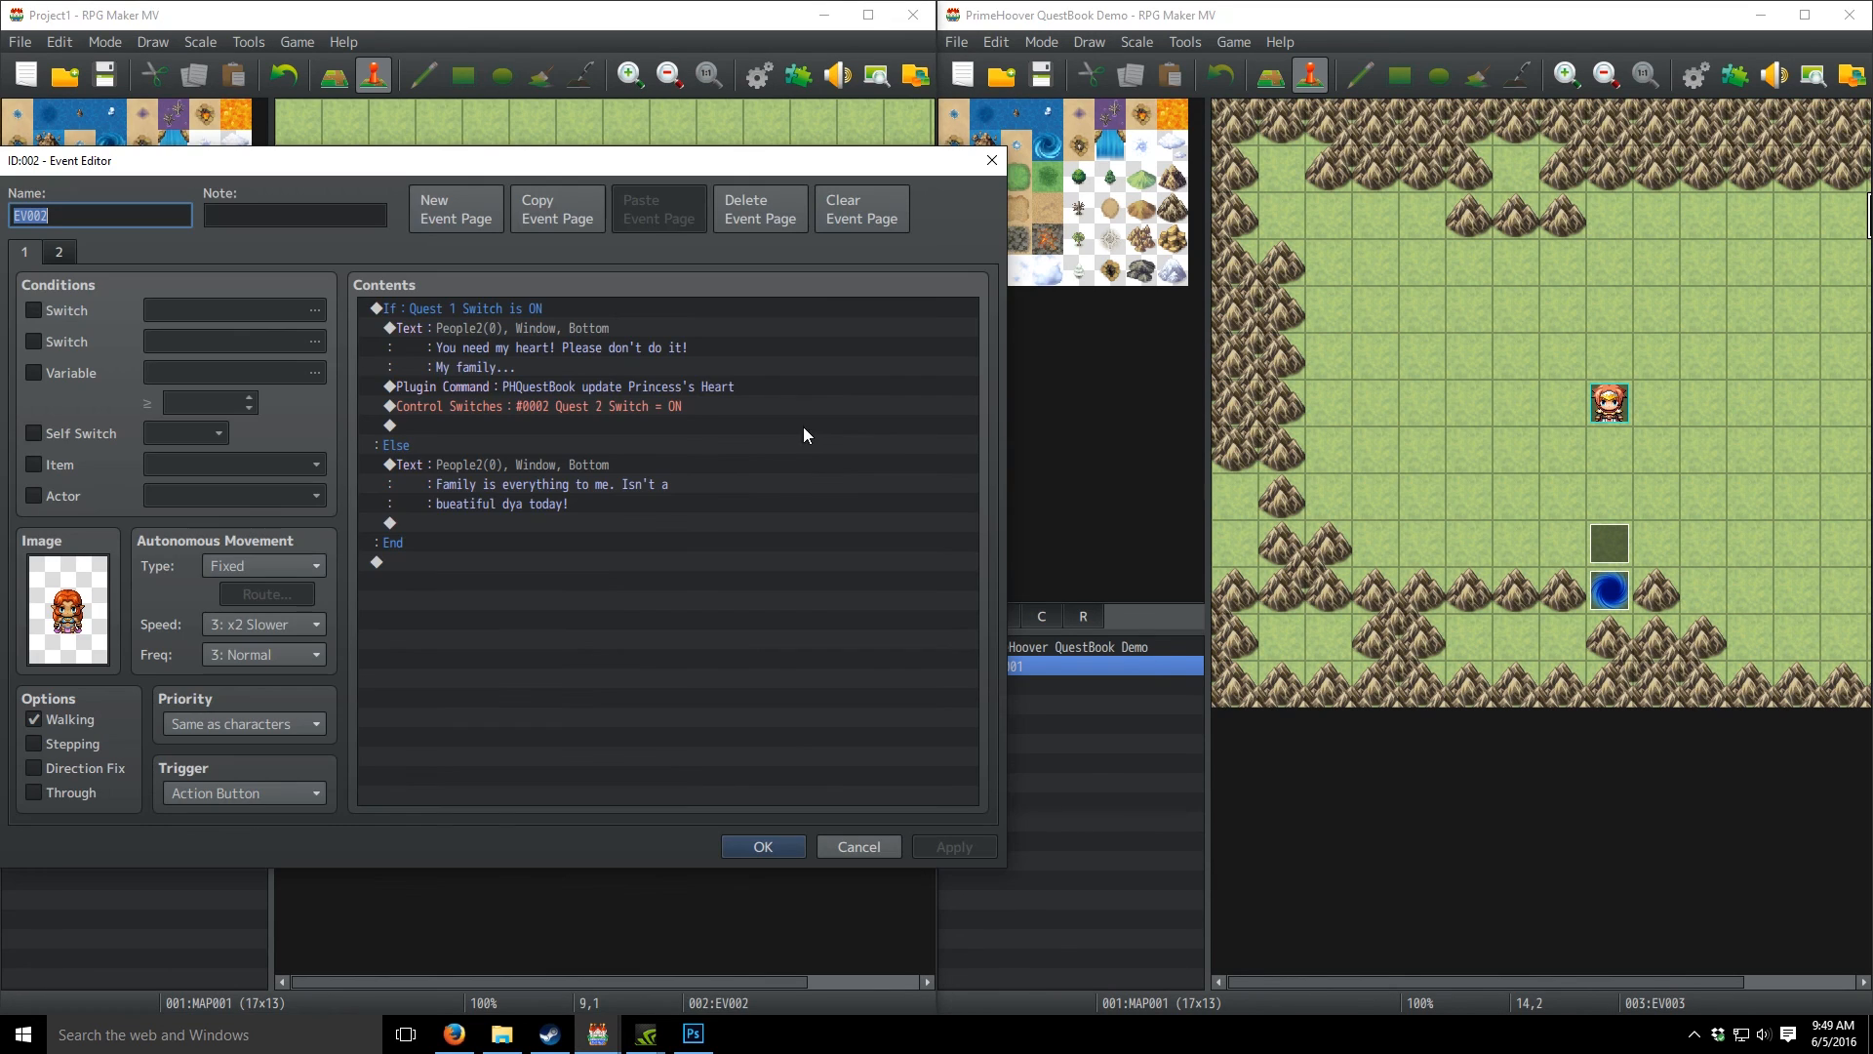
- Examine the princess event's Quest 1 Switch branch, including its message, PHQuestBook update plugin command and Quest 2 Switch command
right_click(433, 306)
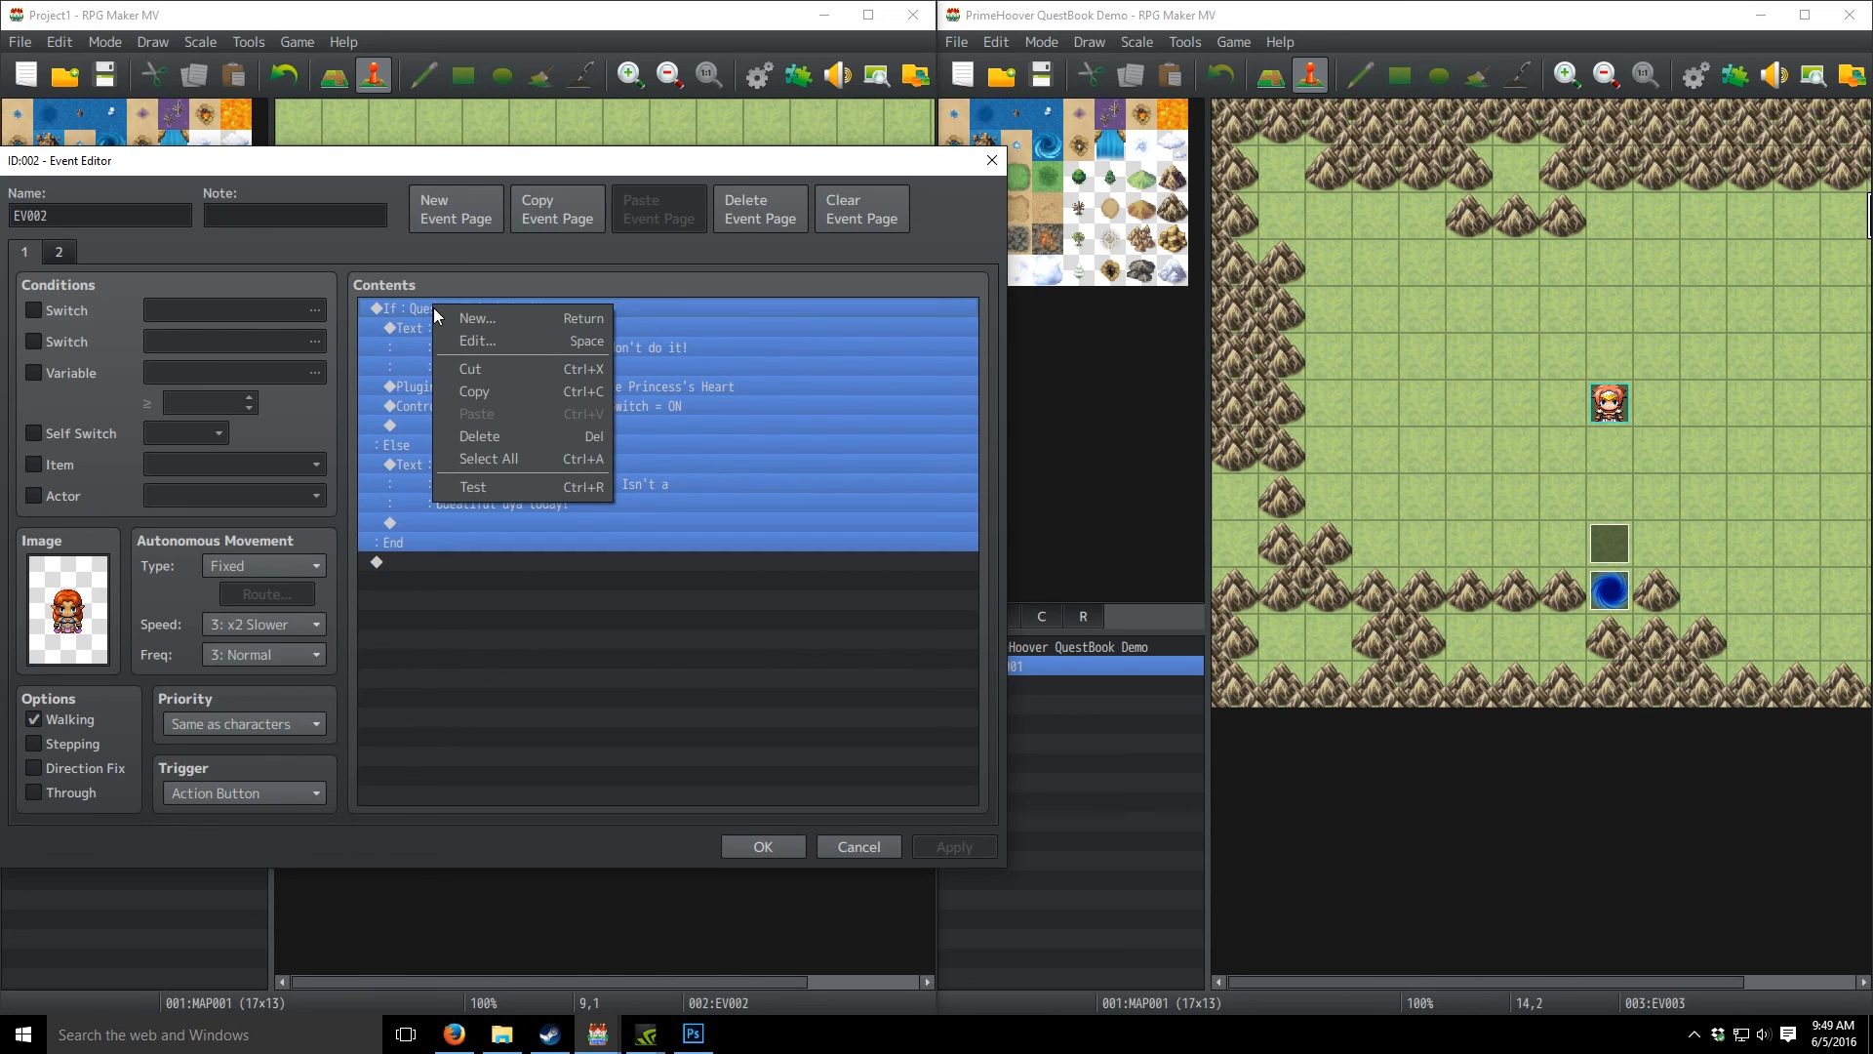
click(483, 319)
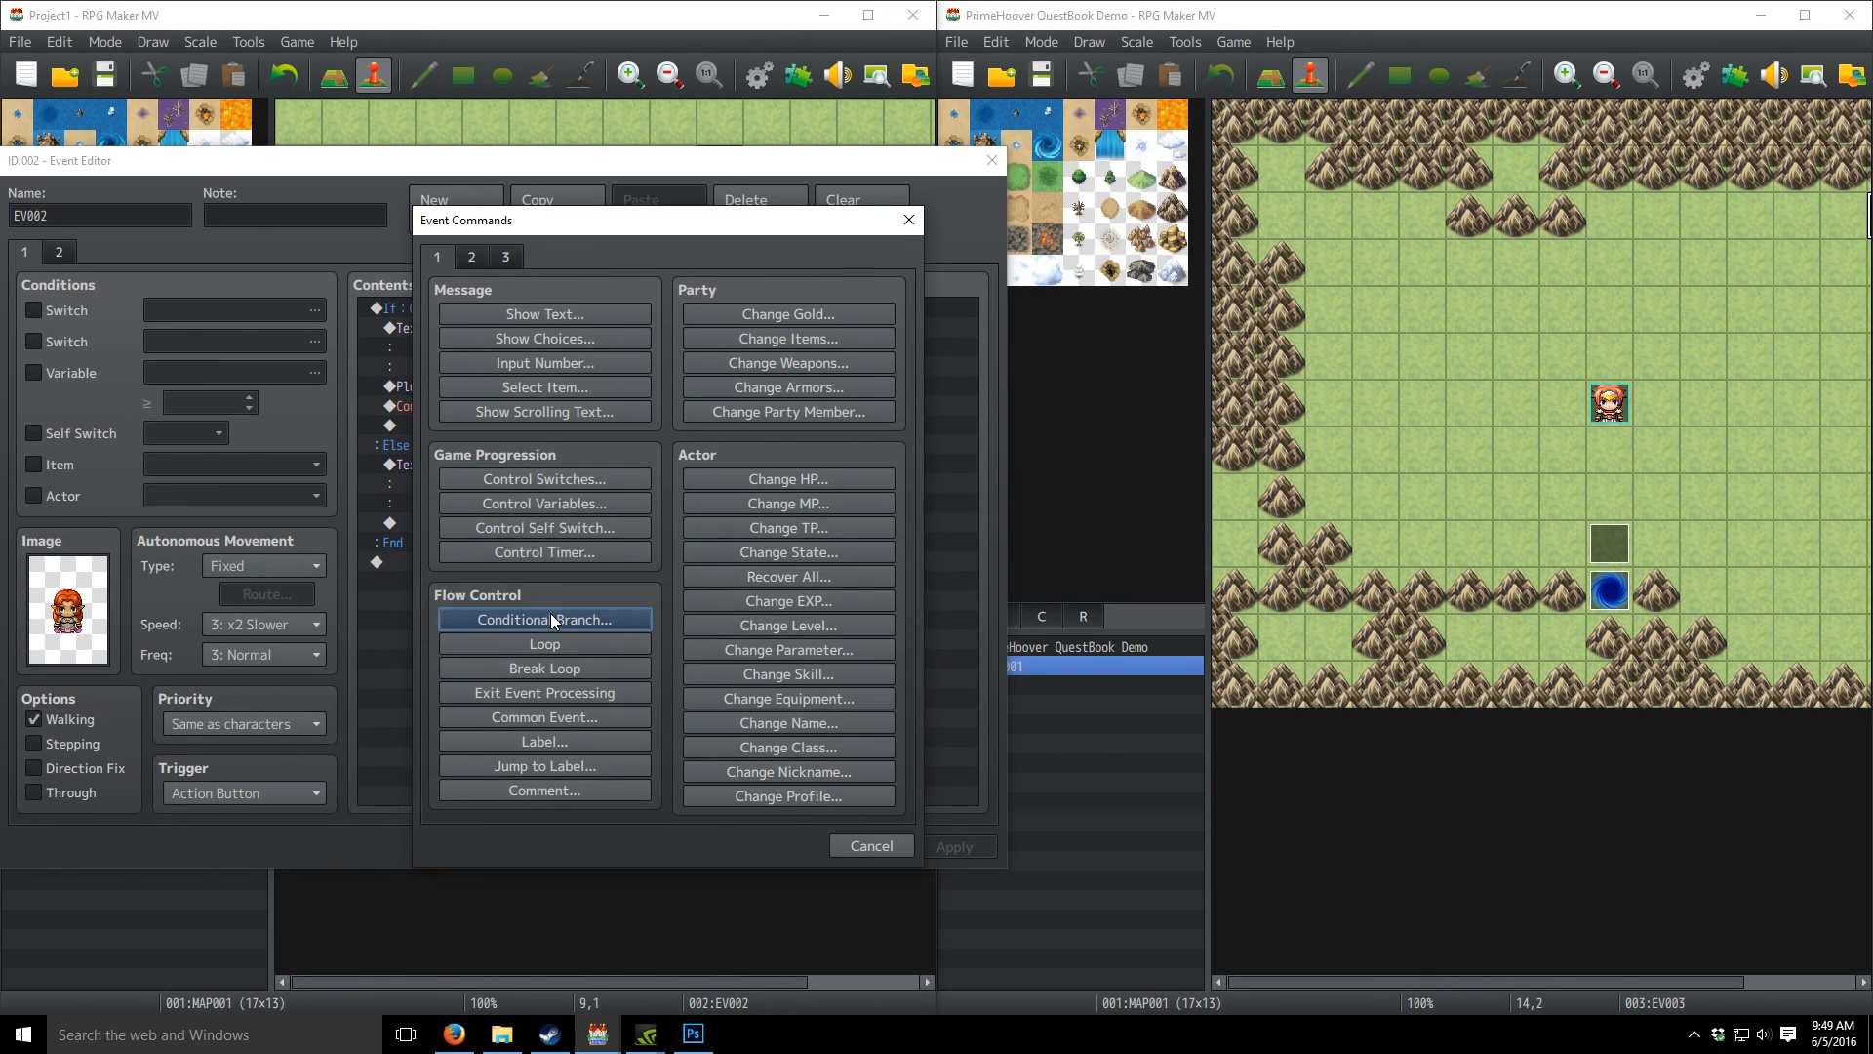
click(876, 846)
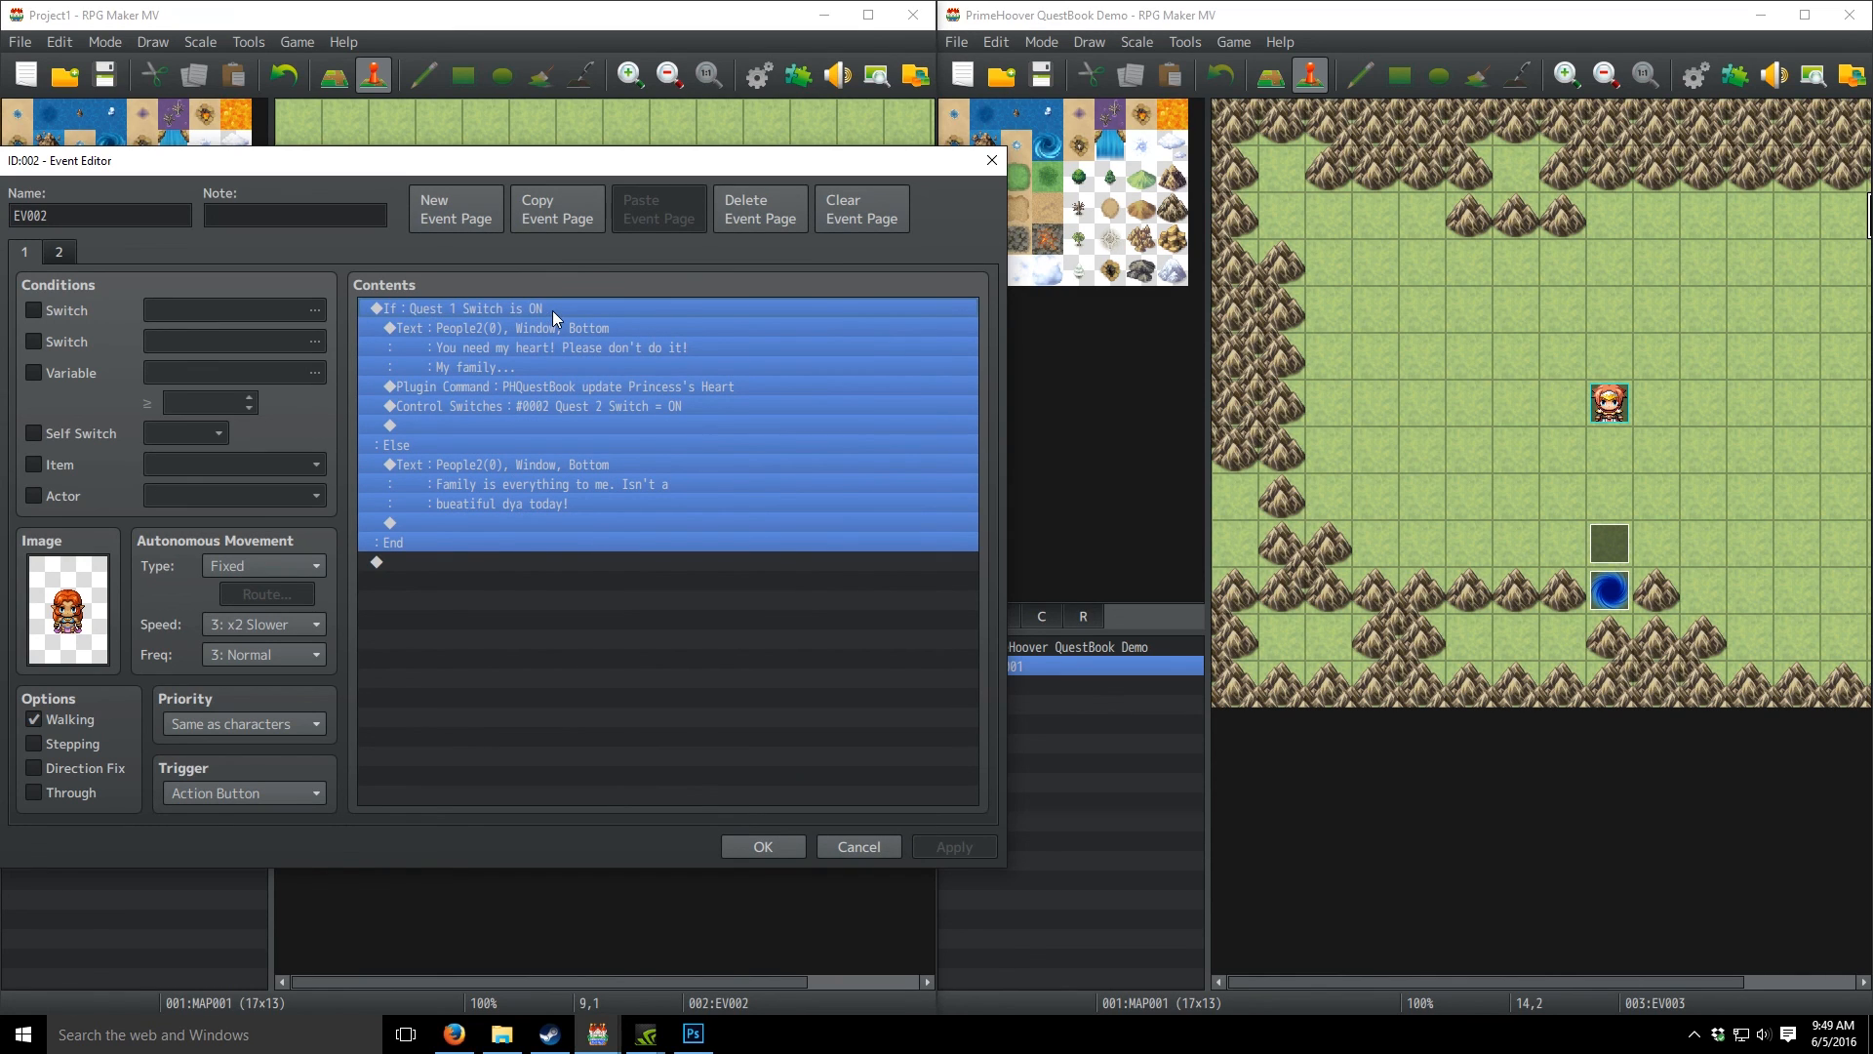
click(444, 336)
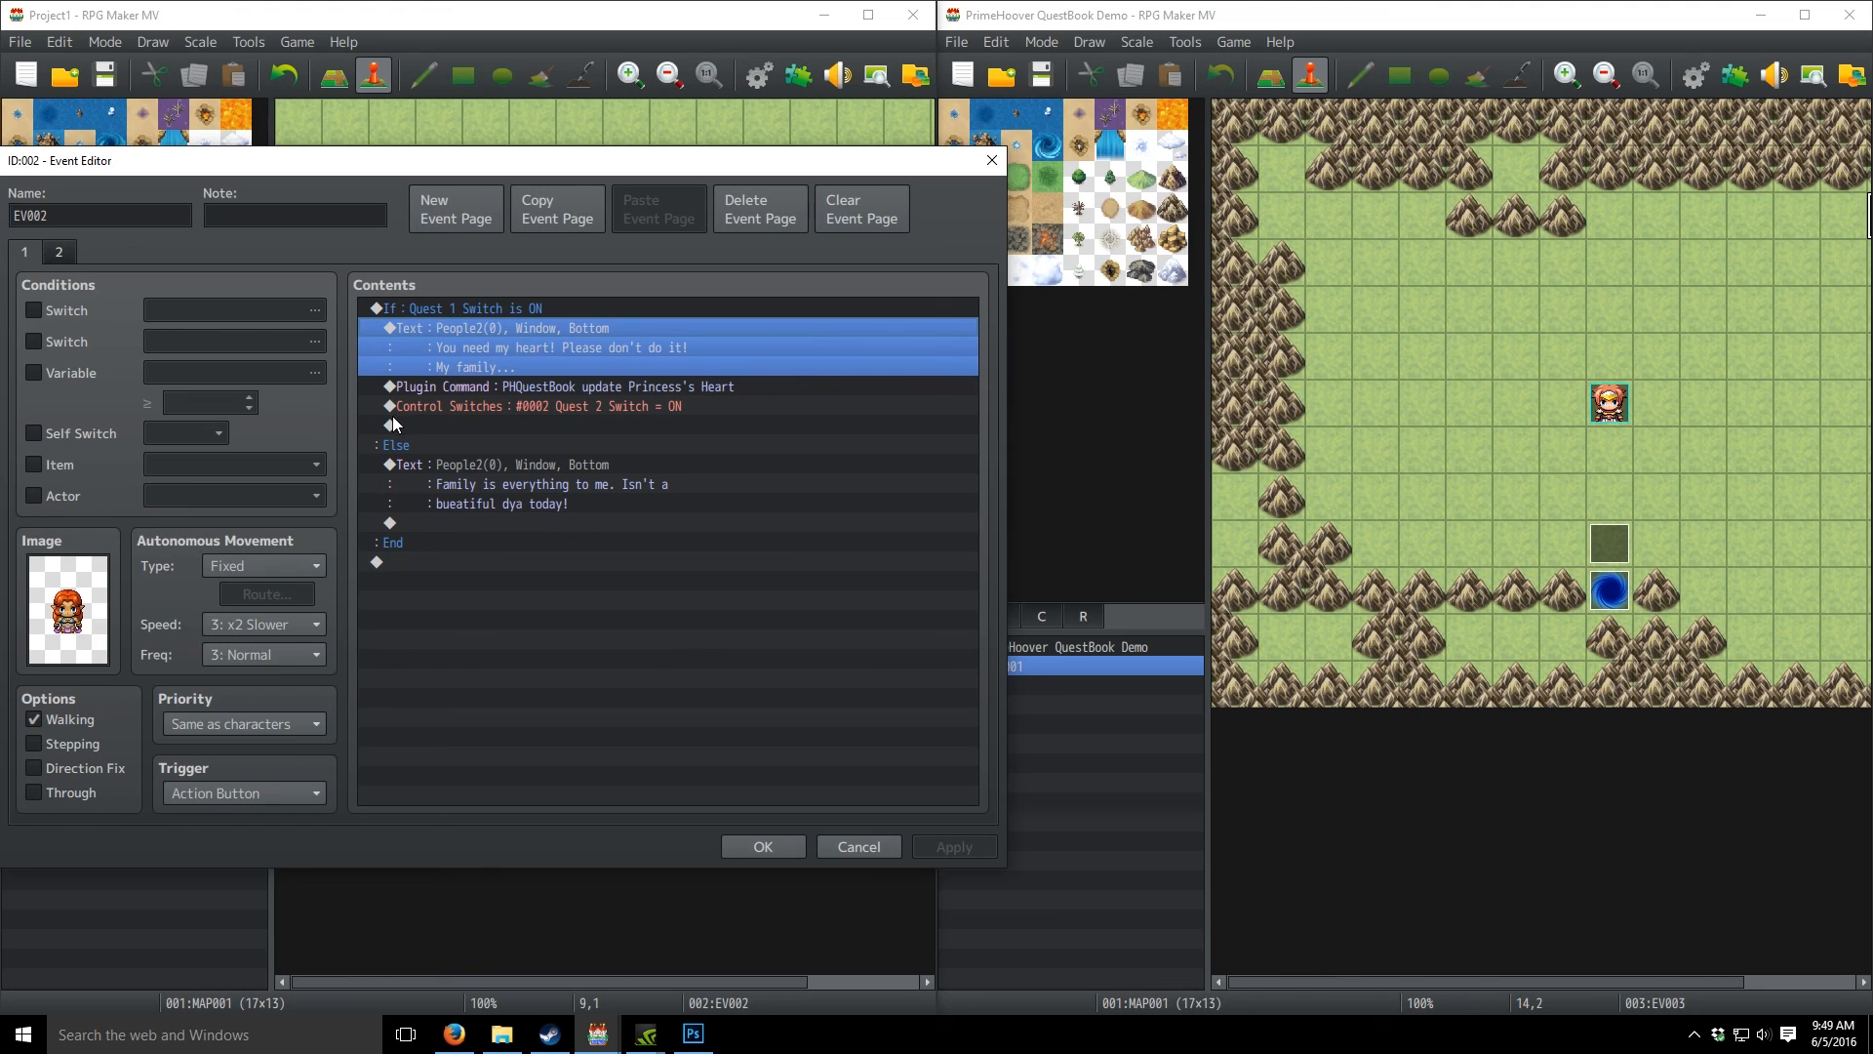
click(505, 388)
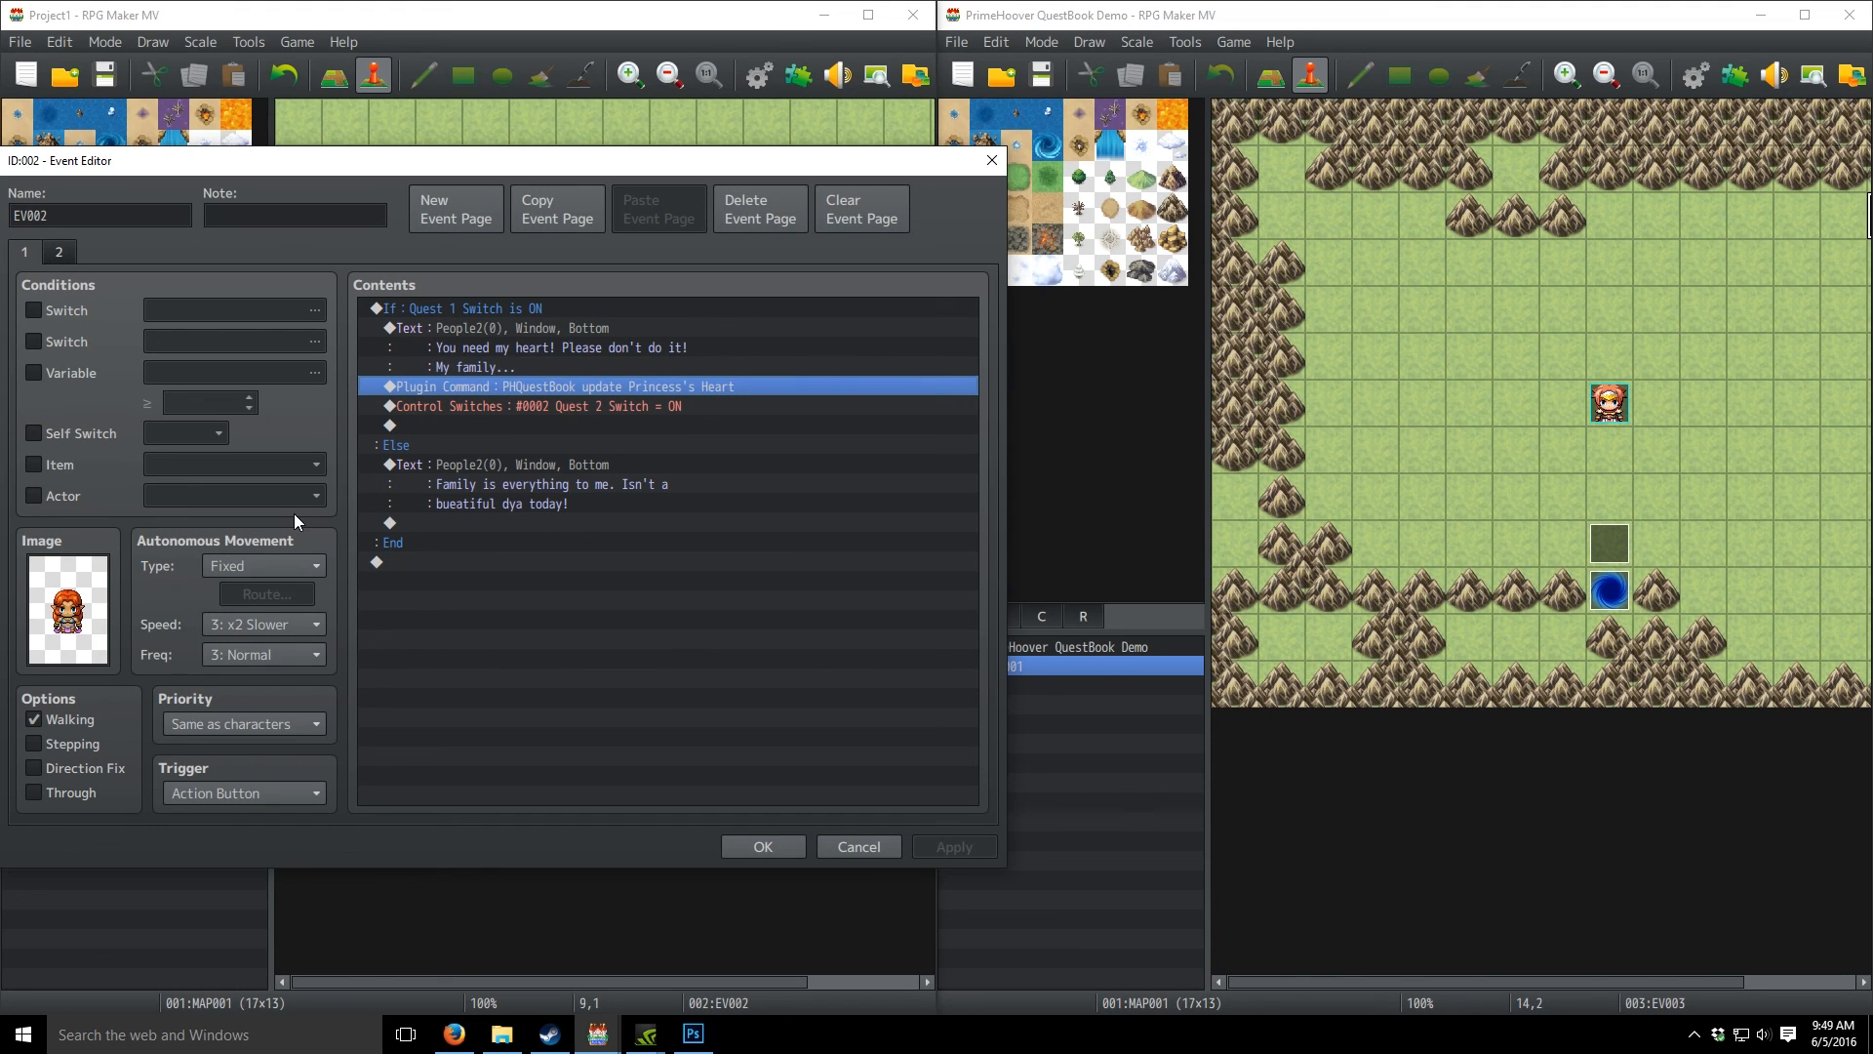
click(453, 403)
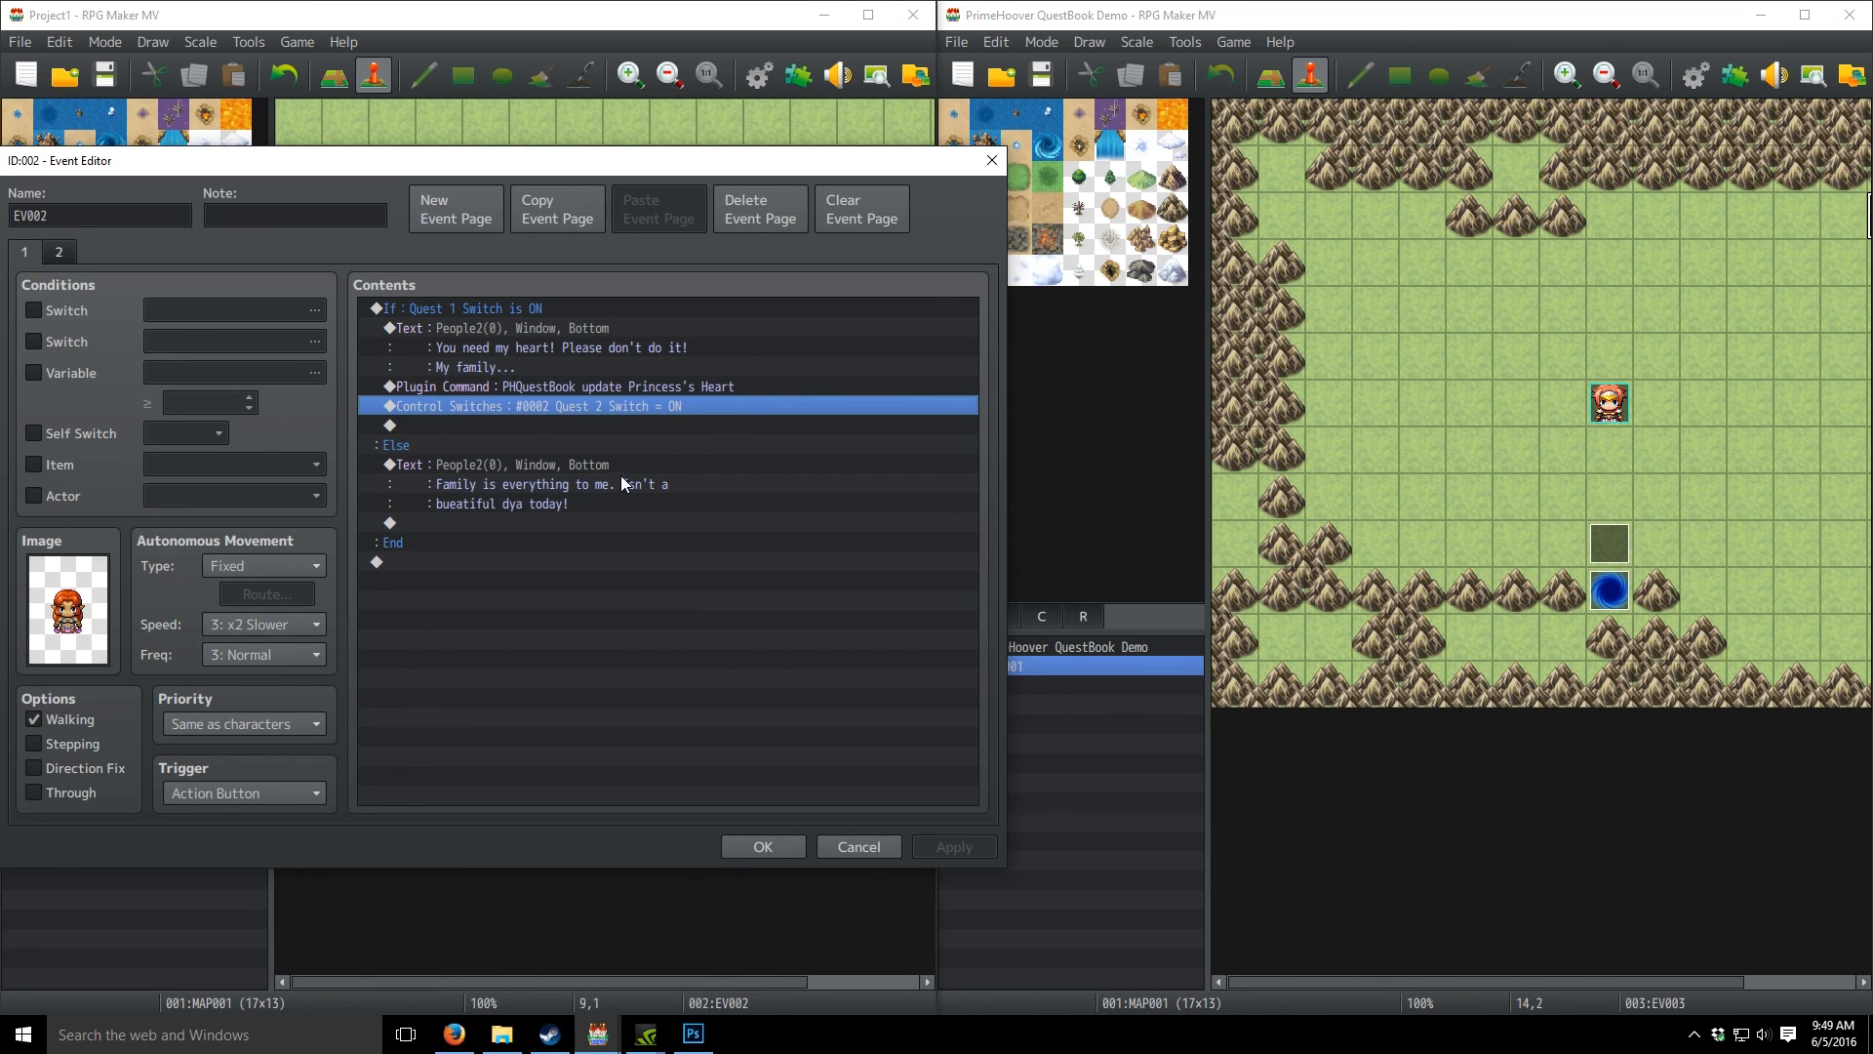
click(558, 425)
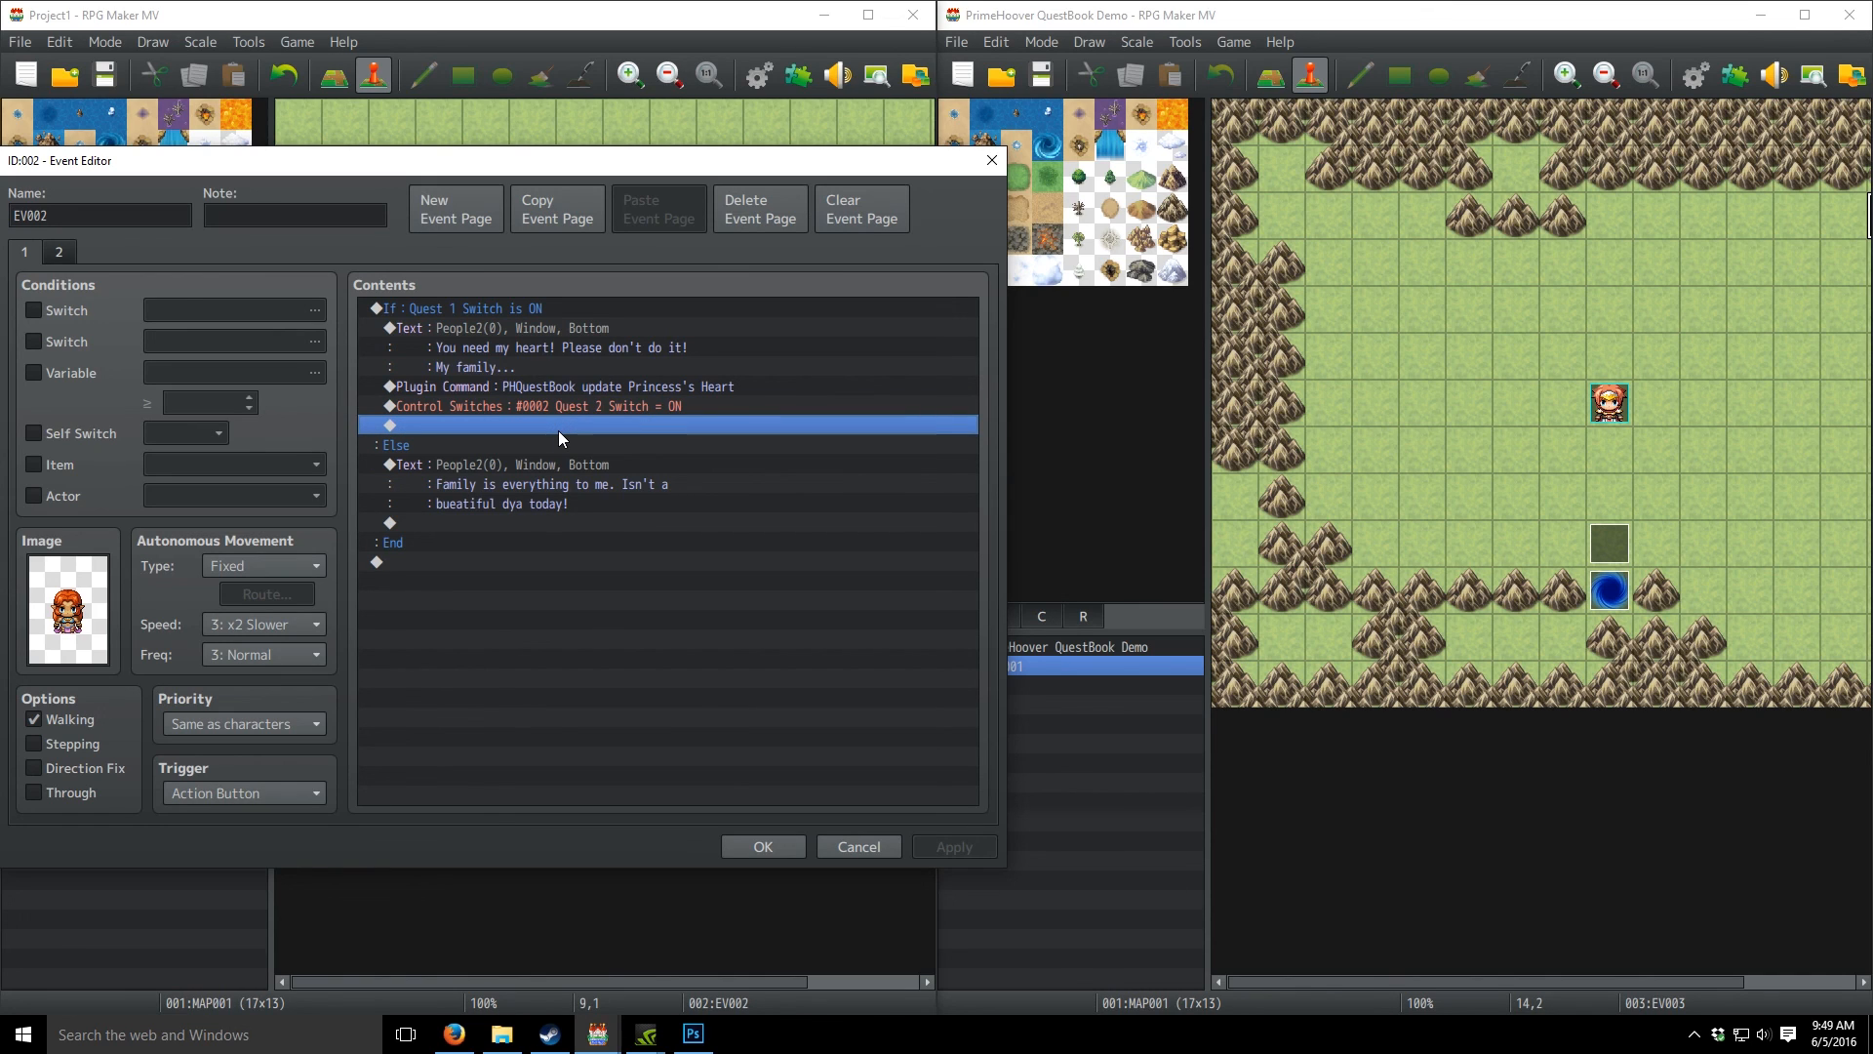
click(595, 409)
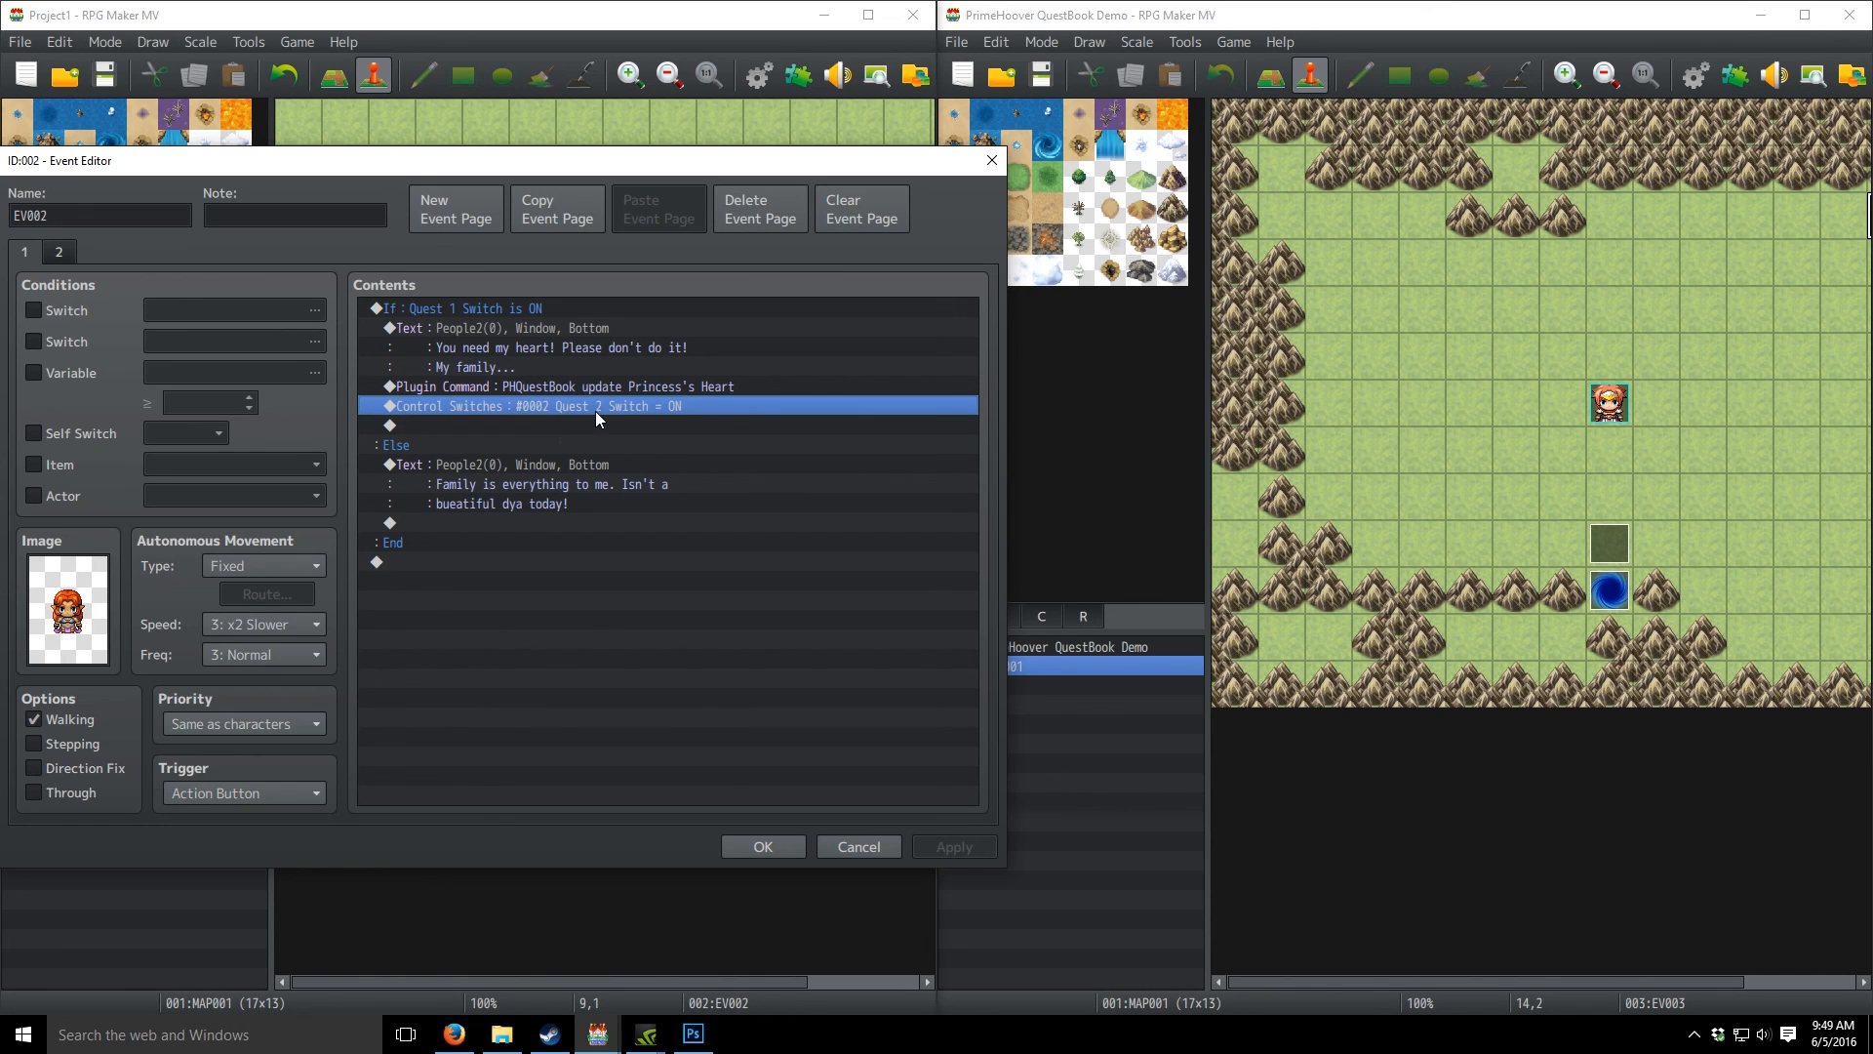
- Add a Control Switches command turning Quest 1 Switch OFF after the Quest 2 Switch command on the princess event's first page, and apply it
click(575, 426)
right_click(576, 425)
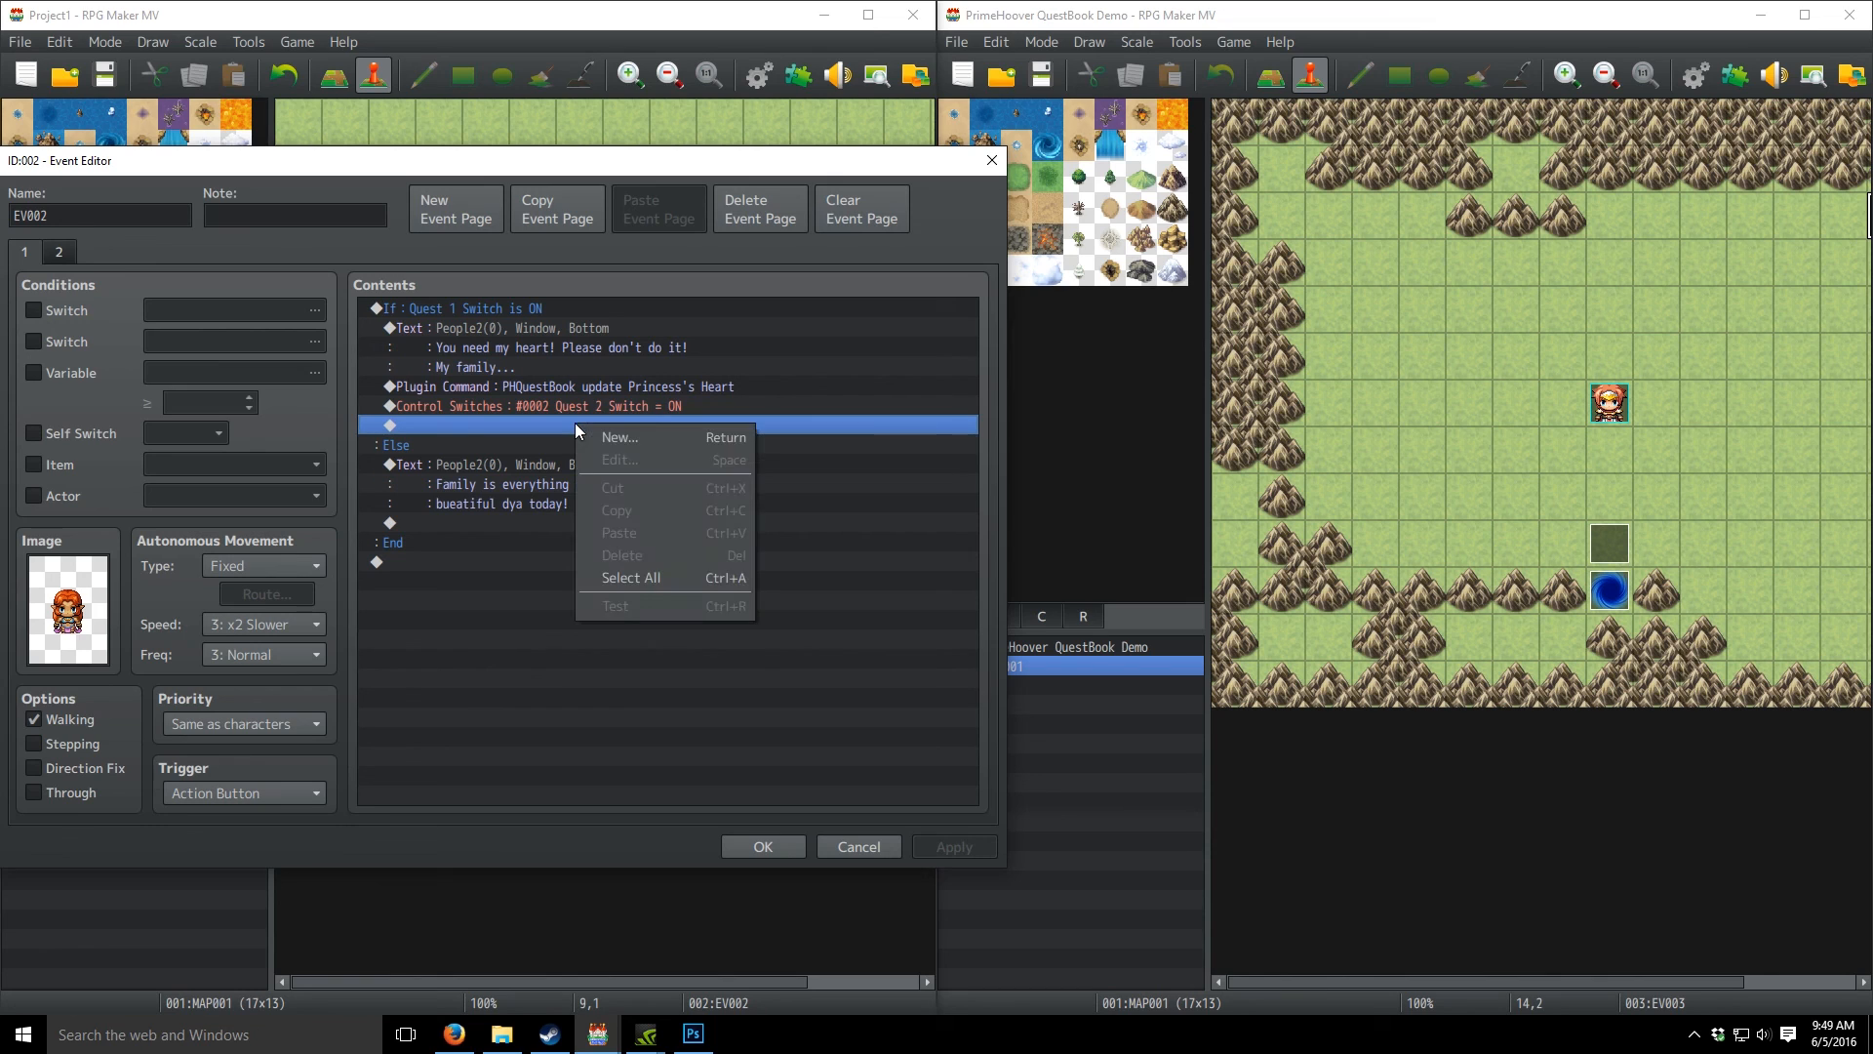
click(640, 437)
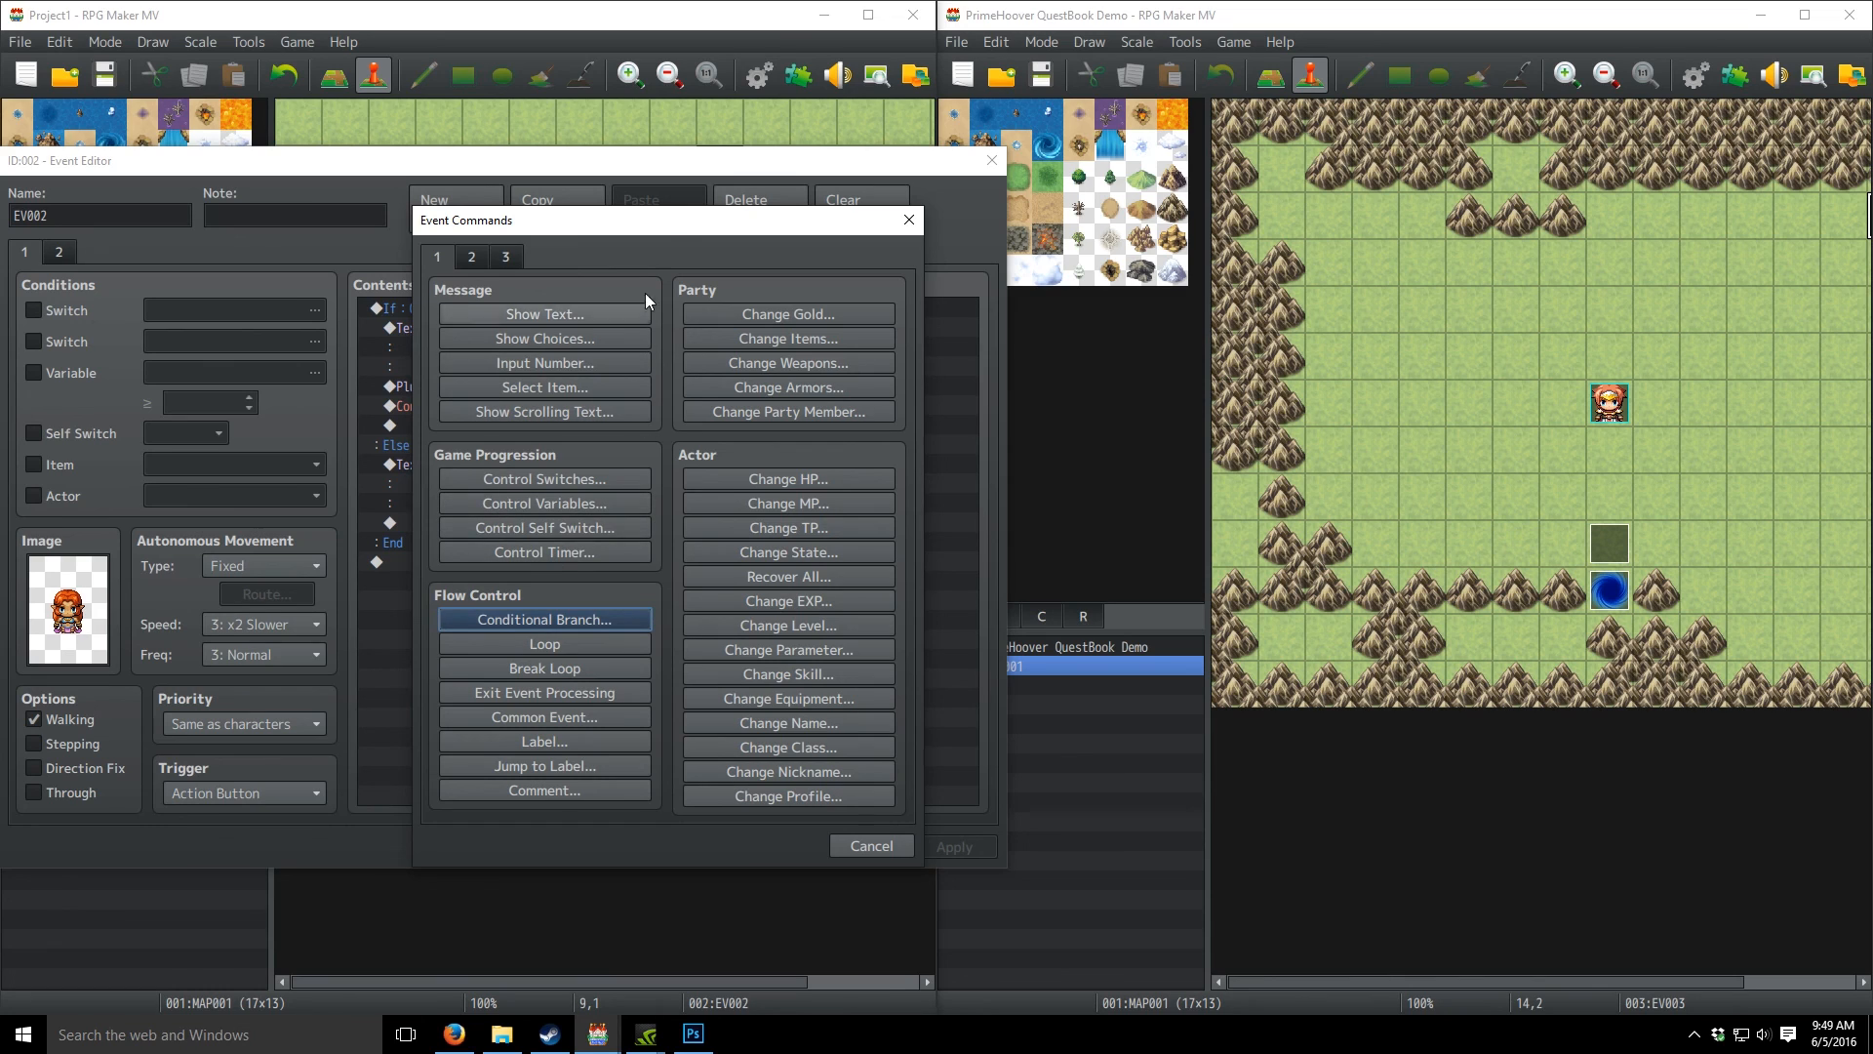
click(592, 479)
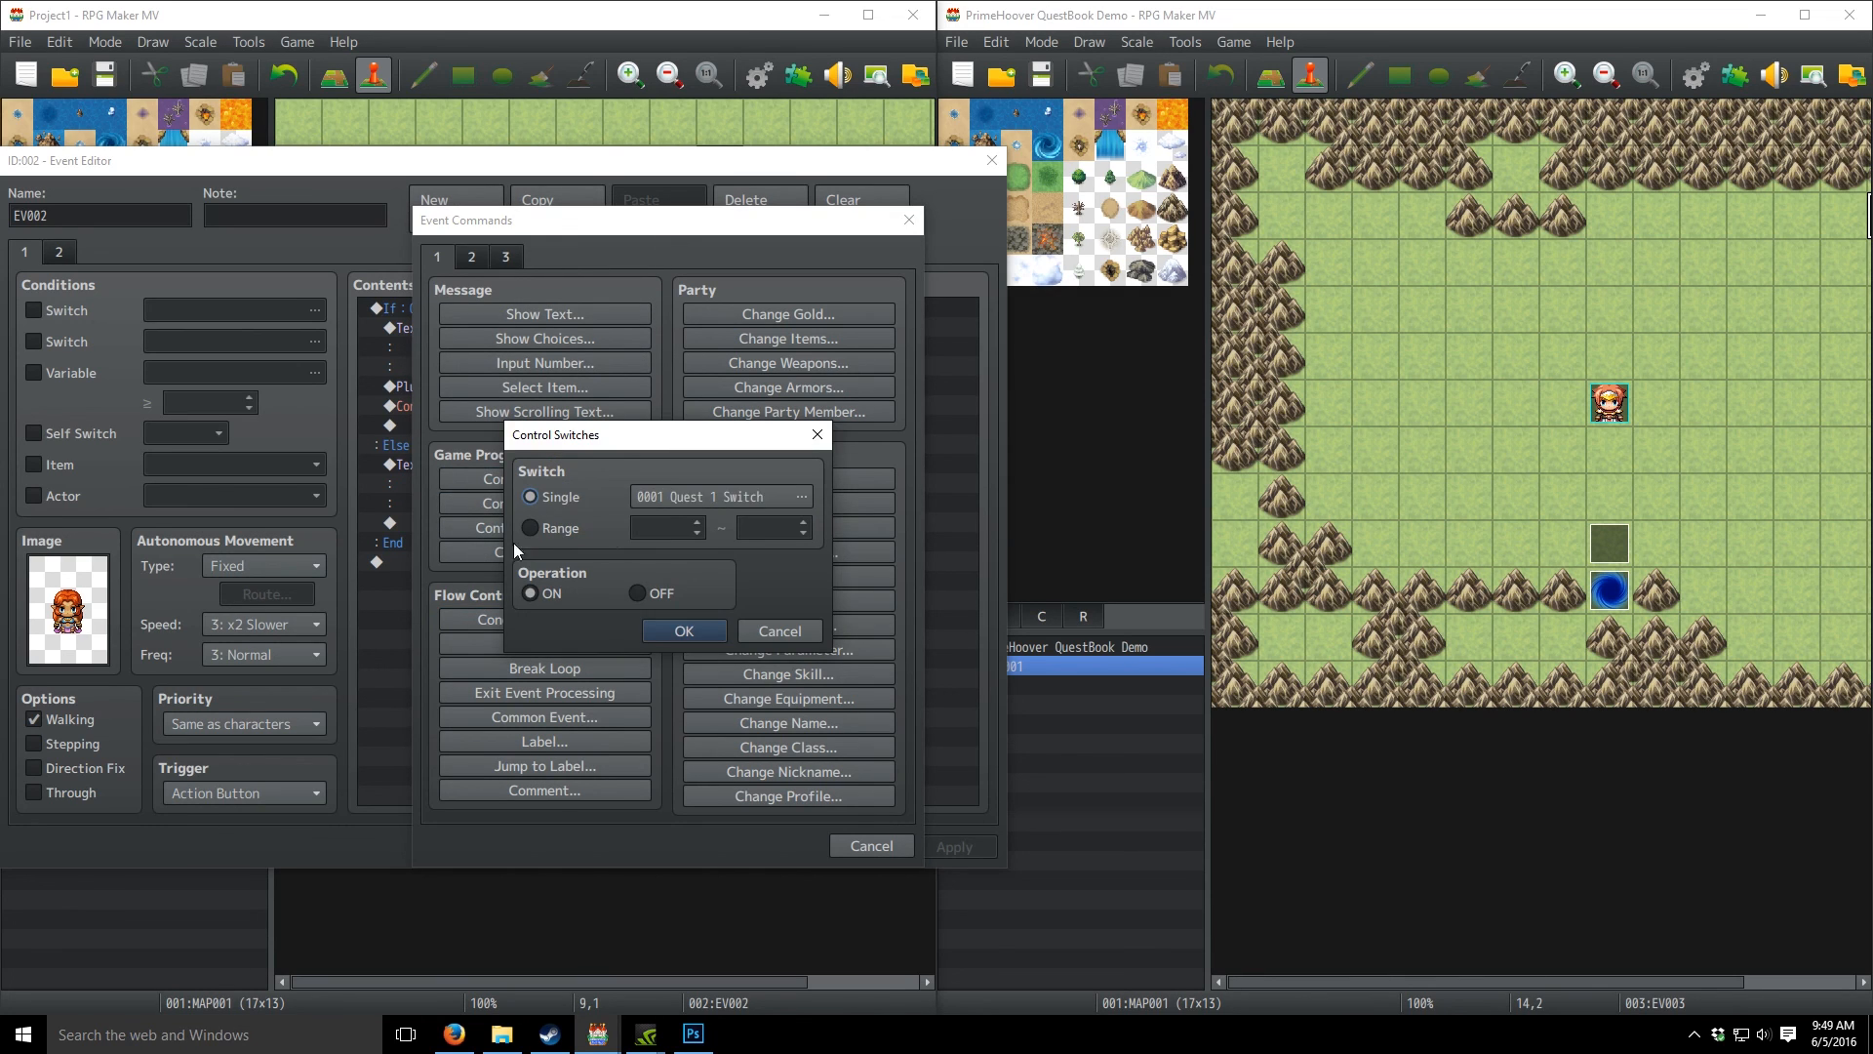
click(660, 593)
click(684, 635)
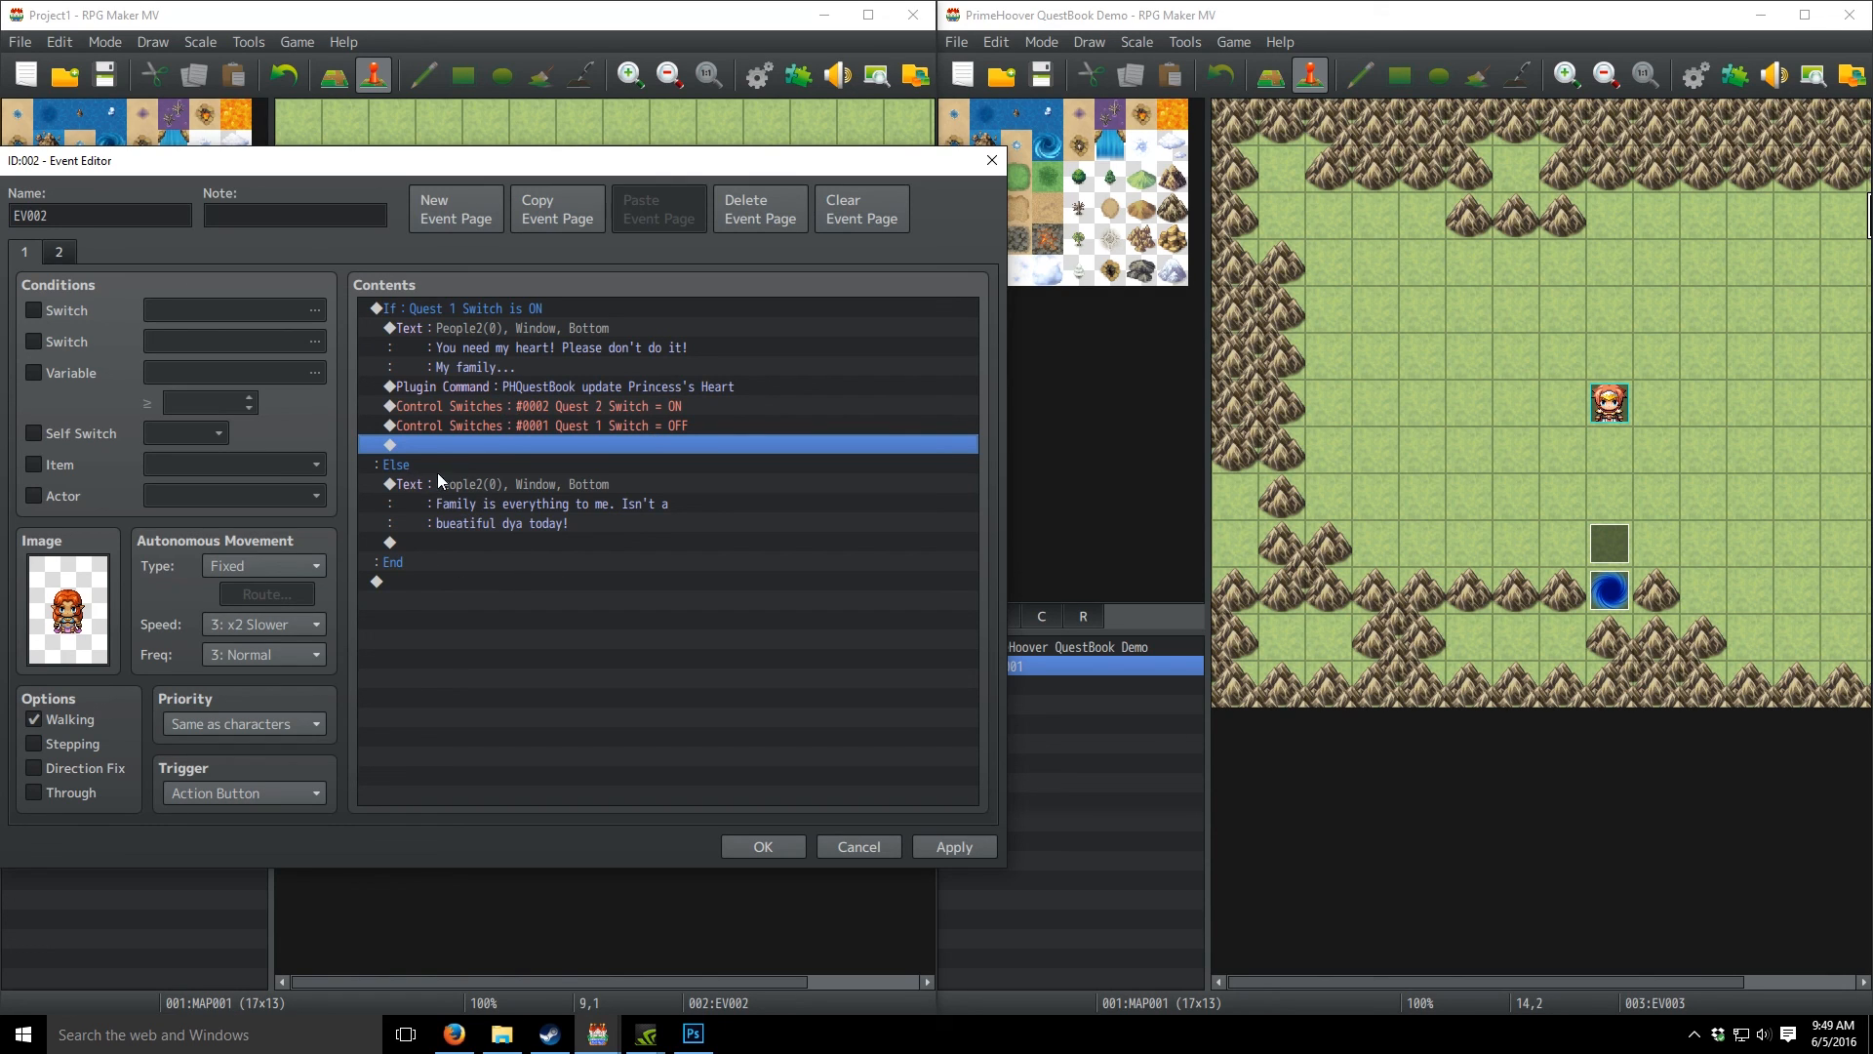
click(482, 485)
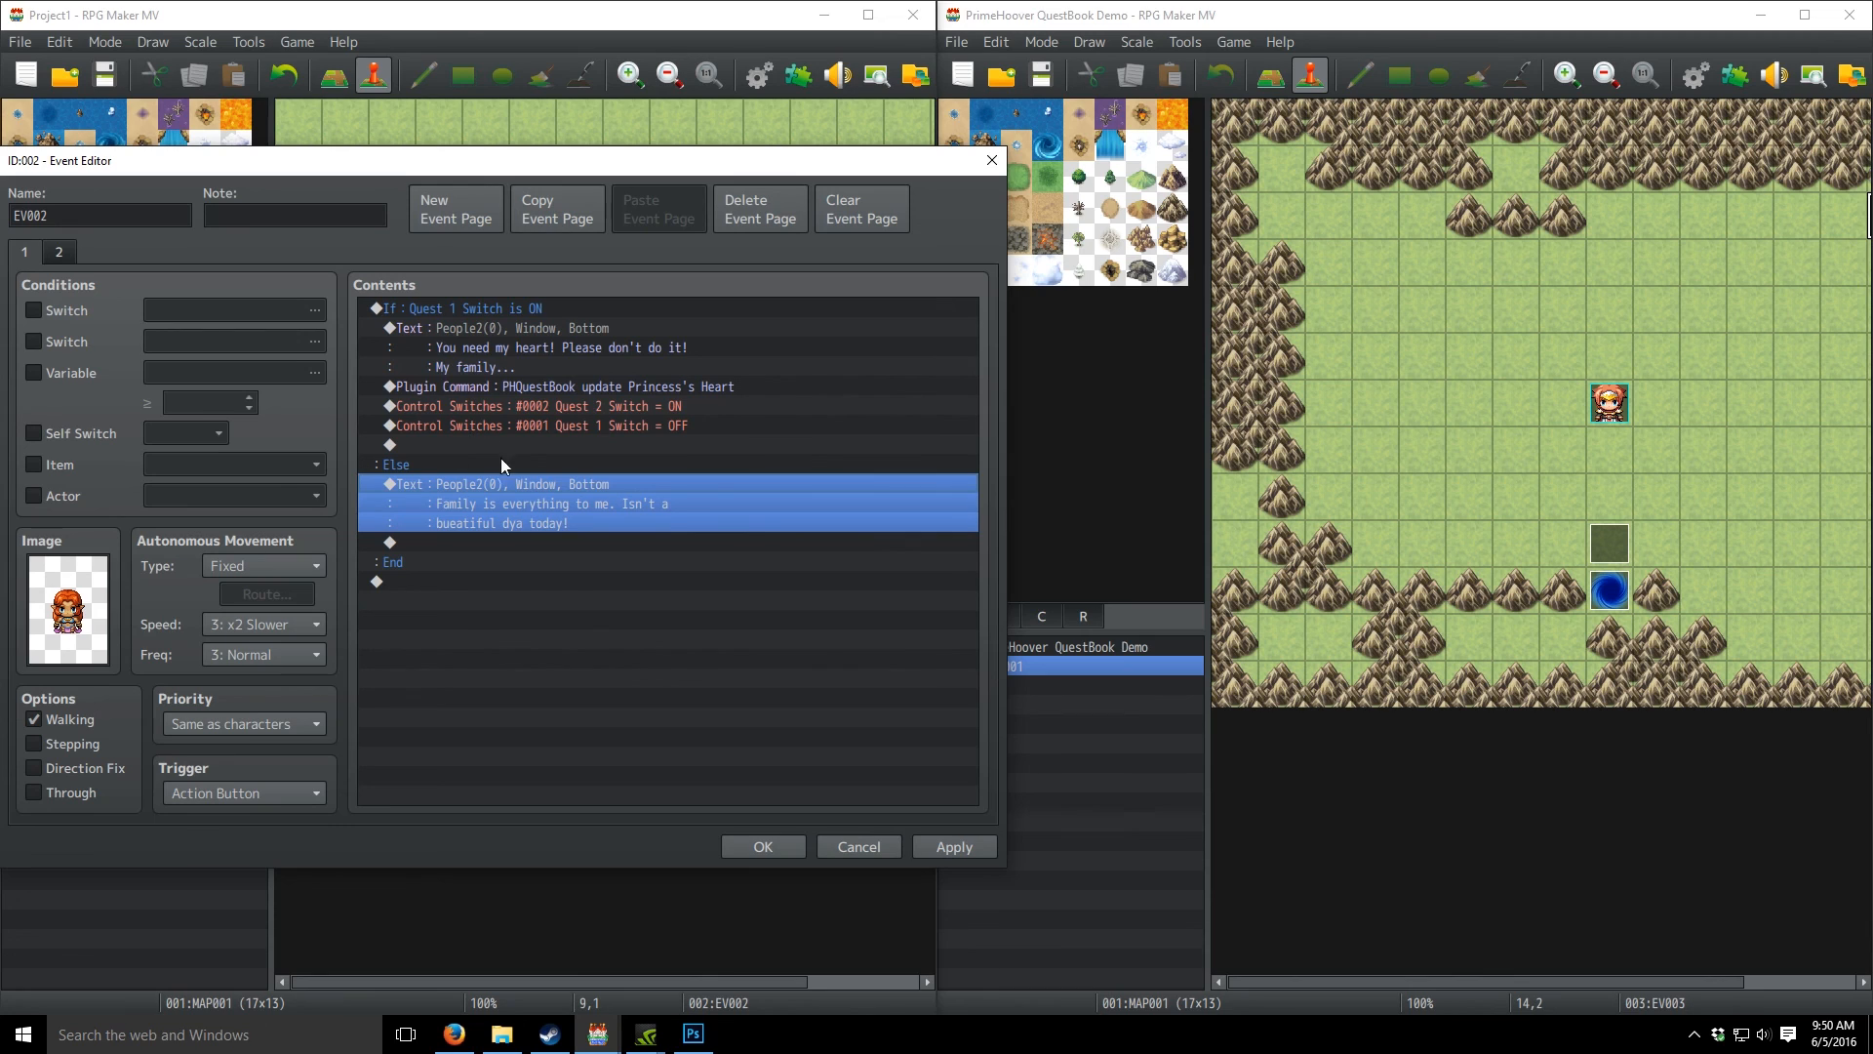
click(955, 845)
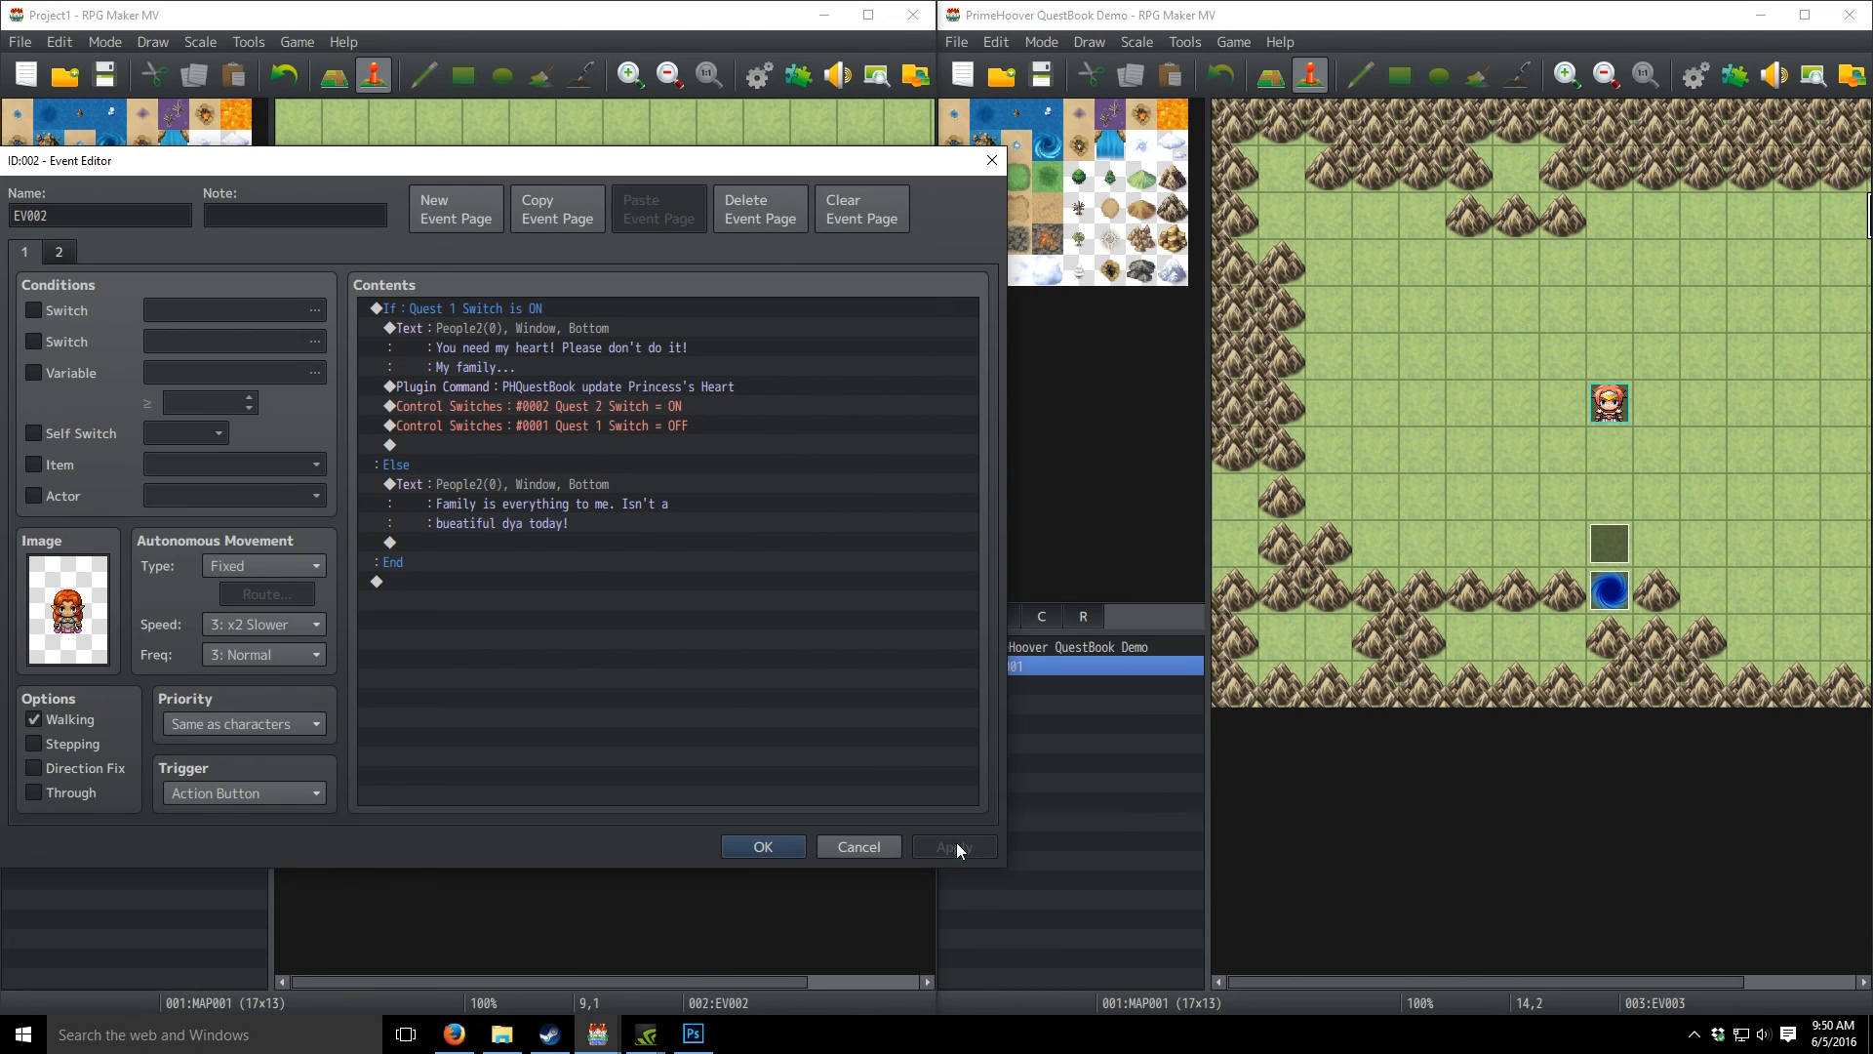
- Add a blank event page after the princess event's first page and delete it again
click(59, 251)
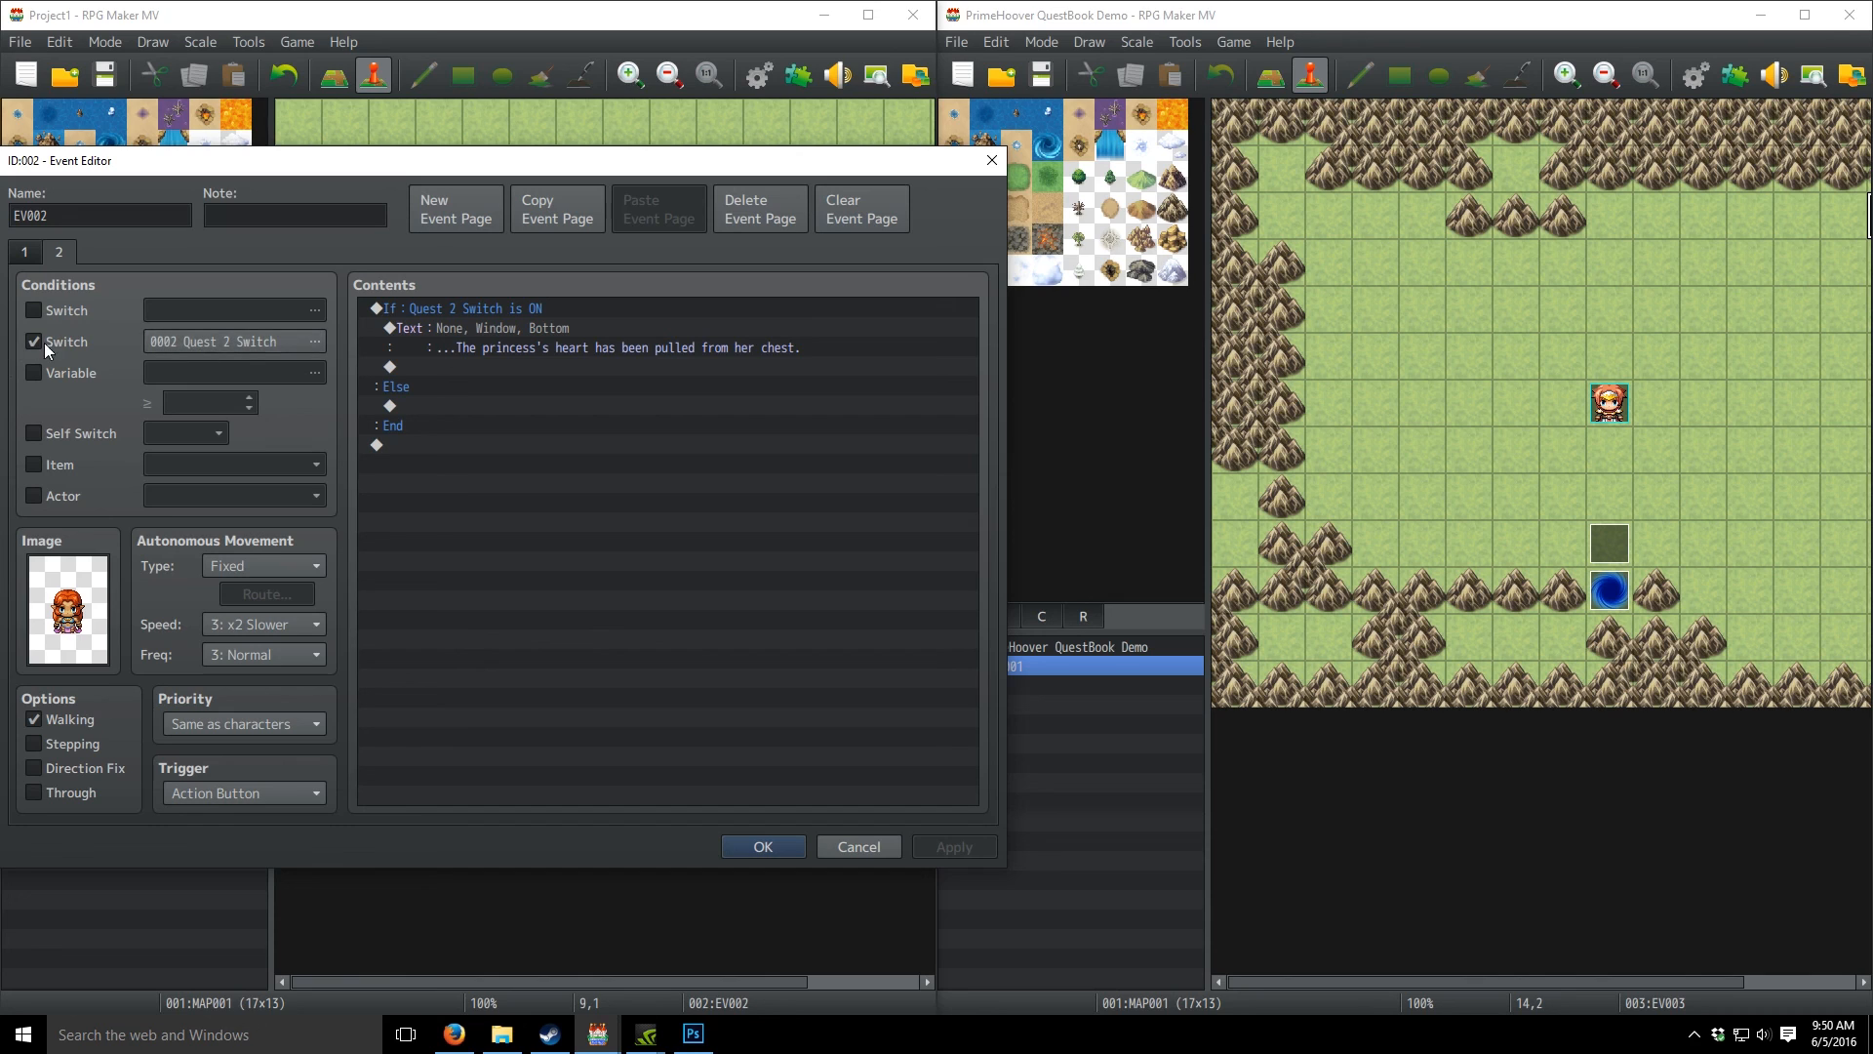
click(19, 254)
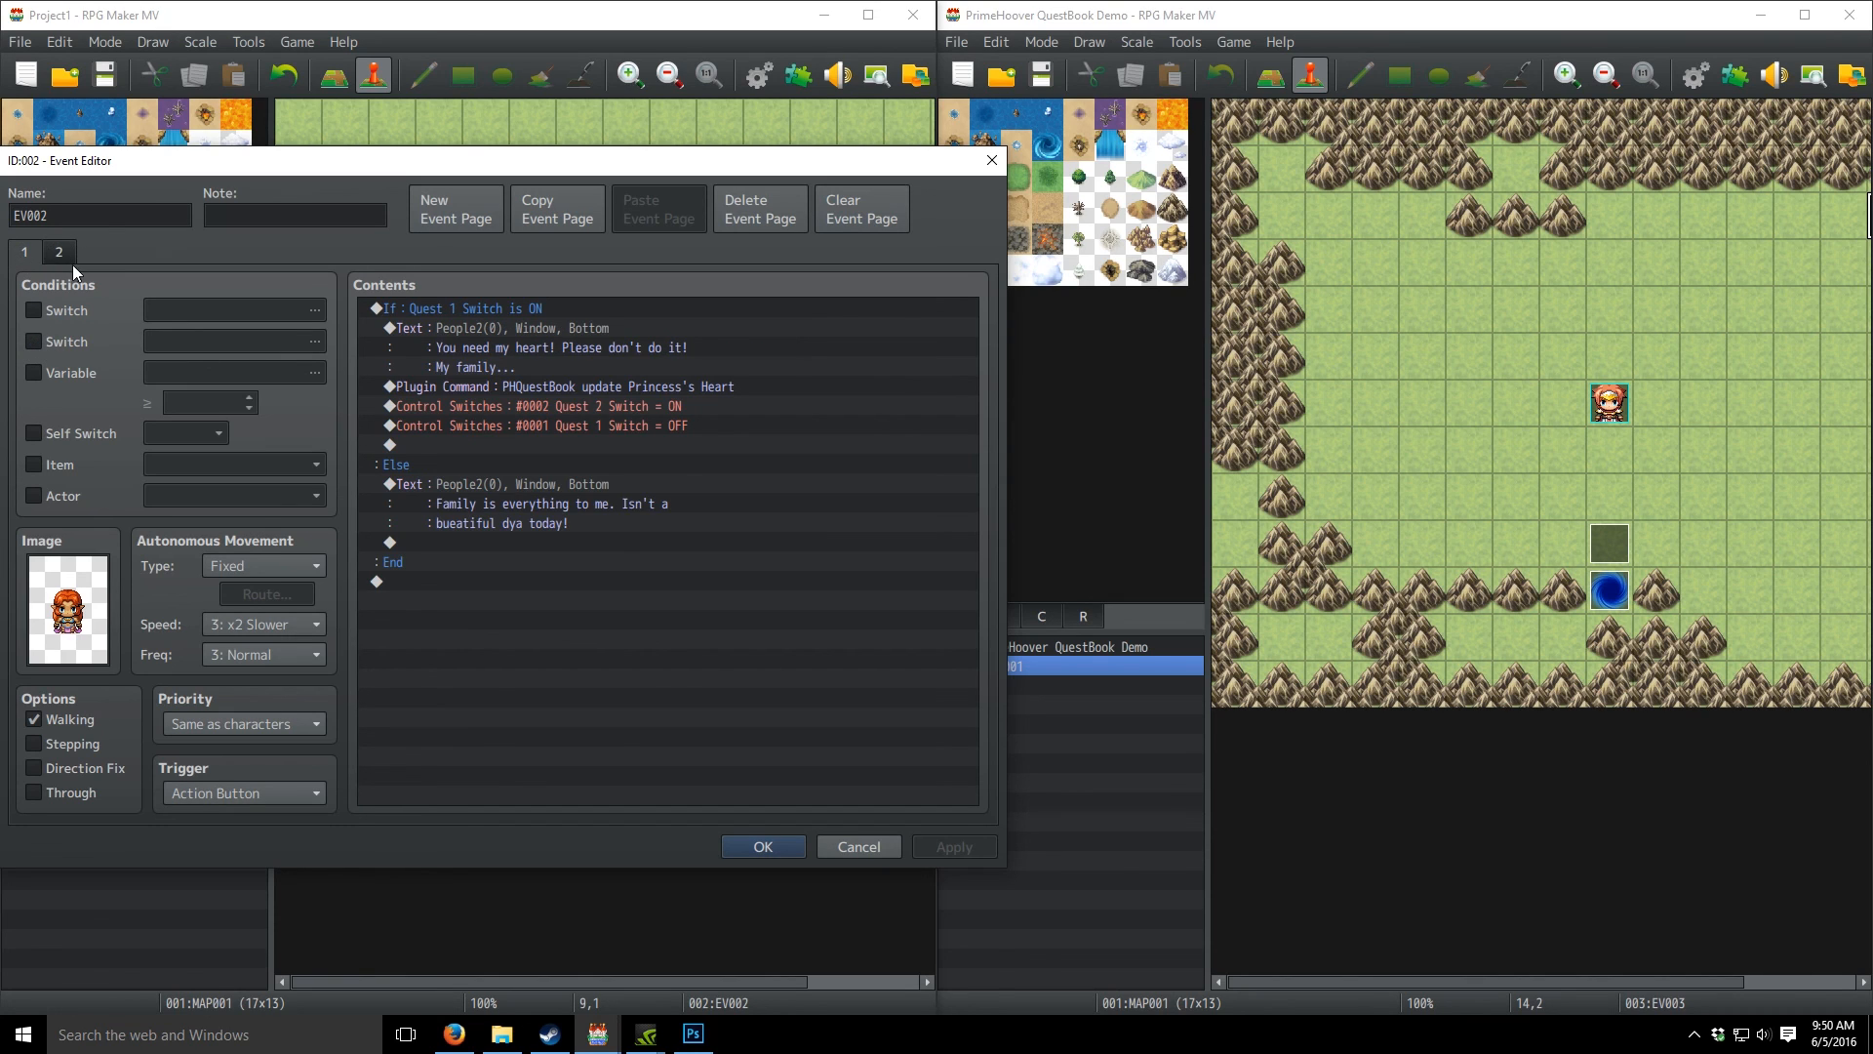
click(446, 203)
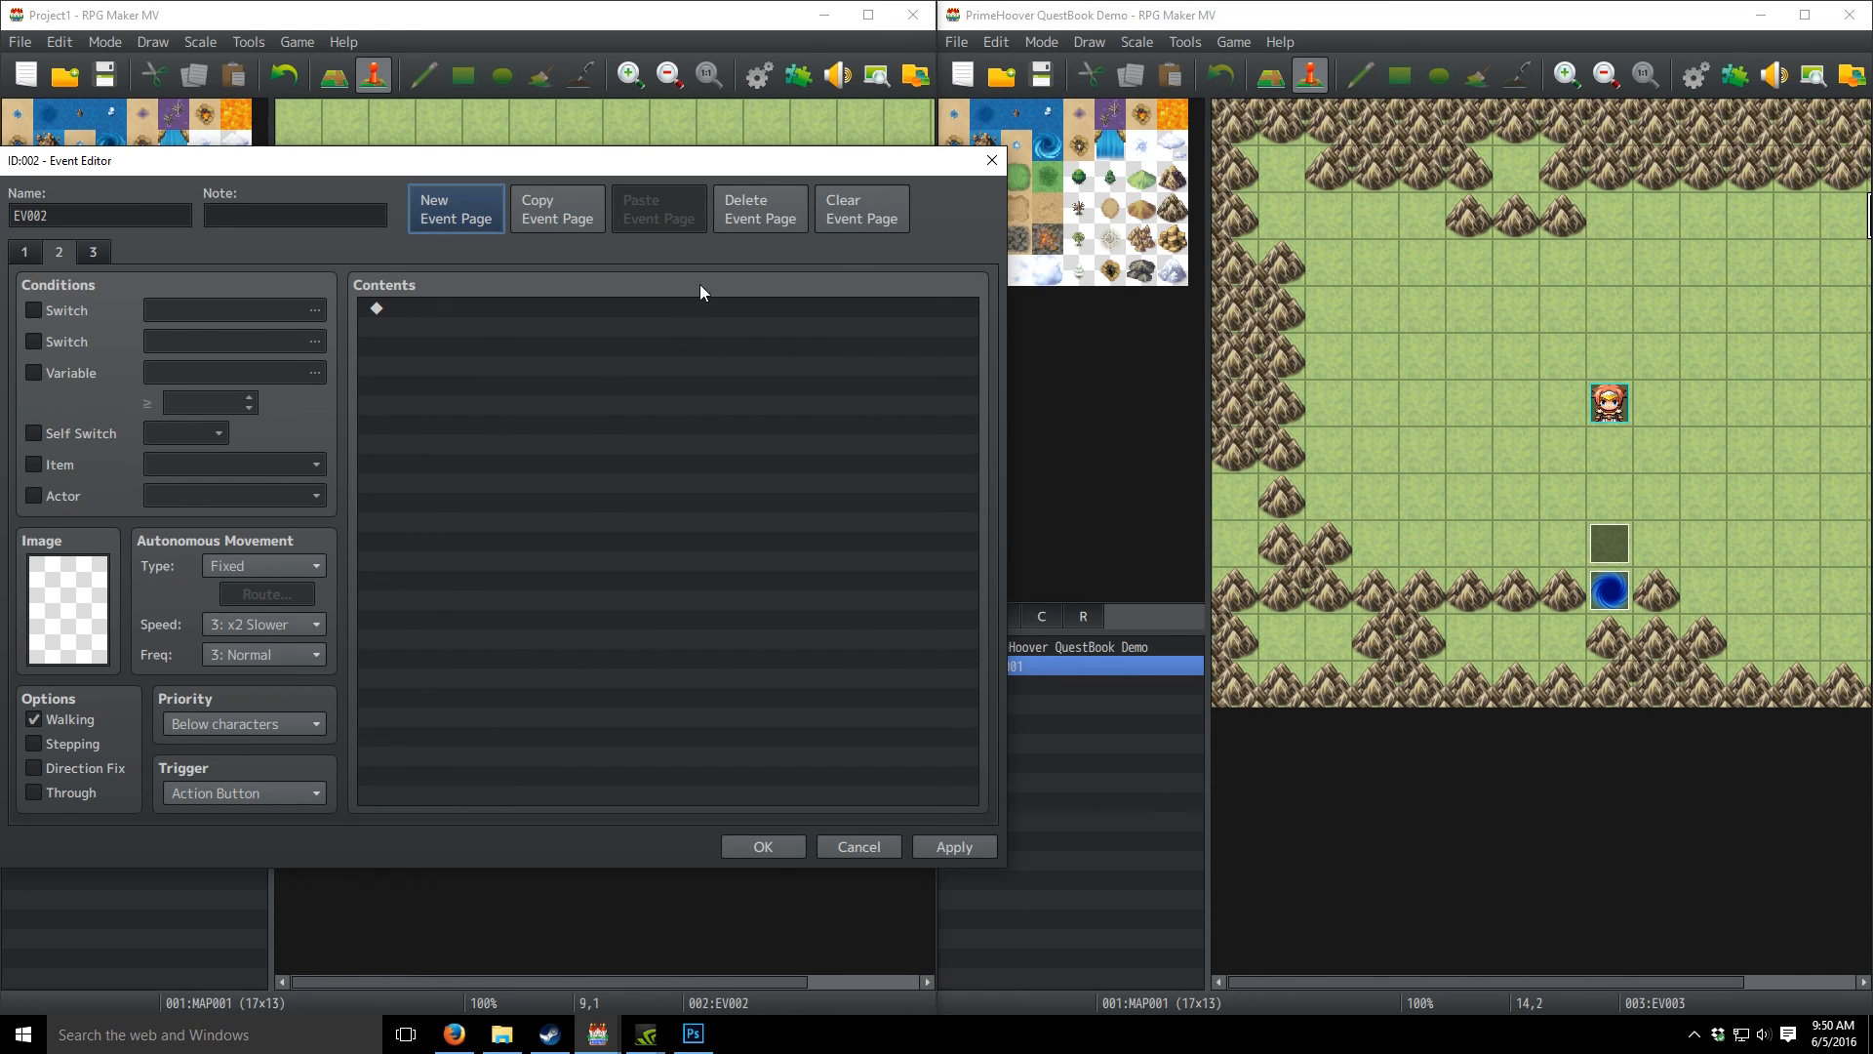
click(774, 207)
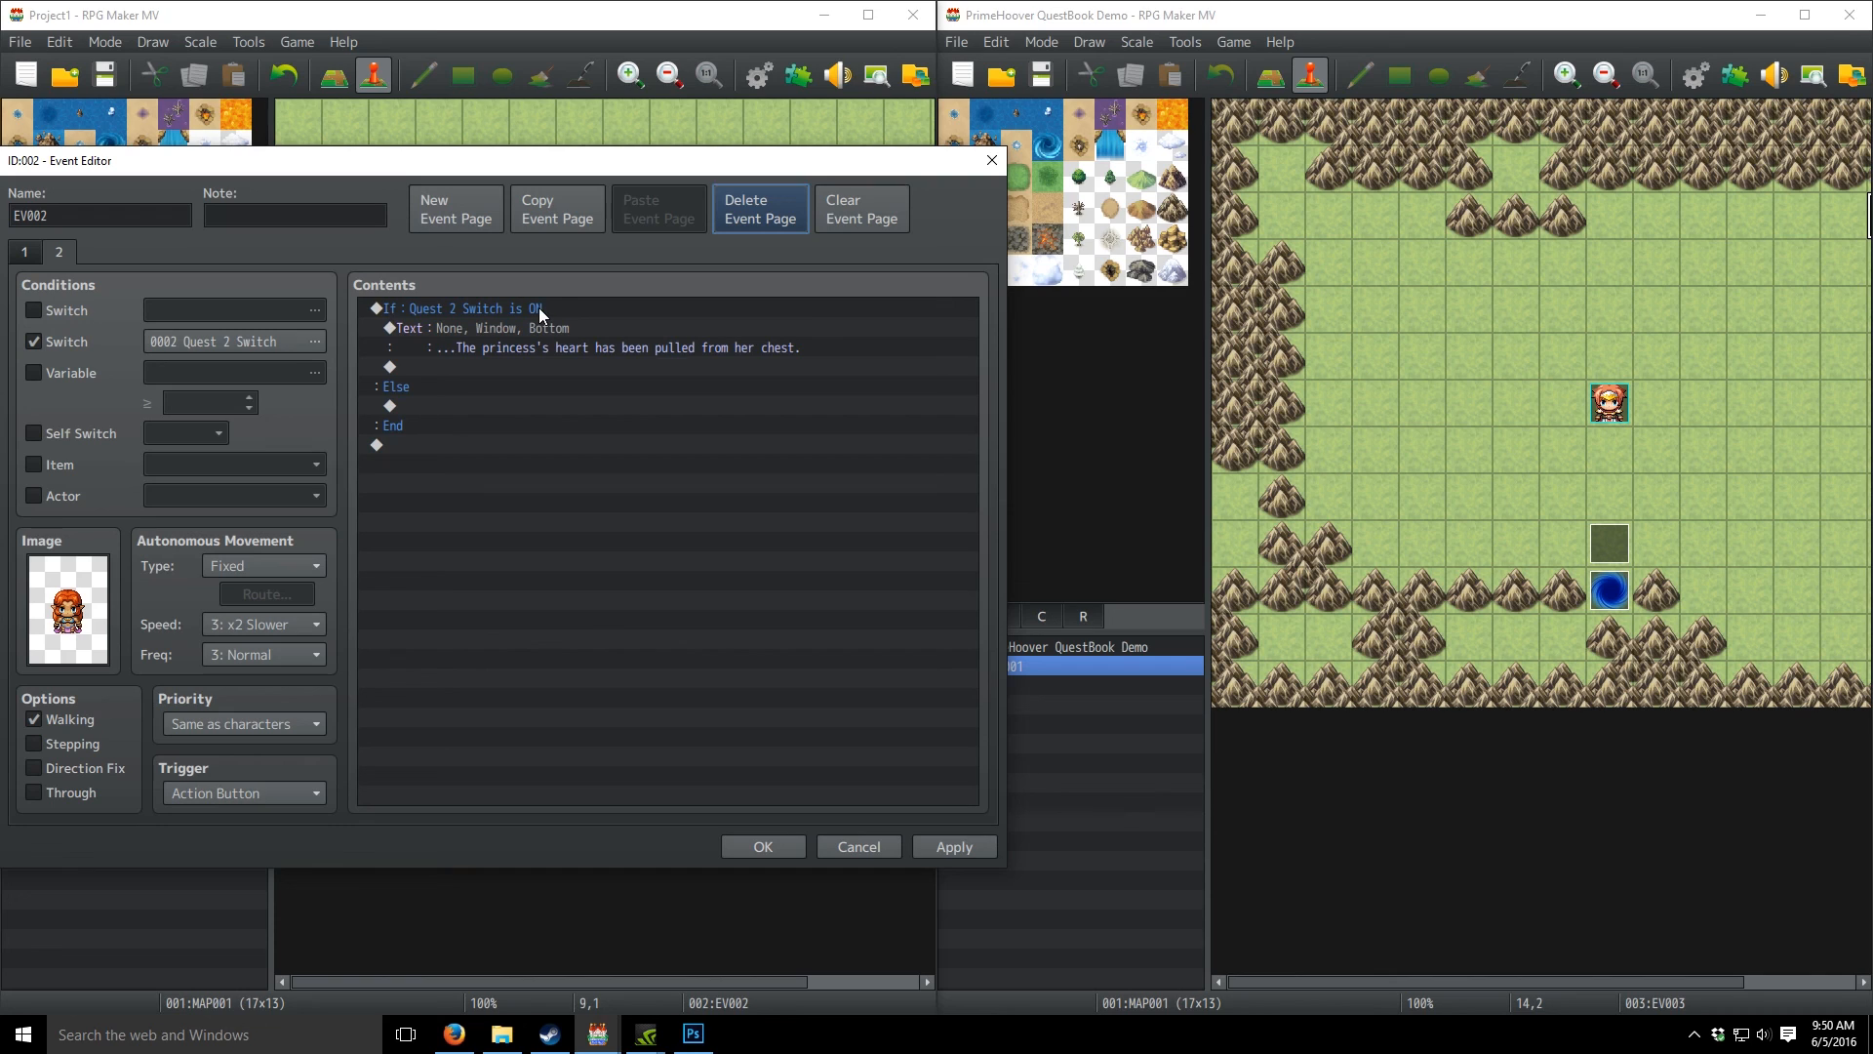
- Review the Quest 2 Switch message on the princess event's second page, and apply and accept the event's changes
click(527, 347)
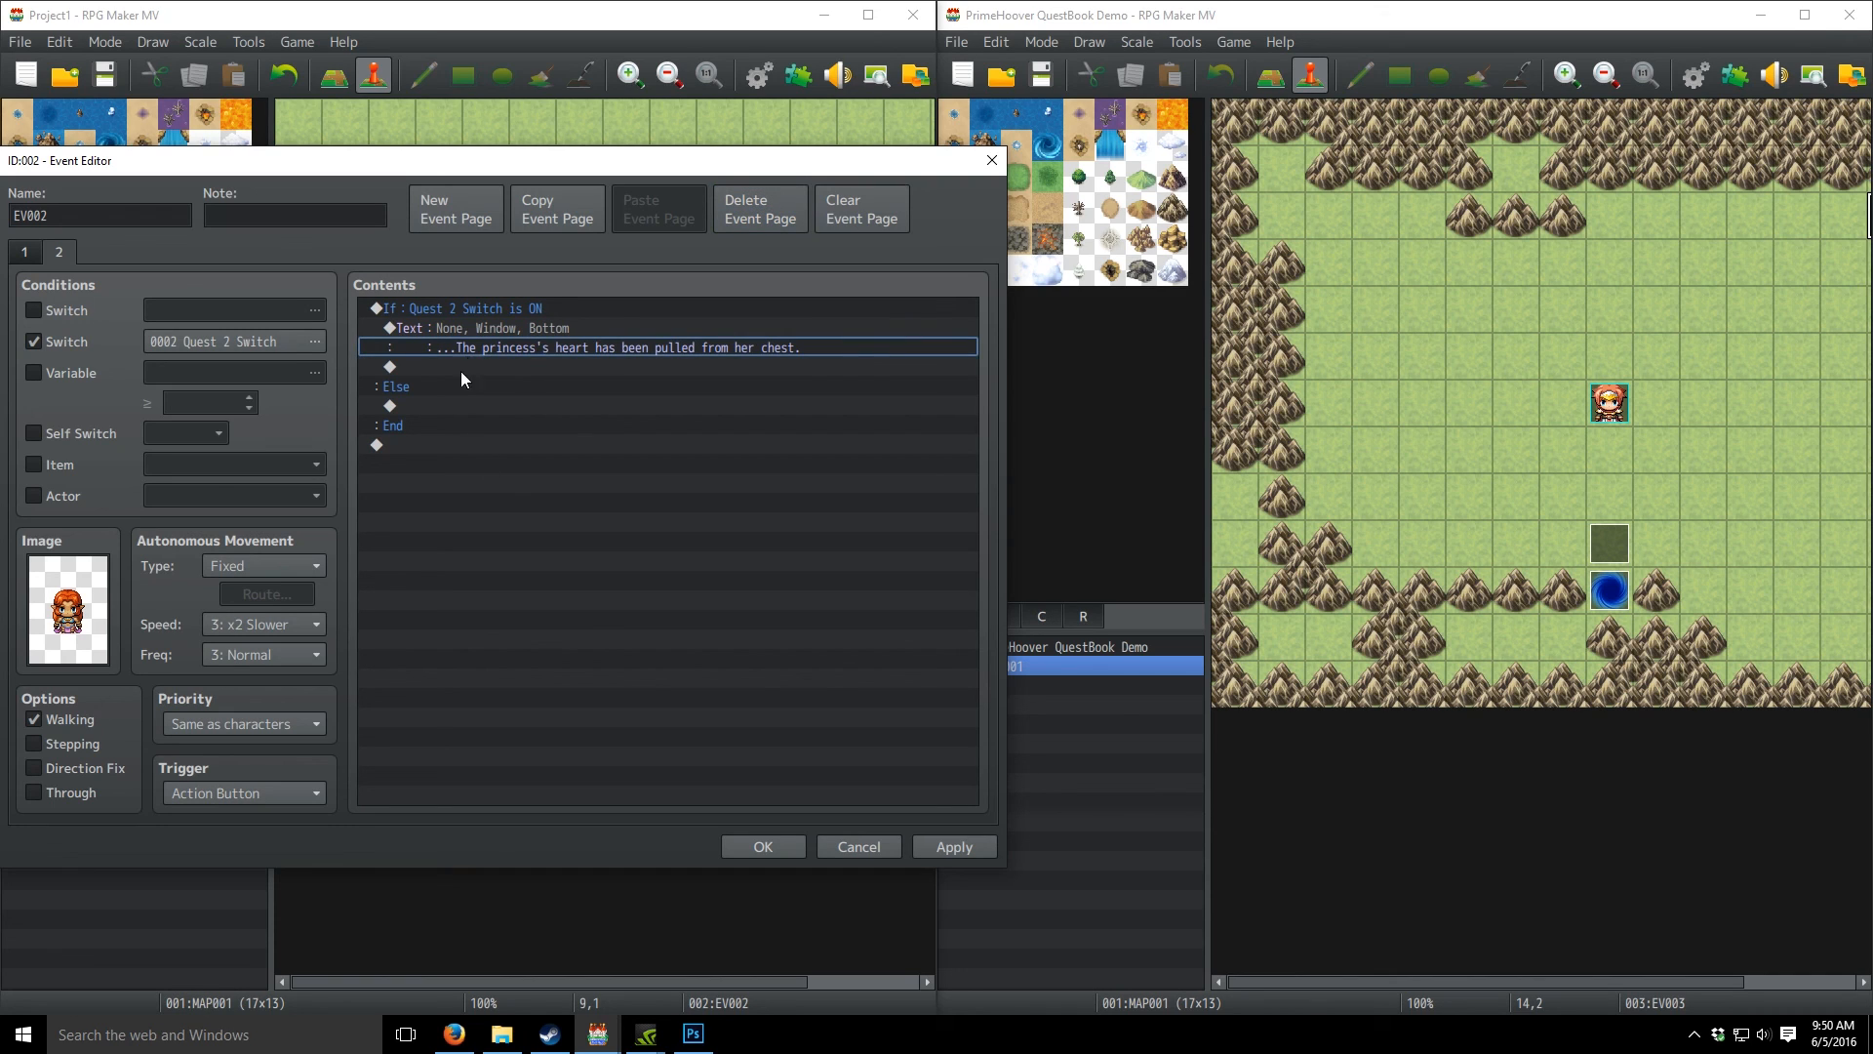
click(499, 327)
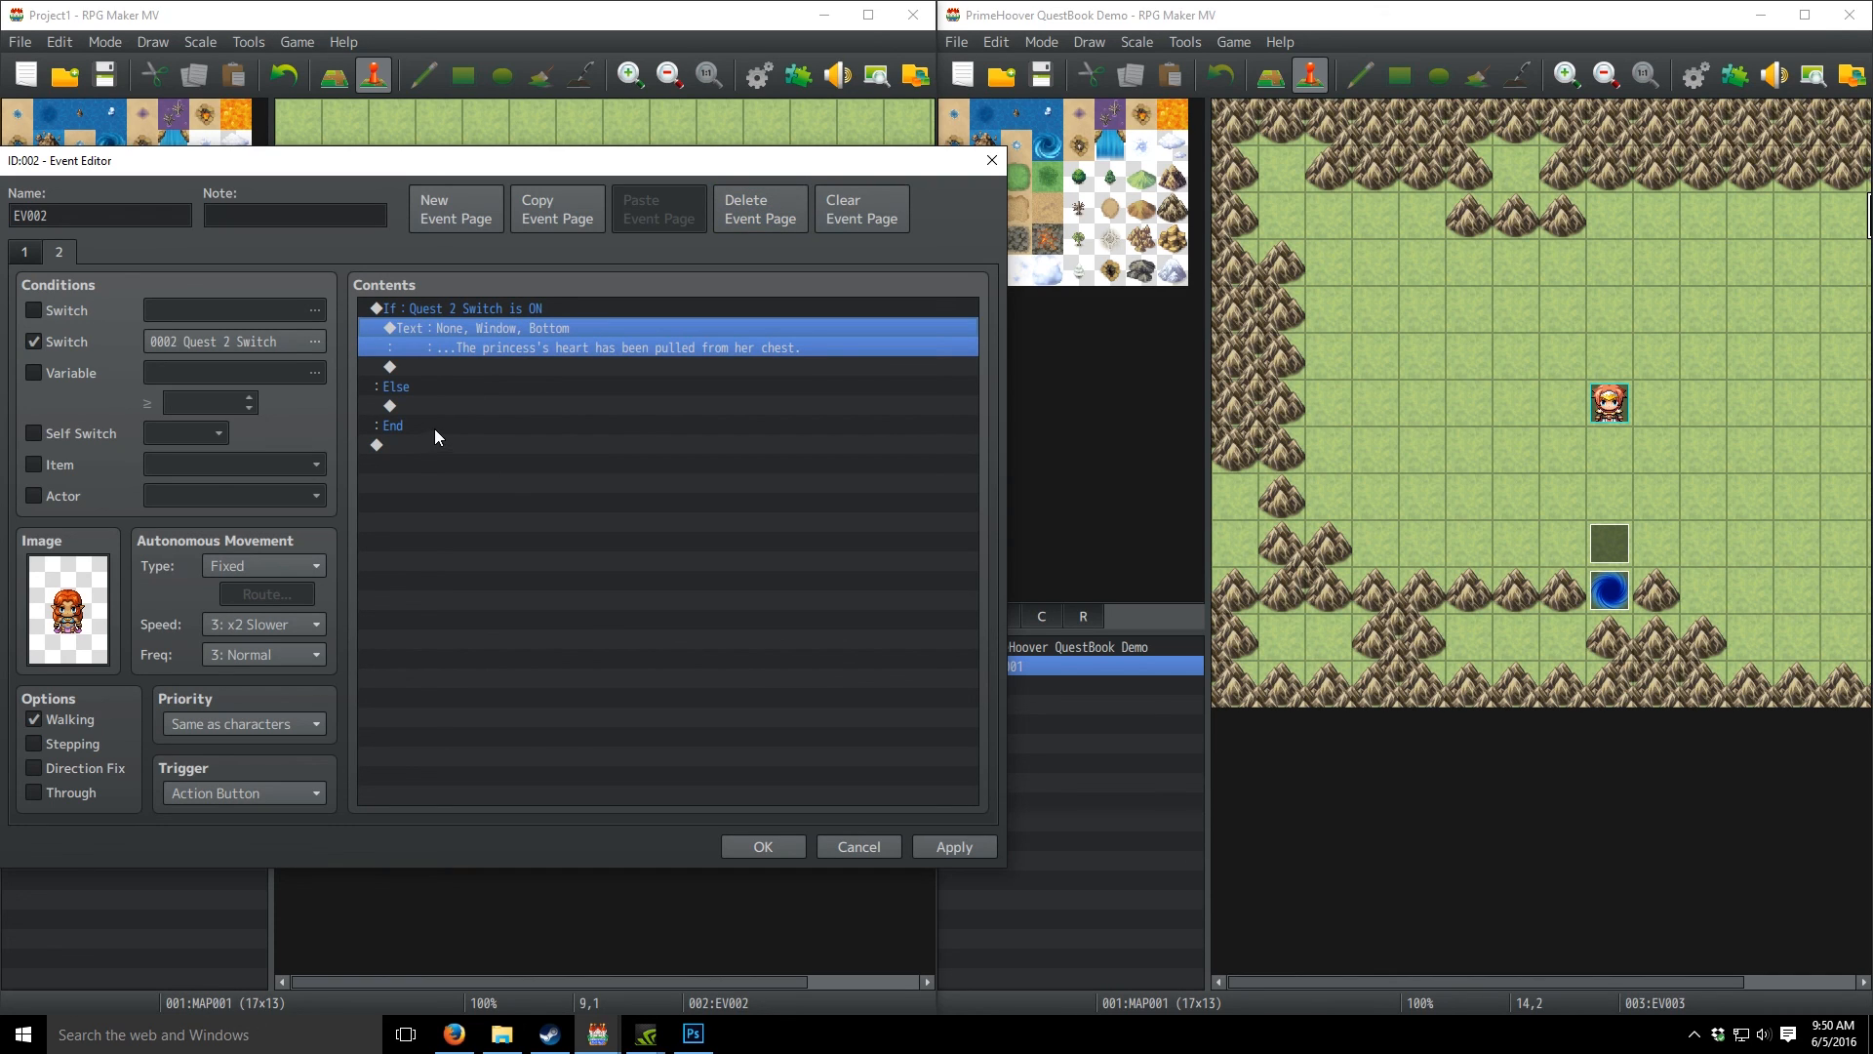
click(976, 847)
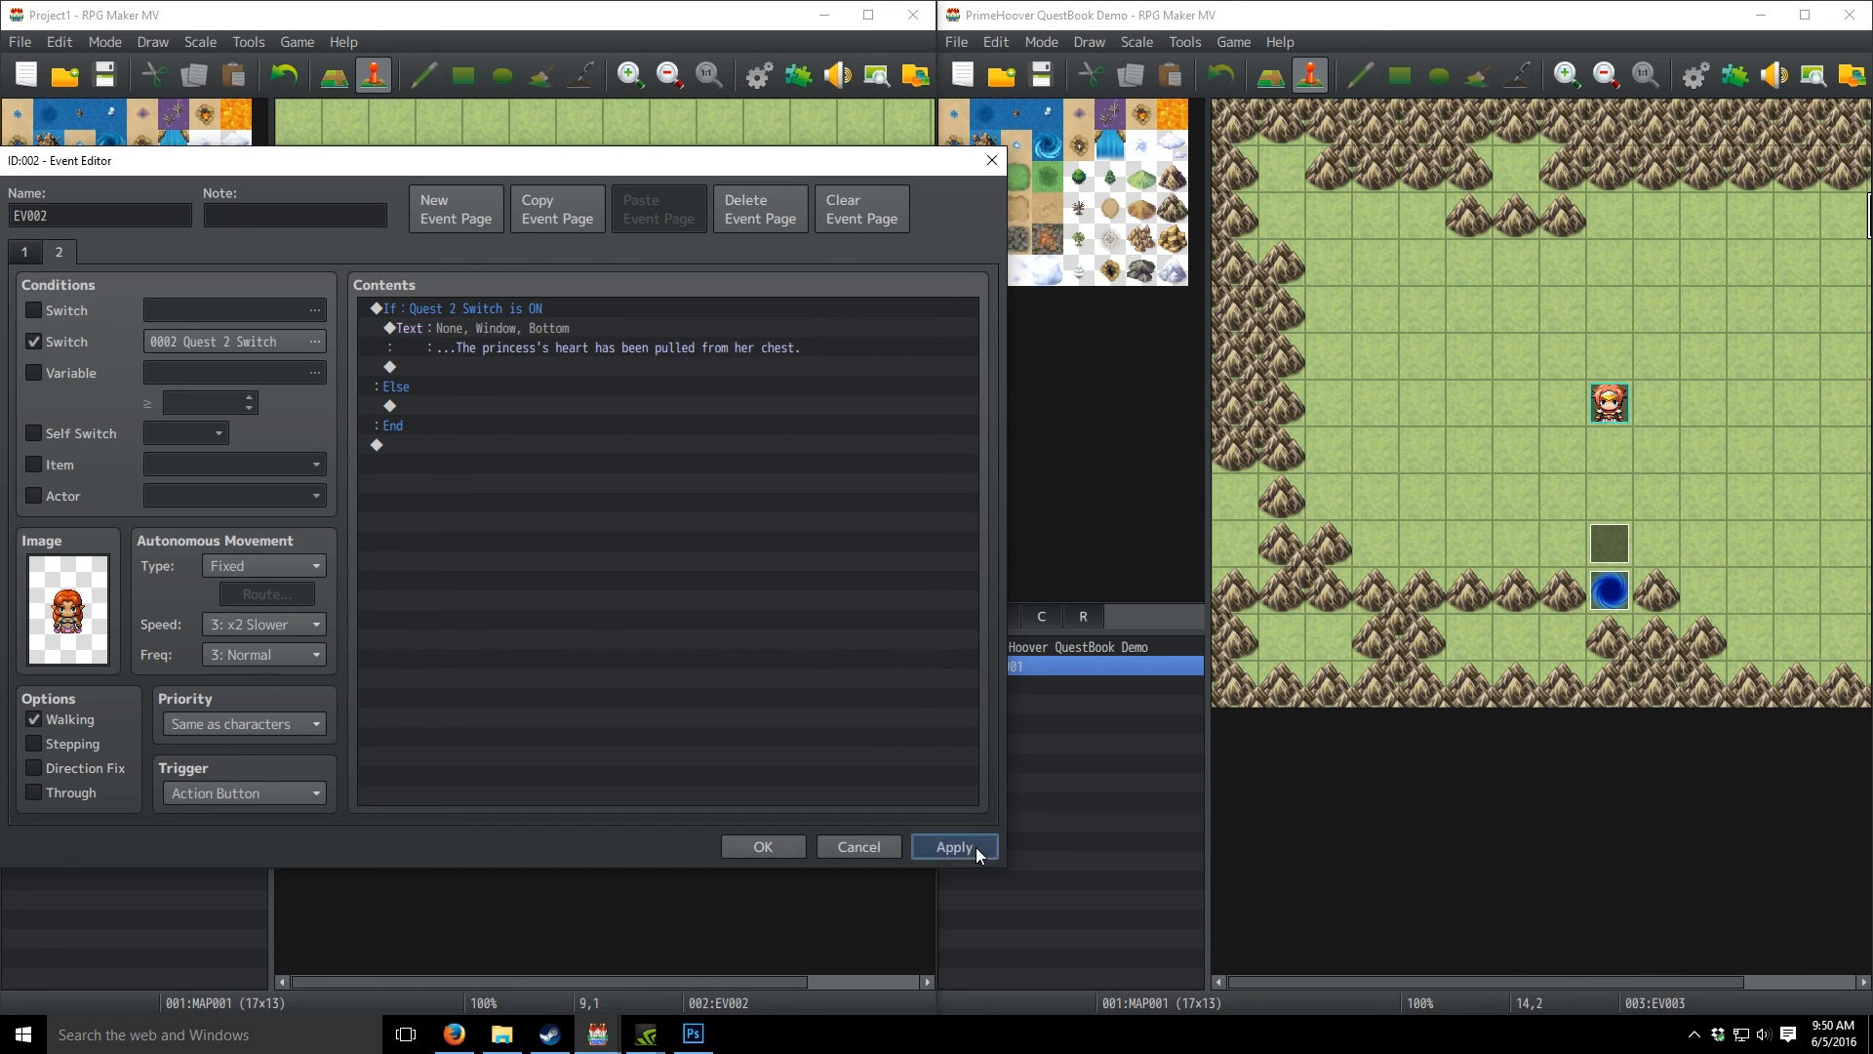
click(746, 841)
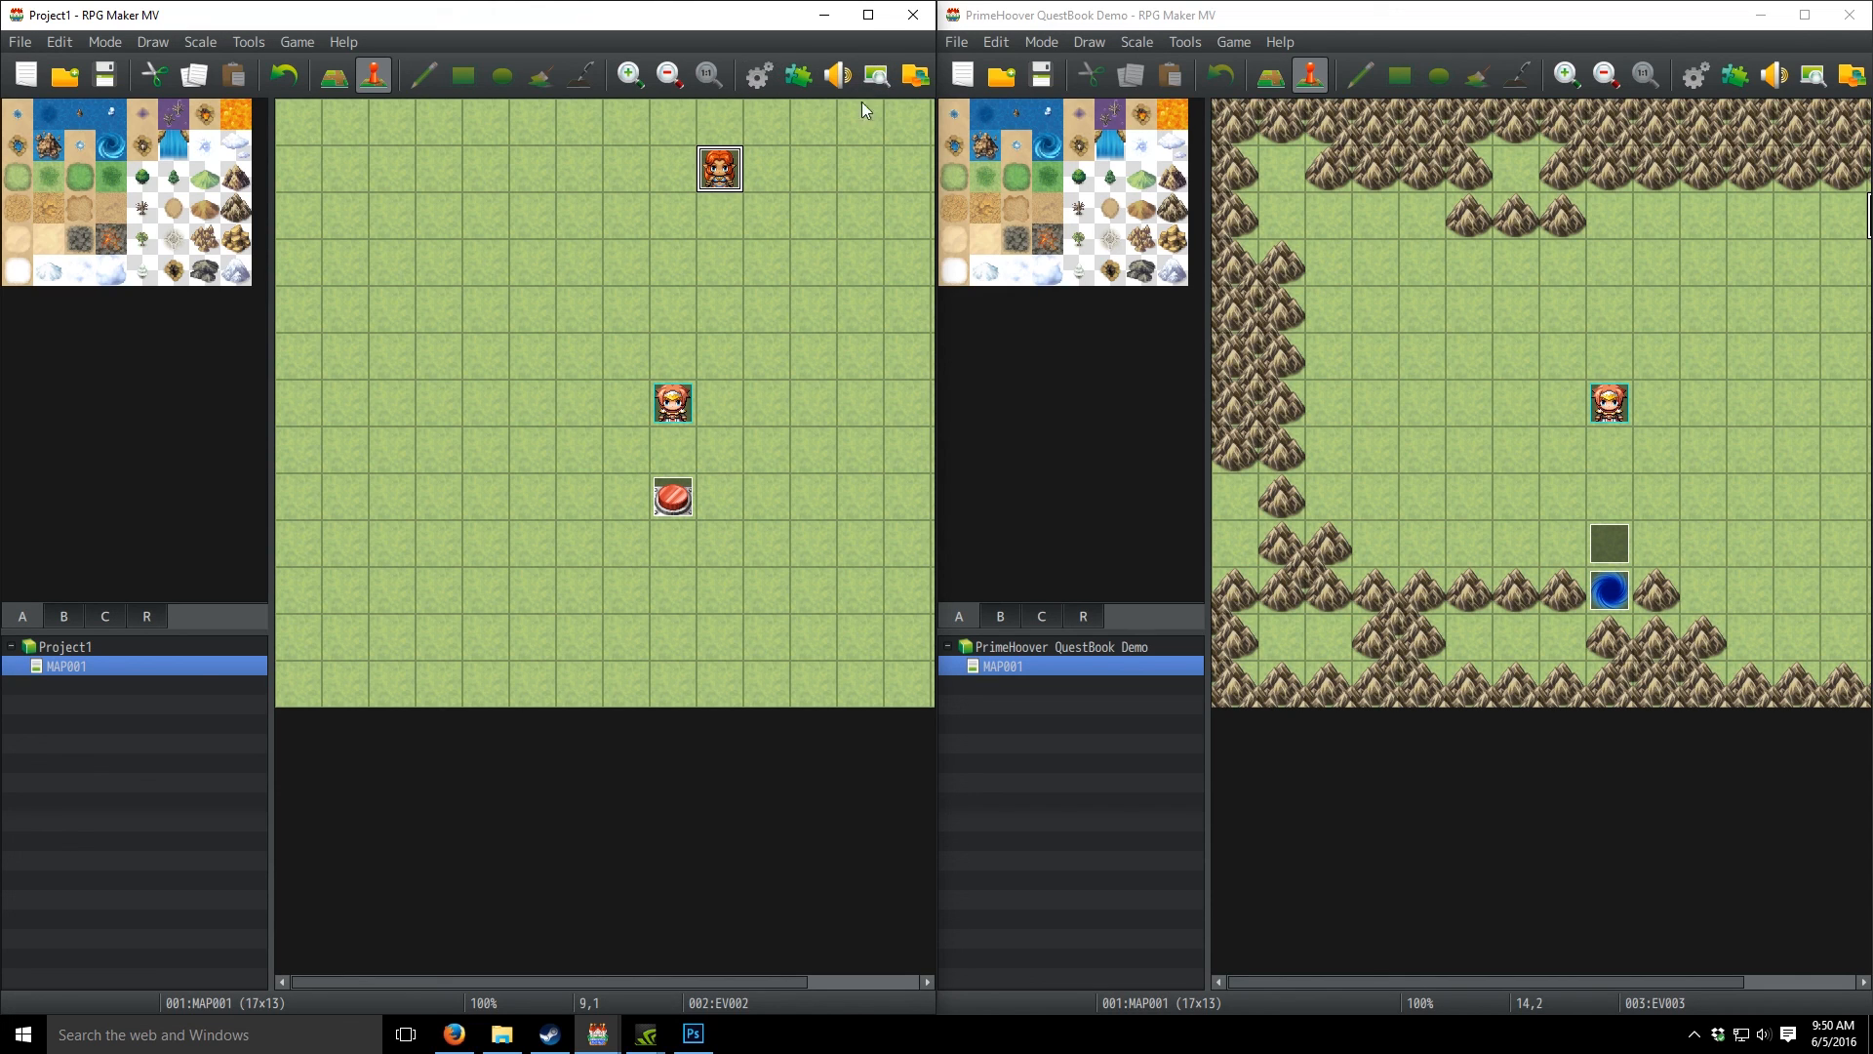
- Maximize Project1's window, start a playtest and begin a new game
click(868, 15)
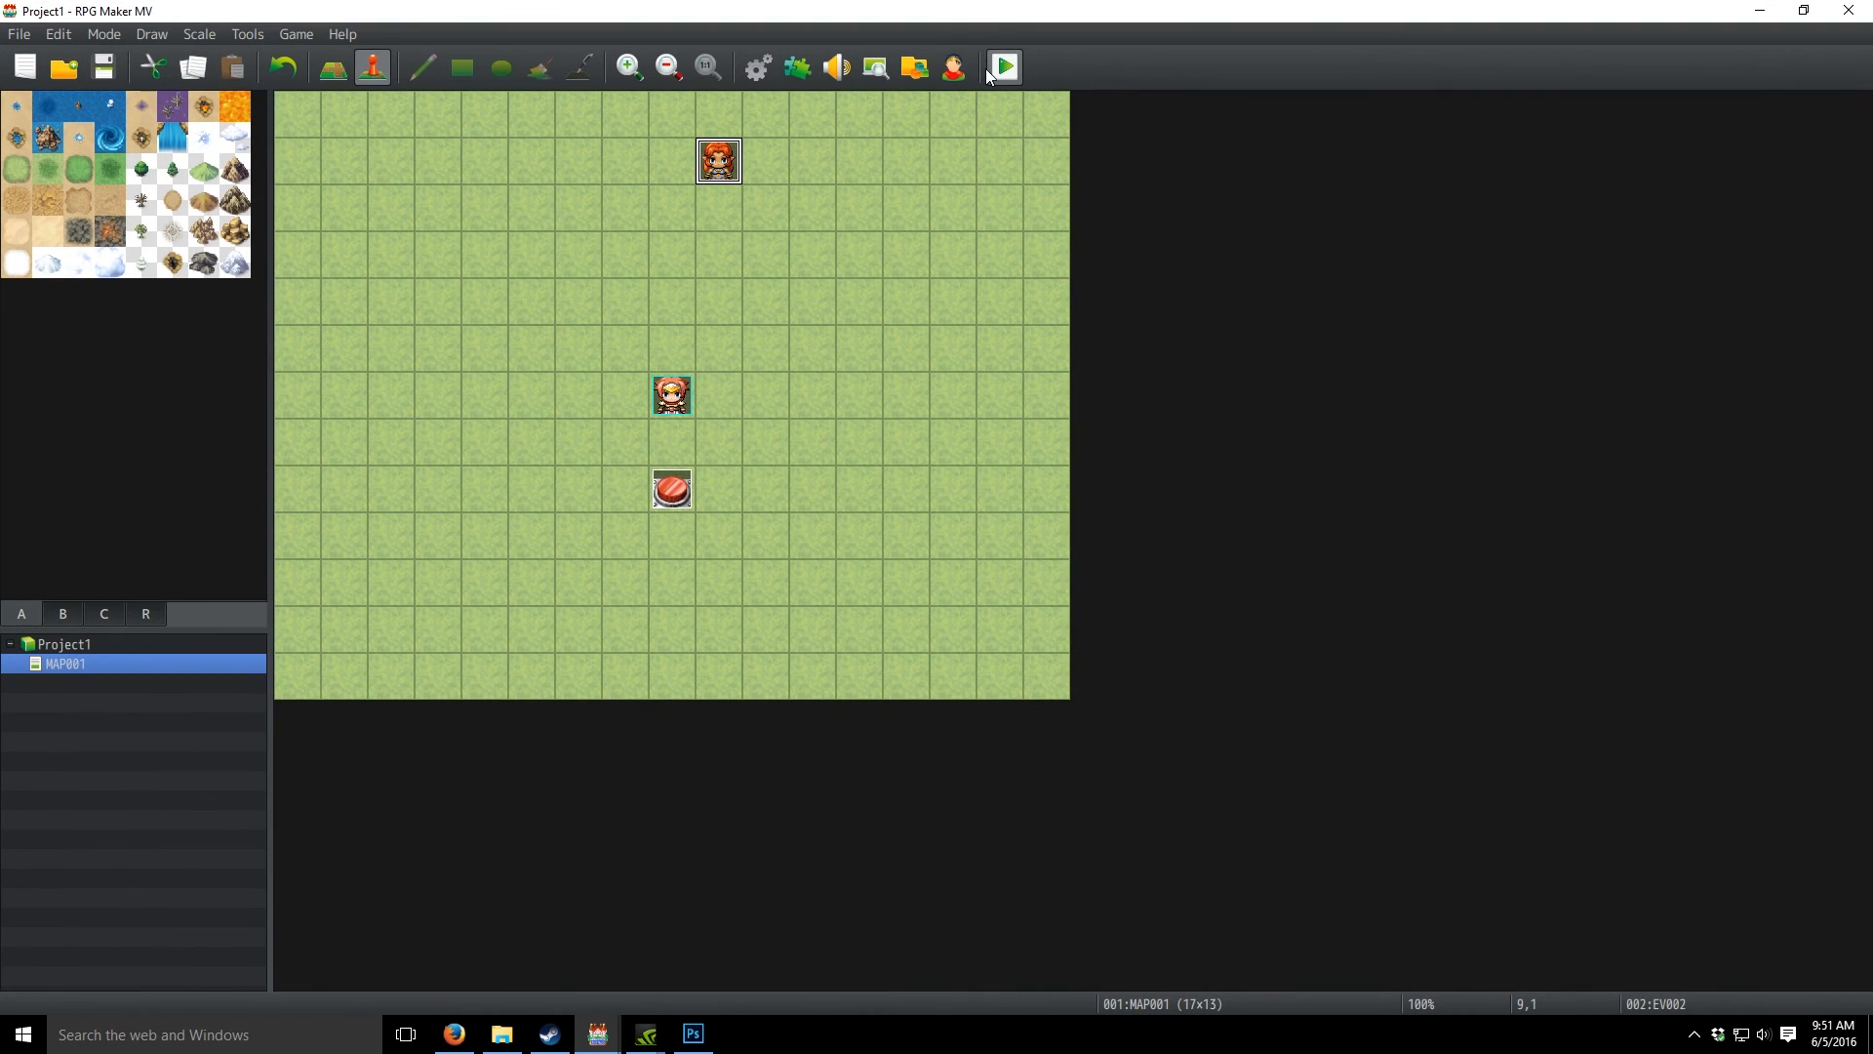
click(997, 68)
click(866, 564)
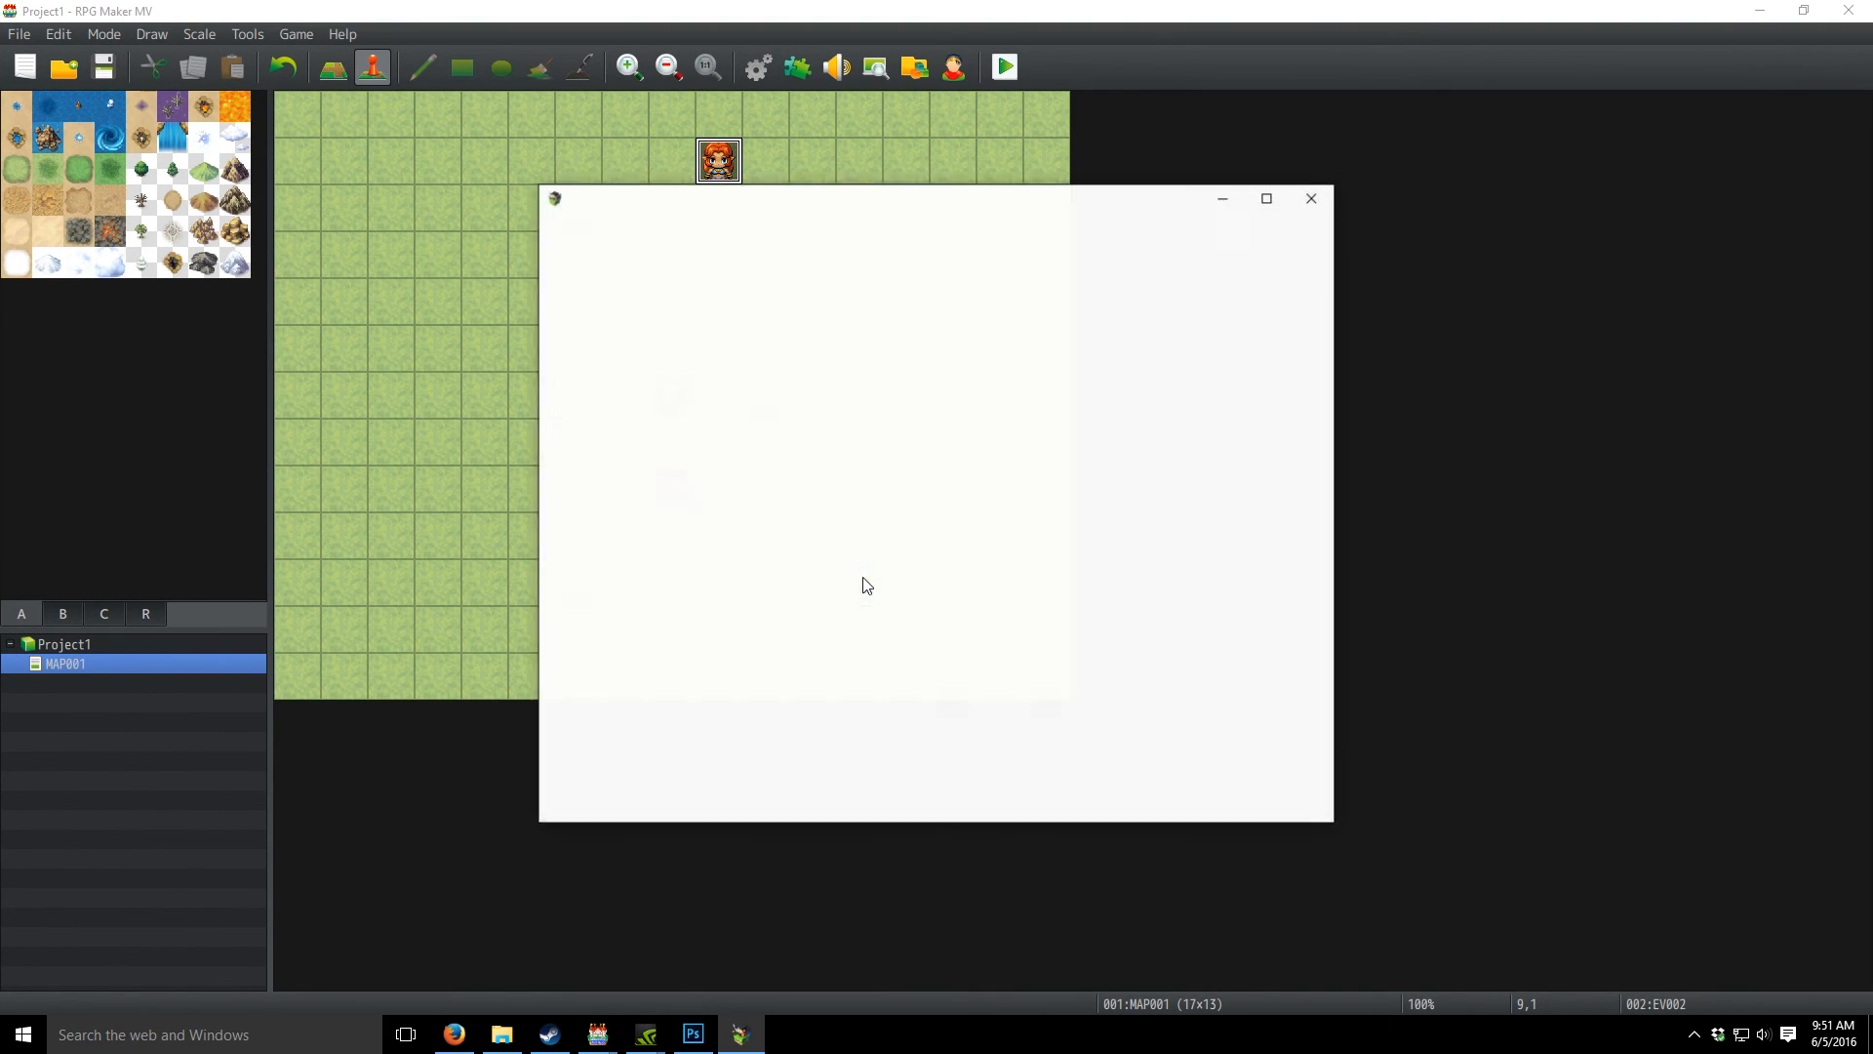
key(Return)
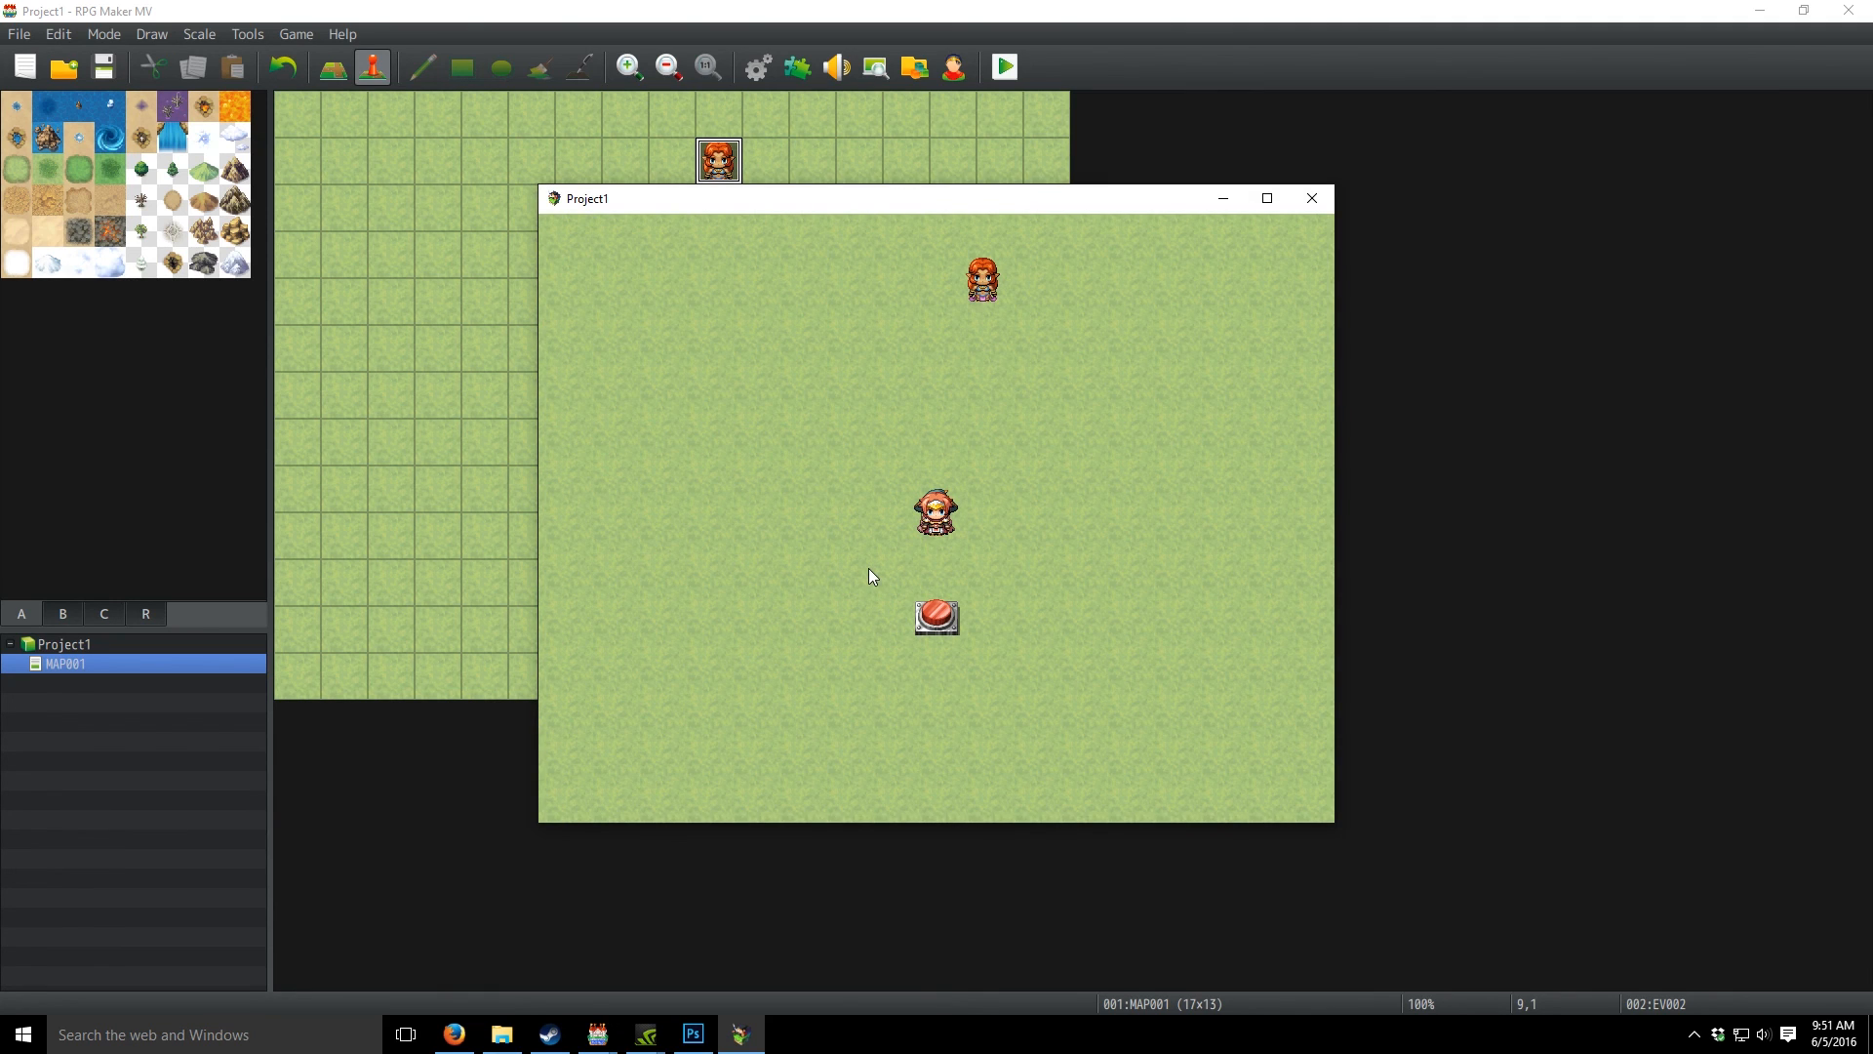
- Check the in-game Journal before any quest has been accepted, and return to the map
key(Escape)
key(Down)
key(Return)
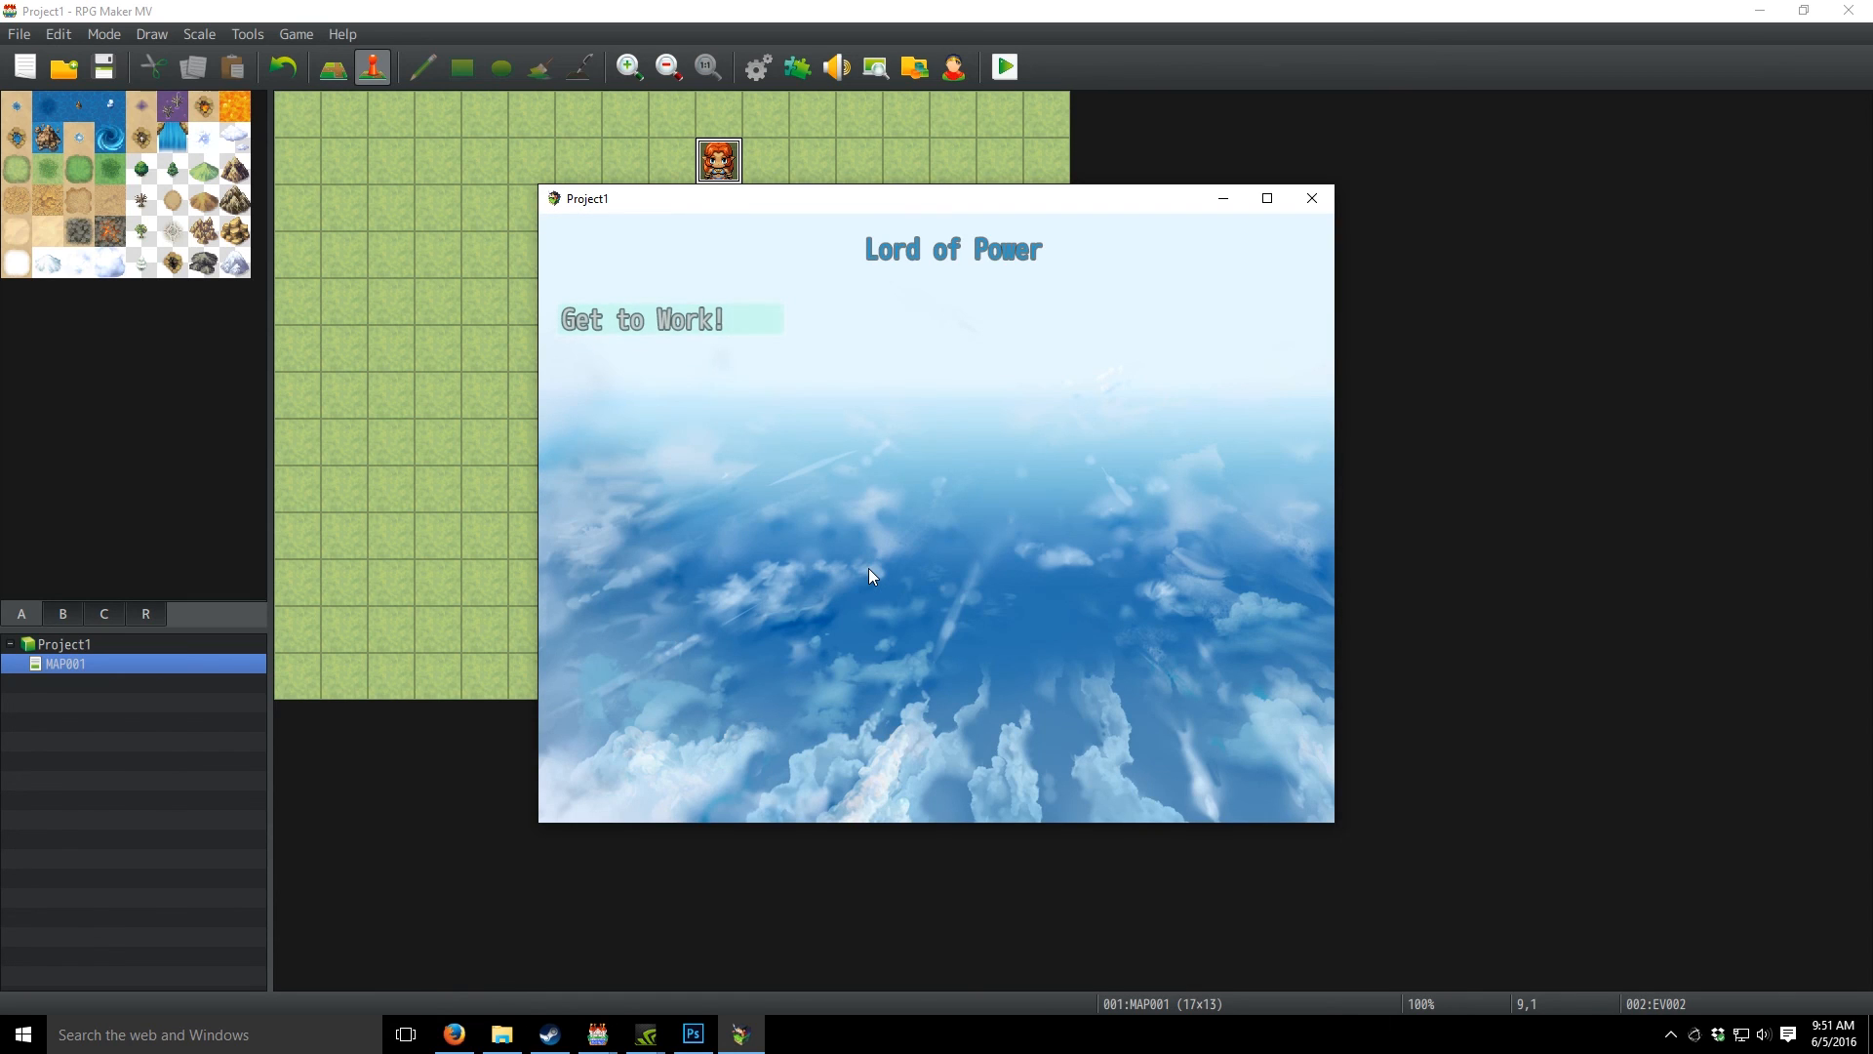
key(Escape)
key(Escape)
- Walk to the red button, activate it and advance through the dark stranger's quest message
key(Down)
key(Return)
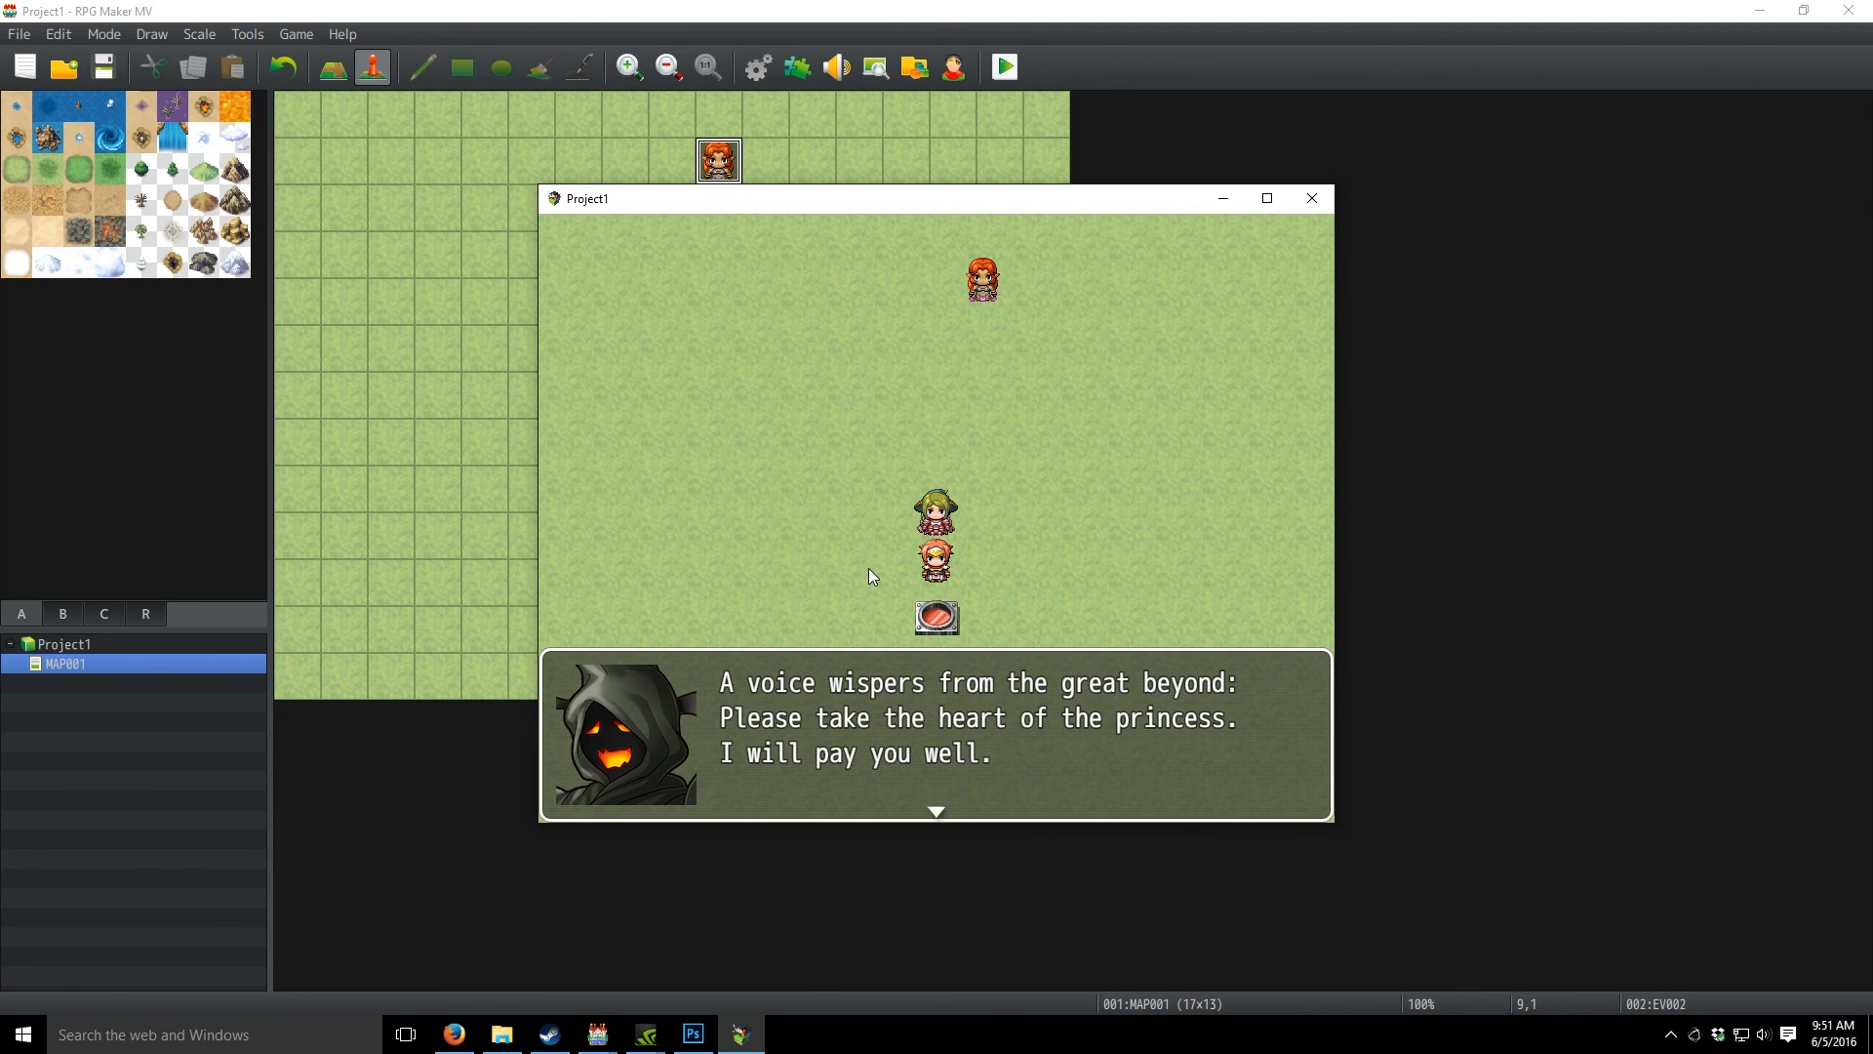
key(Return)
key(Return)
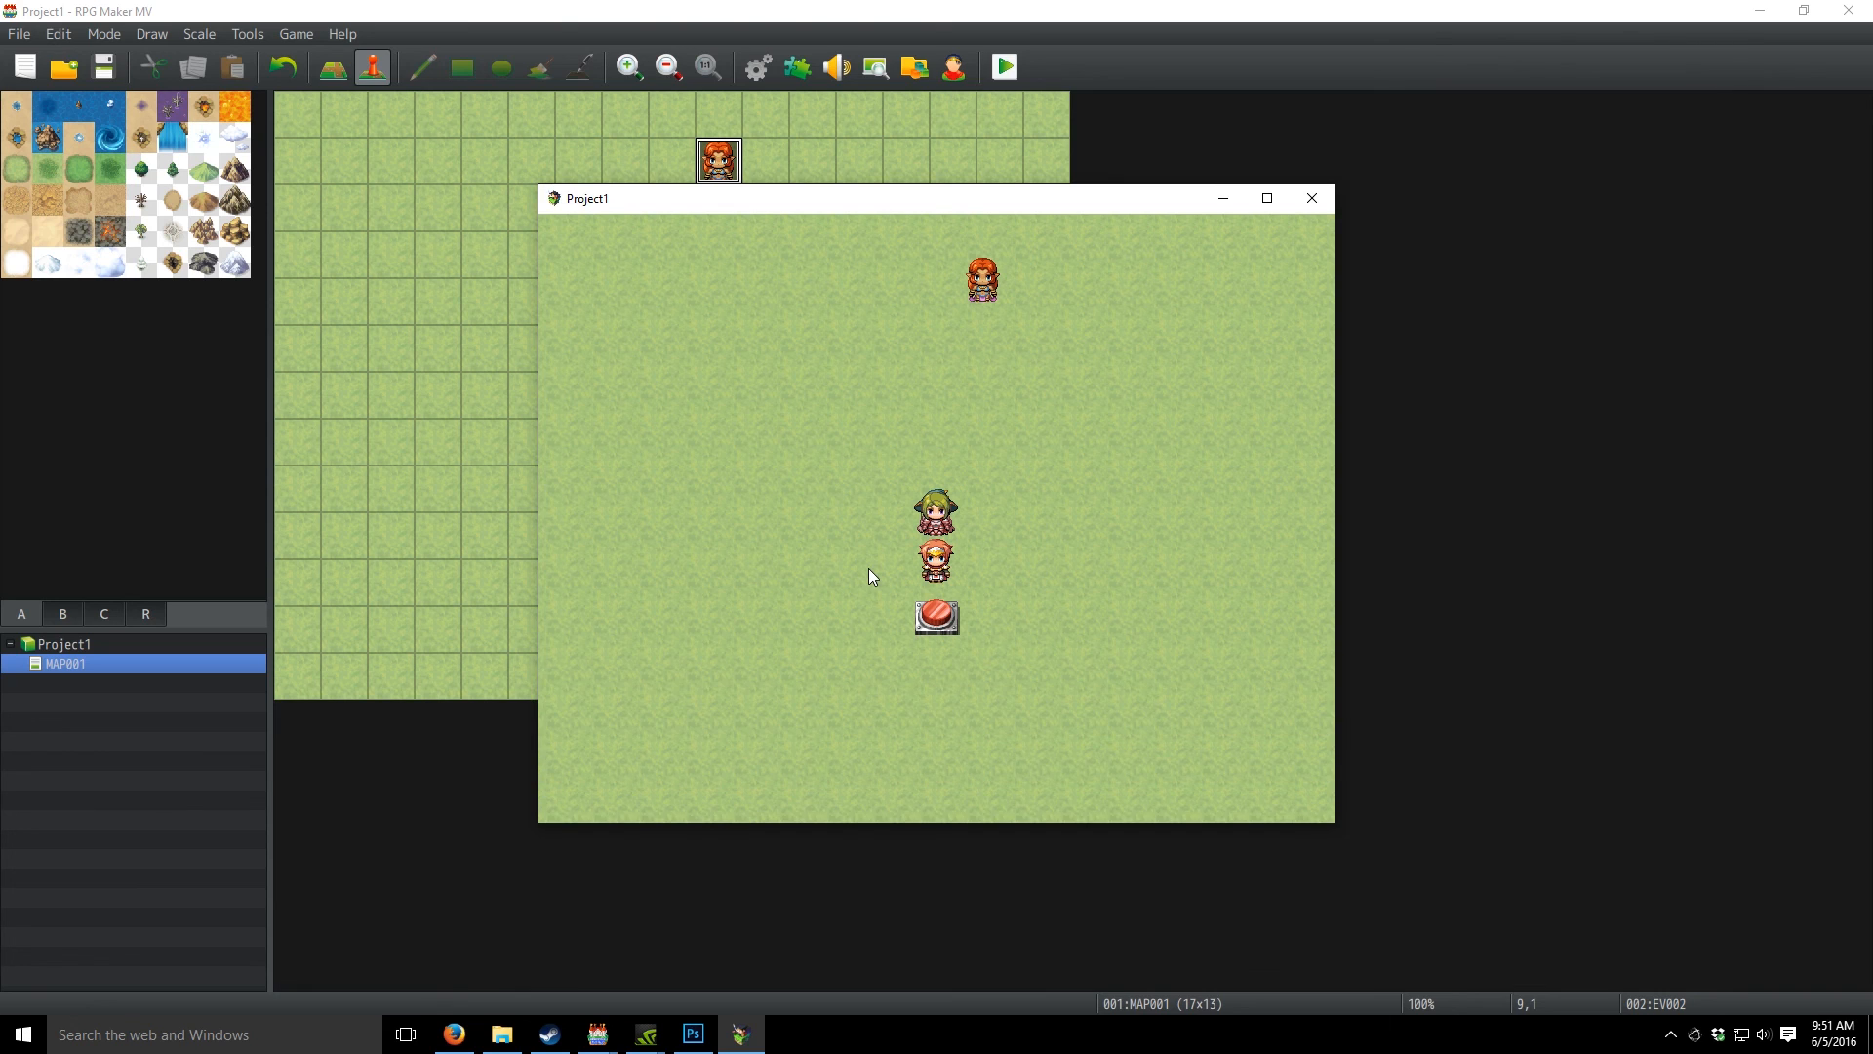
- Read the Princess's Heart quest description in the Journal, and return to the map
key(Escape)
key(Down)
key(Return)
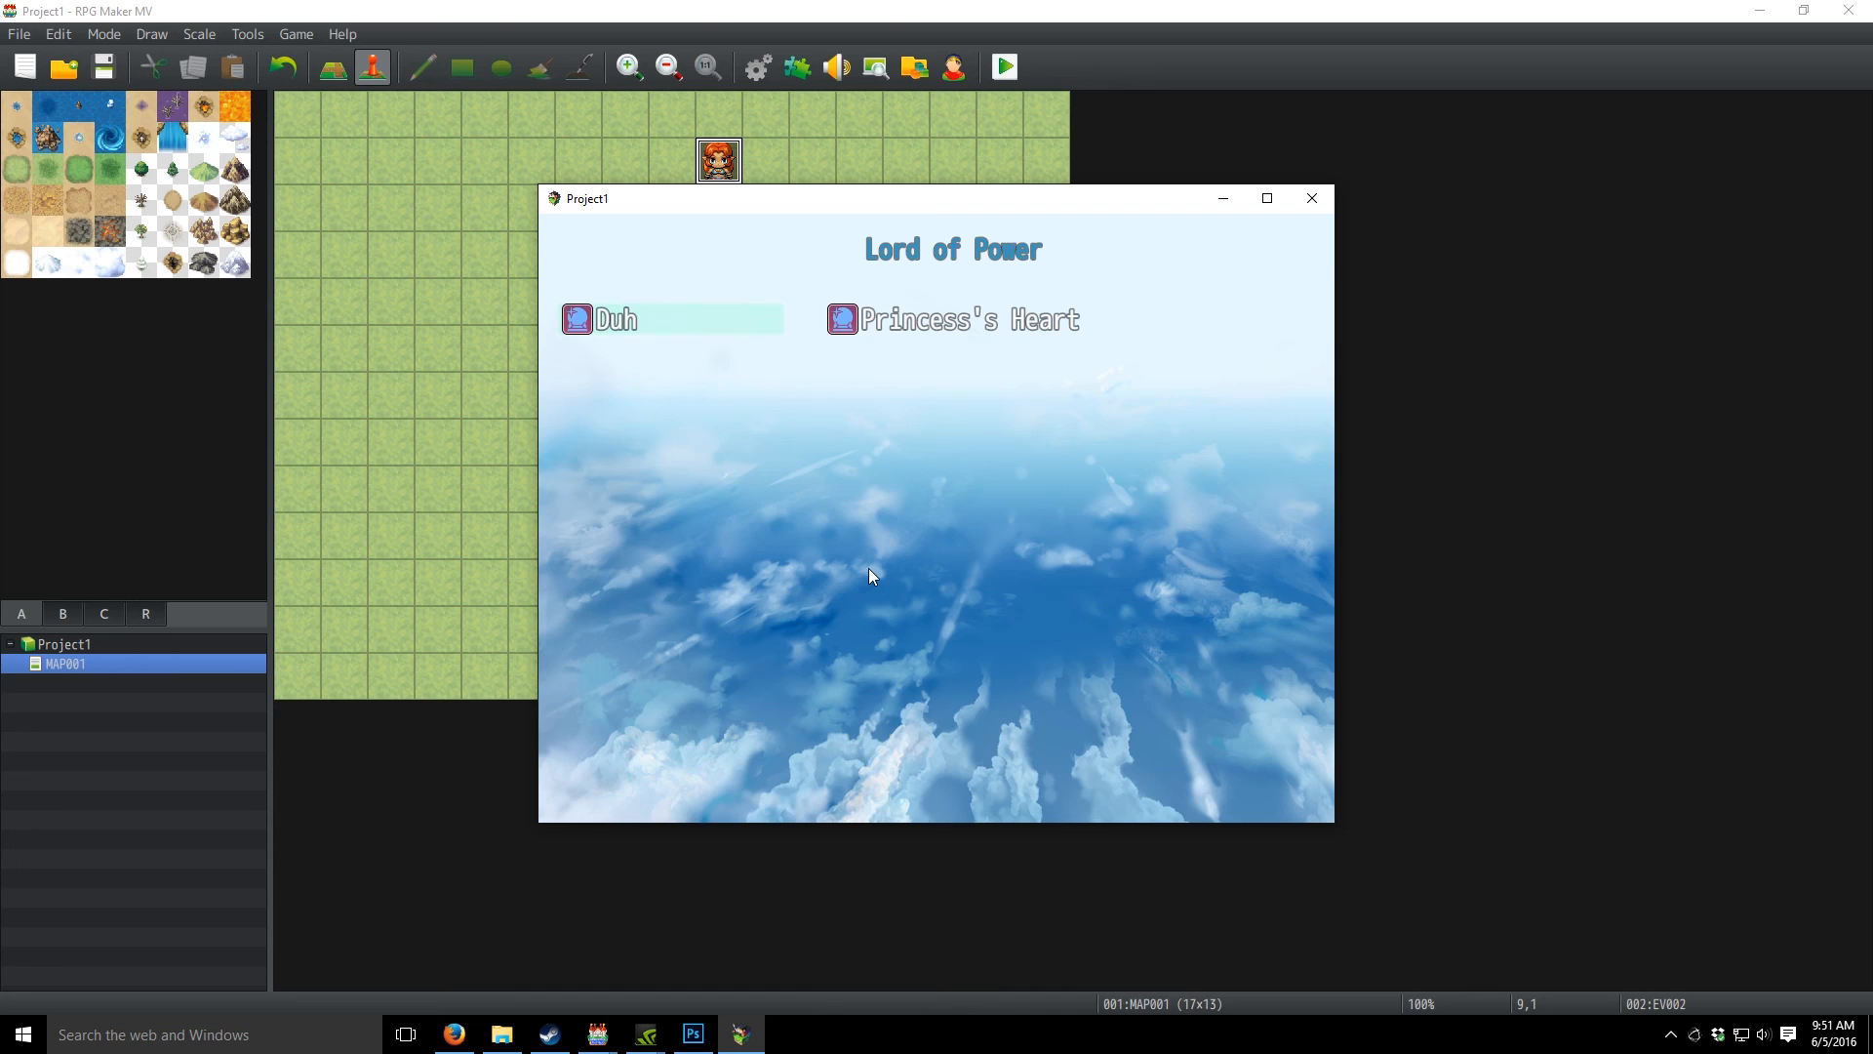
key(Return)
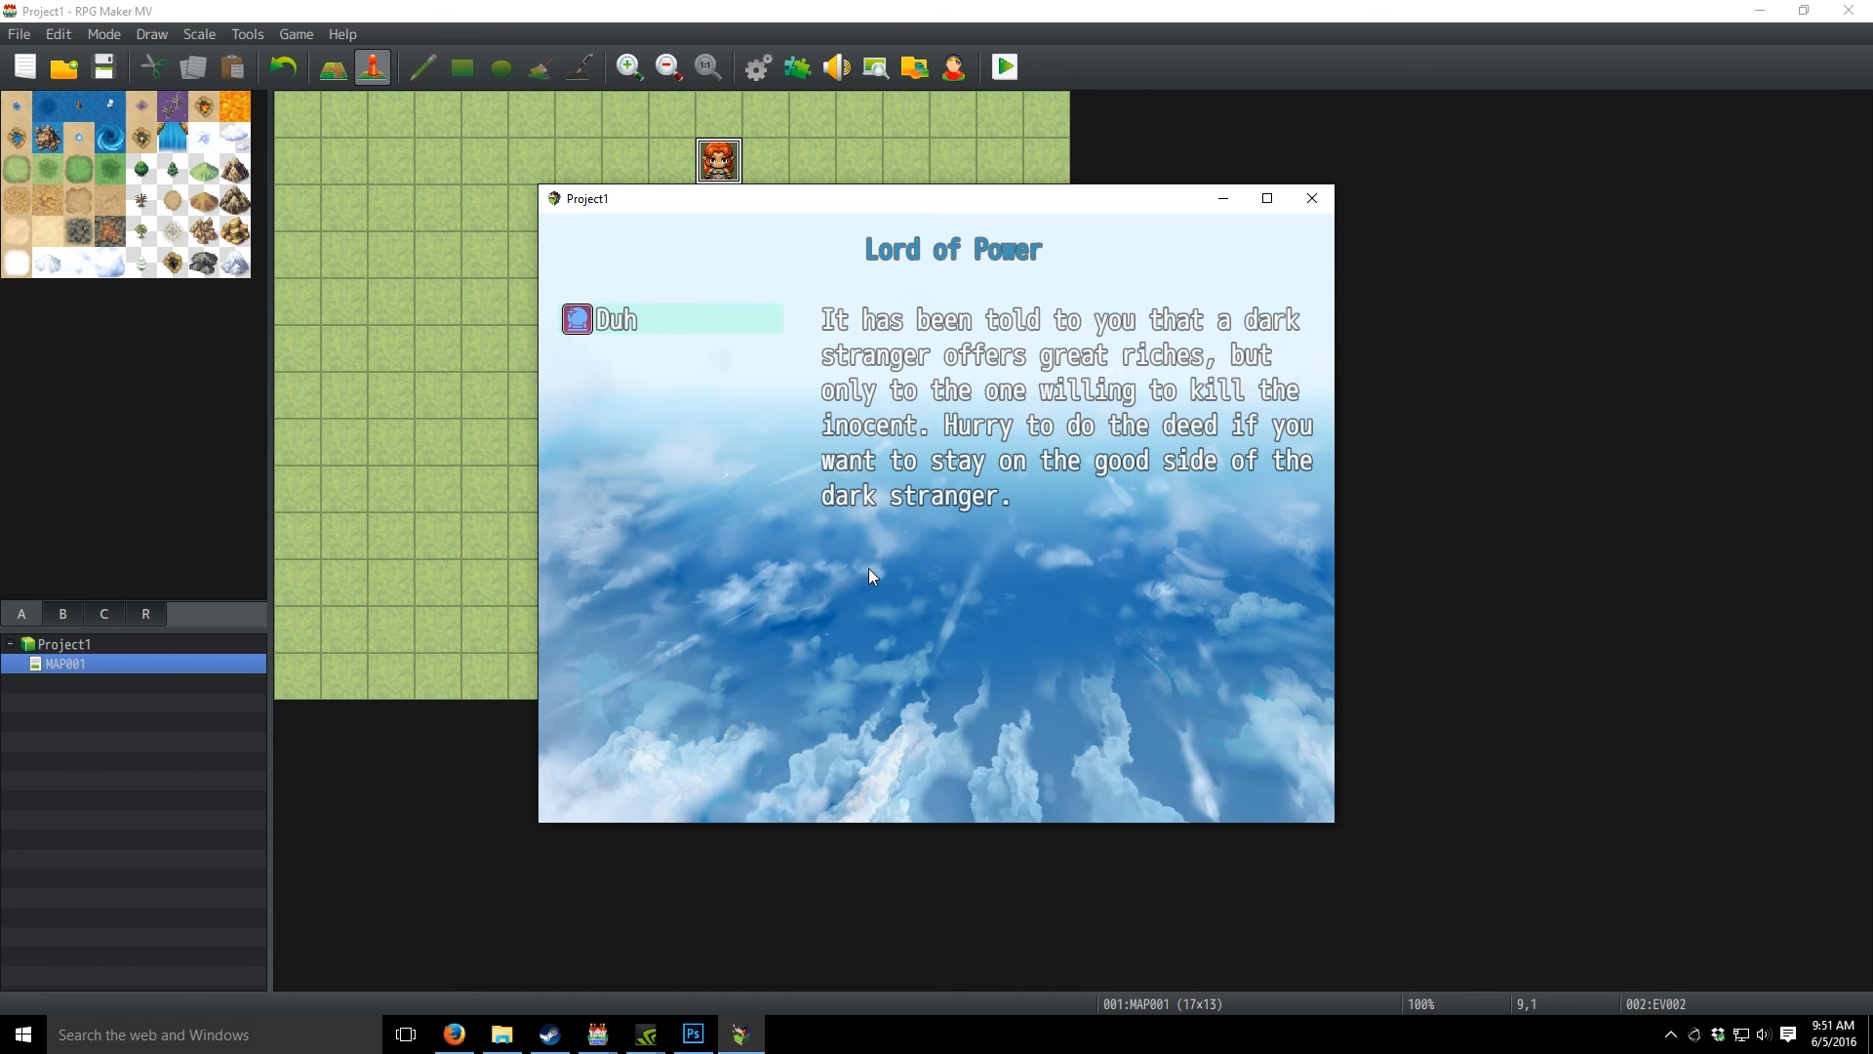
key(Escape)
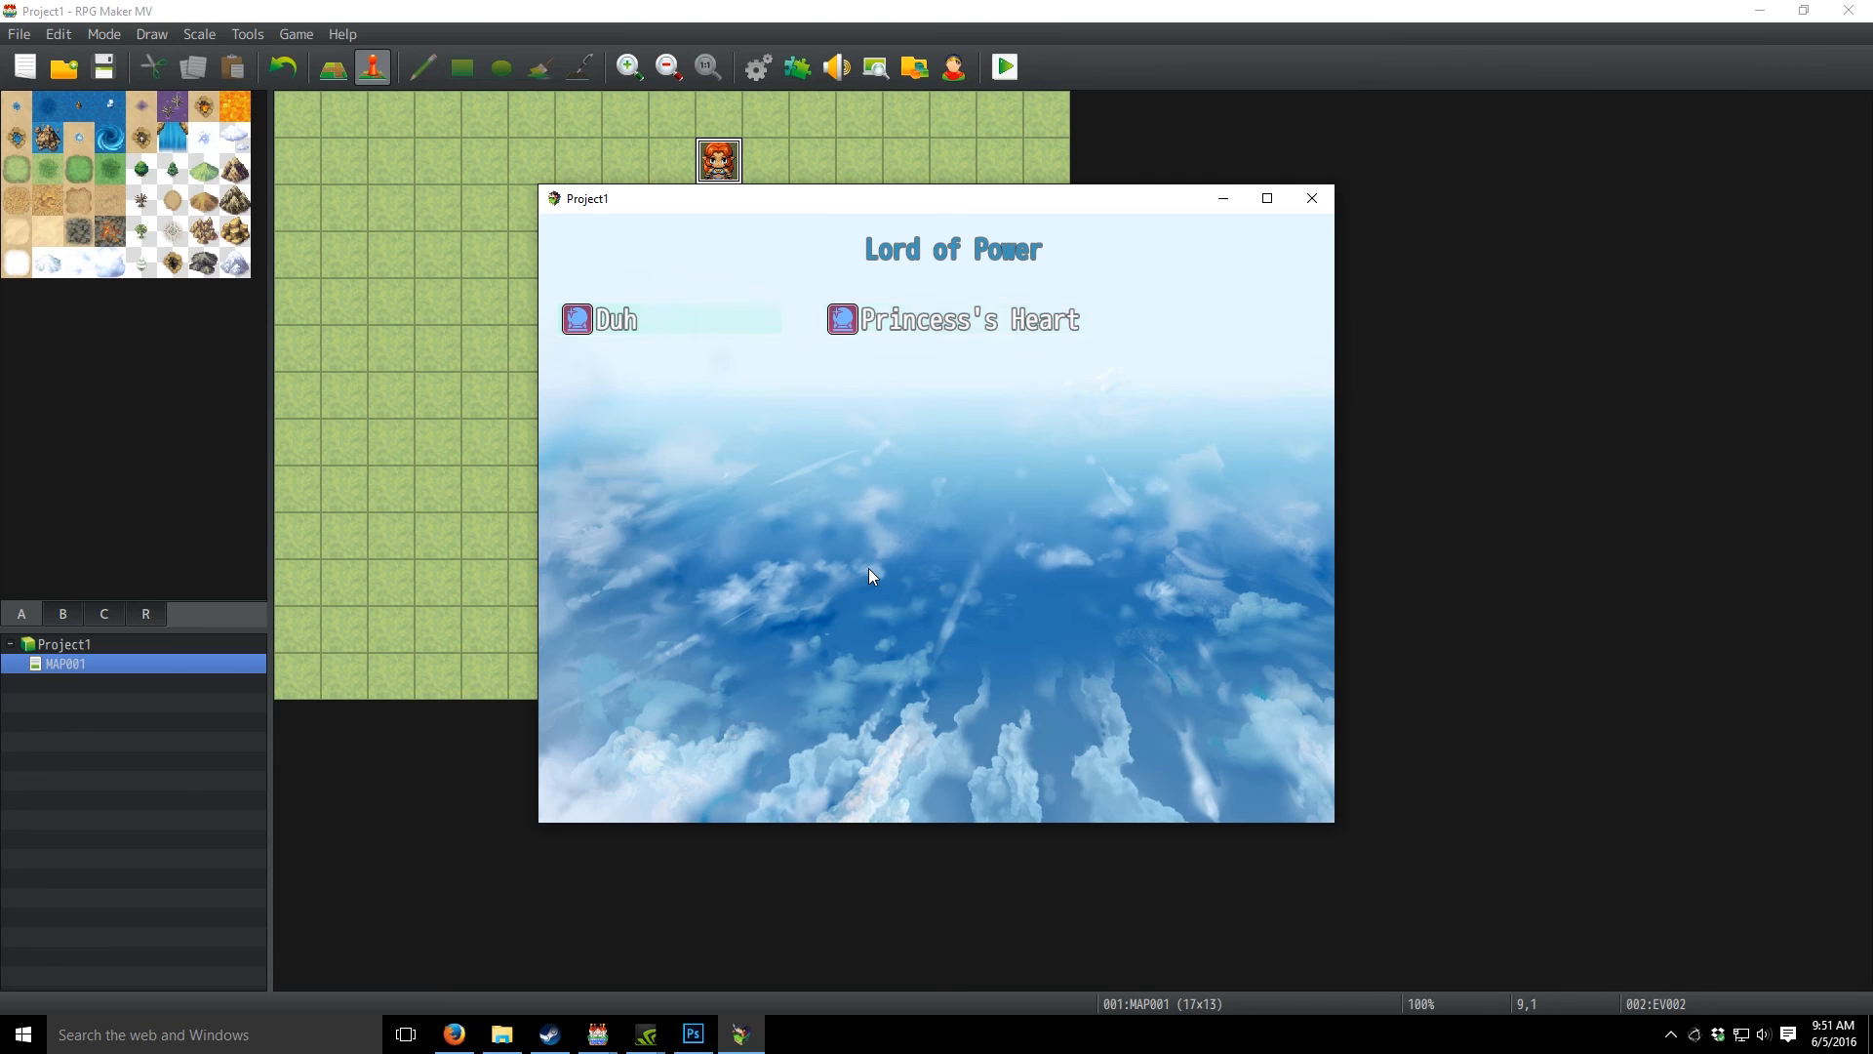
key(Escape)
key(Escape)
- Walk the party up to the princess, talk to her and advance through her plea
key(Right)
key(Up)
key(Up)
key(Up)
key(Up)
key(Up)
key(Return)
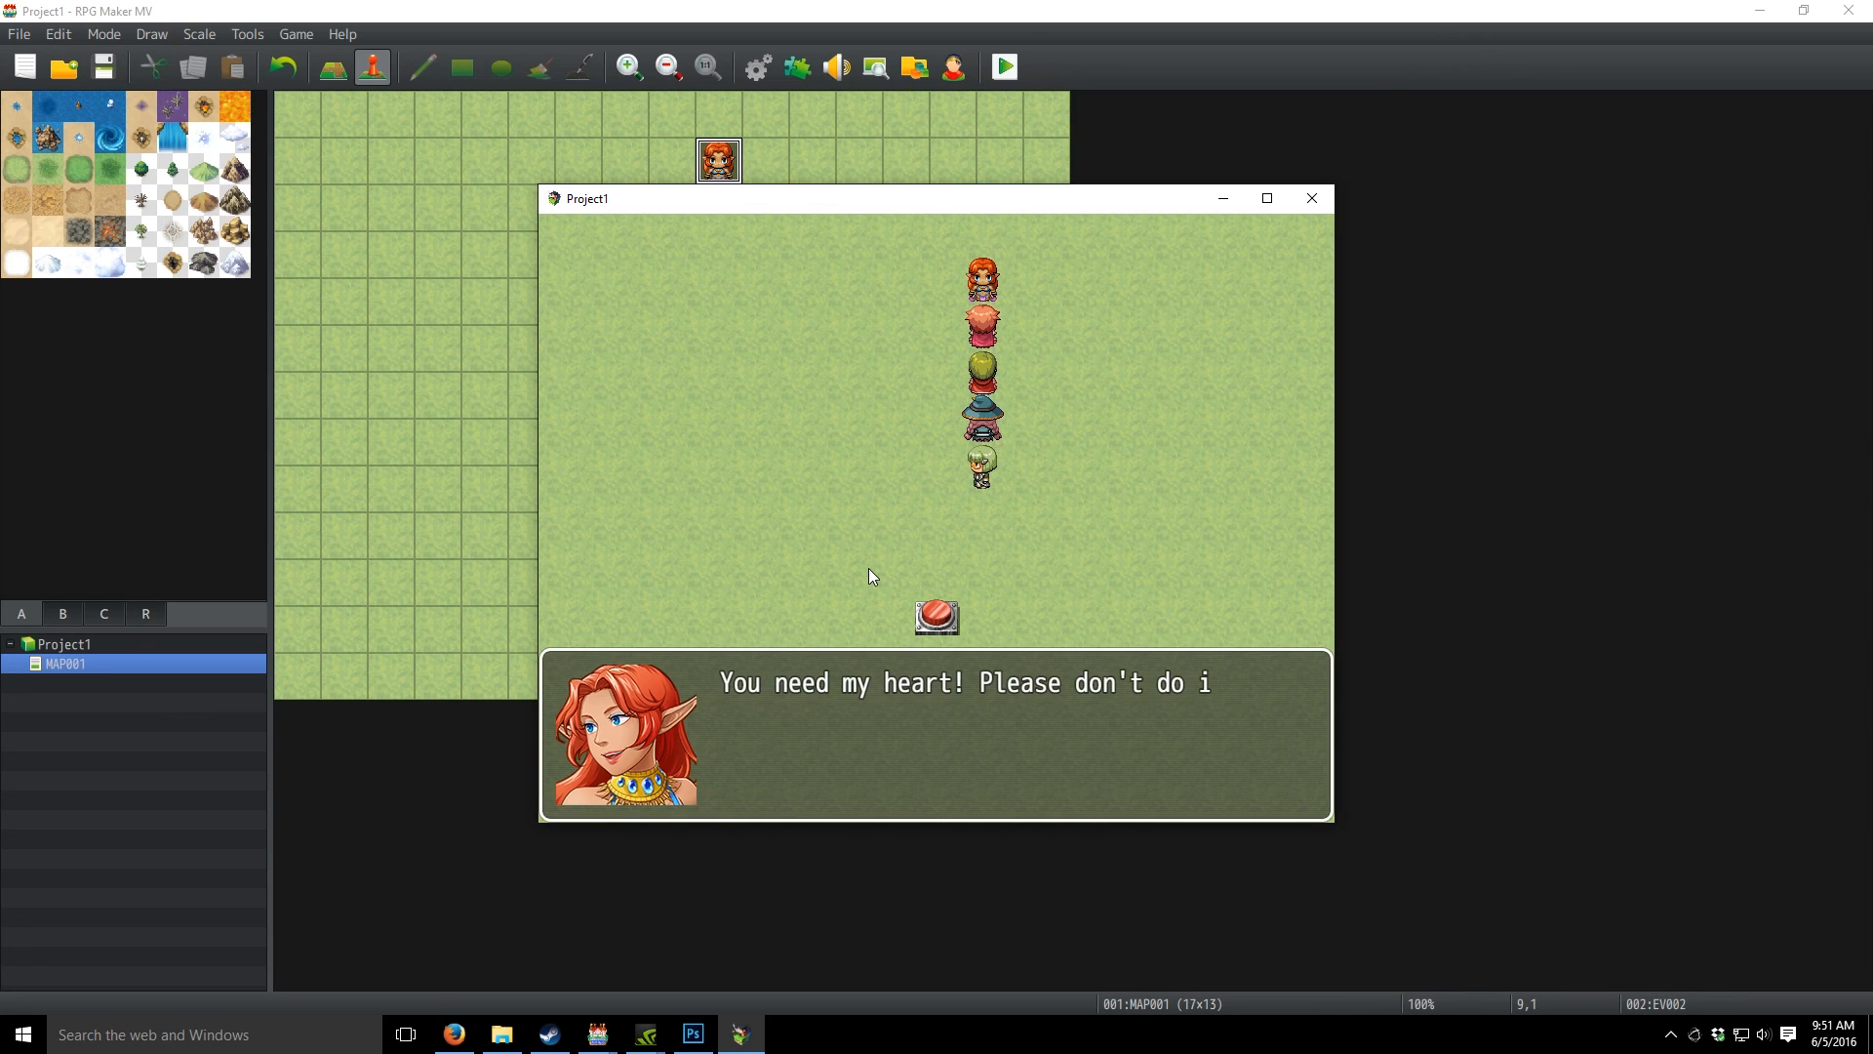
key(Return)
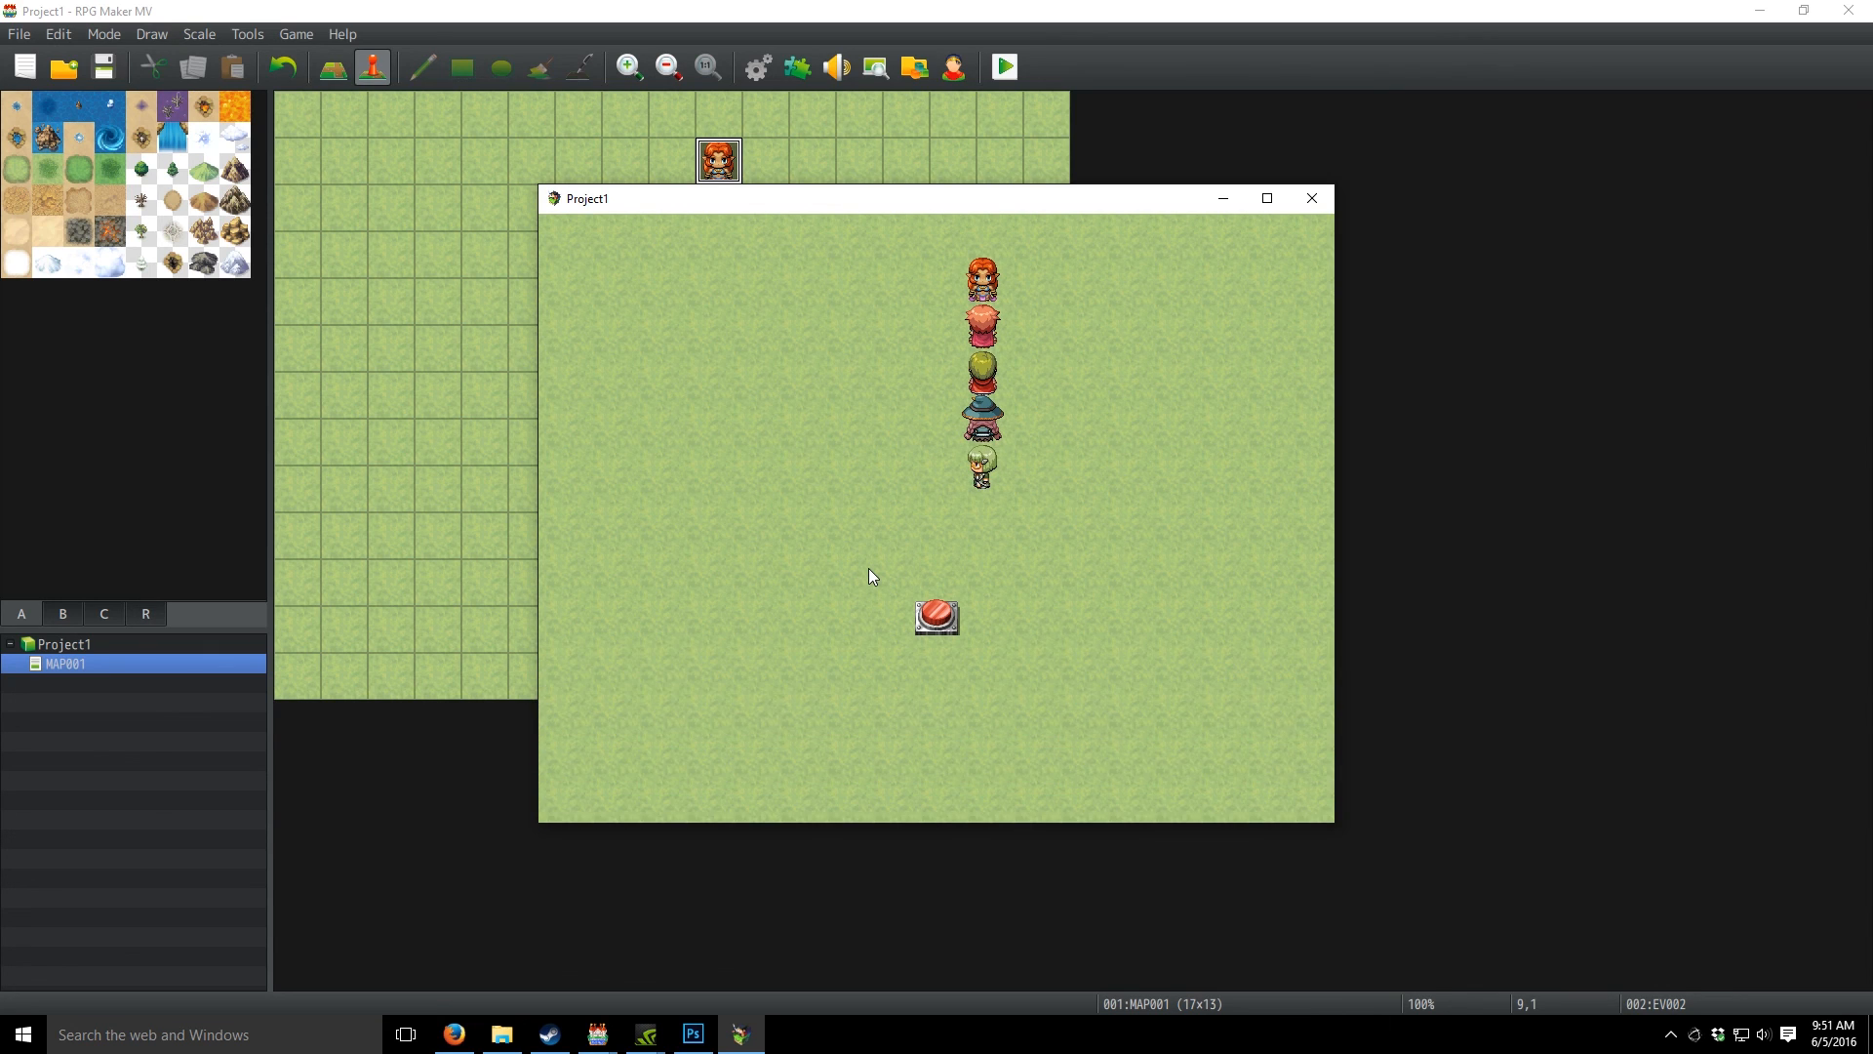
- Read the updated Princess's Heart entry in the Journal, and return to the map
key(Escape)
key(Return)
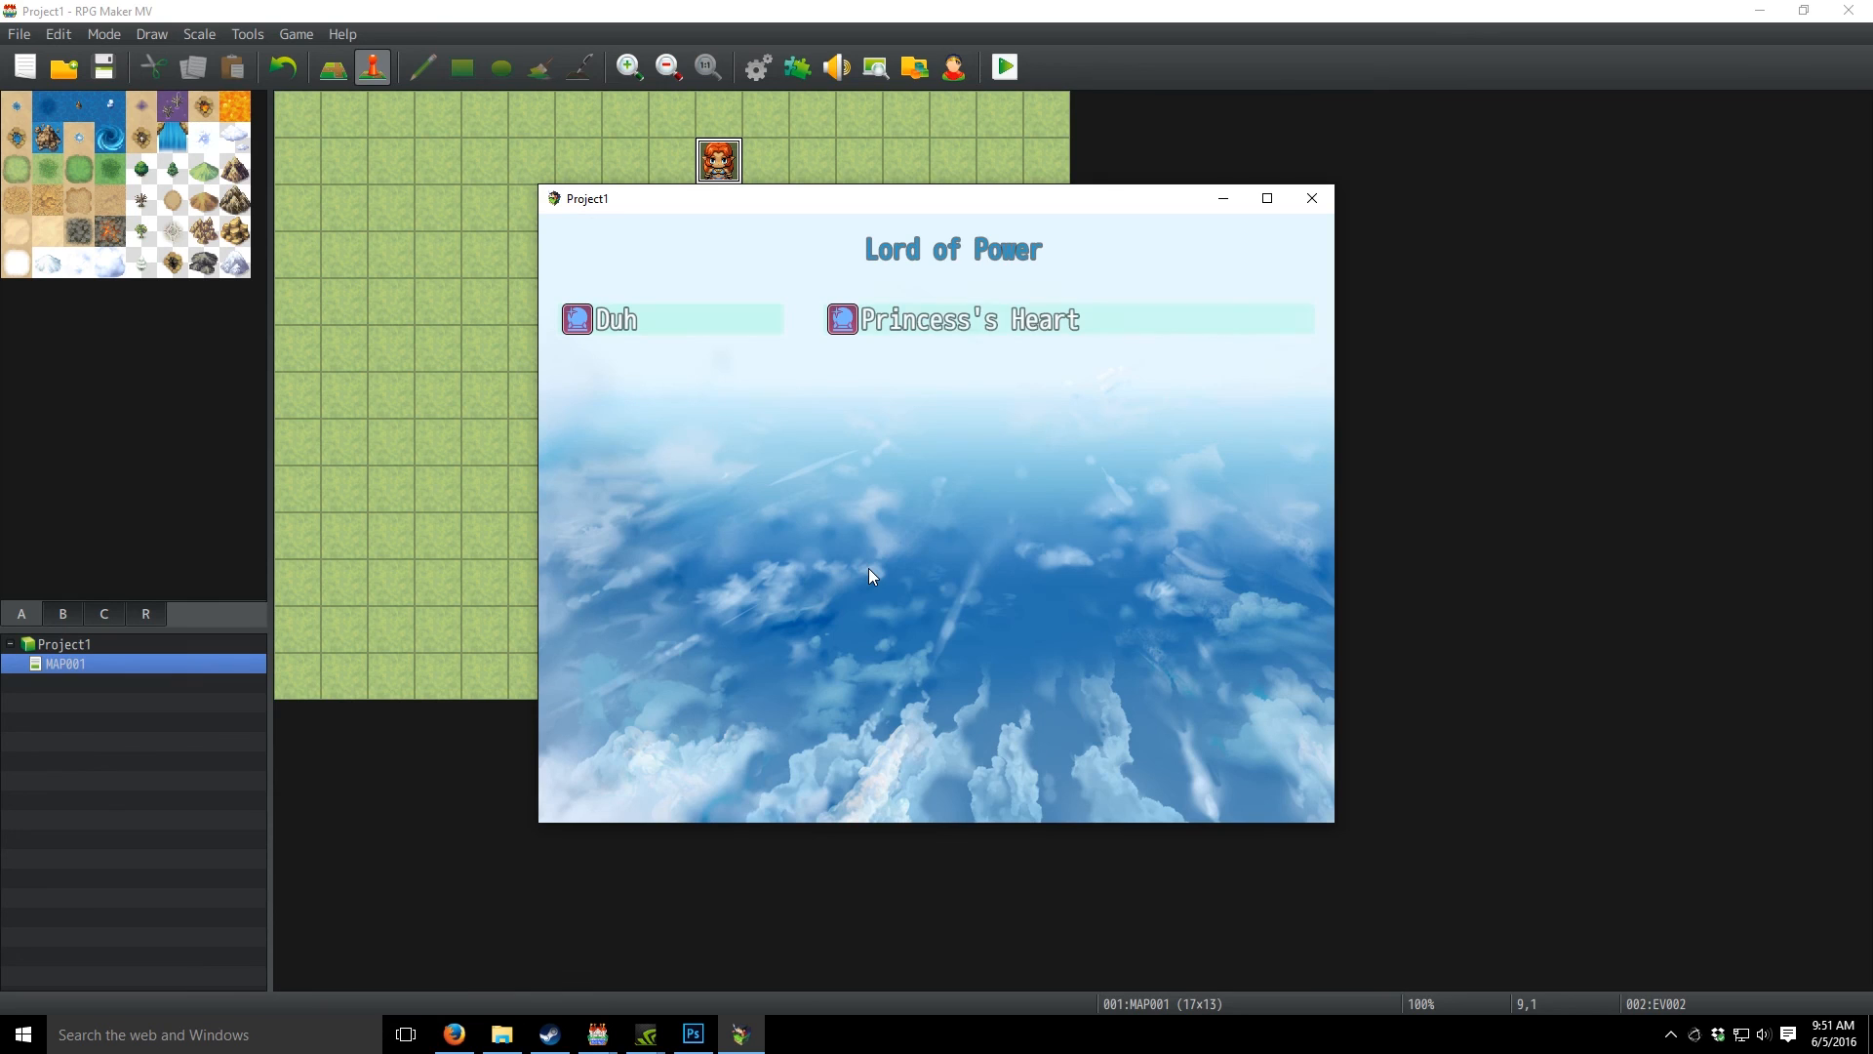
key(Return)
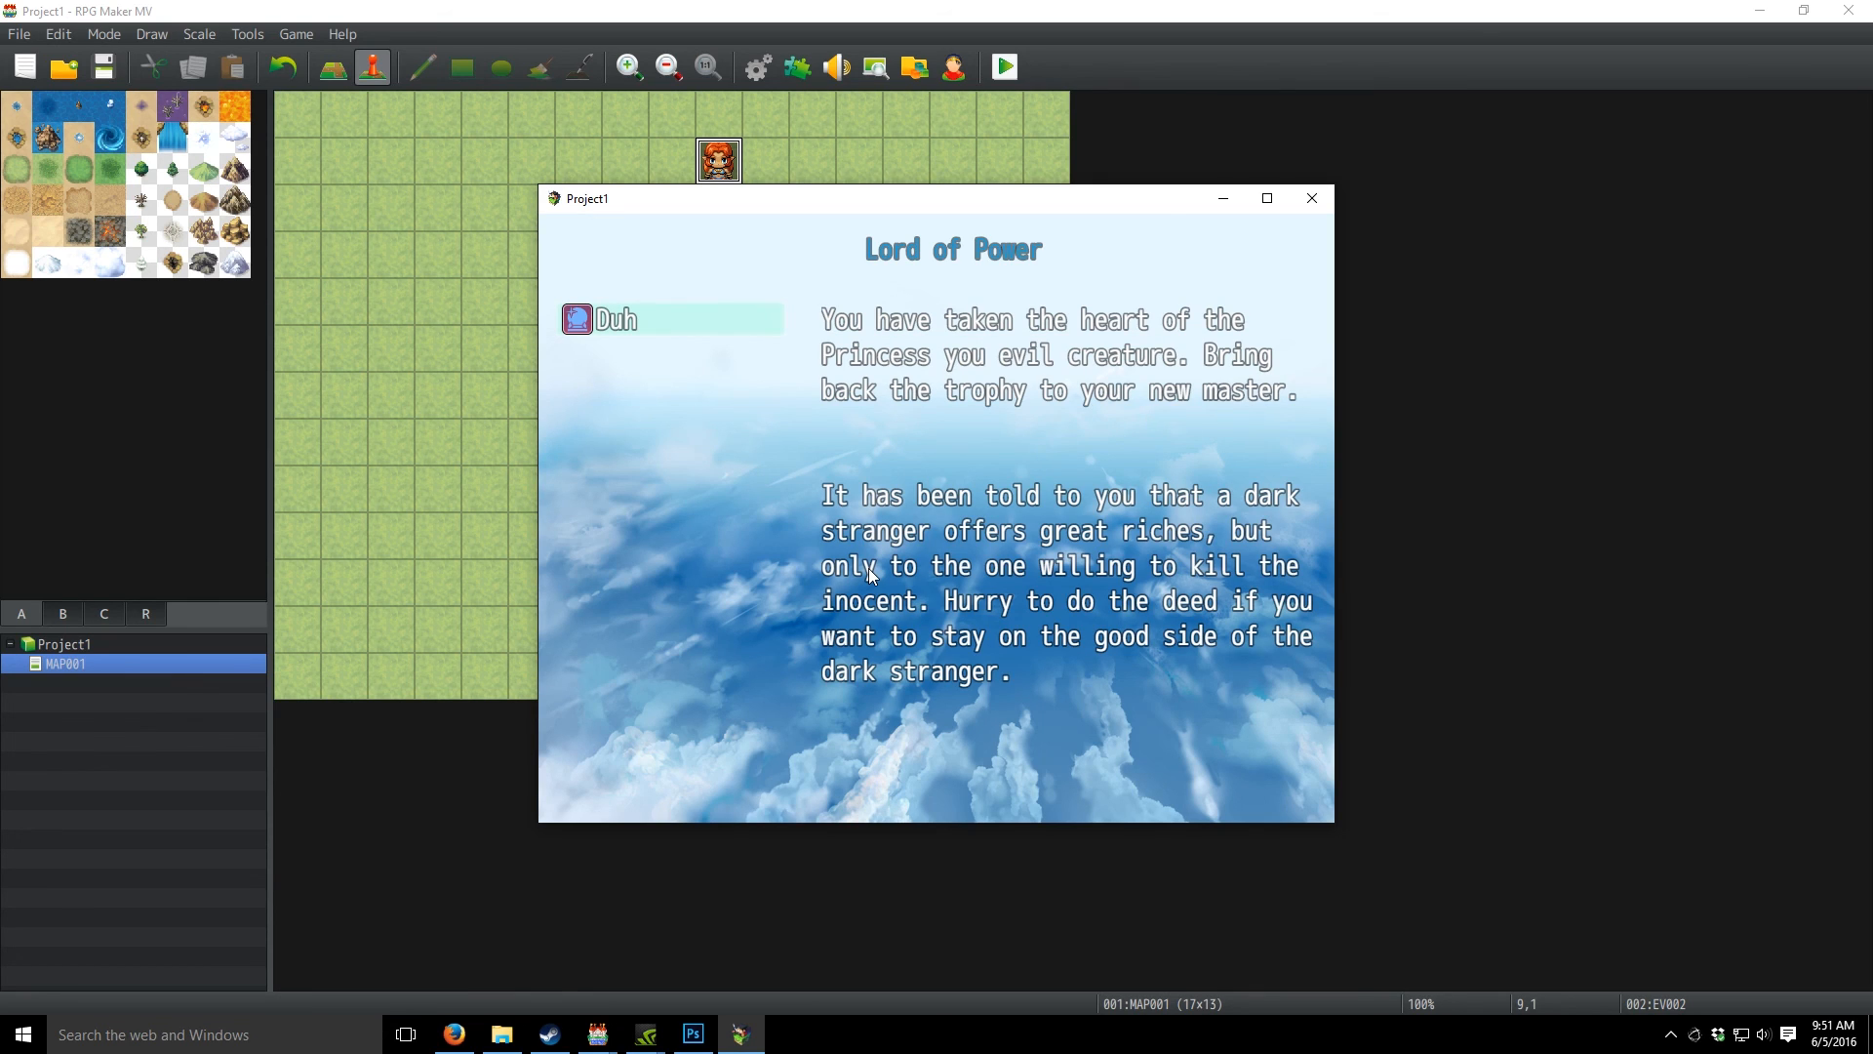
key(Escape)
key(Escape)
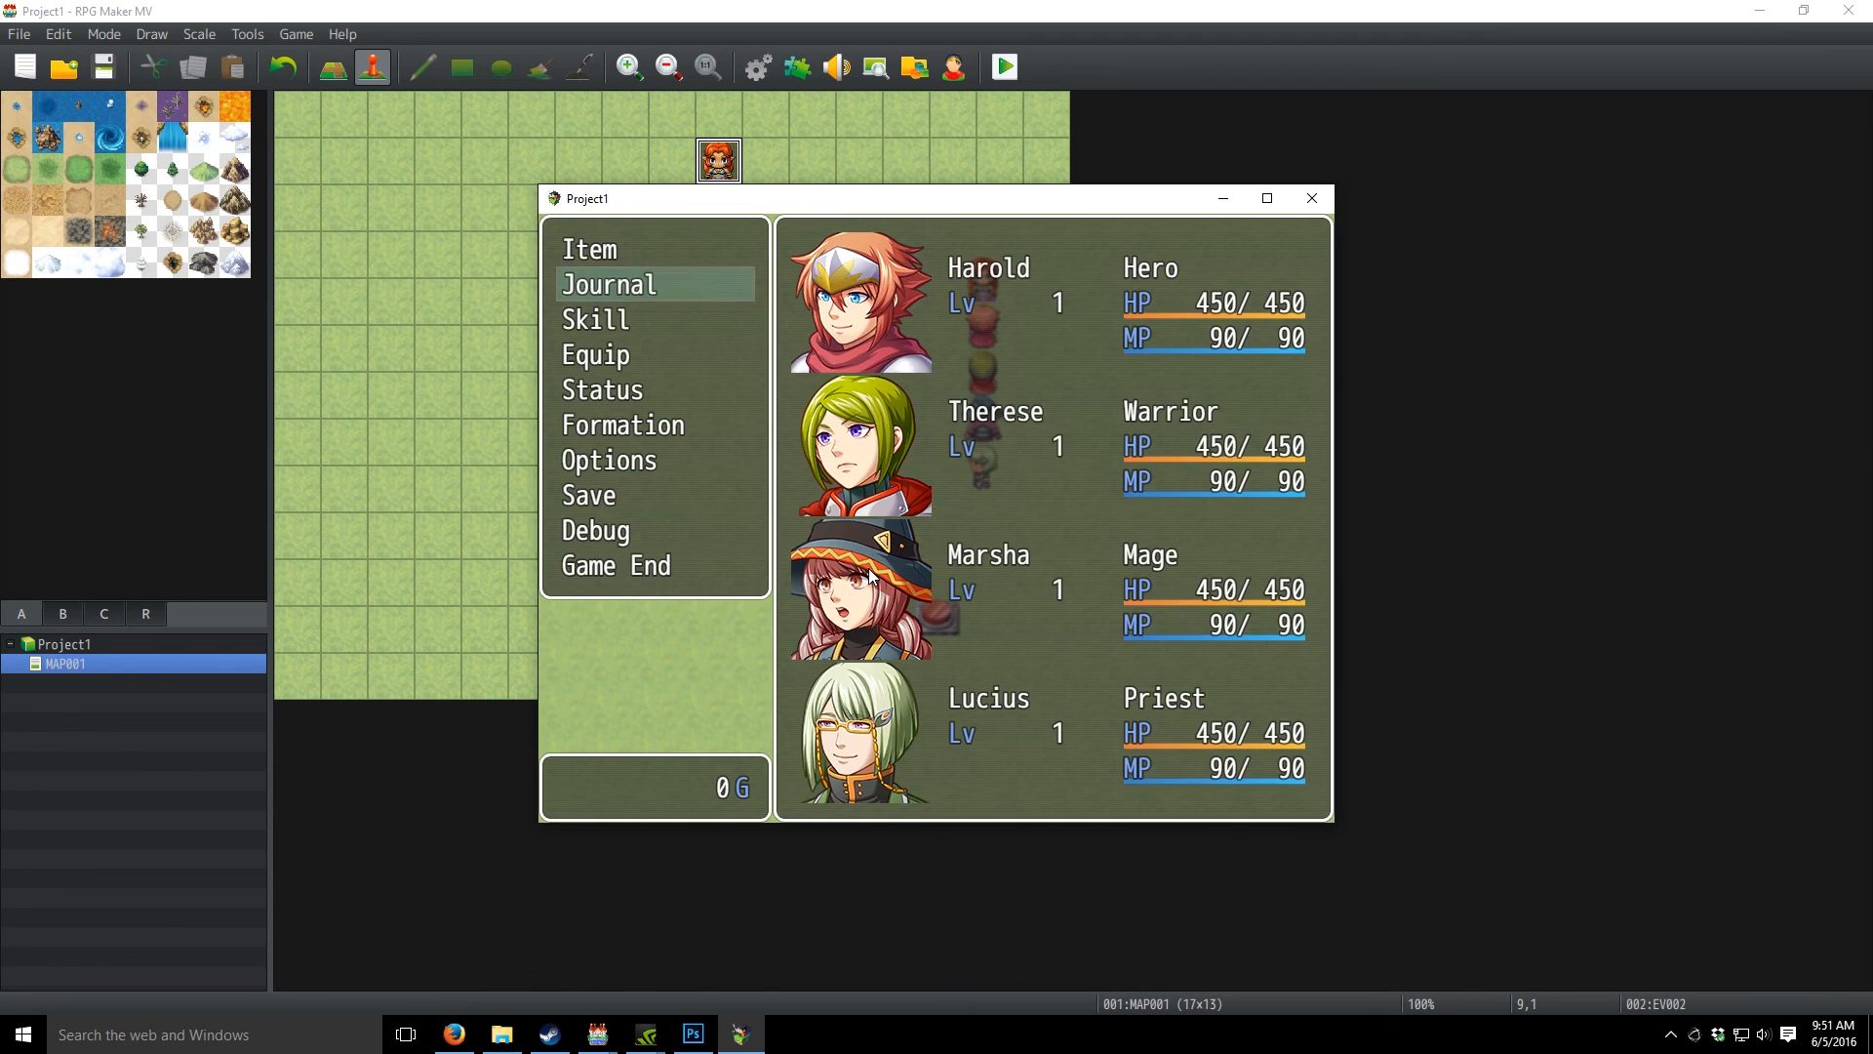
key(Escape)
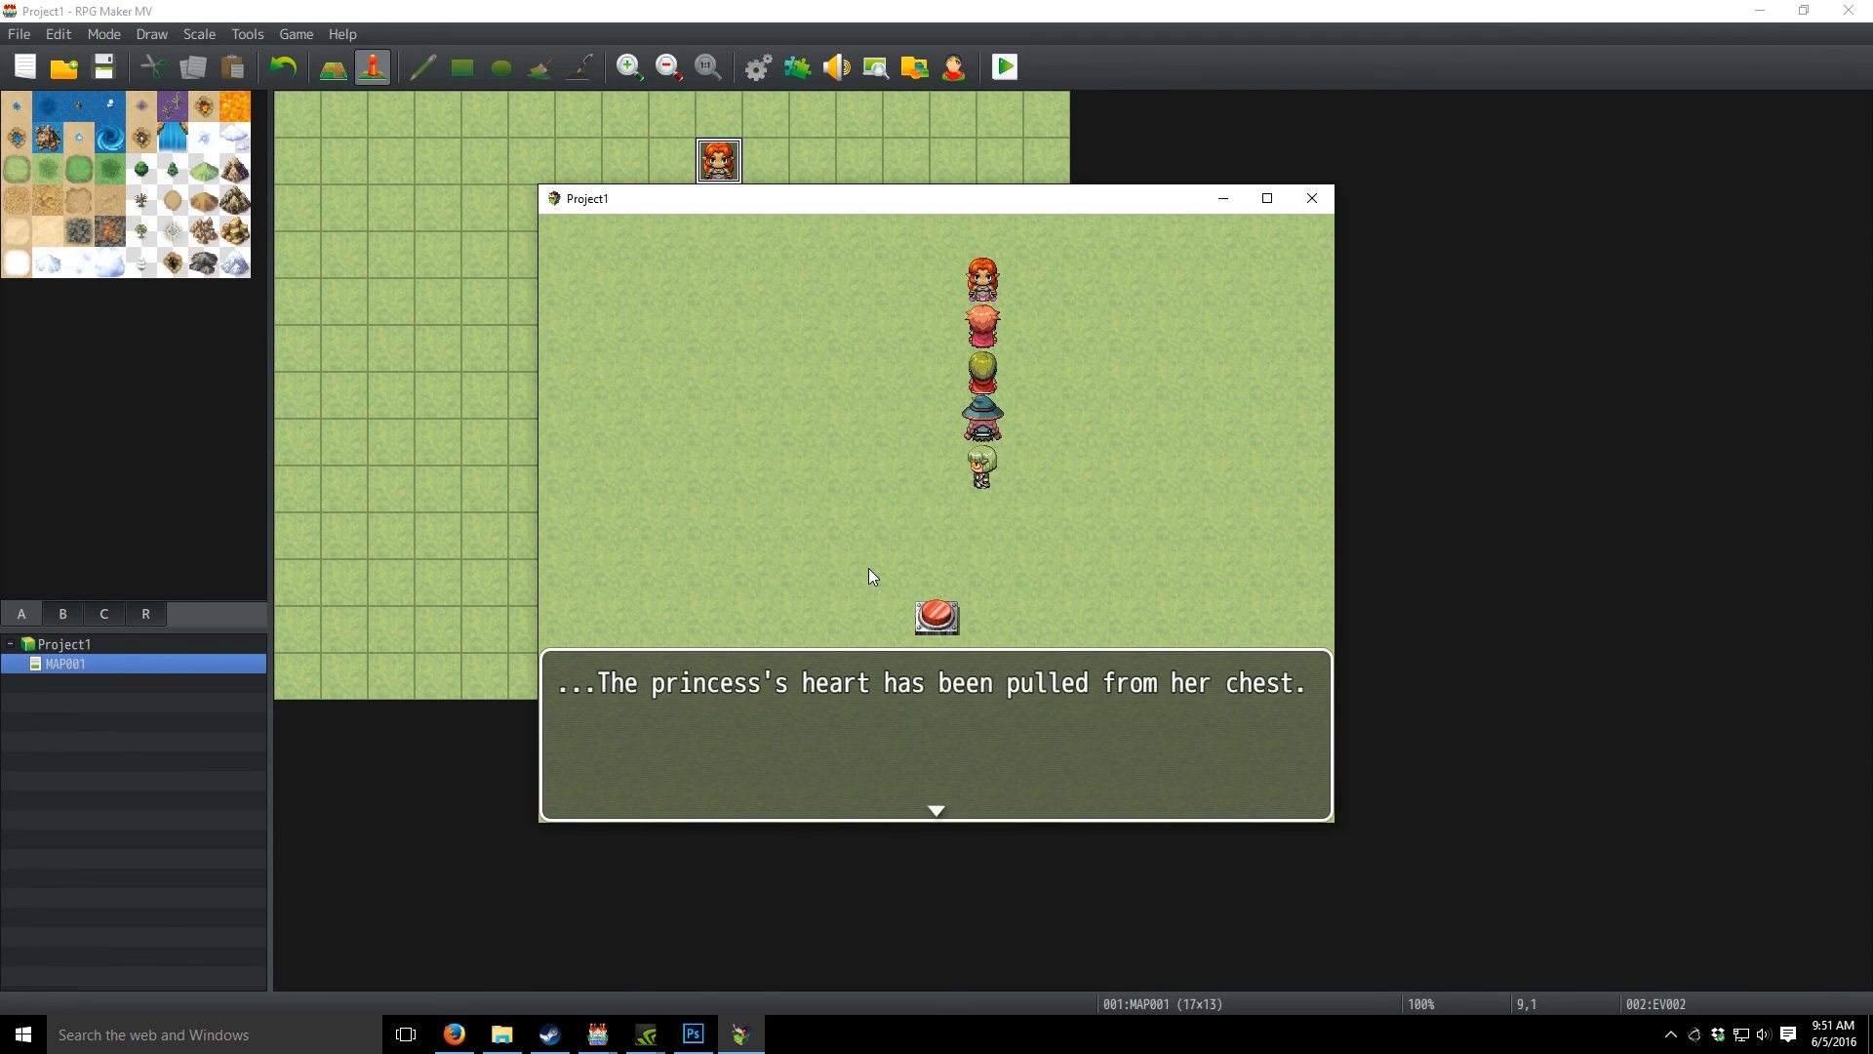
- Dismiss the message about the princess's heart, and activate the red button again to turn in the quest
key(Return)
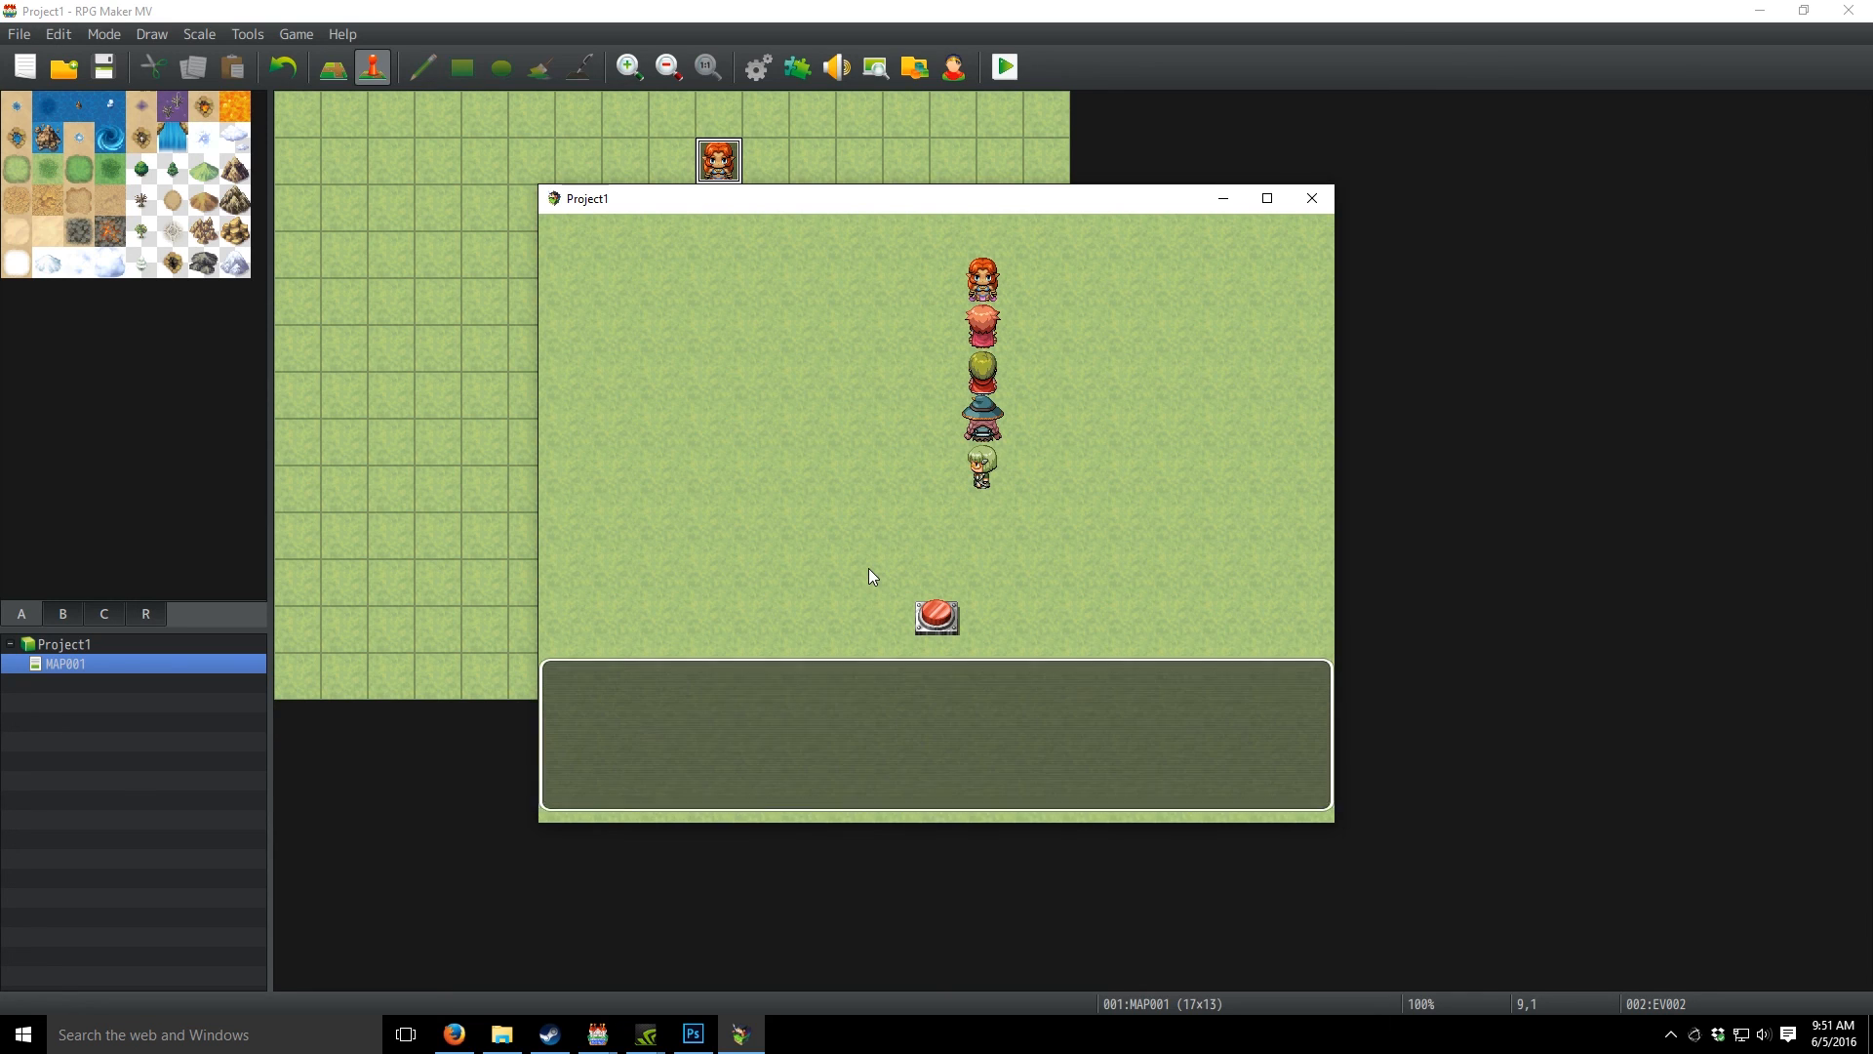
key(Return)
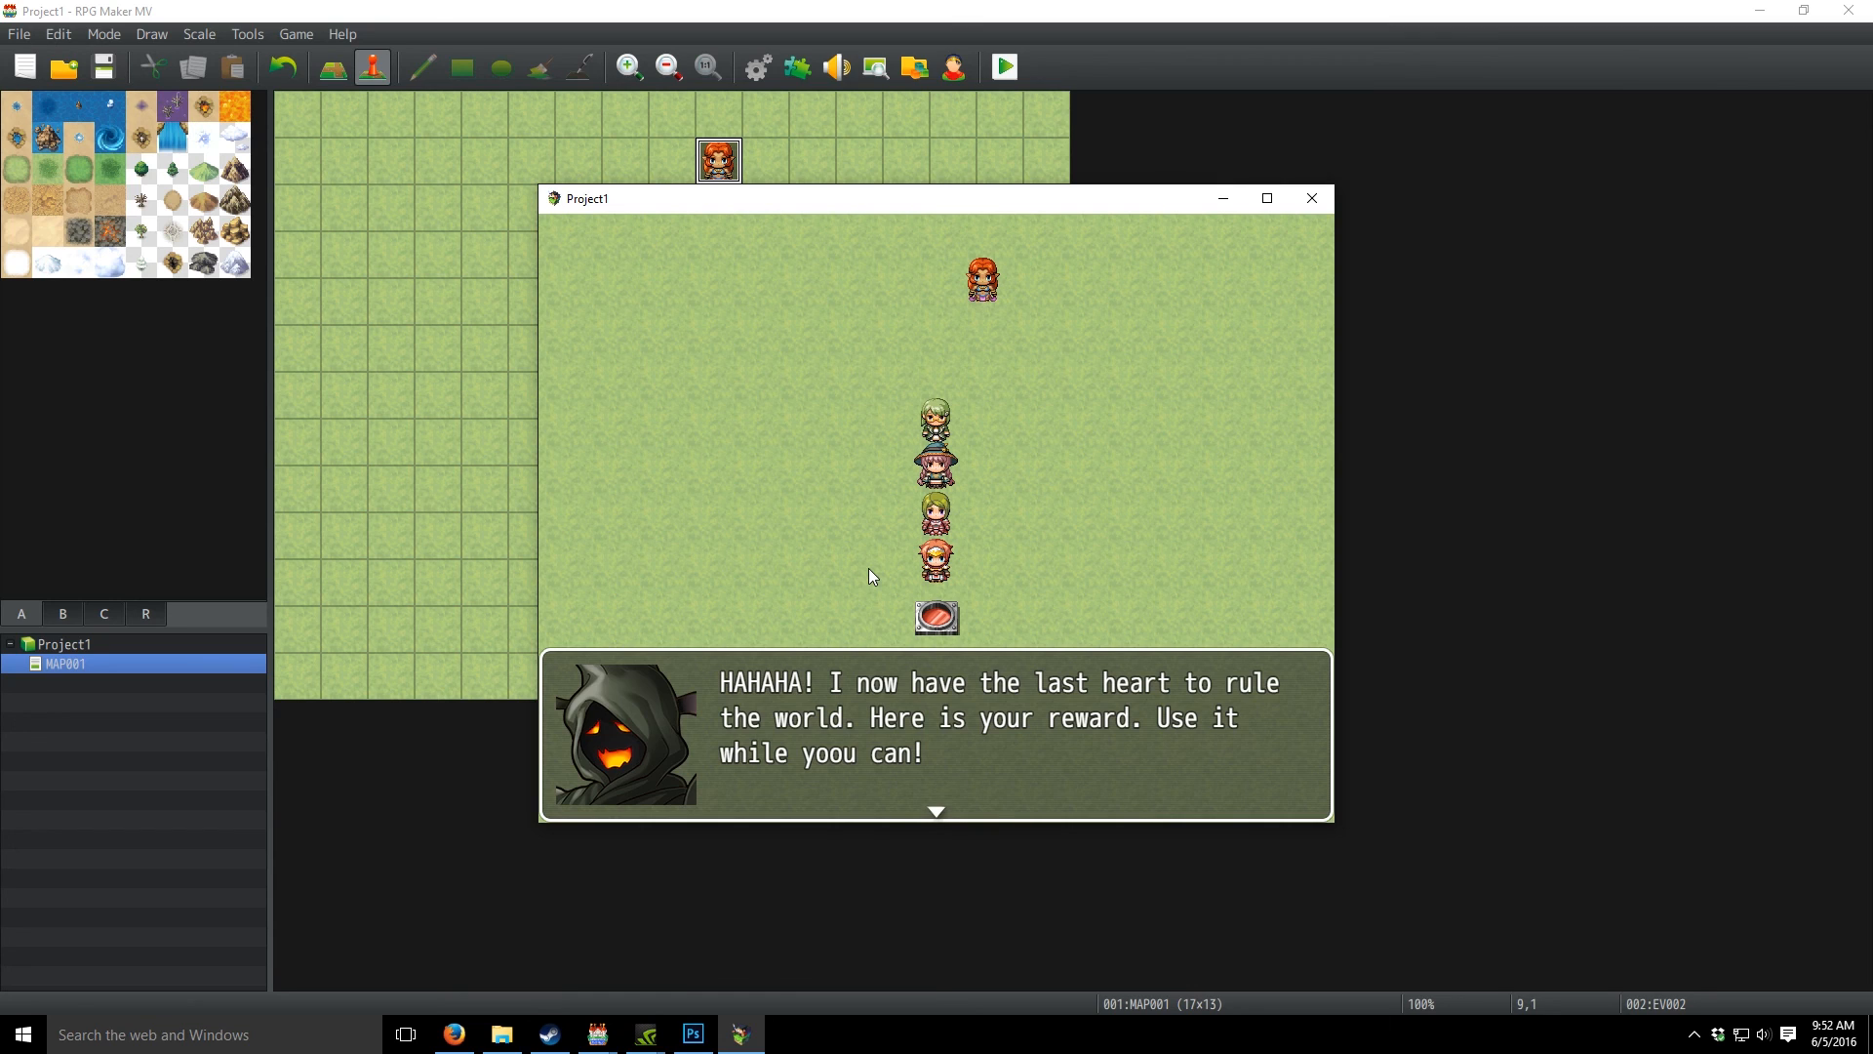
key(Return)
- Read the completed Princess's Heart entry in the Journal, including its reward and earlier updates
key(Down)
key(Return)
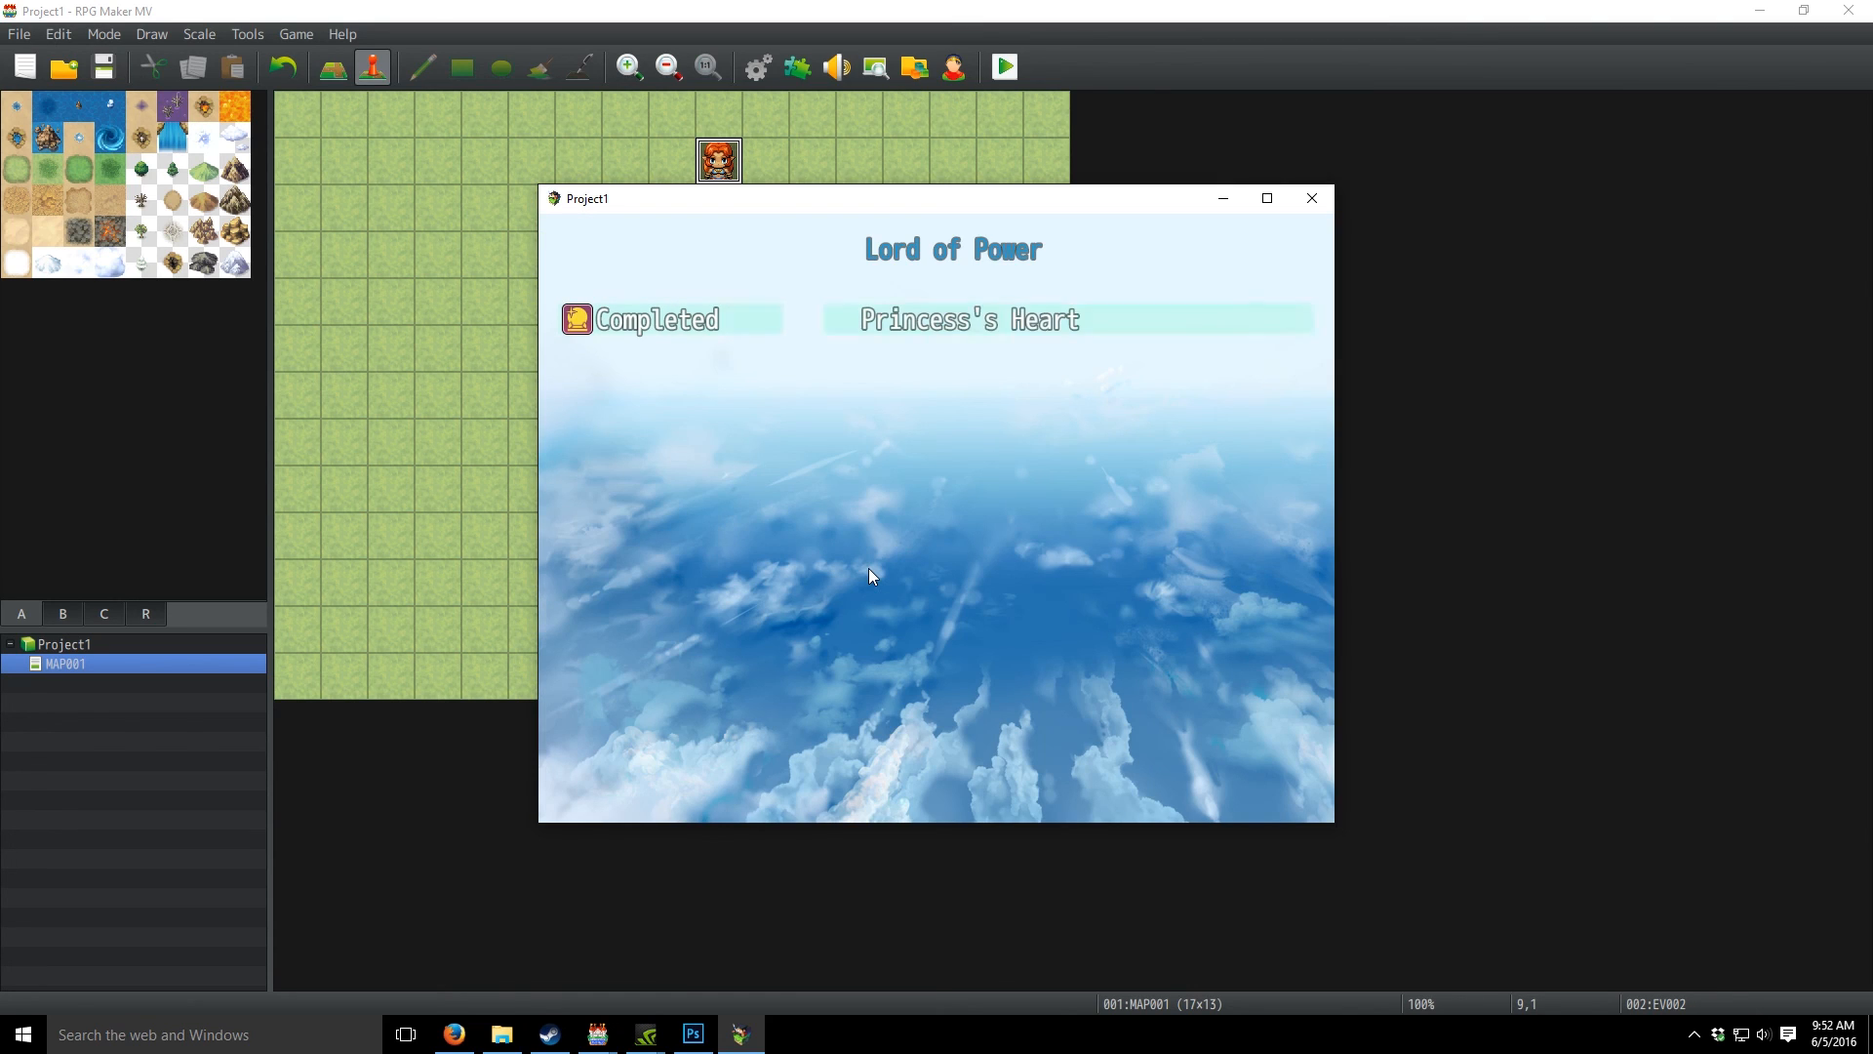
key(Return)
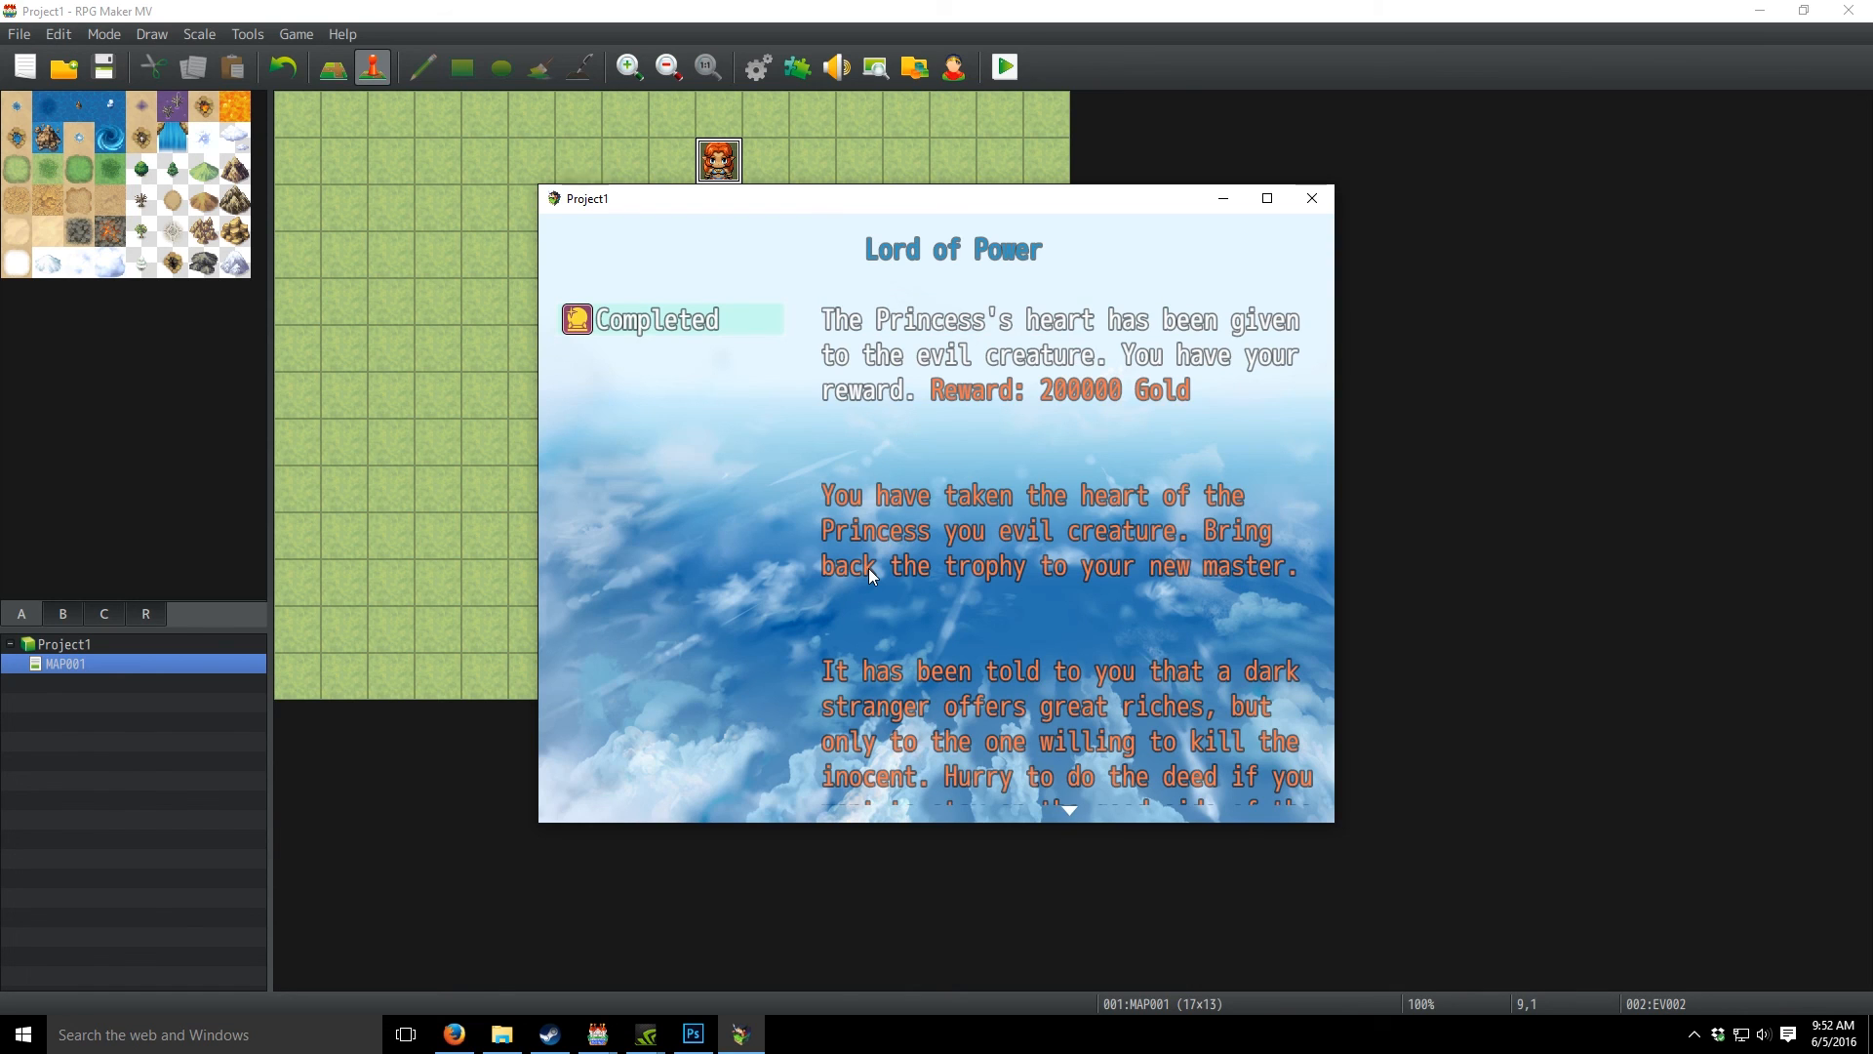
key(Down)
scroll(868, 567, up, 2)
- Close the playtest and switch Project1's MAP001 back to event editing mode
click(1314, 198)
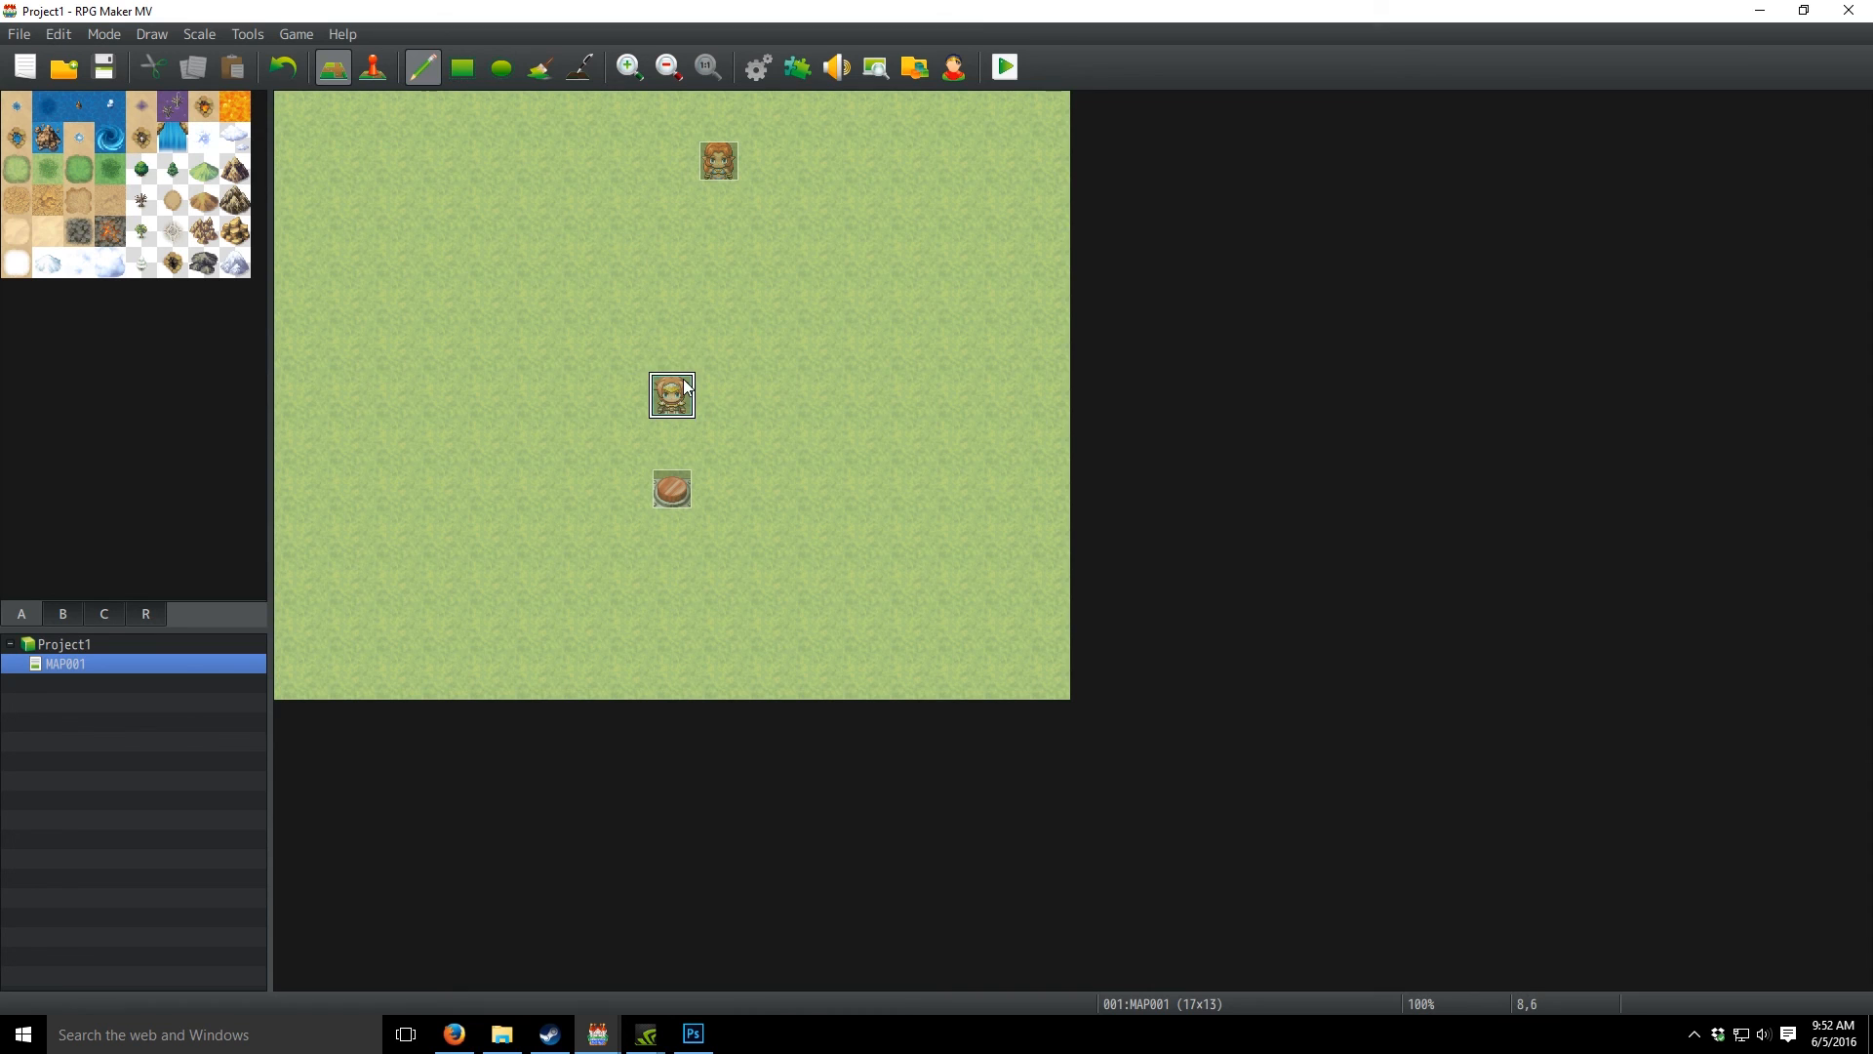
click(373, 69)
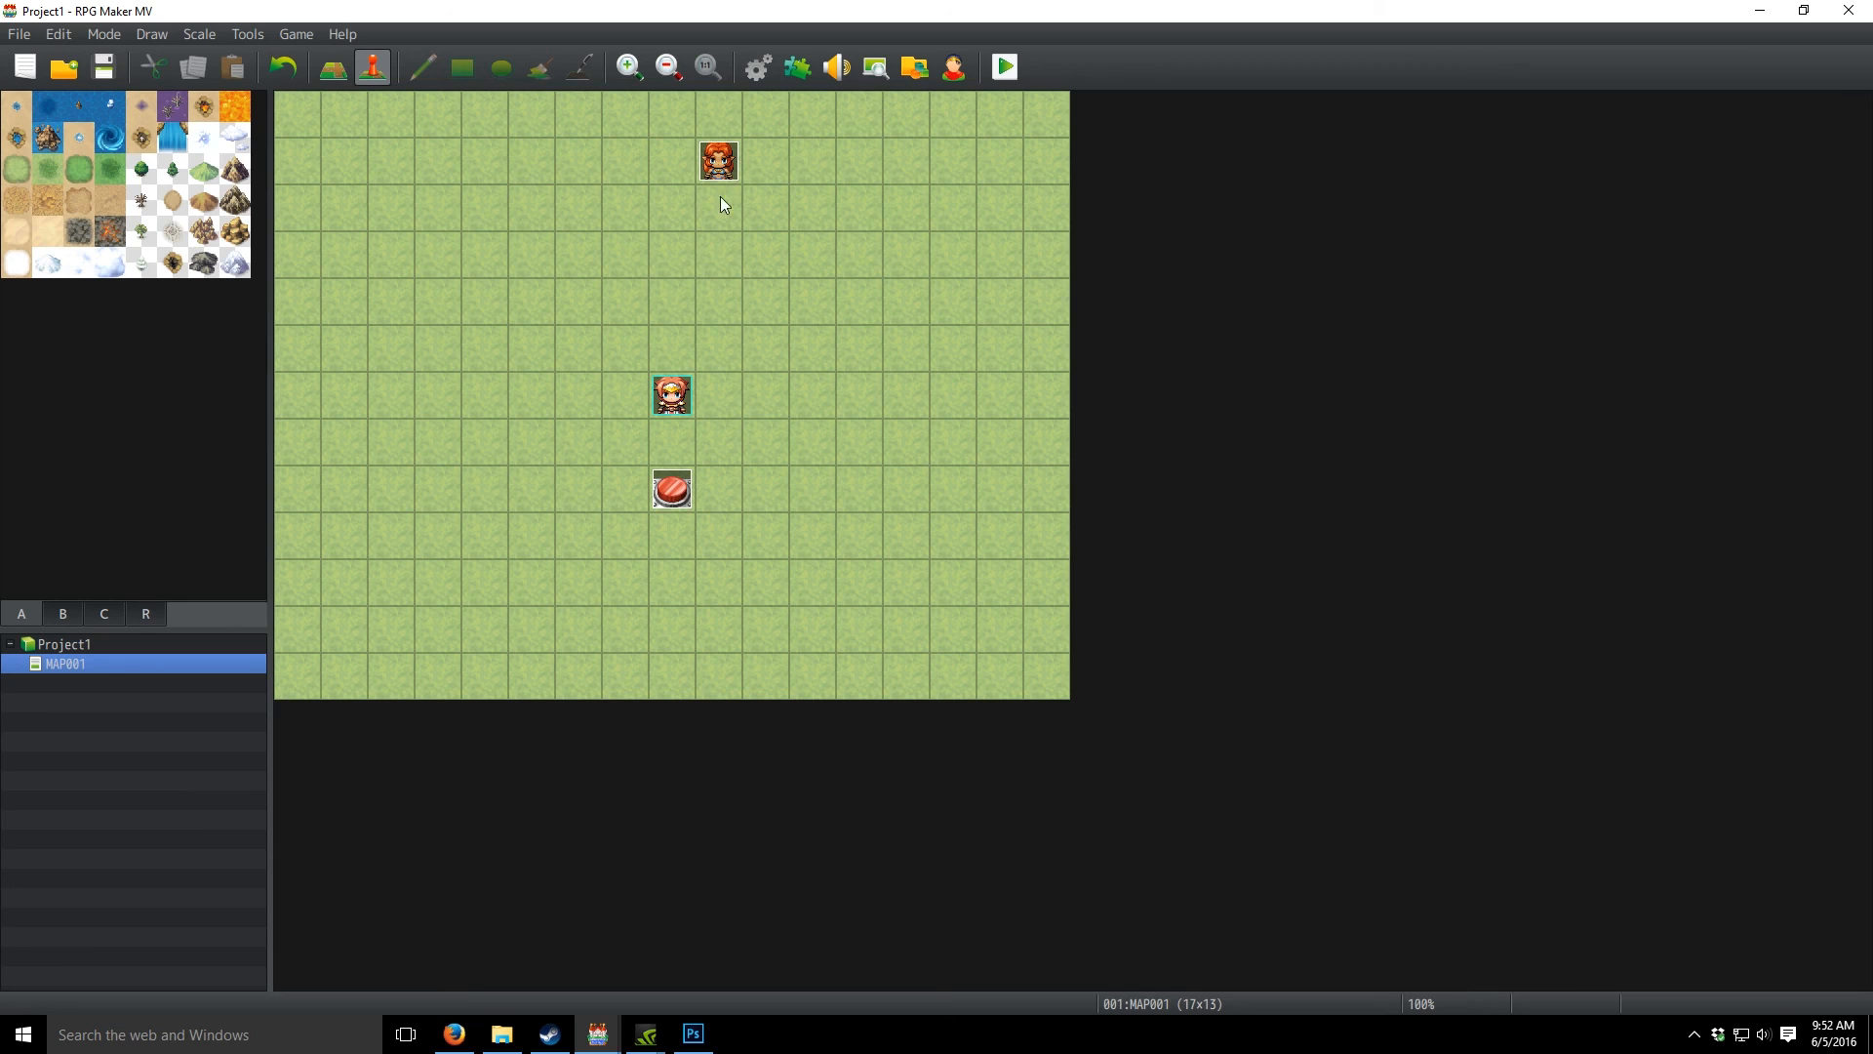
- Review the princess event's commands, including its Princess's Heart update and switch changes, and close the event without changes
right_click(729, 166)
click(802, 174)
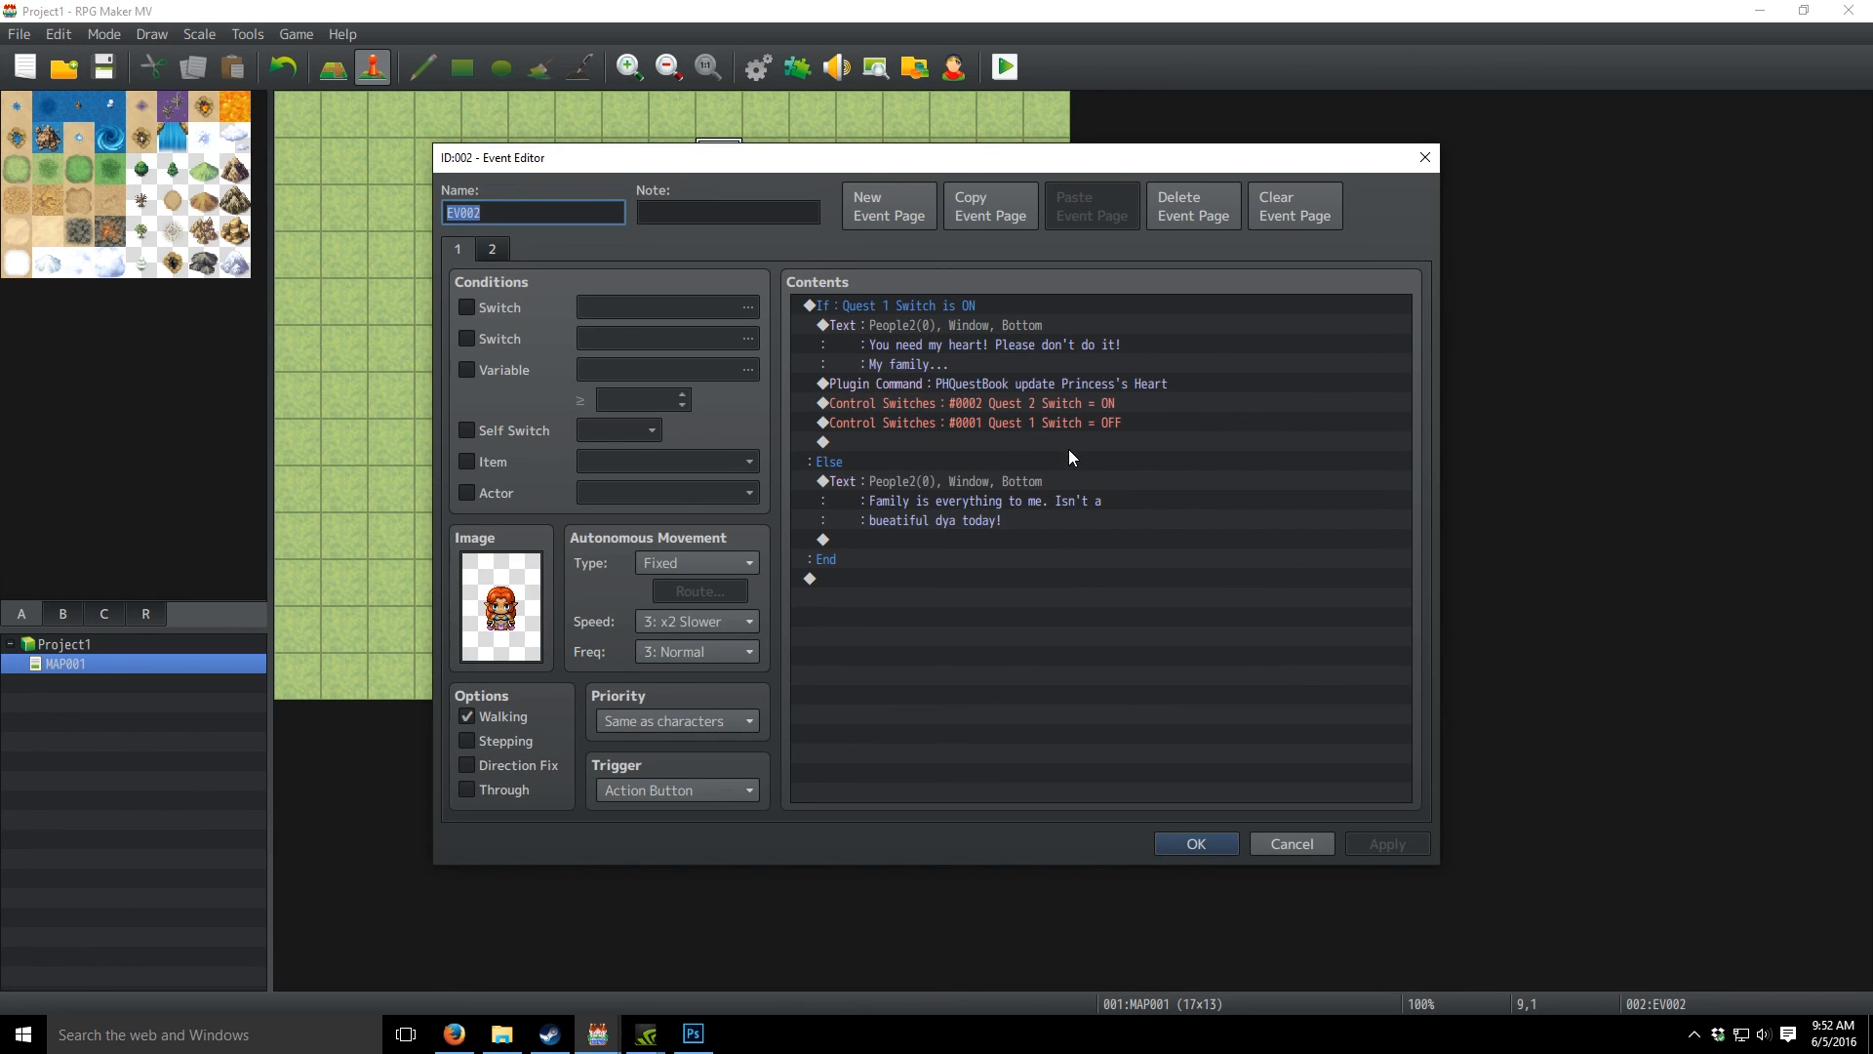
click(1309, 850)
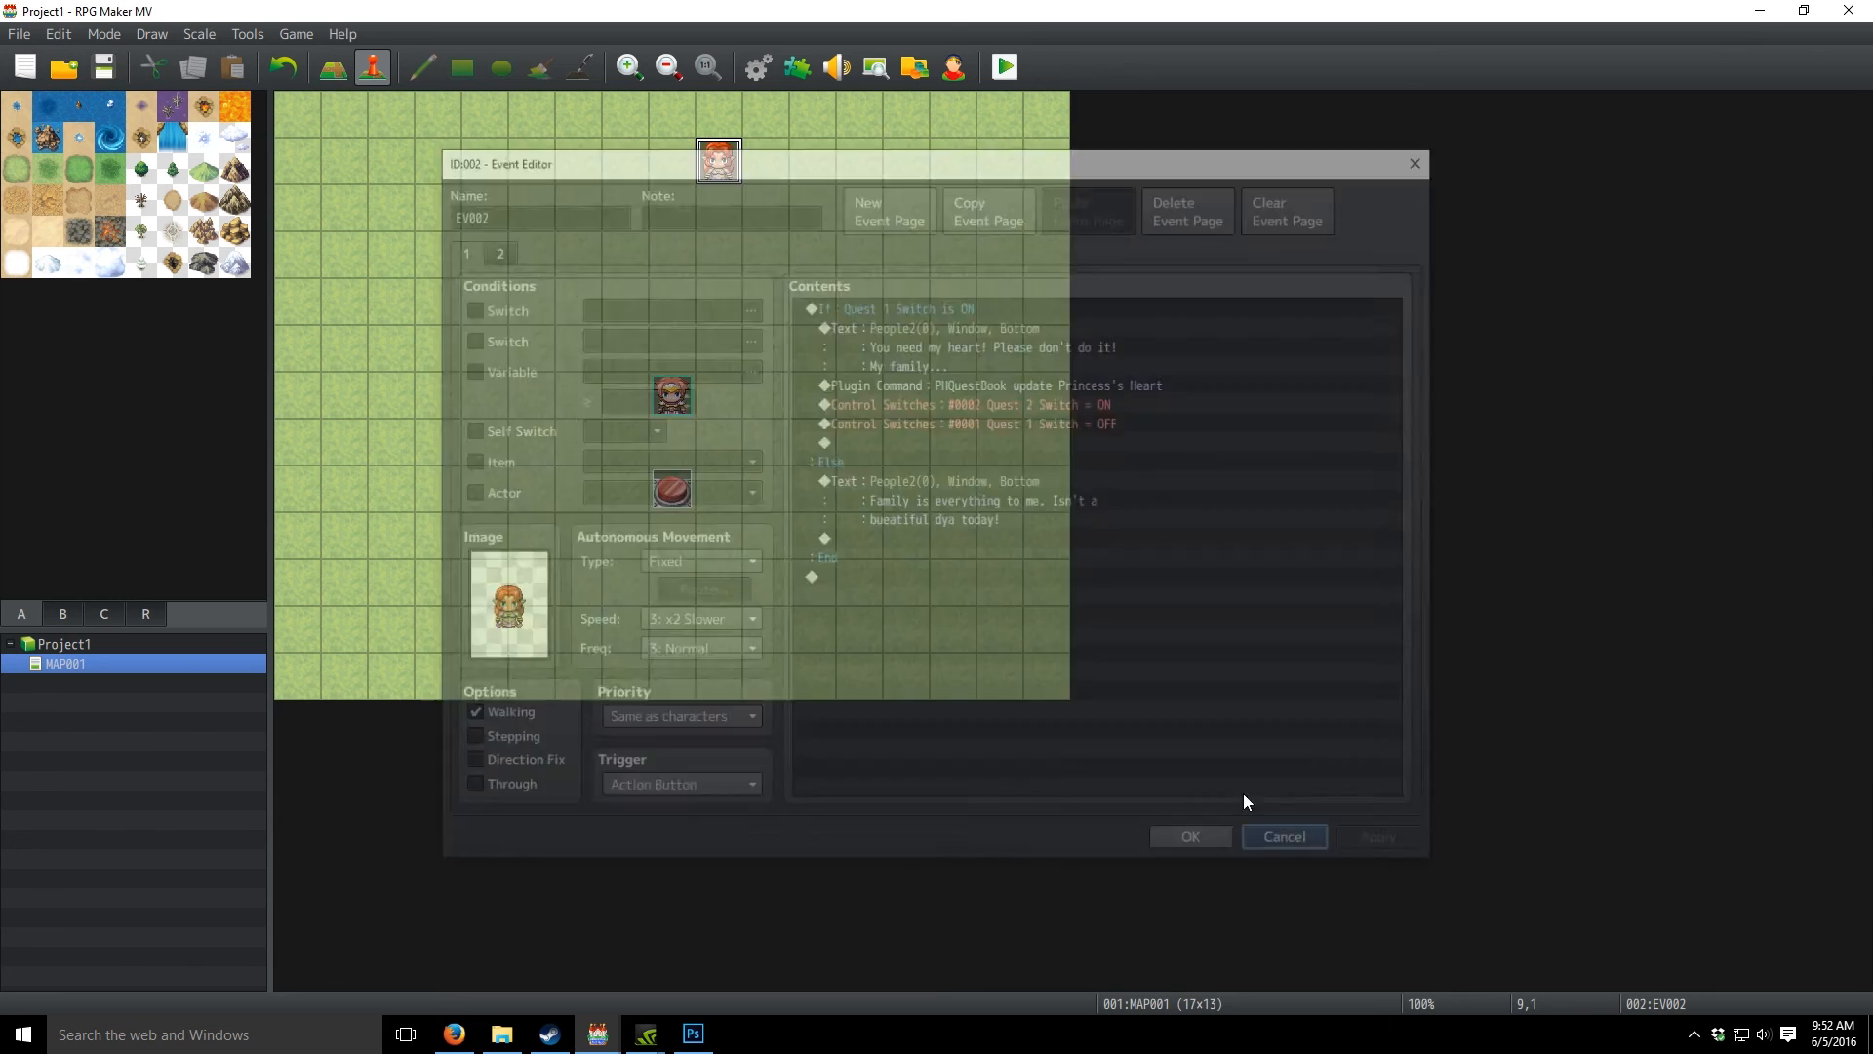
- Open the red button event and review the Erase Event and Princess's Heart completion commands in its Quest 2 Switch branch
right_click(677, 499)
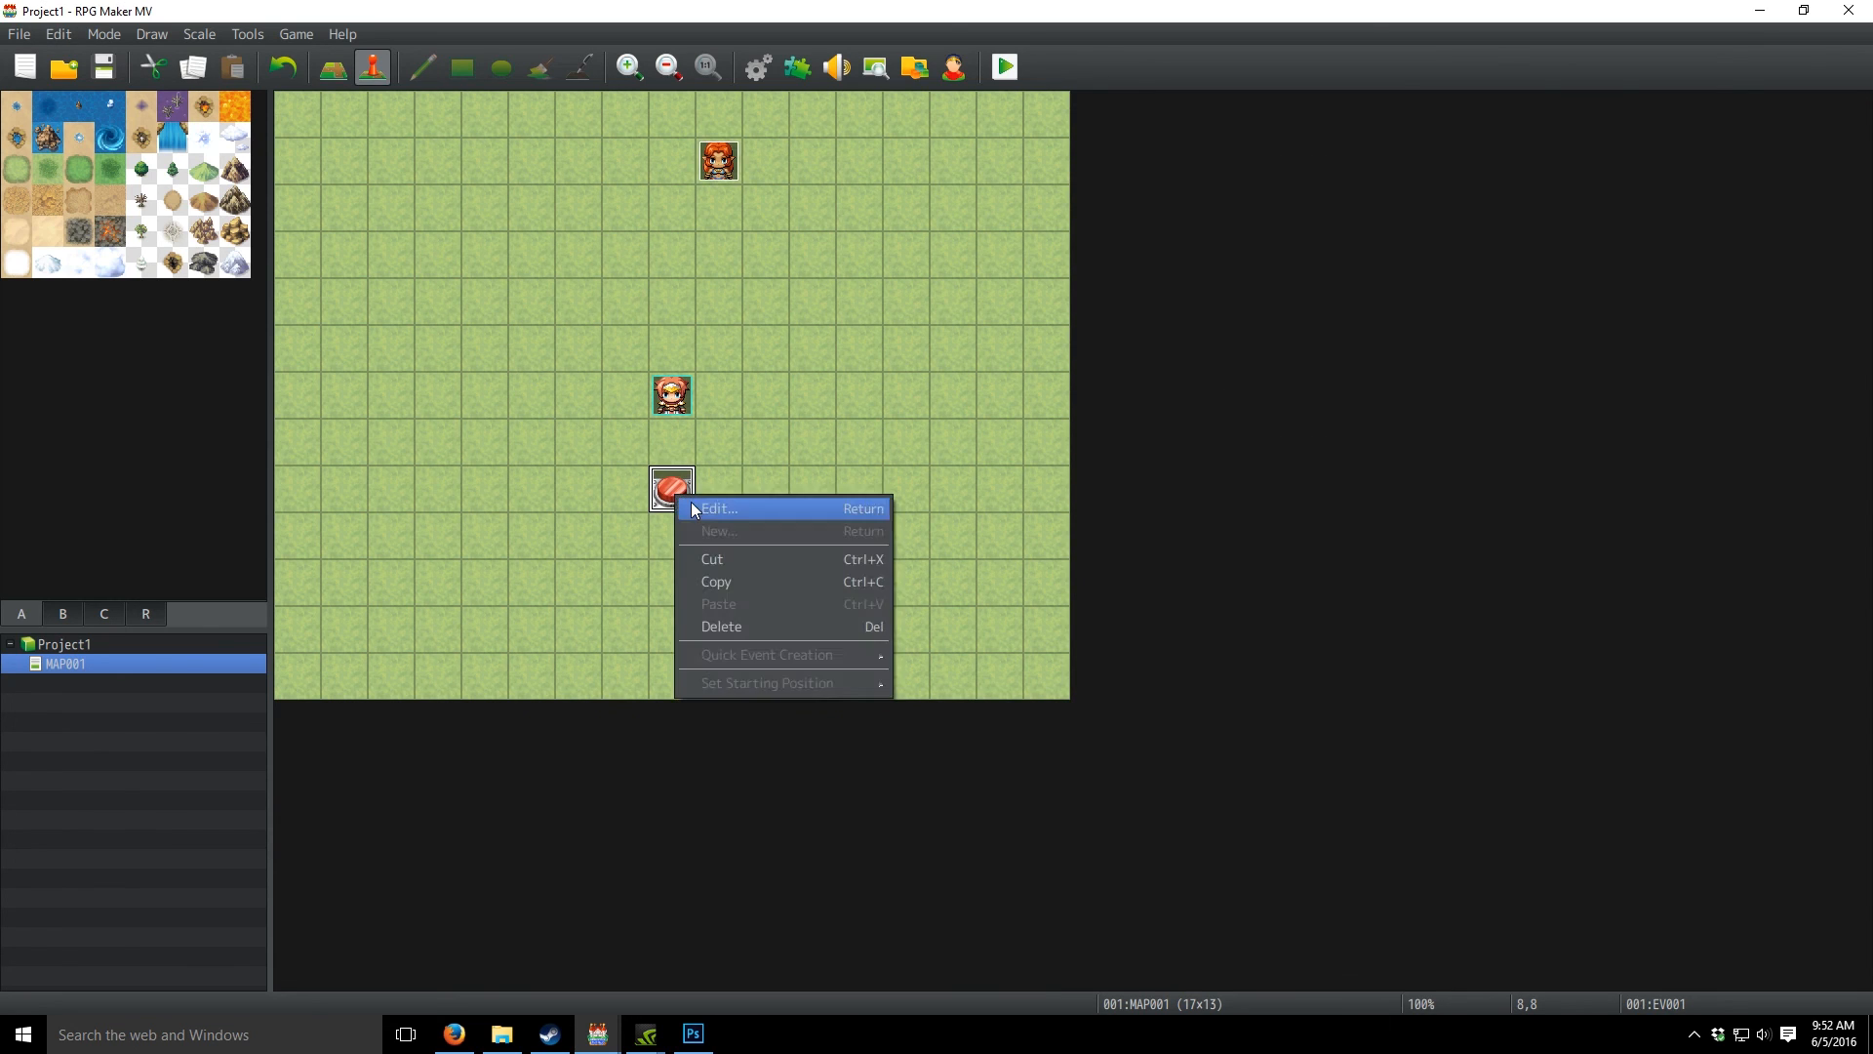
click(691, 504)
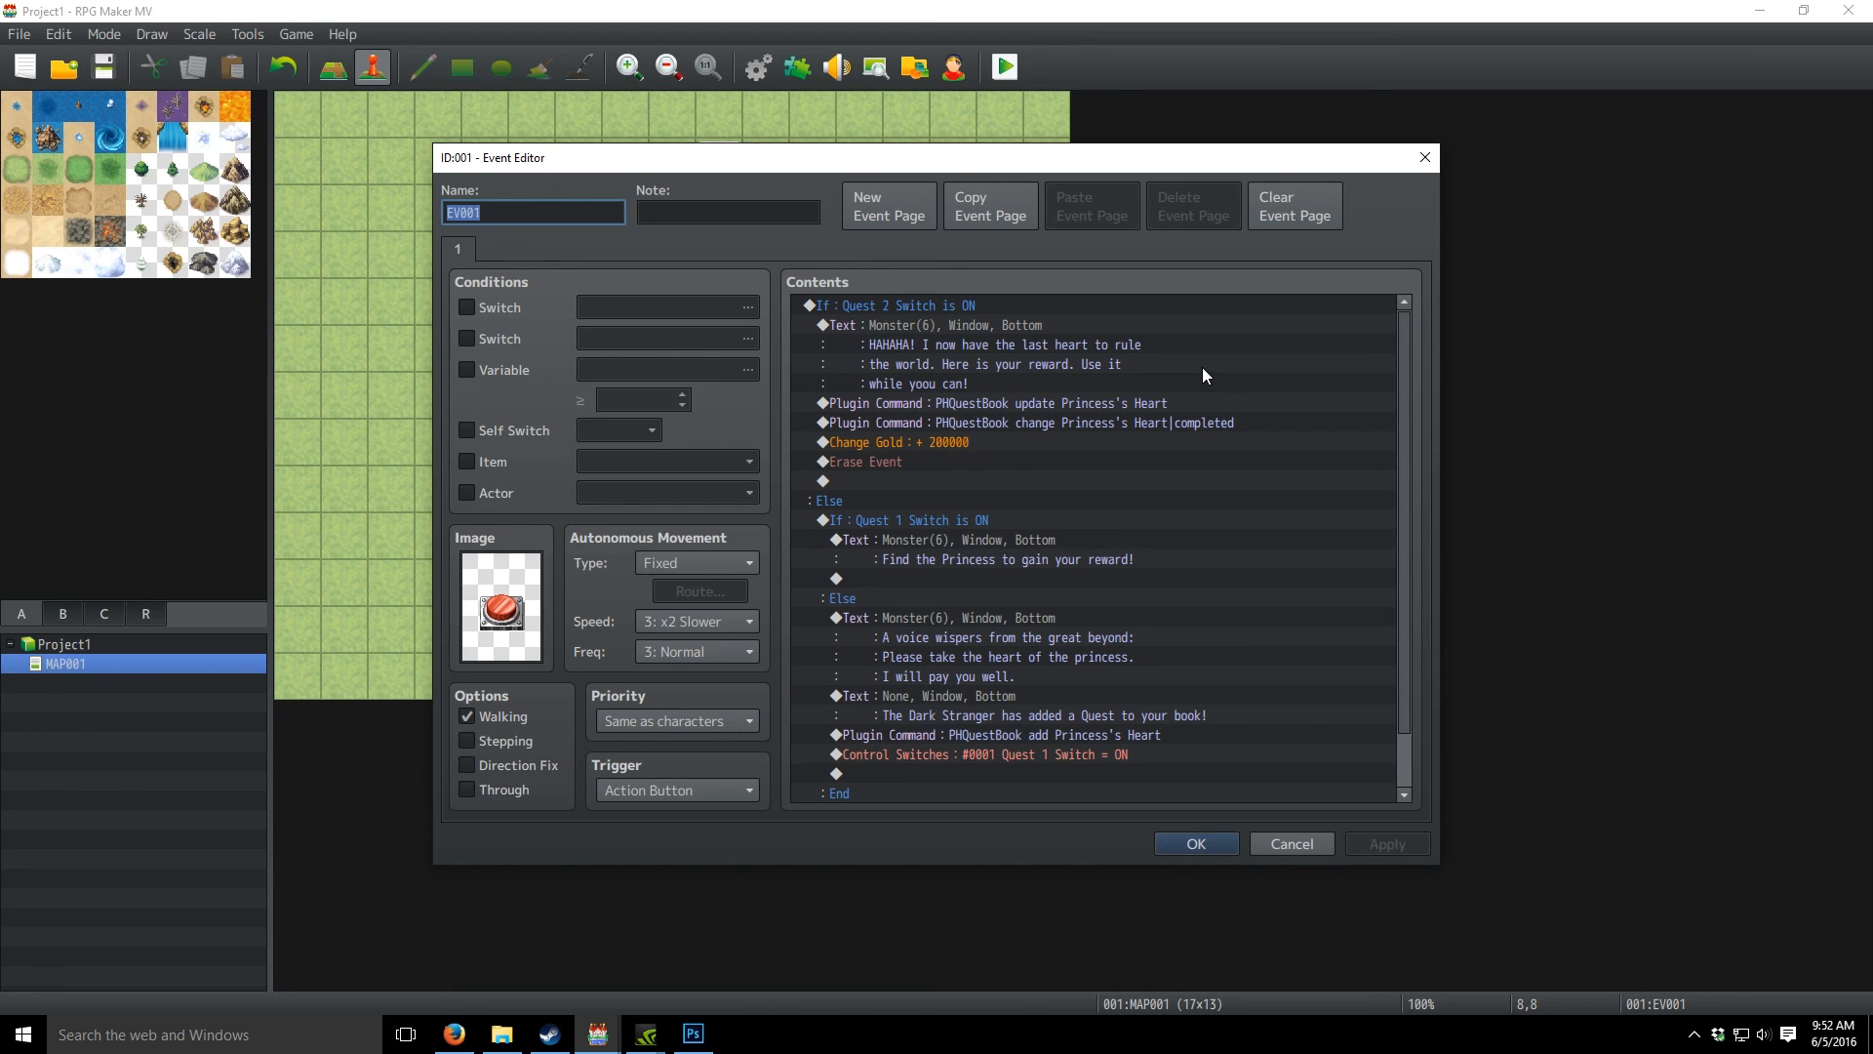
click(917, 462)
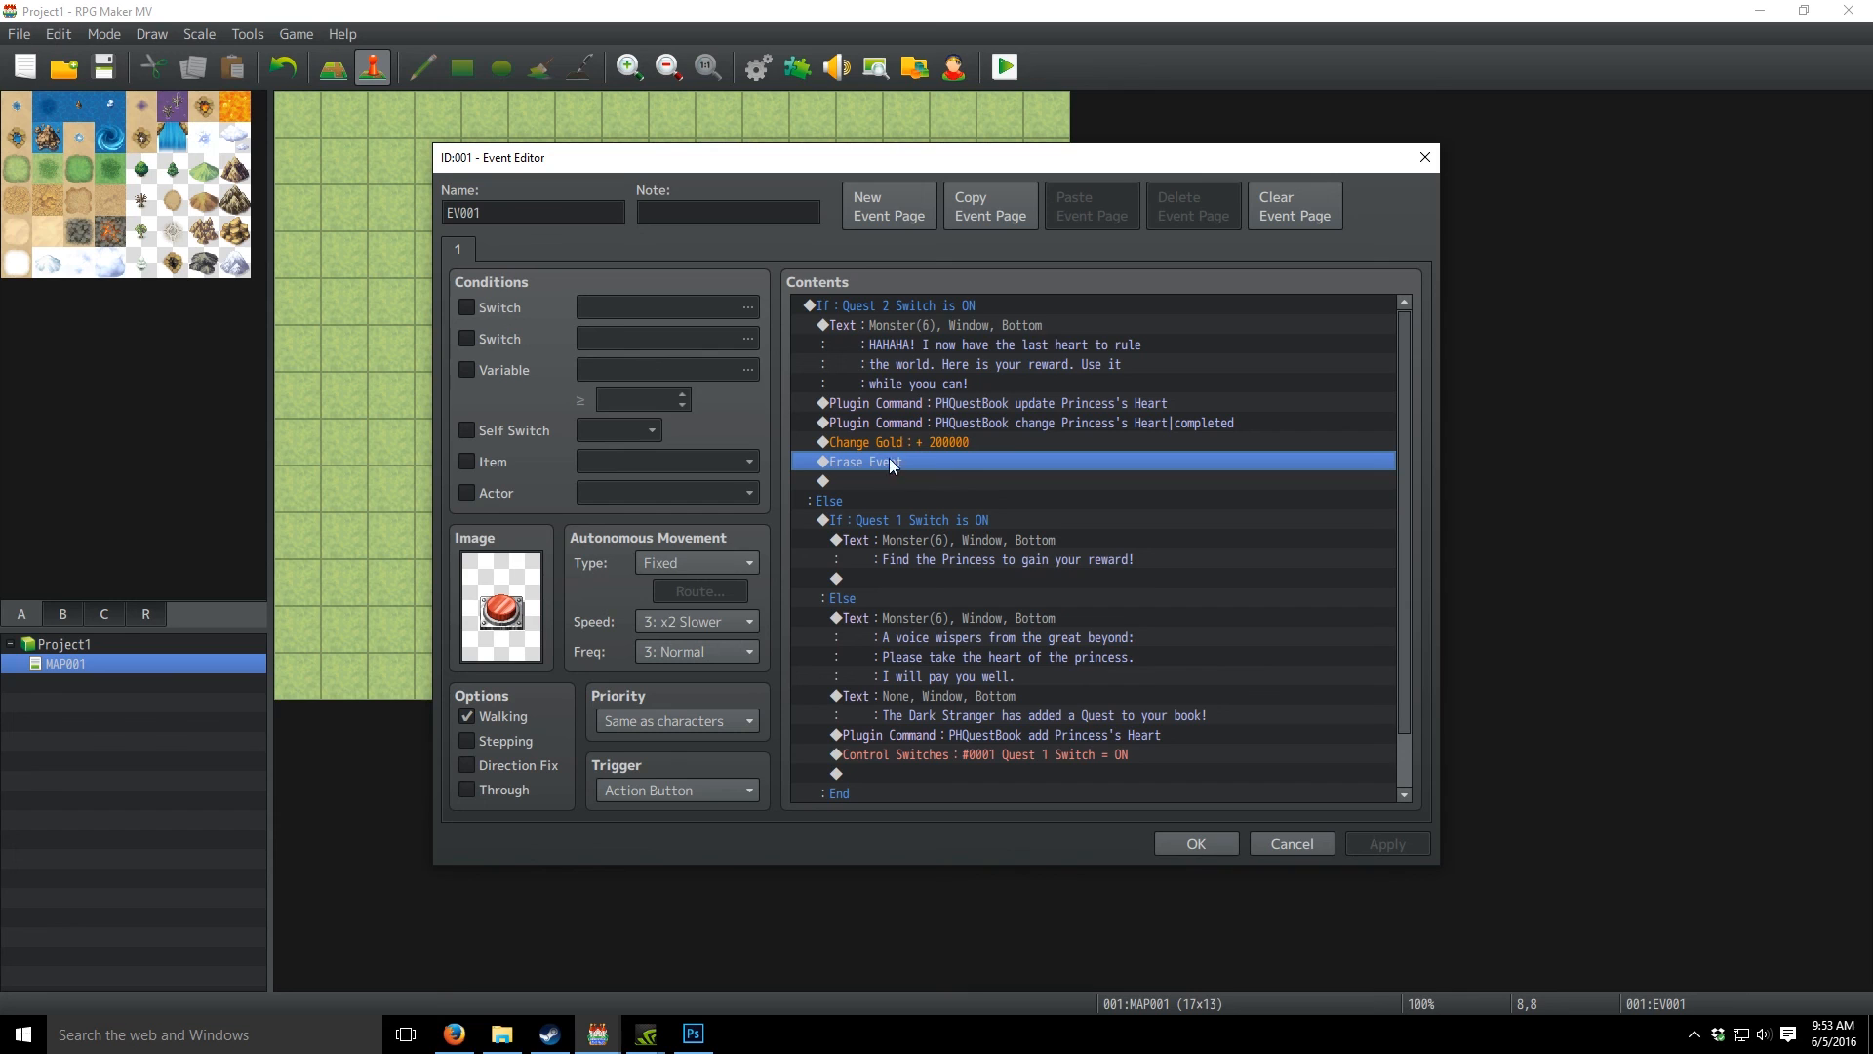
click(1198, 422)
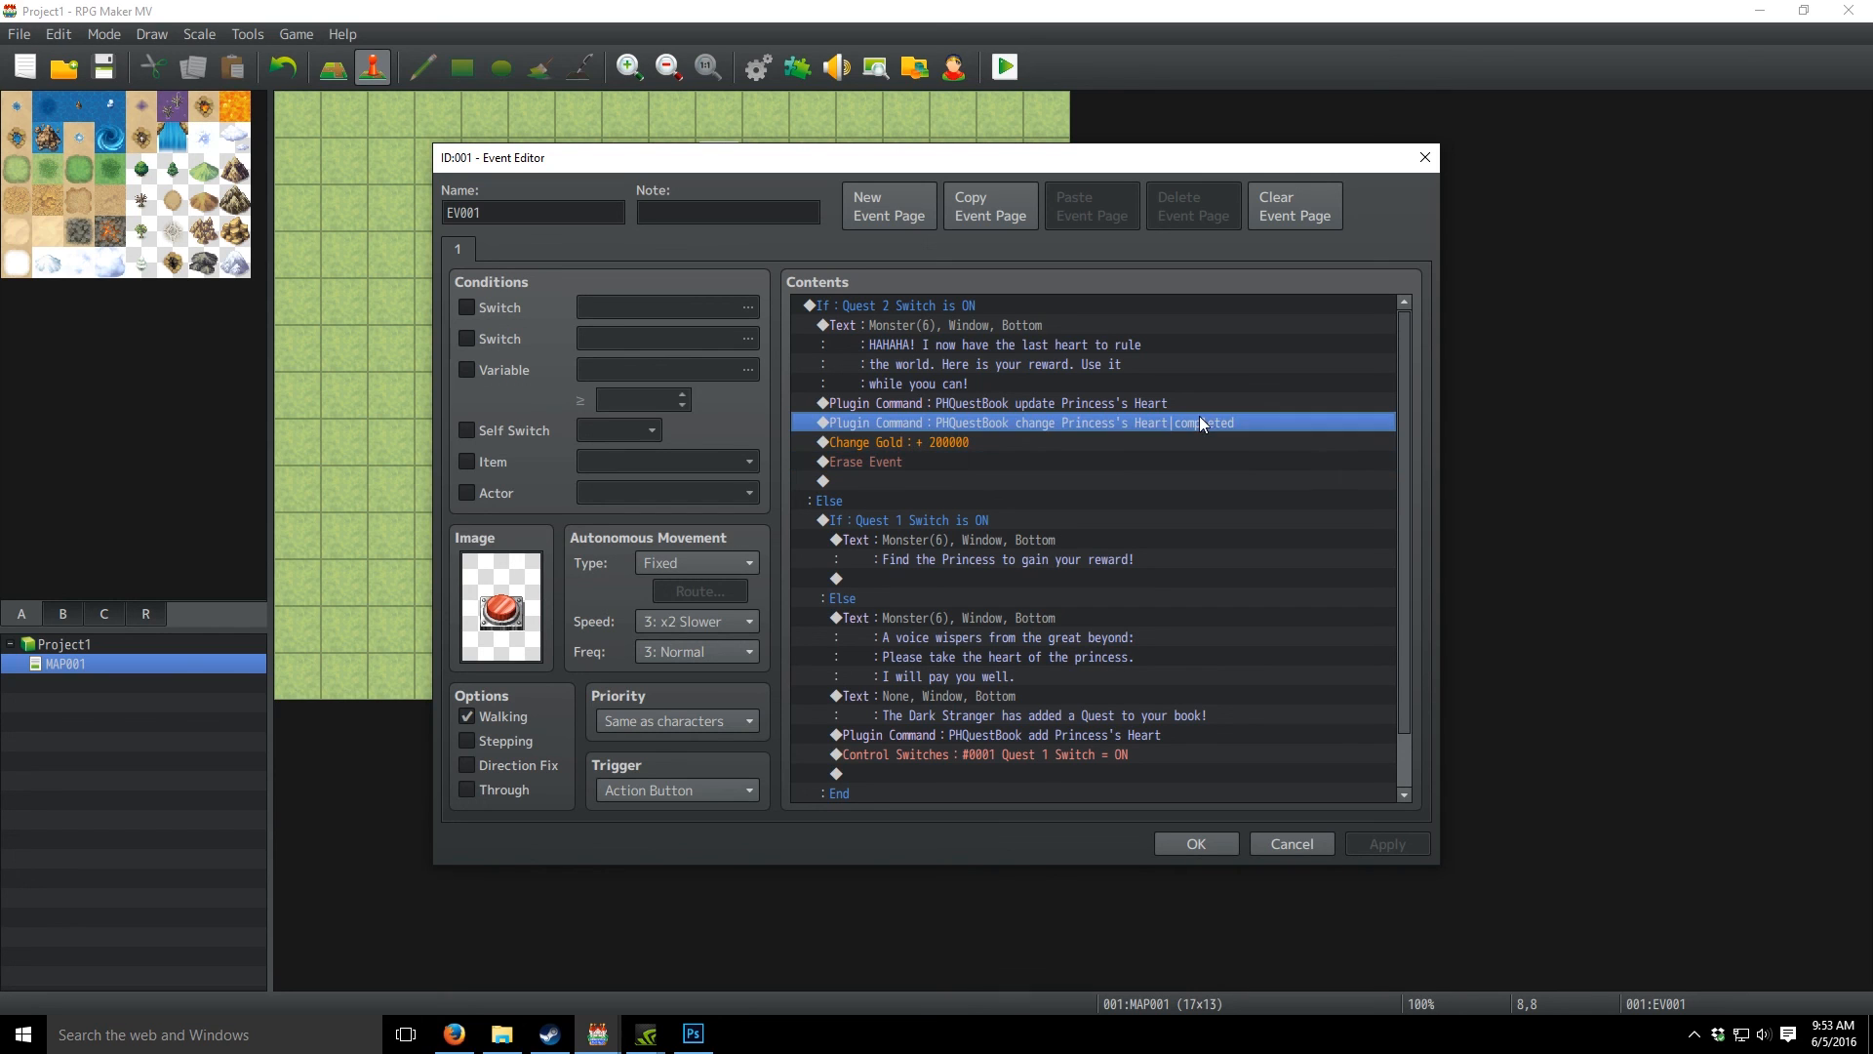
- Insert a Control Switches command that turns 0002 Quest 2 Switch OFF above the Change Gold command in the red button event
right_click(978, 439)
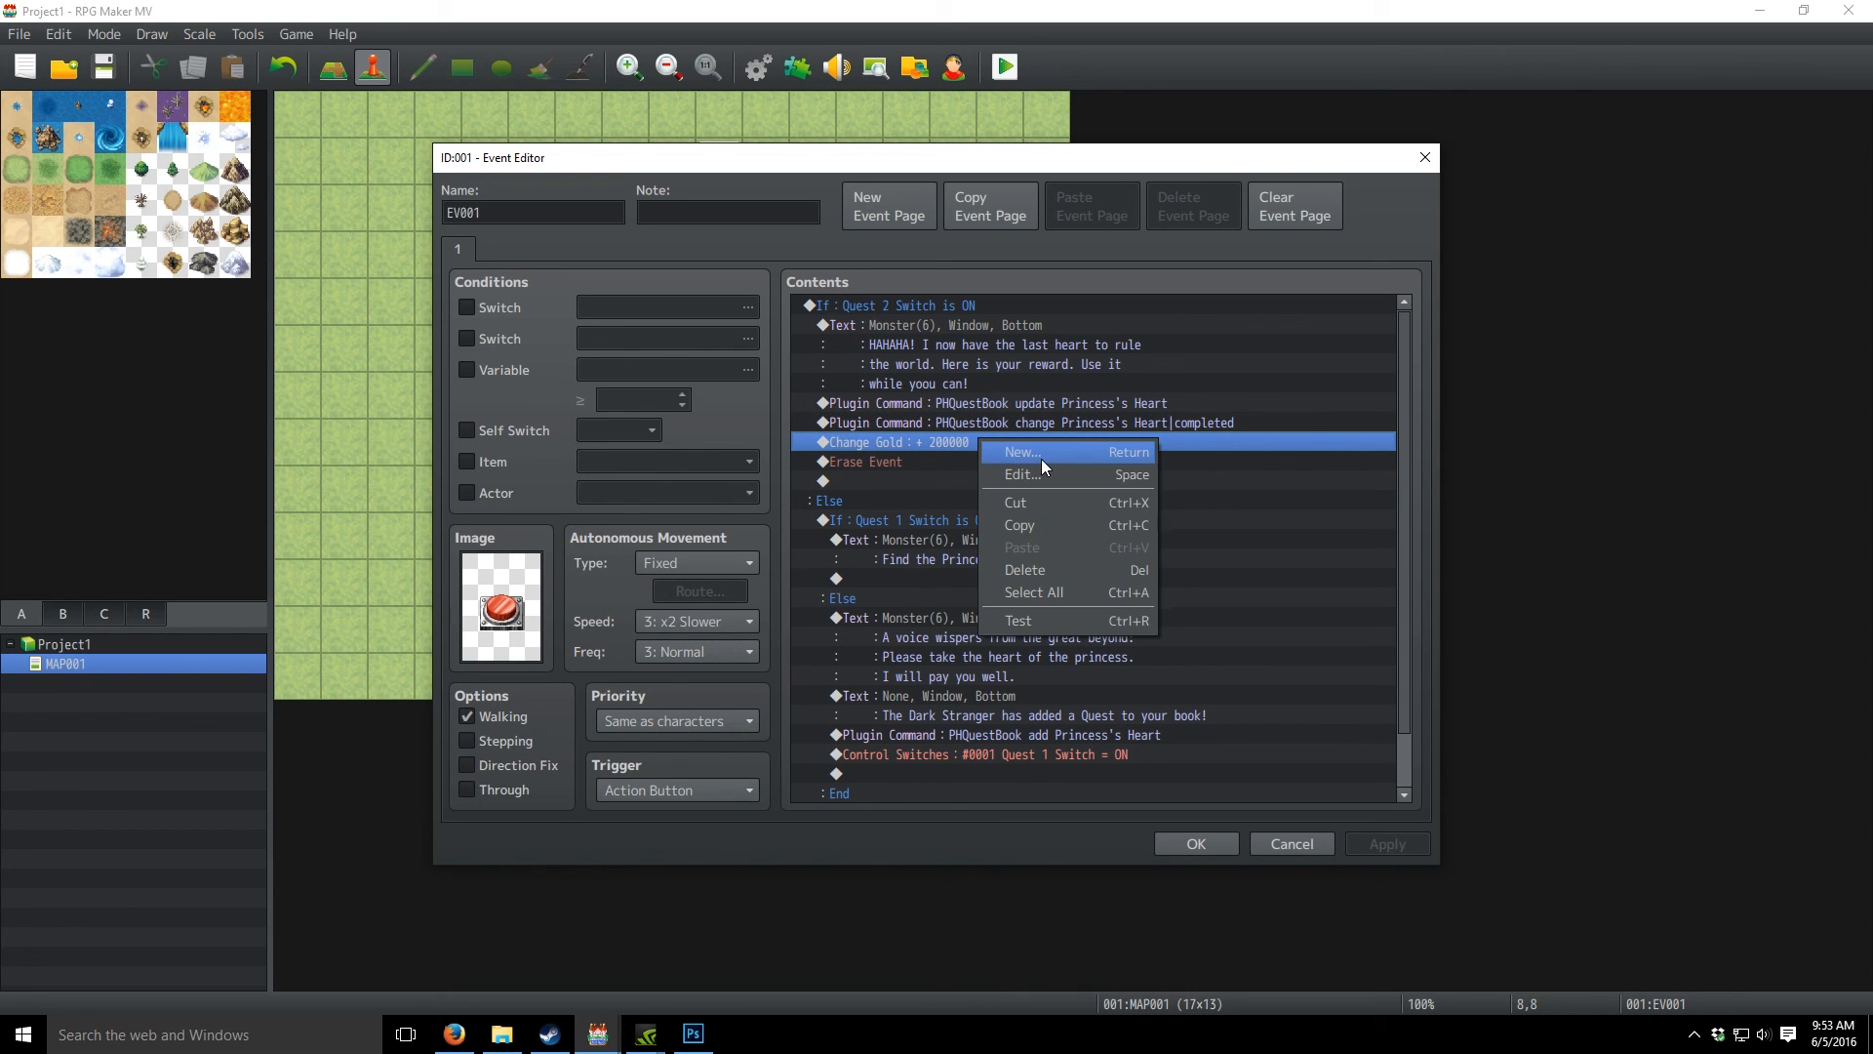
click(1040, 458)
click(975, 478)
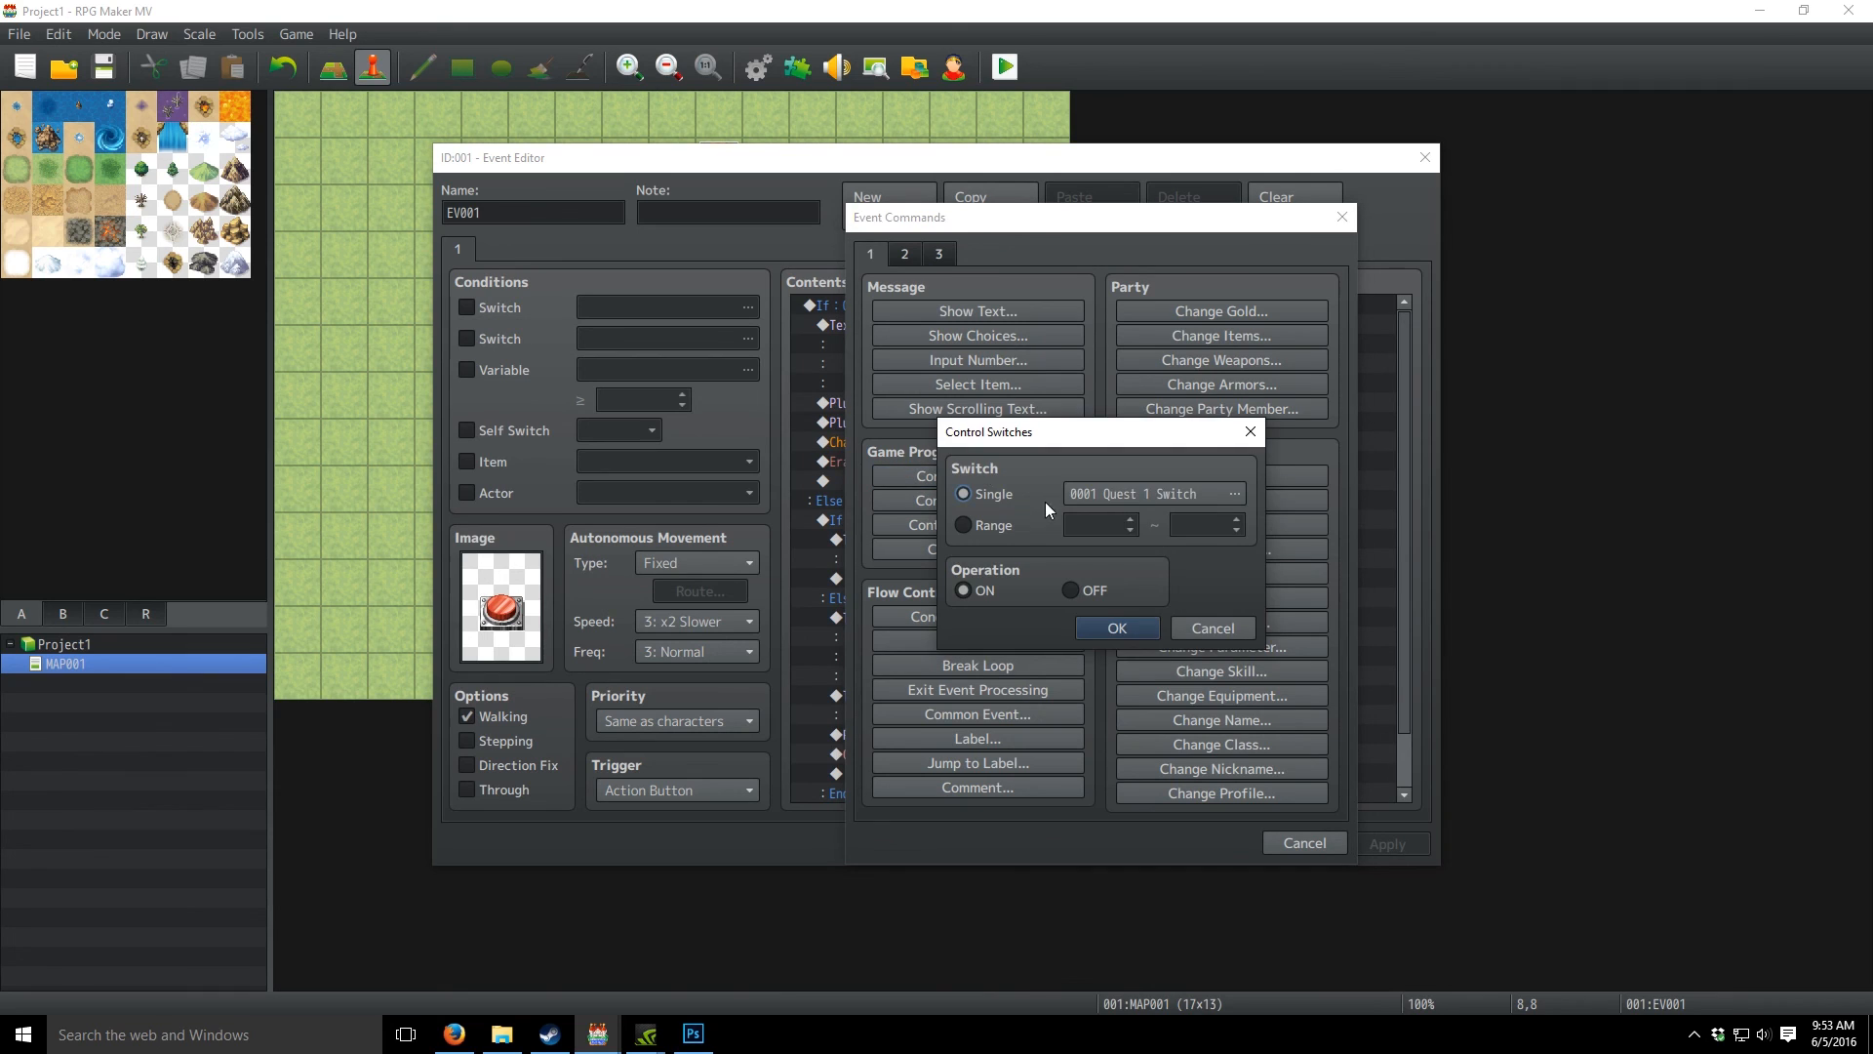
click(1217, 493)
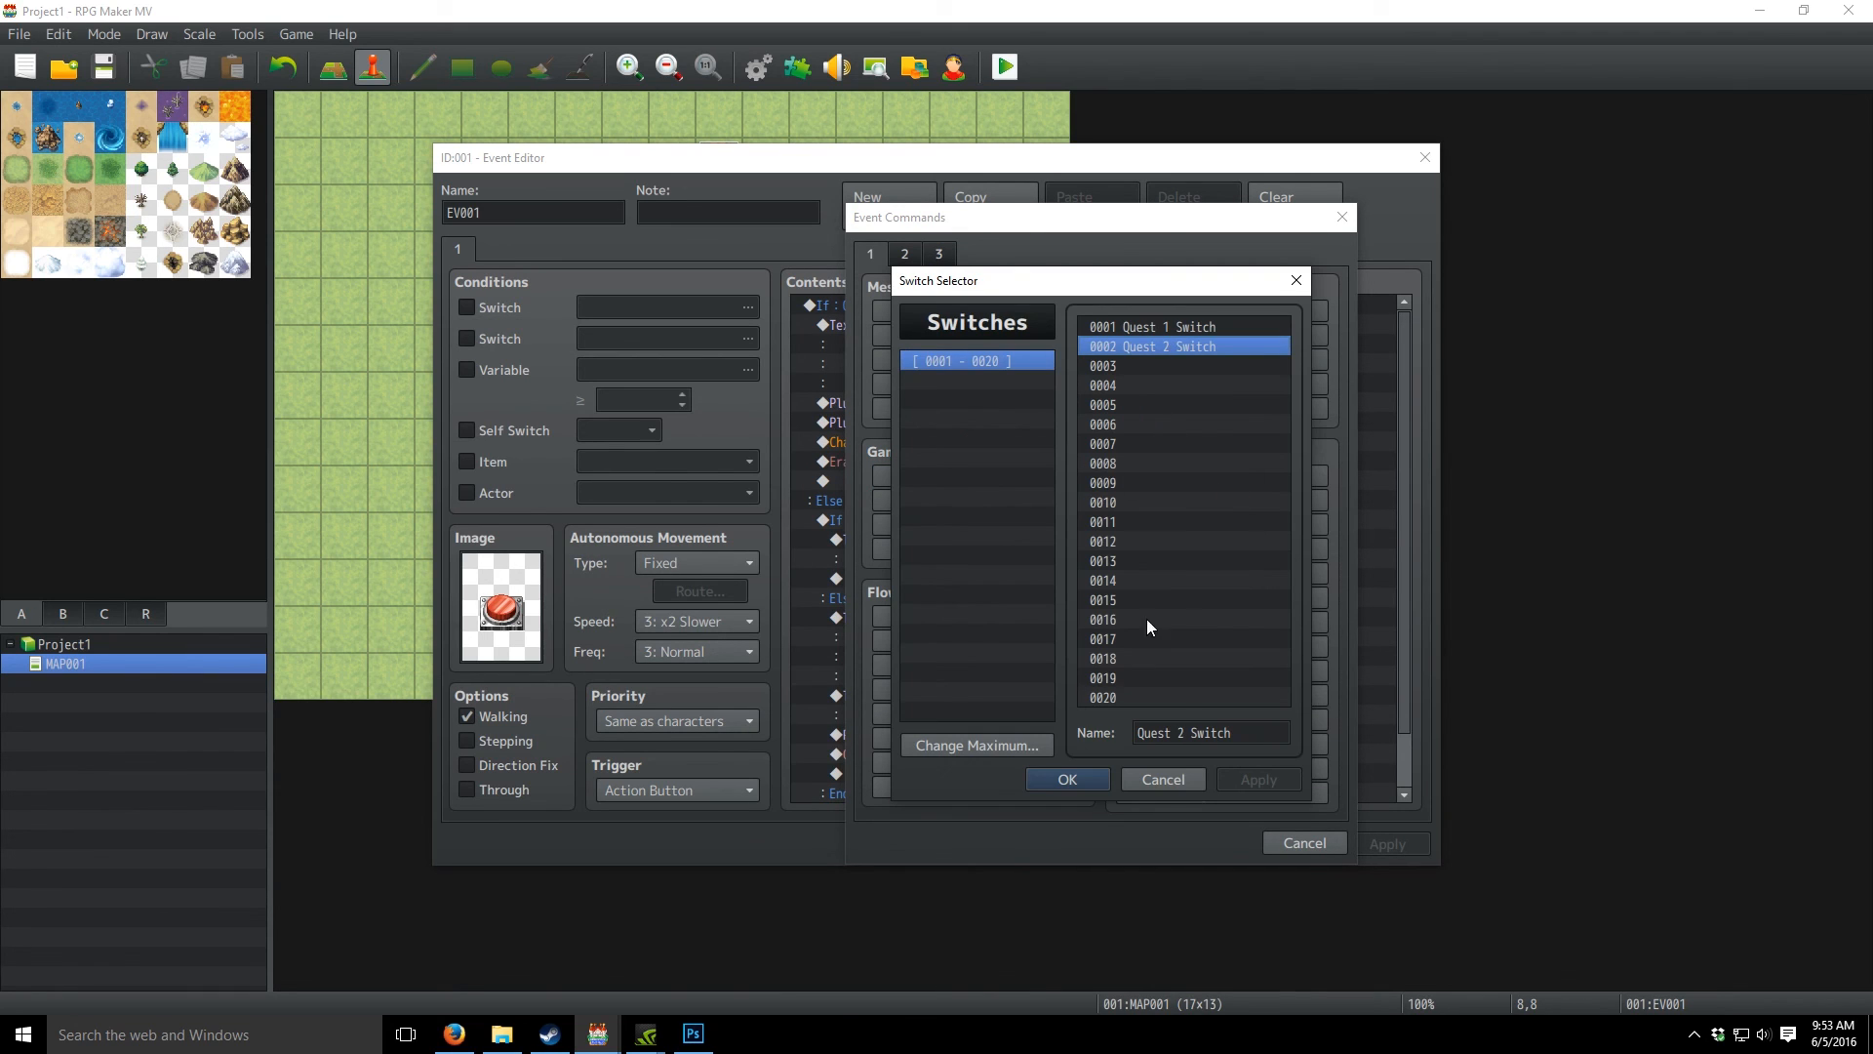
click(1097, 774)
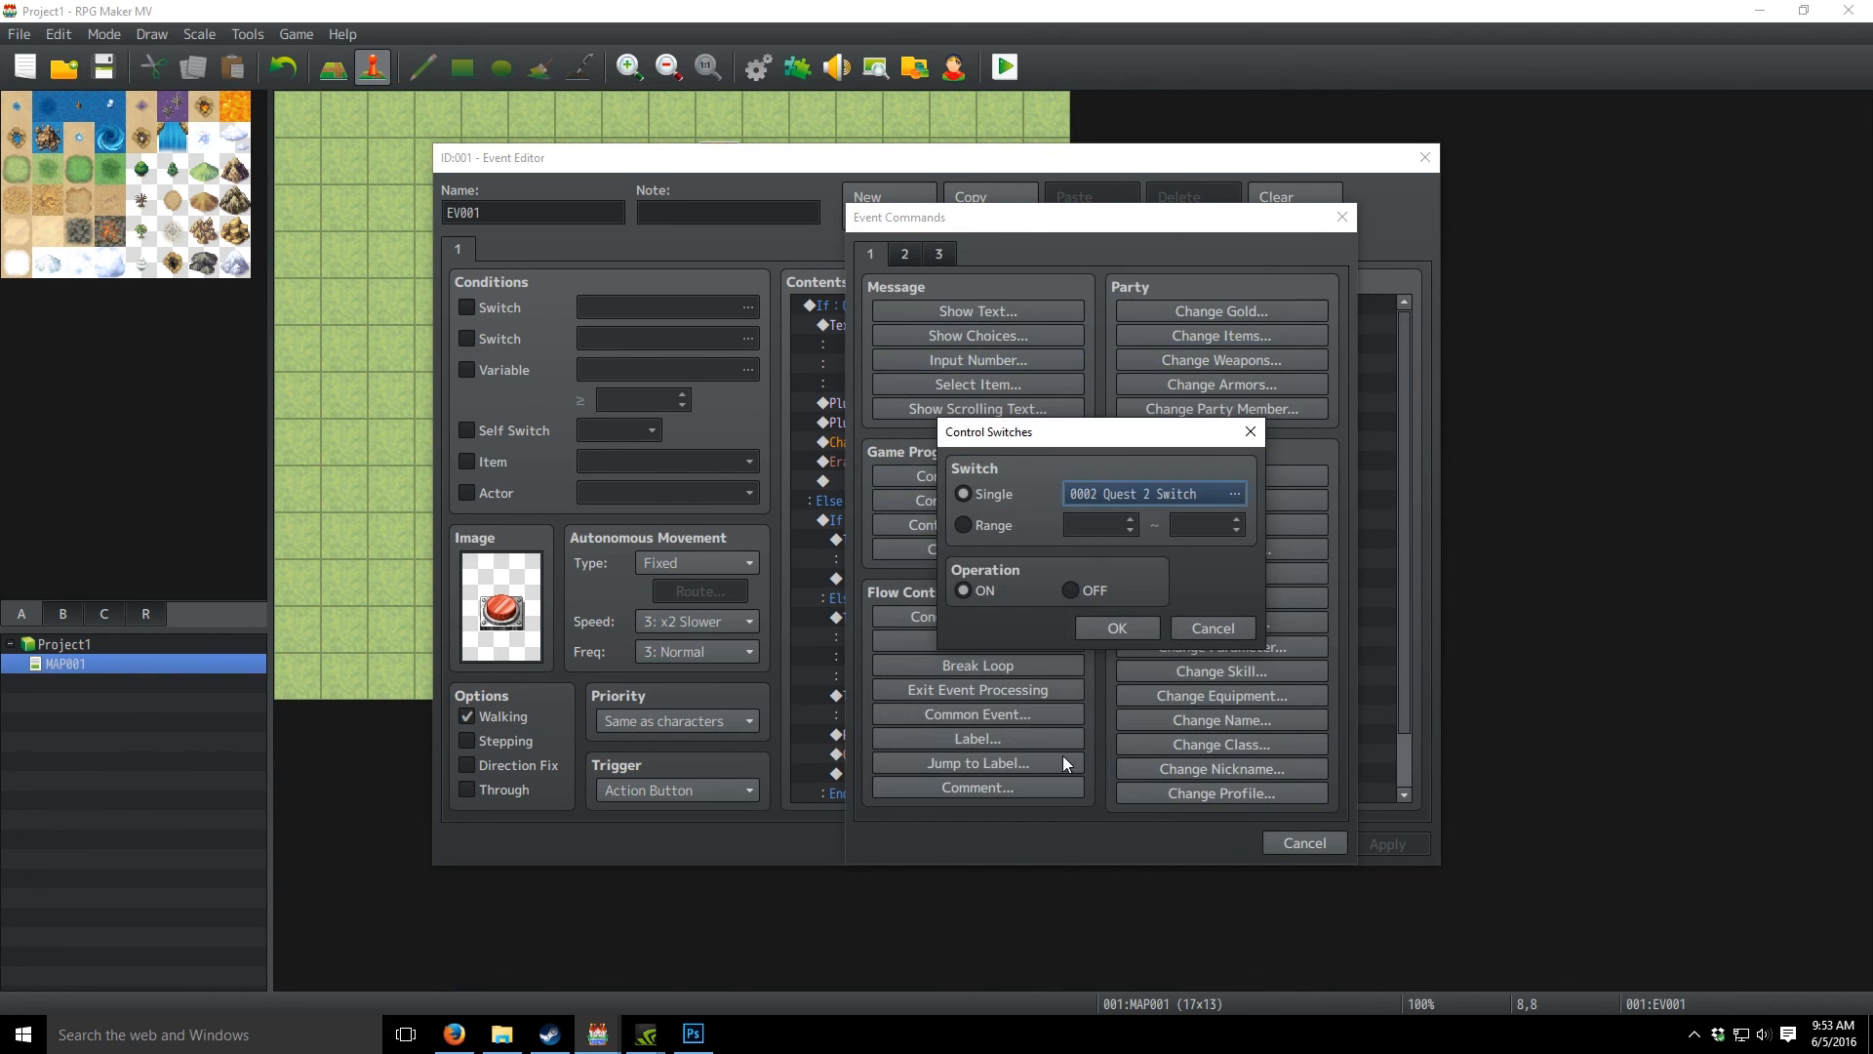
click(1075, 589)
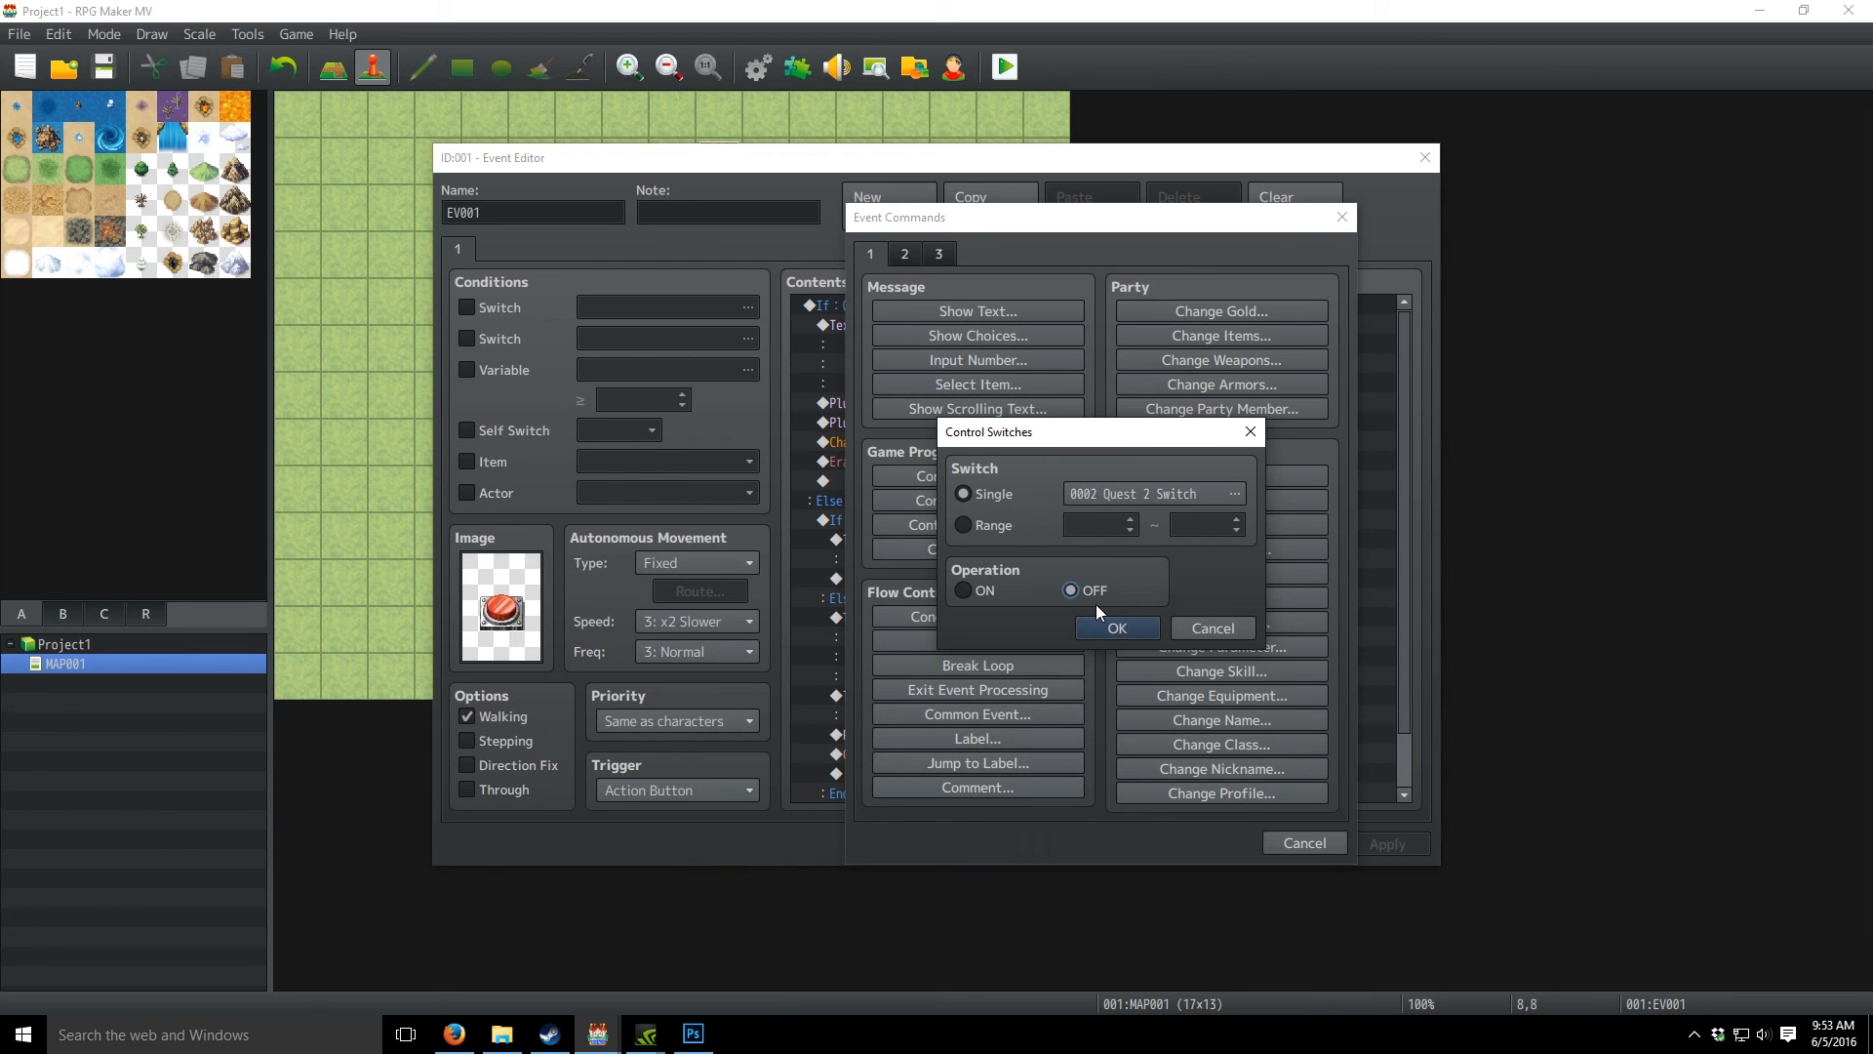
click(1117, 629)
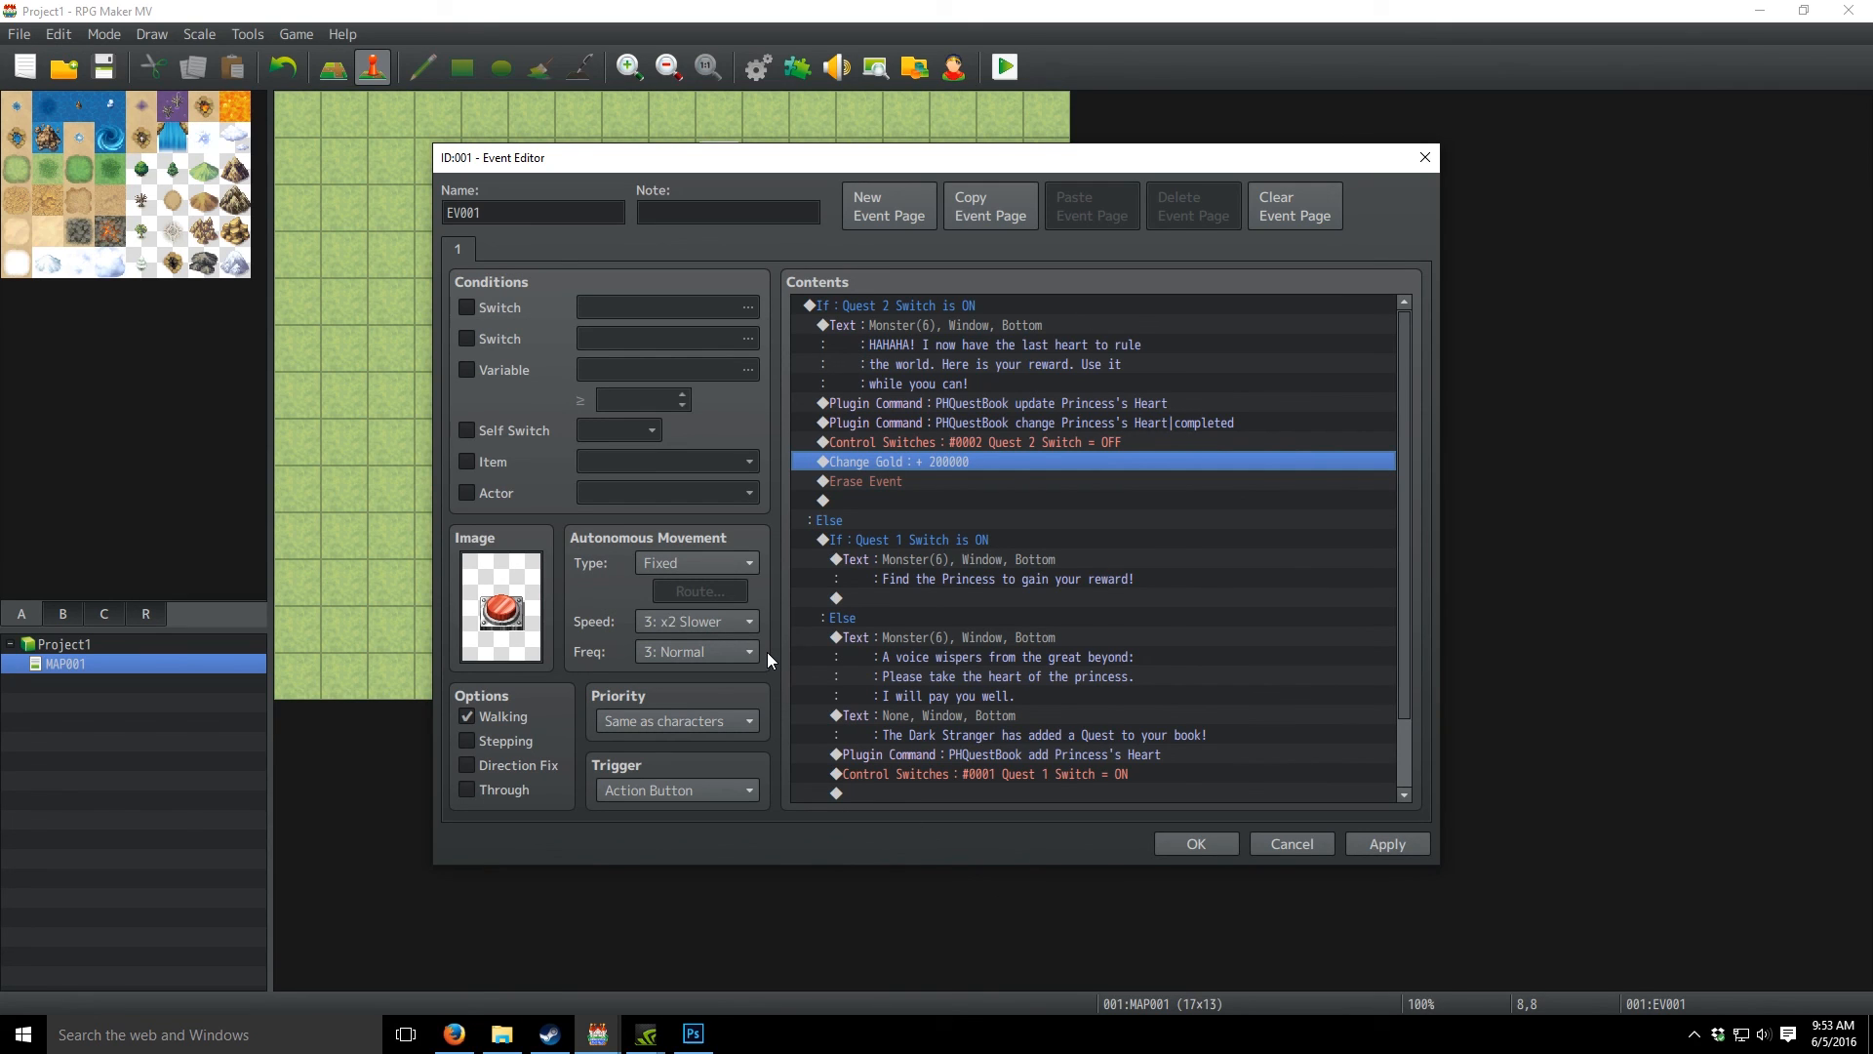
- Close the red button event and discard the changes made to it
click(917, 519)
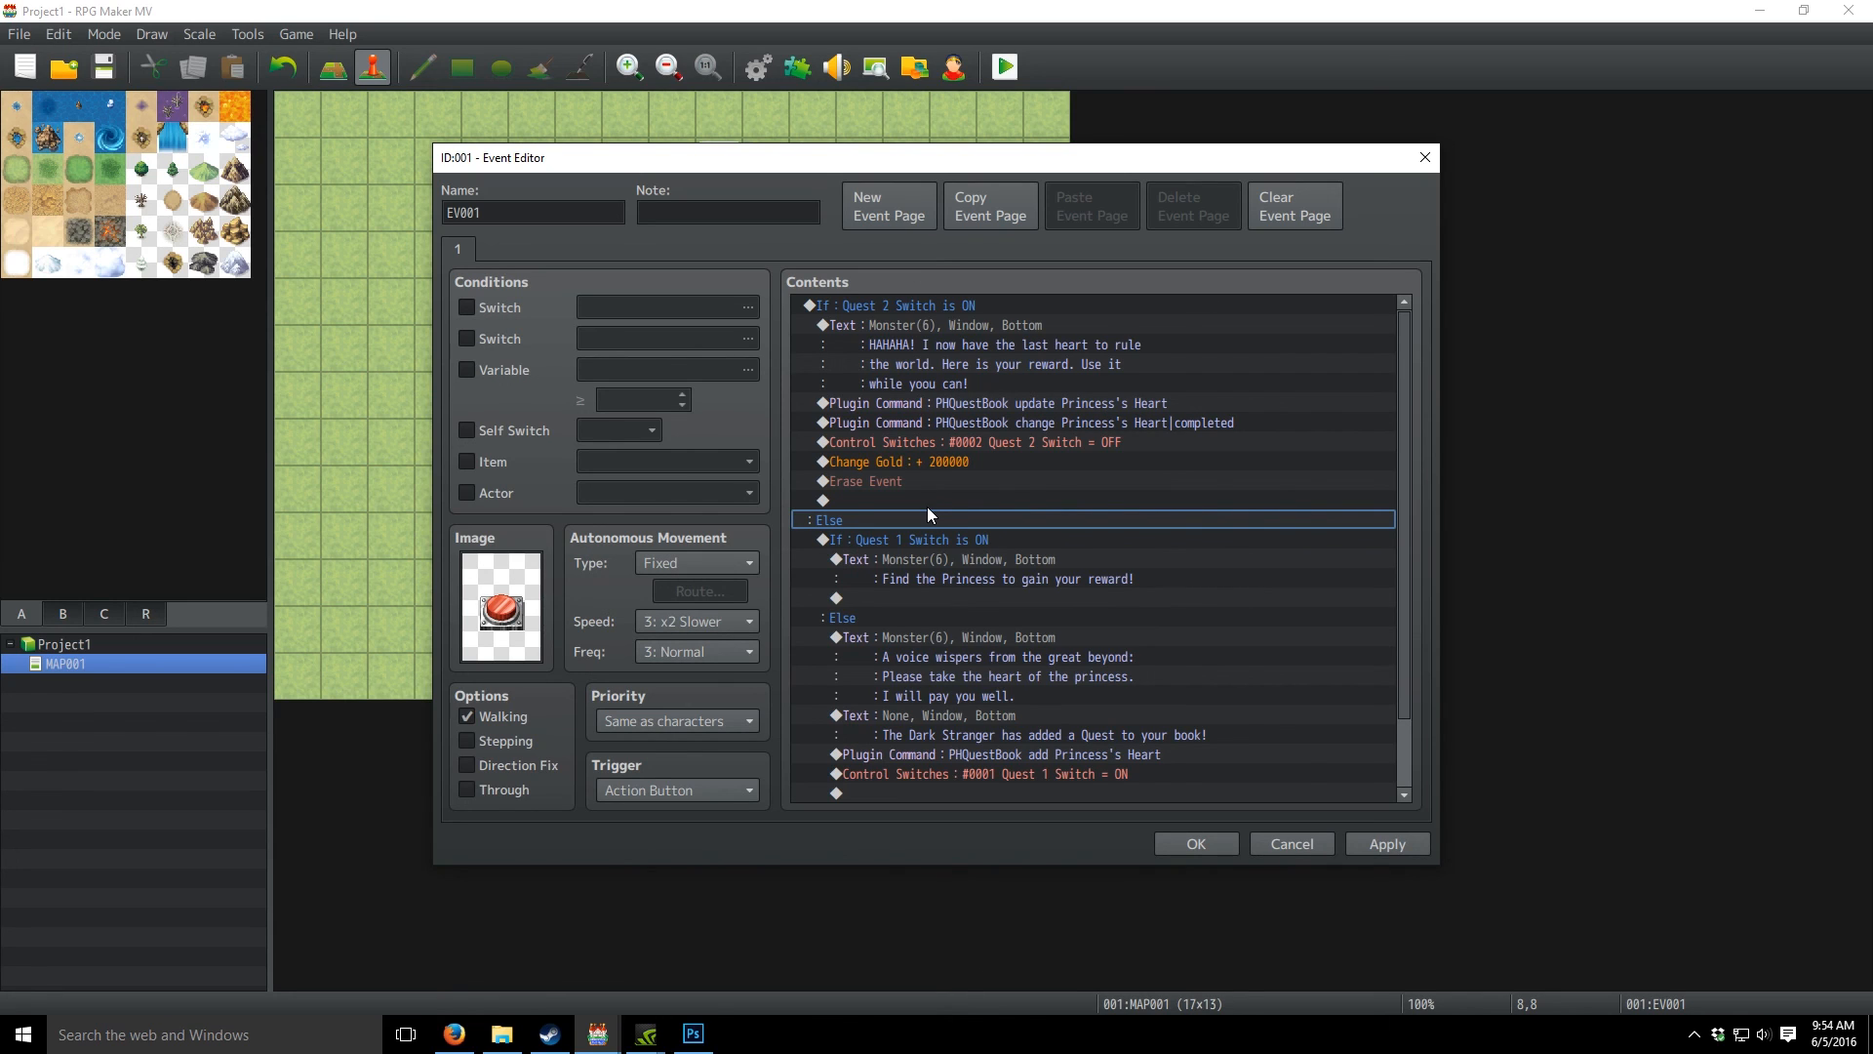
click(1303, 841)
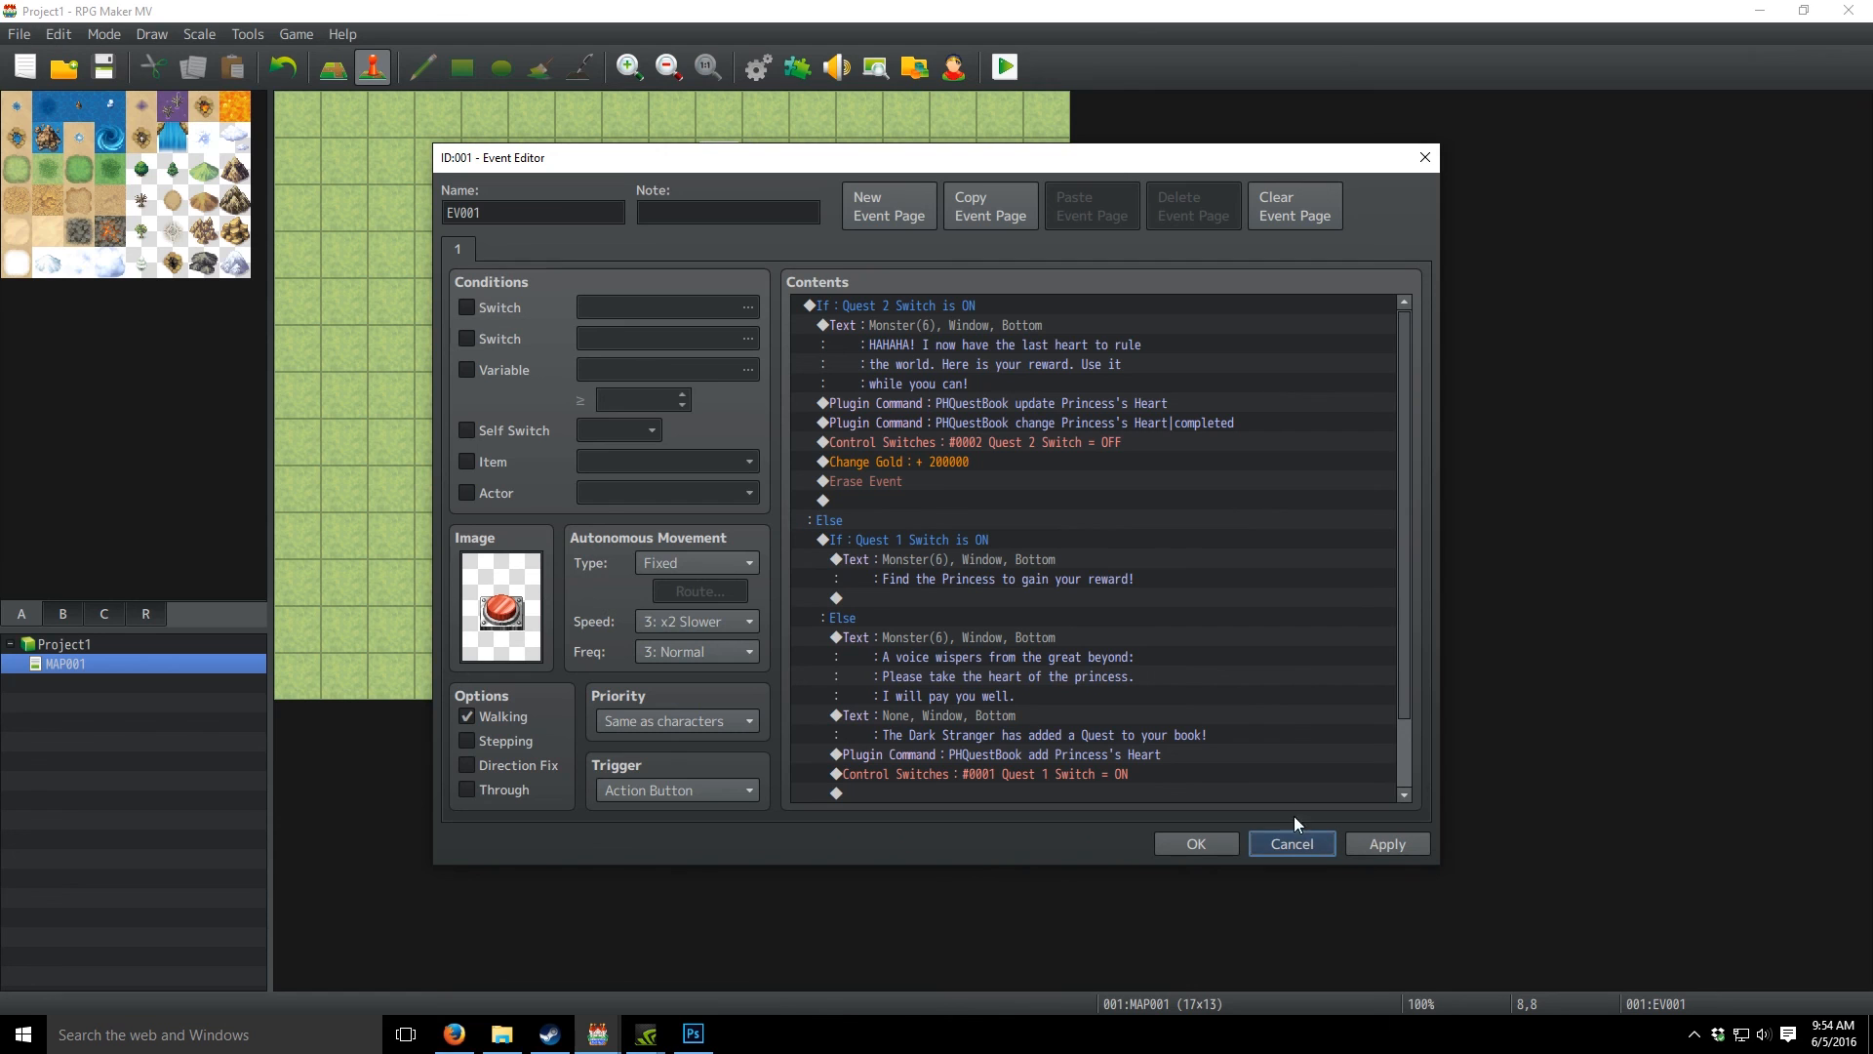
click(1301, 839)
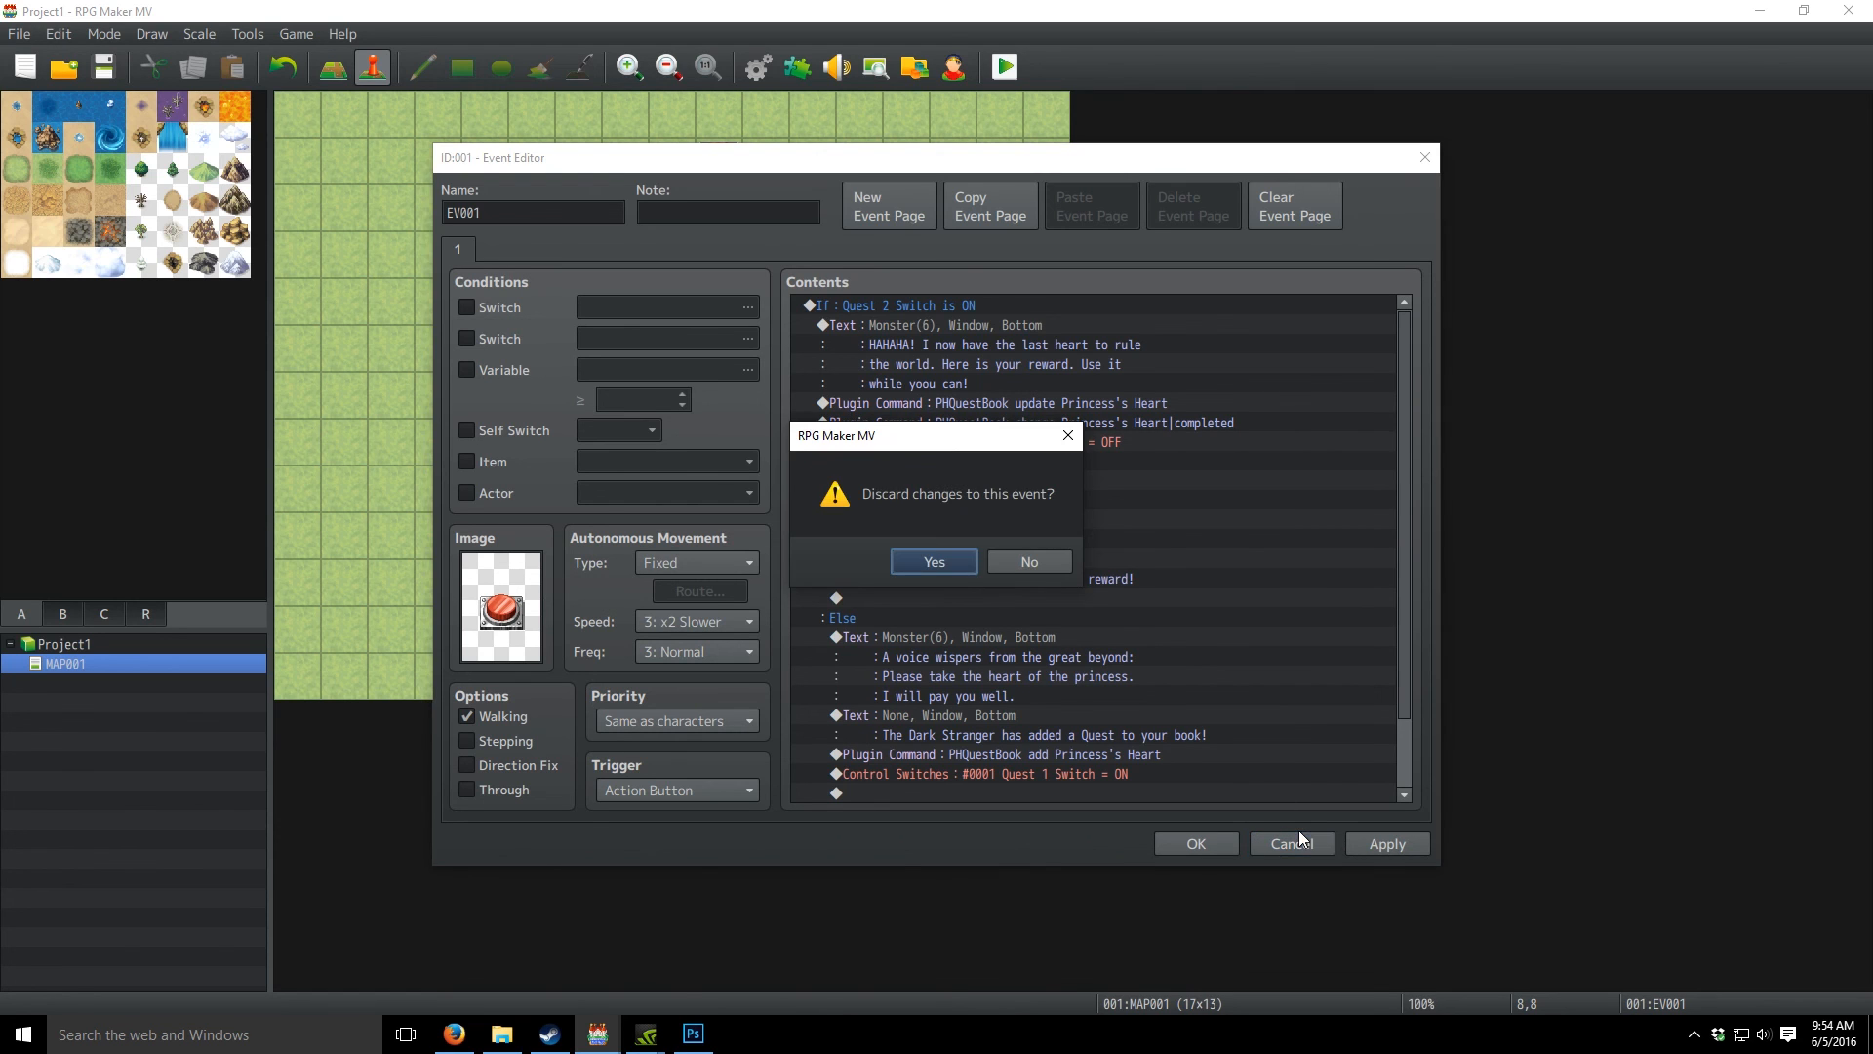
click(935, 560)
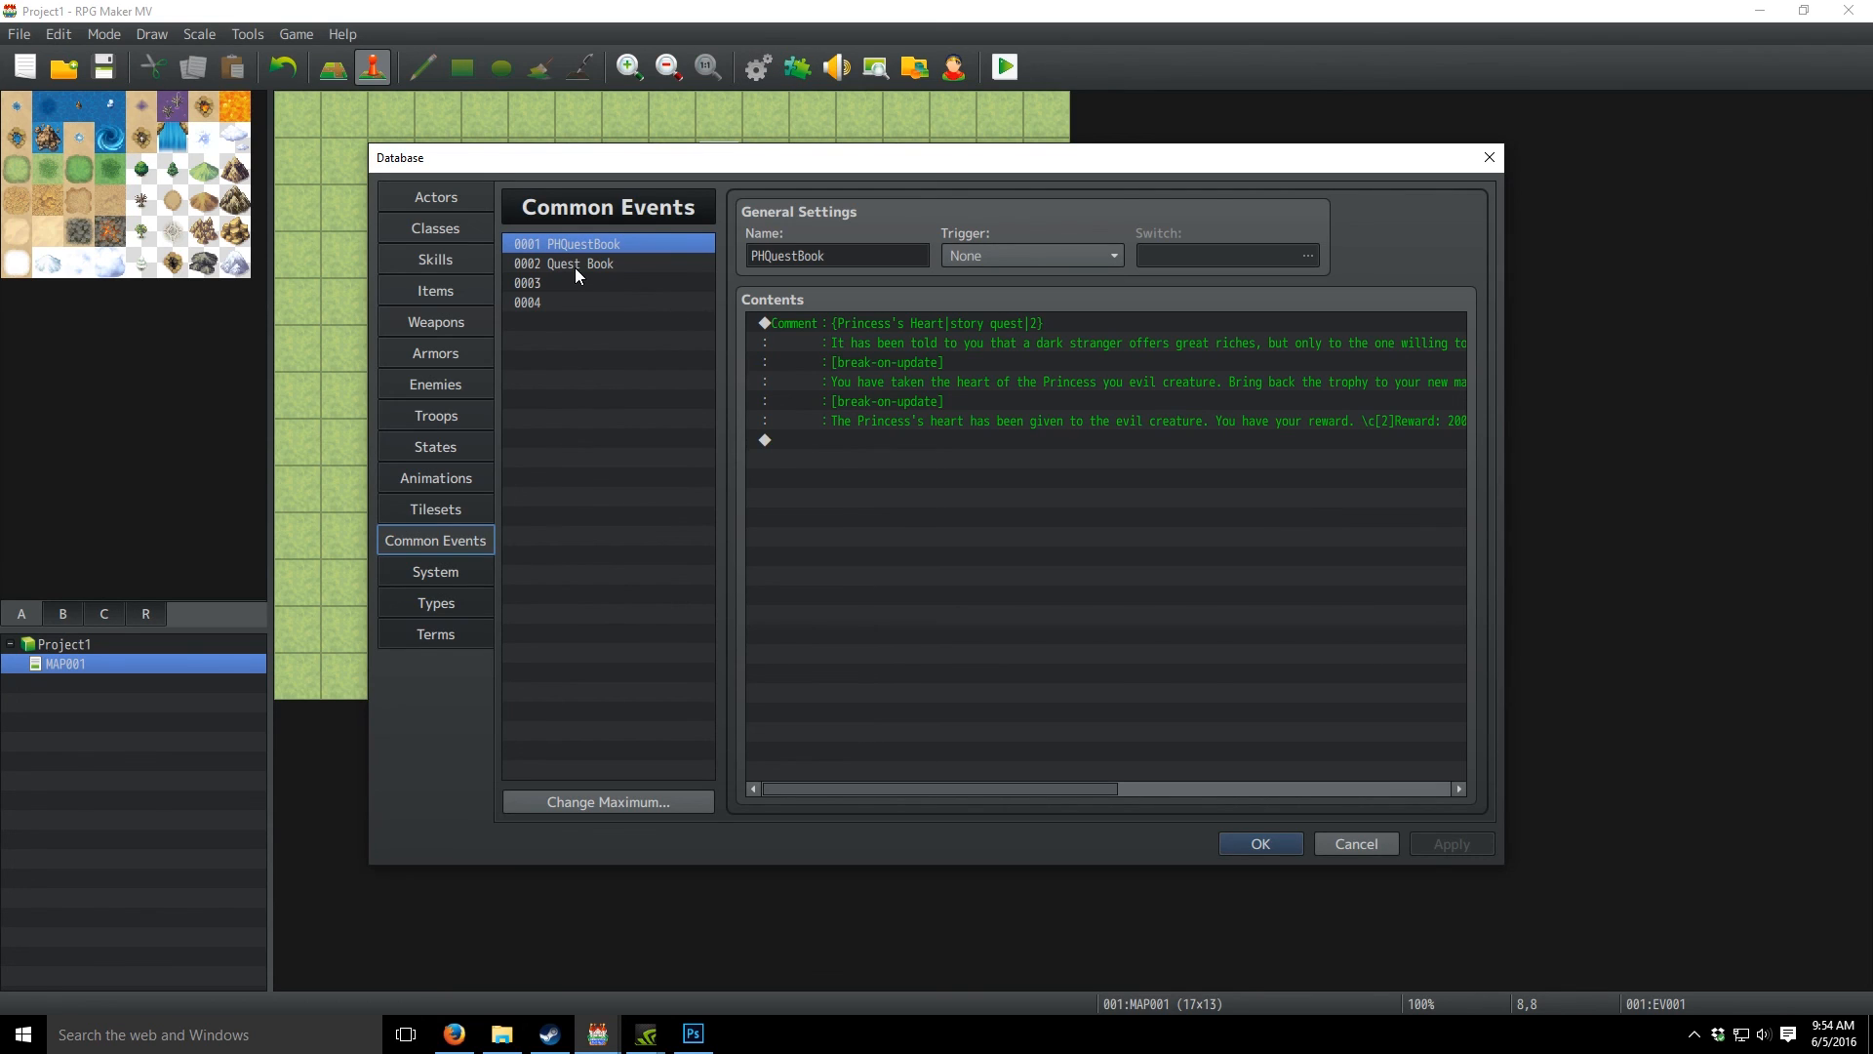
- Review the Princess's Heart quest comment in the PHQuestBook common event, and close the database without changes
click(997, 328)
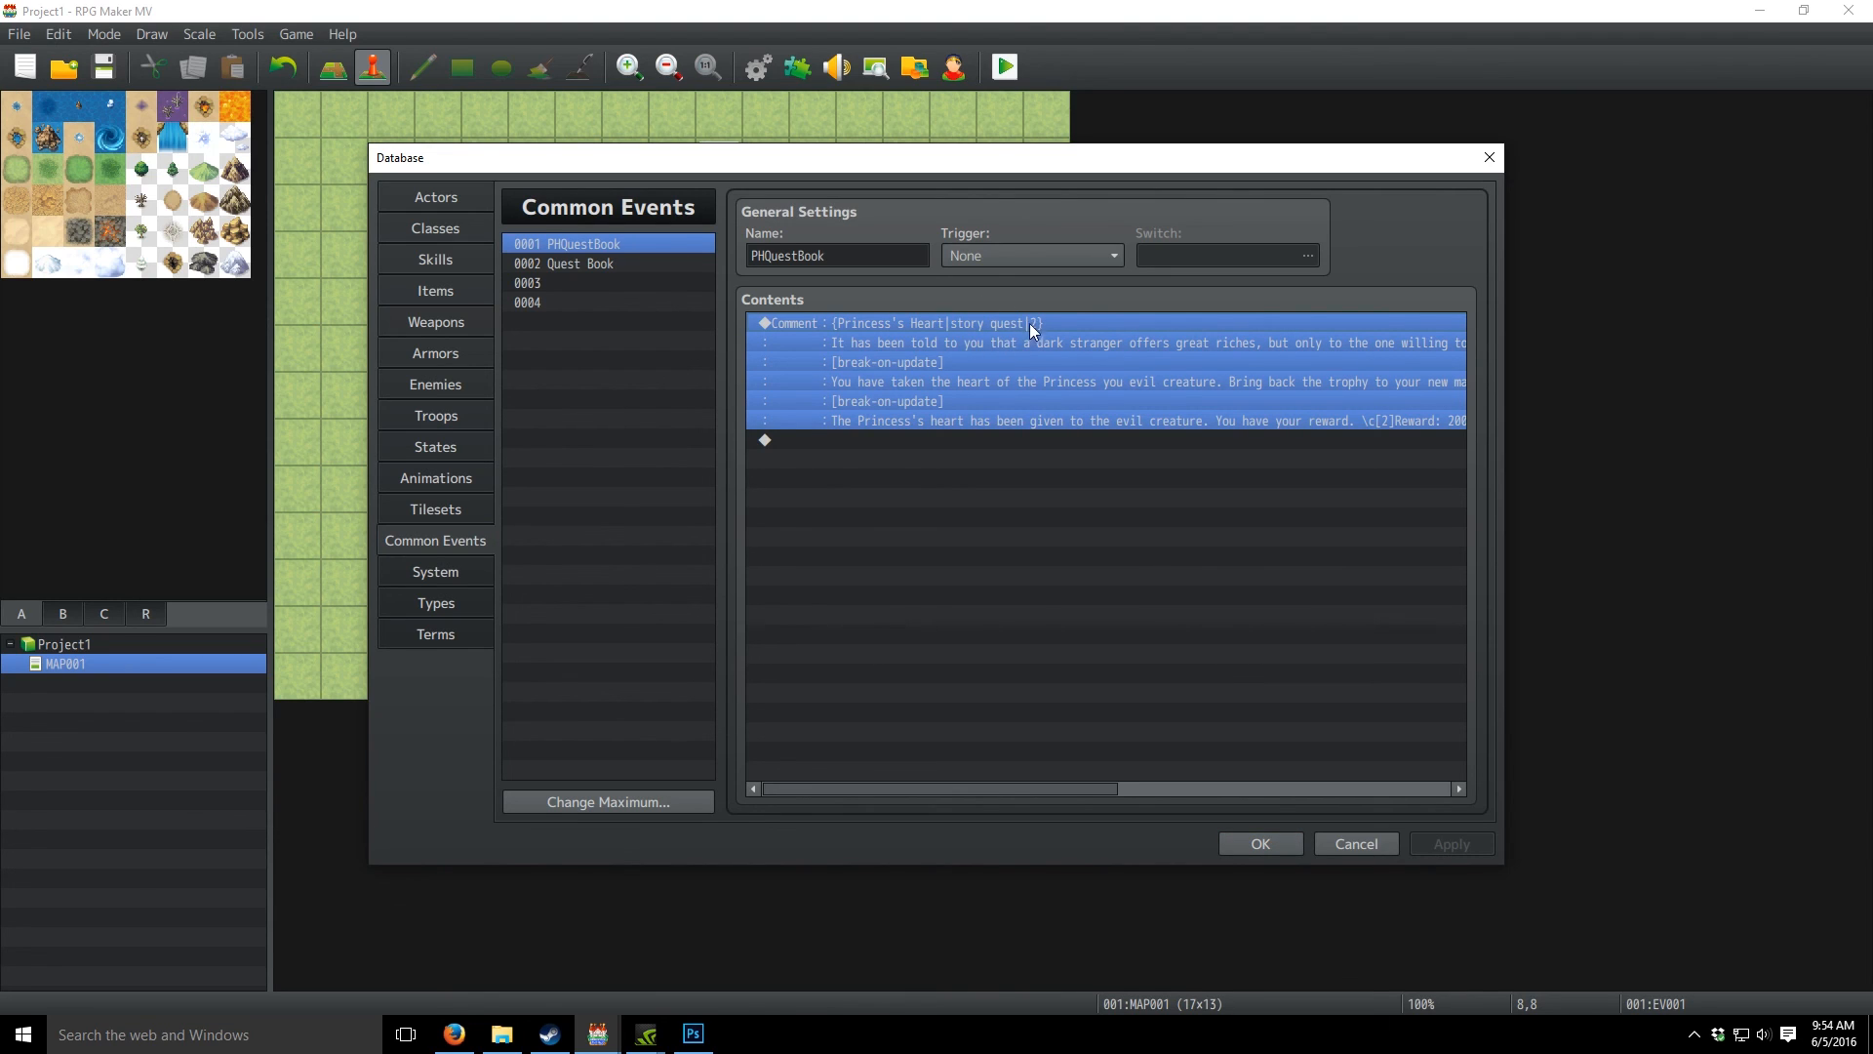
click(1365, 845)
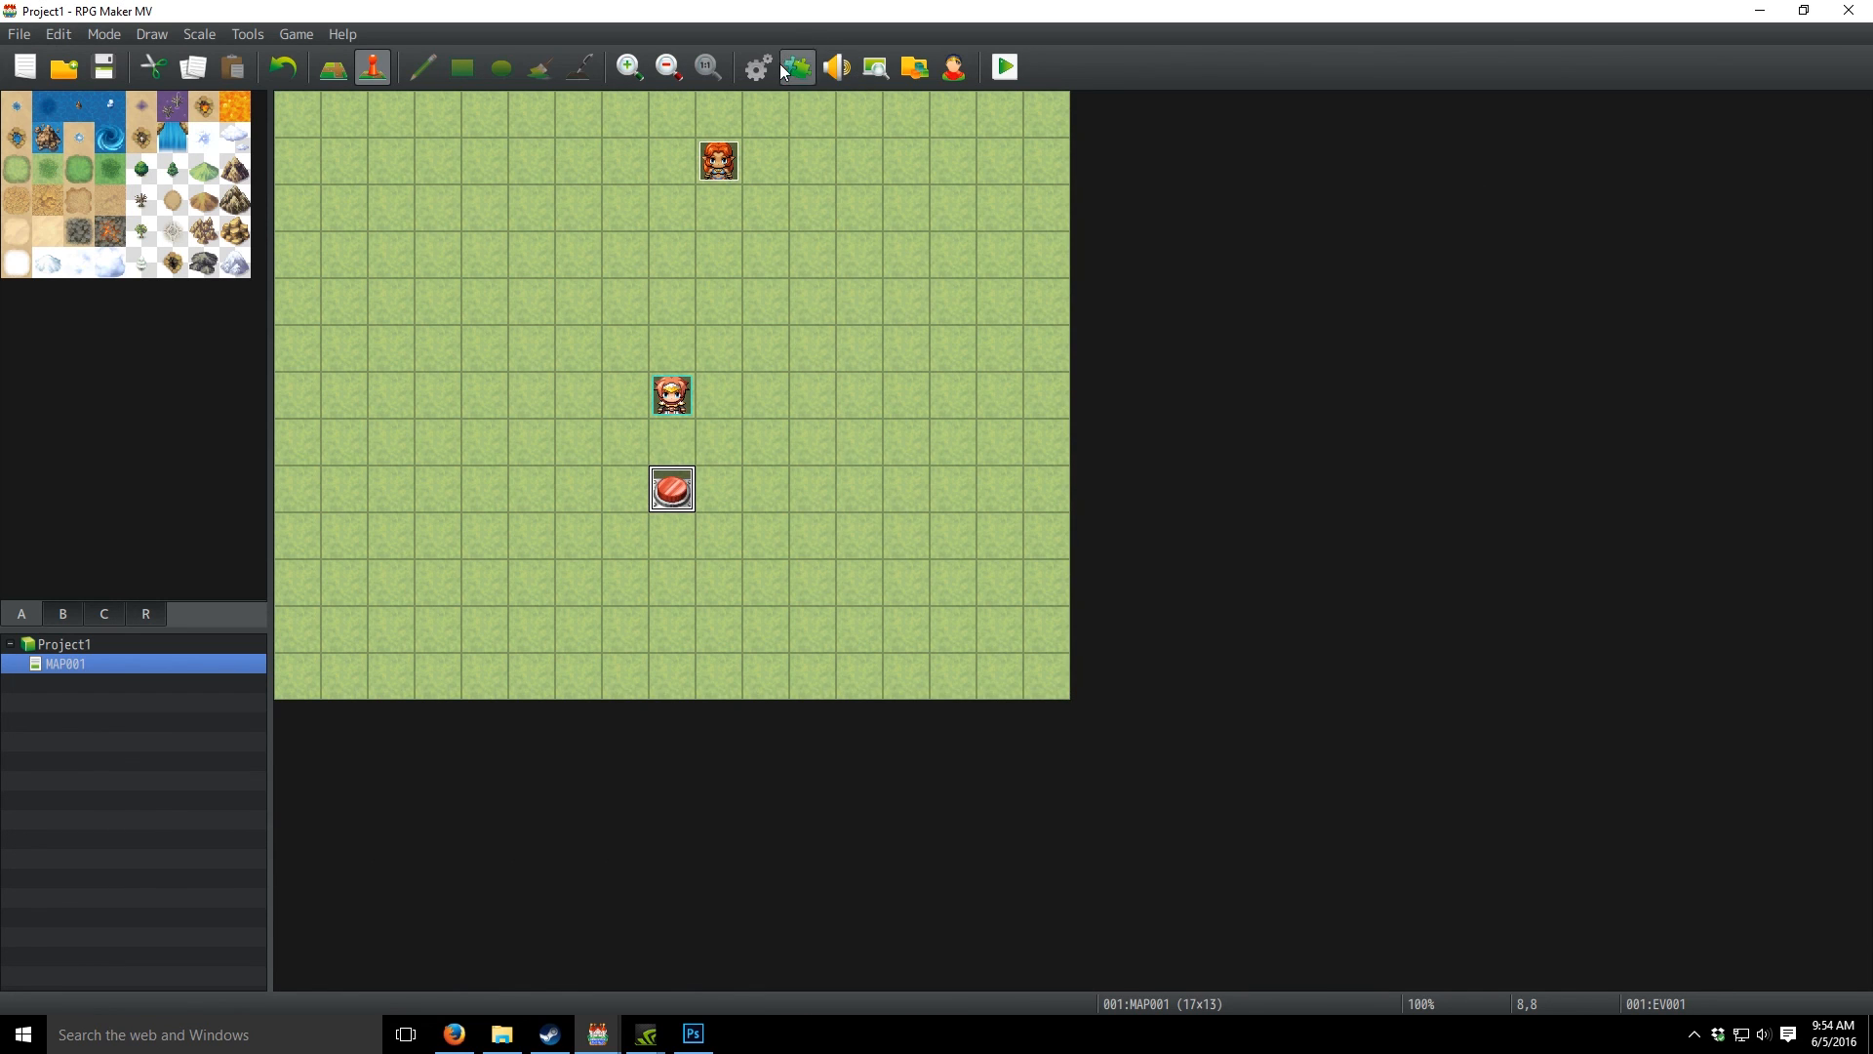
- Review the PH_QuestBook plugin's screen, category and default parameters, and close the plugin settings without changing them
click(788, 68)
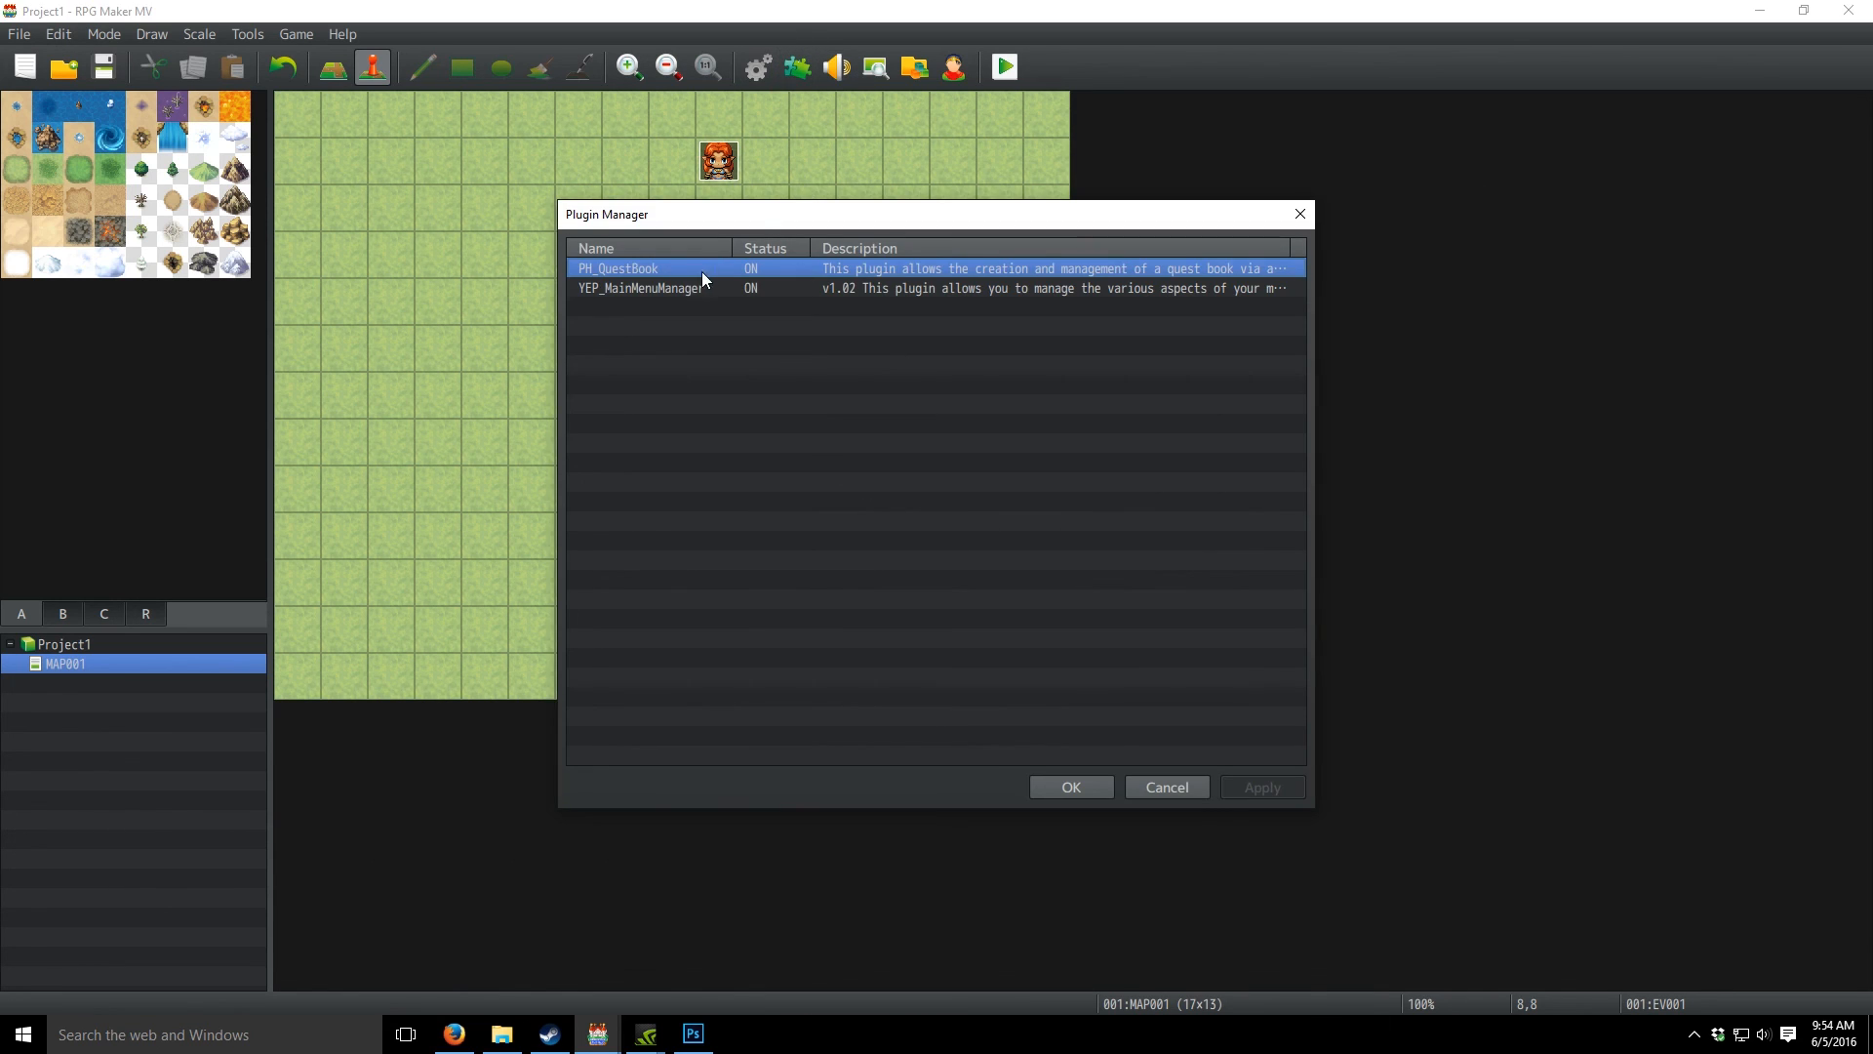
double_click(727, 265)
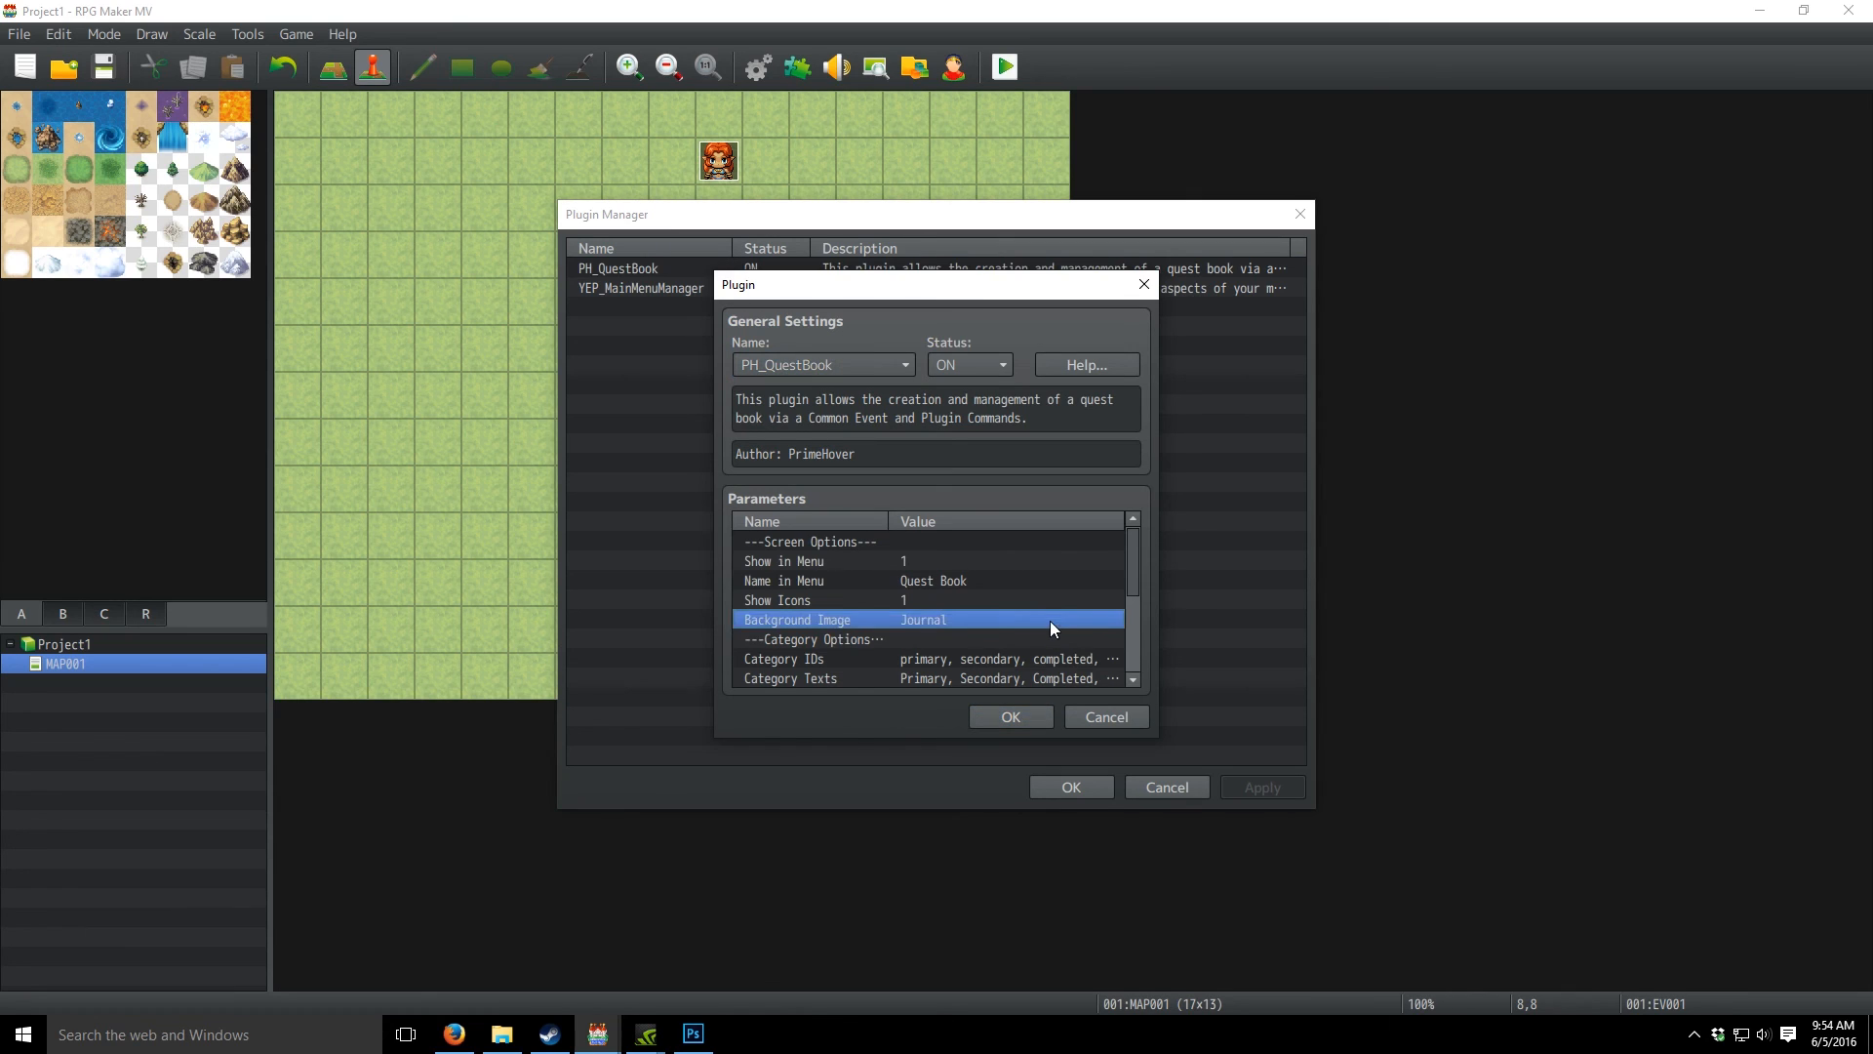
scroll(1050, 623, down, 2)
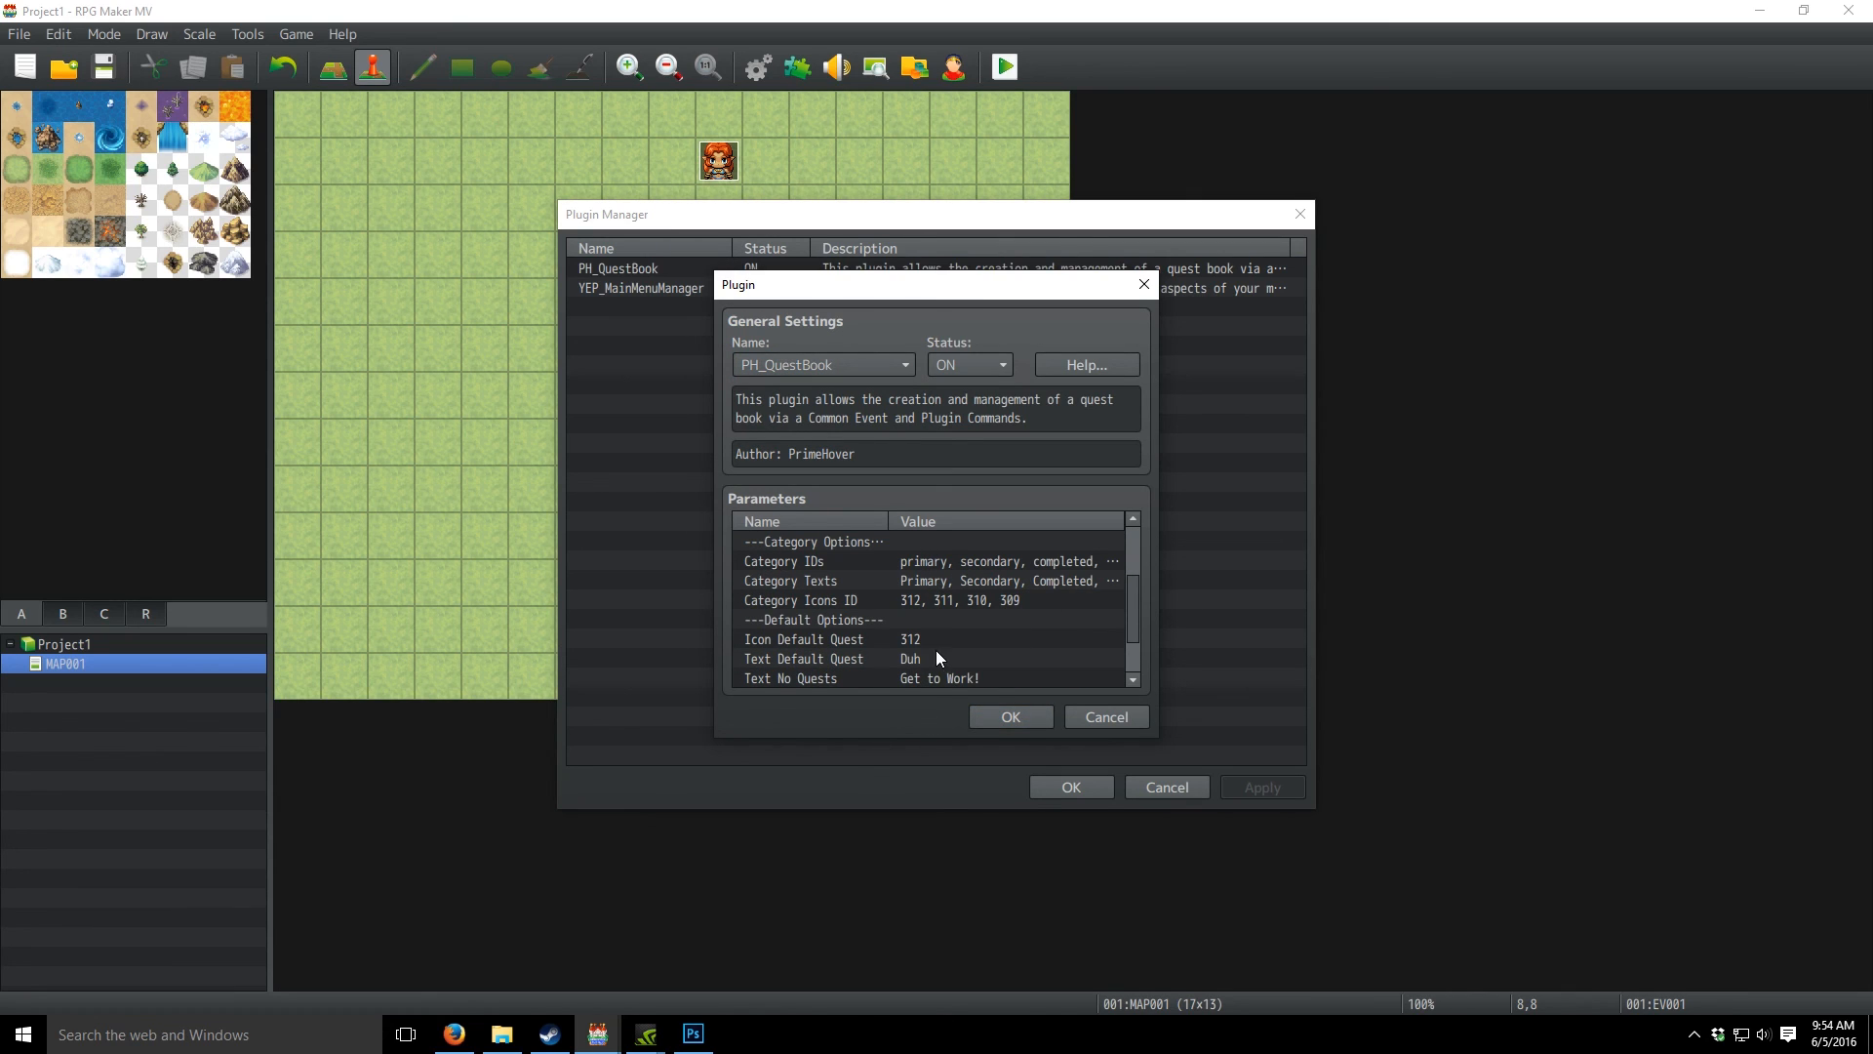
scroll(934, 650, down, 3)
scroll(945, 591, up, 8)
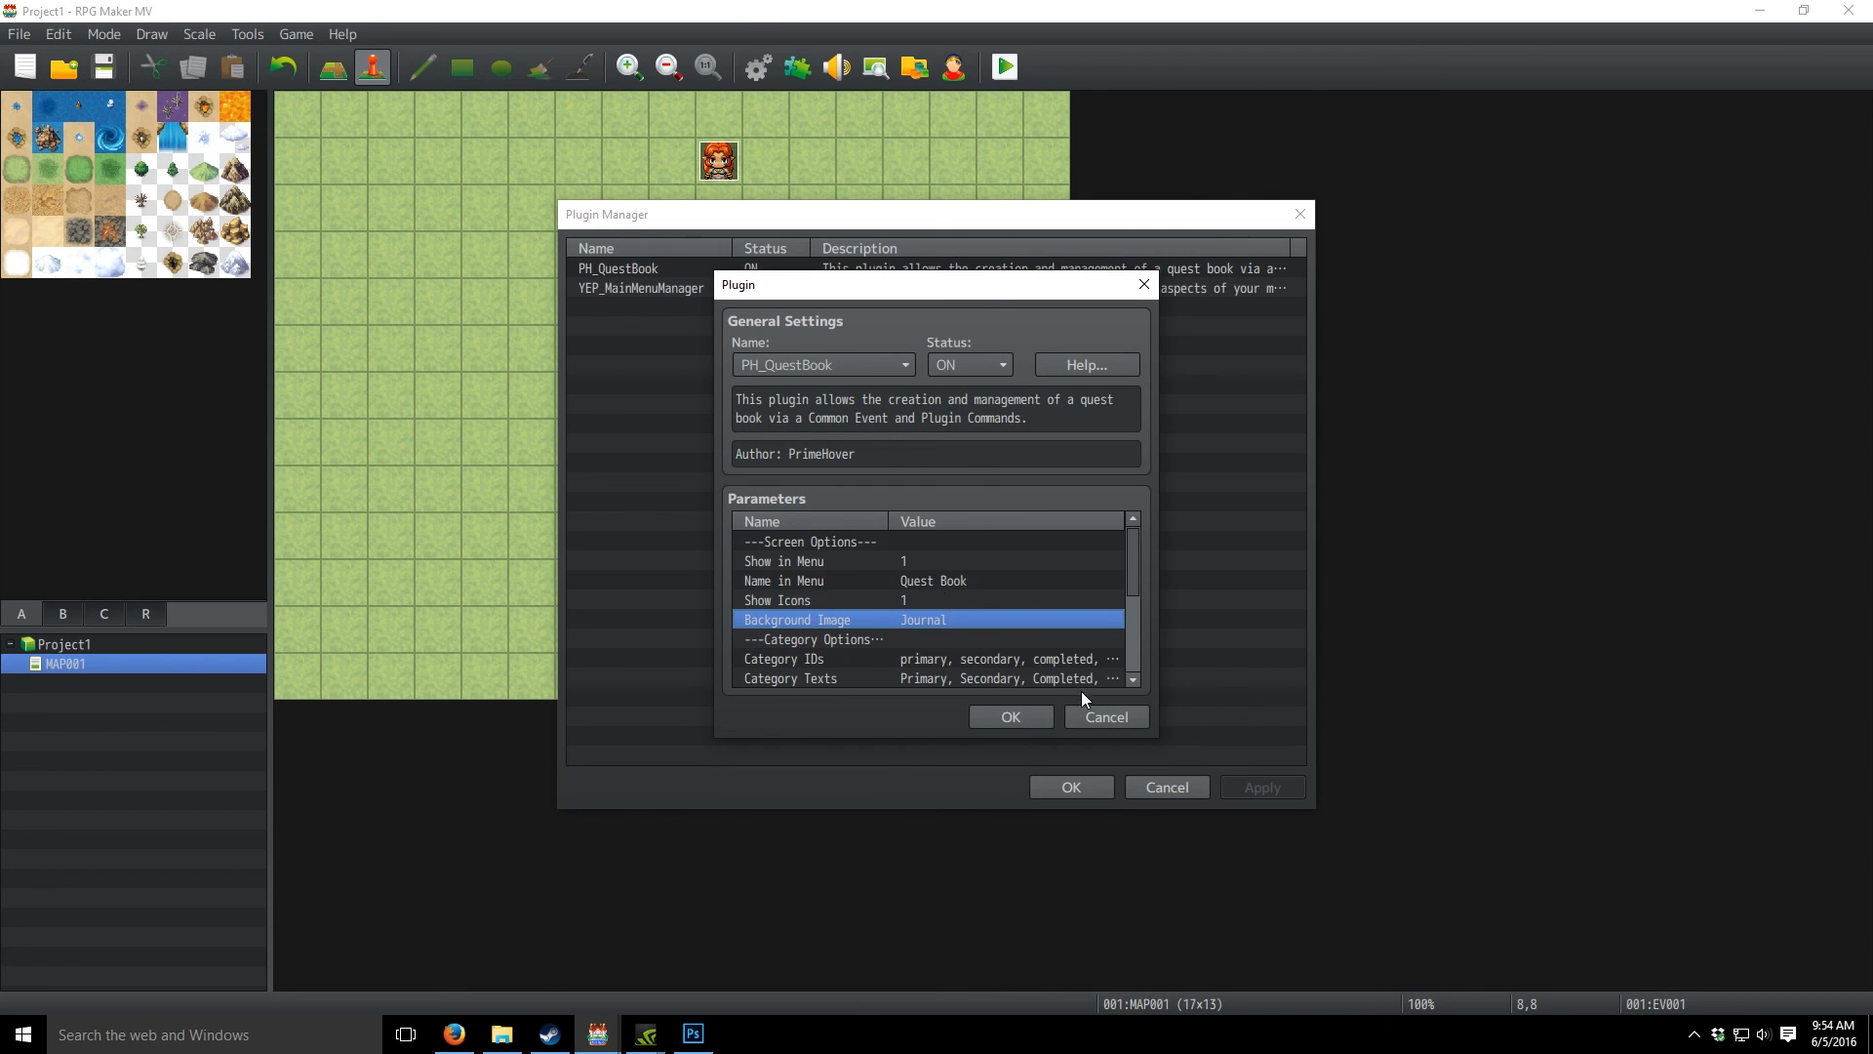
click(1091, 716)
click(1074, 782)
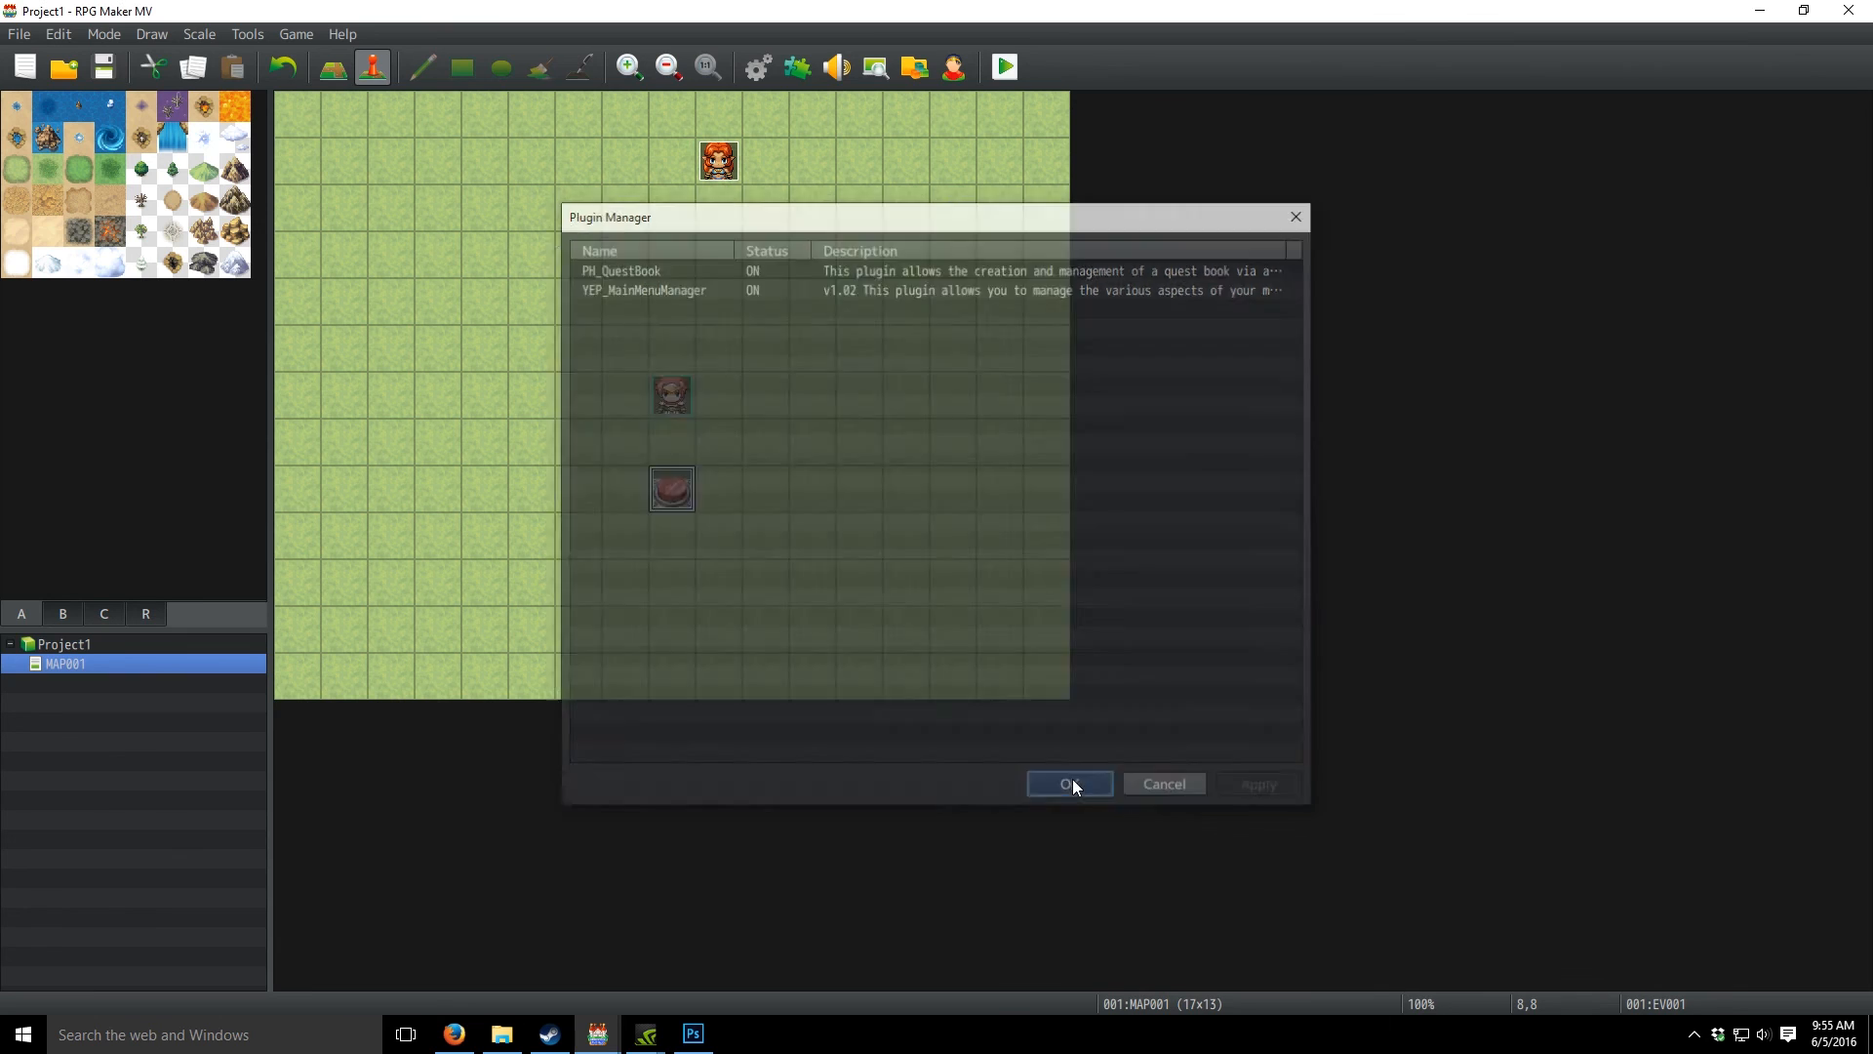